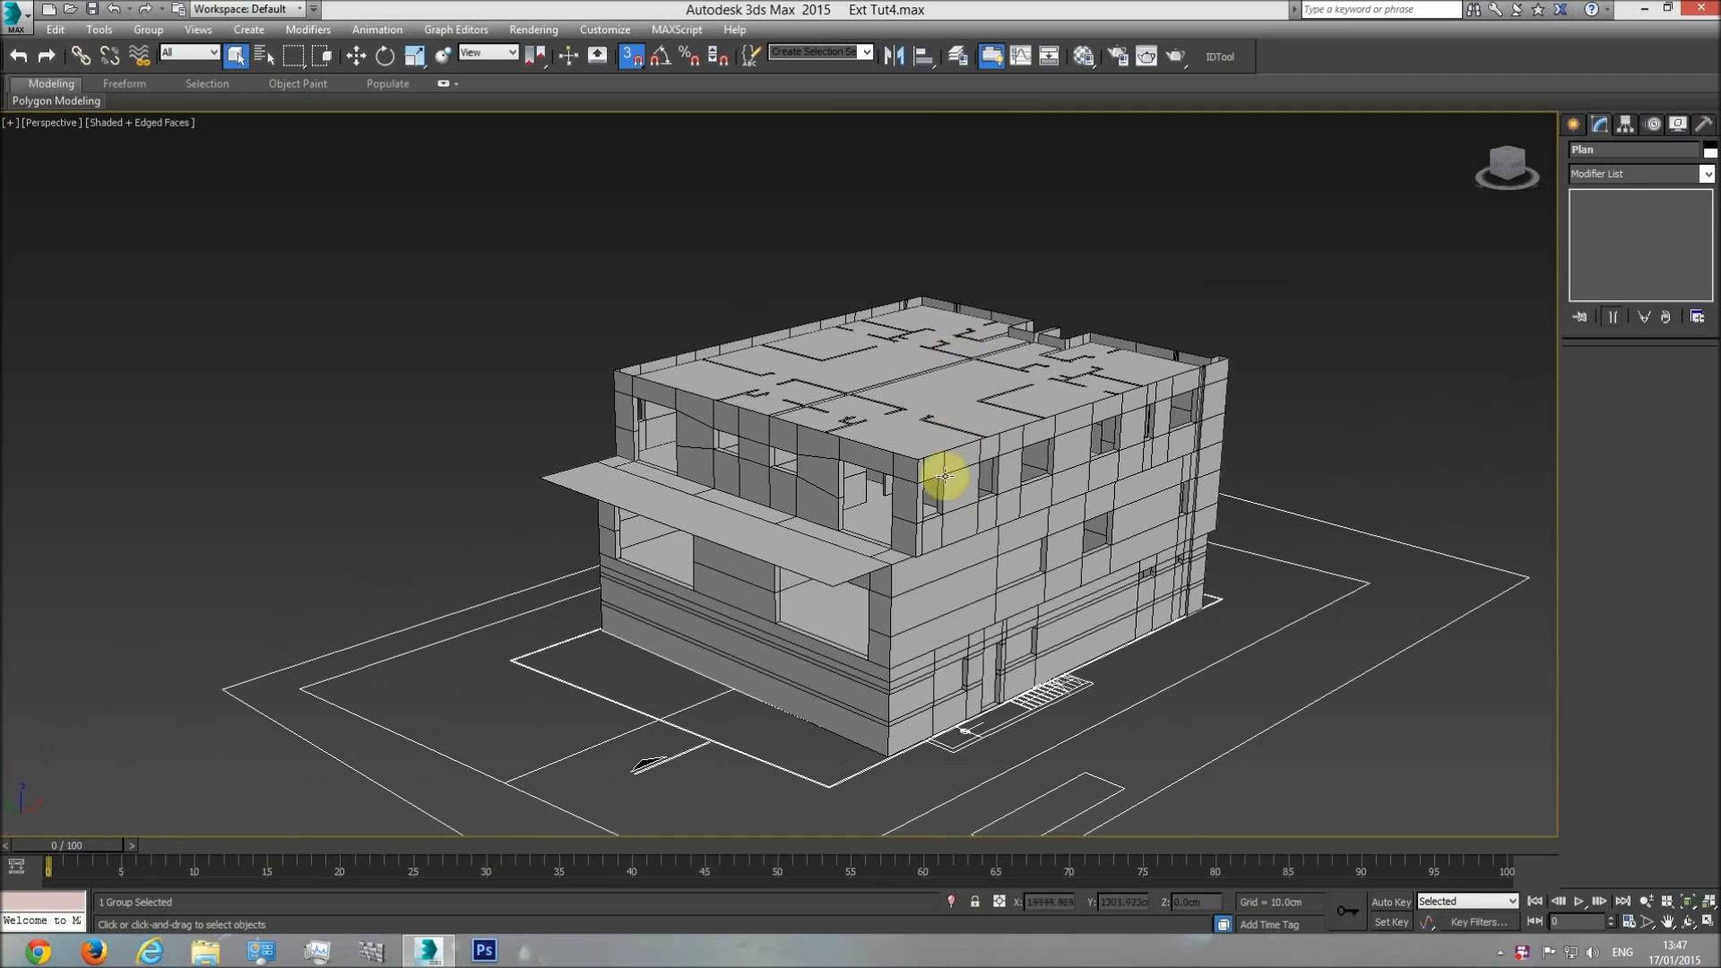
Examine the building model and the four elevation drawings in the Top view.
{"action": "scroll", "coordinate": [968, 536], "scroll_direction": "up", "scroll_amount": 3}
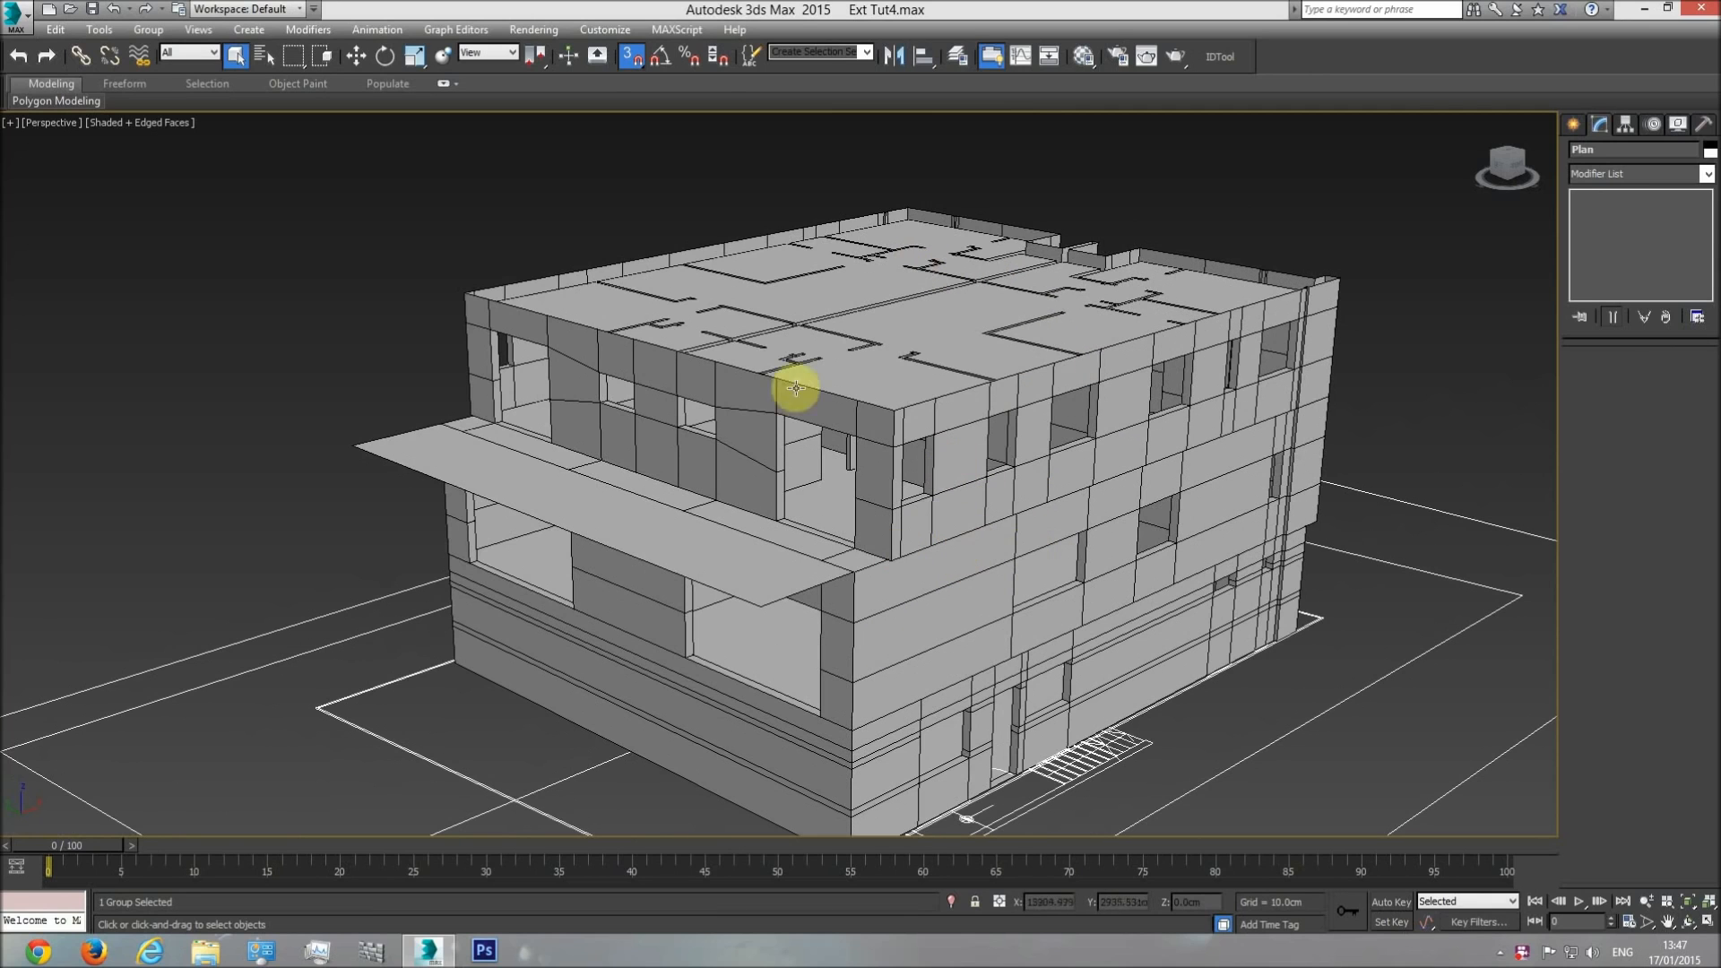
{"action": "scroll", "coordinate": [953, 478], "scroll_direction": "down", "scroll_amount": 3}
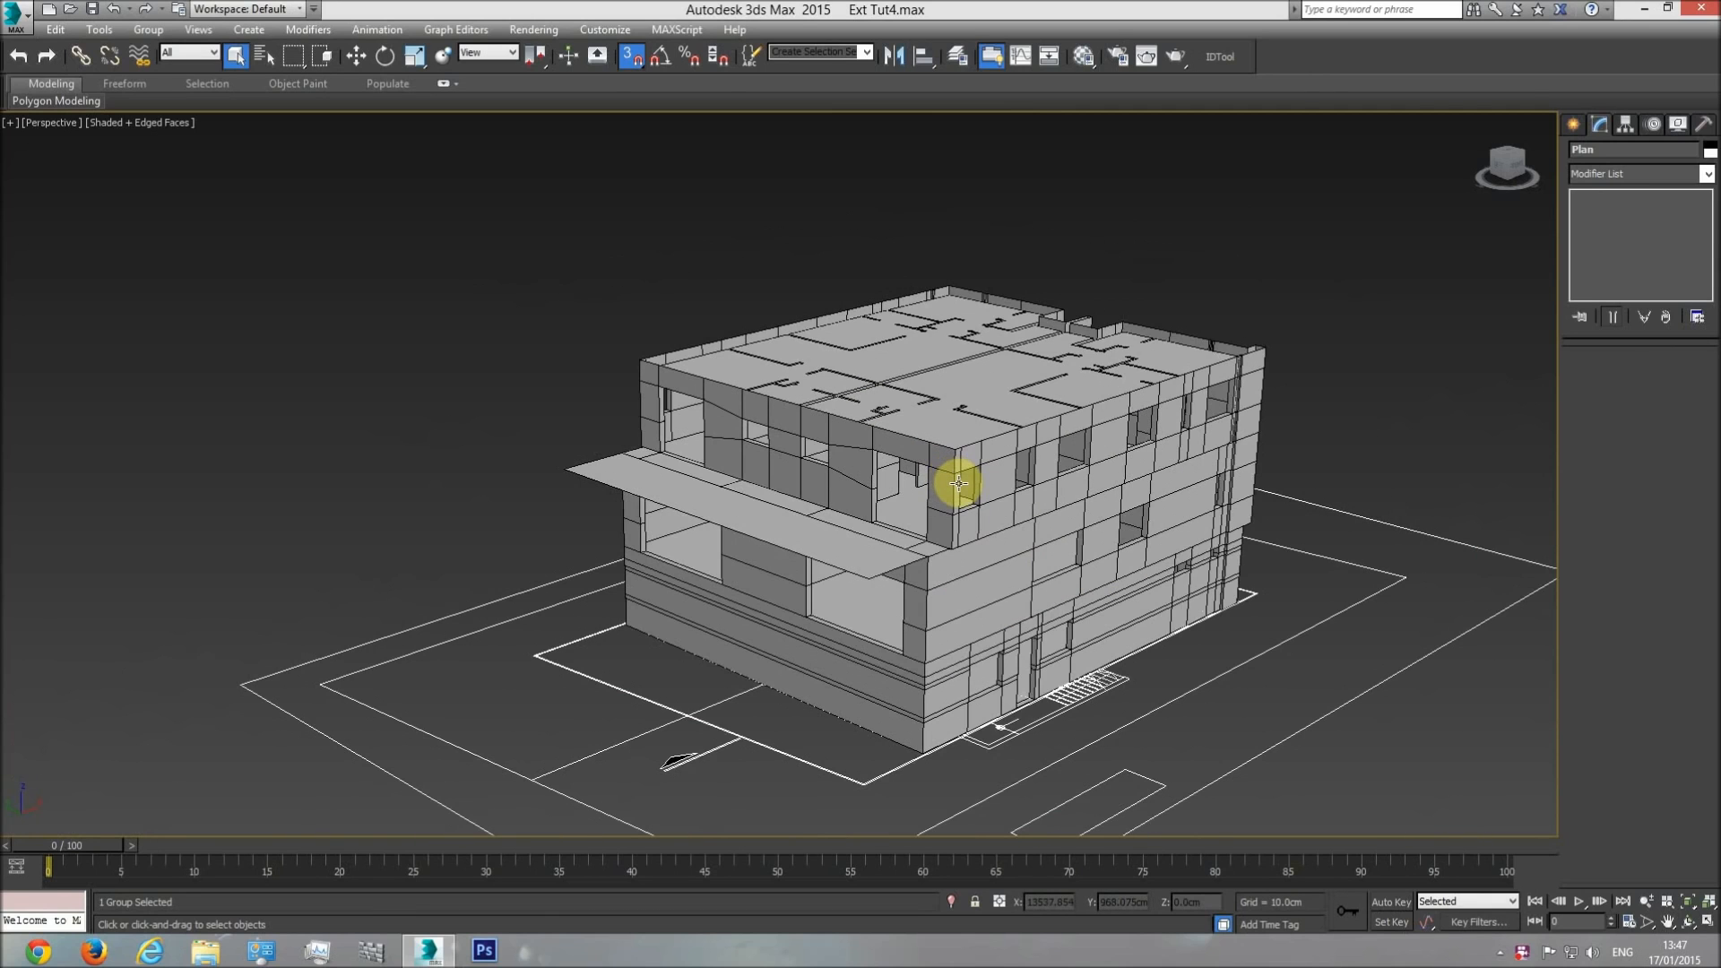
{"action": "key", "text": "t"}
{"action": "scroll", "coordinate": [929, 502], "scroll_direction": "down", "scroll_amount": 10}
{"action": "middle_click_drag", "start_coordinate": [544, 512], "coordinate": [603, 520]}
{"action": "scroll", "coordinate": [532, 507], "scroll_direction": "up", "scroll_amount": 4}
{"action": "left_click", "coordinate": [572, 310]}
{"action": "scroll", "coordinate": [520, 461], "scroll_direction": "up", "scroll_amount": 3}
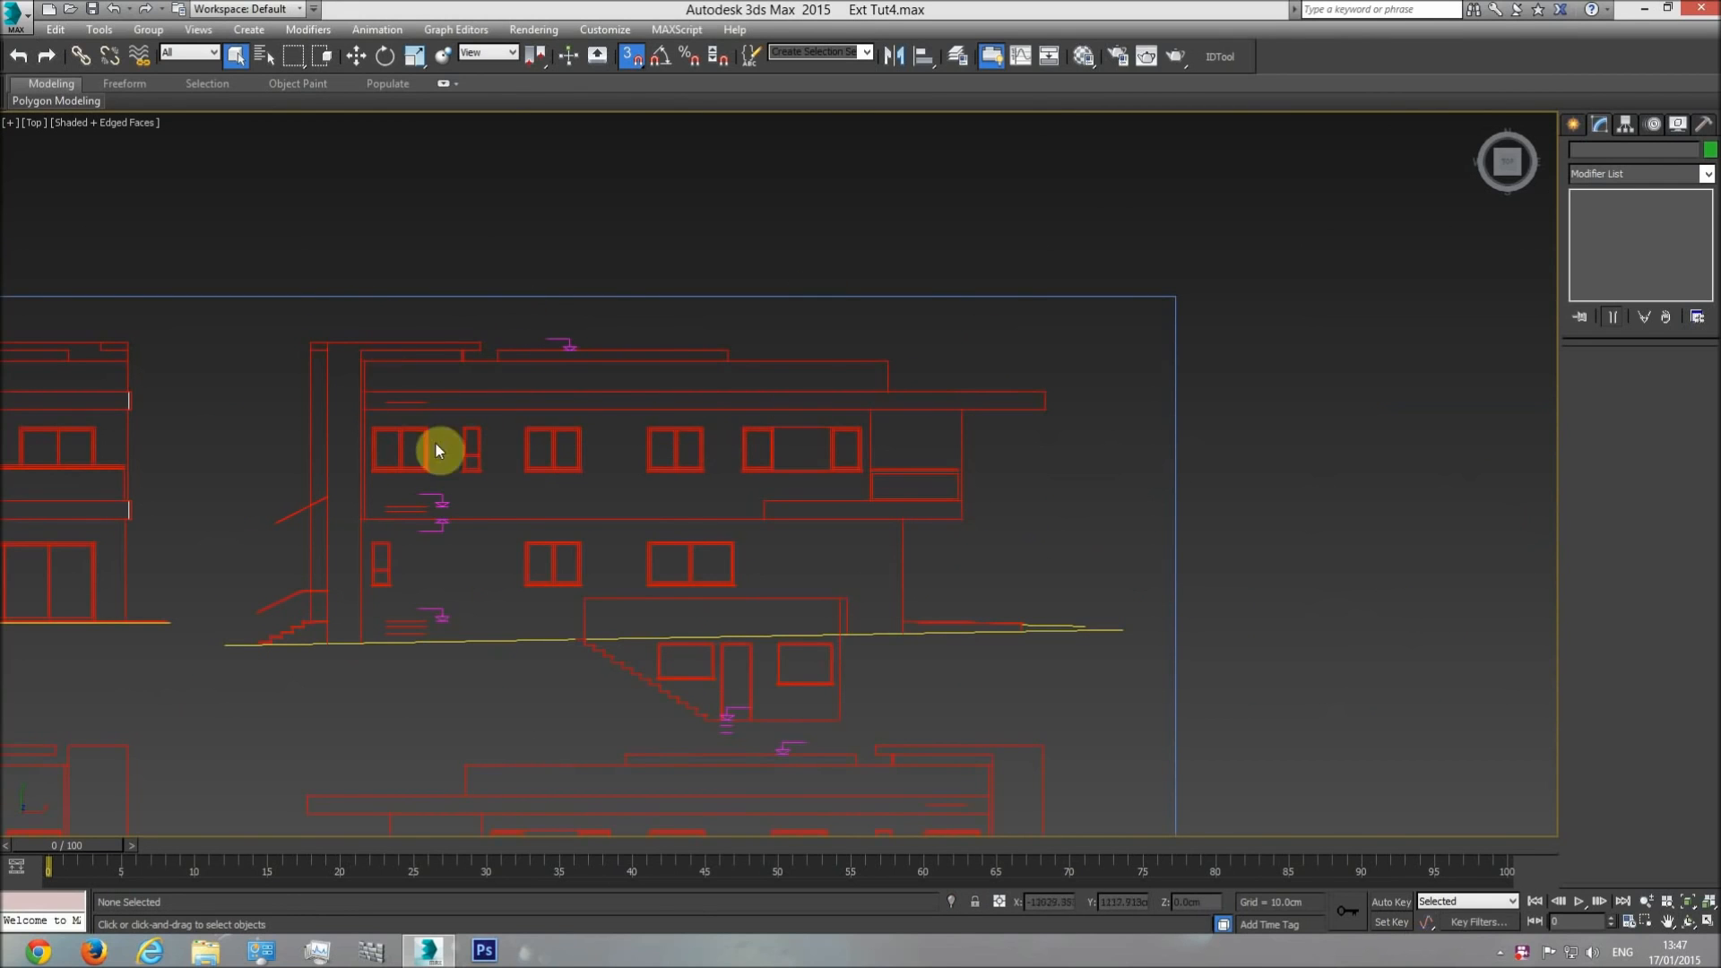
{"action": "middle_click_drag", "start_coordinate": [875, 496], "coordinate": [888, 463]}
{"action": "scroll", "coordinate": [887, 463], "scroll_direction": "down", "scroll_amount": 2}
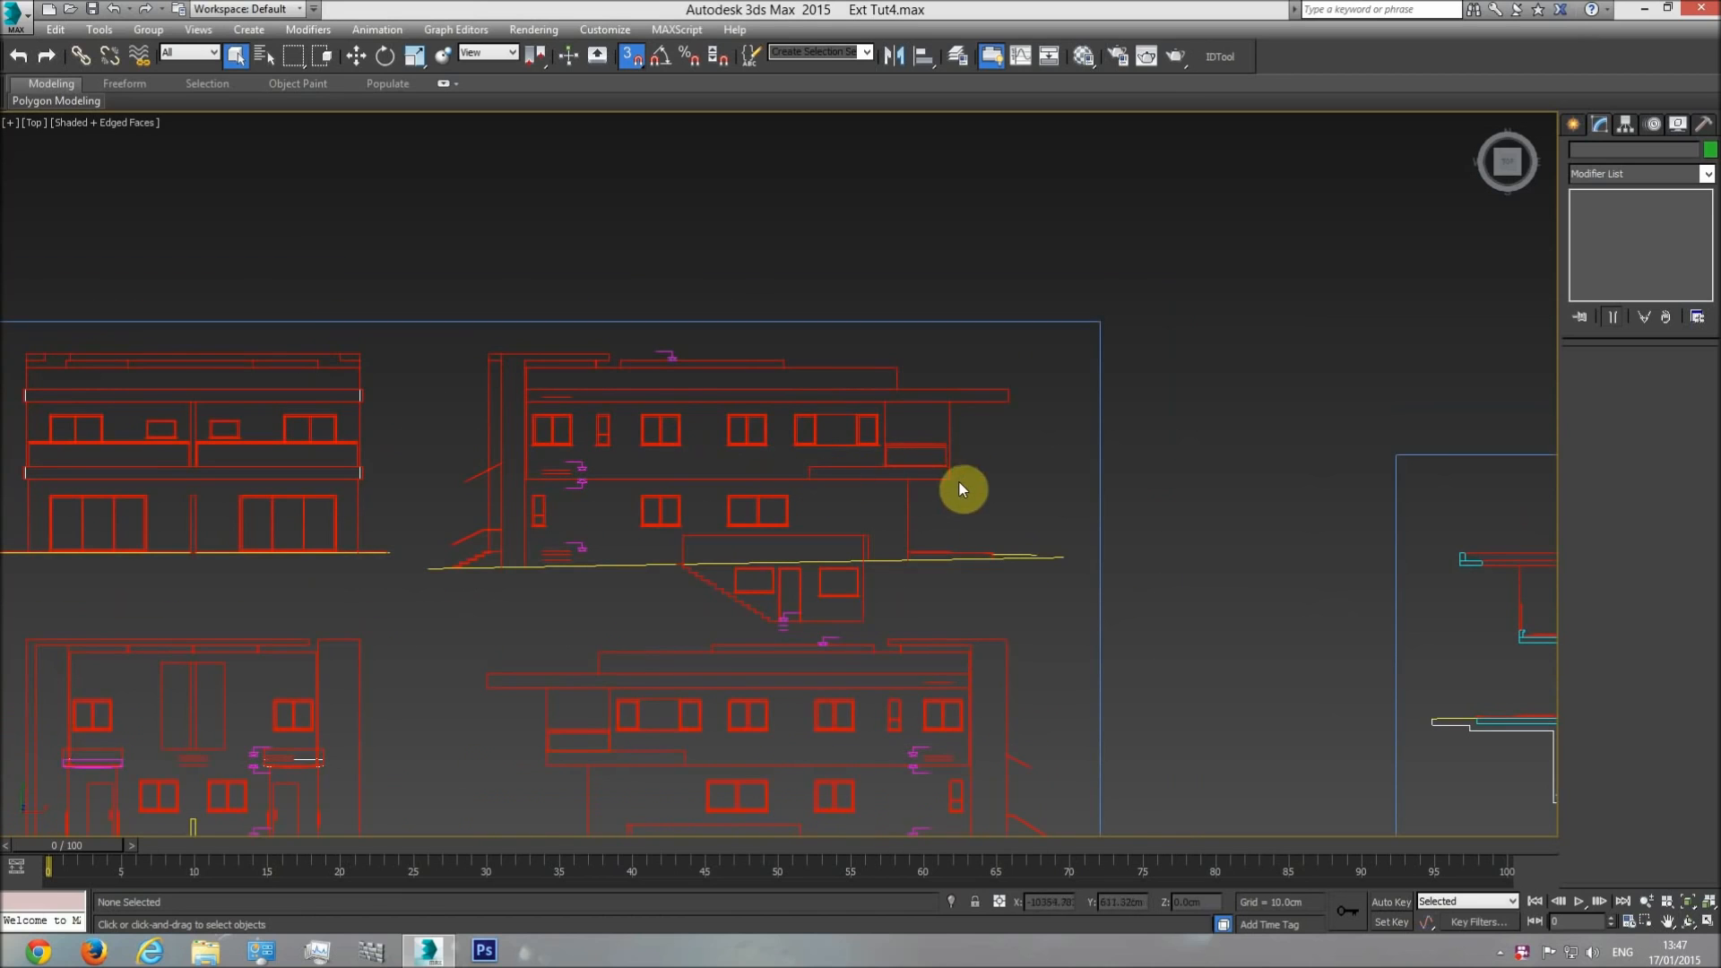
{"action": "scroll", "coordinate": [859, 475], "scroll_direction": "down", "scroll_amount": 2}
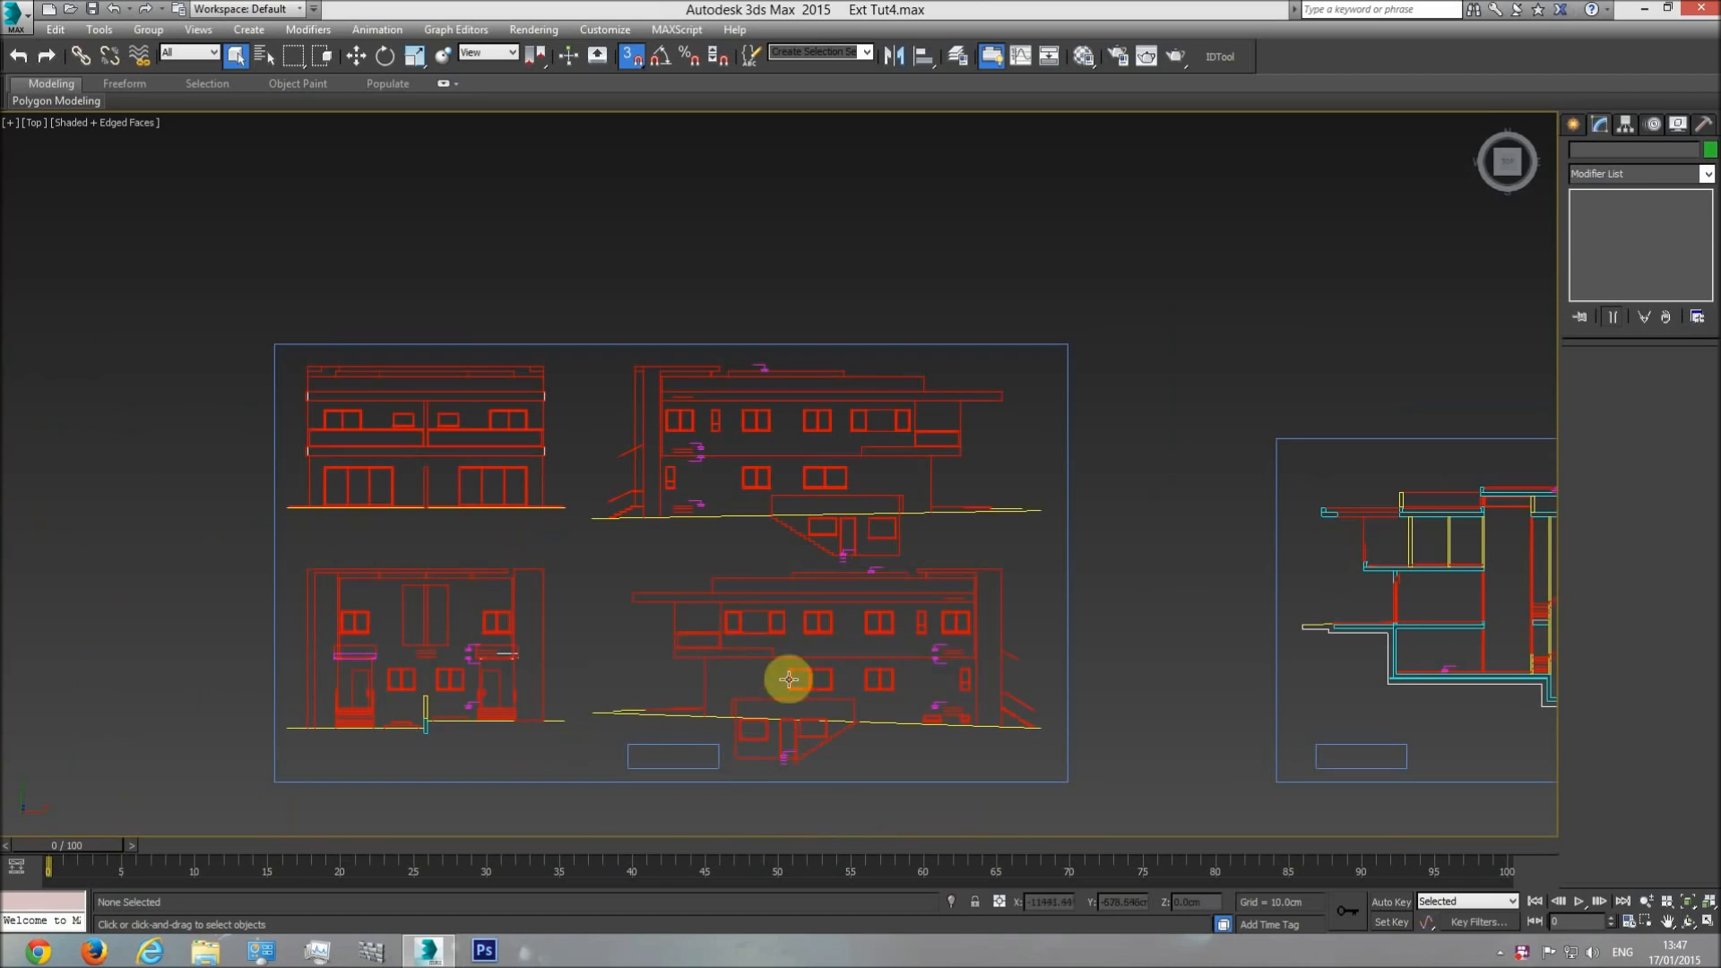
{"action": "middle_click_drag", "start_coordinate": [788, 680], "coordinate": [791, 636]}
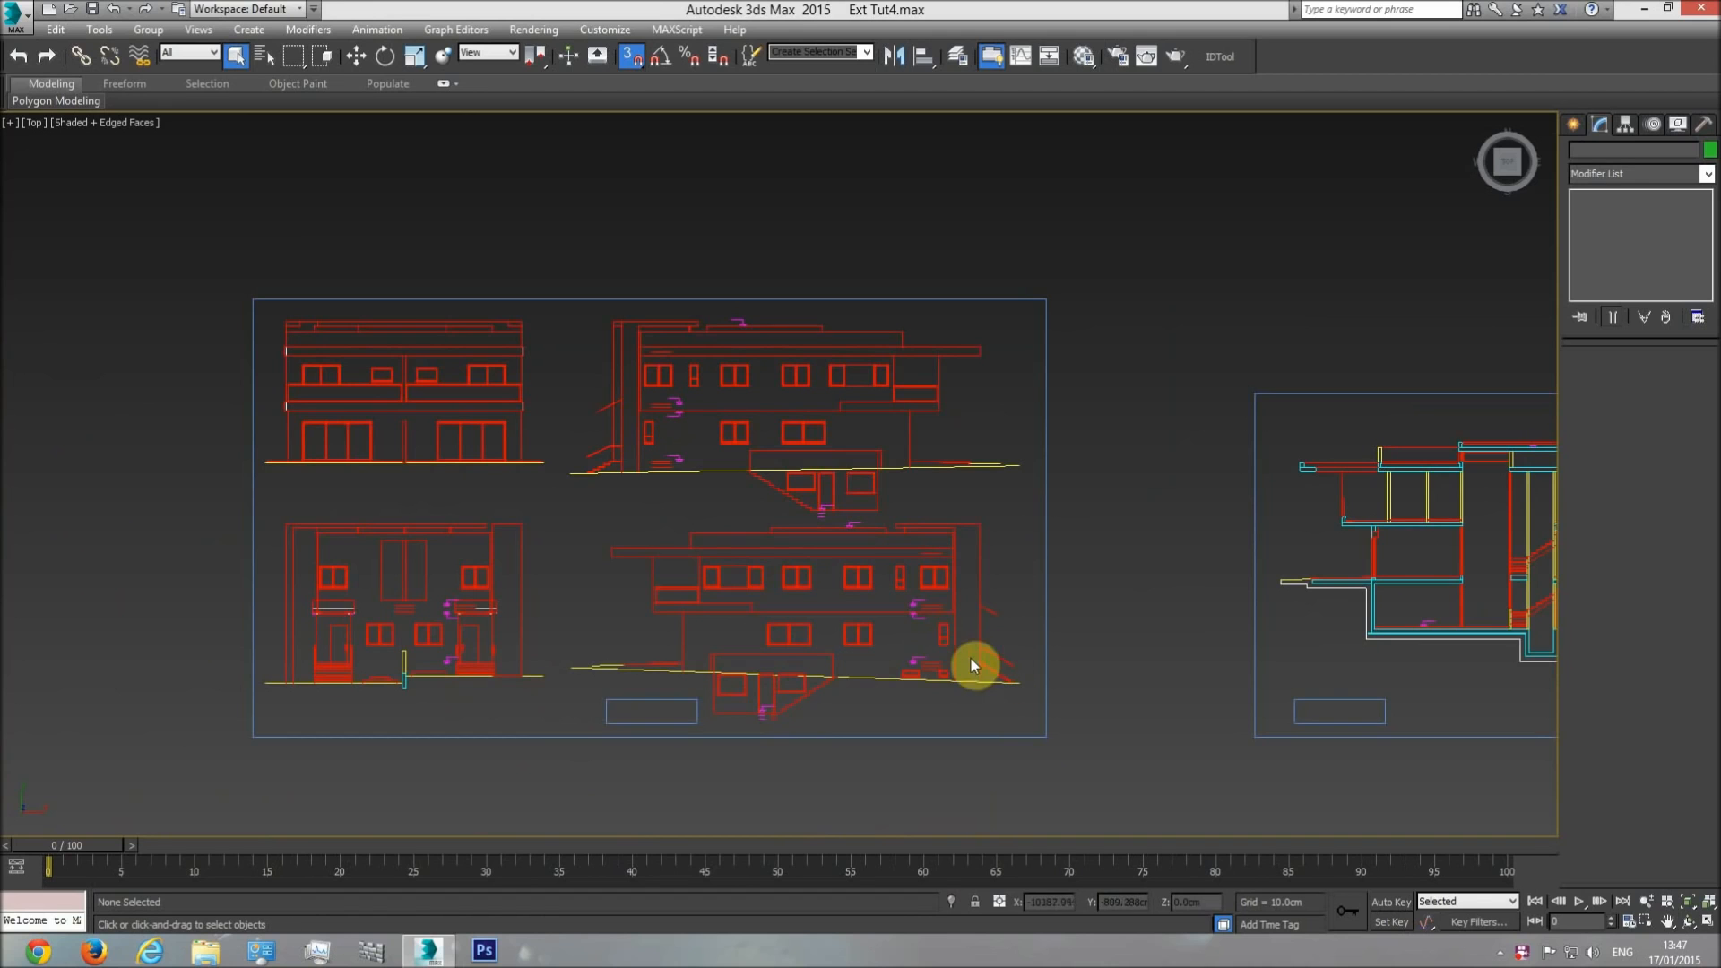
{"action": "middle_click_drag", "start_coordinate": [970, 663], "coordinate": [776, 633]}
{"action": "scroll", "coordinate": [1172, 604], "scroll_direction": "down", "scroll_amount": 6}
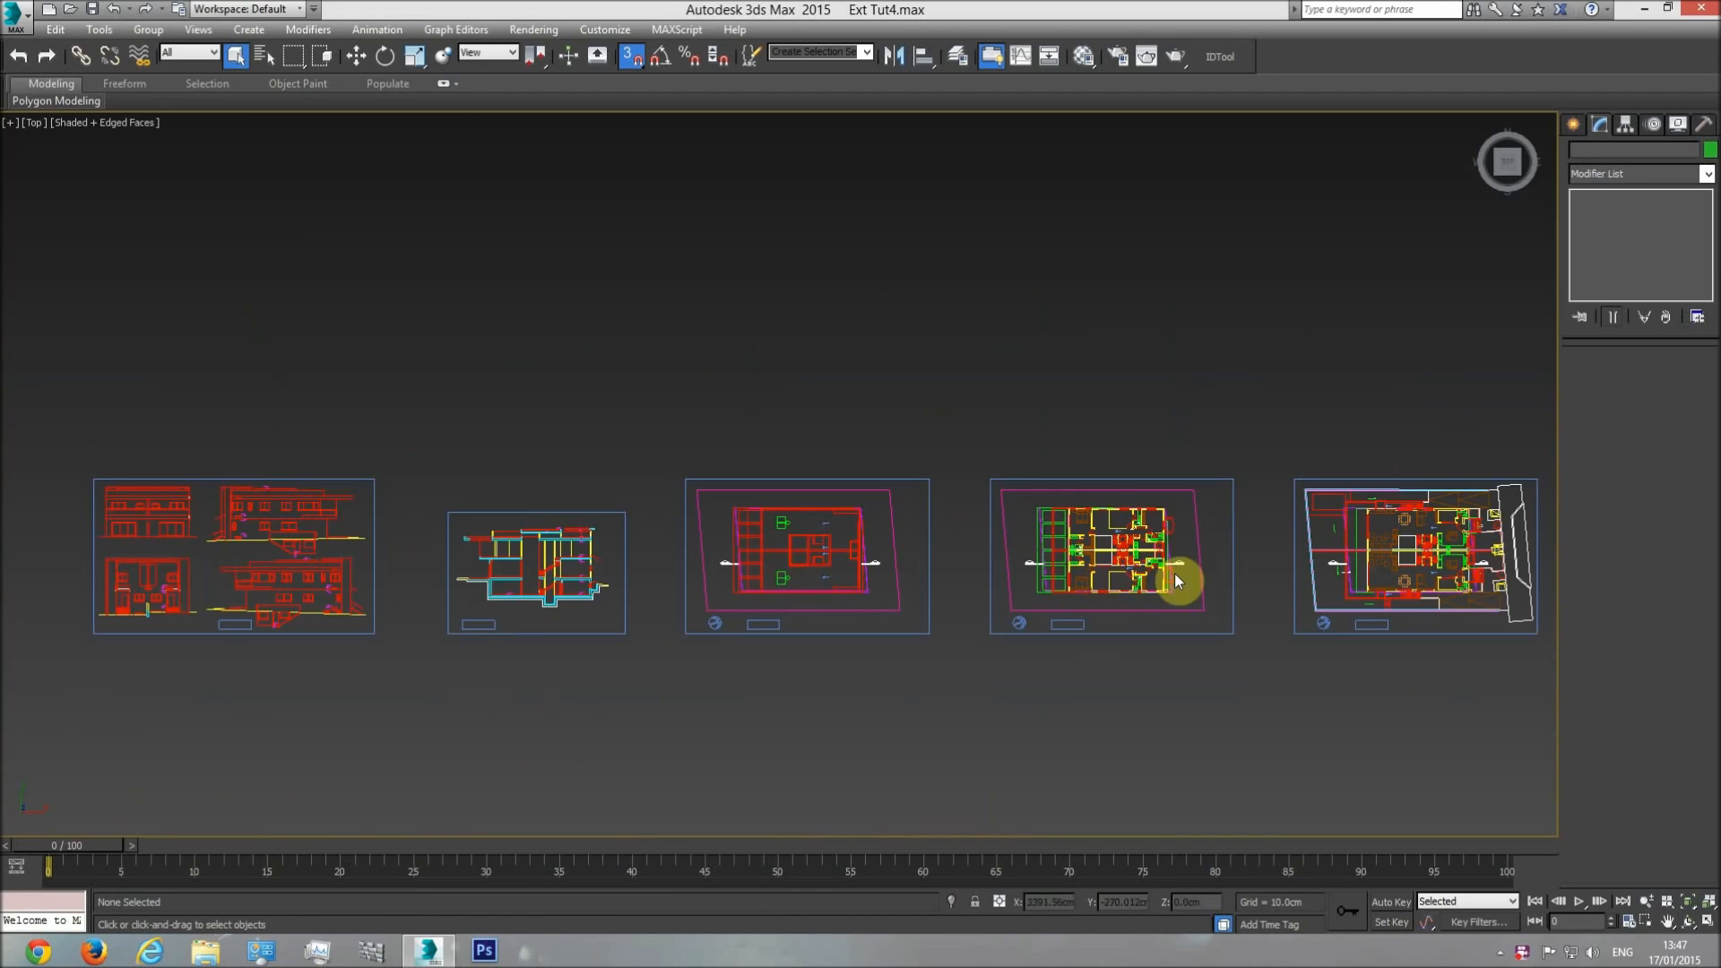
Compare the floor plan sheets with the building in the Perspective view, looking closely at the bedroom floor plan.
{"action": "key", "text": "p"}
{"action": "left_click", "coordinate": [1687, 922]}
{"action": "left_click_drag", "start_coordinate": [879, 584], "coordinate": [803, 576]}
{"action": "middle_click_drag", "start_coordinate": [805, 576], "coordinate": [803, 538]}
{"action": "scroll", "coordinate": [803, 537], "scroll_direction": "up", "scroll_amount": 4}
{"action": "key", "text": "F4"}
{"action": "key", "text": "F4"}
{"action": "middle_click_drag", "start_coordinate": [858, 485], "coordinate": [923, 389]}
{"action": "key", "text": "q"}
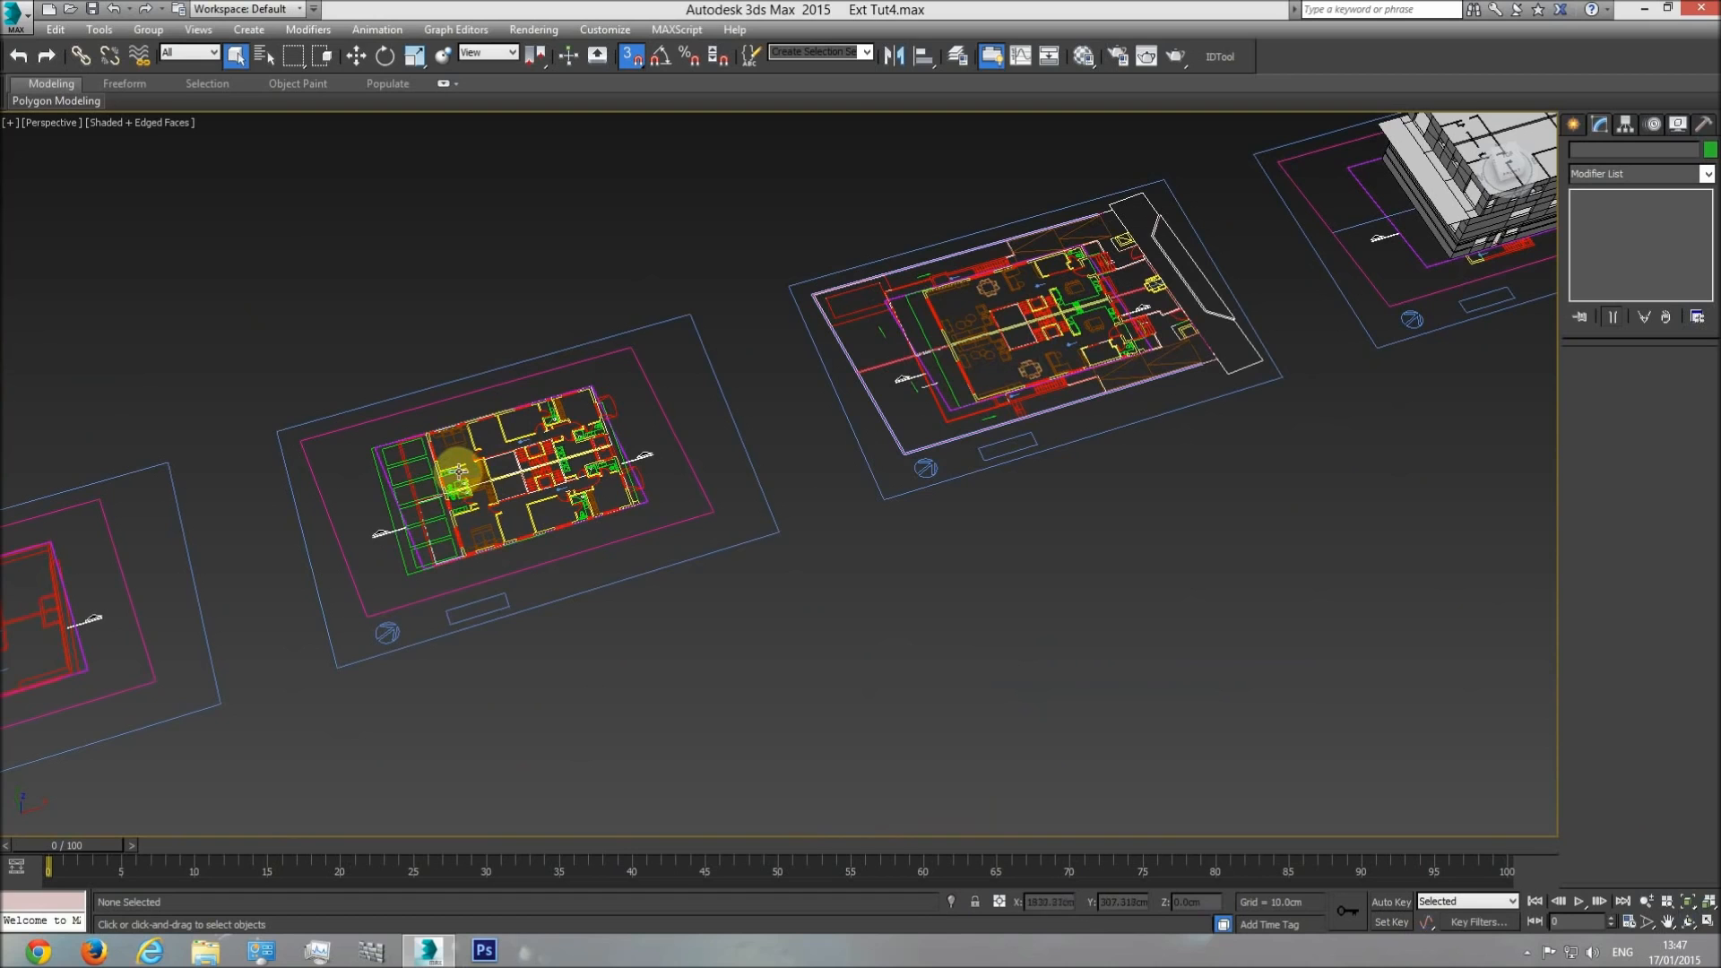
{"action": "middle_click_drag", "start_coordinate": [1270, 280], "coordinate": [1041, 334]}
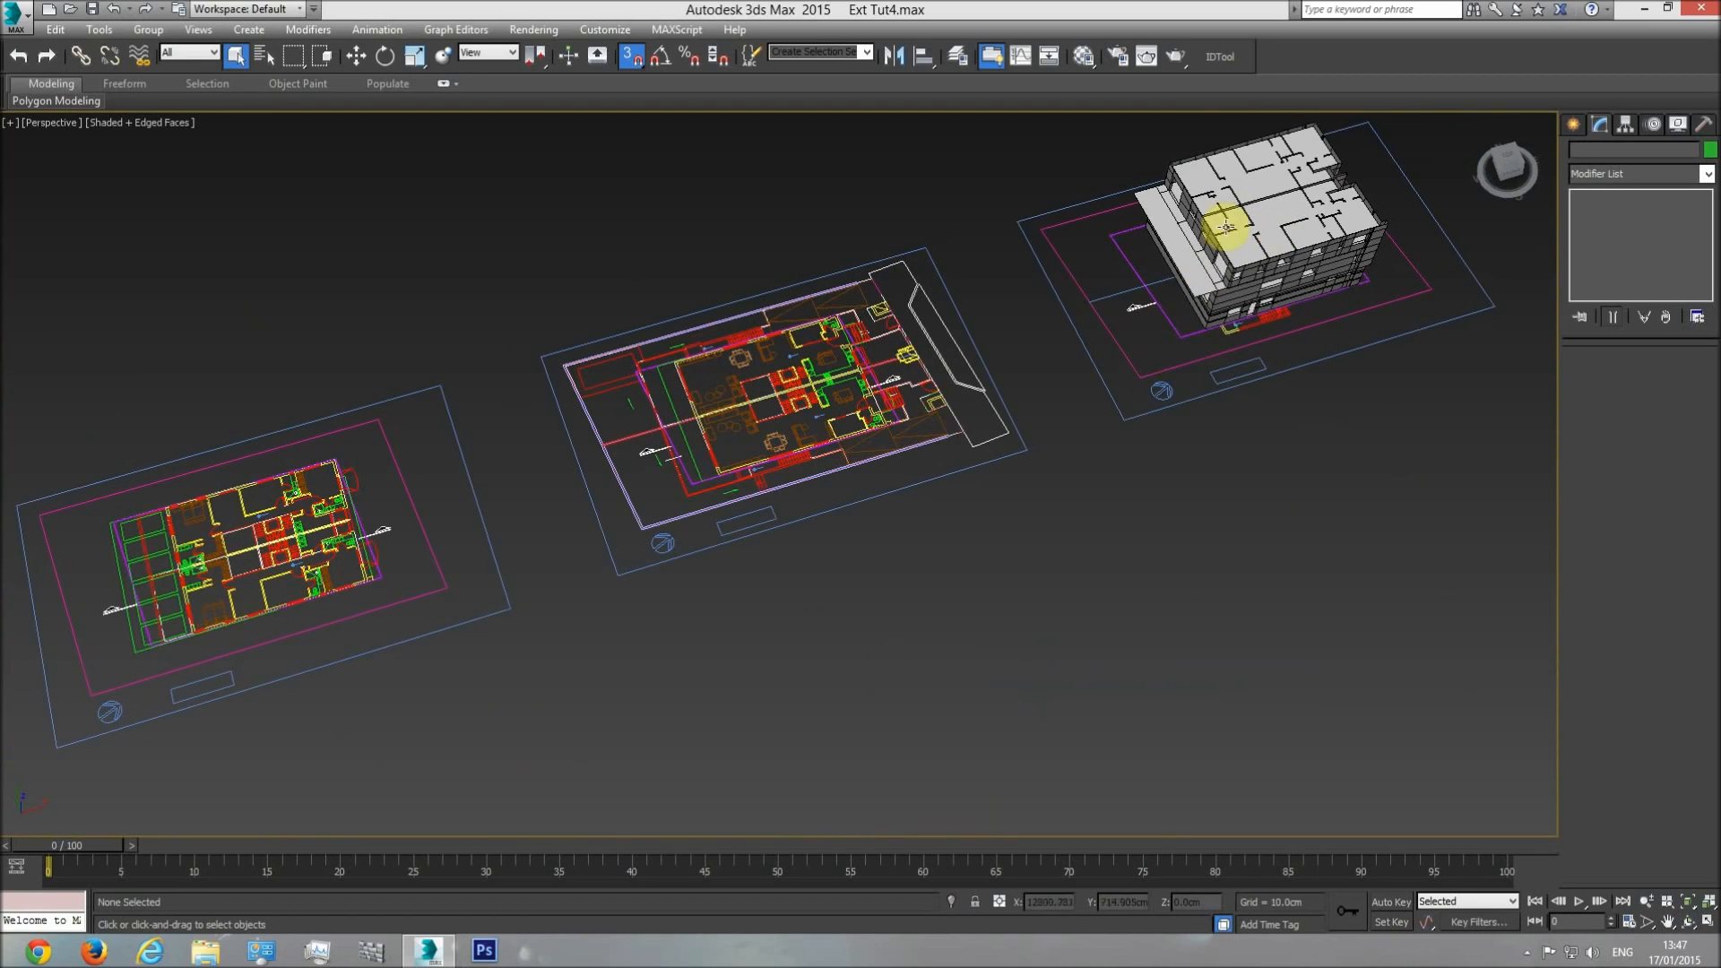
{"action": "middle_click_drag", "start_coordinate": [527, 527], "coordinate": [703, 476]}
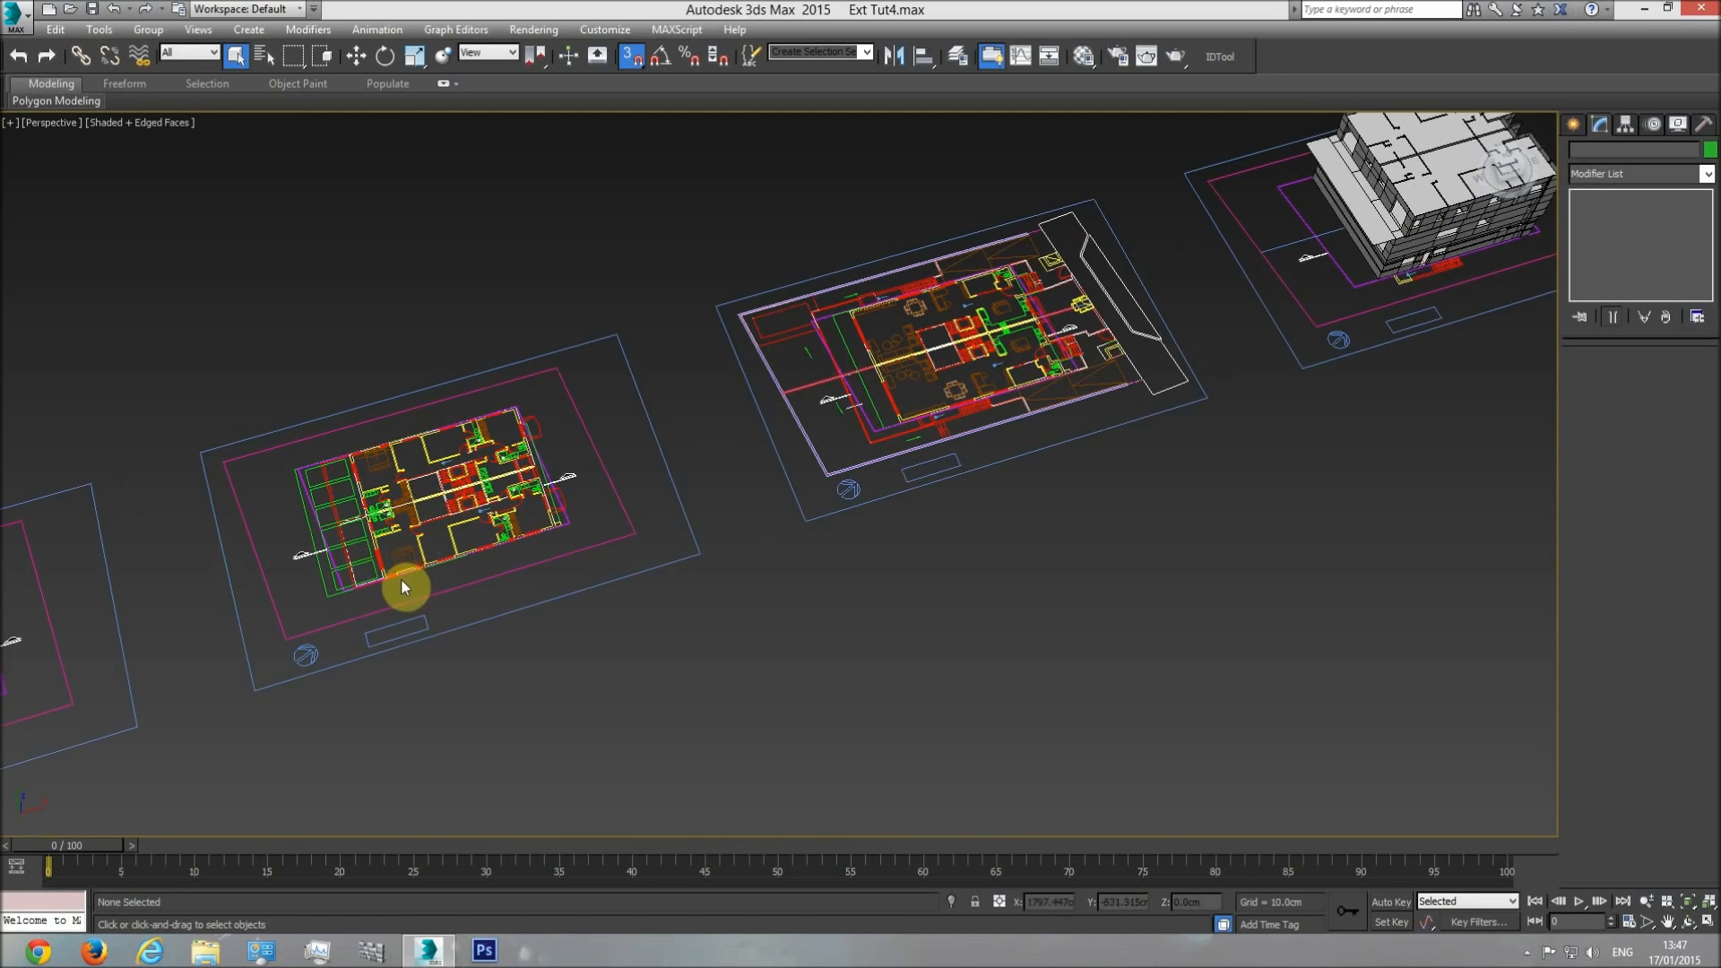
{"action": "scroll", "coordinate": [424, 445], "scroll_direction": "up", "scroll_amount": 5}
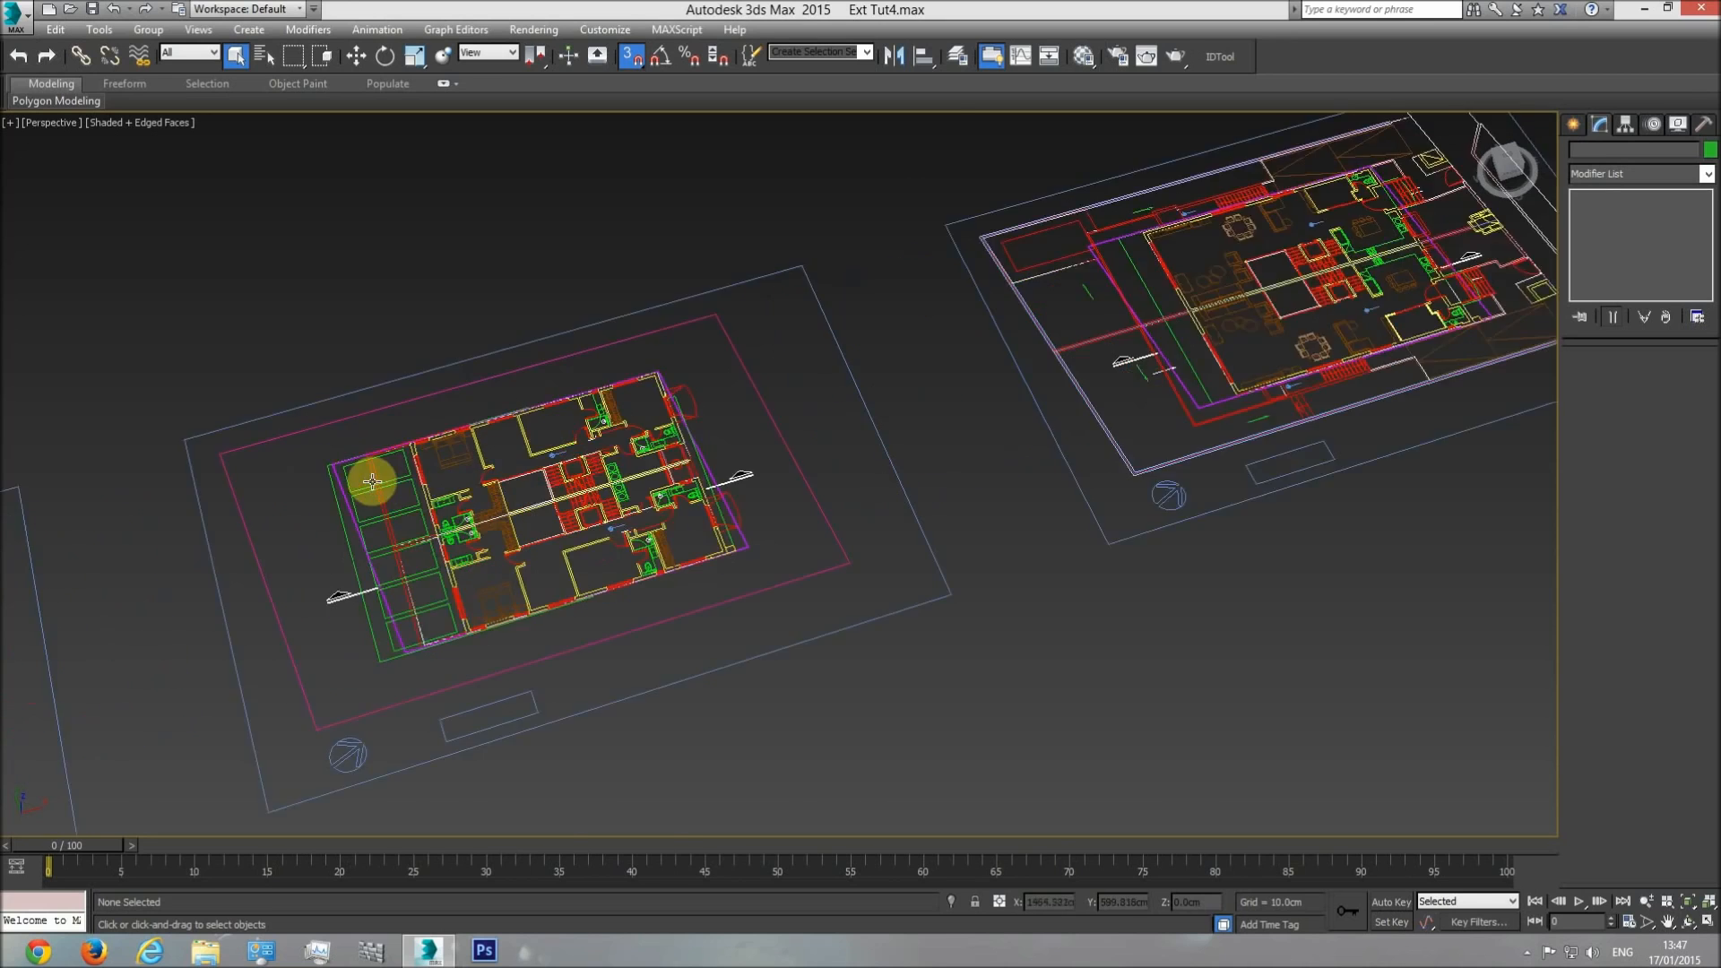
{"action": "scroll", "coordinate": [401, 442], "scroll_direction": "down", "scroll_amount": 6}
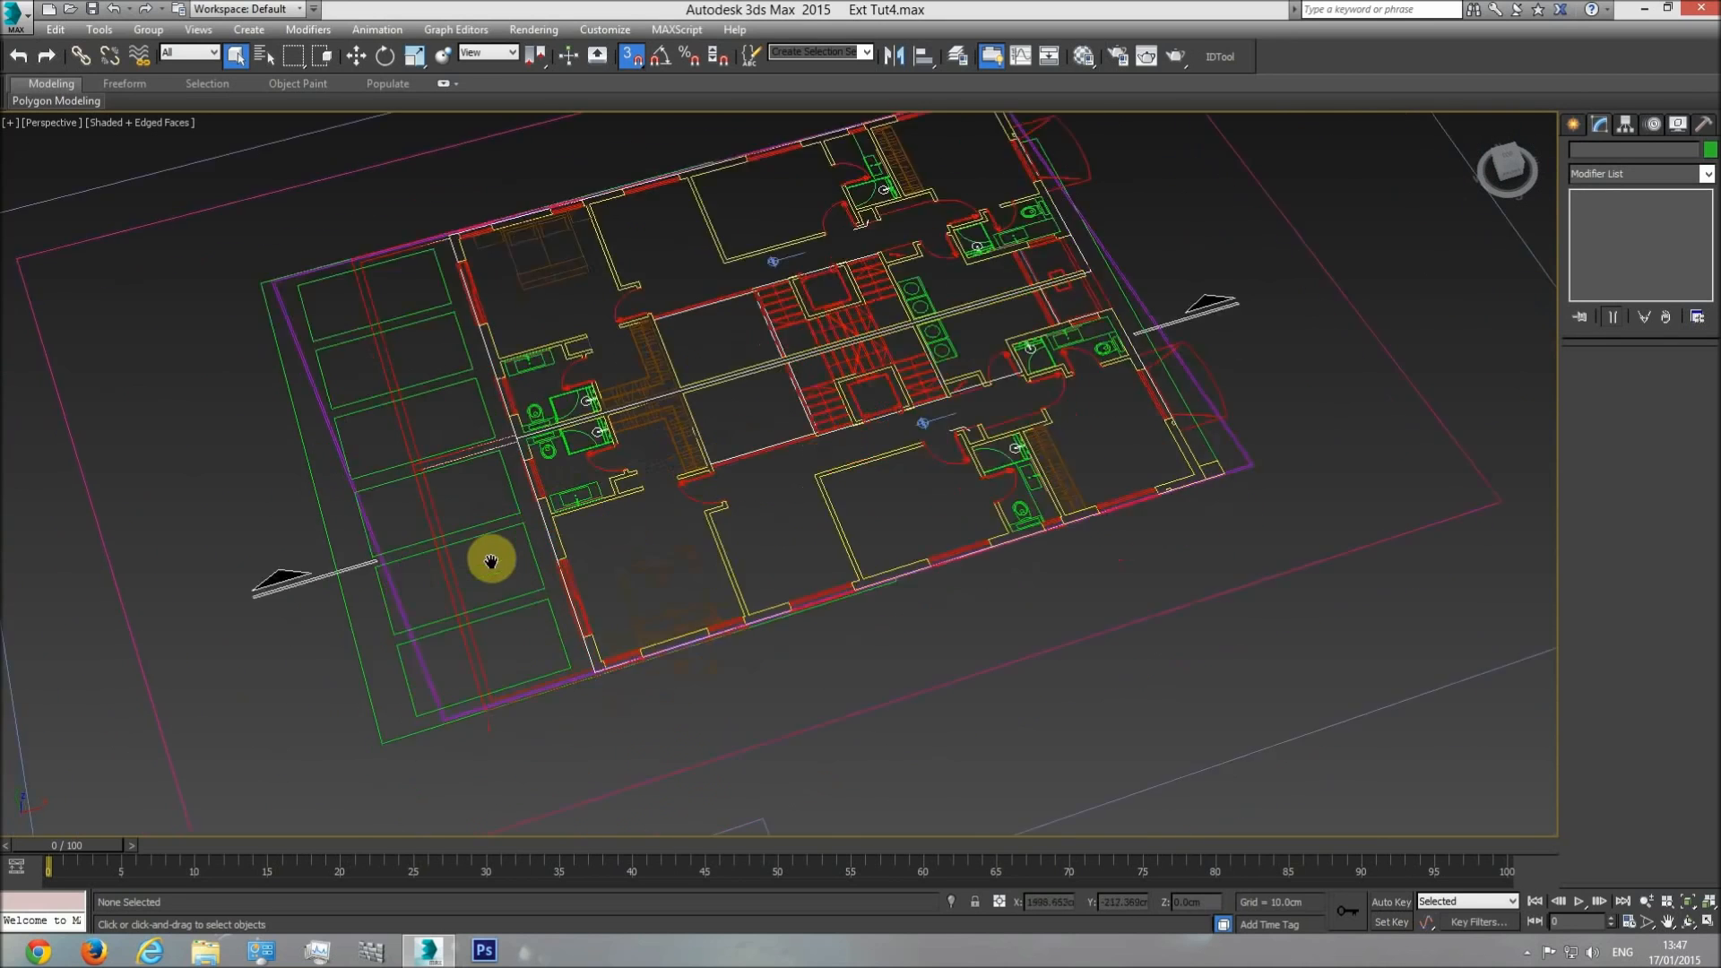
In the Top view, select the Plan group and move it so the bedroom floor plan lies near the building.
{"action": "key", "text": "t"}
{"action": "scroll", "coordinate": [789, 557], "scroll_direction": "down", "scroll_amount": 2}
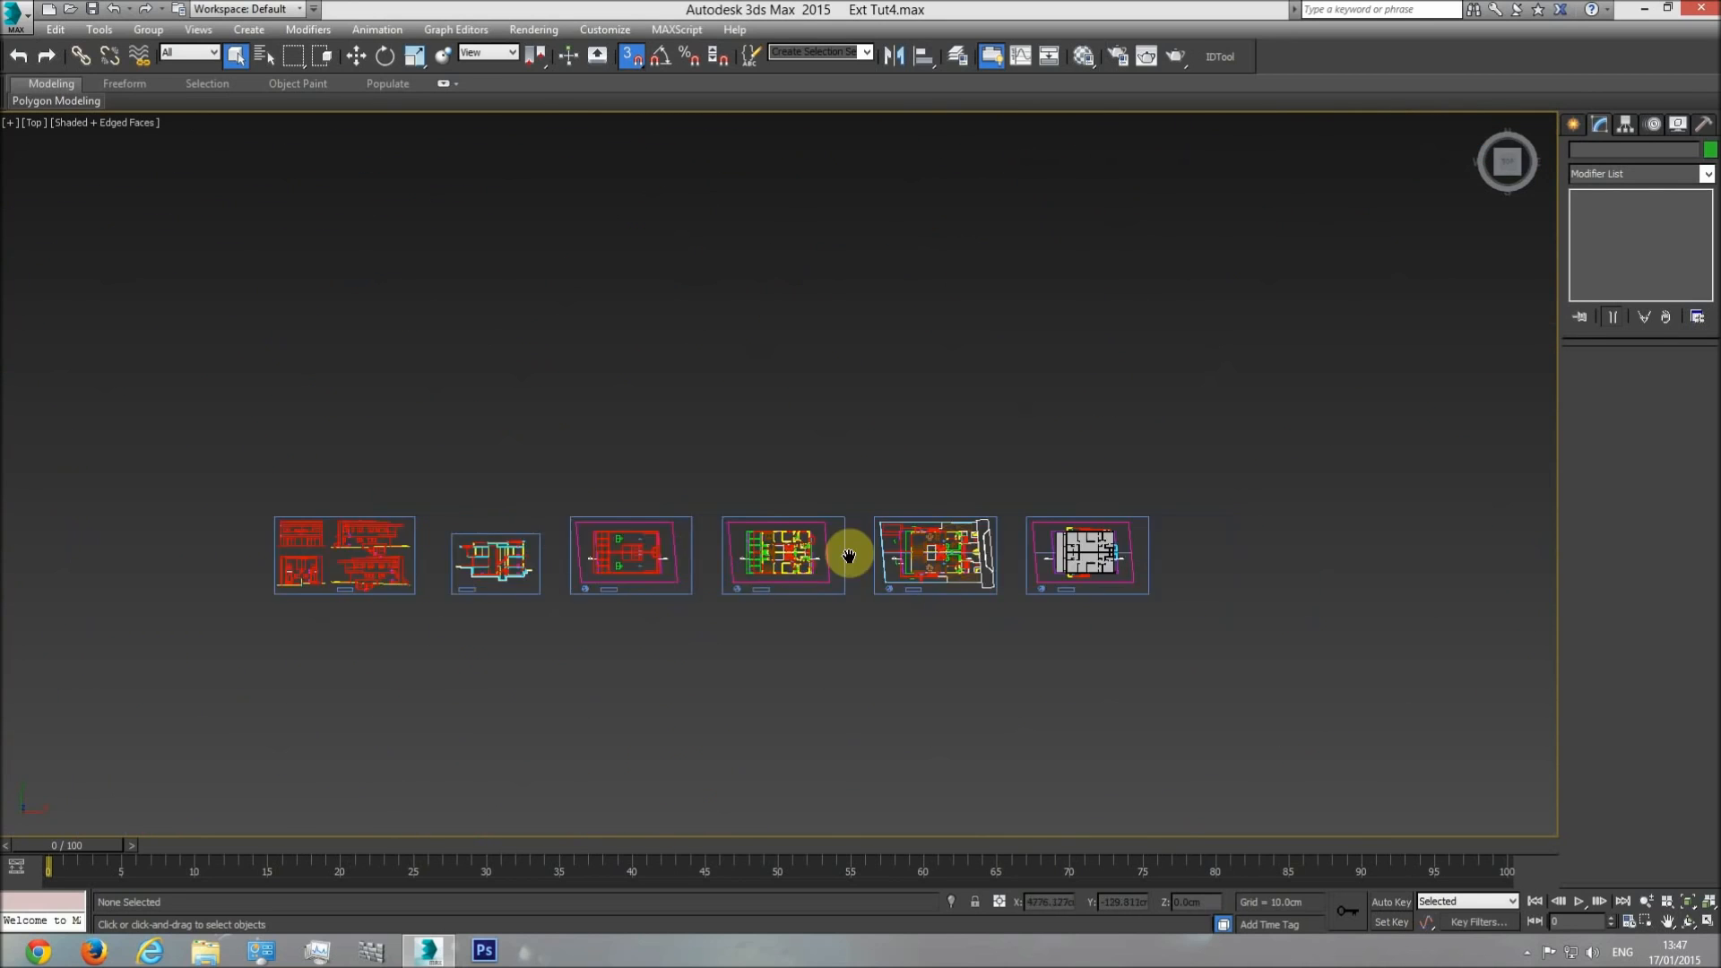
{"action": "scroll", "coordinate": [720, 544], "scroll_direction": "up", "scroll_amount": 5}
{"action": "left_click", "coordinate": [712, 543]}
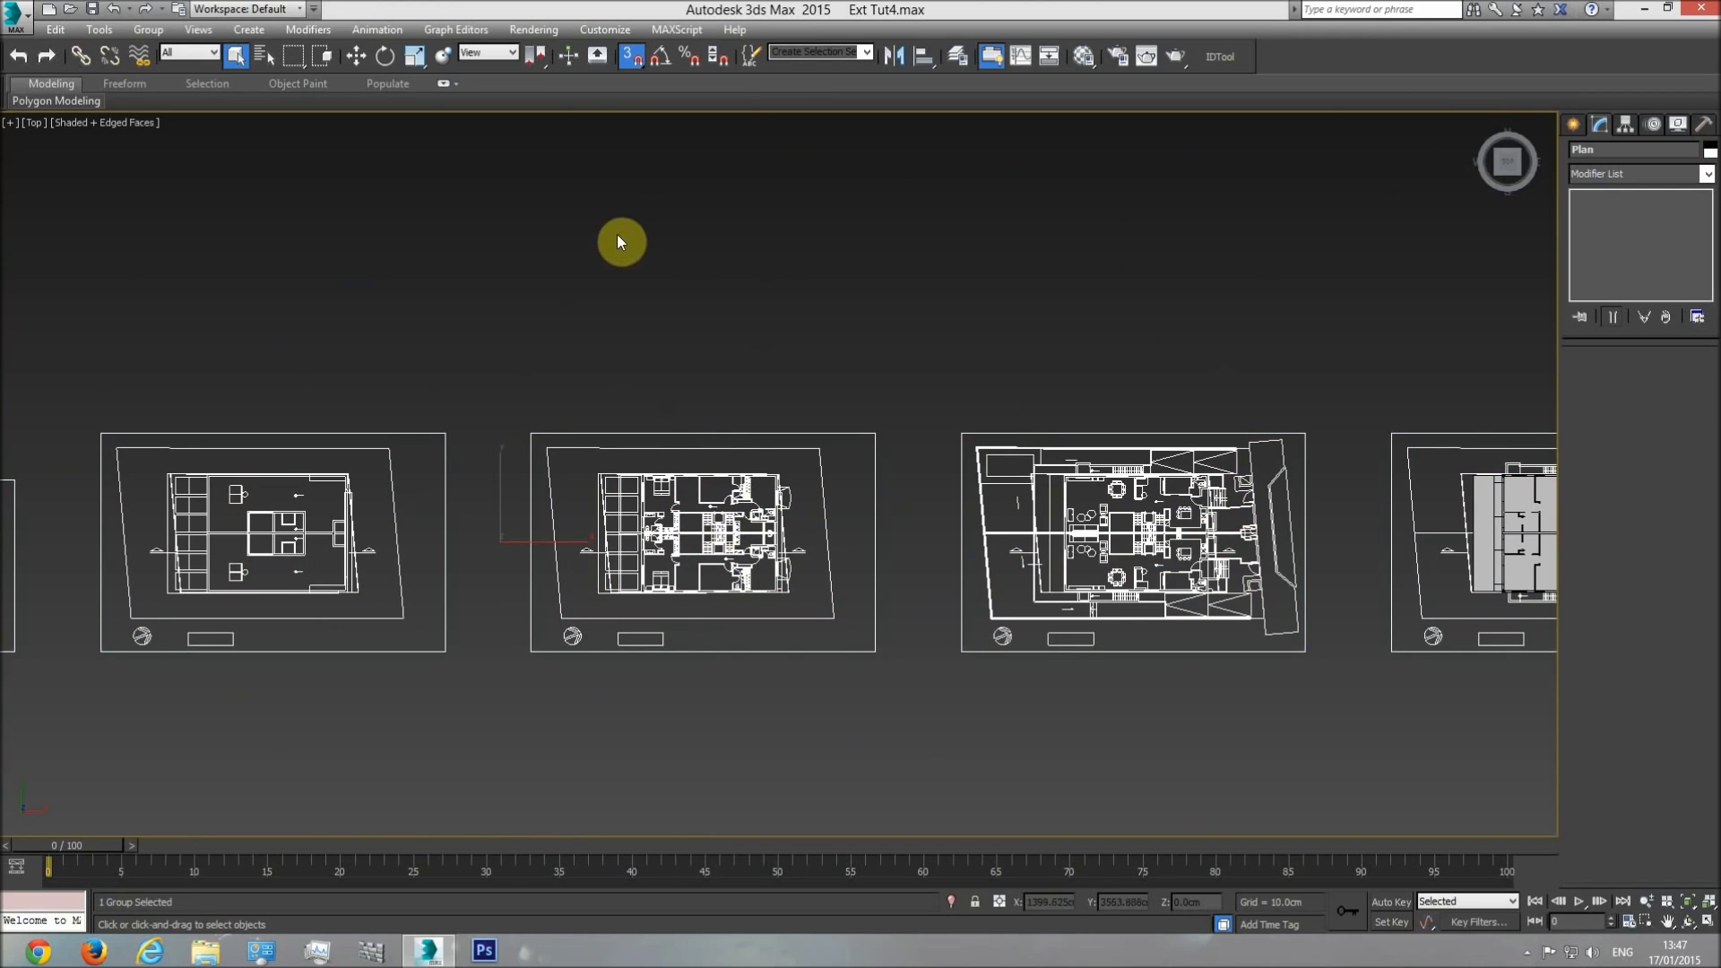
{"action": "left_click", "coordinate": [356, 57]}
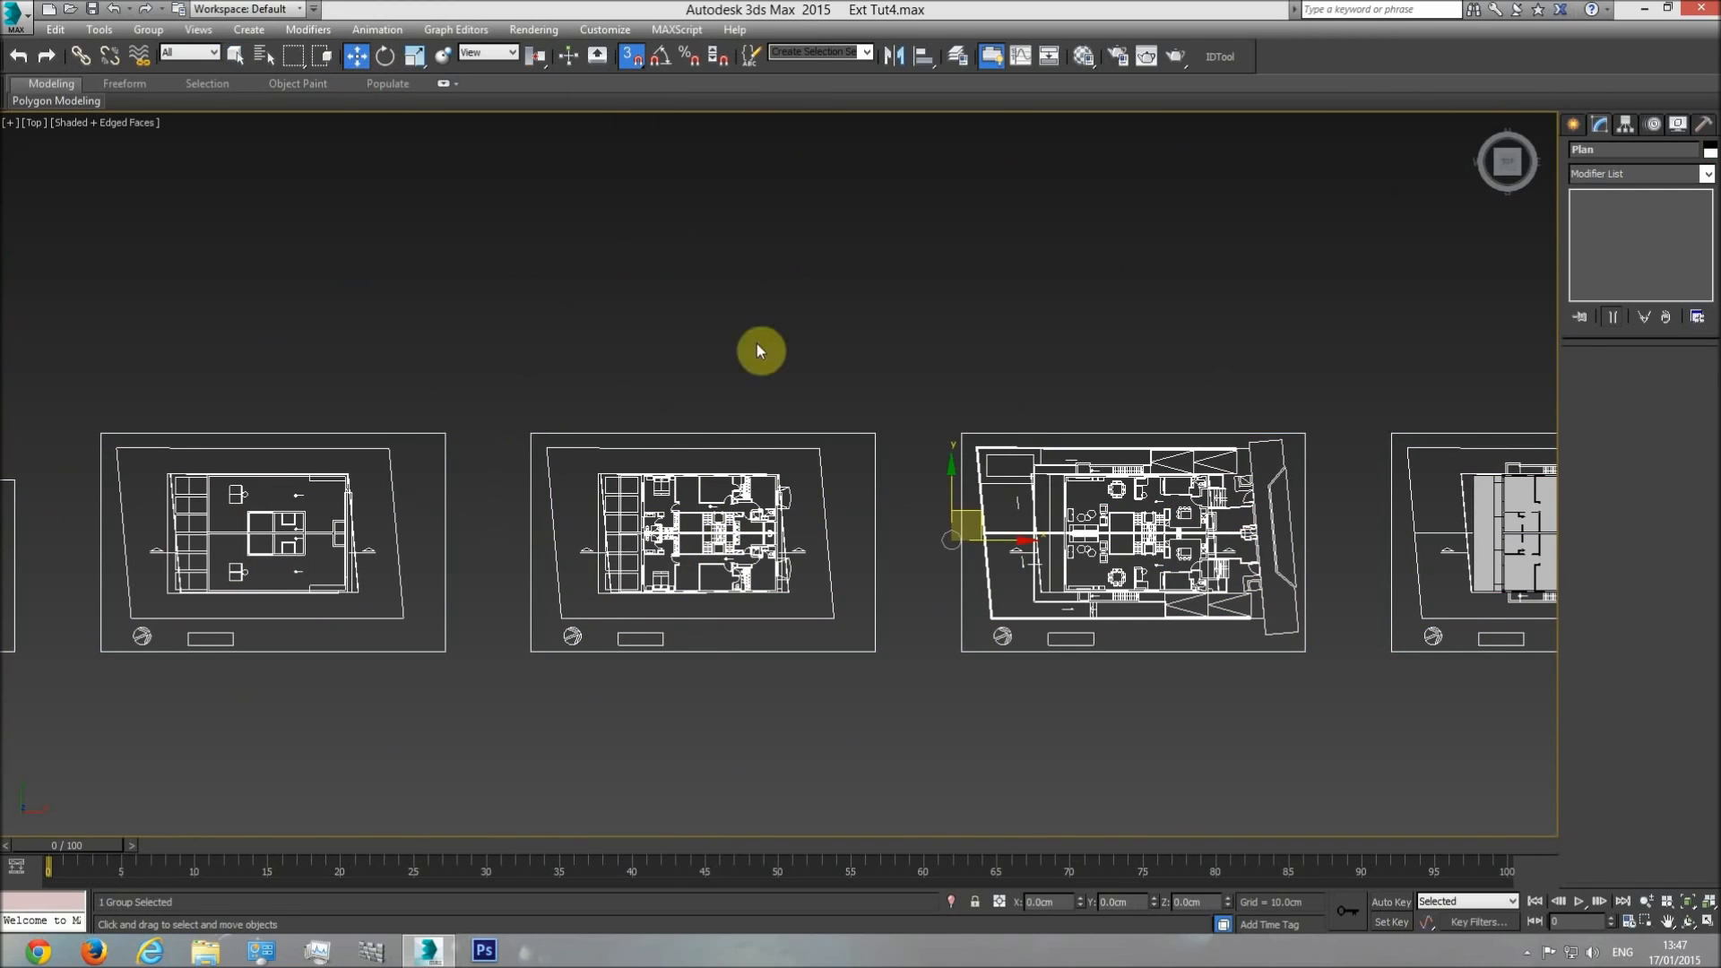
{"action": "left_click", "coordinate": [630, 58]}
{"action": "left_click_drag", "start_coordinate": [970, 528], "coordinate": [1210, 588]}
{"action": "scroll", "coordinate": [1053, 645], "scroll_direction": "up", "scroll_amount": 6}
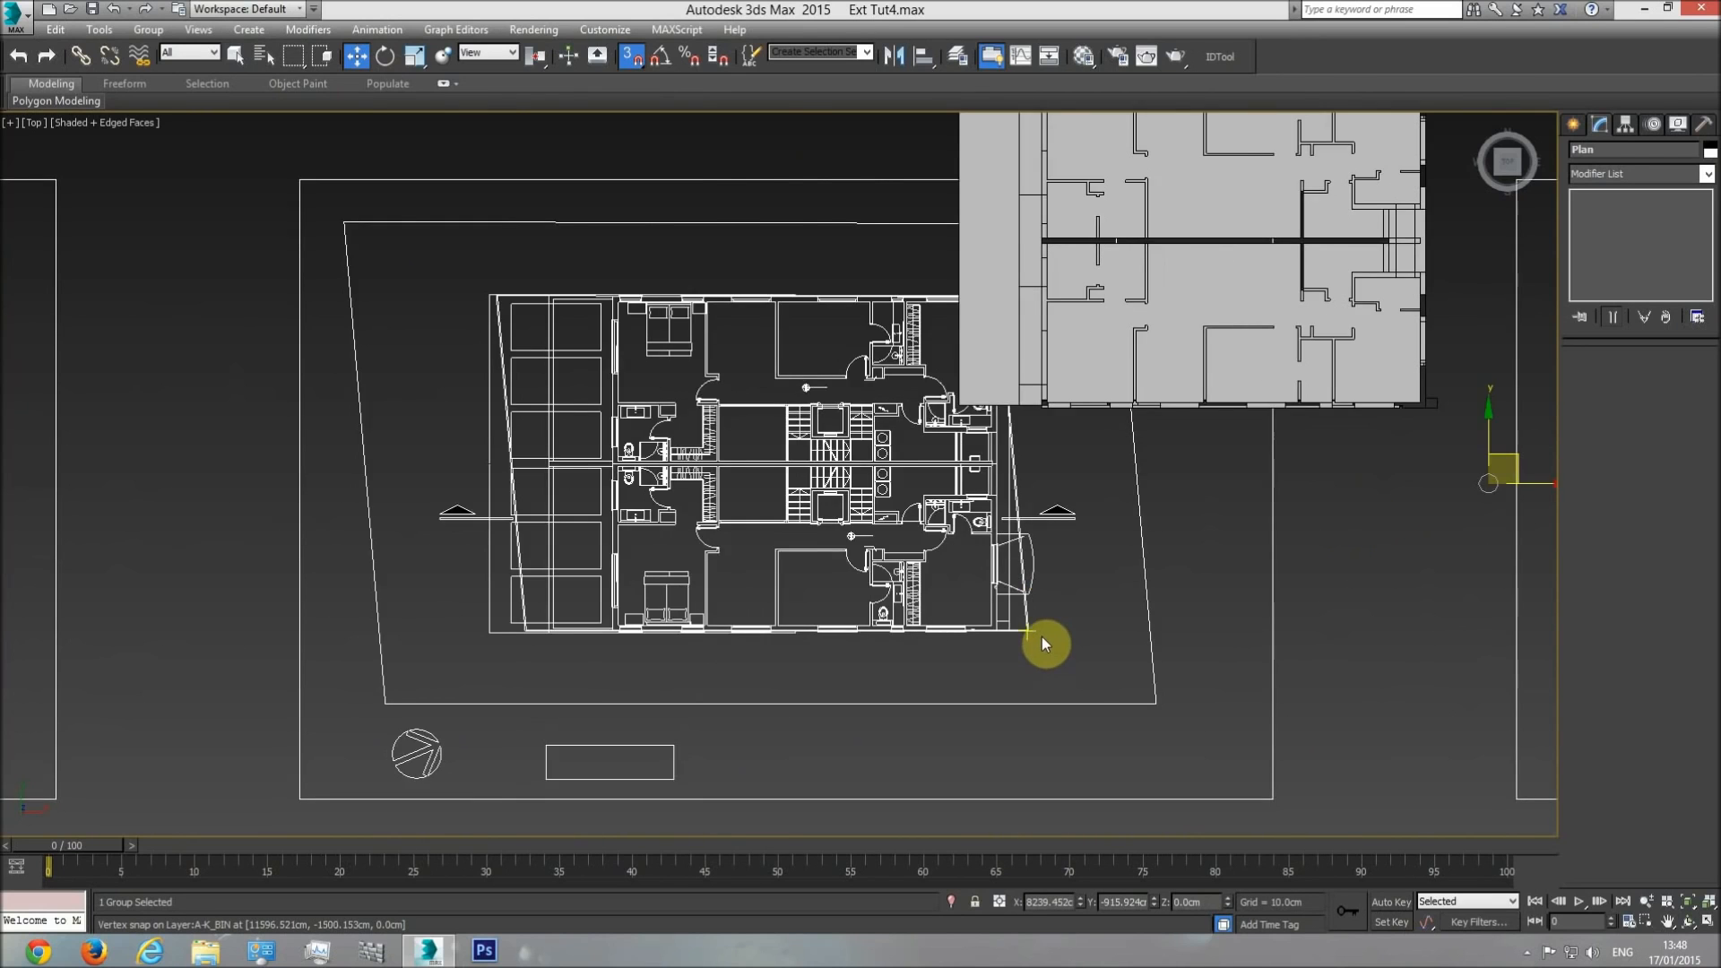
Snap the bedroom floor plan's lower corner vertex onto the matching corner vertex of the building's exterior walls.
{"action": "scroll", "coordinate": [980, 608], "scroll_direction": "up", "scroll_amount": 5}
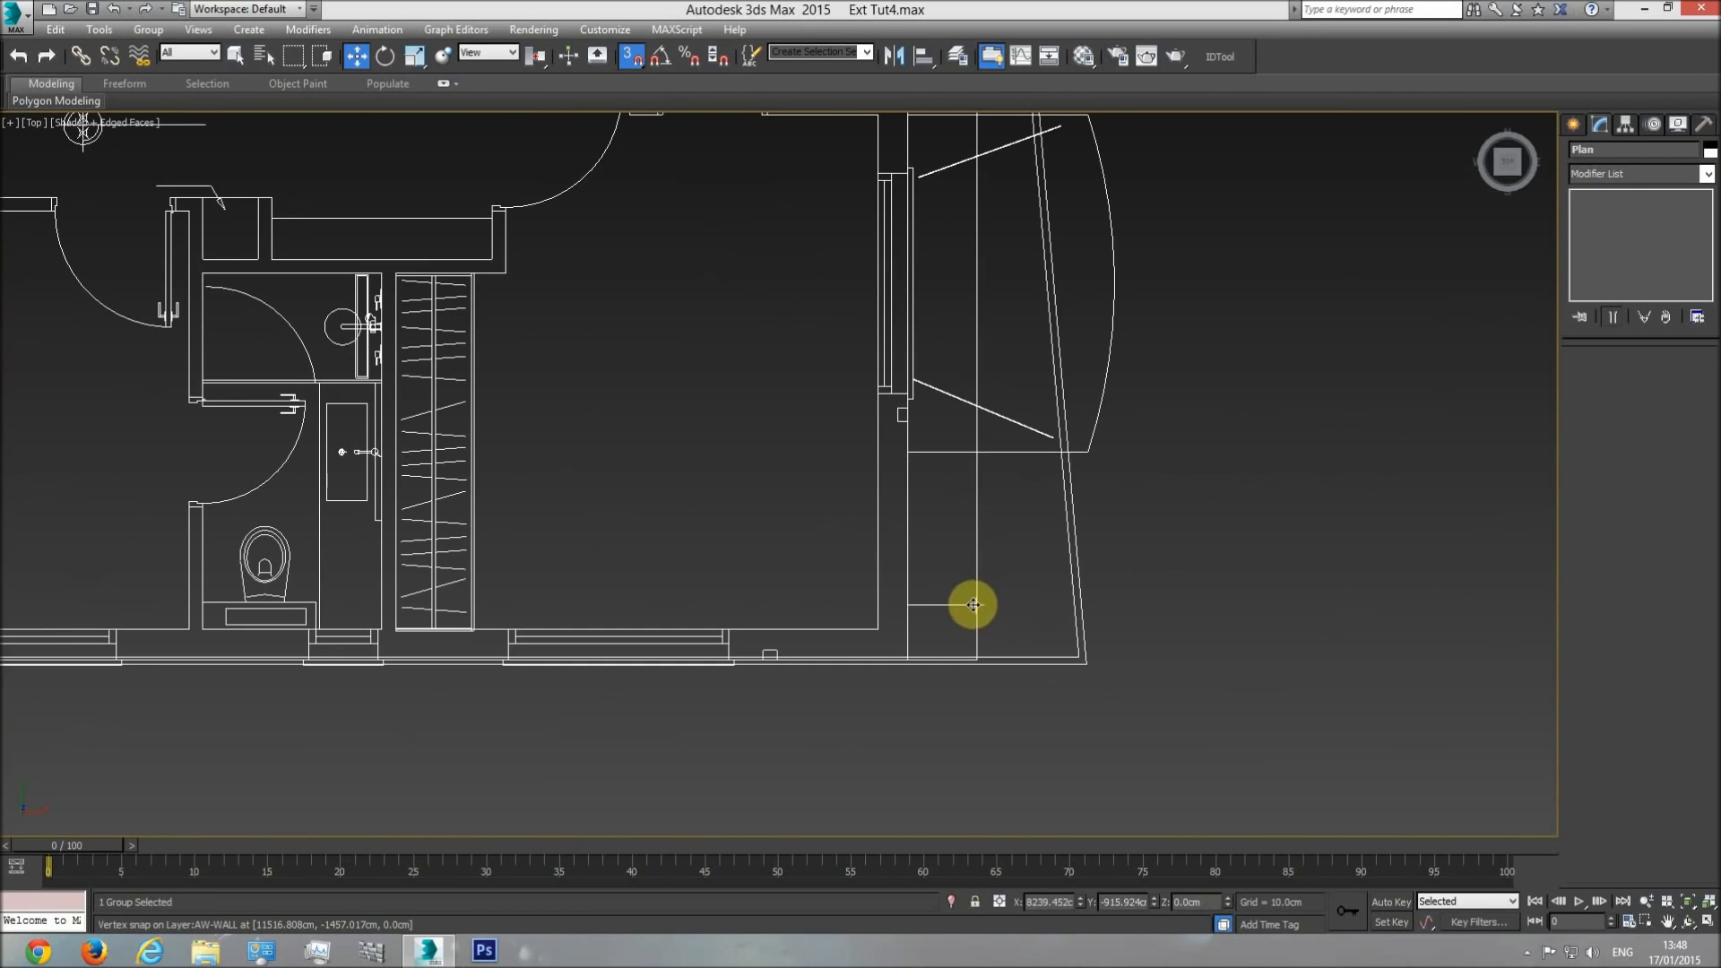
{"action": "scroll", "coordinate": [976, 608], "scroll_direction": "down", "scroll_amount": 8}
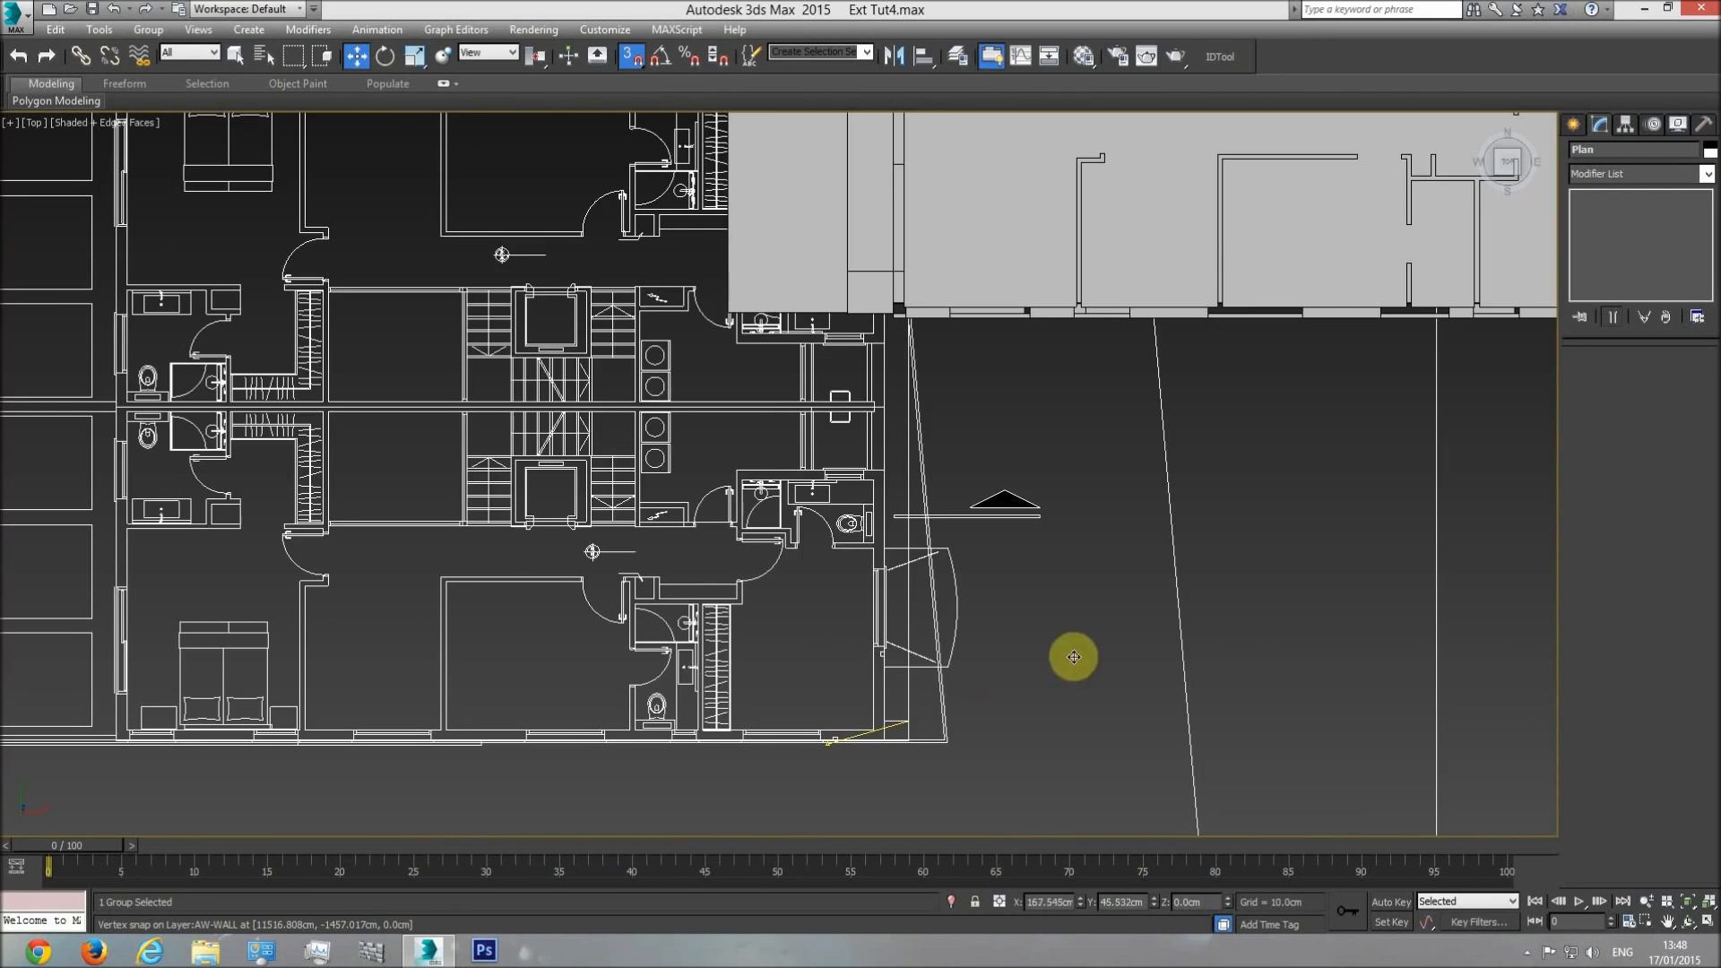
{"action": "left_click_drag", "start_coordinate": [1344, 513], "coordinate": [1398, 484]}
{"action": "middle_click_drag", "start_coordinate": [1398, 485], "coordinate": [833, 653]}
{"action": "left_click_drag", "start_coordinate": [834, 654], "coordinate": [1101, 475]}
{"action": "scroll", "coordinate": [1103, 488], "scroll_direction": "up", "scroll_amount": 4}
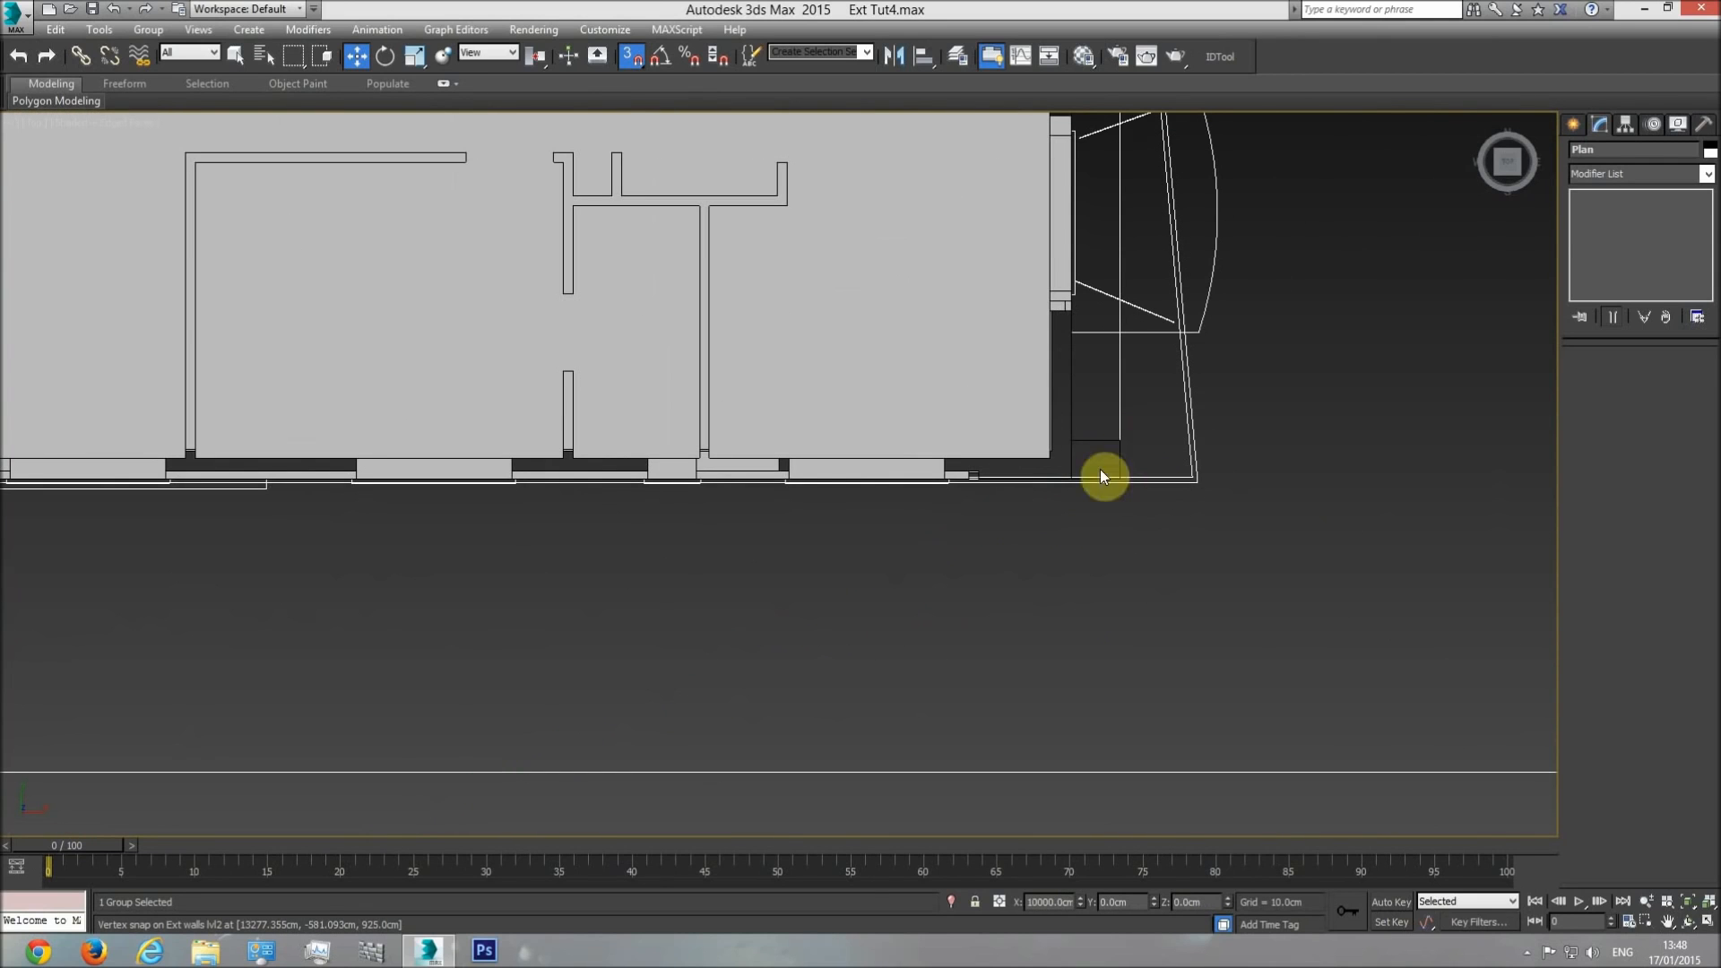
{"action": "middle_click_drag", "start_coordinate": [1107, 428], "coordinate": [1118, 509]}
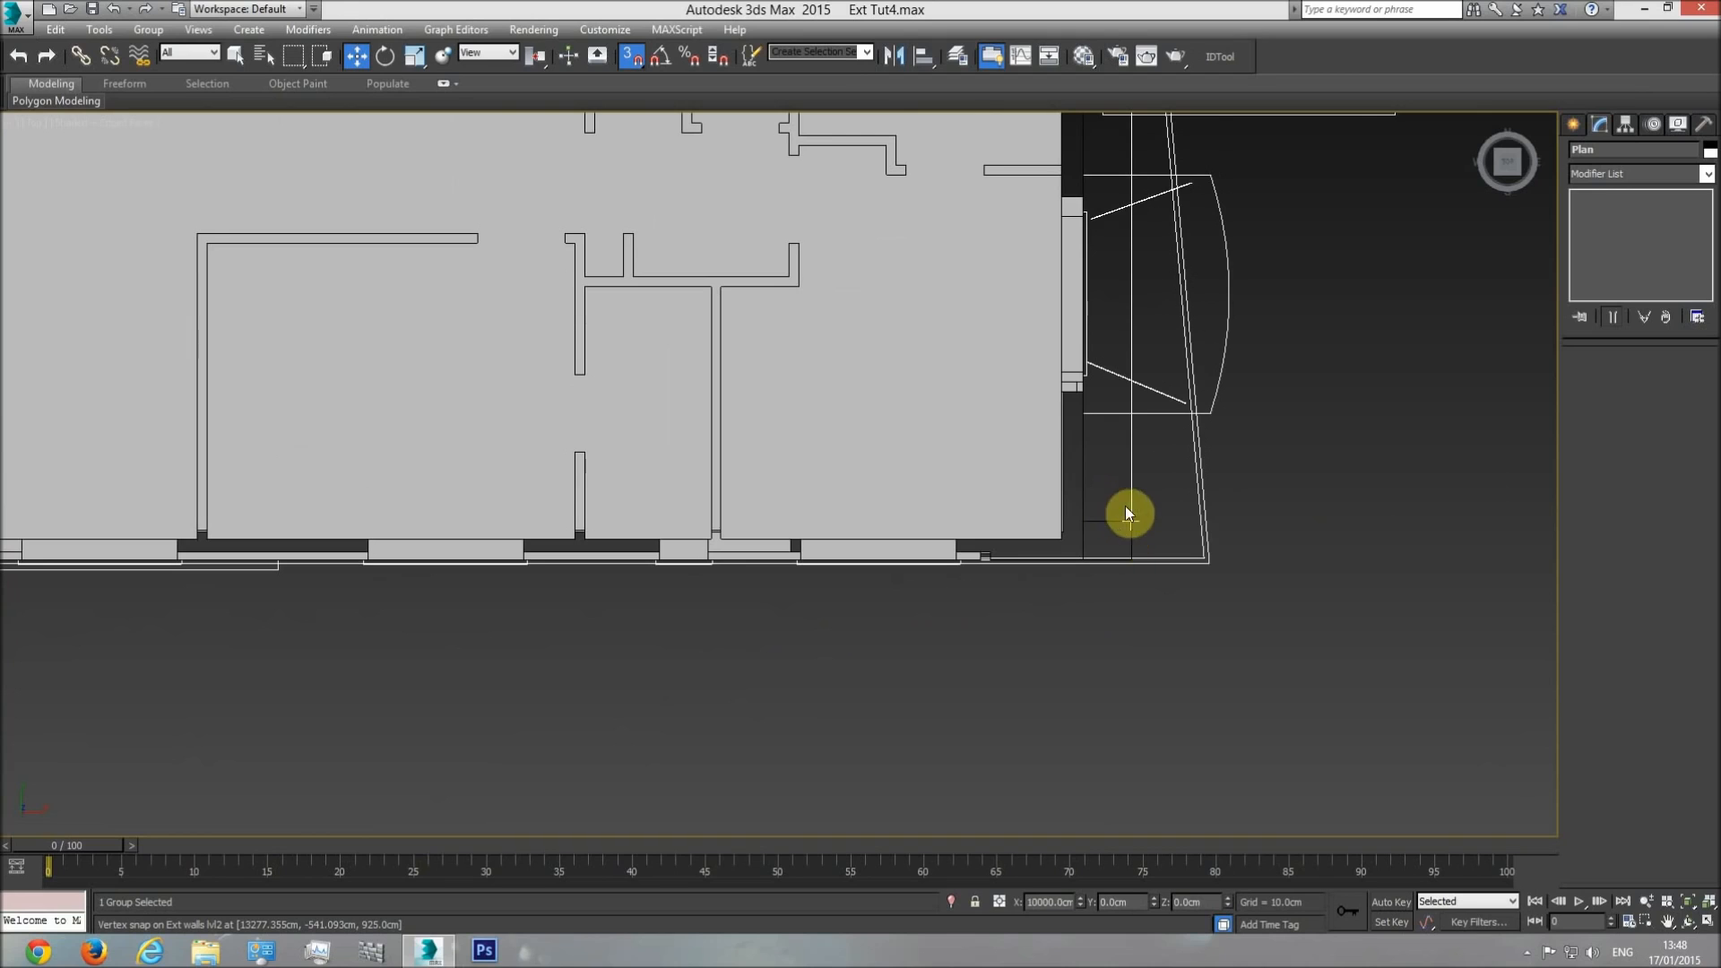
{"action": "left_click_drag", "start_coordinate": [1131, 498], "coordinate": [1206, 545]}
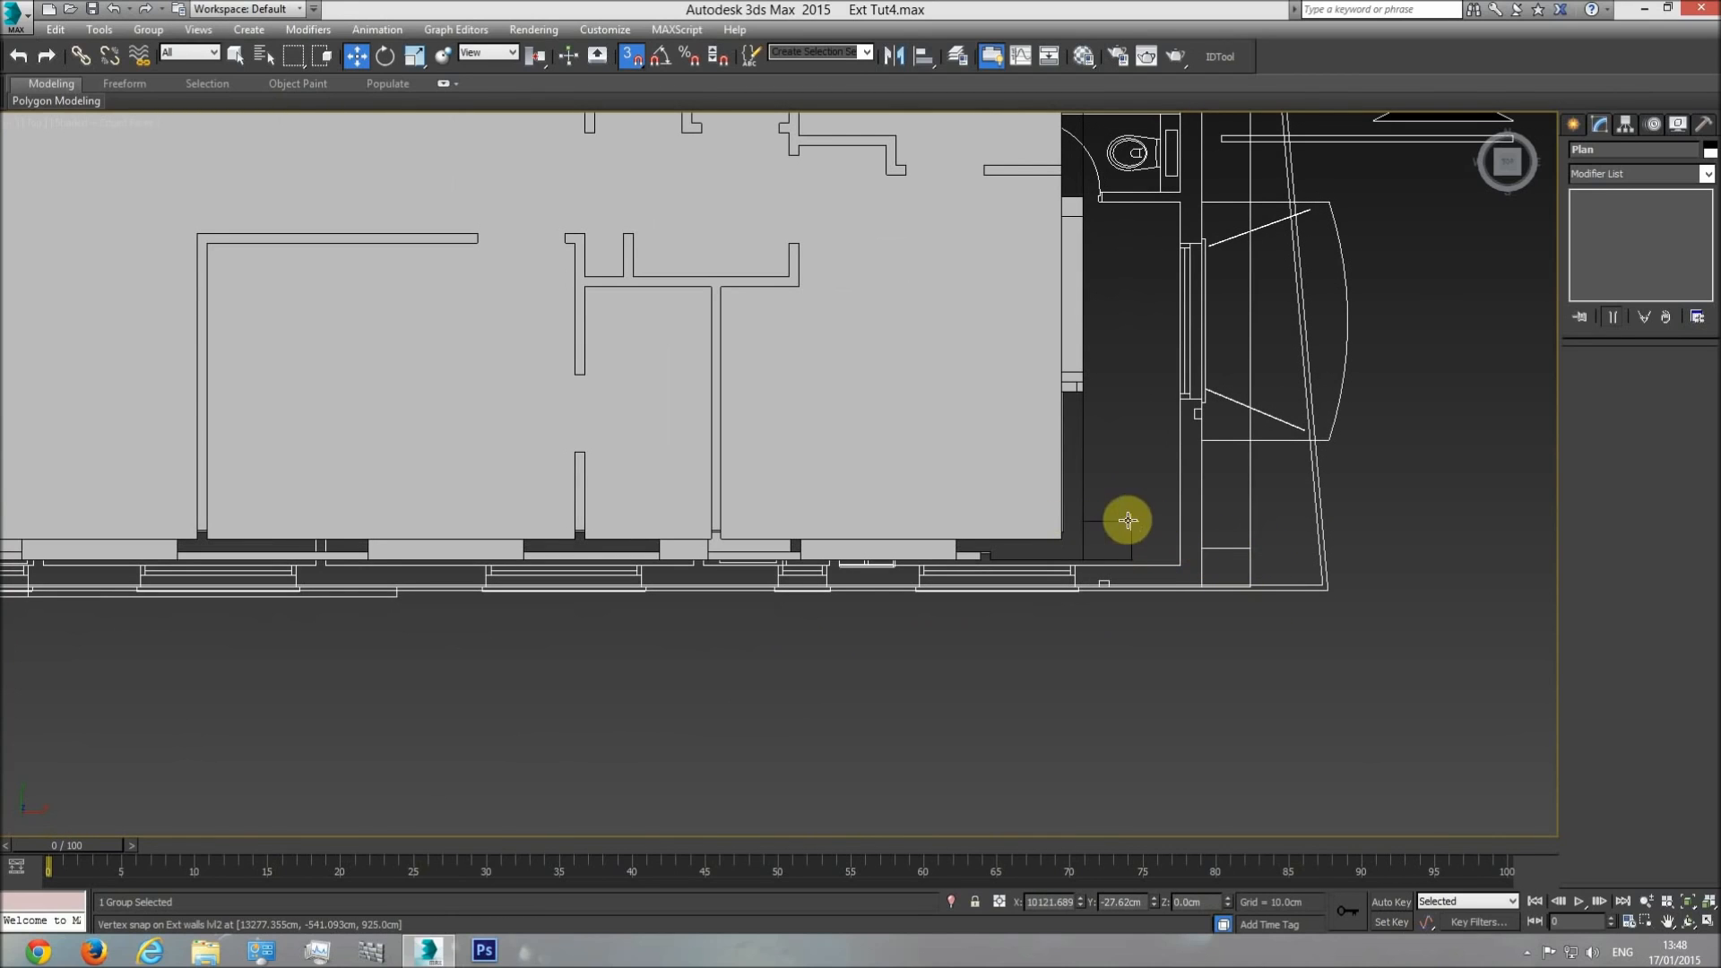
{"action": "left_click_drag", "start_coordinate": [1250, 548], "coordinate": [1133, 519]}
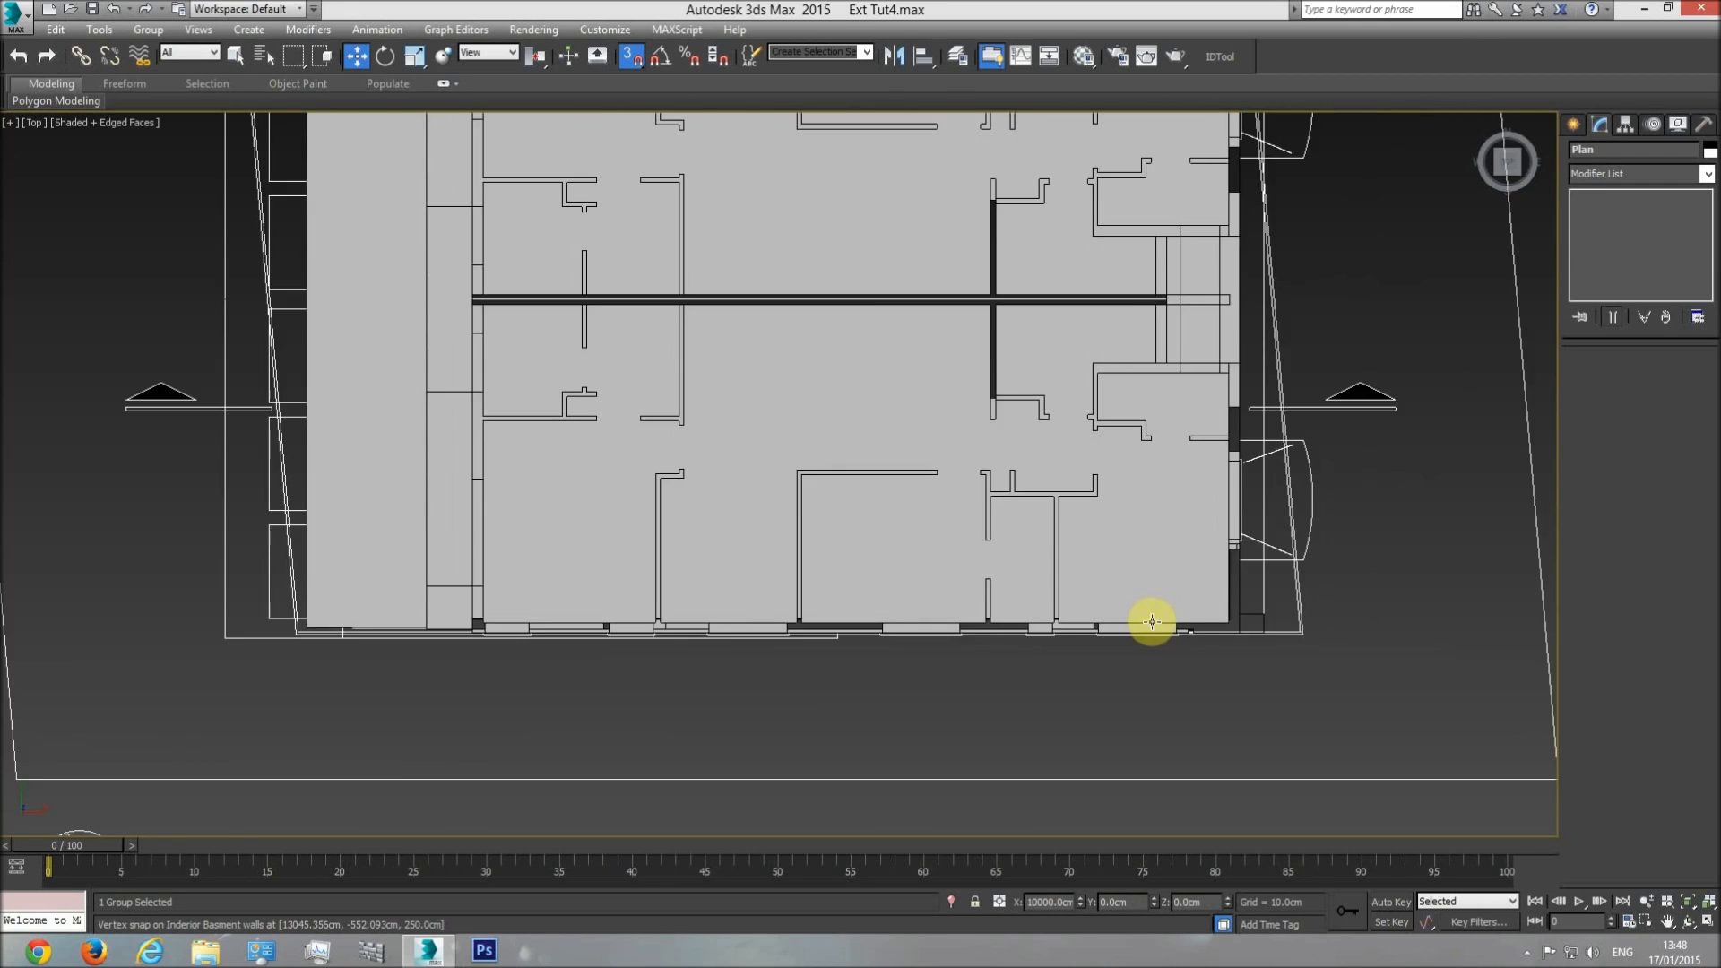
{"action": "scroll", "coordinate": [1151, 621], "scroll_direction": "down", "scroll_amount": 2}
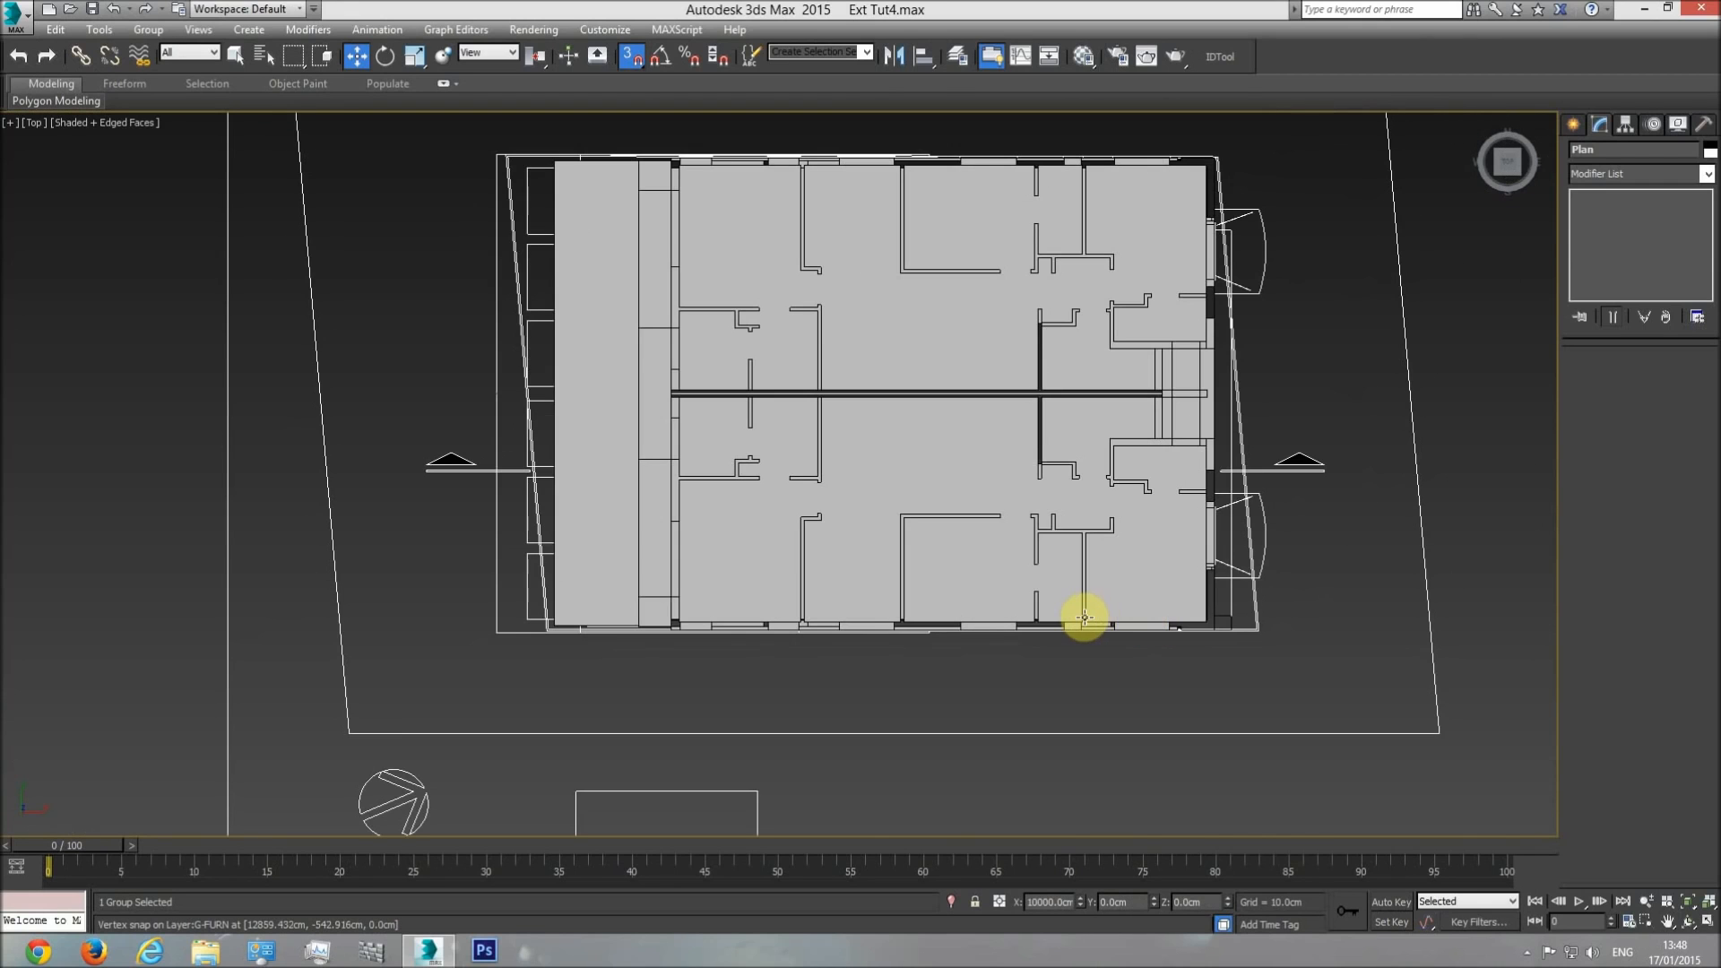
Check the plan's level against the base of the building in the Front view.
{"action": "key", "text": "f"}
{"action": "middle_click_drag", "start_coordinate": [1017, 595], "coordinate": [825, 664]}
{"action": "scroll", "coordinate": [982, 622], "scroll_direction": "down", "scroll_amount": 5}
{"action": "scroll", "coordinate": [1191, 606], "scroll_direction": "down", "scroll_amount": 2}
{"action": "scroll", "coordinate": [1299, 602], "scroll_direction": "up", "scroll_amount": 6}
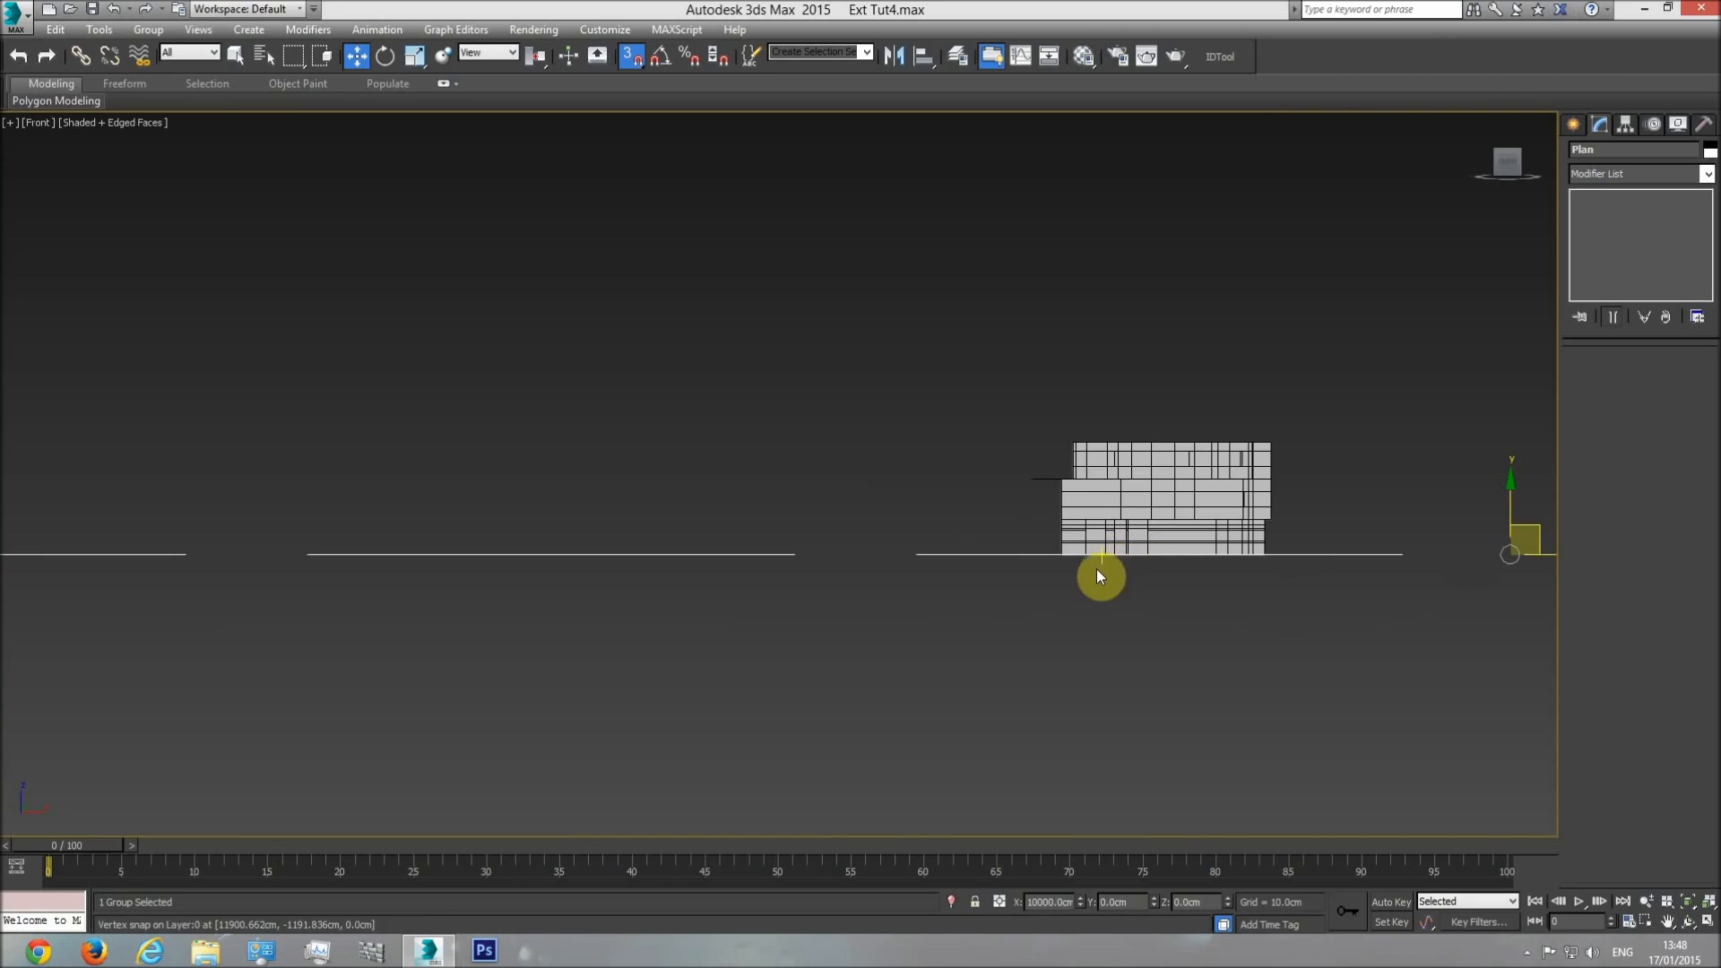
{"action": "scroll", "coordinate": [1111, 564], "scroll_direction": "up", "scroll_amount": 4}
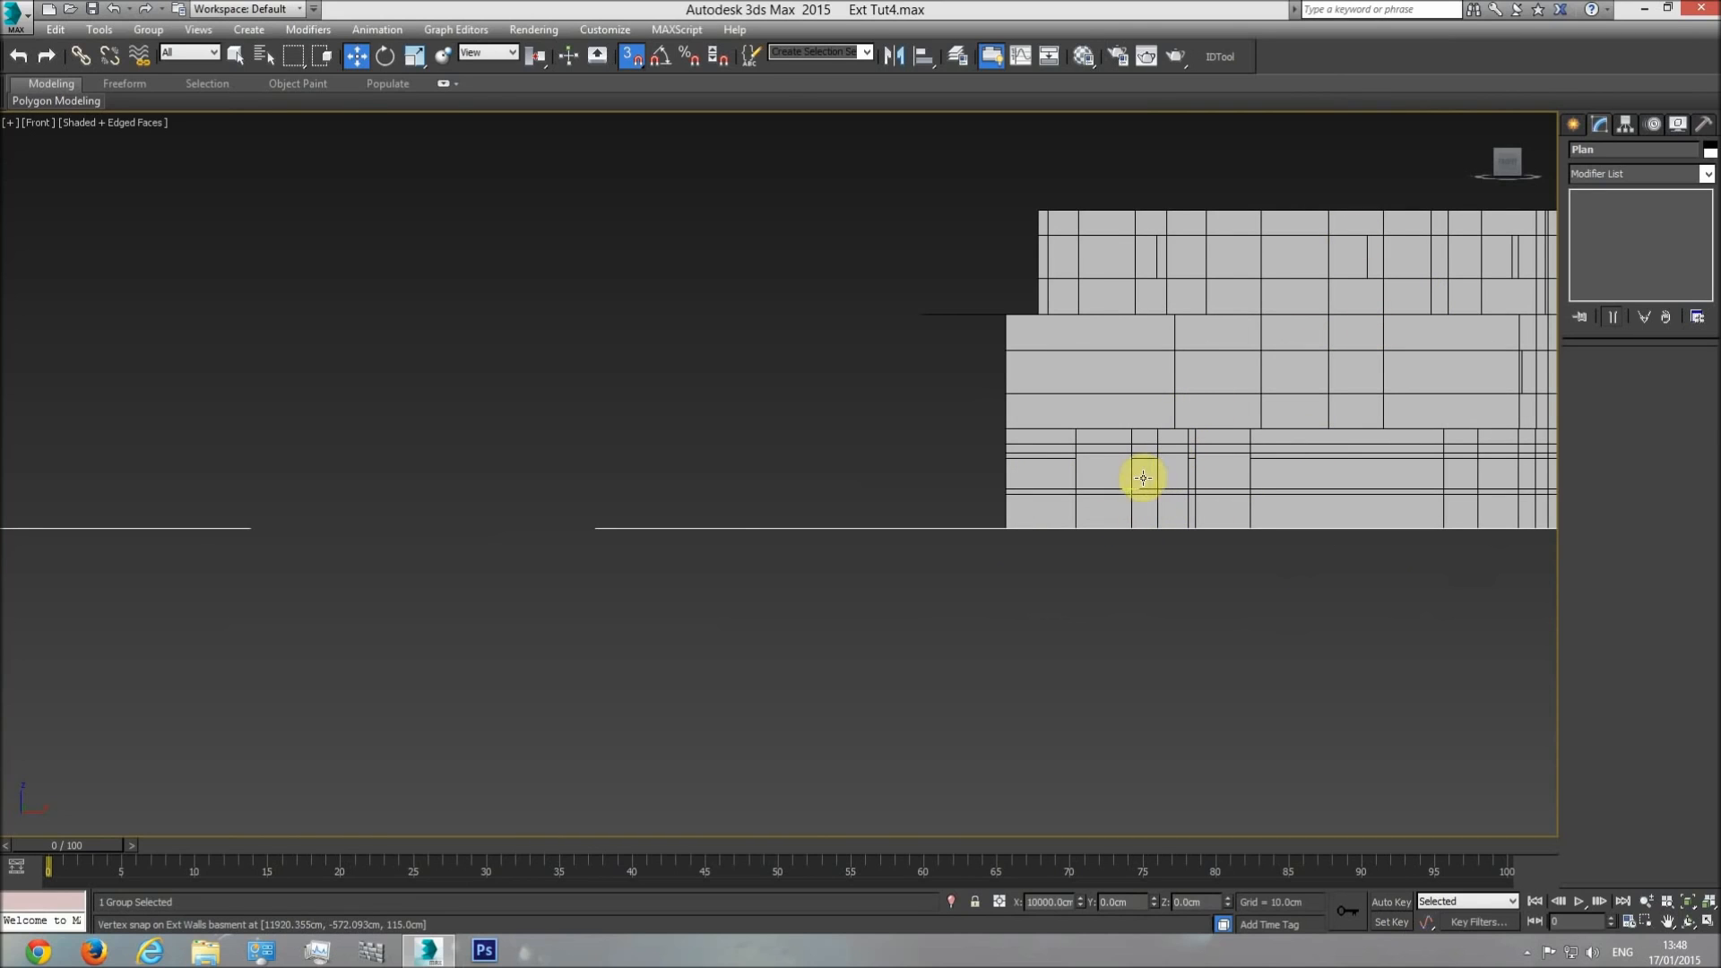
Deselect the plan, display the Top view in wireframe, and select the balcony floor object.
{"action": "key", "text": "t"}
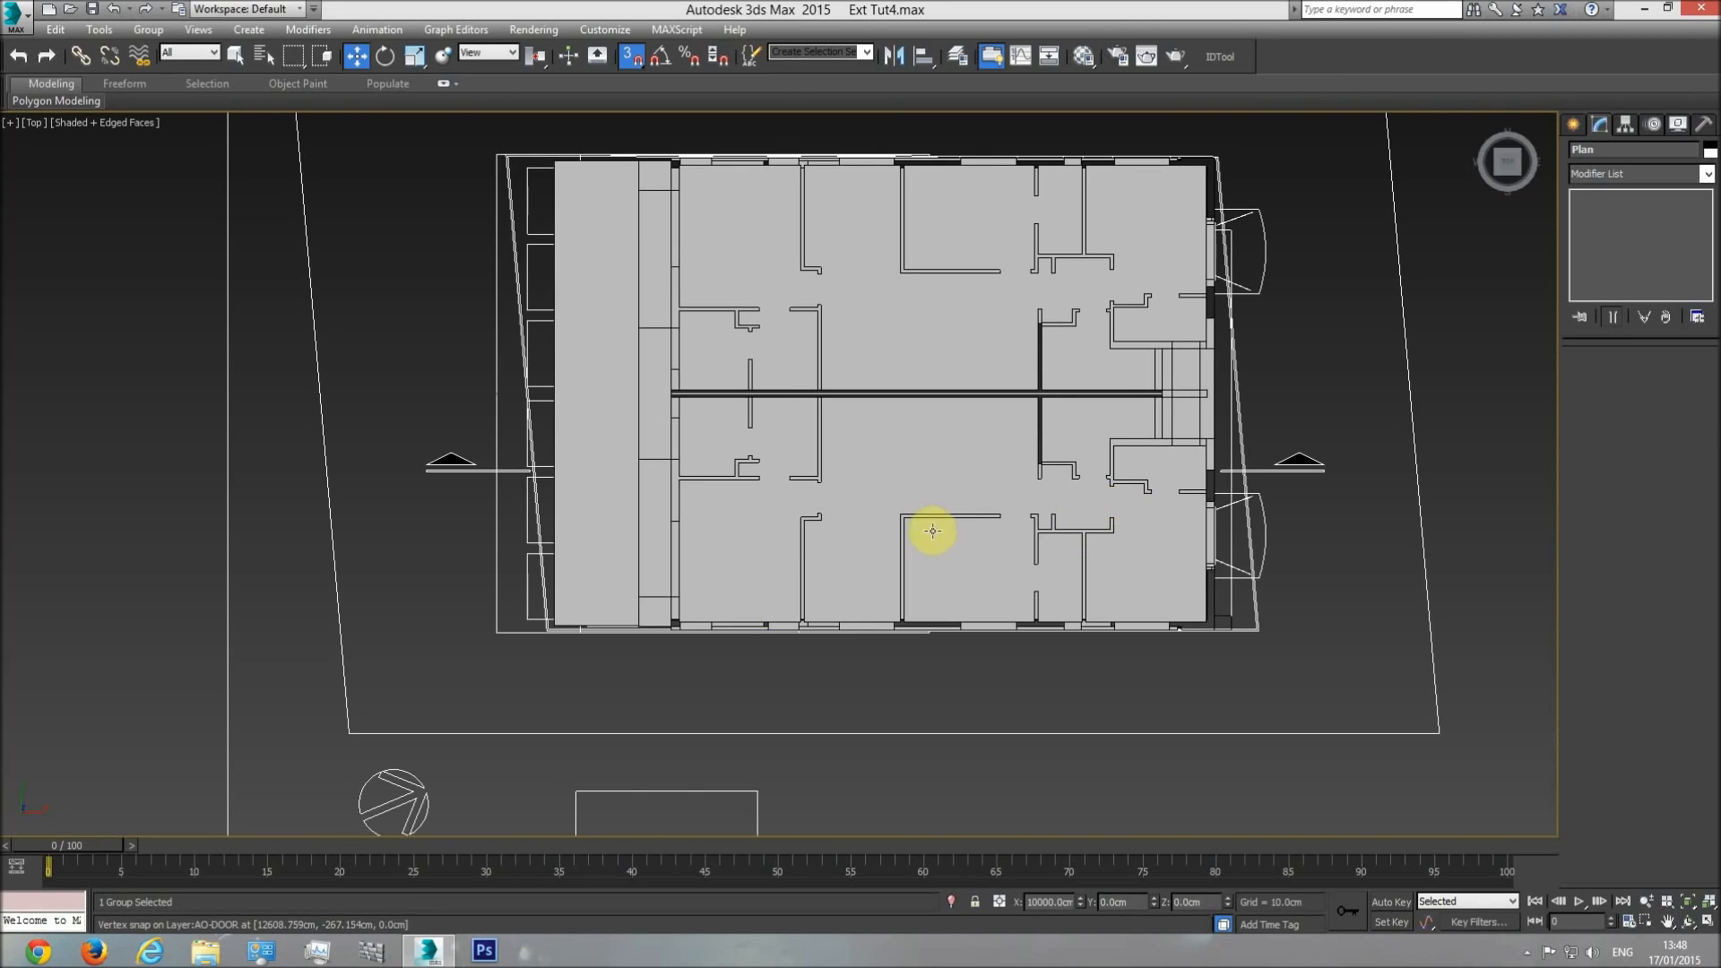
{"action": "middle_click_drag", "start_coordinate": [930, 531], "coordinate": [933, 576]}
{"action": "left_click", "coordinate": [738, 152]}
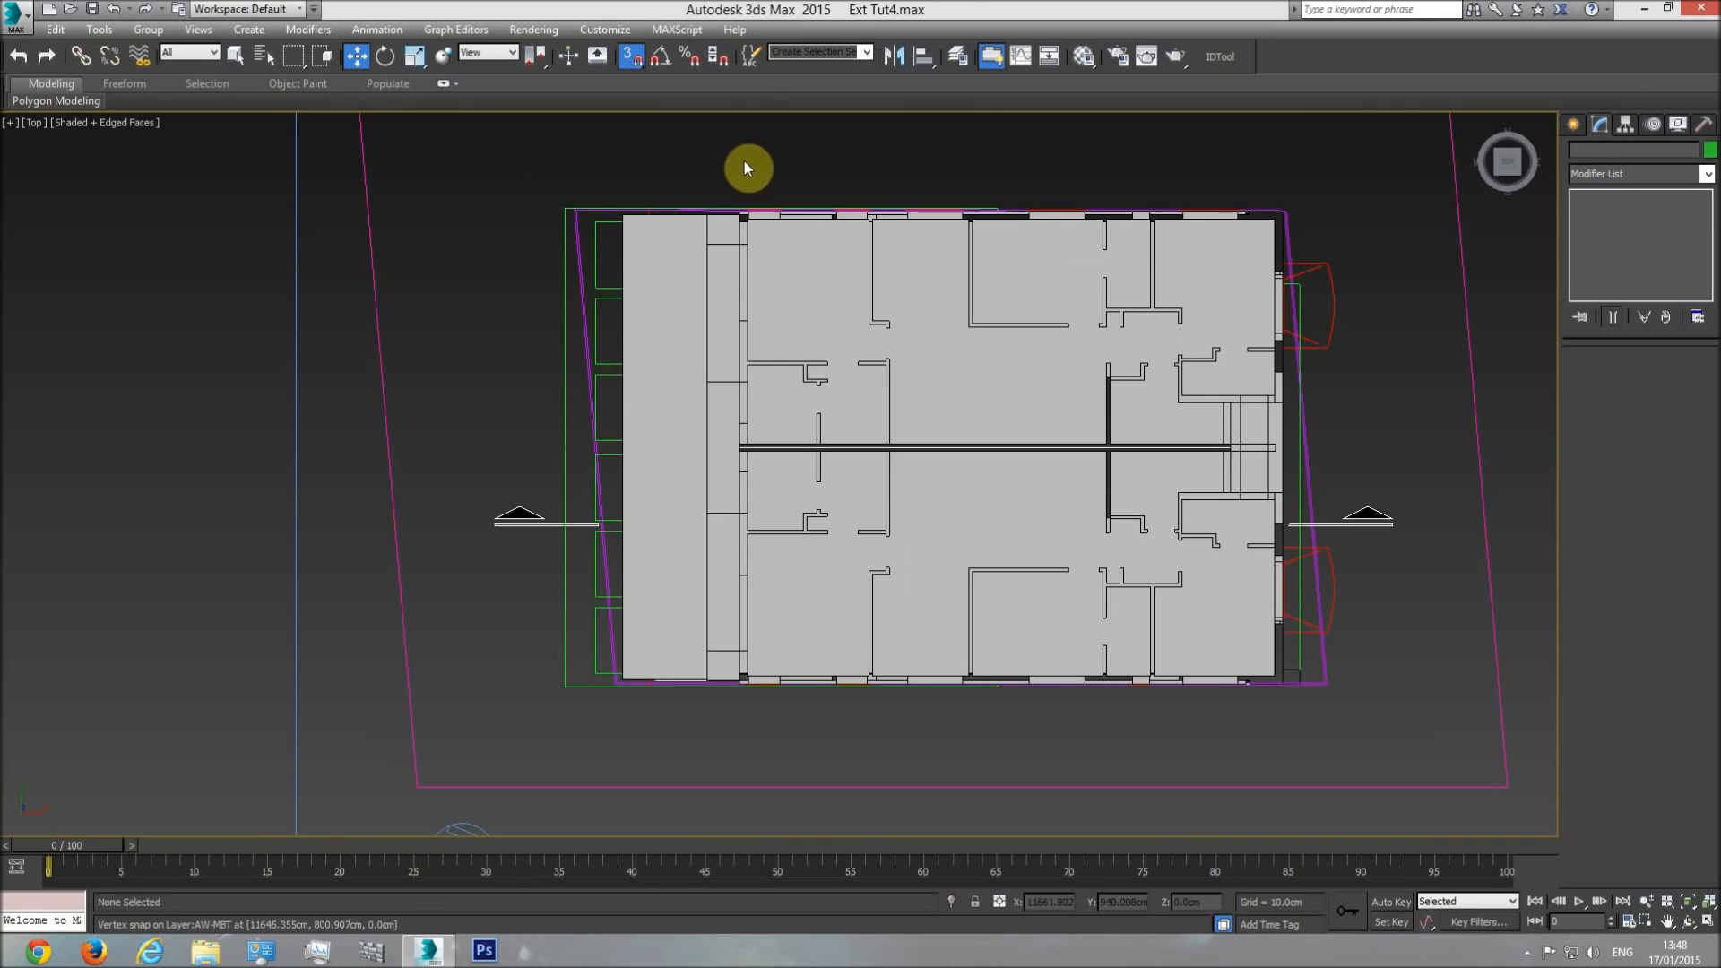
{"action": "key", "text": "F3"}
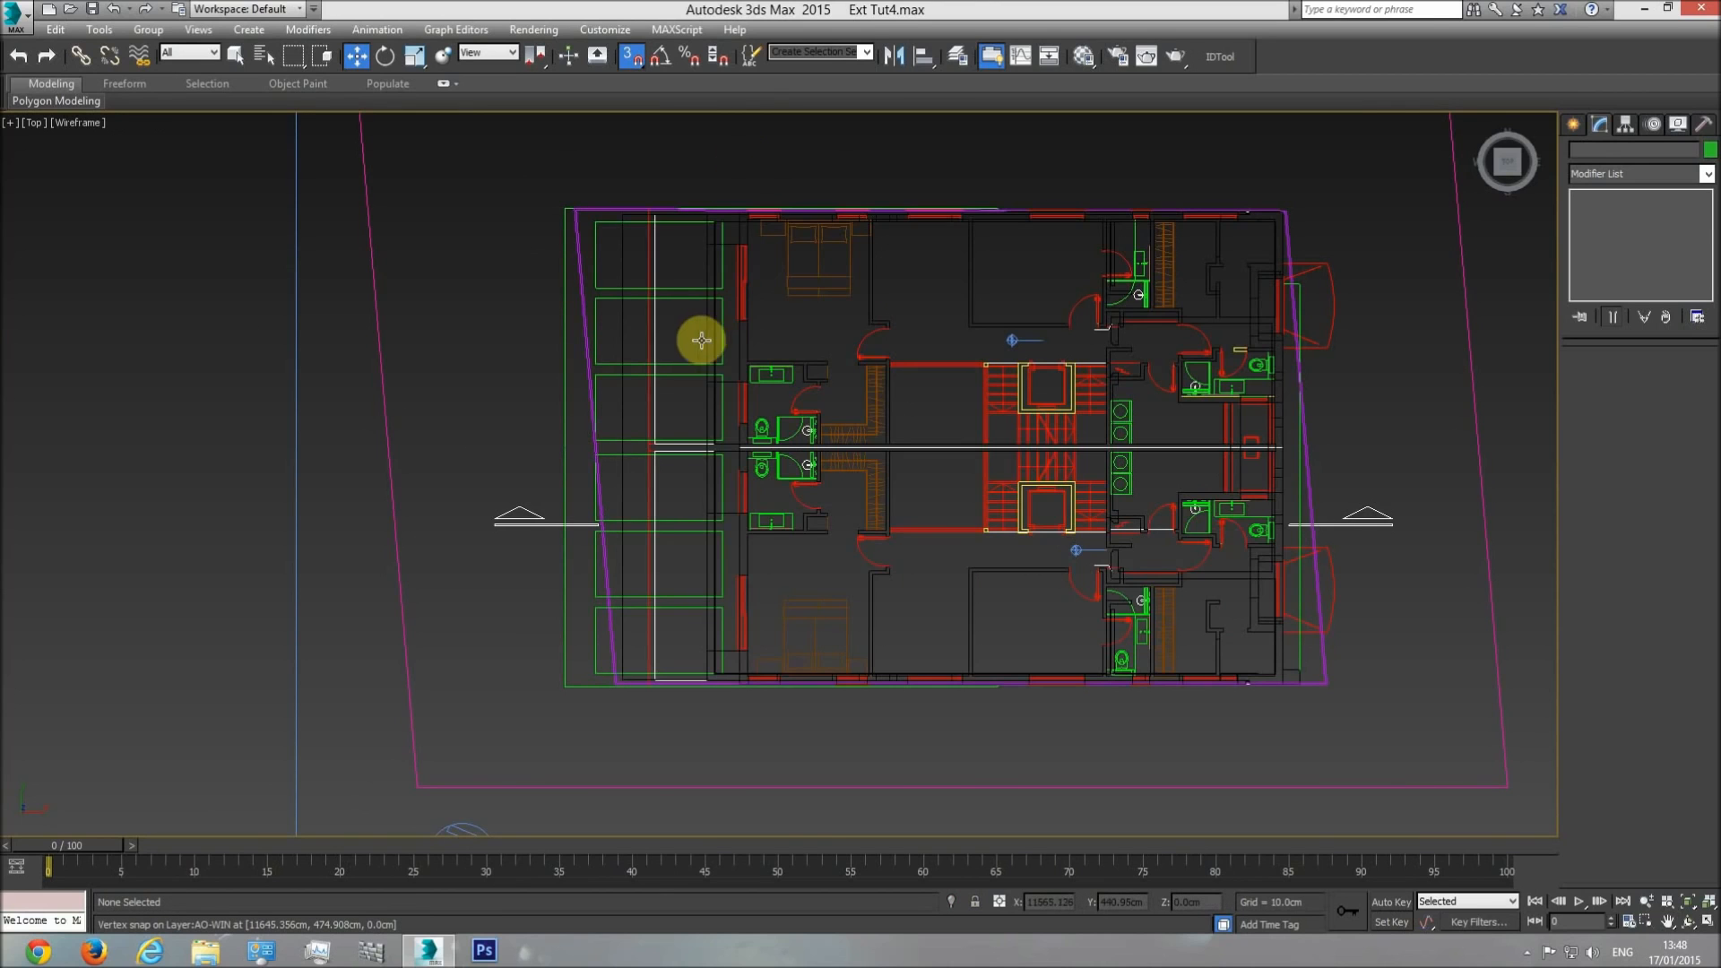
{"action": "scroll", "coordinate": [620, 261], "scroll_direction": "up", "scroll_amount": 5}
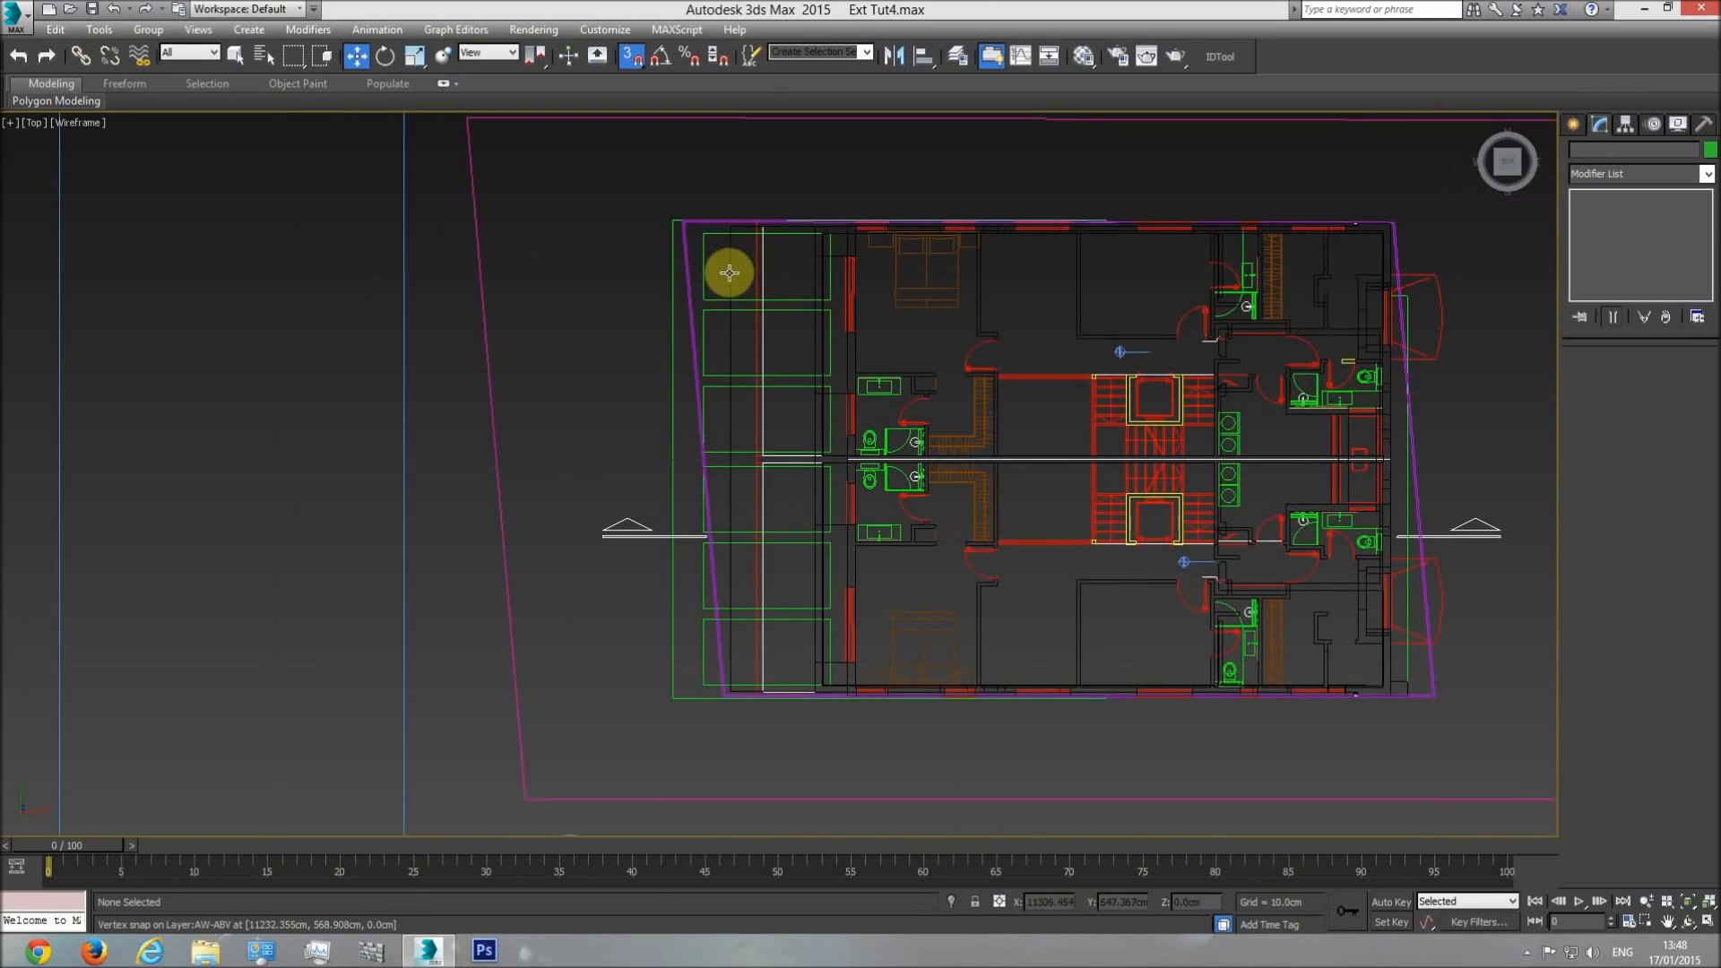
{"action": "left_click", "coordinate": [728, 264]}
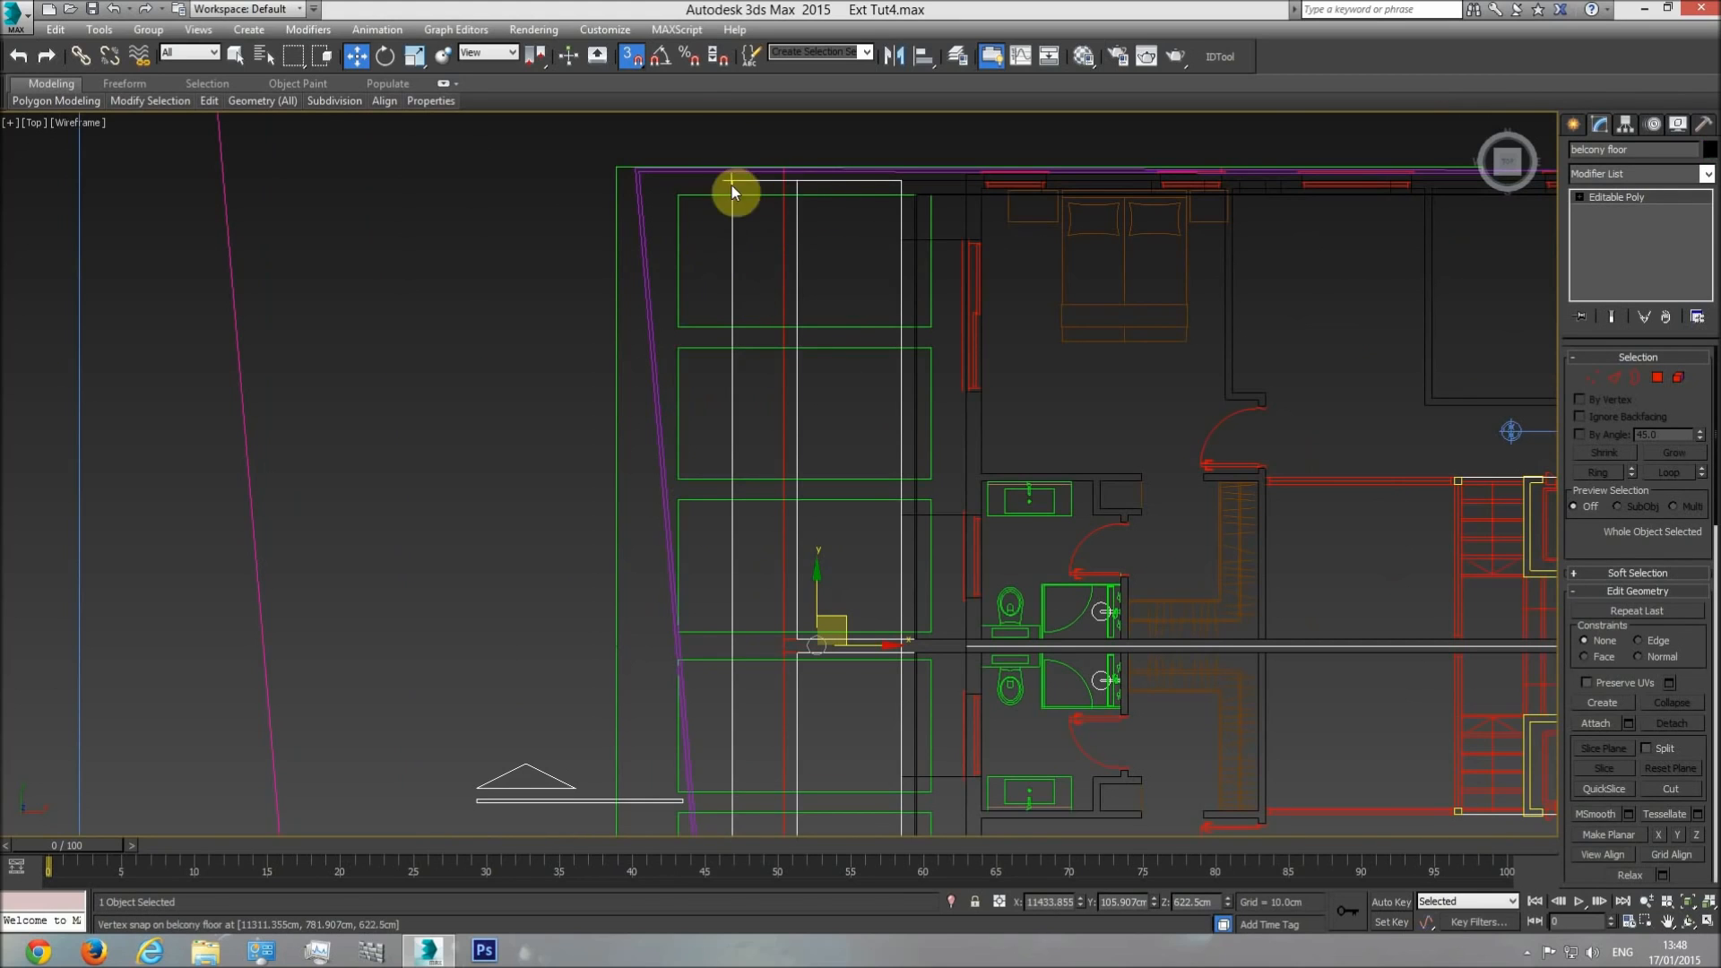
{"action": "key", "text": "F3"}
{"action": "key", "text": "F3"}
{"action": "middle_click_drag", "start_coordinate": [825, 190], "coordinate": [799, 268]}
{"action": "scroll", "coordinate": [803, 269], "scroll_direction": "up", "scroll_amount": 5}
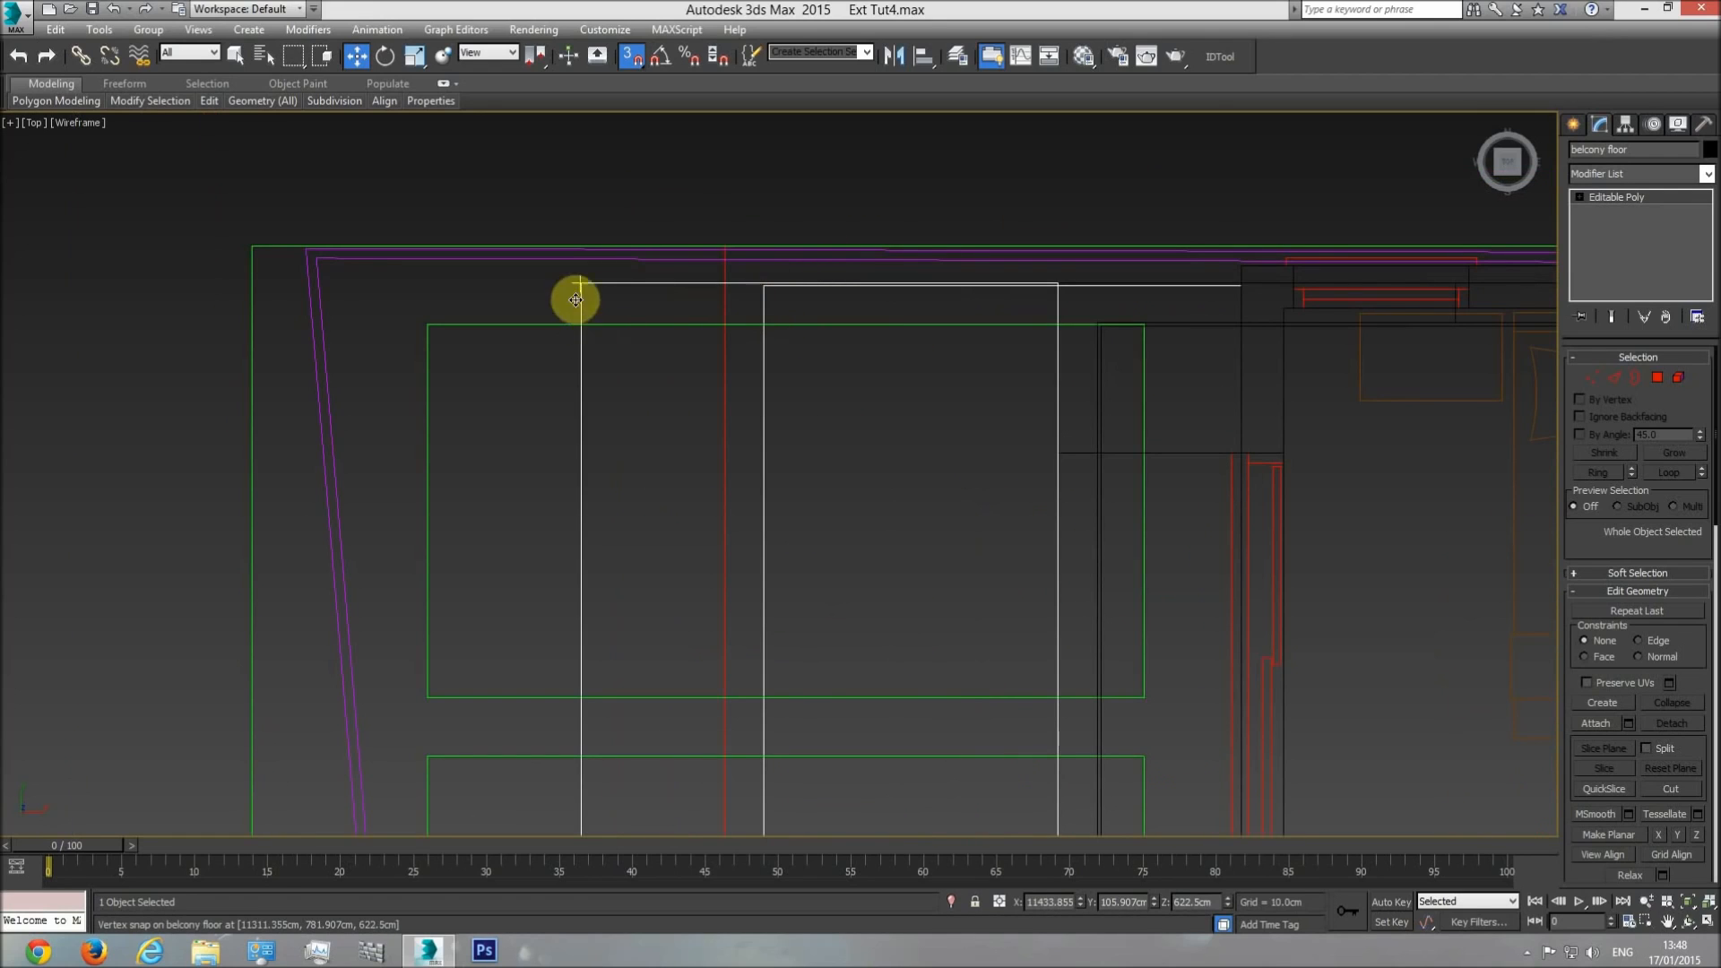
Move the balcony floor's two outer vertices inward, snapping them to the white balcony outline on the plan.
{"action": "left_click", "coordinate": [1591, 377]}
{"action": "scroll", "coordinate": [972, 399], "scroll_direction": "down", "scroll_amount": 6}
{"action": "middle_click_drag", "start_coordinate": [943, 502], "coordinate": [892, 281]}
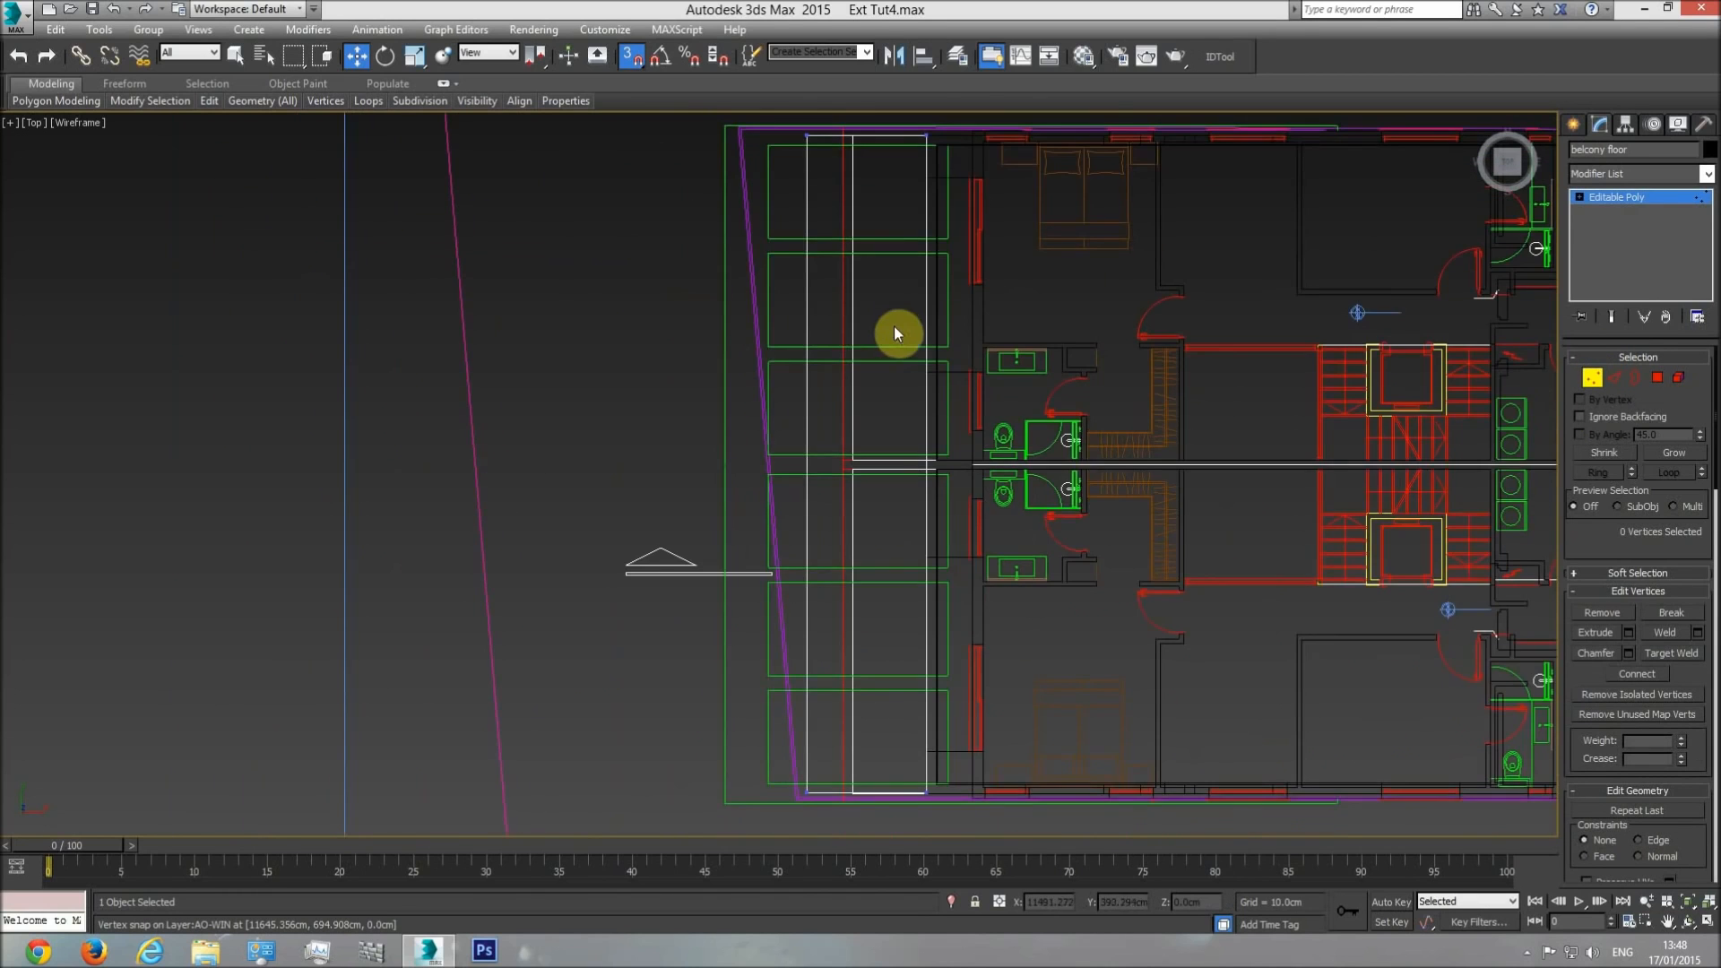
{"action": "scroll", "coordinate": [877, 352], "scroll_direction": "down", "scroll_amount": 2}
{"action": "left_click_drag", "start_coordinate": [788, 717], "coordinate": [788, 717]}
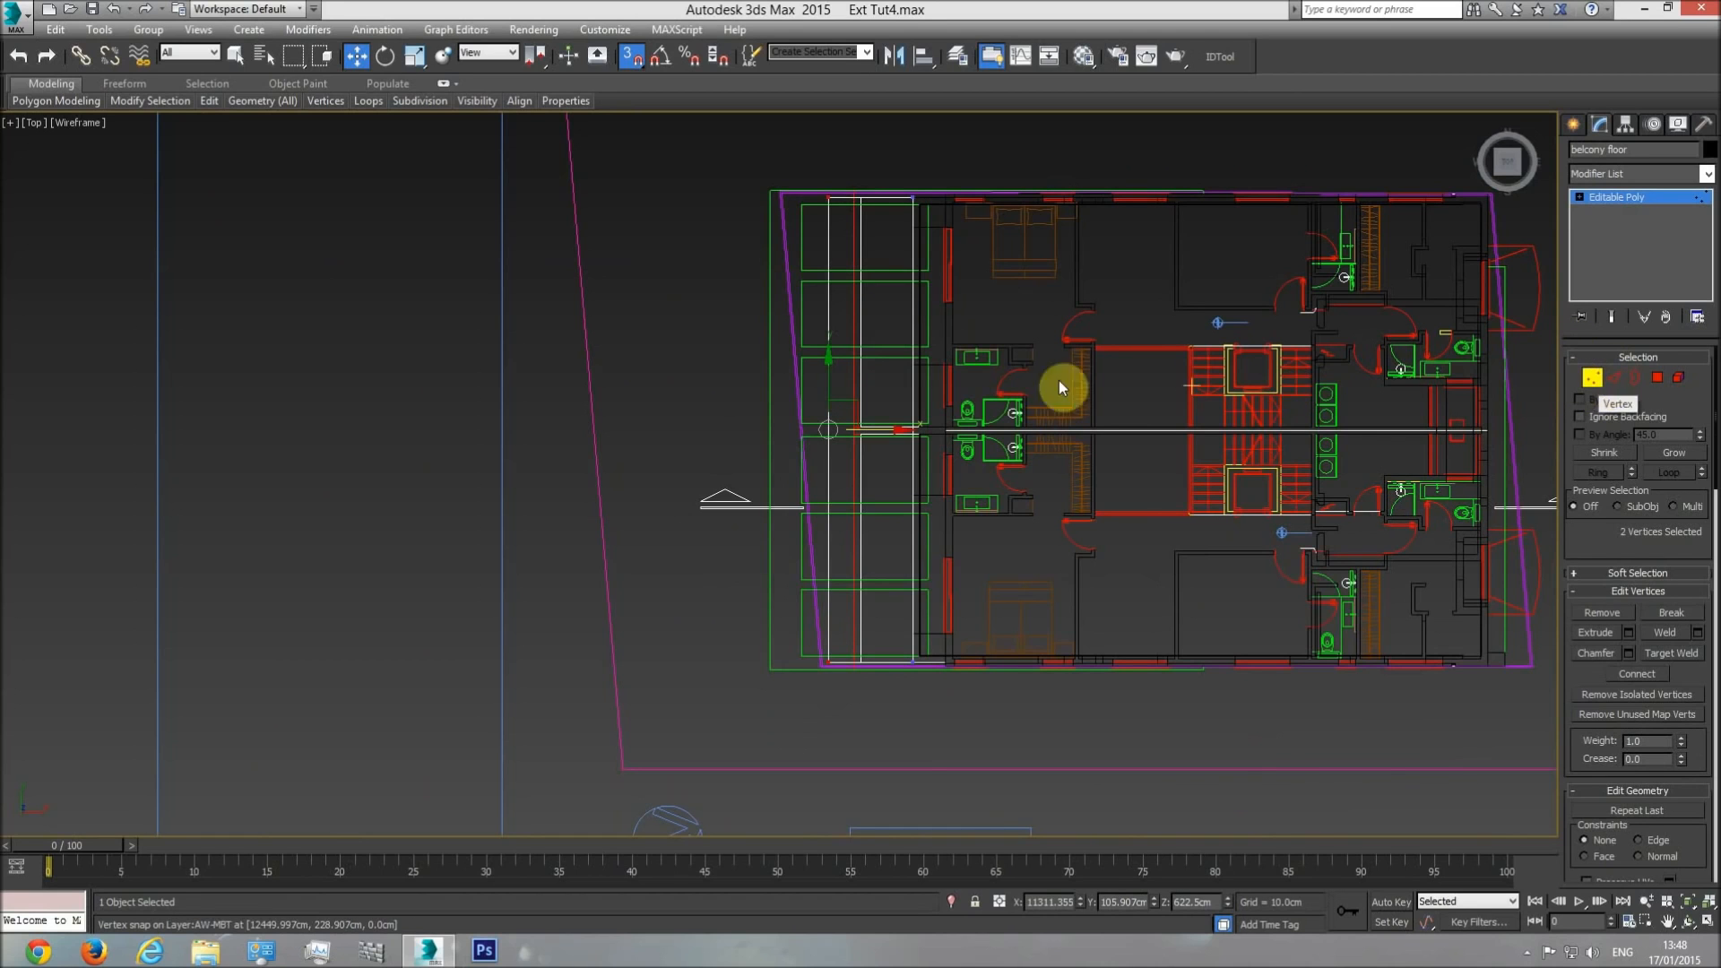
{"action": "scroll", "coordinate": [856, 437], "scroll_direction": "up", "scroll_amount": 5}
{"action": "left_click_drag", "start_coordinate": [813, 438], "coordinate": [887, 315]}
{"action": "middle_click_drag", "start_coordinate": [907, 681], "coordinate": [888, 316]}
{"action": "left_click_drag", "start_coordinate": [887, 316], "coordinate": [833, 732]}
{"action": "scroll", "coordinate": [864, 269], "scroll_direction": "down", "scroll_amount": 2}
{"action": "middle_click_drag", "start_coordinate": [867, 134], "coordinate": [862, 588]}
{"action": "middle_click_drag", "start_coordinate": [866, 312], "coordinate": [850, 460]}
{"action": "left_click", "coordinate": [858, 396]}
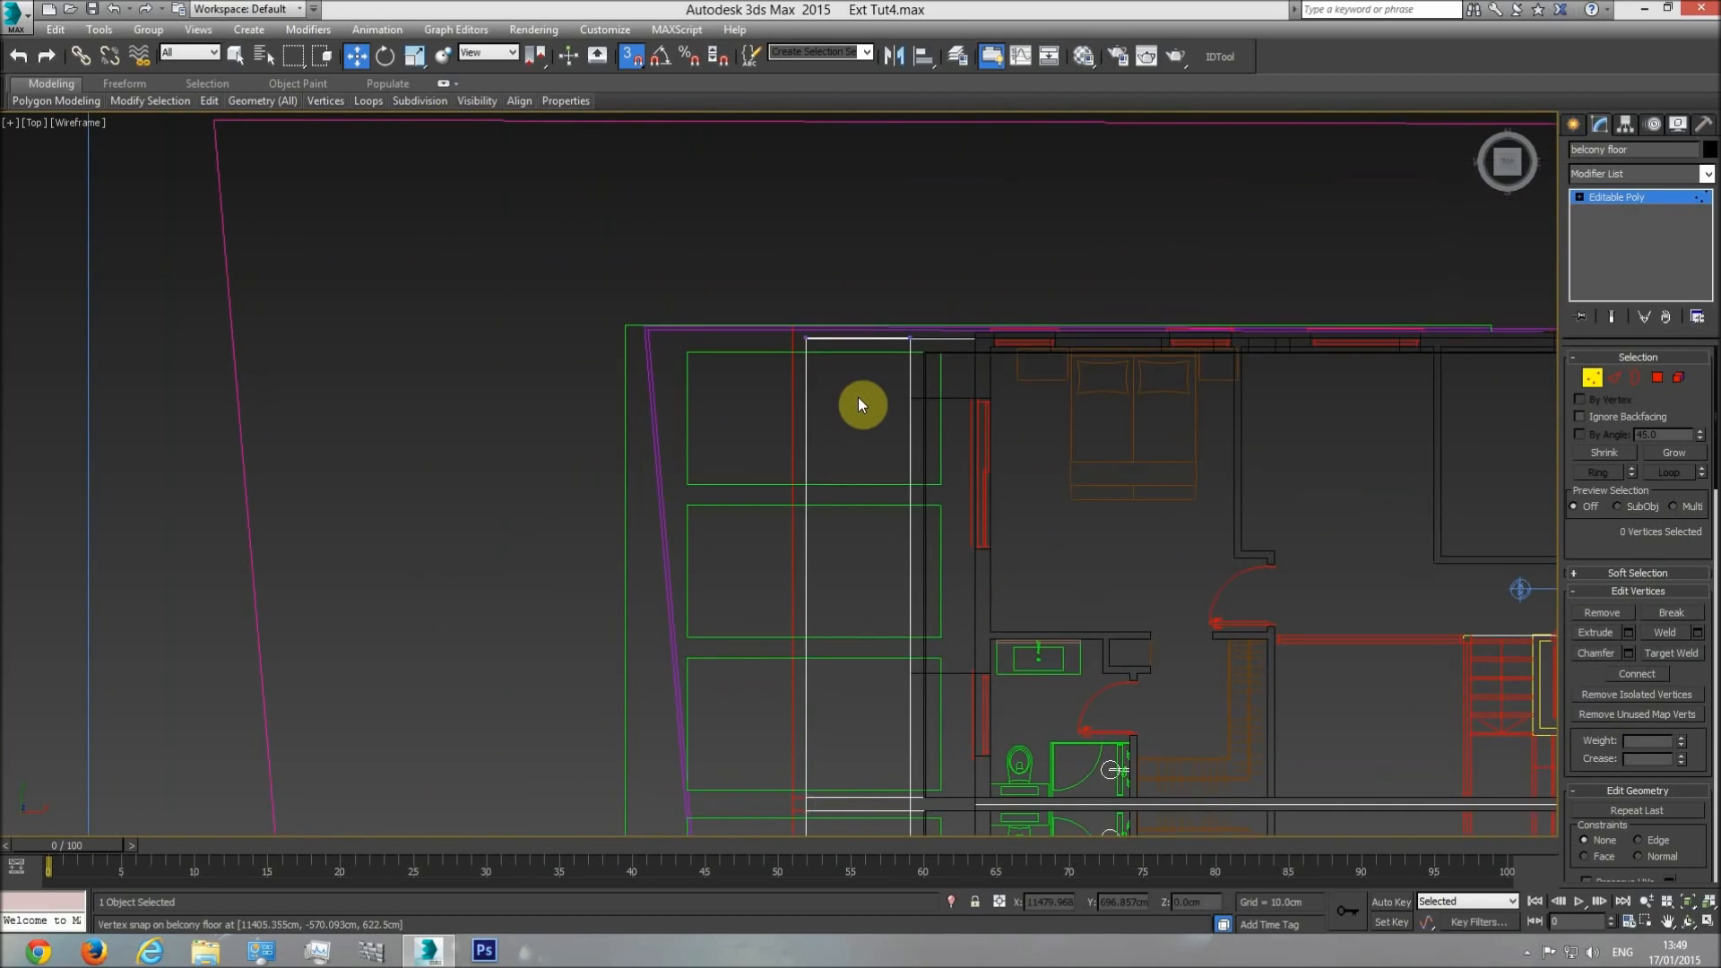
Inspect the balcony floor on the building's facade in a shaded Perspective view.
{"action": "scroll", "coordinate": [851, 347], "scroll_direction": "up", "scroll_amount": 2}
{"action": "scroll", "coordinate": [851, 347], "scroll_direction": "up", "scroll_amount": 3}
{"action": "key", "text": "p"}
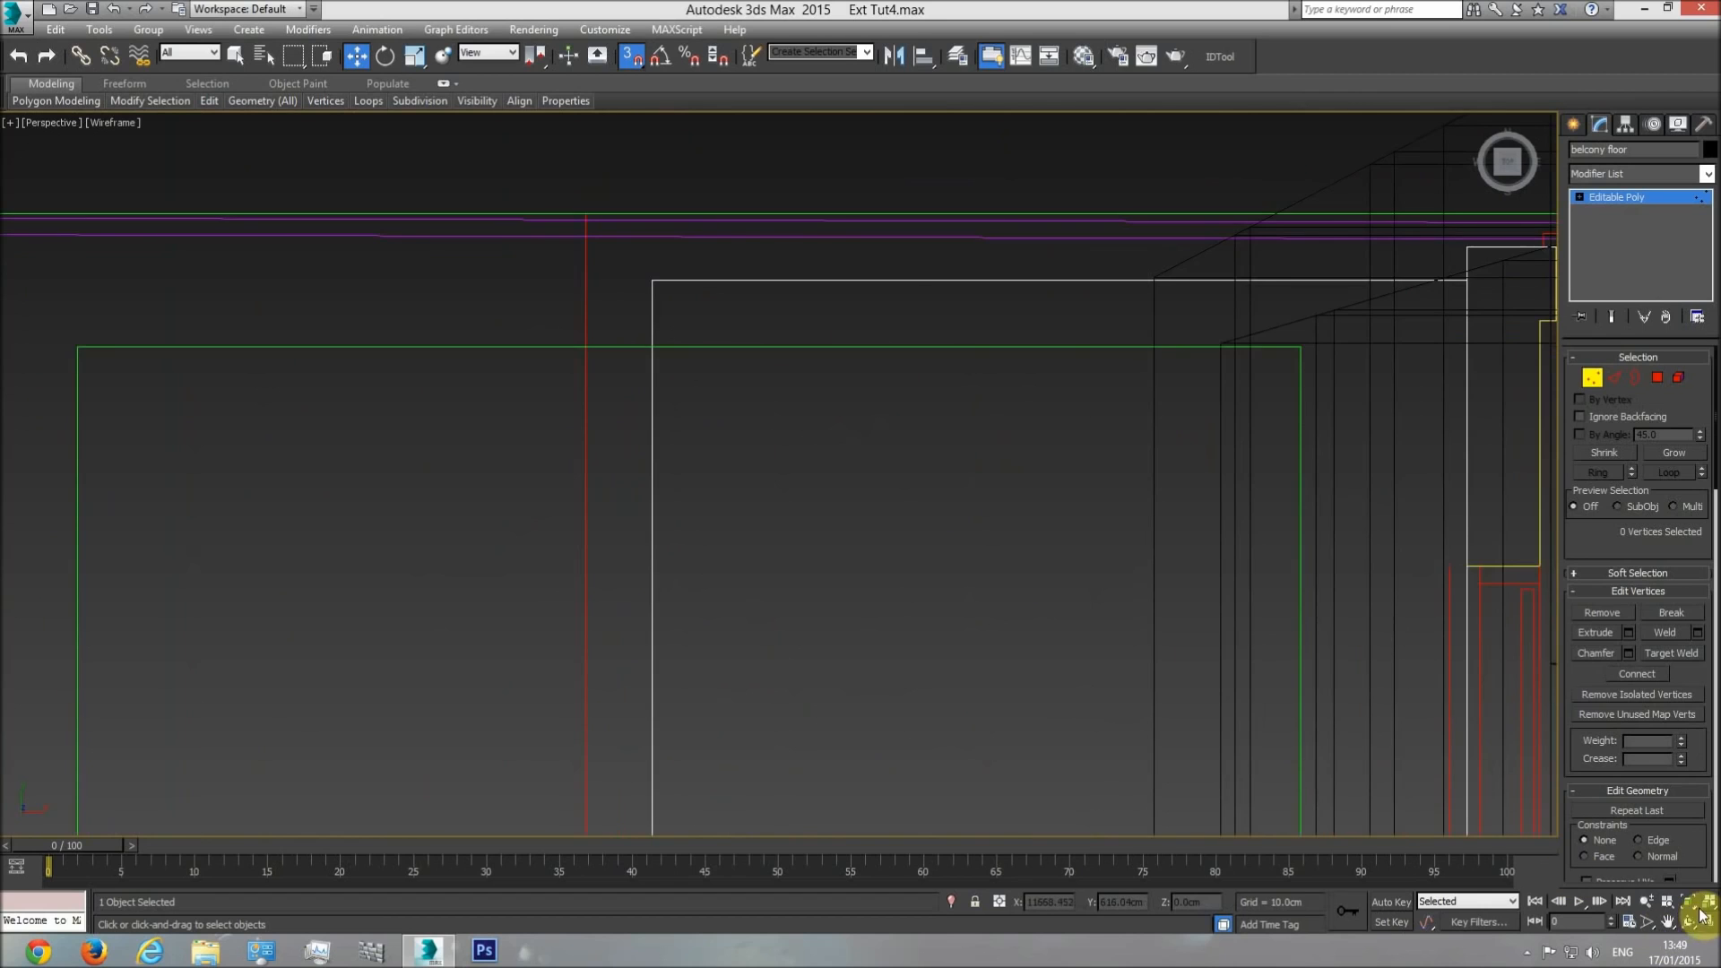
{"action": "left_click", "coordinate": [1689, 924]}
{"action": "mouse_move", "coordinate": [800, 515]}
{"action": "left_mouse_down"}
{"action": "mouse_move", "coordinate": [830, 439]}
{"action": "mouse_move", "coordinate": [863, 557]}
{"action": "mouse_move", "coordinate": [863, 527]}
{"action": "left_mouse_up"}
{"action": "key", "text": "F3"}
{"action": "scroll", "coordinate": [863, 527], "scroll_direction": "up", "scroll_amount": 10}
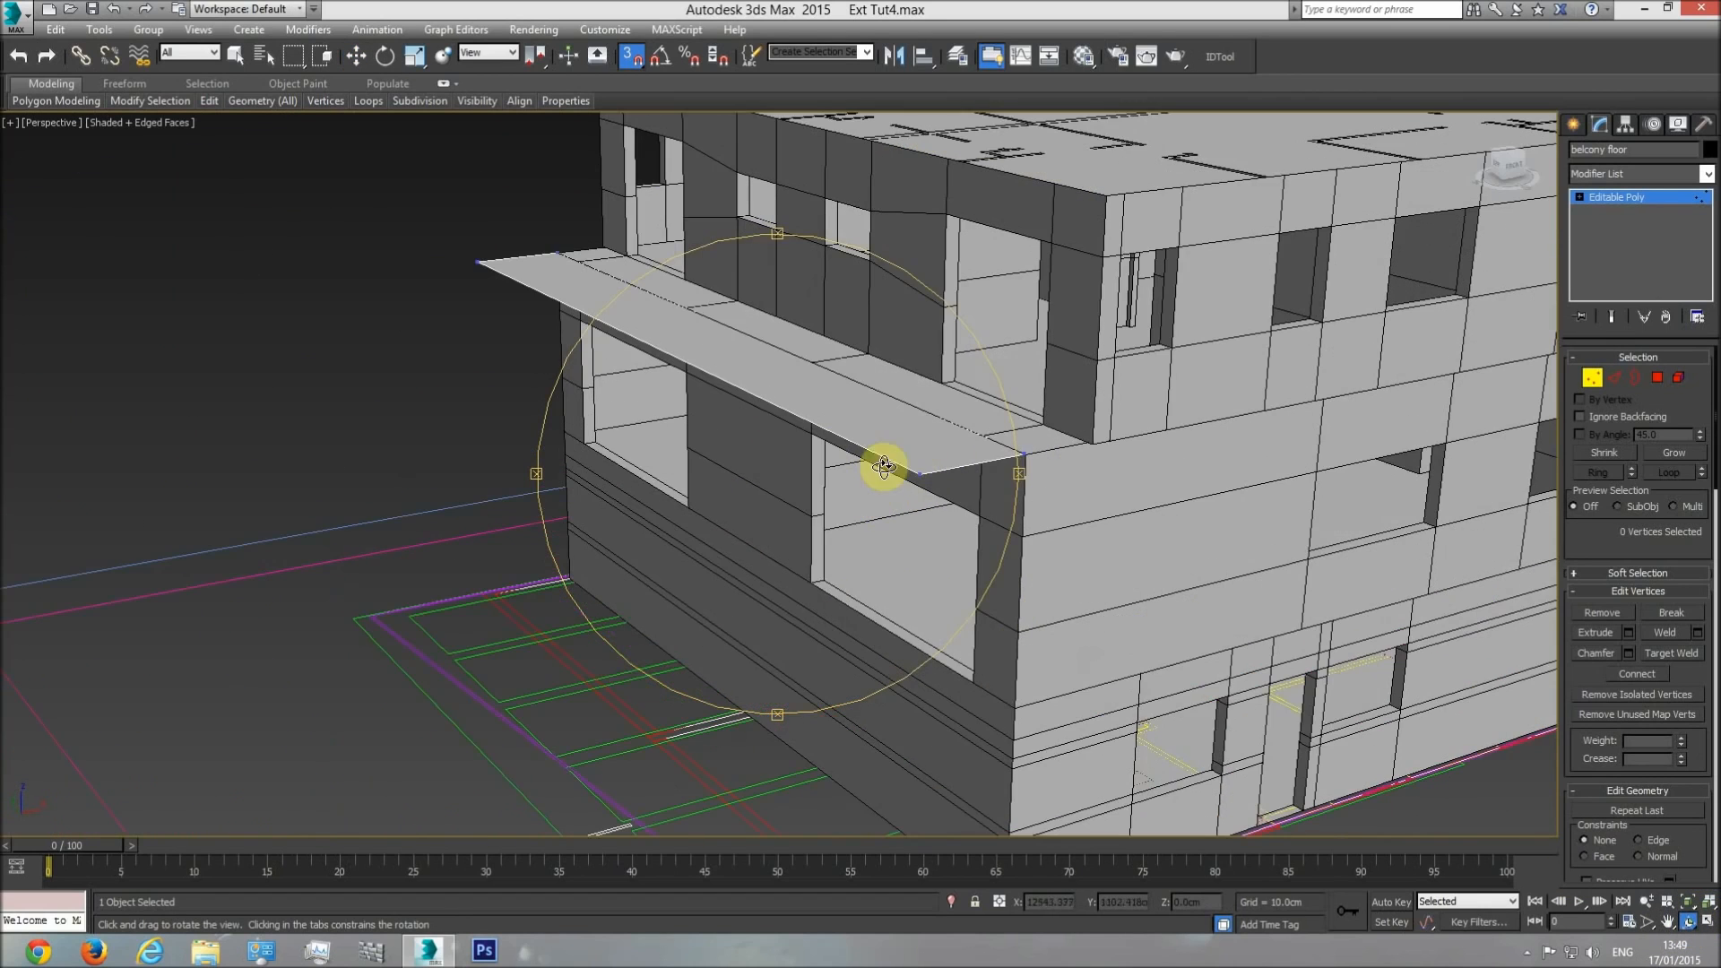
Check the balcony floor's height against the building's storeys in a wireframe Front view.
{"action": "key", "text": "w"}
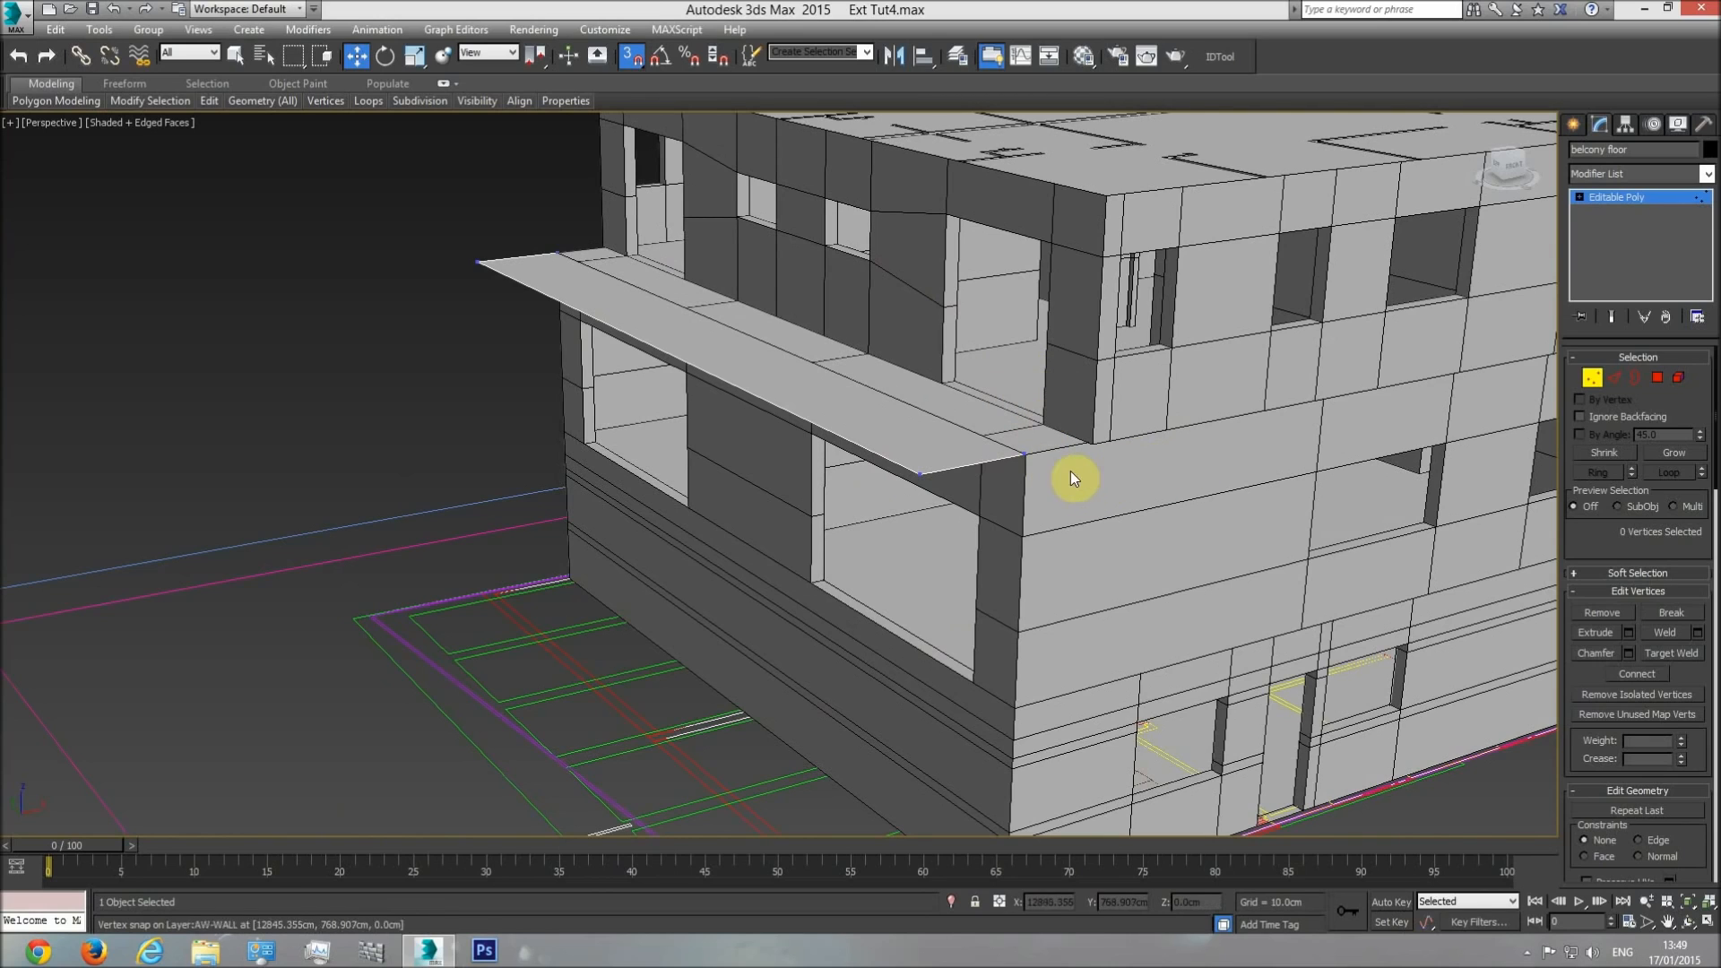
{"action": "key", "text": "f"}
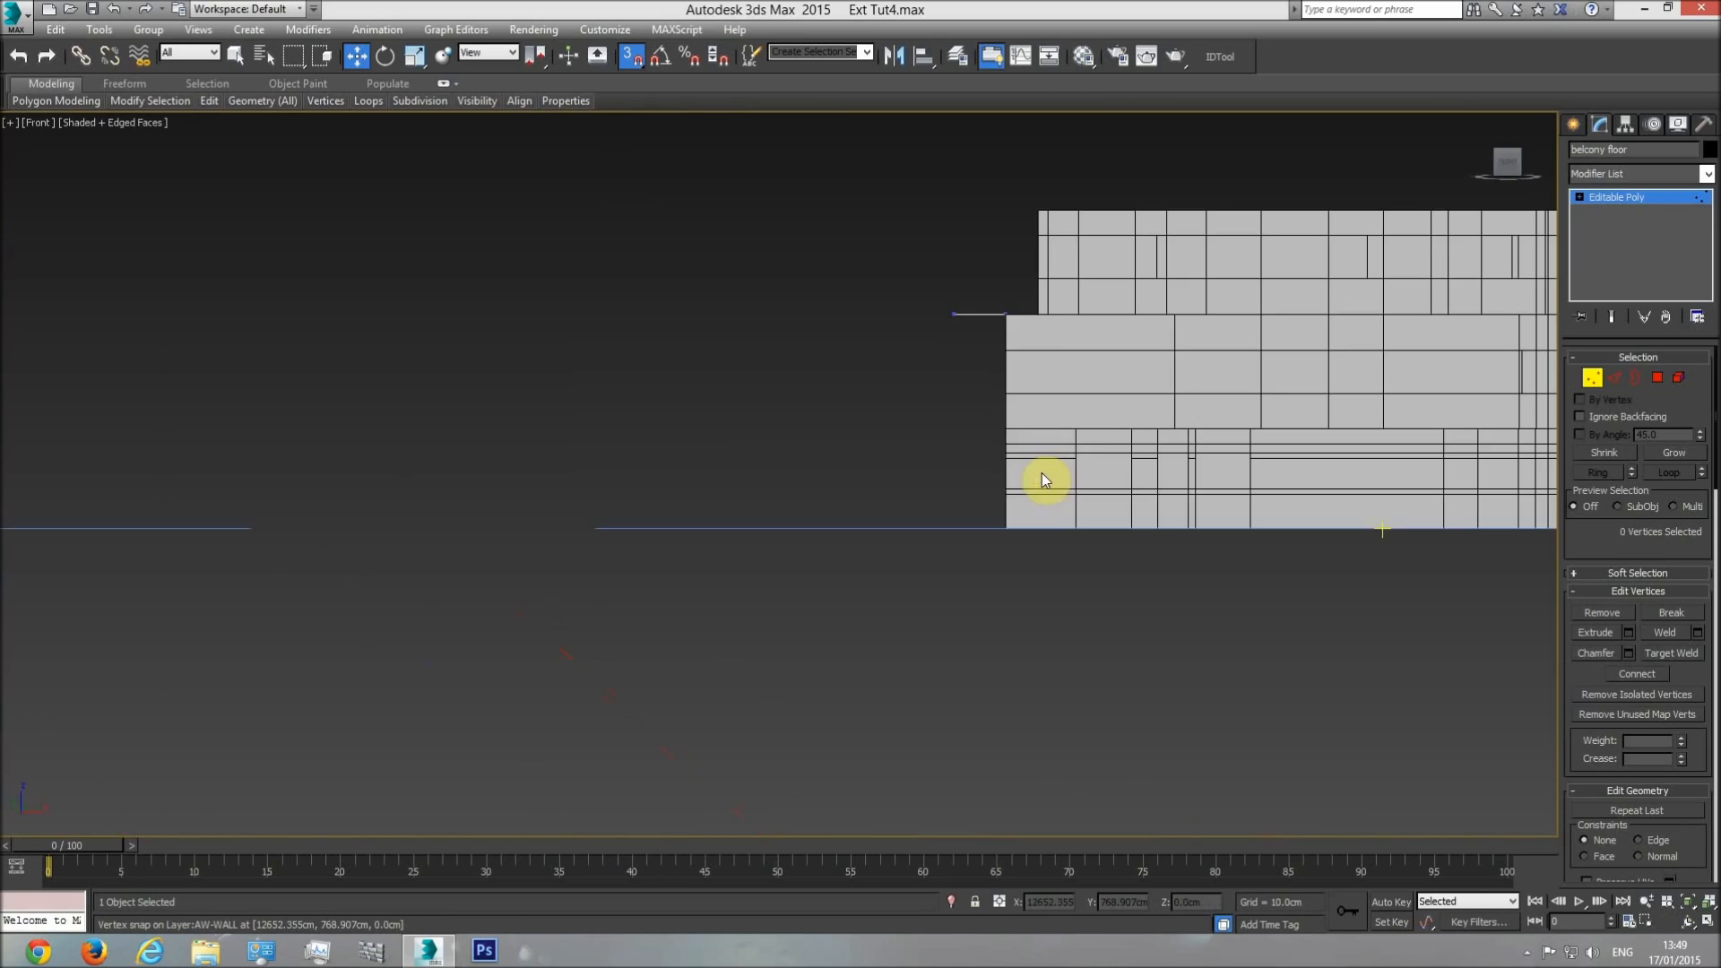
{"action": "middle_click_drag", "start_coordinate": [1041, 473], "coordinate": [999, 516]}
{"action": "scroll", "coordinate": [995, 524], "scroll_direction": "down", "scroll_amount": 3}
{"action": "key", "text": "F3"}
{"action": "scroll", "coordinate": [1031, 446], "scroll_direction": "up", "scroll_amount": 6}
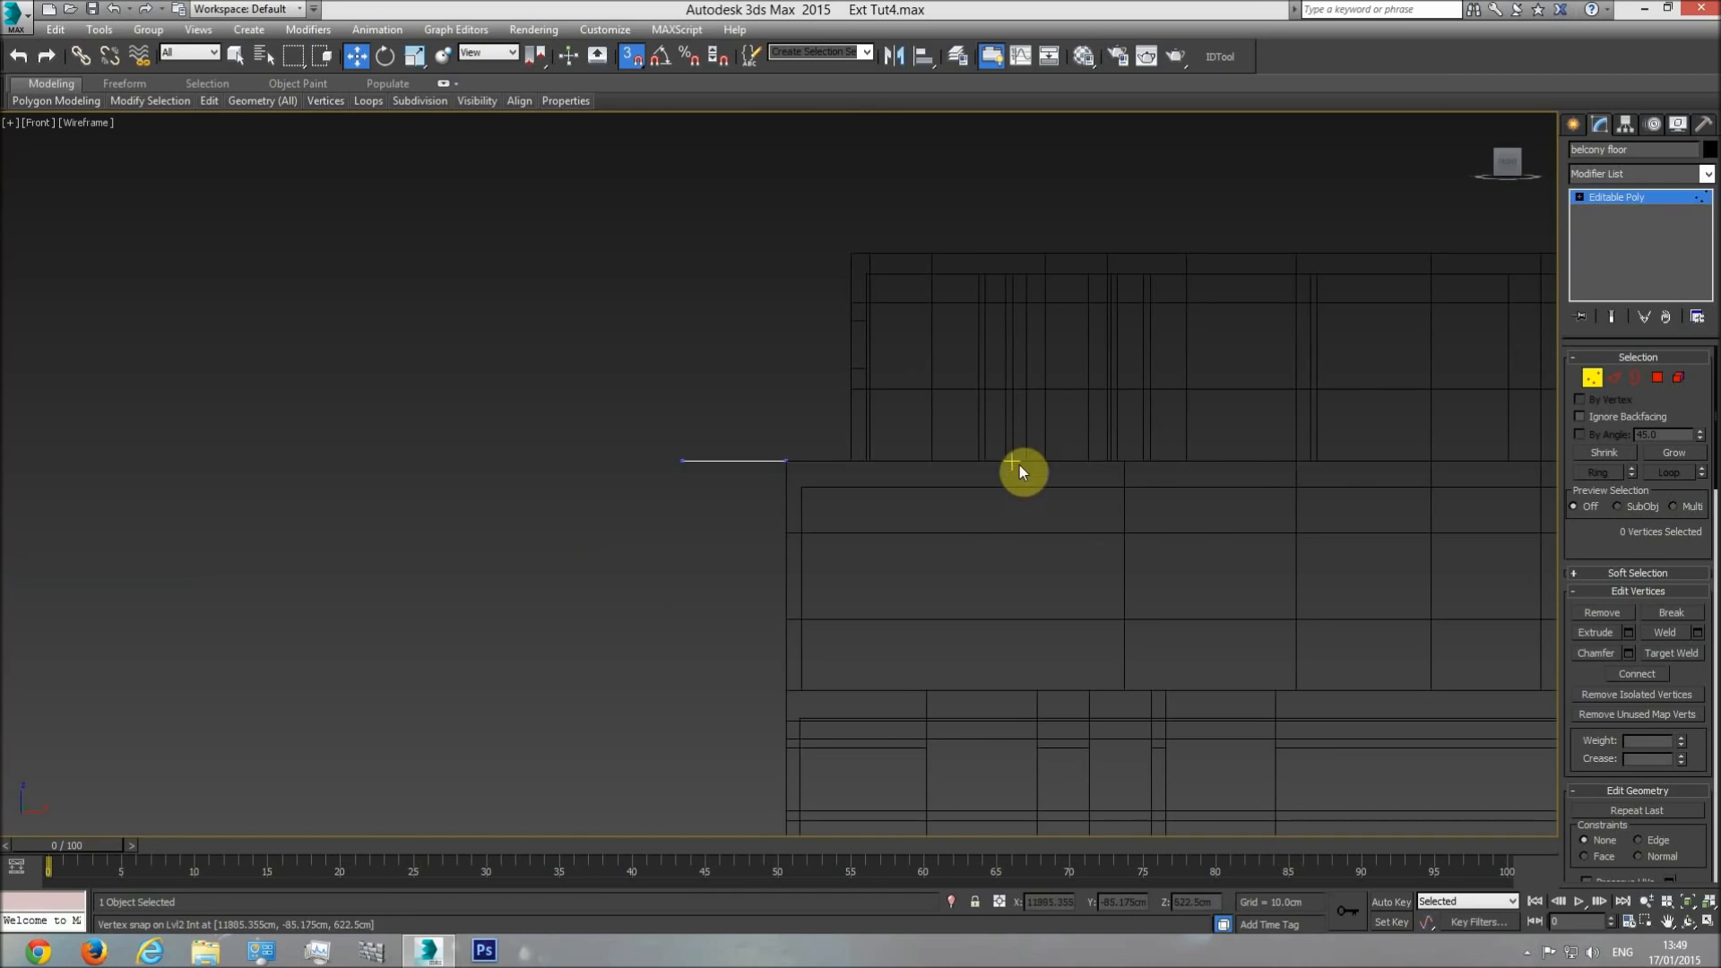
Measure the floor slab's thickness on the side elevation in the Top view using a temporary snapped box, and delete the box.
{"action": "key", "text": "t"}
{"action": "scroll", "coordinate": [932, 500], "scroll_direction": "up", "scroll_amount": 8}
{"action": "scroll", "coordinate": [846, 526], "scroll_direction": "down", "scroll_amount": 10}
{"action": "middle_click_drag", "start_coordinate": [502, 561], "coordinate": [1286, 522]}
{"action": "scroll", "coordinate": [683, 524], "scroll_direction": "up", "scroll_amount": 5}
{"action": "scroll", "coordinate": [1093, 466], "scroll_direction": "up", "scroll_amount": 4}
{"action": "scroll", "coordinate": [1094, 482], "scroll_direction": "up", "scroll_amount": 2}
{"action": "left_click", "coordinate": [1575, 123]}
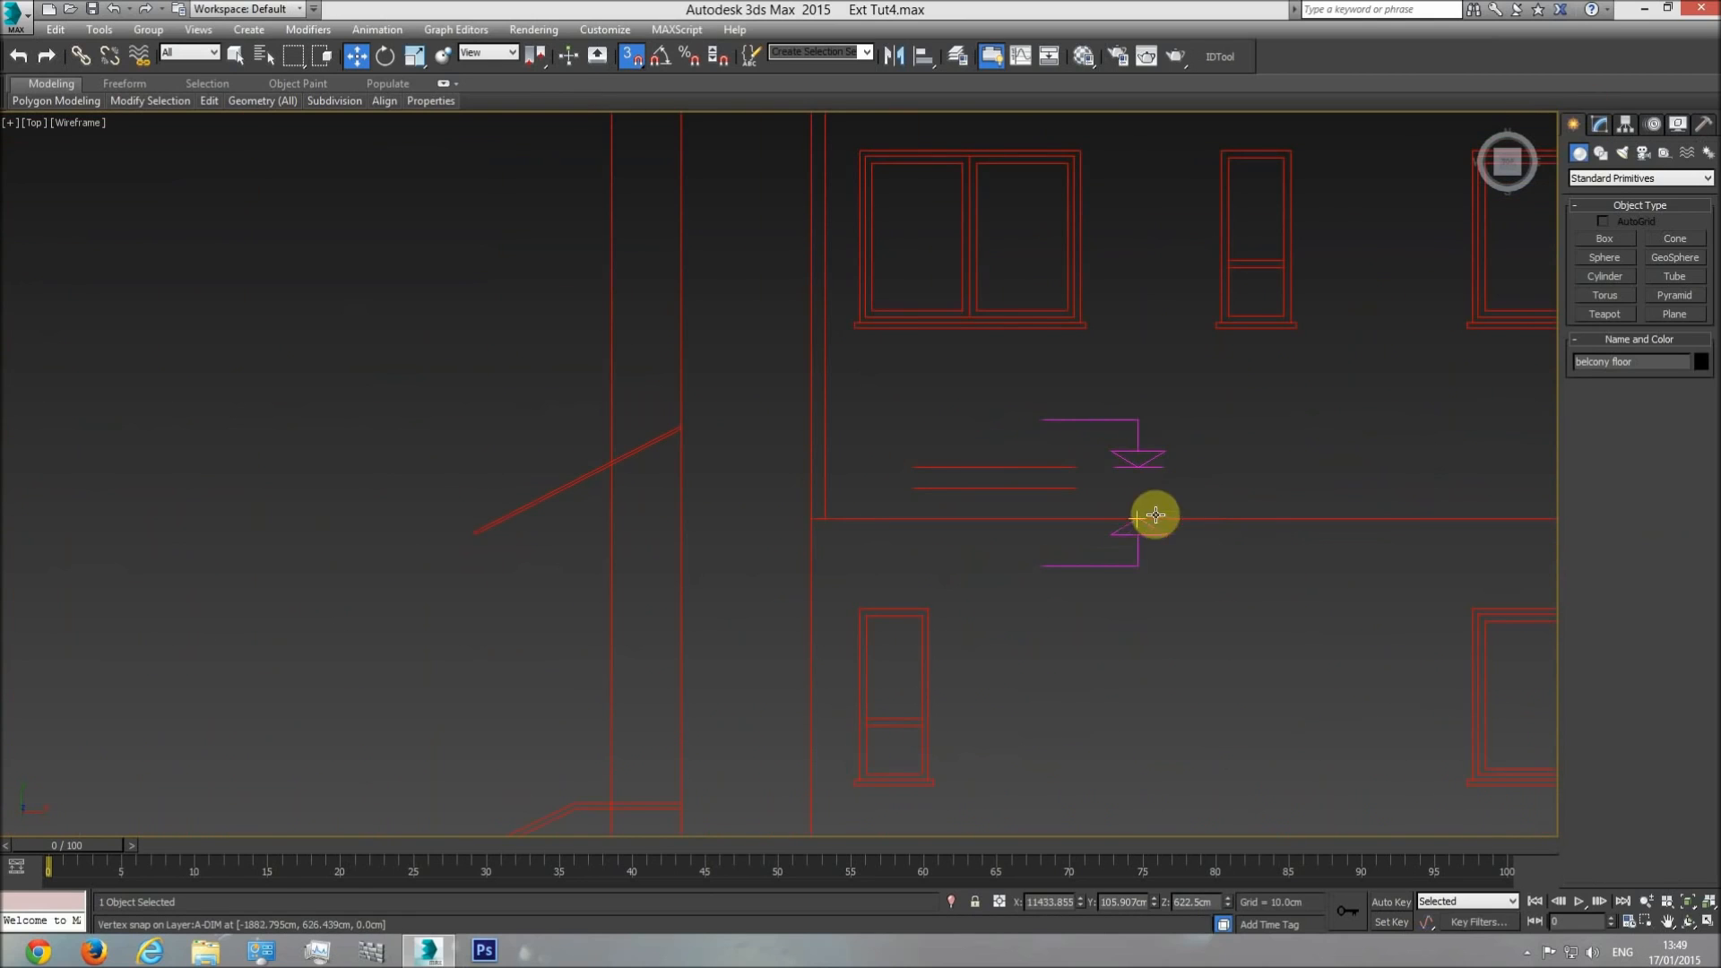
{"action": "left_click", "coordinate": [1604, 239]}
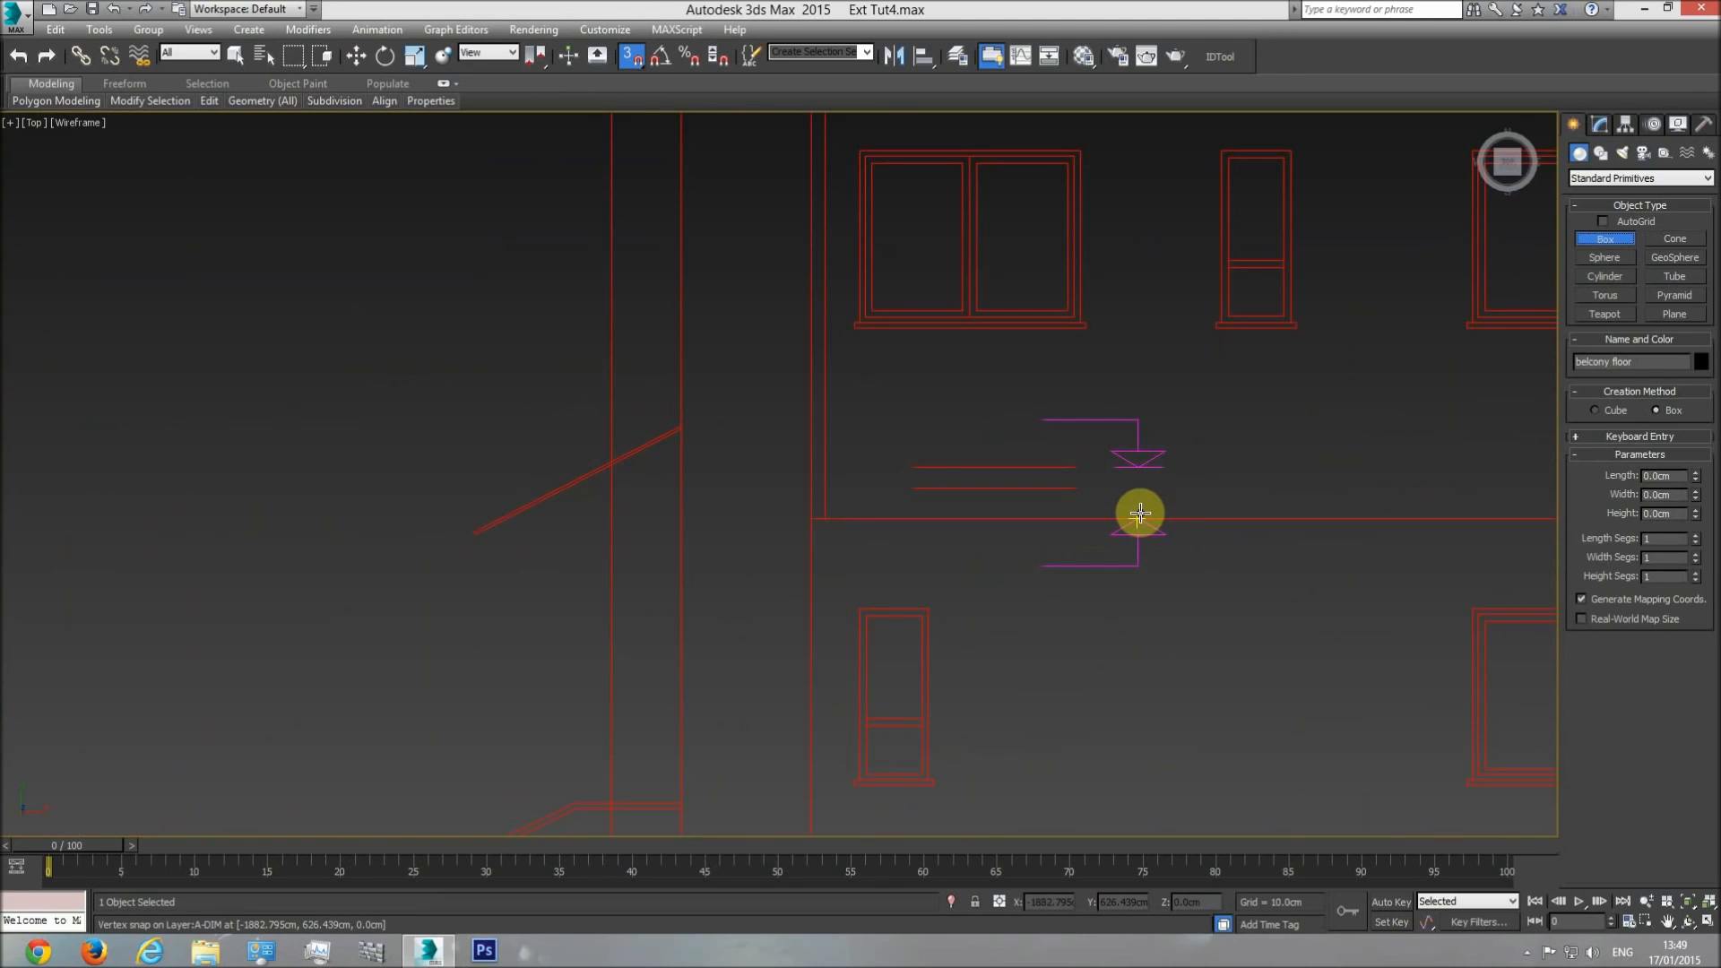
{"action": "left_click_drag", "start_coordinate": [1138, 516], "coordinate": [1115, 465]}
{"action": "left_click", "coordinate": [1127, 329]}
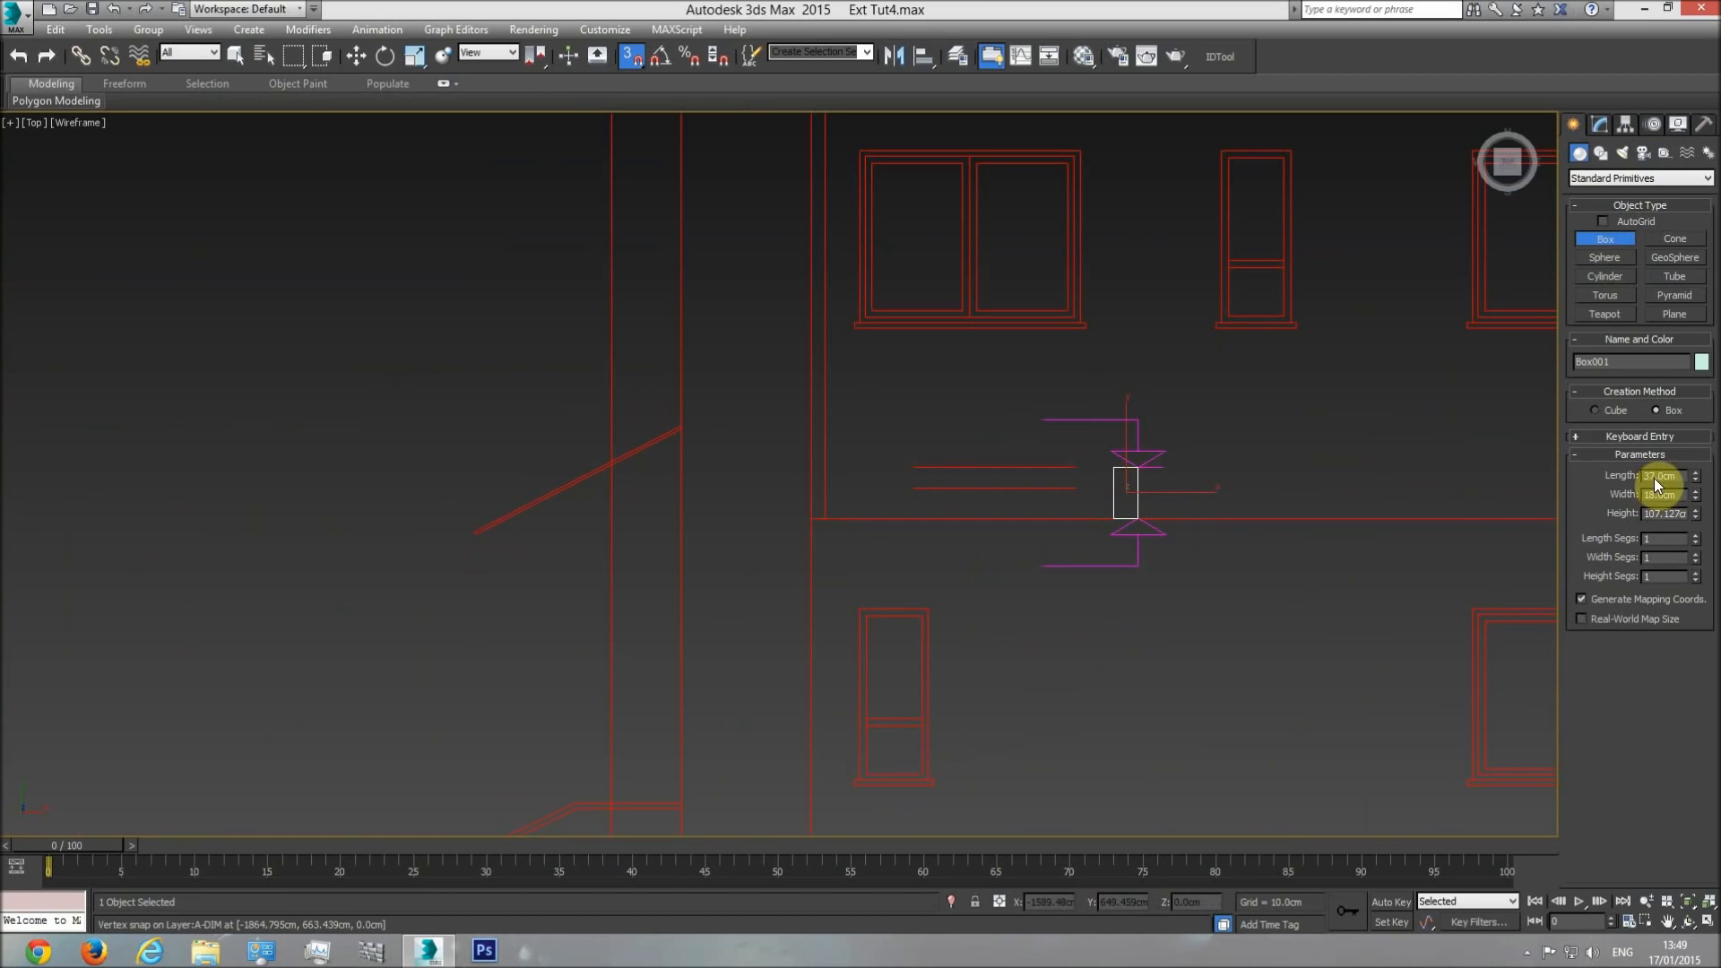
{"action": "mouse_move", "coordinate": [1694, 476]}
{"action": "left_mouse_down"}
{"action": "mouse_move", "coordinate": [1693, 248]}
{"action": "mouse_move", "coordinate": [1697, 443]}
{"action": "left_mouse_up"}
{"action": "scroll", "coordinate": [1186, 496], "scroll_direction": "down", "scroll_amount": 4}
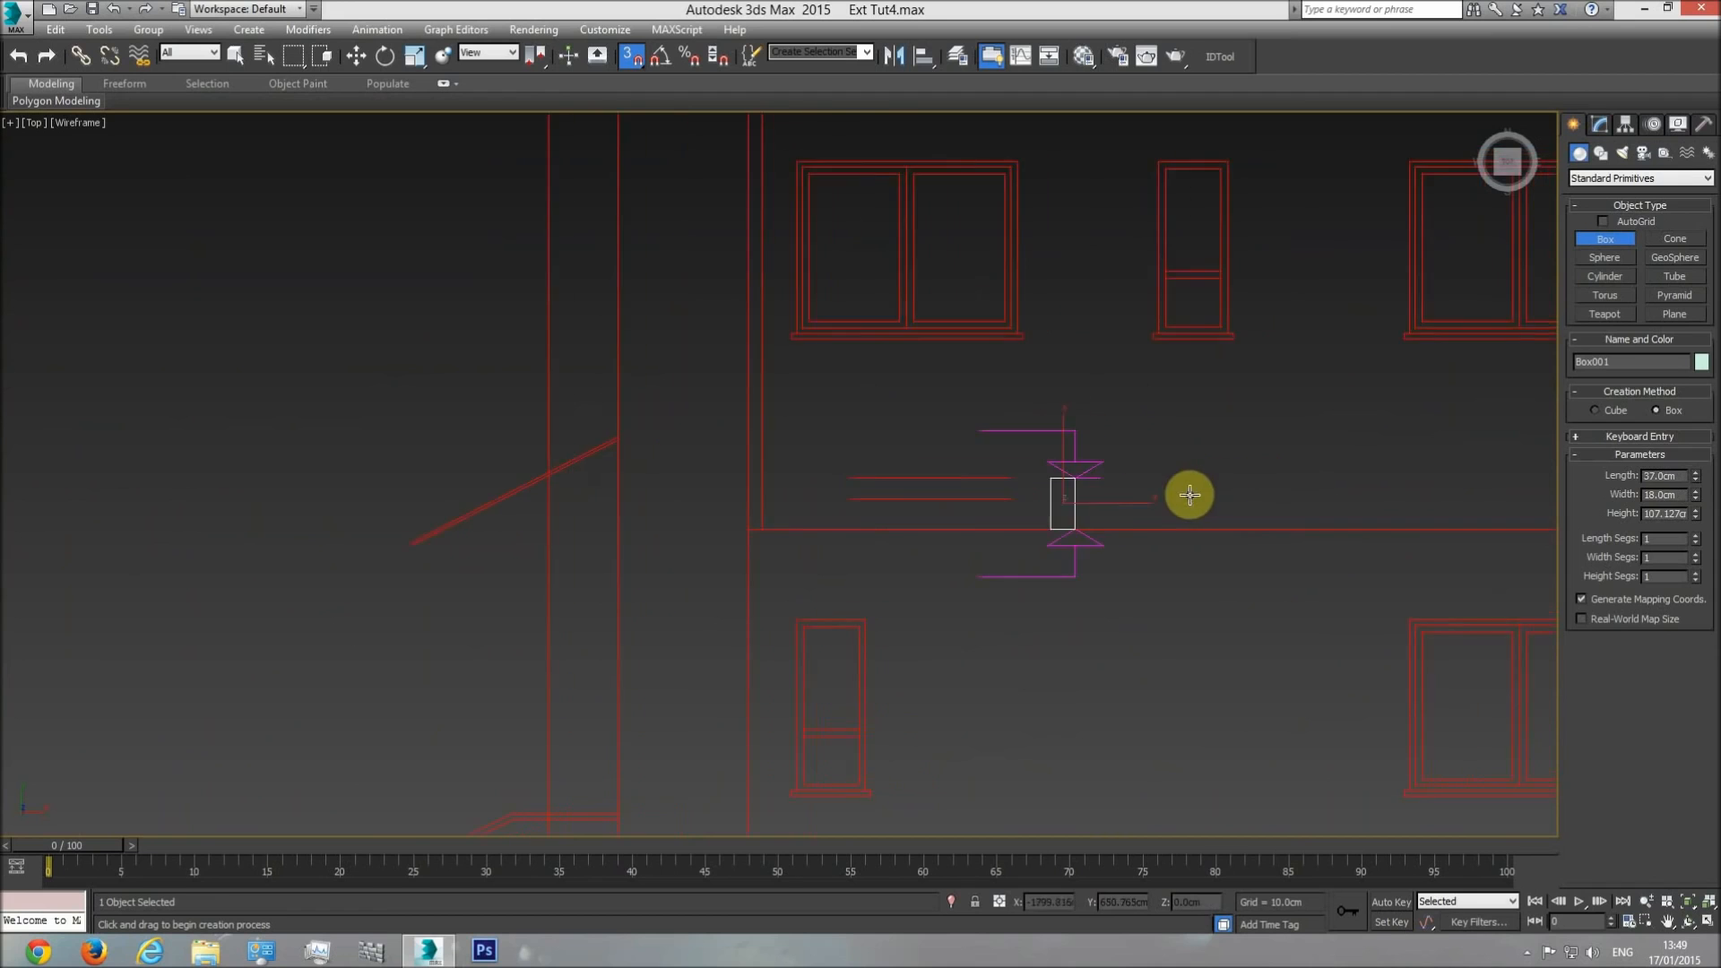
{"action": "key", "text": "w"}
{"action": "key", "text": "Delete"}
Display the building in a shaded Perspective view and select the balcony floor.
{"action": "key", "text": "p"}
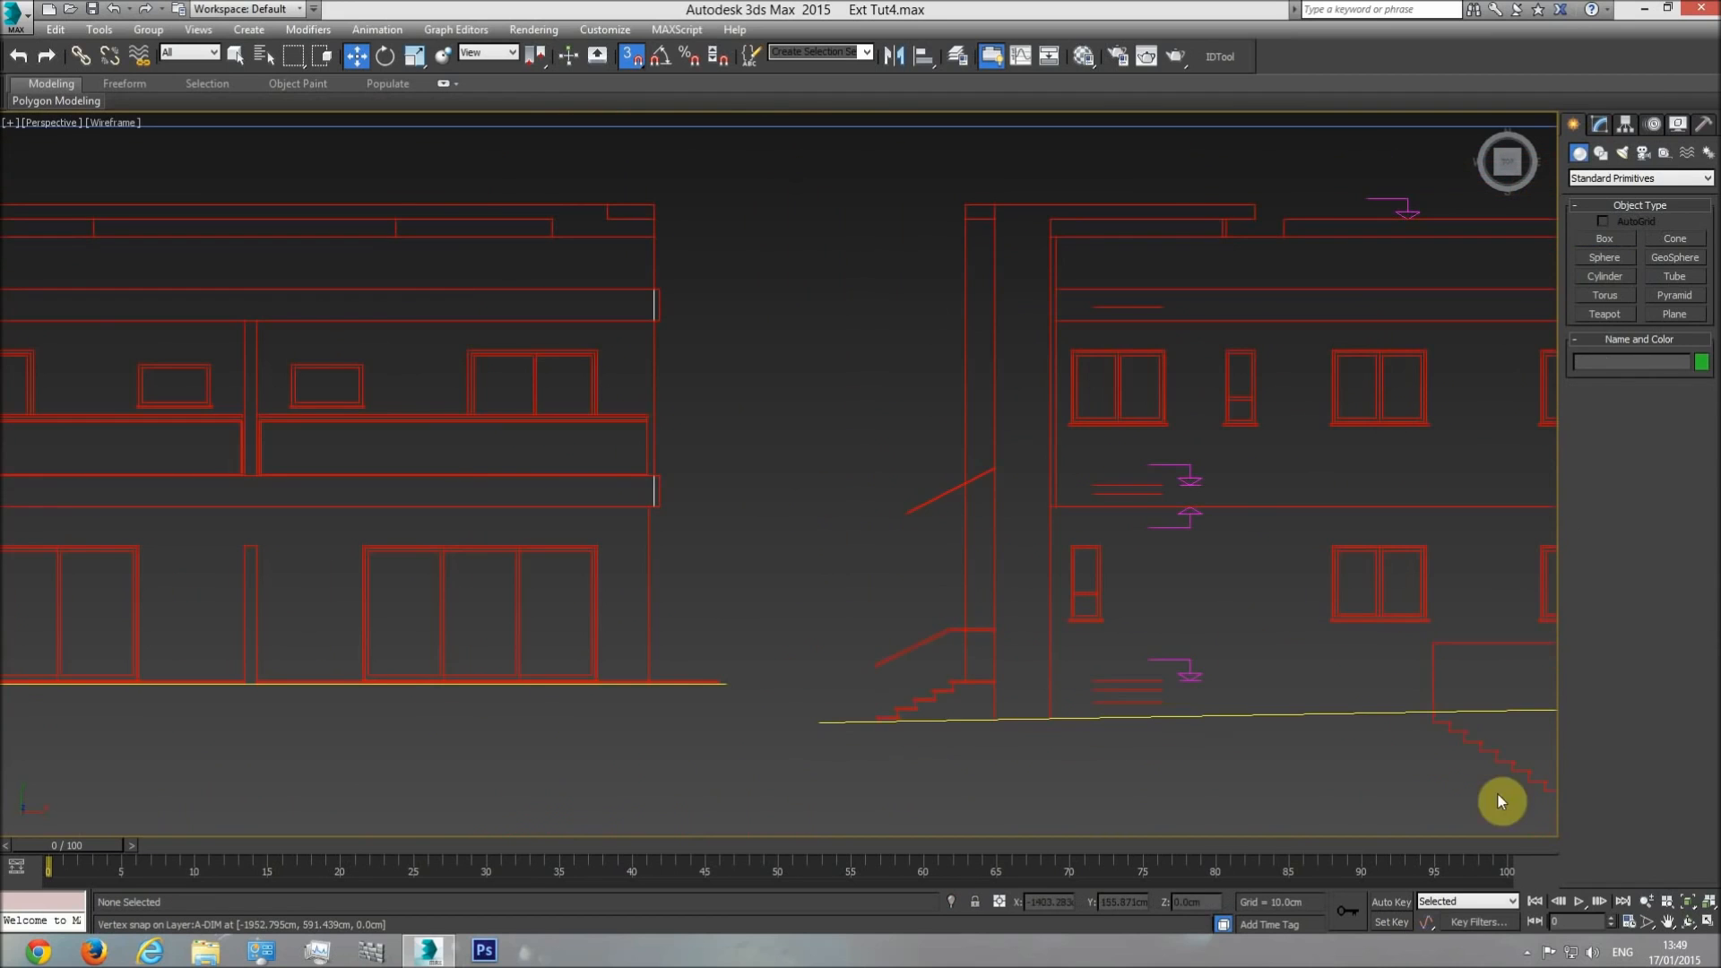
{"action": "left_click", "coordinate": [1668, 904]}
{"action": "left_click", "coordinate": [1688, 921]}
{"action": "mouse_move", "coordinate": [887, 592]}
{"action": "left_mouse_down"}
{"action": "mouse_move", "coordinate": [925, 488]}
{"action": "mouse_move", "coordinate": [834, 464]}
{"action": "left_mouse_up"}
{"action": "key", "text": "F3"}
{"action": "scroll", "coordinate": [834, 463], "scroll_direction": "up", "scroll_amount": 6}
{"action": "key", "text": "w"}
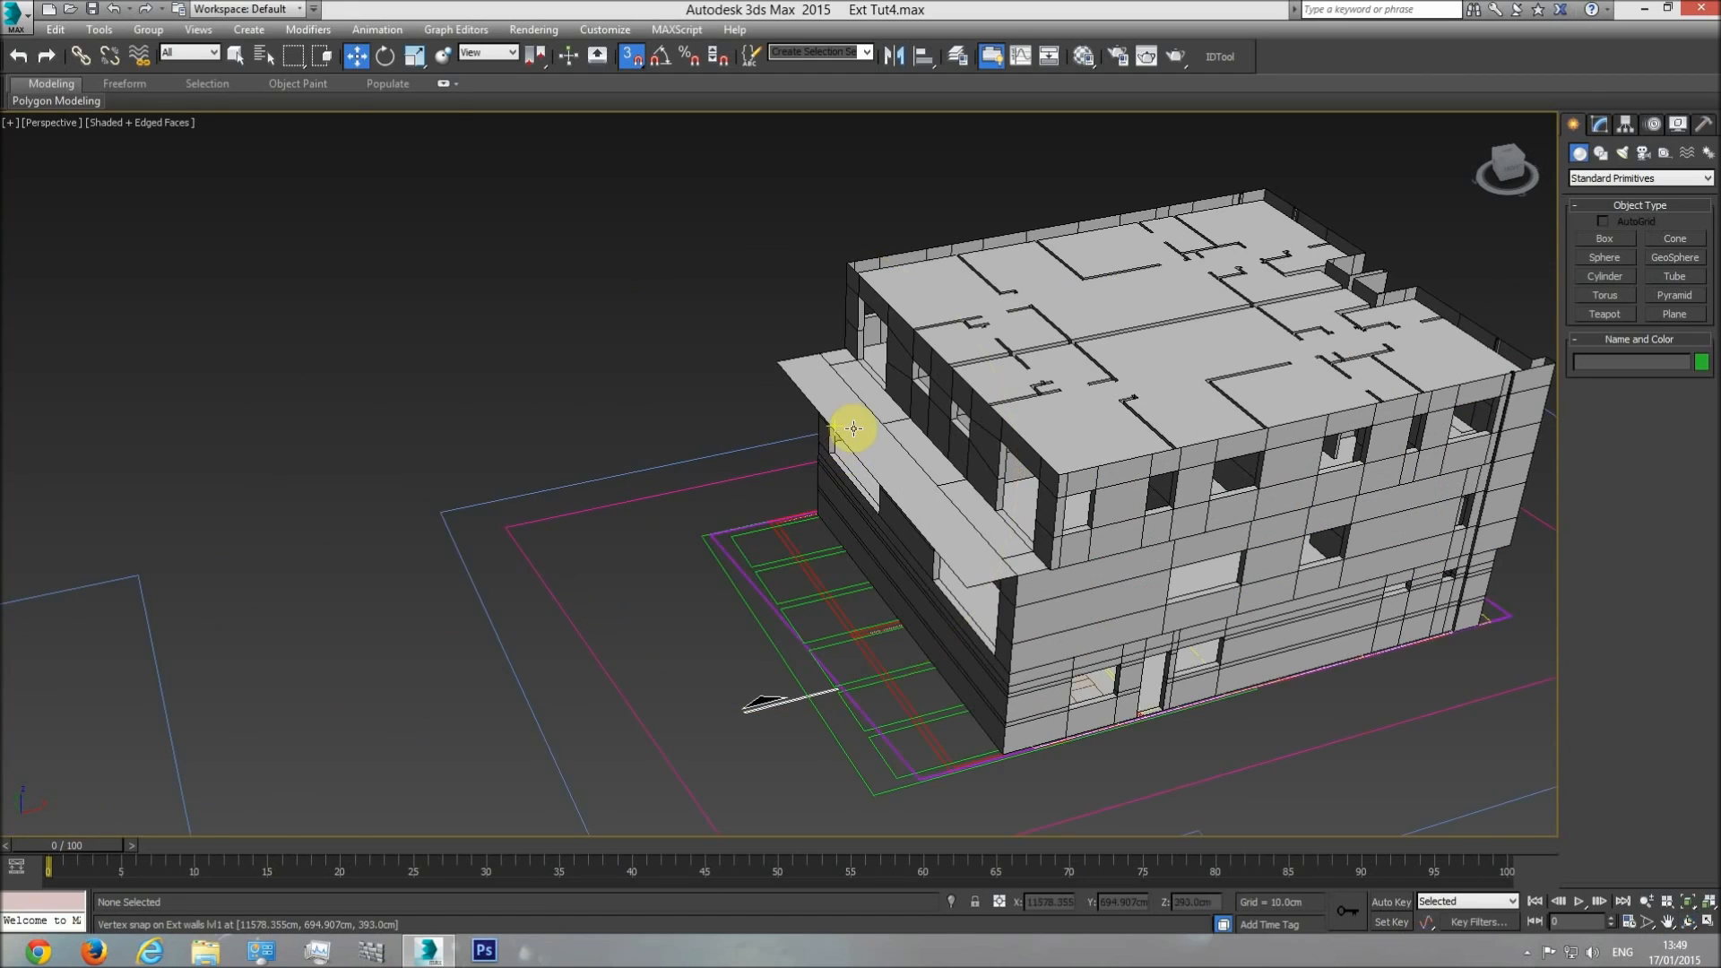
{"action": "left_click", "coordinate": [838, 439]}
{"action": "scroll", "coordinate": [950, 537], "scroll_direction": "up", "scroll_amount": 4}
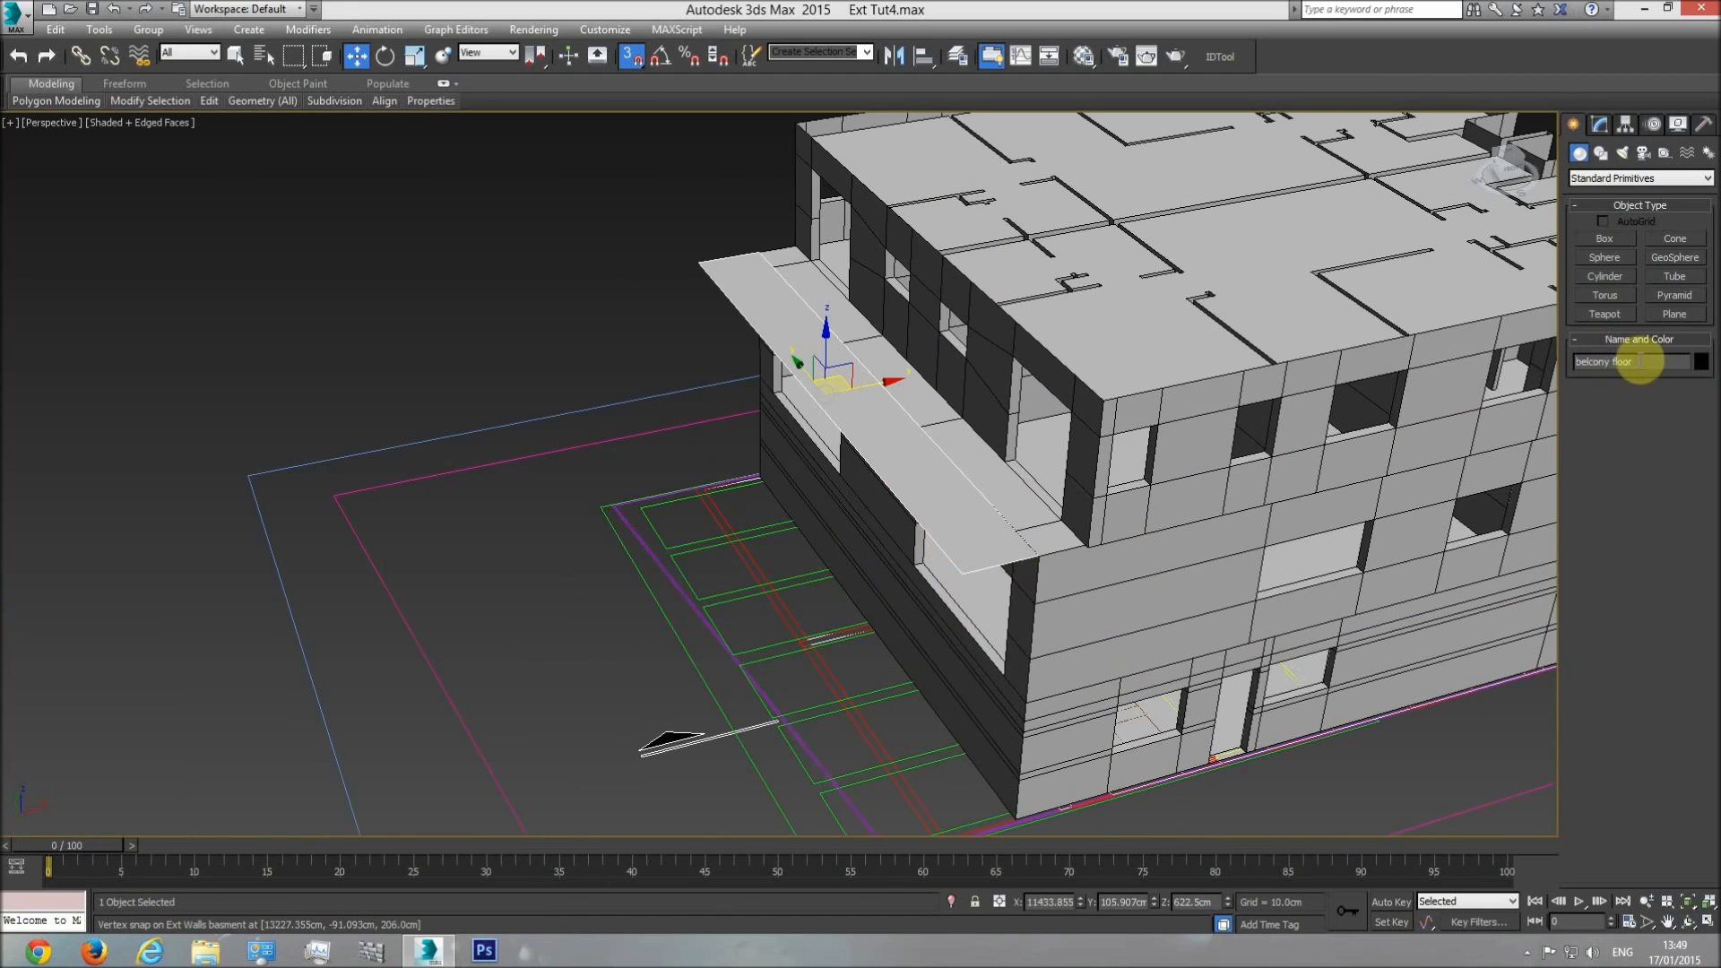
Add a Shell modifier to the balcony floor with an Outer Amount of 37 cm.
{"action": "left_click", "coordinate": [1599, 125]}
{"action": "left_click", "coordinate": [1708, 174]}
{"action": "left_click_drag", "start_coordinate": [1709, 253], "coordinate": [1703, 645]}
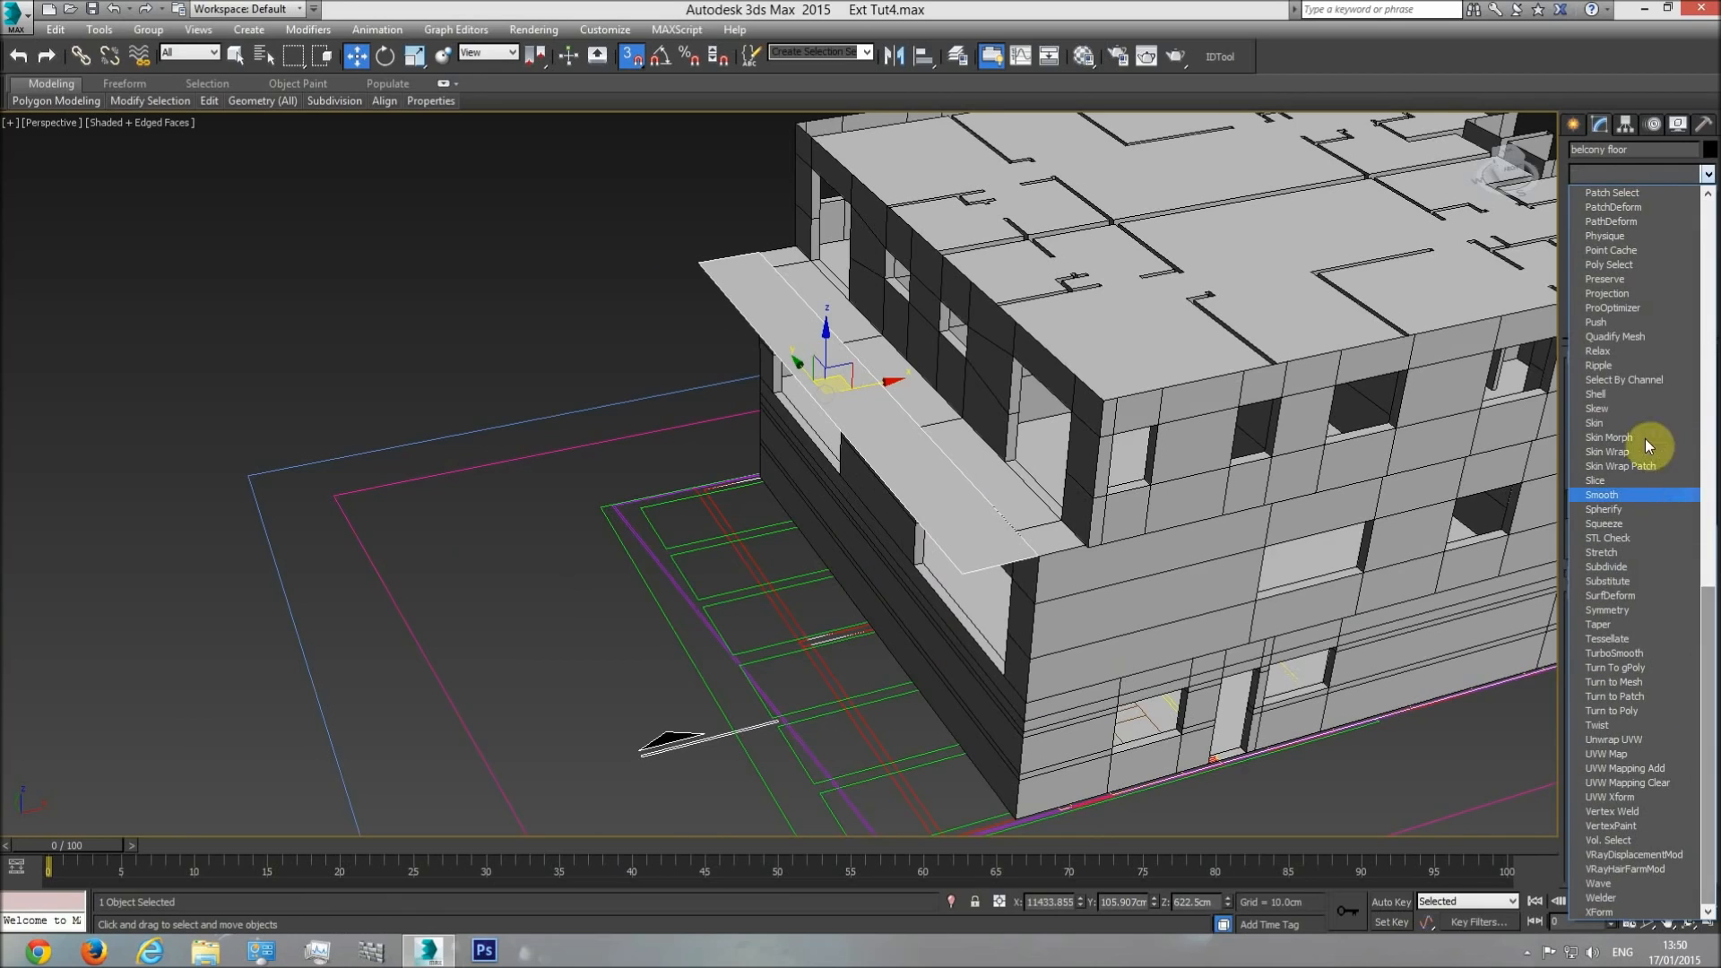
{"action": "left_click", "coordinate": [1601, 394]}
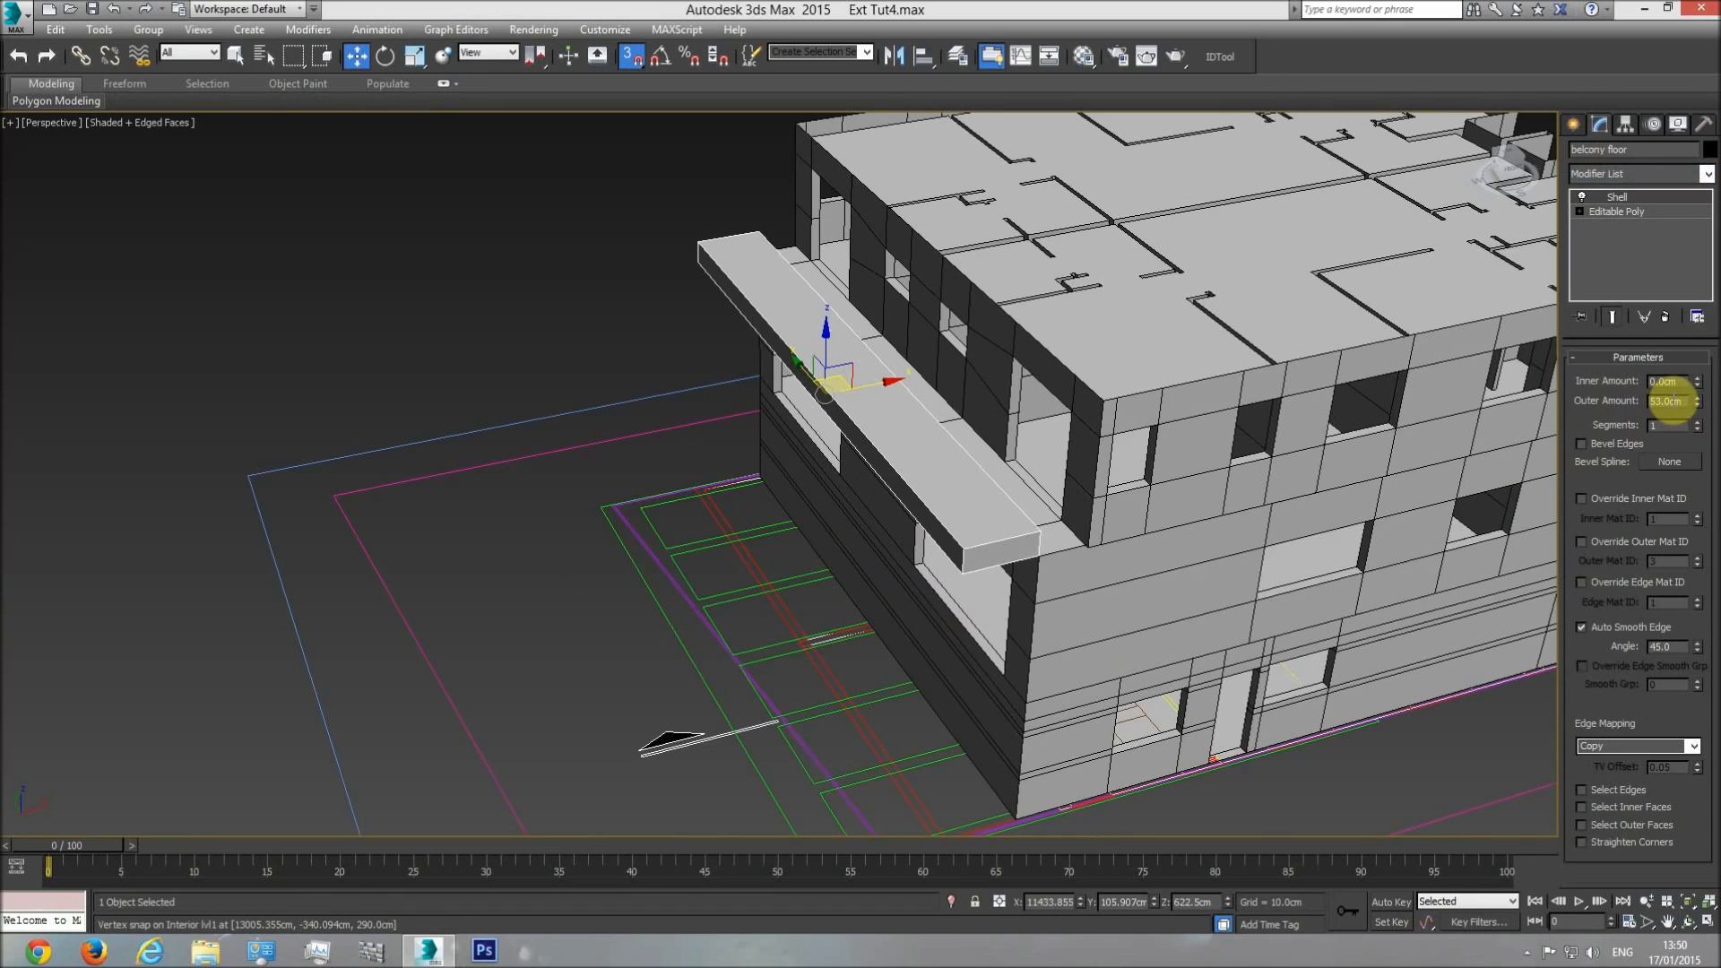
{"action": "type", "text": "37"}
{"action": "key", "text": "Return"}
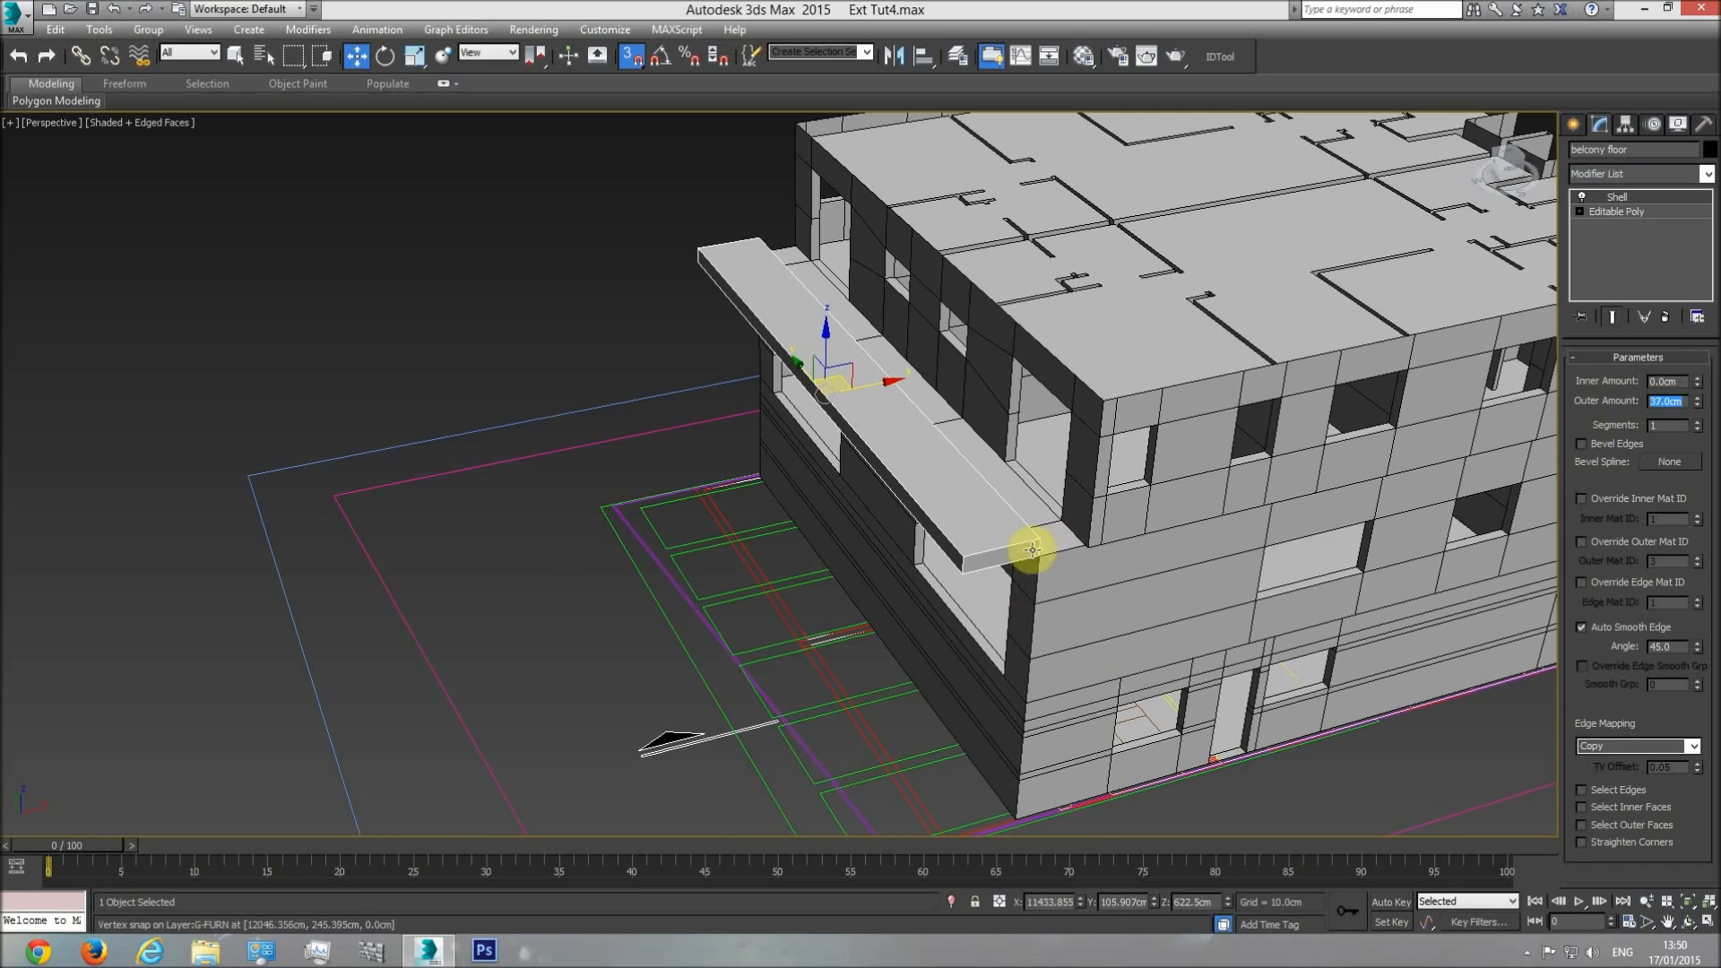
Set the Shell's Outer Amount to 0 cm and its Inner Amount to 37 cm.
{"action": "type", "text": "0"}
{"action": "key", "text": "Return"}
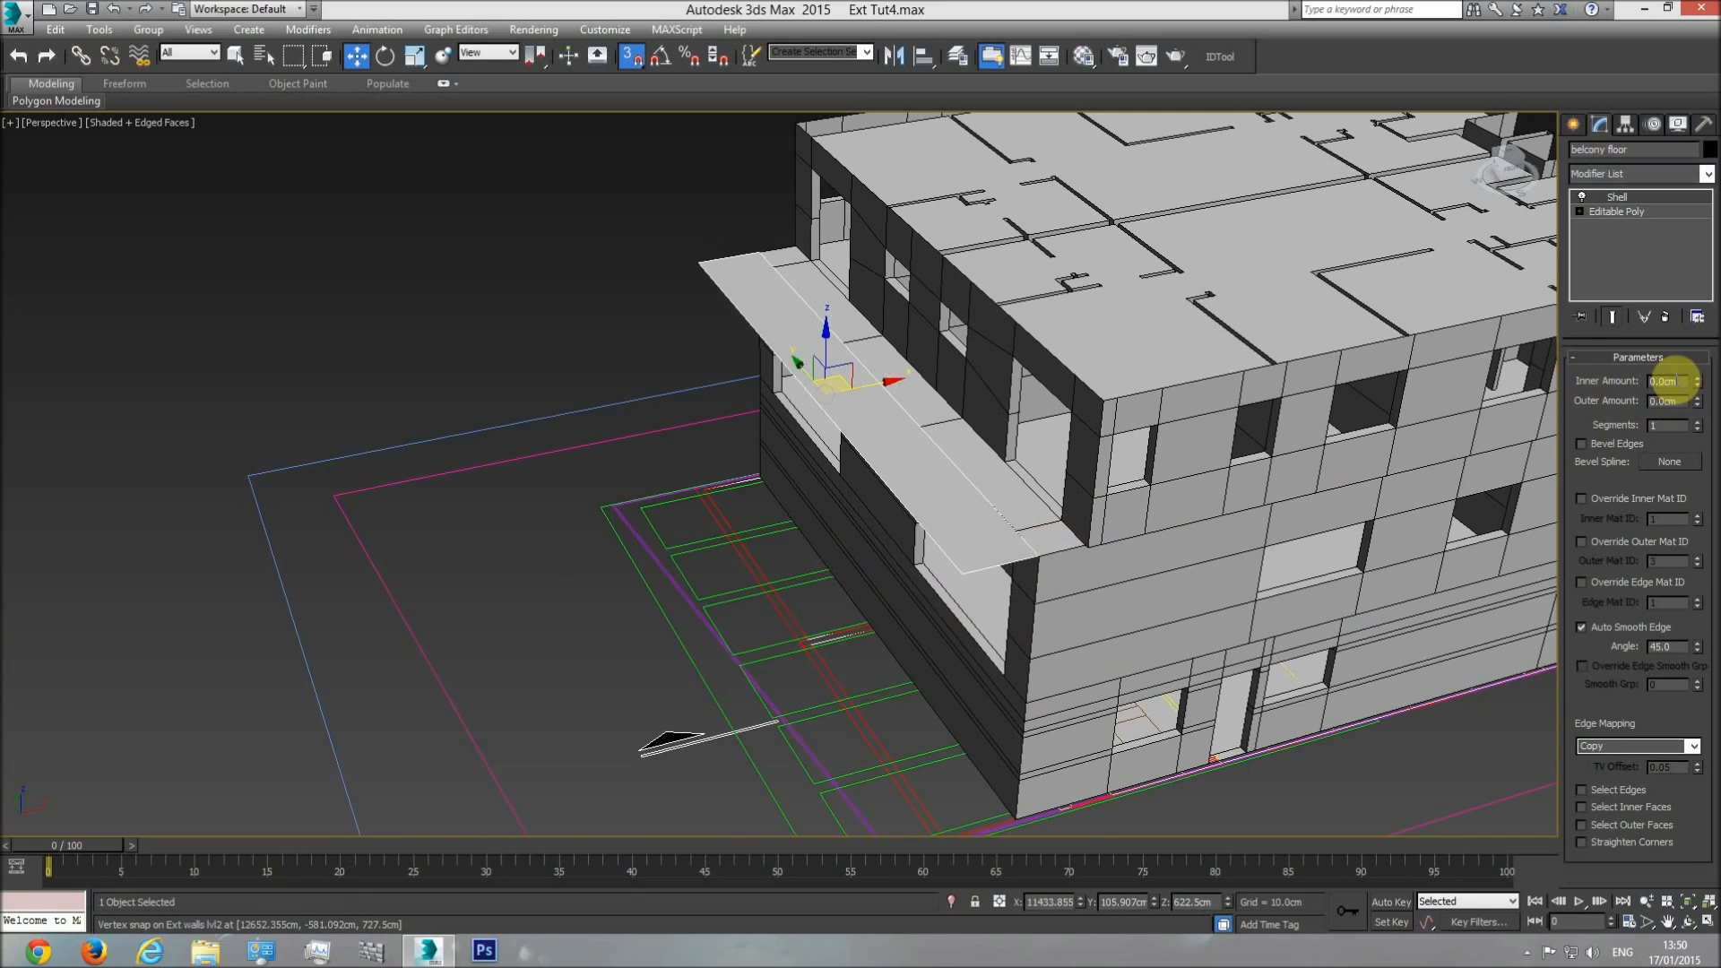
{"action": "key", "text": "Return"}
Inspect the thickened balcony floor against the facade from a lower Perspective angle.
{"action": "middle_click_drag", "start_coordinate": [950, 566], "coordinate": [921, 515]}
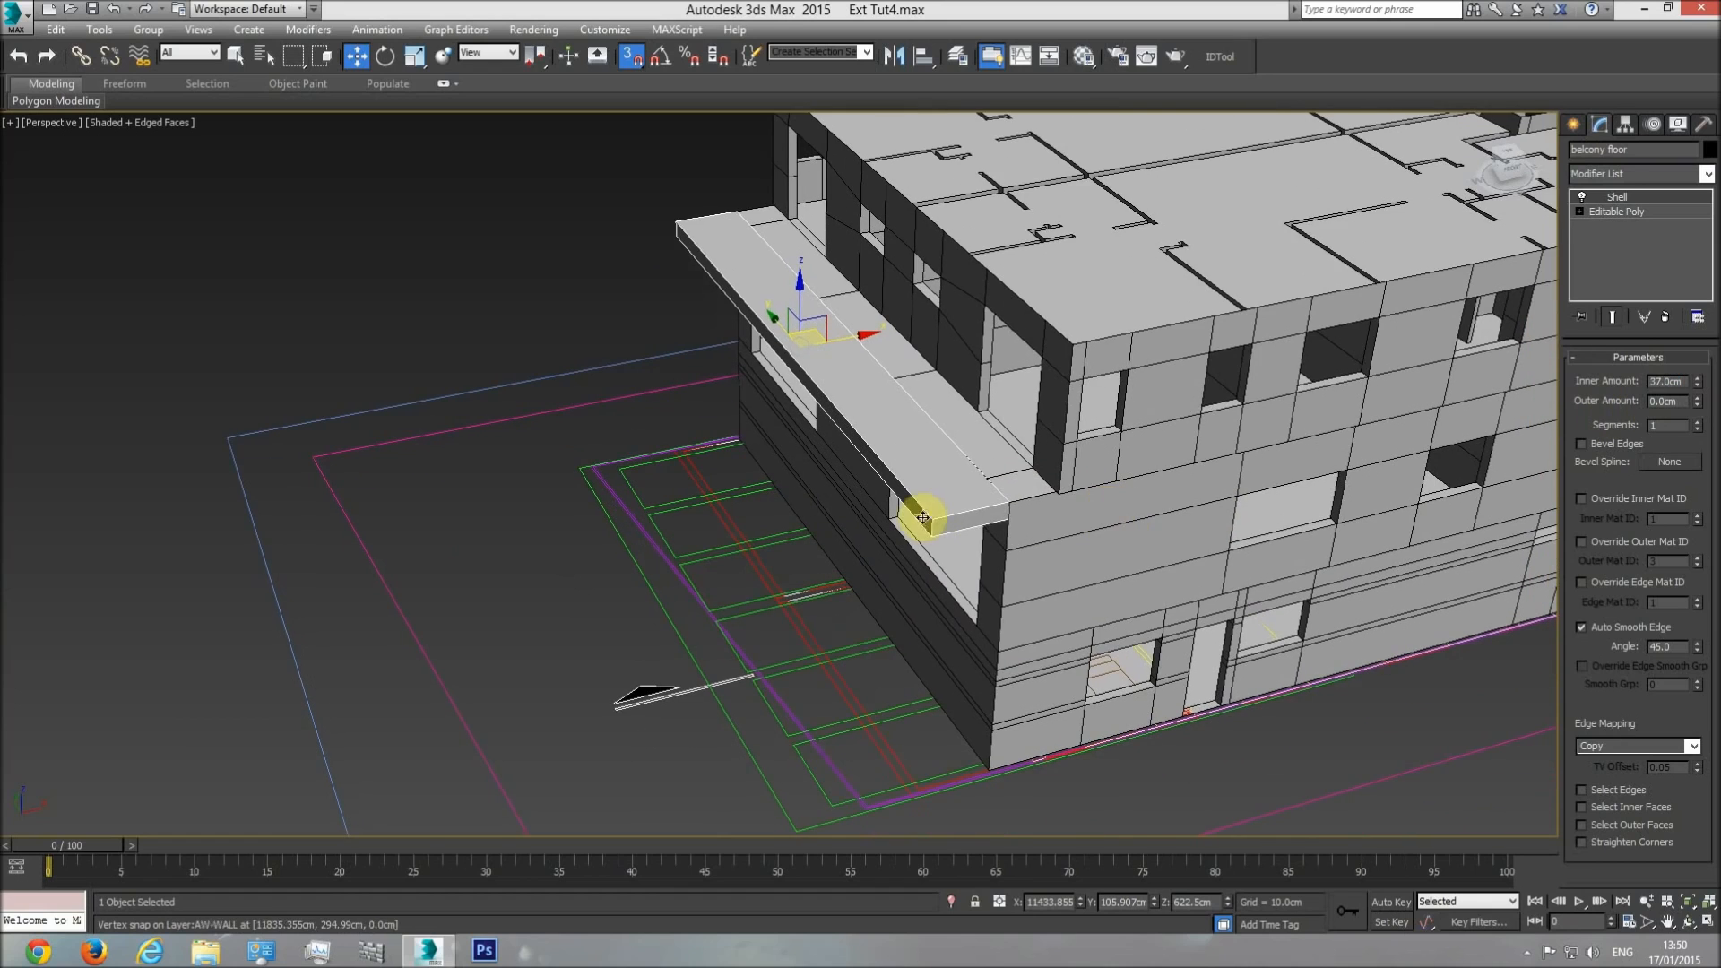
{"action": "left_click", "coordinate": [1688, 923]}
{"action": "left_click_drag", "start_coordinate": [861, 499], "coordinate": [925, 422]}
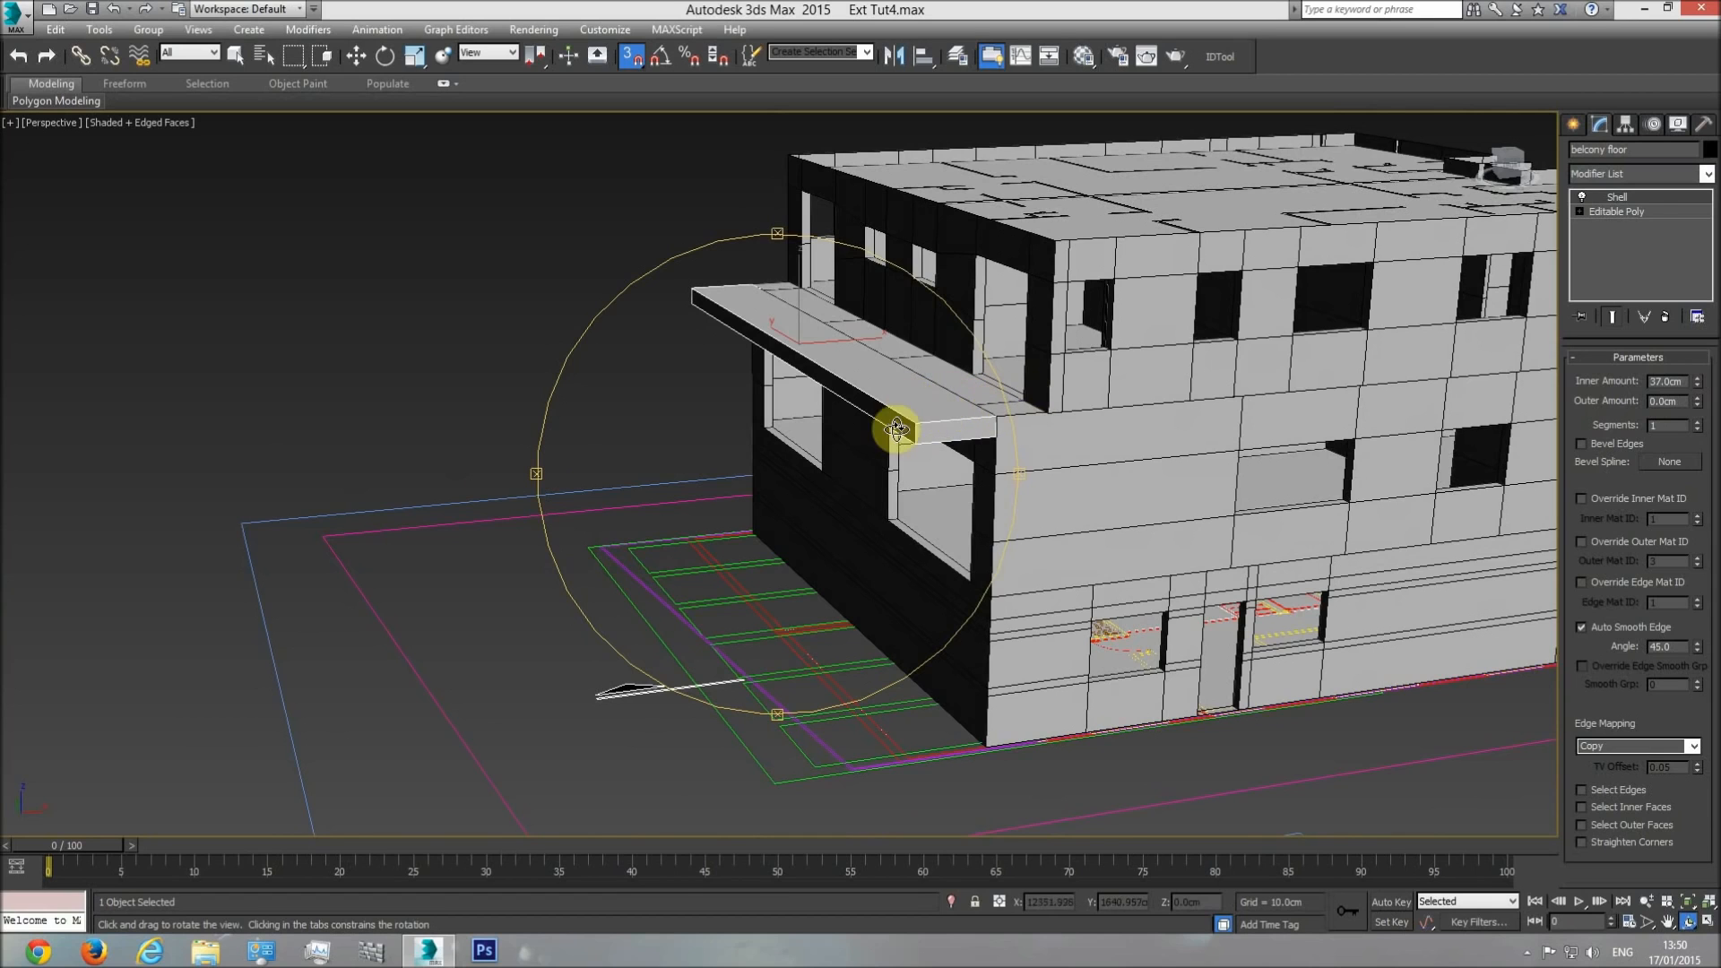
{"action": "left_click_drag", "start_coordinate": [891, 430], "coordinate": [898, 451]}
{"action": "key", "text": "w"}
Compare the balcony floor's corner with the plan outline beneath it in the Top view.
{"action": "key", "text": "t"}
{"action": "scroll", "coordinate": [908, 542], "scroll_direction": "down", "scroll_amount": 10}
{"action": "middle_click_drag", "start_coordinate": [1211, 567], "coordinate": [899, 578]}
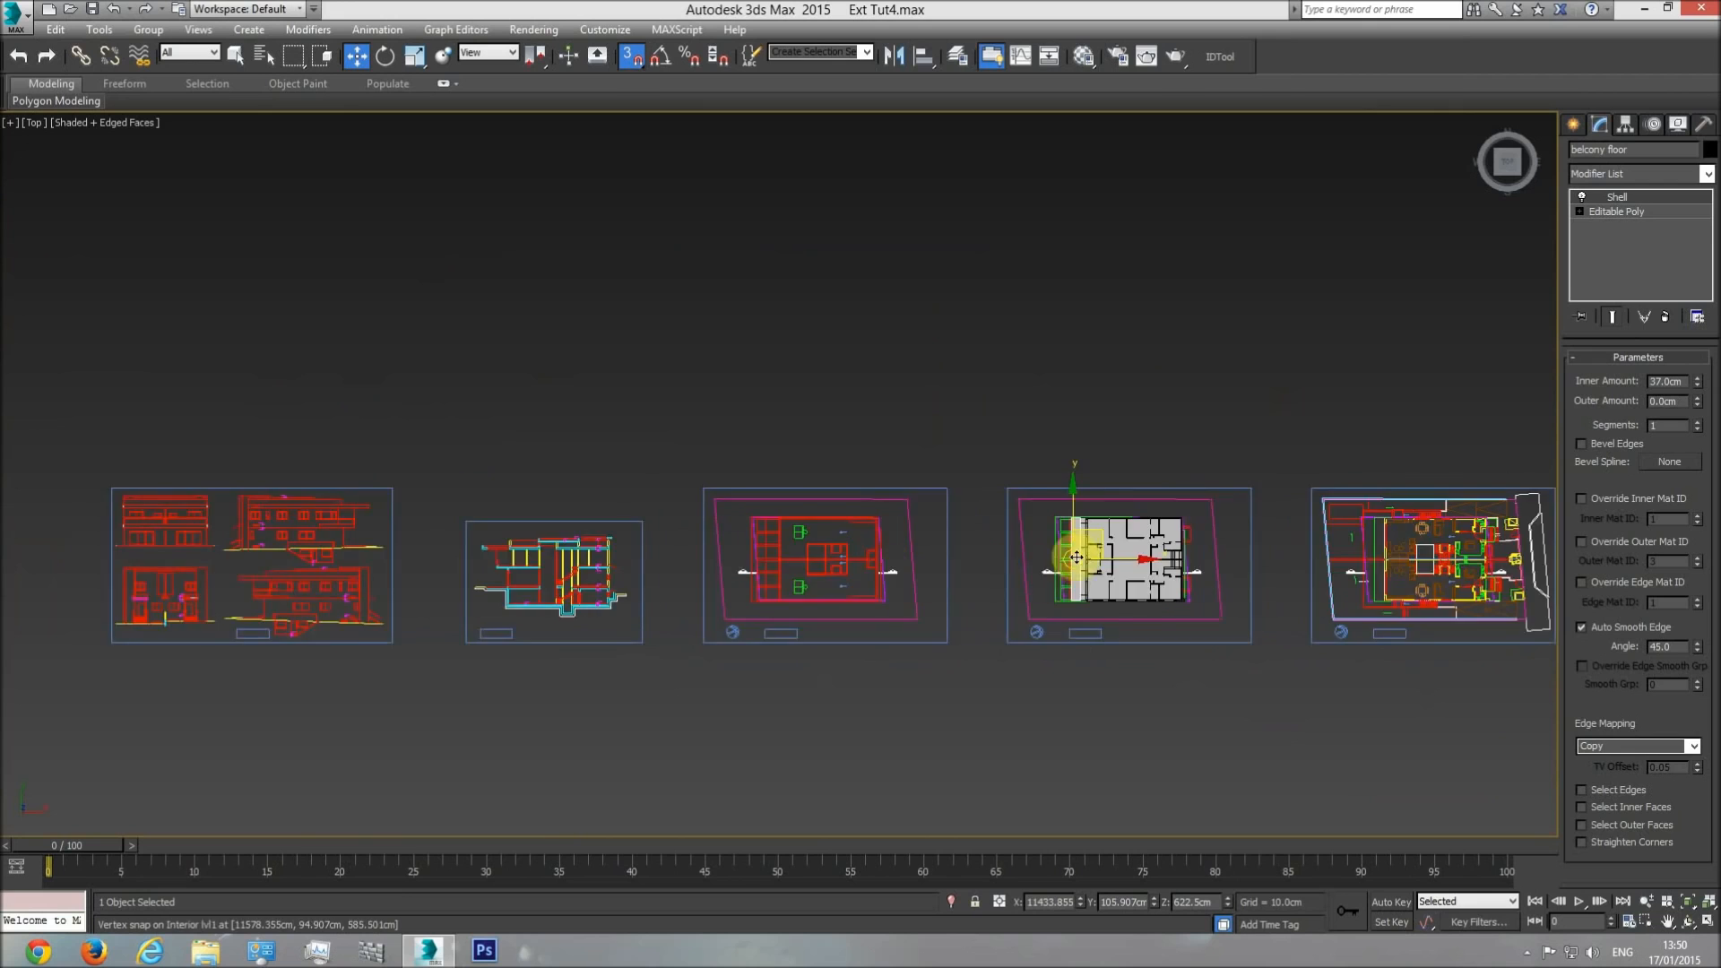
{"action": "scroll", "coordinate": [1066, 541], "scroll_direction": "up", "scroll_amount": 4}
{"action": "scroll", "coordinate": [1093, 397], "scroll_direction": "up", "scroll_amount": 3}
{"action": "scroll", "coordinate": [1211, 433], "scroll_direction": "up", "scroll_amount": 2}
{"action": "scroll", "coordinate": [1245, 439], "scroll_direction": "down", "scroll_amount": 4}
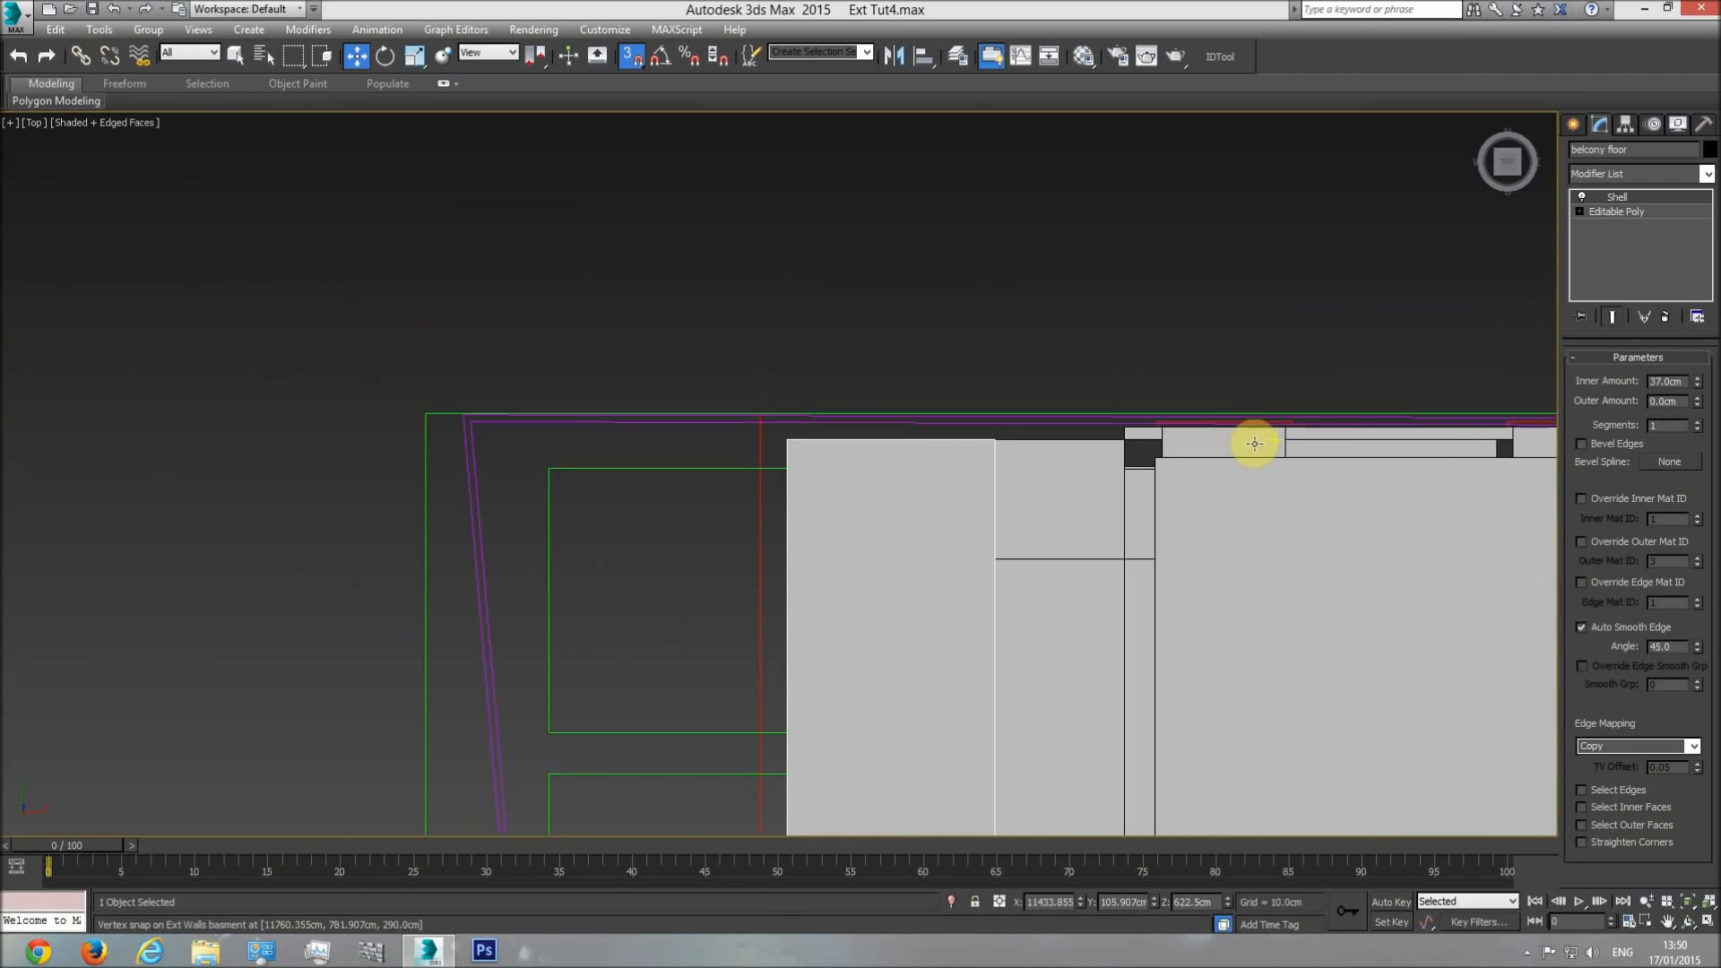
{"action": "scroll", "coordinate": [853, 543], "scroll_direction": "down", "scroll_amount": 4}
Try to measure the balcony edge on the side elevation with a temporary box, and delete the box.
{"action": "middle_click_drag", "start_coordinate": [403, 509], "coordinate": [1431, 521]}
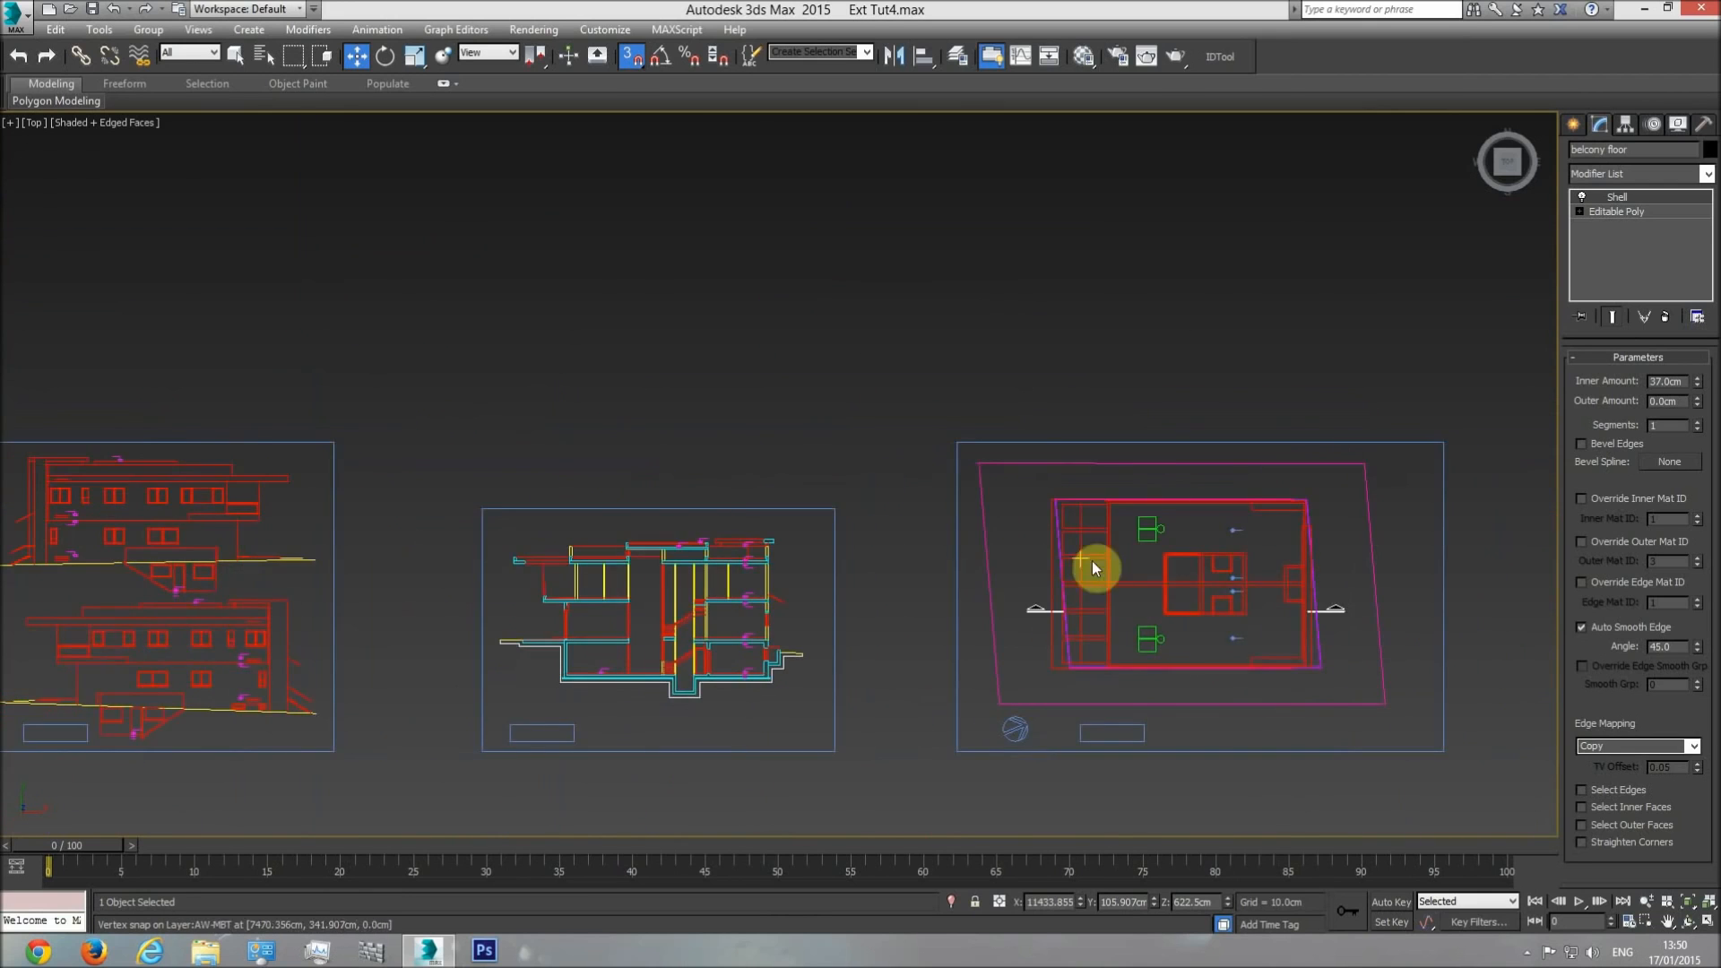
{"action": "middle_click_drag", "start_coordinate": [502, 545], "coordinate": [1129, 531]}
{"action": "middle_click_drag", "start_coordinate": [535, 478], "coordinate": [536, 477]}
{"action": "scroll", "coordinate": [860, 497], "scroll_direction": "up", "scroll_amount": 5}
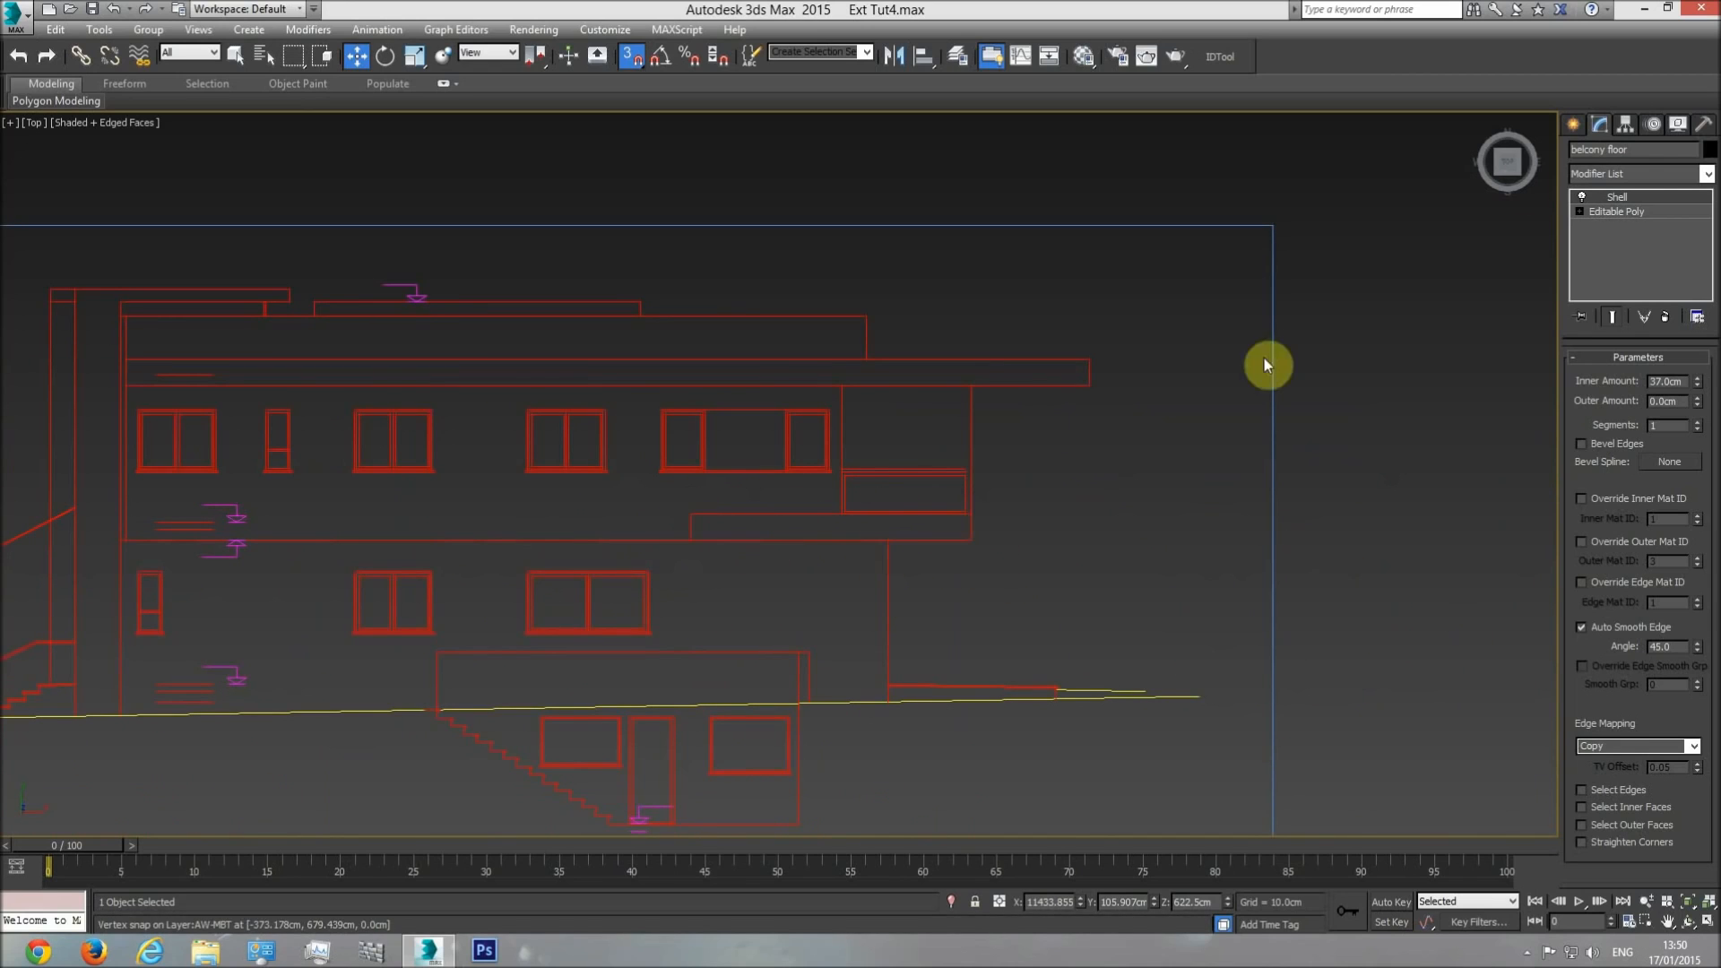
{"action": "left_click", "coordinate": [1579, 127]}
{"action": "left_click", "coordinate": [1603, 239]}
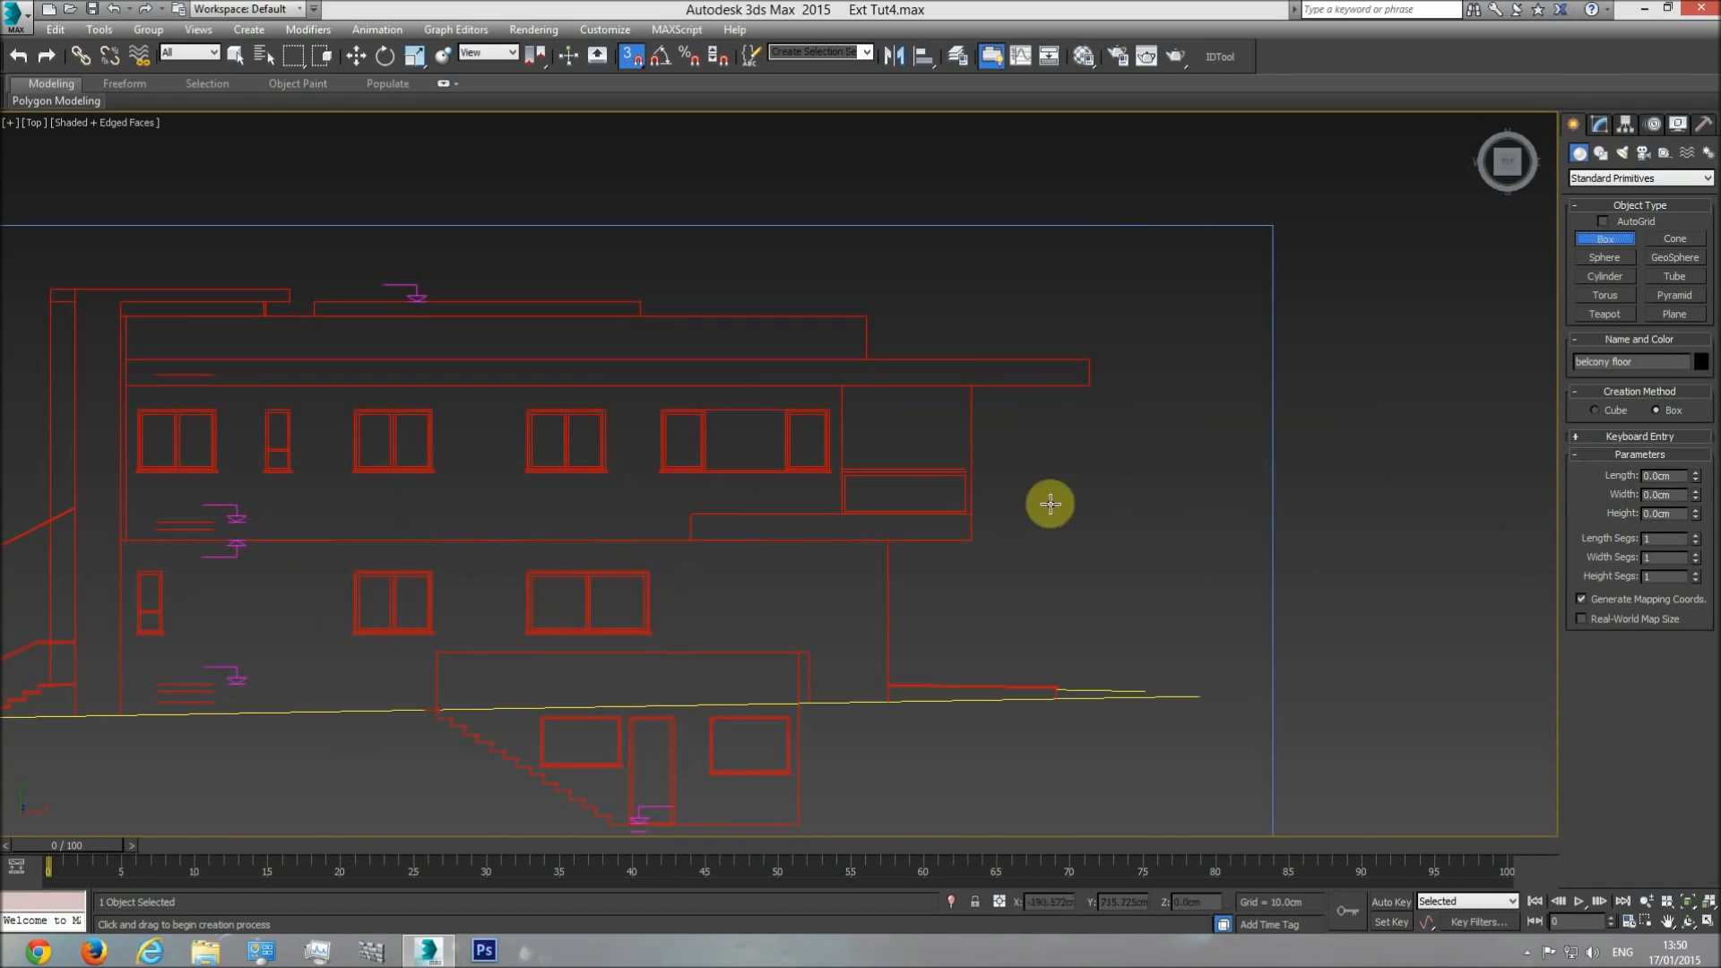
{"action": "left_click_drag", "start_coordinate": [979, 512], "coordinate": [978, 511]}
{"action": "left_click", "coordinate": [1054, 330]}
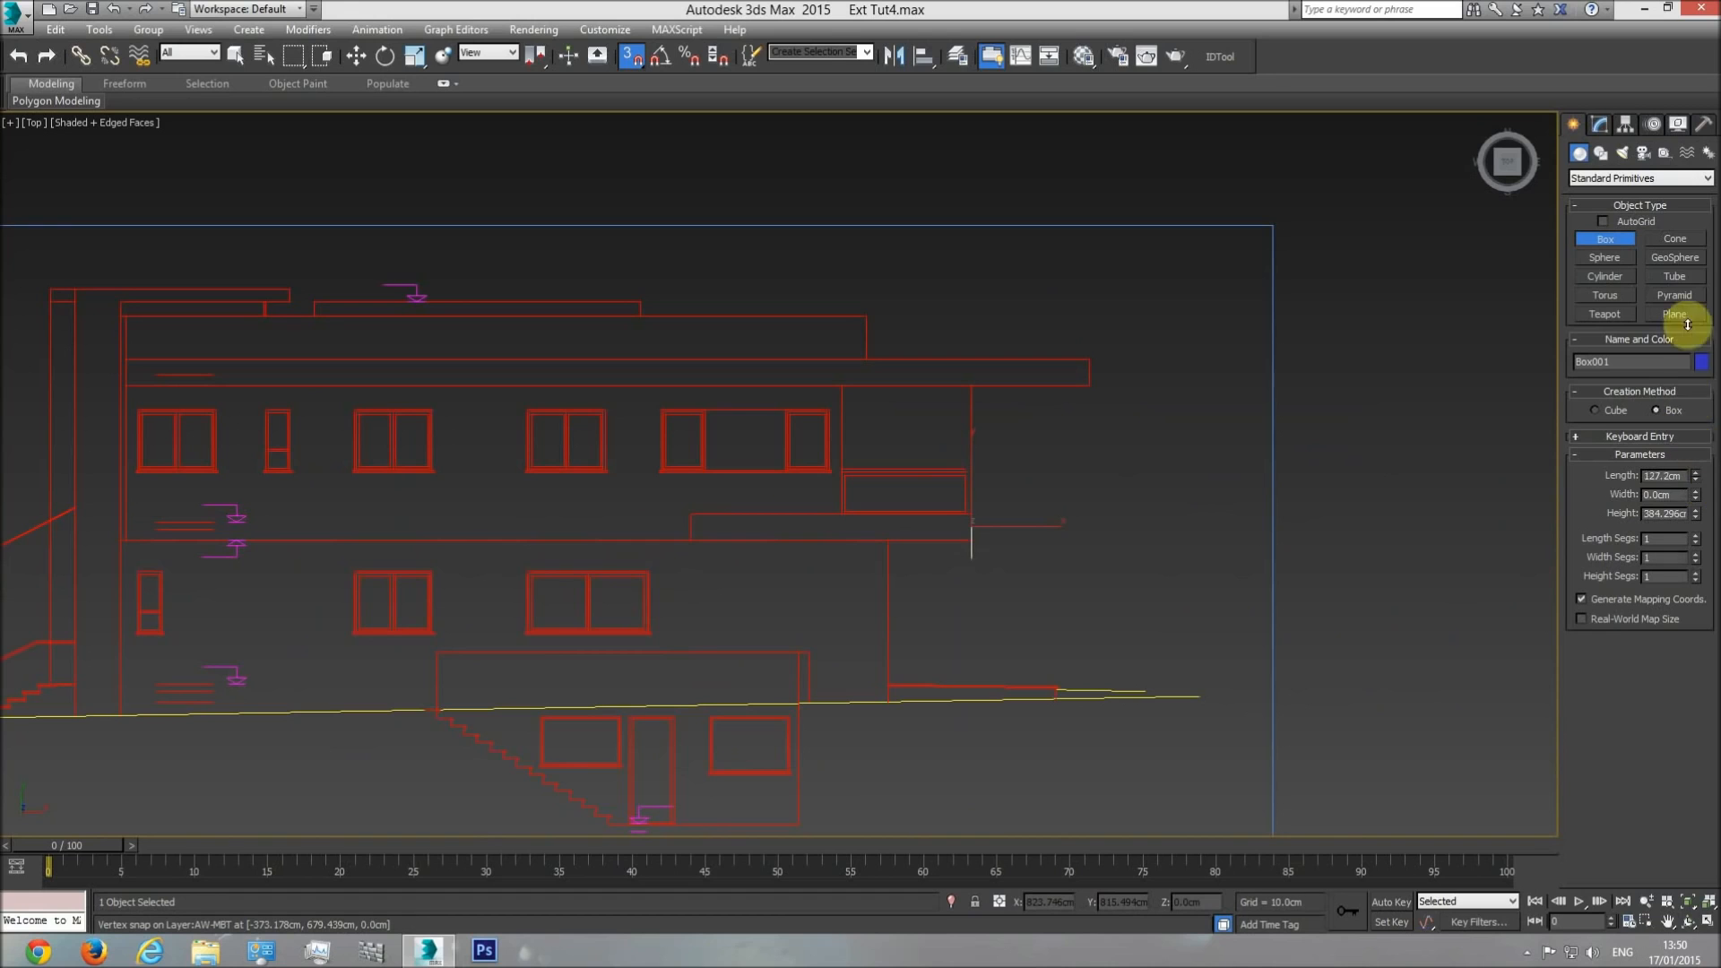
{"action": "right_click", "coordinate": [1134, 478]}
{"action": "key", "text": "Delete"}
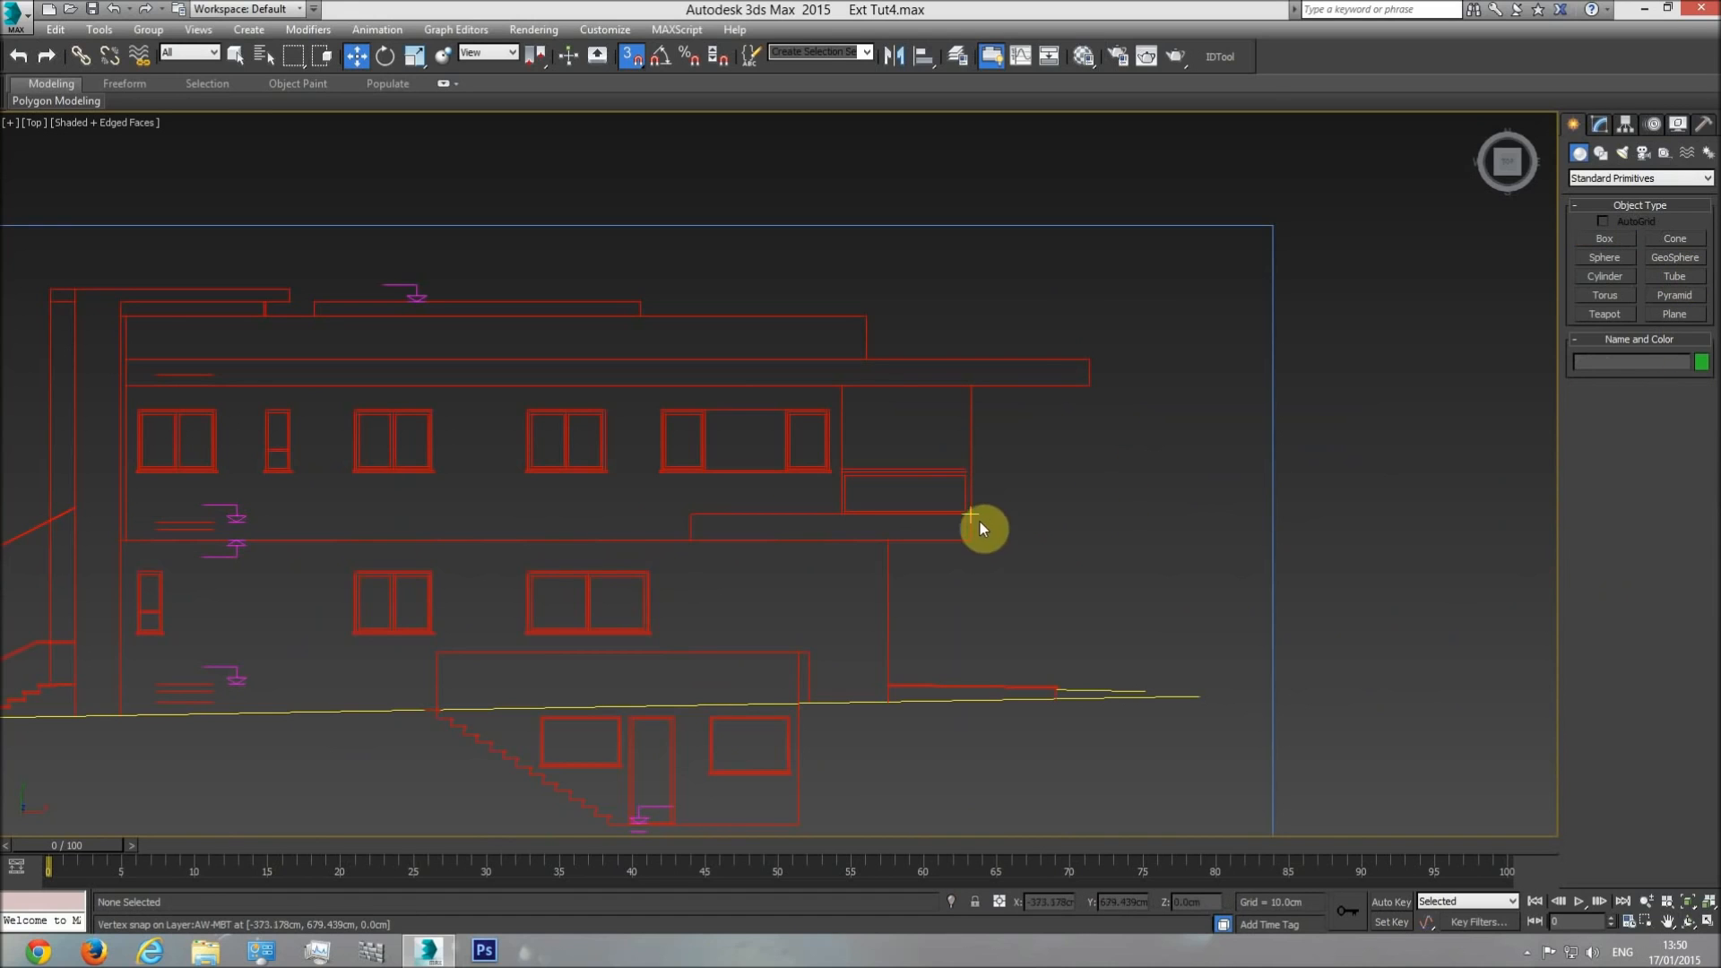
Select the plan under the building model, hide all unselected objects, and deselect the plan.
{"action": "middle_click_drag", "start_coordinate": [1109, 525], "coordinate": [826, 537]}
{"action": "scroll", "coordinate": [954, 535], "scroll_direction": "down", "scroll_amount": 8}
{"action": "middle_click_drag", "start_coordinate": [1514, 574], "coordinate": [1048, 538]}
{"action": "middle_click_drag", "start_coordinate": [1175, 513], "coordinate": [866, 523]}
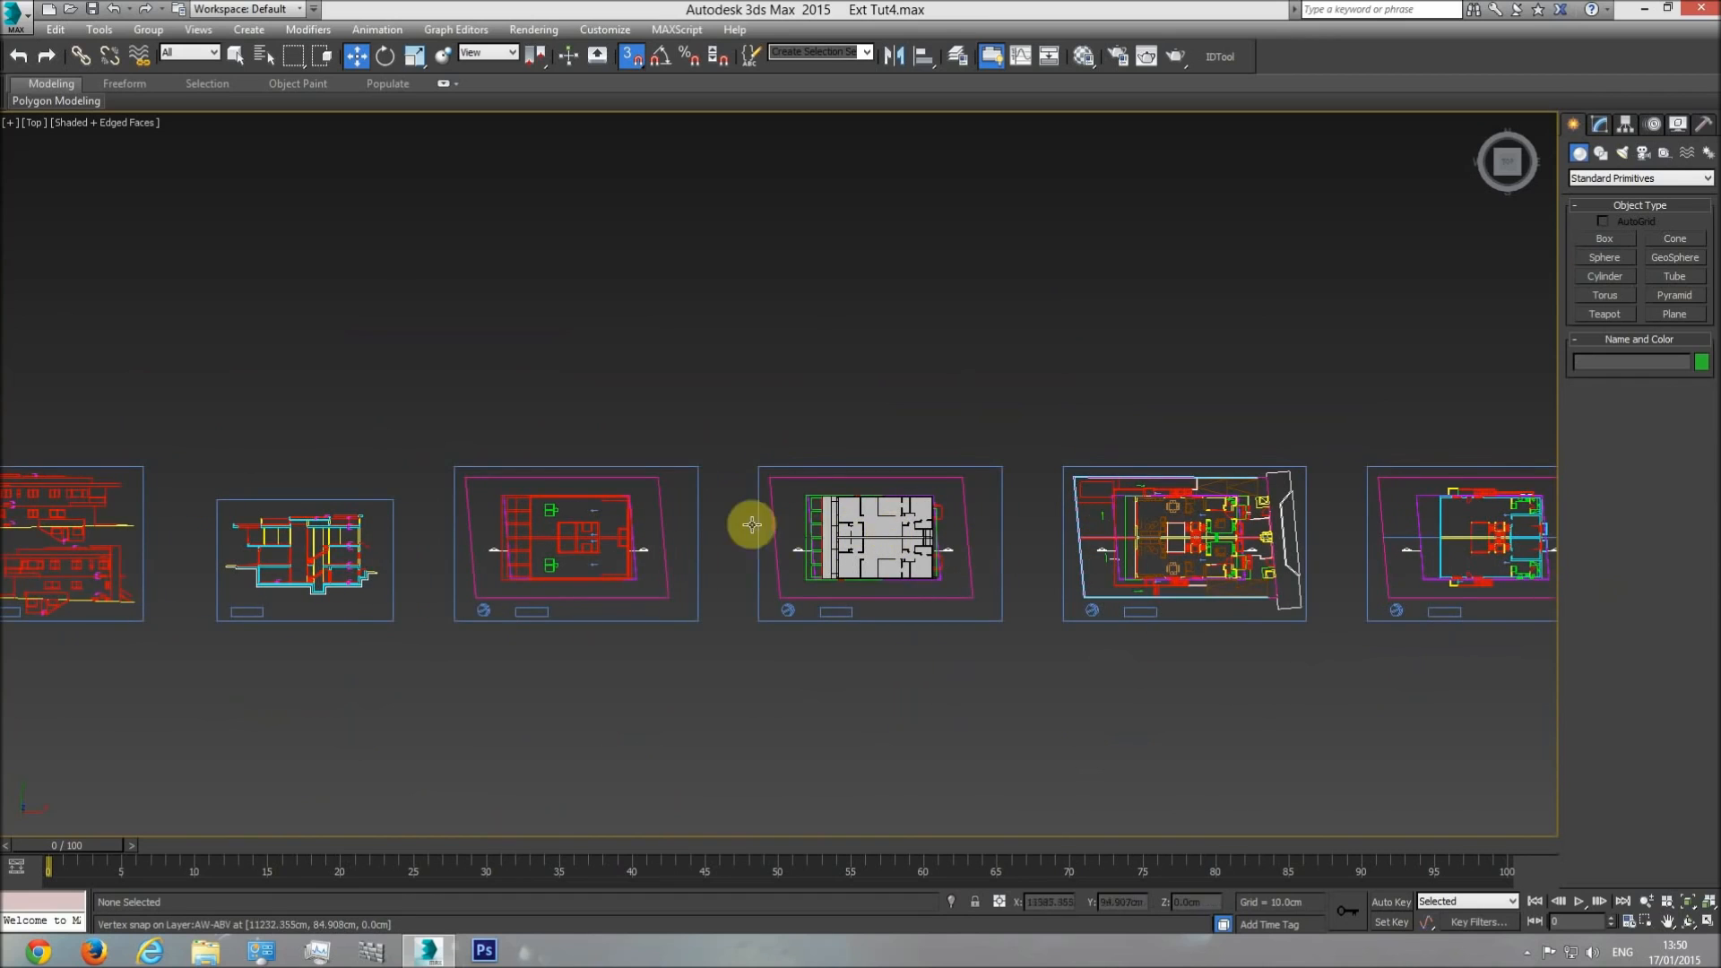
{"action": "scroll", "coordinate": [782, 525], "scroll_direction": "up", "scroll_amount": 3}
{"action": "scroll", "coordinate": [848, 482], "scroll_direction": "up", "scroll_amount": 4}
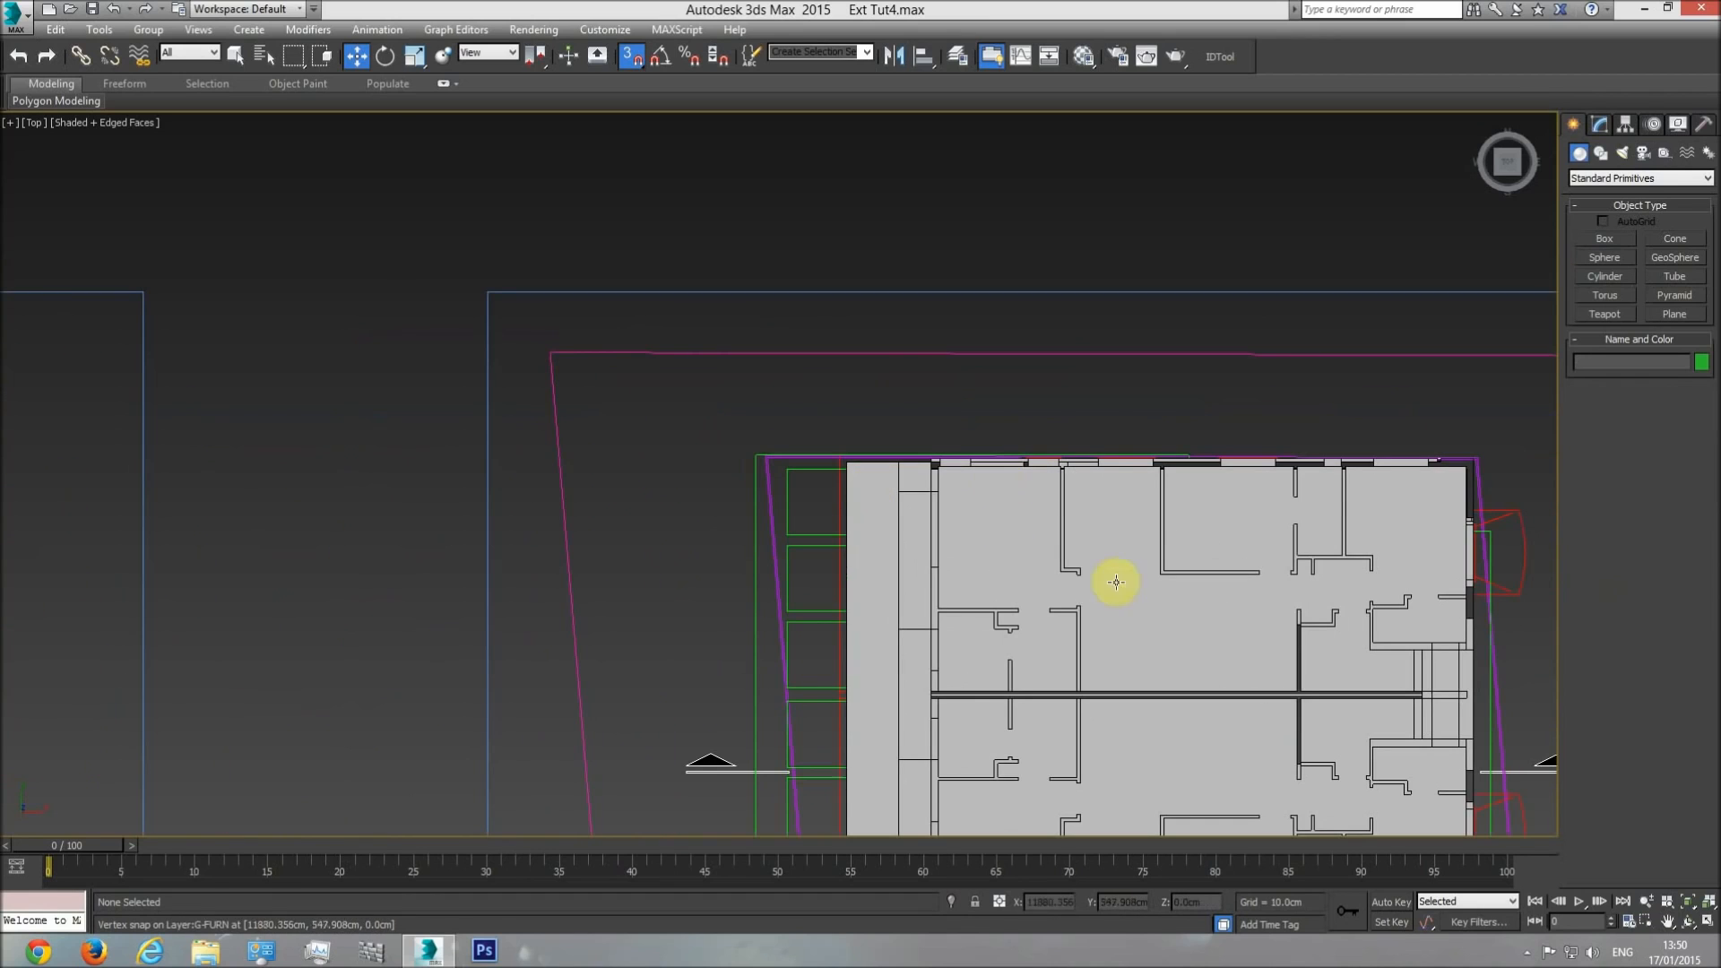
{"action": "middle_click_drag", "start_coordinate": [990, 594], "coordinate": [1022, 587]}
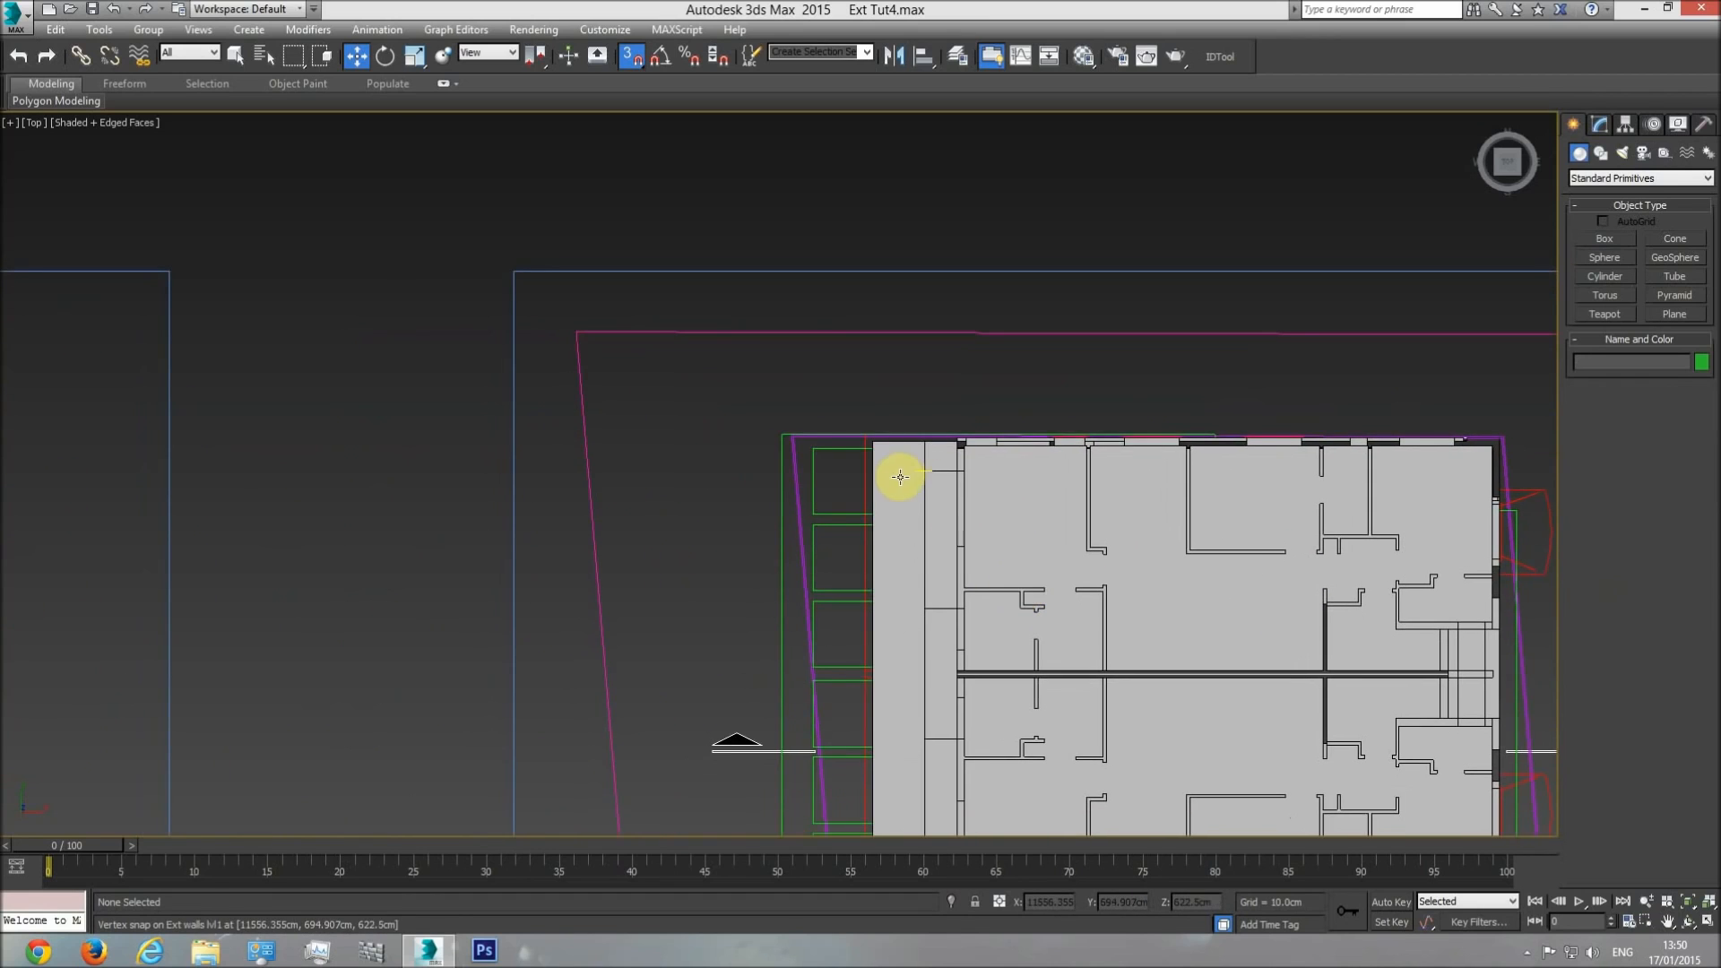
{"action": "scroll", "coordinate": [877, 426], "scroll_direction": "up", "scroll_amount": 5}
{"action": "left_click", "coordinate": [834, 475]}
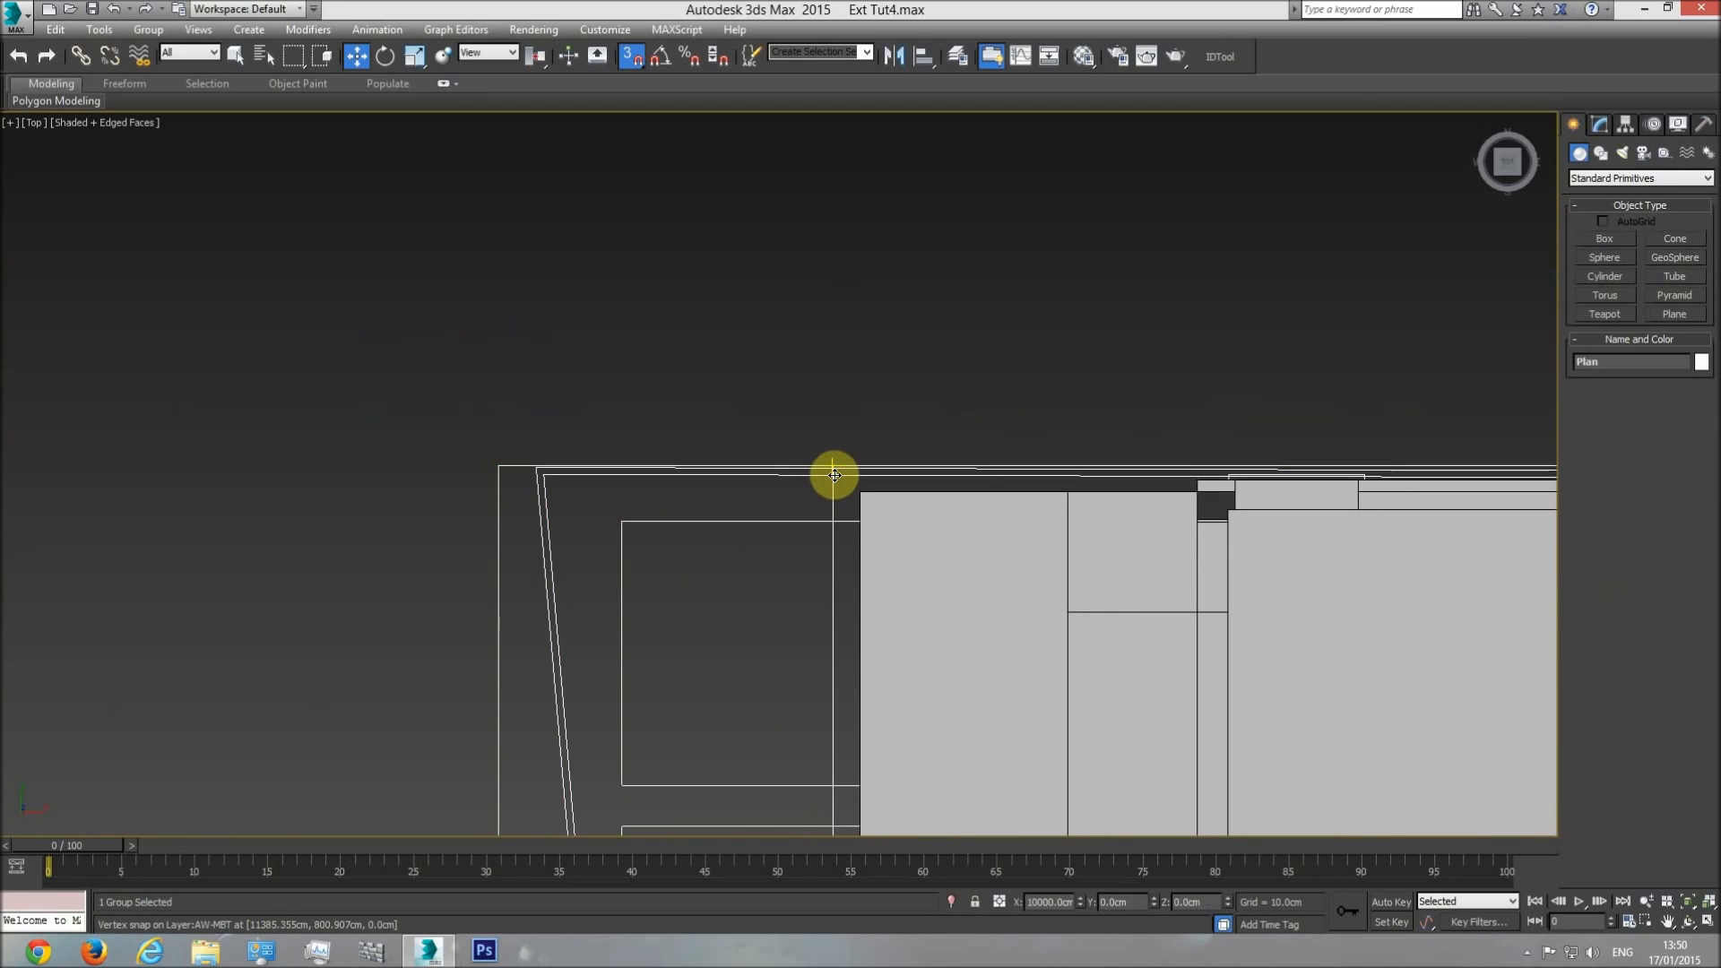
{"action": "right_click", "coordinate": [832, 472]}
{"action": "left_click", "coordinate": [901, 400]}
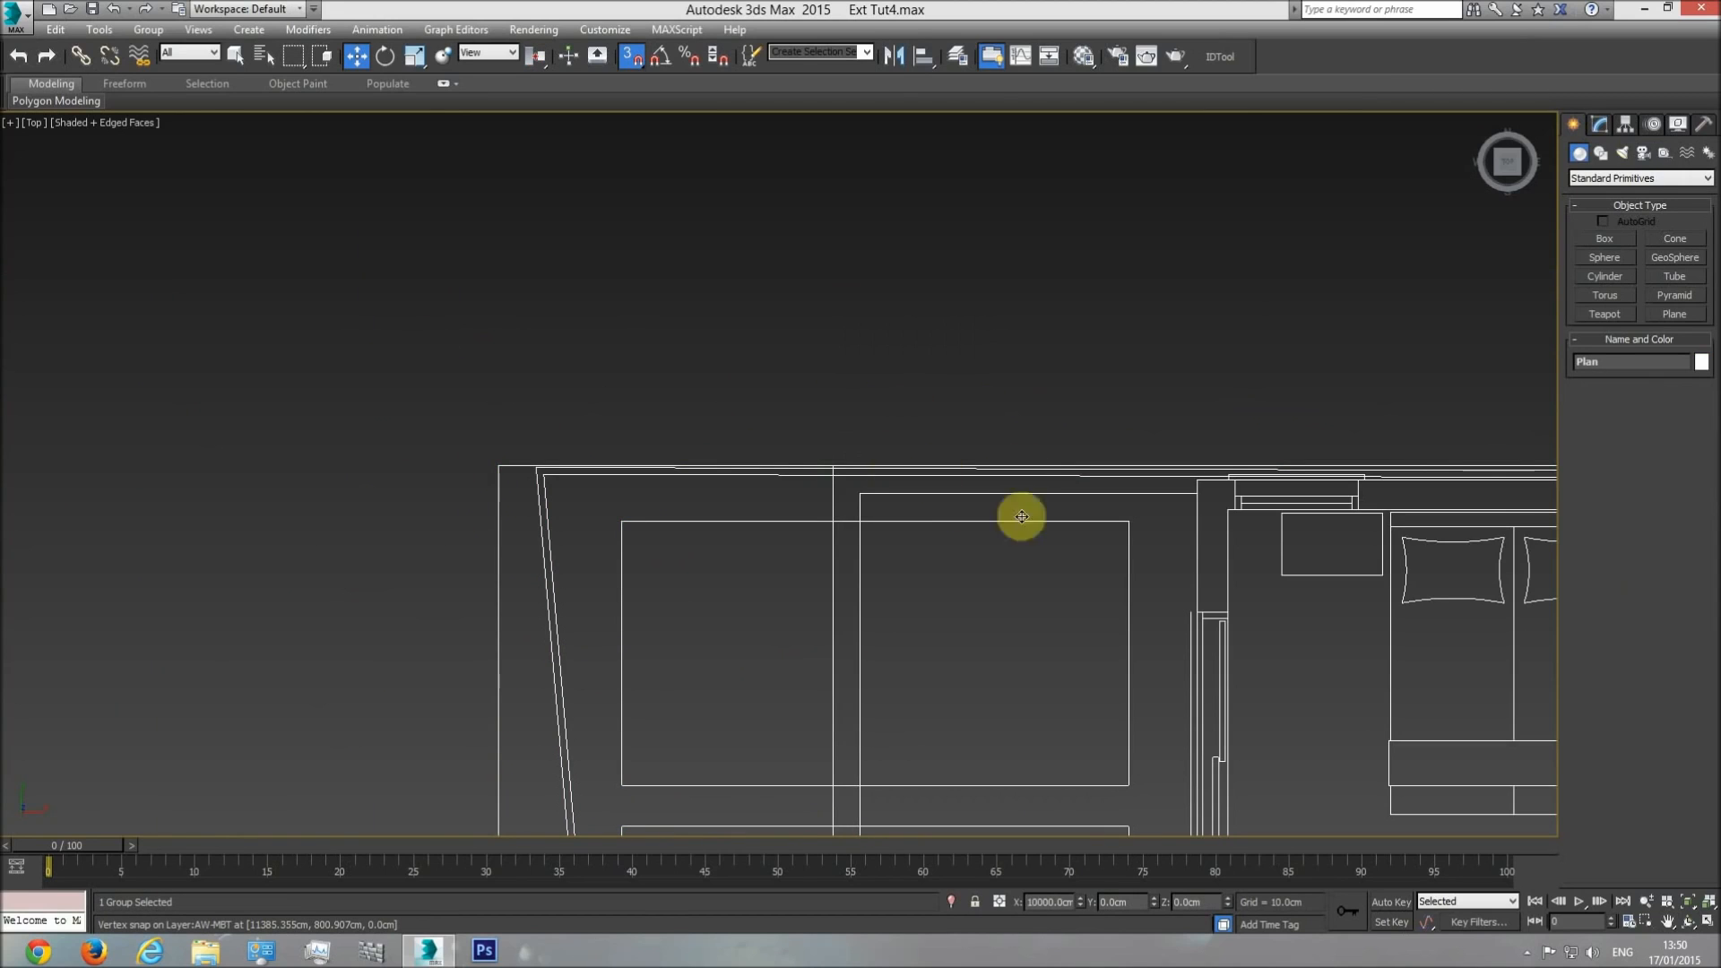
{"action": "left_click", "coordinate": [1031, 381]}
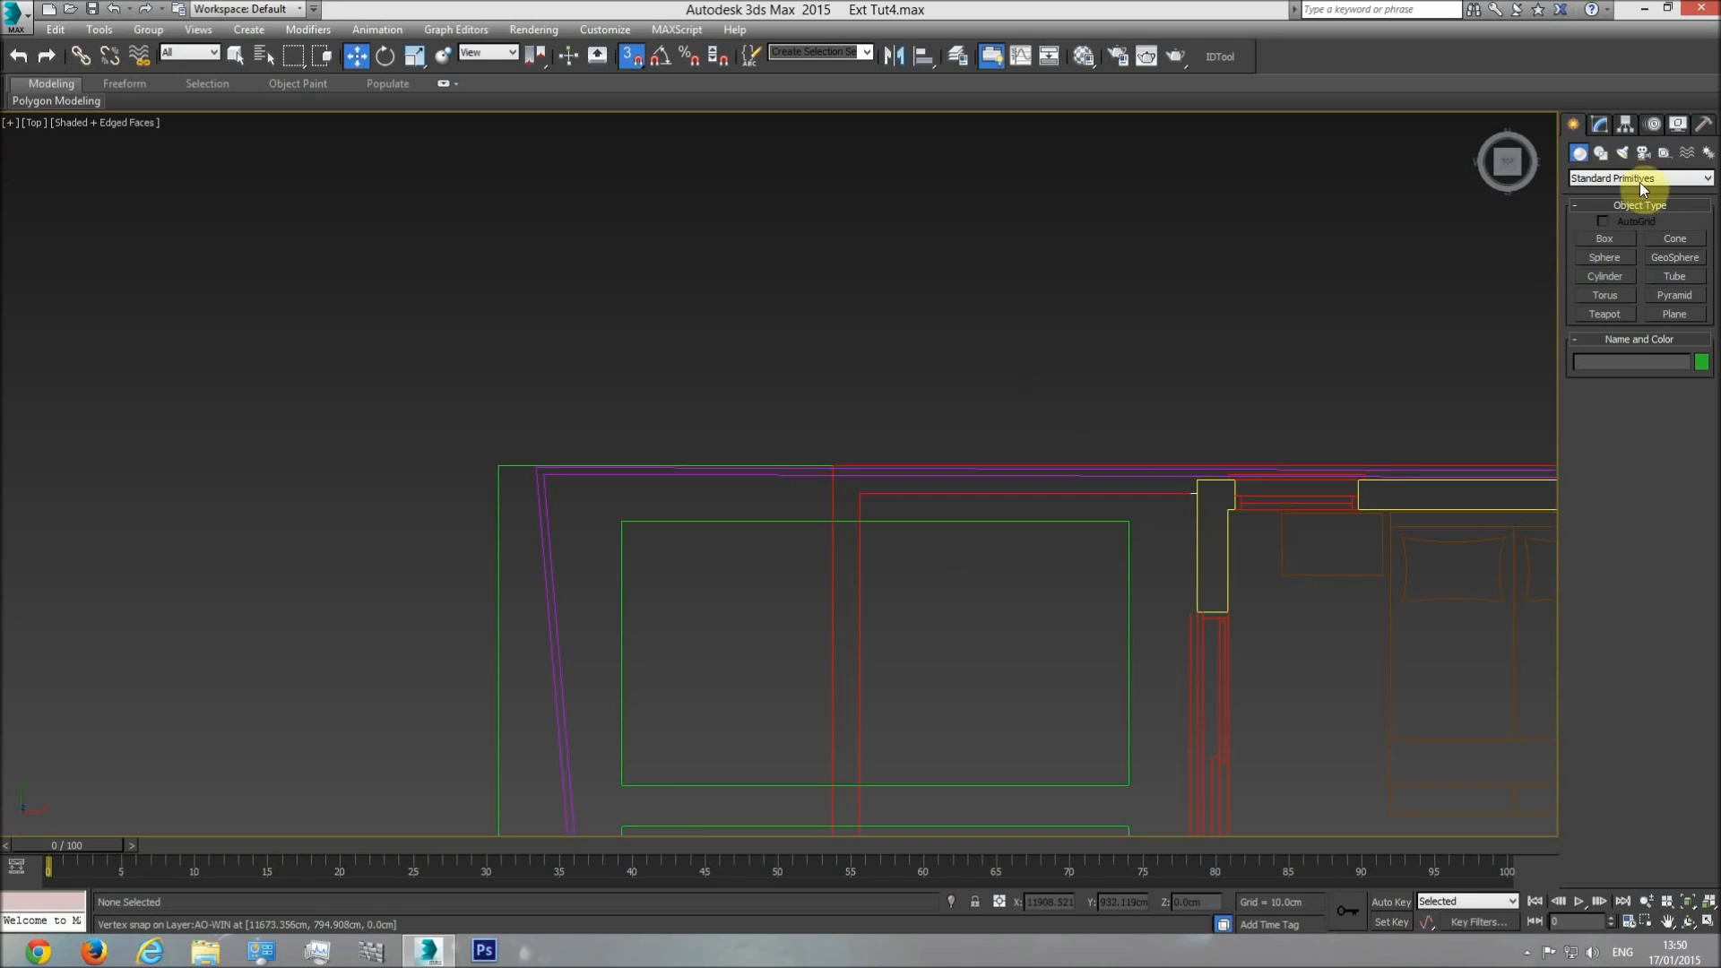
Activate the Line spline tool over the balcony area of the plan.
{"action": "left_click", "coordinate": [1602, 154]}
{"action": "left_click", "coordinate": [1605, 252]}
{"action": "mouse_move", "coordinate": [1287, 365]}
{"action": "middle_mouse_down"}
{"action": "mouse_move", "coordinate": [985, 390]}
{"action": "mouse_move", "coordinate": [1127, 330]}
{"action": "middle_mouse_up"}
Compare the balcony and pergola lines on the upper floor plan with the side elevations, section and roof plan.
{"action": "scroll", "coordinate": [1127, 329], "scroll_direction": "down", "scroll_amount": 2}
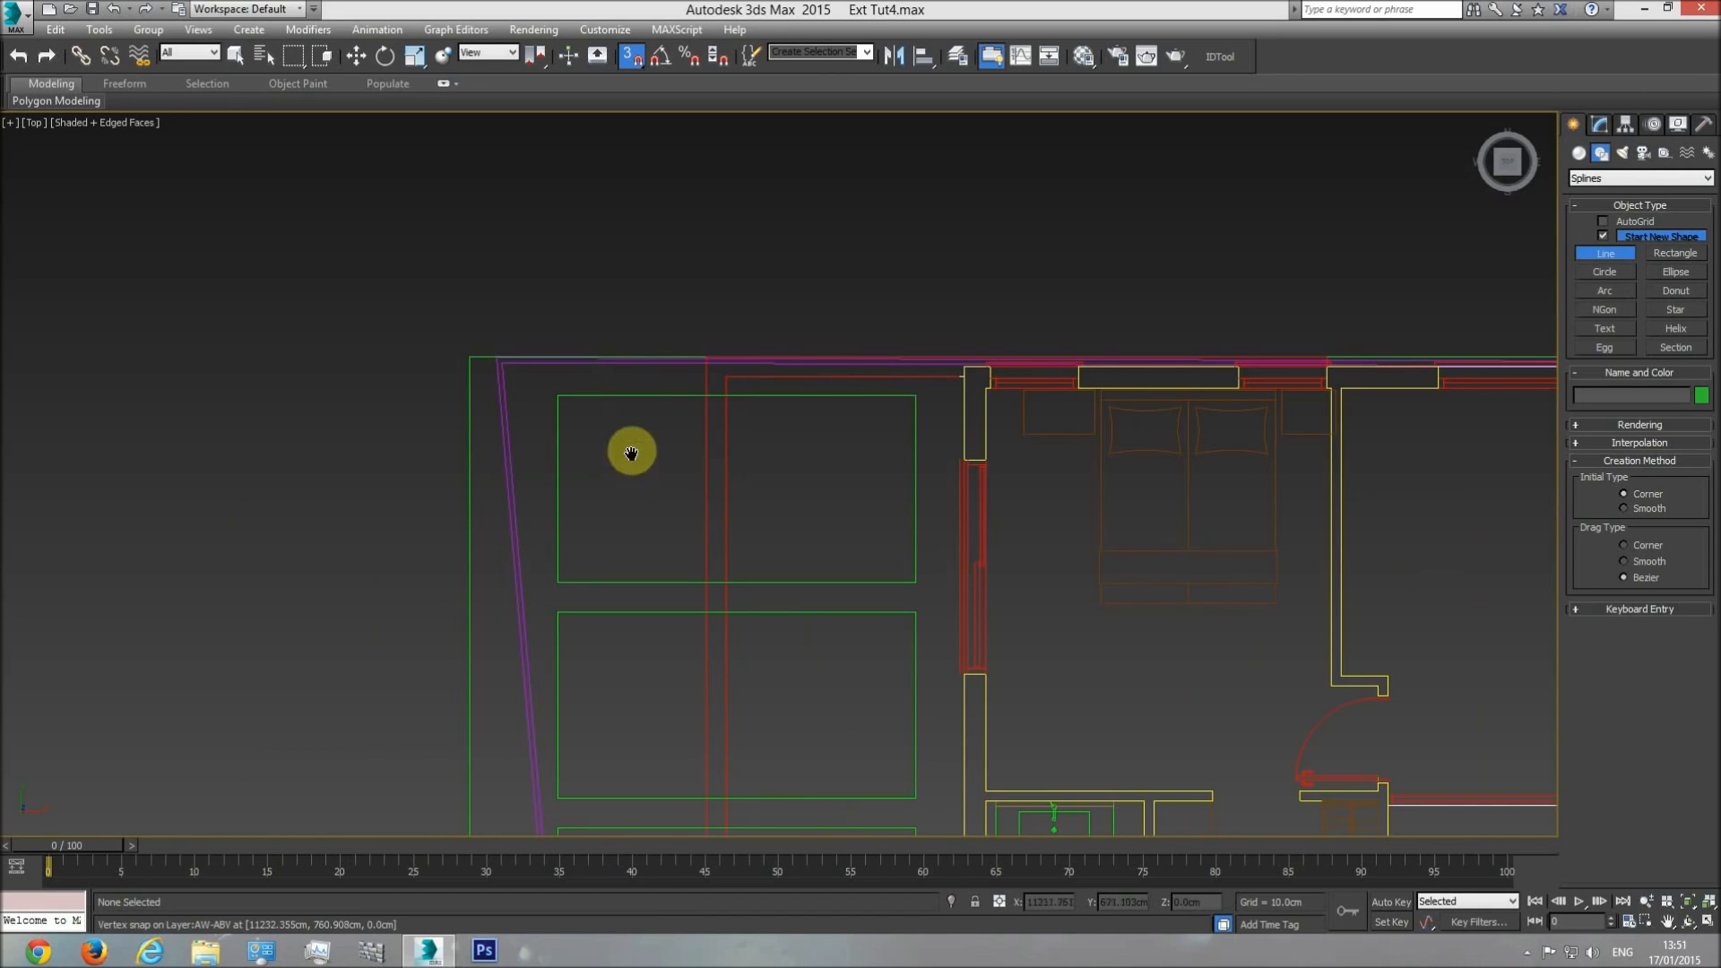
{"action": "scroll", "coordinate": [614, 394], "scroll_direction": "down", "scroll_amount": 5}
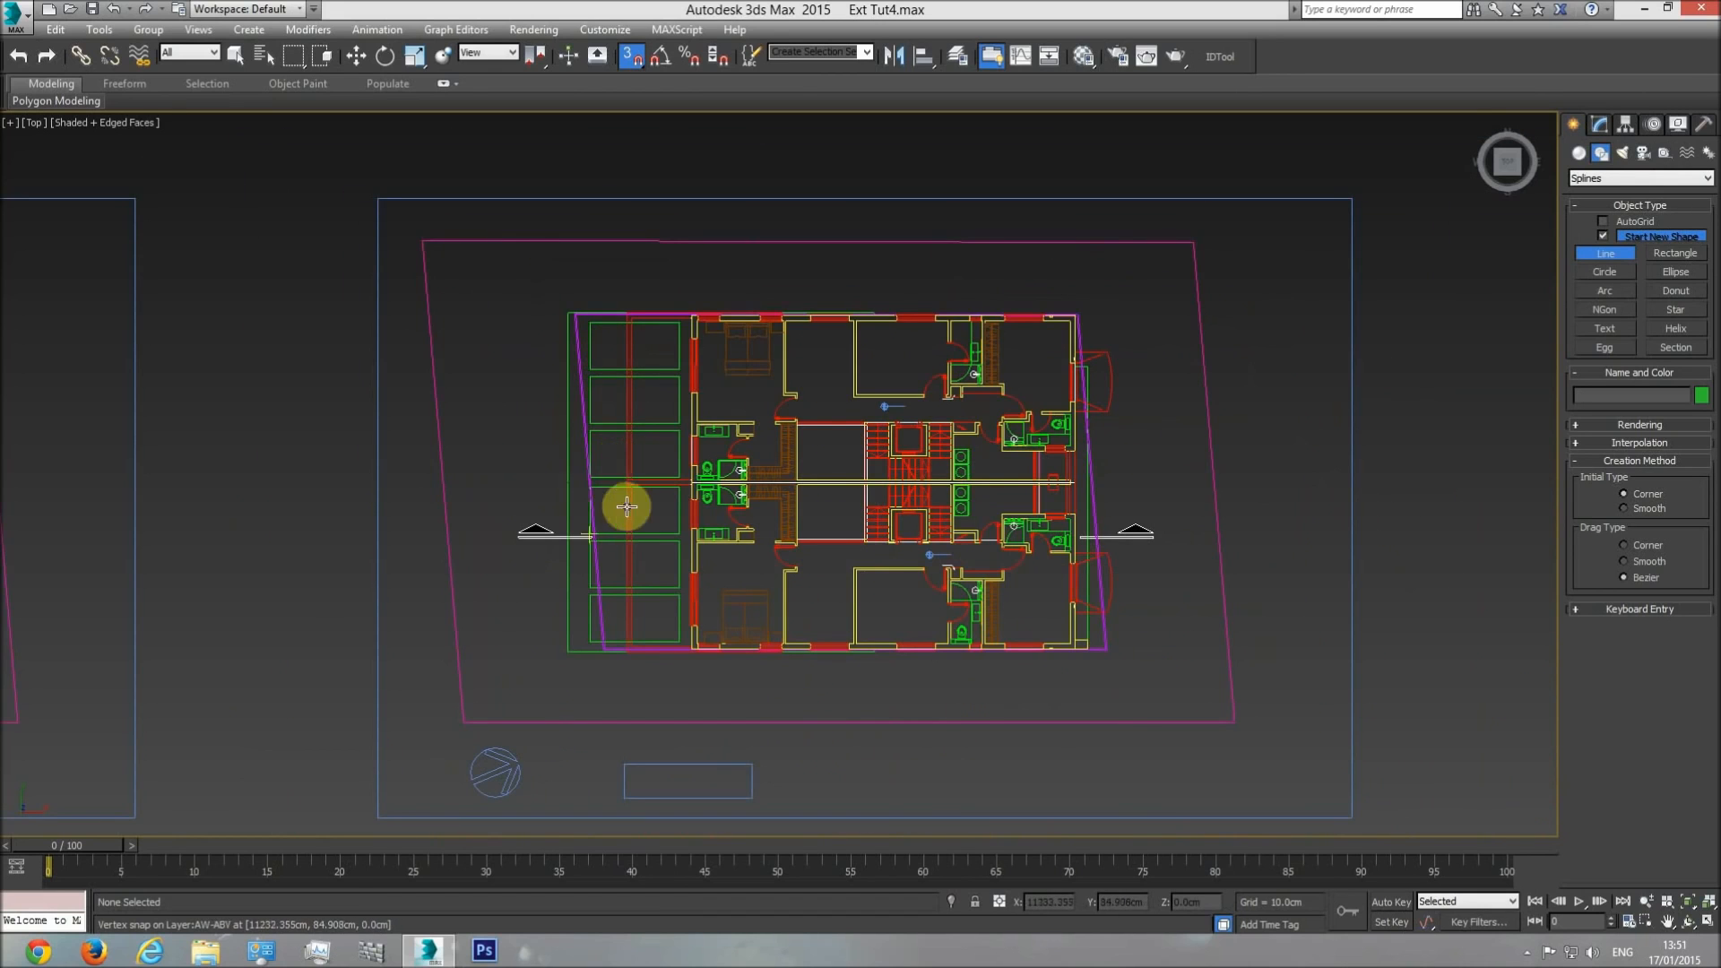
{"action": "scroll", "coordinate": [726, 452], "scroll_direction": "down", "scroll_amount": 3}
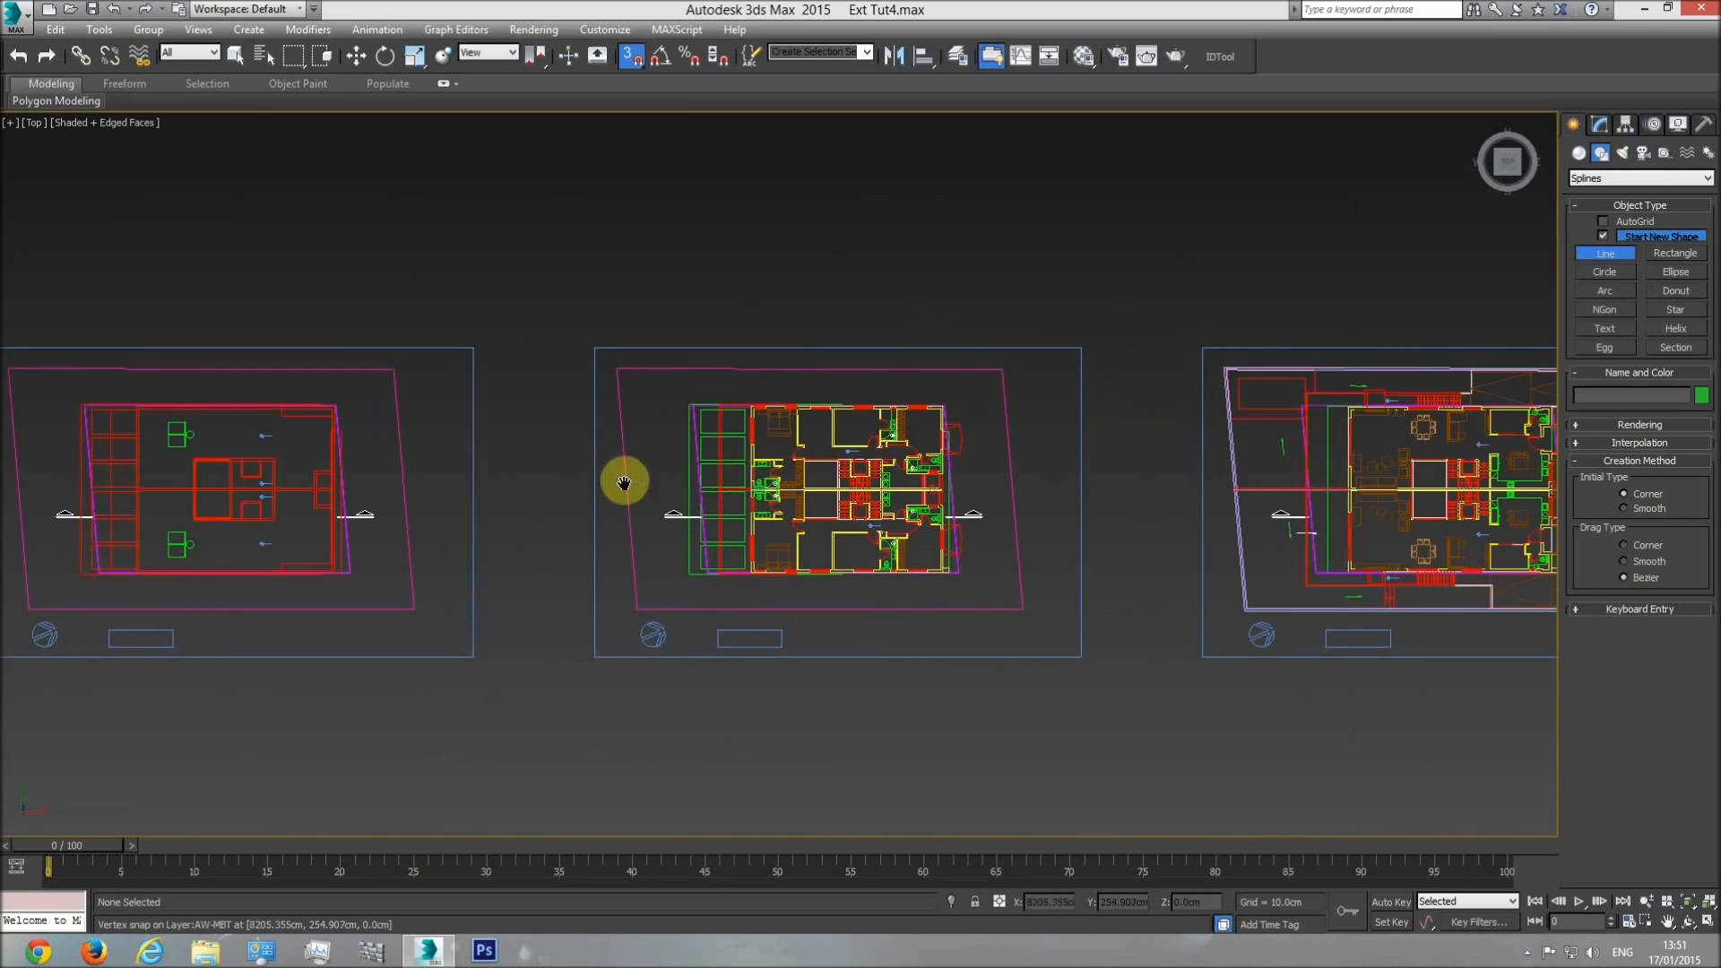
{"action": "scroll", "coordinate": [269, 493], "scroll_direction": "down", "scroll_amount": 3}
{"action": "scroll", "coordinate": [461, 454], "scroll_direction": "up", "scroll_amount": 5}
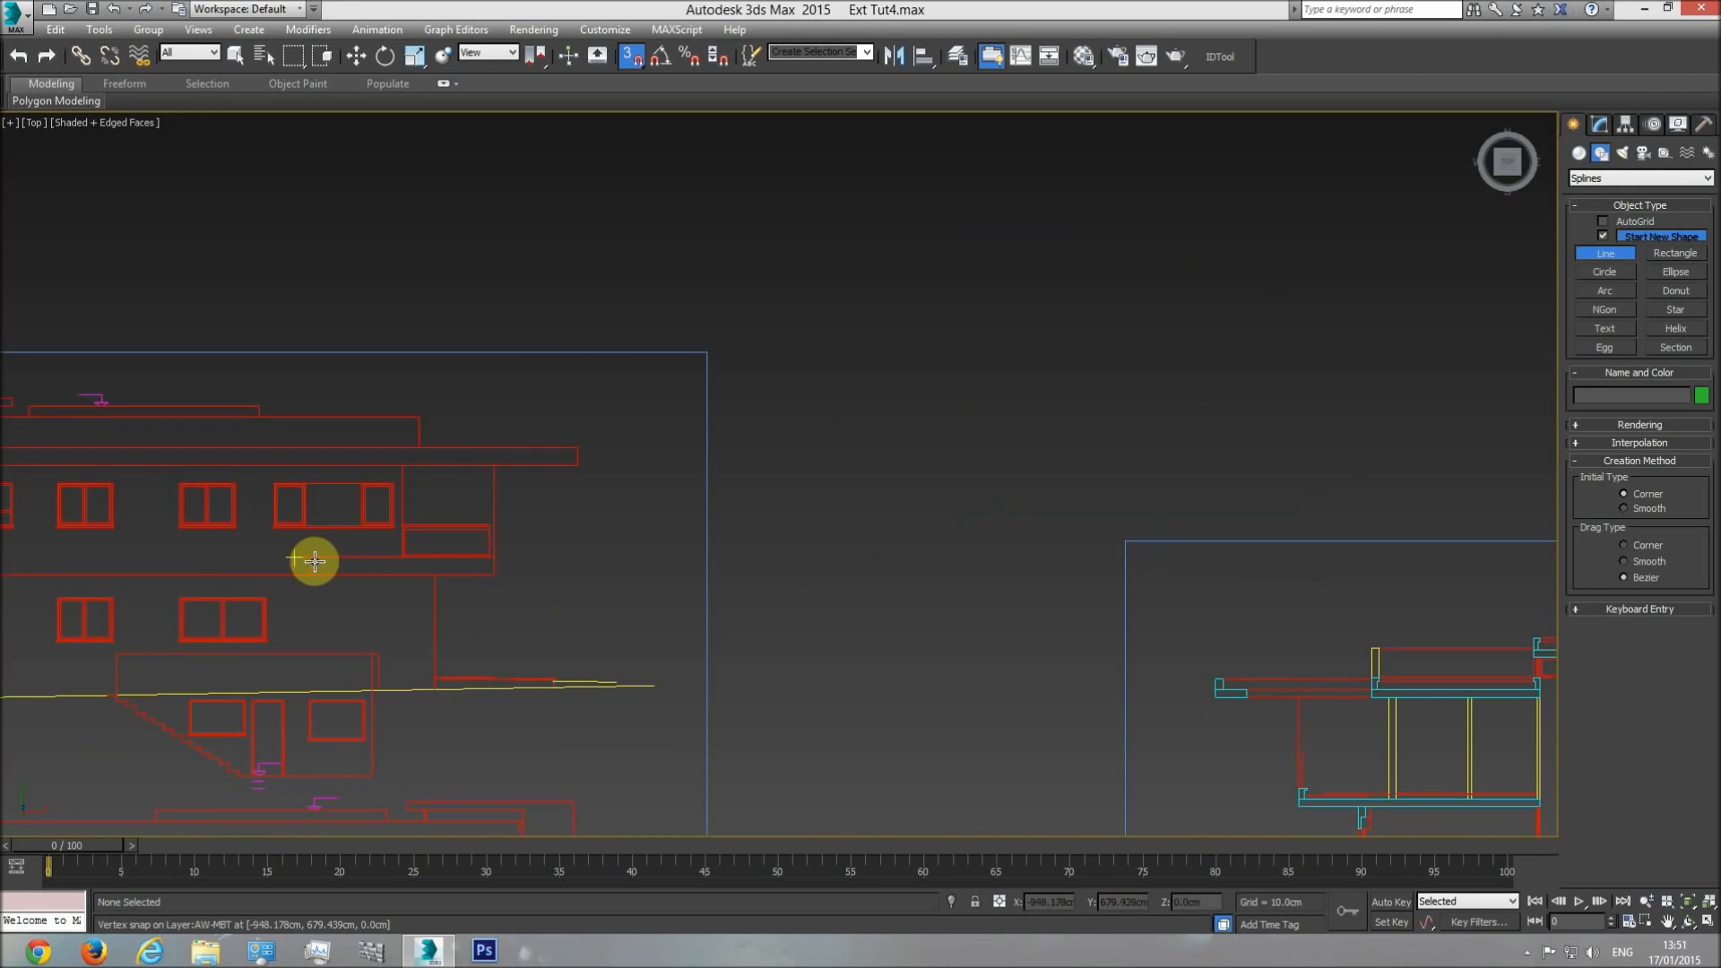
{"action": "scroll", "coordinate": [126, 509], "scroll_direction": "down", "scroll_amount": 4}
{"action": "middle_click_drag", "start_coordinate": [1063, 599], "coordinate": [4, 528]}
{"action": "middle_click_drag", "start_coordinate": [914, 519], "coordinate": [1568, 501]}
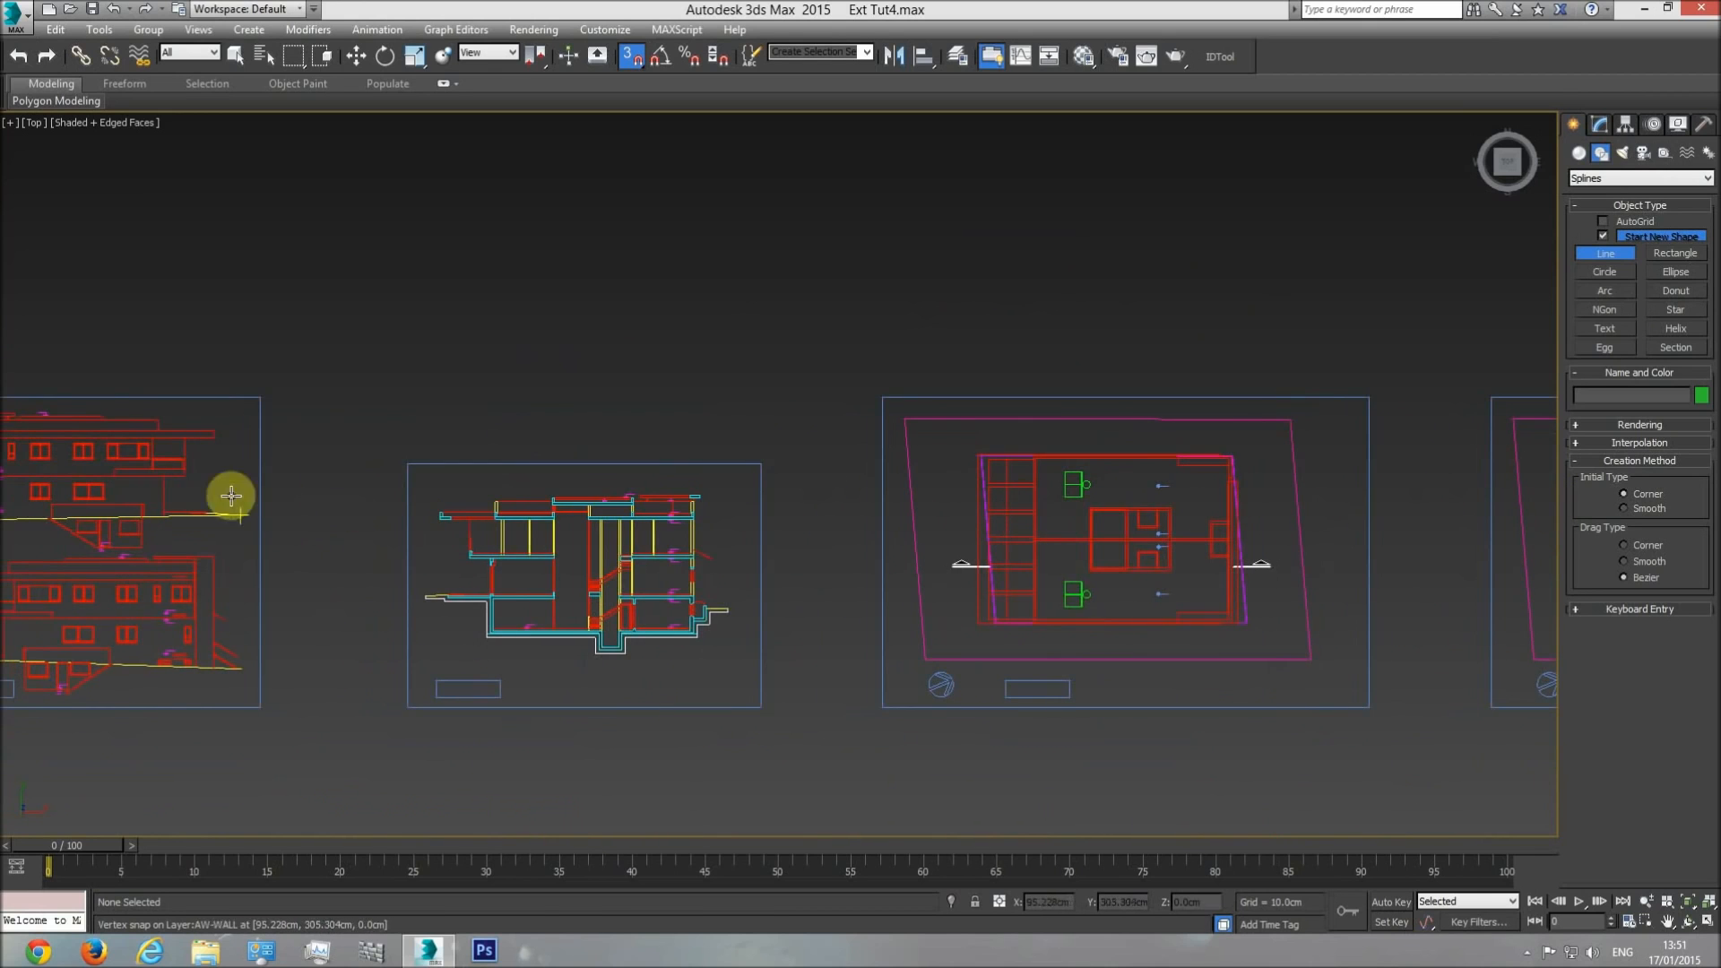
{"action": "middle_click_drag", "start_coordinate": [319, 472], "coordinate": [386, 514]}
{"action": "scroll", "coordinate": [744, 502], "scroll_direction": "up", "scroll_amount": 5}
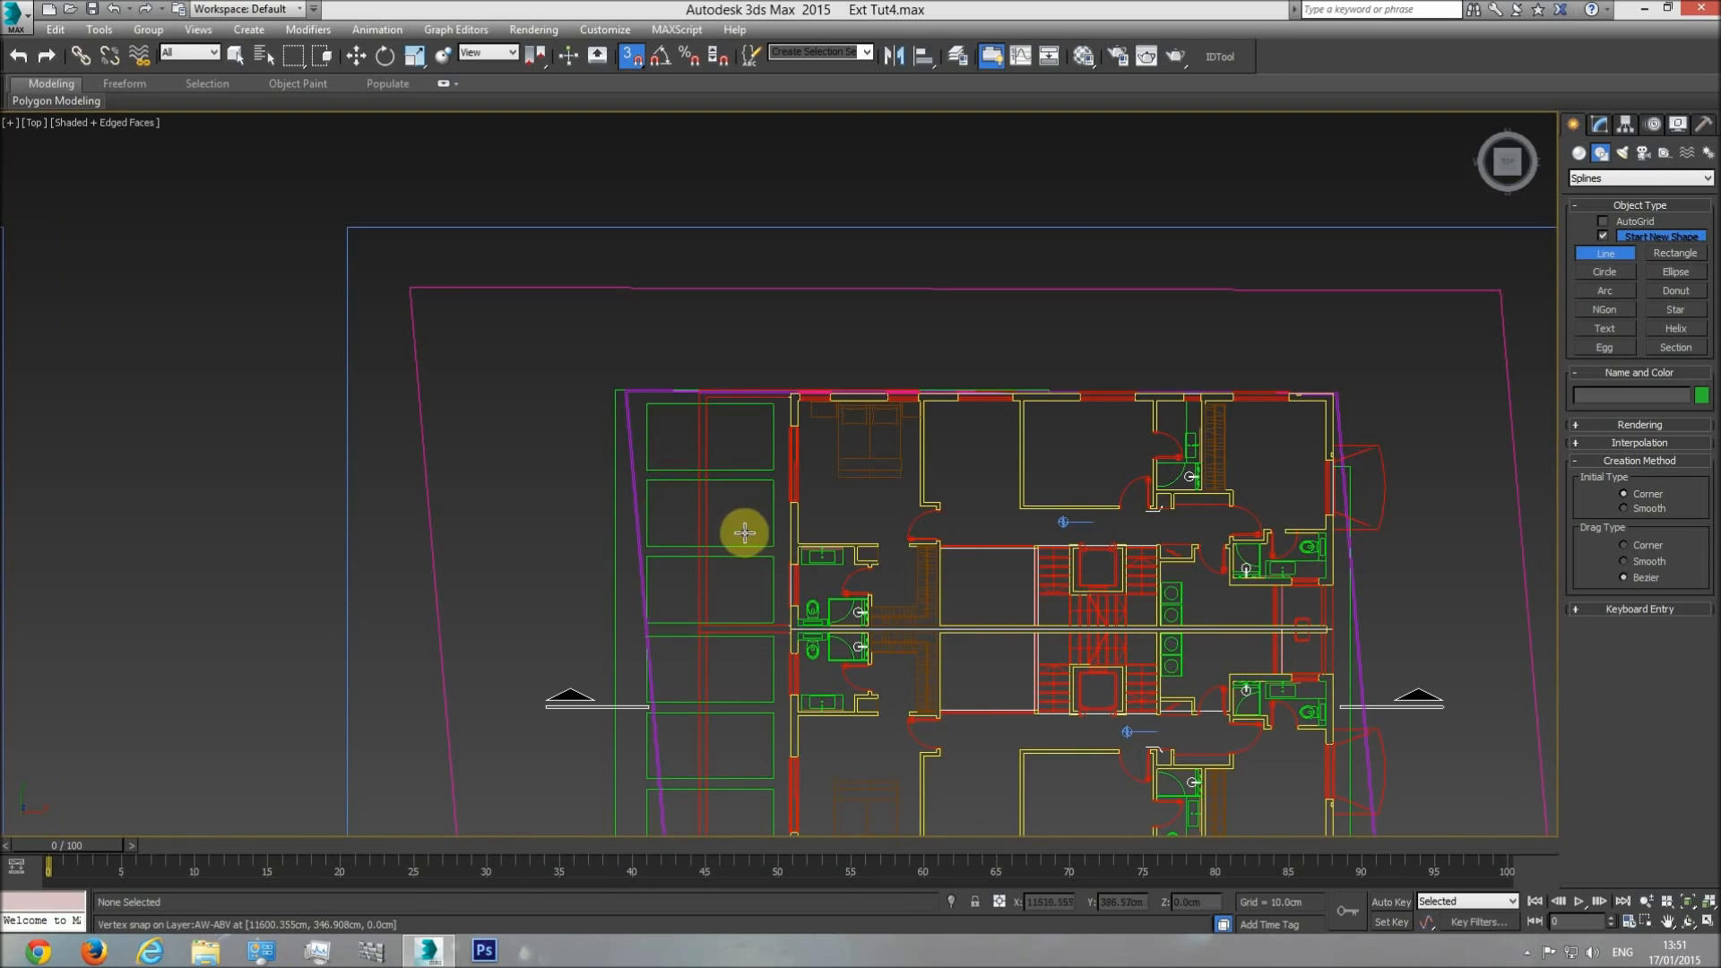
Trace the balcony border's inner line on the plan, from the upper wall junction around both inner corners to the lower wall corner.
{"action": "scroll", "coordinate": [780, 538], "scroll_direction": "up", "scroll_amount": 6}
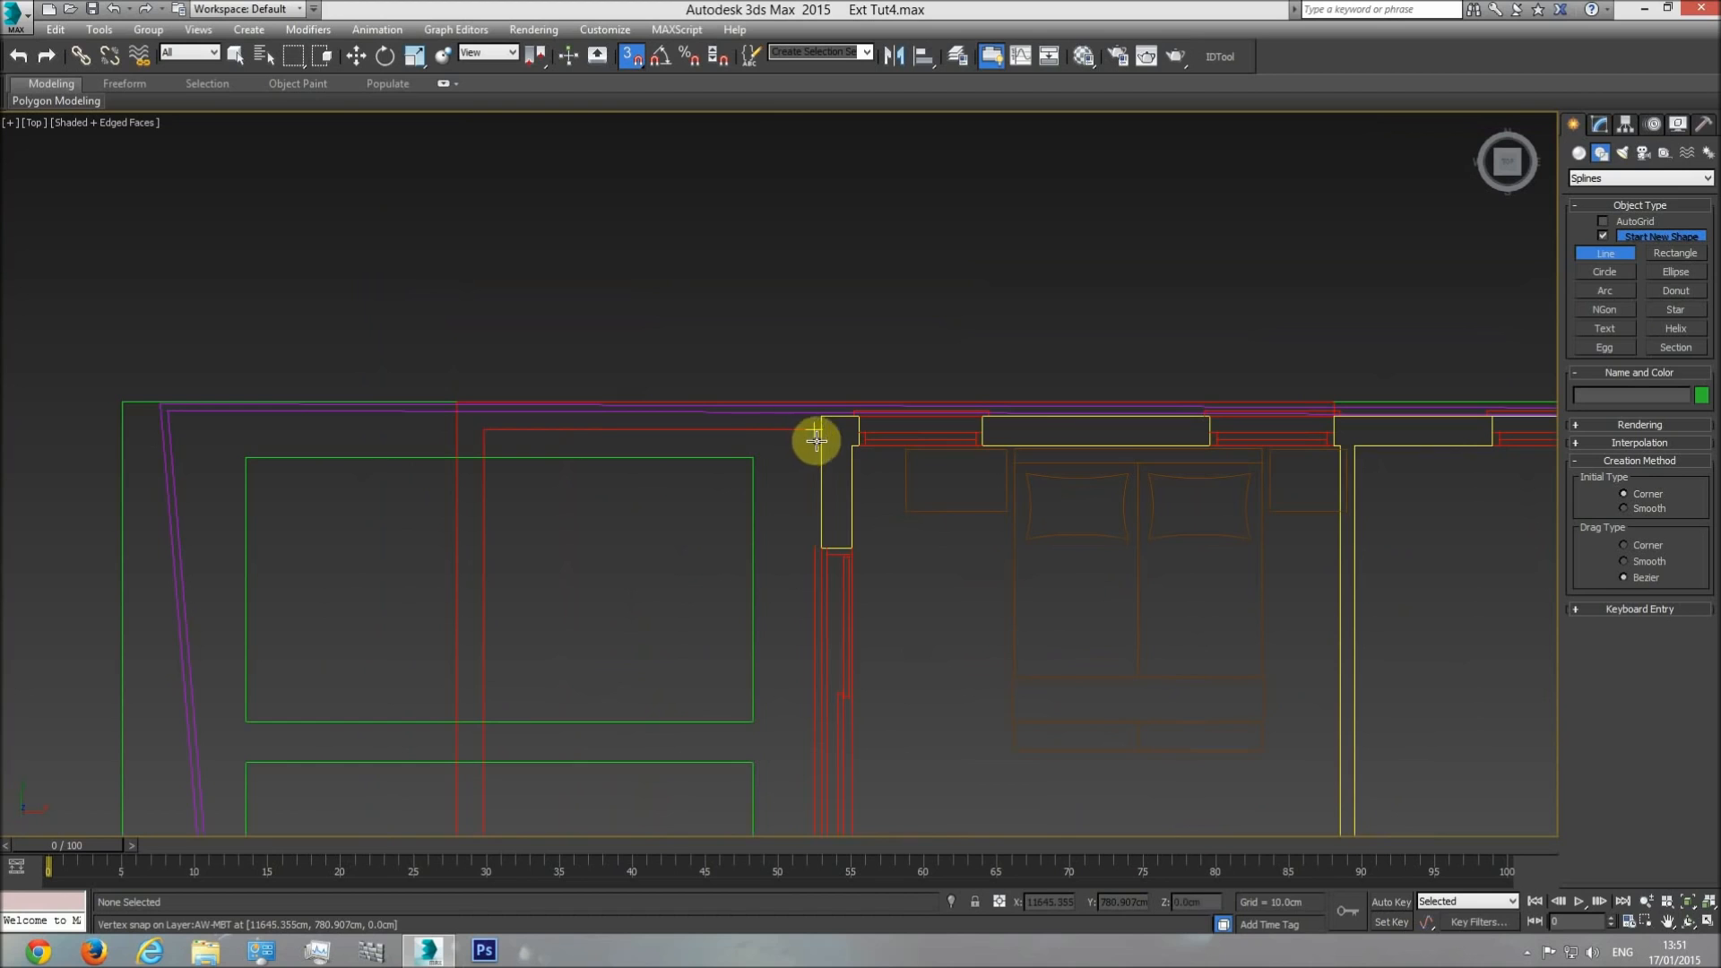
{"action": "left_click", "coordinate": [825, 435]}
{"action": "left_click", "coordinate": [483, 426]}
{"action": "scroll", "coordinate": [529, 592], "scroll_direction": "down", "scroll_amount": 3}
{"action": "middle_click_drag", "start_coordinate": [545, 648], "coordinate": [536, 236]}
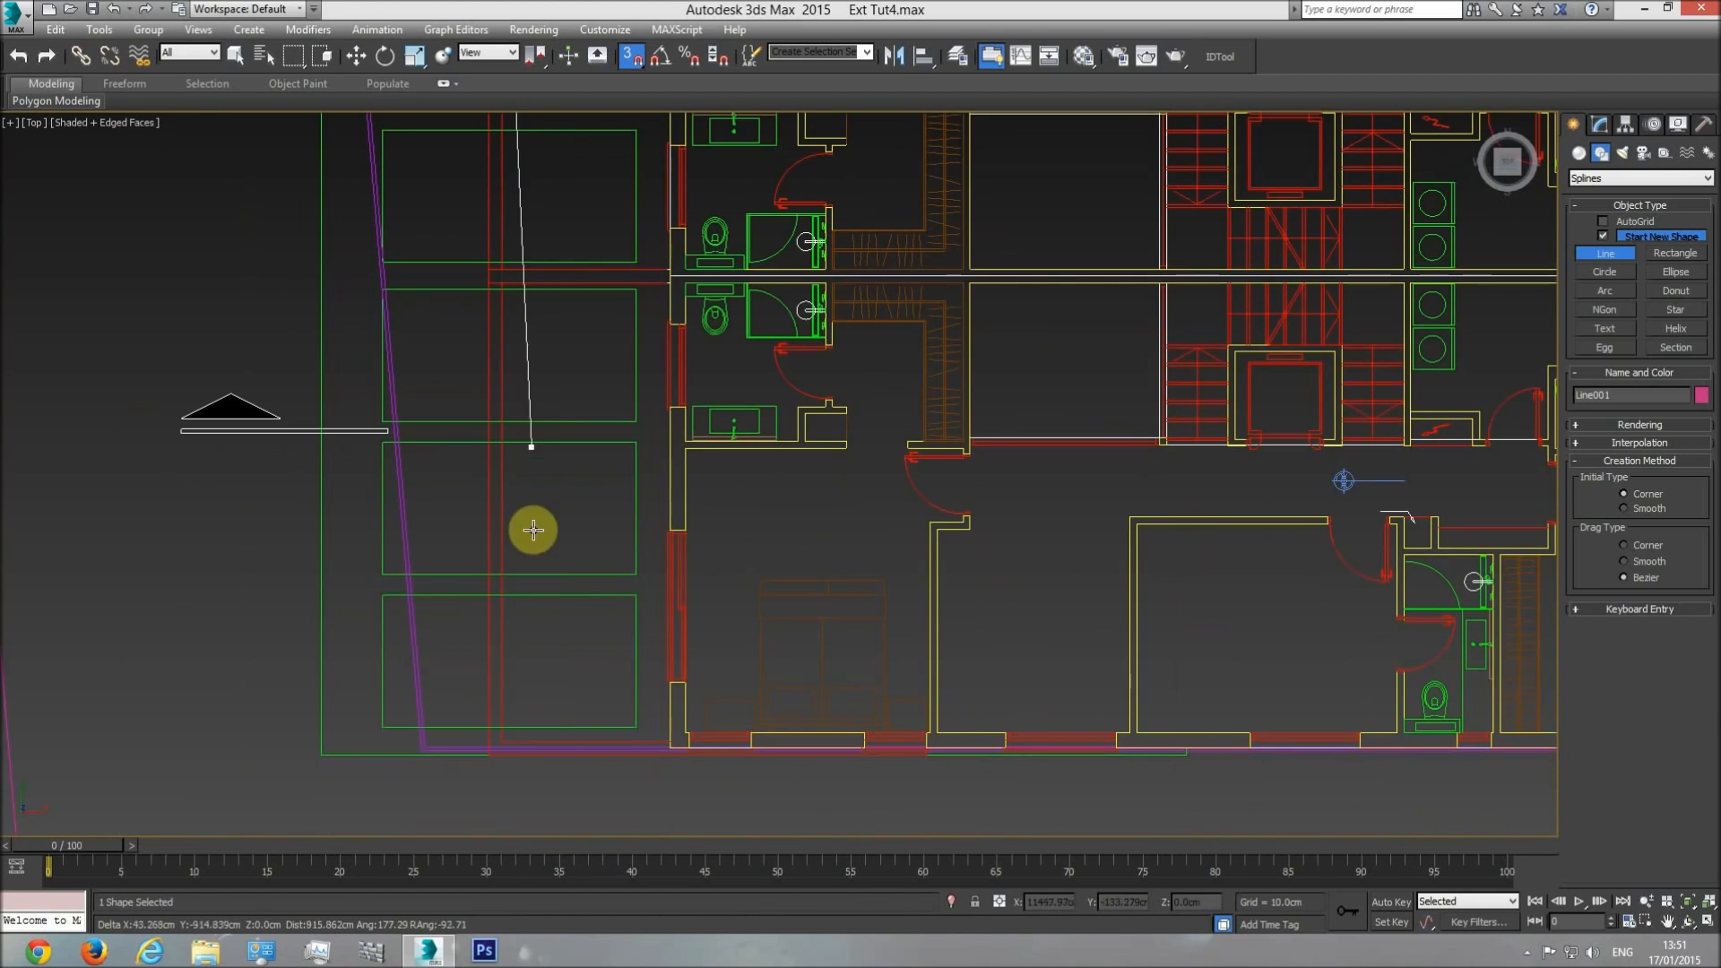
{"action": "left_click", "coordinate": [506, 737]}
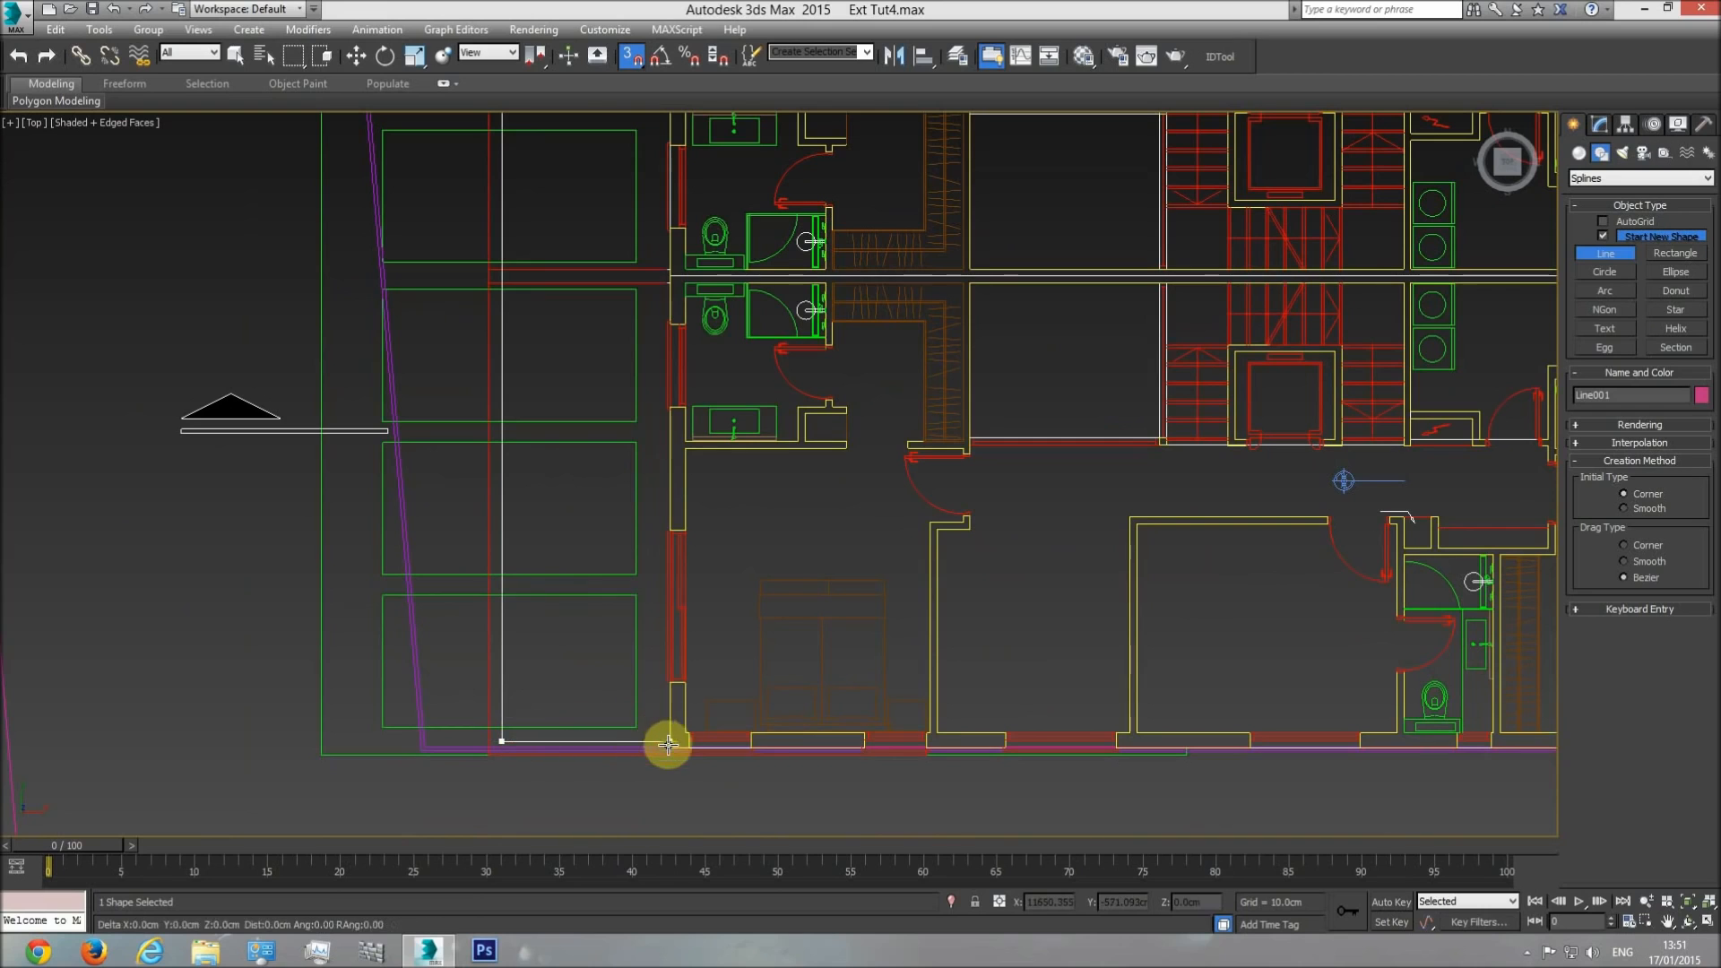
{"action": "scroll", "coordinate": [664, 741], "scroll_direction": "up", "scroll_amount": 4}
{"action": "left_click", "coordinate": [641, 603]}
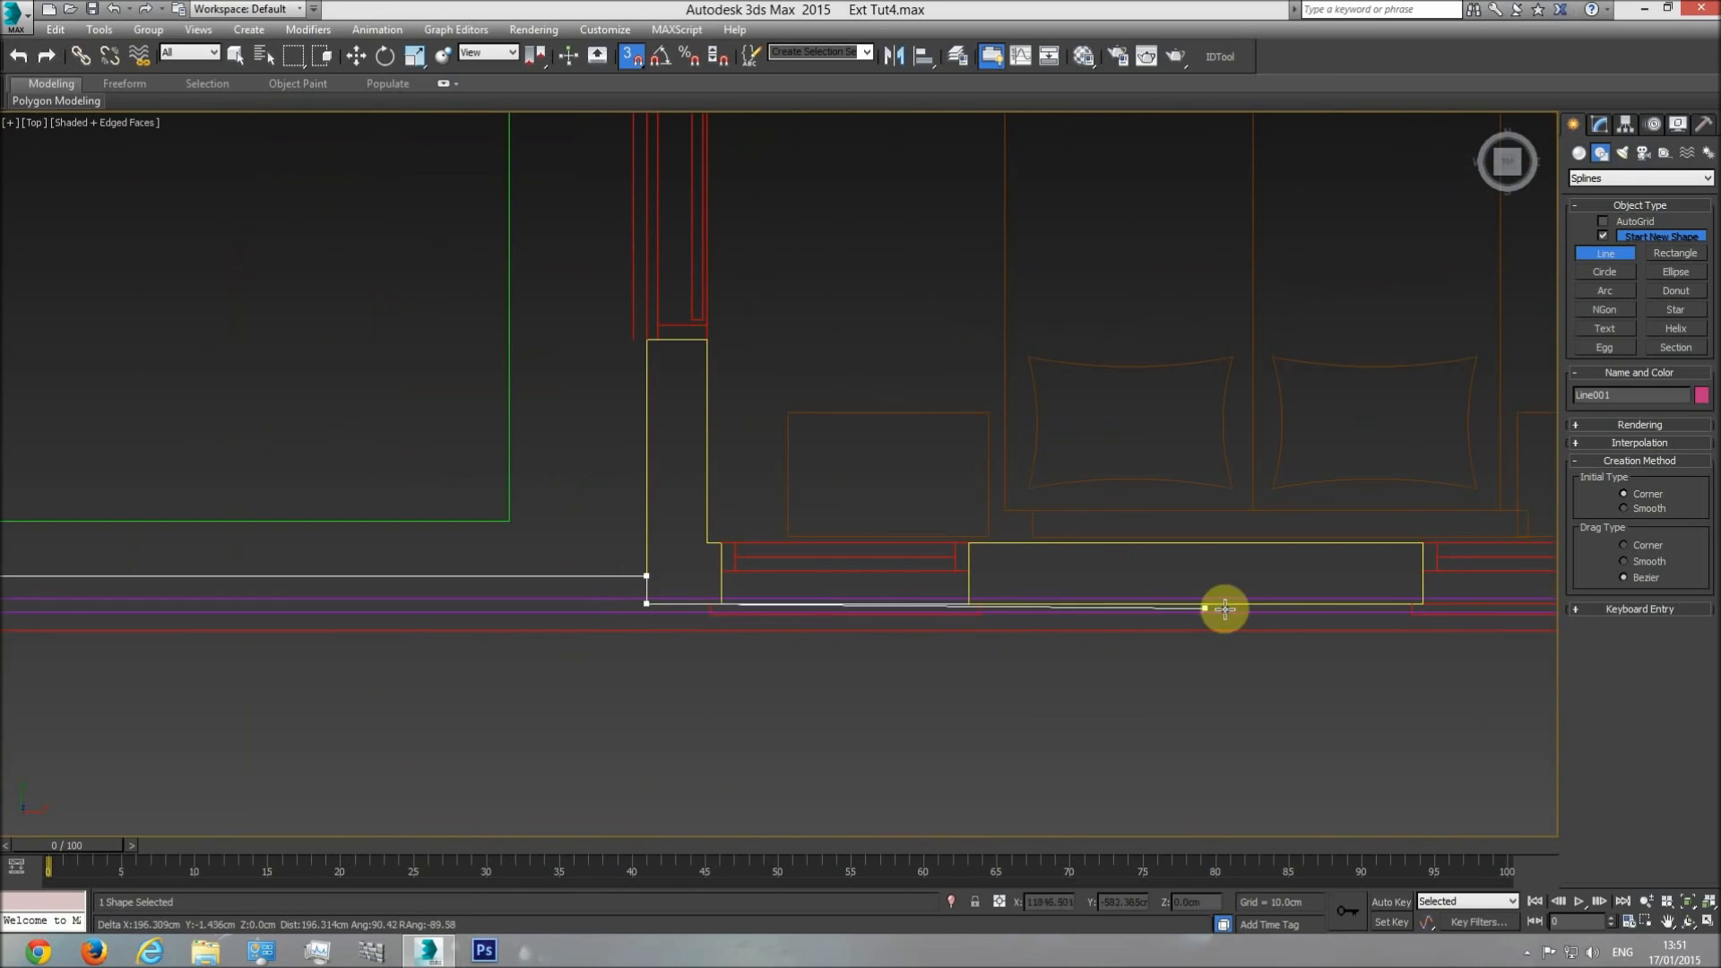
Continue the spline along the lower wall face to the border's end and back along the outer line to the balcony's lower outer corner.
{"action": "left_click", "coordinate": [1407, 605]}
{"action": "middle_click_drag", "start_coordinate": [1356, 607], "coordinate": [714, 603]}
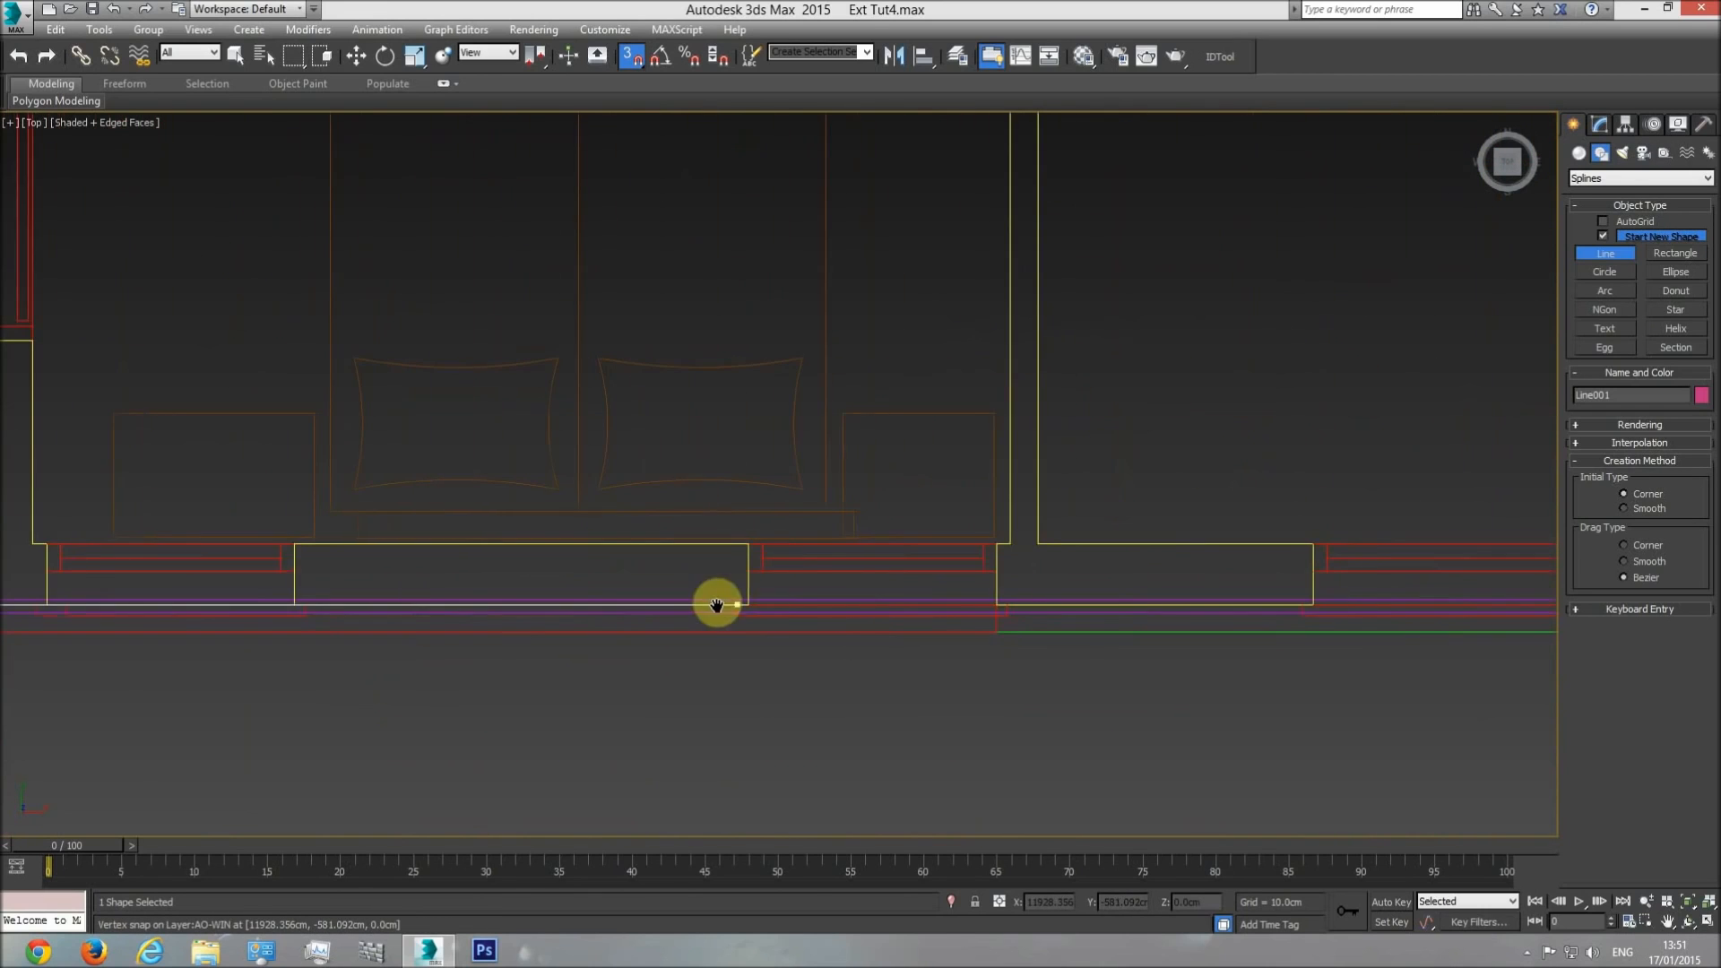
{"action": "left_click", "coordinate": [988, 602]}
{"action": "left_click", "coordinate": [986, 633]}
{"action": "middle_click_drag", "start_coordinate": [513, 653], "coordinate": [1223, 656]}
{"action": "scroll", "coordinate": [1223, 656], "scroll_direction": "down", "scroll_amount": 2}
{"action": "left_click", "coordinate": [329, 644]}
Trace the outer line through the balcony's upper outer corner to its end above the bedroom, and close the spline at its start point.
{"action": "middle_click_drag", "start_coordinate": [328, 459], "coordinate": [362, 703]}
{"action": "scroll", "coordinate": [362, 703], "scroll_direction": "down", "scroll_amount": 3}
{"action": "middle_click_drag", "start_coordinate": [345, 295], "coordinate": [353, 719]}
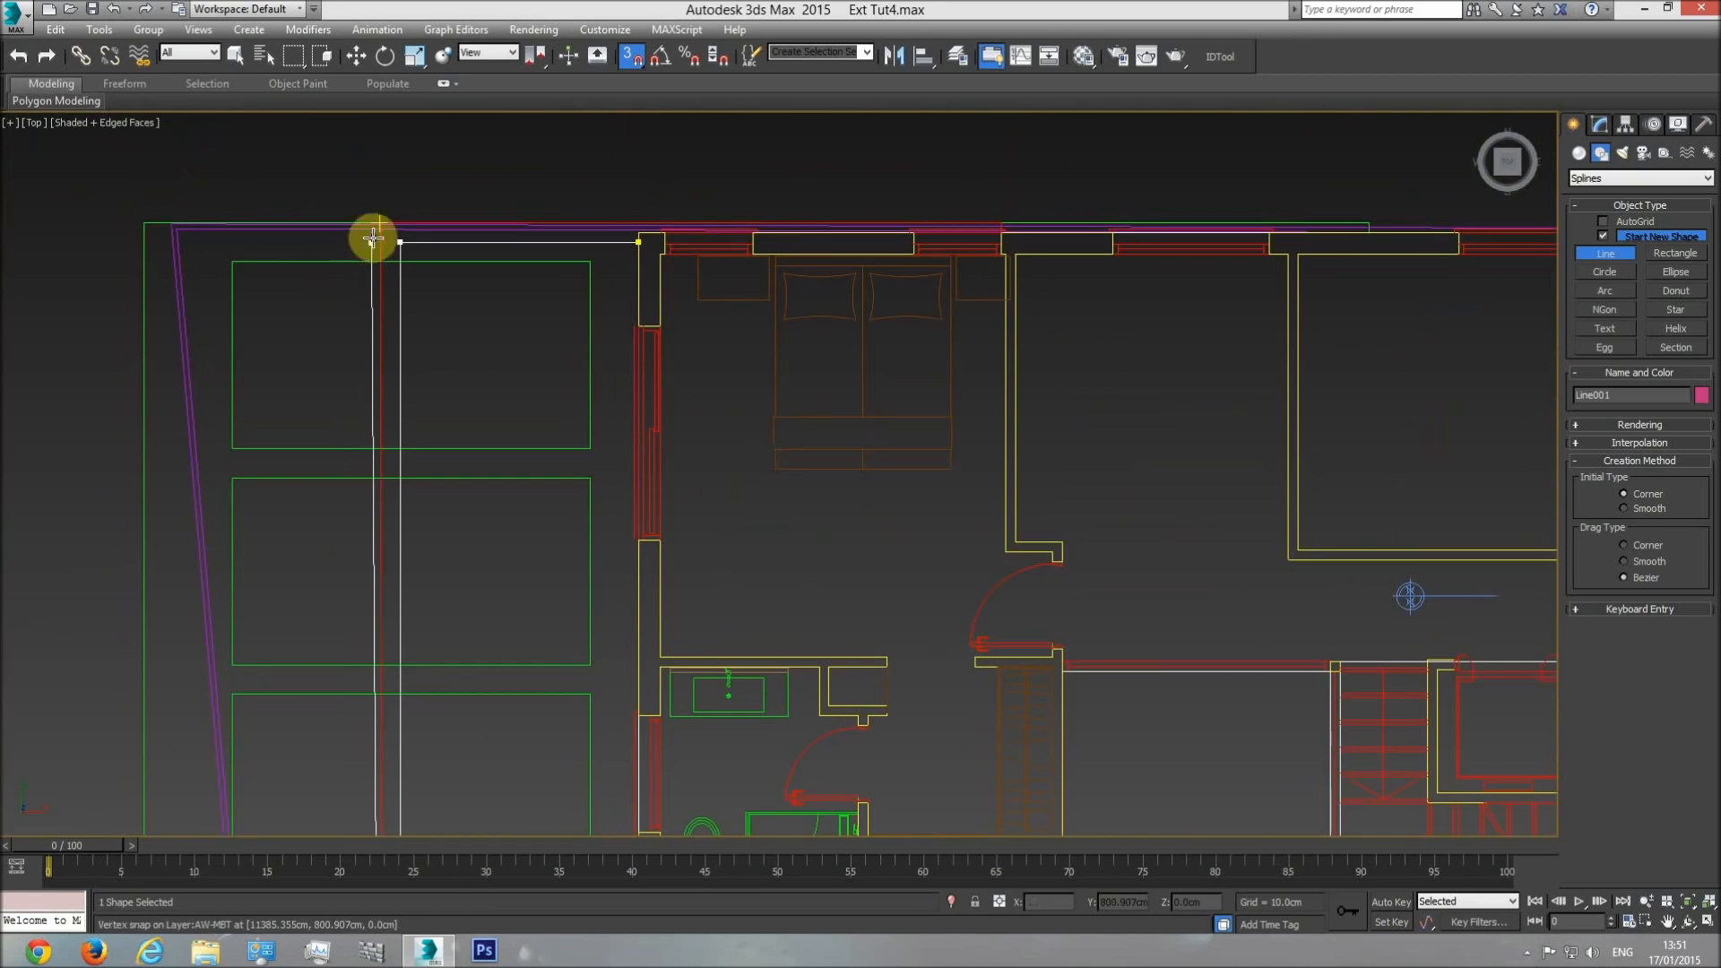
{"action": "left_click", "coordinate": [377, 216]}
{"action": "middle_click_drag", "start_coordinate": [894, 188], "coordinate": [895, 234]}
{"action": "scroll", "coordinate": [895, 234], "scroll_direction": "up", "scroll_amount": 5}
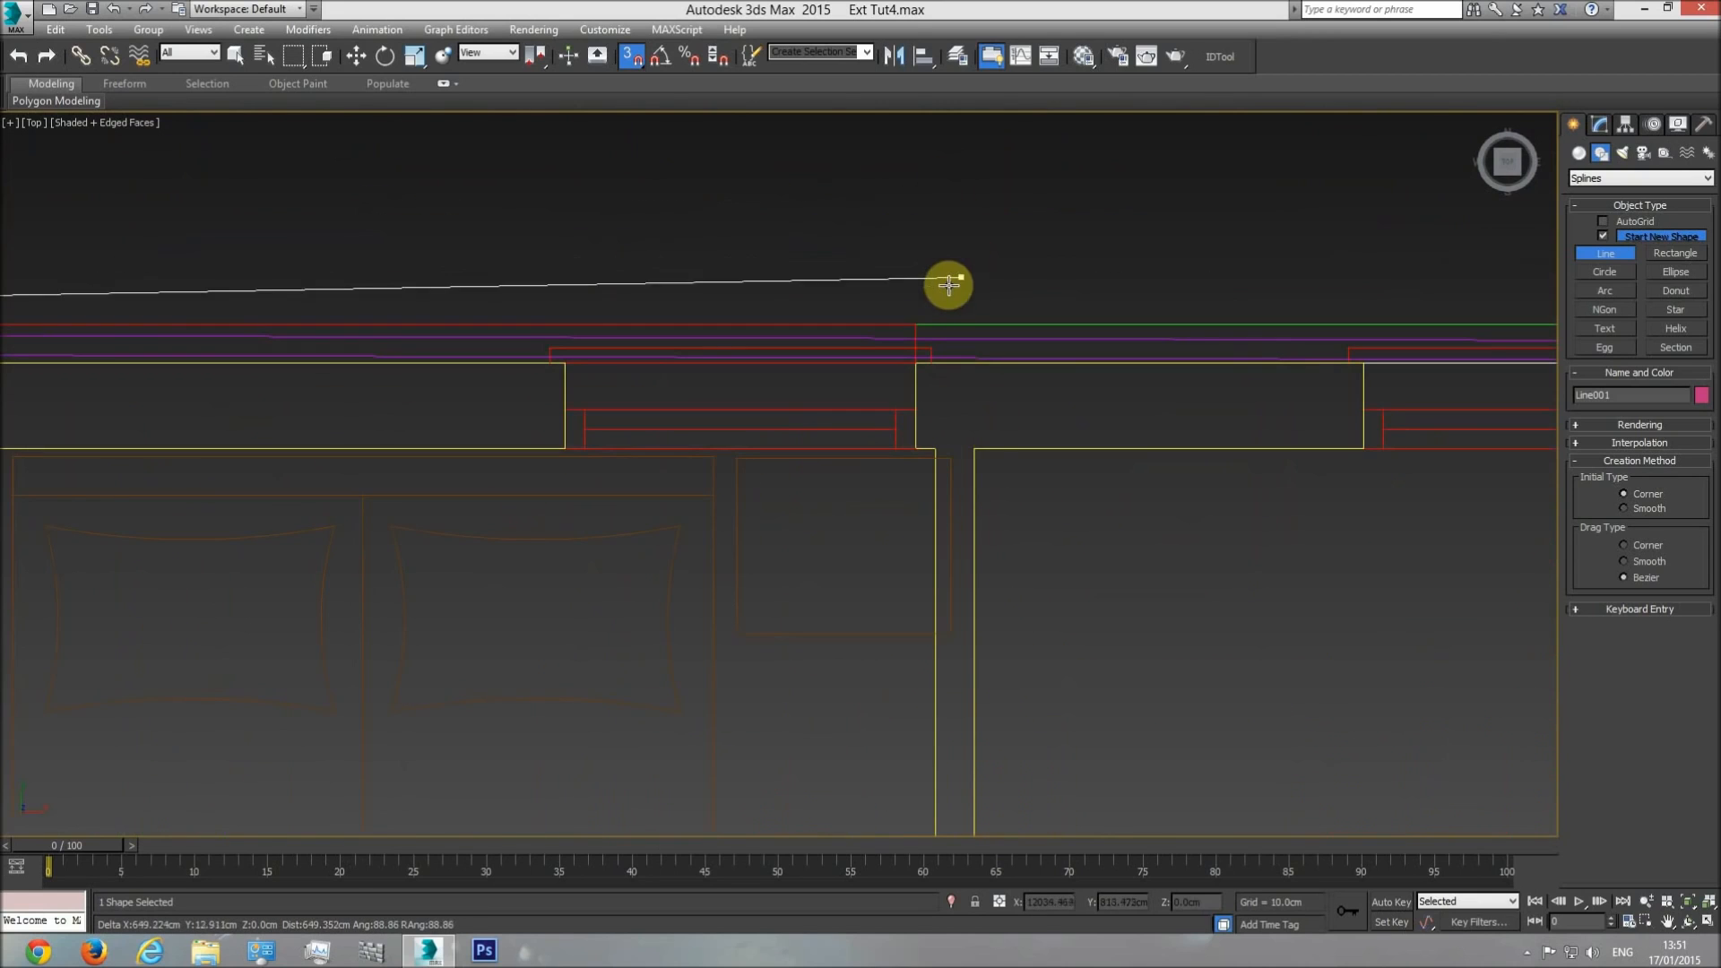
{"action": "left_click", "coordinate": [917, 326]}
{"action": "middle_click_drag", "start_coordinate": [373, 346], "coordinate": [1195, 376]}
{"action": "left_click", "coordinate": [280, 409]}
{"action": "left_click", "coordinate": [310, 437]}
{"action": "left_click", "coordinate": [853, 540]}
Show the traced outline in a shaded perspective view and unhide all objects.
{"action": "key", "text": "w"}
{"action": "middle_click_drag", "start_coordinate": [538, 495], "coordinate": [792, 448]}
{"action": "scroll", "coordinate": [793, 448], "scroll_direction": "down", "scroll_amount": 9}
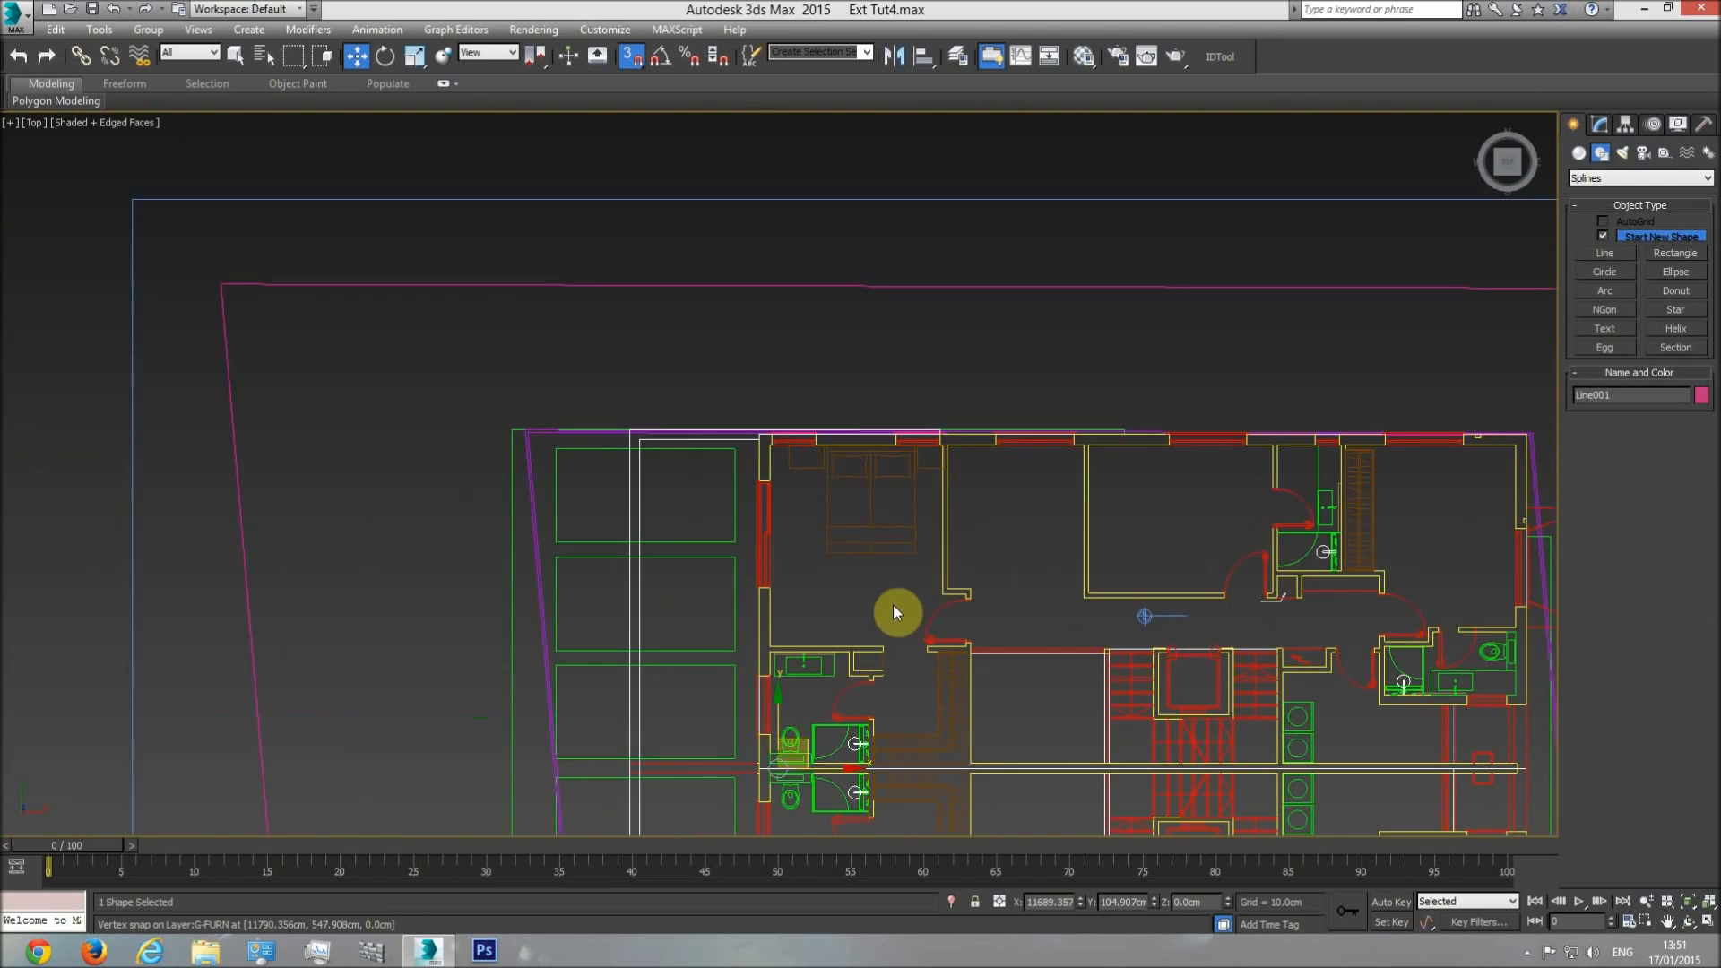
{"action": "key", "text": "p"}
{"action": "left_click", "coordinate": [1687, 922]}
{"action": "mouse_move", "coordinate": [751, 558]}
{"action": "left_mouse_down"}
{"action": "mouse_move", "coordinate": [776, 514]}
{"action": "mouse_move", "coordinate": [795, 550]}
{"action": "mouse_move", "coordinate": [787, 449]}
{"action": "mouse_move", "coordinate": [784, 543]}
{"action": "left_mouse_up"}
{"action": "key", "text": "F3"}
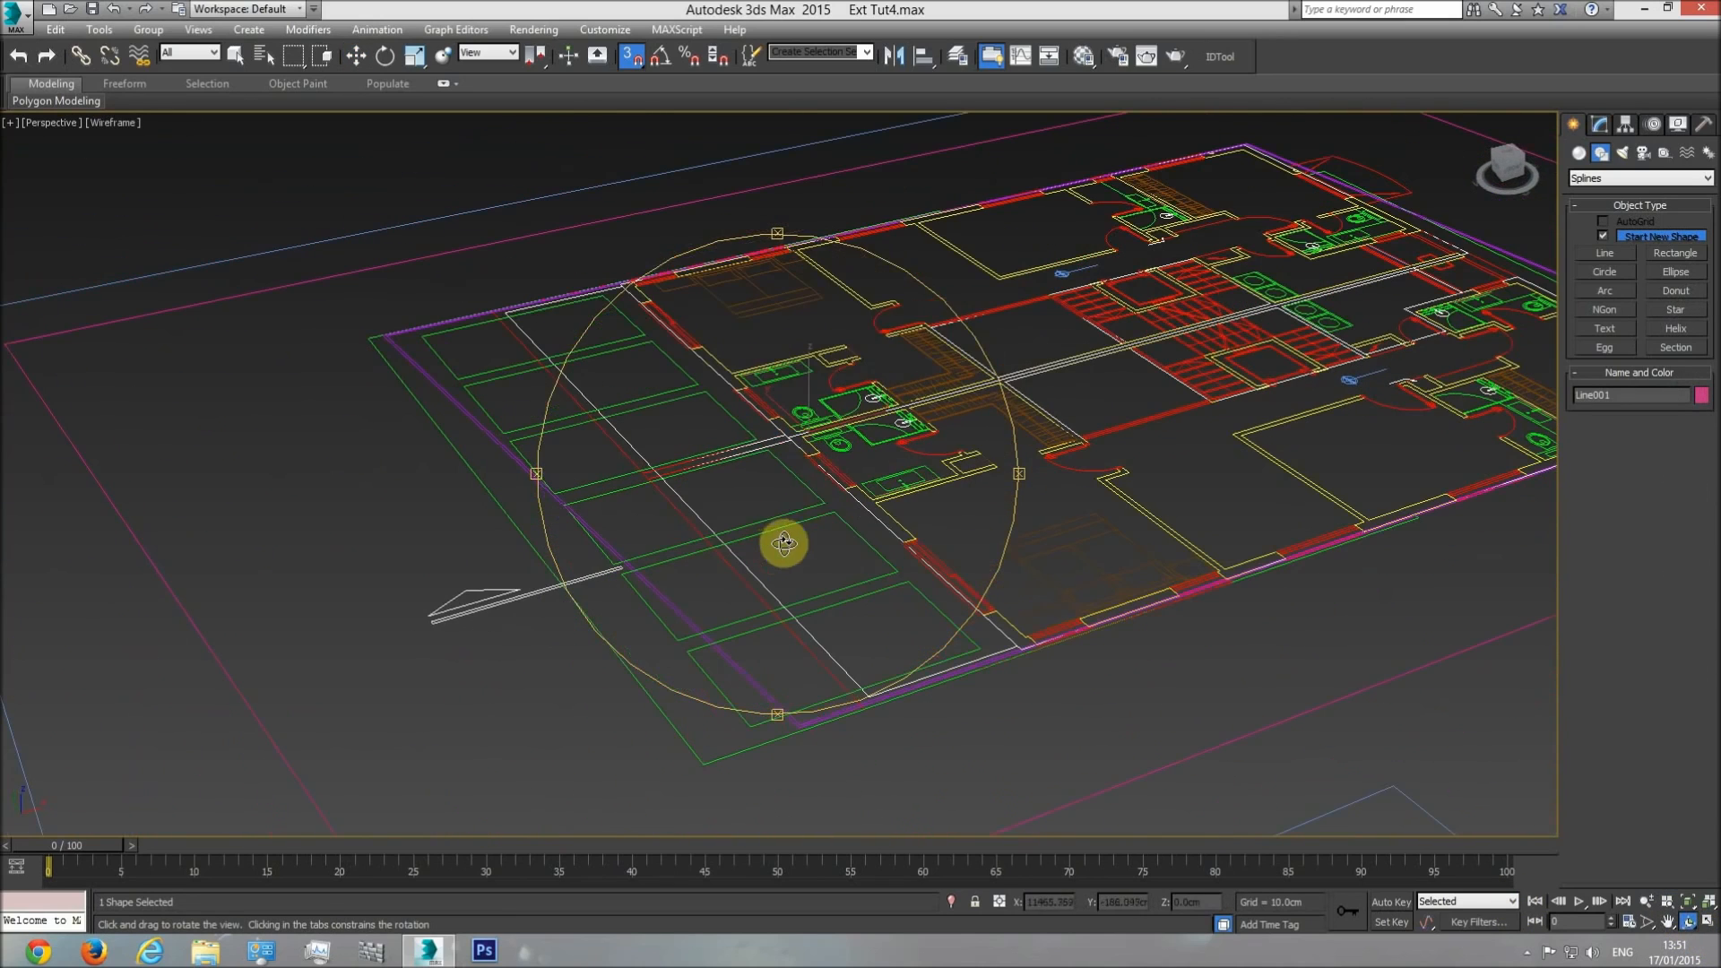
{"action": "right_click", "coordinate": [819, 407]}
{"action": "right_click", "coordinate": [819, 406]}
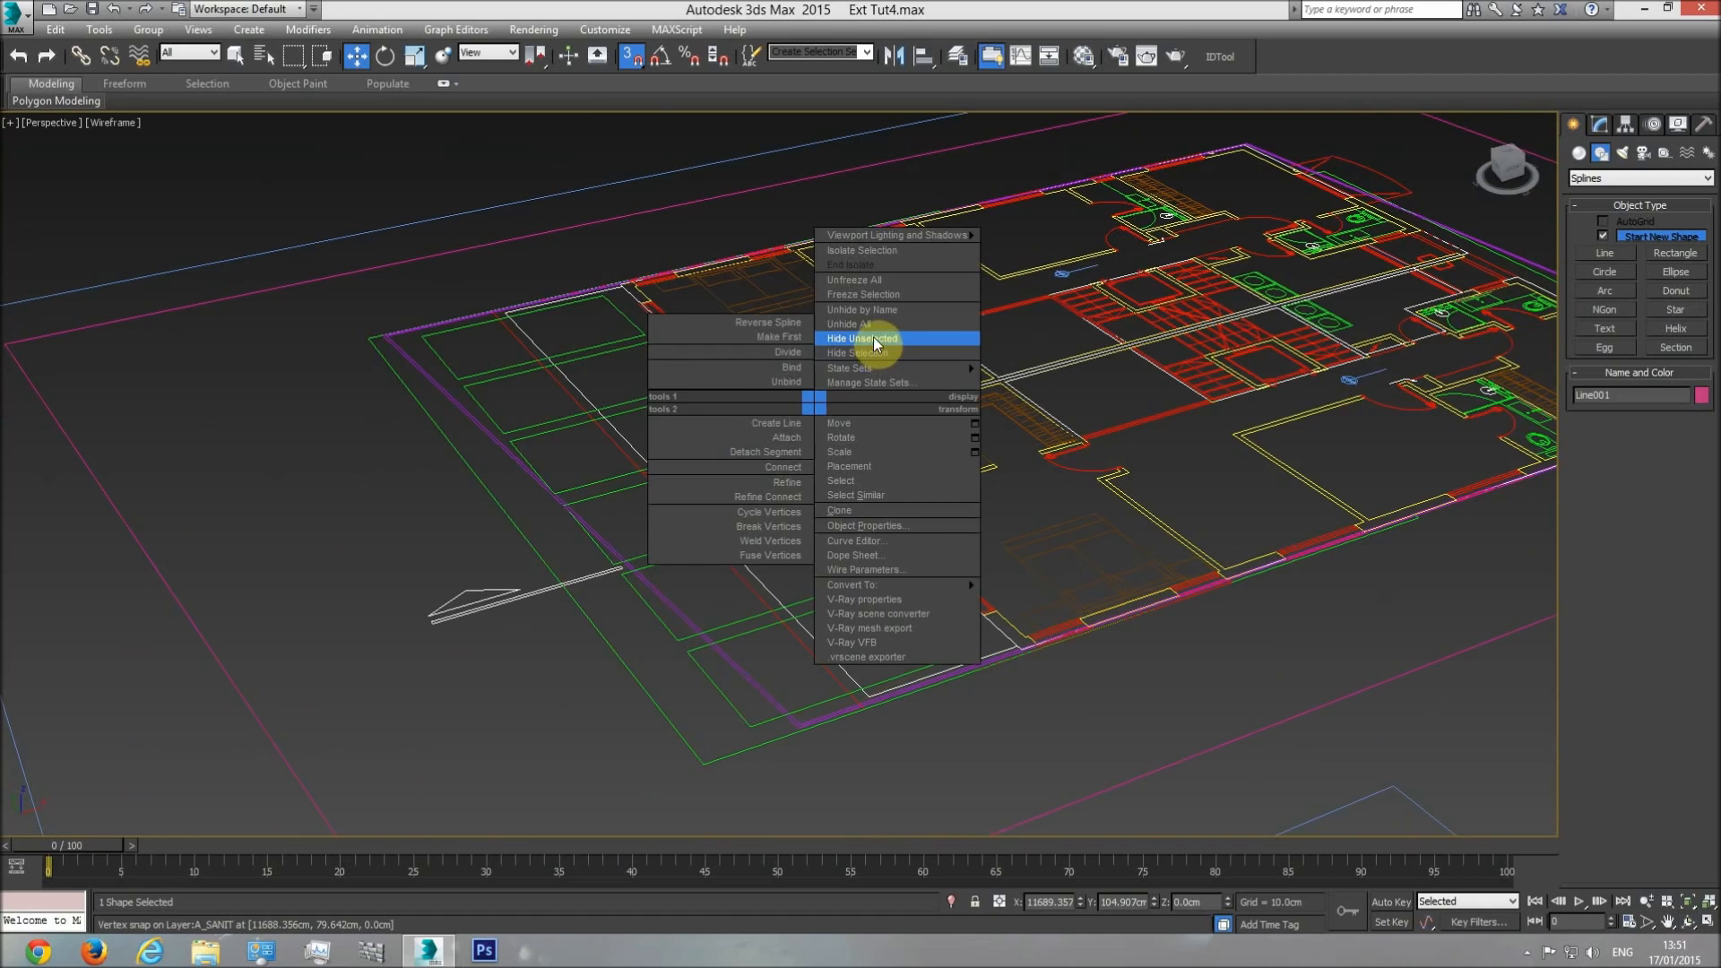
{"action": "left_click", "coordinate": [868, 324]}
{"action": "key", "text": "F3"}
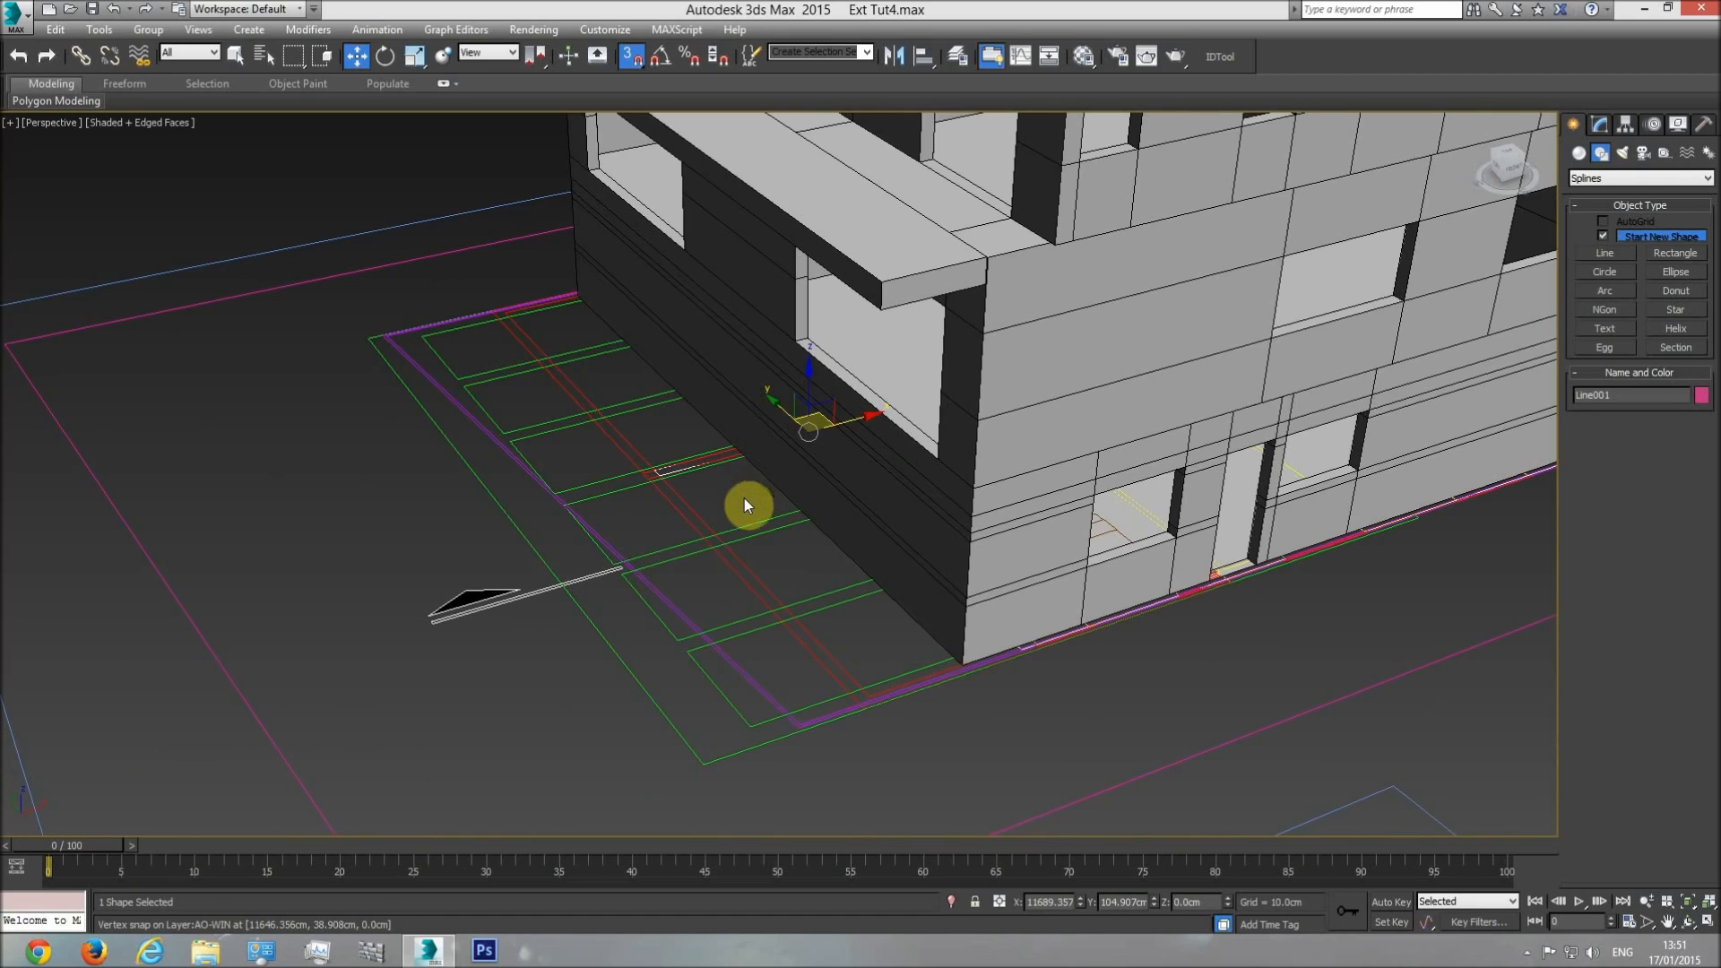
Hide the plan under the building and rename the traced outline as "Belcony floor cover".
{"action": "left_click", "coordinate": [691, 511]}
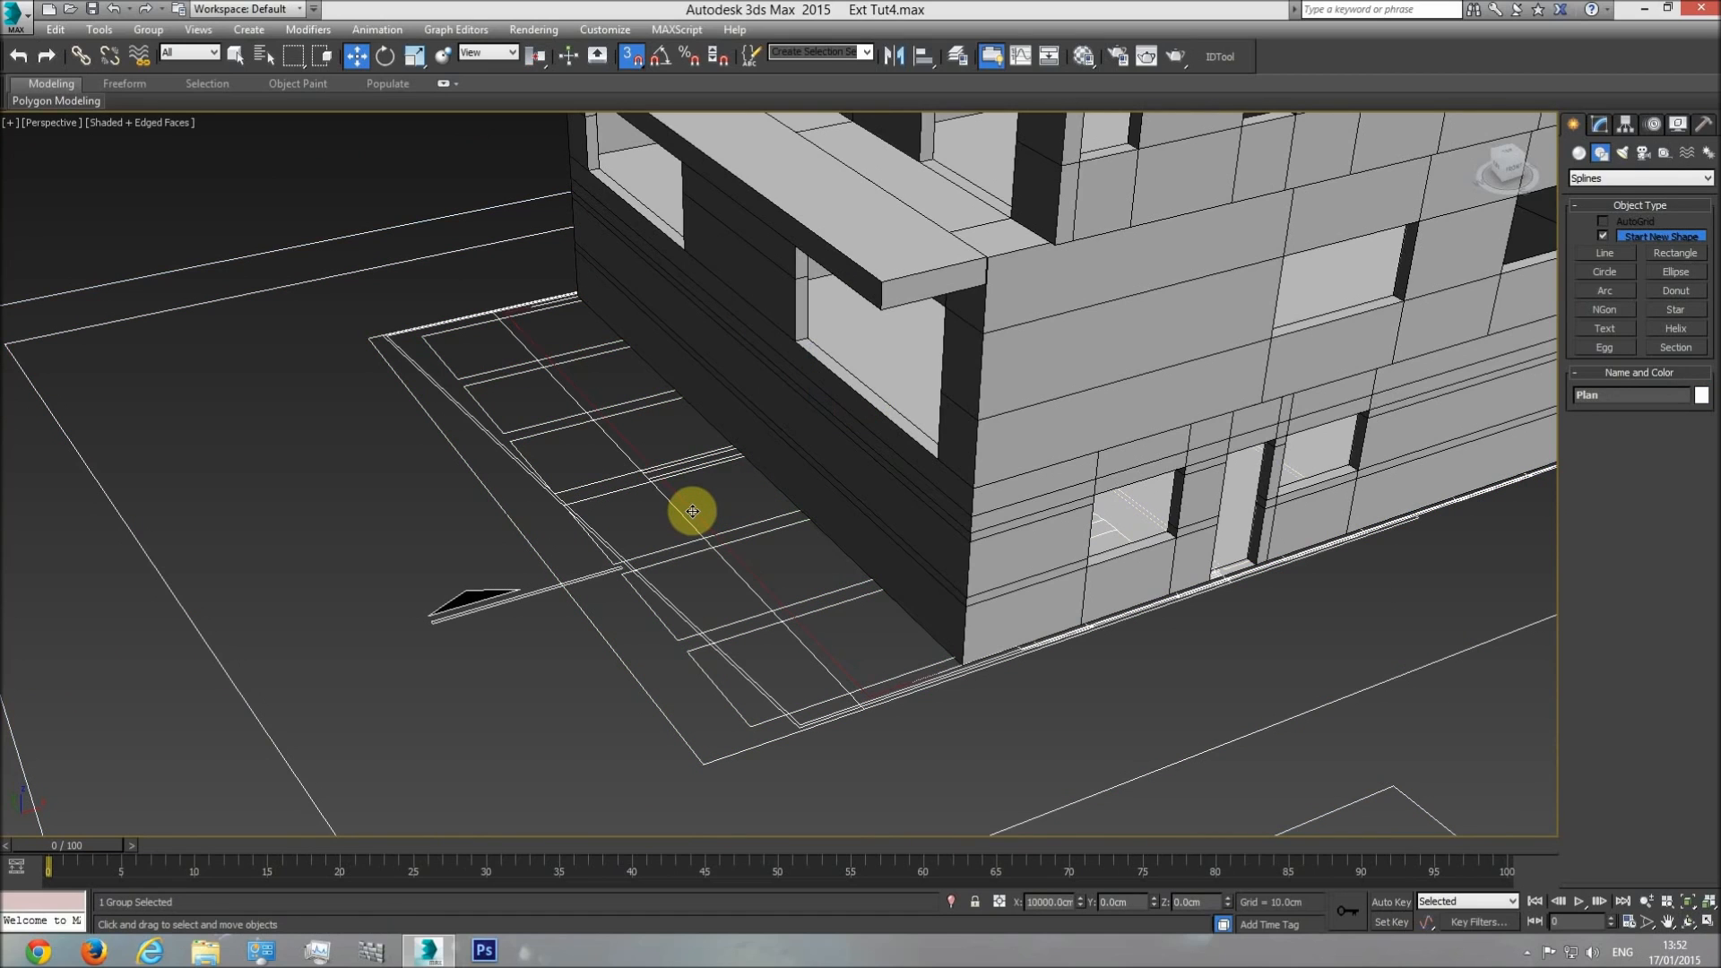
{"action": "right_click", "coordinate": [692, 518]}
{"action": "left_click", "coordinate": [724, 468]}
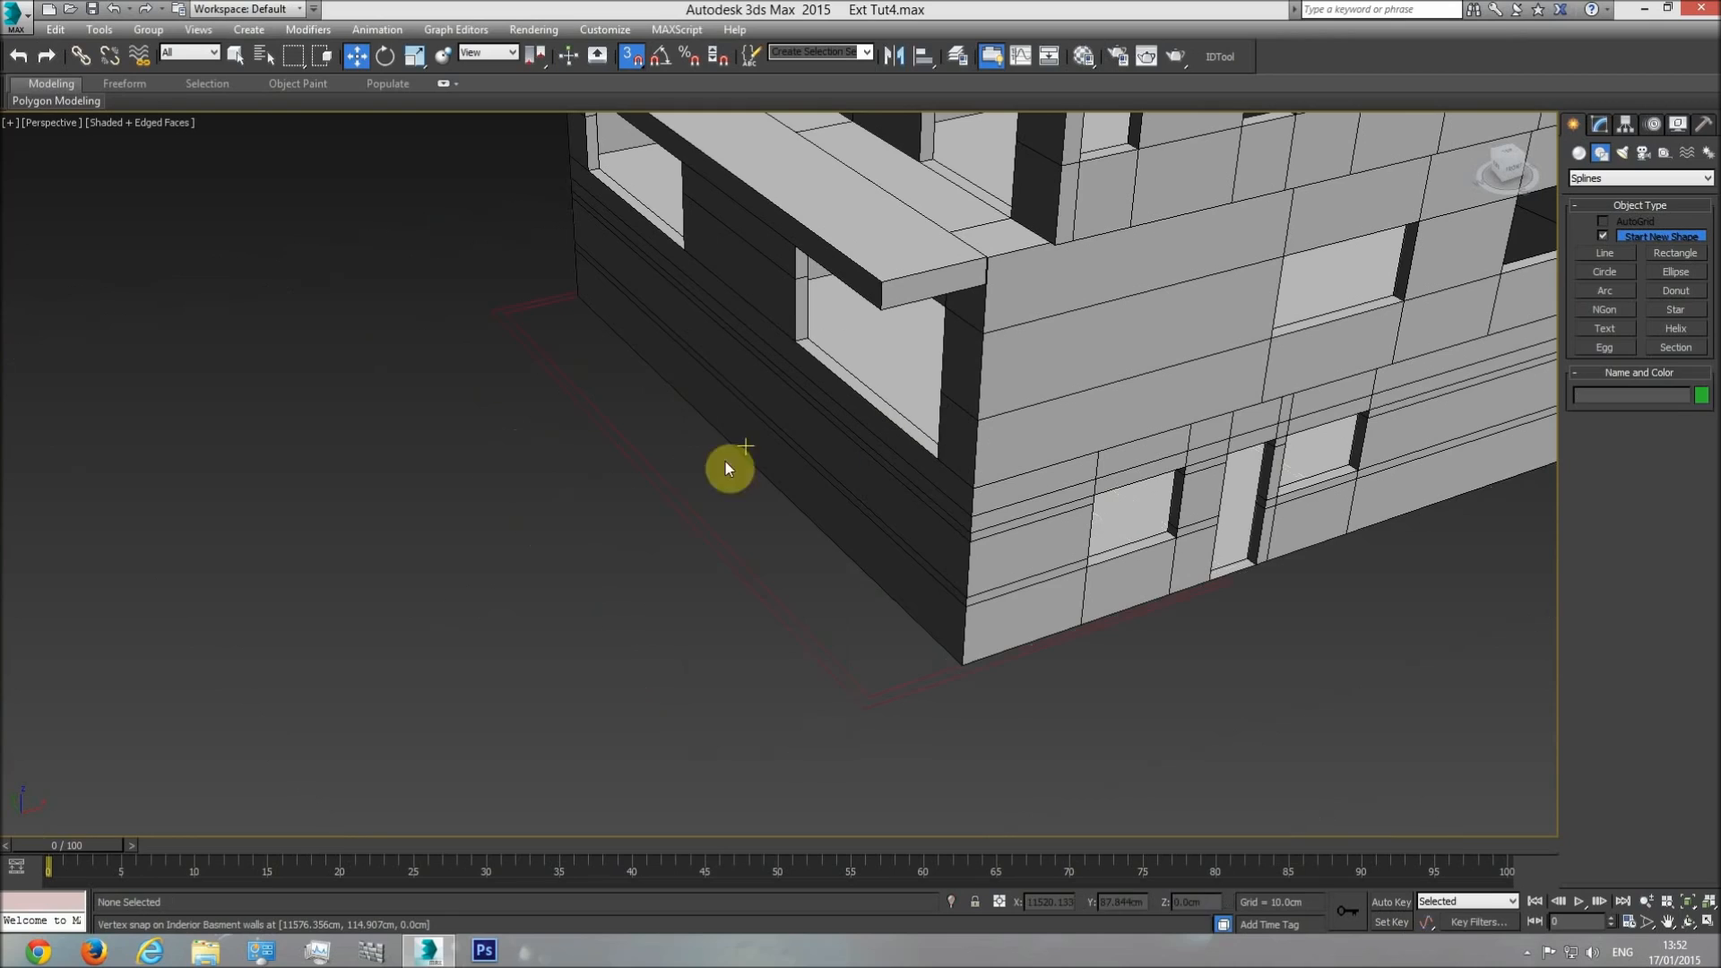
{"action": "left_click", "coordinate": [714, 544]}
{"action": "left_click", "coordinate": [1665, 395]}
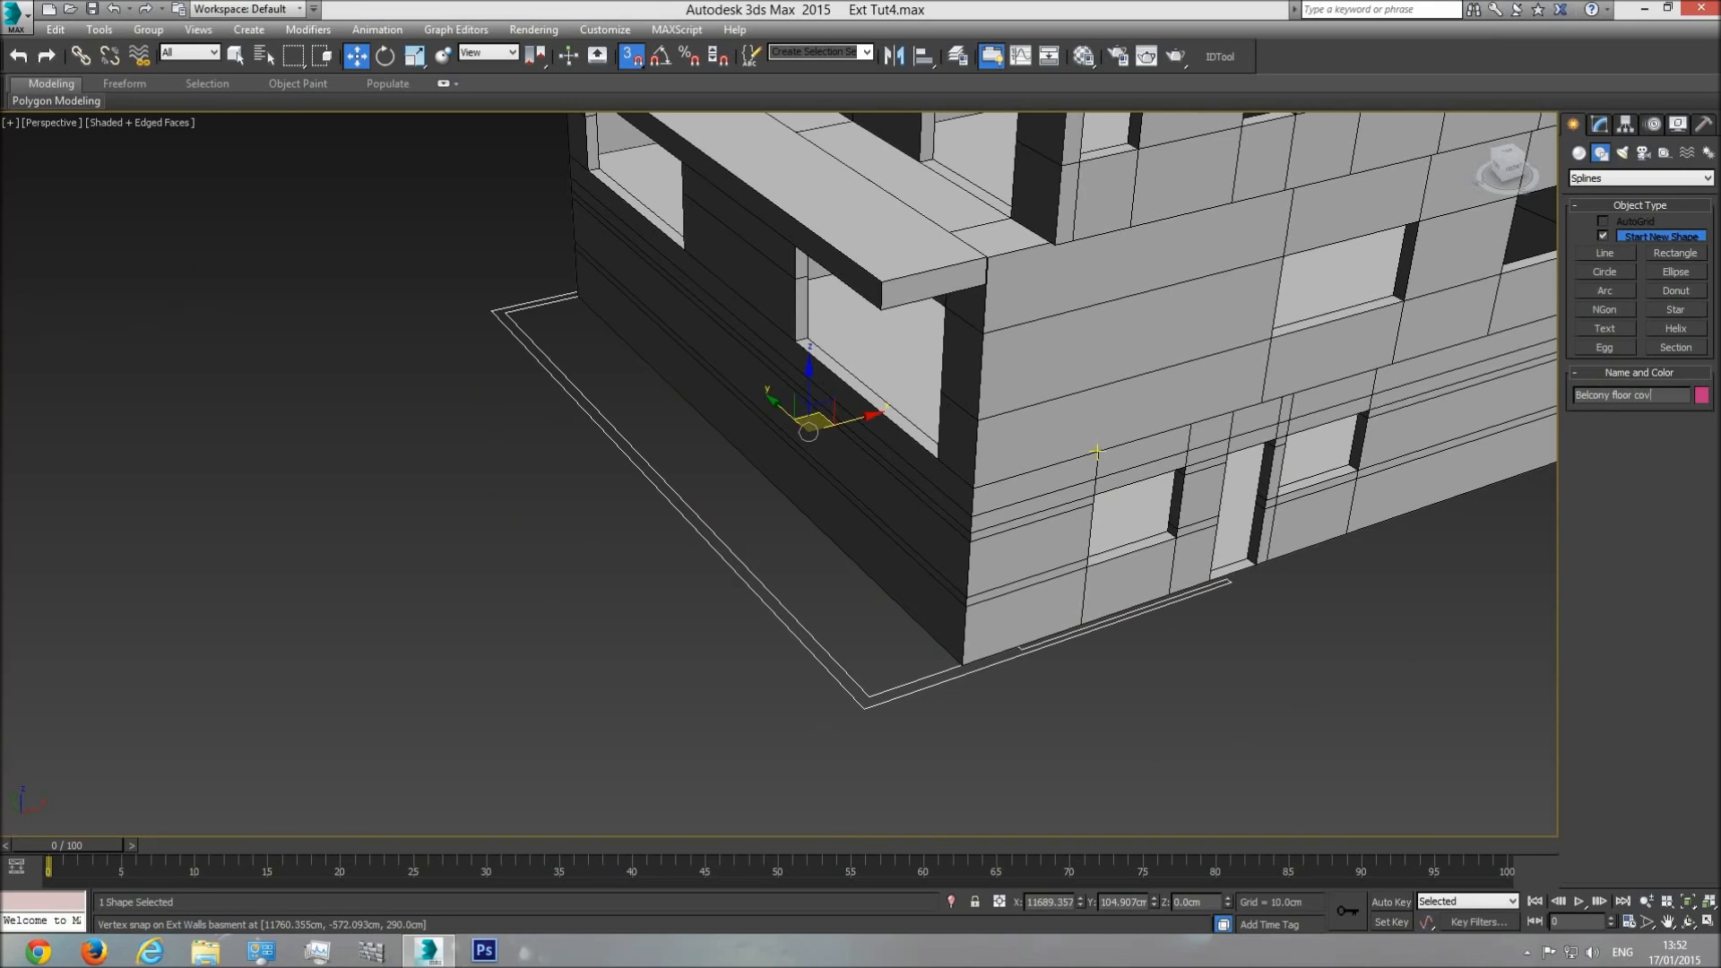
Apply a Shell modifier to the balcony floor cover with an inner amount of 53 cm.
{"action": "left_click", "coordinate": [1600, 123]}
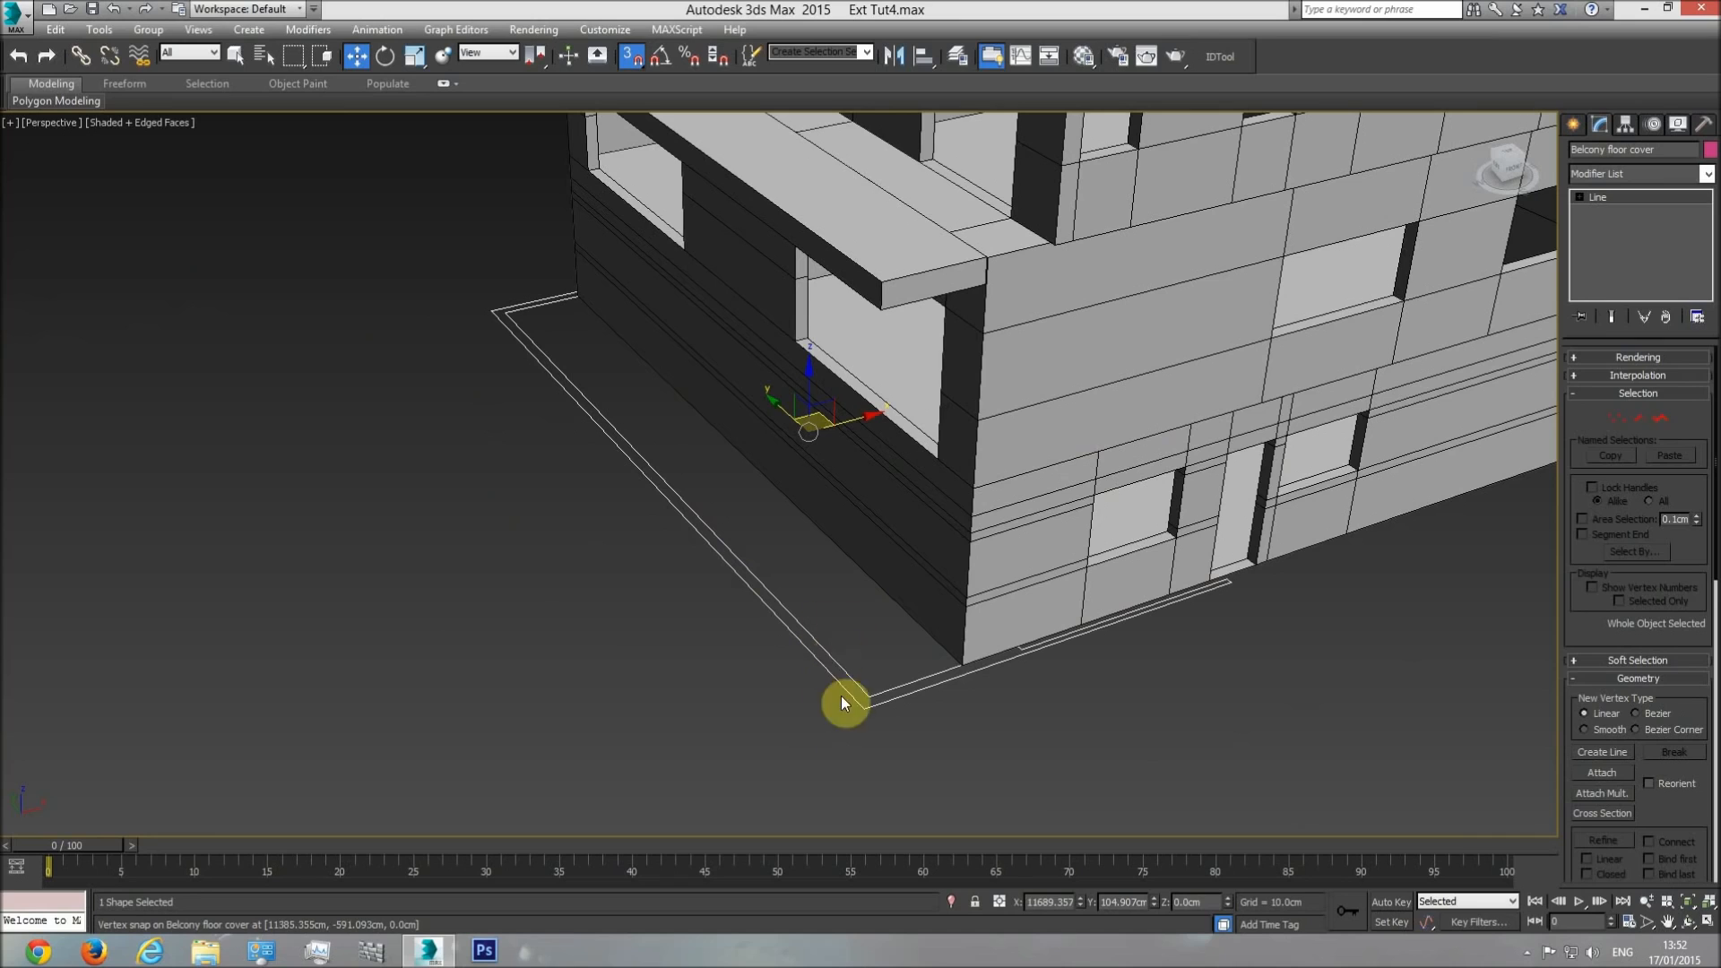
{"action": "left_click", "coordinate": [1708, 178]}
{"action": "left_click_drag", "start_coordinate": [1708, 341], "coordinate": [1718, 782]}
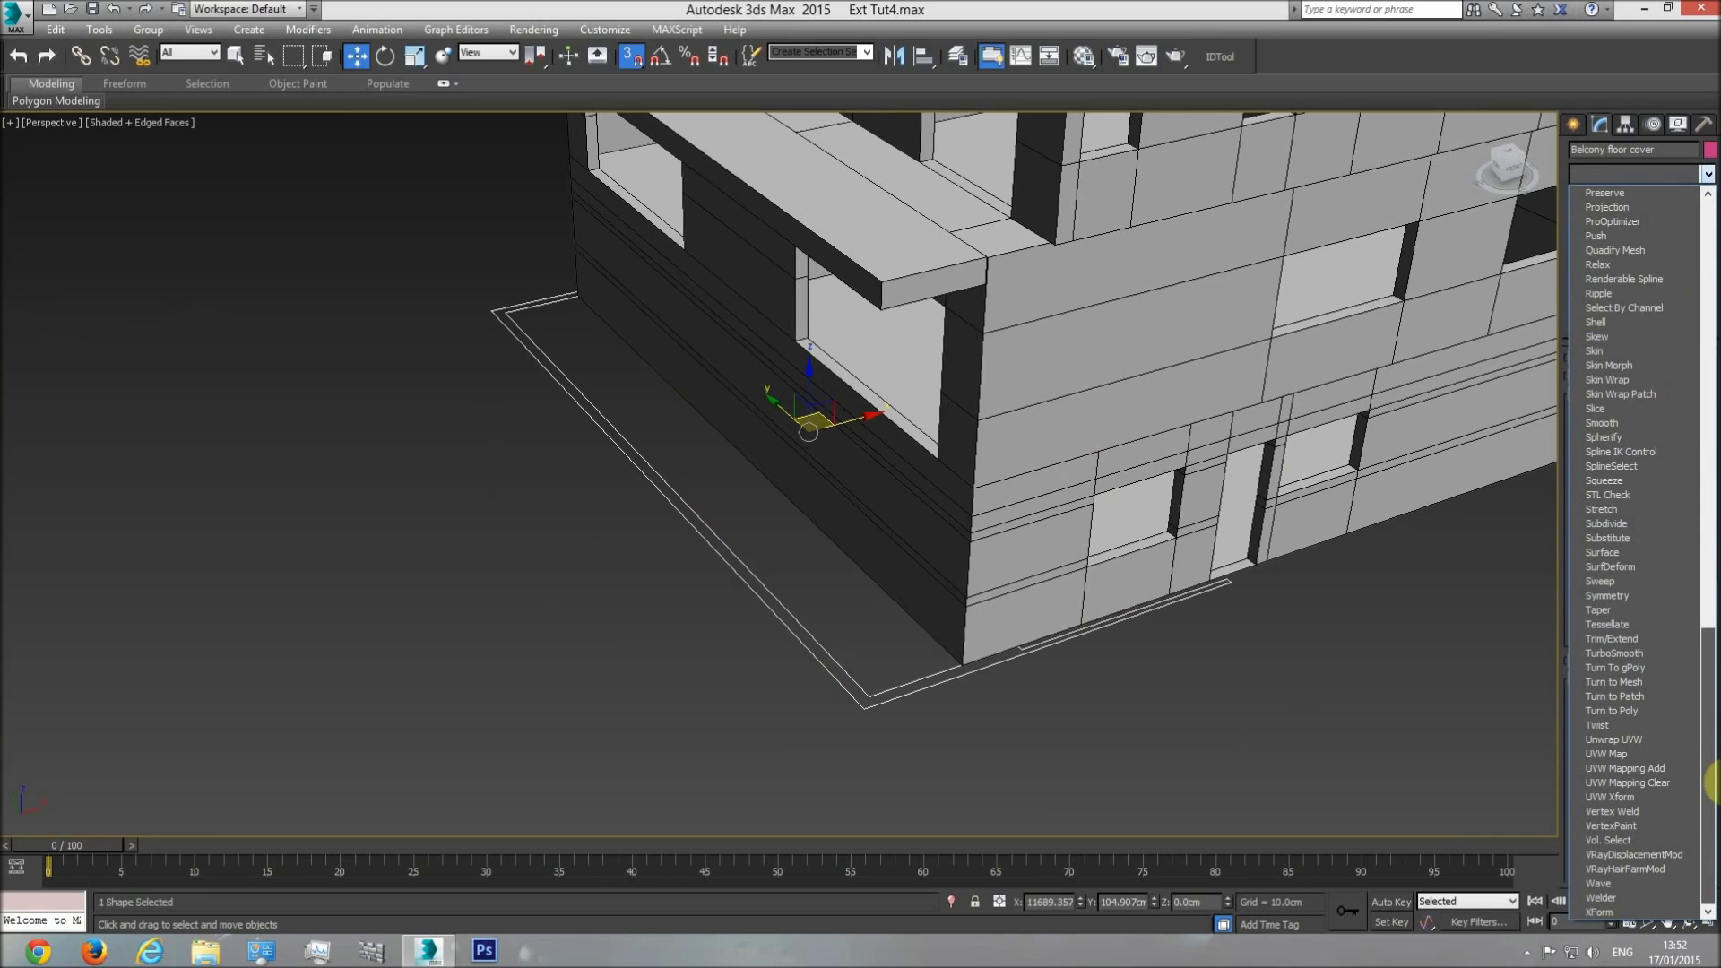
{"action": "left_click", "coordinate": [1615, 326]}
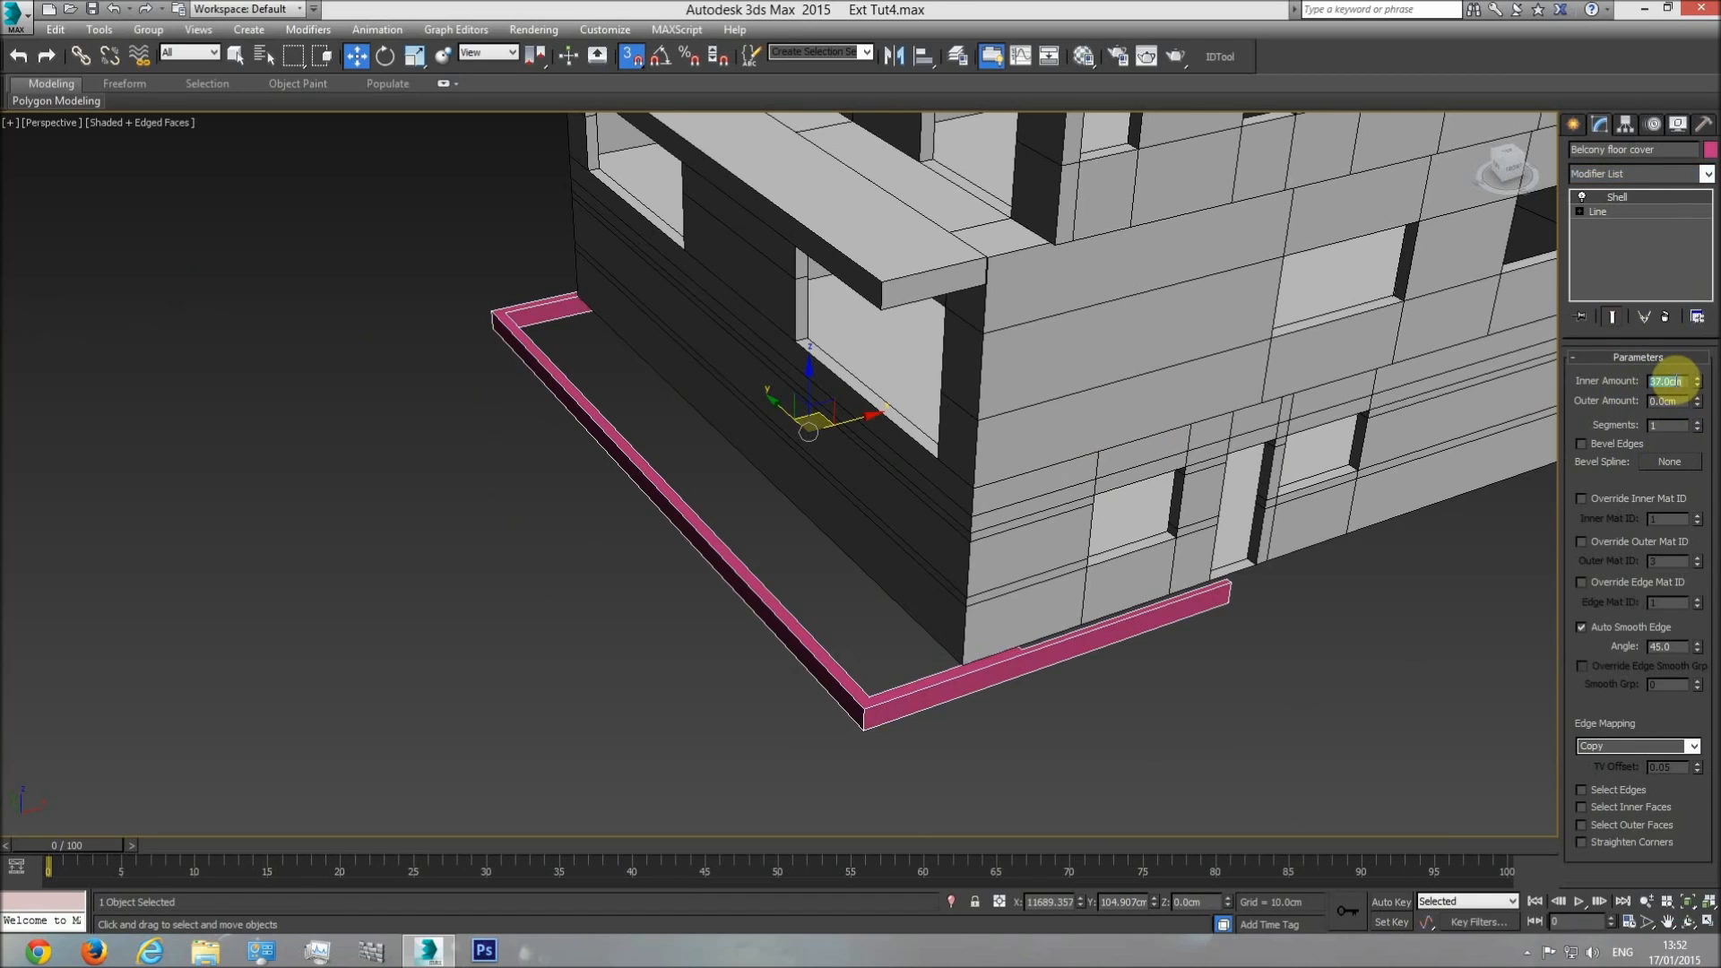
{"action": "key", "text": "Return"}
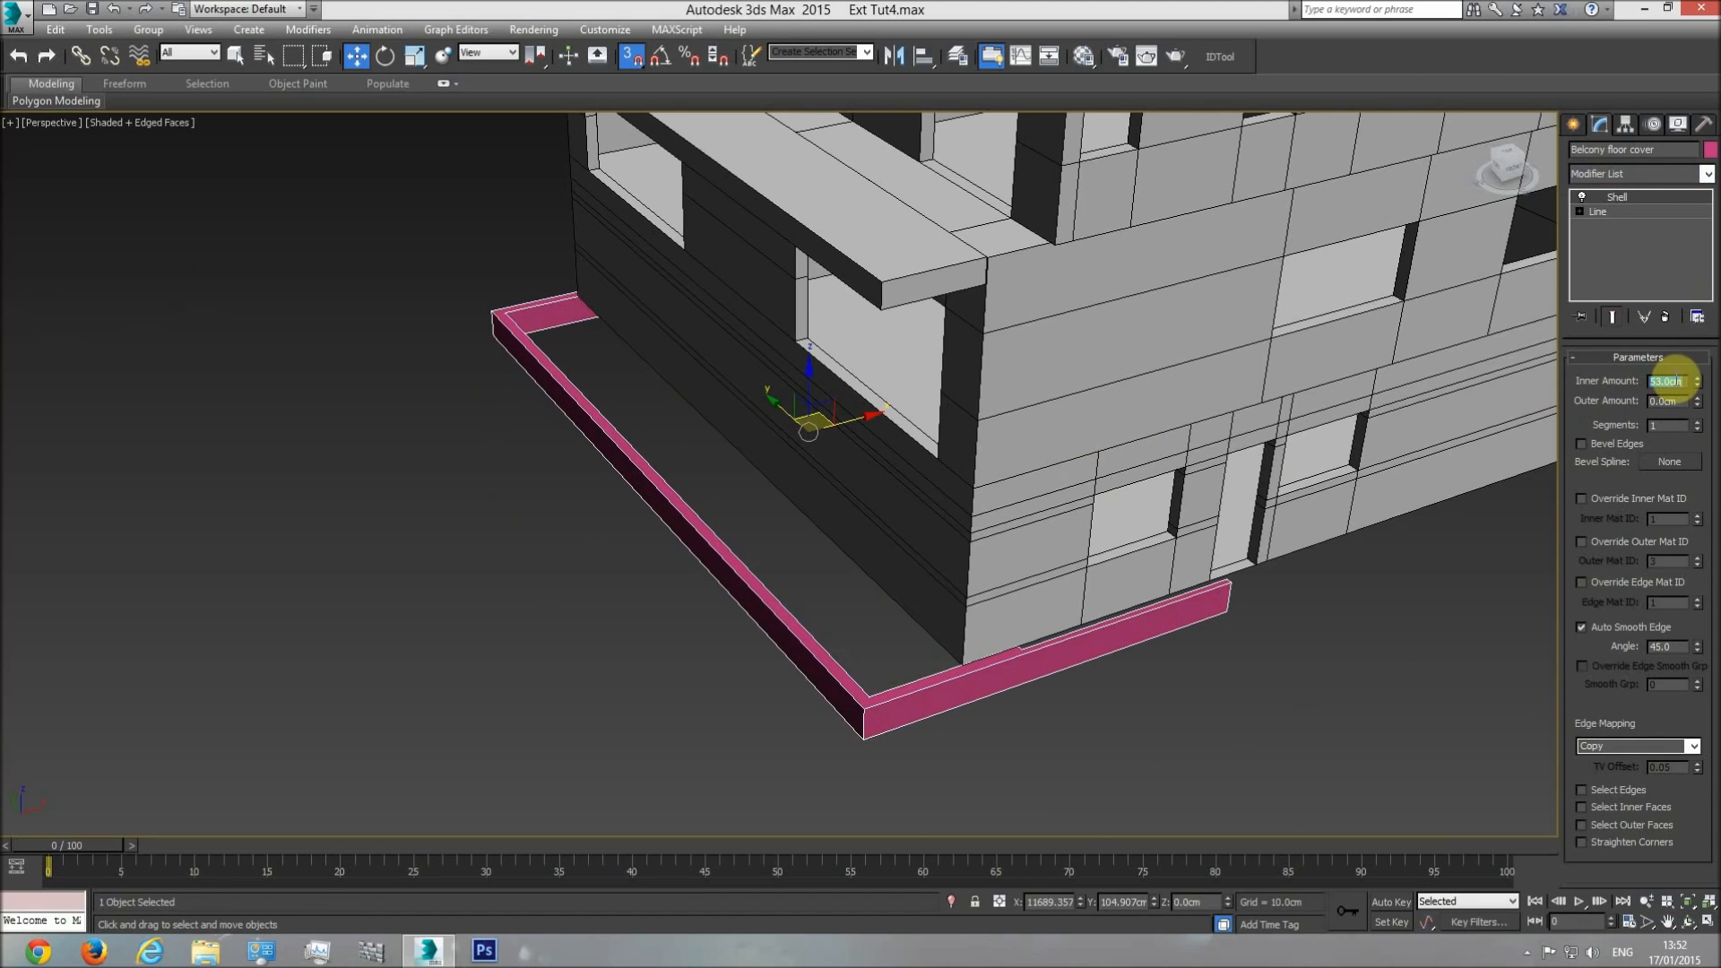
Raise the floor cover to the balcony in the front view, snapping its lower edge to the underside of the balcony floor.
{"action": "middle_click_drag", "start_coordinate": [924, 590], "coordinate": [895, 606]}
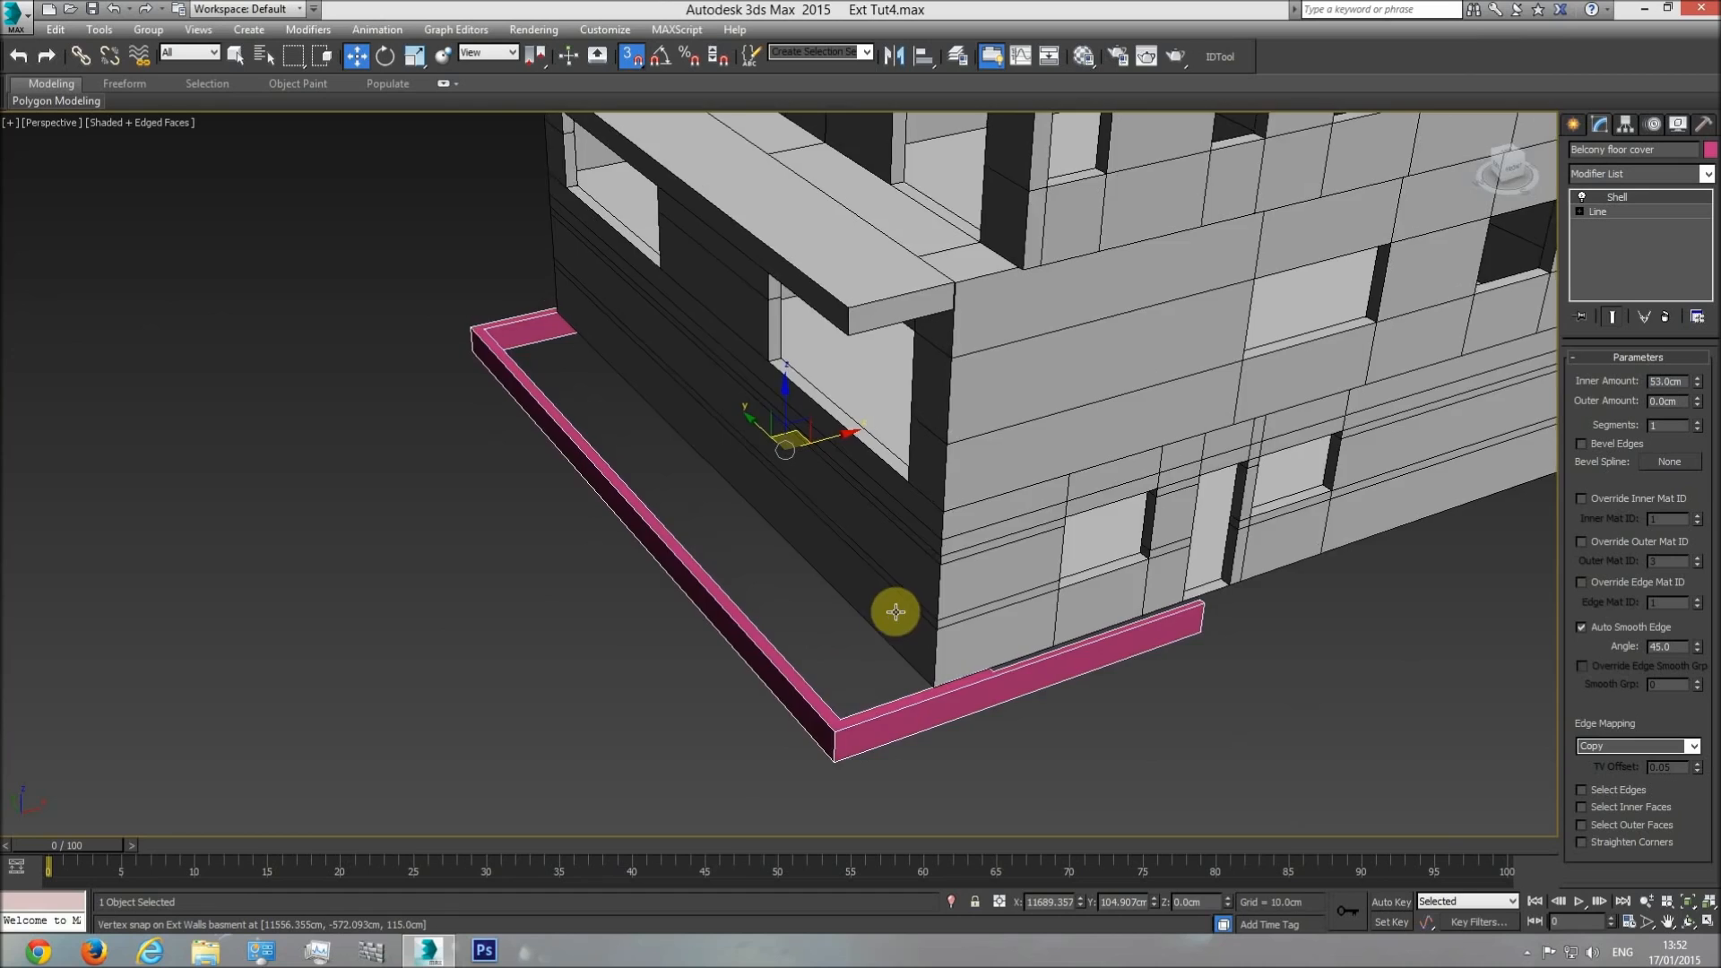
{"action": "key", "text": "f"}
{"action": "scroll", "coordinate": [1003, 605], "scroll_direction": "up", "scroll_amount": 6}
{"action": "left_click_drag", "start_coordinate": [993, 591], "coordinate": [959, 335]}
{"action": "scroll", "coordinate": [848, 356], "scroll_direction": "up", "scroll_amount": 5}
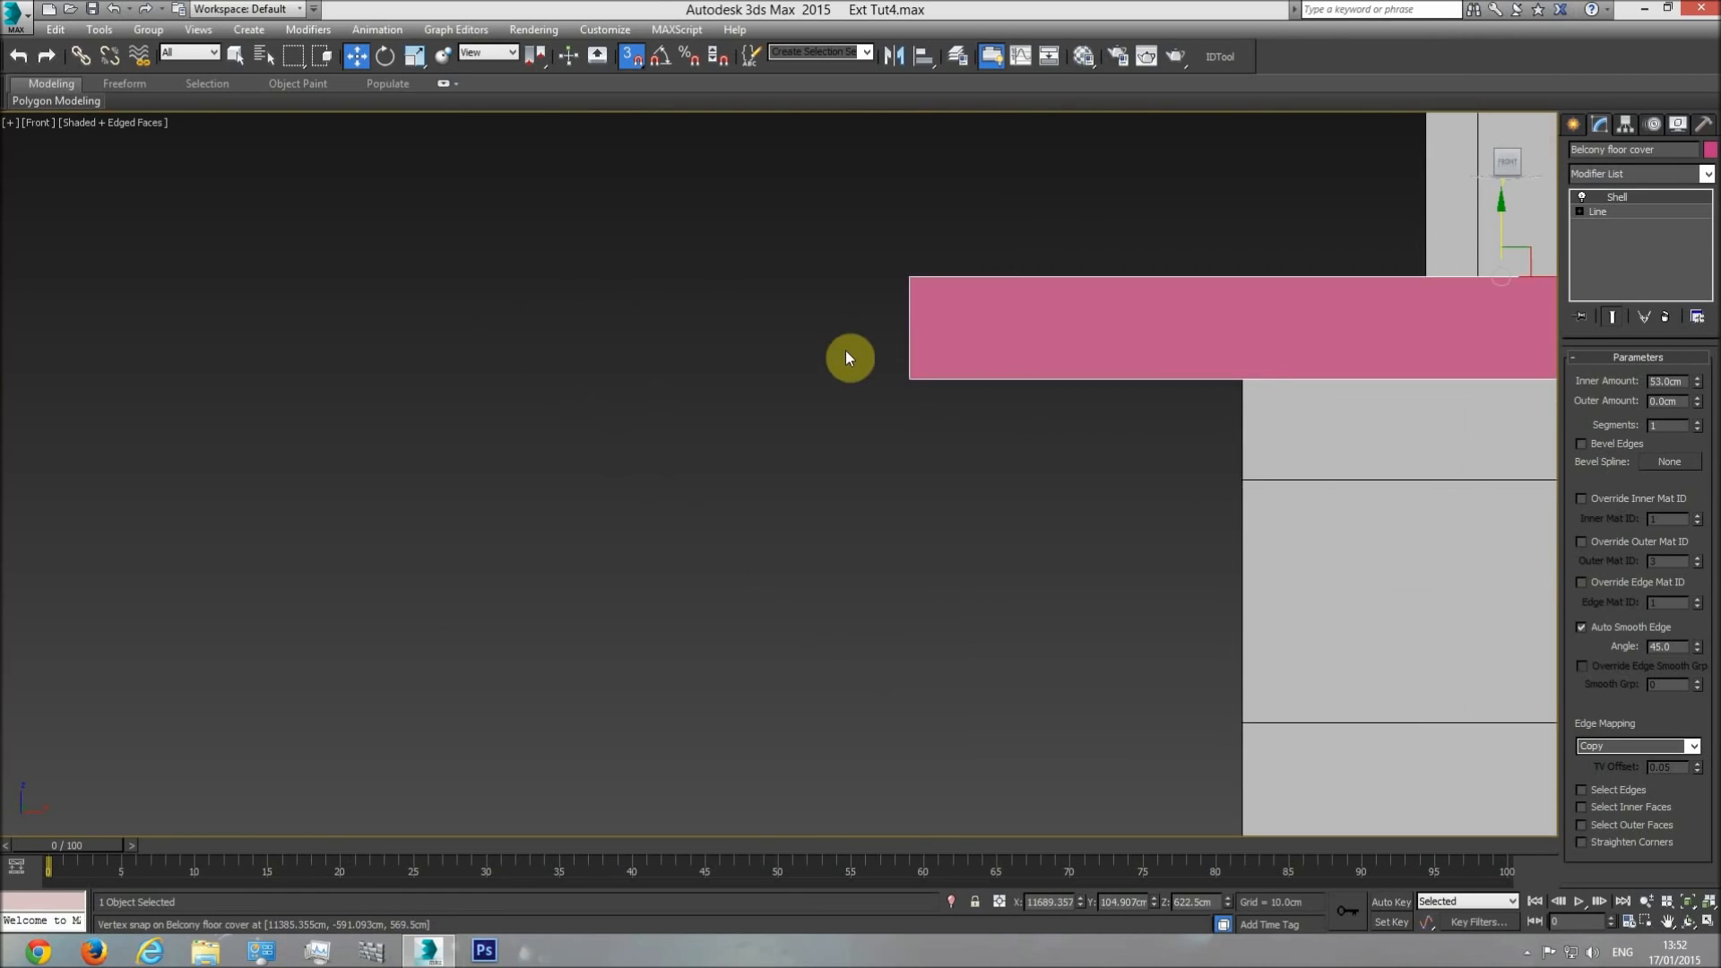
{"action": "key", "text": "F3"}
{"action": "left_click_drag", "start_coordinate": [906, 373], "coordinate": [945, 346]}
{"action": "middle_click_drag", "start_coordinate": [885, 421], "coordinate": [872, 504]}
{"action": "scroll", "coordinate": [807, 484], "scroll_direction": "down", "scroll_amount": 3}
Unhide all objects and compare the floor cover's outline with the balcony edge on the side elevation.
{"action": "key", "text": "t"}
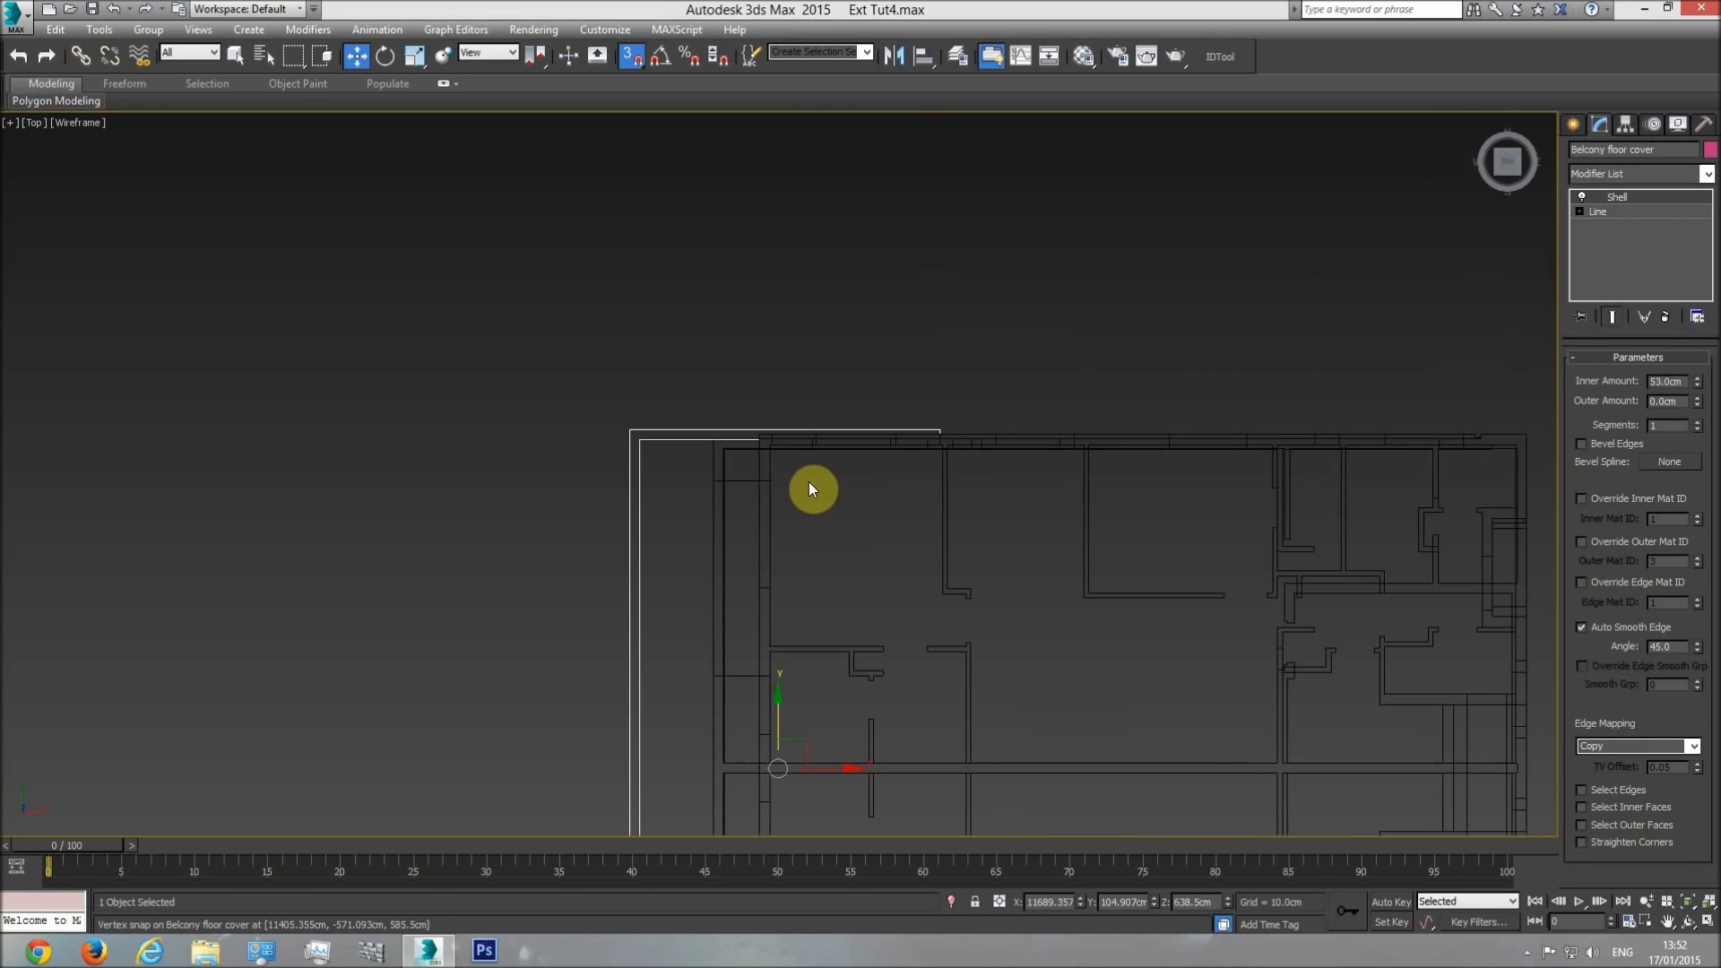
{"action": "scroll", "coordinate": [814, 488], "scroll_direction": "down", "scroll_amount": 3}
{"action": "right_click", "coordinate": [818, 378]}
{"action": "left_click", "coordinate": [862, 327]}
{"action": "scroll", "coordinate": [933, 422], "scroll_direction": "down", "scroll_amount": 8}
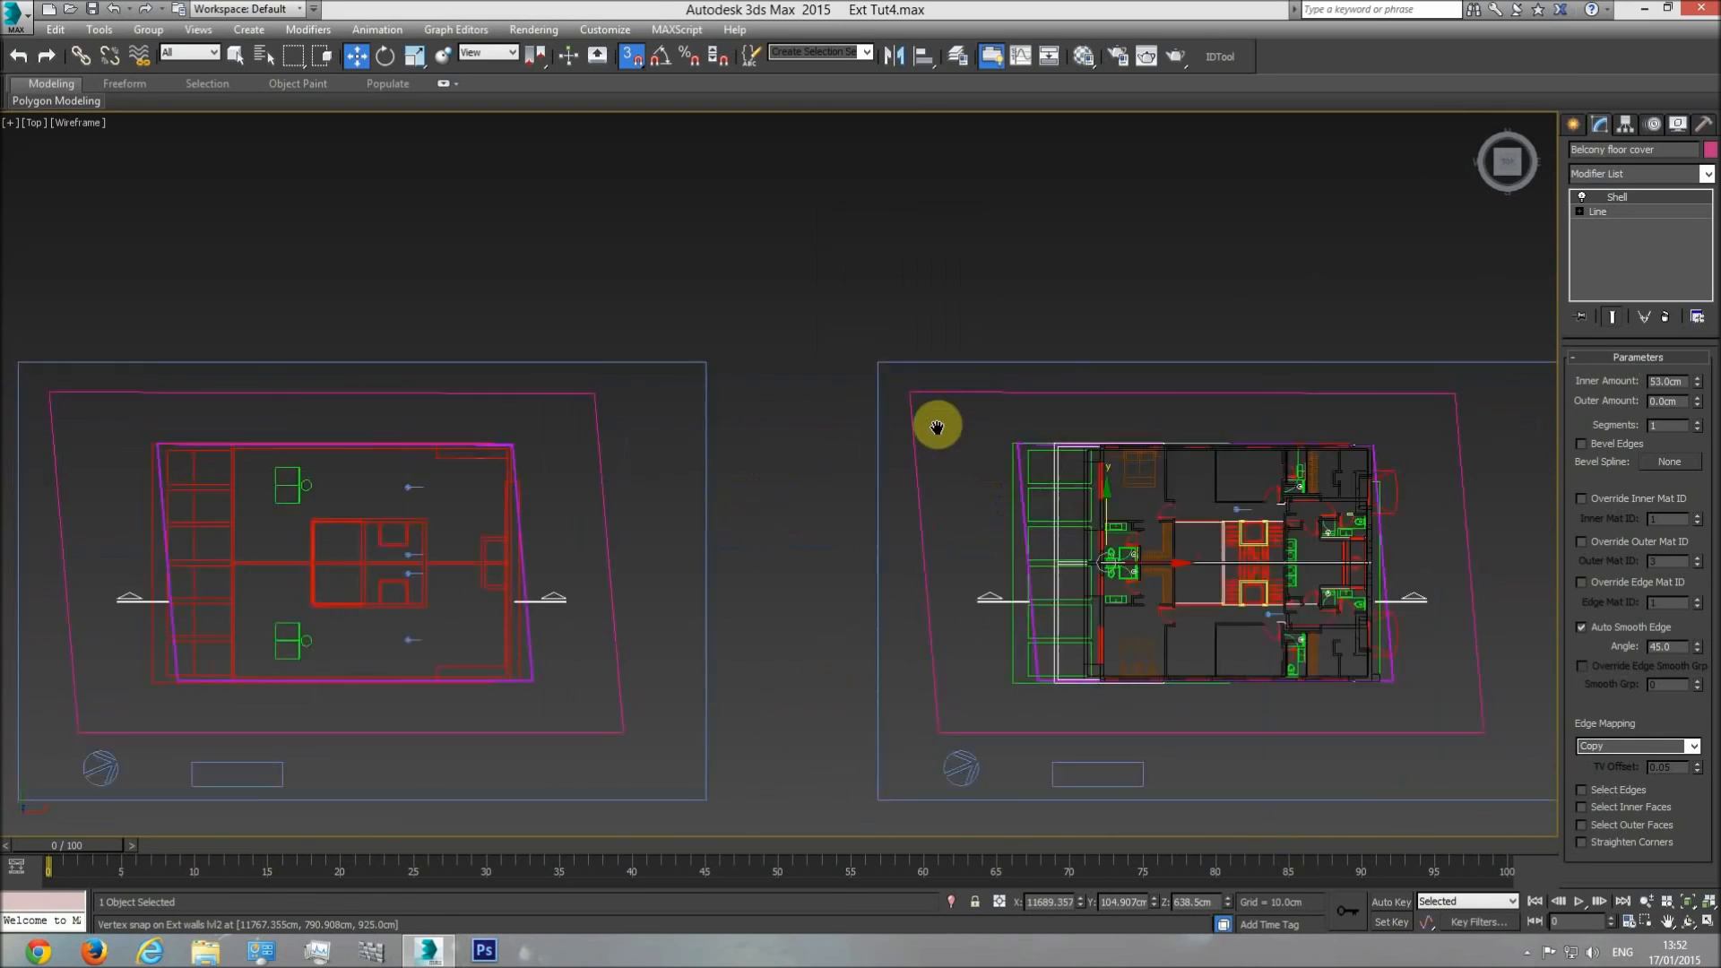
{"action": "scroll", "coordinate": [819, 511], "scroll_direction": "up", "scroll_amount": 8}
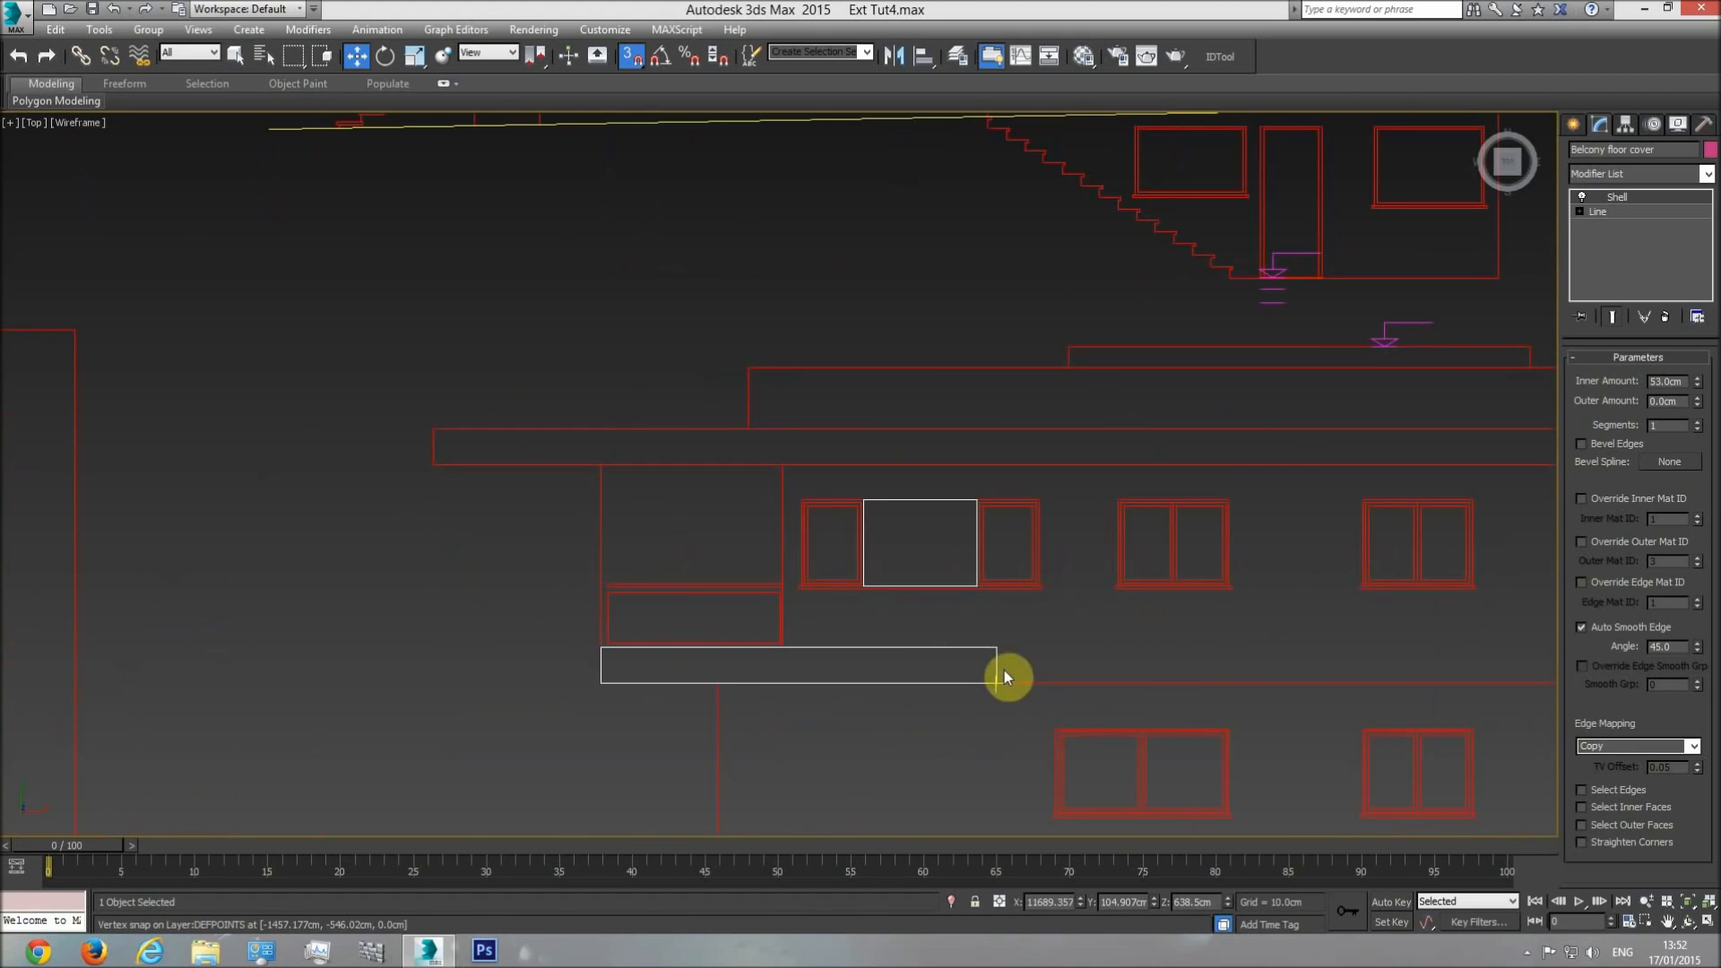
{"action": "mouse_move", "coordinate": [1006, 675]}
{"action": "middle_mouse_down"}
{"action": "mouse_move", "coordinate": [883, 599]}
{"action": "mouse_move", "coordinate": [601, 576]}
{"action": "middle_mouse_up"}
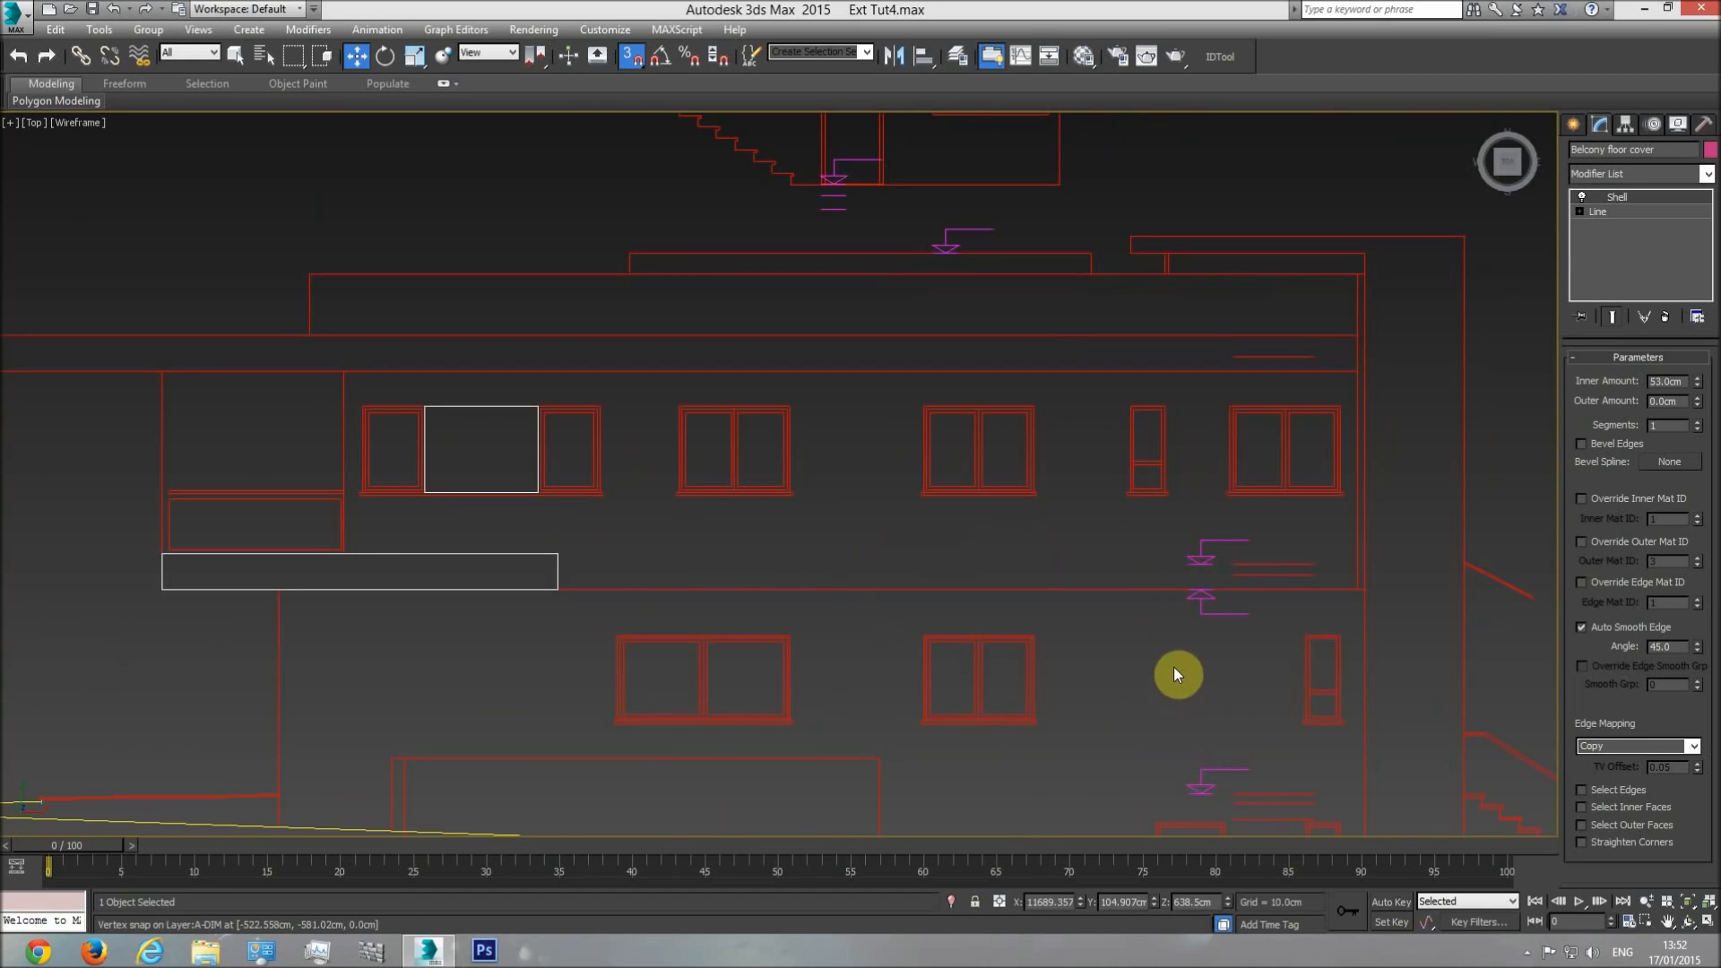
Measure the height of the balcony edge on the side elevation with a temporary box.
{"action": "left_click", "coordinate": [1572, 123]}
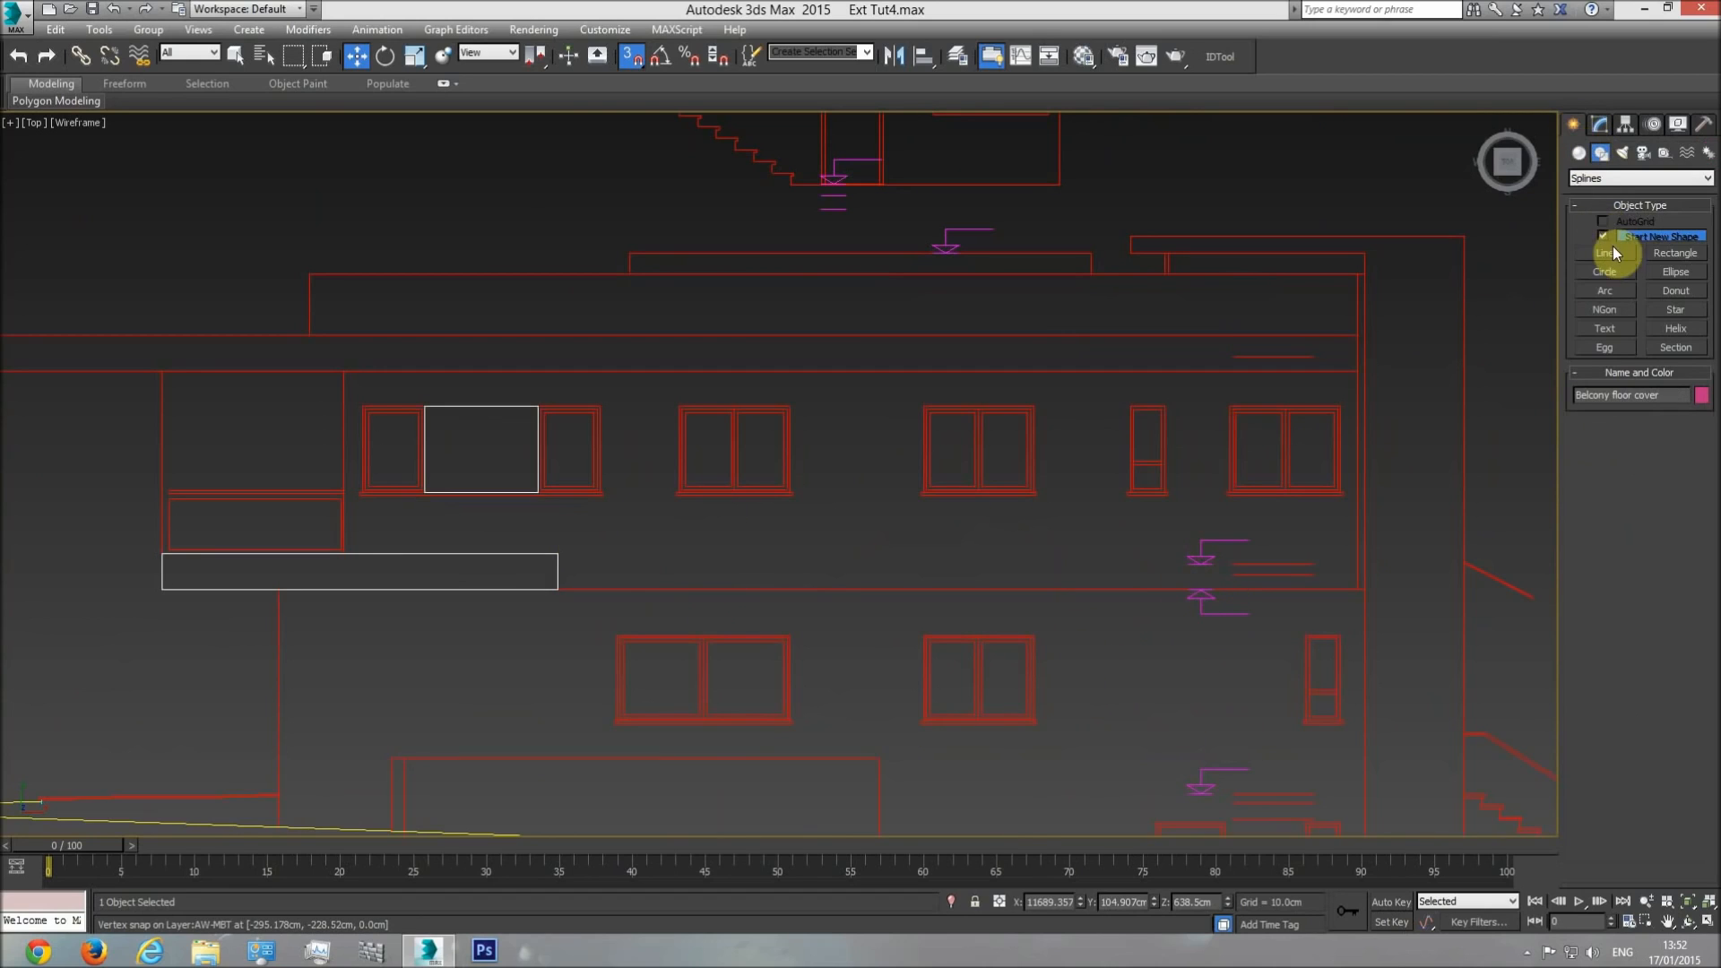
{"action": "left_click", "coordinate": [1581, 154]}
{"action": "left_click", "coordinate": [1608, 242]}
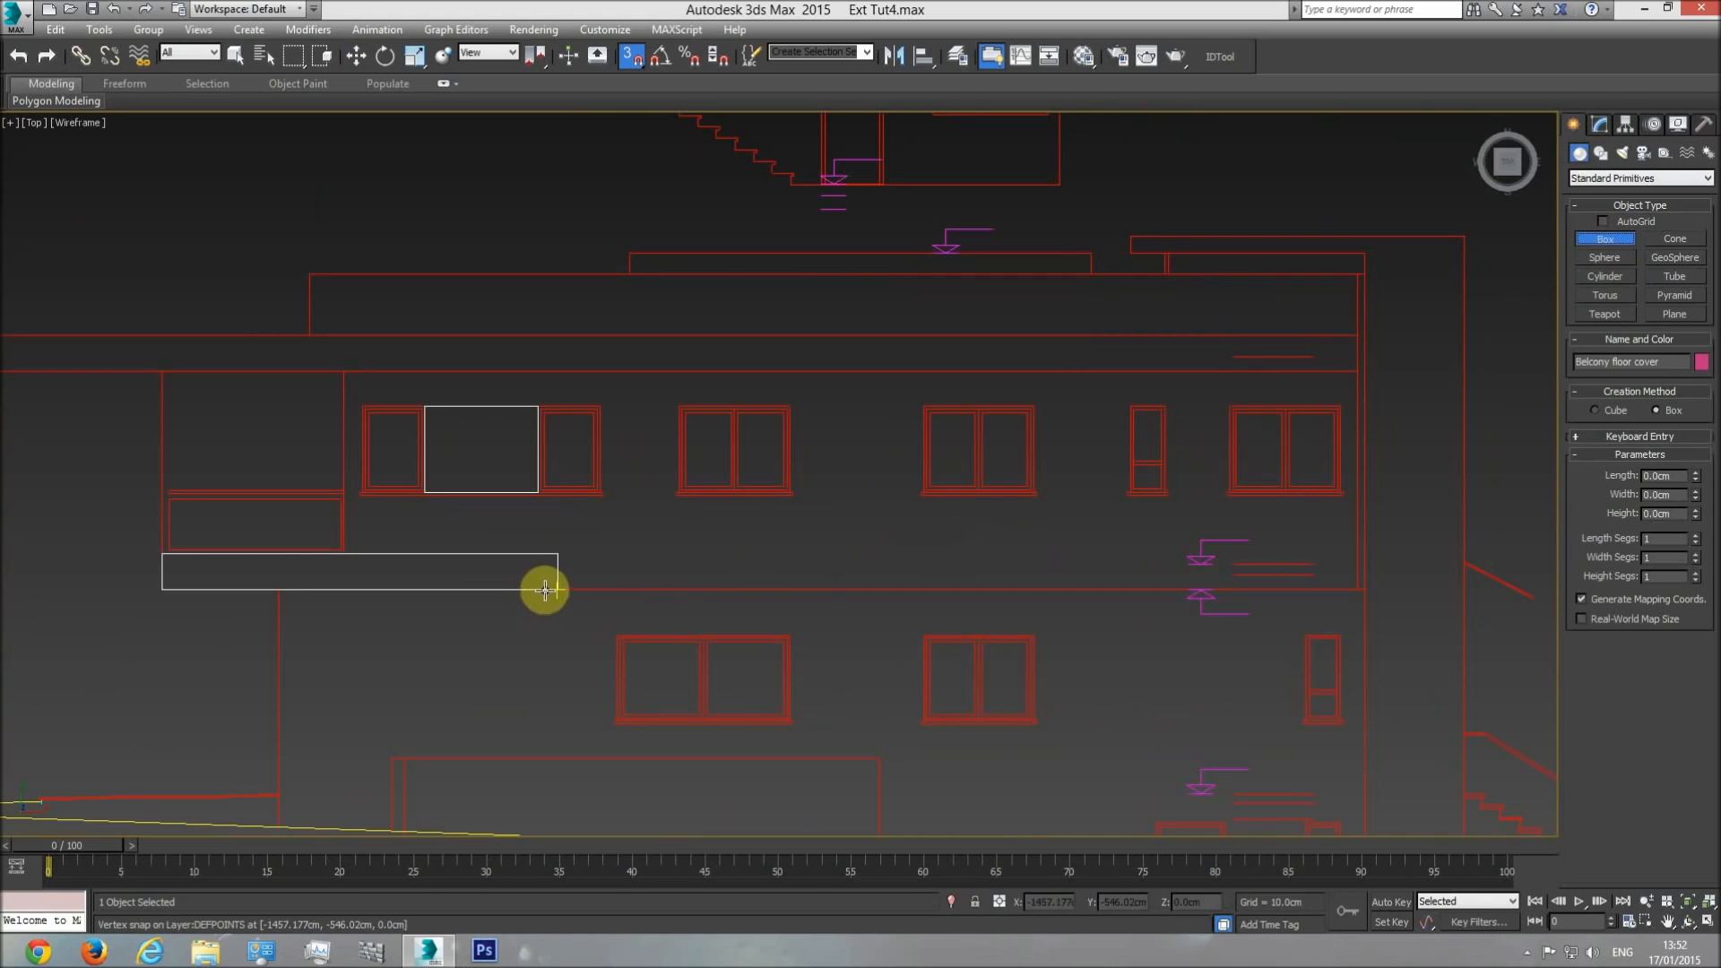
{"action": "left_click_drag", "start_coordinate": [554, 588], "coordinate": [552, 558]}
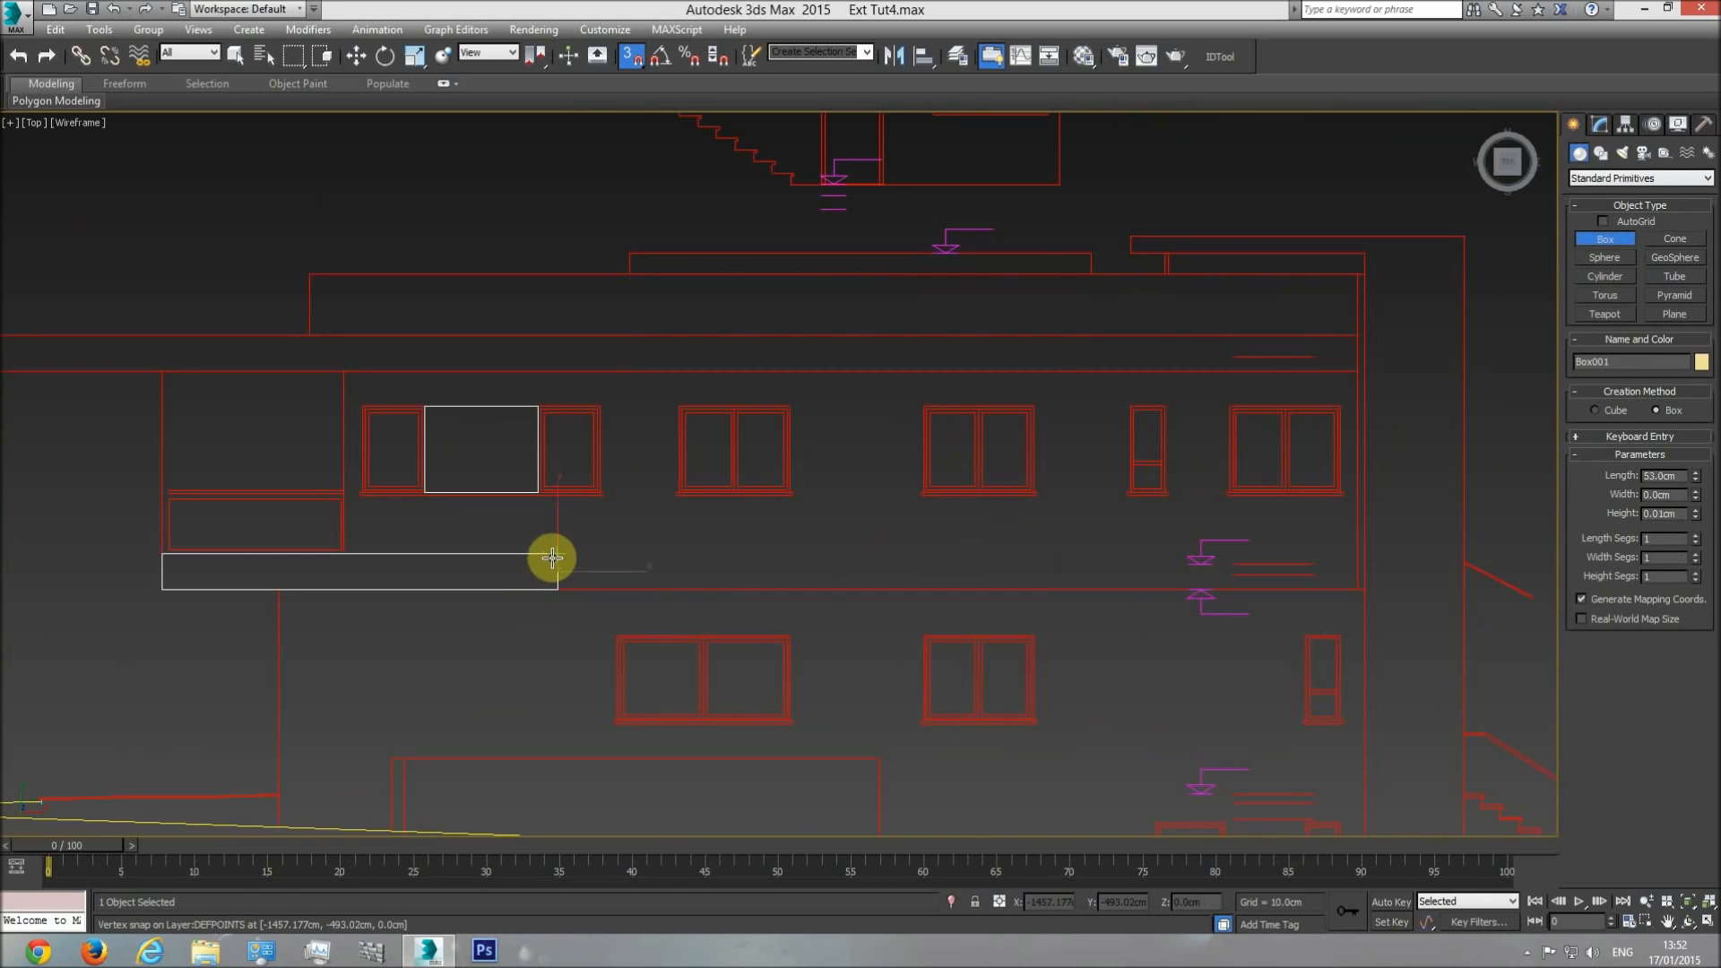
{"action": "left_click", "coordinate": [595, 343]}
{"action": "key", "text": "w"}
{"action": "scroll", "coordinate": [900, 584], "scroll_direction": "down", "scroll_amount": 4}
{"action": "left_click", "coordinate": [790, 560]}
Examine the floor cover's height against the balcony floor and level 1 walls in the front view.
{"action": "scroll", "coordinate": [899, 572], "scroll_direction": "down", "scroll_amount": 4}
{"action": "middle_click_drag", "start_coordinate": [1087, 594], "coordinate": [502, 557]}
{"action": "scroll", "coordinate": [502, 561], "scroll_direction": "down", "scroll_amount": 2}
{"action": "middle_click_drag", "start_coordinate": [1075, 563], "coordinate": [406, 562]}
{"action": "scroll", "coordinate": [406, 562], "scroll_direction": "down", "scroll_amount": 4}
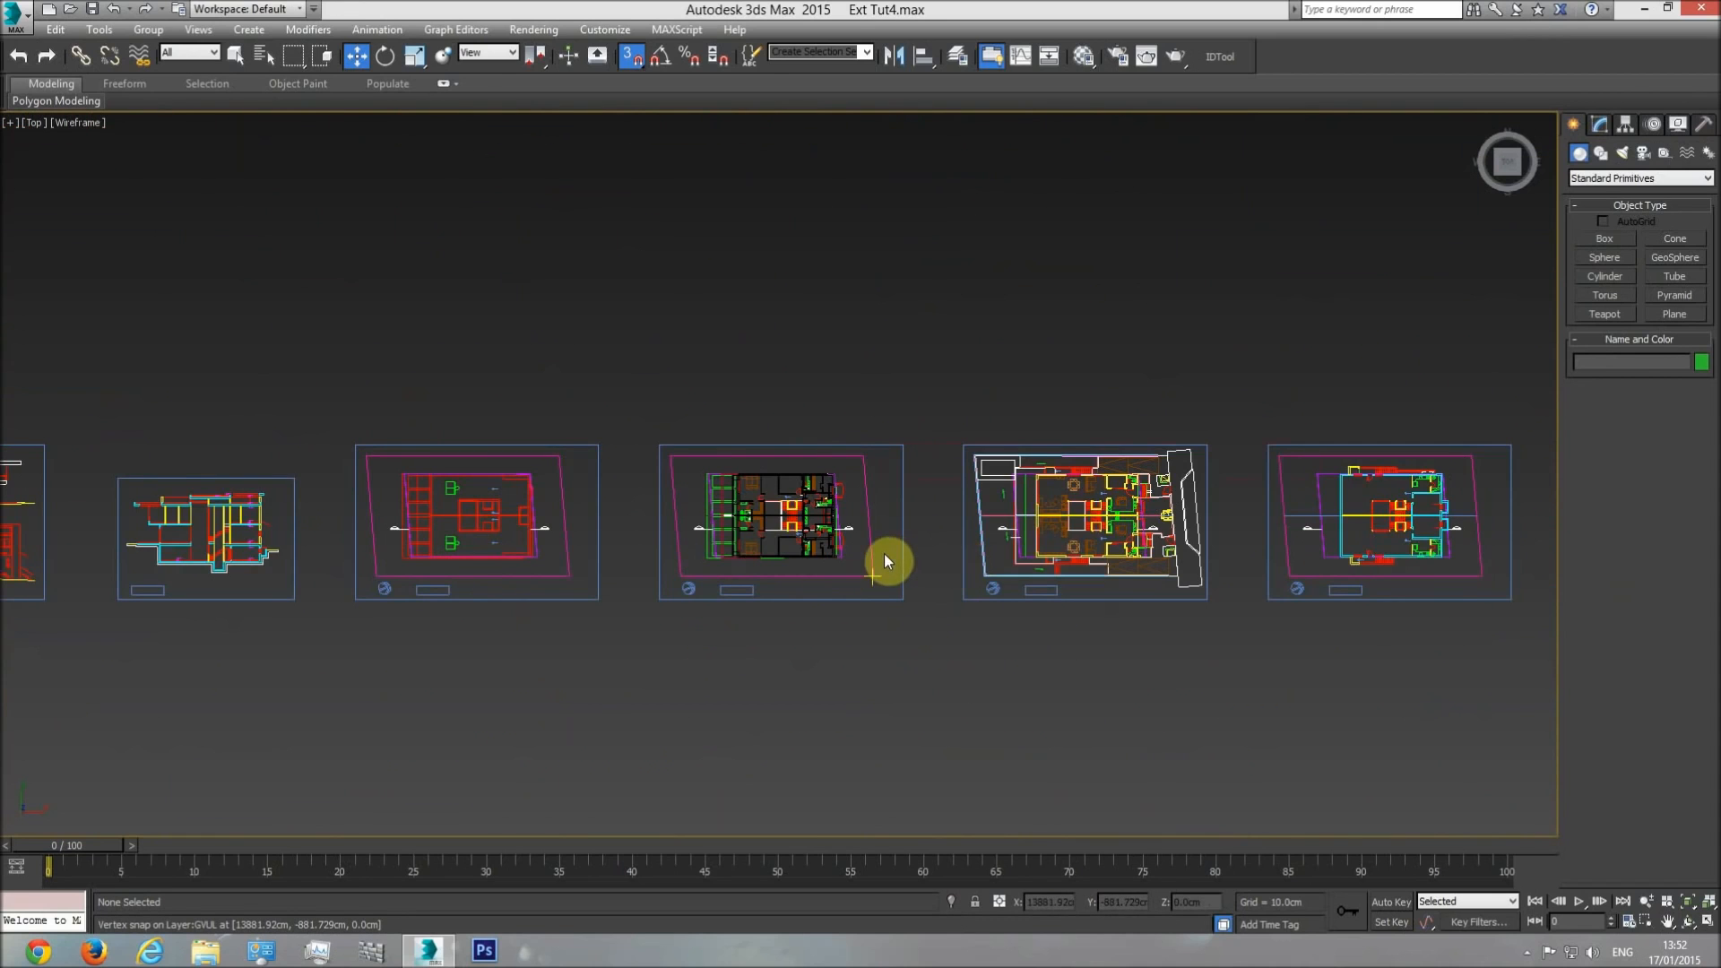
{"action": "key", "text": "f"}
{"action": "middle_click_drag", "start_coordinate": [970, 526], "coordinate": [852, 531]}
{"action": "middle_click_drag", "start_coordinate": [1161, 497], "coordinate": [777, 527]}
{"action": "middle_click_drag", "start_coordinate": [550, 507], "coordinate": [665, 526]}
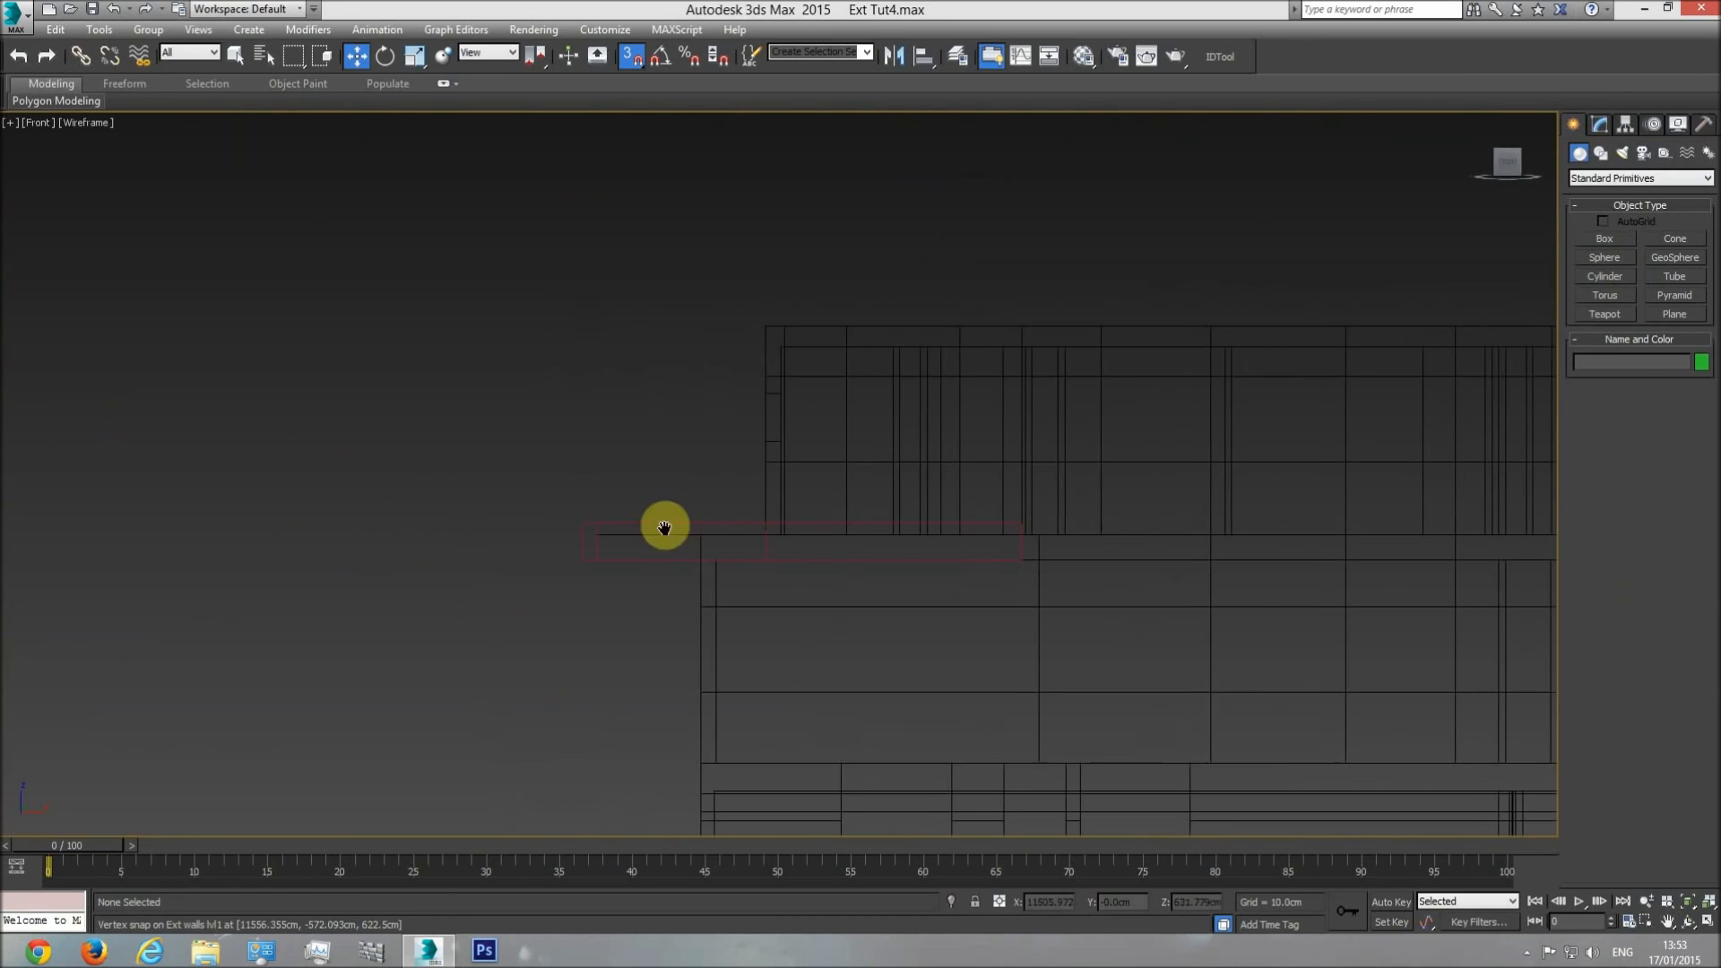
Try to raise the balcony floor cover in the front view, undo the move, and show the cover's modifier settings.
{"action": "left_click", "coordinate": [1113, 560]}
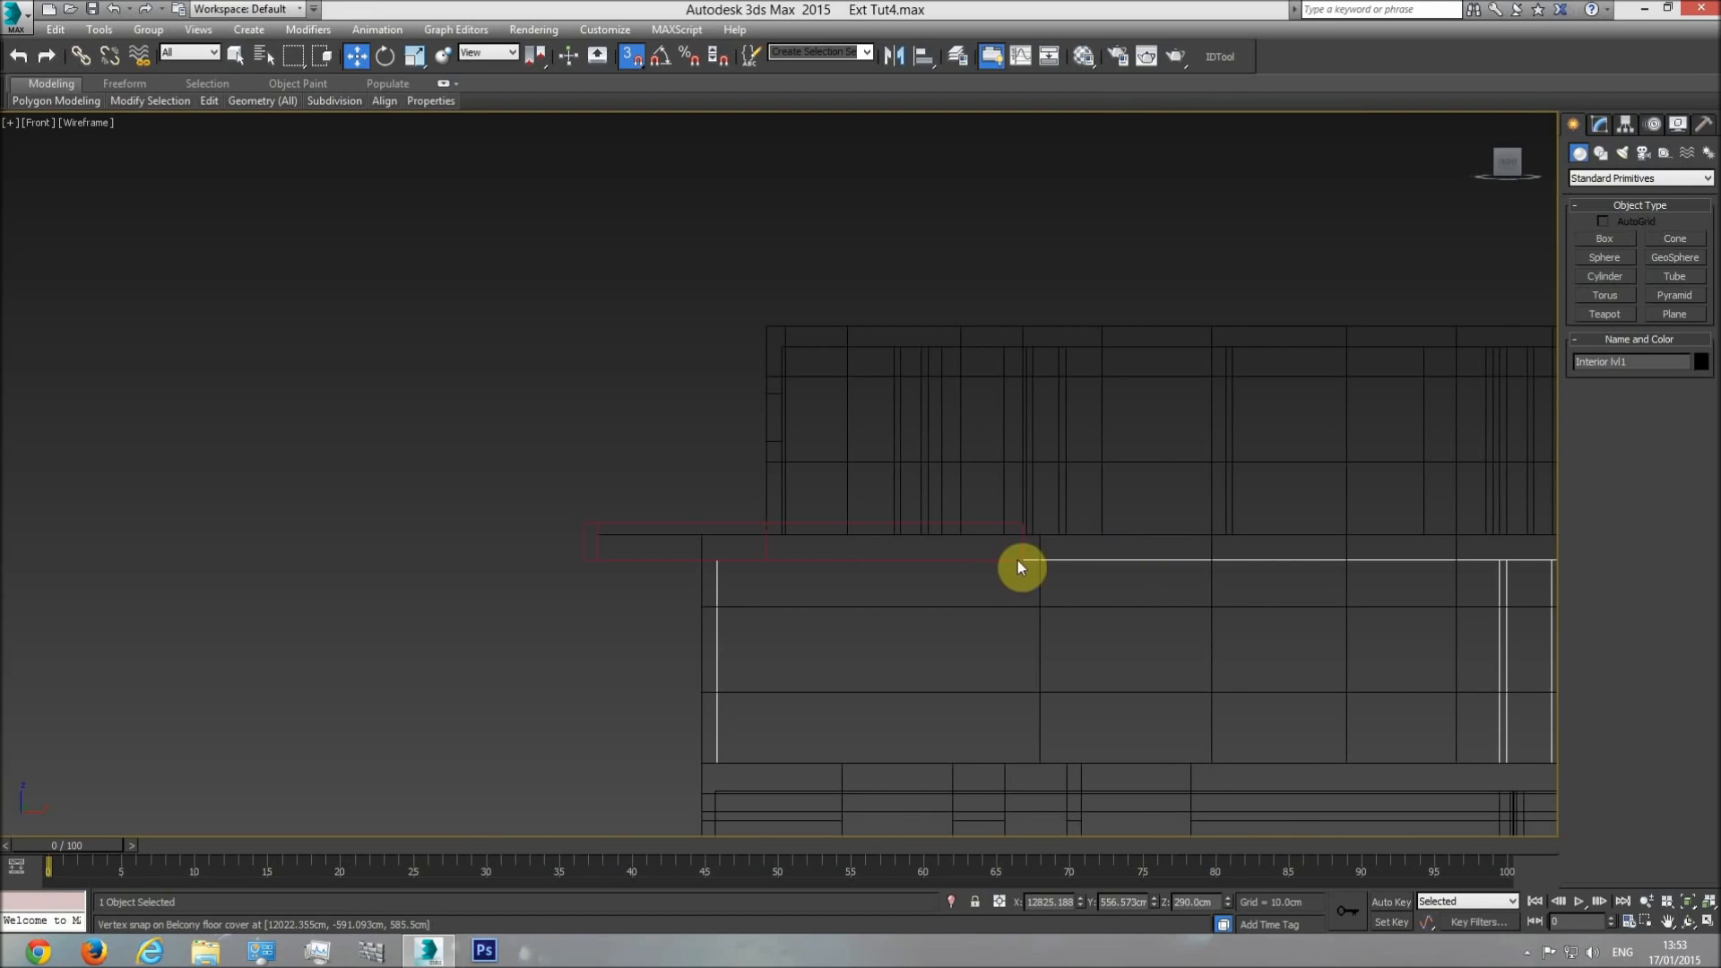
{"action": "left_click", "coordinate": [584, 528]}
{"action": "left_click_drag", "start_coordinate": [789, 482], "coordinate": [781, 435]}
{"action": "key", "text": "ctrl+z"}
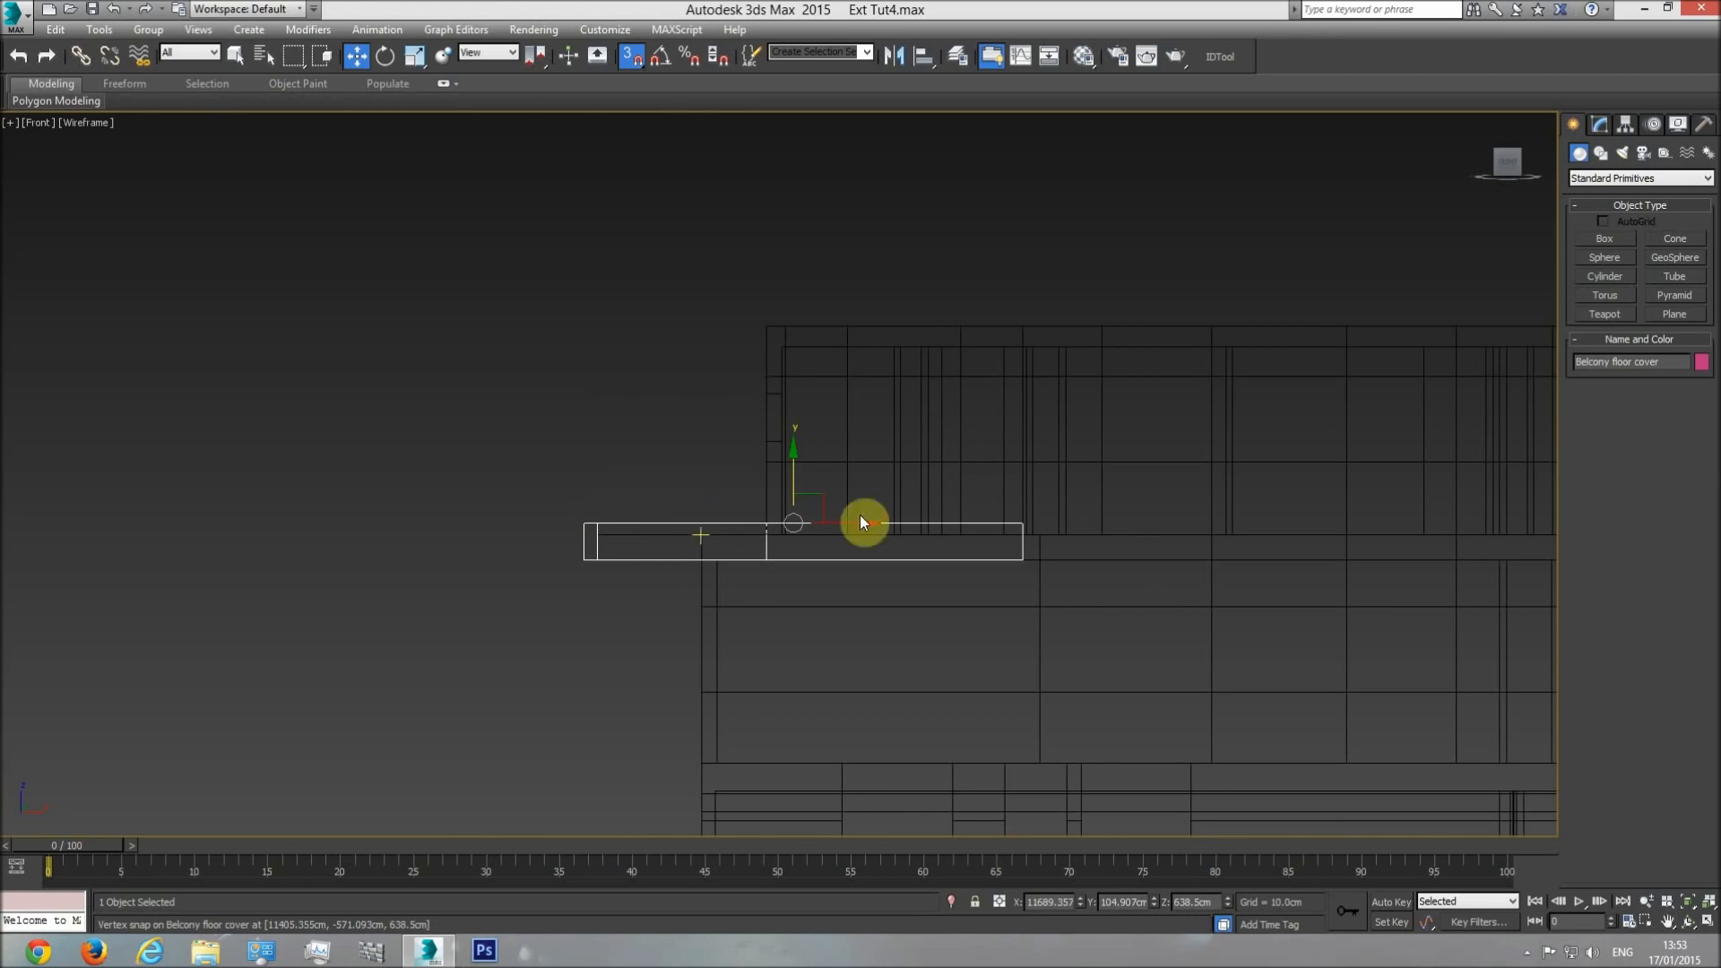
{"action": "left_click", "coordinate": [1624, 125]}
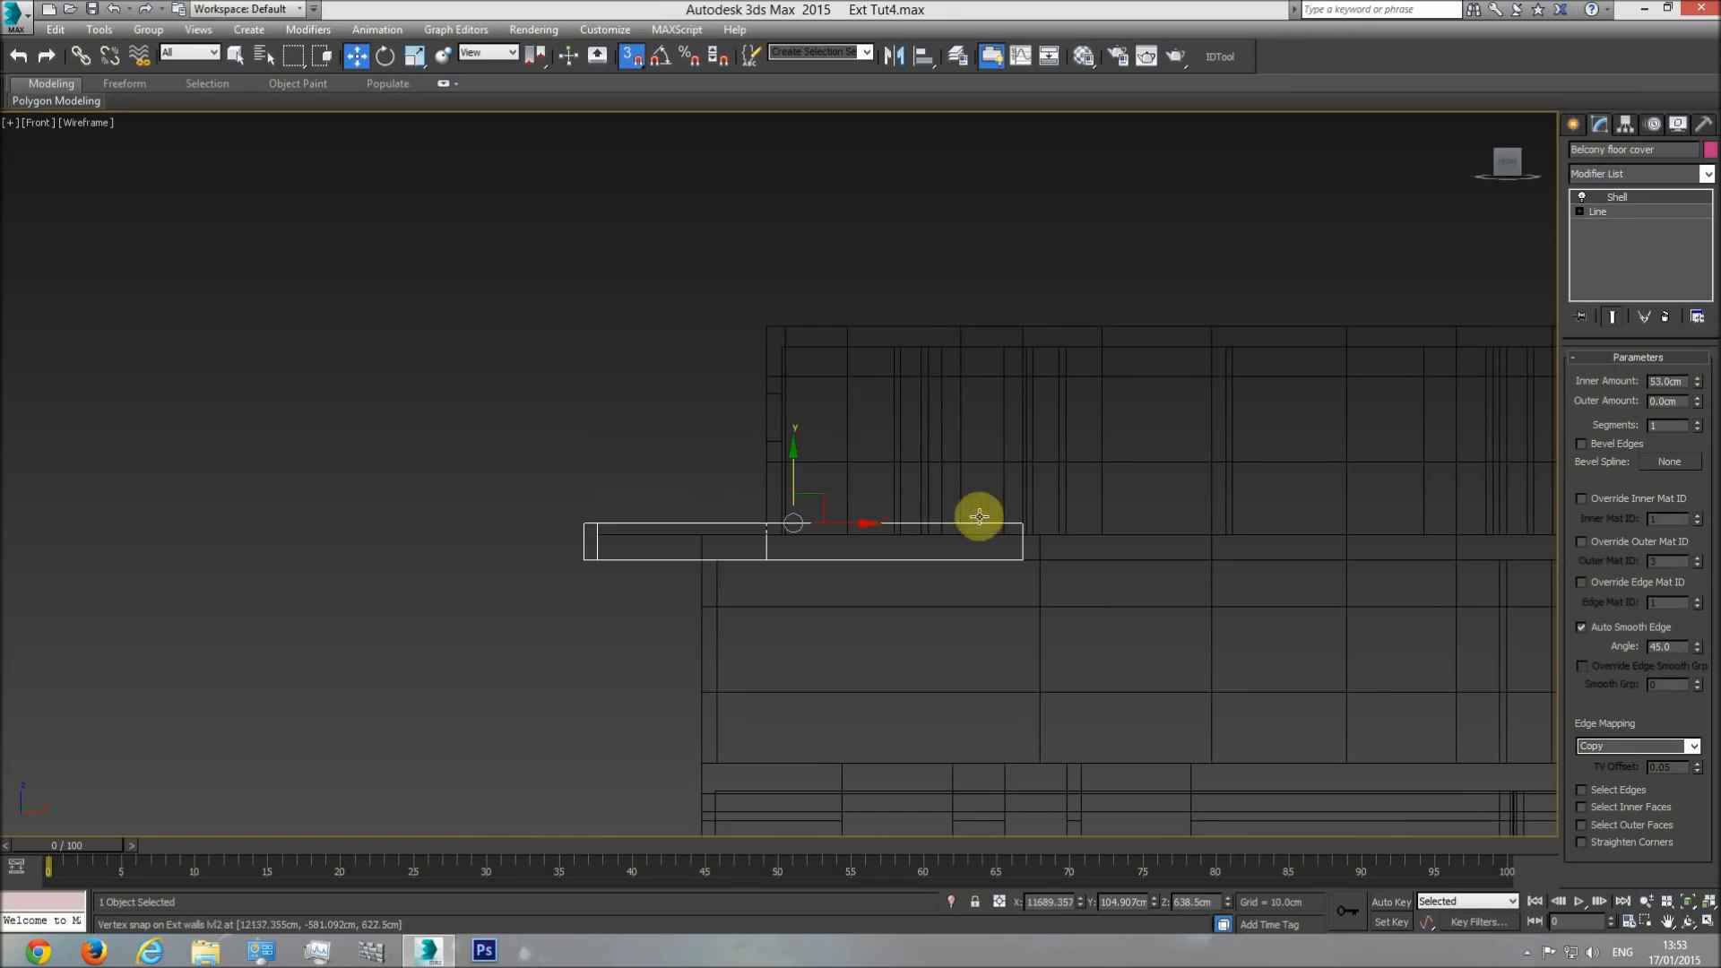
Check the floor cover in shaded perspective, and hide the plan again in the top view.
{"action": "key", "text": "p"}
{"action": "left_click", "coordinate": [1698, 916]}
{"action": "key", "text": "F3"}
{"action": "mouse_move", "coordinate": [949, 600]}
{"action": "left_mouse_down"}
{"action": "mouse_move", "coordinate": [911, 610]}
{"action": "mouse_move", "coordinate": [979, 646]}
{"action": "mouse_move", "coordinate": [1124, 637]}
{"action": "mouse_move", "coordinate": [1045, 653]}
{"action": "mouse_move", "coordinate": [933, 641]}
{"action": "mouse_move", "coordinate": [818, 564]}
{"action": "mouse_move", "coordinate": [816, 614]}
{"action": "mouse_move", "coordinate": [845, 603]}
{"action": "mouse_move", "coordinate": [779, 607]}
{"action": "mouse_move", "coordinate": [853, 576]}
{"action": "left_mouse_up"}
{"action": "key", "text": "t"}
{"action": "scroll", "coordinate": [734, 536], "scroll_direction": "up", "scroll_amount": 5}
{"action": "right_click", "coordinate": [734, 531]}
{"action": "left_click", "coordinate": [523, 466]}
{"action": "right_click", "coordinate": [523, 466]}
{"action": "left_click", "coordinate": [567, 411]}
Select the floor cover and examine how its upper corner and inner edge line up with the balcony floor in wireframe.
{"action": "scroll", "coordinate": [702, 489], "scroll_direction": "up", "scroll_amount": 6}
{"action": "middle_click_drag", "start_coordinate": [762, 220], "coordinate": [760, 421]}
{"action": "scroll", "coordinate": [793, 363], "scroll_direction": "up", "scroll_amount": 5}
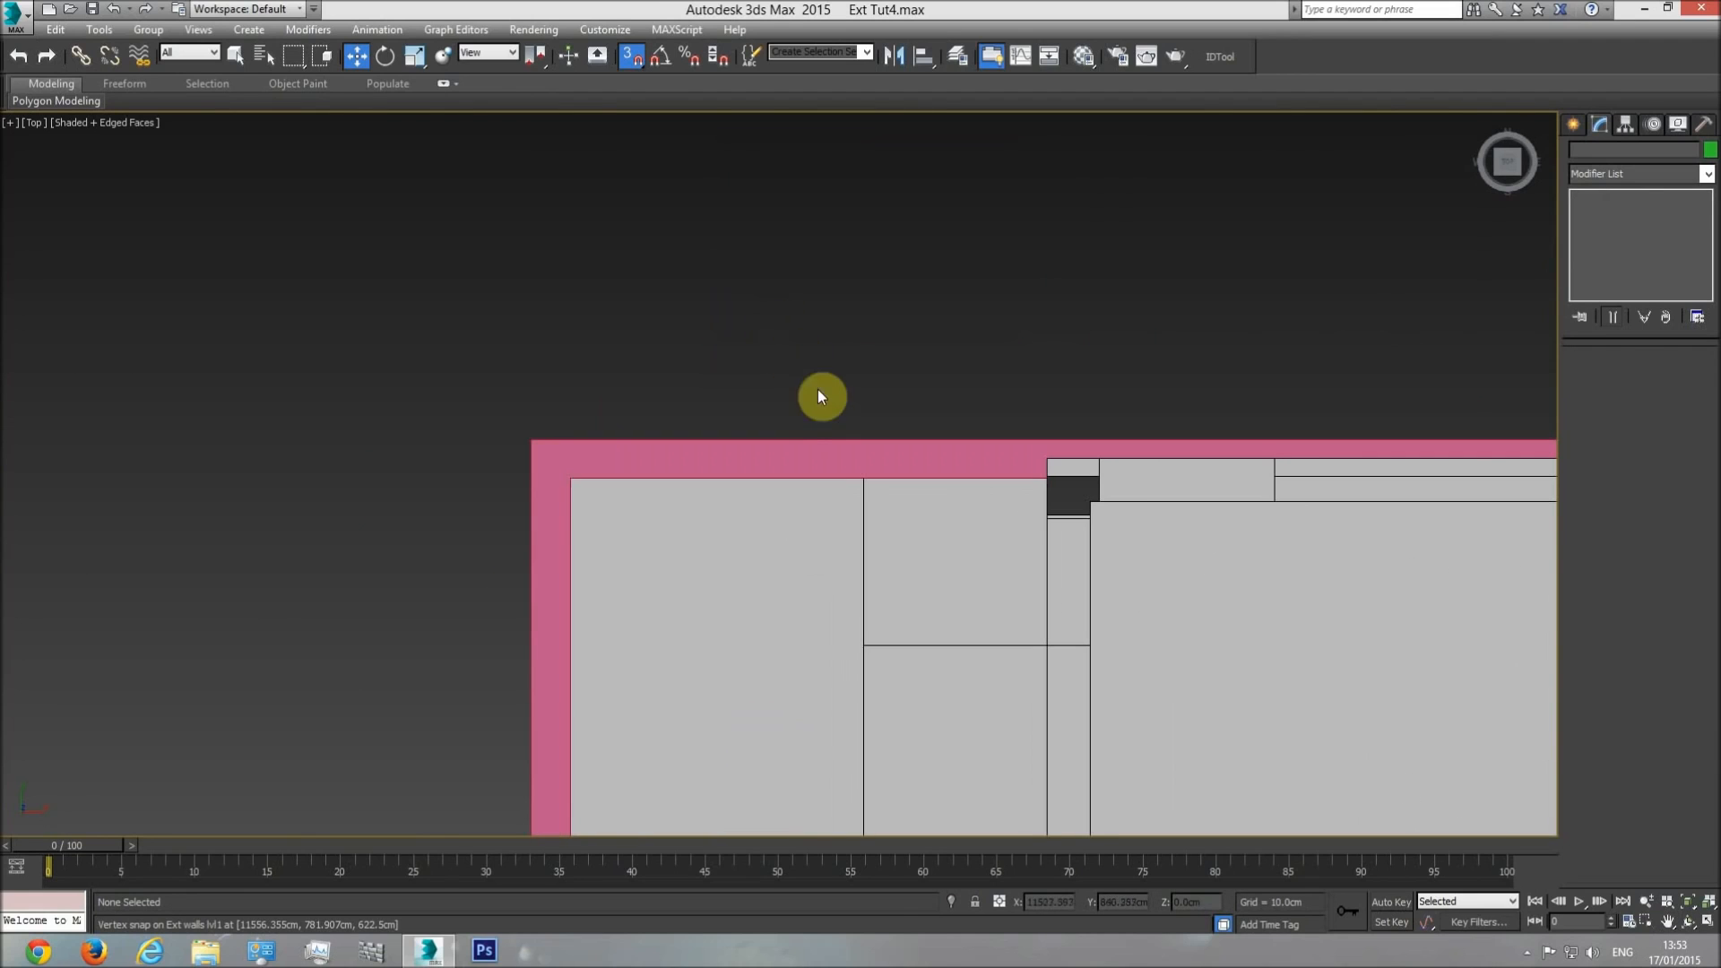
{"action": "left_click", "coordinate": [889, 460]}
{"action": "key", "text": "F3"}
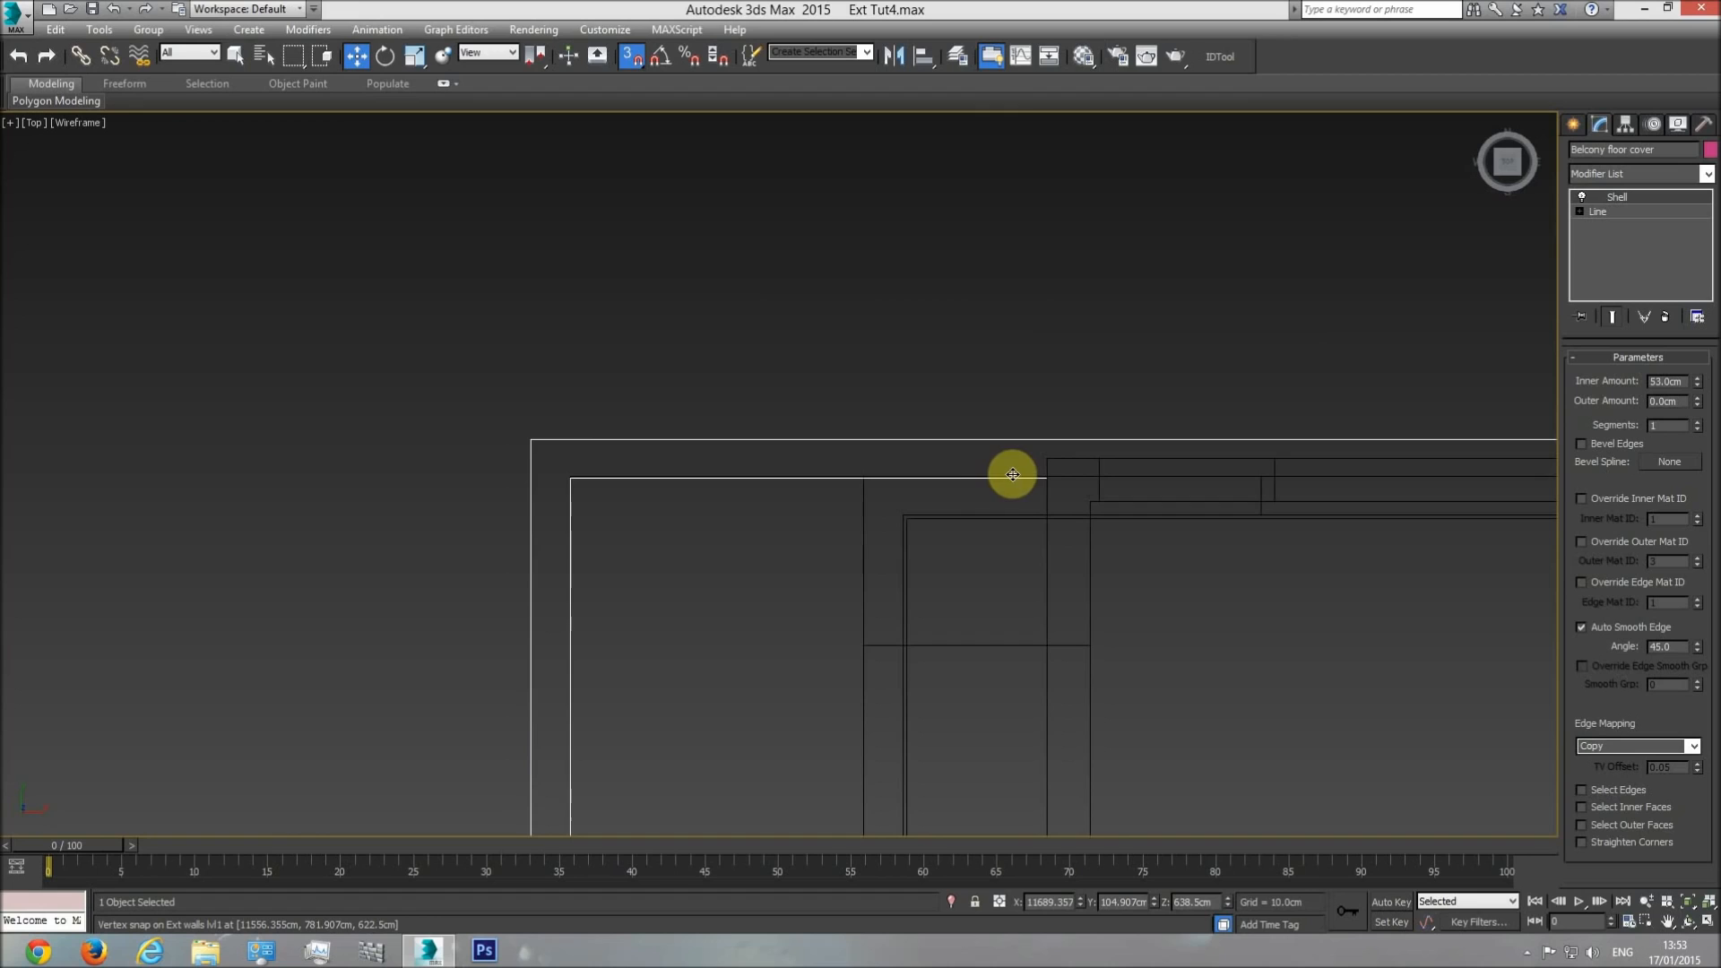
{"action": "scroll", "coordinate": [1008, 473], "scroll_direction": "up", "scroll_amount": 3}
{"action": "scroll", "coordinate": [703, 466], "scroll_direction": "down", "scroll_amount": 3}
{"action": "middle_click_drag", "start_coordinate": [579, 455], "coordinate": [623, 458]}
{"action": "scroll", "coordinate": [733, 472], "scroll_direction": "up", "scroll_amount": 3}
{"action": "scroll", "coordinate": [757, 584], "scroll_direction": "down", "scroll_amount": 4}
{"action": "scroll", "coordinate": [703, 462], "scroll_direction": "up", "scroll_amount": 6}
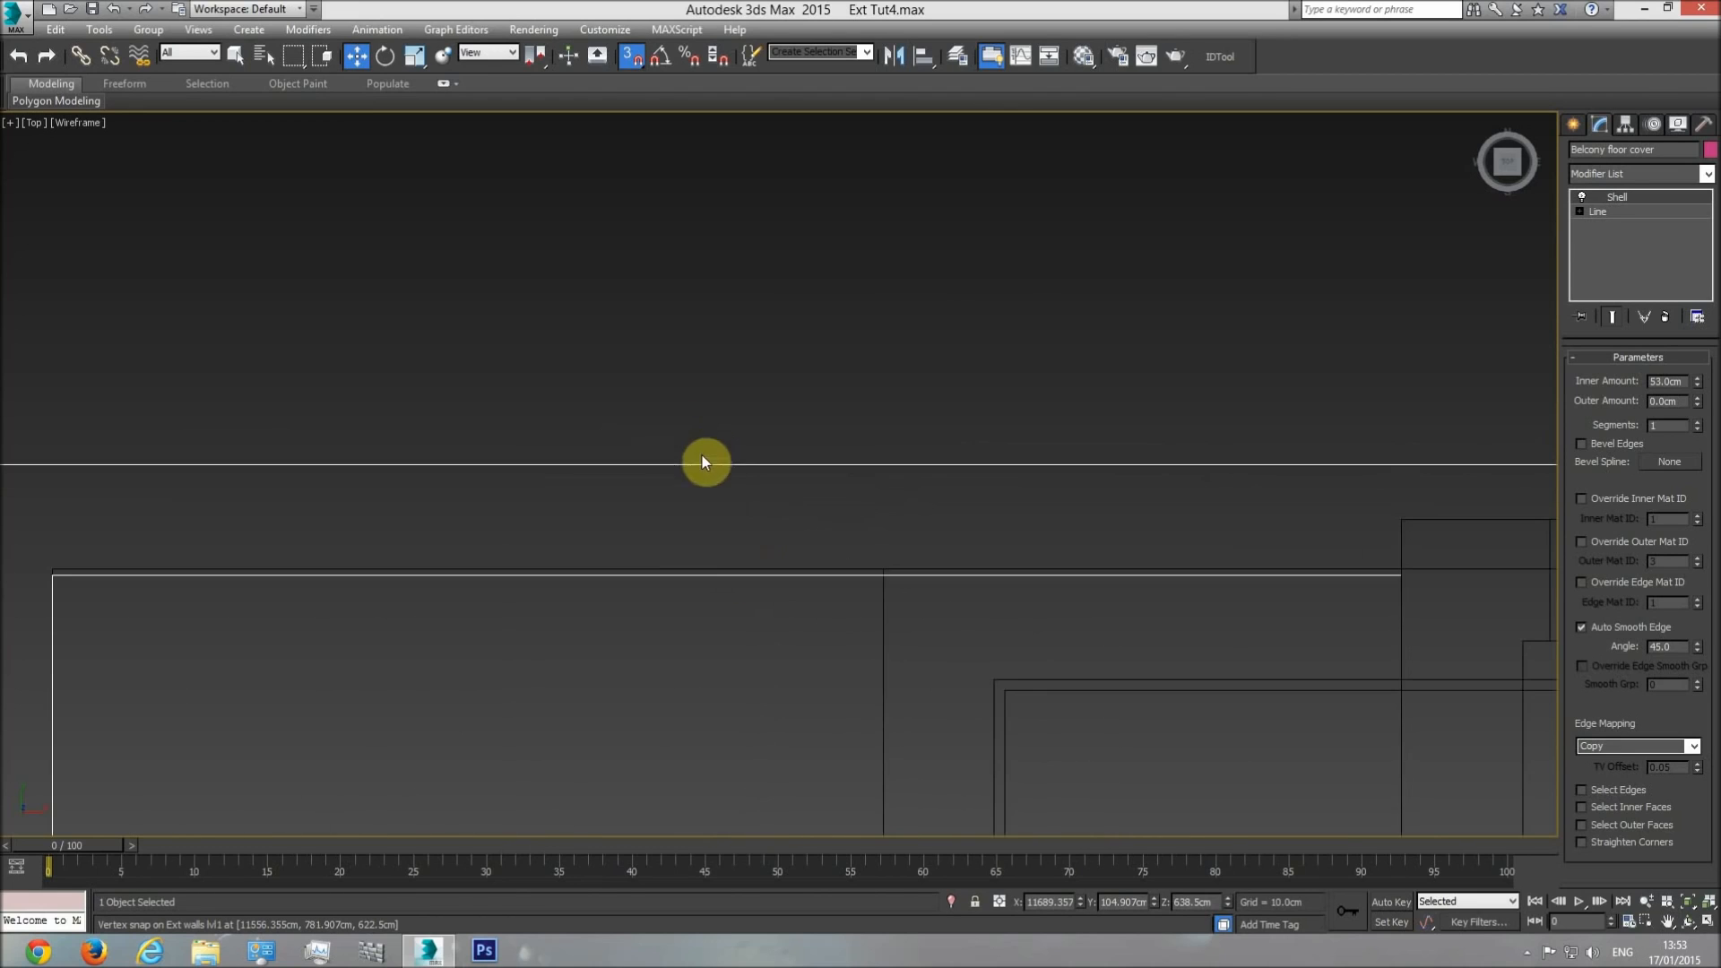
Examine the floor cover's edges from its upper corner to its lower corner in the wireframe and shaded top view.
{"action": "middle_click_drag", "start_coordinate": [143, 576], "coordinate": [335, 573]}
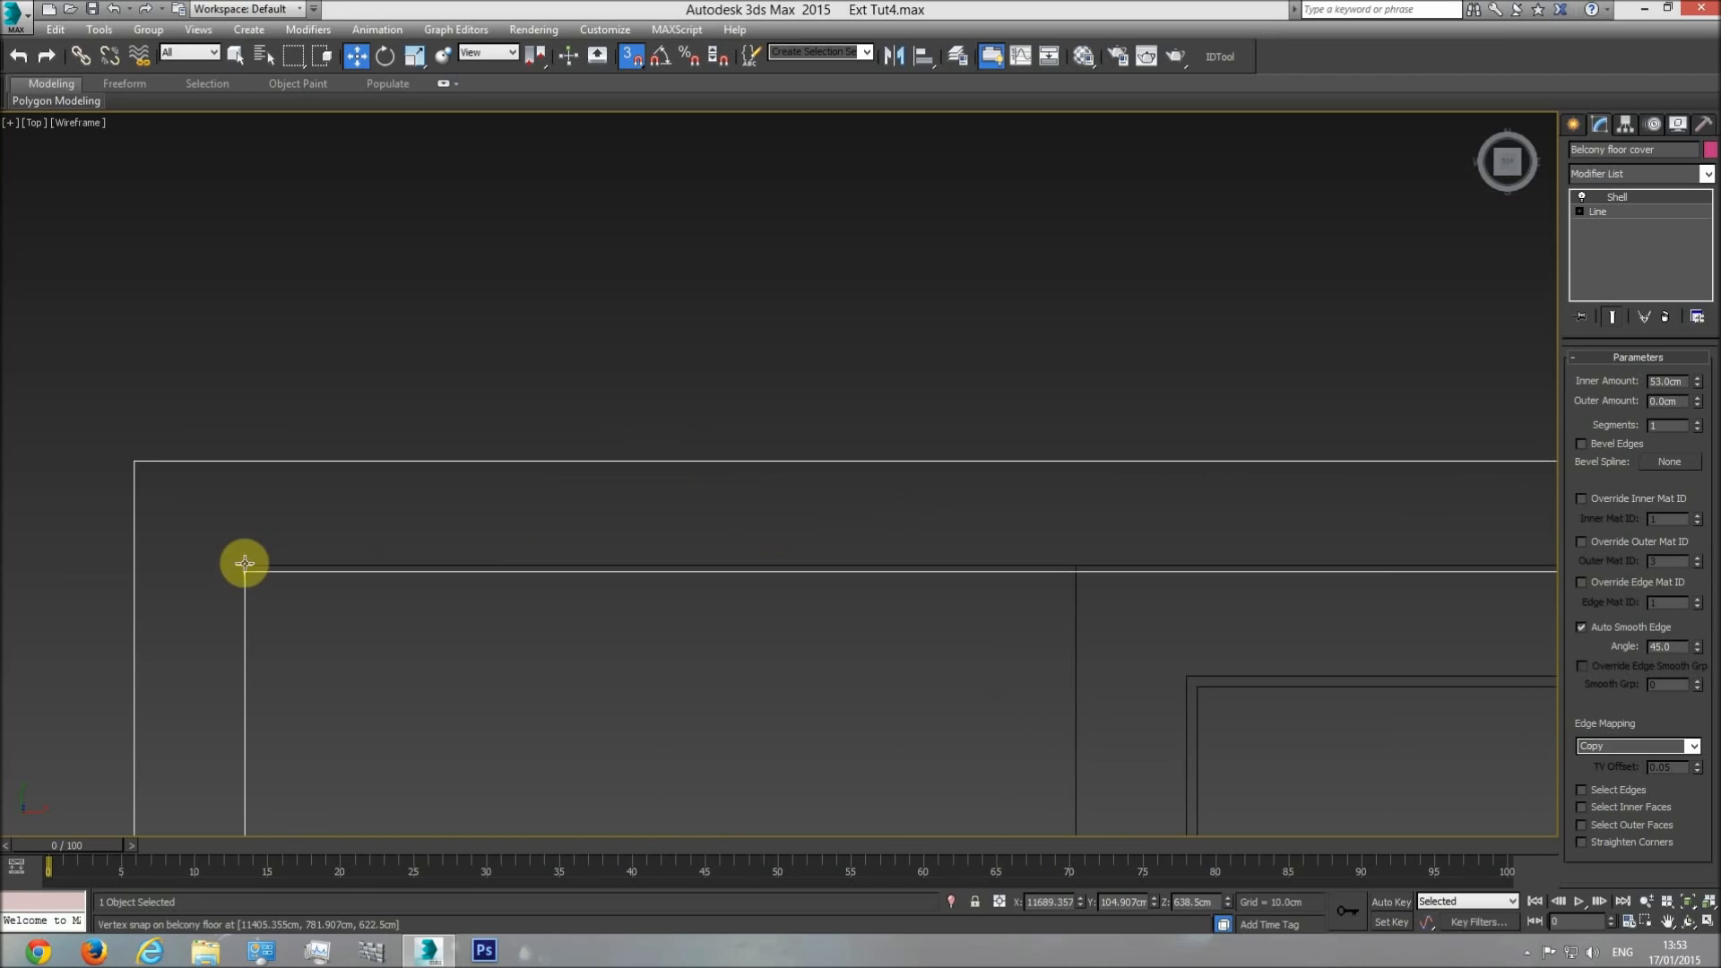
{"action": "middle_click_drag", "start_coordinate": [919, 560], "coordinate": [589, 560]}
{"action": "scroll", "coordinate": [589, 559], "scroll_direction": "down", "scroll_amount": 3}
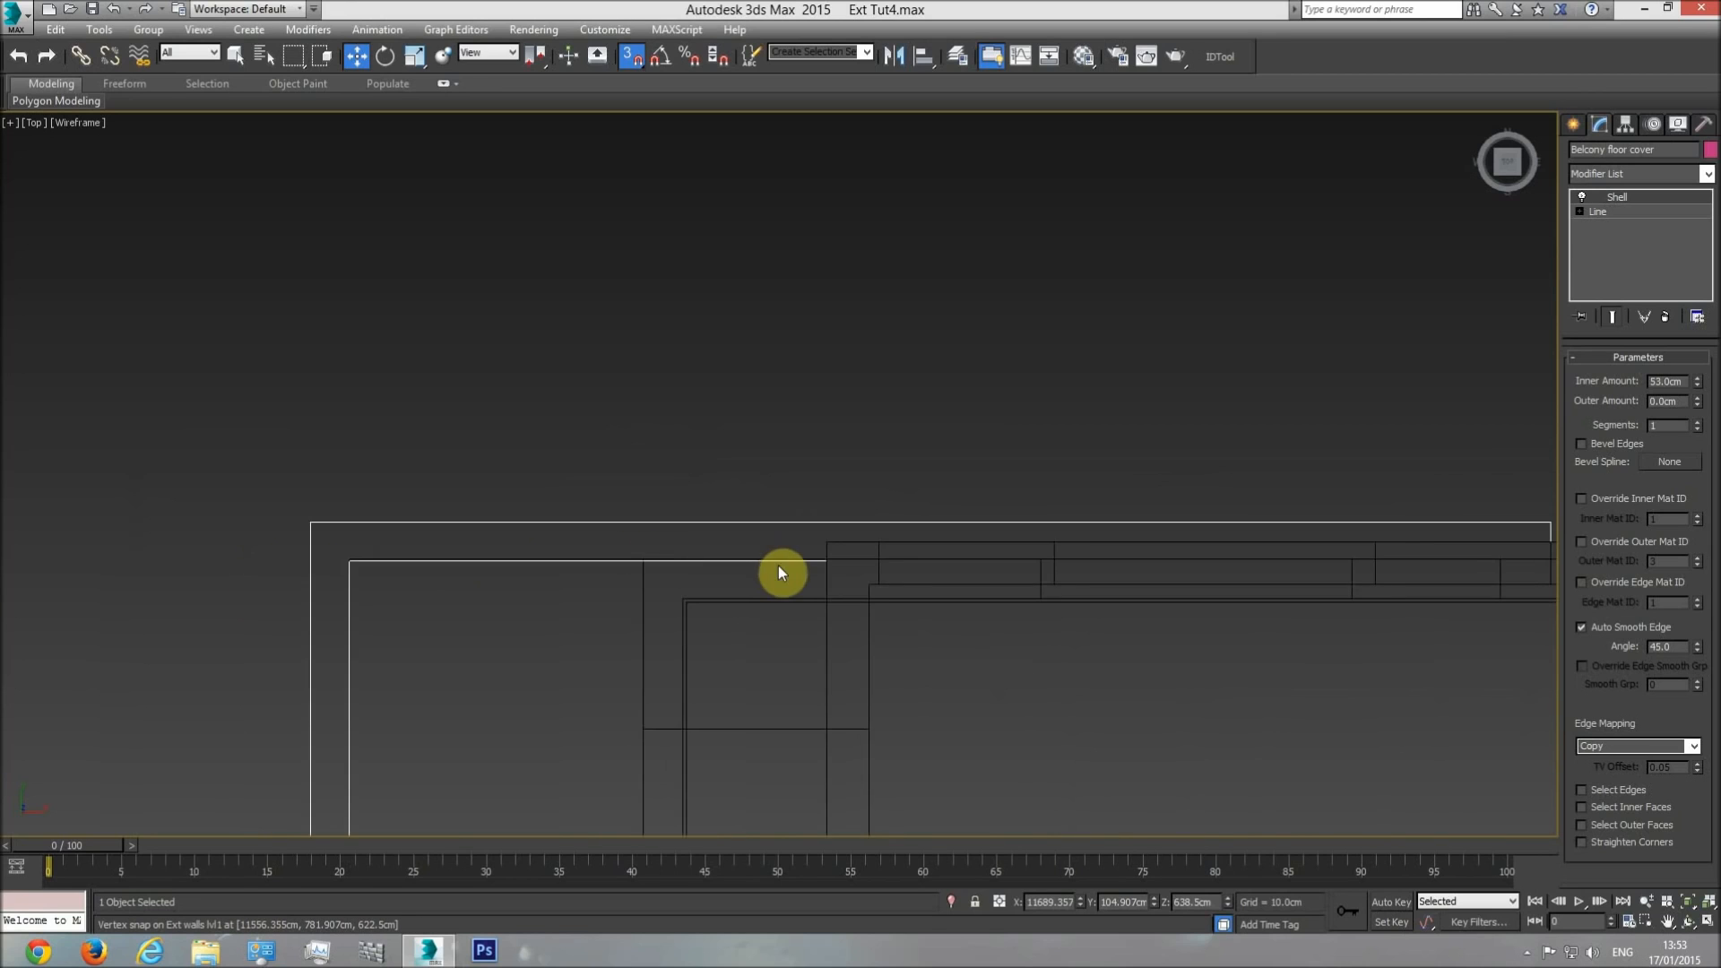
{"action": "key", "text": "F3"}
{"action": "middle_click_drag", "start_coordinate": [760, 553], "coordinate": [951, 491]}
{"action": "scroll", "coordinate": [951, 491], "scroll_direction": "down", "scroll_amount": 2}
{"action": "mouse_move", "coordinate": [908, 637]}
{"action": "middle_mouse_down"}
{"action": "mouse_move", "coordinate": [900, 279]}
{"action": "mouse_move", "coordinate": [874, 293]}
{"action": "middle_mouse_up"}
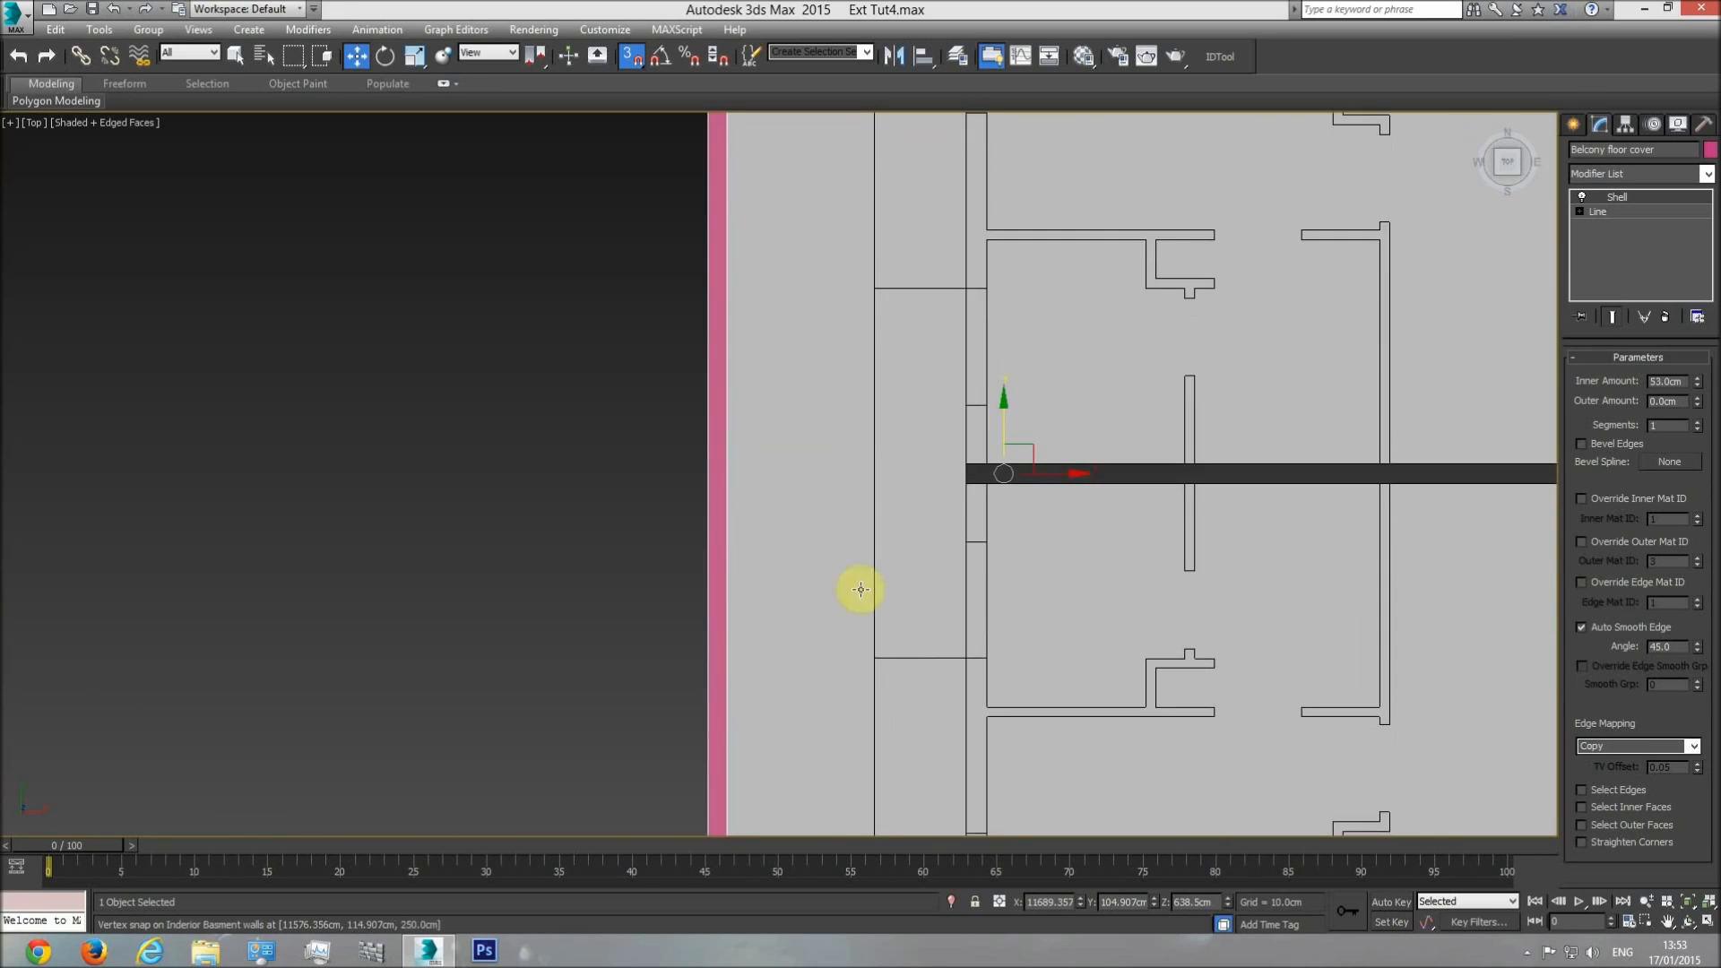
{"action": "middle_click_drag", "start_coordinate": [859, 594], "coordinate": [850, 268]}
{"action": "middle_click_drag", "start_coordinate": [837, 794], "coordinate": [832, 654]}
{"action": "scroll", "coordinate": [832, 653], "scroll_direction": "up", "scroll_amount": 3}
Select the balcony floor and compare its lower and upper ends with the floor cover in the shaded top view.
{"action": "left_click", "coordinate": [842, 616]}
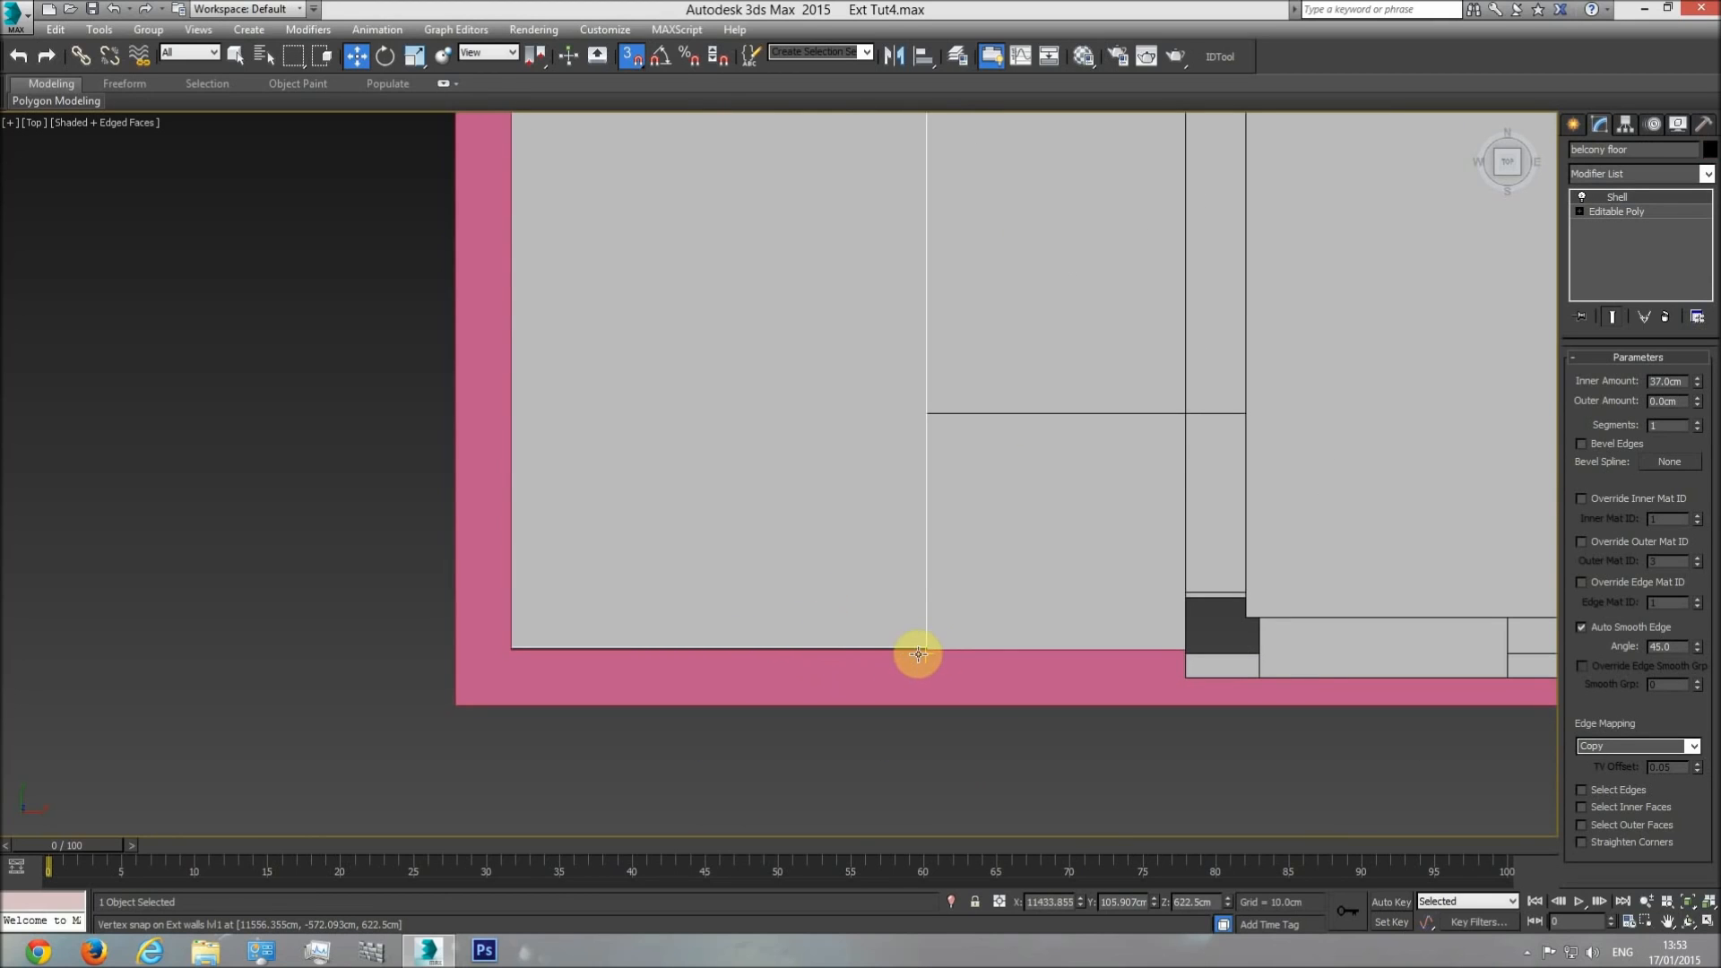
{"action": "scroll", "coordinate": [918, 654], "scroll_direction": "up", "scroll_amount": 4}
{"action": "middle_click_drag", "start_coordinate": [895, 550], "coordinate": [884, 680]}
{"action": "scroll", "coordinate": [882, 591], "scroll_direction": "down", "scroll_amount": 7}
{"action": "middle_click_drag", "start_coordinate": [842, 226], "coordinate": [843, 807]}
{"action": "middle_click_drag", "start_coordinate": [857, 188], "coordinate": [866, 716]}
{"action": "middle_click_drag", "start_coordinate": [845, 387], "coordinate": [855, 807]}
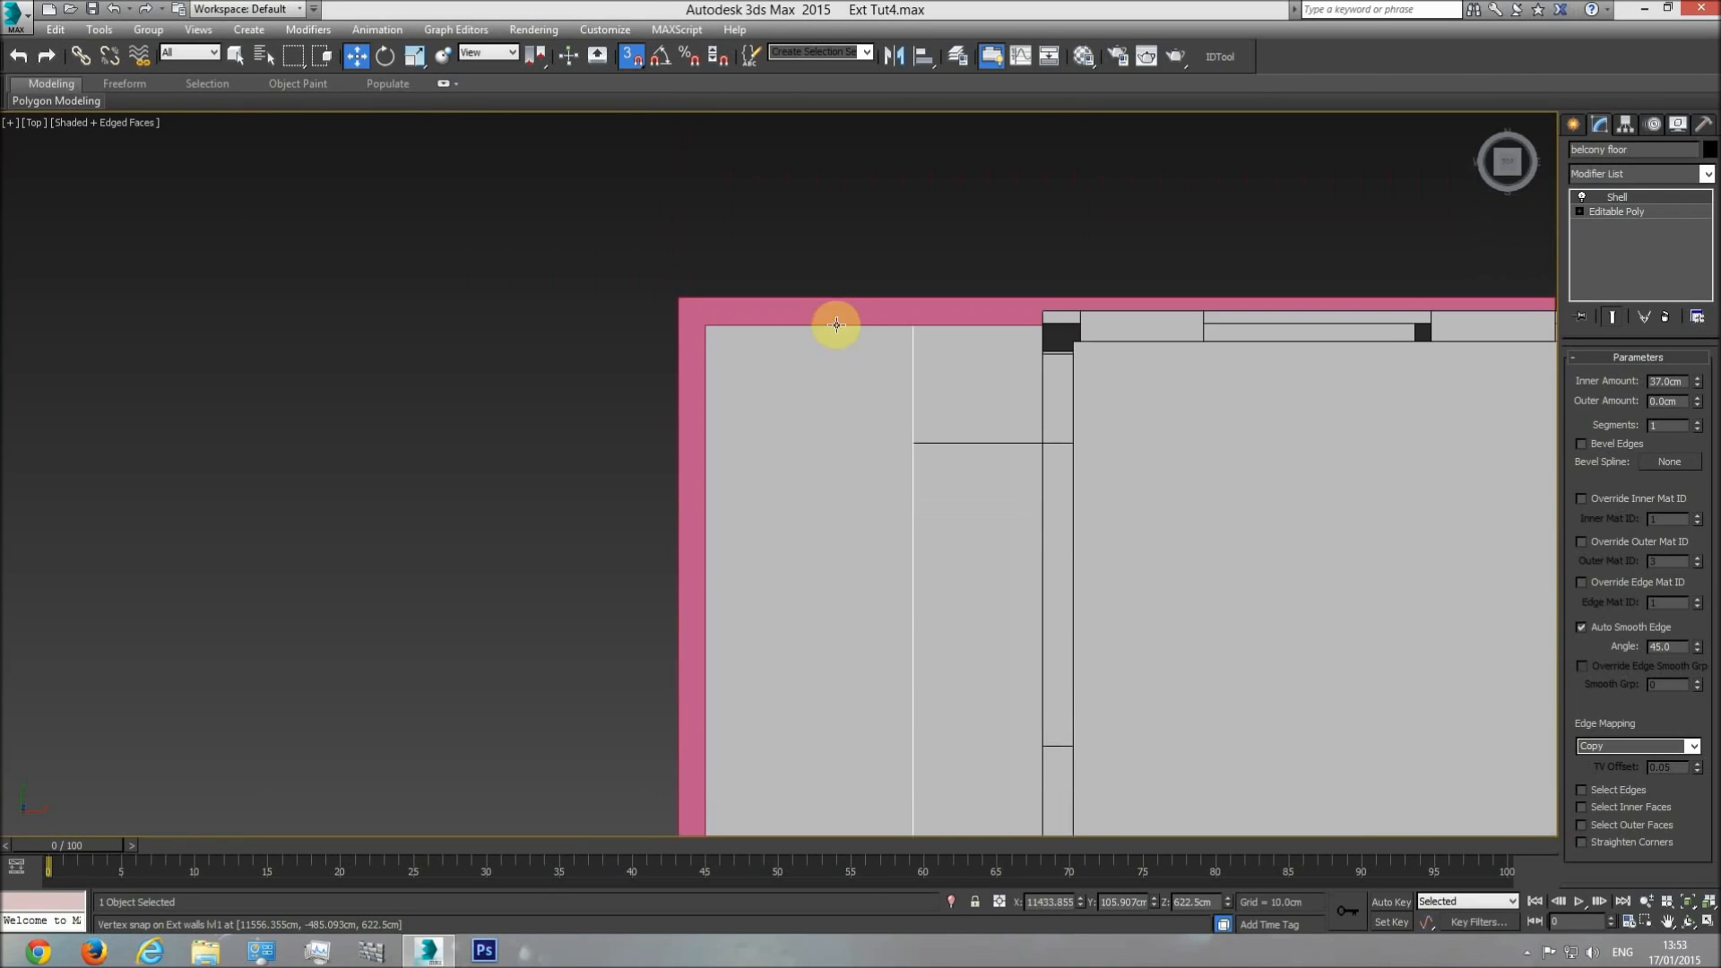
{"action": "scroll", "coordinate": [835, 326], "scroll_direction": "up", "scroll_amount": 6}
Examine in wireframe how the balcony floor's edges line up with the floor cover at both ends.
{"action": "key", "text": "F3"}
{"action": "scroll", "coordinate": [578, 296], "scroll_direction": "down", "scroll_amount": 8}
{"action": "middle_click_drag", "start_coordinate": [649, 556], "coordinate": [636, 170]}
{"action": "left_click_drag", "start_coordinate": [554, 501], "coordinate": [561, 584]}
{"action": "middle_click_drag", "start_coordinate": [599, 175], "coordinate": [638, 695]}
{"action": "scroll", "coordinate": [571, 528], "scroll_direction": "up", "scroll_amount": 6}
{"action": "scroll", "coordinate": [570, 528], "scroll_direction": "up", "scroll_amount": 3}
{"action": "left_click_drag", "start_coordinate": [548, 492], "coordinate": [630, 236]}
{"action": "middle_click_drag", "start_coordinate": [630, 236], "coordinate": [656, 591]}
{"action": "left_click_drag", "start_coordinate": [656, 592], "coordinate": [631, 359]}
{"action": "middle_click_drag", "start_coordinate": [631, 359], "coordinate": [656, 556]}
{"action": "left_click_drag", "start_coordinate": [656, 556], "coordinate": [602, 311]}
{"action": "scroll", "coordinate": [803, 475], "scroll_direction": "down", "scroll_amount": 10}
{"action": "middle_click_drag", "start_coordinate": [838, 623], "coordinate": [807, 214]}
{"action": "scroll", "coordinate": [798, 716], "scroll_direction": "up", "scroll_amount": 12}
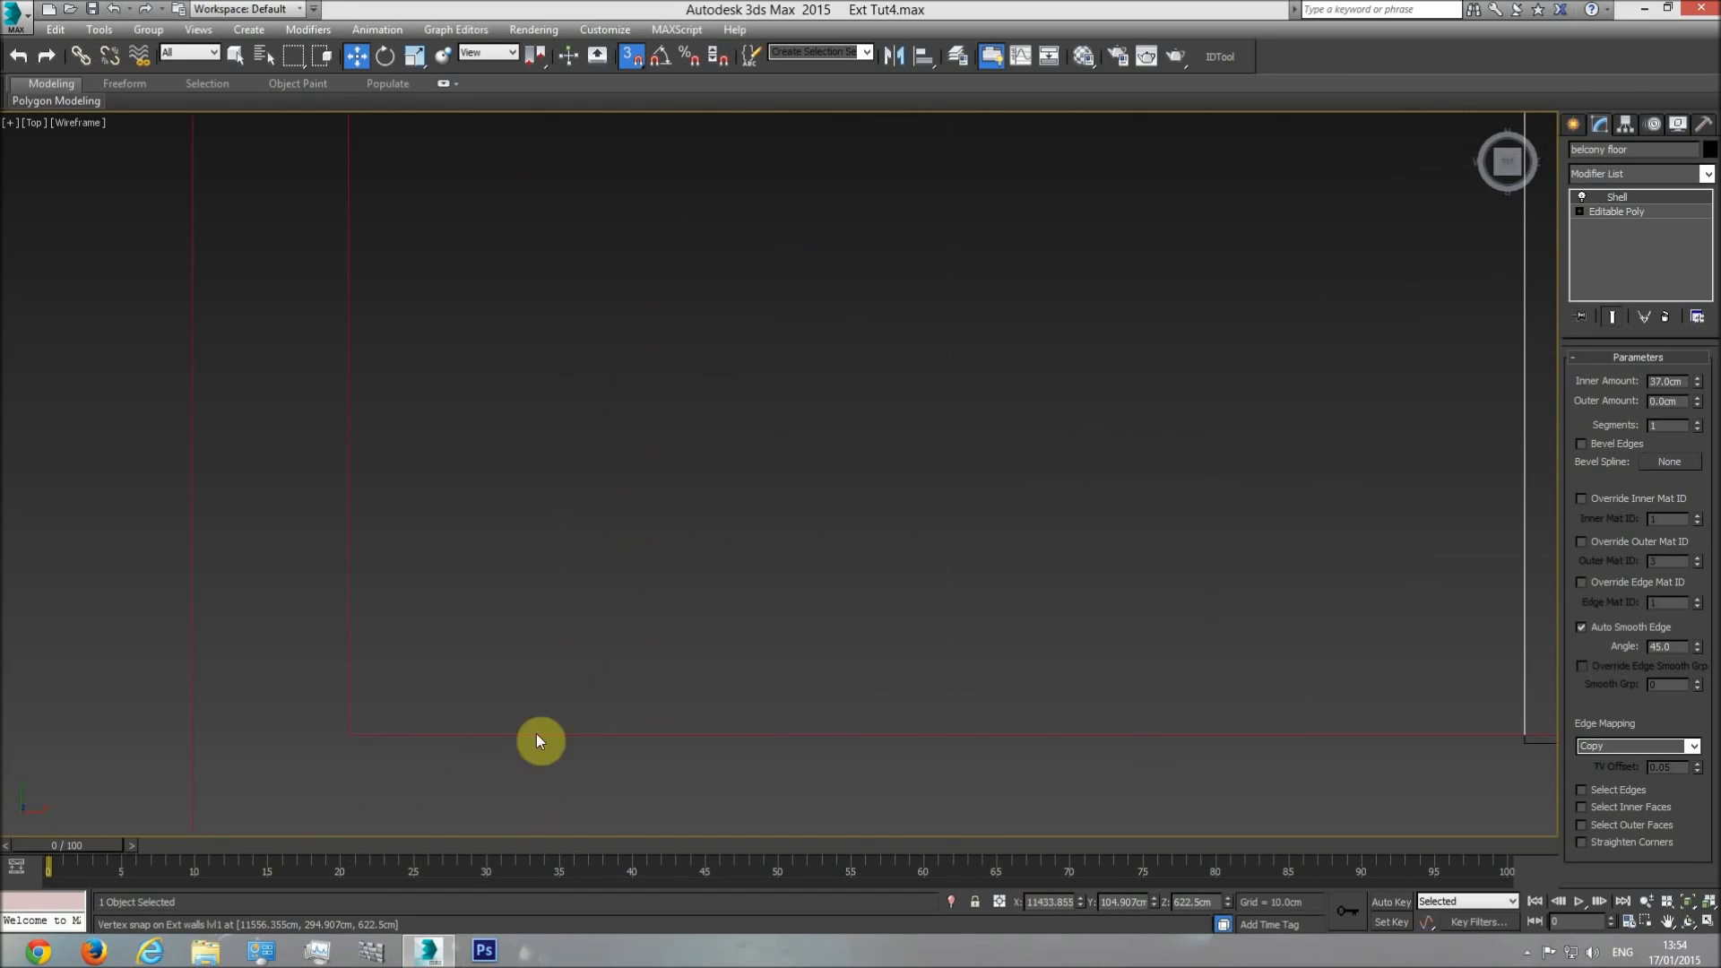
Select the level 1 exterior walls and compare their corner edges with the floor cover's inner edge in wireframe.
{"action": "middle_click_drag", "start_coordinate": [1344, 608], "coordinate": [807, 541]}
{"action": "scroll", "coordinate": [808, 543], "scroll_direction": "down", "scroll_amount": 4}
{"action": "left_click", "coordinate": [993, 619]}
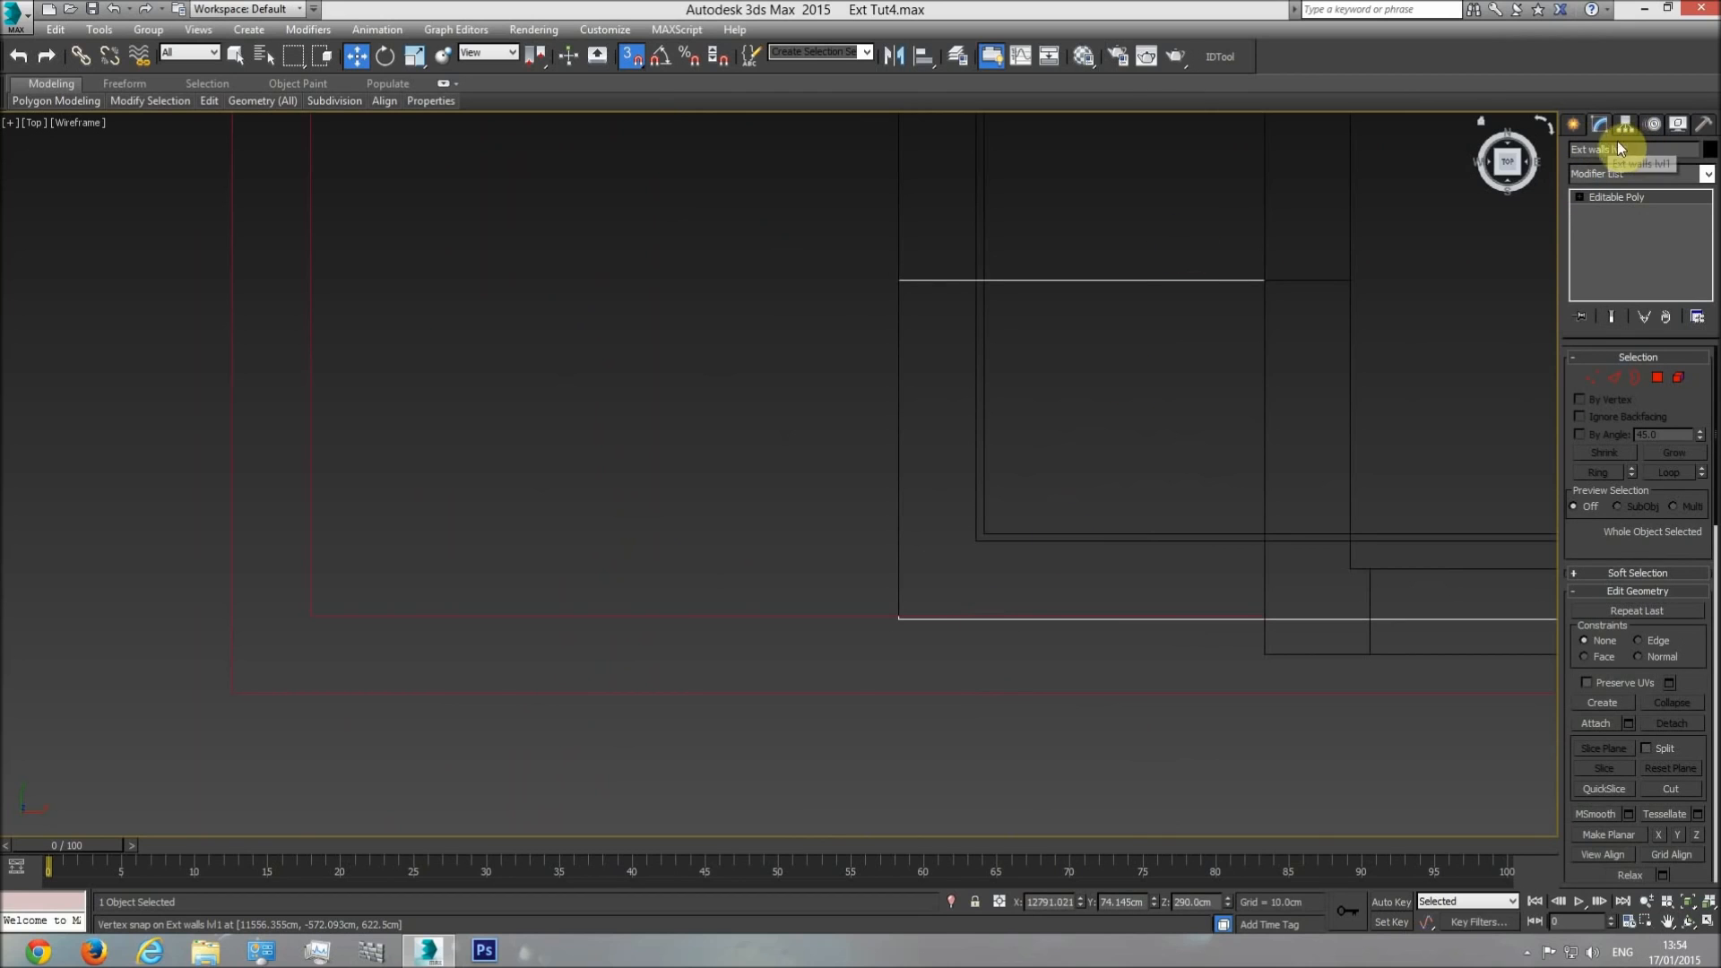
{"action": "scroll", "coordinate": [1145, 453], "scroll_direction": "up", "scroll_amount": 6}
{"action": "scroll", "coordinate": [1068, 767], "scroll_direction": "down", "scroll_amount": 2}
{"action": "middle_click_drag", "start_coordinate": [1047, 256], "coordinate": [1045, 379]}
{"action": "scroll", "coordinate": [1065, 380], "scroll_direction": "up", "scroll_amount": 9}
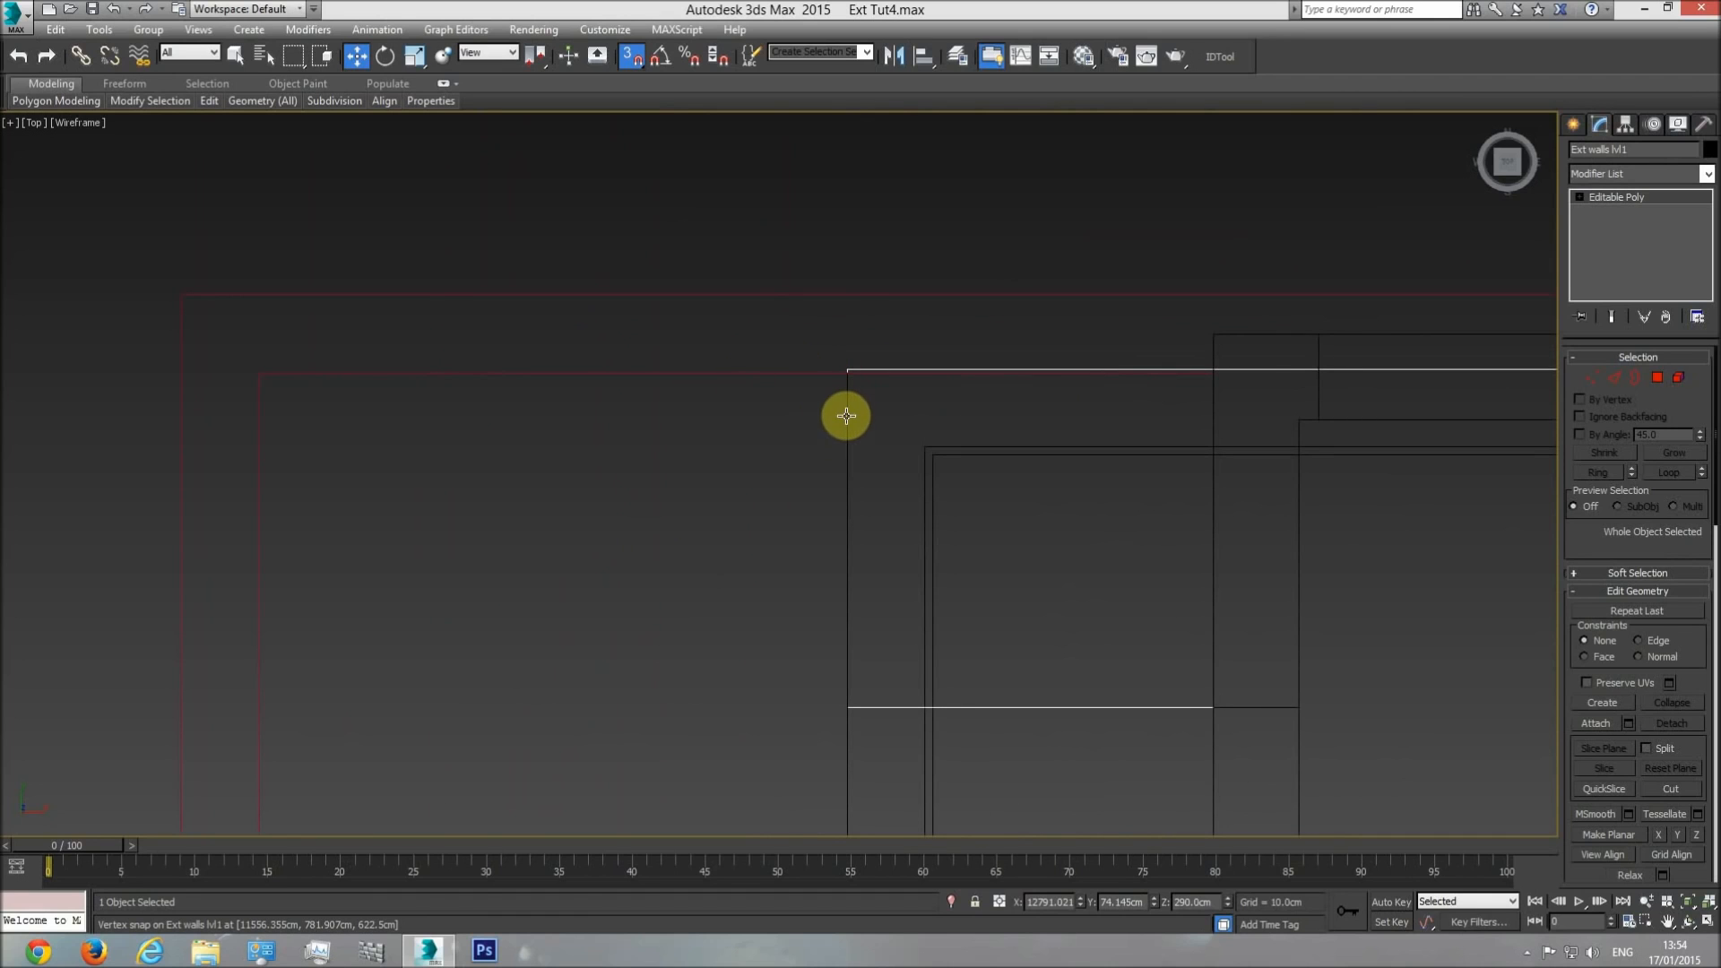
Show the house in shaded perspective from the balcony corner and select the balcony floor cover.
{"action": "key", "text": "p"}
{"action": "left_click", "coordinate": [1689, 905]}
{"action": "left_click", "coordinate": [1688, 923]}
{"action": "mouse_move", "coordinate": [1014, 609]}
{"action": "left_mouse_down"}
{"action": "mouse_move", "coordinate": [887, 508]}
{"action": "mouse_move", "coordinate": [745, 557]}
{"action": "mouse_move", "coordinate": [799, 615]}
{"action": "mouse_move", "coordinate": [761, 385]}
{"action": "mouse_move", "coordinate": [788, 339]}
{"action": "mouse_move", "coordinate": [756, 403]}
{"action": "mouse_move", "coordinate": [711, 392]}
{"action": "mouse_move", "coordinate": [661, 318]}
{"action": "mouse_move", "coordinate": [660, 242]}
{"action": "mouse_move", "coordinate": [676, 346]}
{"action": "mouse_move", "coordinate": [715, 415]}
{"action": "mouse_move", "coordinate": [772, 438]}
{"action": "mouse_move", "coordinate": [798, 321]}
{"action": "mouse_move", "coordinate": [806, 500]}
{"action": "mouse_move", "coordinate": [853, 519]}
{"action": "mouse_move", "coordinate": [809, 538]}
{"action": "mouse_move", "coordinate": [753, 488]}
{"action": "mouse_move", "coordinate": [768, 461]}
{"action": "mouse_move", "coordinate": [841, 440]}
{"action": "mouse_move", "coordinate": [814, 603]}
{"action": "mouse_move", "coordinate": [772, 627]}
{"action": "mouse_move", "coordinate": [761, 434]}
{"action": "mouse_move", "coordinate": [760, 526]}
{"action": "mouse_move", "coordinate": [768, 476]}
{"action": "left_mouse_up"}
{"action": "key", "text": "F3"}
{"action": "key", "text": "w"}
{"action": "left_click", "coordinate": [788, 611]}
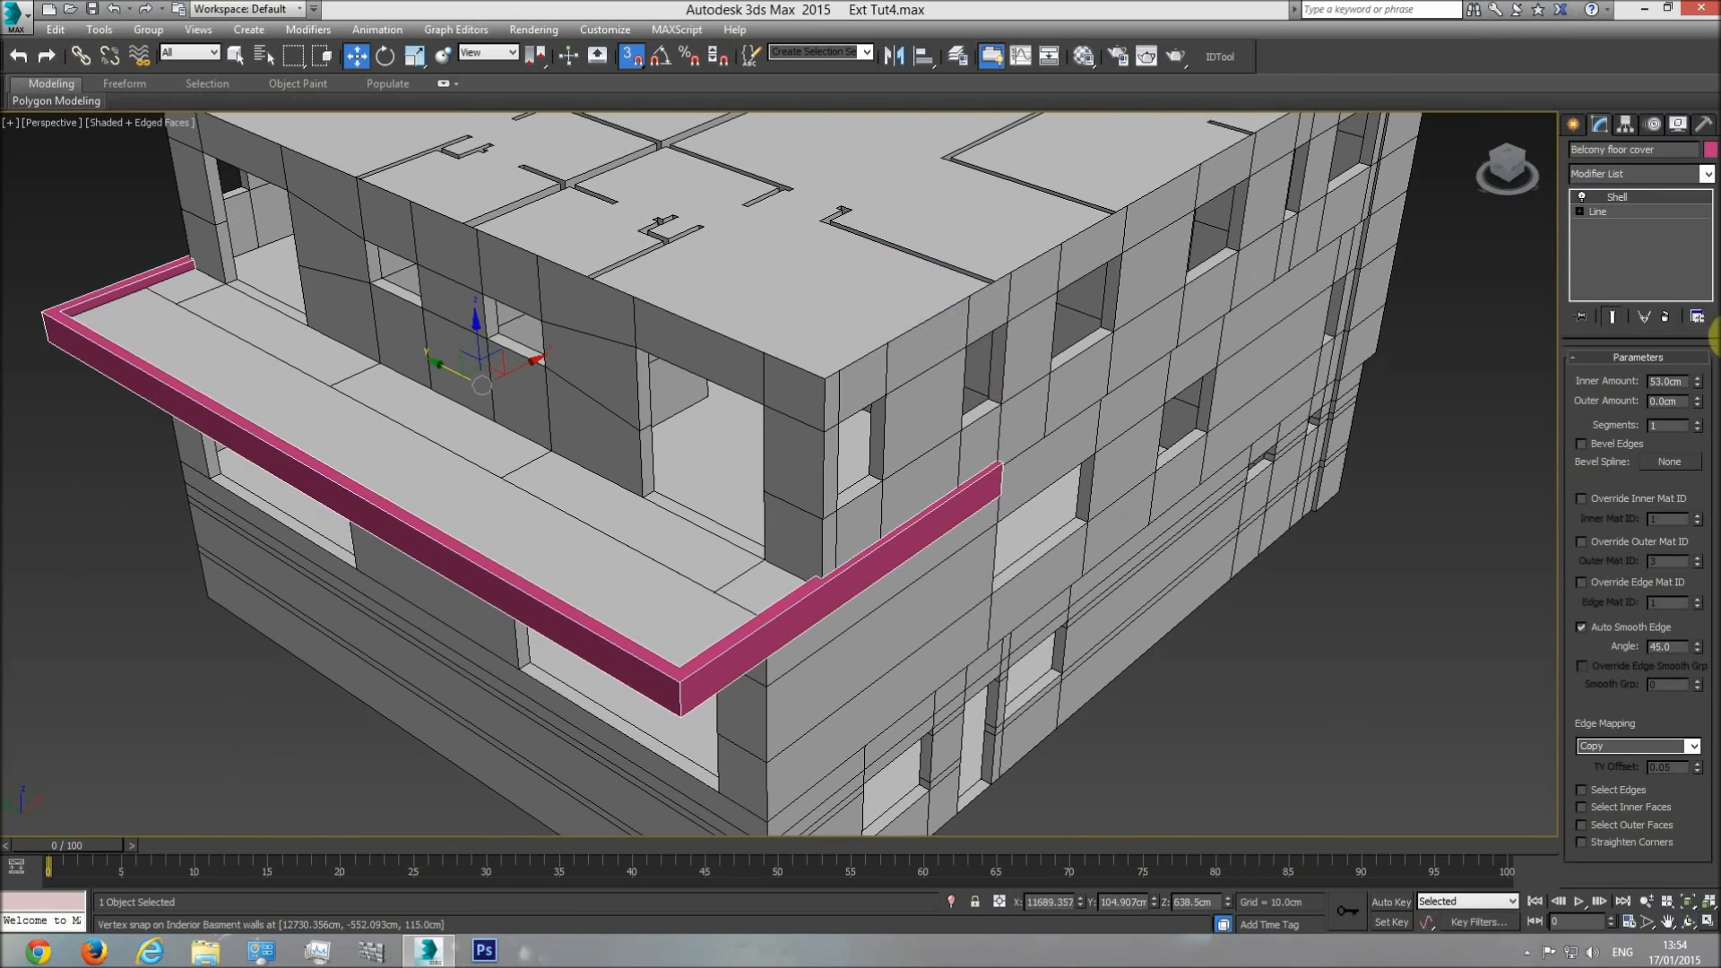
Set the floor cover's object color to black and assign the base material to it.
{"action": "left_click", "coordinate": [1710, 150]}
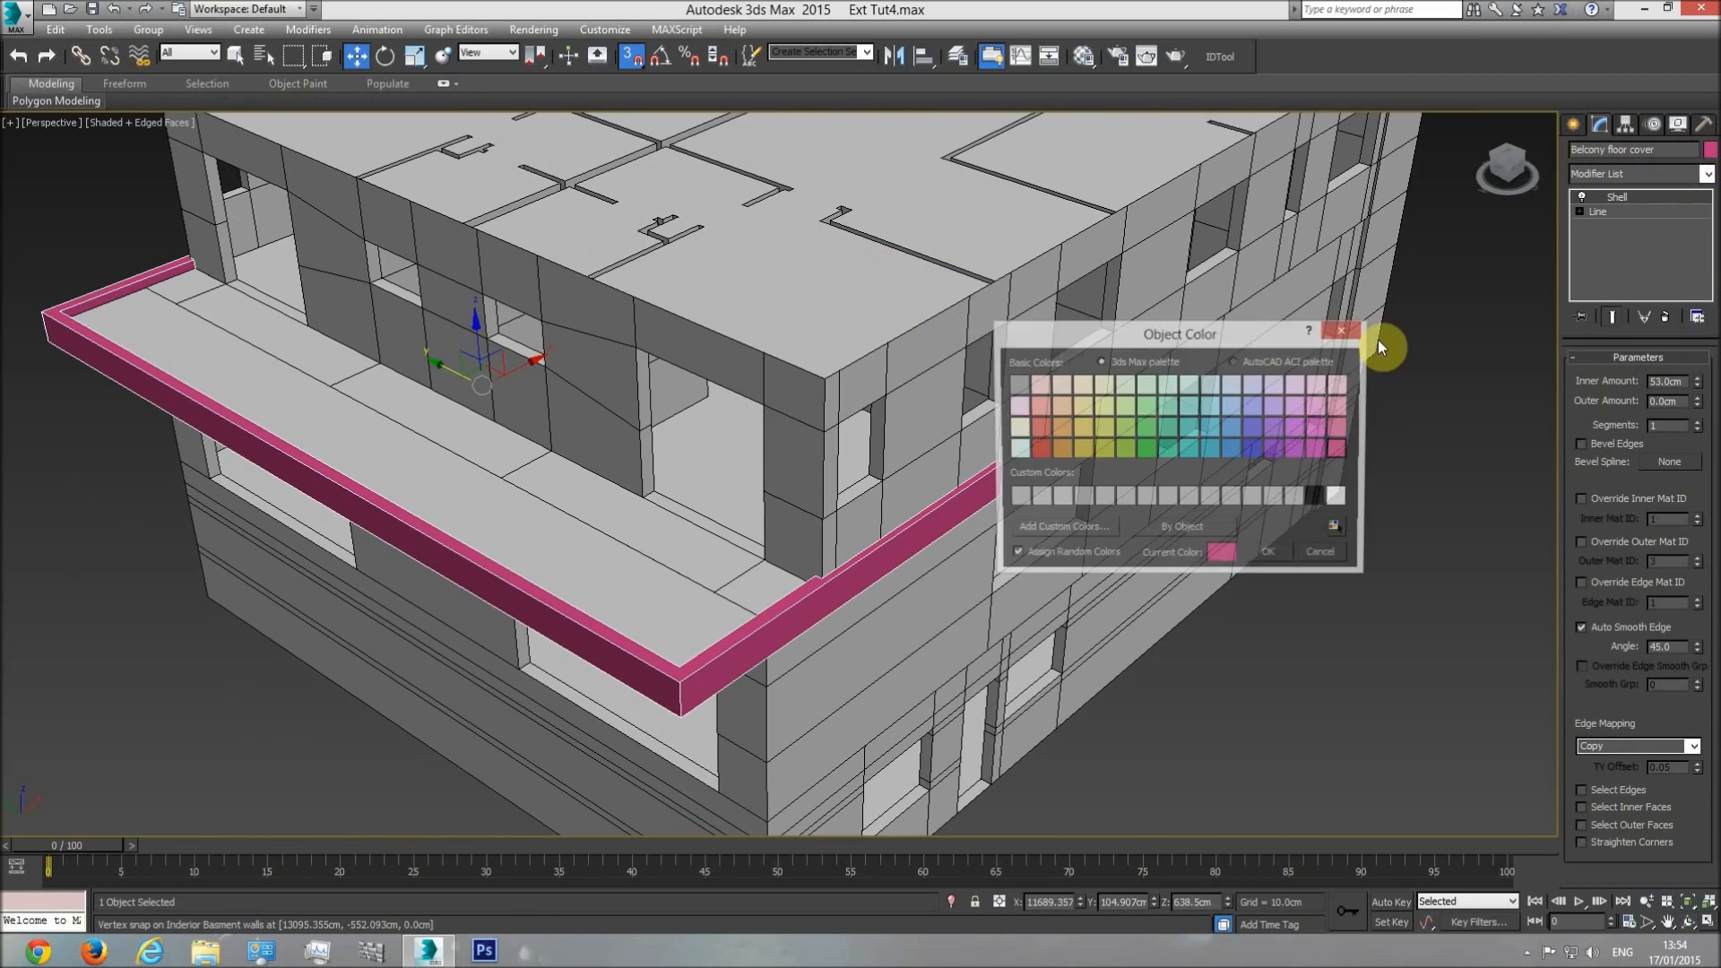
{"action": "left_click", "coordinate": [1282, 560]}
{"action": "left_click", "coordinate": [1082, 57]}
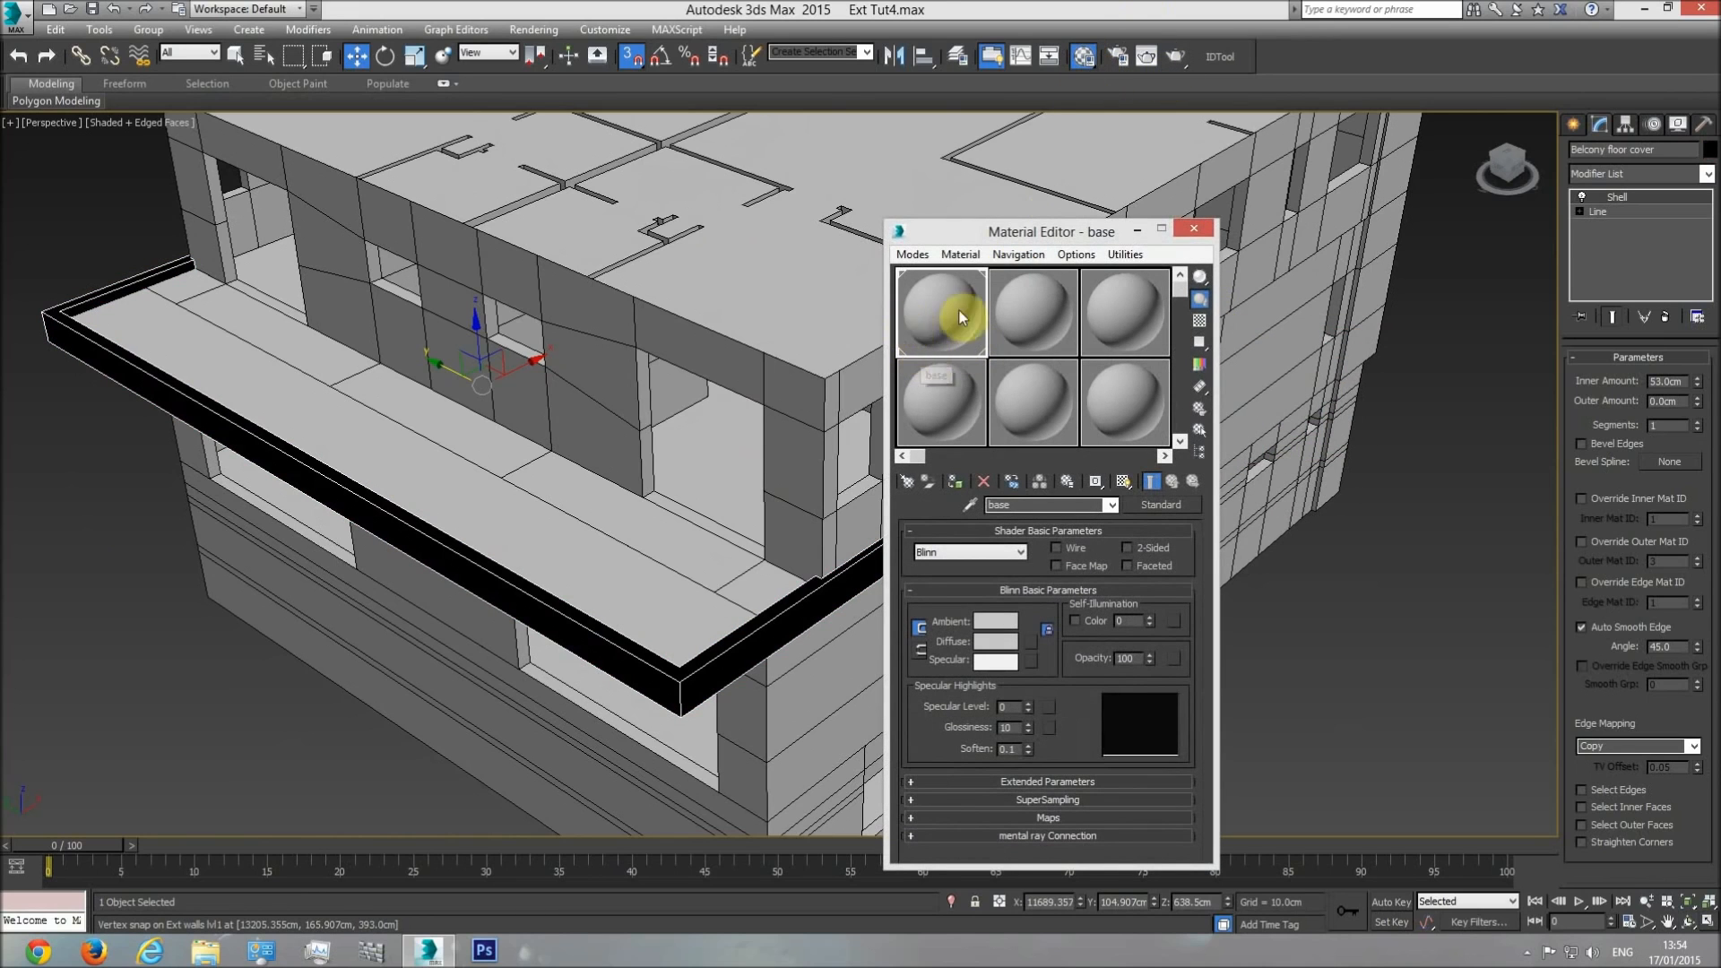
{"action": "left_click", "coordinate": [960, 483]}
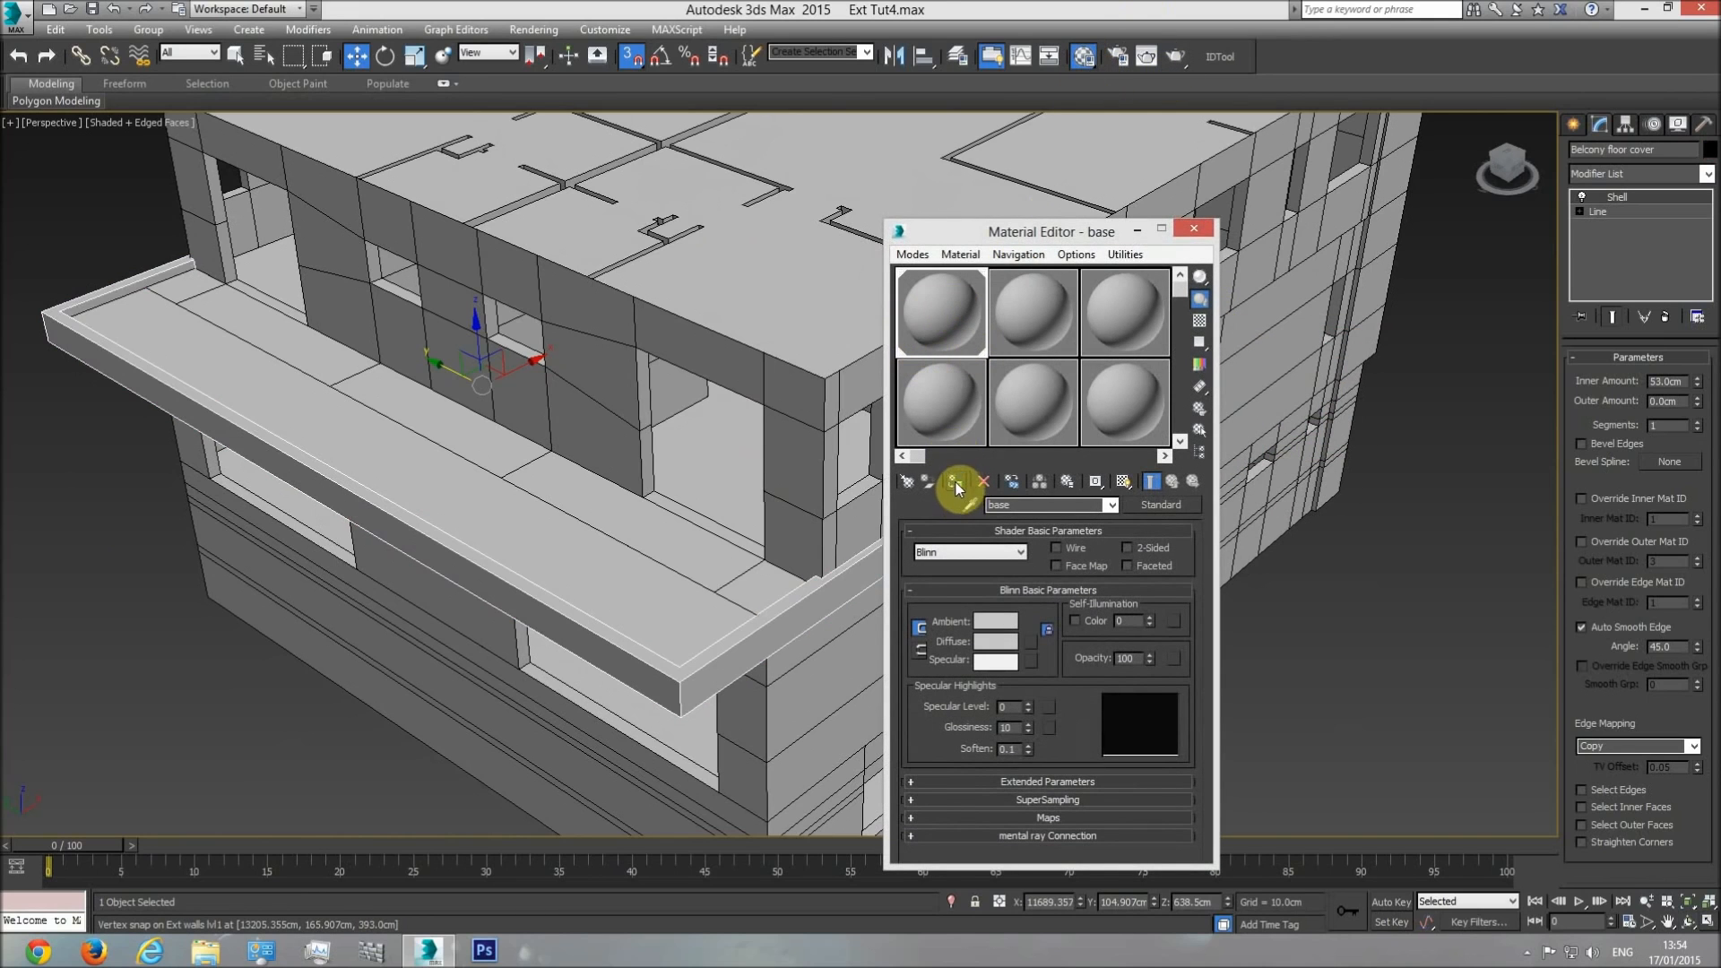
{"action": "left_click", "coordinate": [1193, 227]}
Clear the selection, look over the balcony from the side in perspective, and unhide all objects.
{"action": "left_click", "coordinate": [239, 55]}
{"action": "left_click", "coordinate": [138, 675]}
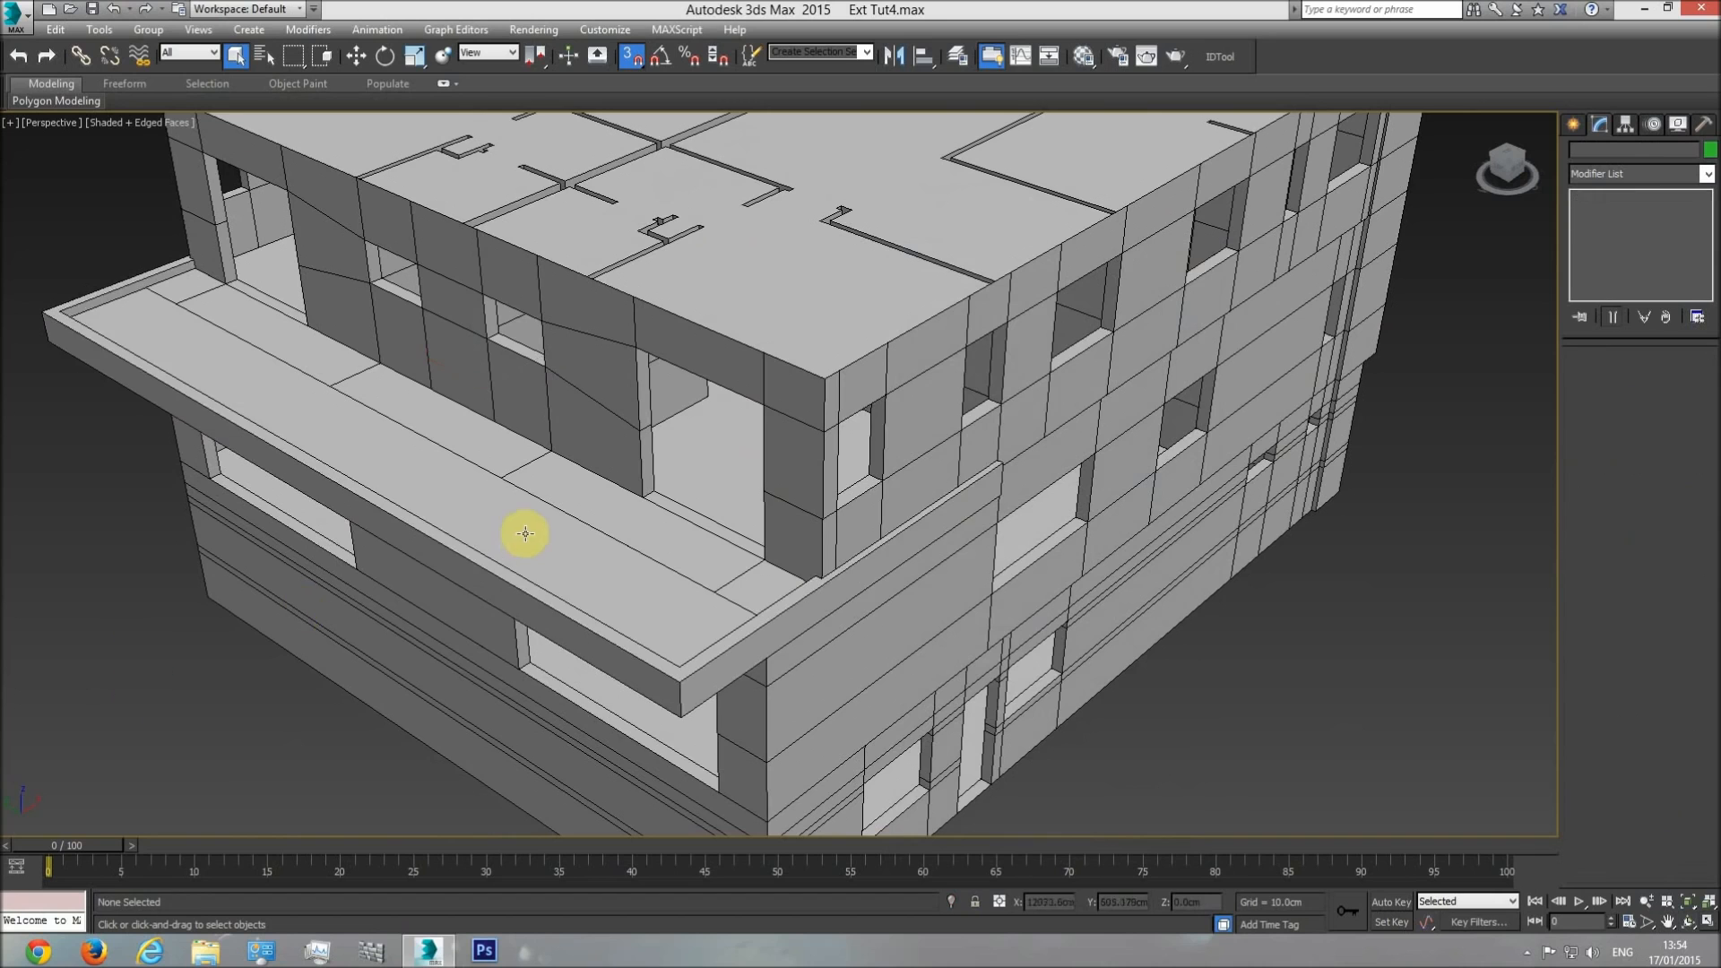
{"action": "middle_click_drag", "start_coordinate": [519, 538], "coordinate": [597, 588], "text": "alt"}
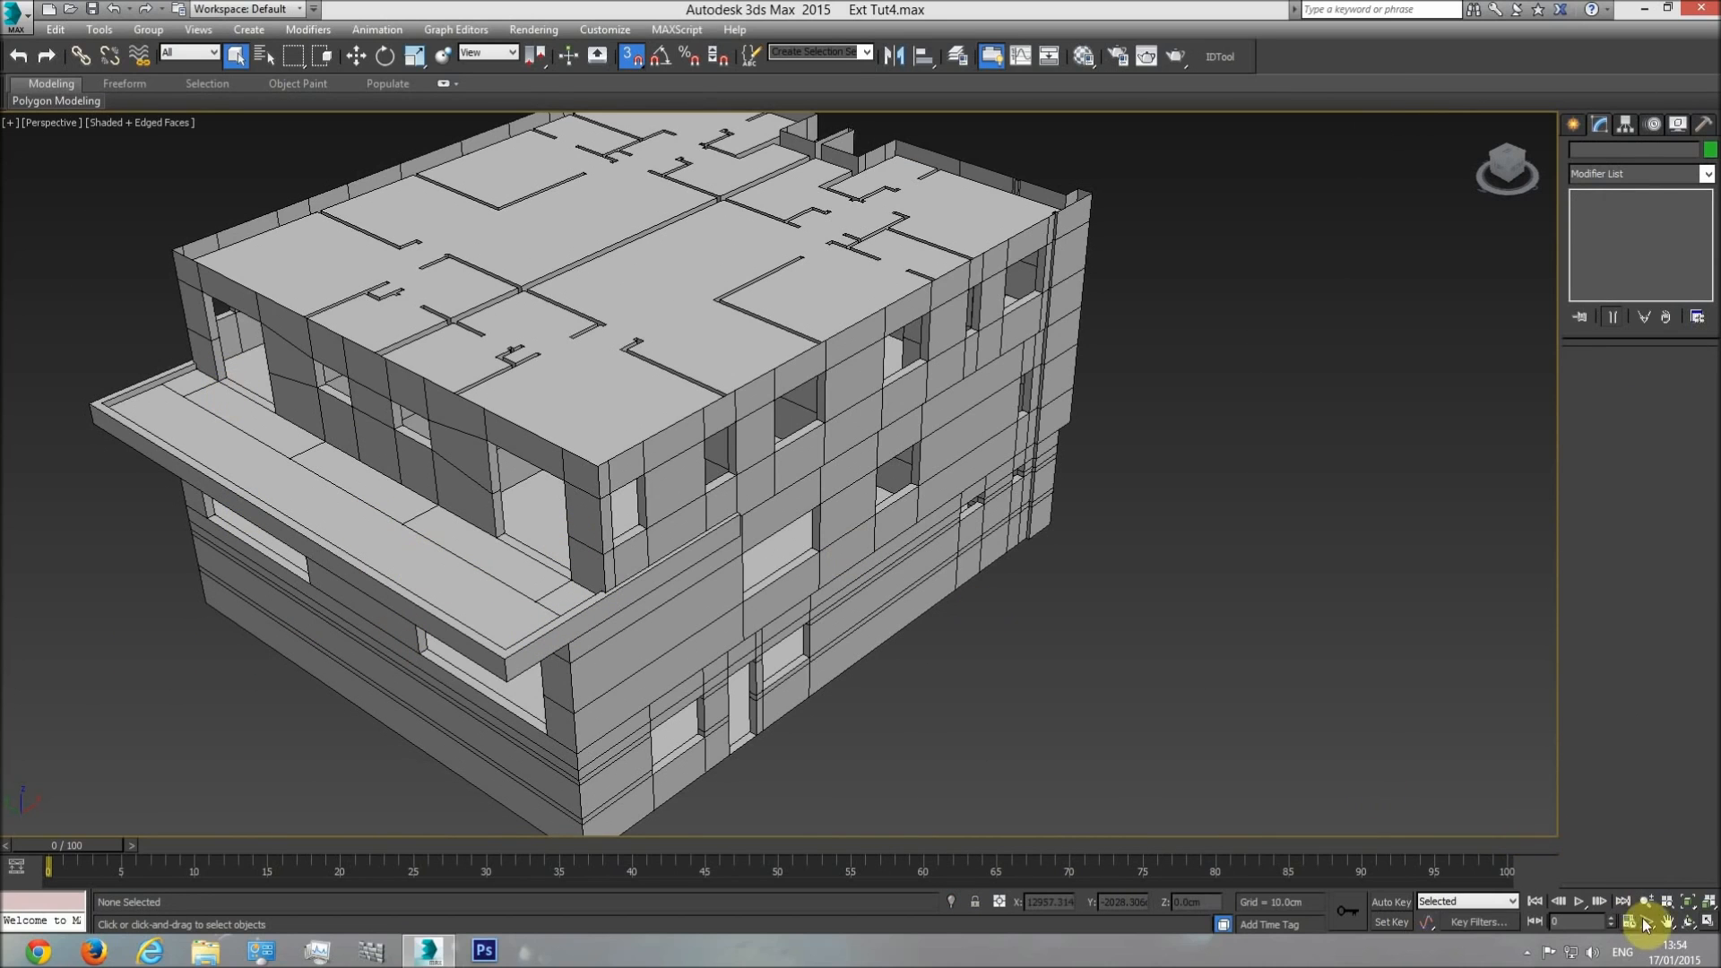
{"action": "left_click", "coordinate": [1689, 922]}
{"action": "left_click_drag", "start_coordinate": [818, 549], "coordinate": [954, 549]}
{"action": "right_click", "coordinate": [818, 269]}
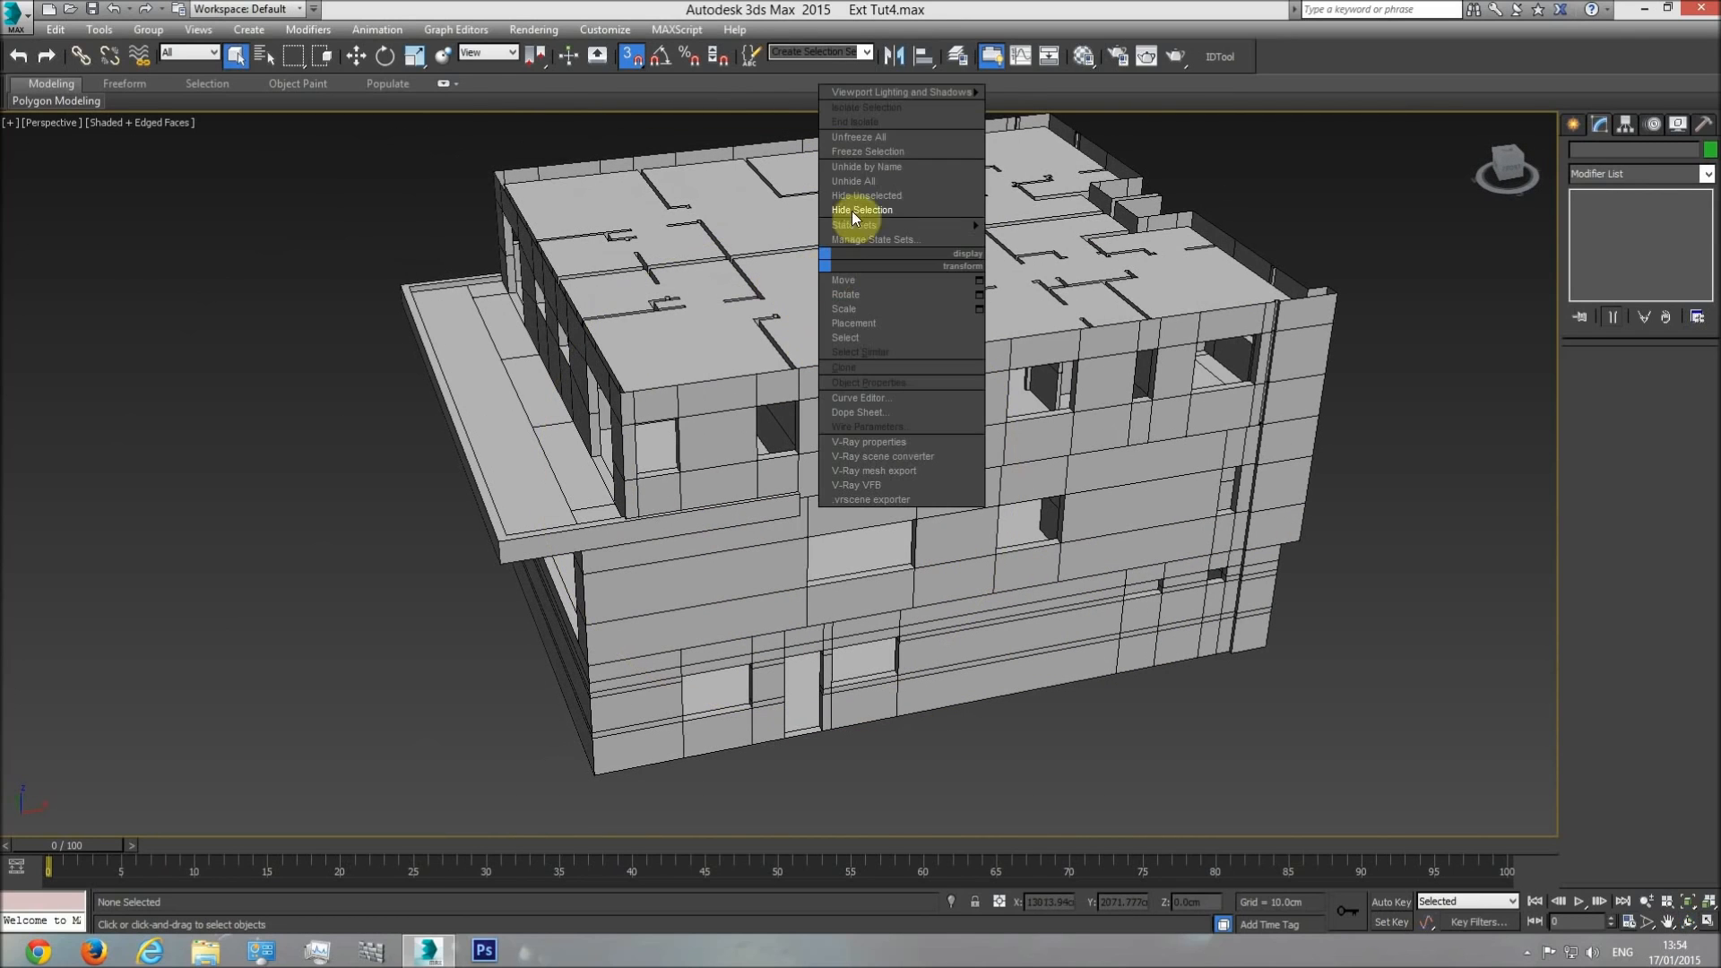
{"action": "left_click", "coordinate": [864, 184]}
Examine in the top view the plan drawing between the section and the modelled house, including its lower outer edge.
{"action": "key", "text": "t"}
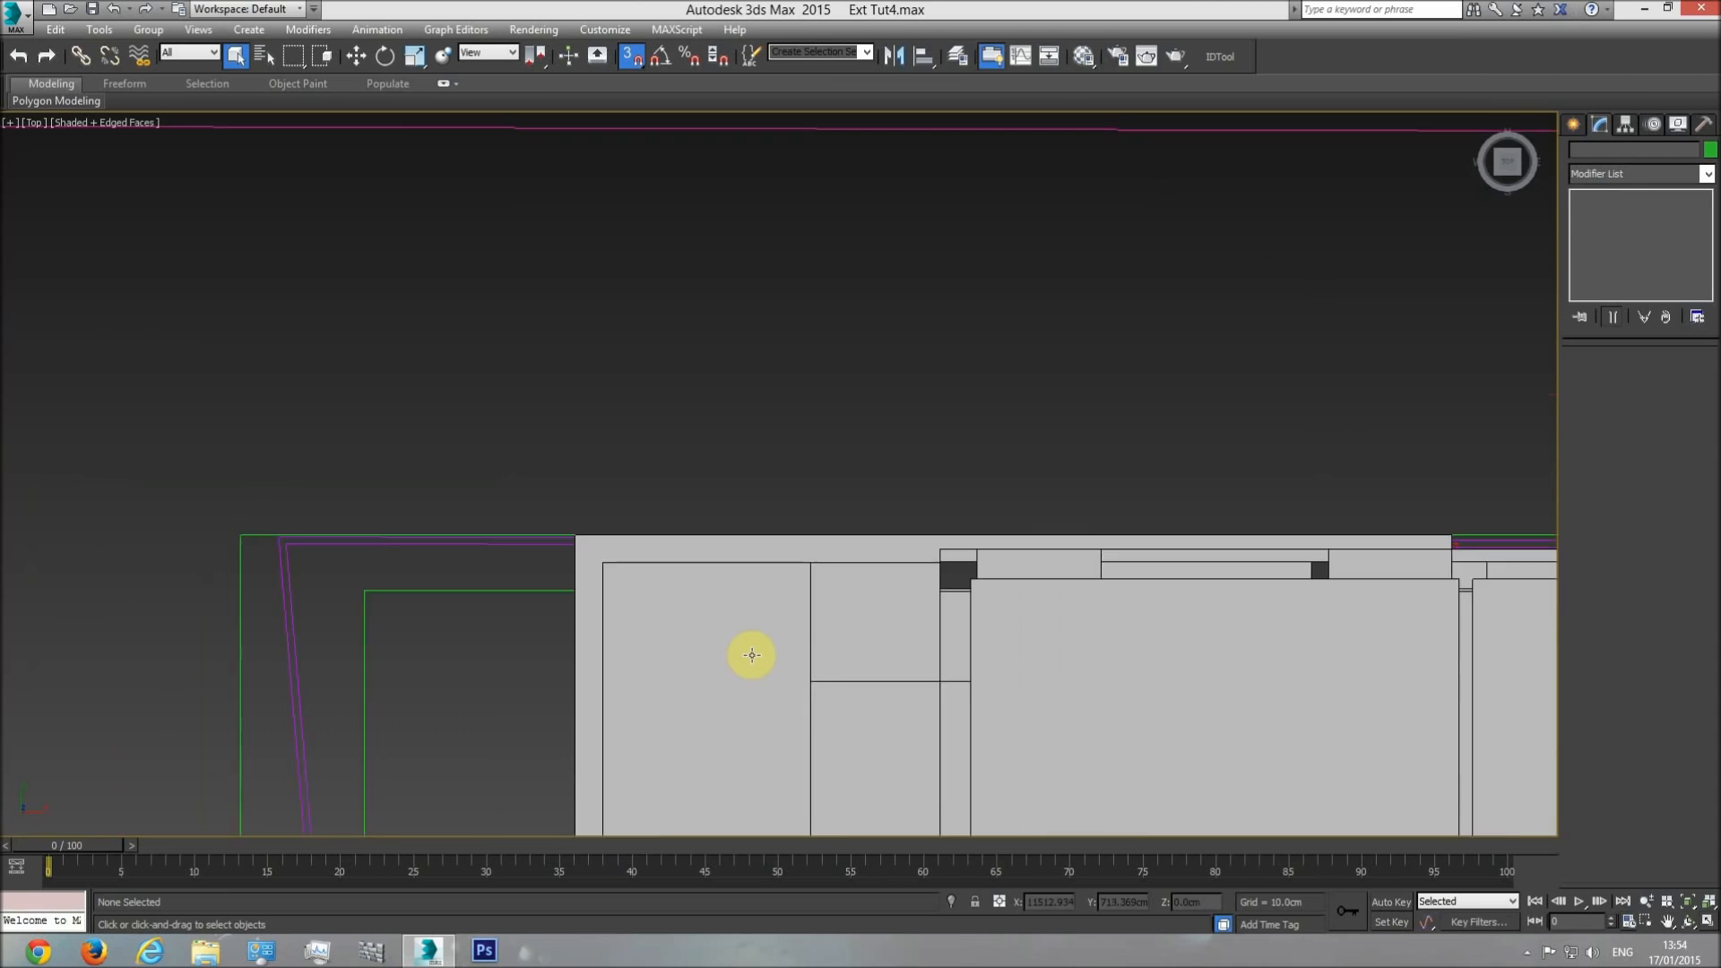
{"action": "middle_click_drag", "start_coordinate": [754, 653], "coordinate": [847, 482]}
{"action": "scroll", "coordinate": [847, 482], "scroll_direction": "down", "scroll_amount": 5}
{"action": "middle_click_drag", "start_coordinate": [387, 537], "coordinate": [702, 511]}
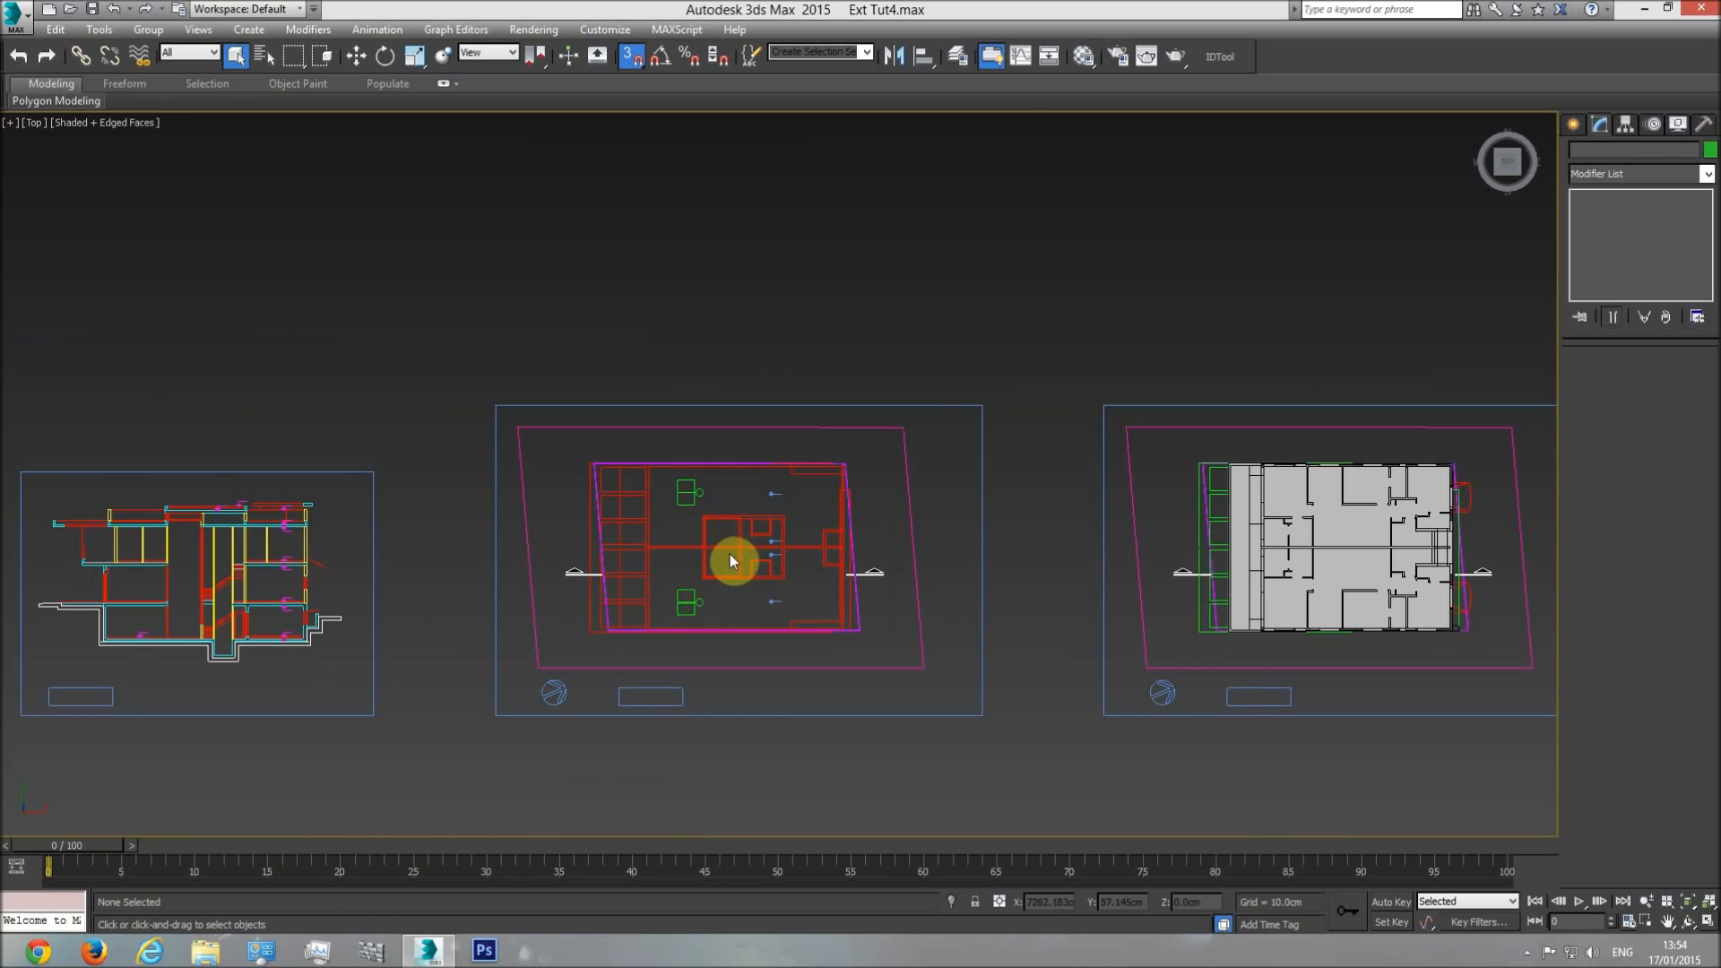
{"action": "scroll", "coordinate": [629, 489], "scroll_direction": "up", "scroll_amount": 4}
{"action": "middle_click_drag", "start_coordinate": [871, 692], "coordinate": [520, 591]}
{"action": "scroll", "coordinate": [555, 593], "scroll_direction": "down", "scroll_amount": 2}
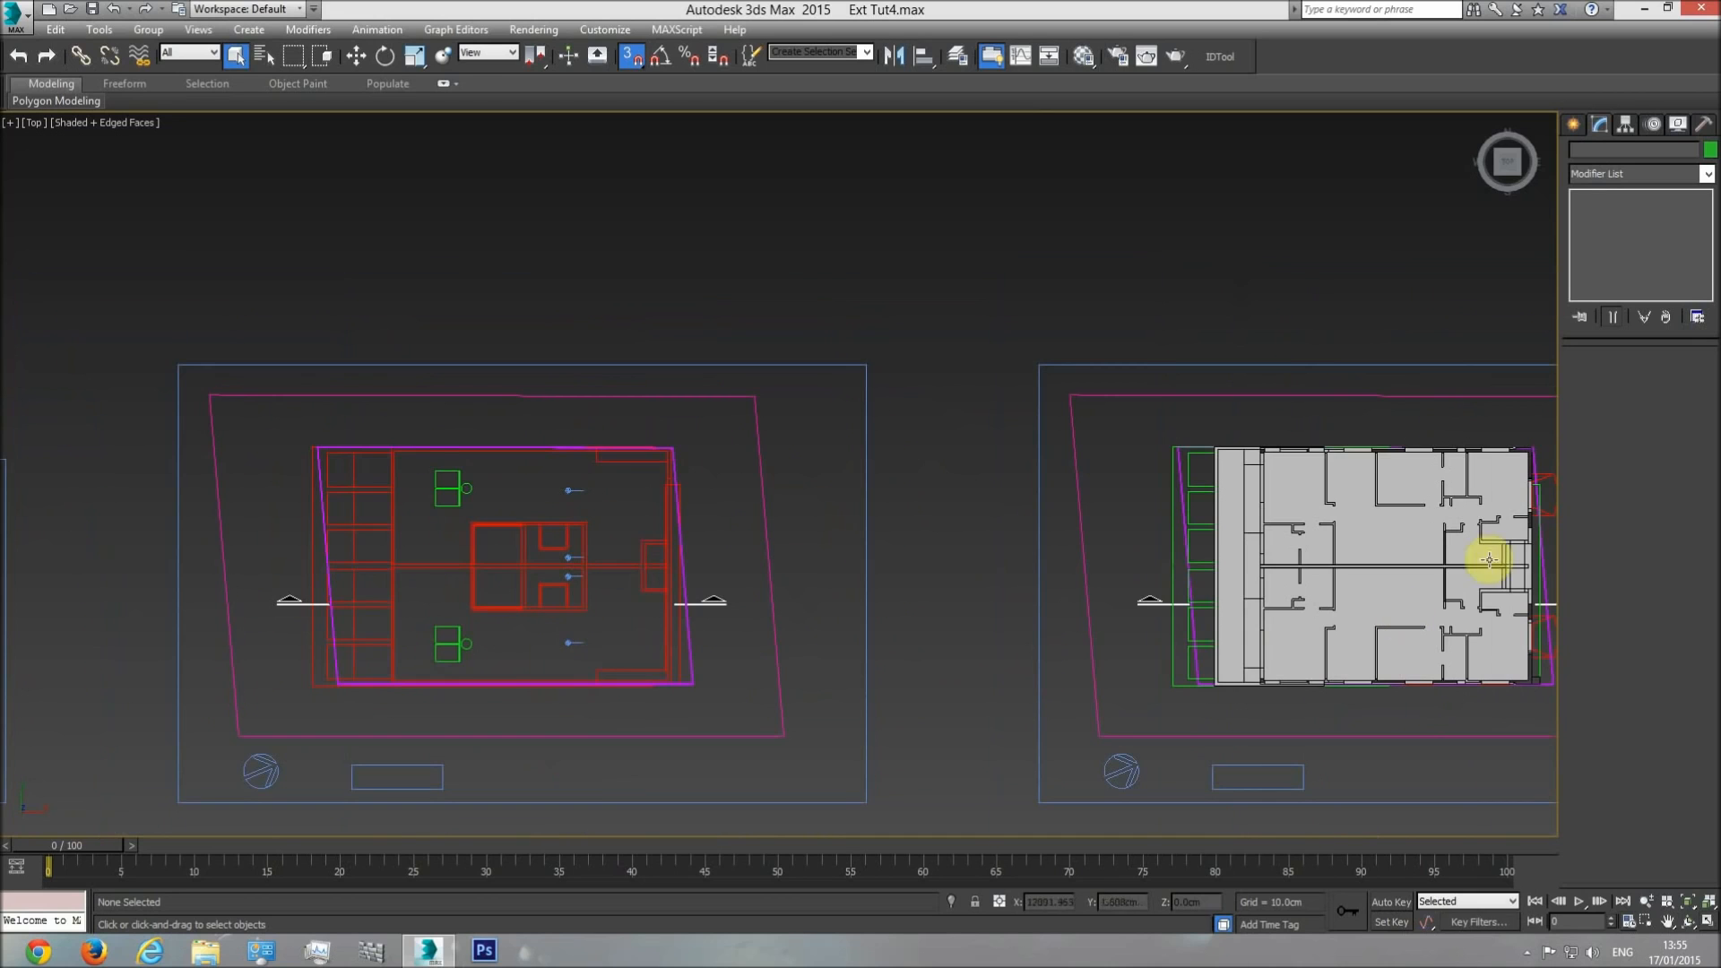
{"action": "middle_click_drag", "start_coordinate": [372, 601], "coordinate": [549, 499]}
{"action": "scroll", "coordinate": [537, 431], "scroll_direction": "up", "scroll_amount": 6}
{"action": "middle_click_drag", "start_coordinate": [568, 671], "coordinate": [535, 36]}
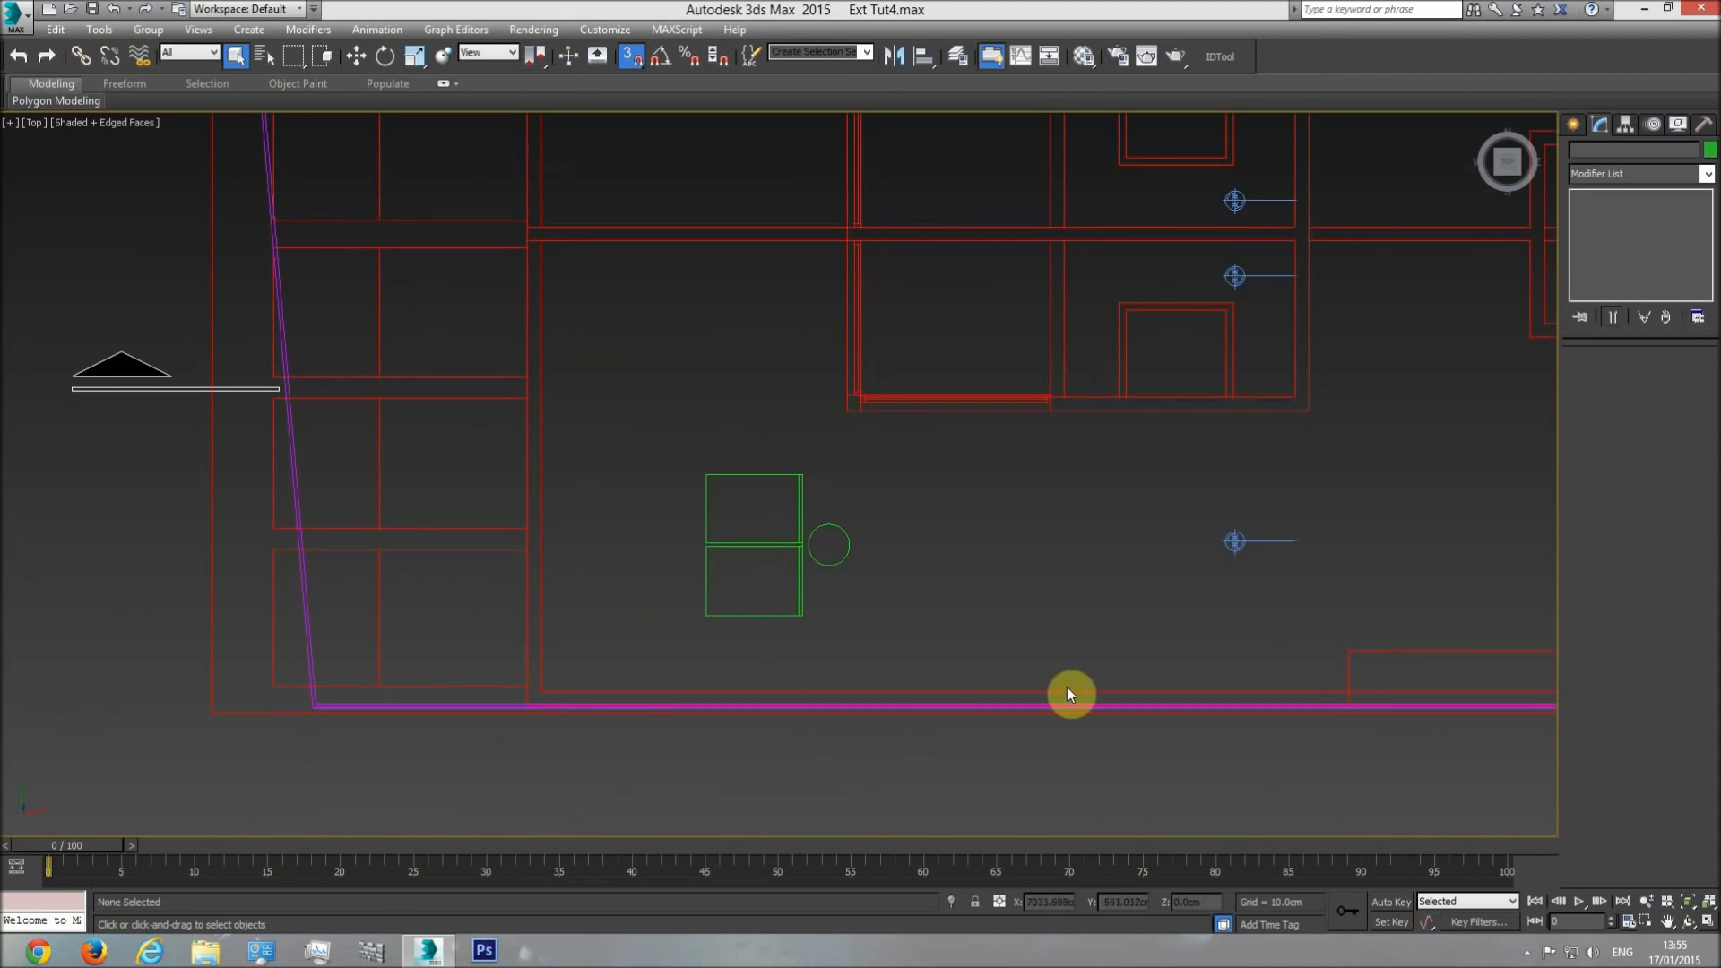
{"action": "scroll", "coordinate": [867, 485], "scroll_direction": "down", "scroll_amount": 3}
Start a line with vertex snap at the plan's upper-left wall corner and trace the wall edge down to the lower corner.
{"action": "left_click", "coordinate": [1577, 120]}
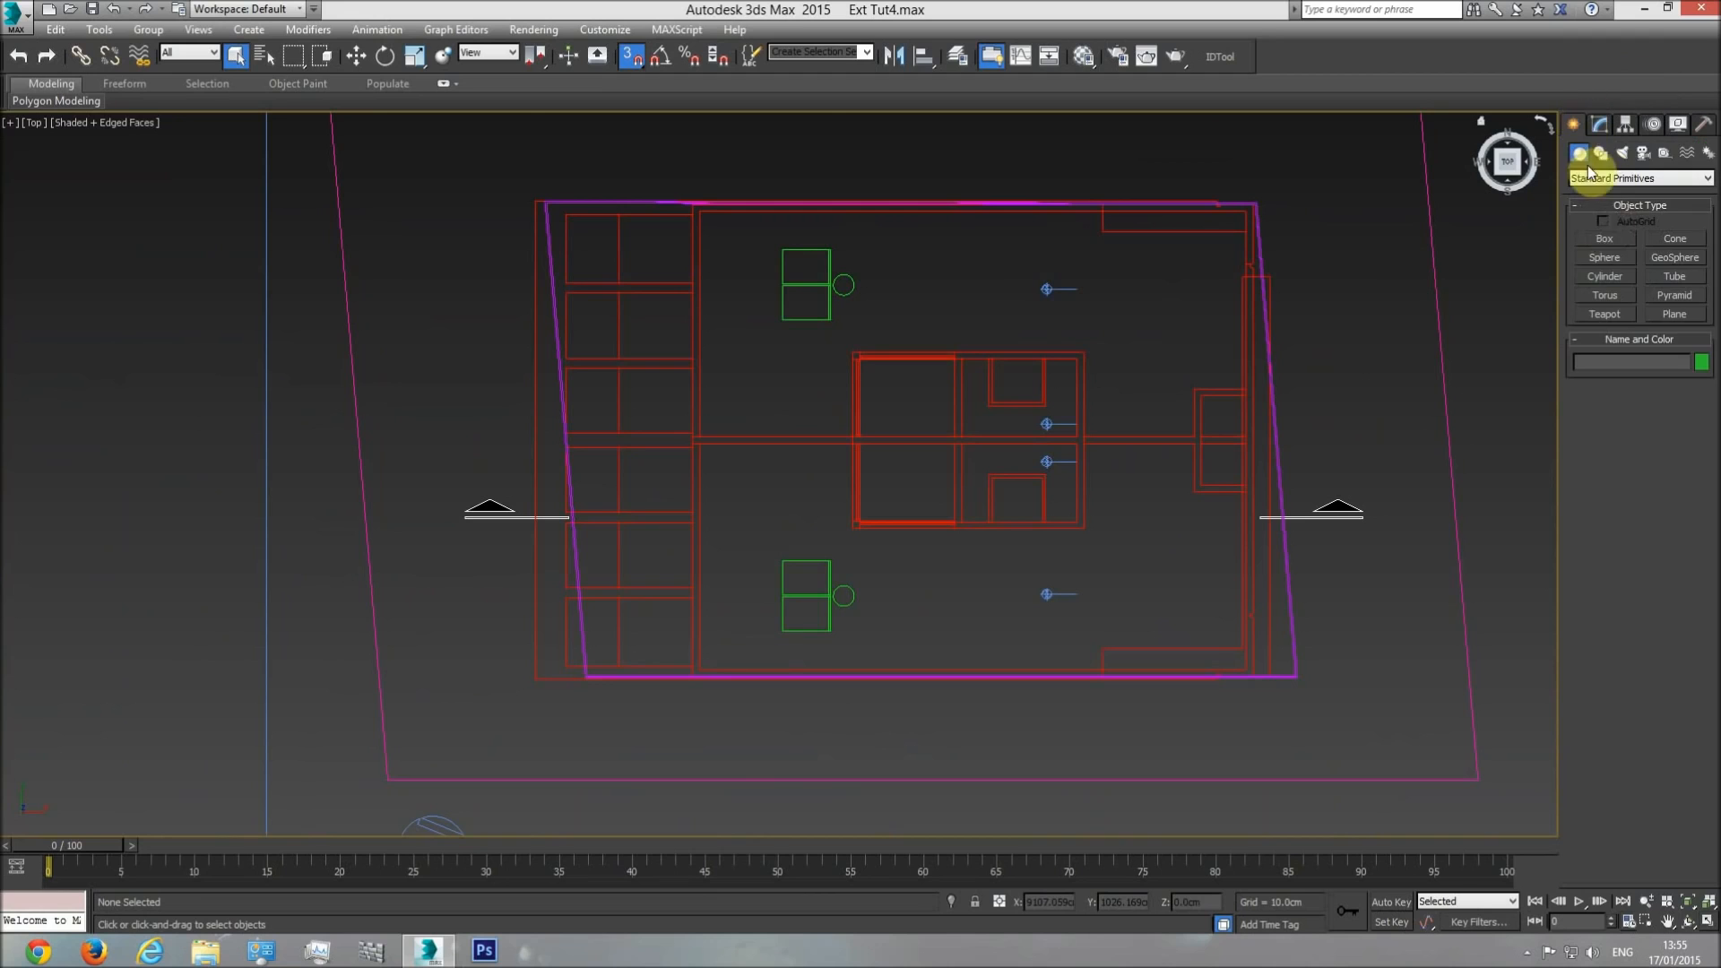
{"action": "left_click", "coordinate": [1596, 156]}
{"action": "left_click", "coordinate": [1609, 254]}
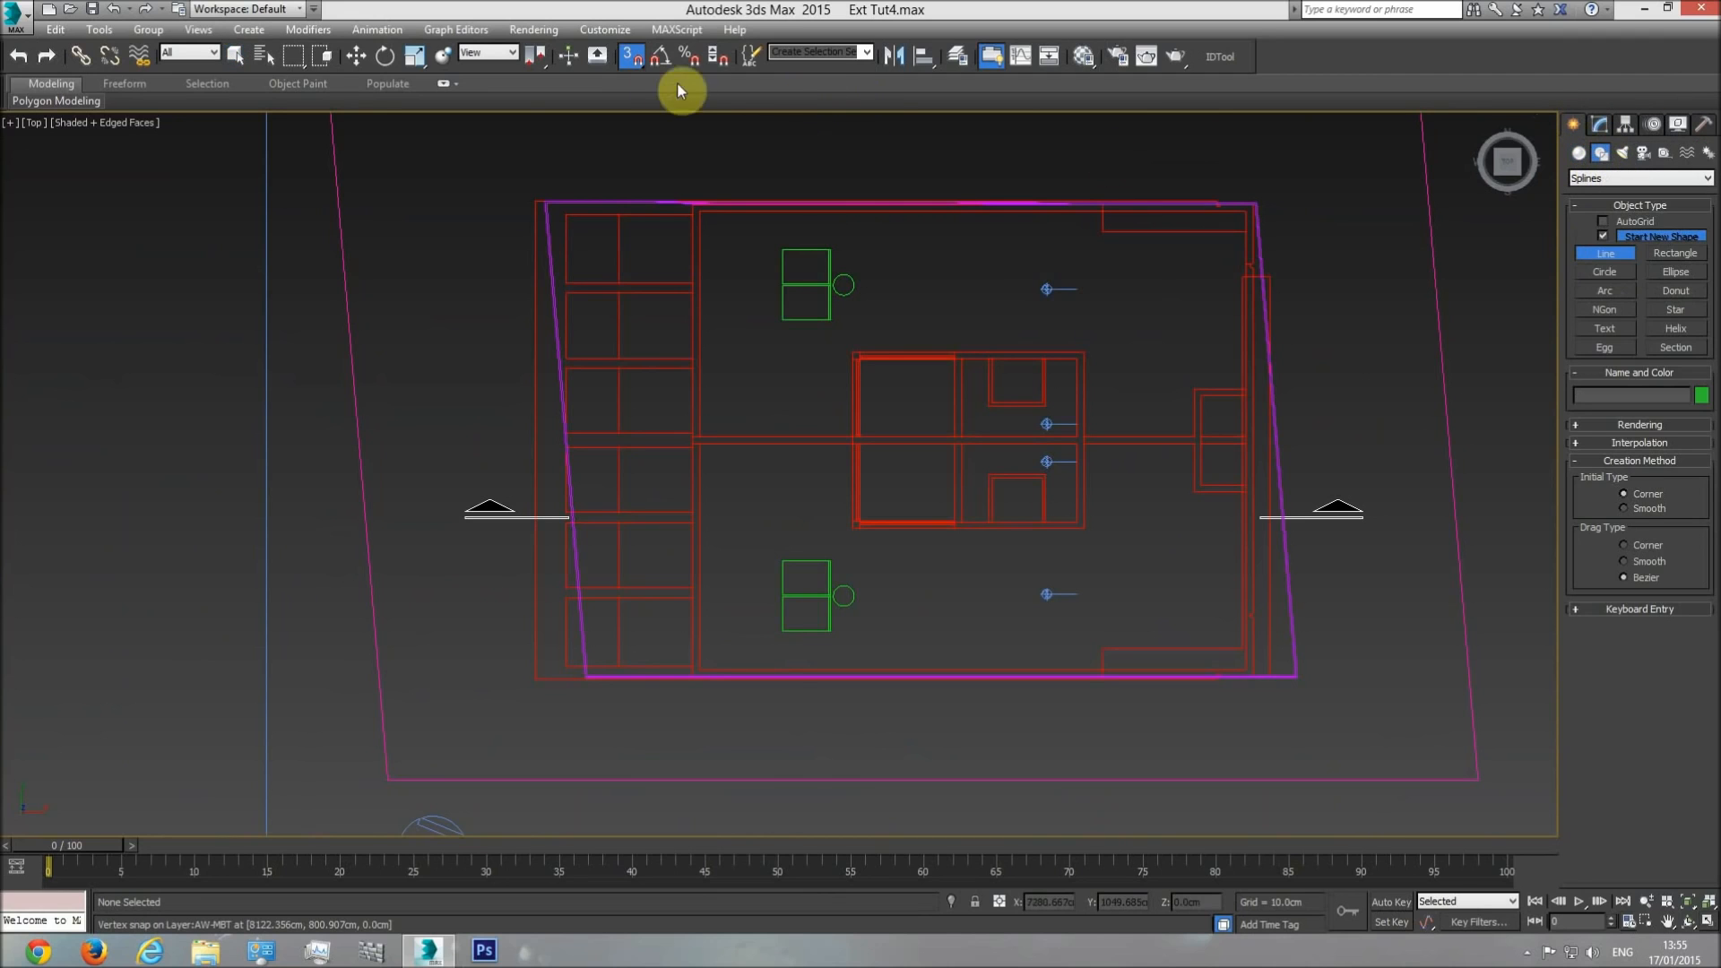
{"action": "left_click", "coordinate": [632, 59]}
{"action": "scroll", "coordinate": [688, 329], "scroll_direction": "up", "scroll_amount": 5}
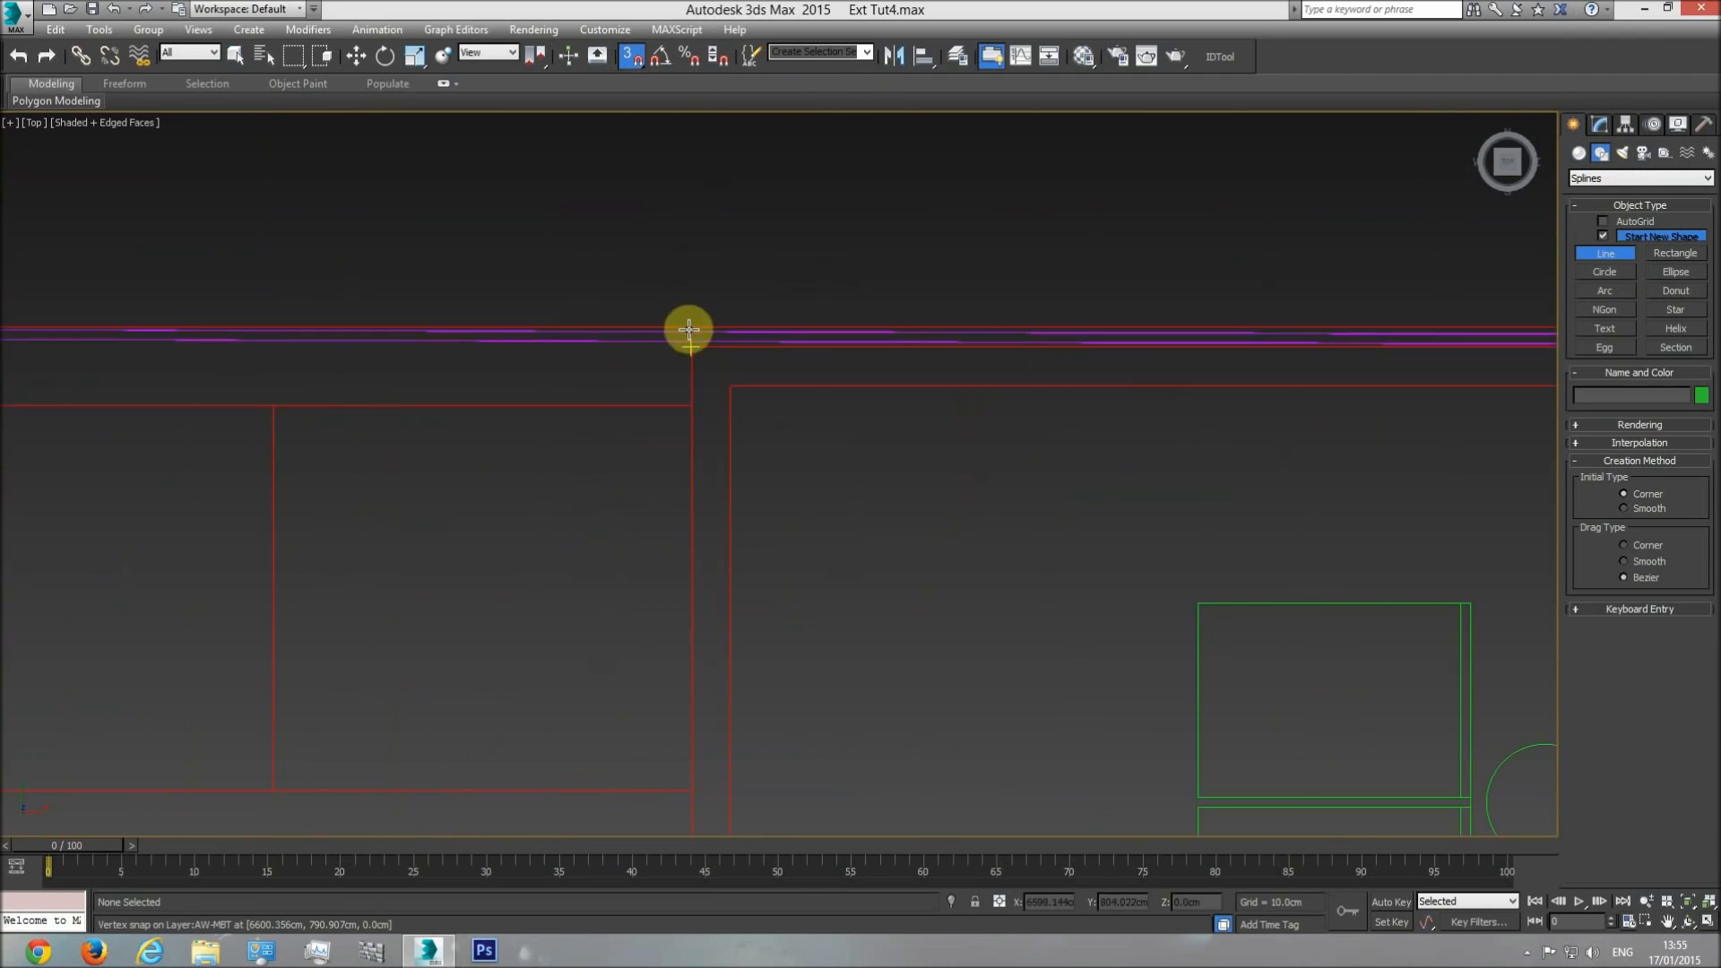
{"action": "left_click", "coordinate": [693, 351]}
{"action": "scroll", "coordinate": [757, 608], "scroll_direction": "down", "scroll_amount": 3}
{"action": "middle_click_drag", "start_coordinate": [756, 622], "coordinate": [718, 251]}
{"action": "mouse_move", "coordinate": [690, 708]}
{"action": "middle_mouse_down"}
{"action": "mouse_move", "coordinate": [664, 206]}
{"action": "mouse_move", "coordinate": [622, 144]}
{"action": "middle_mouse_up"}
{"action": "middle_click_drag", "start_coordinate": [616, 695], "coordinate": [609, 263]}
{"action": "scroll", "coordinate": [590, 510], "scroll_direction": "up", "scroll_amount": 3}
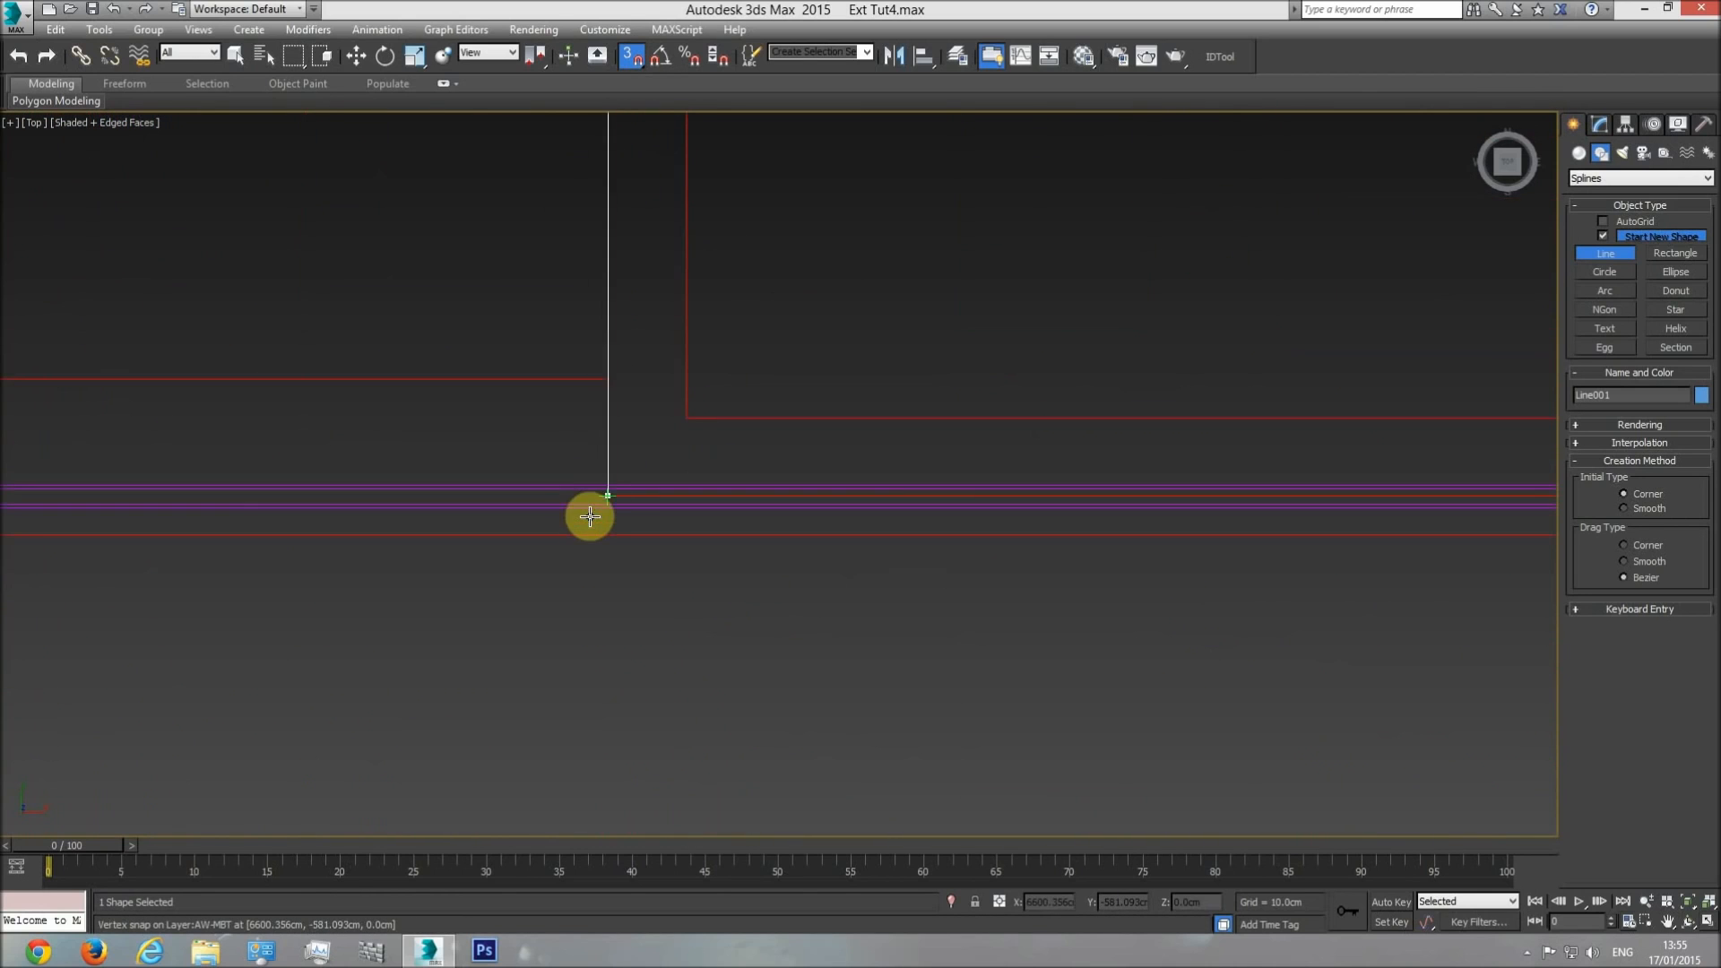
{"action": "left_click", "coordinate": [604, 503]}
Continue the line along the plan's lower wall edge to the lower-right outer corner.
{"action": "scroll", "coordinate": [526, 500], "scroll_direction": "down", "scroll_amount": 2}
{"action": "scroll", "coordinate": [1091, 522], "scroll_direction": "down", "scroll_amount": 3}
{"action": "middle_click_drag", "start_coordinate": [1090, 522], "coordinate": [653, 534]}
{"action": "scroll", "coordinate": [771, 532], "scroll_direction": "up", "scroll_amount": 4}
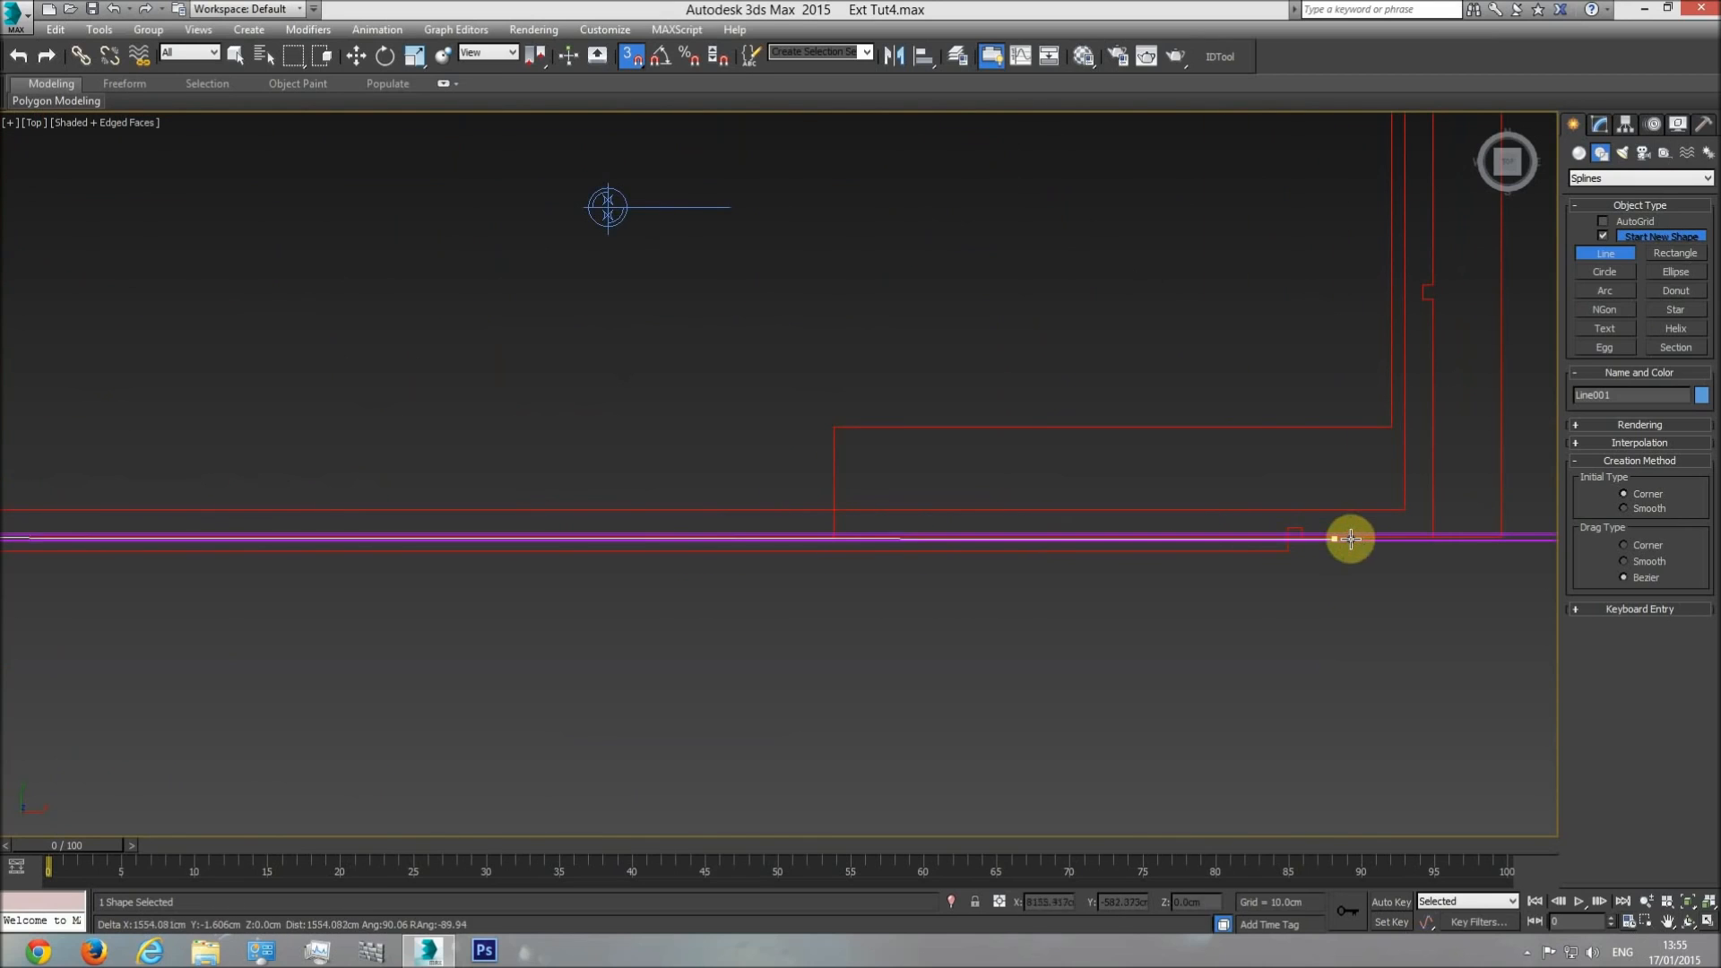
{"action": "left_click", "coordinate": [1419, 538]}
{"action": "scroll", "coordinate": [1438, 536], "scroll_direction": "down", "scroll_amount": 3}
{"action": "middle_click_drag", "start_coordinate": [1171, 602], "coordinate": [1137, 545]}
{"action": "scroll", "coordinate": [1094, 540], "scroll_direction": "up", "scroll_amount": 4}
{"action": "scroll", "coordinate": [1094, 541], "scroll_direction": "up", "scroll_amount": 2}
{"action": "left_click", "coordinate": [1110, 584]}
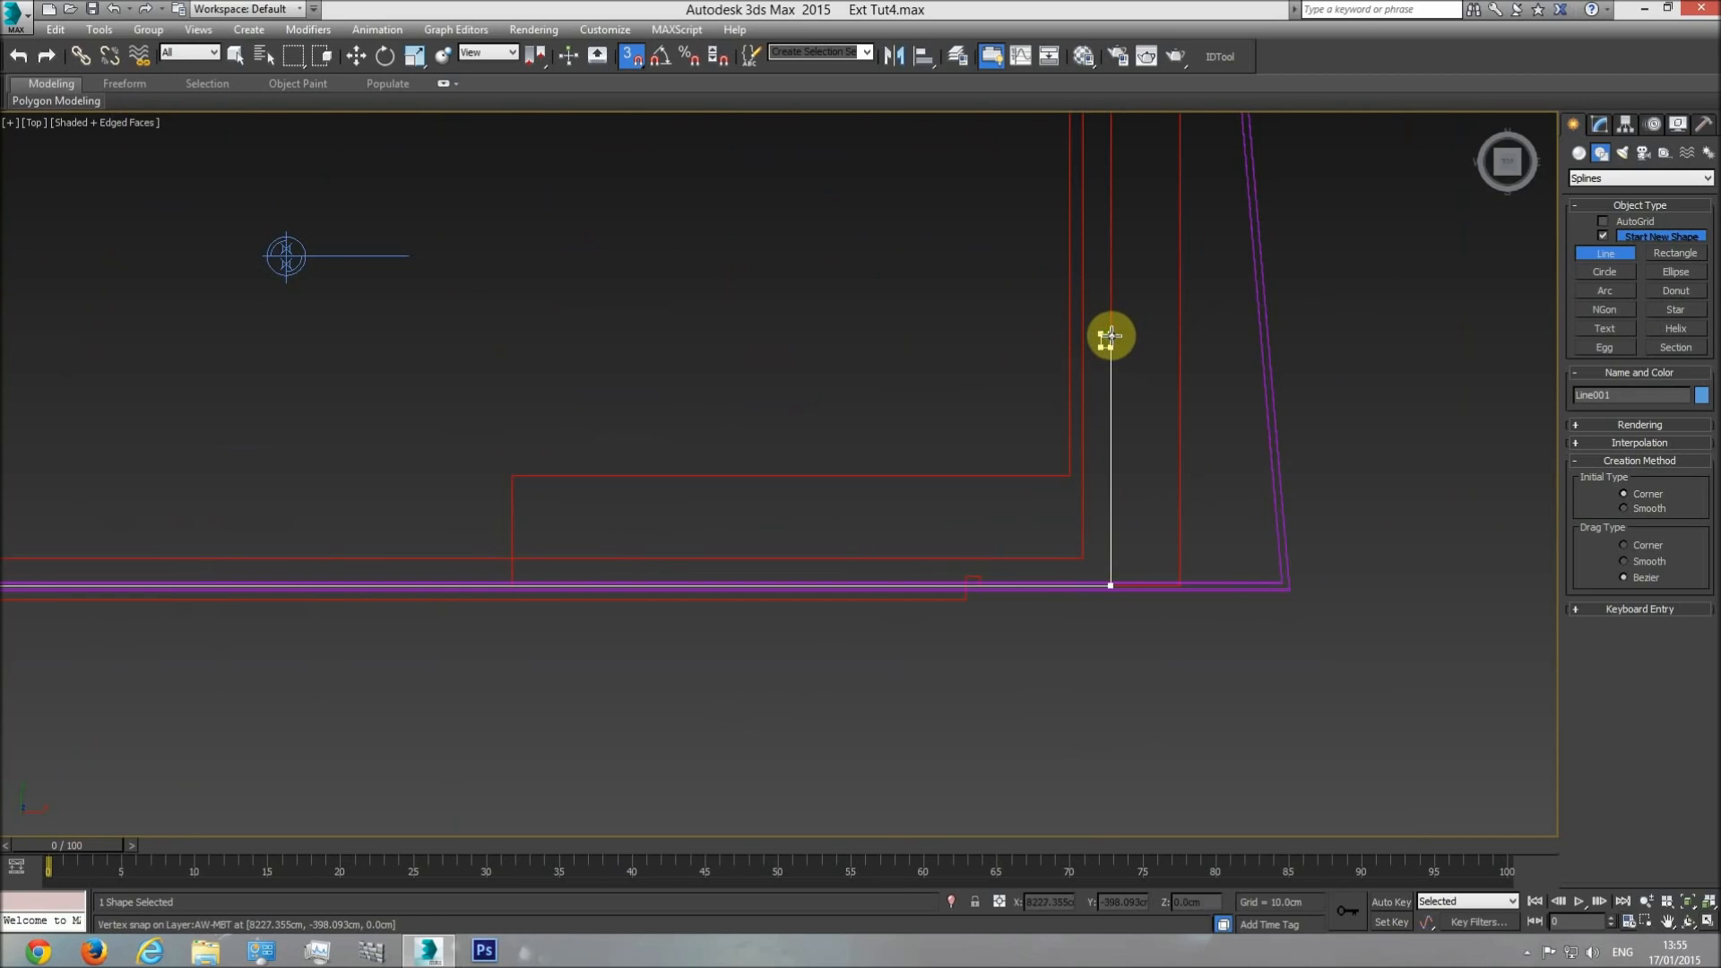
Trace the plan's right outer wall edge, following its small notches, up to the upper-right corner.
{"action": "middle_click_drag", "start_coordinate": [1110, 337], "coordinate": [1108, 551]}
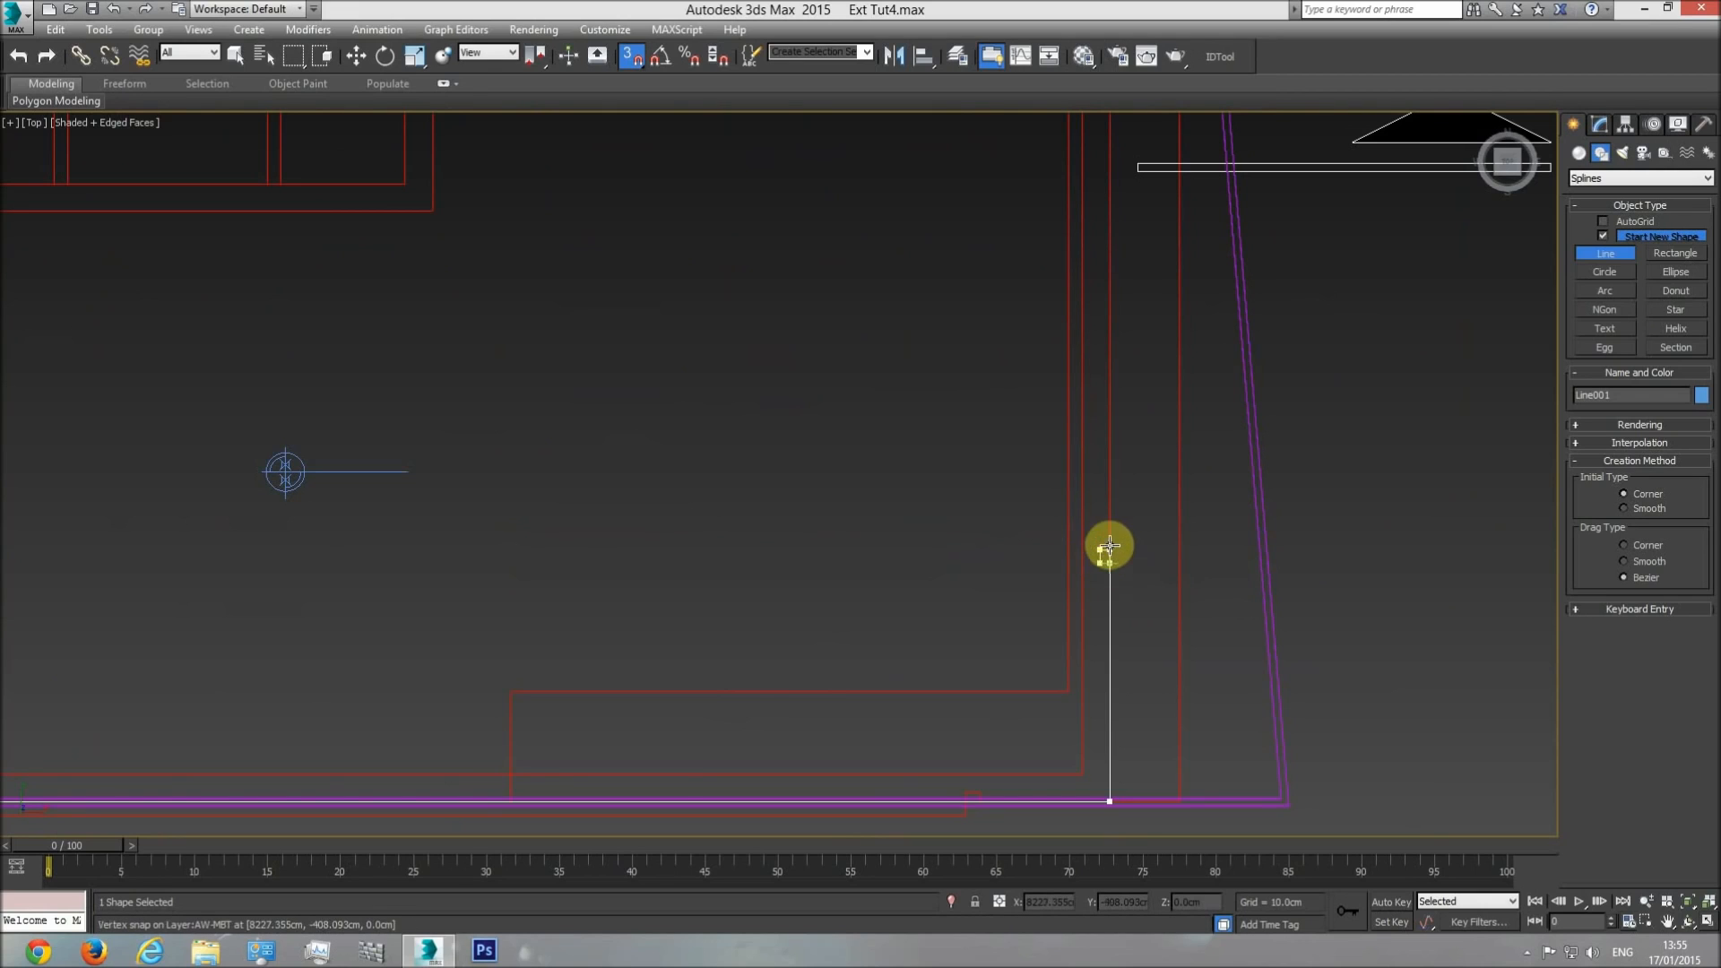
{"action": "middle_click_drag", "start_coordinate": [1116, 559], "coordinate": [1115, 578]}
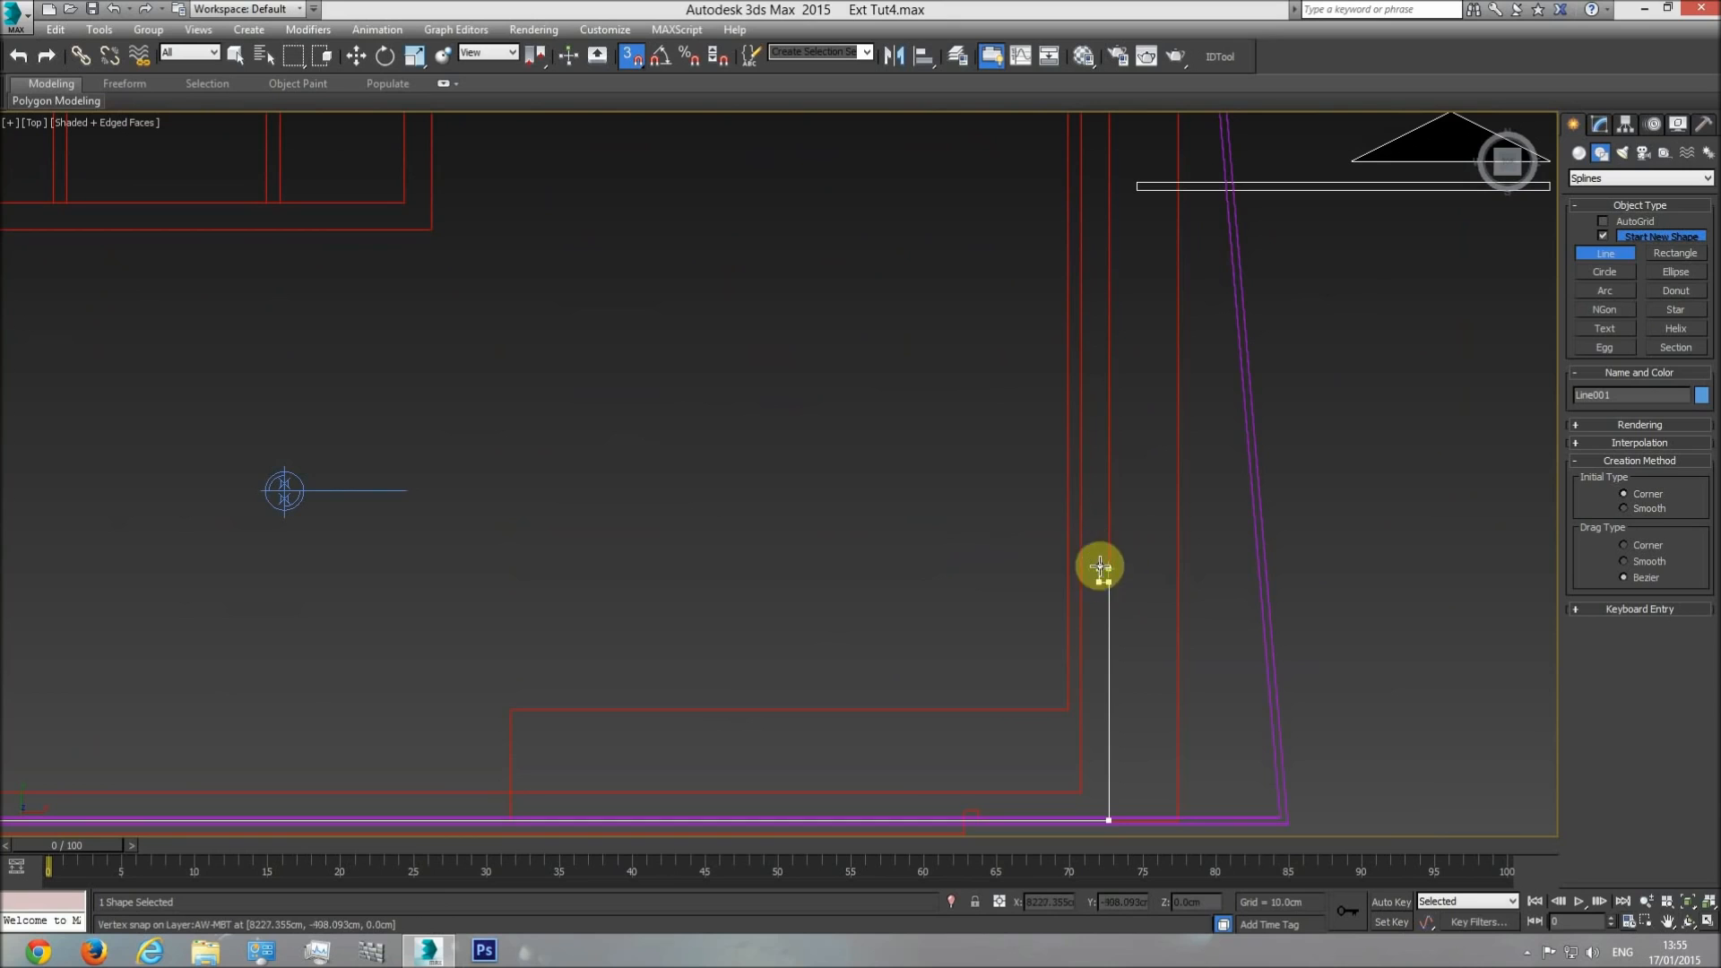
{"action": "left_click", "coordinate": [1108, 586]}
{"action": "scroll", "coordinate": [1121, 620], "scroll_direction": "down", "scroll_amount": 3}
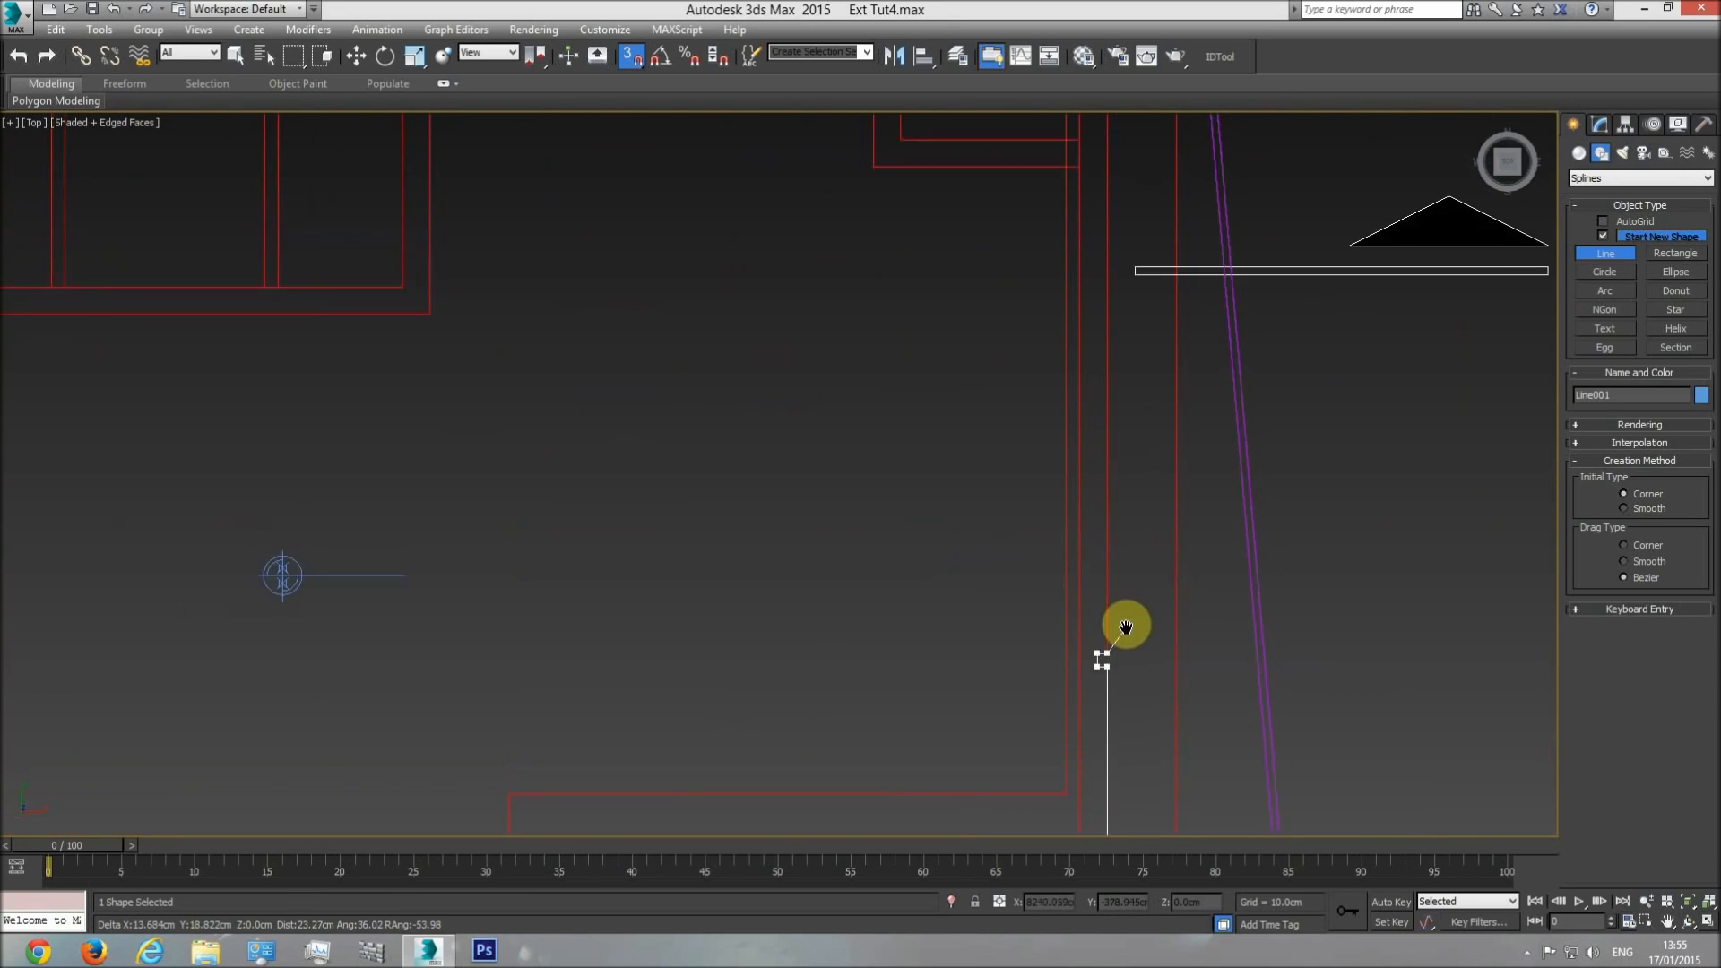
{"action": "middle_click_drag", "start_coordinate": [1128, 307], "coordinate": [1121, 545]}
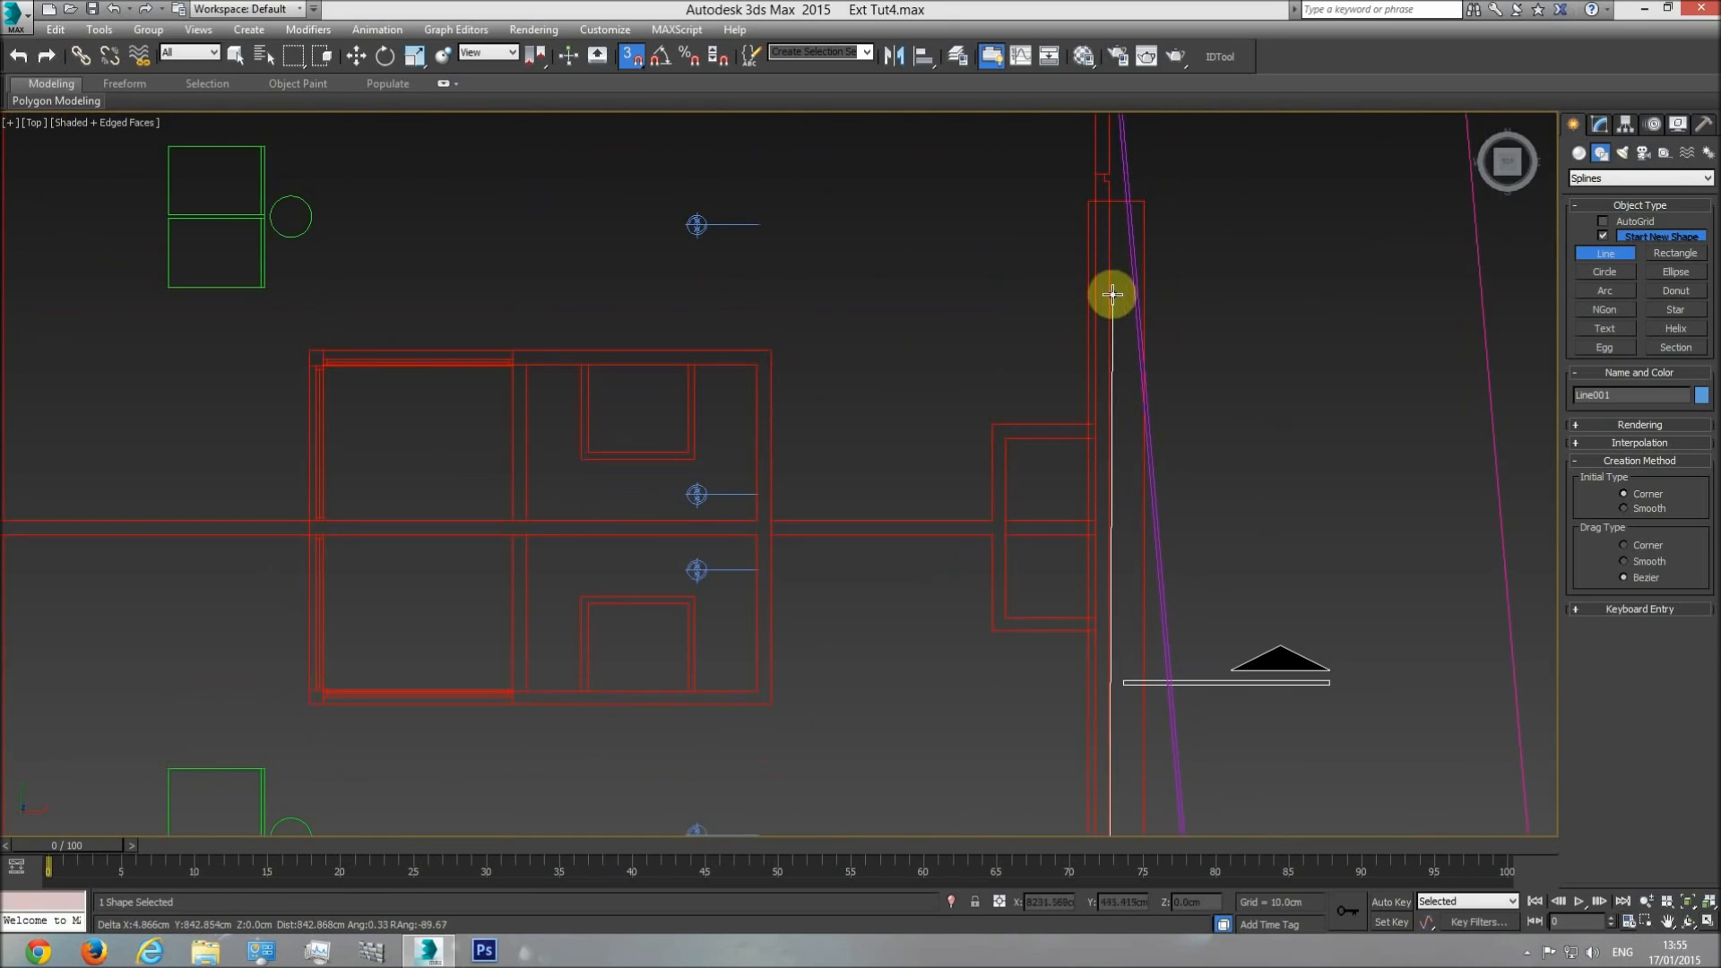
{"action": "middle_click_drag", "start_coordinate": [1109, 292], "coordinate": [1125, 438]}
{"action": "scroll", "coordinate": [1123, 346], "scroll_direction": "up", "scroll_amount": 4}
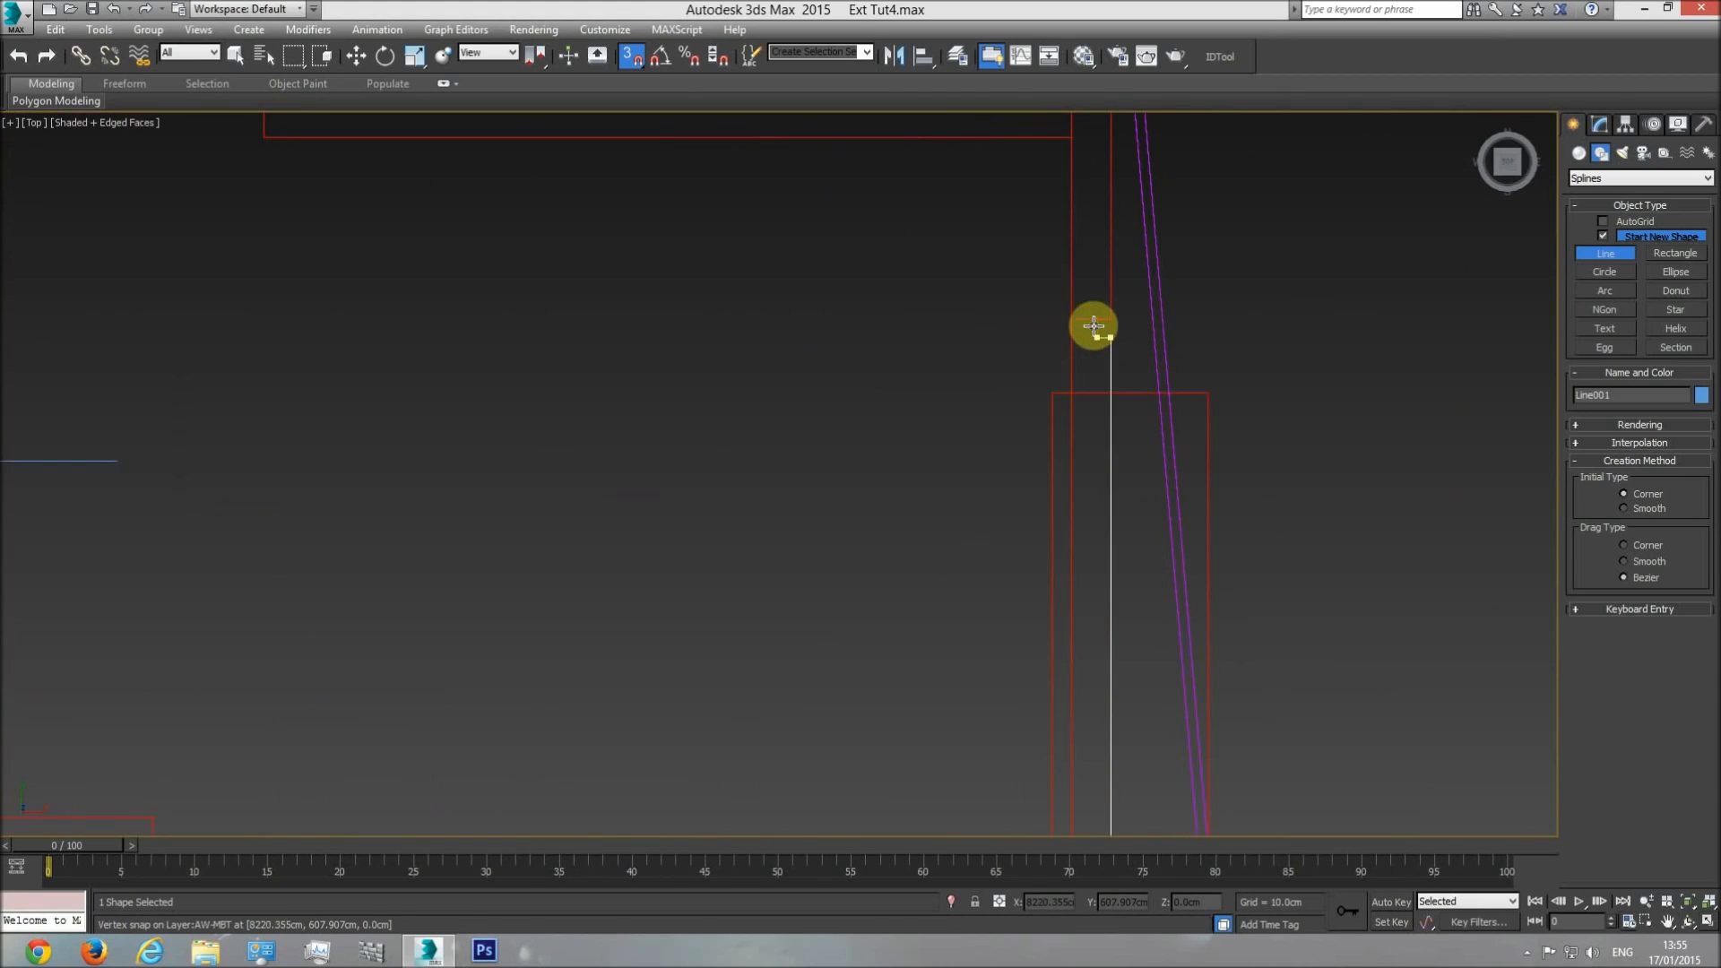
{"action": "middle_click_drag", "start_coordinate": [1121, 239], "coordinate": [1102, 556]}
{"action": "left_click", "coordinate": [1102, 450]}
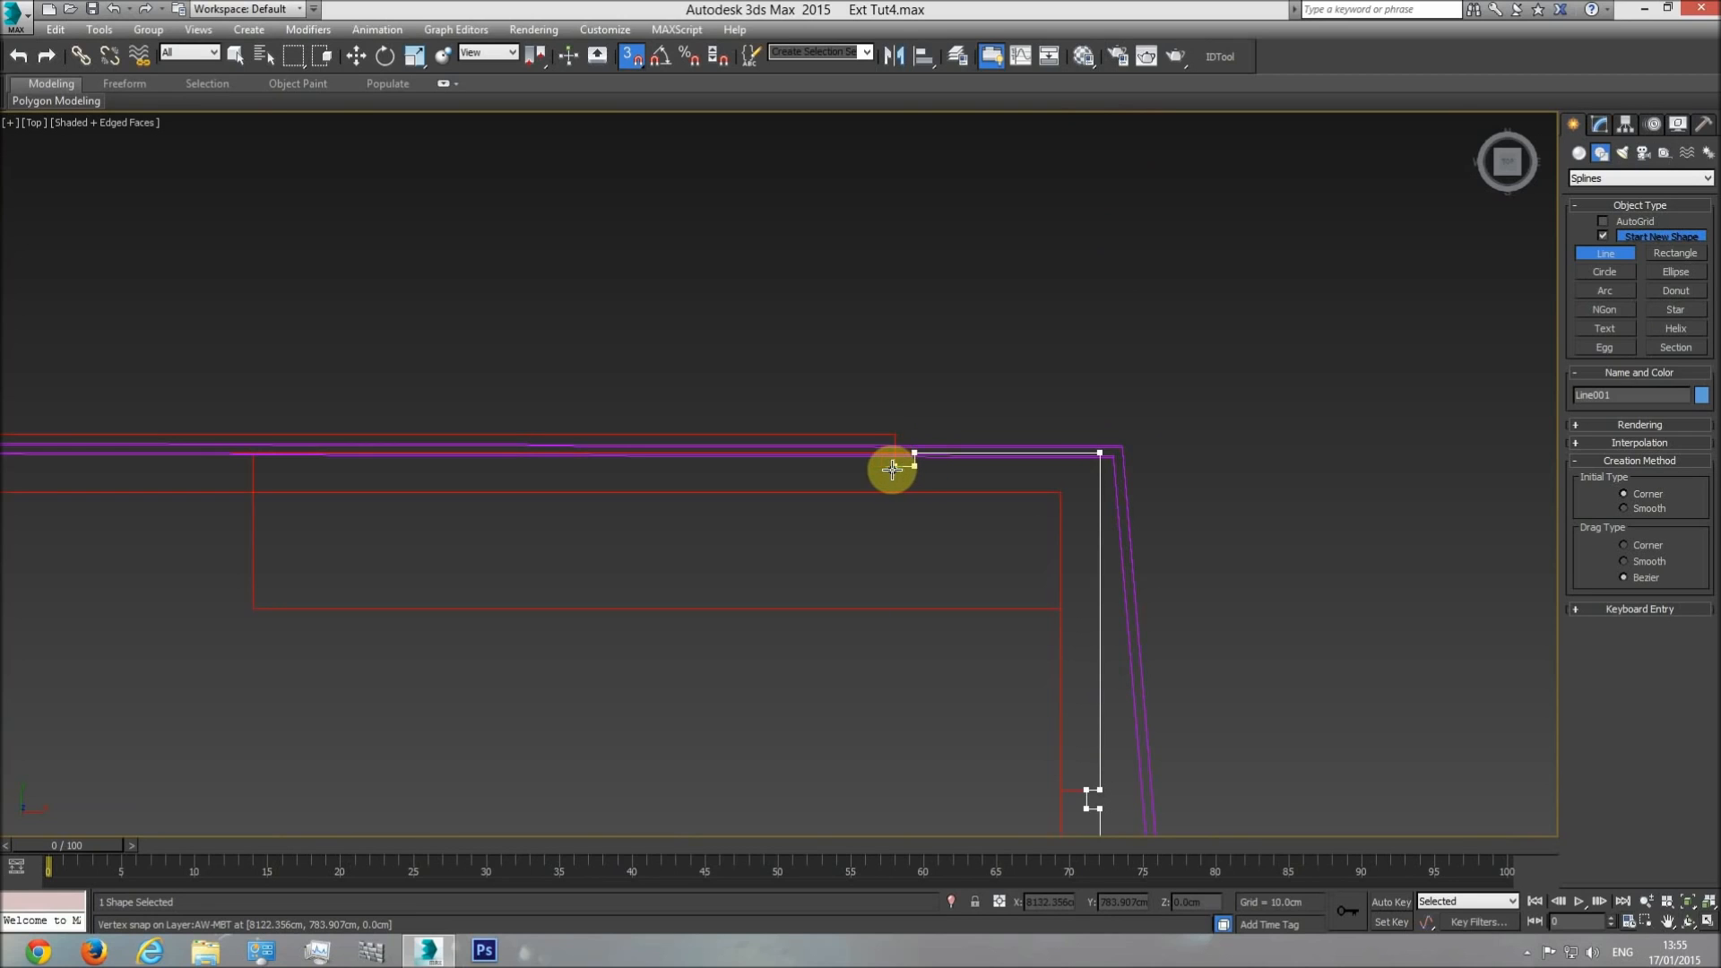
Trace the upper wall edge past its notch back to the starting corner, close the spline, and finish the line.
{"action": "left_click", "coordinate": [892, 454]}
{"action": "middle_click_drag", "start_coordinate": [768, 457], "coordinate": [1018, 465]}
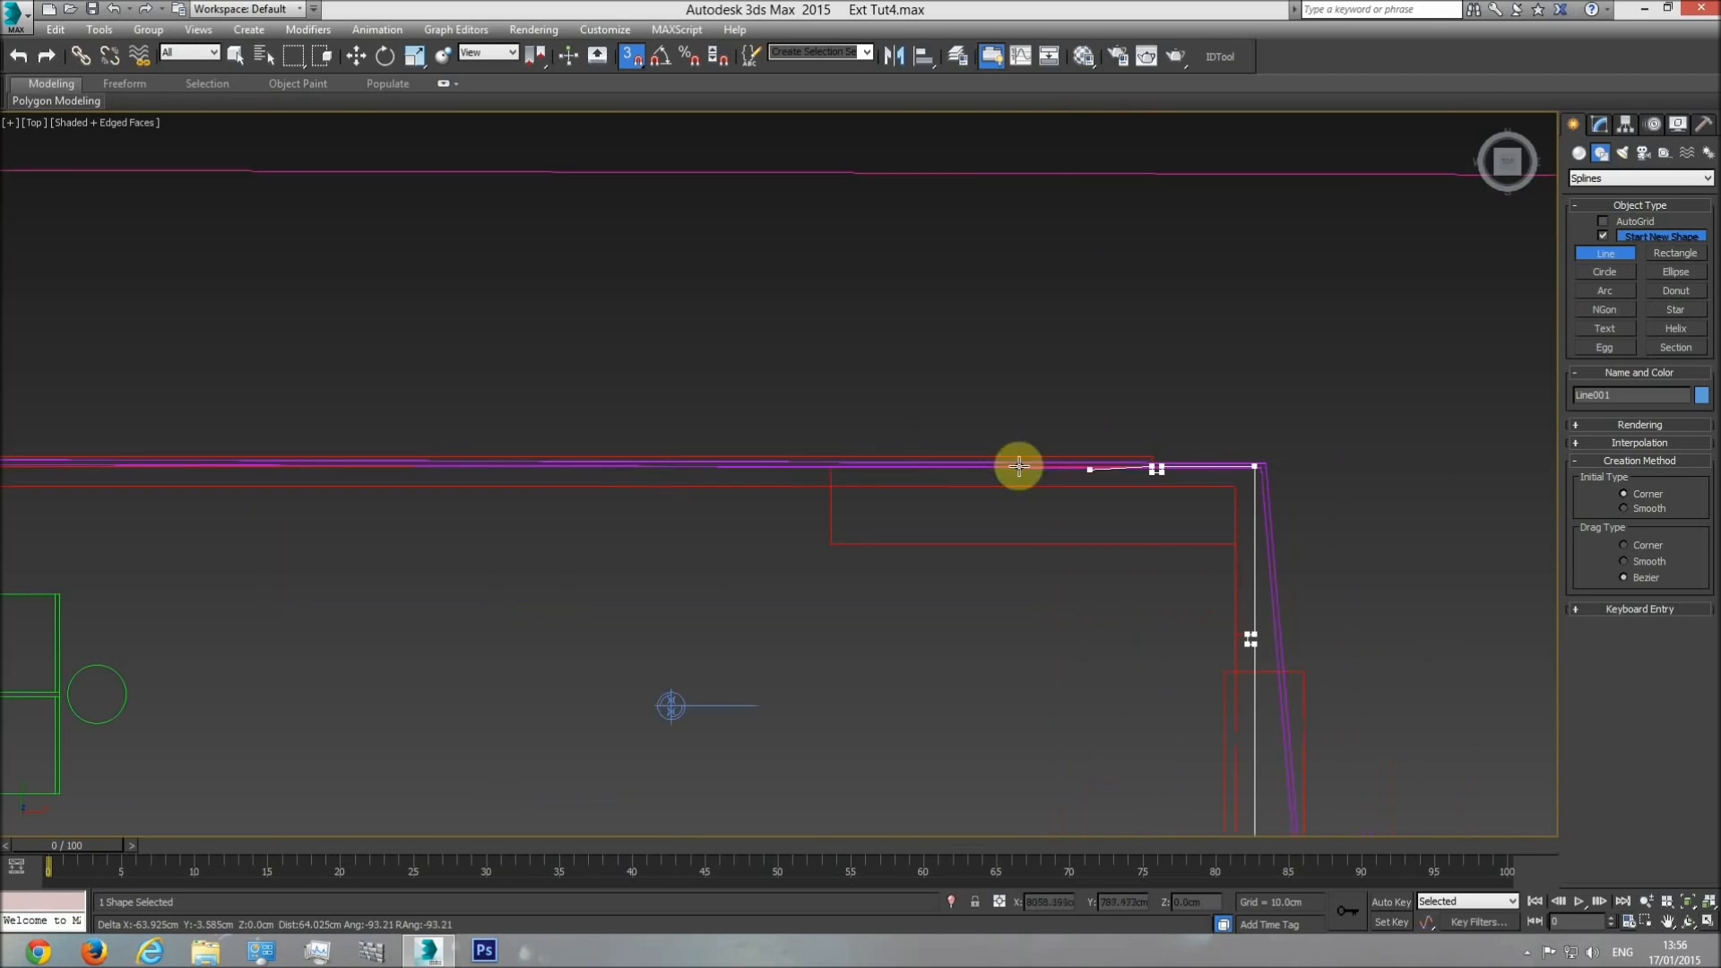
{"action": "middle_click_drag", "start_coordinate": [703, 484], "coordinate": [1426, 475]}
{"action": "middle_click_drag", "start_coordinate": [599, 450], "coordinate": [788, 460]}
{"action": "scroll", "coordinate": [695, 460], "scroll_direction": "up", "scroll_amount": 3}
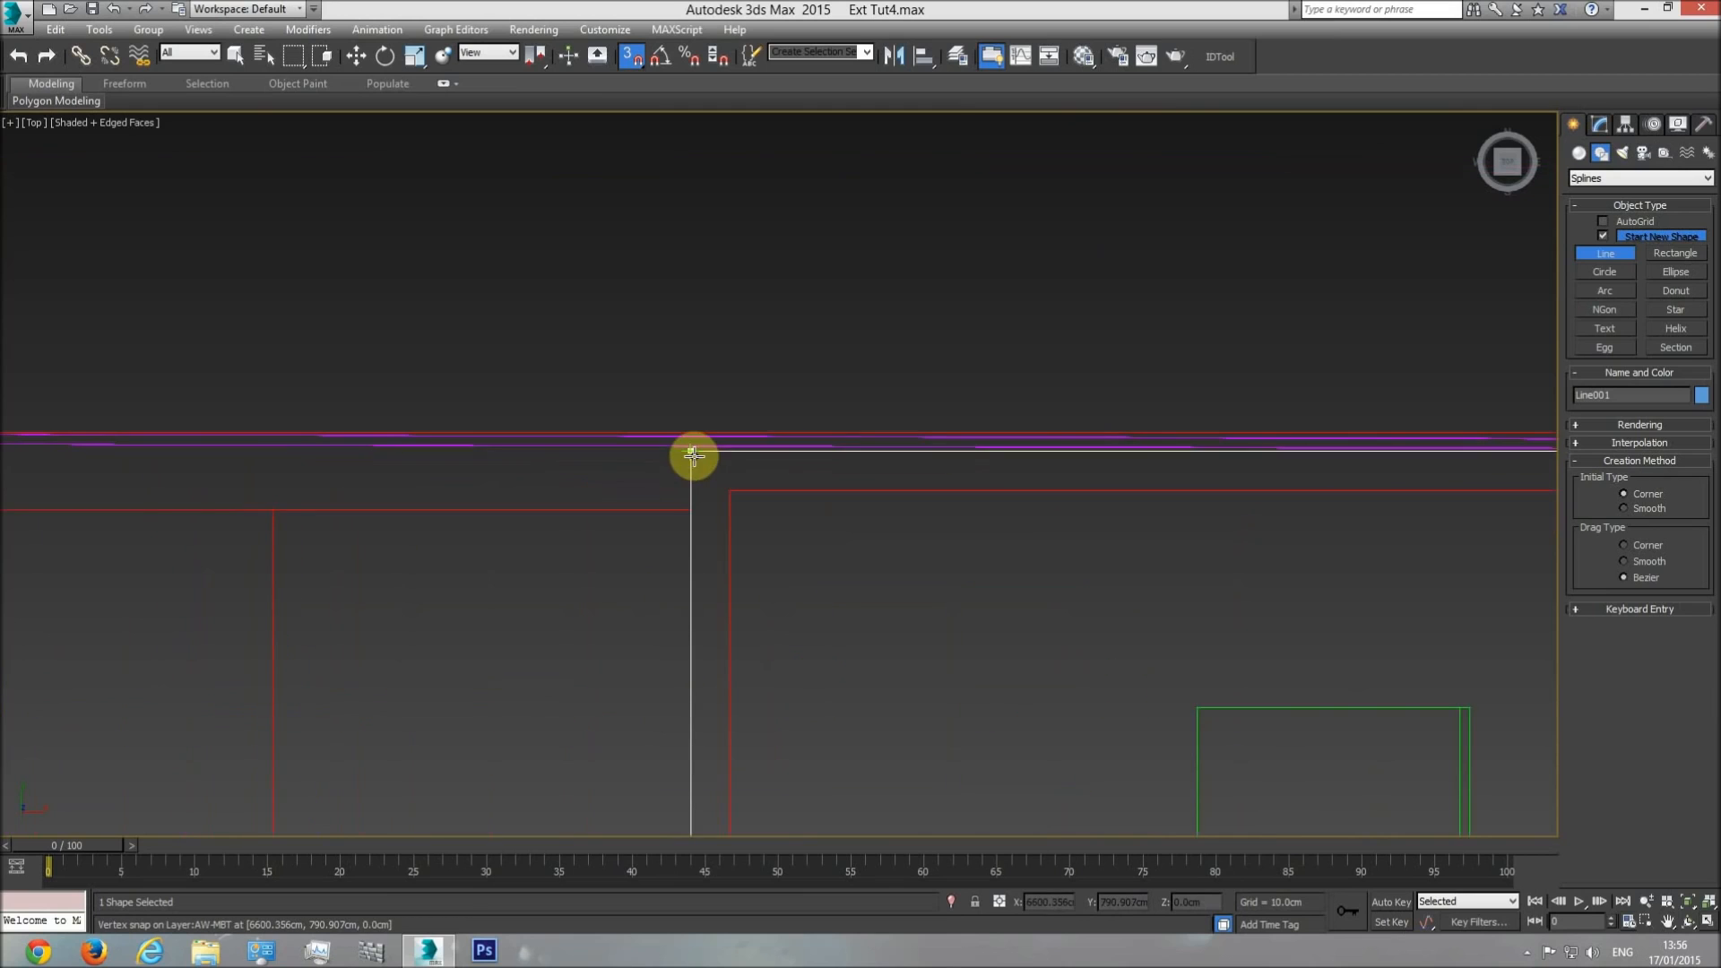
{"action": "left_click", "coordinate": [690, 450]}
{"action": "left_click", "coordinate": [852, 541]}
{"action": "scroll", "coordinate": [875, 557], "scroll_direction": "down", "scroll_amount": 6}
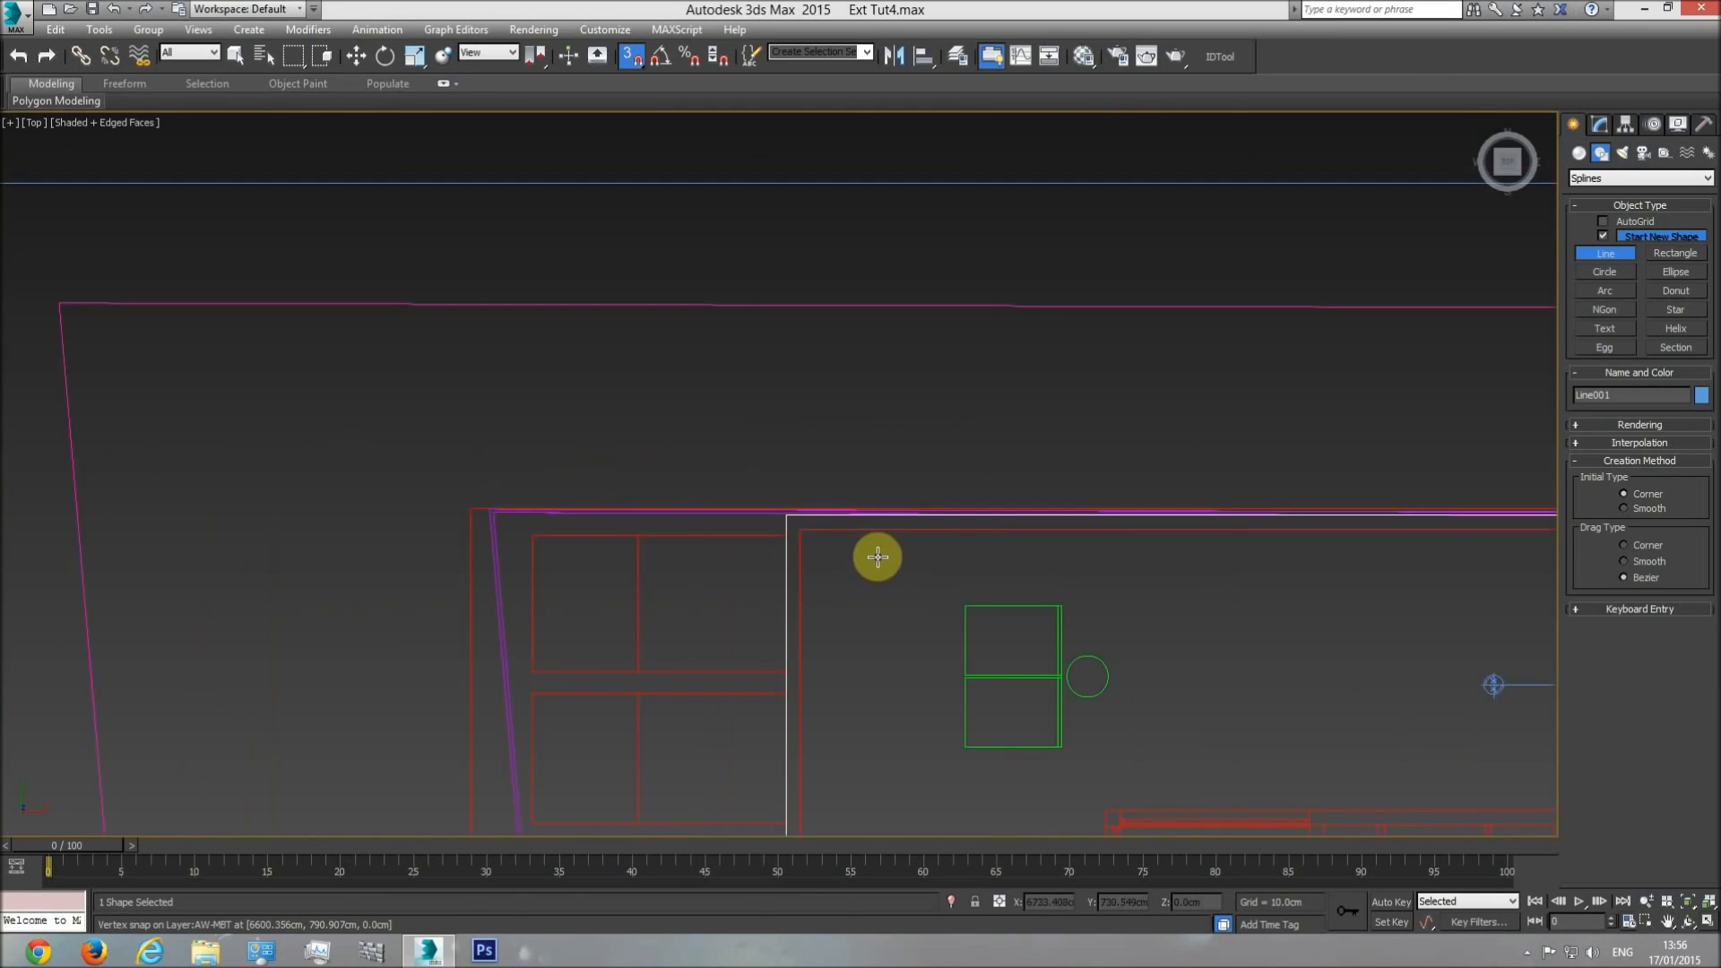
{"action": "middle_click_drag", "start_coordinate": [922, 604], "coordinate": [895, 488]}
{"action": "right_click", "coordinate": [1030, 492]}
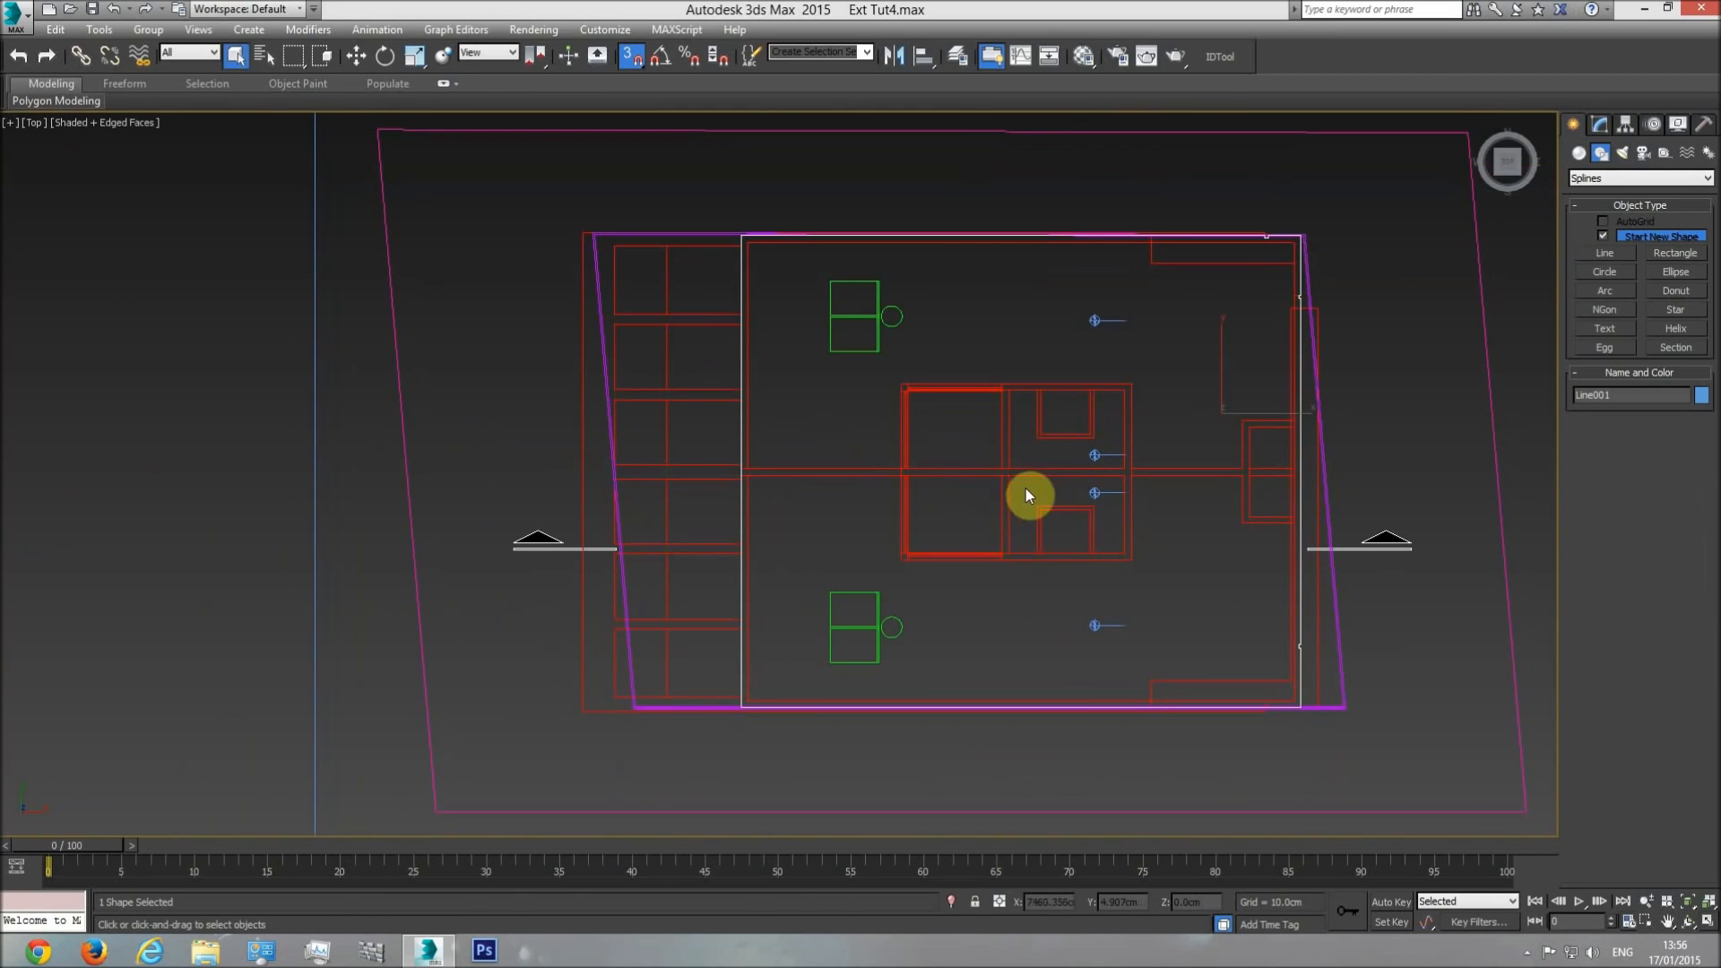
Try to convert the traced outer-wall spline to an editable poly.
{"action": "right_click", "coordinate": [1056, 482]}
{"action": "mouse_move", "coordinate": [1207, 661]}
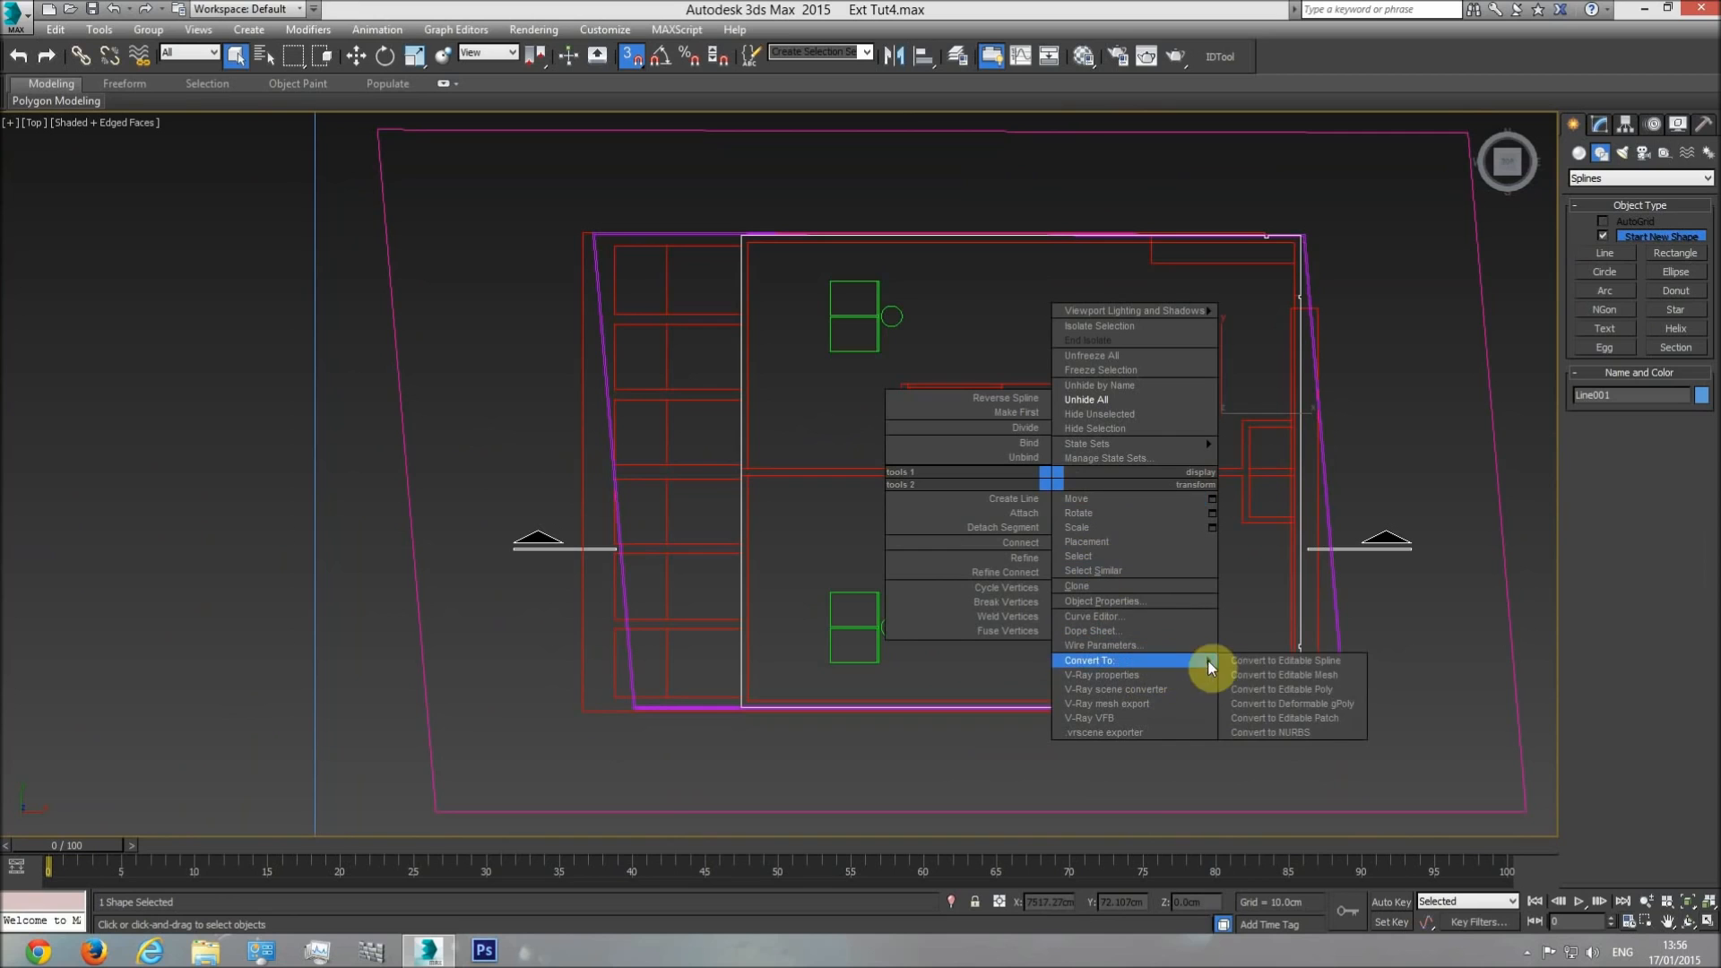
{"action": "left_click", "coordinate": [1255, 687]}
{"action": "middle_click_drag", "start_coordinate": [1099, 573], "coordinate": [951, 560]}
{"action": "scroll", "coordinate": [950, 560], "scroll_direction": "down", "scroll_amount": 5}
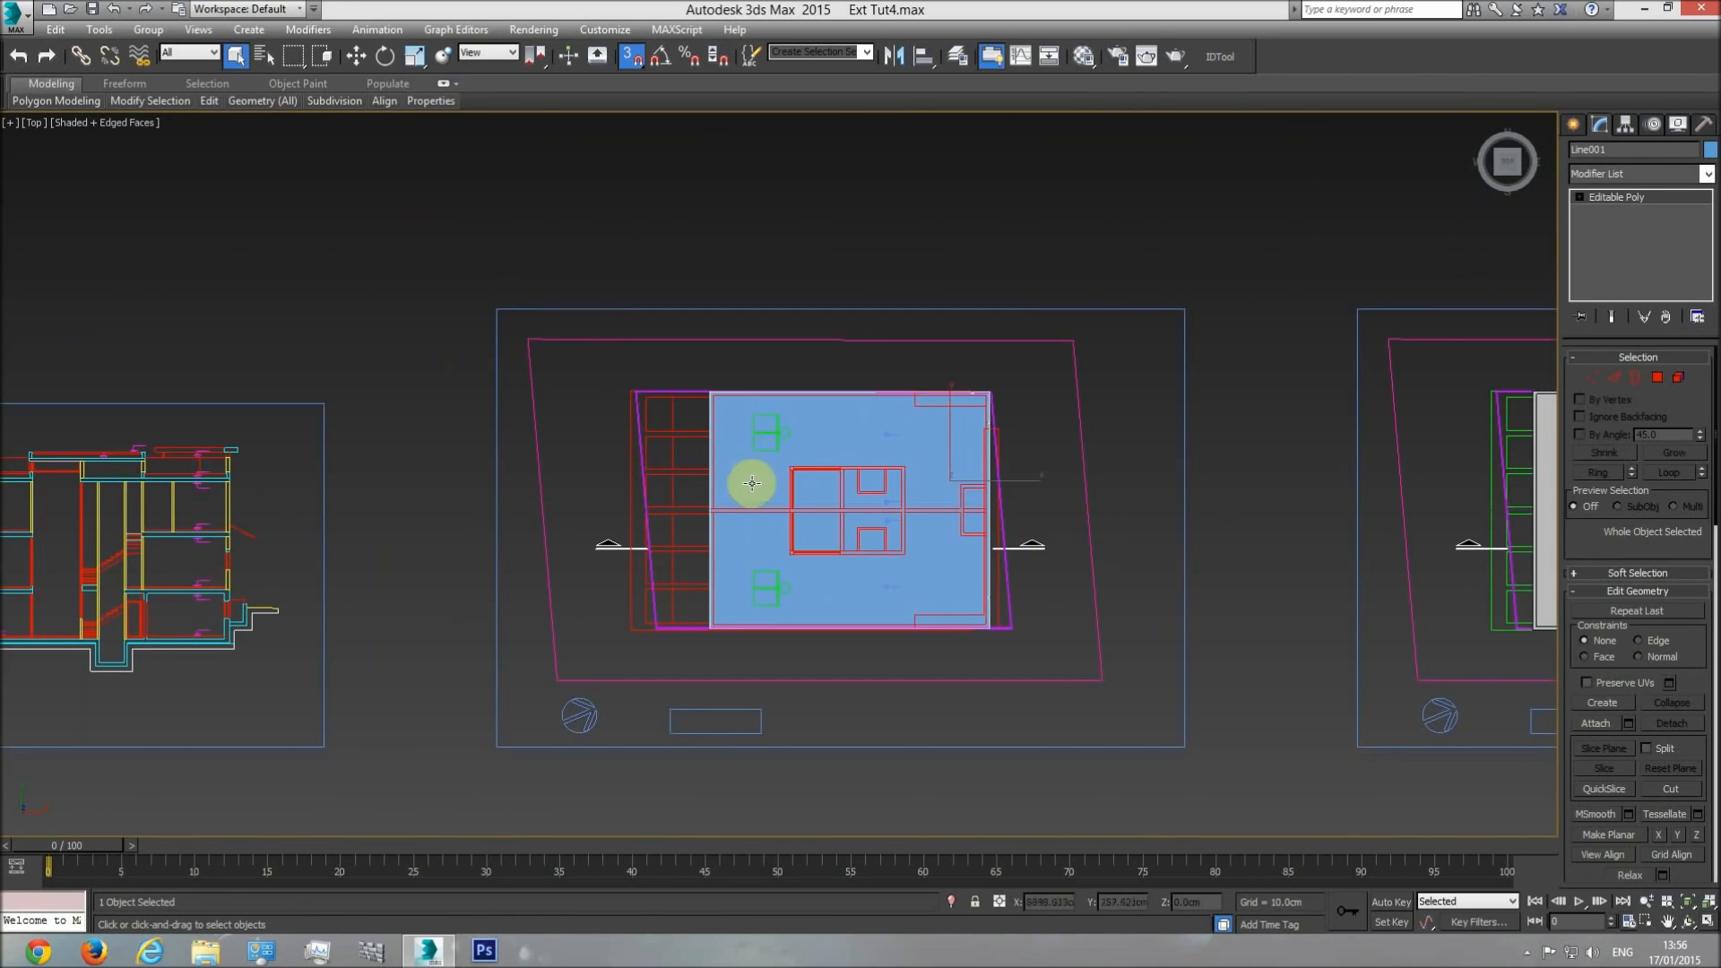
{"action": "scroll", "coordinate": [739, 502], "scroll_direction": "up", "scroll_amount": 5}
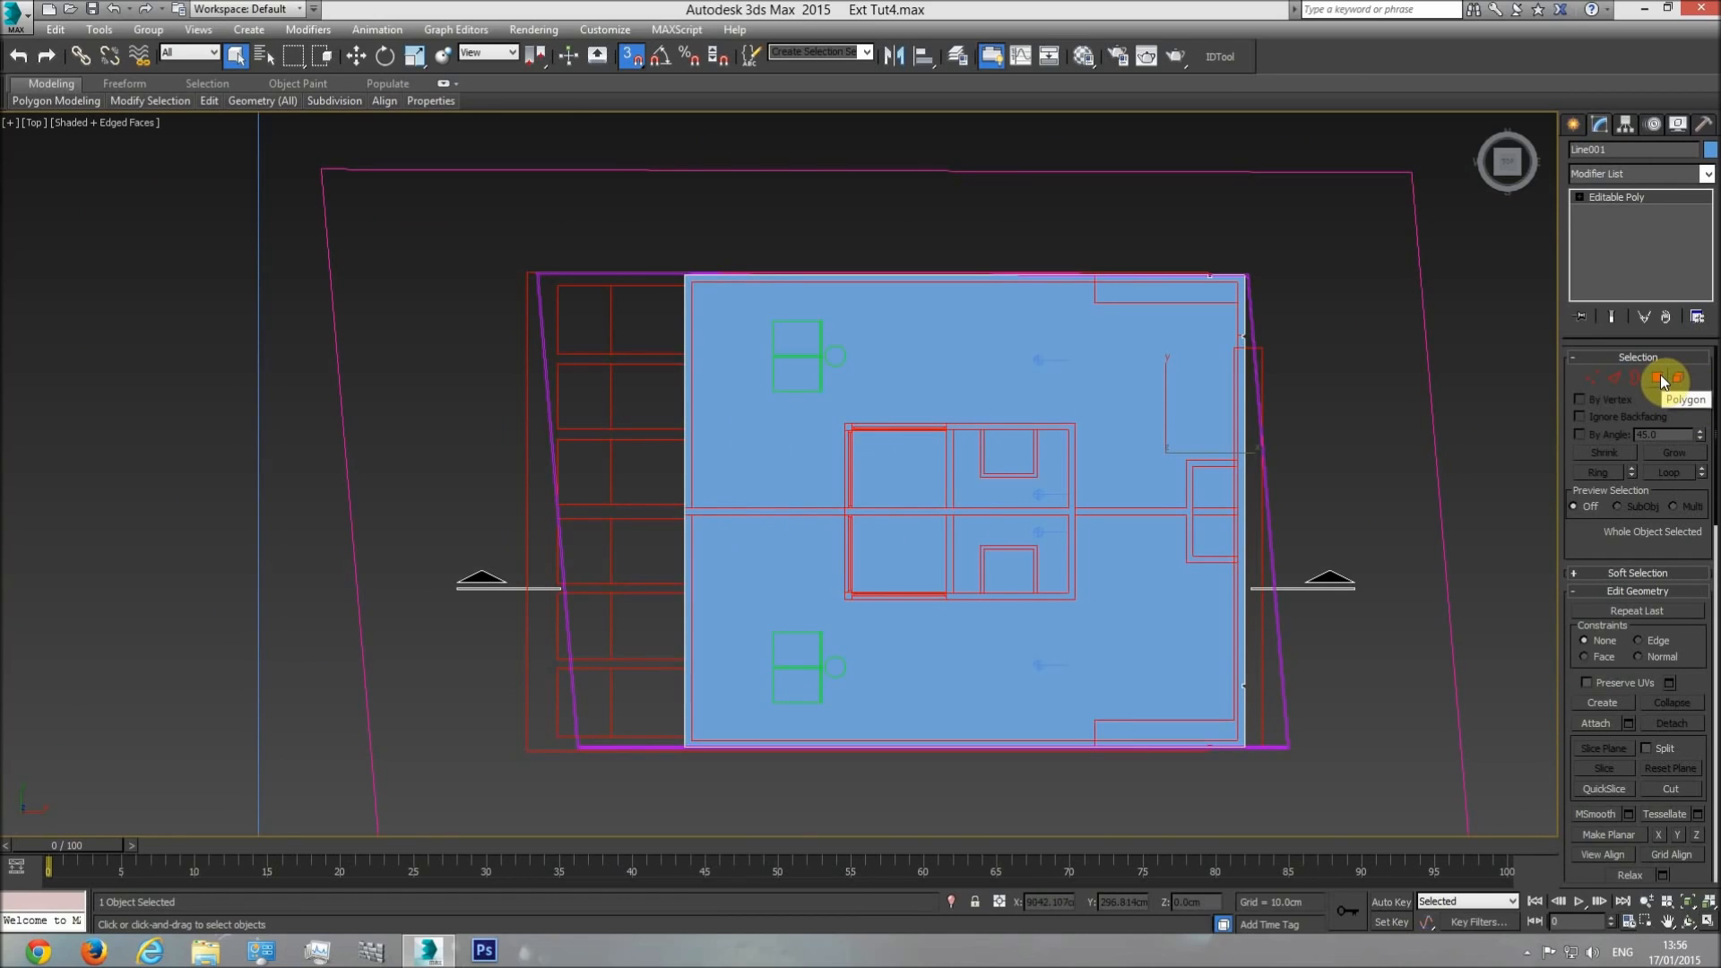
{"action": "left_click", "coordinate": [1190, 454]}
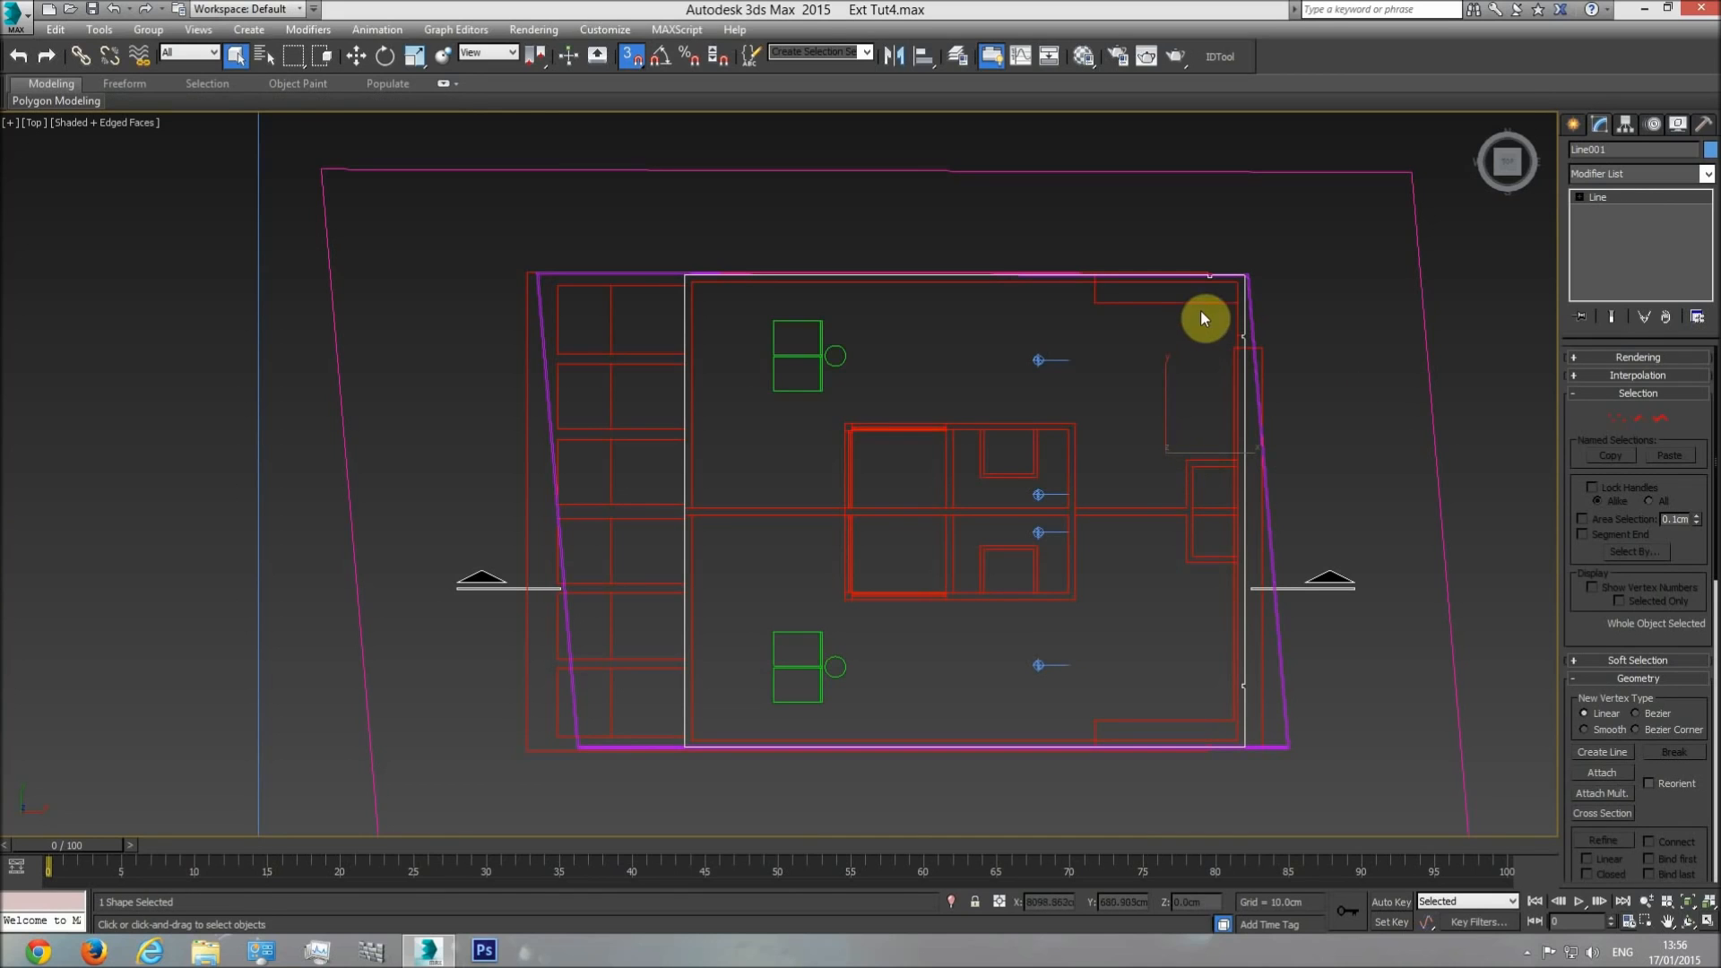
Examine the plan's double wall lines along the upper edge and compare them with the roof edges in the side elevation.
{"action": "middle_click_drag", "start_coordinate": [1203, 318], "coordinate": [1203, 344]}
{"action": "scroll", "coordinate": [727, 333], "scroll_direction": "up", "scroll_amount": 5}
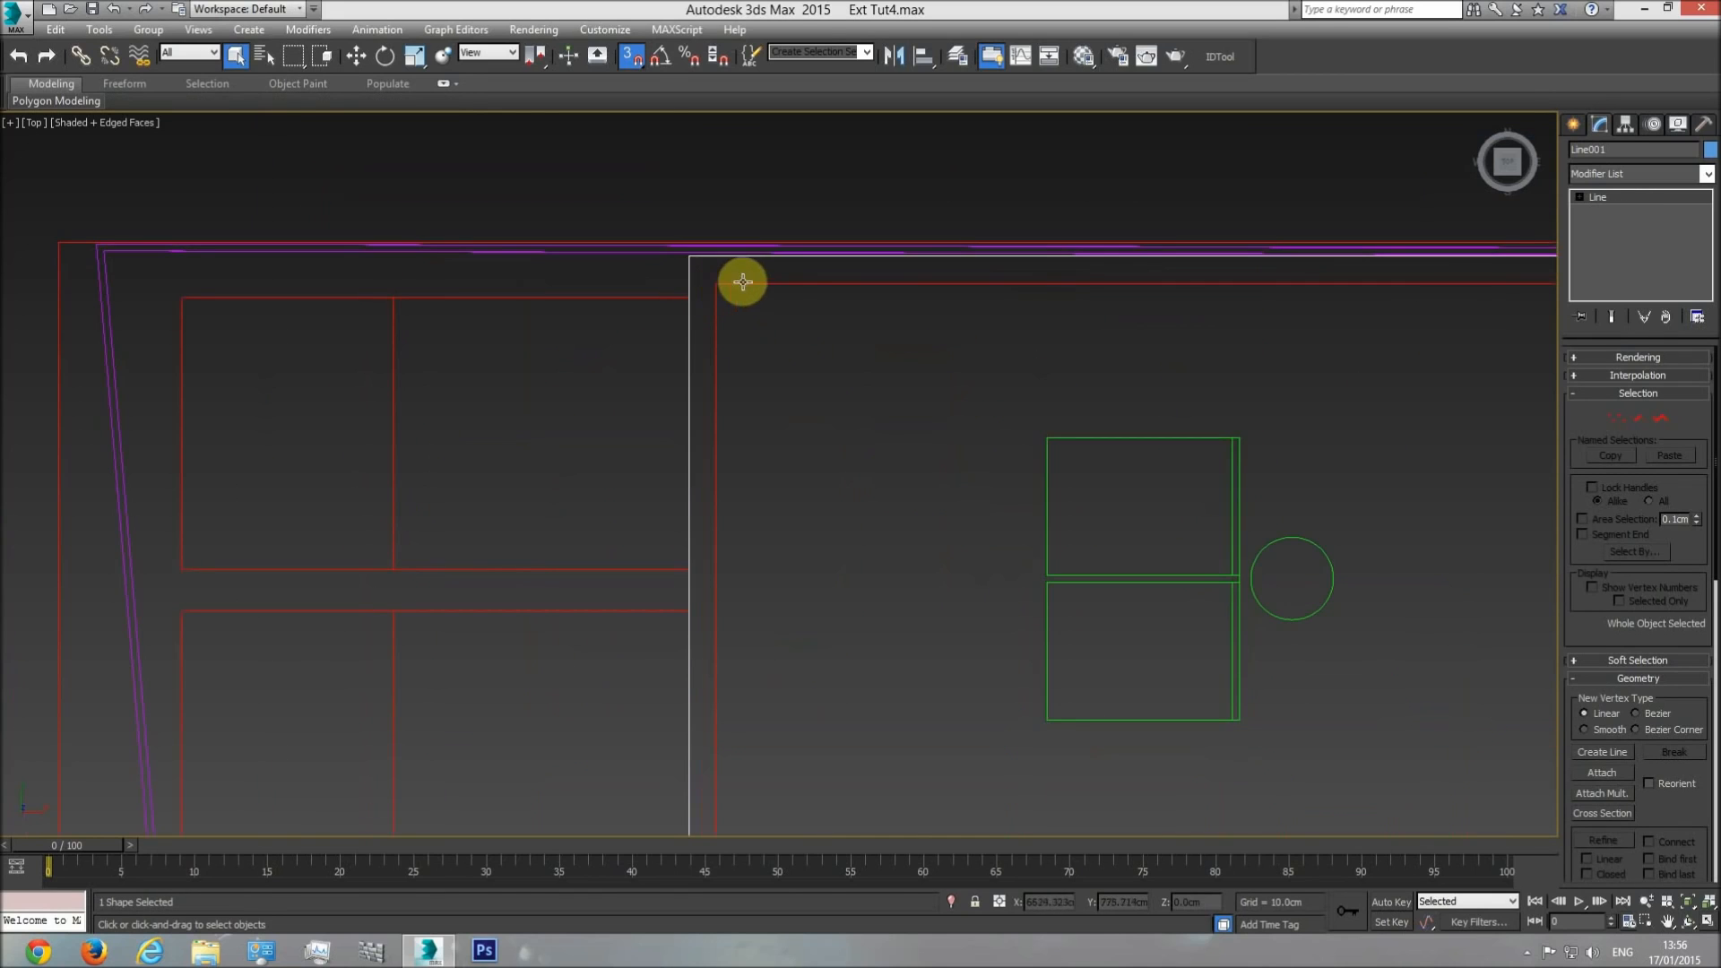
{"action": "middle_click_drag", "start_coordinate": [1374, 287], "coordinate": [595, 338]}
{"action": "scroll", "coordinate": [596, 338], "scroll_direction": "down", "scroll_amount": 1}
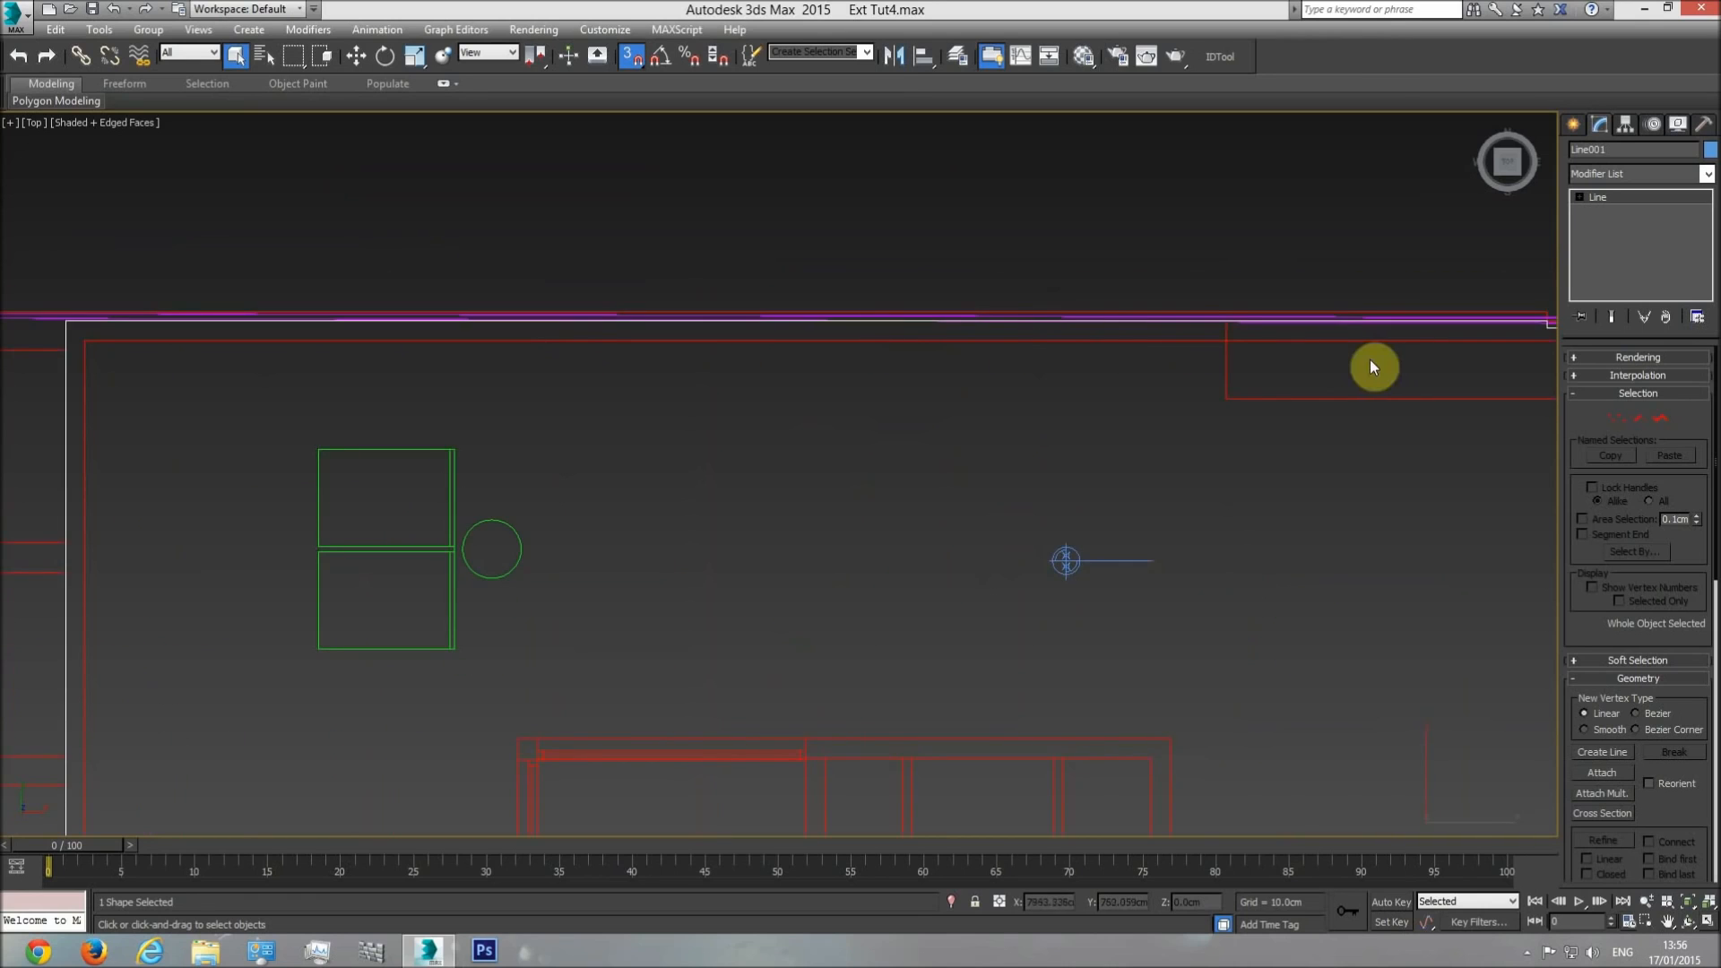
{"action": "scroll", "coordinate": [1373, 366], "scroll_direction": "down", "scroll_amount": 2}
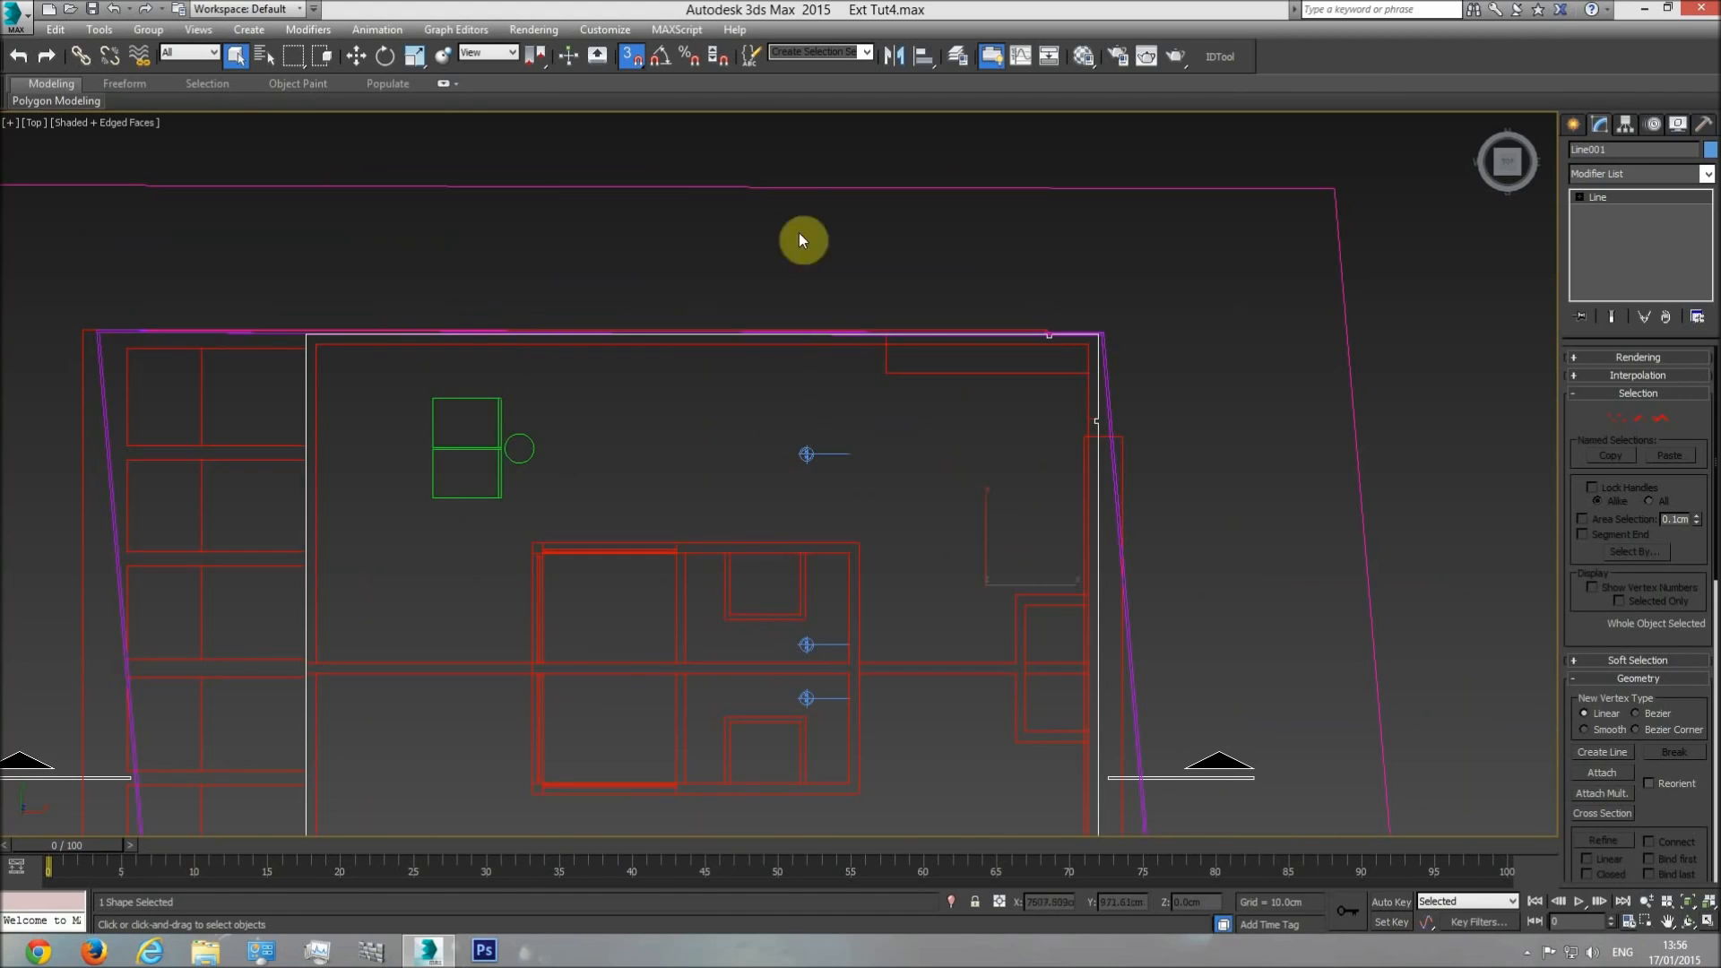
{"action": "scroll", "coordinate": [809, 494], "scroll_direction": "down", "scroll_amount": 4}
{"action": "middle_click_drag", "start_coordinate": [178, 488], "coordinate": [434, 350]}
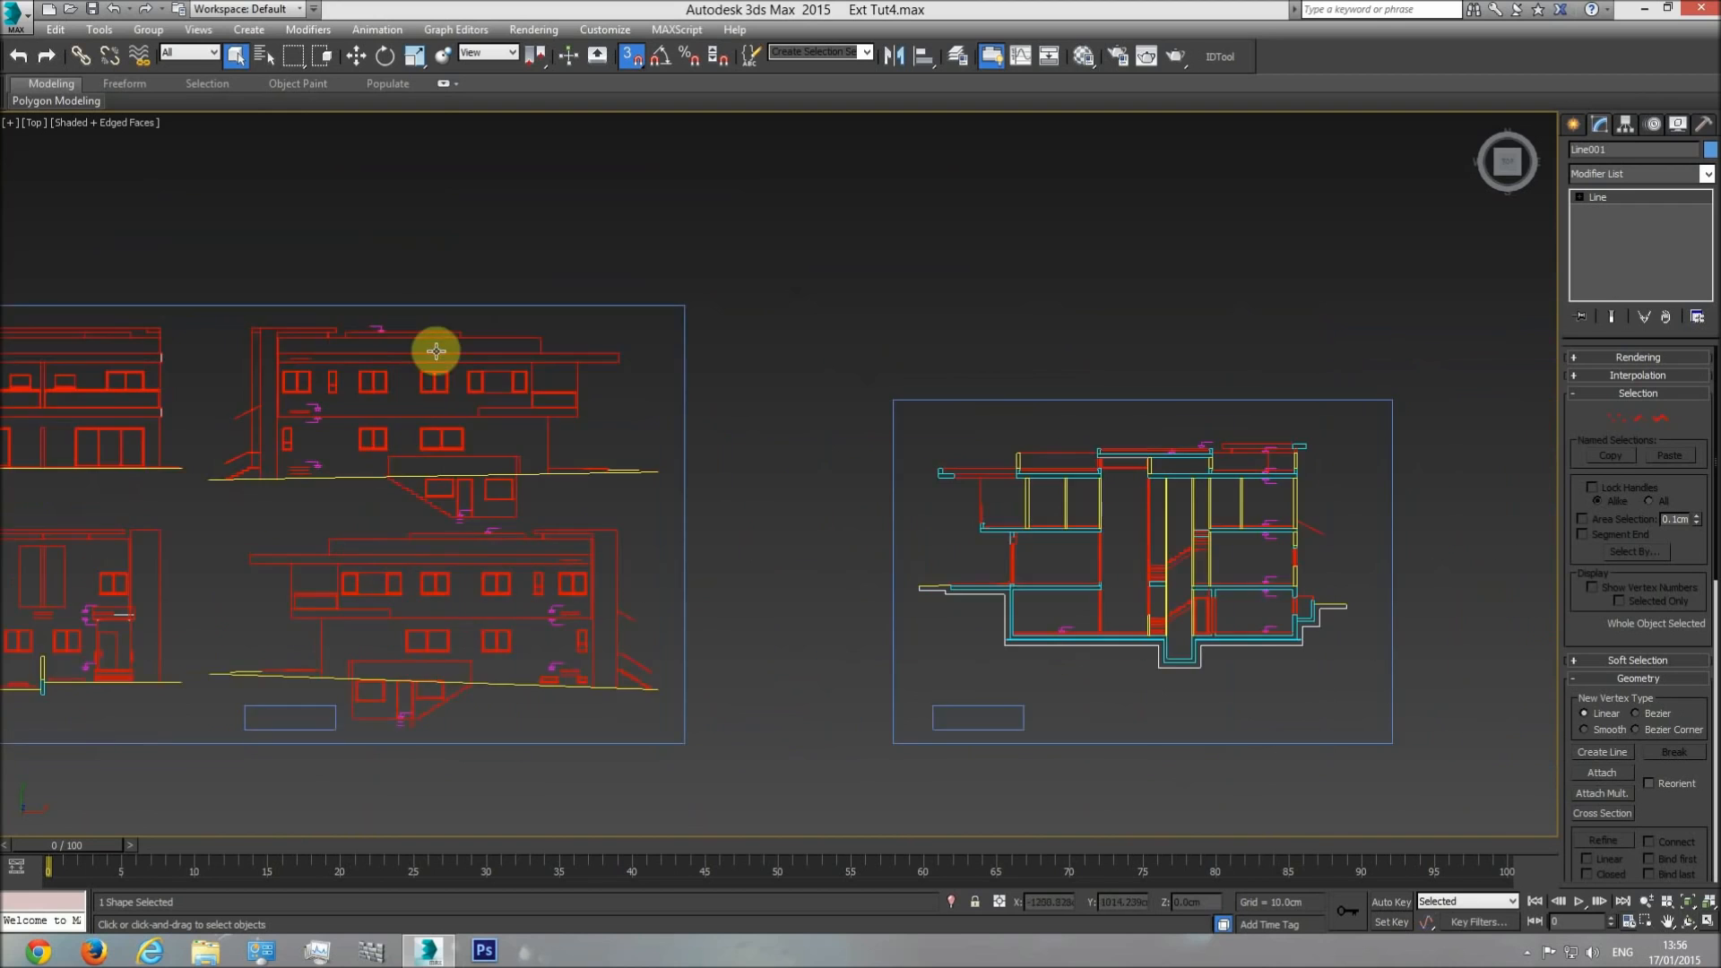
{"action": "scroll", "coordinate": [528, 333], "scroll_direction": "up", "scroll_amount": 3}
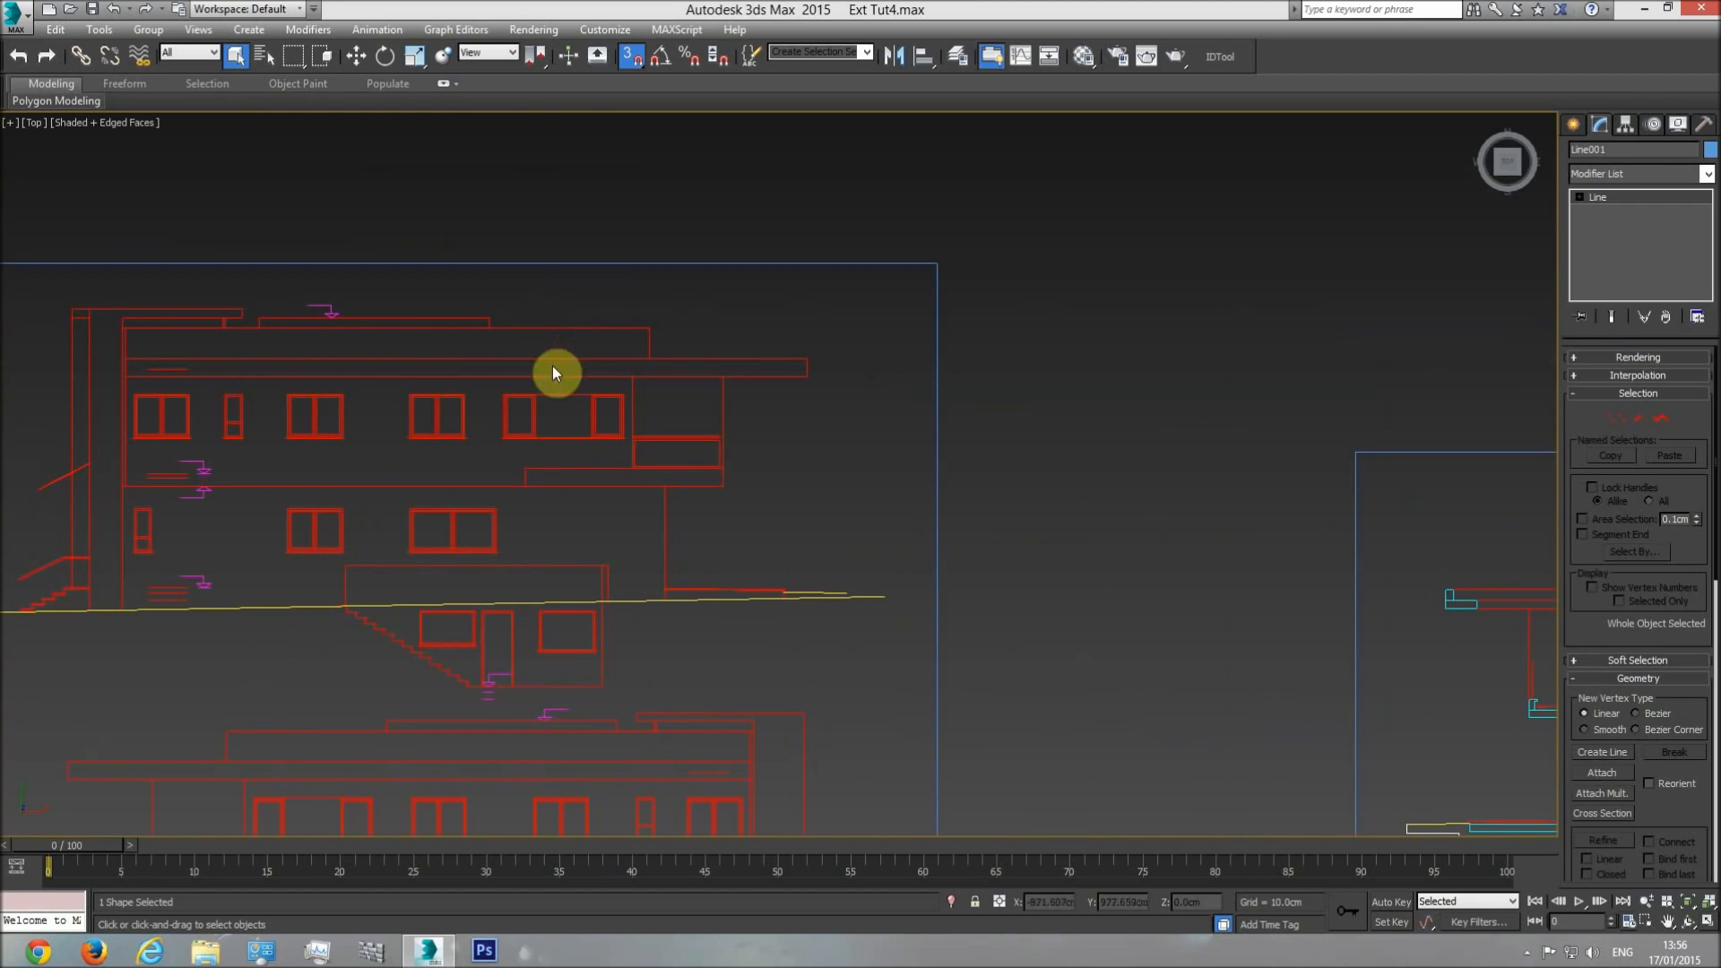
{"action": "middle_click_drag", "start_coordinate": [818, 438], "coordinate": [786, 440]}
{"action": "scroll", "coordinate": [786, 440], "scroll_direction": "down", "scroll_amount": 3}
{"action": "mouse_move", "coordinate": [1407, 534]}
{"action": "middle_mouse_down"}
{"action": "mouse_move", "coordinate": [1061, 542]}
{"action": "mouse_move", "coordinate": [697, 511]}
{"action": "middle_mouse_up"}
{"action": "middle_click_drag", "start_coordinate": [1304, 426], "coordinate": [785, 453]}
Start a second line at the plan's inner upper-left wall corner and extend it to the inner upper-right corner with vertex snap.
{"action": "scroll", "coordinate": [786, 450], "scroll_direction": "up", "scroll_amount": 3}
{"action": "scroll", "coordinate": [786, 456], "scroll_direction": "up", "scroll_amount": 2}
{"action": "left_click", "coordinate": [1576, 126]}
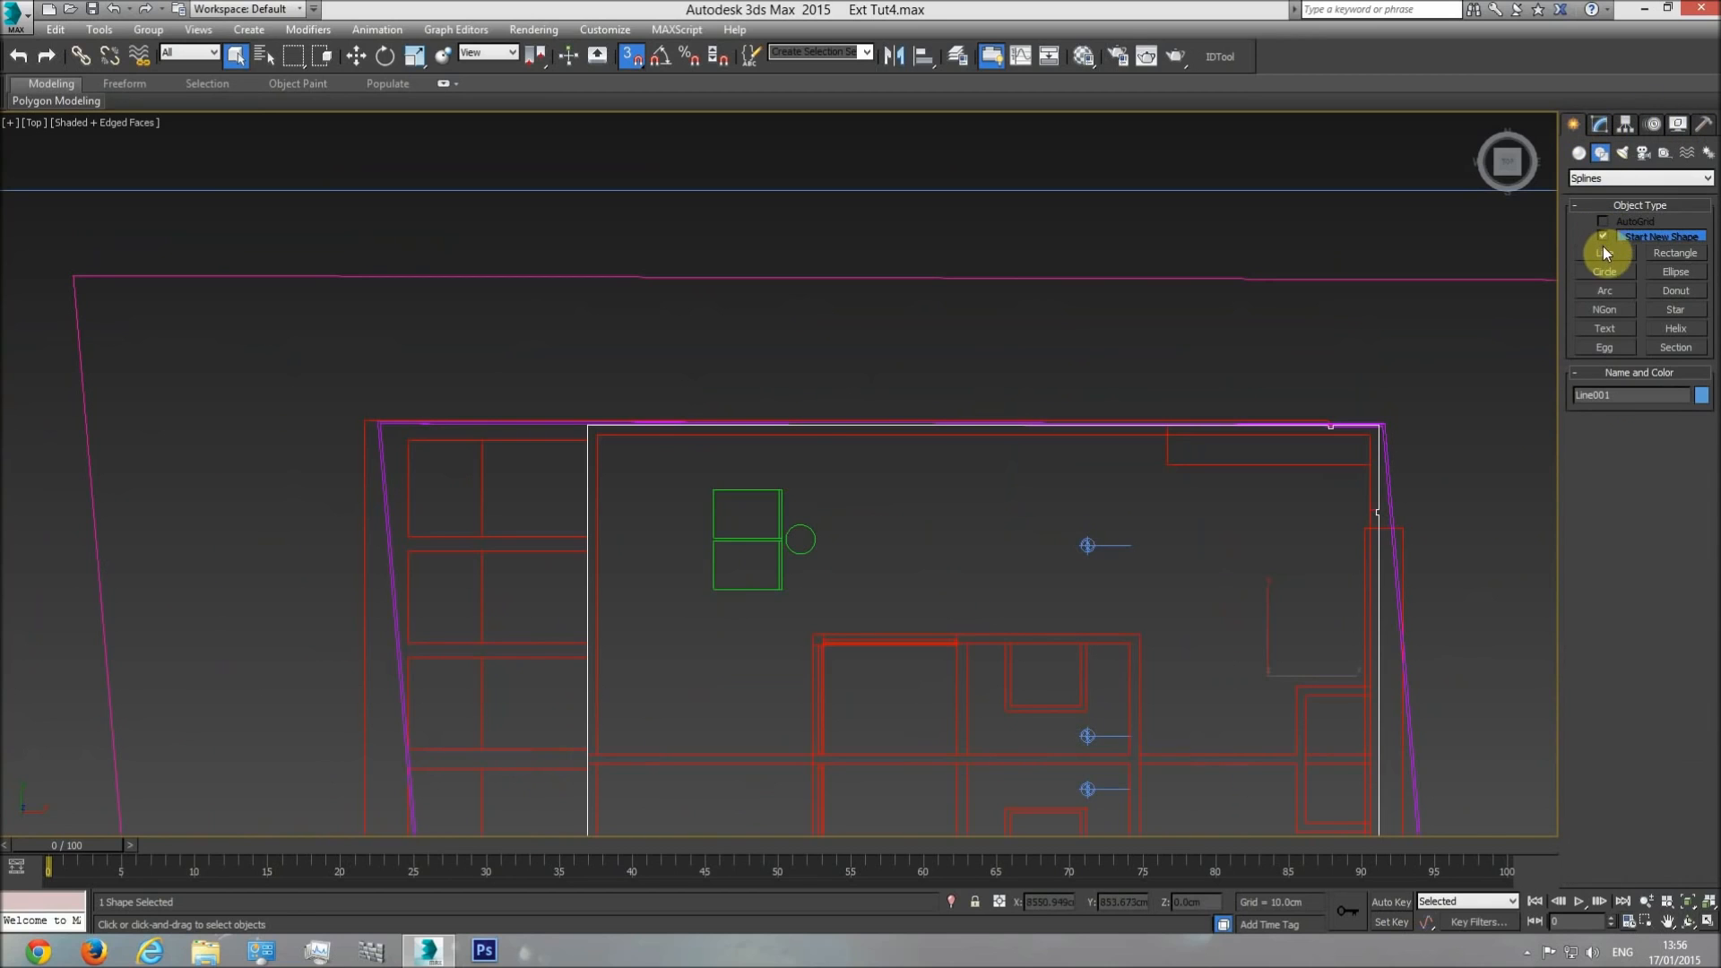
{"action": "left_click", "coordinate": [1606, 255]}
{"action": "scroll", "coordinate": [593, 453], "scroll_direction": "up", "scroll_amount": 5}
{"action": "left_click", "coordinate": [585, 404]}
{"action": "scroll", "coordinate": [1093, 464], "scroll_direction": "down", "scroll_amount": 3}
{"action": "middle_click_drag", "start_coordinate": [1102, 466], "coordinate": [708, 464]}
{"action": "middle_click_drag", "start_coordinate": [1163, 502], "coordinate": [730, 477]}
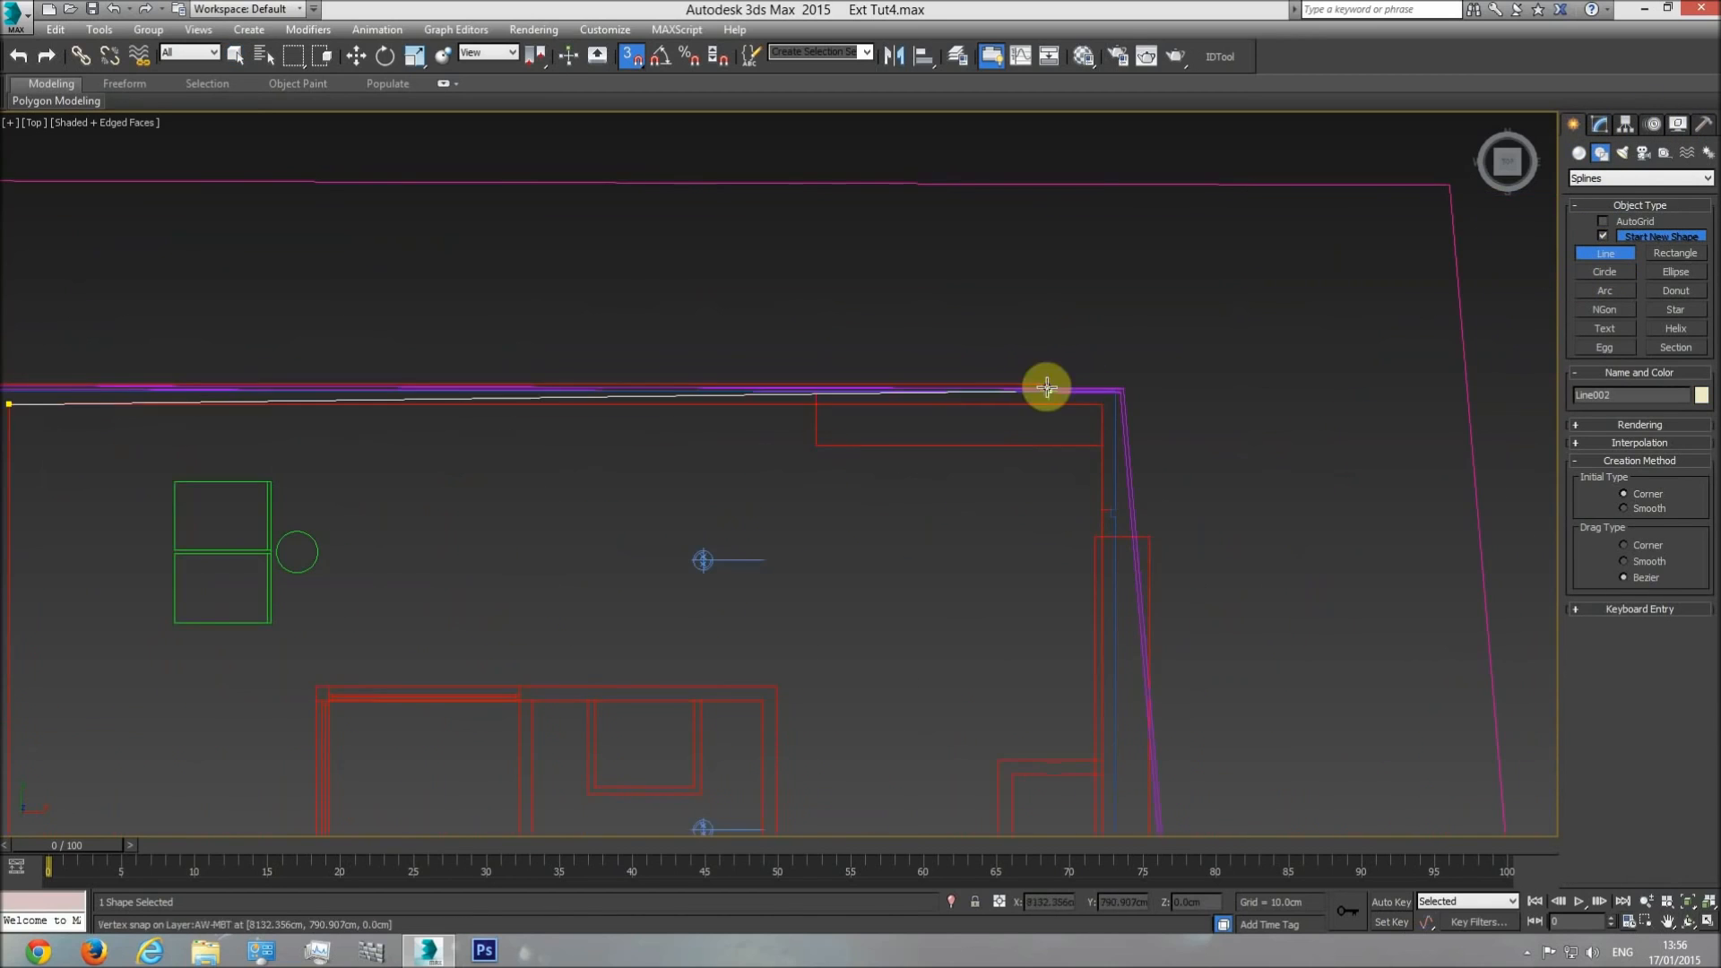
{"action": "left_click", "coordinate": [1103, 402]}
Continue the line down the inner wall edge to the lower-right corner and across to the inner lower-left corner.
{"action": "middle_click_drag", "start_coordinate": [1080, 669], "coordinate": [1030, 314]}
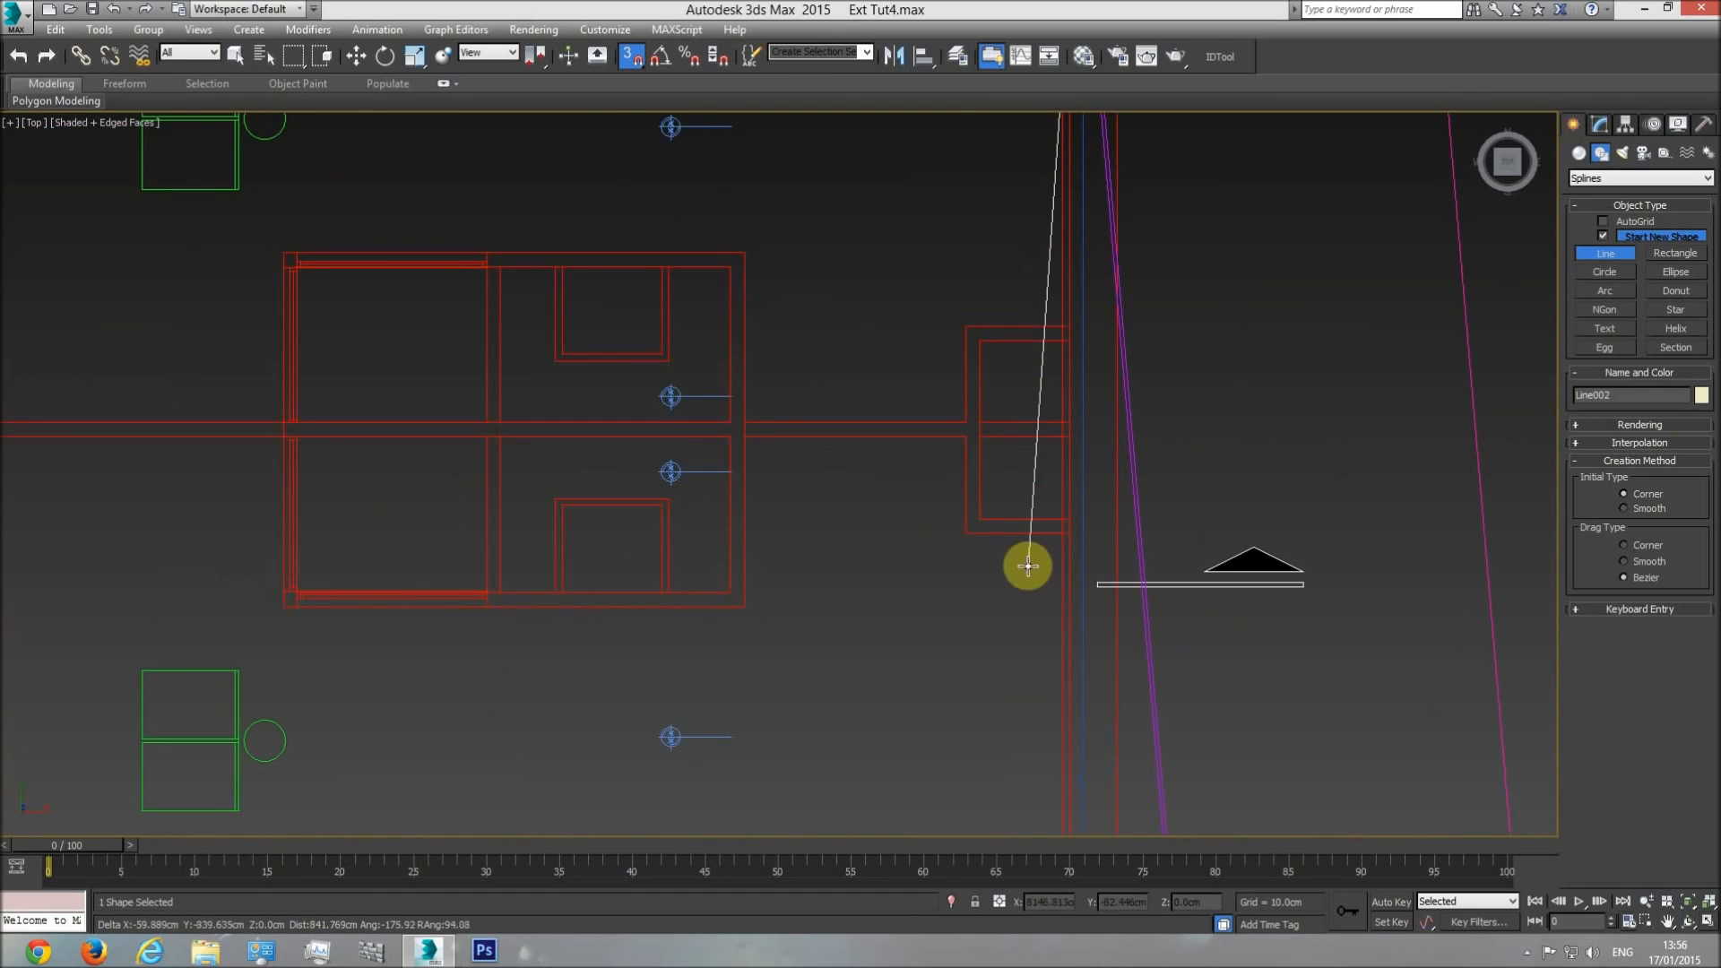
{"action": "middle_click_drag", "start_coordinate": [1013, 667], "coordinate": [1004, 434]}
{"action": "left_click", "coordinate": [1047, 592]}
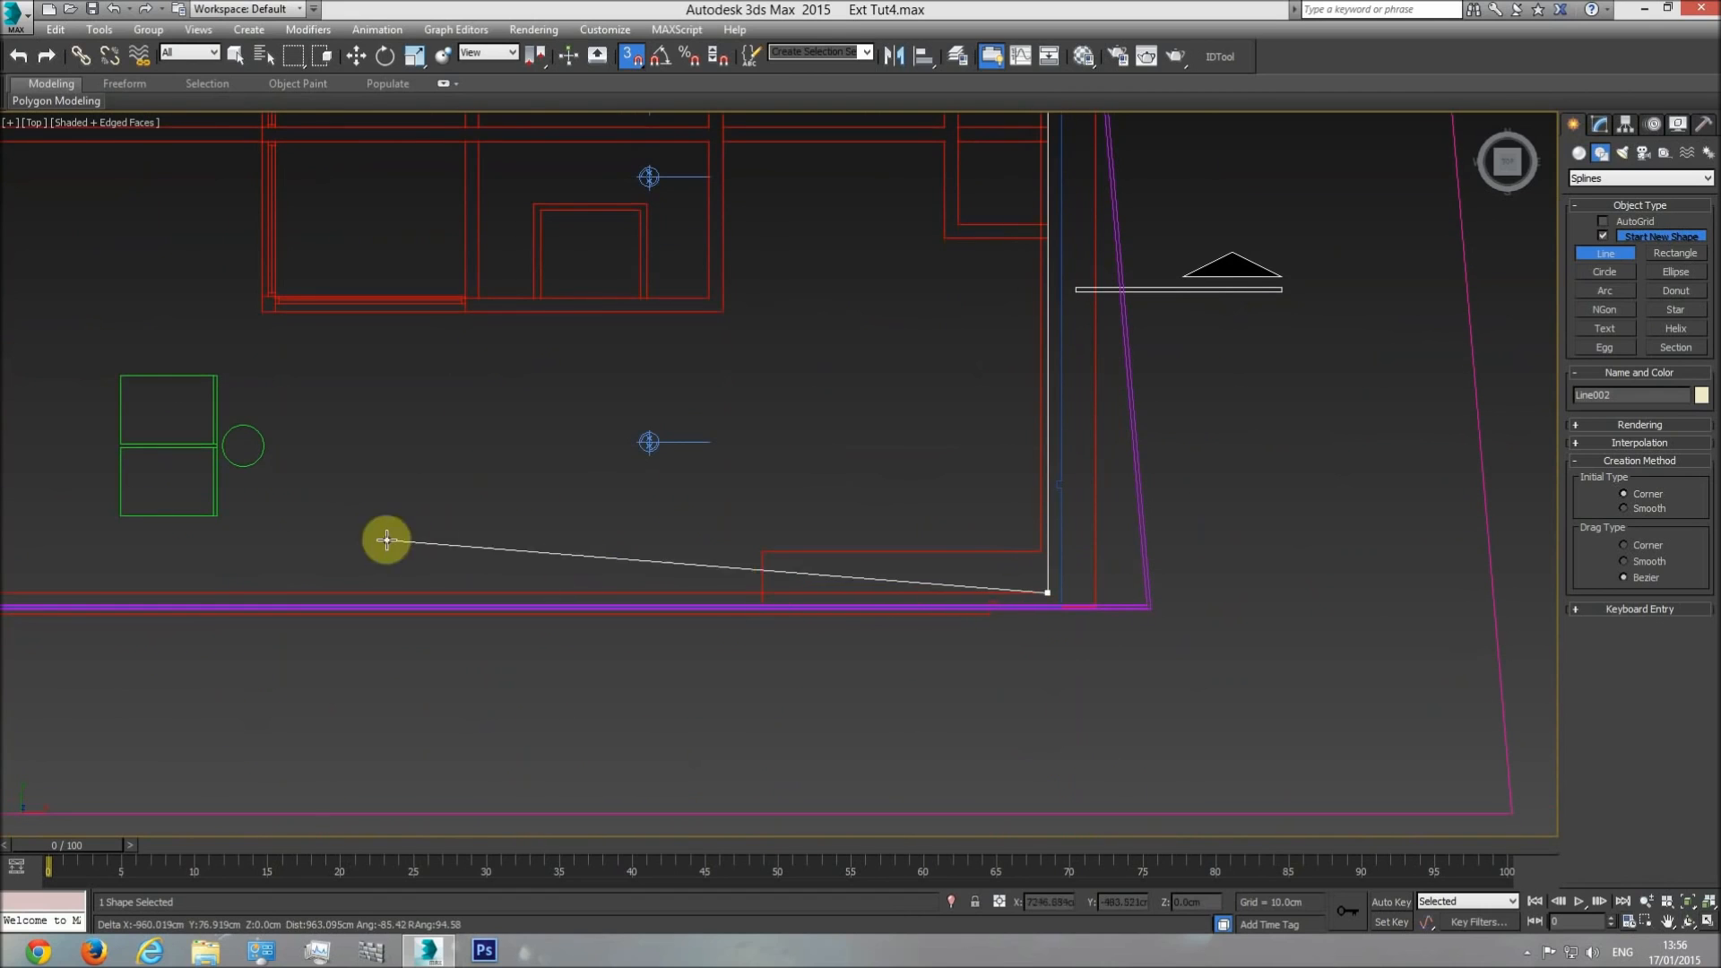
{"action": "middle_click_drag", "start_coordinate": [46, 573], "coordinate": [762, 571]}
{"action": "left_click", "coordinate": [681, 592]}
Bring the line back to its starting inner upper-left corner, close the spline, and finish the line.
{"action": "middle_click_drag", "start_coordinate": [707, 232], "coordinate": [714, 604]}
{"action": "middle_click_drag", "start_coordinate": [704, 269], "coordinate": [698, 585]}
{"action": "left_click", "coordinate": [663, 362]}
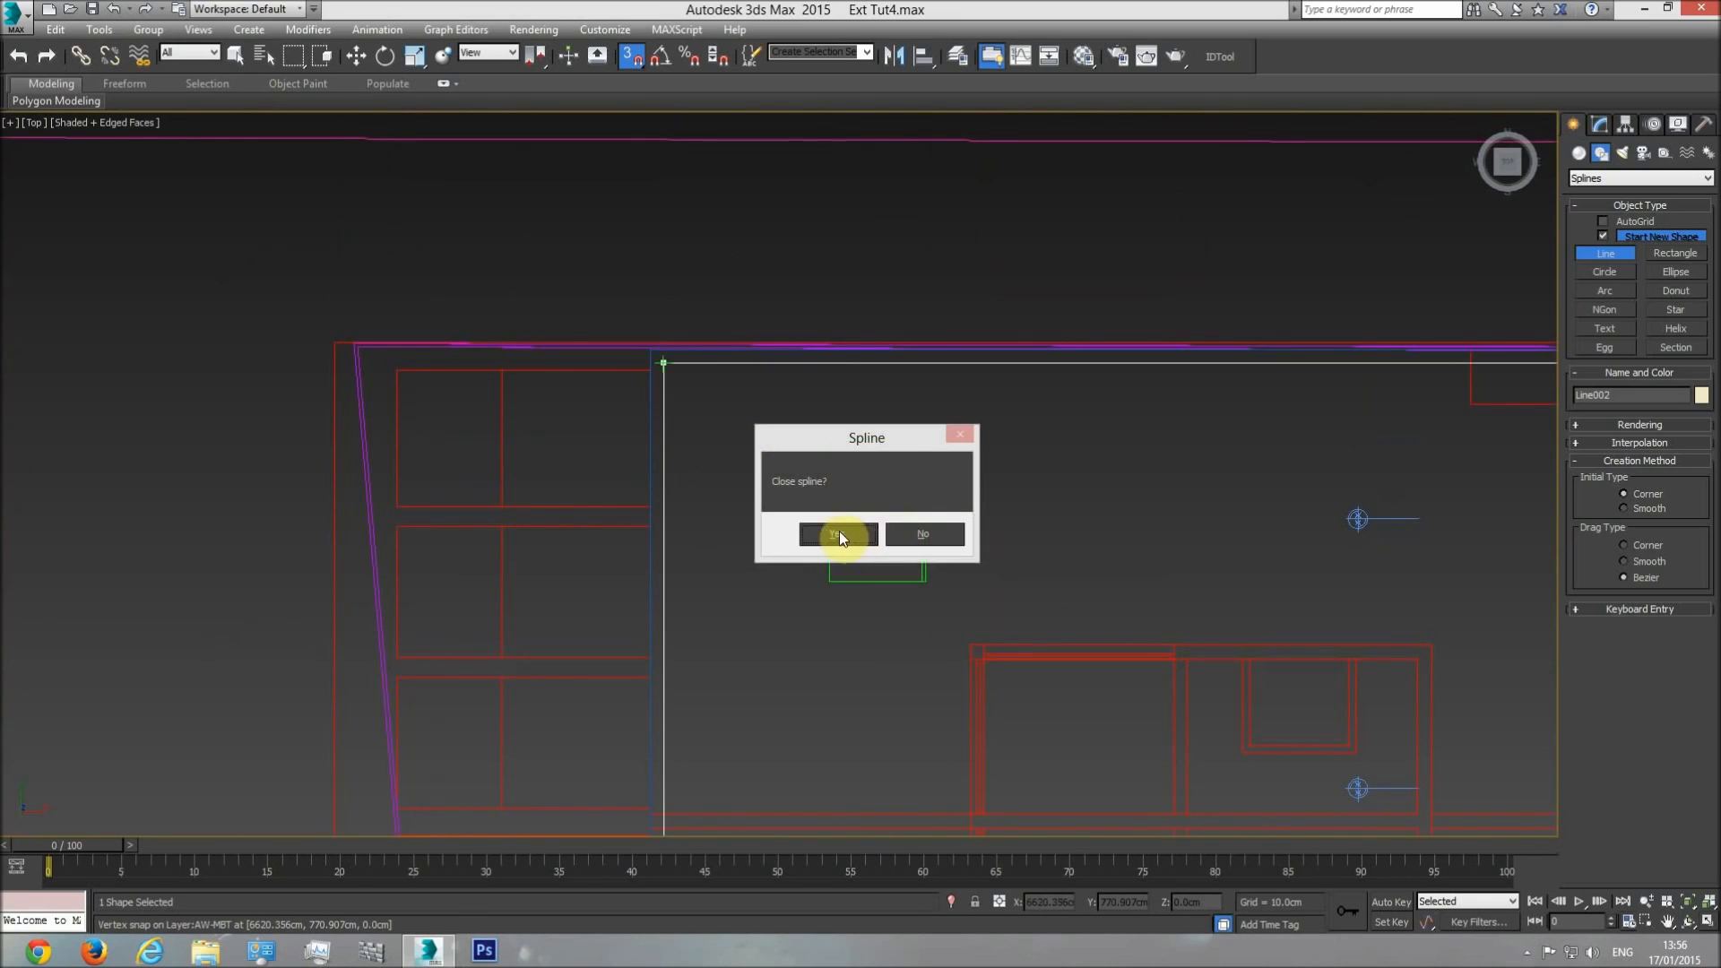
{"action": "left_click", "coordinate": [834, 534]}
{"action": "right_click", "coordinate": [872, 448]}
Switch to an orbited perspective view and hide the plan drawing group beneath the two outlines.
{"action": "key", "text": "p"}
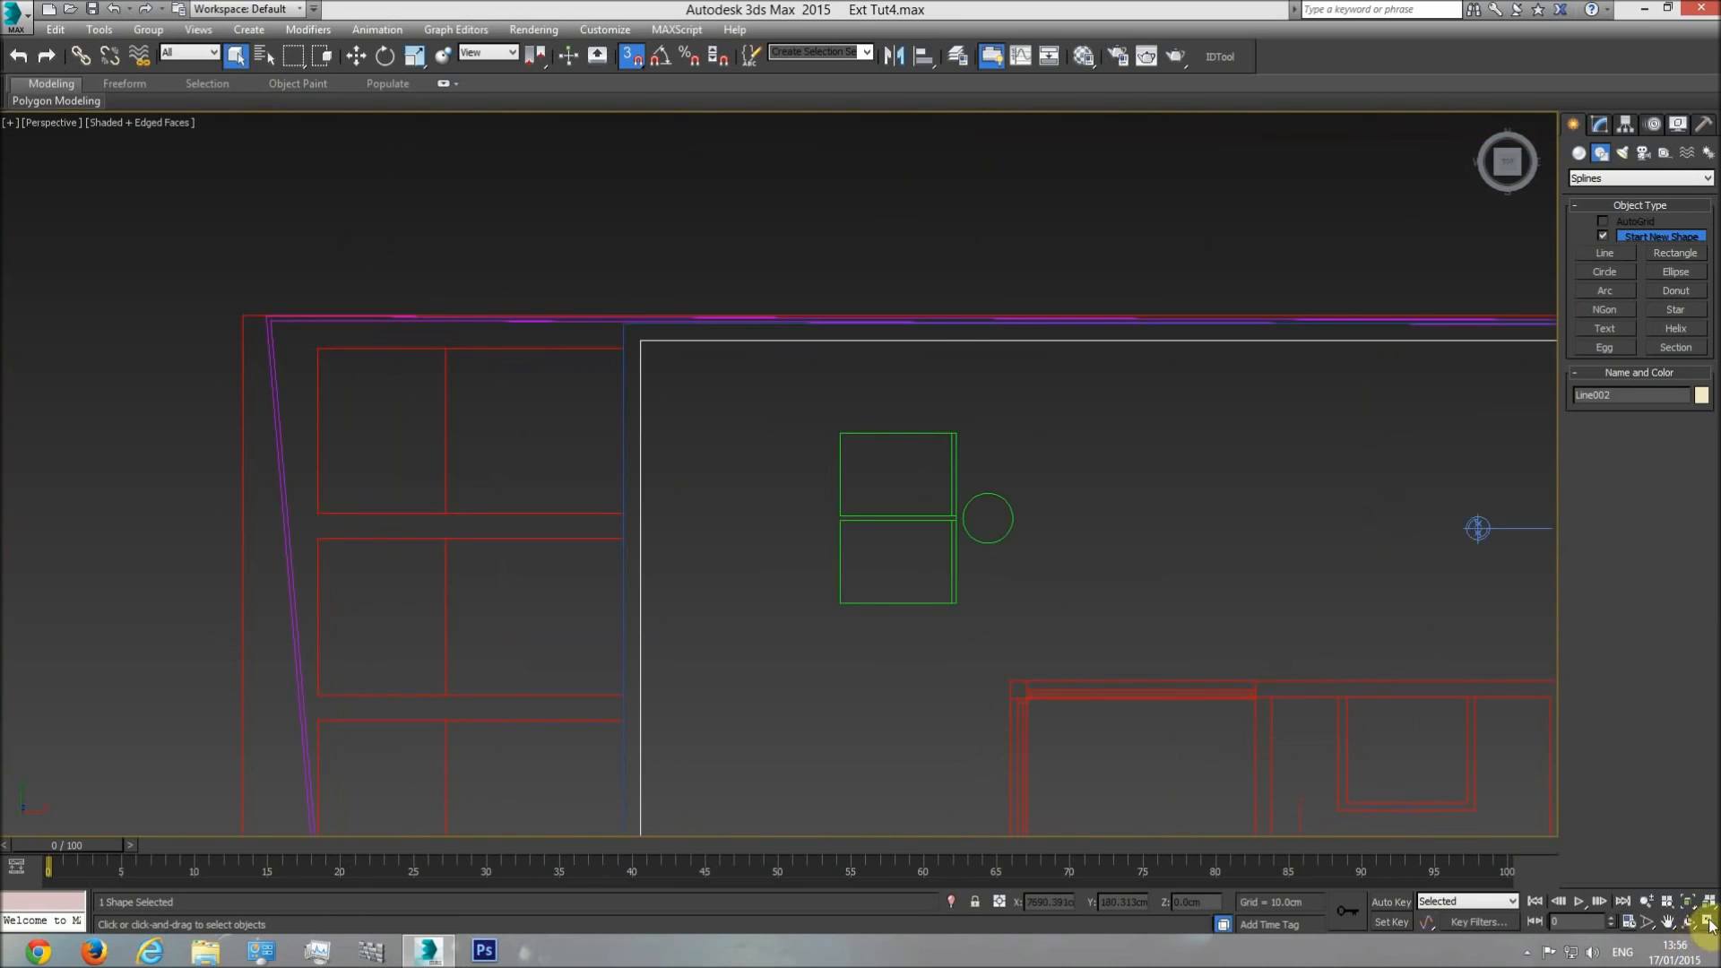
{"action": "left_click", "coordinate": [1688, 921]}
{"action": "left_click_drag", "start_coordinate": [1153, 653], "coordinate": [895, 561]}
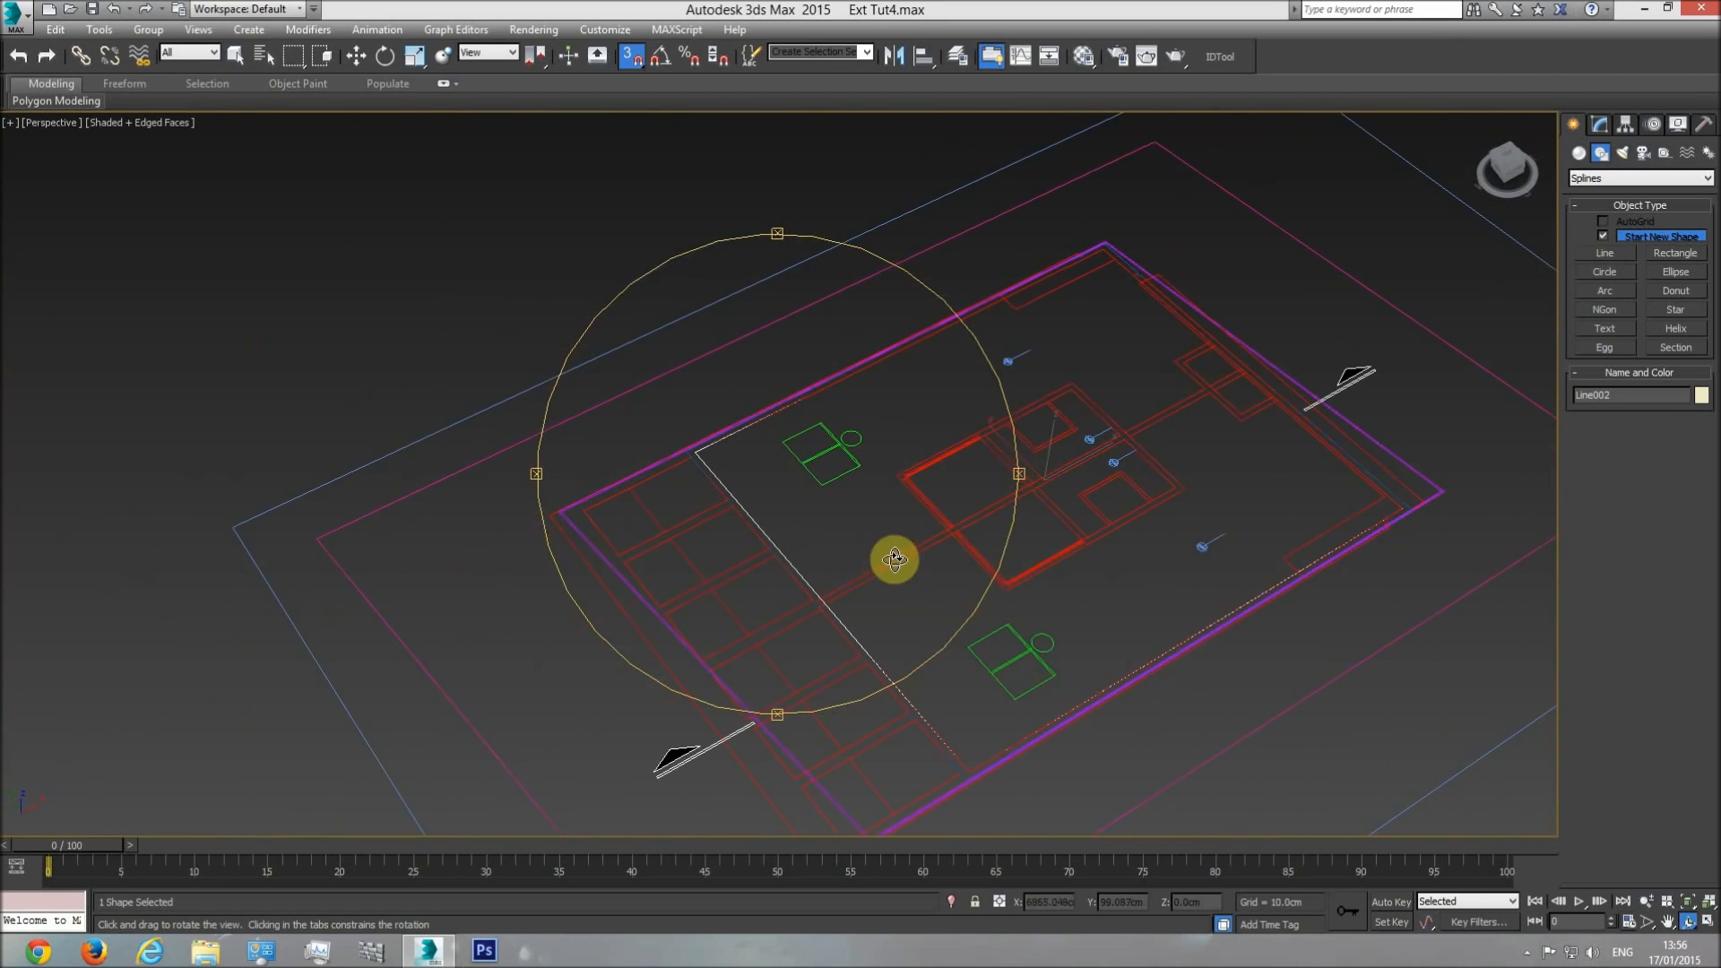
{"action": "right_click", "coordinate": [895, 560]}
{"action": "left_click", "coordinate": [932, 504]}
{"action": "right_click", "coordinate": [932, 503]}
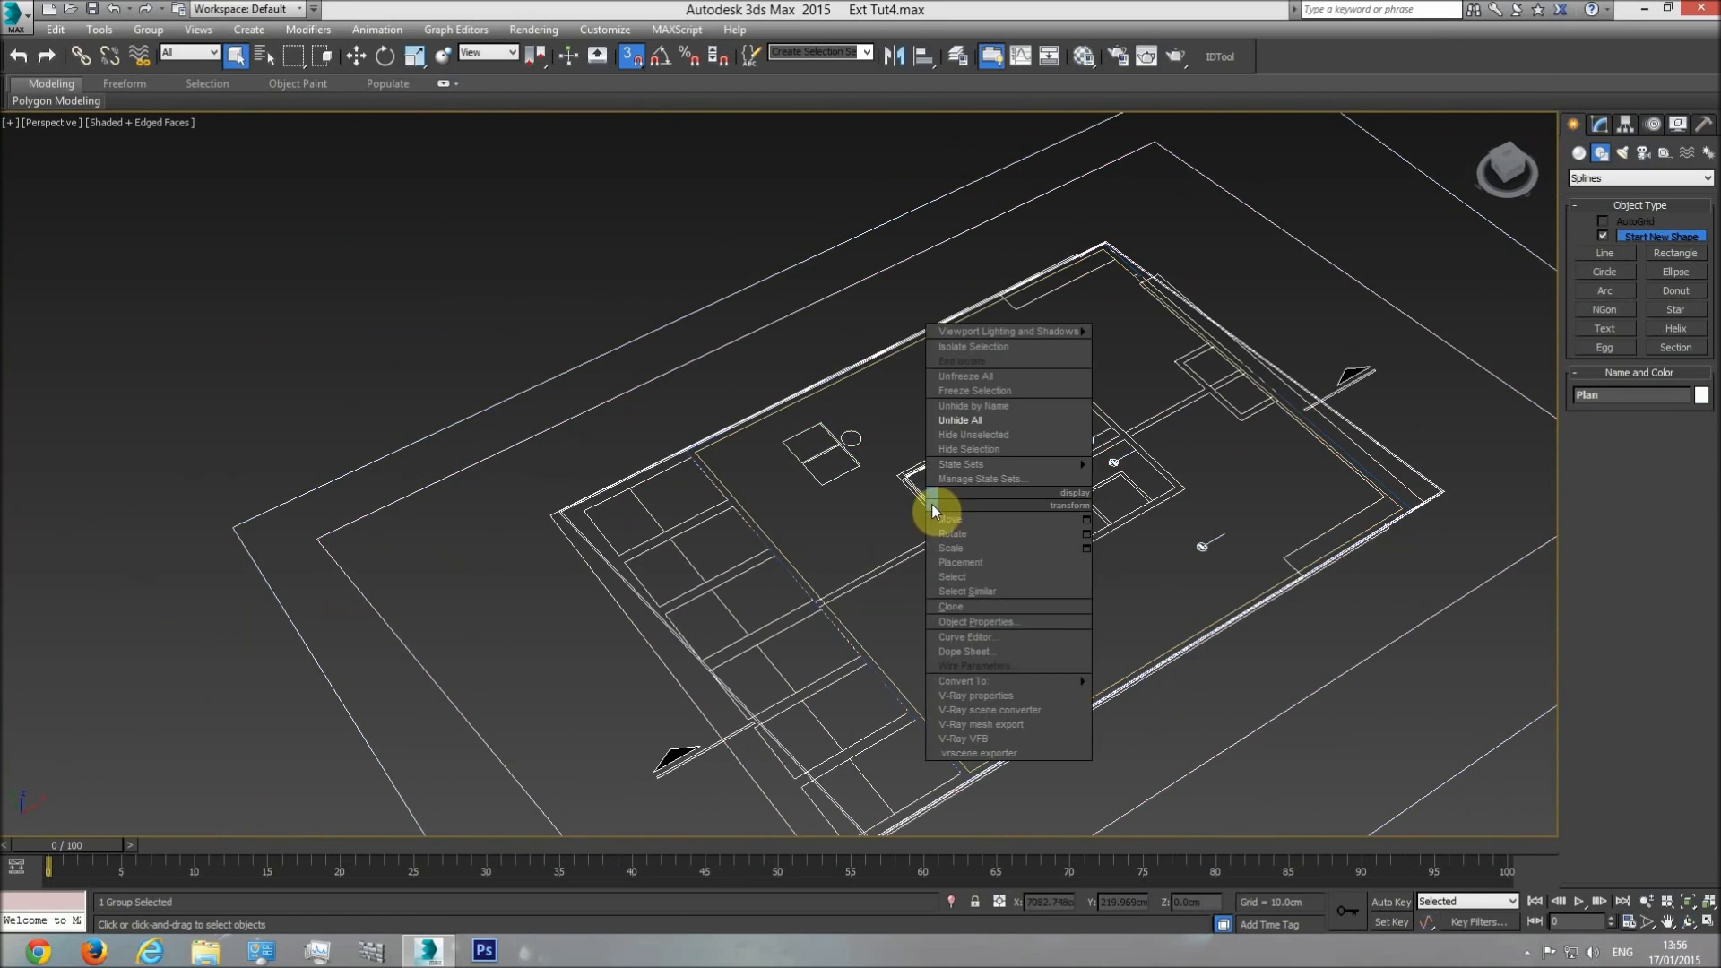
{"action": "left_click", "coordinate": [963, 451]}
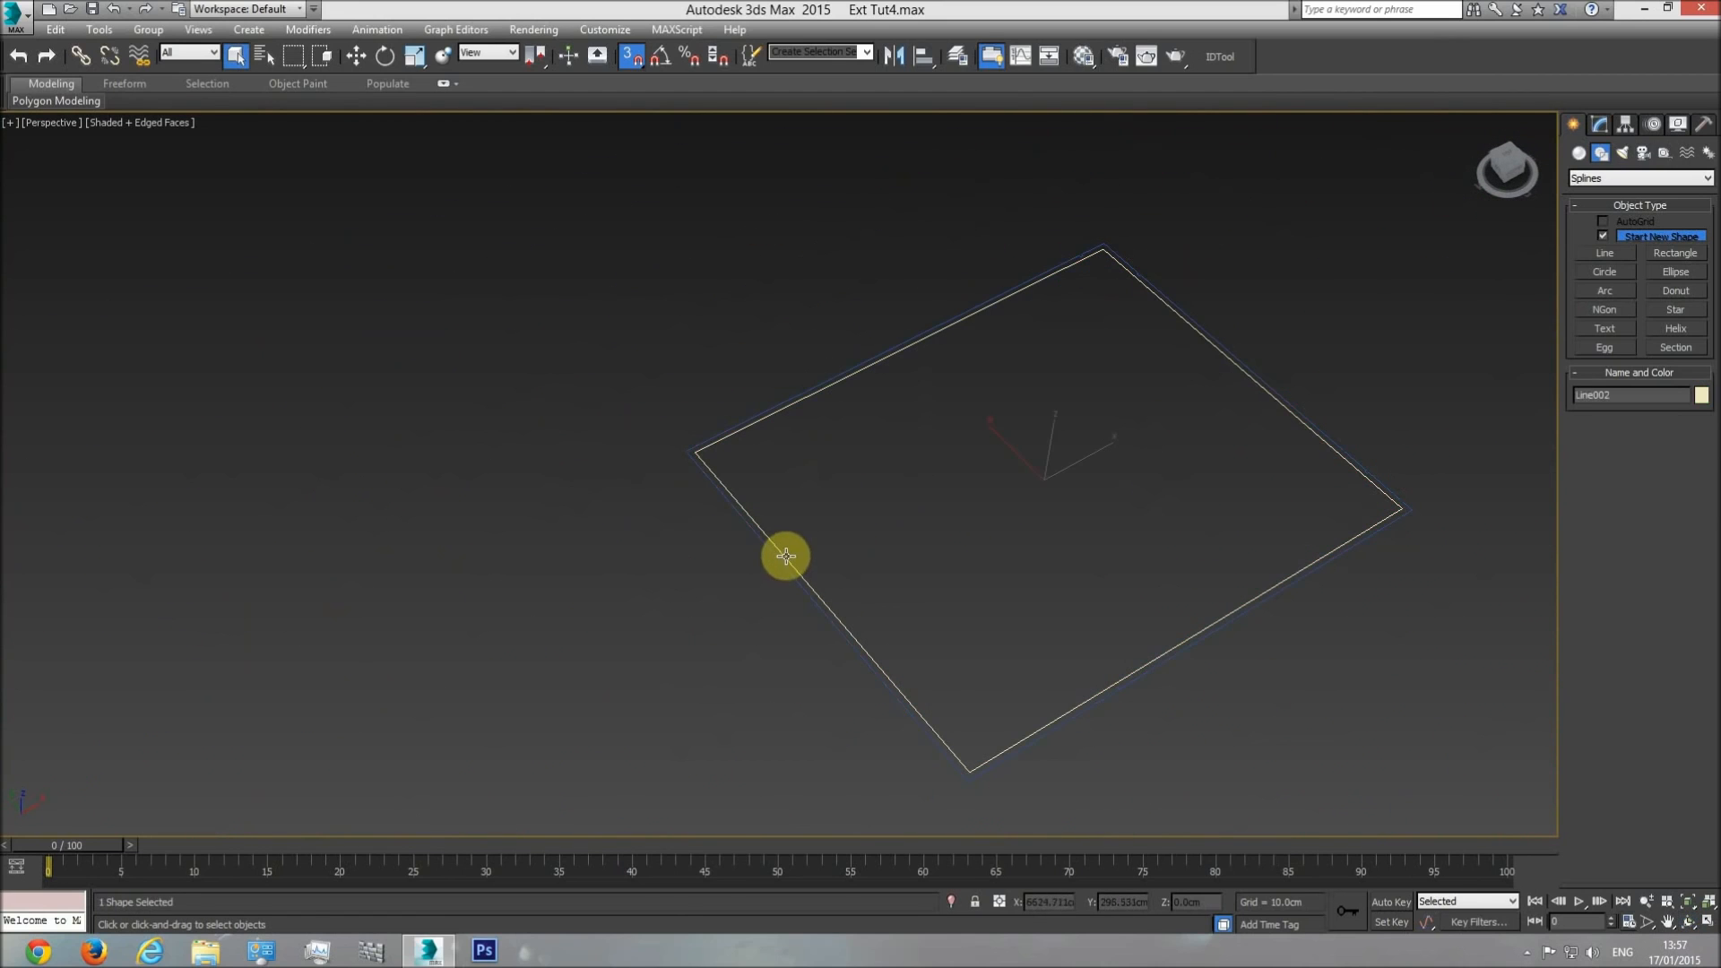
Attach the outer wall outline to the inner one so both splines form a single shape.
{"action": "left_click", "coordinate": [1600, 124]}
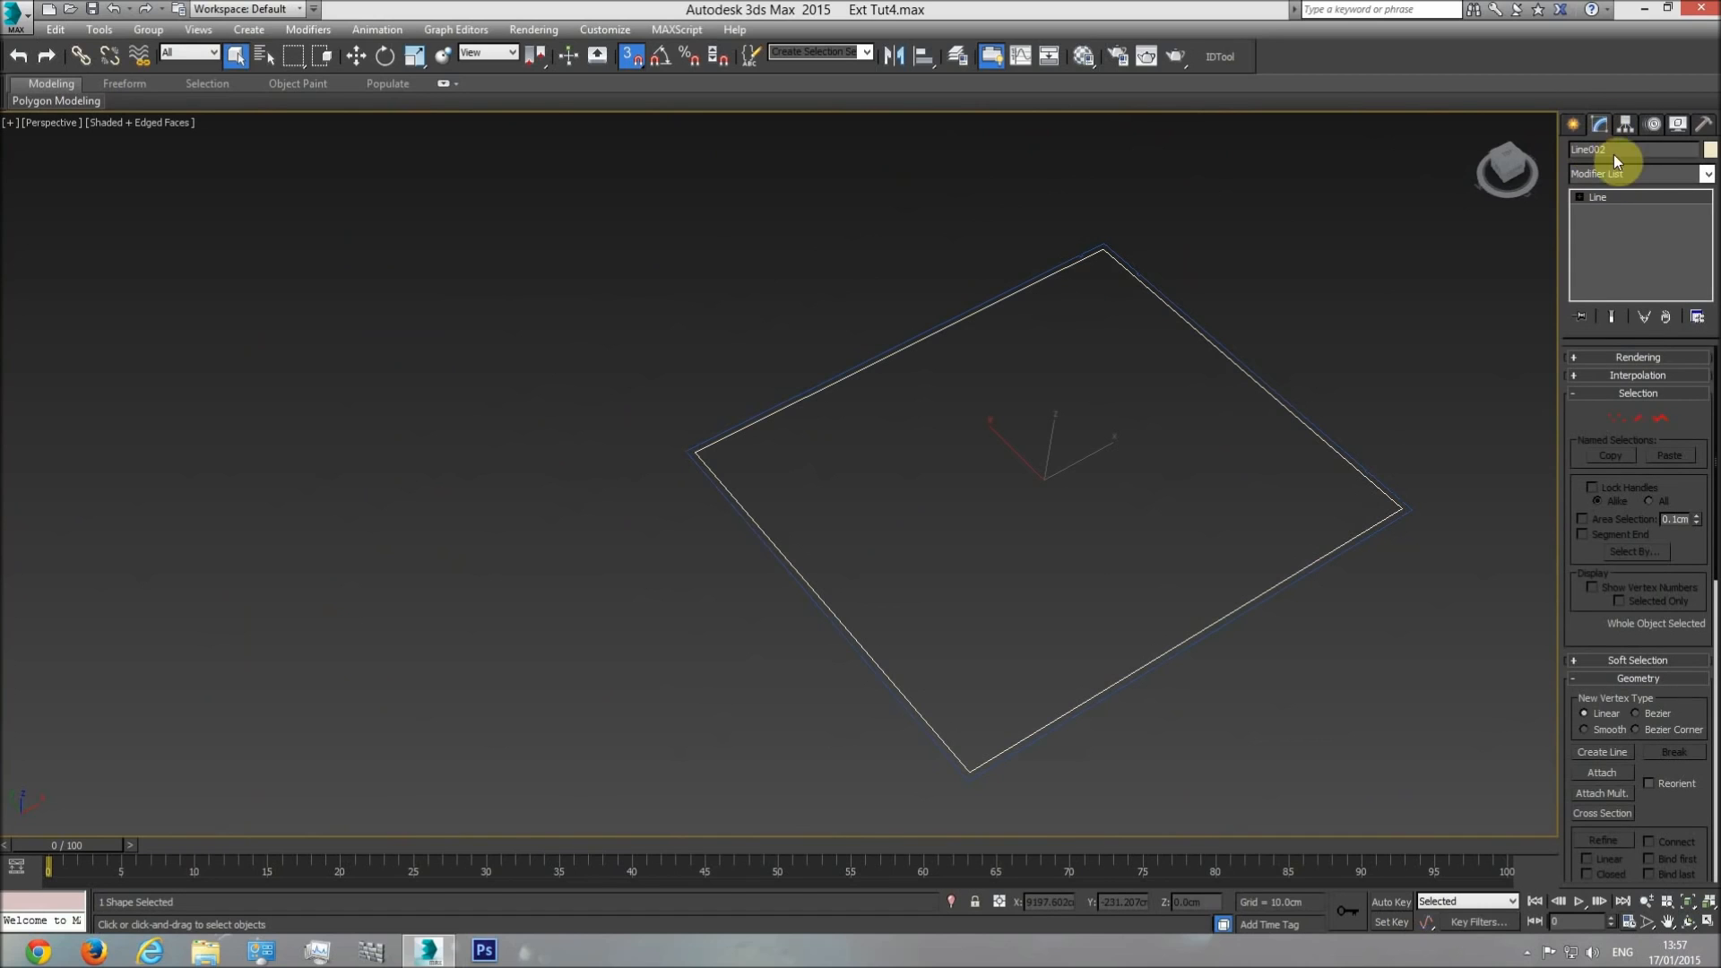
{"action": "left_click", "coordinate": [1328, 556]}
{"action": "key", "text": "w"}
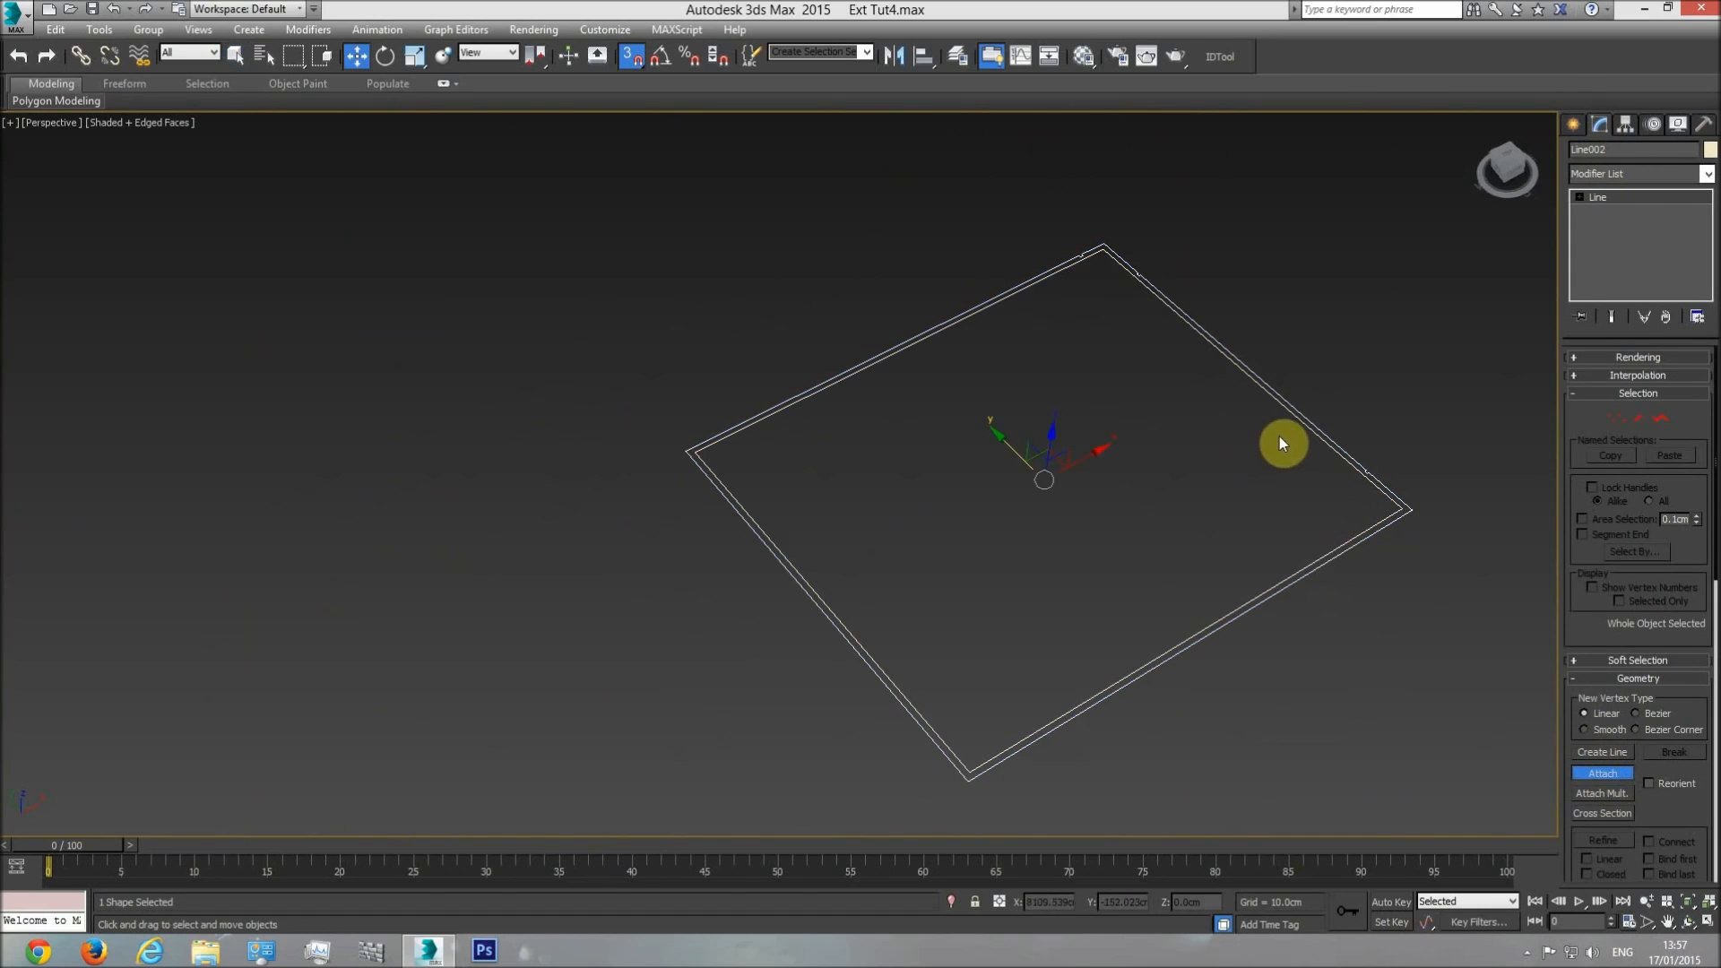
Add a Shell modifier to the combined outline with an inner amount of 0 and an outer amount of 50 cm.
{"action": "left_click", "coordinate": [1708, 175]}
{"action": "left_click_drag", "start_coordinate": [1710, 250], "coordinate": [1710, 771]}
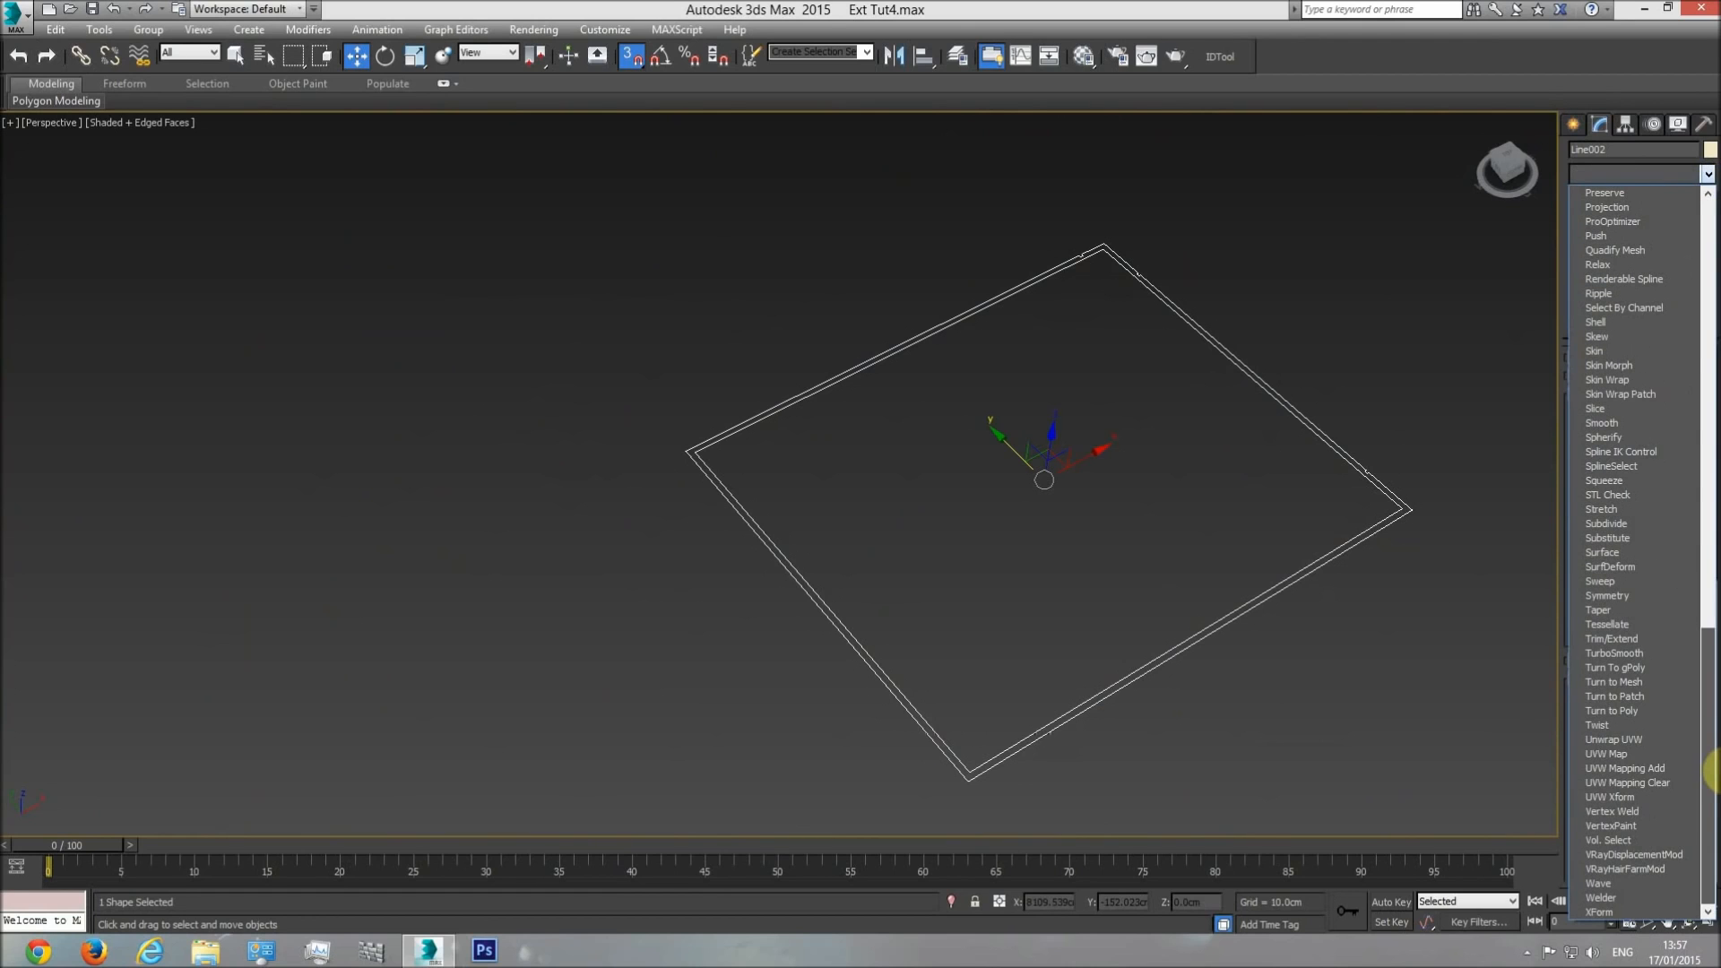
{"action": "left_click", "coordinate": [1627, 325]}
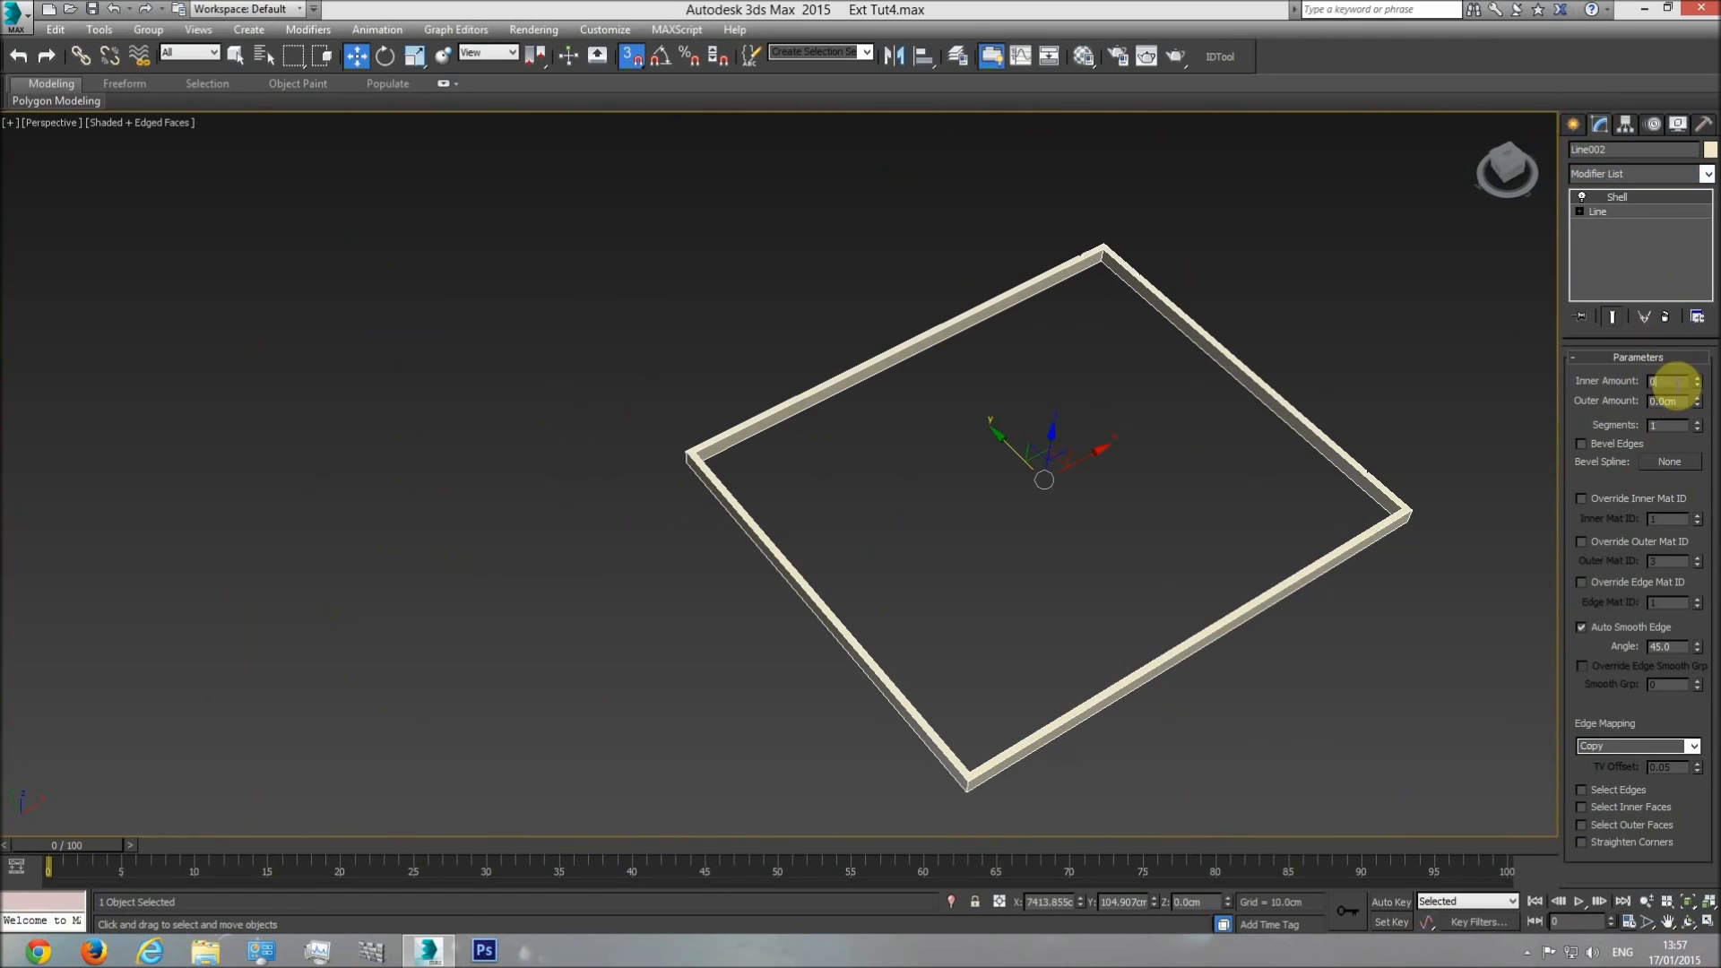
{"action": "key", "text": "Tab"}
{"action": "type", "text": "10"}
{"action": "key", "text": "Return"}
{"action": "left_click_drag", "start_coordinate": [1421, 504], "coordinate": [1325, 445]}
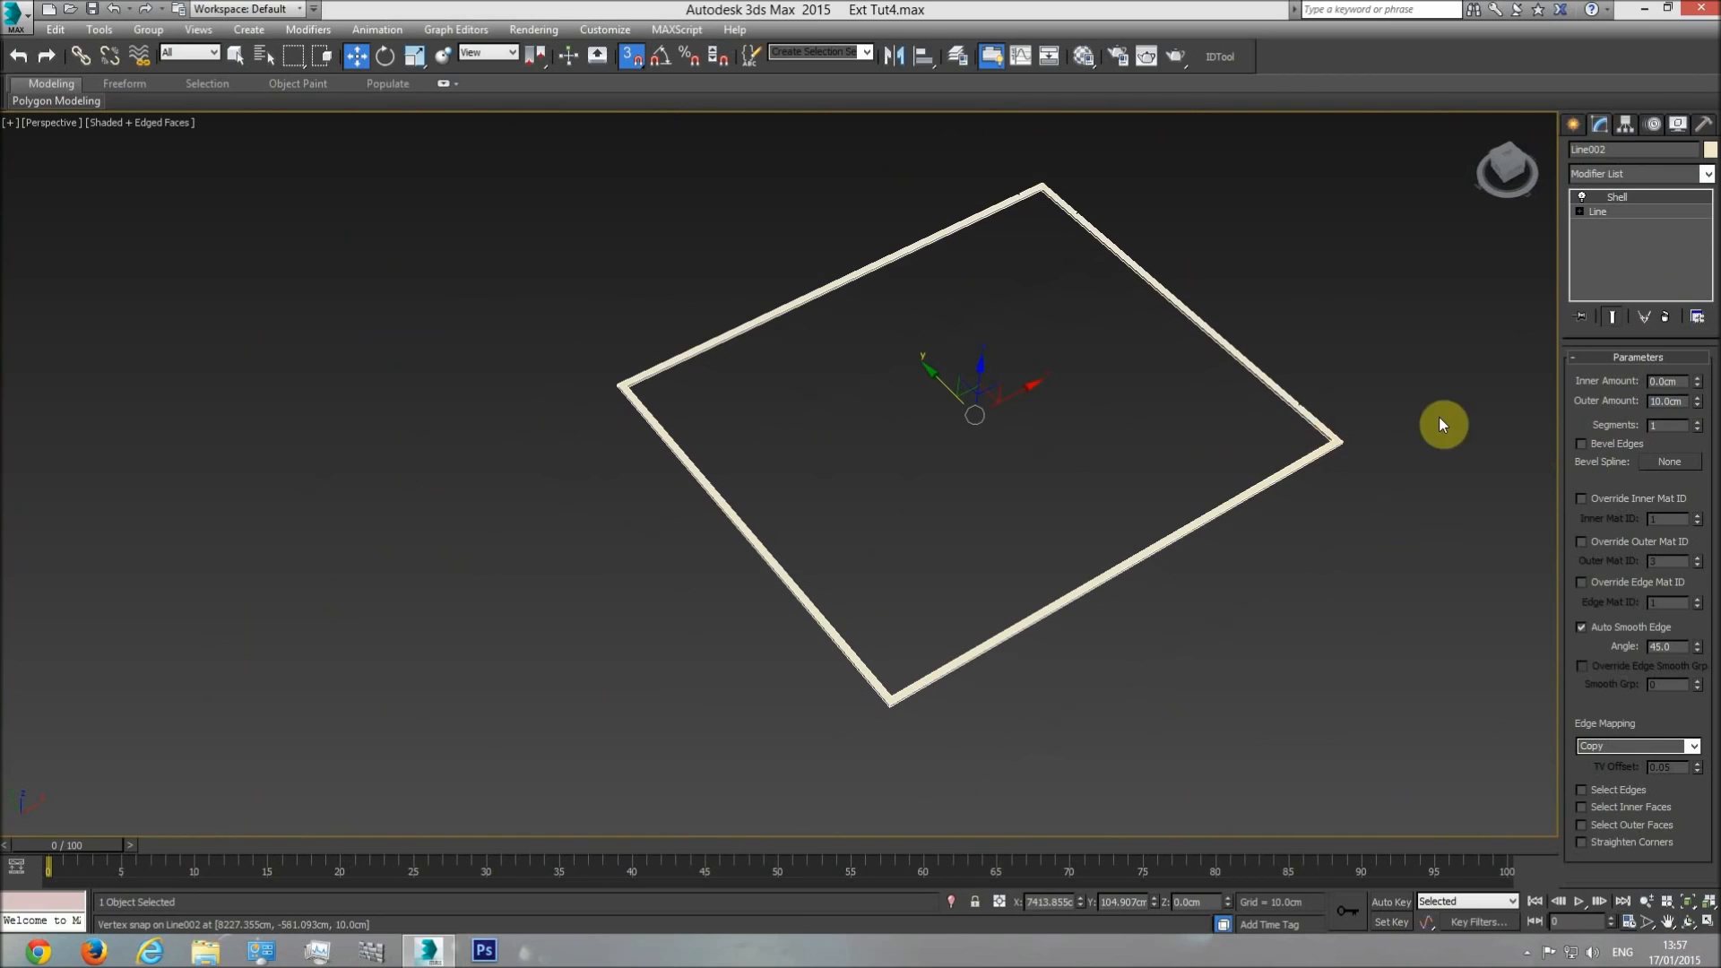
{"action": "type", "text": "50"}
{"action": "key", "text": "Return"}
Unhide all objects so the plan drawings and the house model return around the shelled ring.
{"action": "scroll", "coordinate": [1194, 476], "scroll_direction": "down", "scroll_amount": 2}
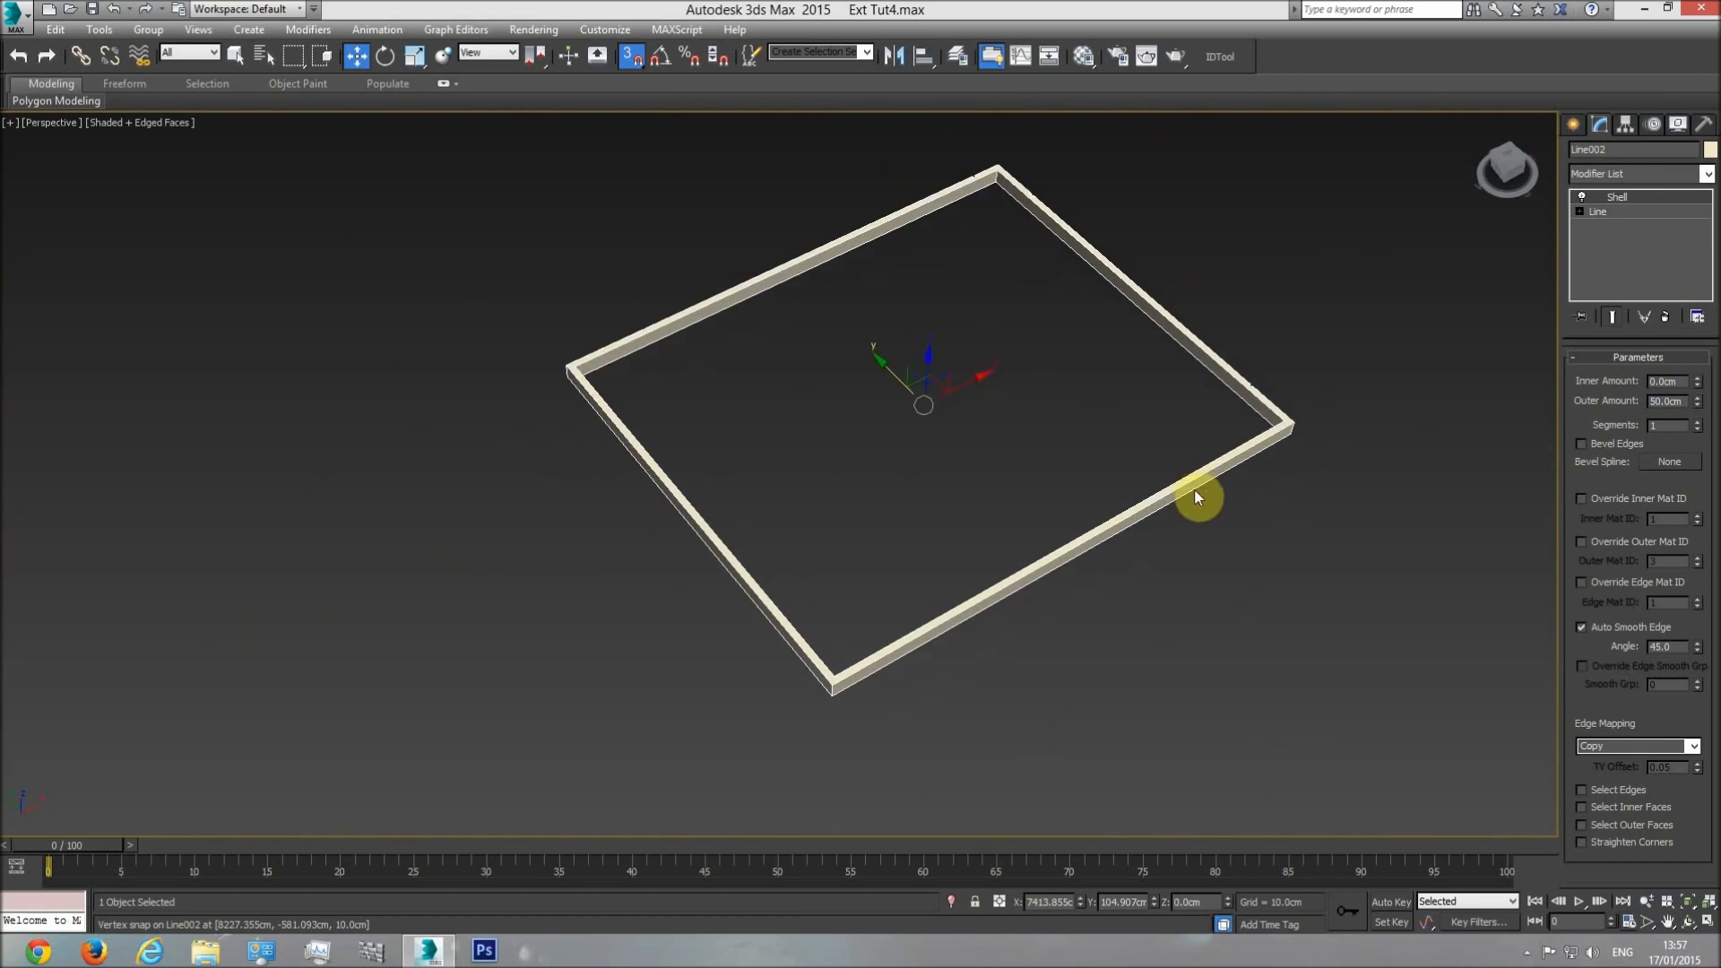
{"action": "right_click", "coordinate": [1292, 540]}
{"action": "left_click", "coordinate": [1325, 463]}
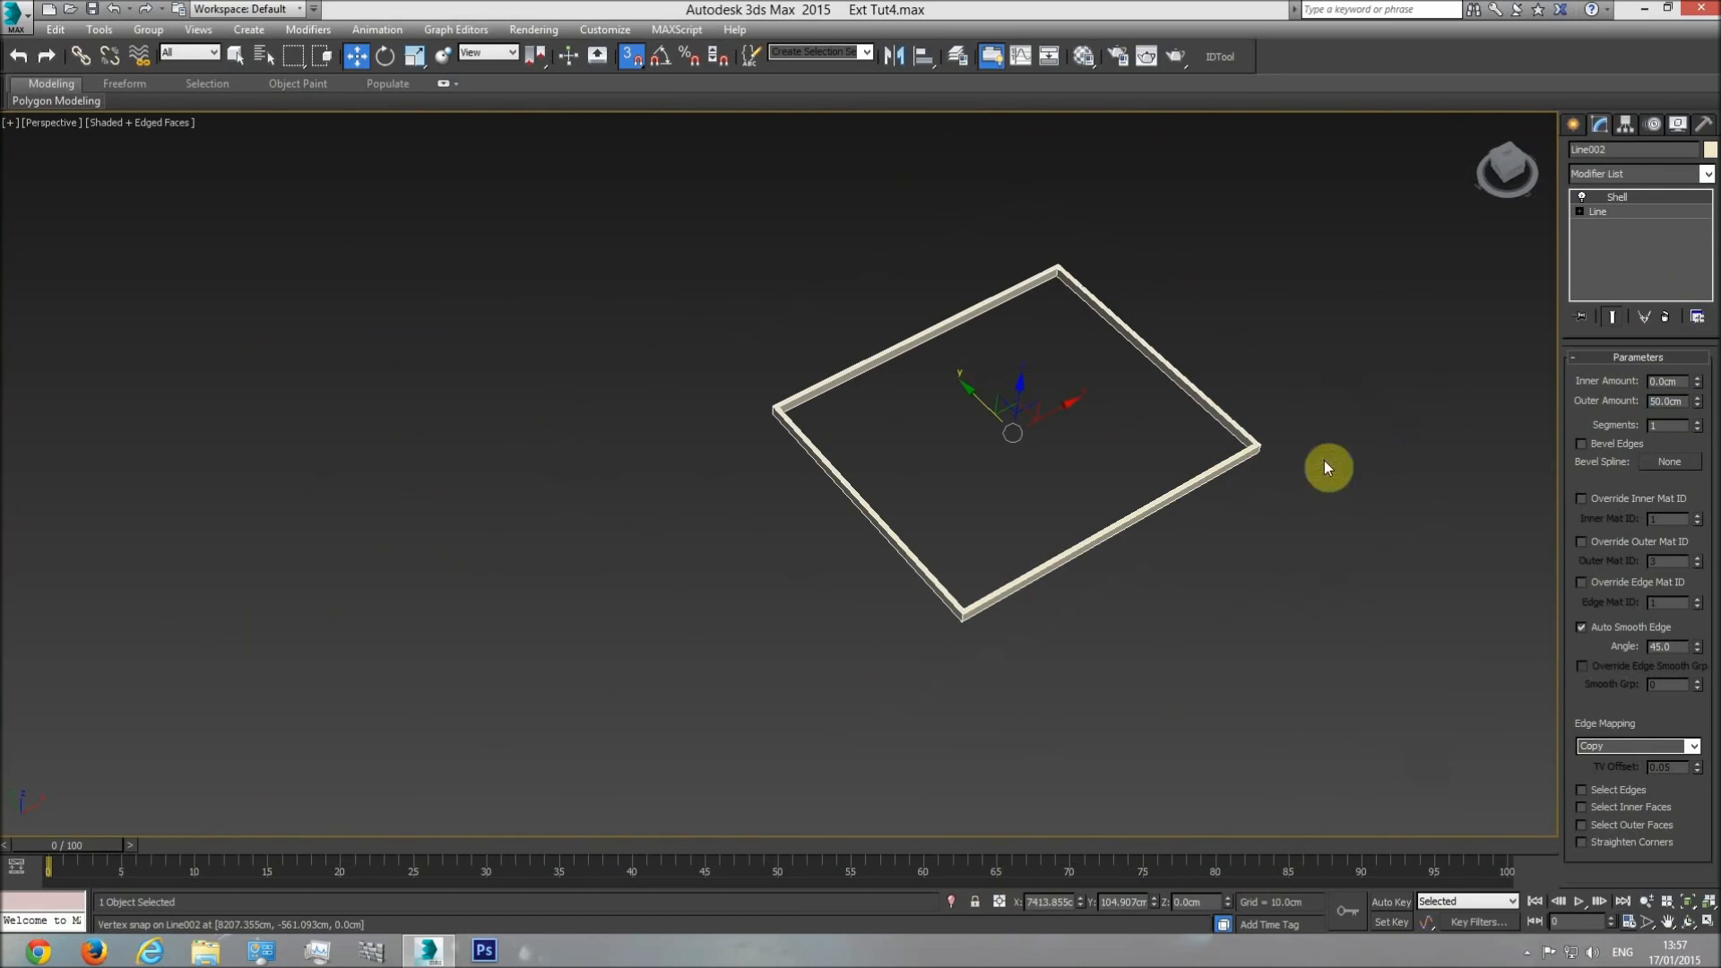
{"action": "middle_click_drag", "start_coordinate": [1223, 462], "coordinate": [1038, 569]}
{"action": "scroll", "coordinate": [1369, 343], "scroll_direction": "down", "scroll_amount": 3}
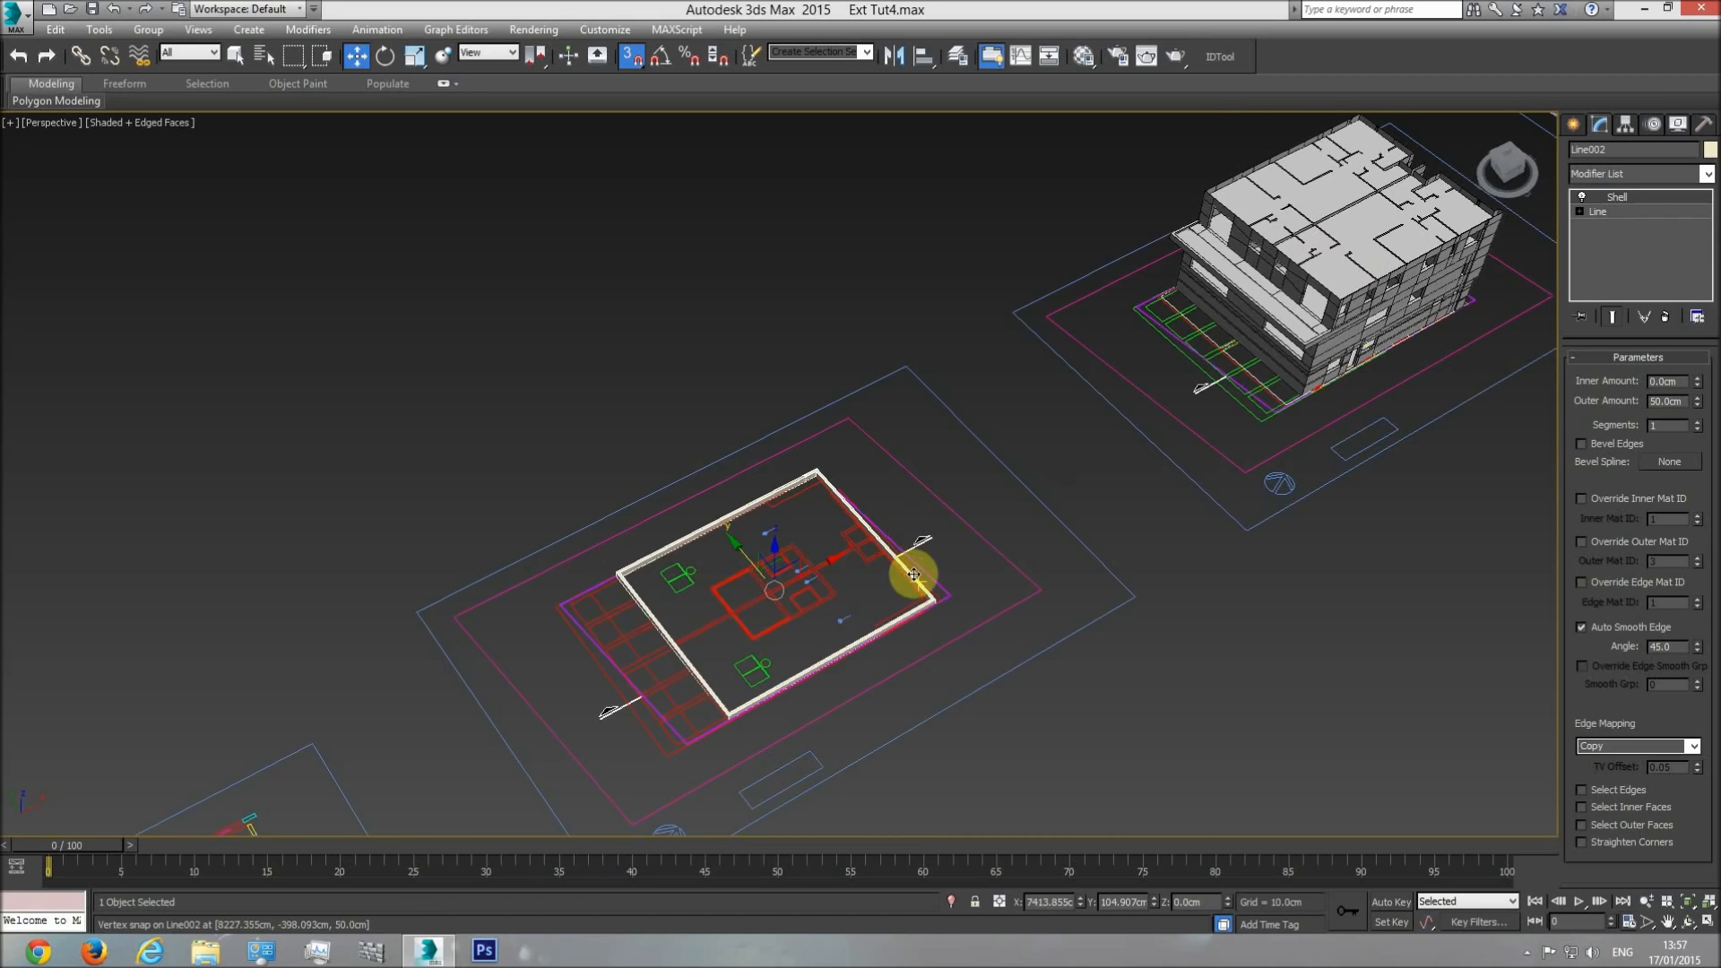
In the top view, move the shelled ring diagonally off its plan towards the plan's upper-right corner.
{"action": "key", "text": "t"}
{"action": "scroll", "coordinate": [949, 550], "scroll_direction": "down", "scroll_amount": 5}
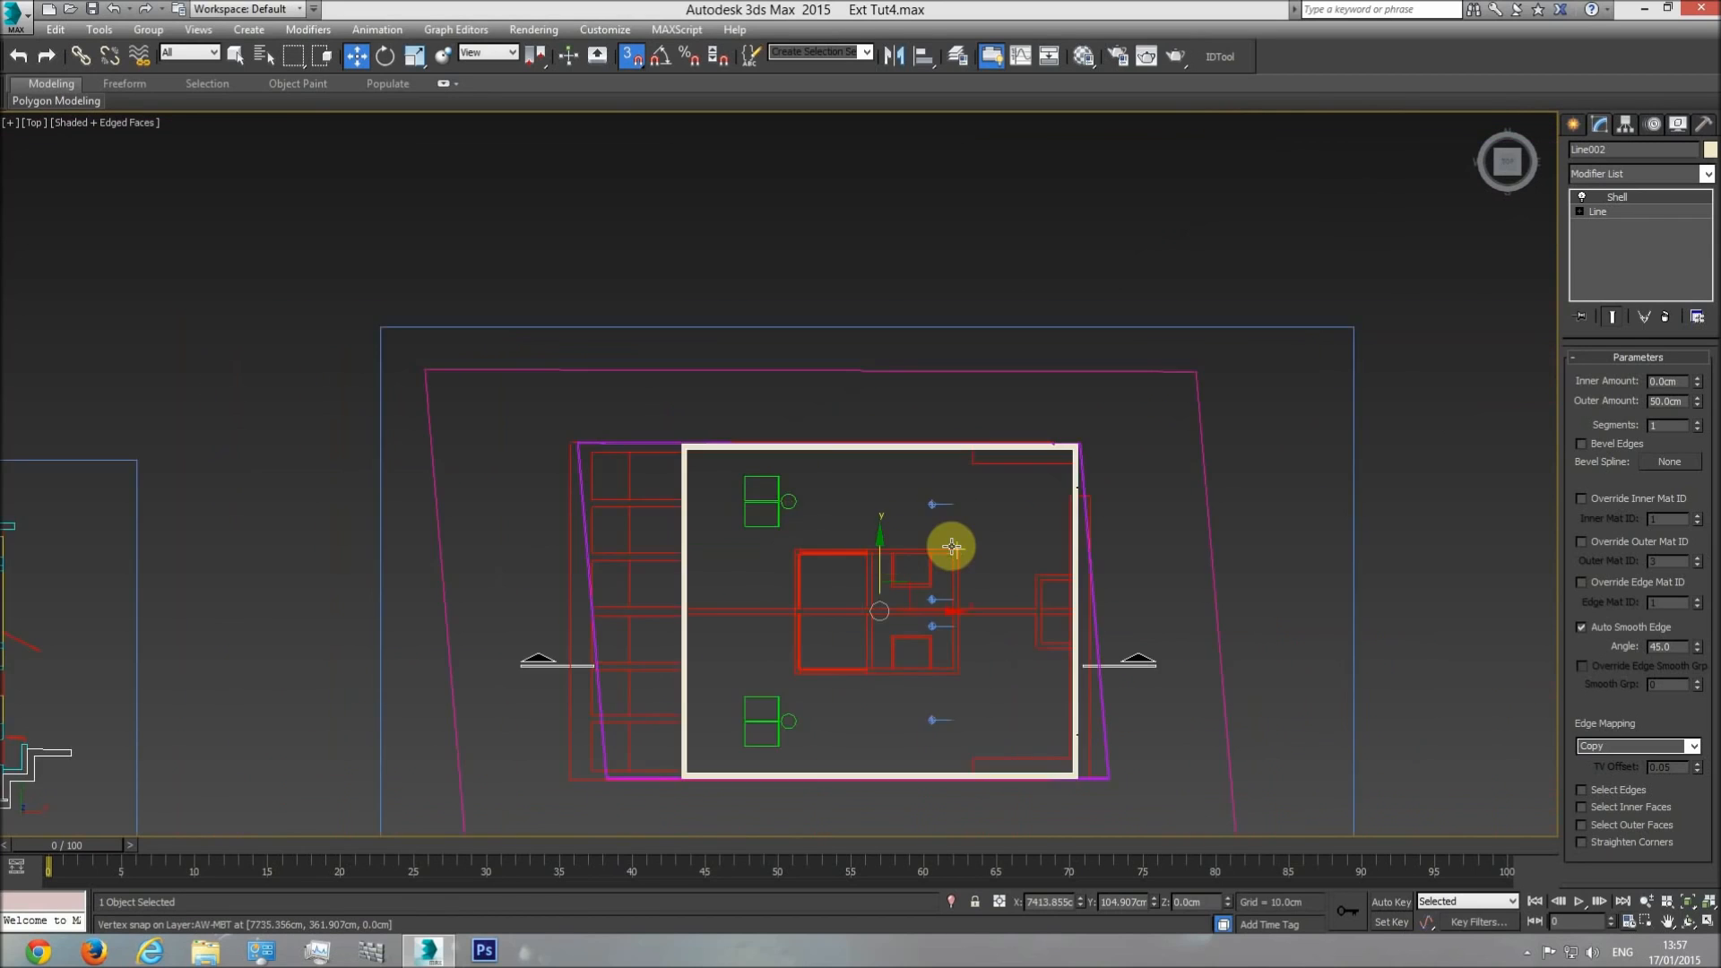
{"action": "scroll", "coordinate": [773, 485], "scroll_direction": "up", "scroll_amount": 5}
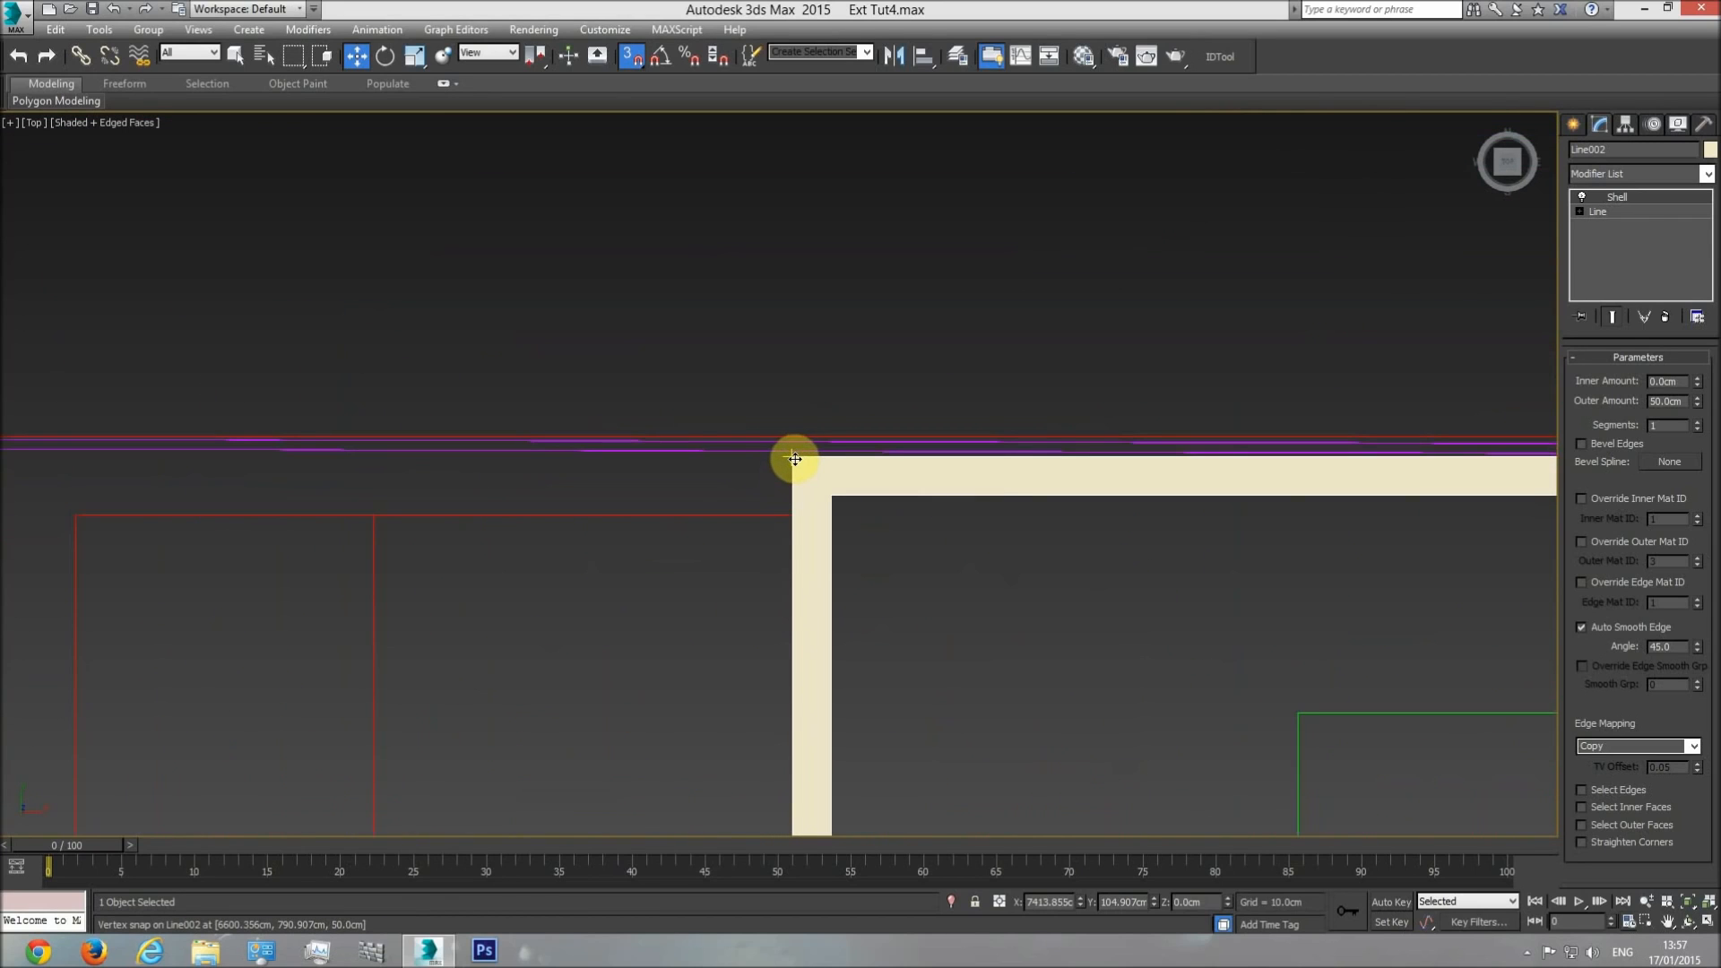
{"action": "left_click_drag", "start_coordinate": [795, 459], "coordinate": [960, 511]}
{"action": "scroll", "coordinate": [959, 511], "scroll_direction": "down", "scroll_amount": 5}
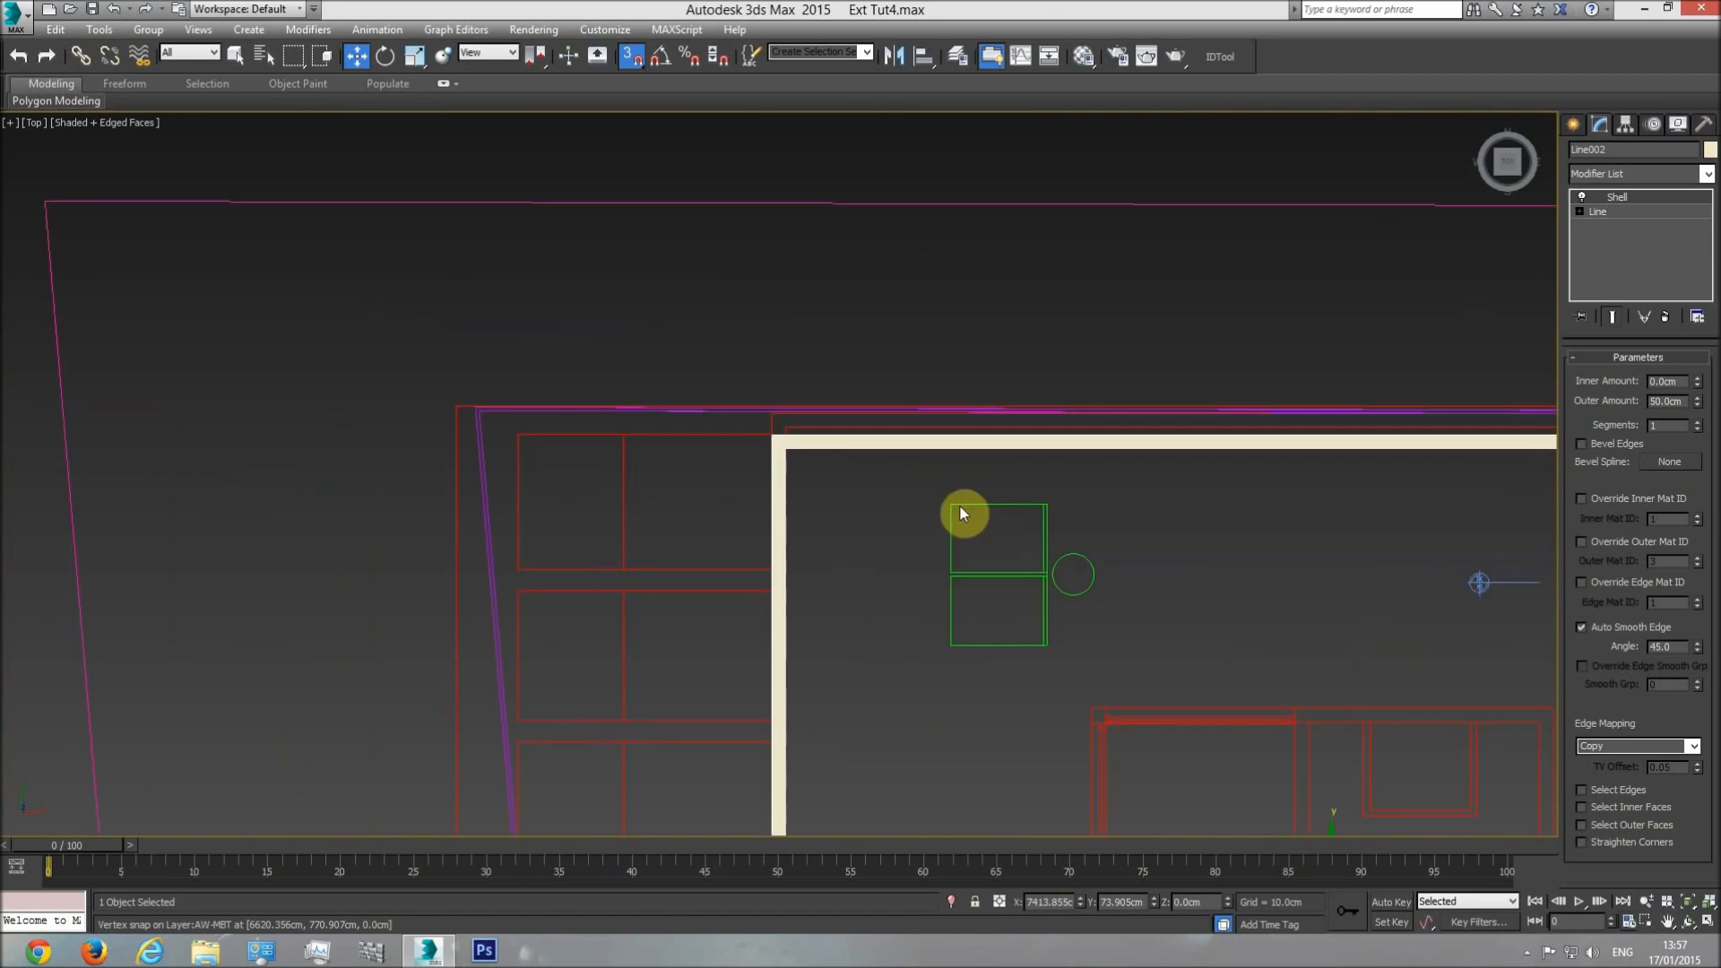
{"action": "middle_click_drag", "start_coordinate": [1119, 614], "coordinate": [1052, 489]}
{"action": "left_click_drag", "start_coordinate": [1050, 498], "coordinate": [1222, 307]}
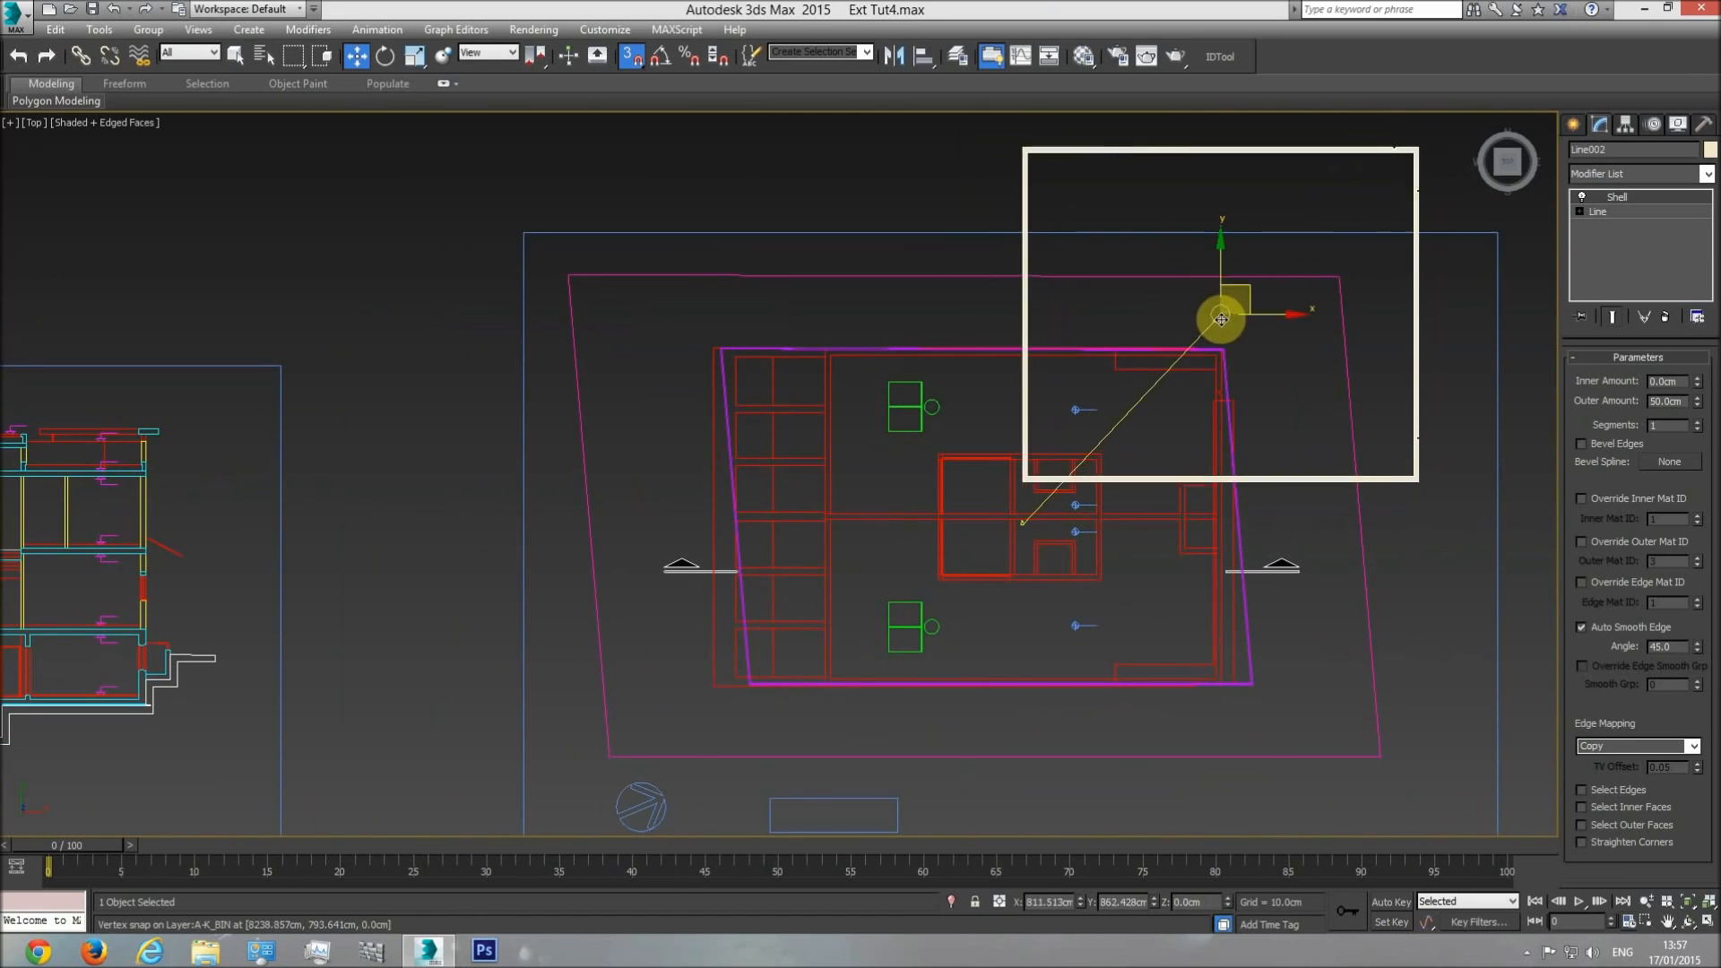
Move the ring onto the house plan, snapping its upper-left corner to the balcony floor cover's upper-left corner.
{"action": "left_click_drag", "start_coordinate": [1022, 151], "coordinate": [1107, 388]}
{"action": "scroll", "coordinate": [637, 442], "scroll_direction": "down", "scroll_amount": 3}
{"action": "scroll", "coordinate": [997, 402], "scroll_direction": "up", "scroll_amount": 6}
{"action": "scroll", "coordinate": [1001, 396], "scroll_direction": "up", "scroll_amount": 3}
{"action": "scroll", "coordinate": [1222, 452], "scroll_direction": "down", "scroll_amount": 1}
{"action": "middle_click_drag", "start_coordinate": [1226, 453], "coordinate": [1066, 431]}
{"action": "scroll", "coordinate": [1066, 431], "scroll_direction": "down", "scroll_amount": 4}
In the front view, raise the ring and snap its underside to the top of the upper-level walls at 925 cm.
{"action": "key", "text": "f"}
{"action": "scroll", "coordinate": [907, 590], "scroll_direction": "down", "scroll_amount": 3}
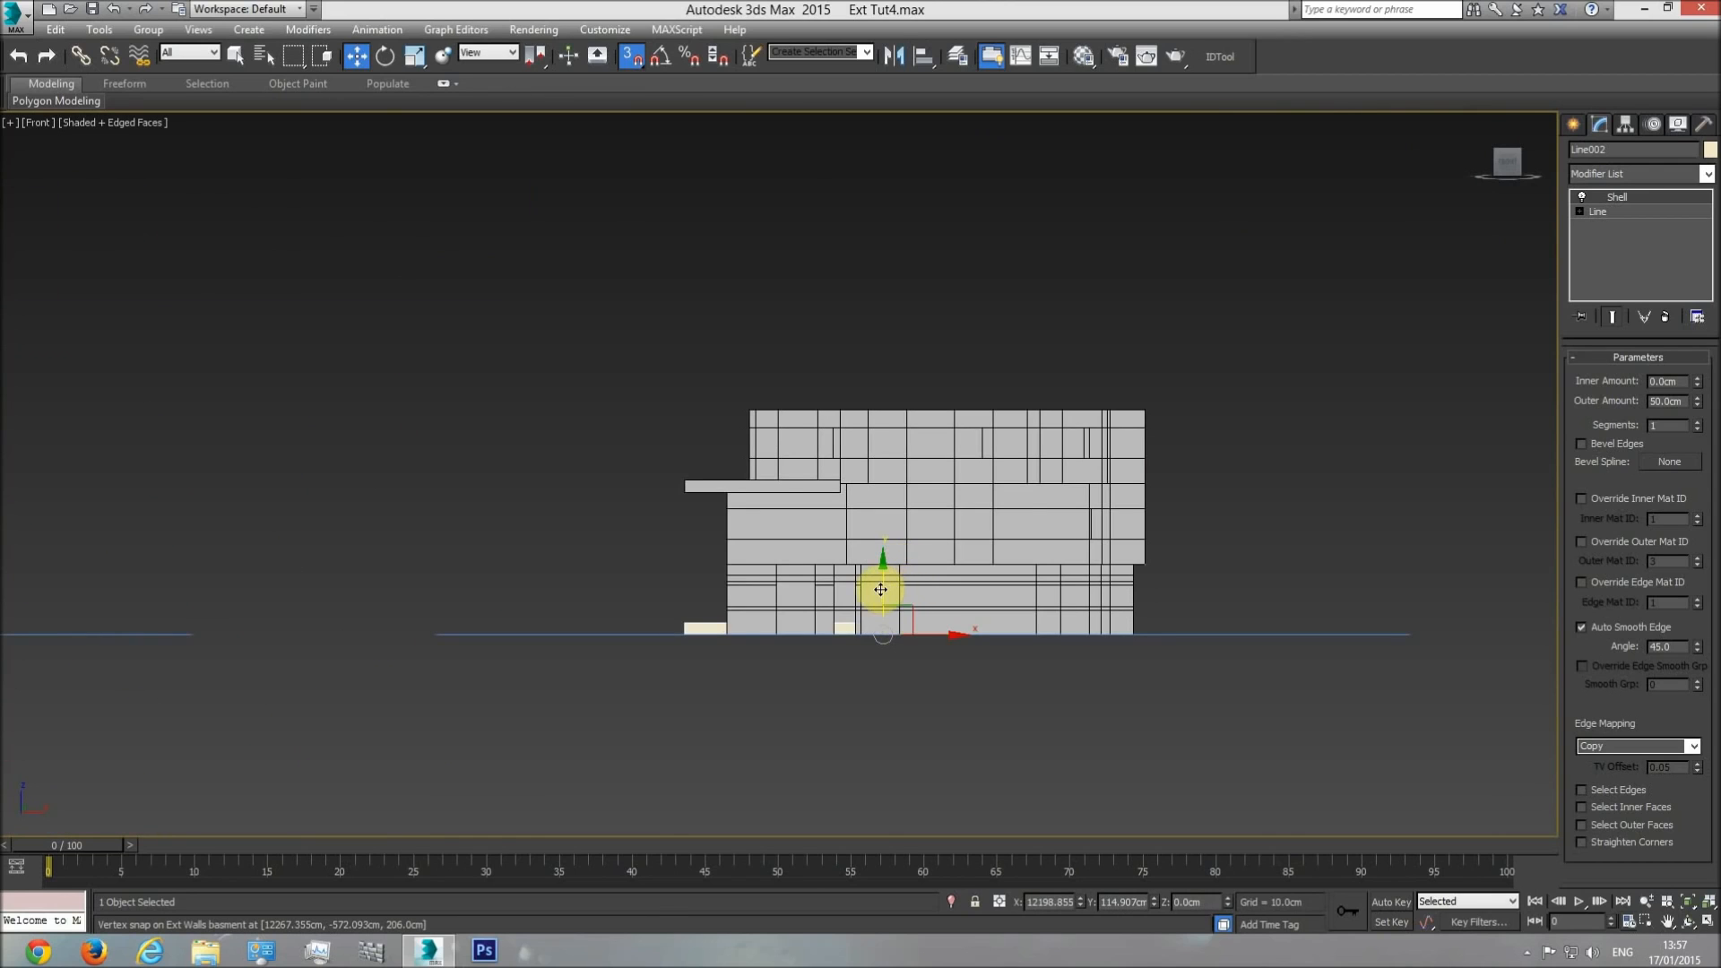
{"action": "left_click_drag", "start_coordinate": [884, 555], "coordinate": [871, 367]}
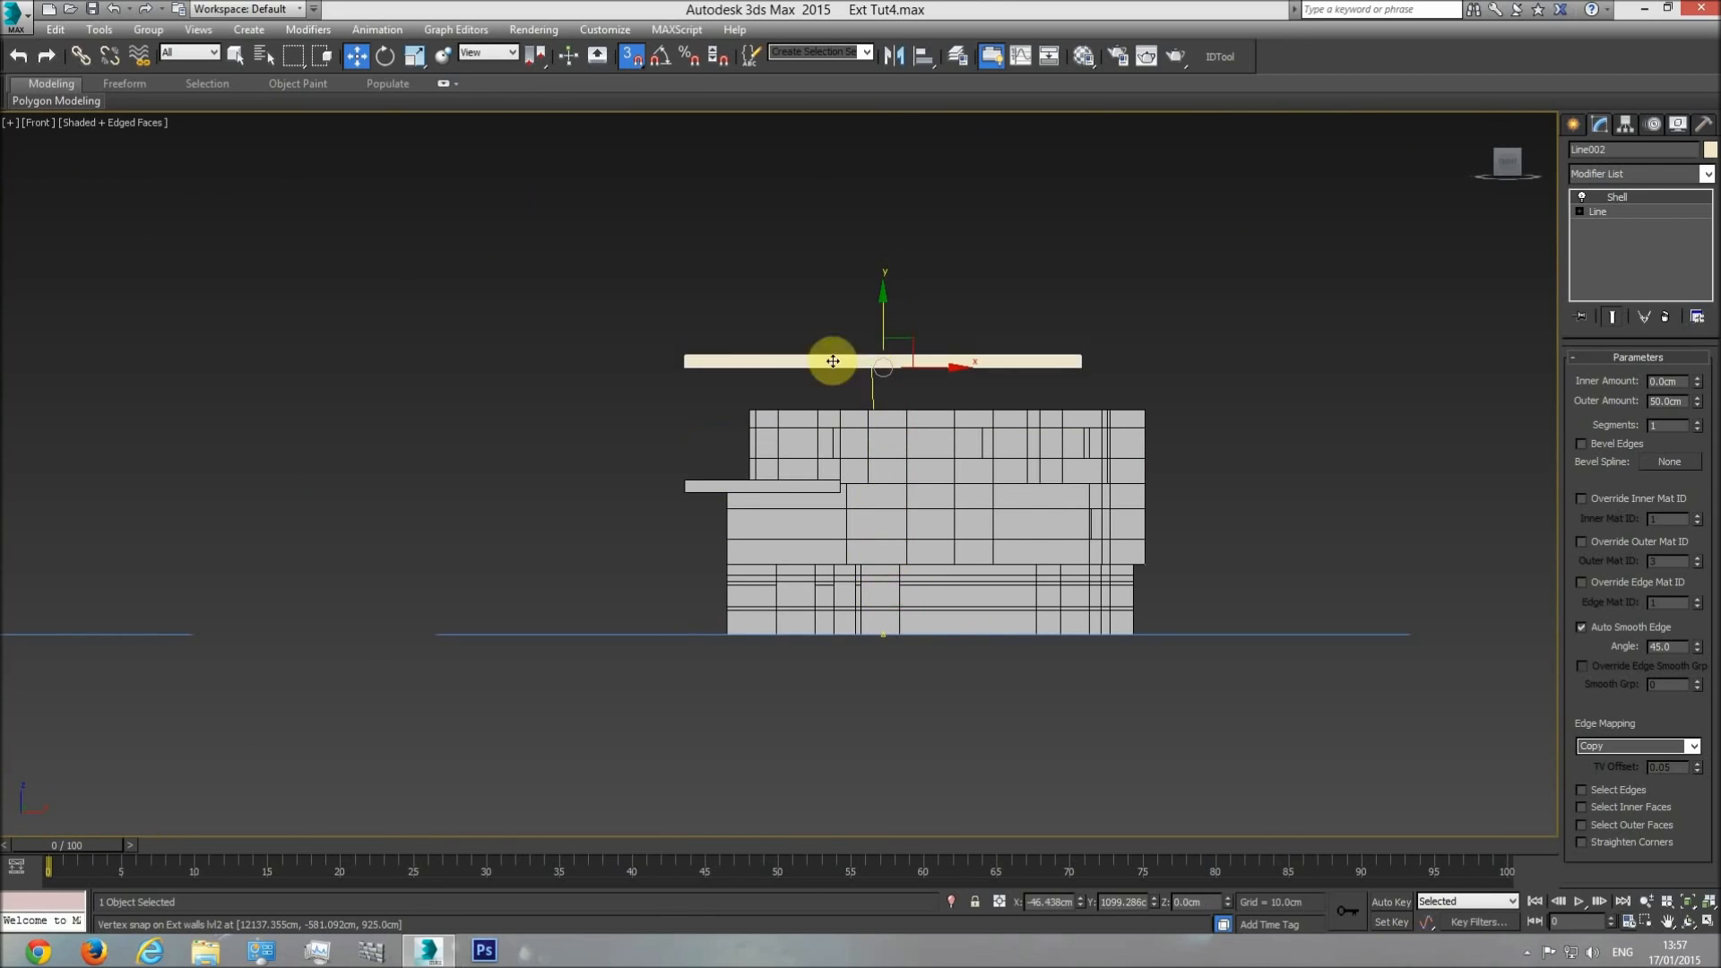
{"action": "scroll", "coordinate": [726, 363], "scroll_direction": "up", "scroll_amount": 3}
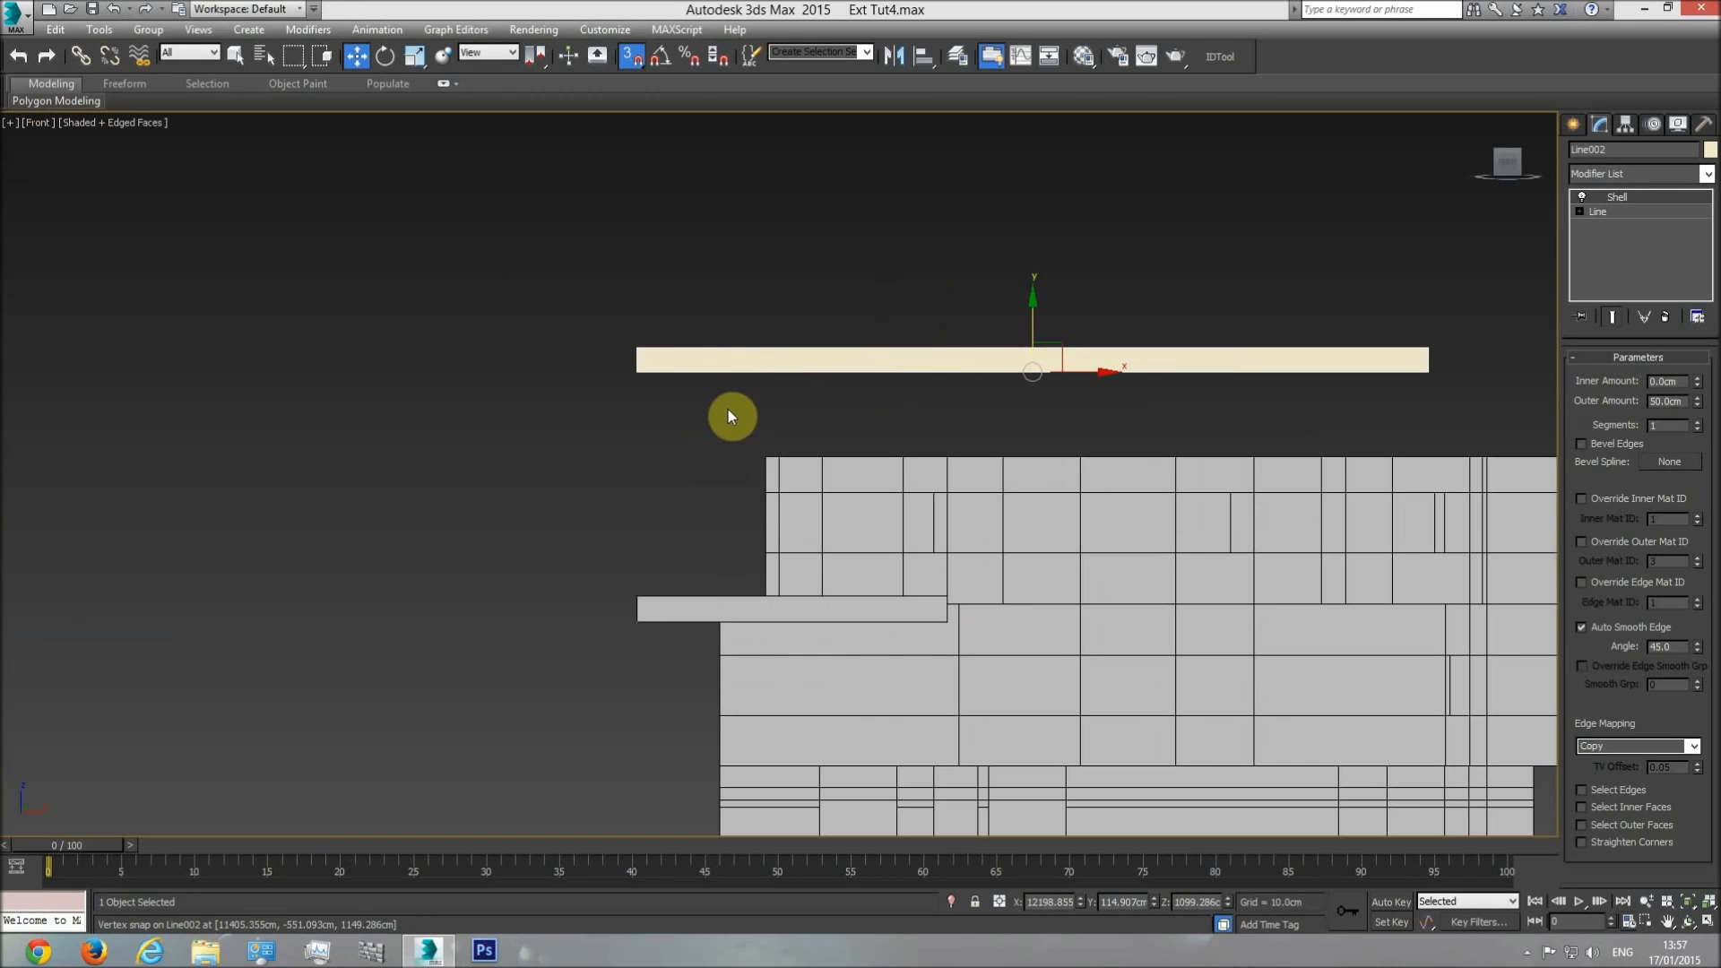
{"action": "left_click_drag", "start_coordinate": [636, 371], "coordinate": [818, 469]}
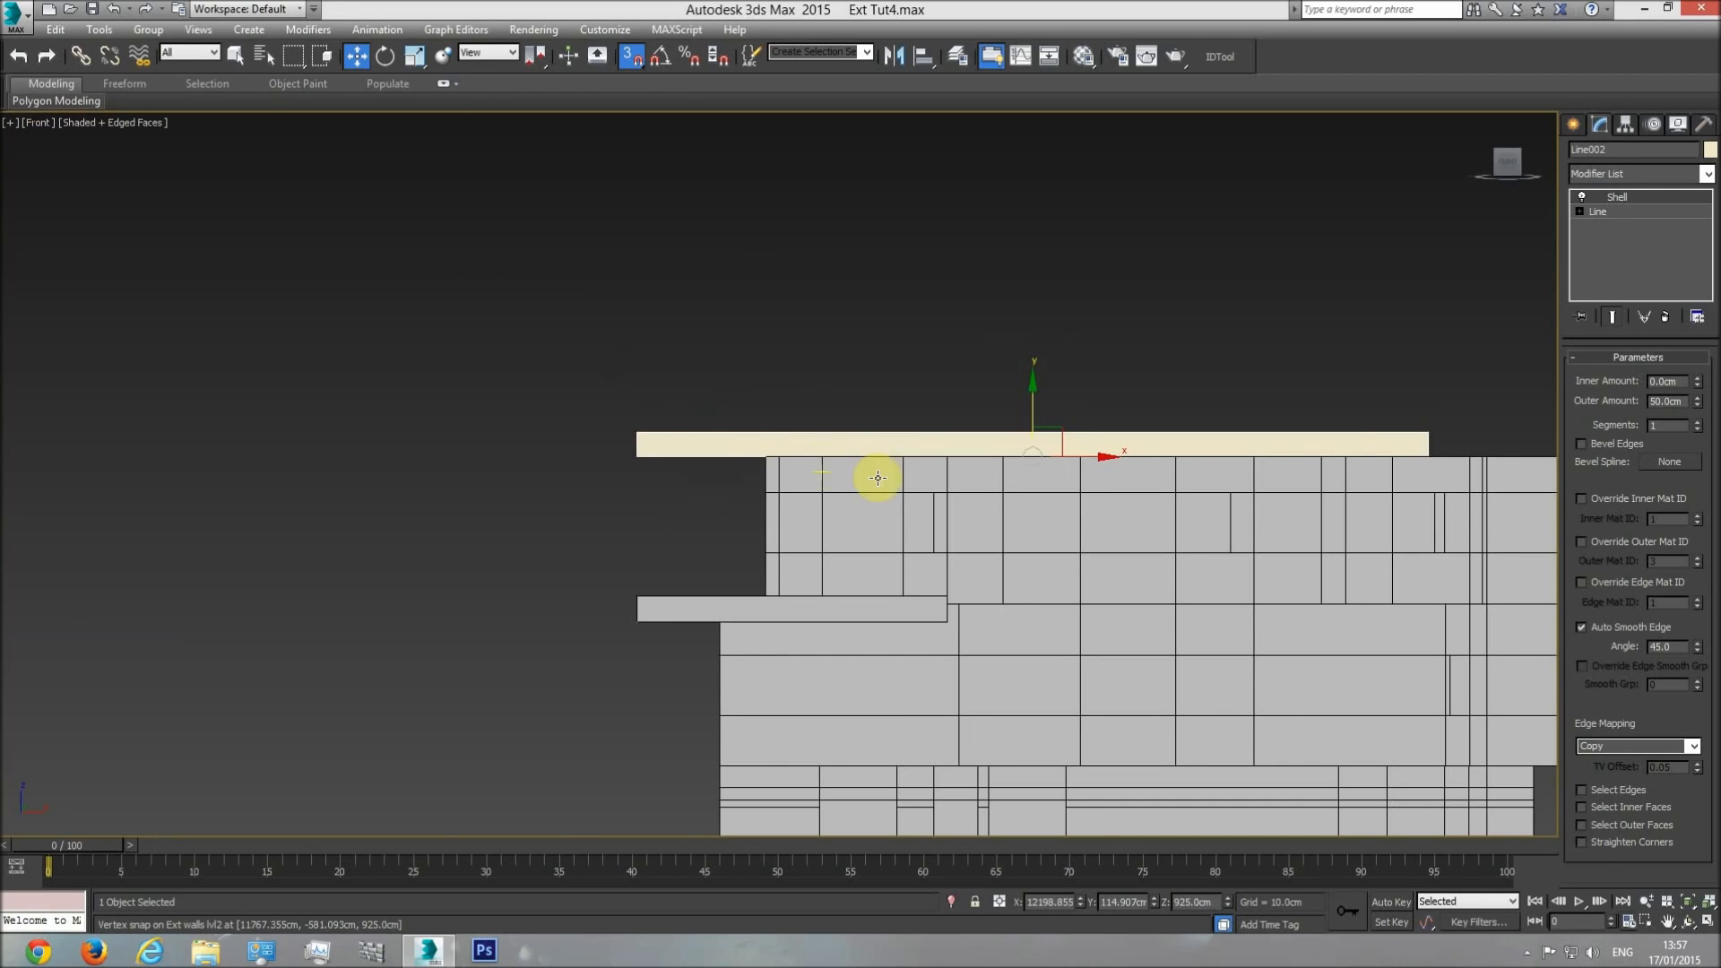
{"action": "key", "text": "t"}
{"action": "middle_click_drag", "start_coordinate": [1050, 506], "coordinate": [903, 481]}
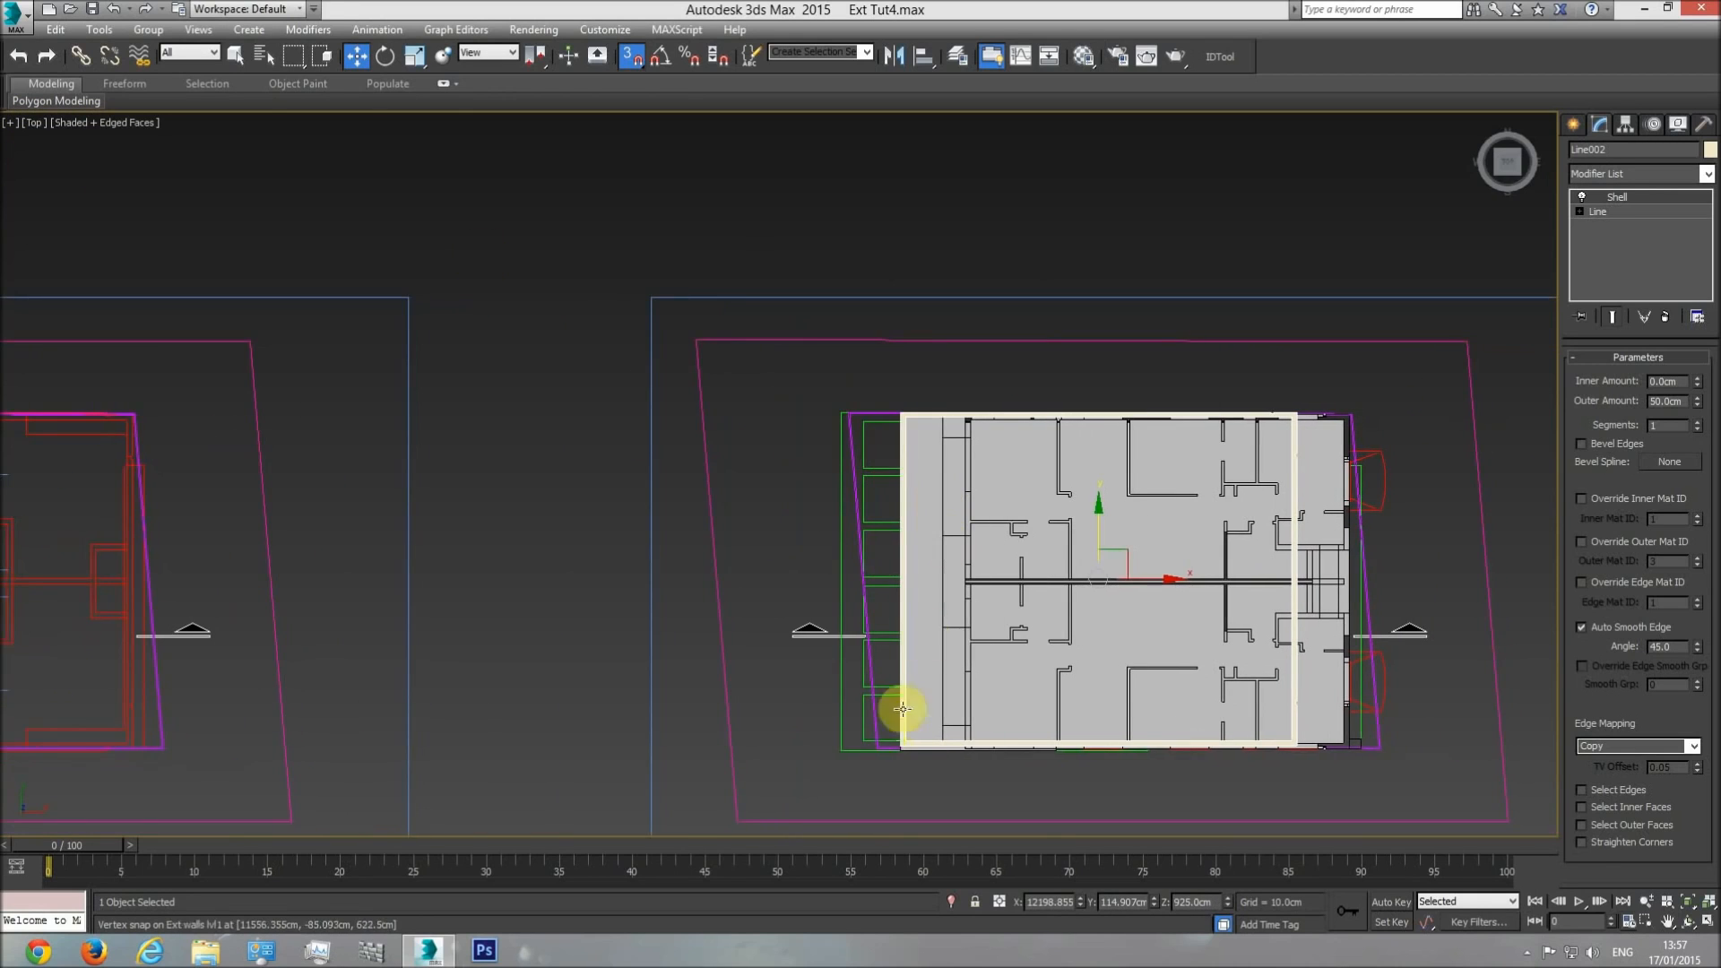
{"action": "key", "text": "f"}
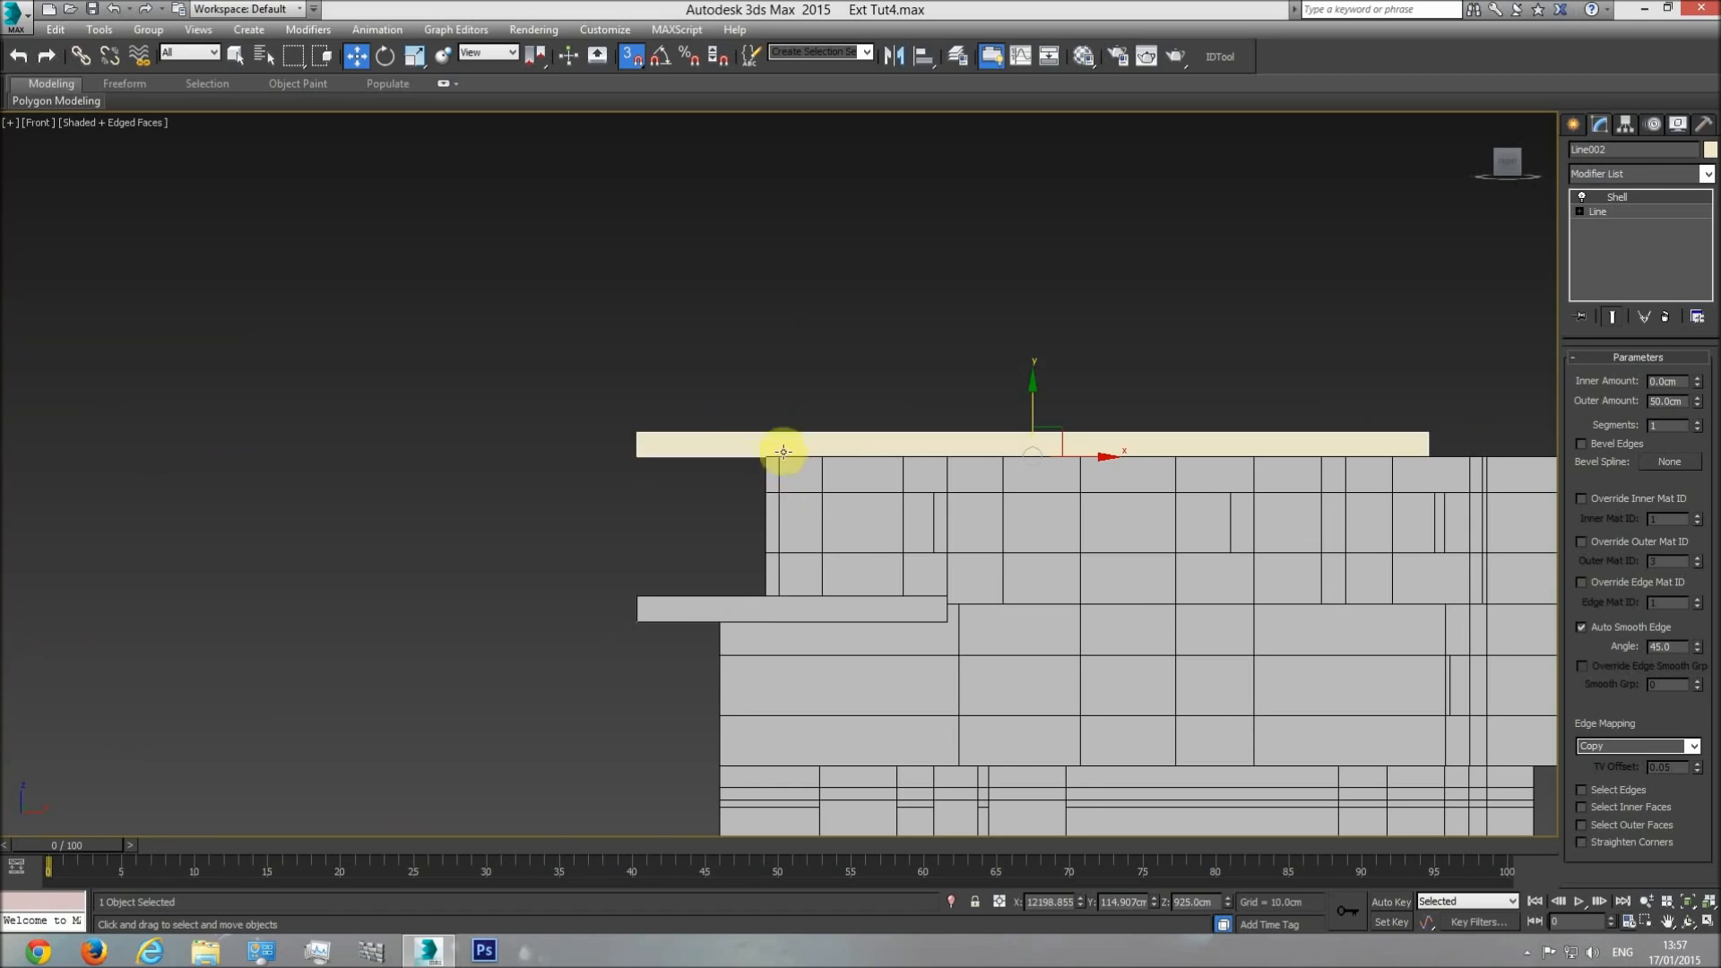
{"action": "key", "text": "t"}
{"action": "scroll", "coordinate": [1307, 429], "scroll_direction": "up", "scroll_amount": 10}
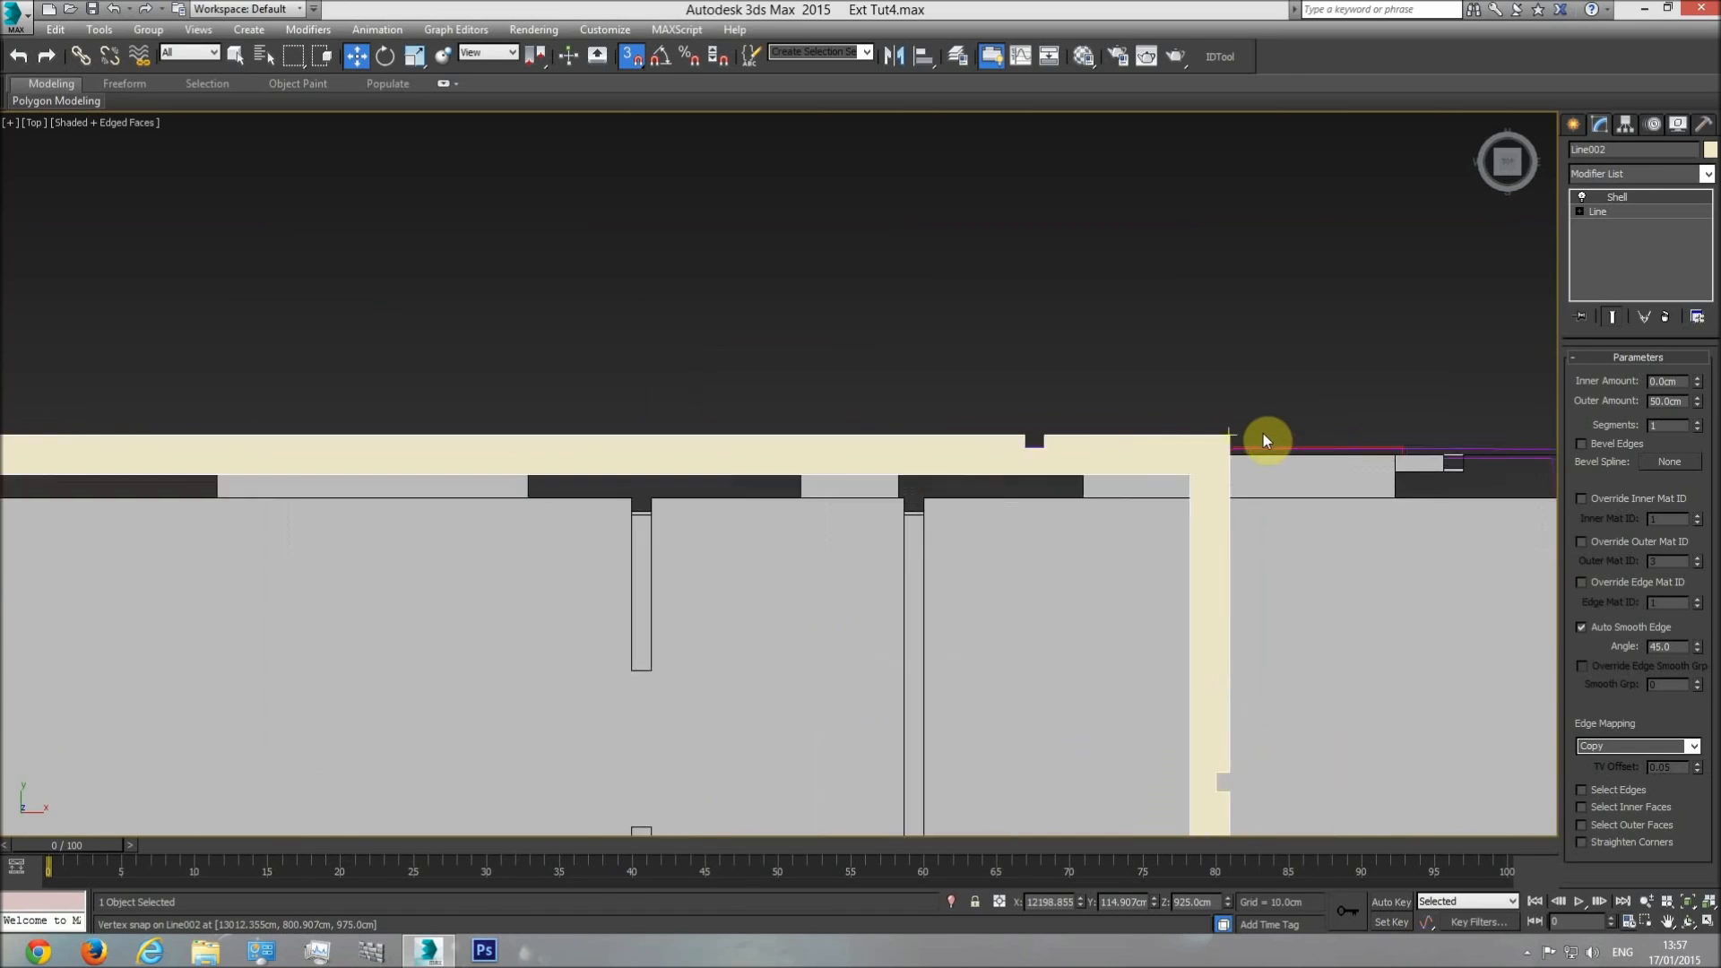
{"action": "left_click_drag", "start_coordinate": [1195, 436], "coordinate": [1254, 450]}
{"action": "key", "text": "ctrl+z"}
In the top view, move the shelled ring and snap its upper-right corner to the outer corner of the upper-level walls.
{"action": "scroll", "coordinate": [1241, 486], "scroll_direction": "down", "scroll_amount": 8}
{"action": "middle_click_drag", "start_coordinate": [1118, 400], "coordinate": [870, 551]}
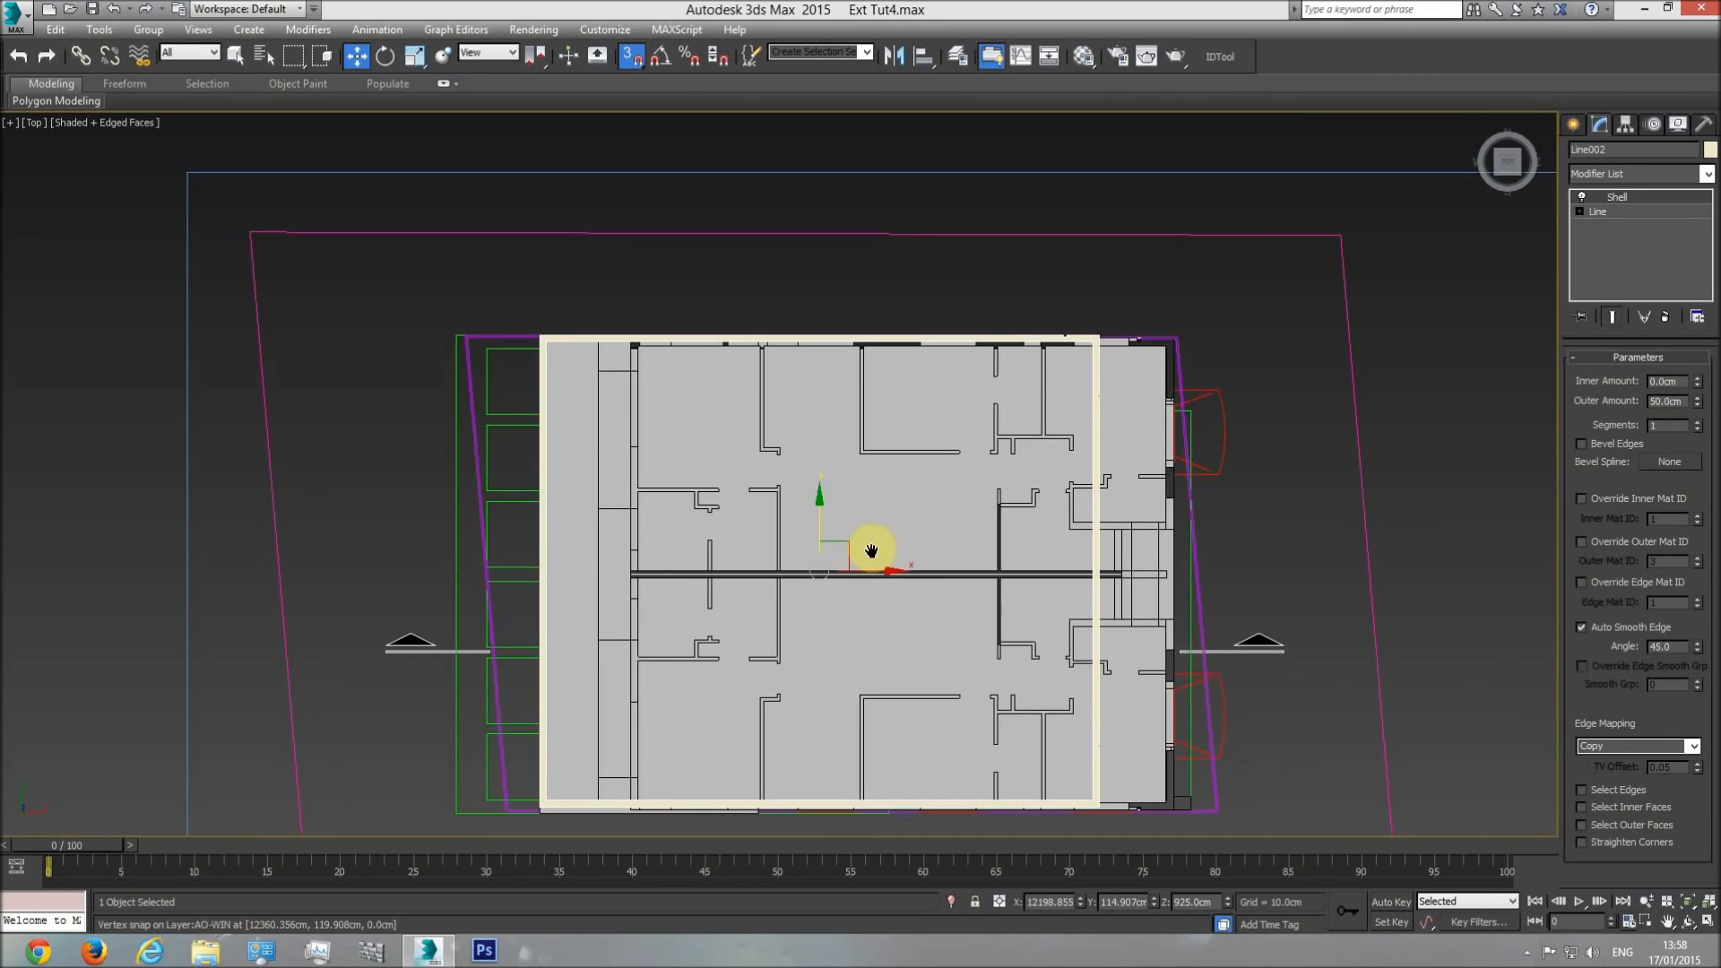
{"action": "mouse_move", "coordinate": [875, 570]}
{"action": "left_mouse_down"}
{"action": "mouse_move", "coordinate": [914, 583]}
{"action": "mouse_move", "coordinate": [875, 584]}
{"action": "left_mouse_up"}
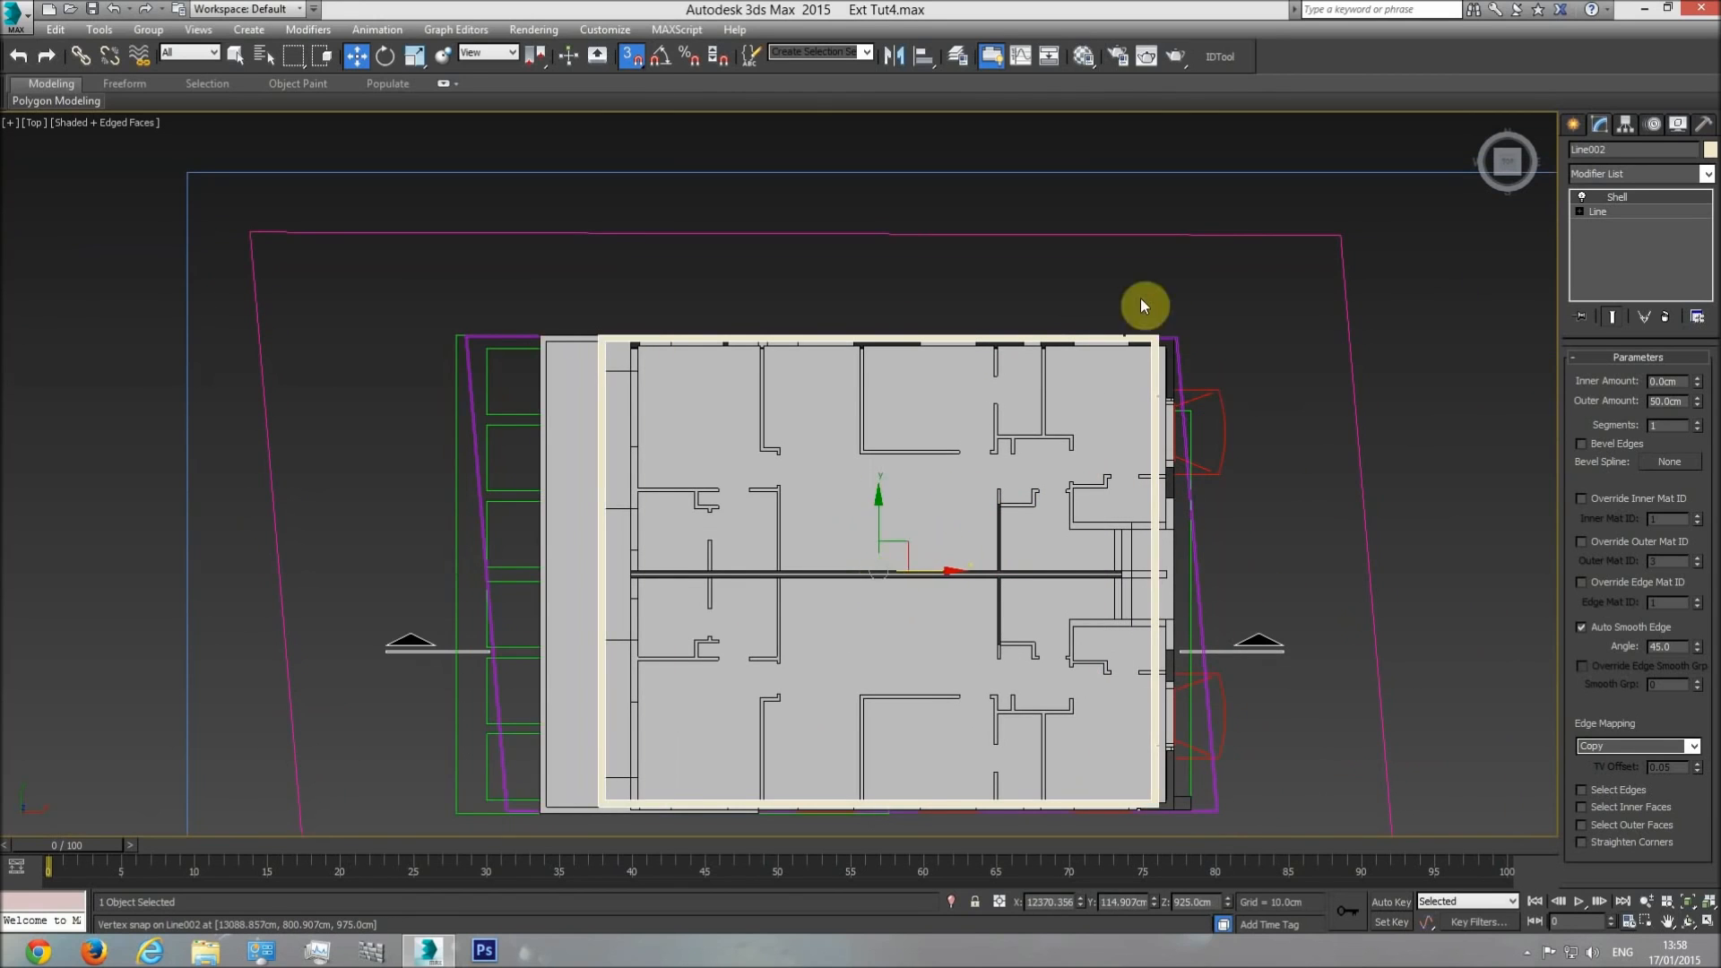
{"action": "scroll", "coordinate": [1154, 380], "scroll_direction": "up", "scroll_amount": 8}
{"action": "left_click_drag", "start_coordinate": [1095, 562], "coordinate": [1171, 576]}
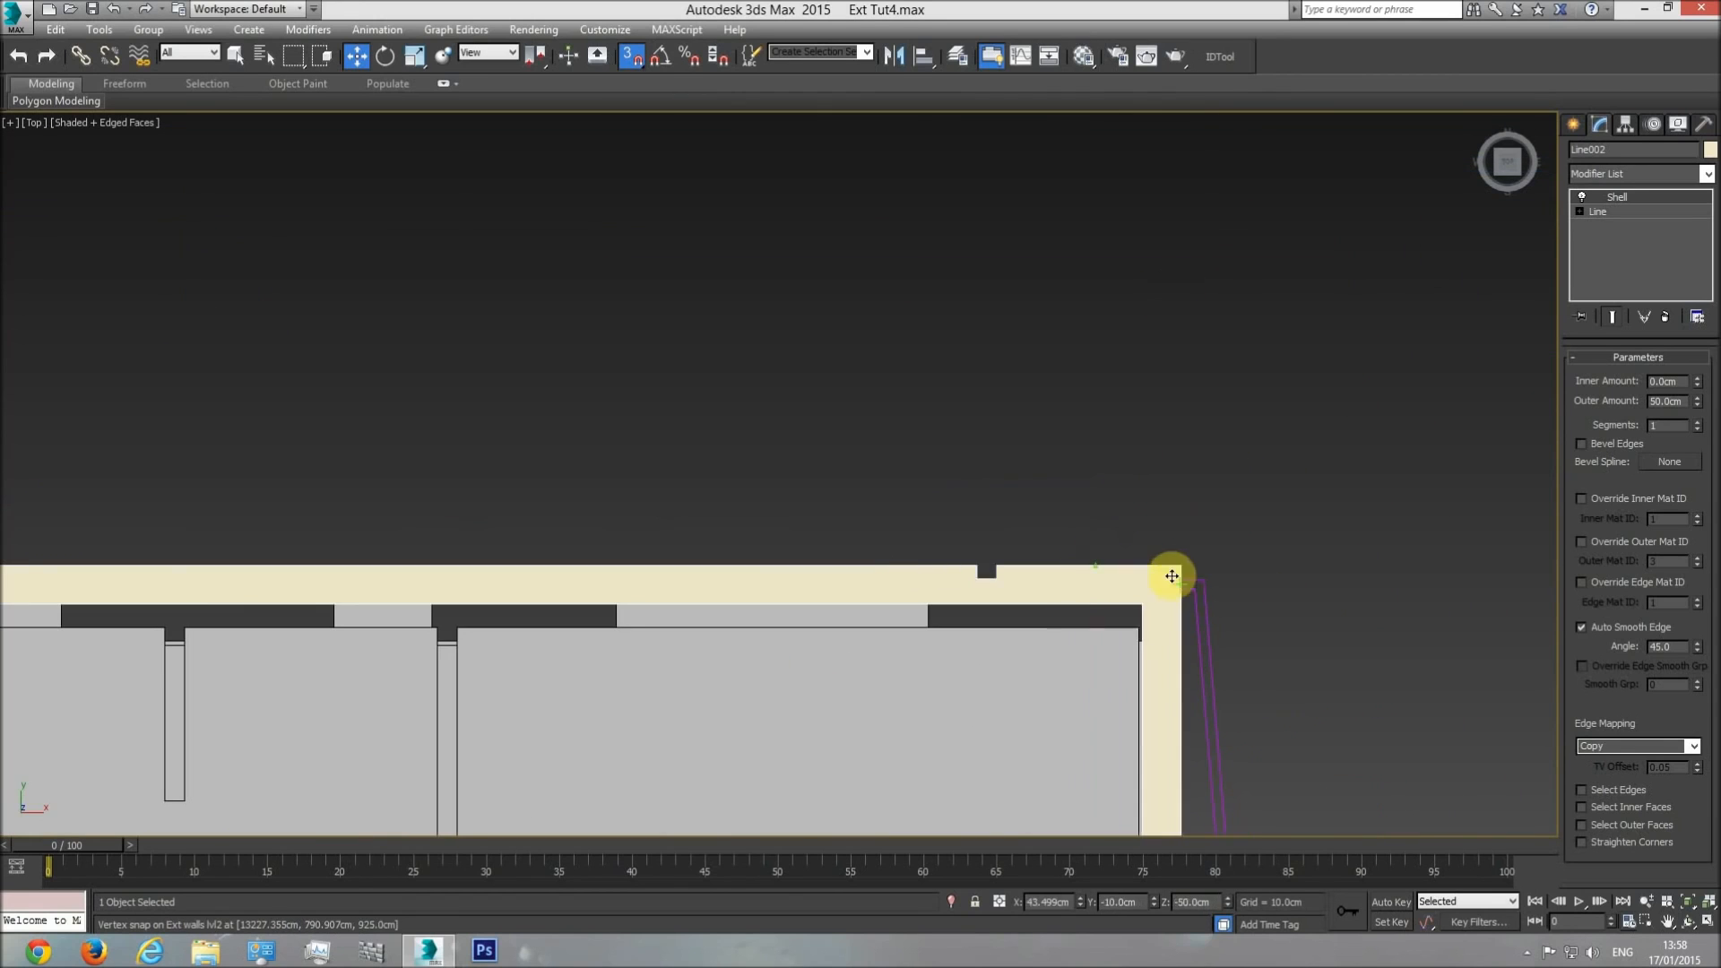
{"action": "scroll", "coordinate": [852, 568], "scroll_direction": "down", "scroll_amount": 6}
{"action": "left_click_drag", "start_coordinate": [721, 659], "coordinate": [564, 623]}
{"action": "scroll", "coordinate": [868, 393], "scroll_direction": "up", "scroll_amount": 8}
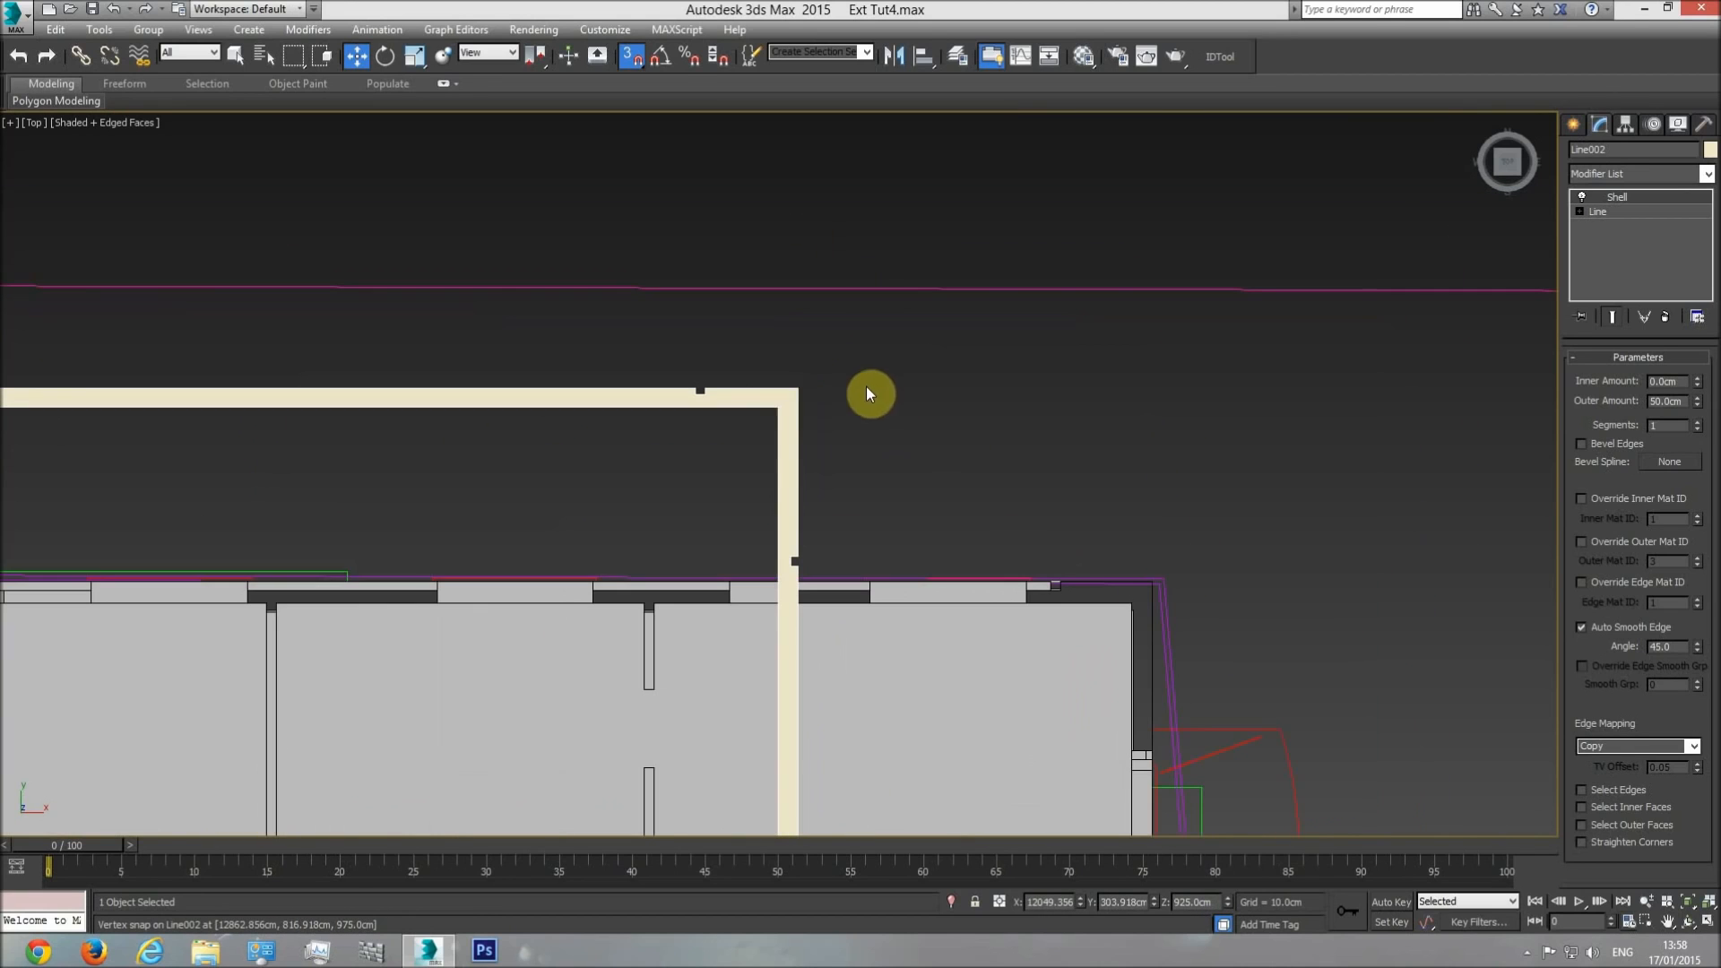
{"action": "left_click_drag", "start_coordinate": [798, 390], "coordinate": [1146, 580]}
{"action": "scroll", "coordinate": [1193, 318], "scroll_direction": "down", "scroll_amount": 6}
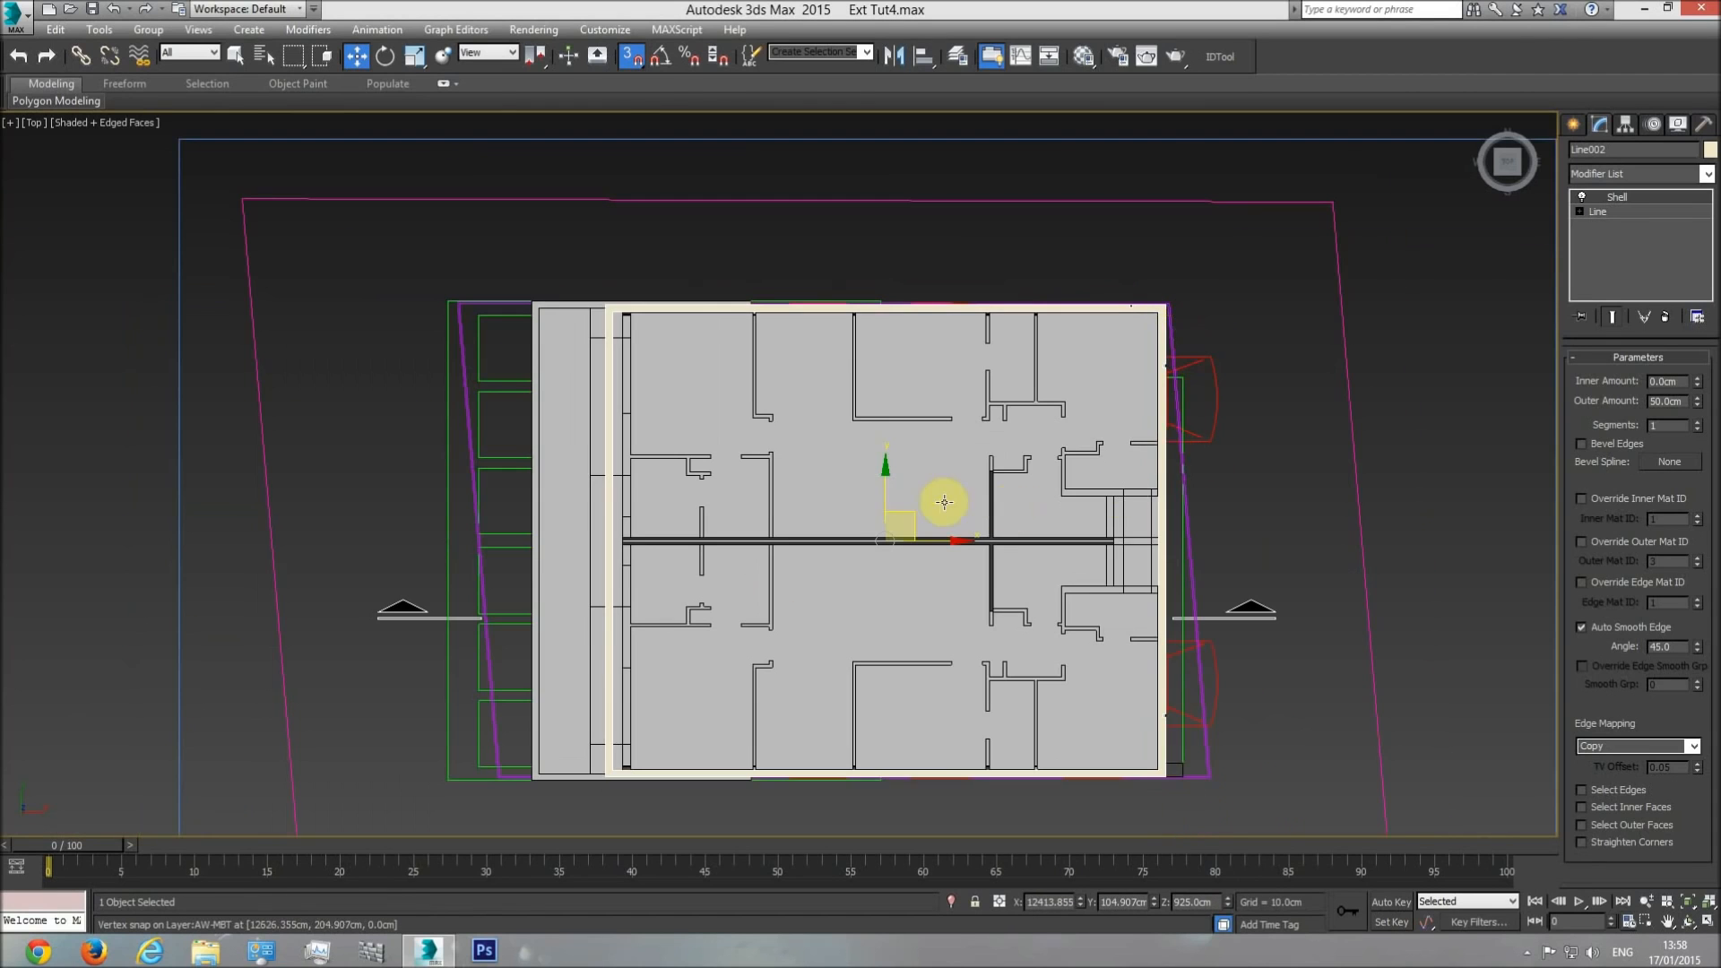
{"action": "middle_click_drag", "start_coordinate": [729, 584], "coordinate": [708, 486]}
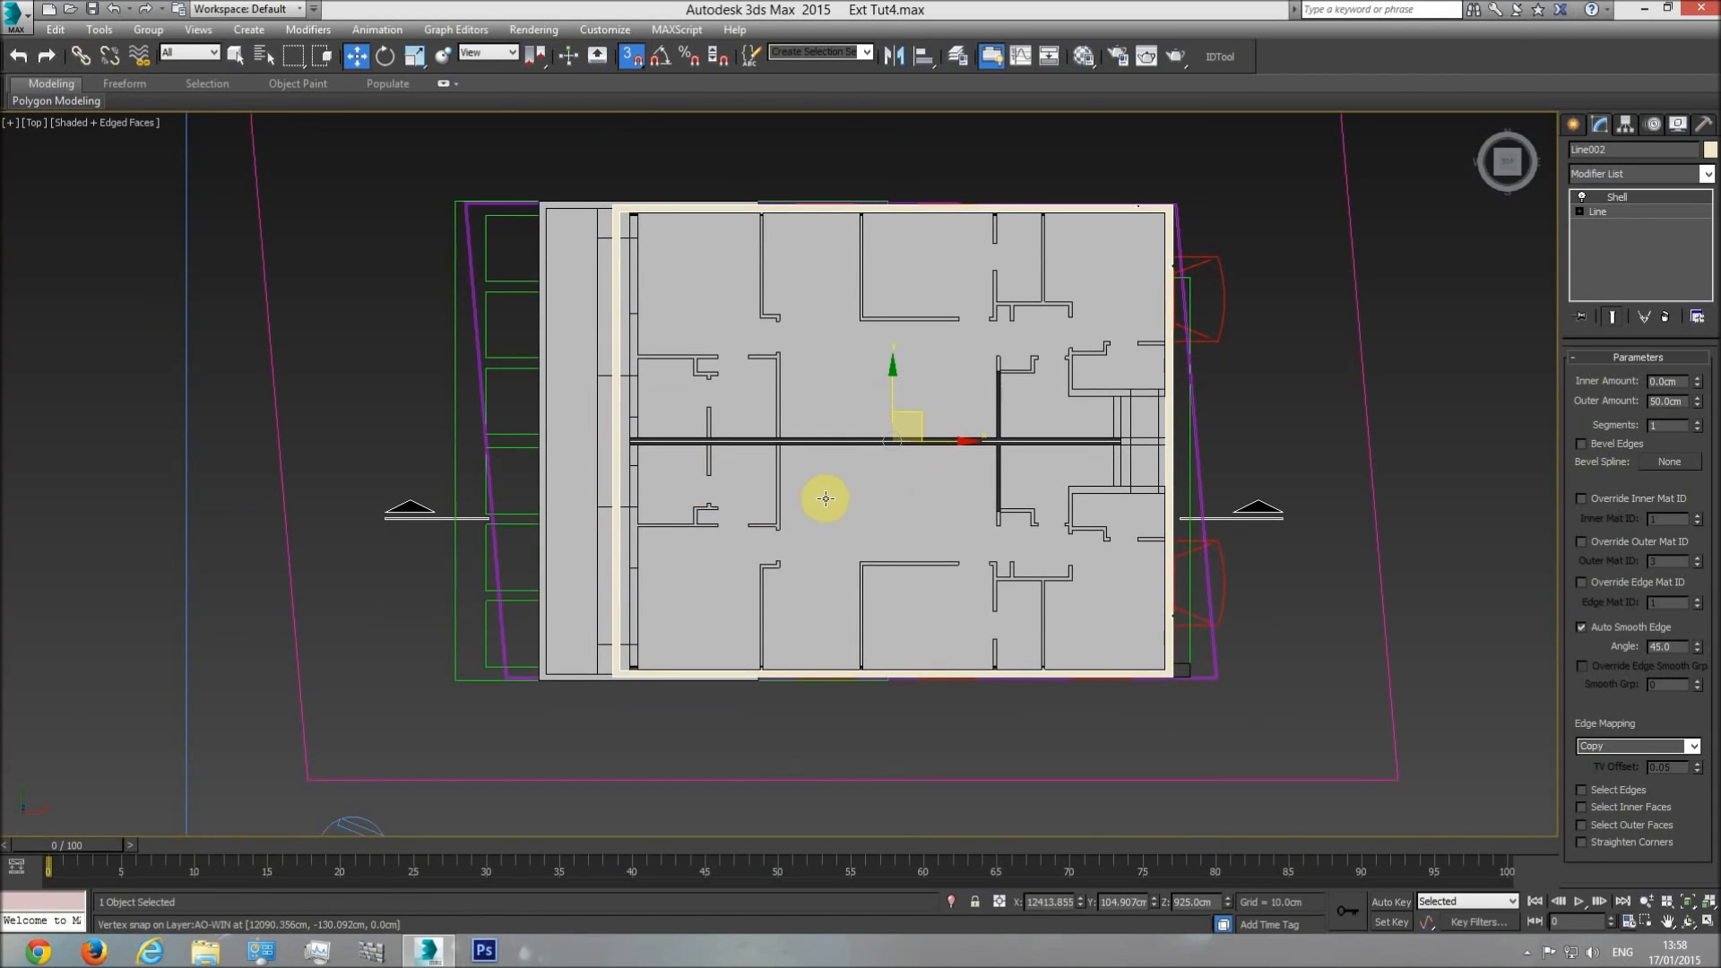
Examine in perspective how the ring sits on the upper-level walls, checking its corners and overhang from several sides.
{"action": "key", "text": "p"}
{"action": "left_click", "coordinate": [1685, 923]}
{"action": "left_click_drag", "start_coordinate": [799, 514], "coordinate": [908, 596]}
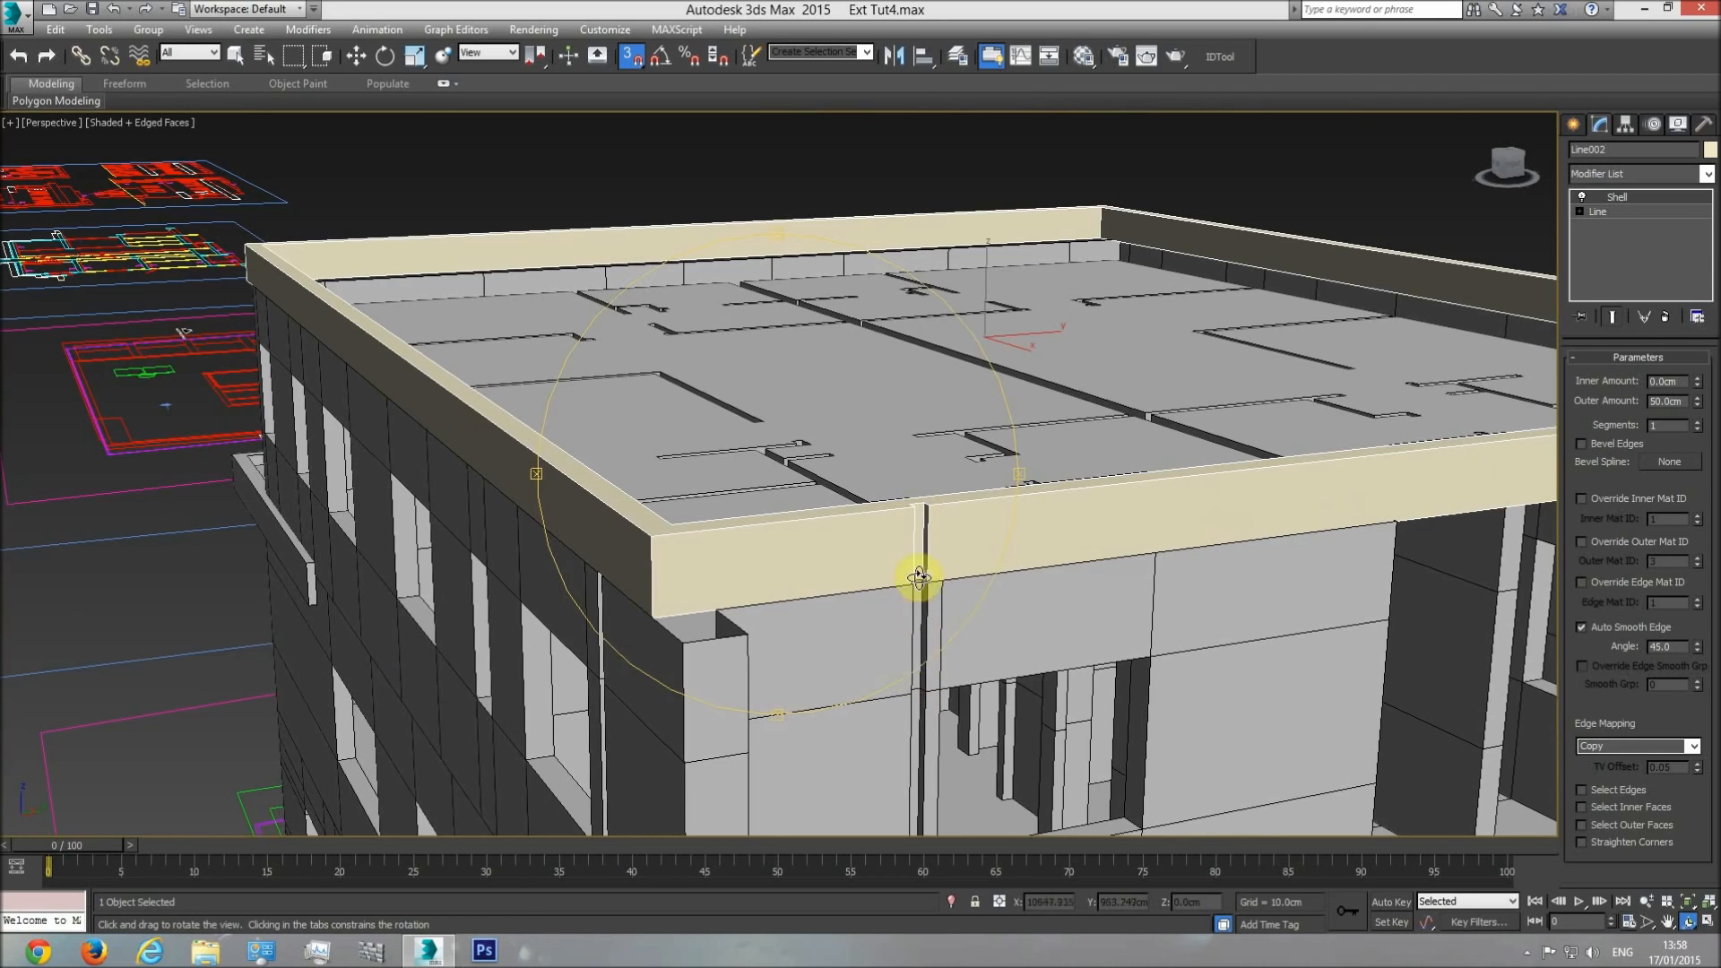
{"action": "left_click_drag", "start_coordinate": [912, 670], "coordinate": [885, 618]}
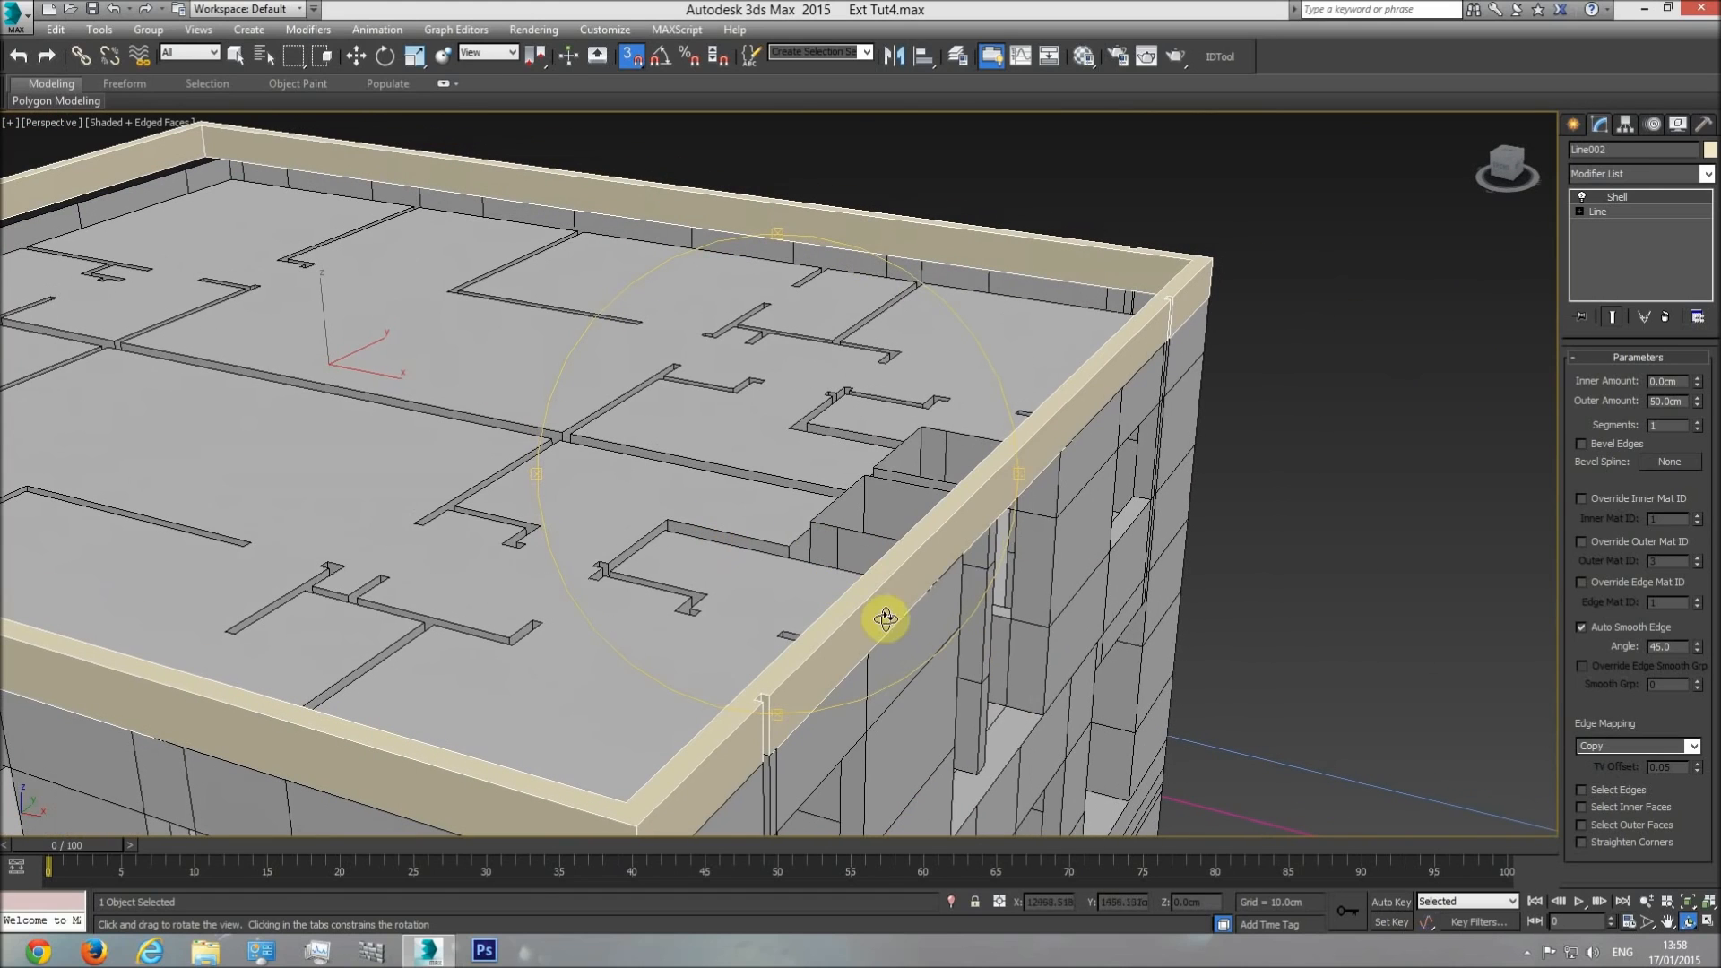
{"action": "middle_click_drag", "start_coordinate": [984, 407], "coordinate": [665, 541]}
{"action": "scroll", "coordinate": [689, 524], "scroll_direction": "up", "scroll_amount": 3}
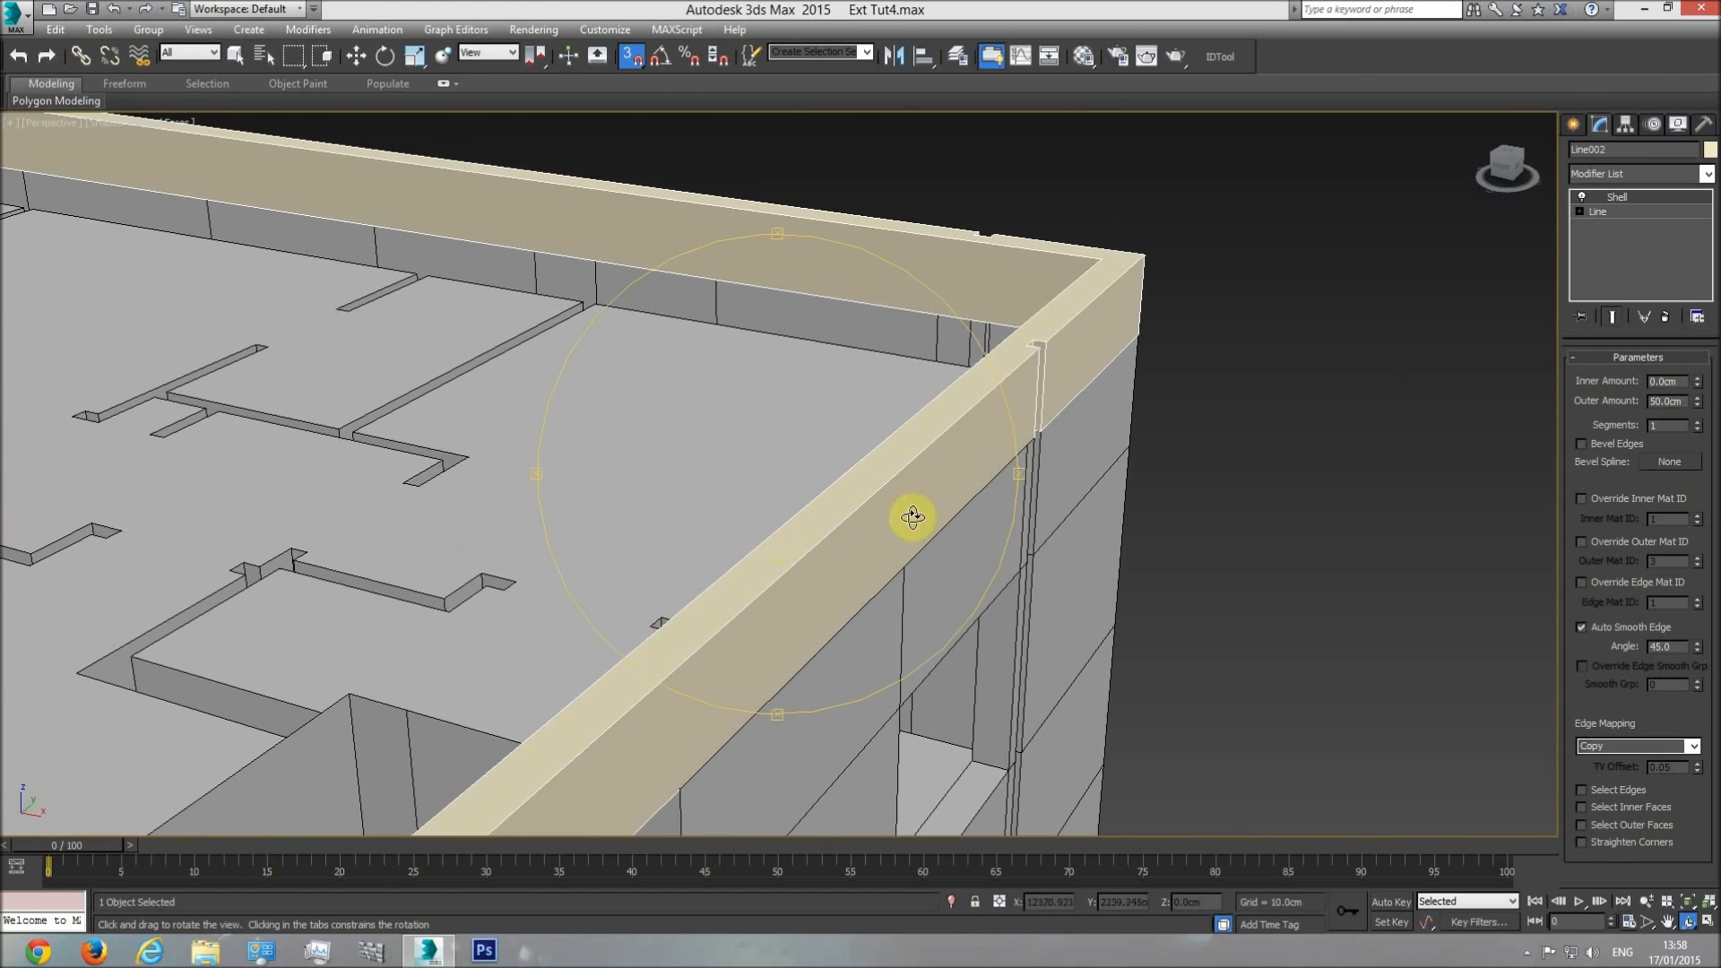
{"action": "left_click_drag", "start_coordinate": [1046, 436], "coordinate": [367, 451]}
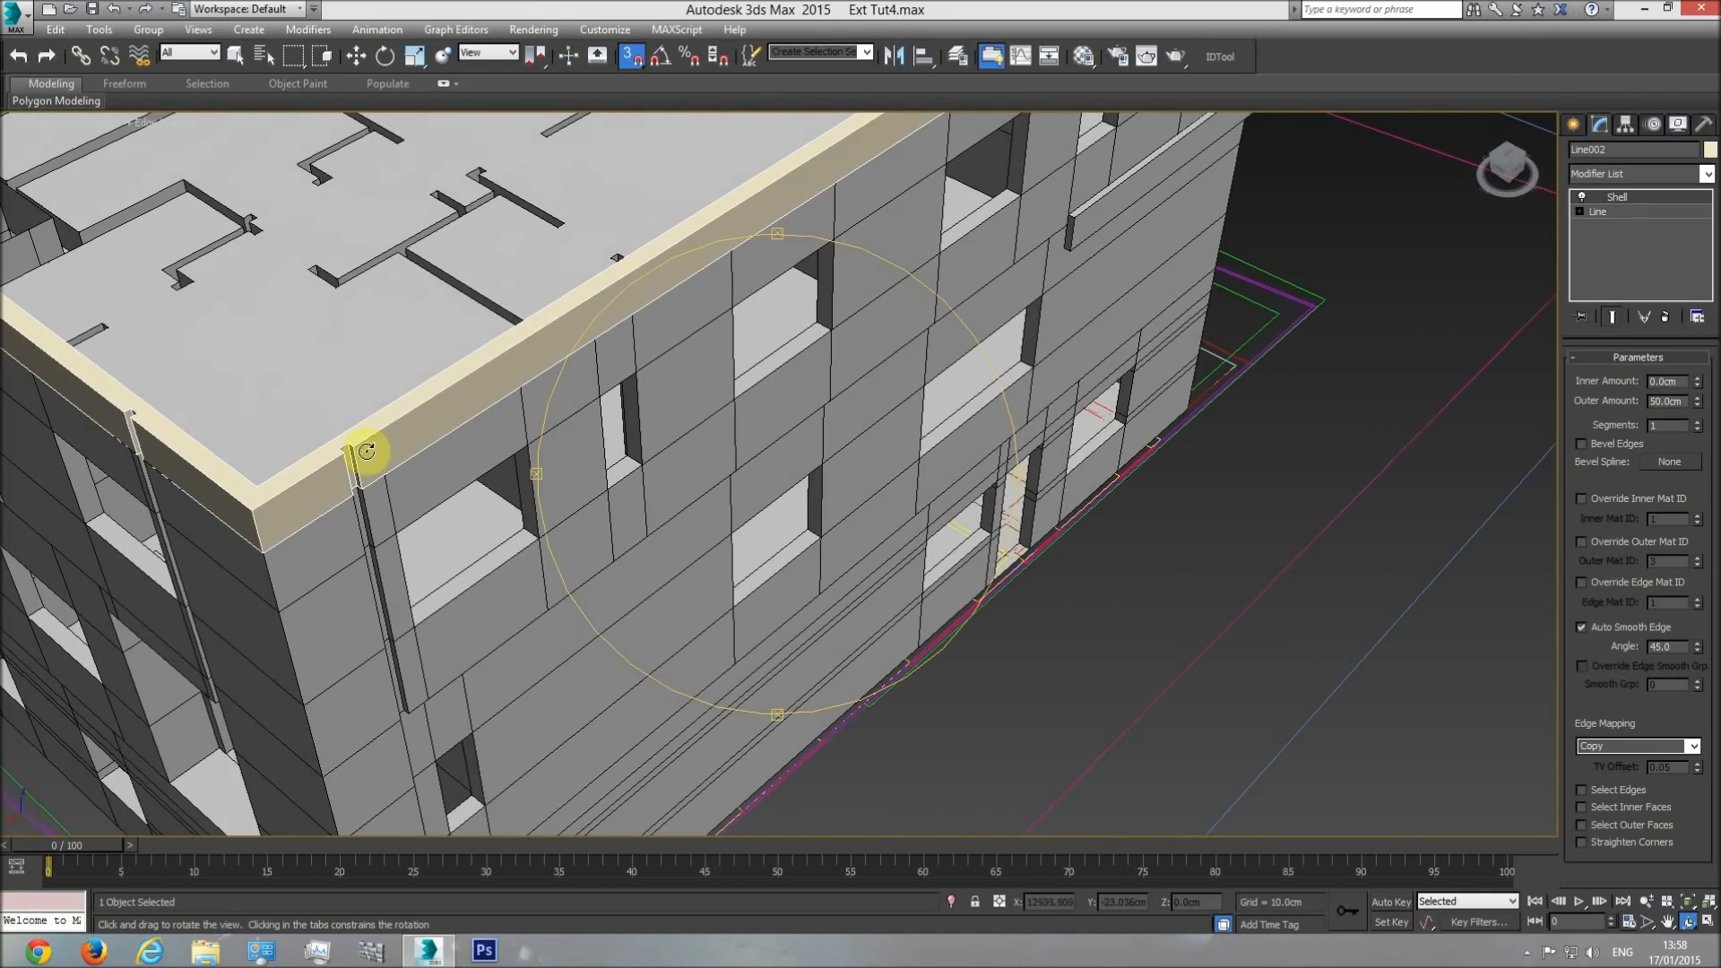
{"action": "middle_click_drag", "start_coordinate": [725, 528], "coordinate": [742, 655]}
{"action": "middle_click_drag", "start_coordinate": [907, 402], "coordinate": [703, 574]}
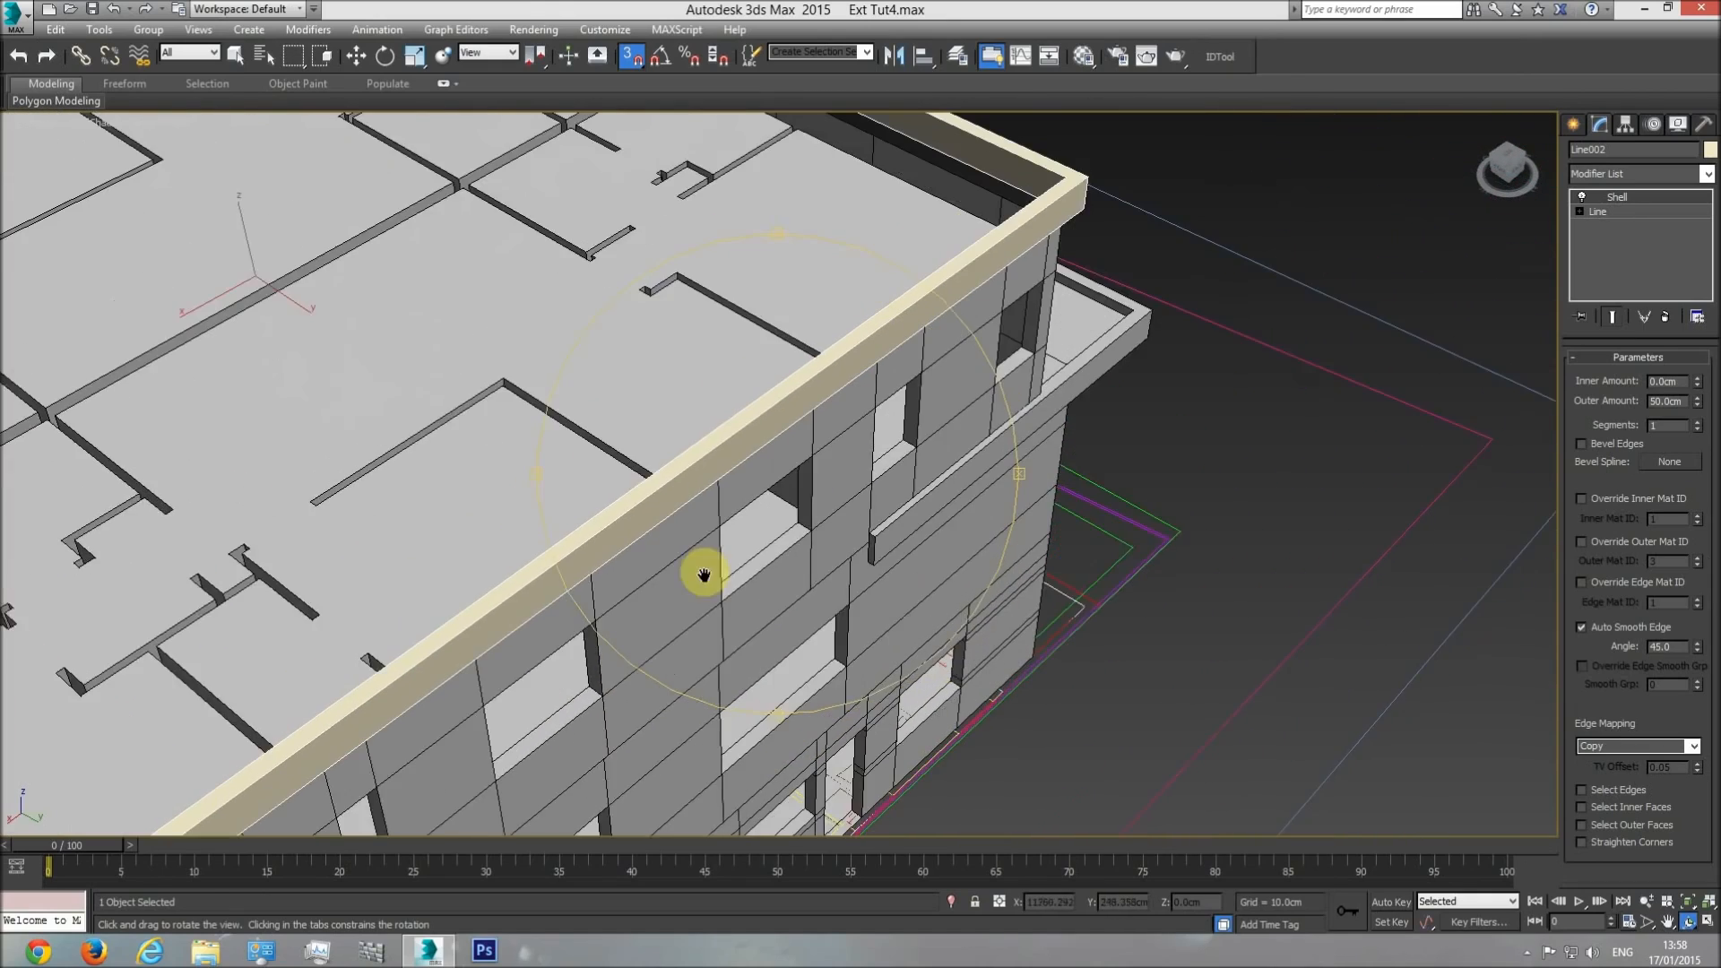
{"action": "middle_click_drag", "start_coordinate": [849, 399], "coordinate": [772, 510]}
{"action": "mouse_move", "coordinate": [773, 510]}
{"action": "left_mouse_down"}
{"action": "mouse_move", "coordinate": [834, 511]}
{"action": "mouse_move", "coordinate": [803, 434]}
{"action": "mouse_move", "coordinate": [810, 480]}
{"action": "mouse_move", "coordinate": [662, 472]}
{"action": "mouse_move", "coordinate": [661, 488]}
{"action": "mouse_move", "coordinate": [775, 542]}
{"action": "left_mouse_up"}
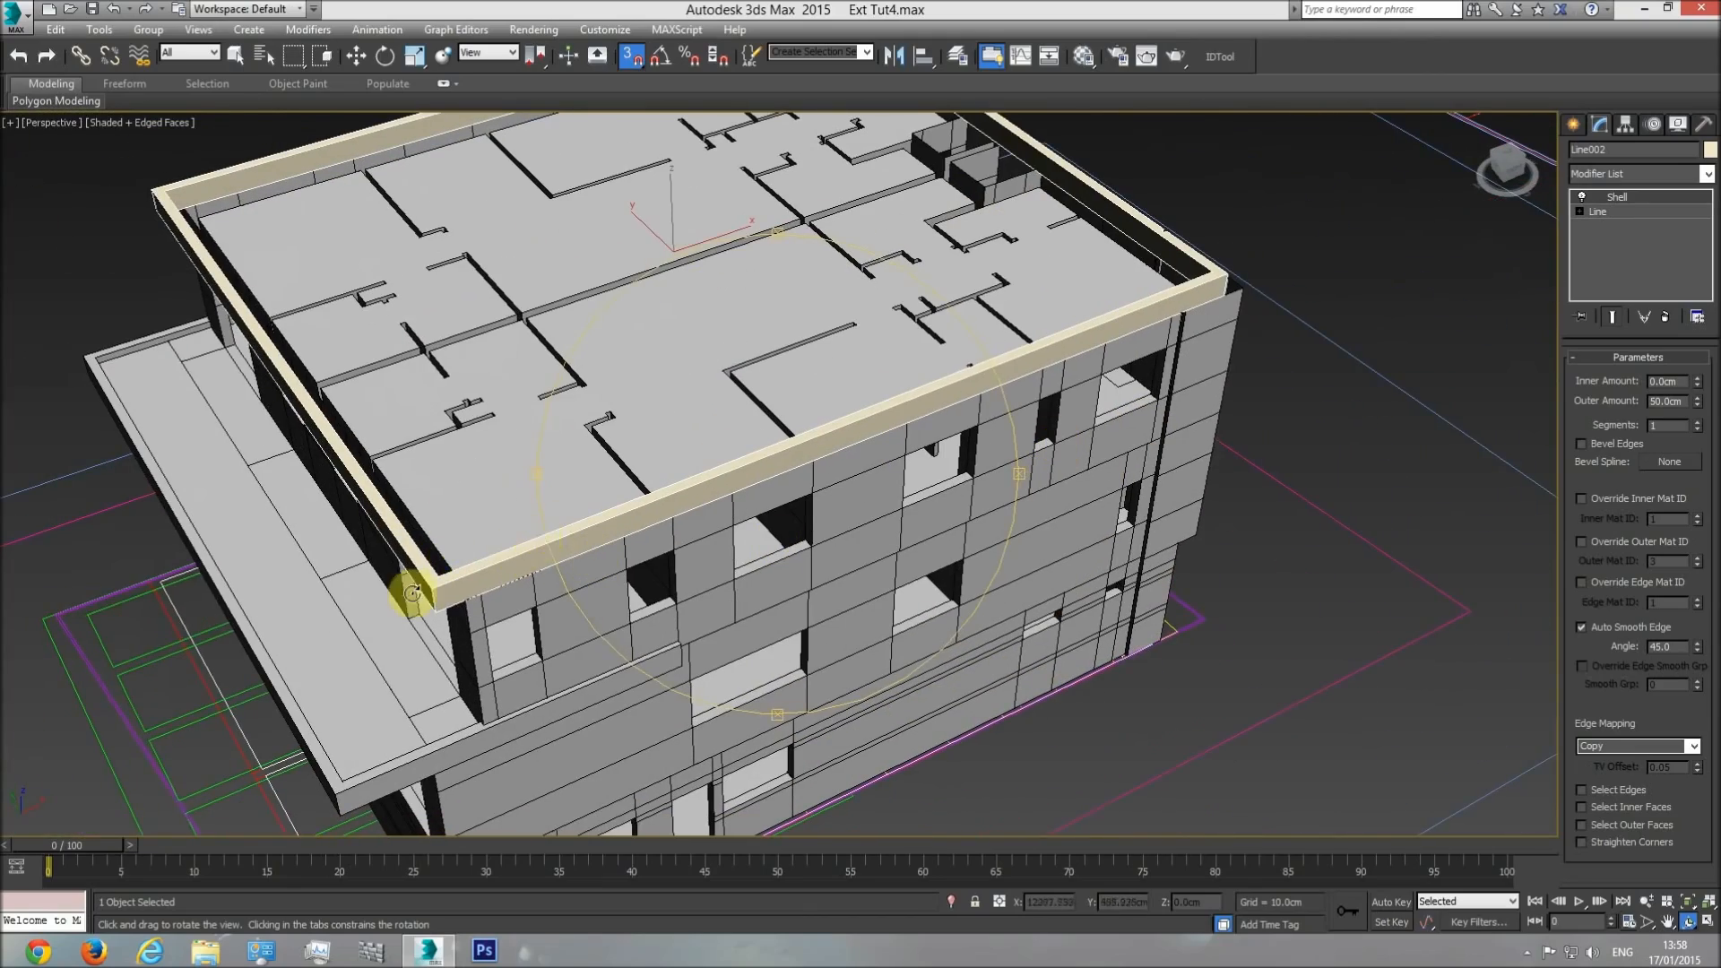
{"action": "left_click_drag", "start_coordinate": [749, 626], "coordinate": [759, 386]}
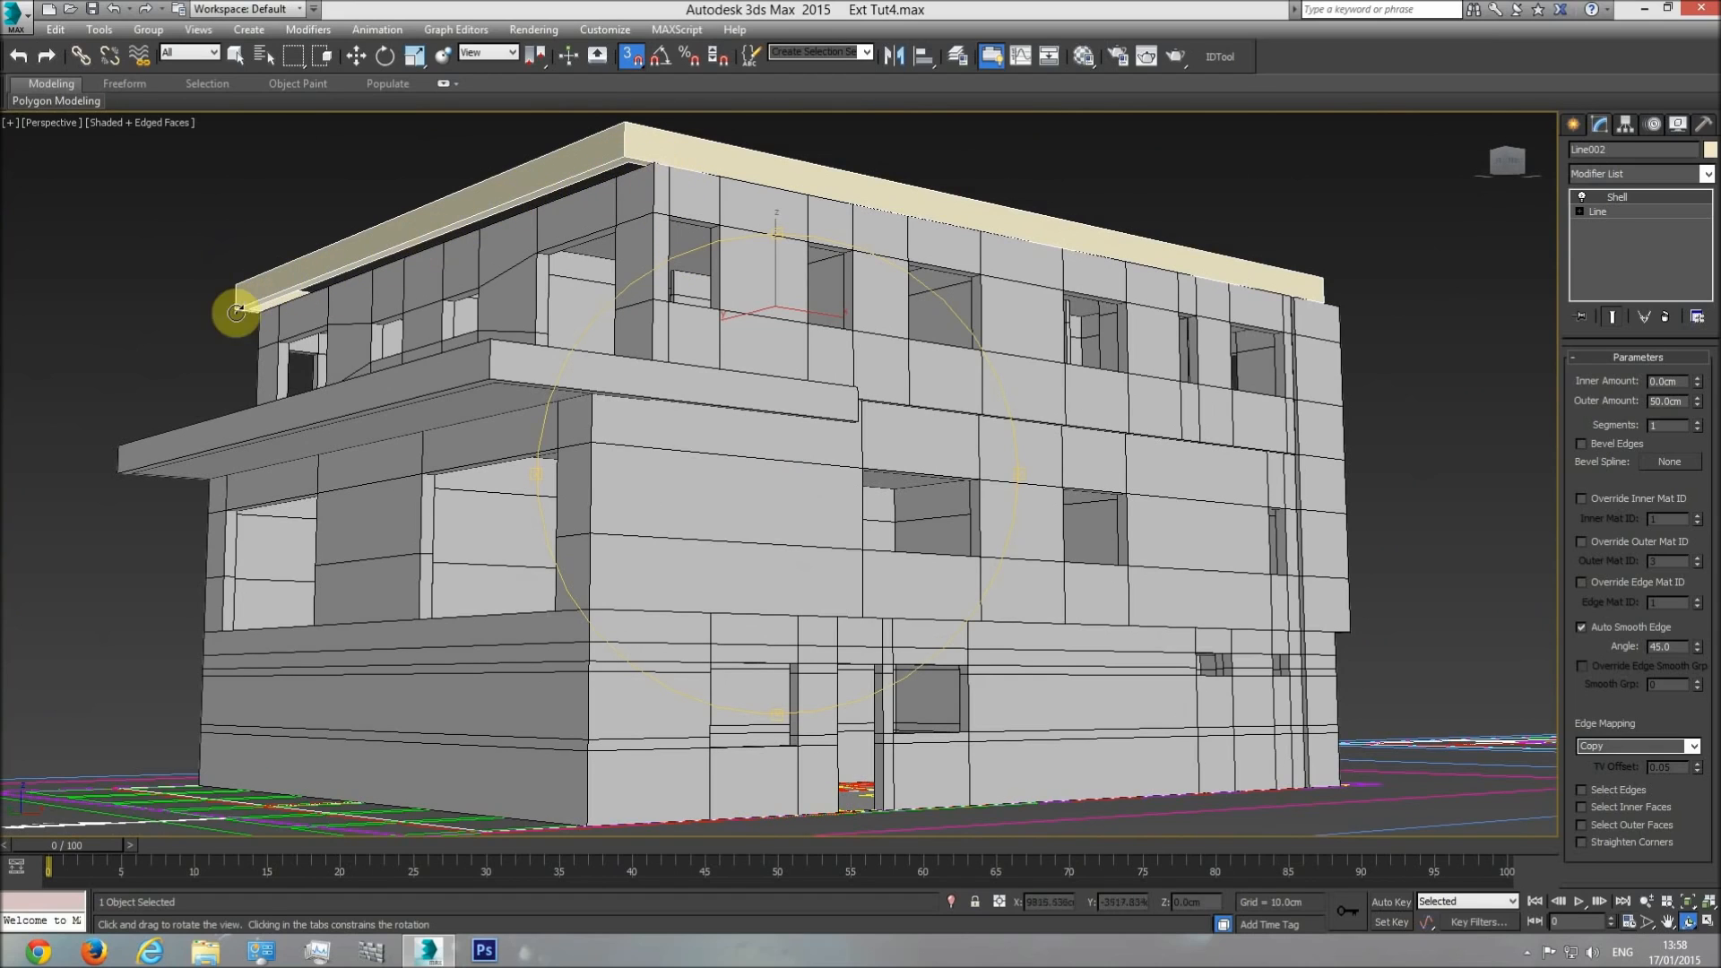
{"action": "left_click_drag", "start_coordinate": [676, 365], "coordinate": [872, 479]}
Examine the parapet on the front and side elevation drawings in the top view.
{"action": "key", "text": "t"}
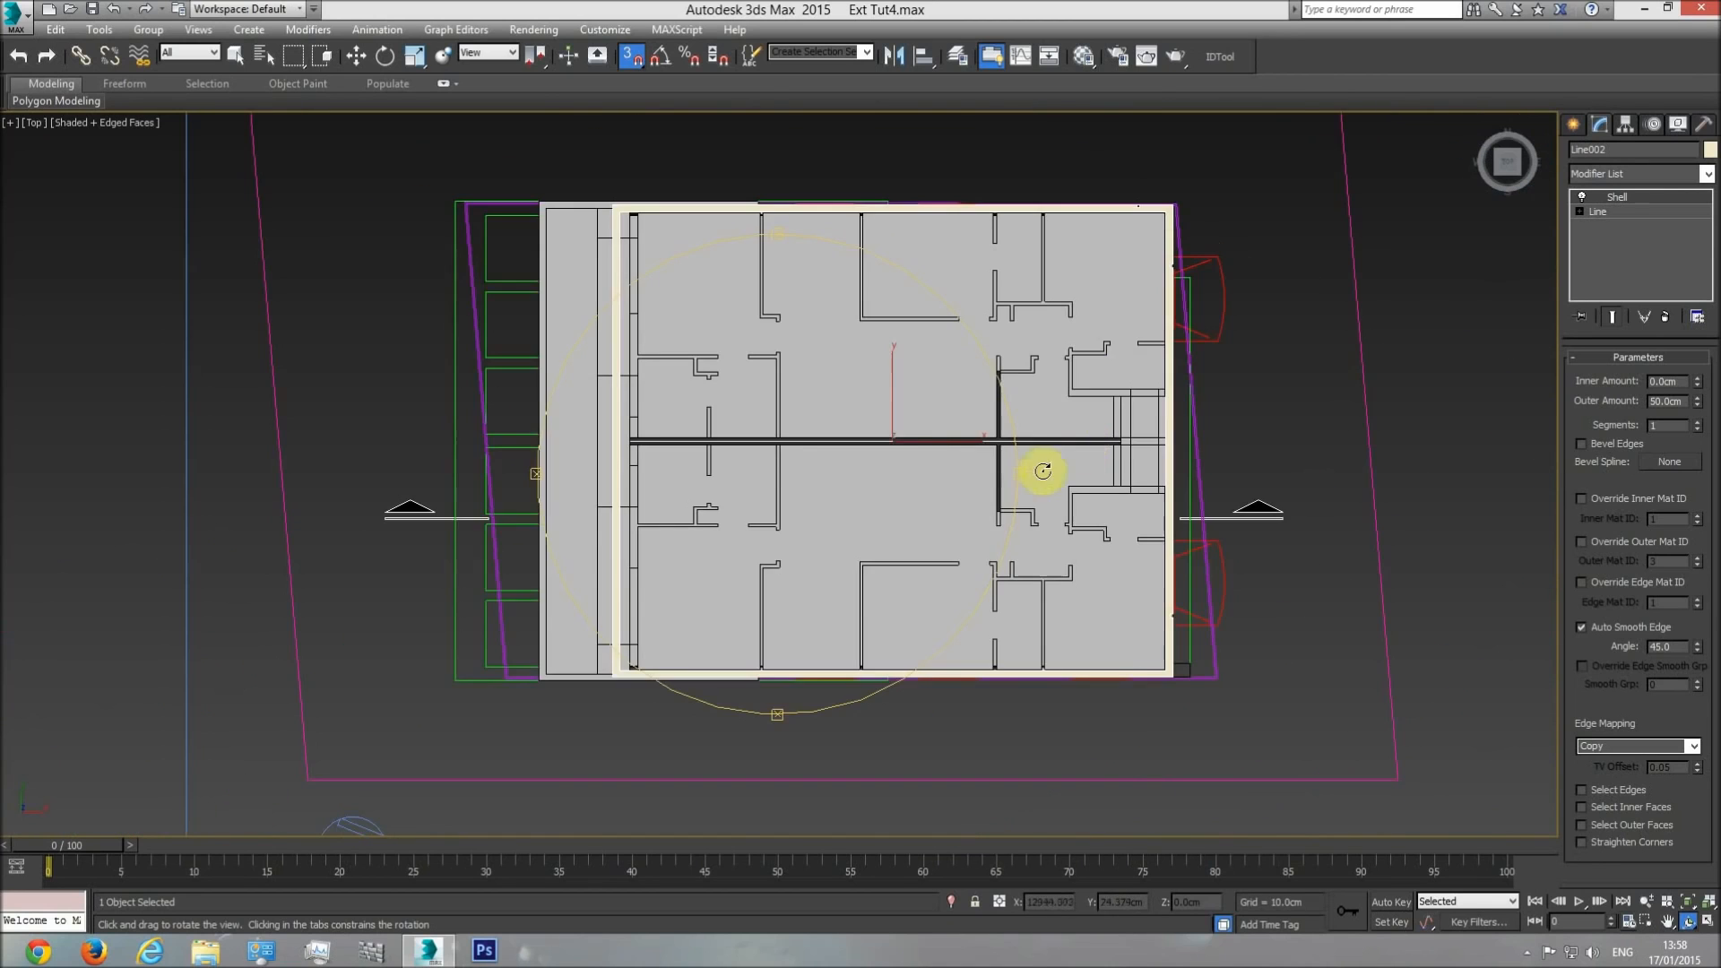
{"action": "scroll", "coordinate": [710, 453], "scroll_direction": "down", "scroll_amount": 3}
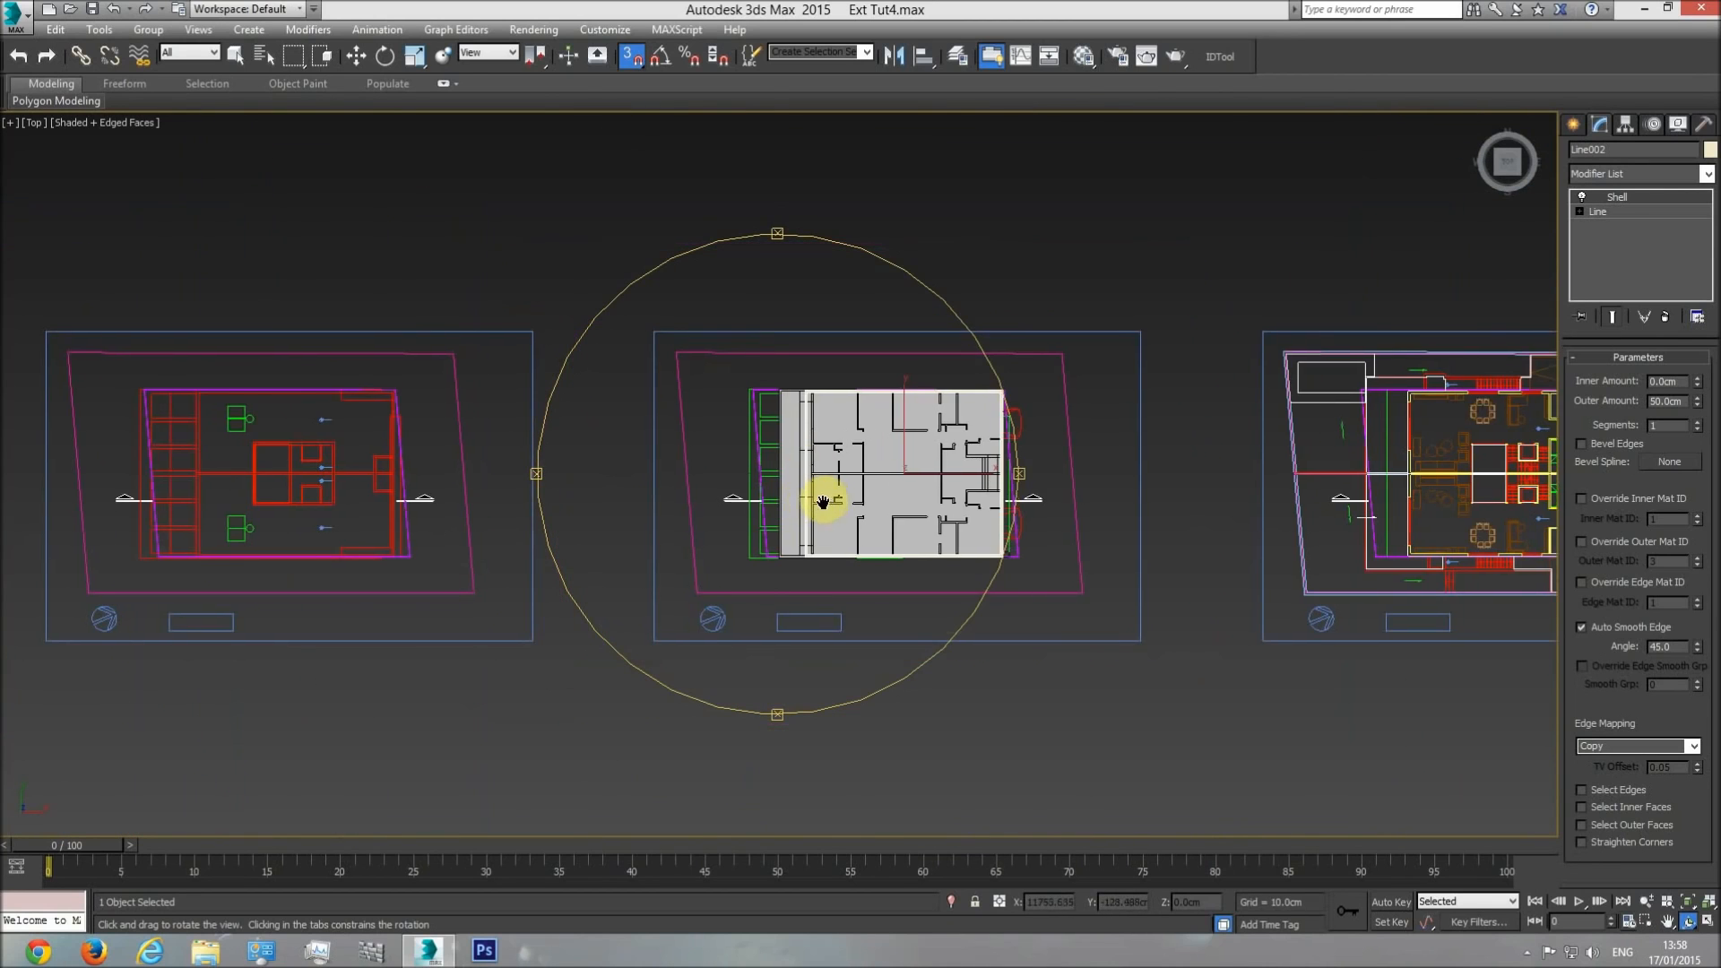
{"action": "scroll", "coordinate": [822, 500], "scroll_direction": "up", "scroll_amount": 4}
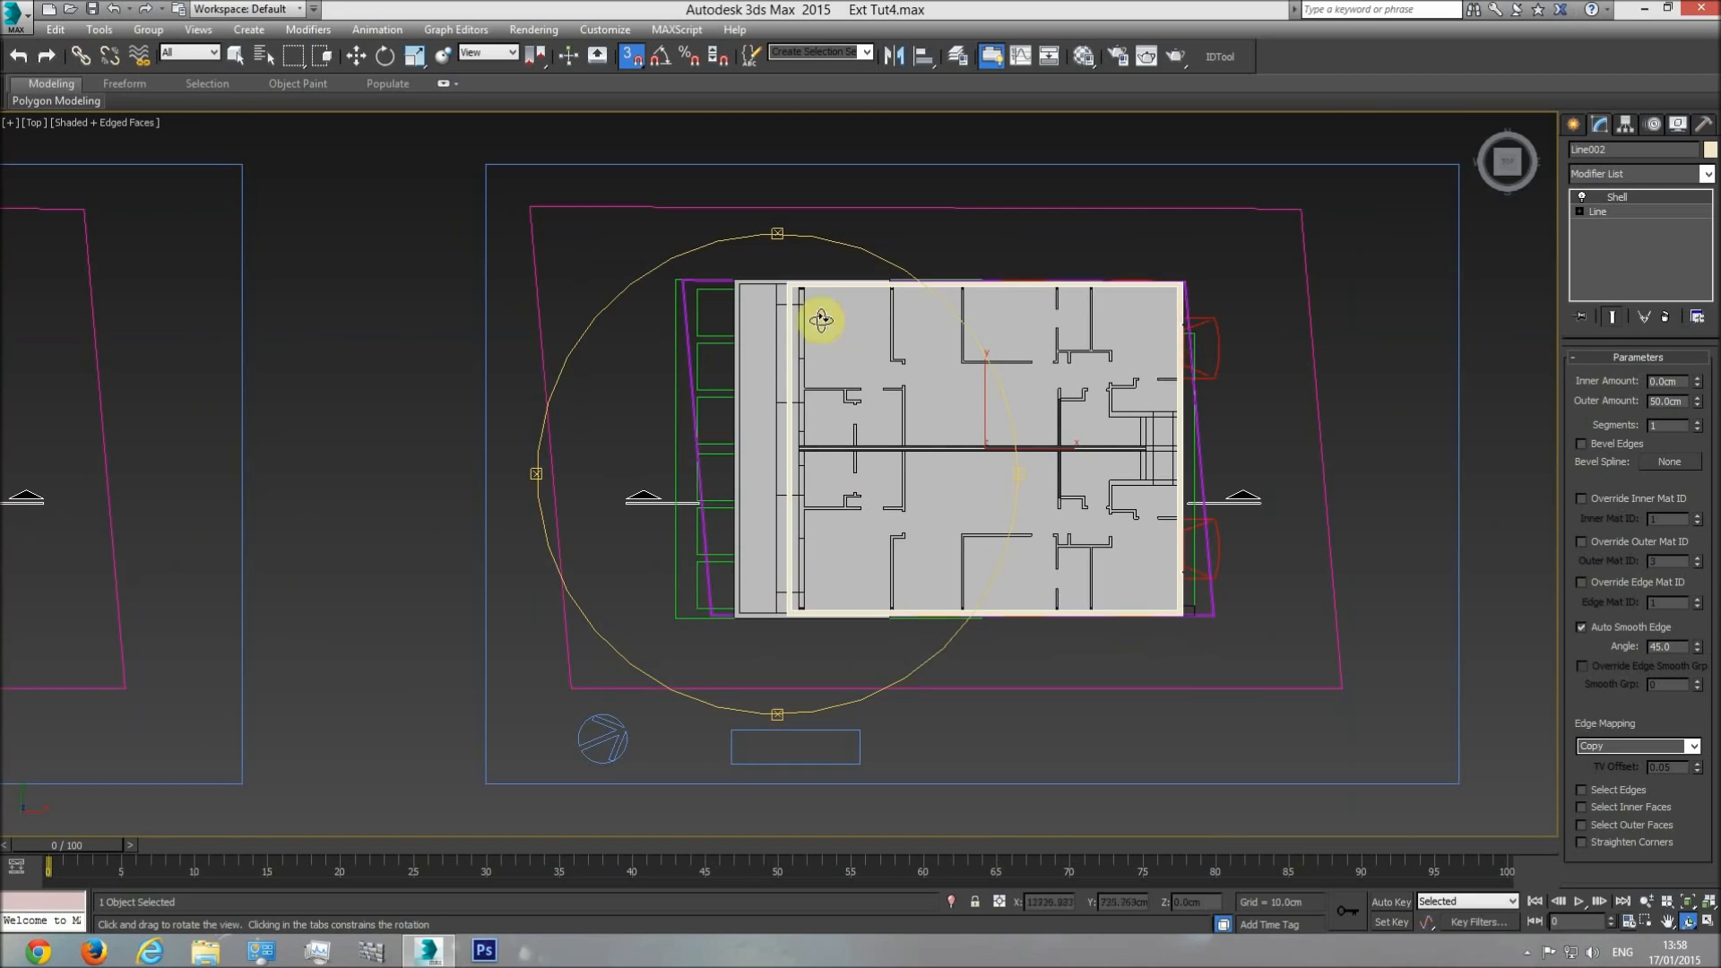
{"action": "scroll", "coordinate": [991, 538], "scroll_direction": "down", "scroll_amount": 8}
{"action": "scroll", "coordinate": [598, 460], "scroll_direction": "up", "scroll_amount": 8}
{"action": "scroll", "coordinate": [610, 534], "scroll_direction": "up", "scroll_amount": 5}
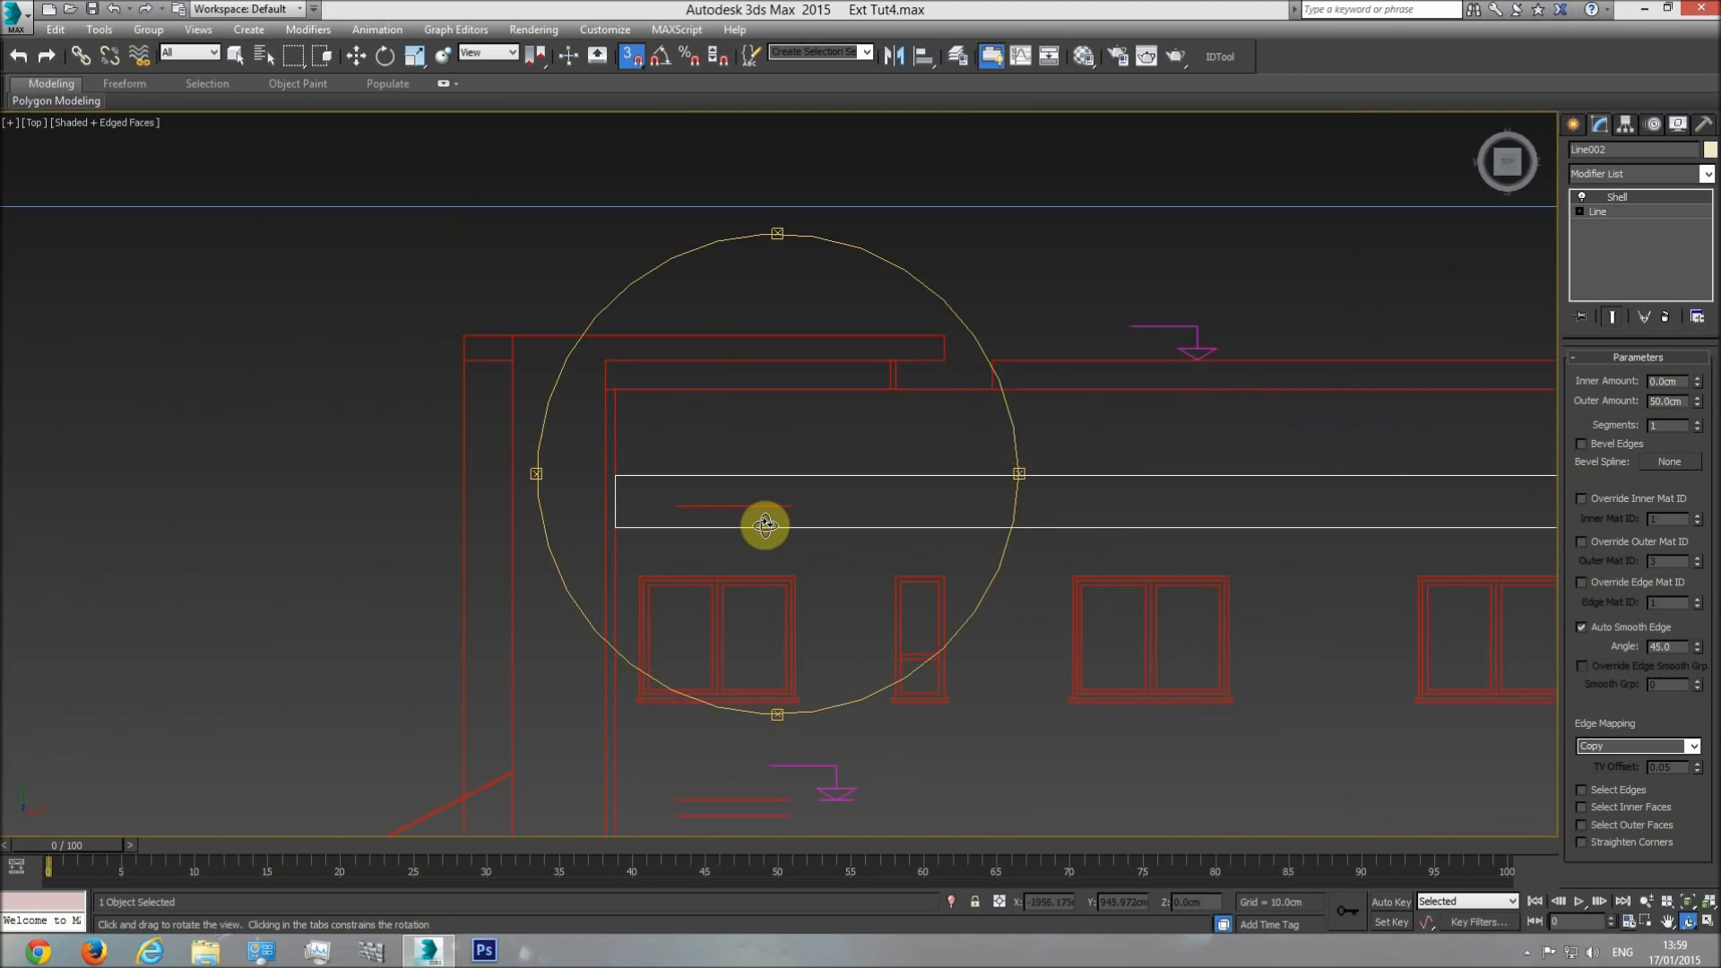
{"action": "scroll", "coordinate": [764, 525], "scroll_direction": "down", "scroll_amount": 4}
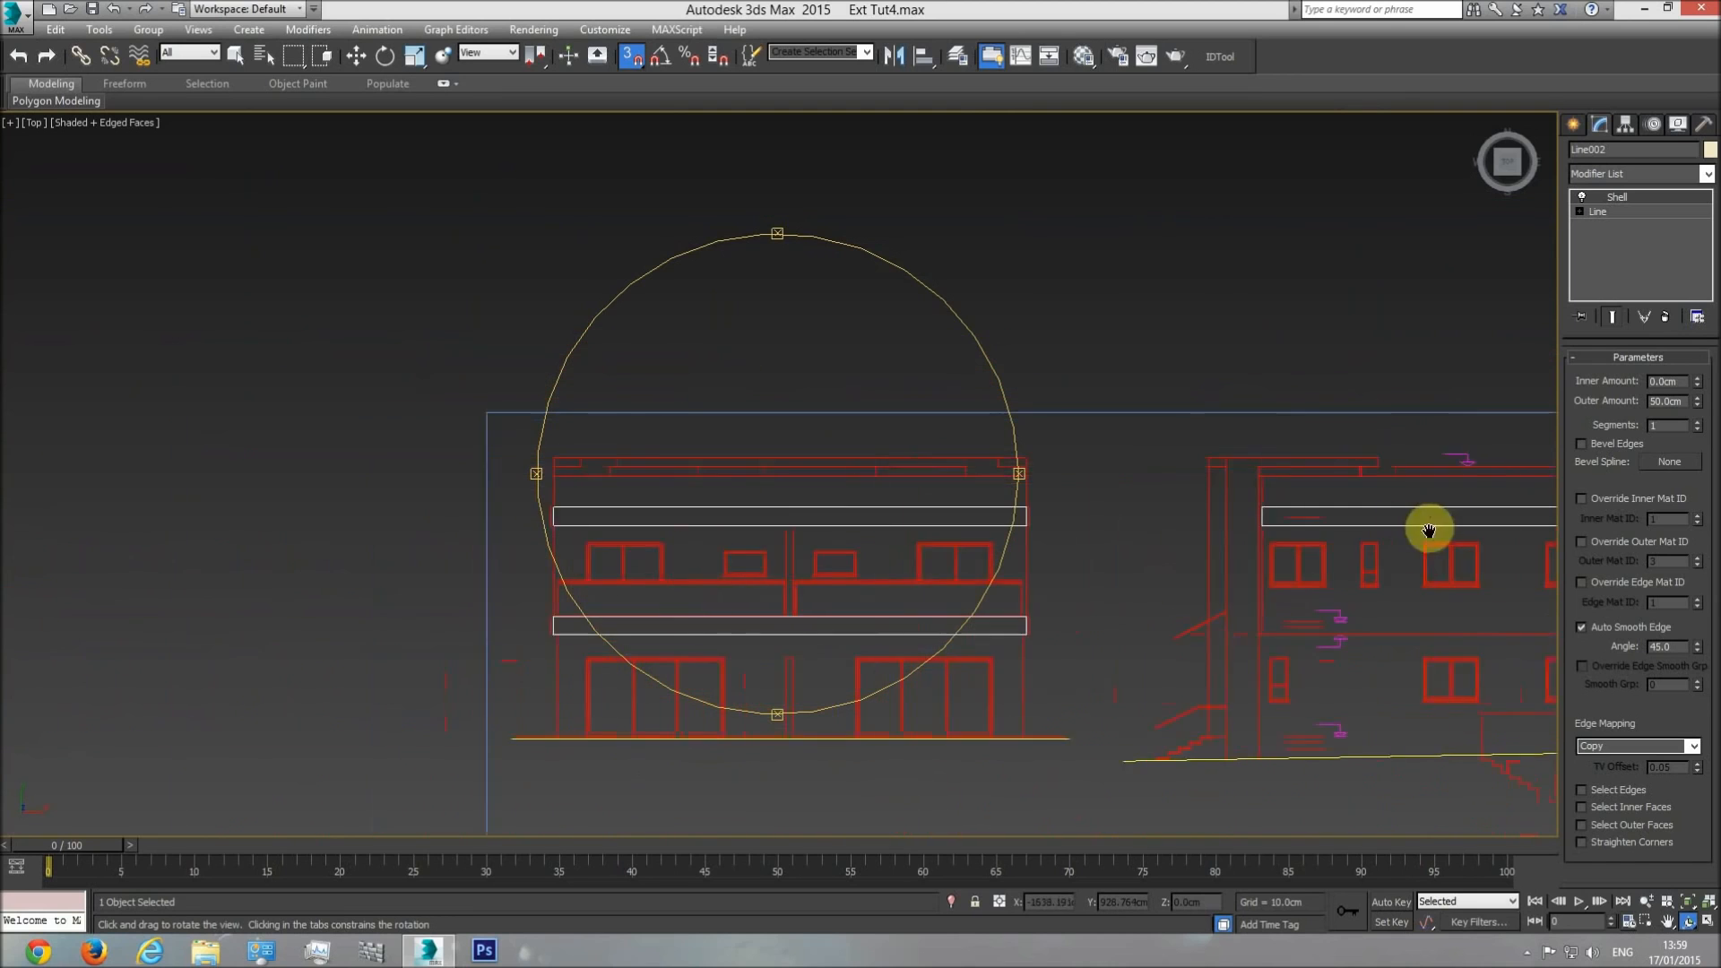
{"action": "scroll", "coordinate": [750, 514], "scroll_direction": "up", "scroll_amount": 3}
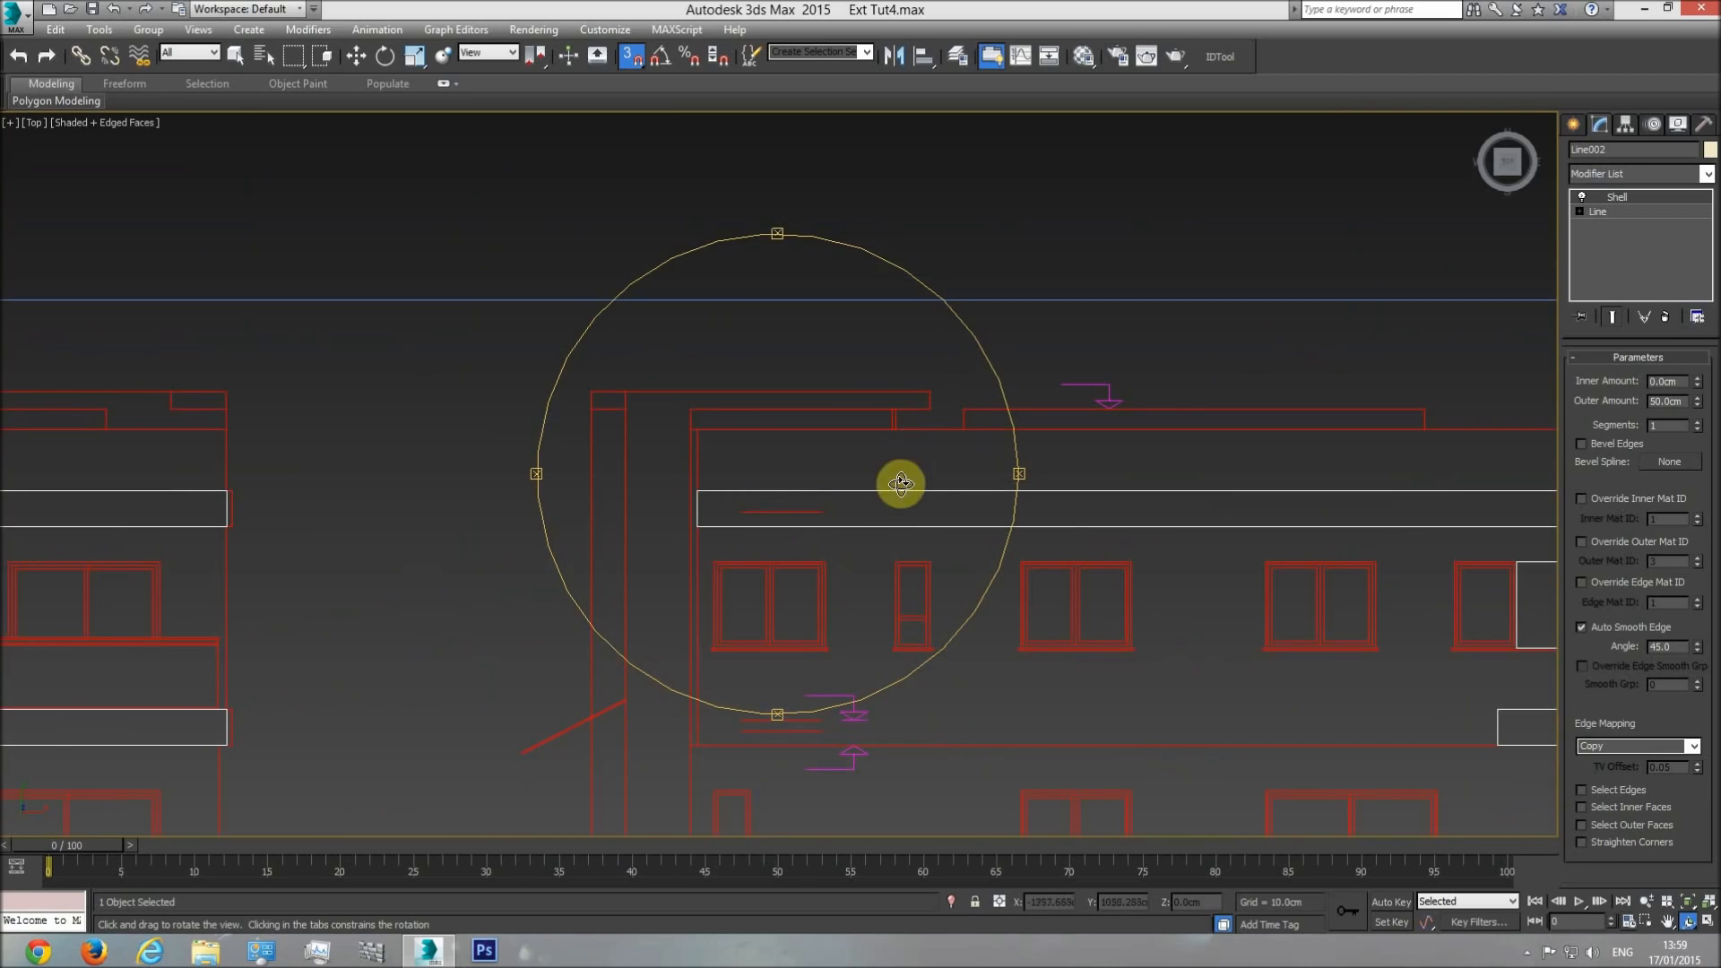
Measure the parapet's height on the side elevation by drawing a vertex-snapped box from the short level line to the roof line, and delete the box.
{"action": "left_click", "coordinate": [1573, 124]}
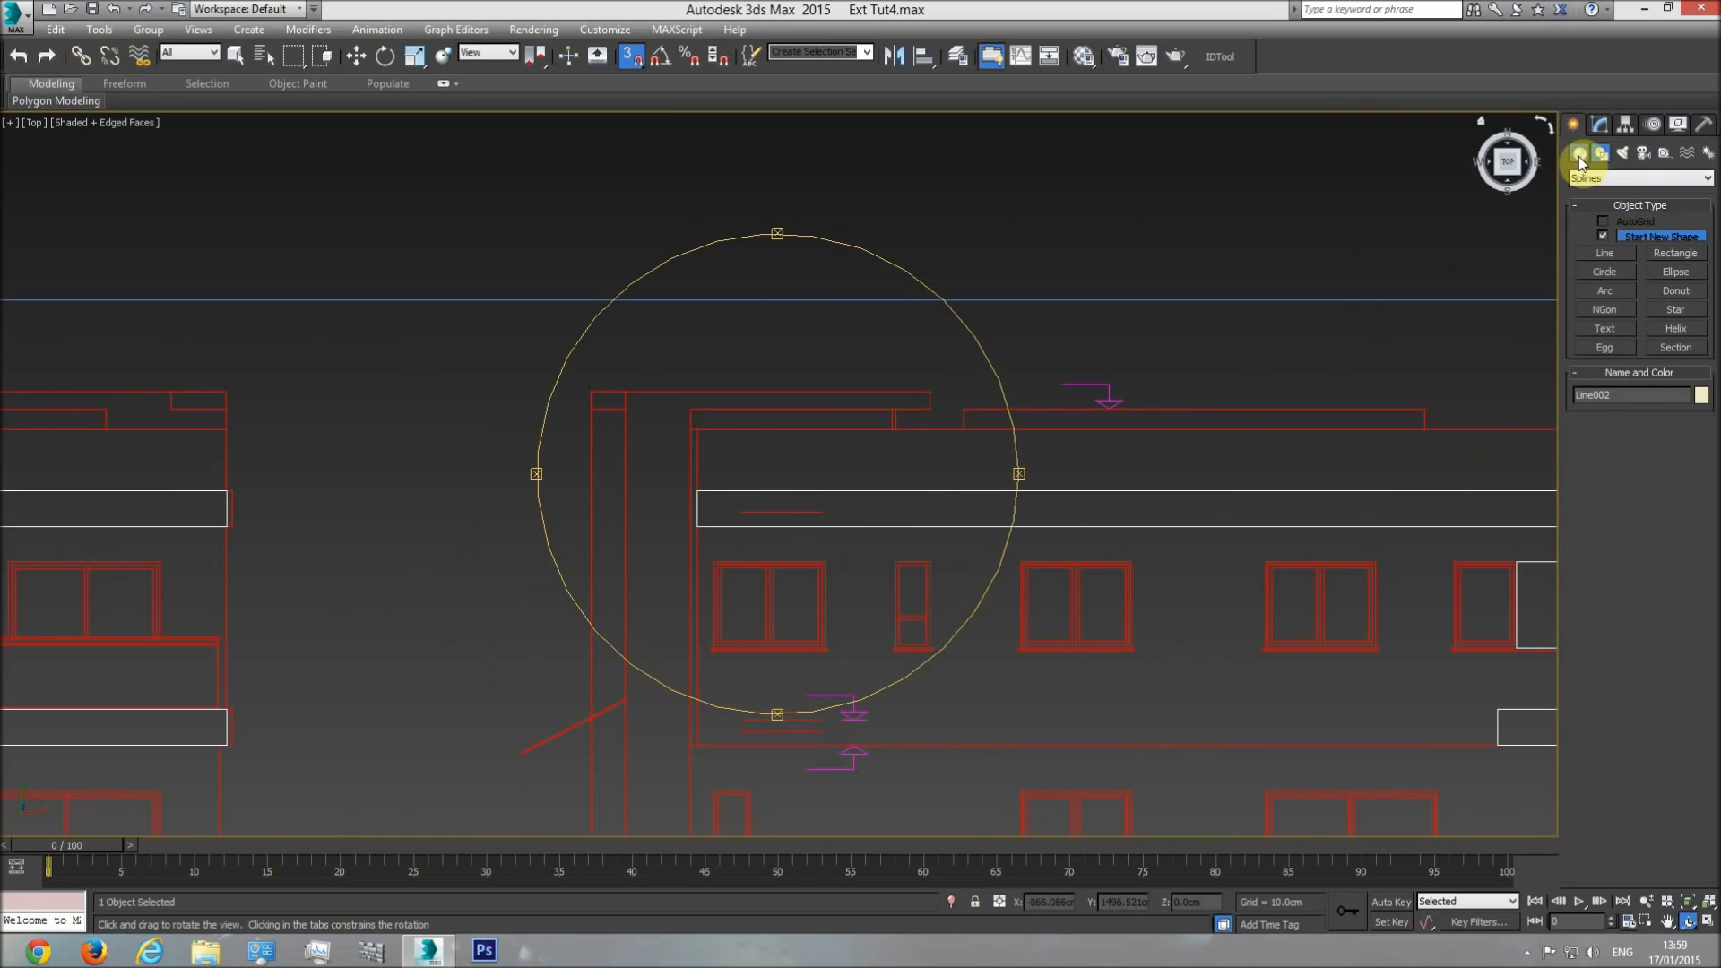
{"action": "left_click", "coordinate": [1579, 154]}
{"action": "left_click", "coordinate": [1605, 238]}
{"action": "left_click_drag", "start_coordinate": [823, 507], "coordinate": [1424, 431]}
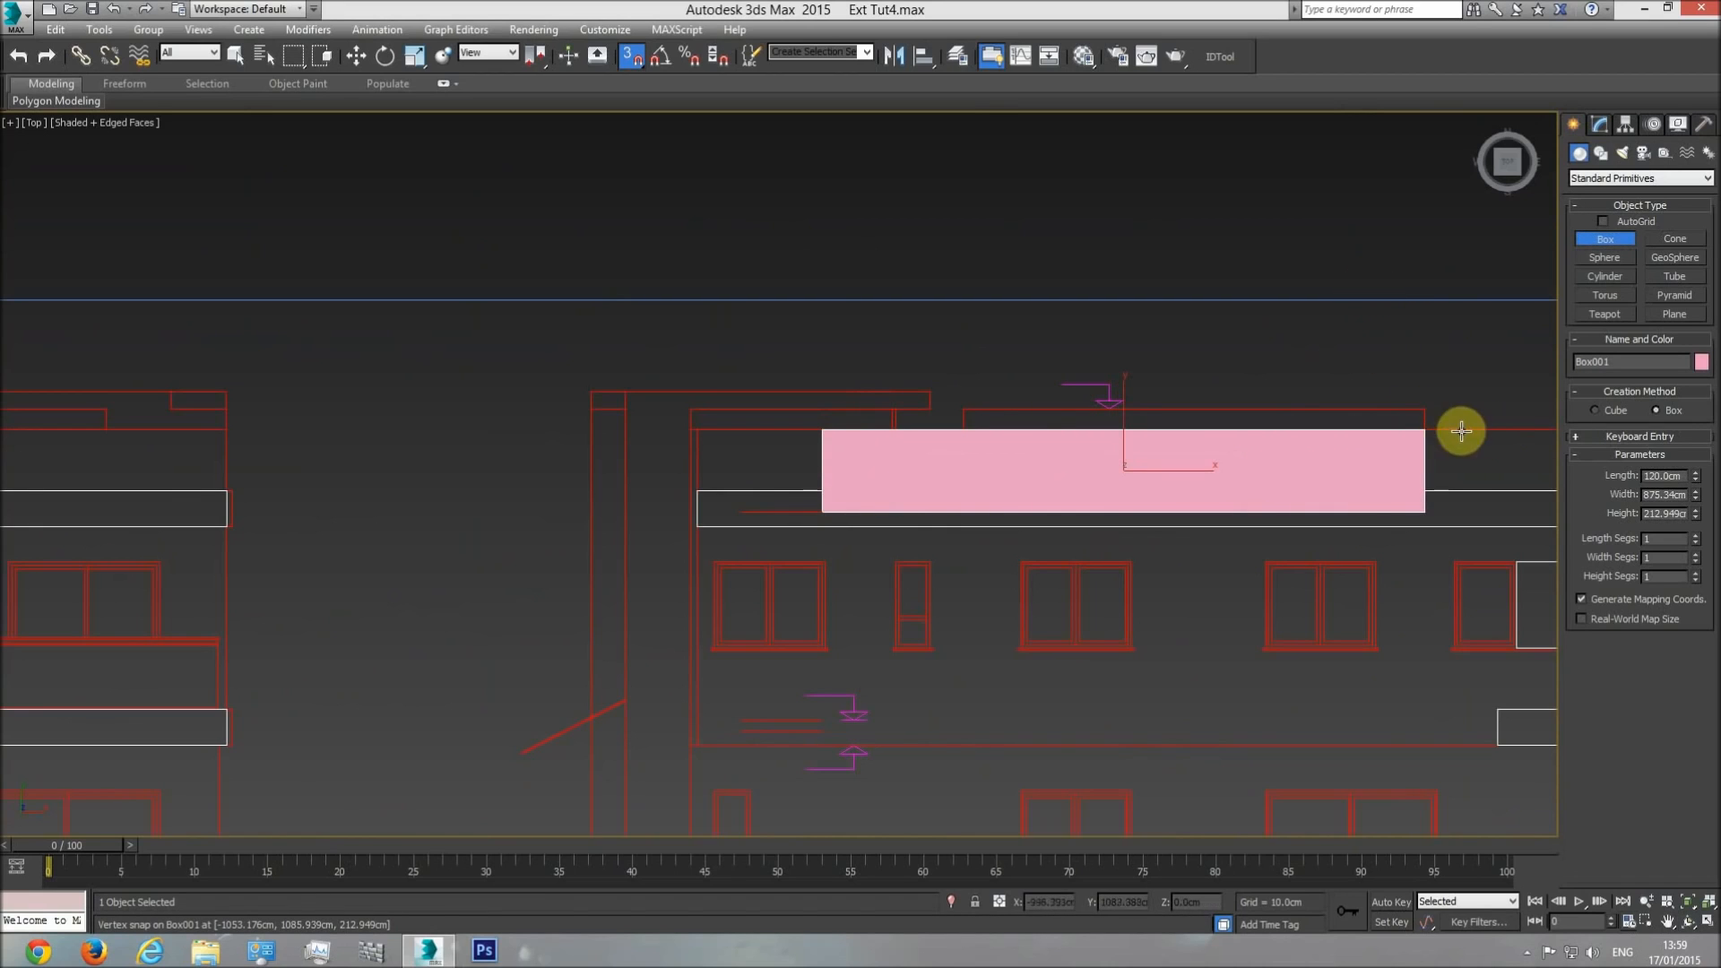
{"action": "left_click", "coordinate": [1470, 425]}
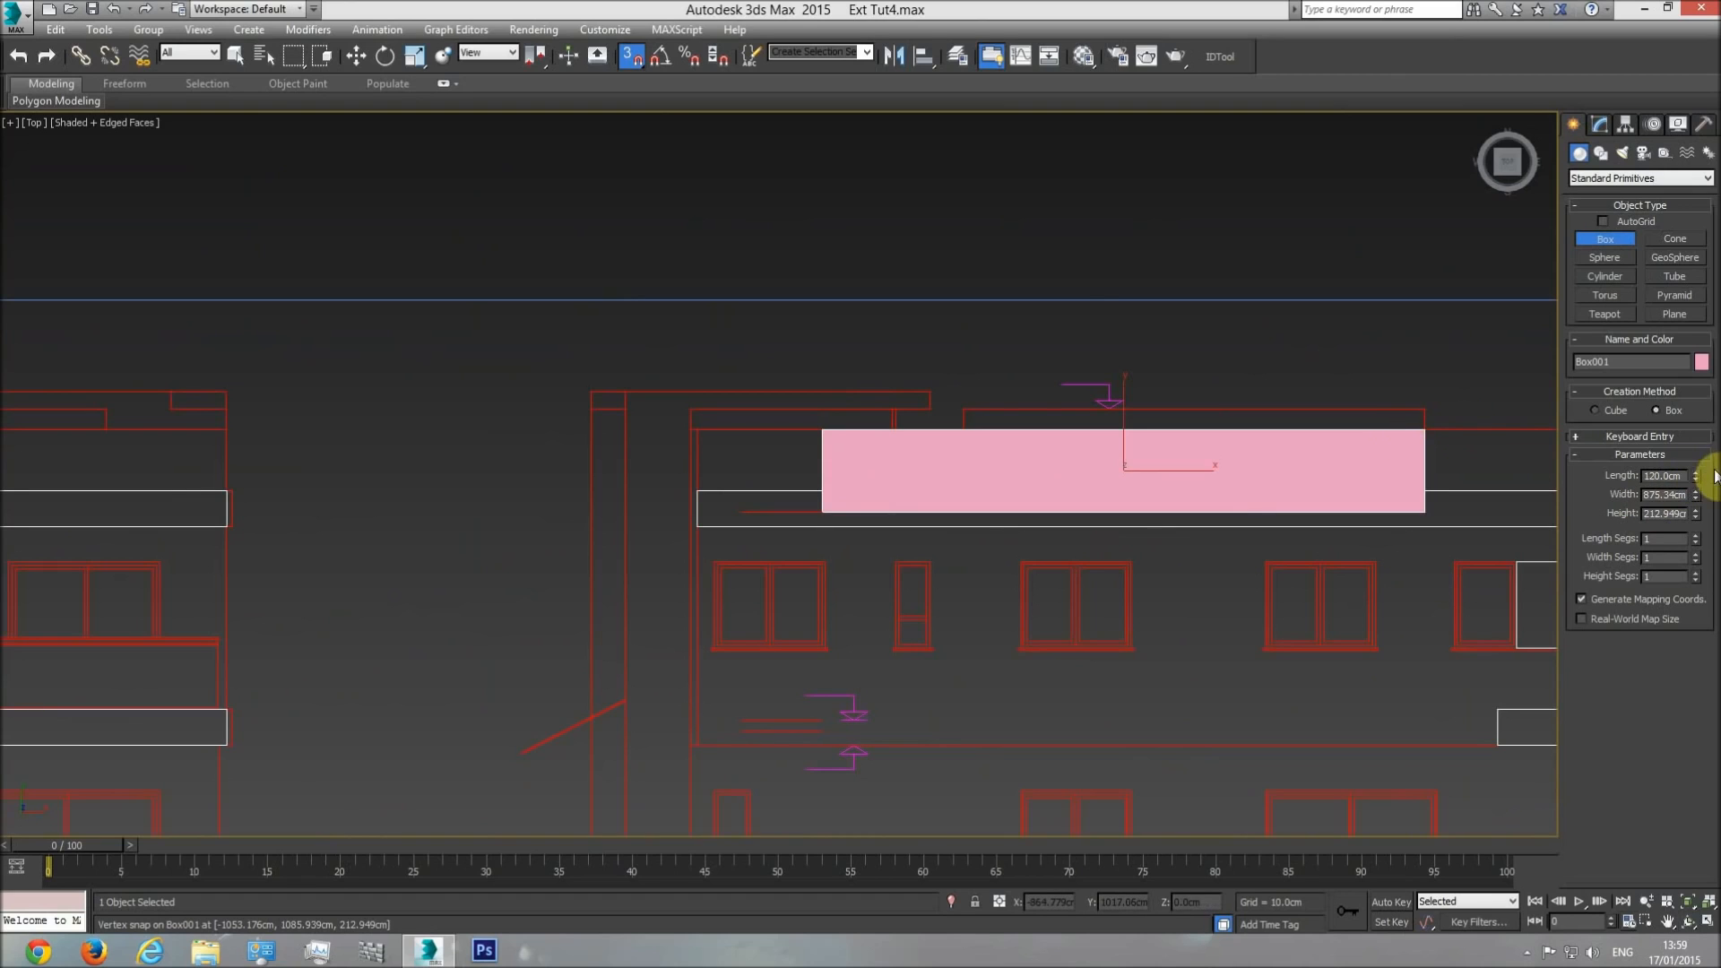
{"action": "mouse_move", "coordinate": [1696, 478]}
{"action": "left_mouse_down"}
{"action": "mouse_move", "coordinate": [1688, 373]}
{"action": "mouse_move", "coordinate": [1676, 457]}
{"action": "left_mouse_up"}
{"action": "right_click", "coordinate": [1676, 457]}
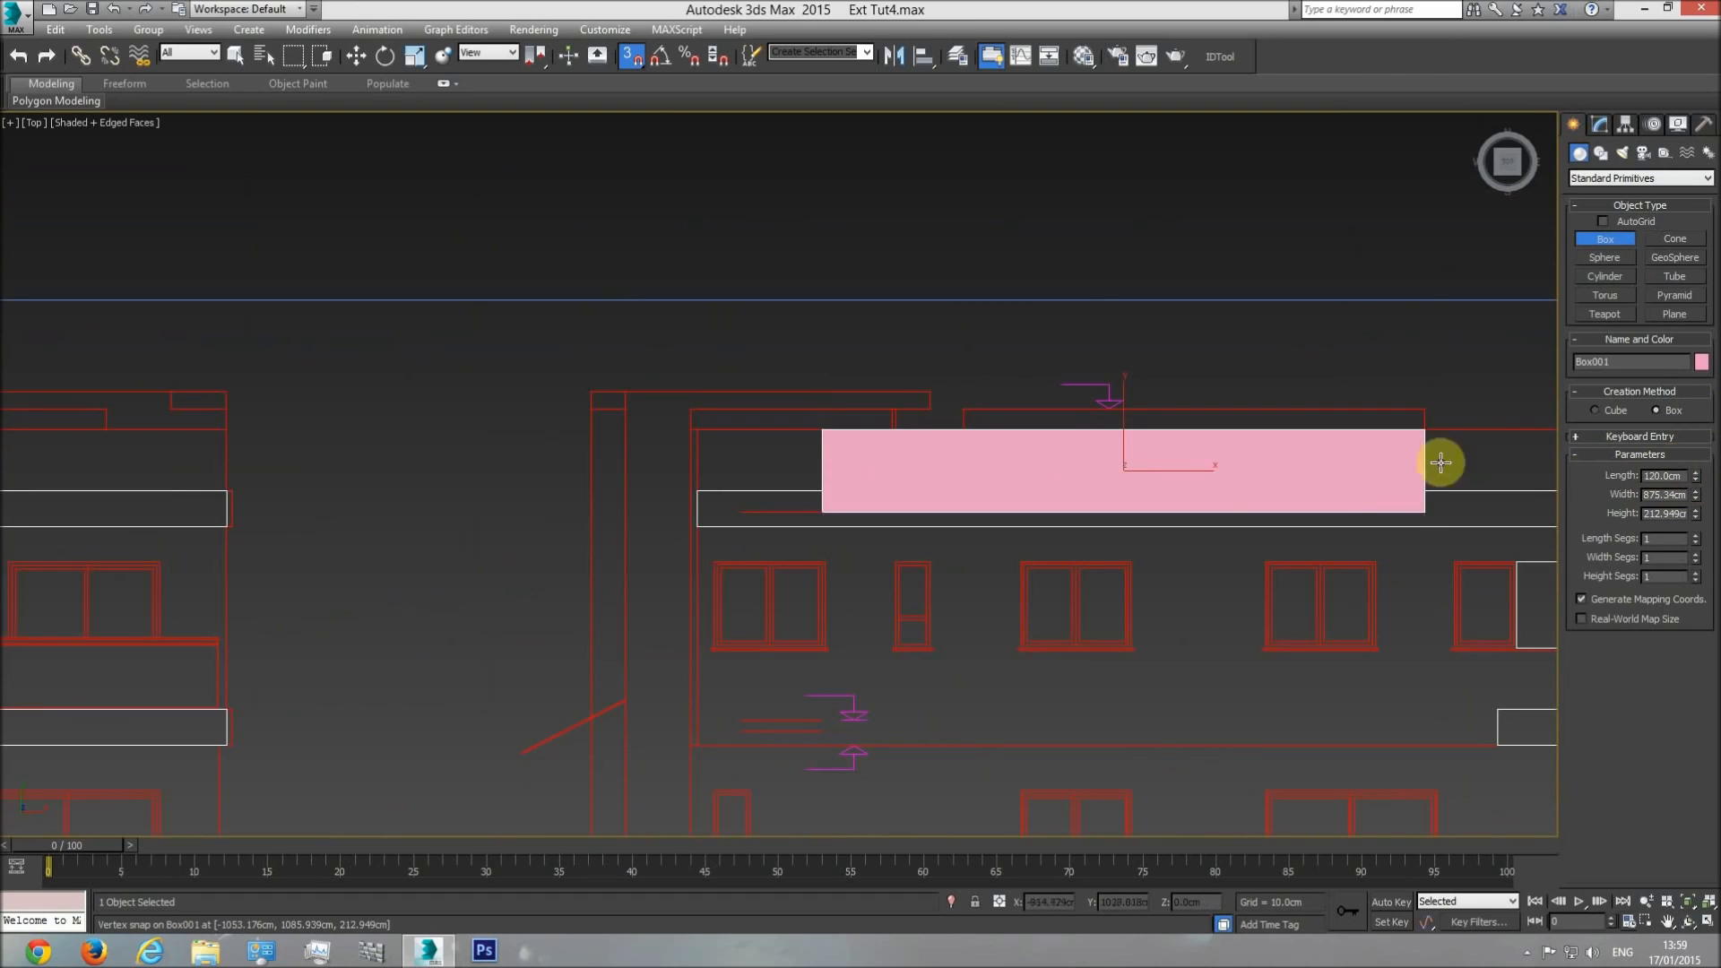
{"action": "key", "text": "w"}
{"action": "left_click", "coordinate": [1601, 126]}
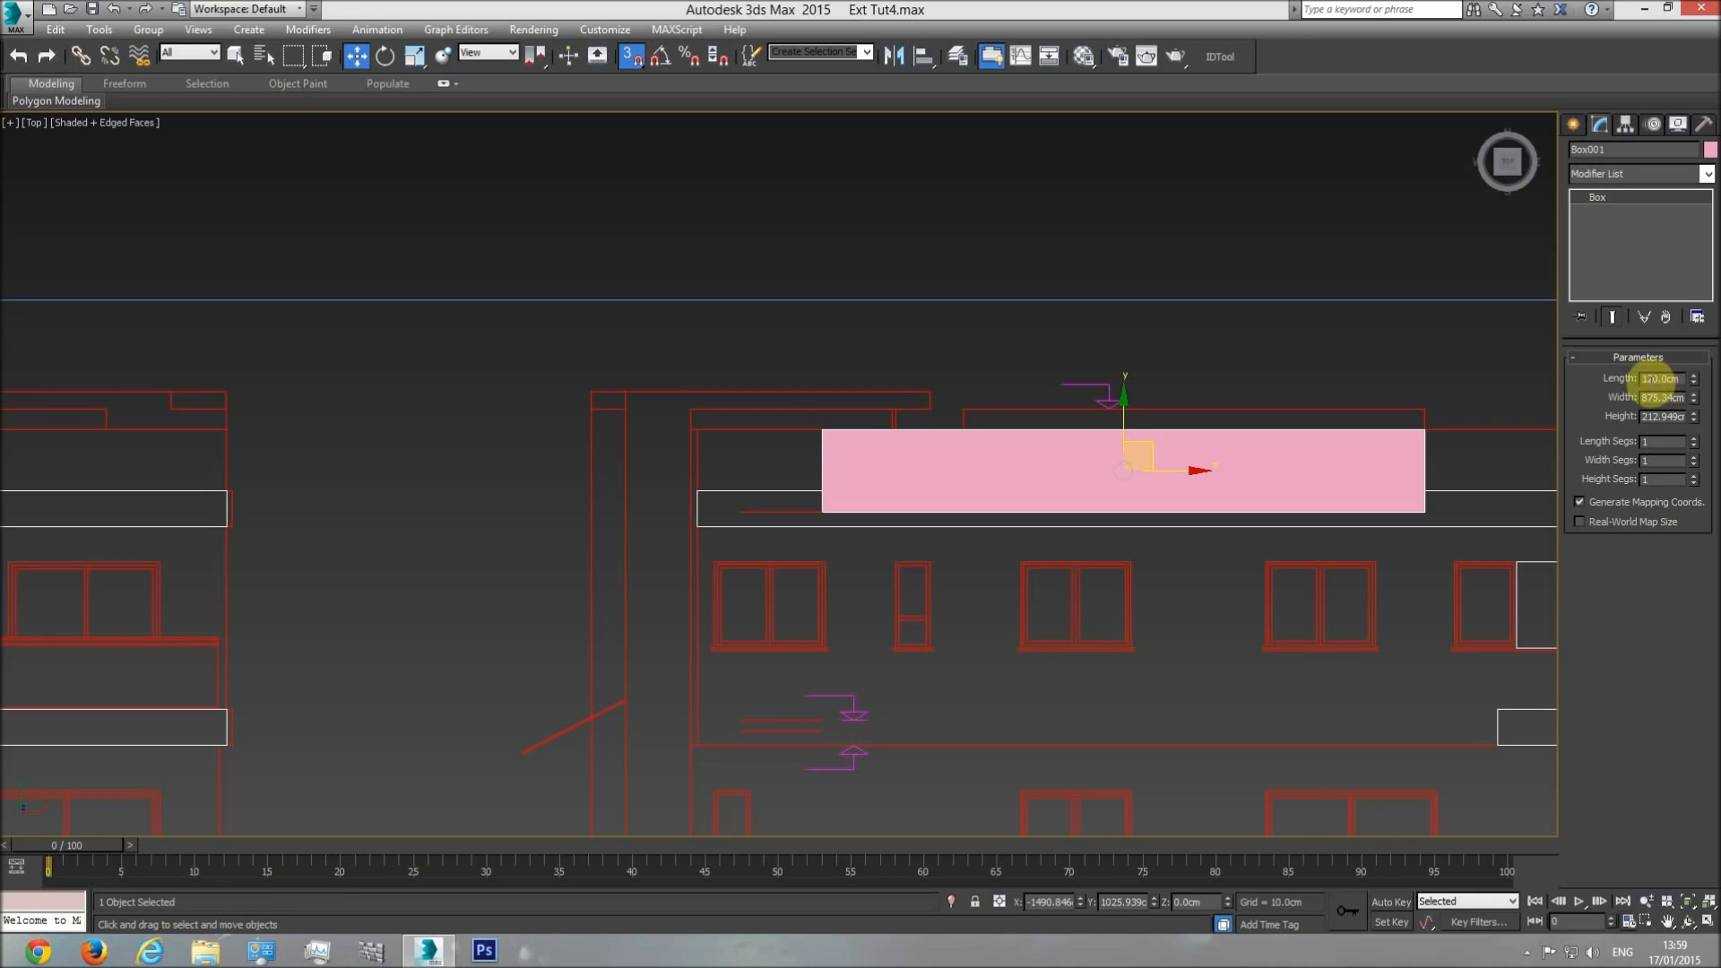
{"action": "middle_click_drag", "start_coordinate": [1331, 448], "coordinate": [1191, 437]}
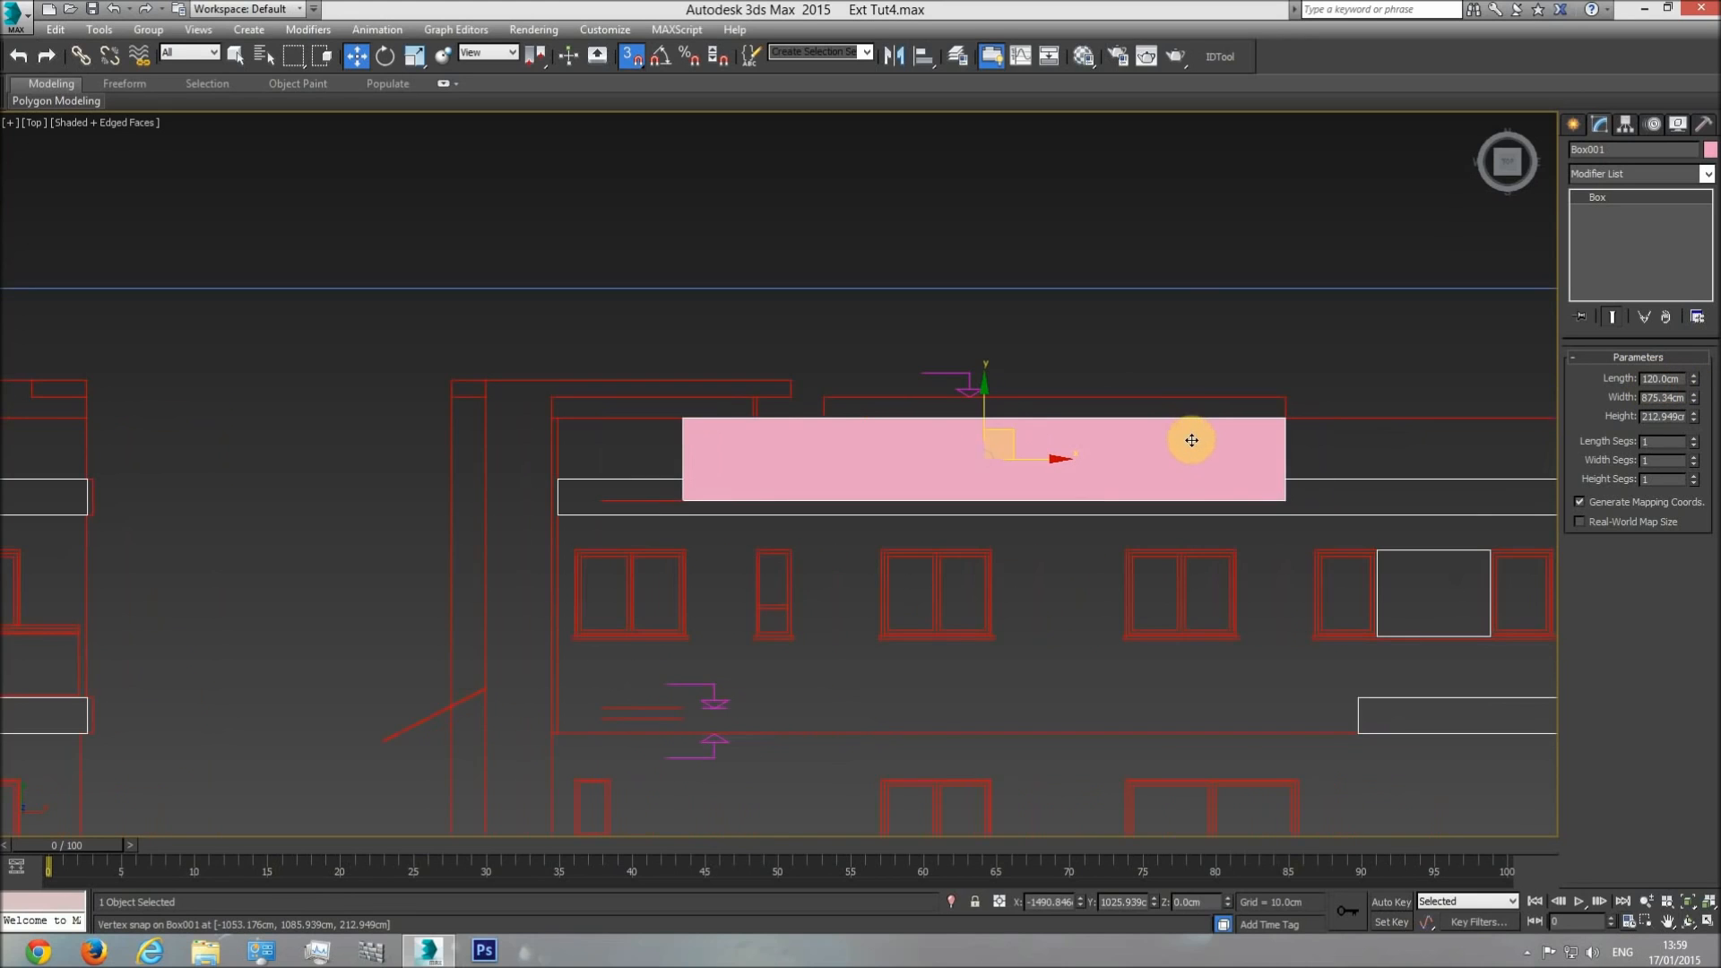
{"action": "key", "text": "Delete"}
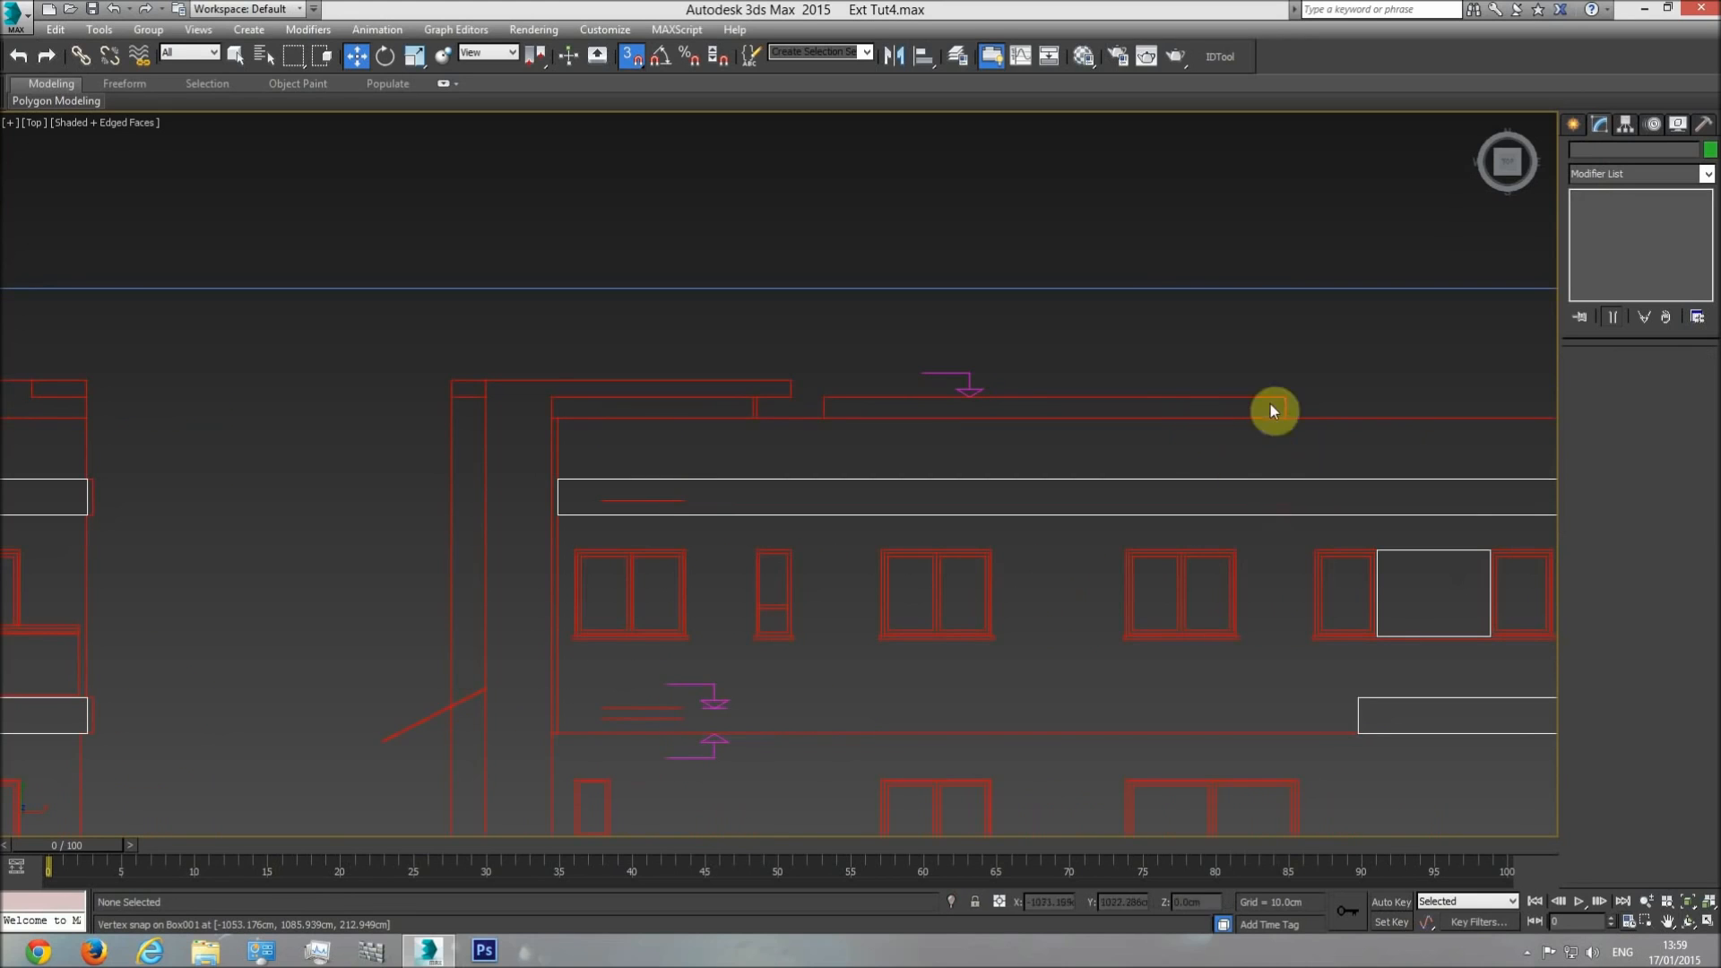
Select the parapet ring in the front view and set its Shell outer amount to 120 cm.
{"action": "scroll", "coordinate": [986, 461], "scroll_direction": "down", "scroll_amount": 4}
{"action": "key", "text": "f"}
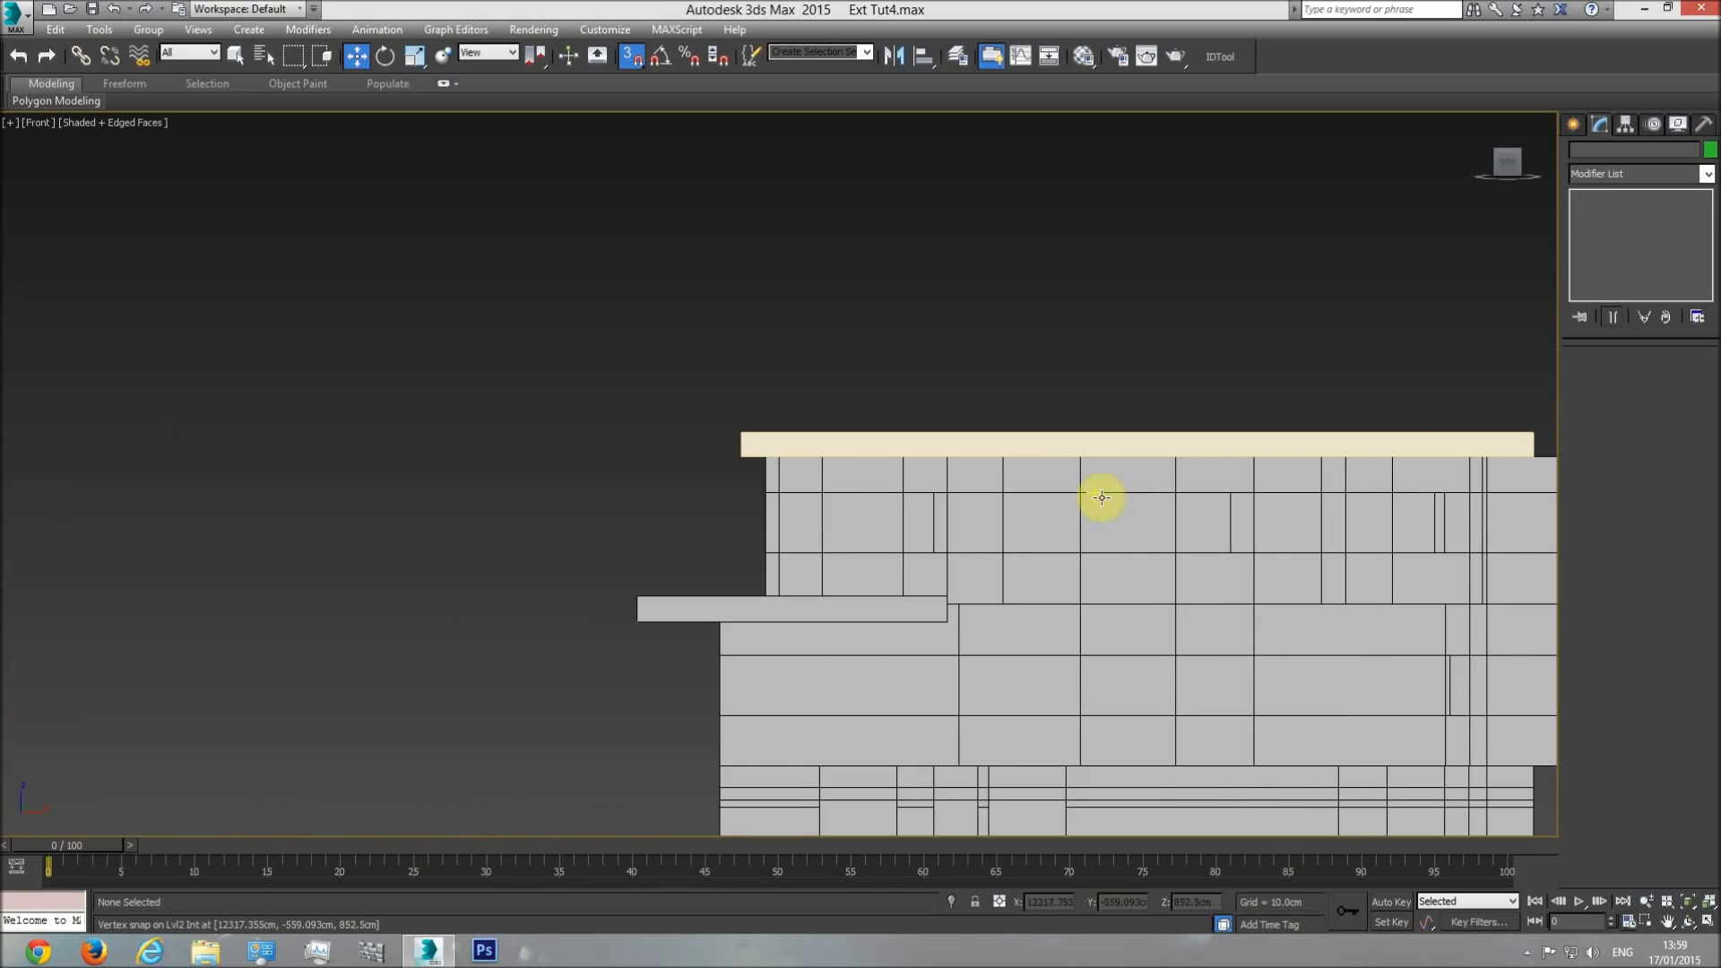
{"action": "scroll", "coordinate": [820, 484], "scroll_direction": "down", "scroll_amount": 2}
{"action": "scroll", "coordinate": [815, 470], "scroll_direction": "up", "scroll_amount": 2}
{"action": "left_click", "coordinate": [814, 464]}
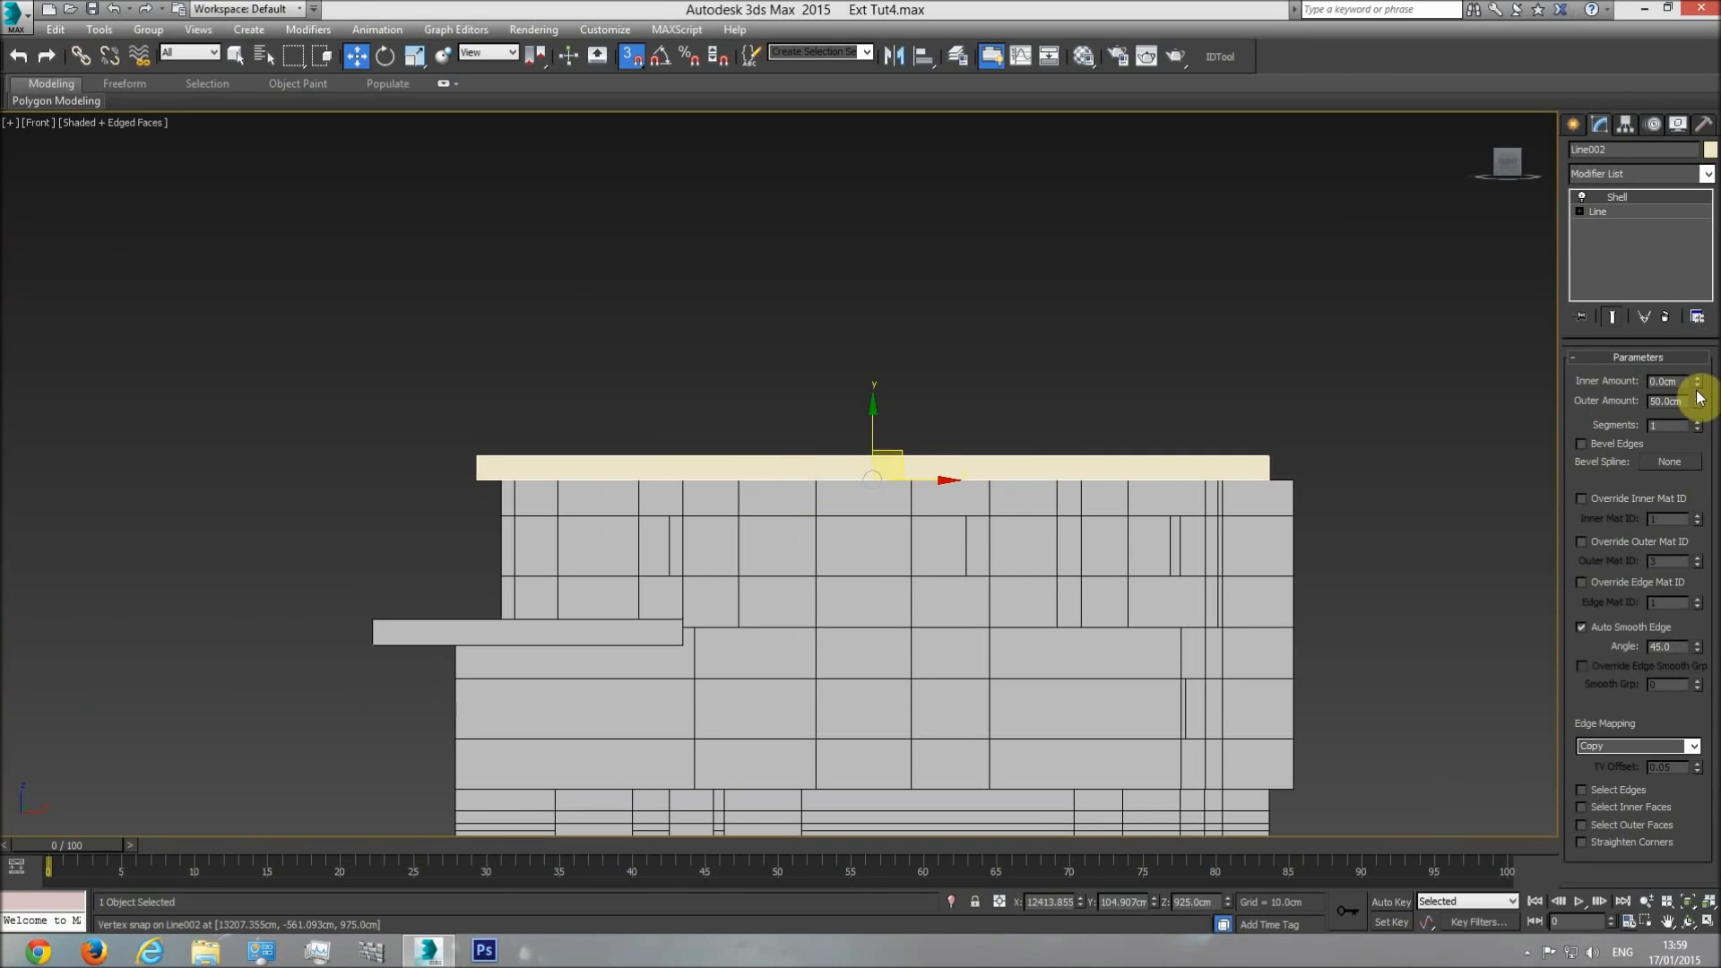
{"action": "type", "text": "120"}
{"action": "key", "text": "Return"}
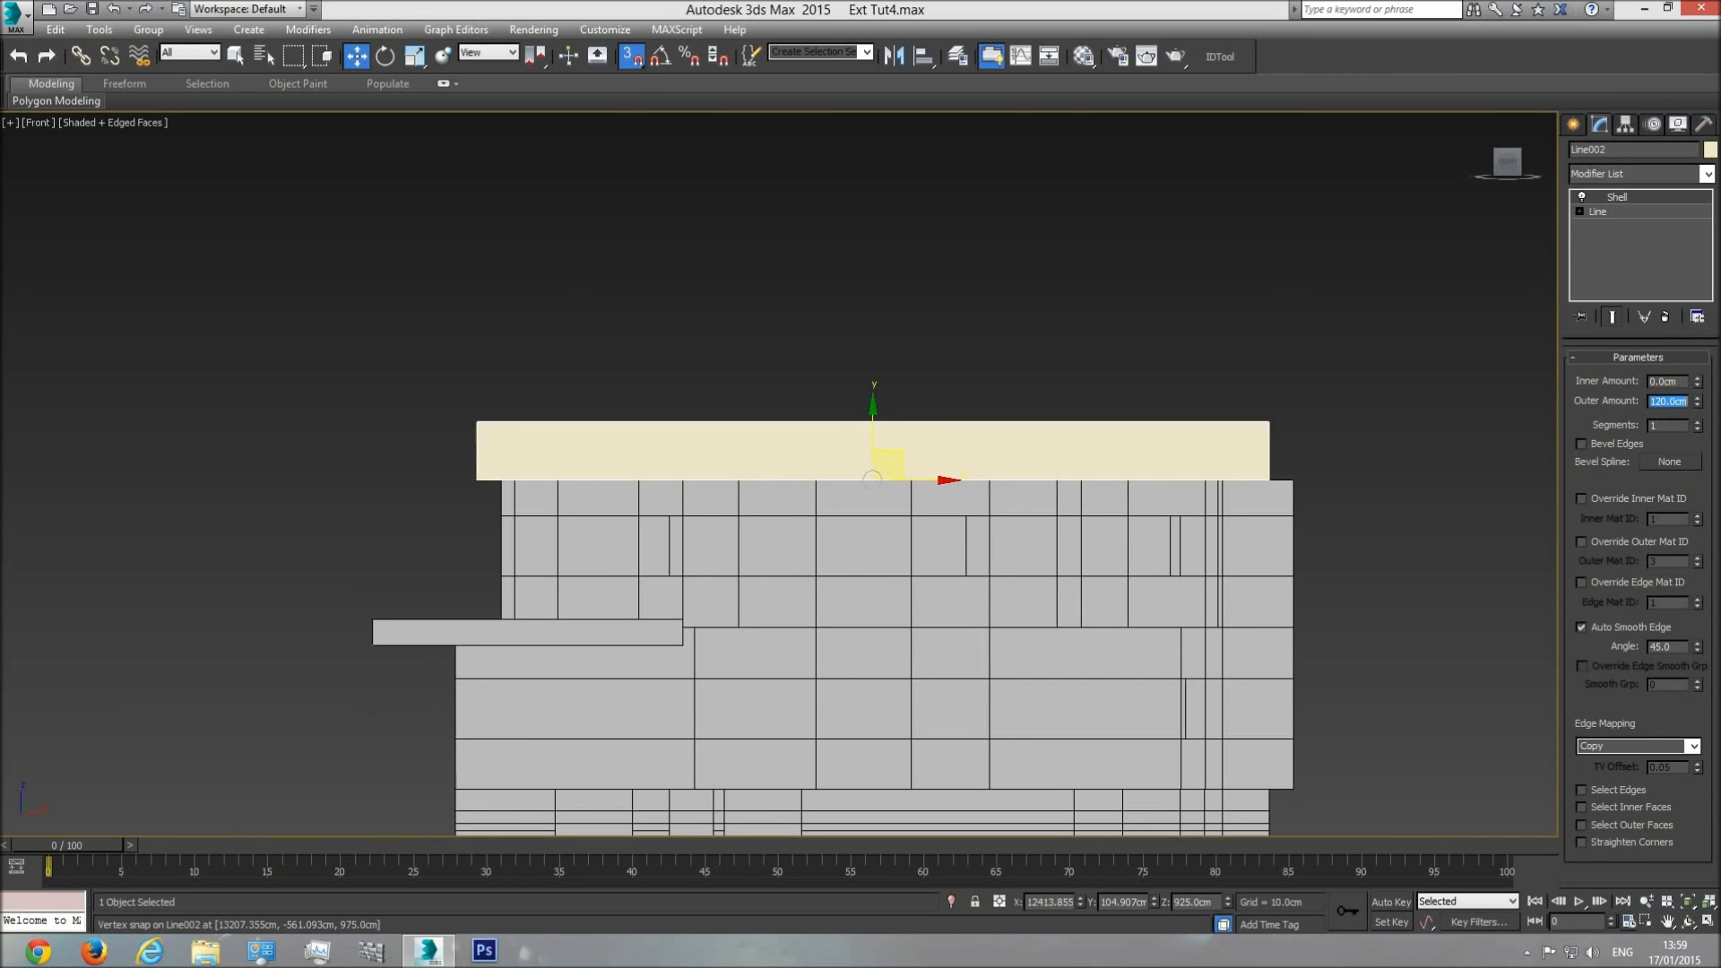
Examine the heightened parapet ring on the house in perspective from above and from its near corner.
{"action": "scroll", "coordinate": [826, 480], "scroll_direction": "down", "scroll_amount": 2}
{"action": "key", "text": "p"}
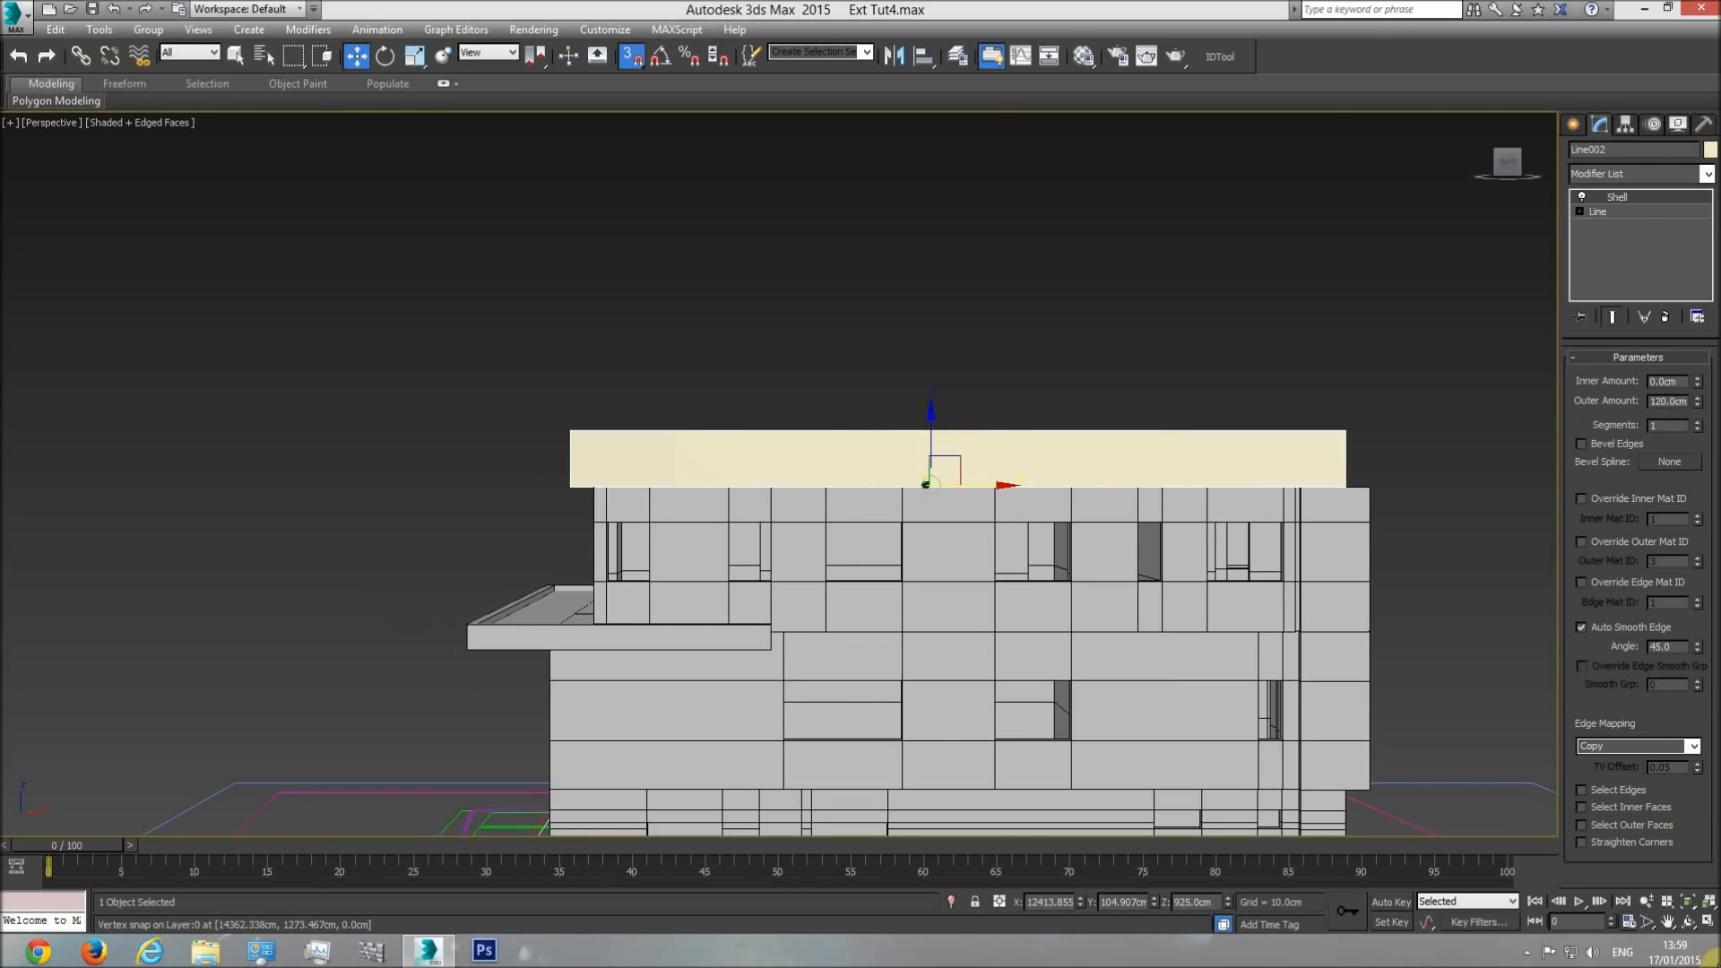
{"action": "left_click", "coordinate": [1686, 923]}
{"action": "left_click_drag", "start_coordinate": [695, 449], "coordinate": [721, 501]}
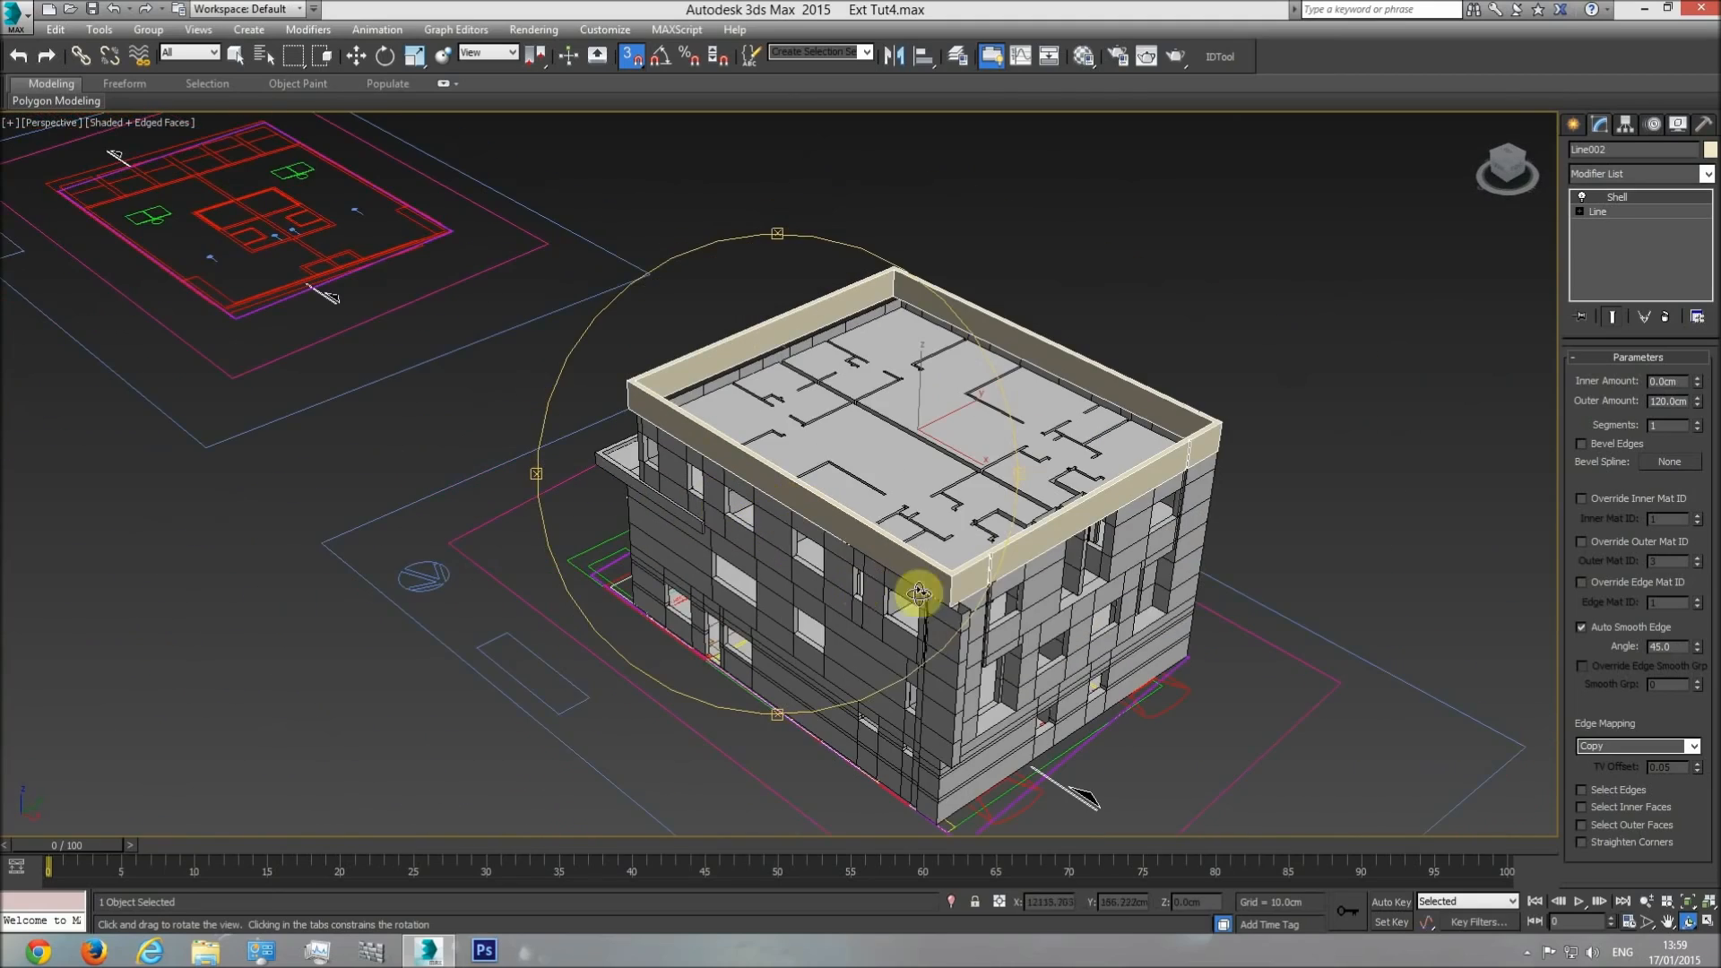
{"action": "left_click_drag", "start_coordinate": [917, 593], "coordinate": [847, 508]}
{"action": "scroll", "coordinate": [847, 508], "scroll_direction": "up", "scroll_amount": 4}
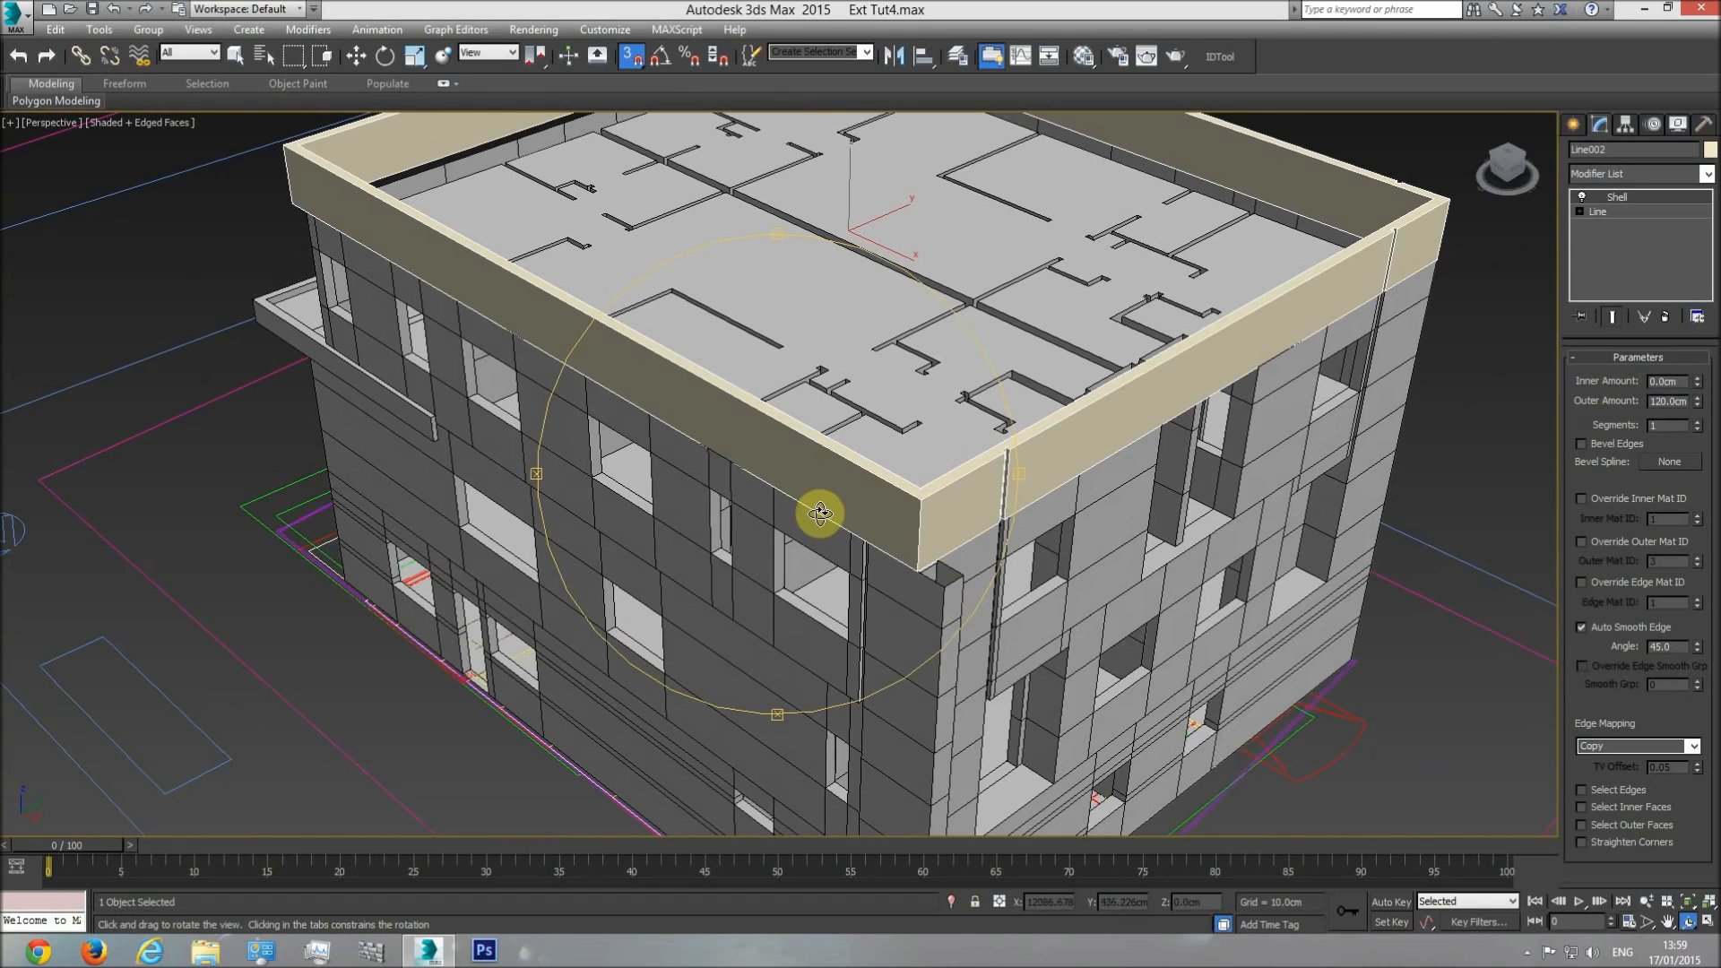
Examine the roof plan drawing in the top view and compare it with the modelled house.
{"action": "scroll", "coordinate": [885, 536], "scroll_direction": "down", "scroll_amount": 4}
{"action": "key", "text": "t"}
{"action": "scroll", "coordinate": [854, 511], "scroll_direction": "down", "scroll_amount": 5}
{"action": "middle_click_drag", "start_coordinate": [956, 492], "coordinate": [1647, 490]}
{"action": "scroll", "coordinate": [716, 502], "scroll_direction": "up", "scroll_amount": 10}
{"action": "middle_click_drag", "start_coordinate": [725, 486], "coordinate": [805, 686]}
{"action": "scroll", "coordinate": [805, 685], "scroll_direction": "down", "scroll_amount": 3}
{"action": "middle_click_drag", "start_coordinate": [809, 586], "coordinate": [815, 453]}
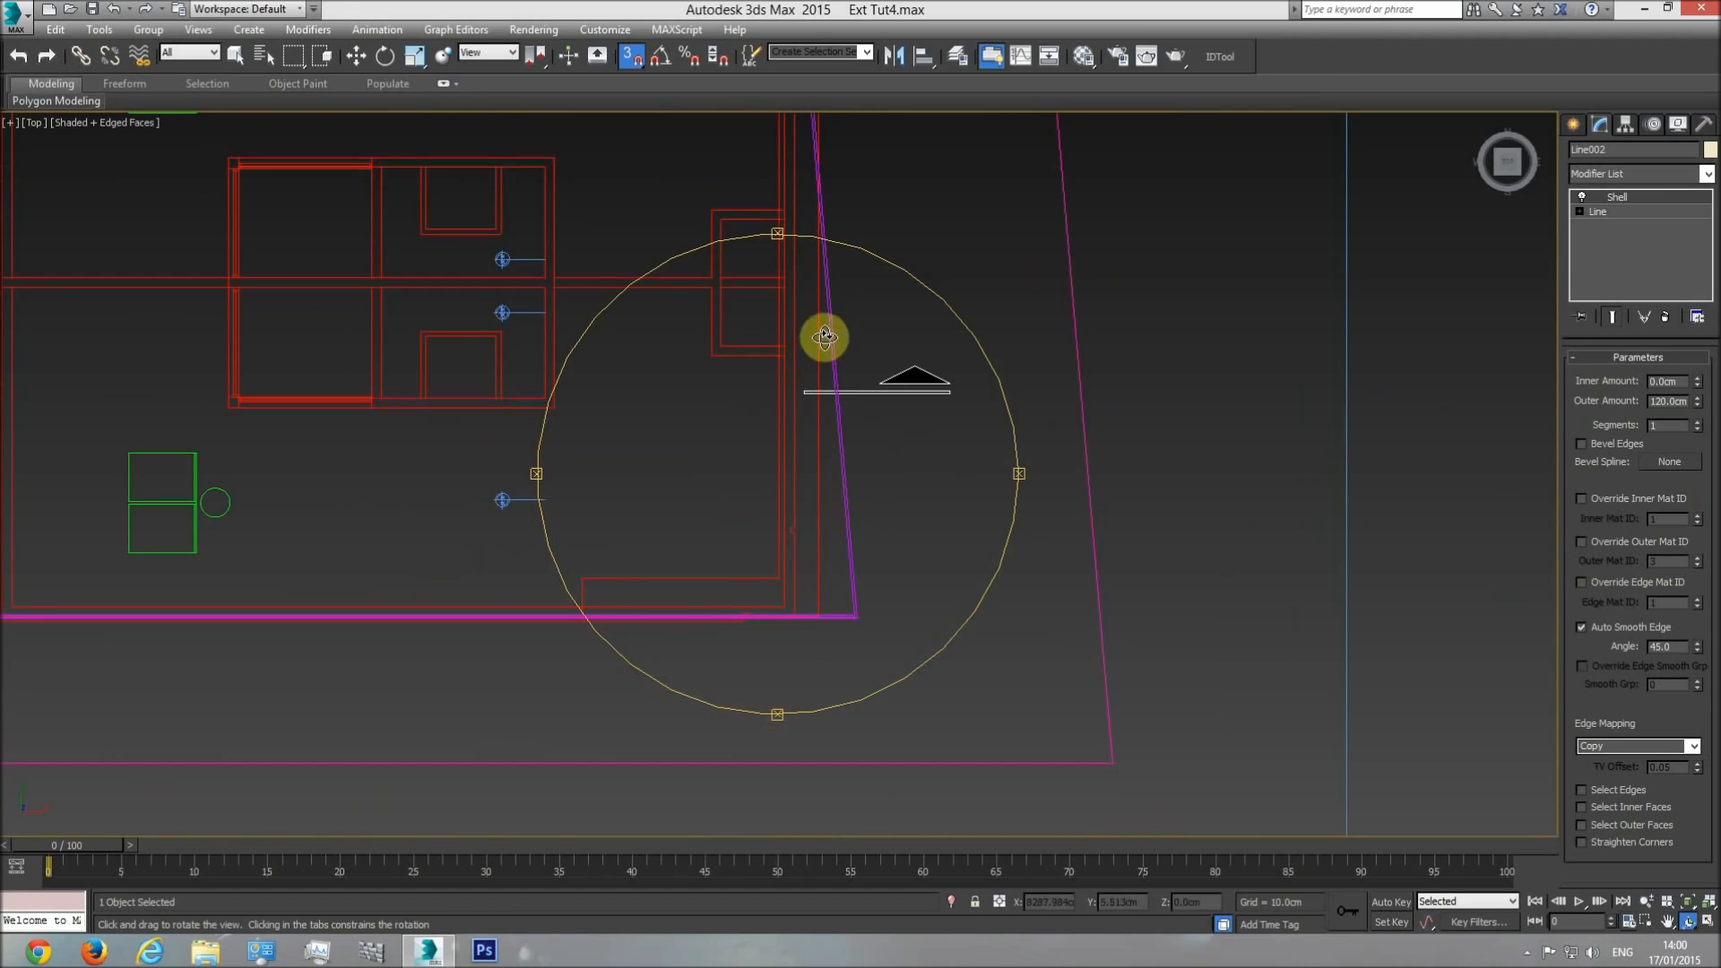
{"action": "middle_click_drag", "start_coordinate": [819, 331], "coordinate": [825, 489]}
{"action": "middle_click_drag", "start_coordinate": [761, 657], "coordinate": [633, 338]}
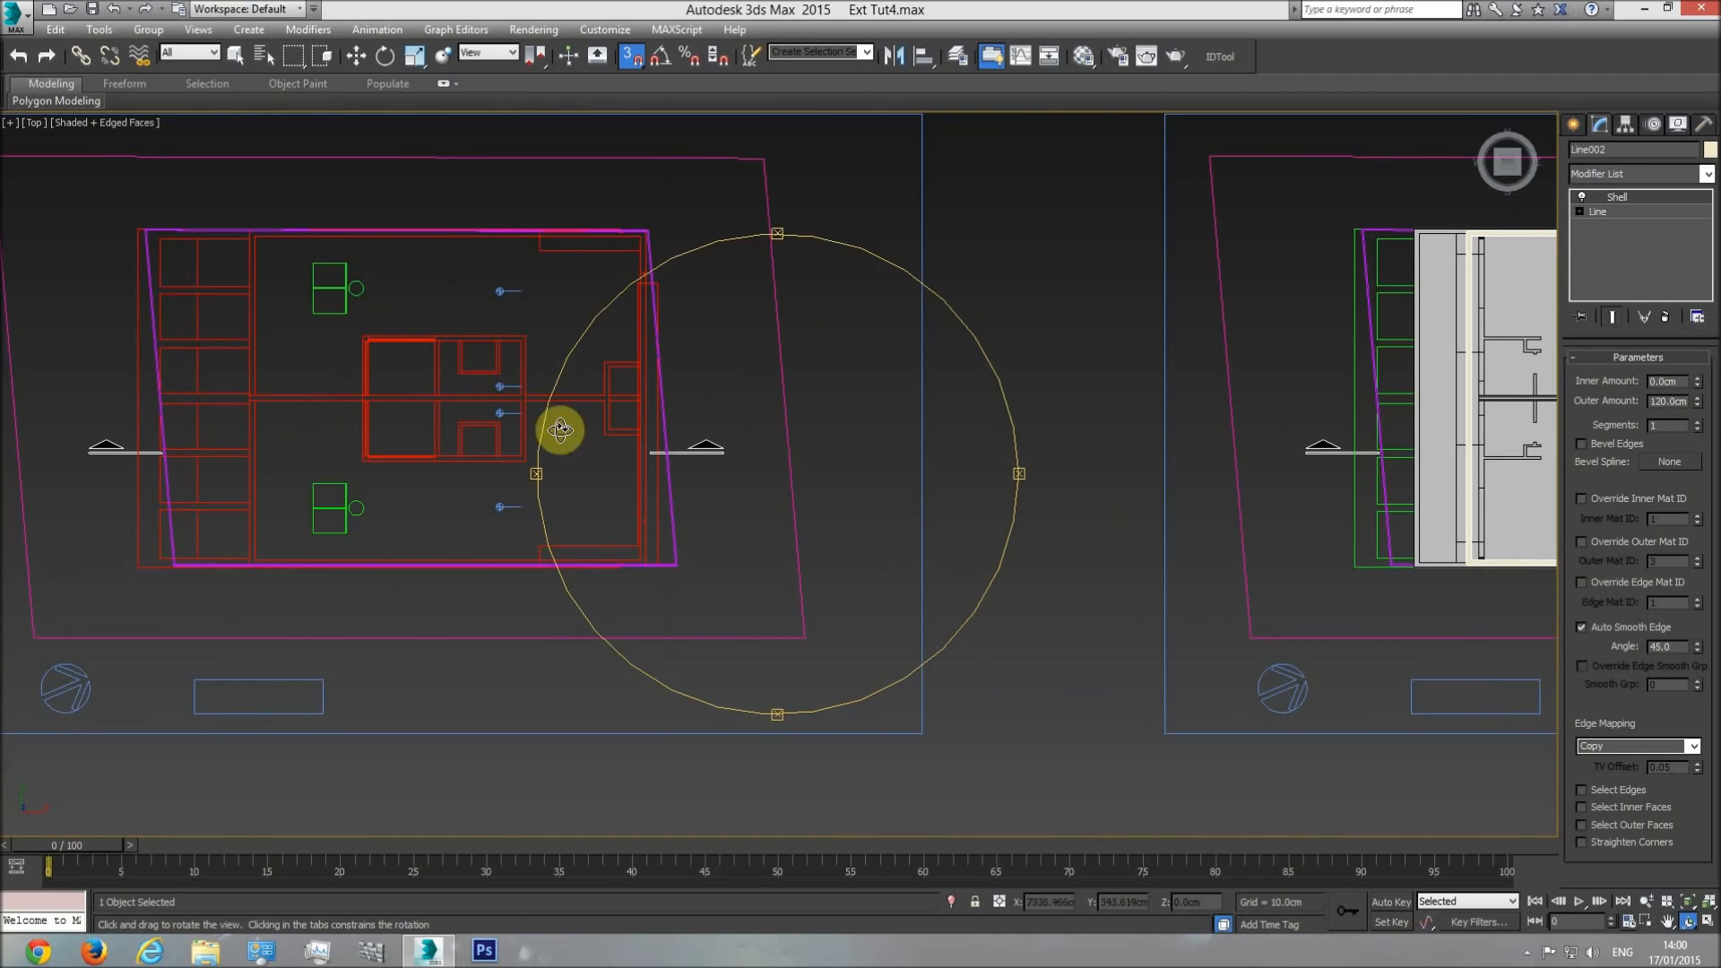
{"action": "middle_click_drag", "start_coordinate": [742, 513], "coordinate": [446, 528]}
{"action": "scroll", "coordinate": [446, 529], "scroll_direction": "down", "scroll_amount": 1}
{"action": "middle_click_drag", "start_coordinate": [1036, 468], "coordinate": [821, 451]}
{"action": "scroll", "coordinate": [821, 451], "scroll_direction": "up", "scroll_amount": 2}
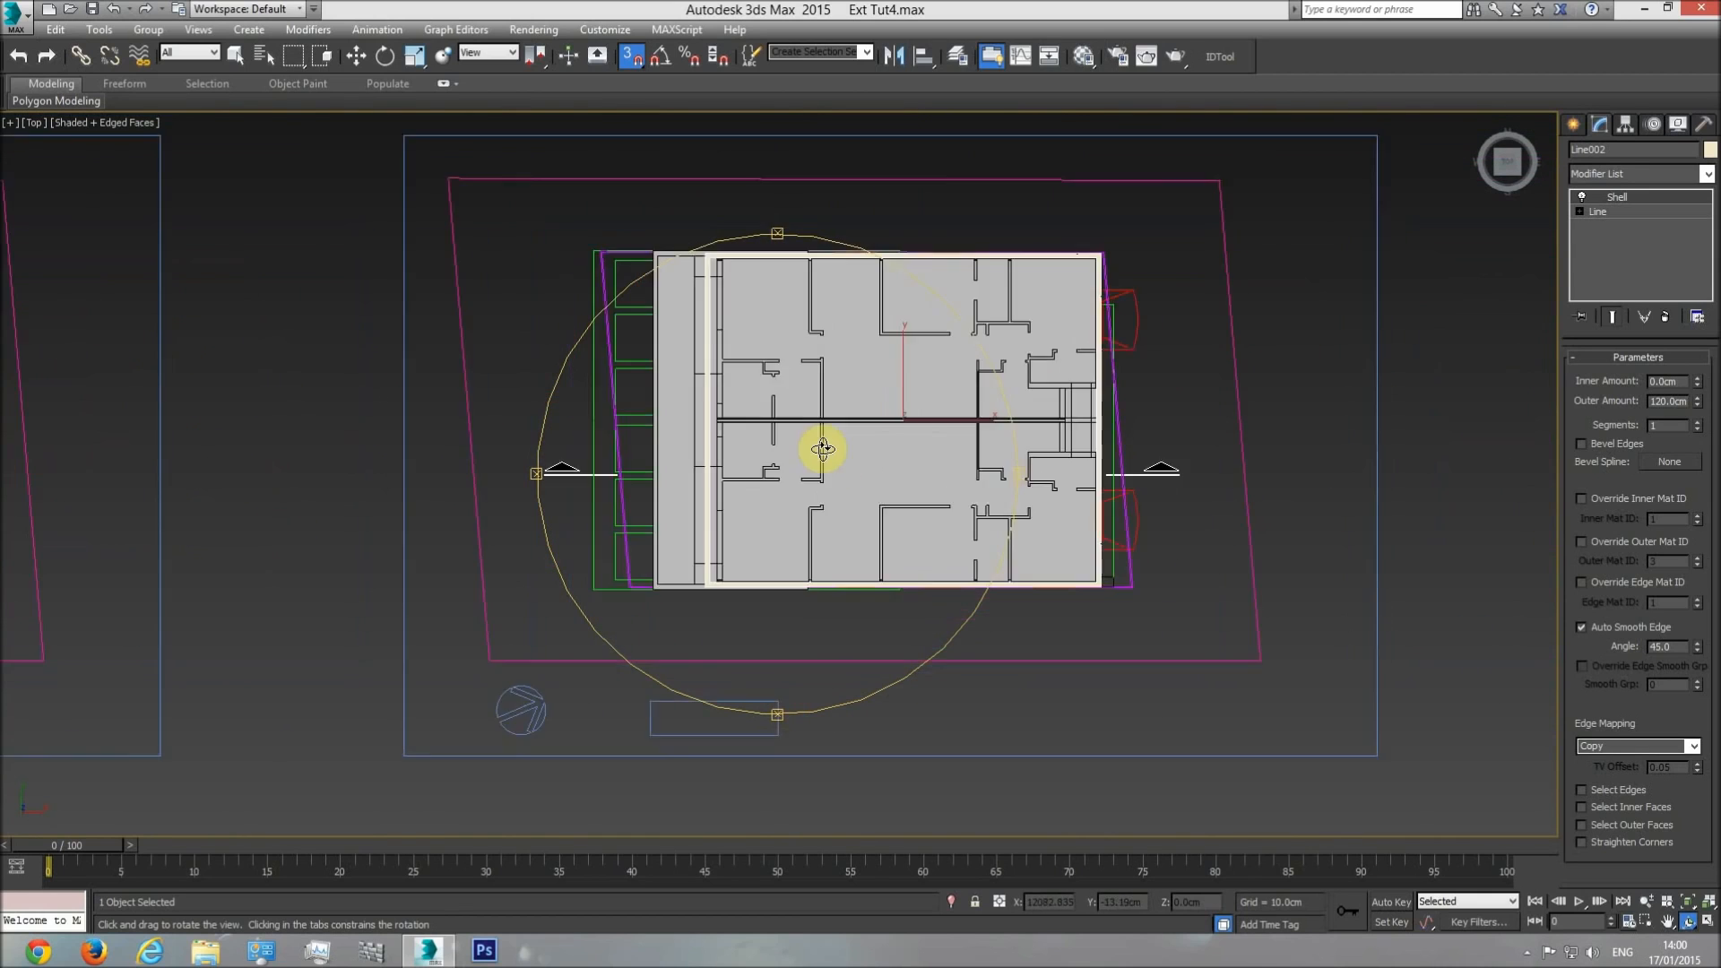
Rename the parapet ring "roof railing" and hide all other objects.
{"action": "key", "text": "w"}
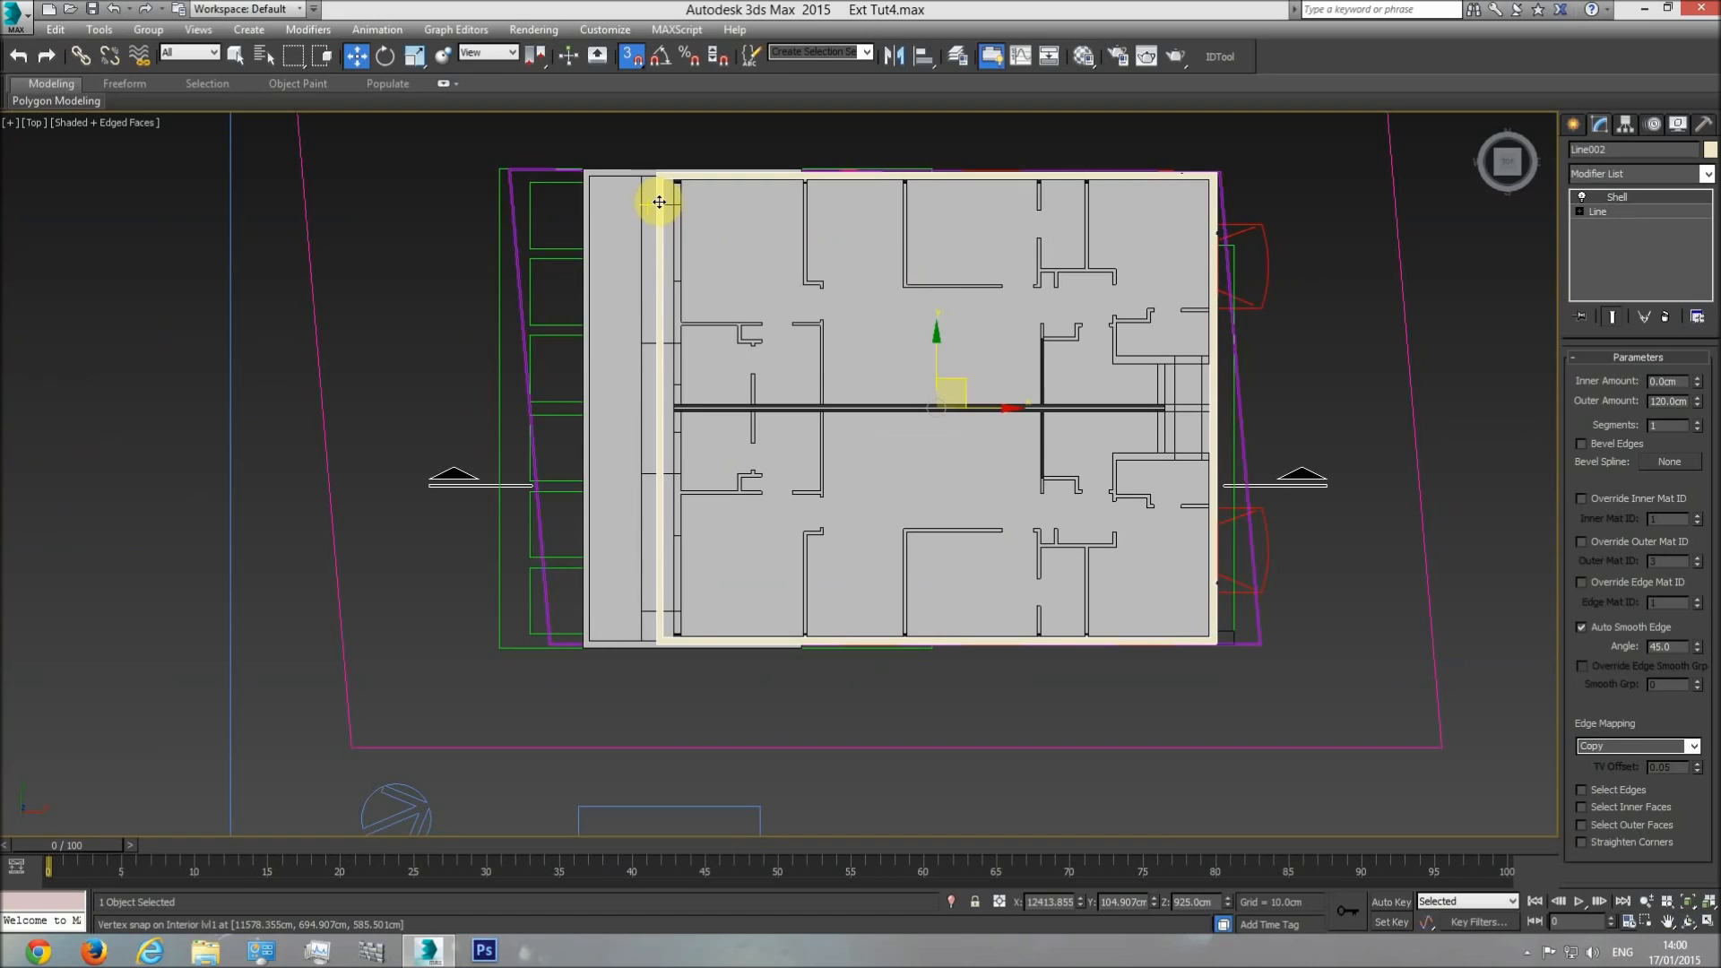
{"action": "right_click", "coordinate": [658, 202]}
{"action": "left_click", "coordinate": [874, 25]}
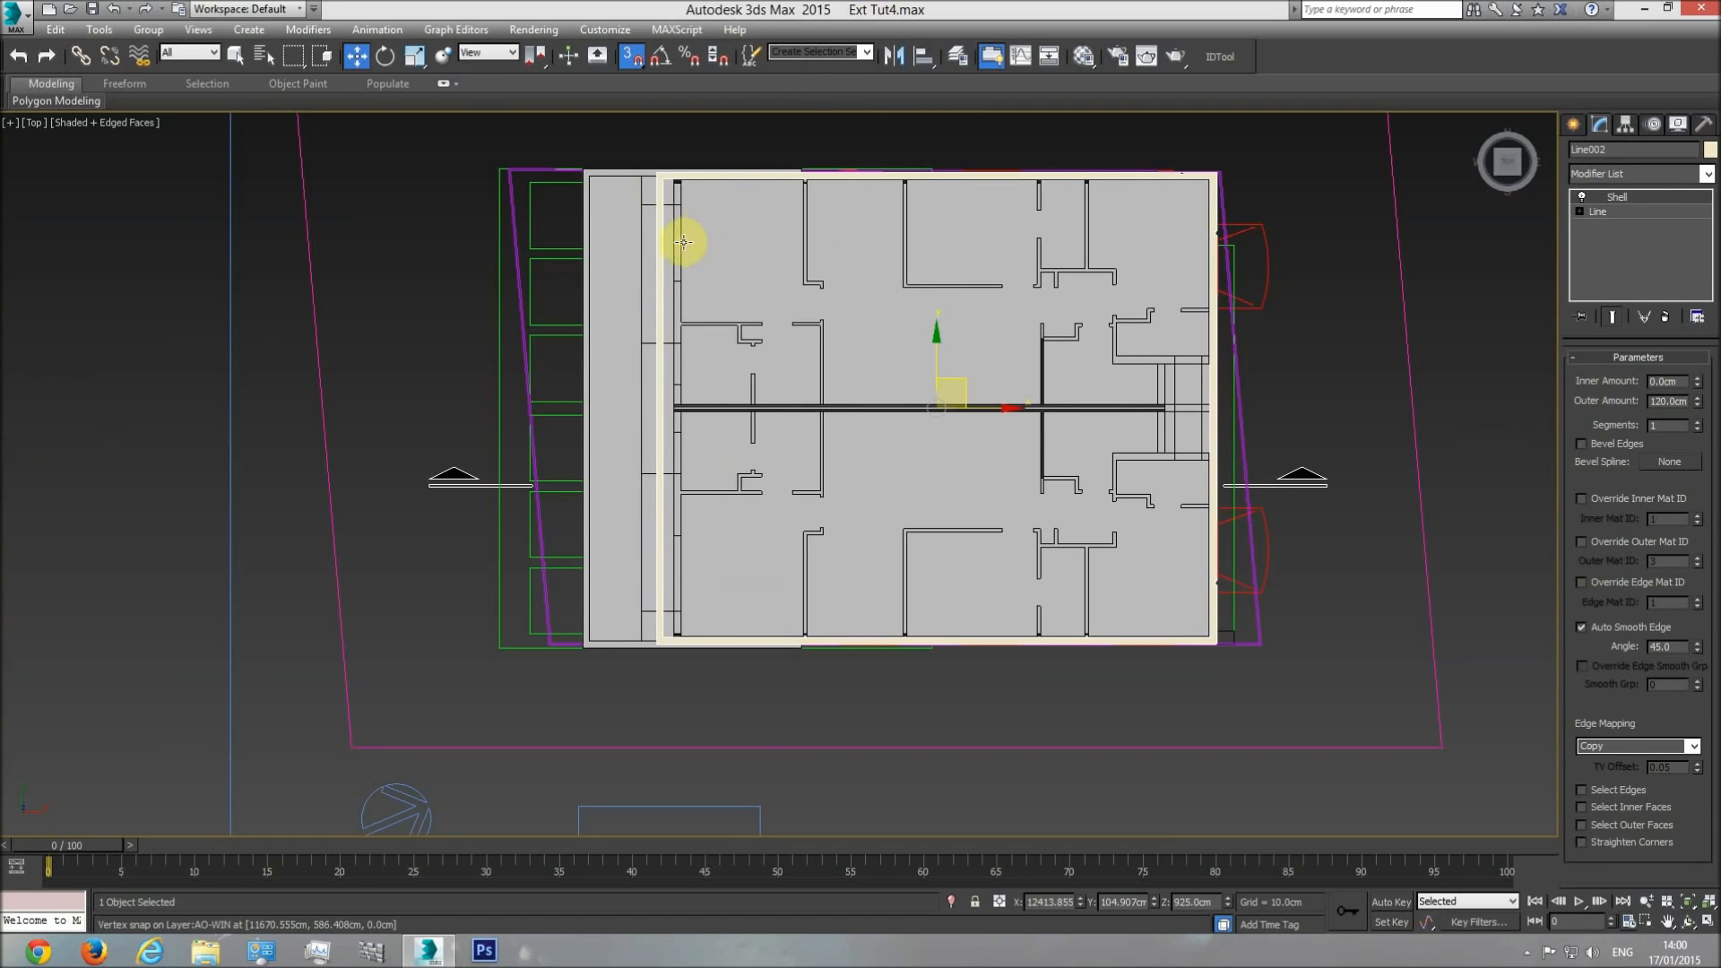
{"action": "double_click", "coordinate": [1604, 149]}
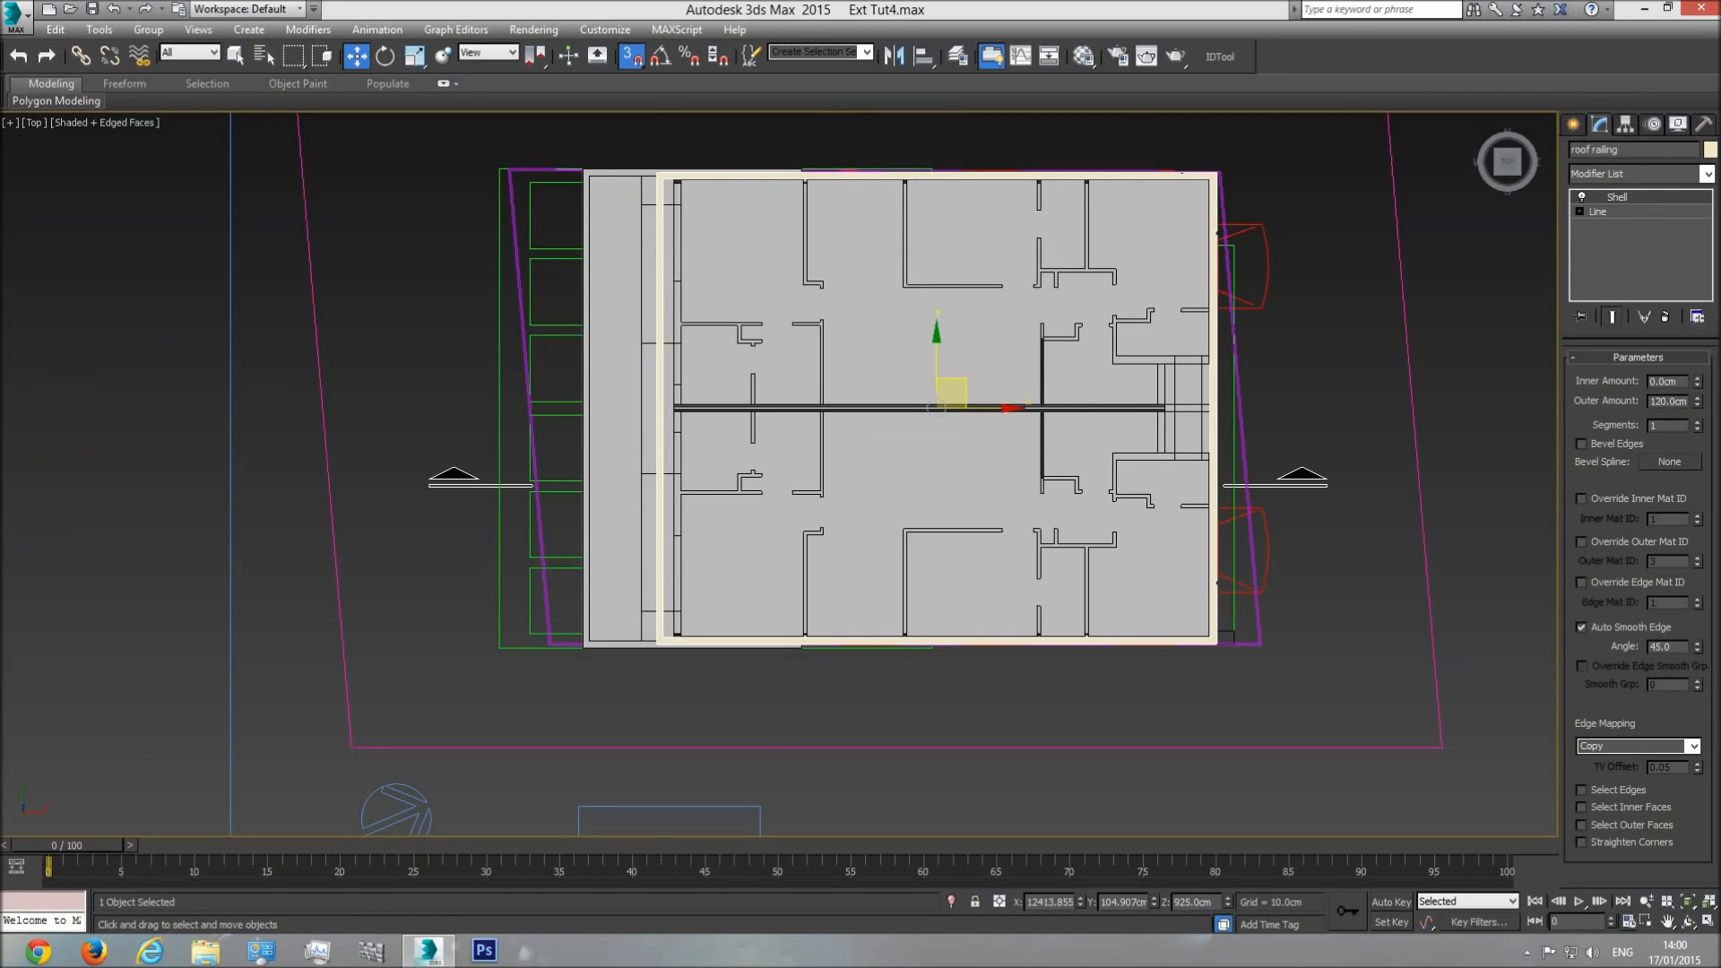
{"action": "left_click", "coordinate": [1066, 175]}
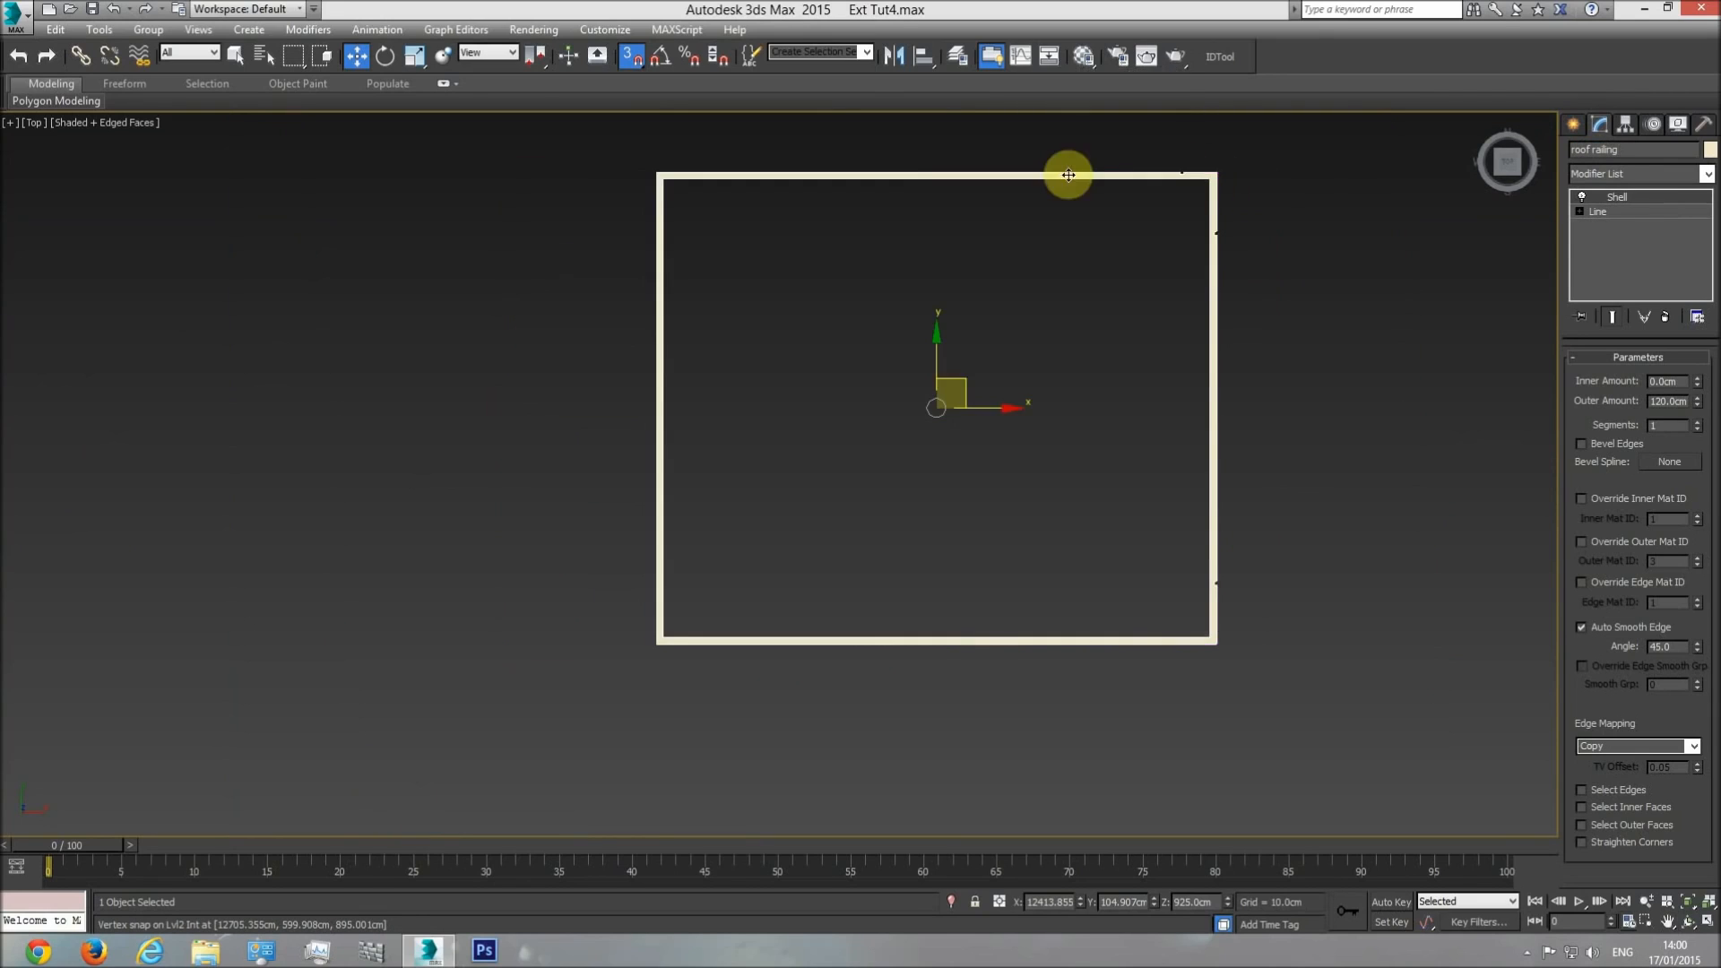
{"action": "left_click", "coordinate": [1377, 244]}
Draw a closed Line spline through the four inner corners of the roof railing with vertex snap.
{"action": "left_click", "coordinate": [1576, 124]}
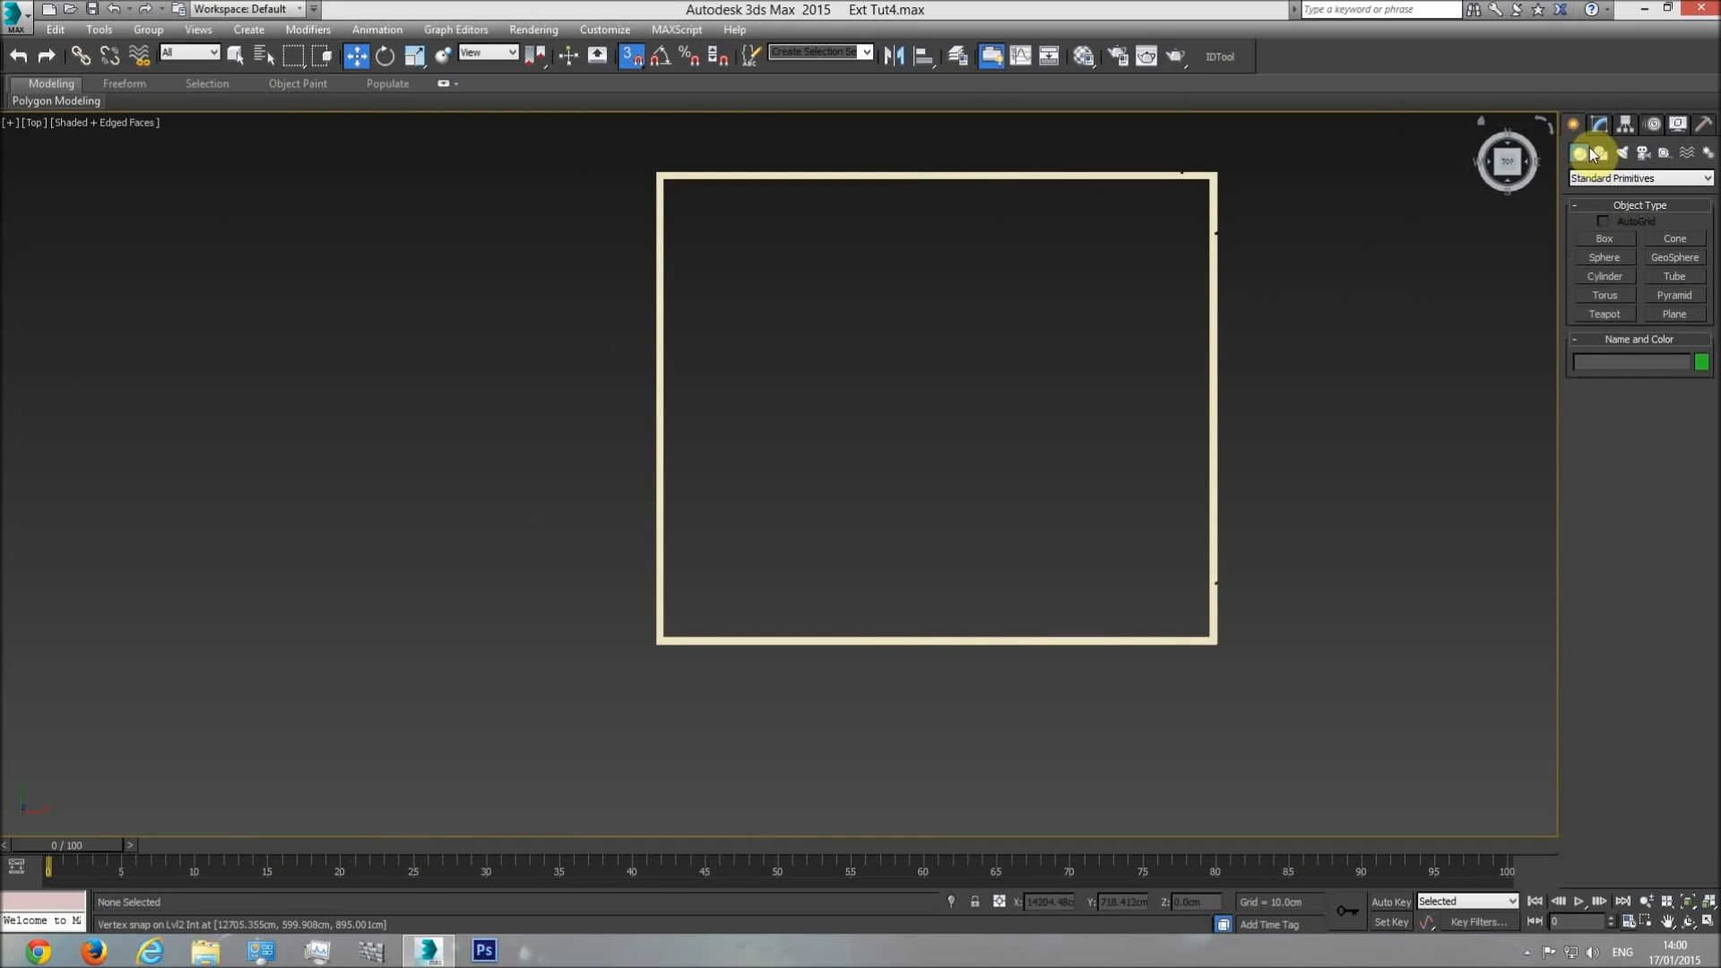
{"action": "left_click", "coordinate": [1596, 153]}
{"action": "left_click", "coordinate": [1605, 254]}
{"action": "left_click", "coordinate": [663, 178]}
{"action": "left_click", "coordinate": [1209, 179]}
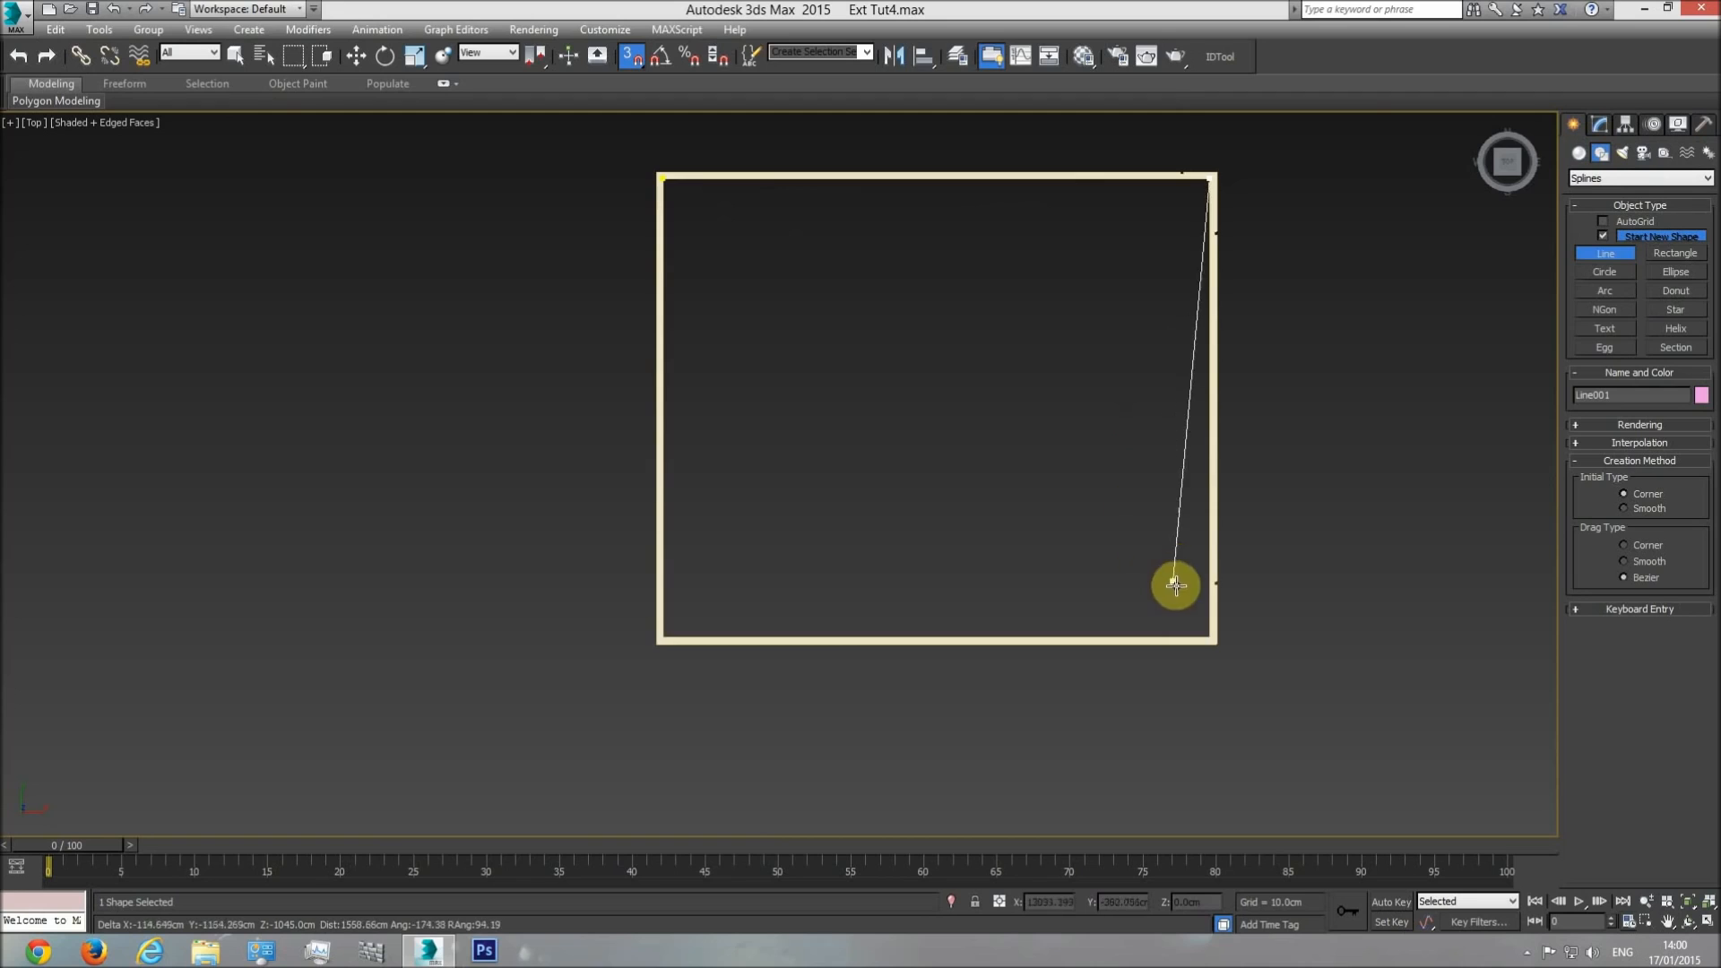
{"action": "left_click", "coordinate": [1209, 637]}
{"action": "left_click", "coordinate": [663, 637]}
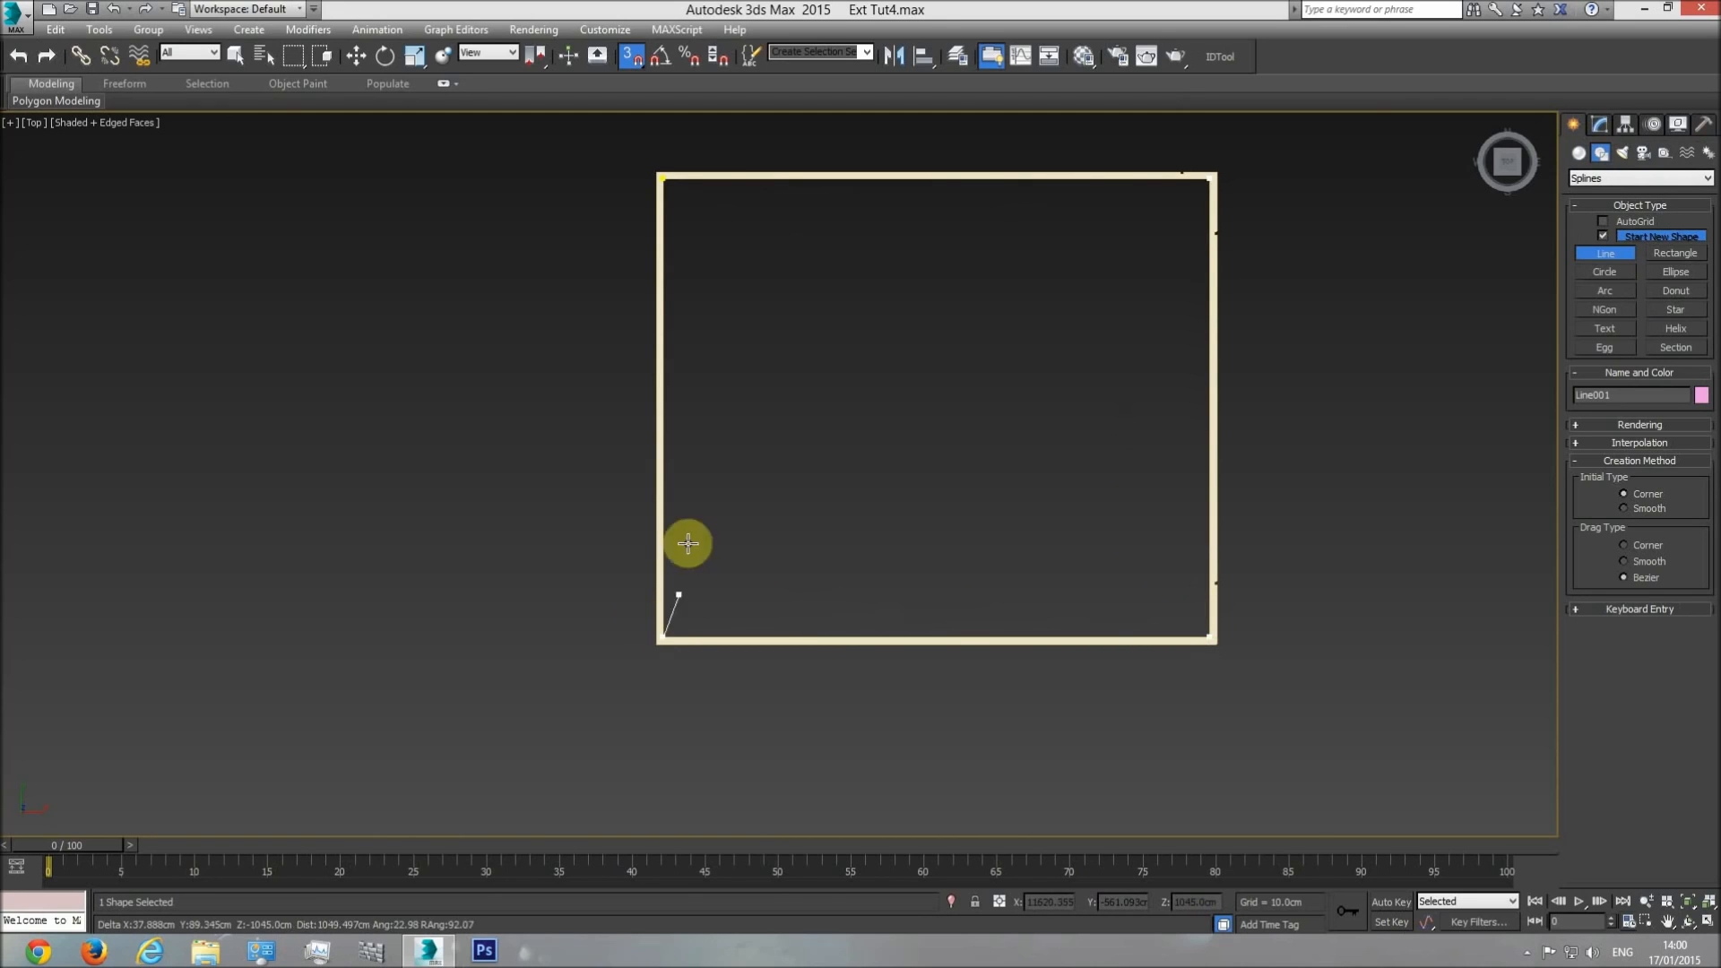
{"action": "left_click", "coordinate": [668, 179]}
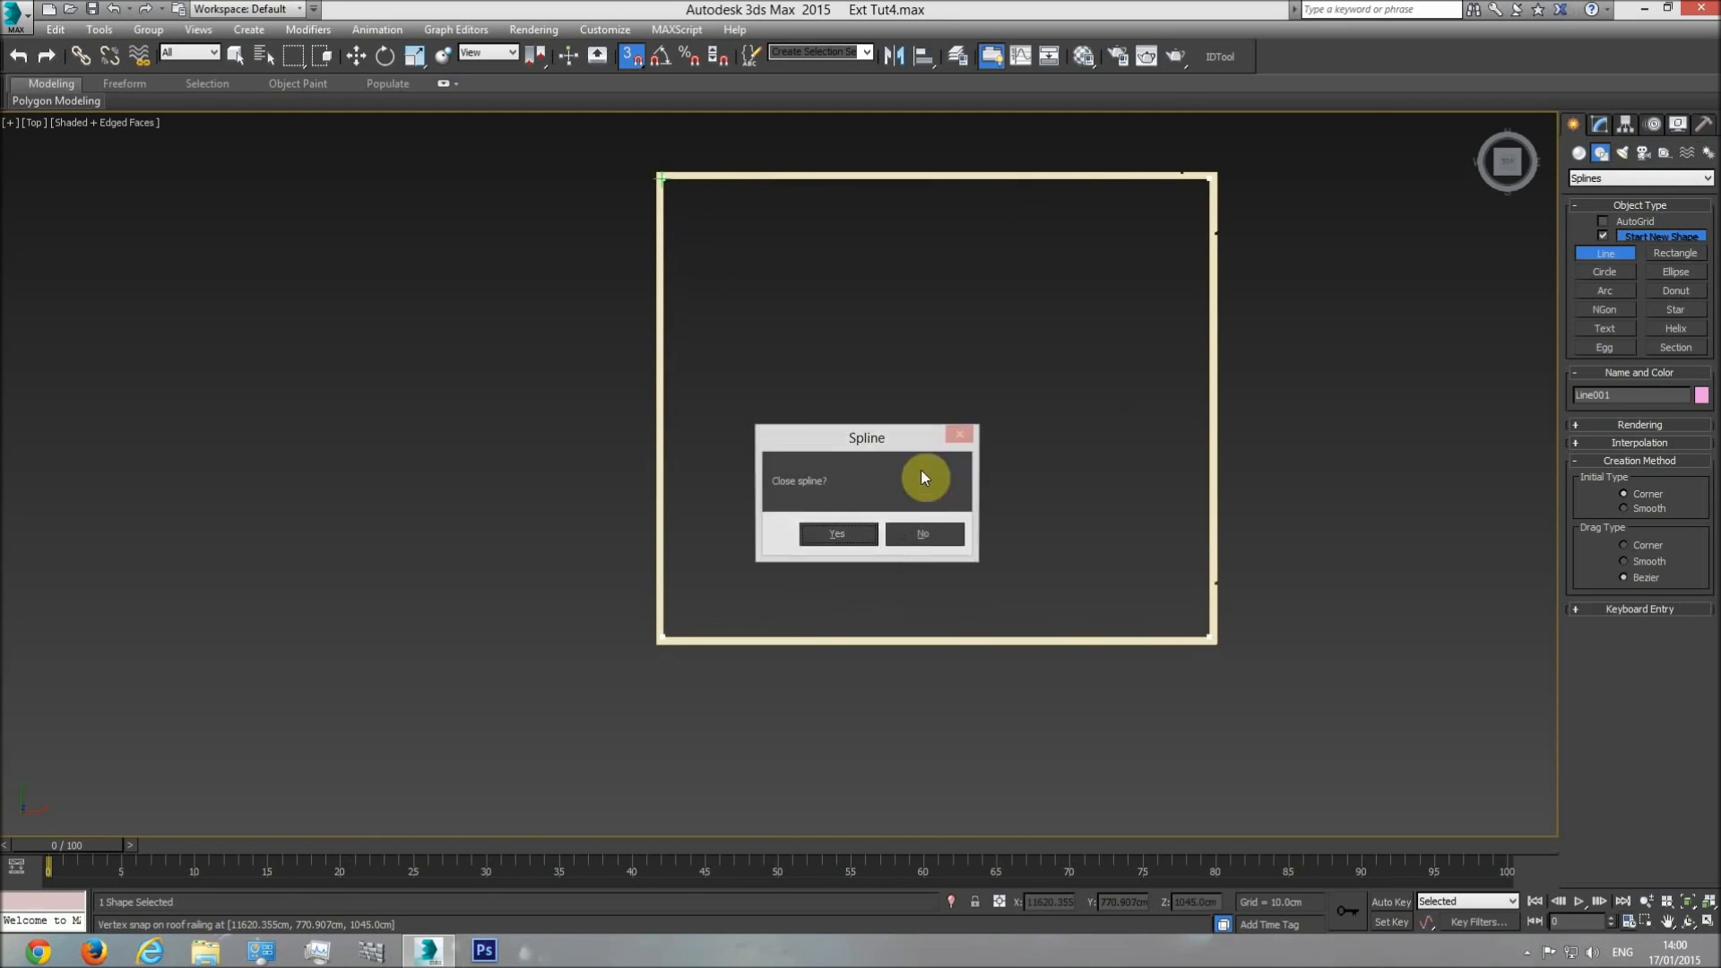
{"action": "left_click", "coordinate": [817, 527]}
Finish the Line command and convert the closed spline to an Editable Poly.
{"action": "right_click", "coordinate": [869, 378]}
{"action": "right_click", "coordinate": [885, 392]}
{"action": "mouse_move", "coordinate": [954, 574]}
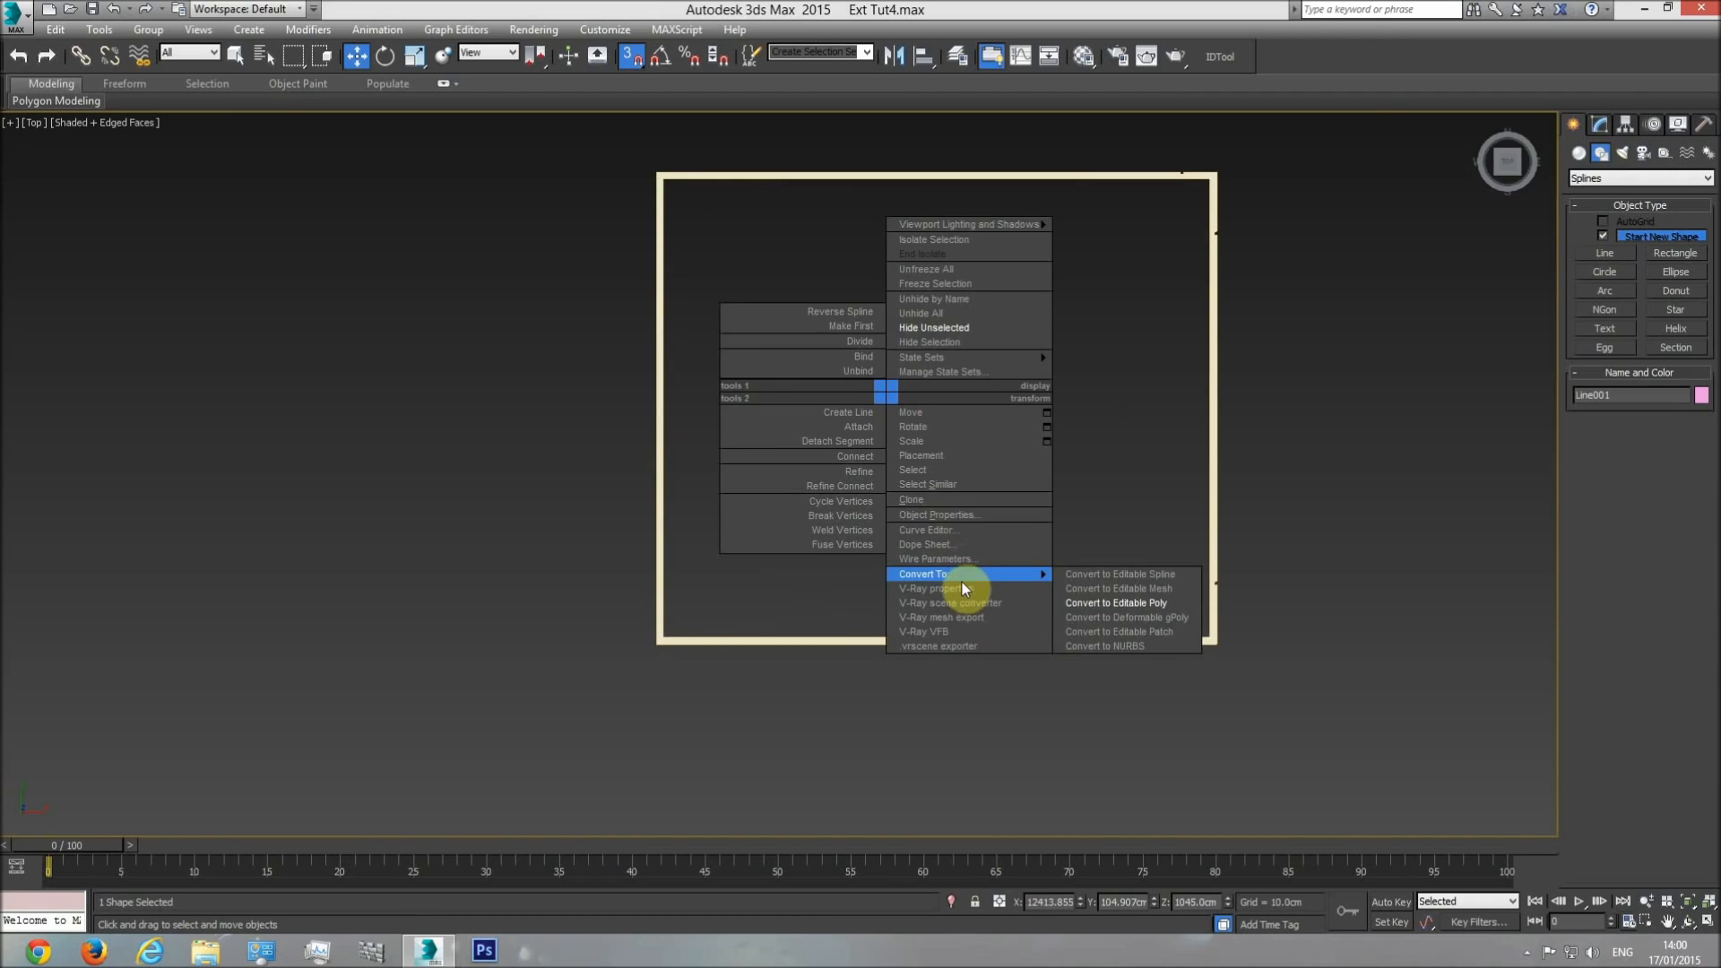
{"action": "left_click", "coordinate": [1113, 604]}
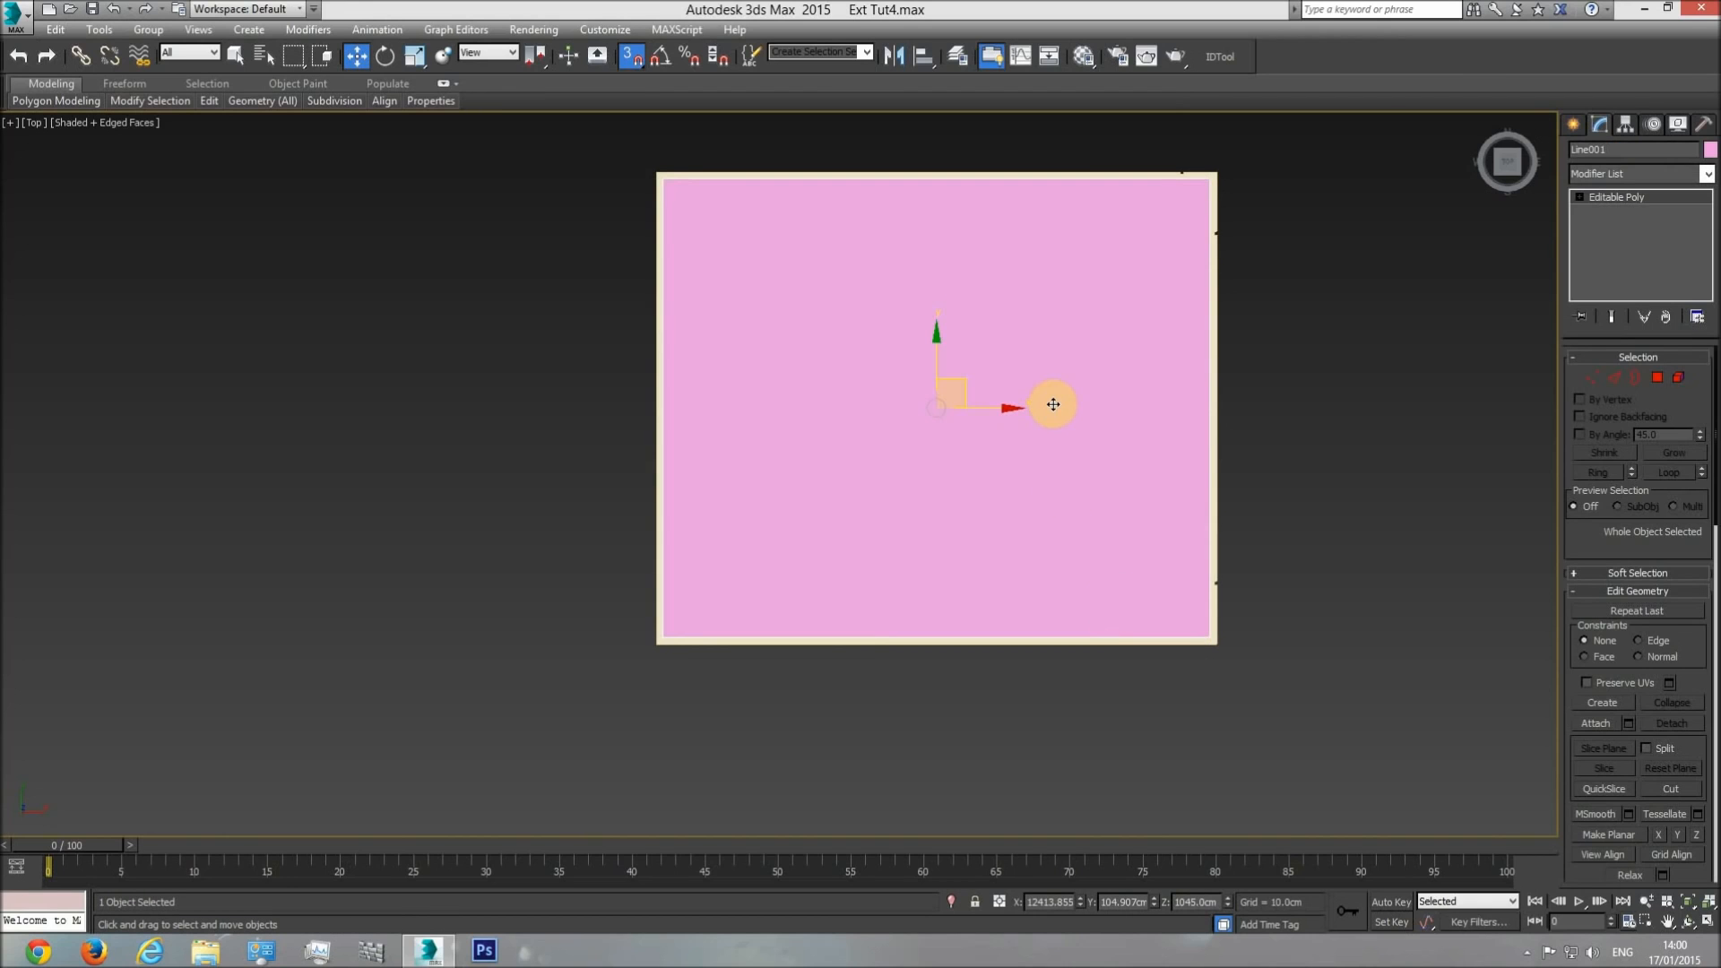
Lower the new flat polygon in the front view, vertex-snapped to the base of the roof railing.
{"action": "key", "text": "f"}
{"action": "middle_click_drag", "start_coordinate": [936, 423], "coordinate": [931, 420]}
{"action": "key", "text": "F3"}
{"action": "left_click_drag", "start_coordinate": [901, 395], "coordinate": [1141, 477]}
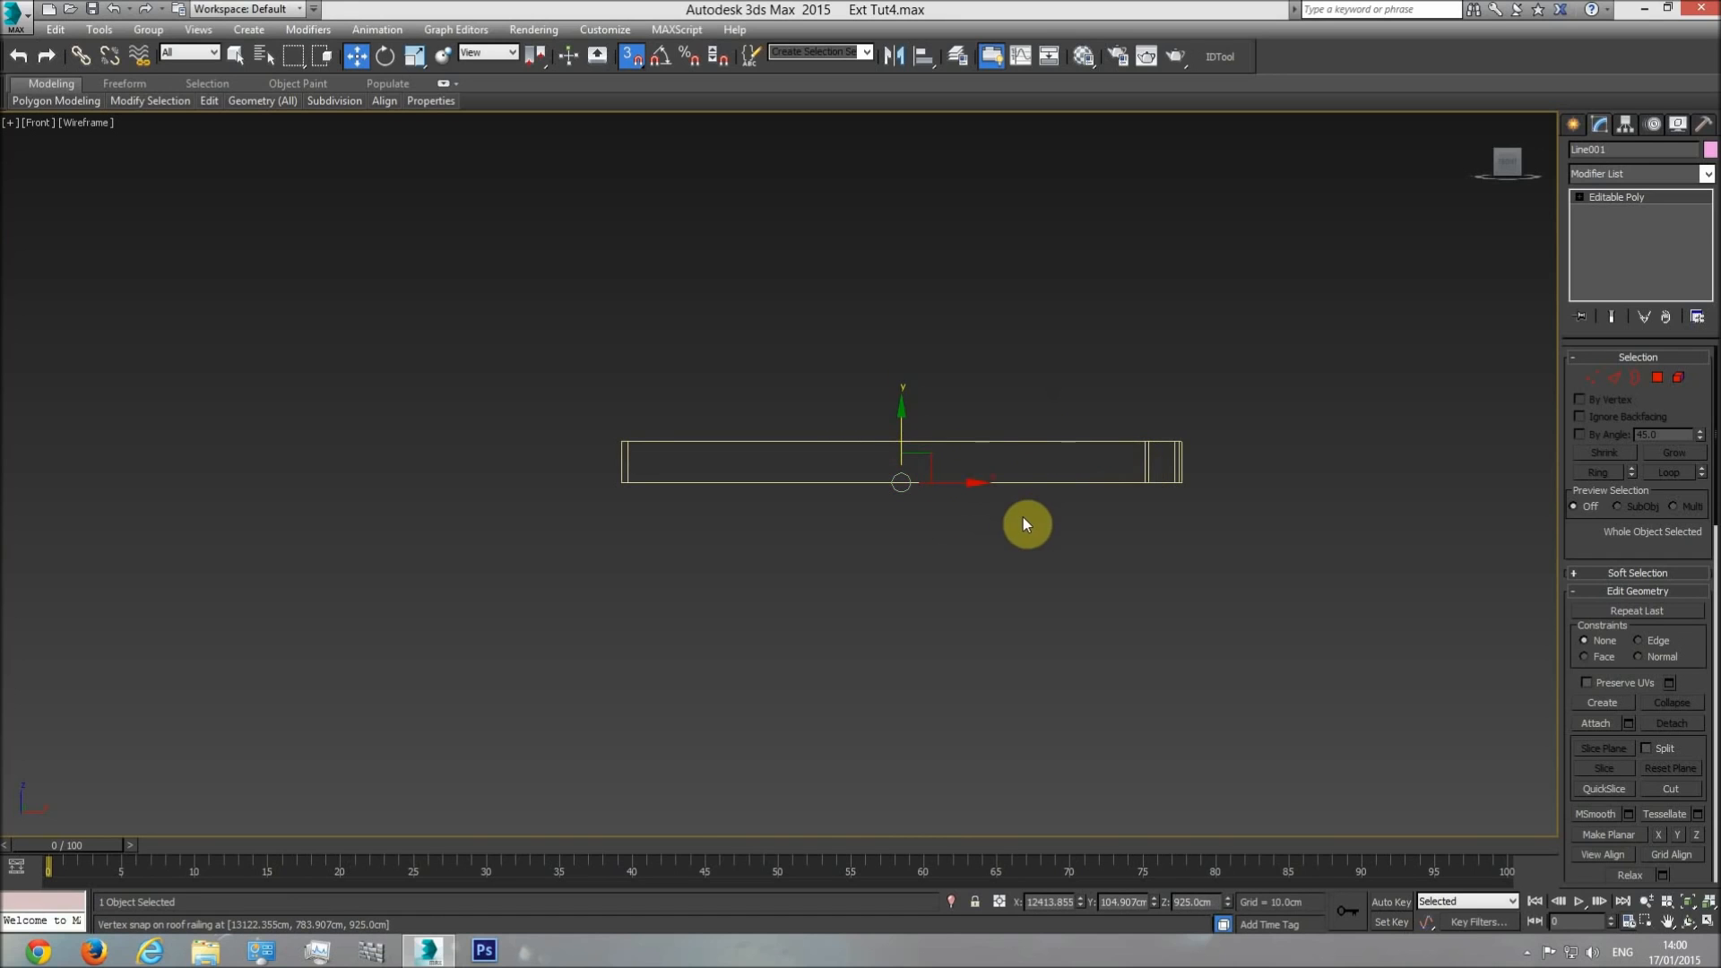
{"action": "key", "text": "p"}
{"action": "left_click", "coordinate": [1685, 921]}
{"action": "mouse_move", "coordinate": [1397, 780]}
{"action": "left_mouse_down"}
{"action": "mouse_move", "coordinate": [799, 510]}
{"action": "mouse_move", "coordinate": [1225, 502]}
{"action": "left_mouse_up"}
{"action": "key", "text": "F3"}
Unhide all objects so the house surrounds the roof polygon again.
{"action": "right_click", "coordinate": [1135, 713]}
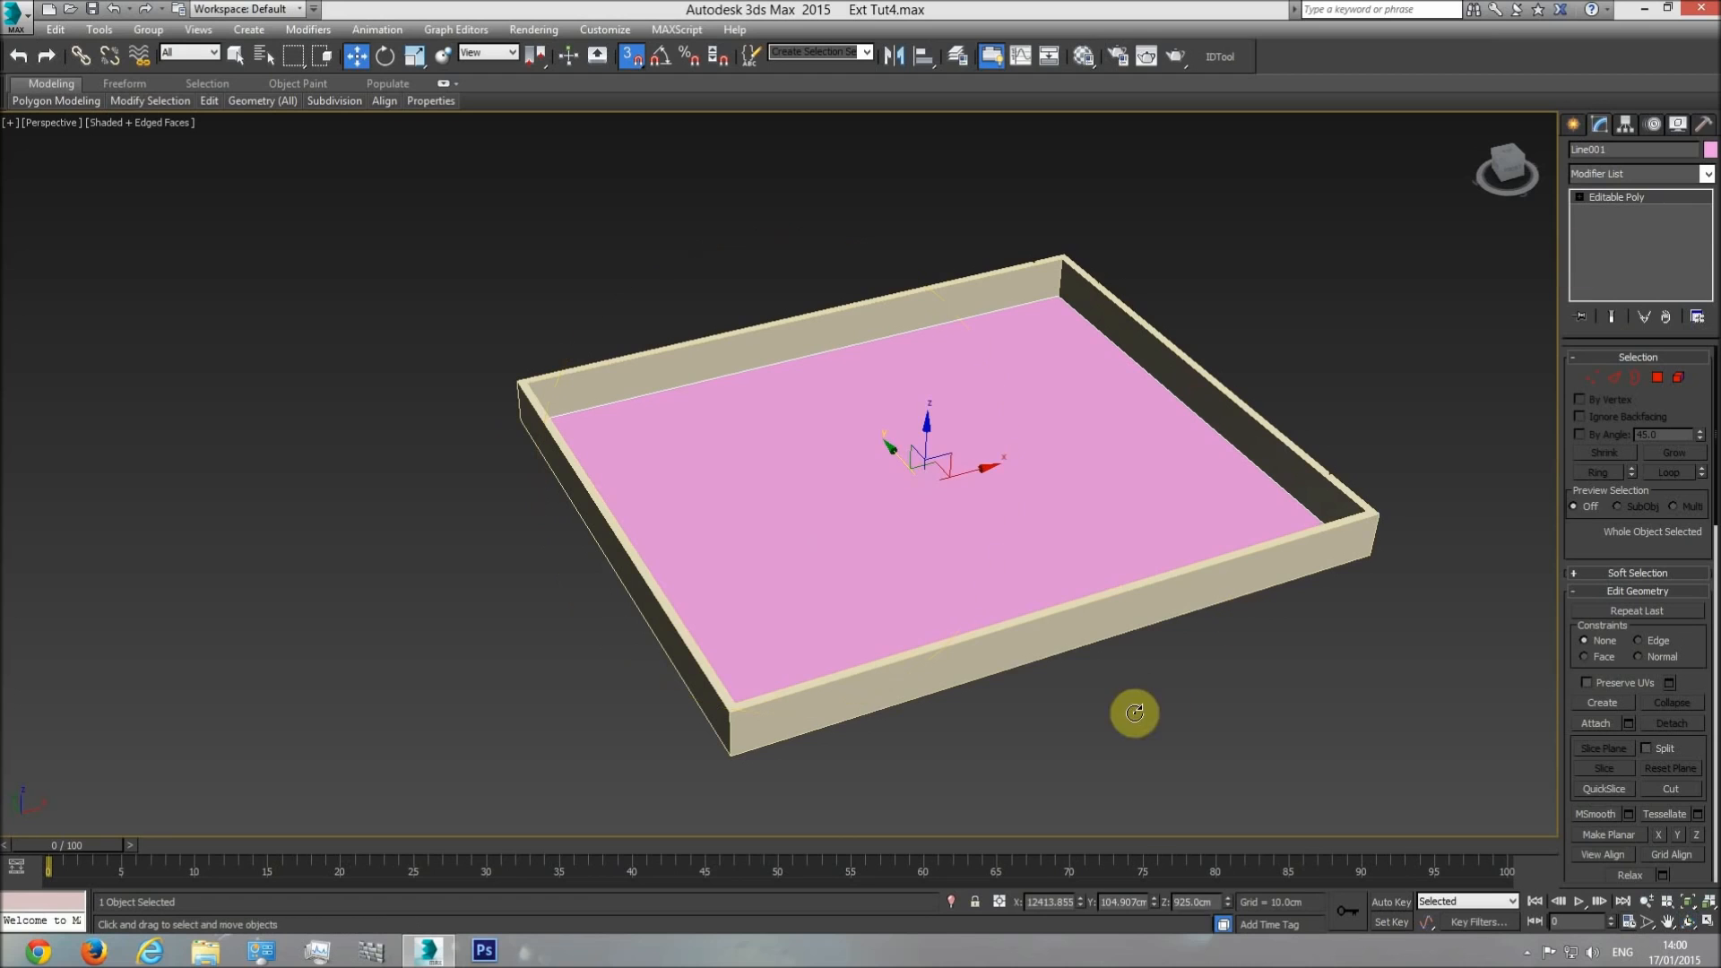
{"action": "right_click", "coordinate": [1362, 350]}
{"action": "left_click", "coordinate": [1385, 276]}
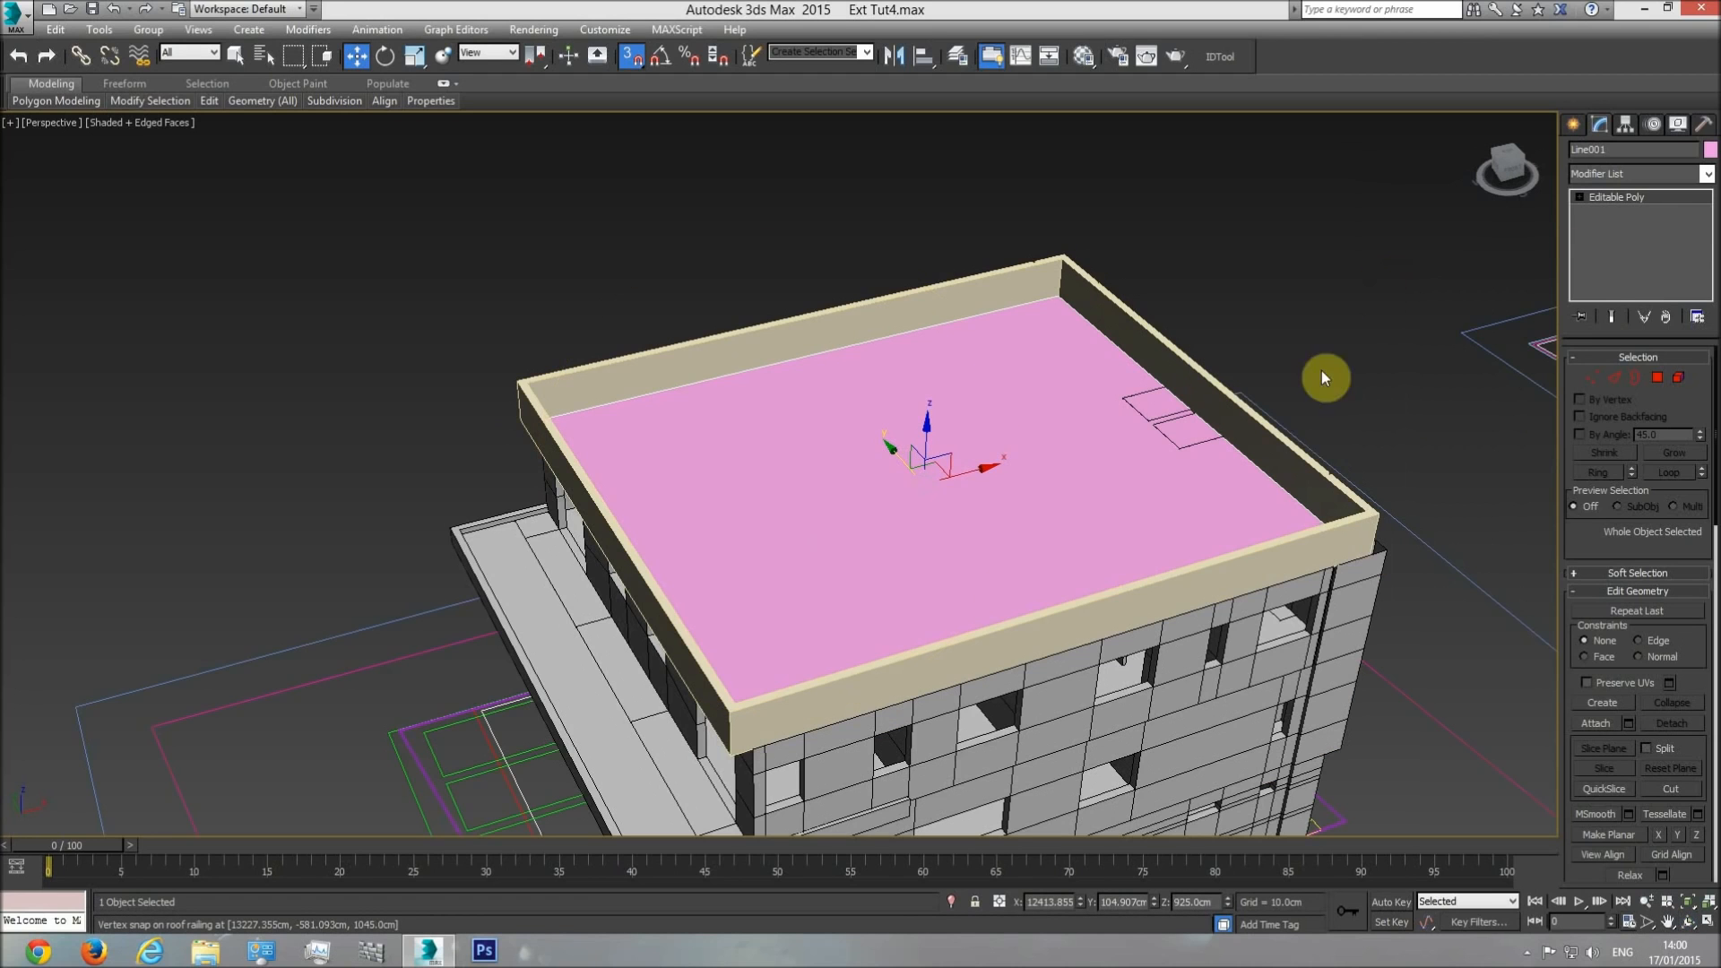
Examine the roof surface in perspective and compare its rectangular outlines with the roof plan drawing in the top view.
{"action": "left_click", "coordinate": [1686, 921]}
{"action": "left_click_drag", "start_coordinate": [749, 492], "coordinate": [895, 365]}
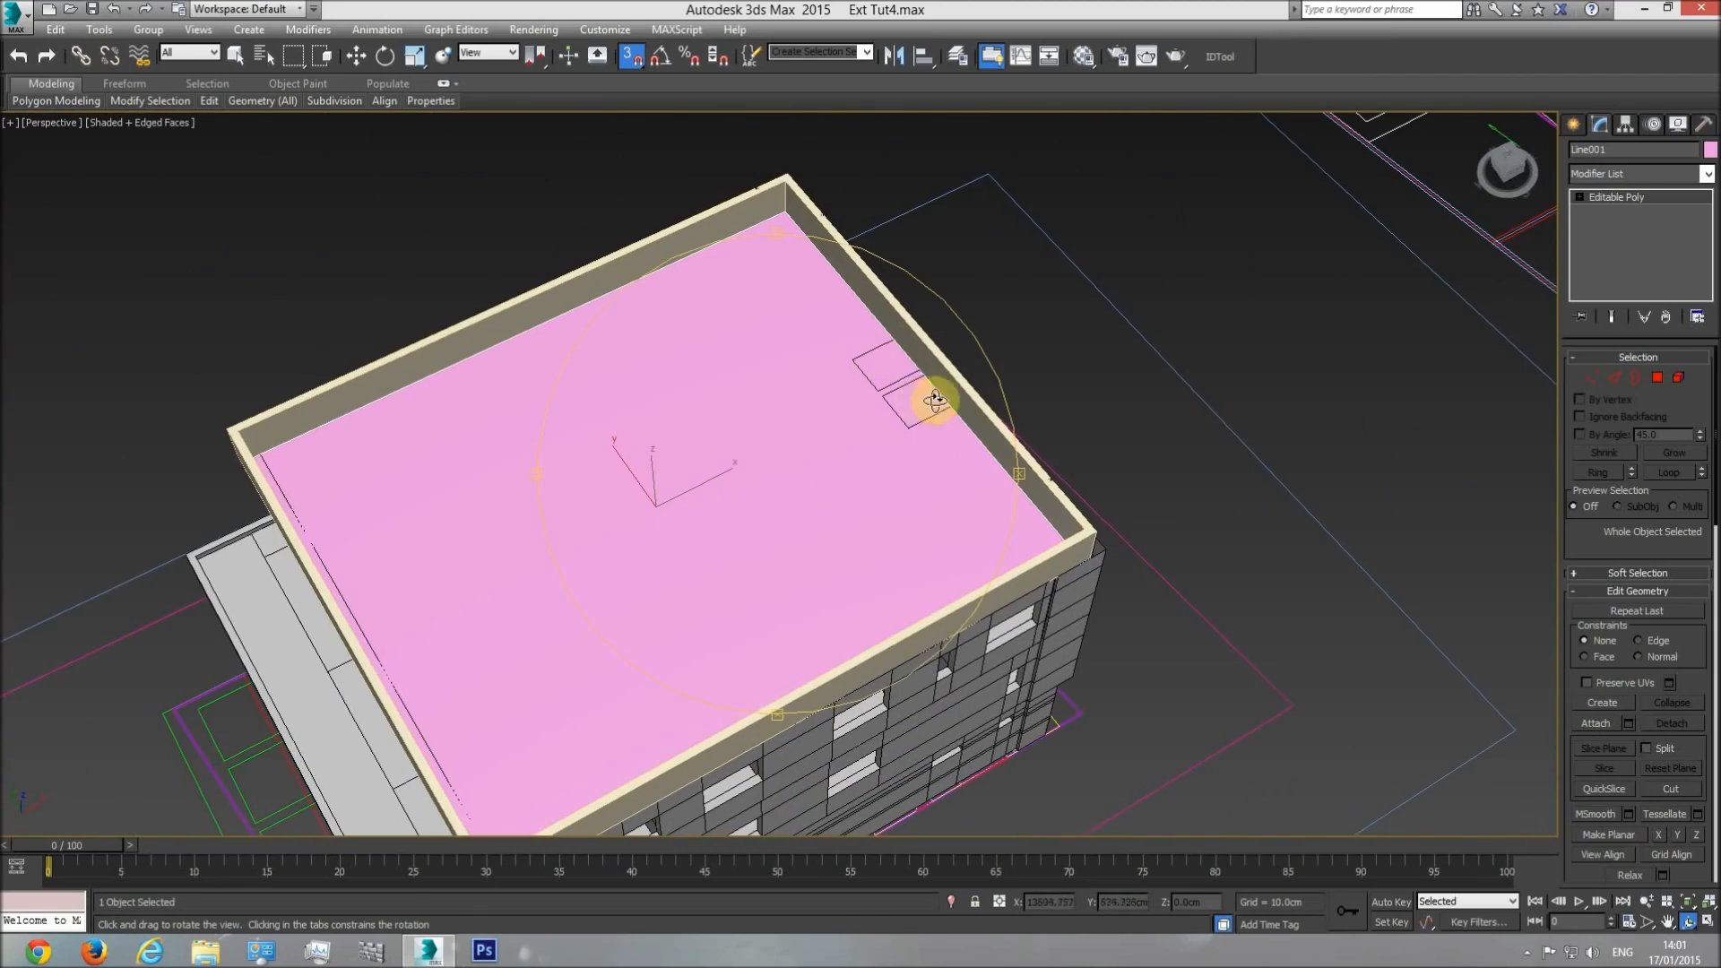
{"action": "left_click_drag", "start_coordinate": [905, 434], "coordinate": [522, 449]}
{"action": "left_click_drag", "start_coordinate": [696, 434], "coordinate": [741, 526]}
{"action": "scroll", "coordinate": [743, 520], "scroll_direction": "down", "scroll_amount": 5}
{"action": "key", "text": "t"}
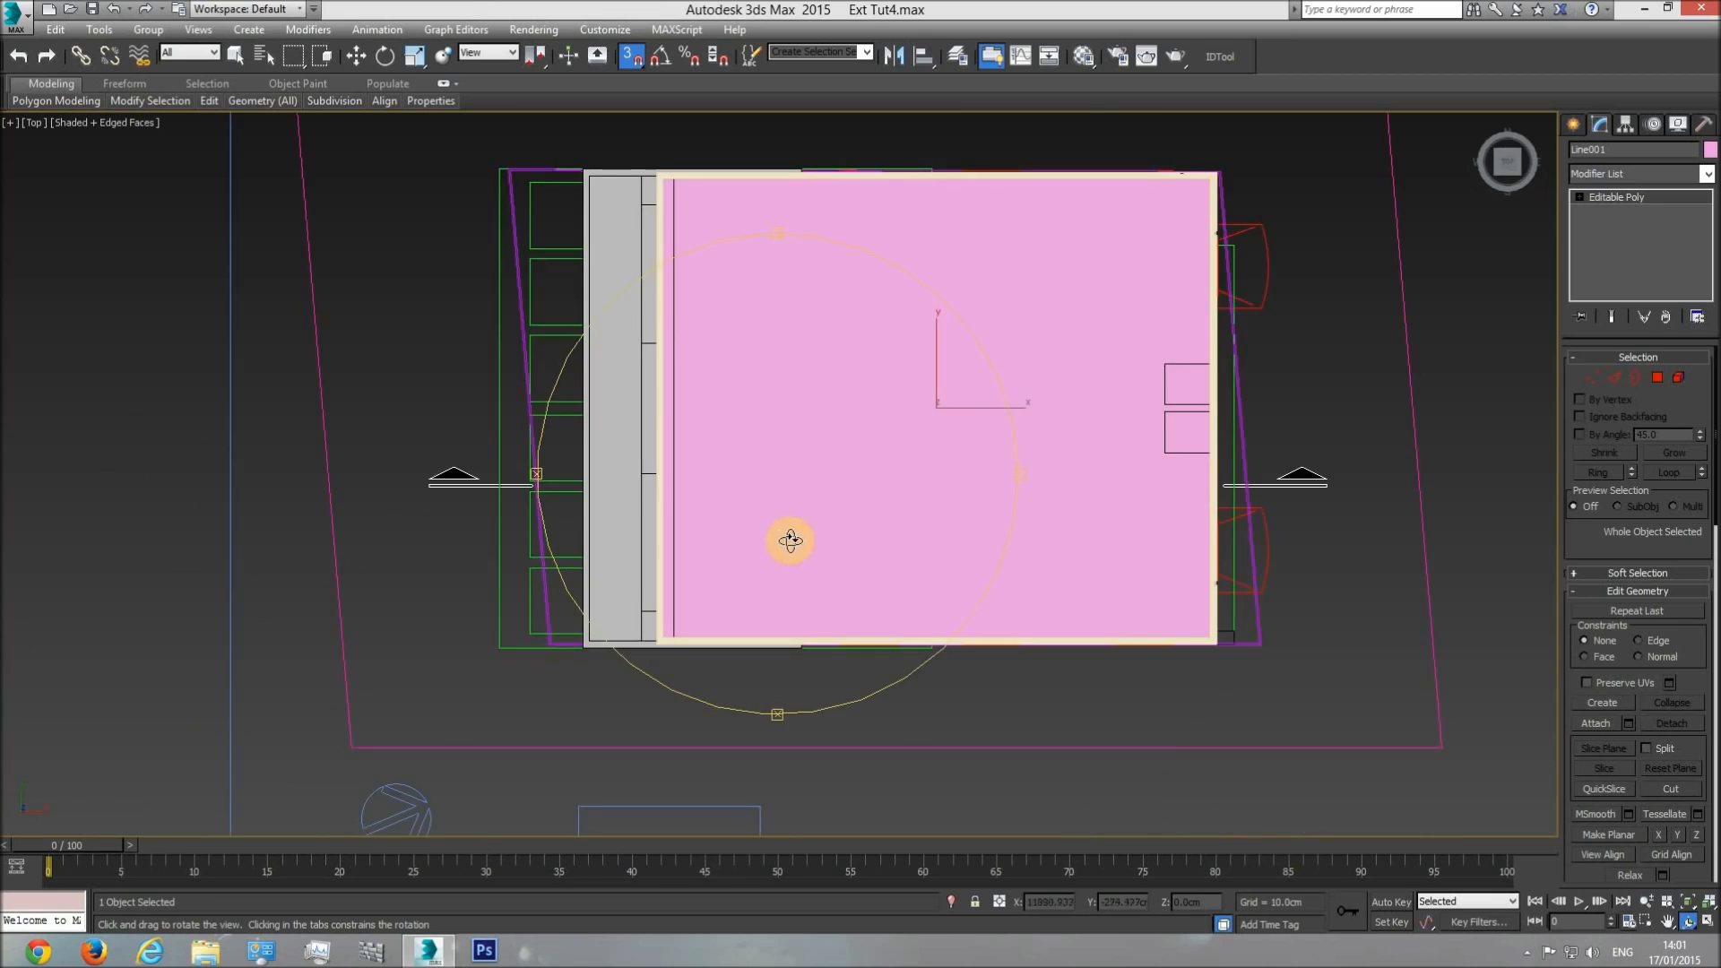
{"action": "middle_click_drag", "start_coordinate": [787, 537], "coordinate": [1119, 615]}
{"action": "scroll", "coordinate": [1120, 615], "scroll_direction": "down", "scroll_amount": 3}
{"action": "middle_click_drag", "start_coordinate": [728, 560], "coordinate": [1039, 544]}
{"action": "scroll", "coordinate": [766, 526], "scroll_direction": "up", "scroll_amount": 5}
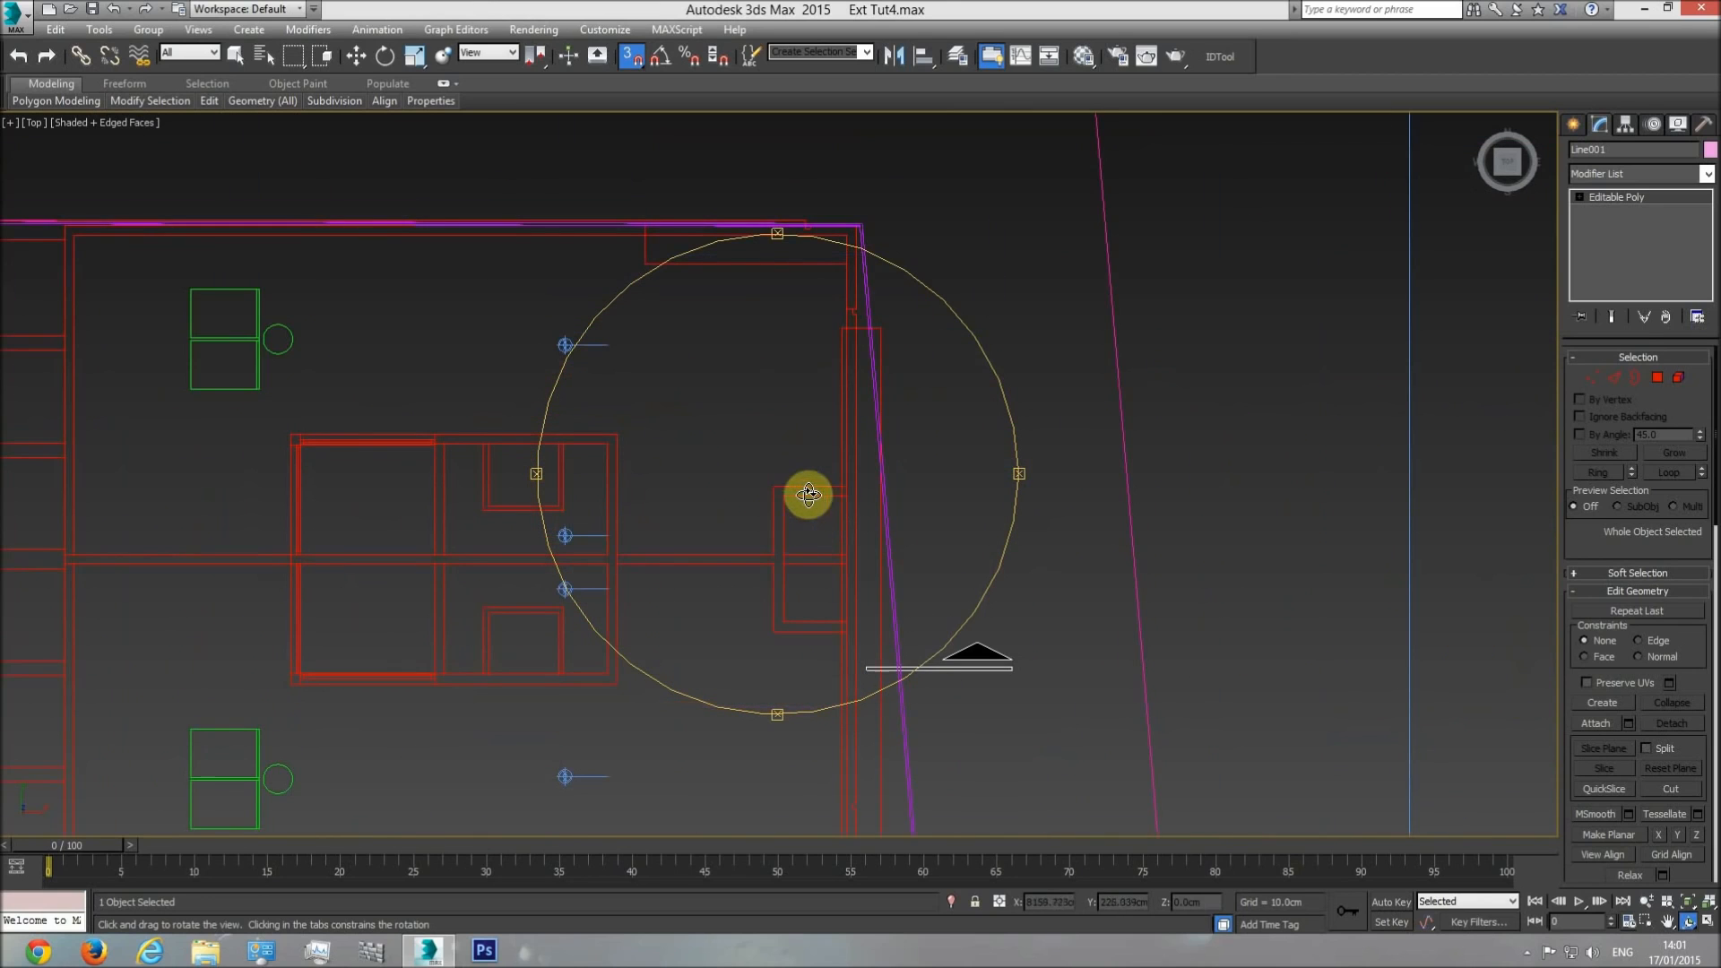
{"action": "middle_click_drag", "start_coordinate": [841, 576], "coordinate": [411, 499]}
{"action": "scroll", "coordinate": [570, 509], "scroll_direction": "down", "scroll_amount": 3}
{"action": "middle_click_drag", "start_coordinate": [1030, 499], "coordinate": [385, 483]}
{"action": "scroll", "coordinate": [967, 469], "scroll_direction": "up", "scroll_amount": 3}
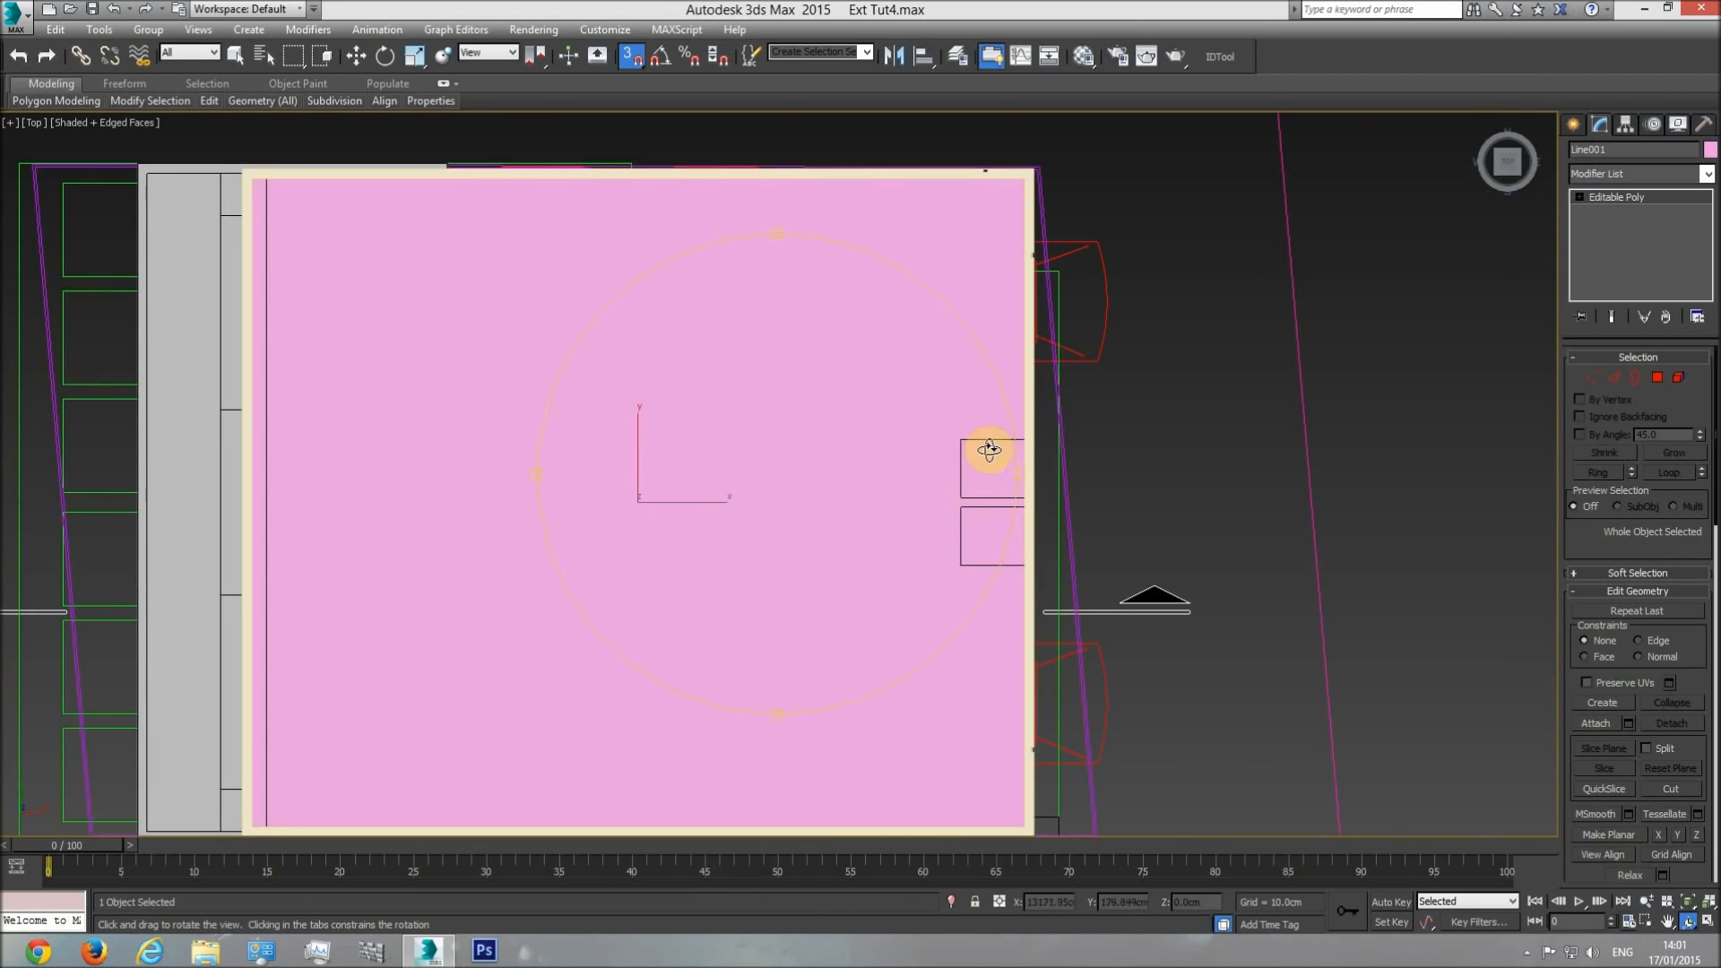
Rename the flat roof polygon "Roof floor" and enter its Edge sub-object level.
{"action": "key", "text": "w"}
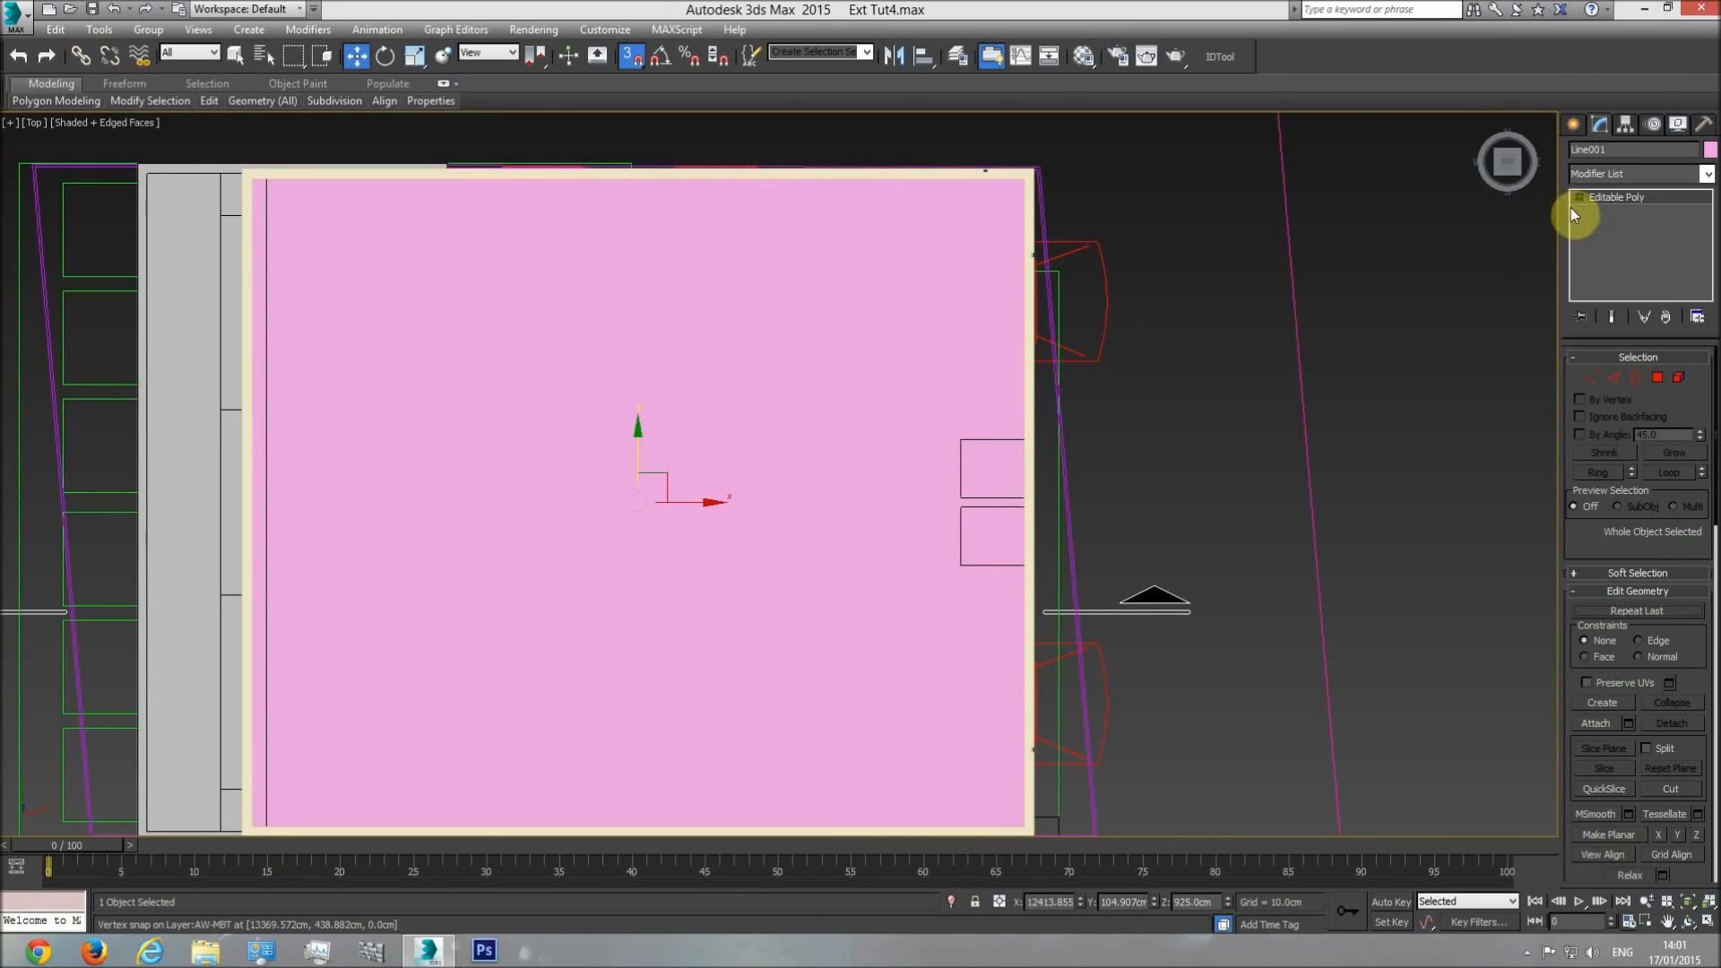
{"action": "left_click_drag", "start_coordinate": [1616, 147], "coordinate": [1190, 188]}
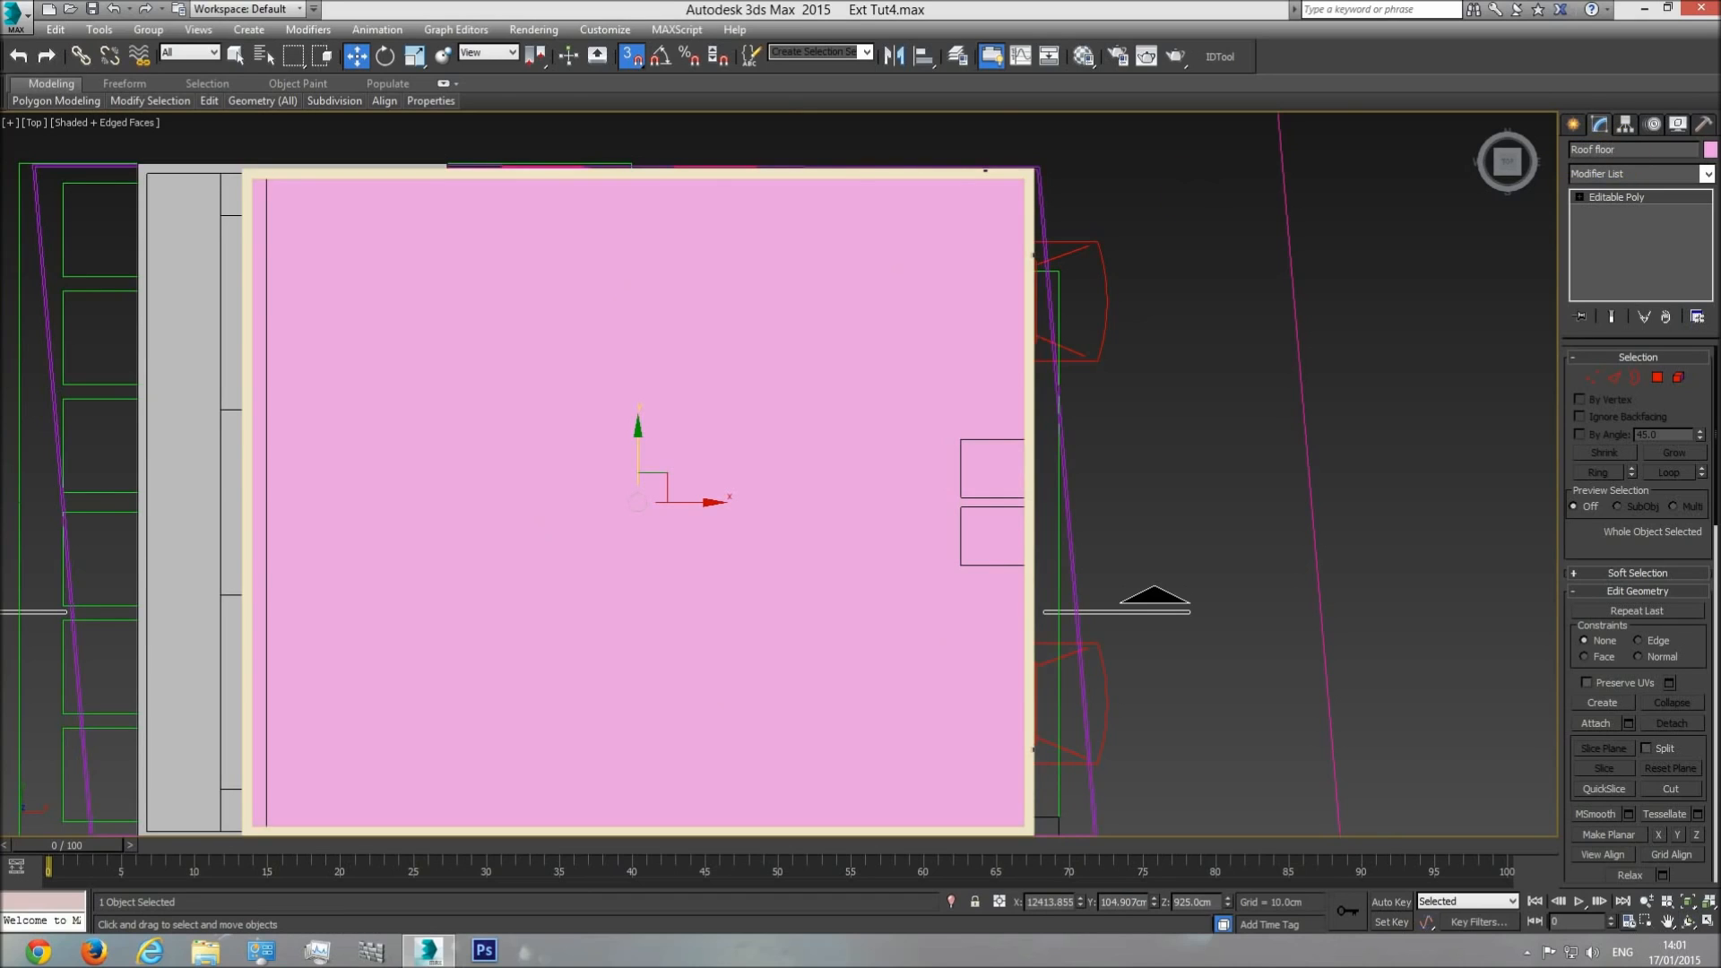
{"action": "left_click", "coordinate": [1592, 377]}
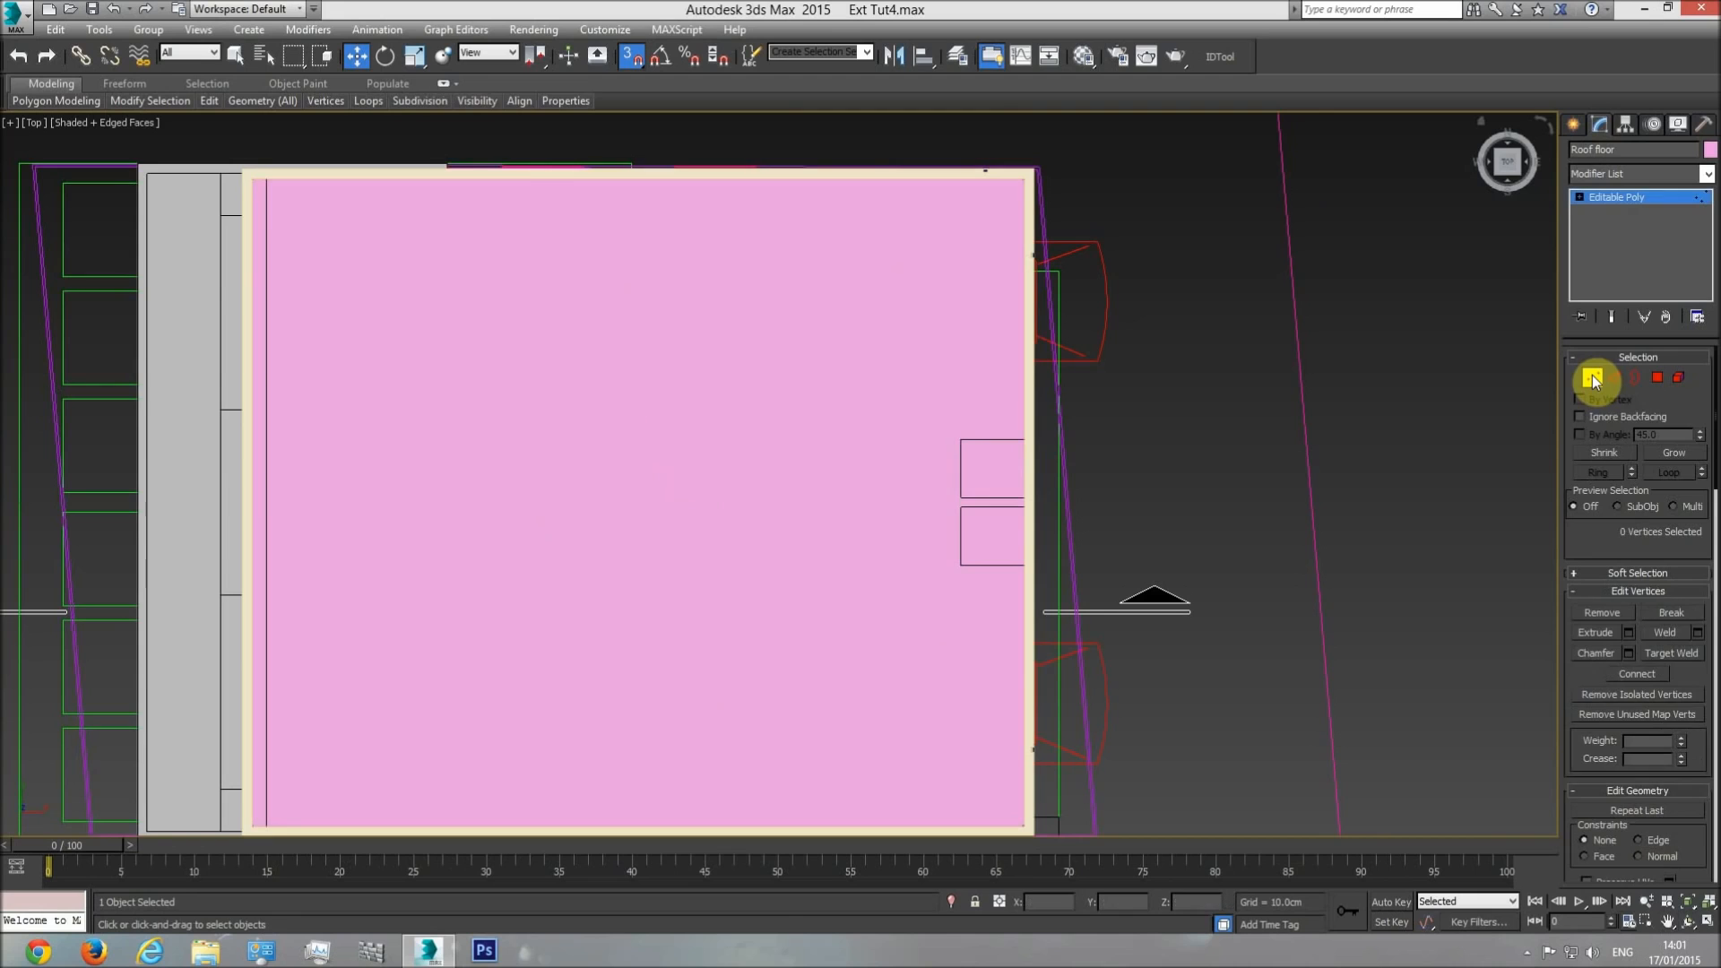
{"action": "left_click", "coordinate": [1613, 377]}
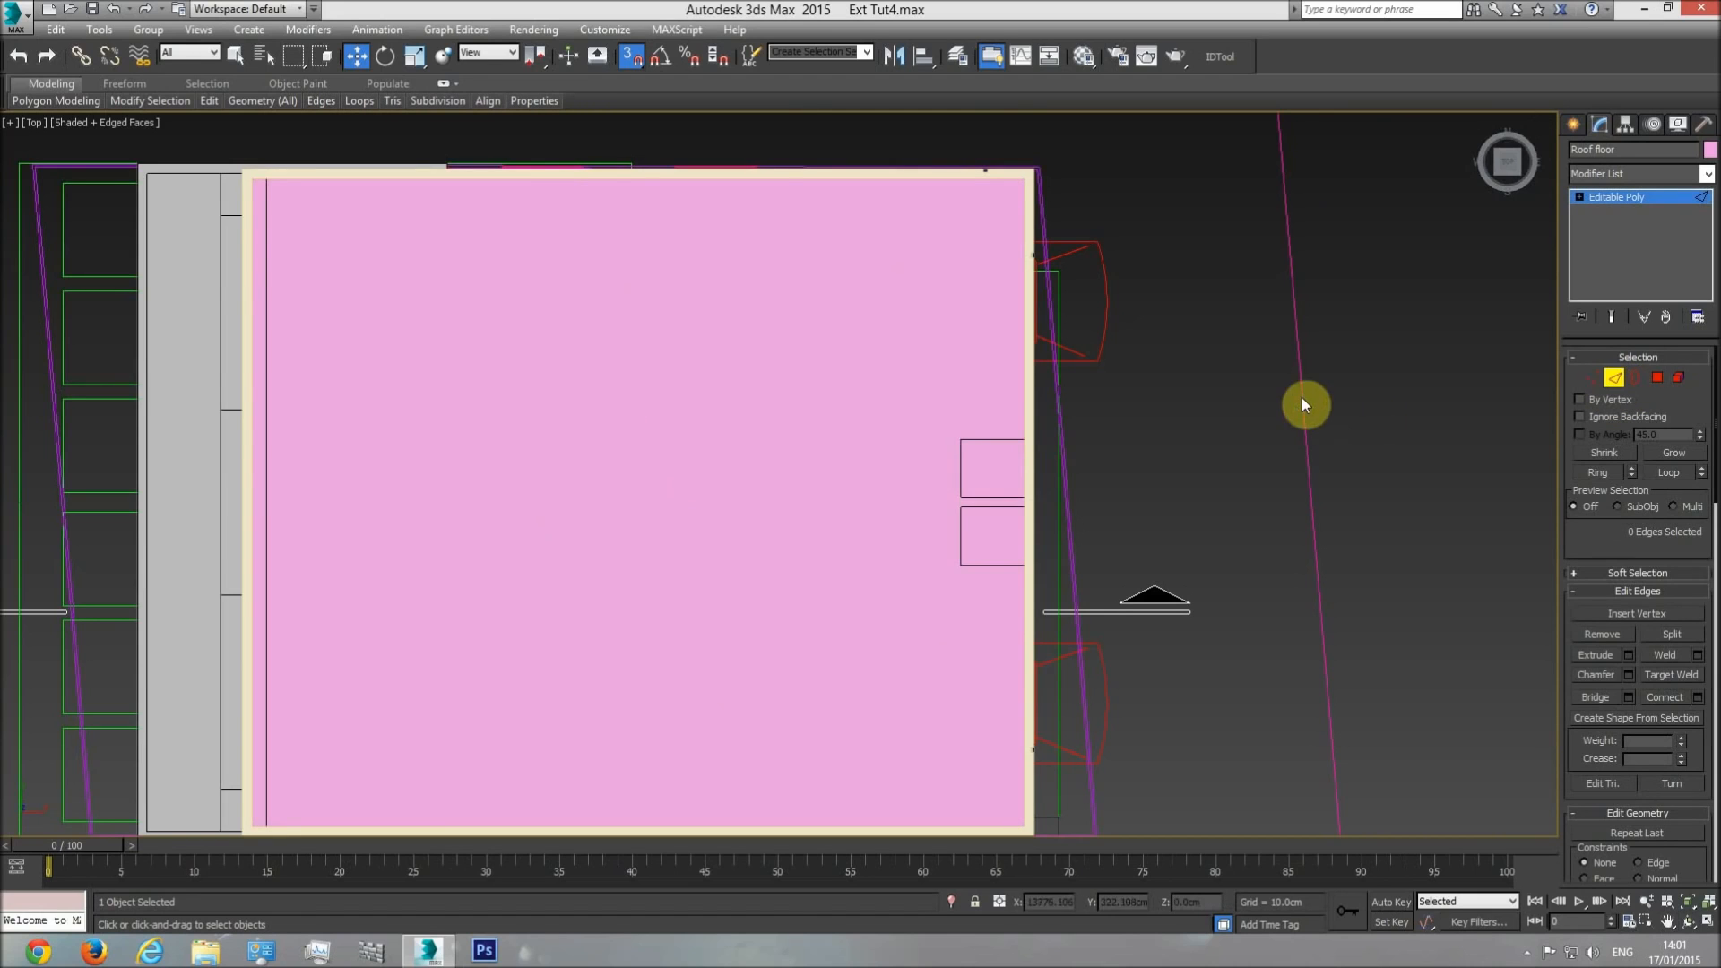
Select the roof floor's two opposite edges running along Y, temporarily hiding the other objects in the wireframe top view.
{"action": "key", "text": "F3"}
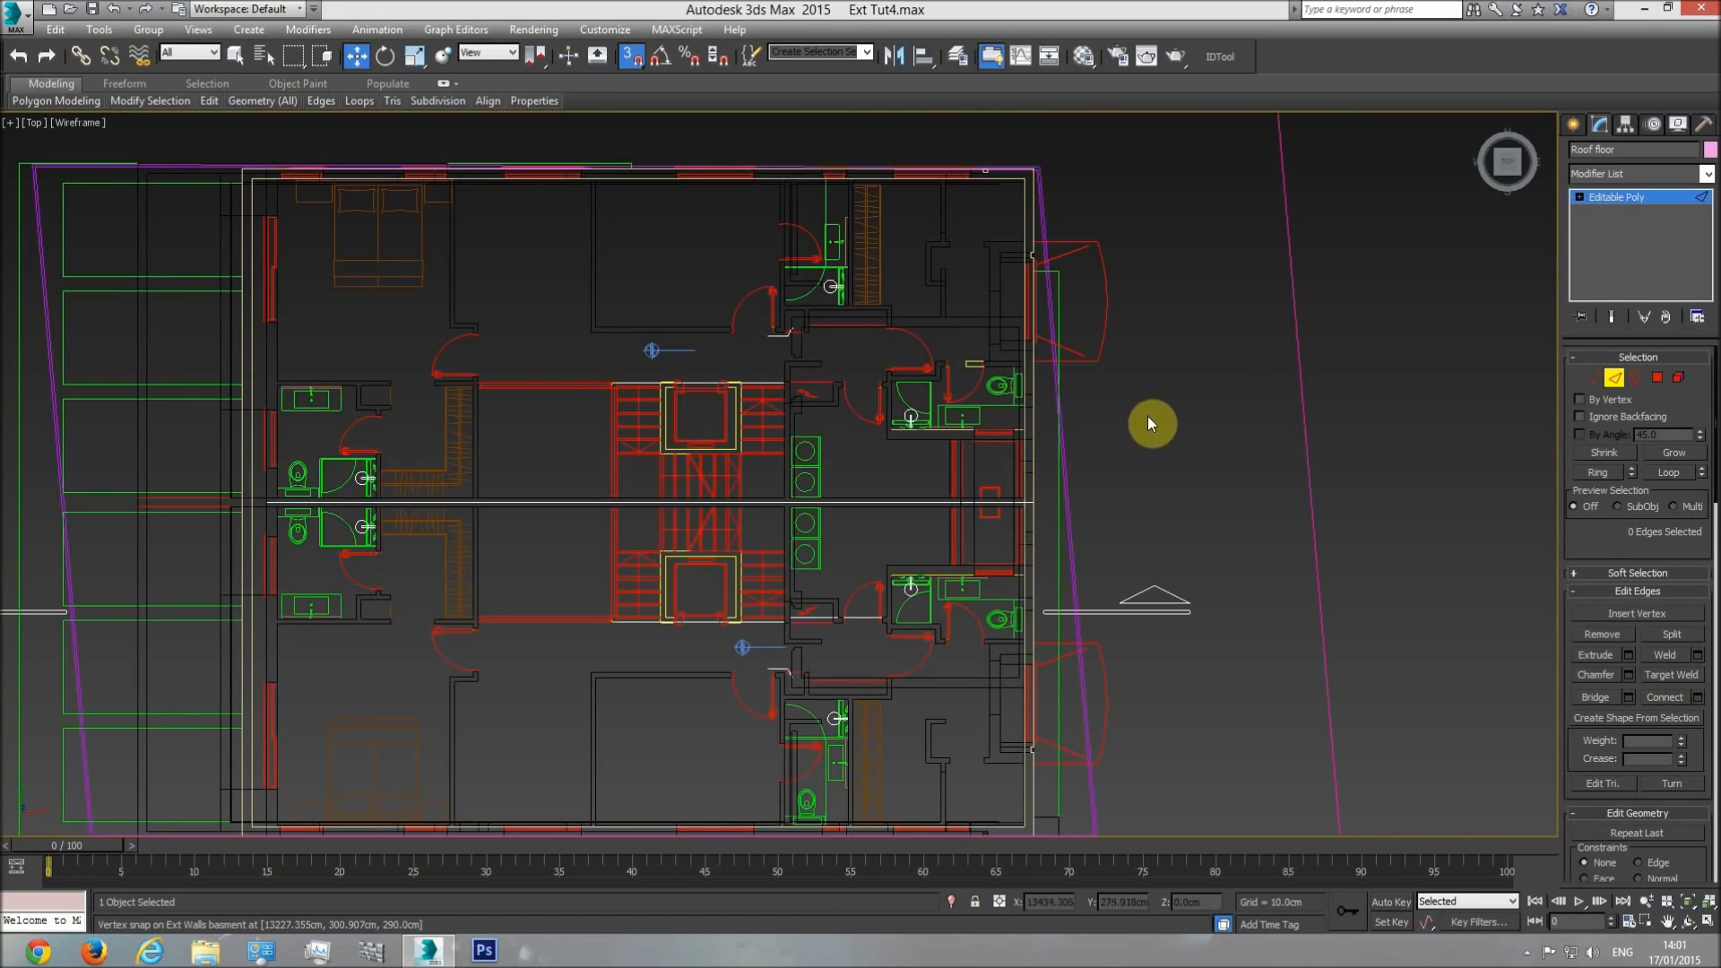
{"action": "left_click_drag", "start_coordinate": [933, 468], "coordinate": [191, 538]}
{"action": "right_click", "coordinate": [419, 353]}
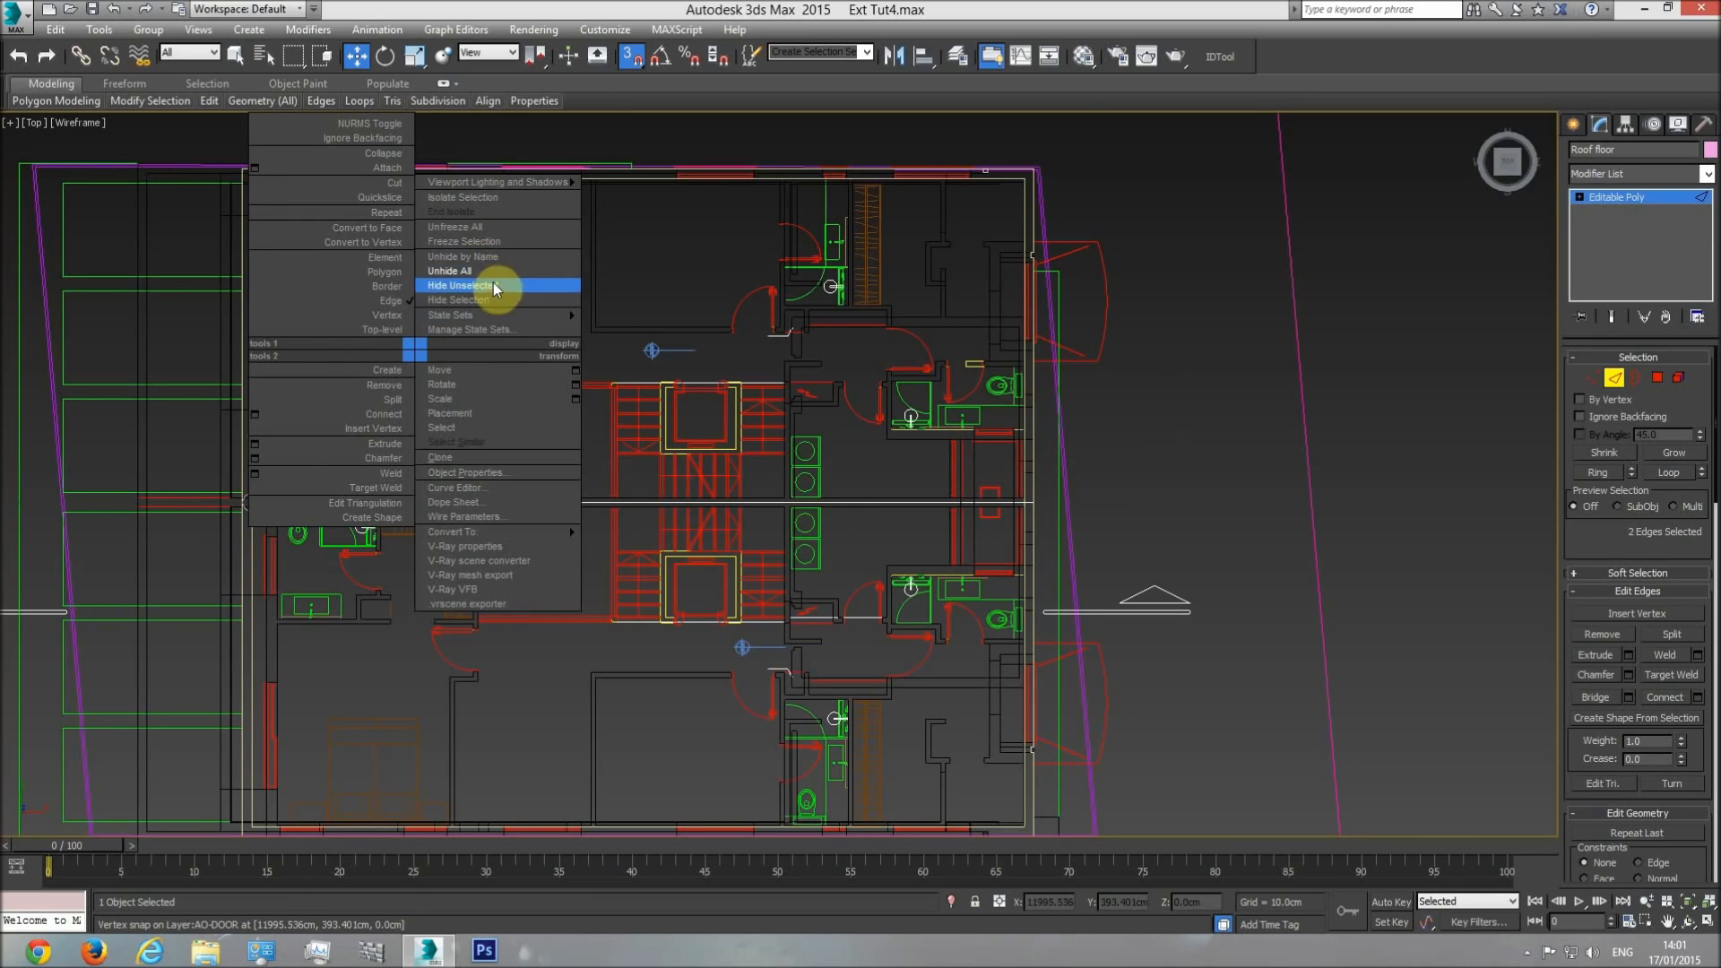
{"action": "left_click", "coordinate": [493, 285]}
{"action": "left_click", "coordinate": [1181, 397]}
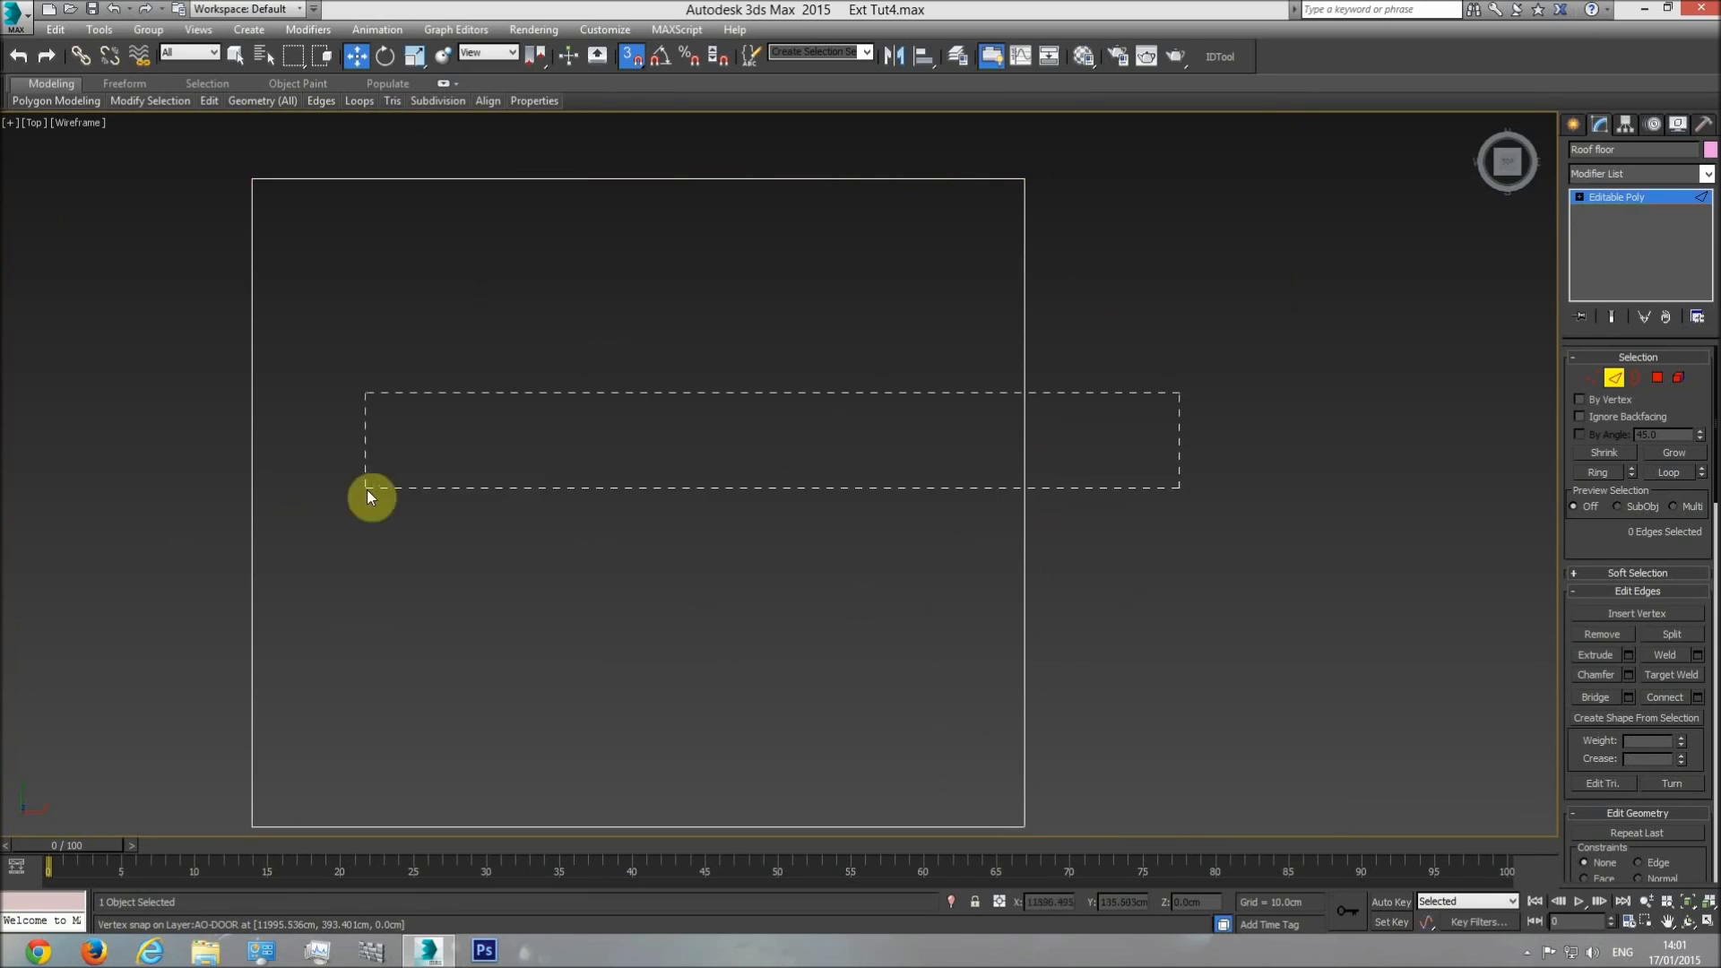
{"action": "left_click_drag", "start_coordinate": [198, 499], "coordinate": [199, 499]}
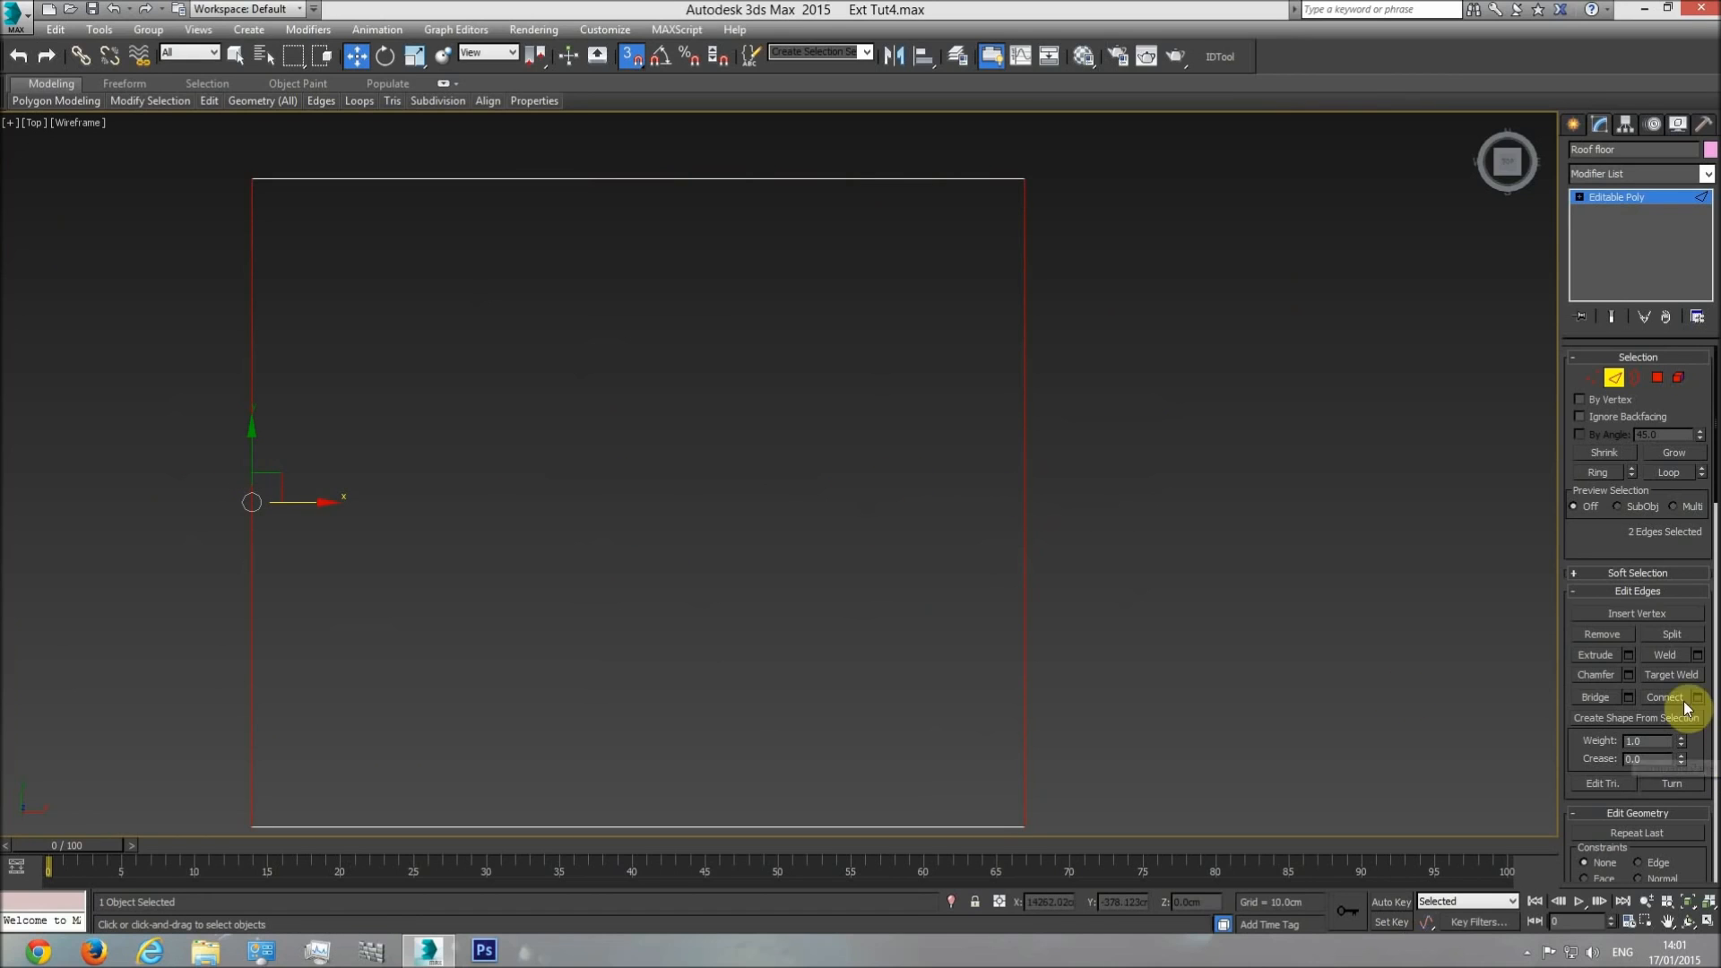
{"action": "right_click", "coordinate": [1071, 531]}
{"action": "left_click", "coordinate": [1117, 445]}
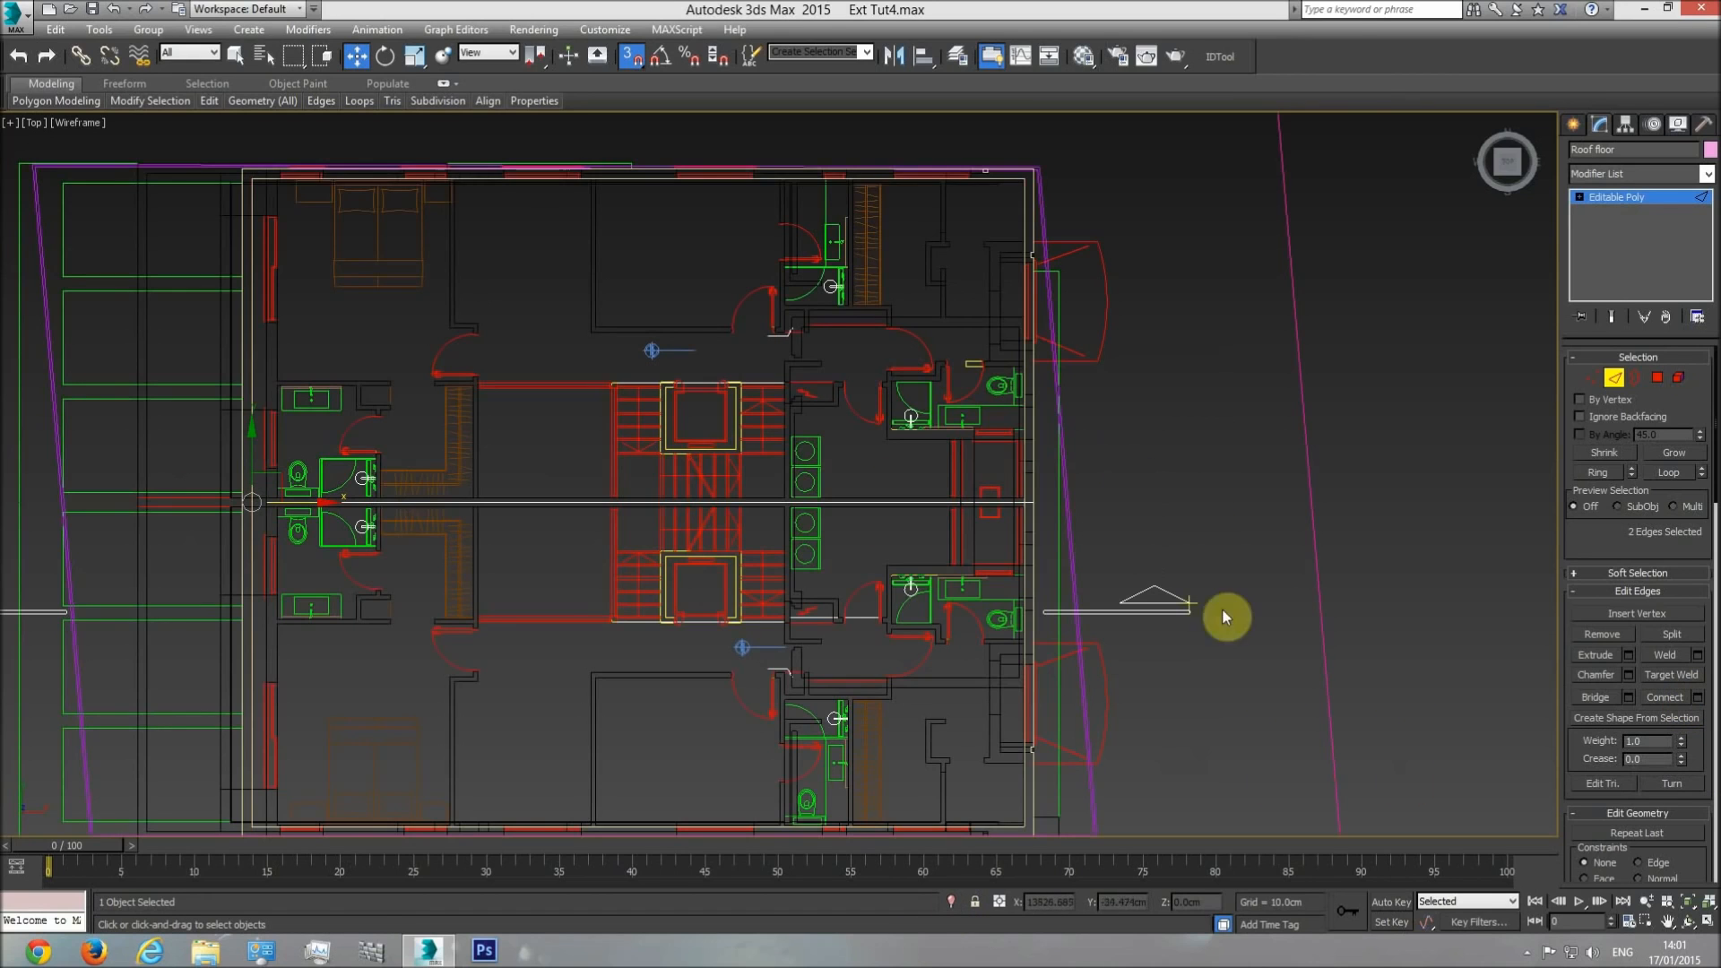
{"action": "key", "text": "F3"}
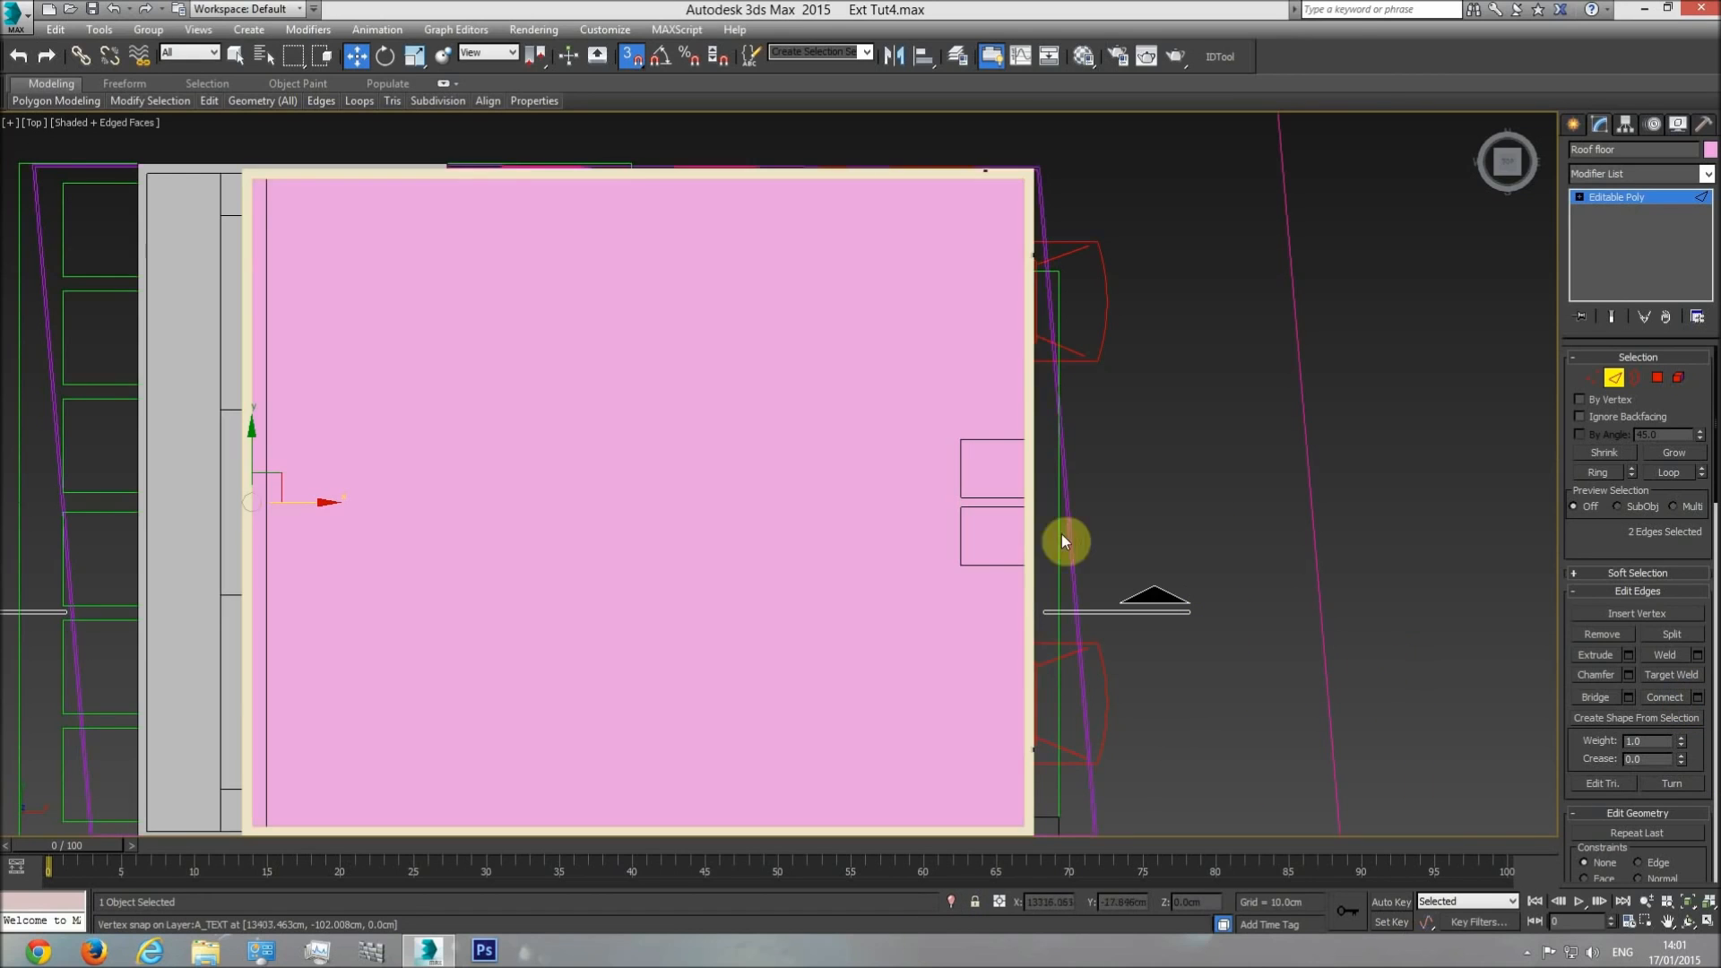
Connect the two selected edges of the roof floor with 4 segments.
{"action": "left_click", "coordinate": [1698, 698]}
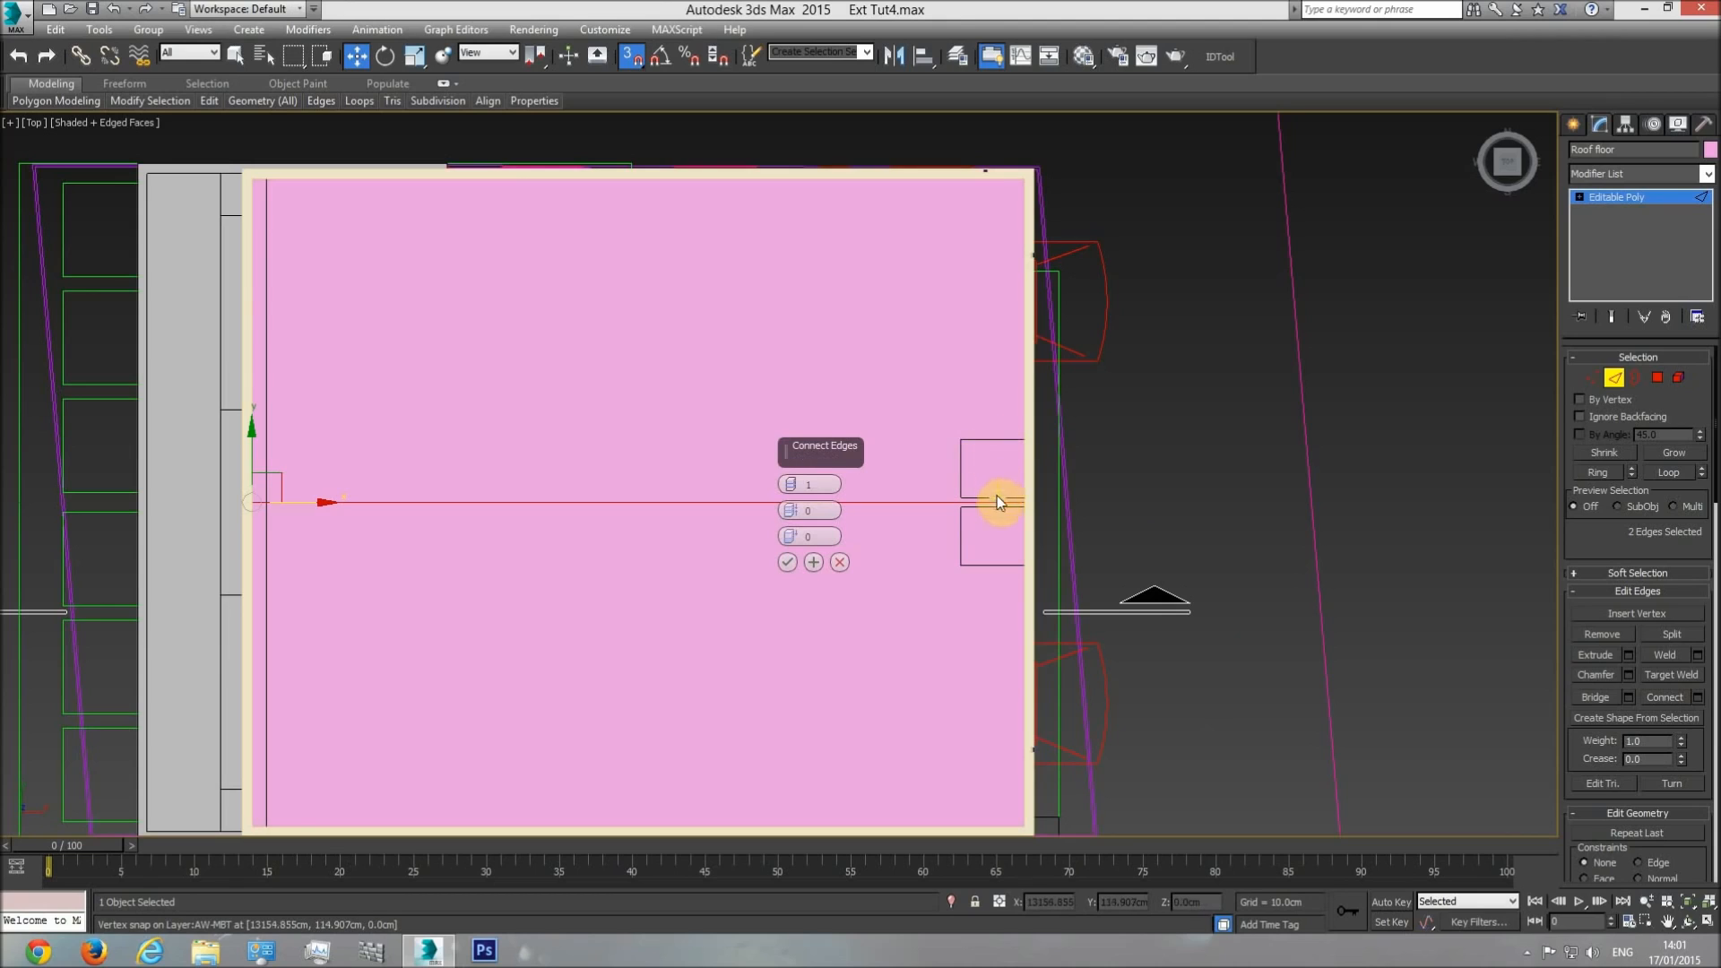
{"action": "left_click_drag", "start_coordinate": [790, 486], "coordinate": [789, 481]}
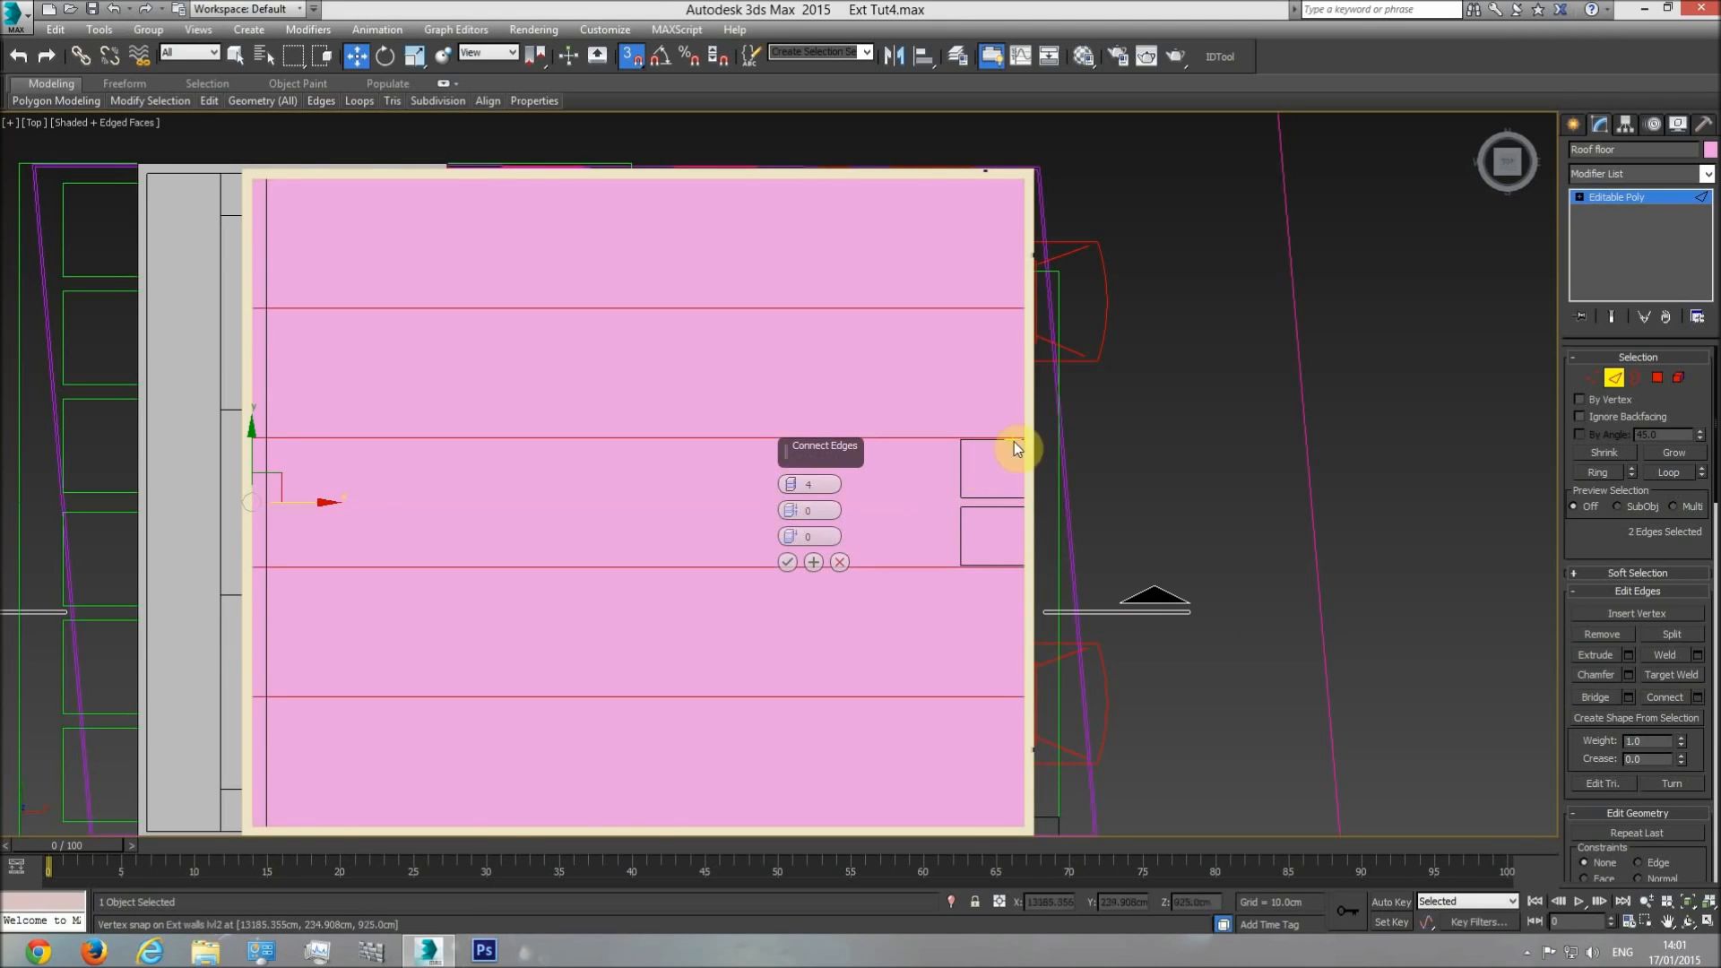
{"action": "left_click", "coordinate": [787, 562]}
Move the two middle connecting edges along Y, vertex-snapped to the facing sides of the two rectangular outlines at the roof's edge.
{"action": "left_click", "coordinate": [917, 437]}
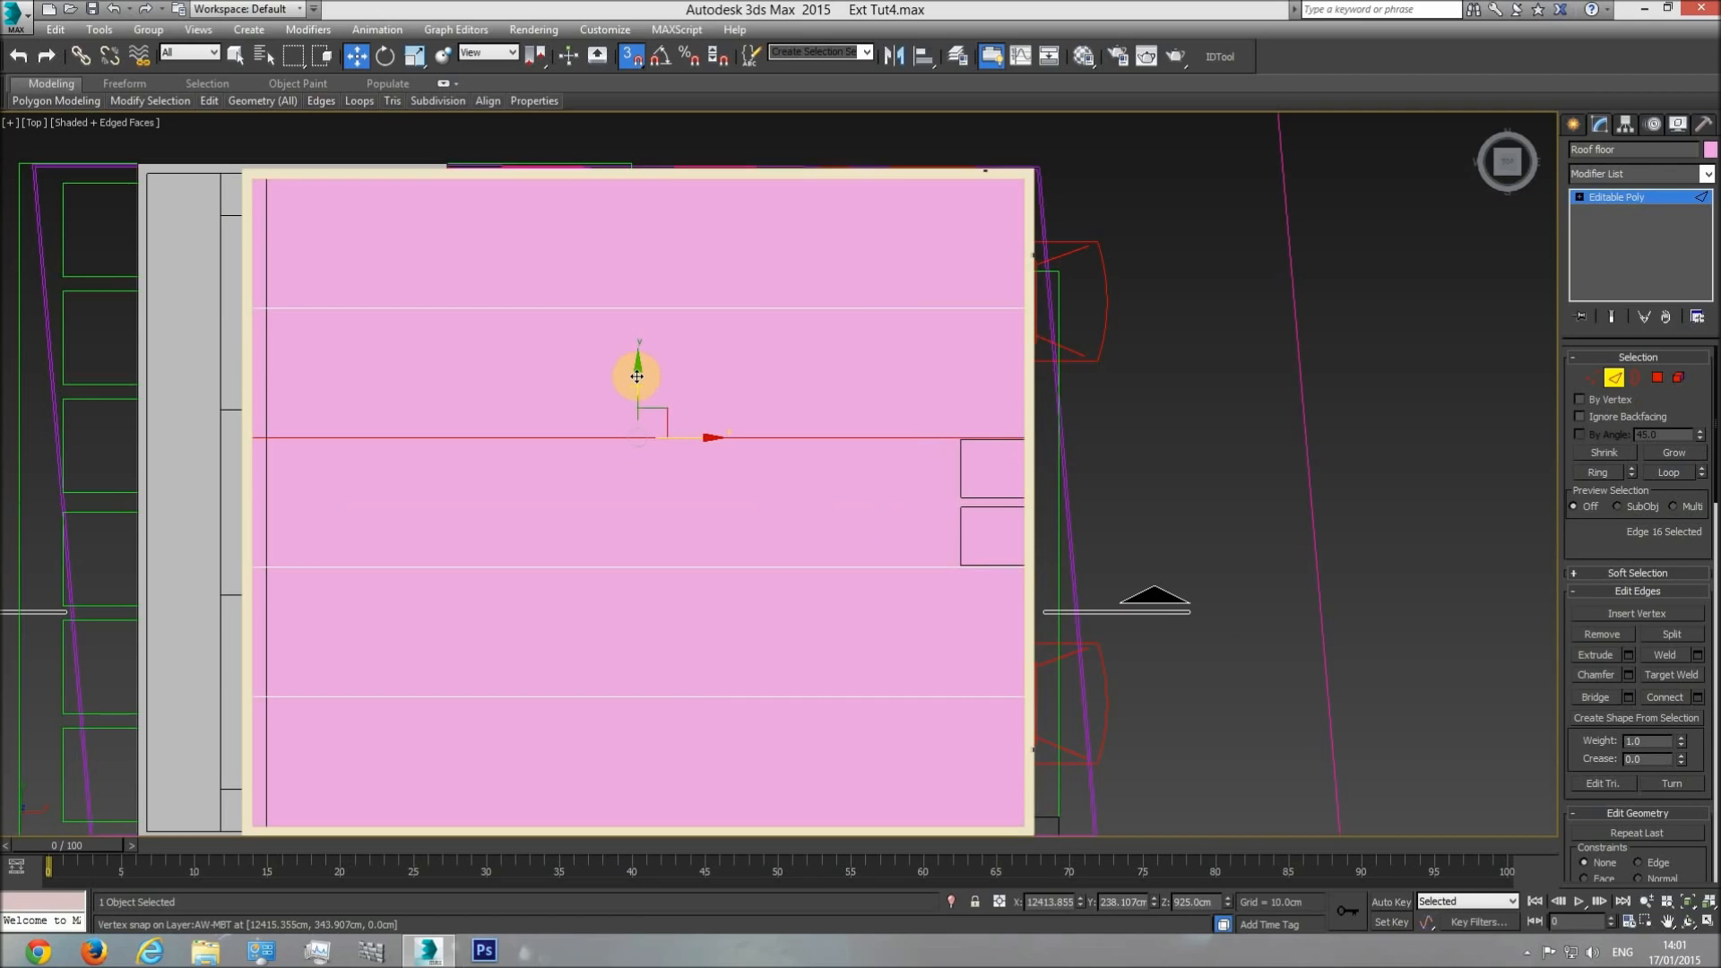
{"action": "left_click_drag", "start_coordinate": [636, 376], "coordinate": [970, 495]}
{"action": "left_click", "coordinate": [921, 567]}
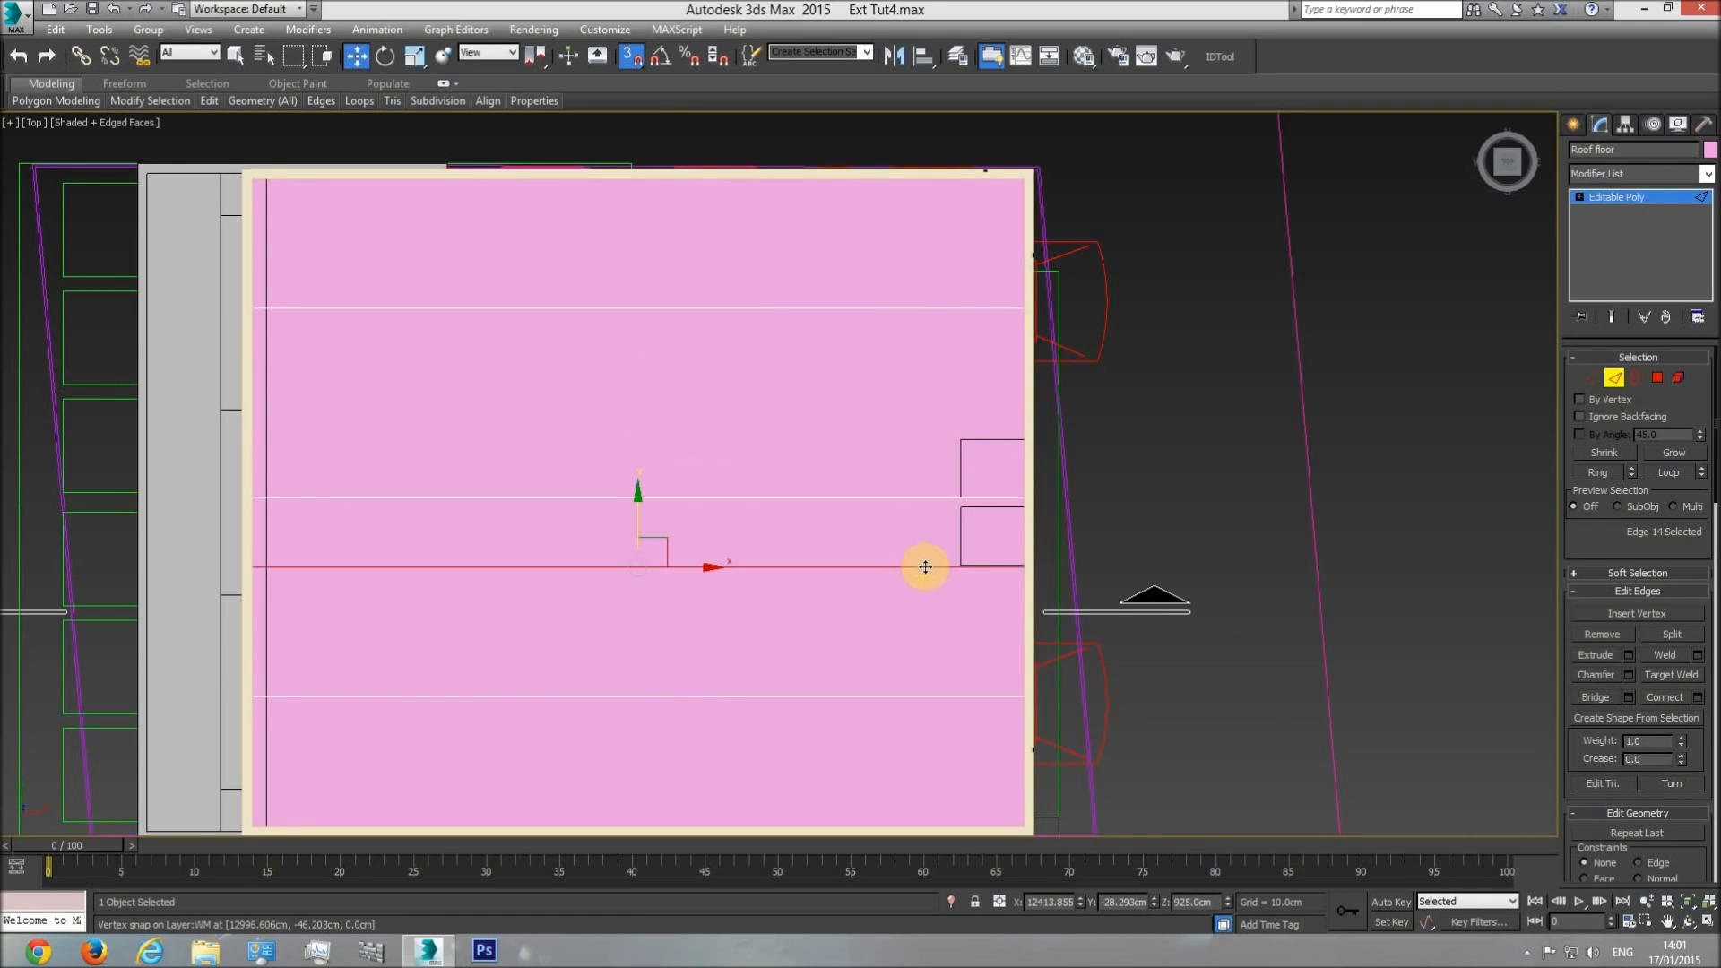
{"action": "scroll", "coordinate": [896, 551], "scroll_direction": "up", "scroll_amount": 4}
{"action": "left_click_drag", "start_coordinate": [296, 499], "coordinate": [923, 429]}
Move the lowest connecting edge along Y, vertex-snapped to the outer side of the lower rectangular outline.
{"action": "scroll", "coordinate": [860, 565], "scroll_direction": "down", "scroll_amount": 2}
{"action": "left_click", "coordinate": [847, 652]}
{"action": "left_click_drag", "start_coordinate": [448, 596], "coordinate": [906, 465]}
Move the uppermost connecting edge of the roof floor along Y, vertex-snapped to the outer side of the upper rectangular outline.
{"action": "middle_click_drag", "start_coordinate": [875, 272], "coordinate": [889, 653]}
{"action": "left_click", "coordinate": [852, 488]}
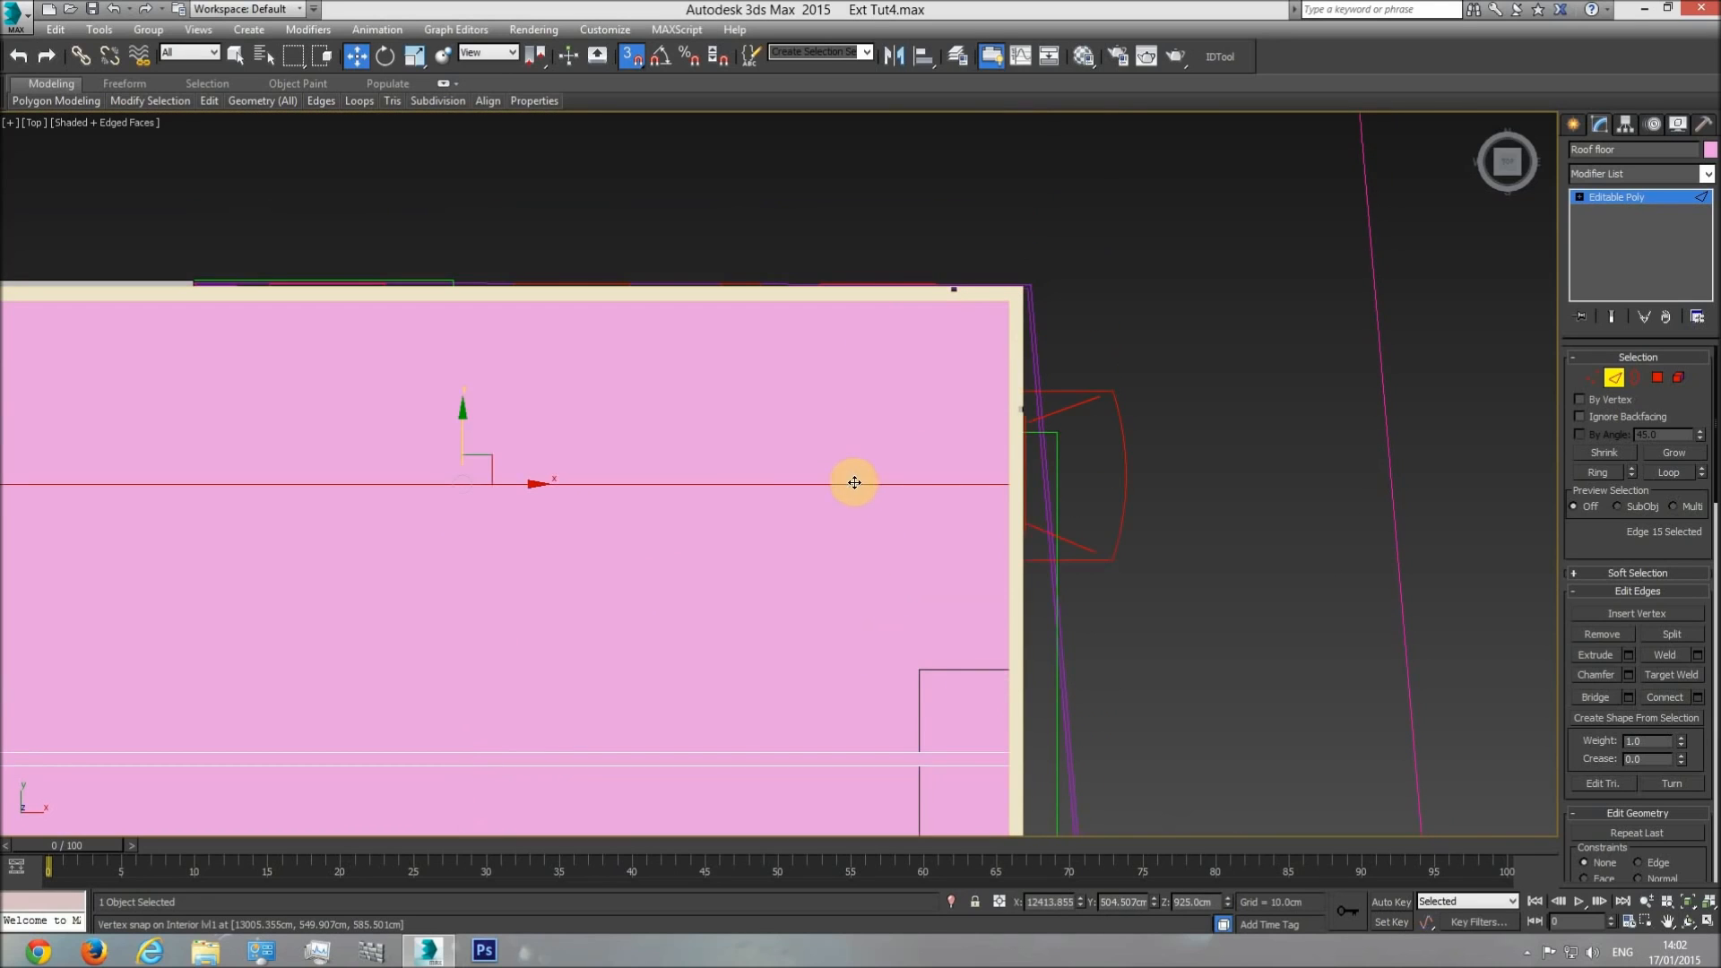
{"action": "left_click_drag", "start_coordinate": [461, 425], "coordinate": [921, 669]}
{"action": "scroll", "coordinate": [930, 491], "scroll_direction": "down", "scroll_amount": 2}
{"action": "middle_click_drag", "start_coordinate": [946, 638], "coordinate": [849, 369]}
{"action": "scroll", "coordinate": [932, 490], "scroll_direction": "down", "scroll_amount": 2}
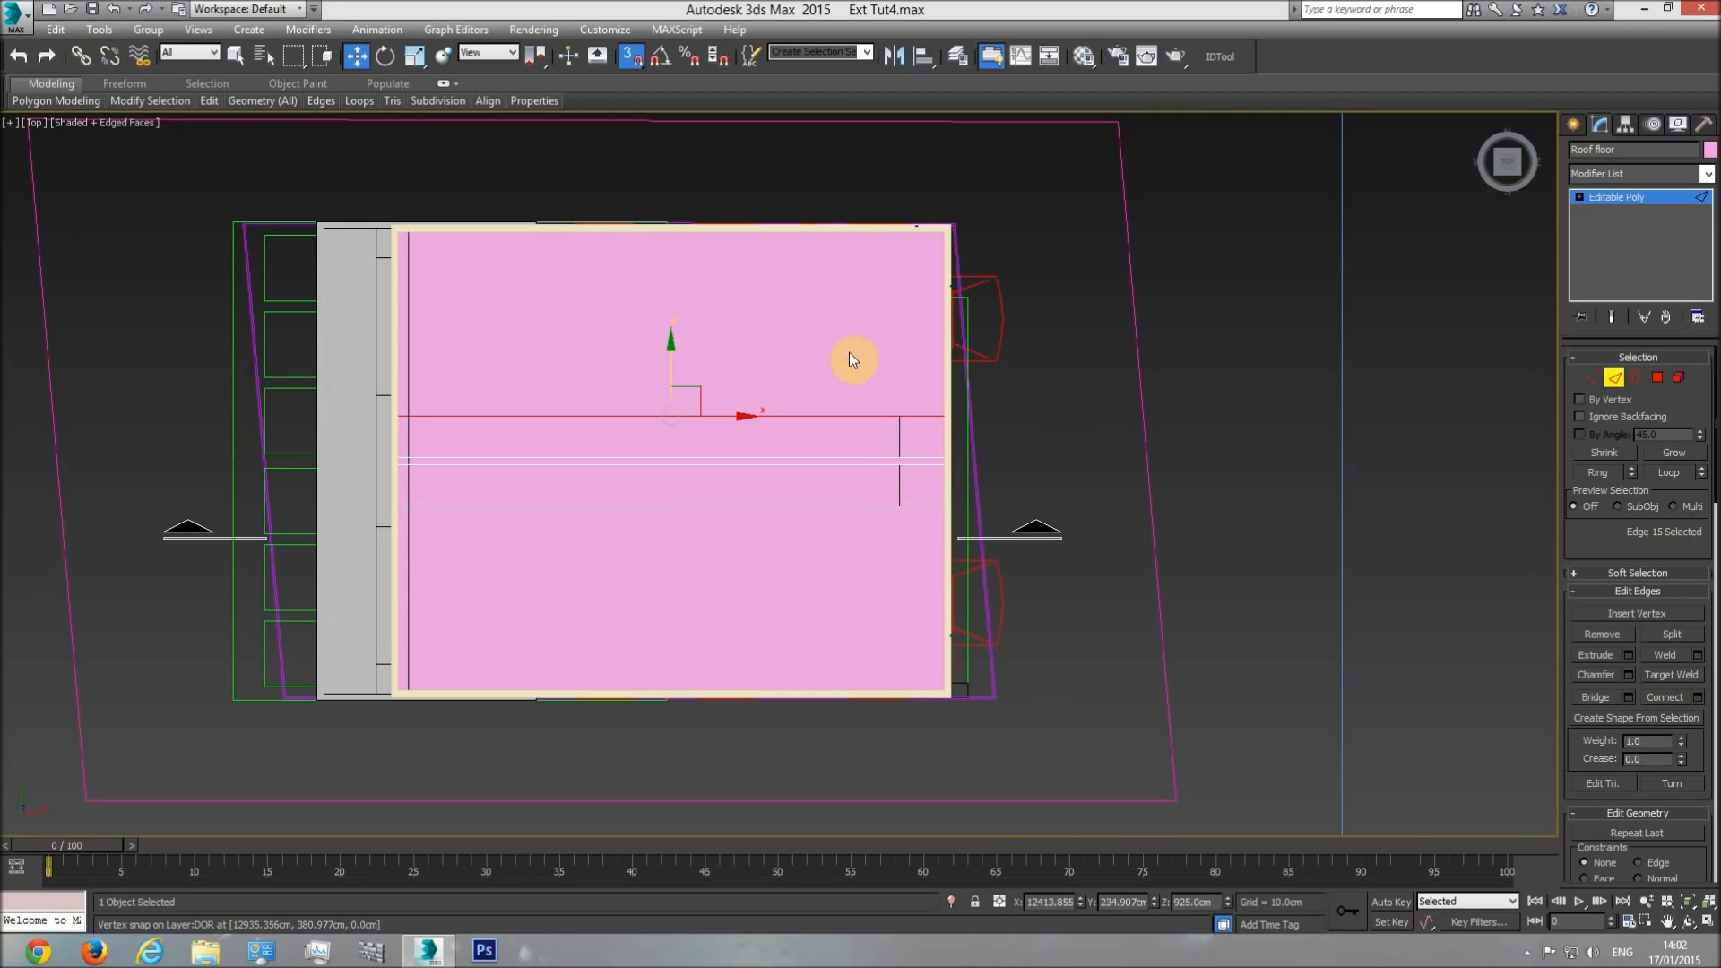
Hide all objects except the roof floor and select its six edges running along X.
{"action": "right_click", "coordinate": [843, 347]}
{"action": "left_click", "coordinate": [920, 282]}
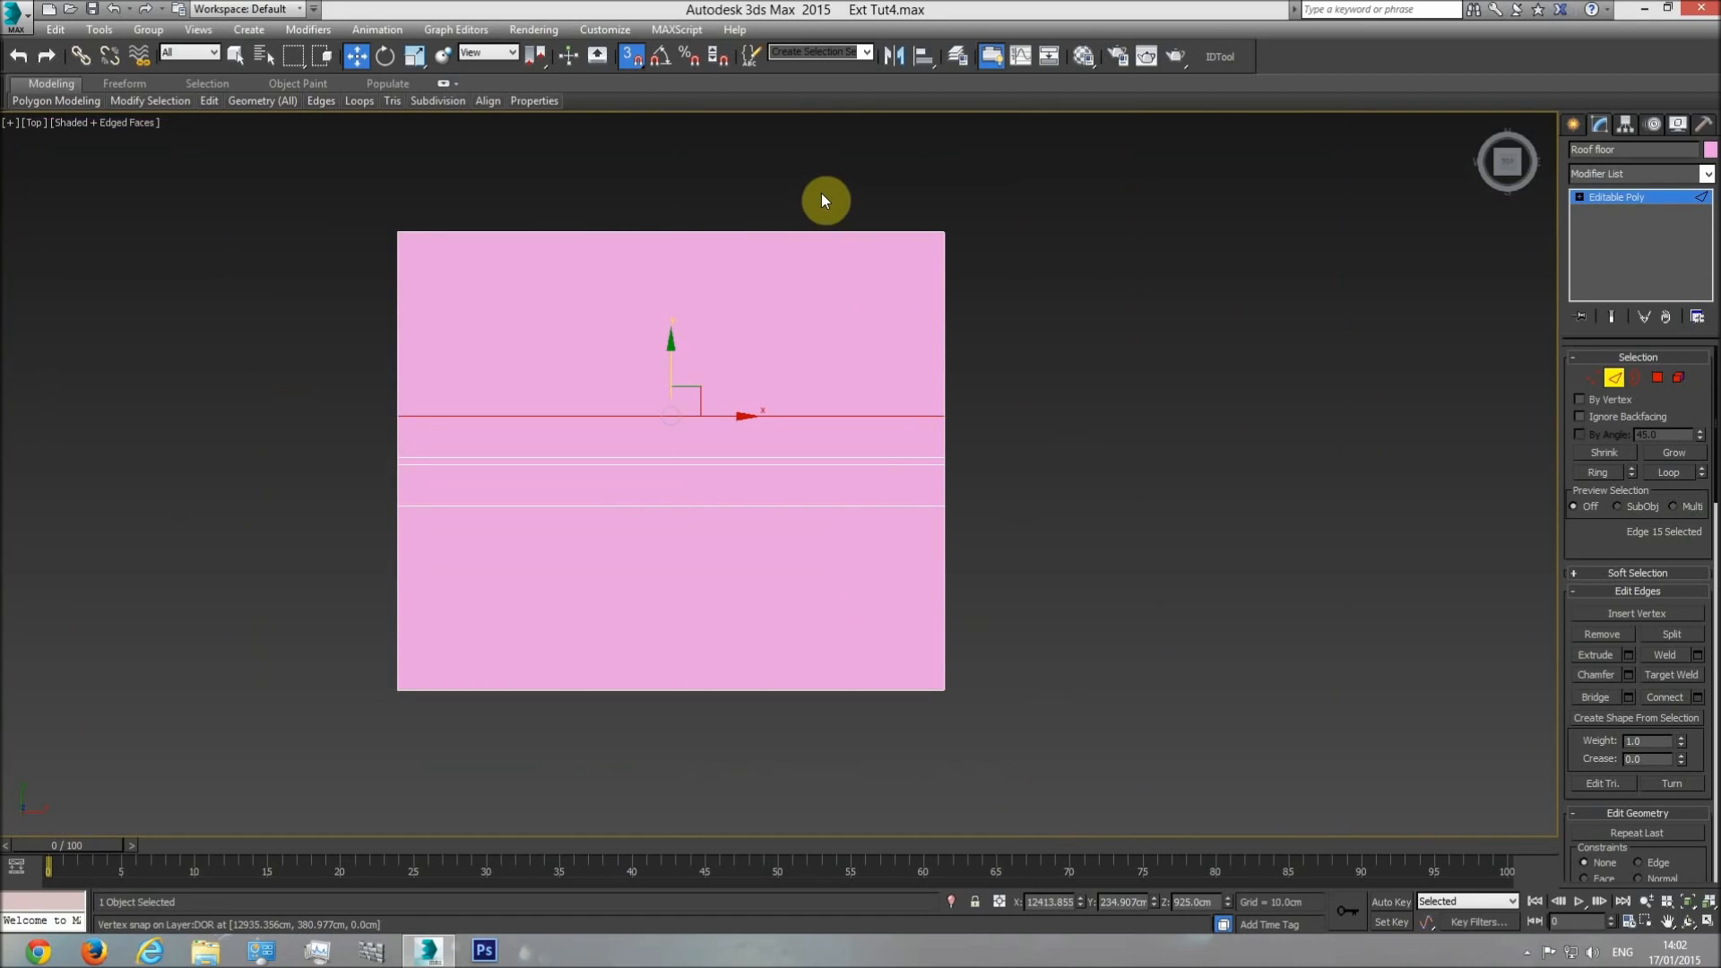
{"action": "left_click_drag", "start_coordinate": [734, 756], "coordinate": [735, 756]}
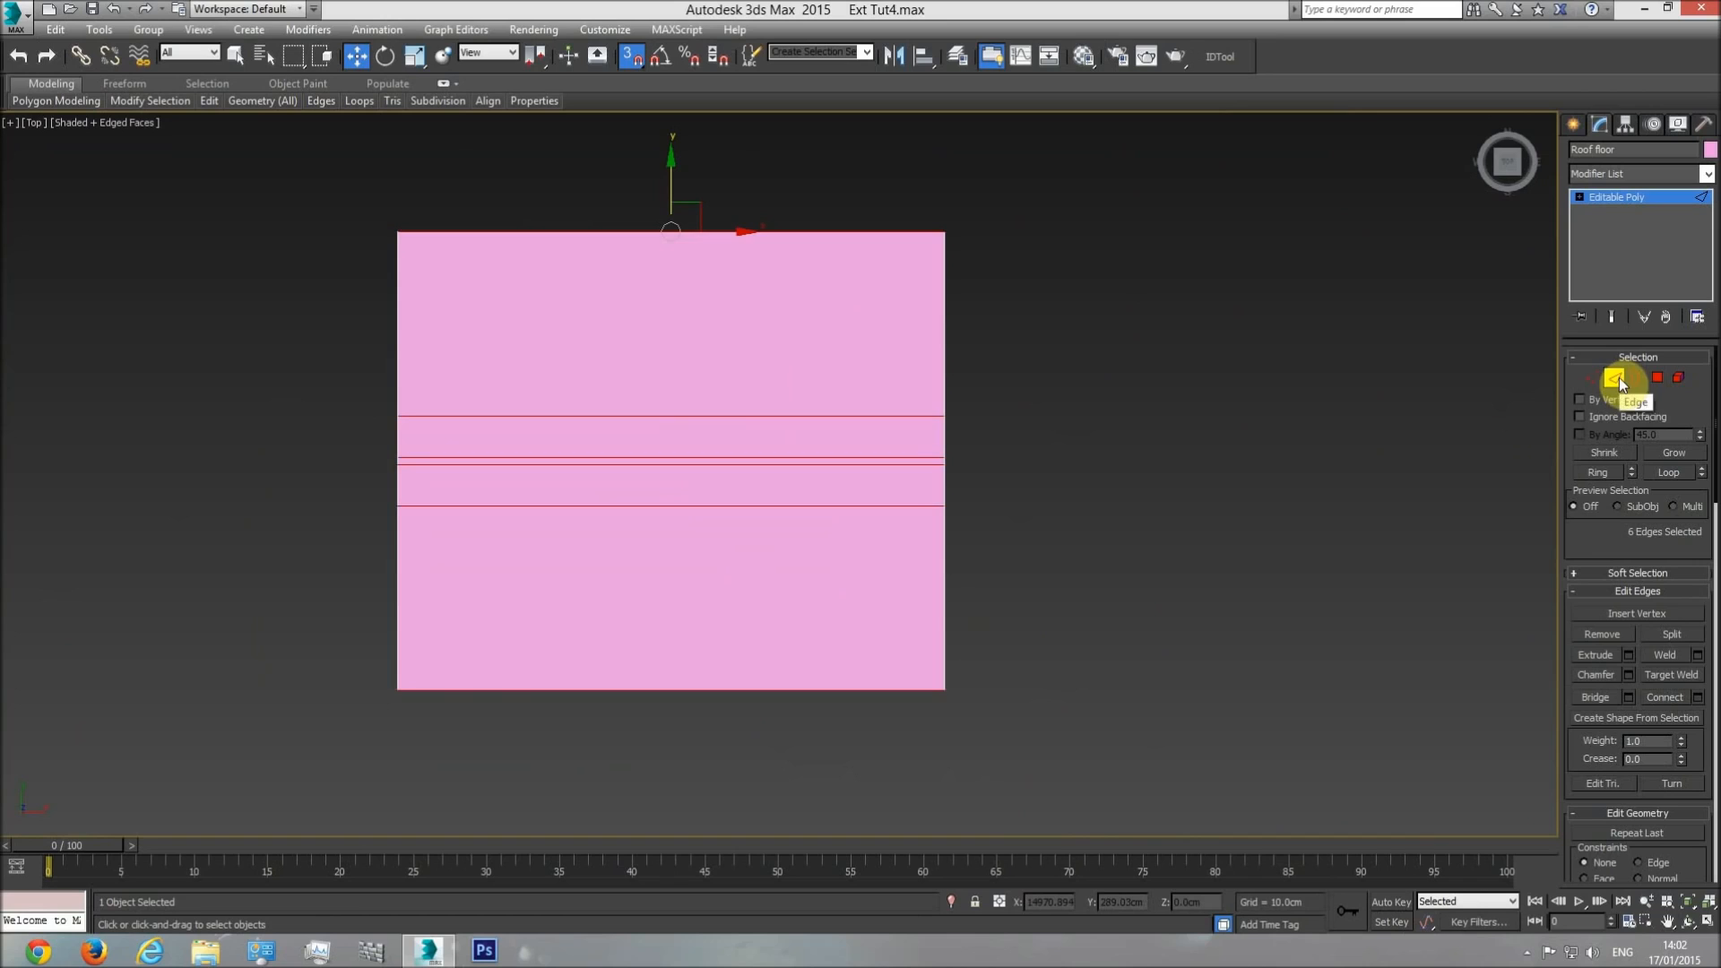
Connect the six selected edges with 1 segment and unhide all objects.
{"action": "left_click", "coordinate": [1698, 703]}
{"action": "right_click", "coordinate": [1143, 460]}
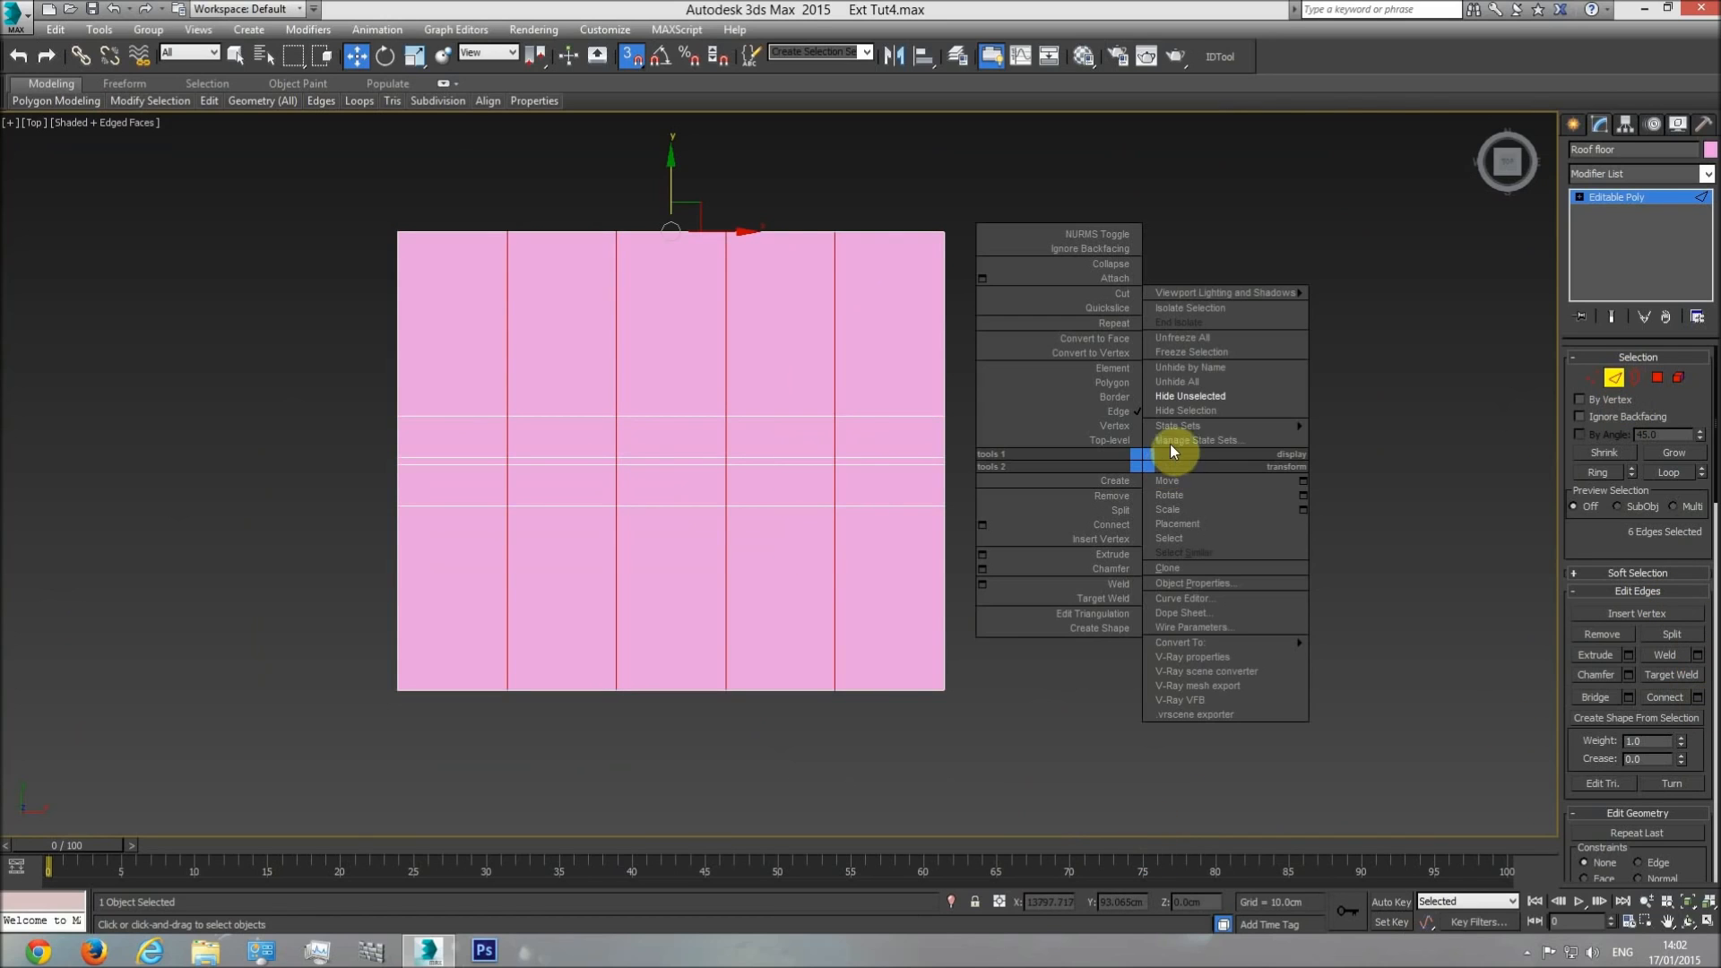
{"action": "left_click", "coordinate": [1210, 381]}
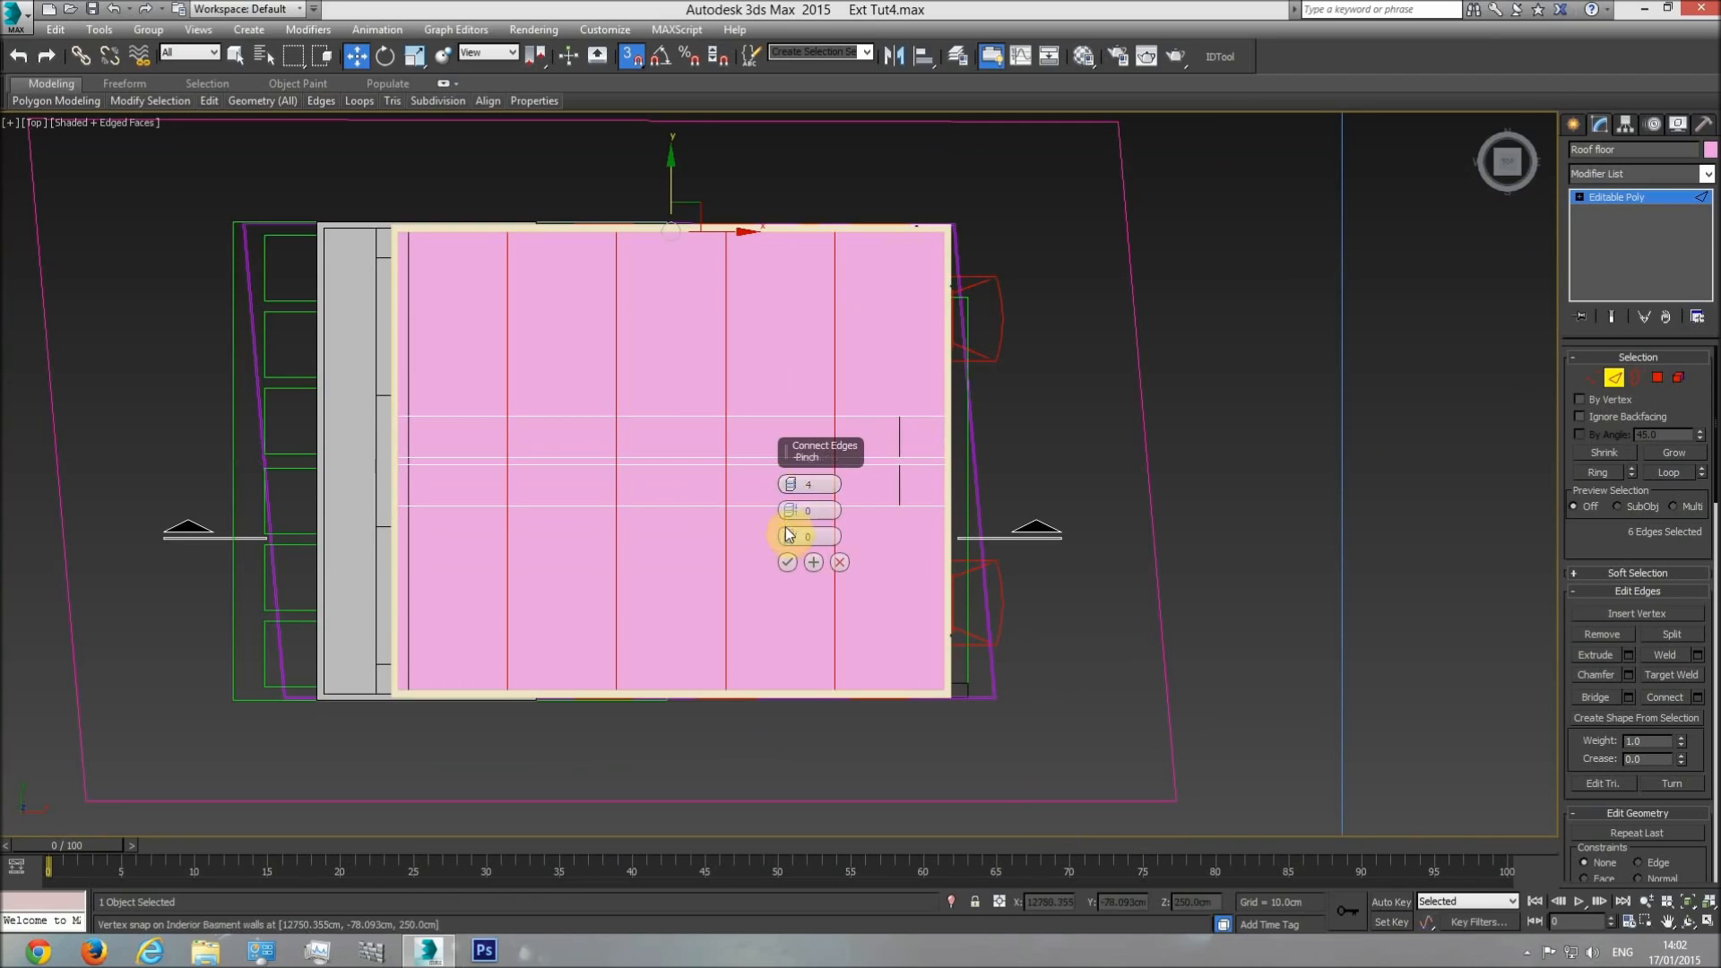
{"action": "left_click", "coordinate": [791, 489]}
{"action": "left_click", "coordinate": [792, 488]}
{"action": "left_click", "coordinate": [791, 488]}
{"action": "left_click", "coordinate": [788, 563]}
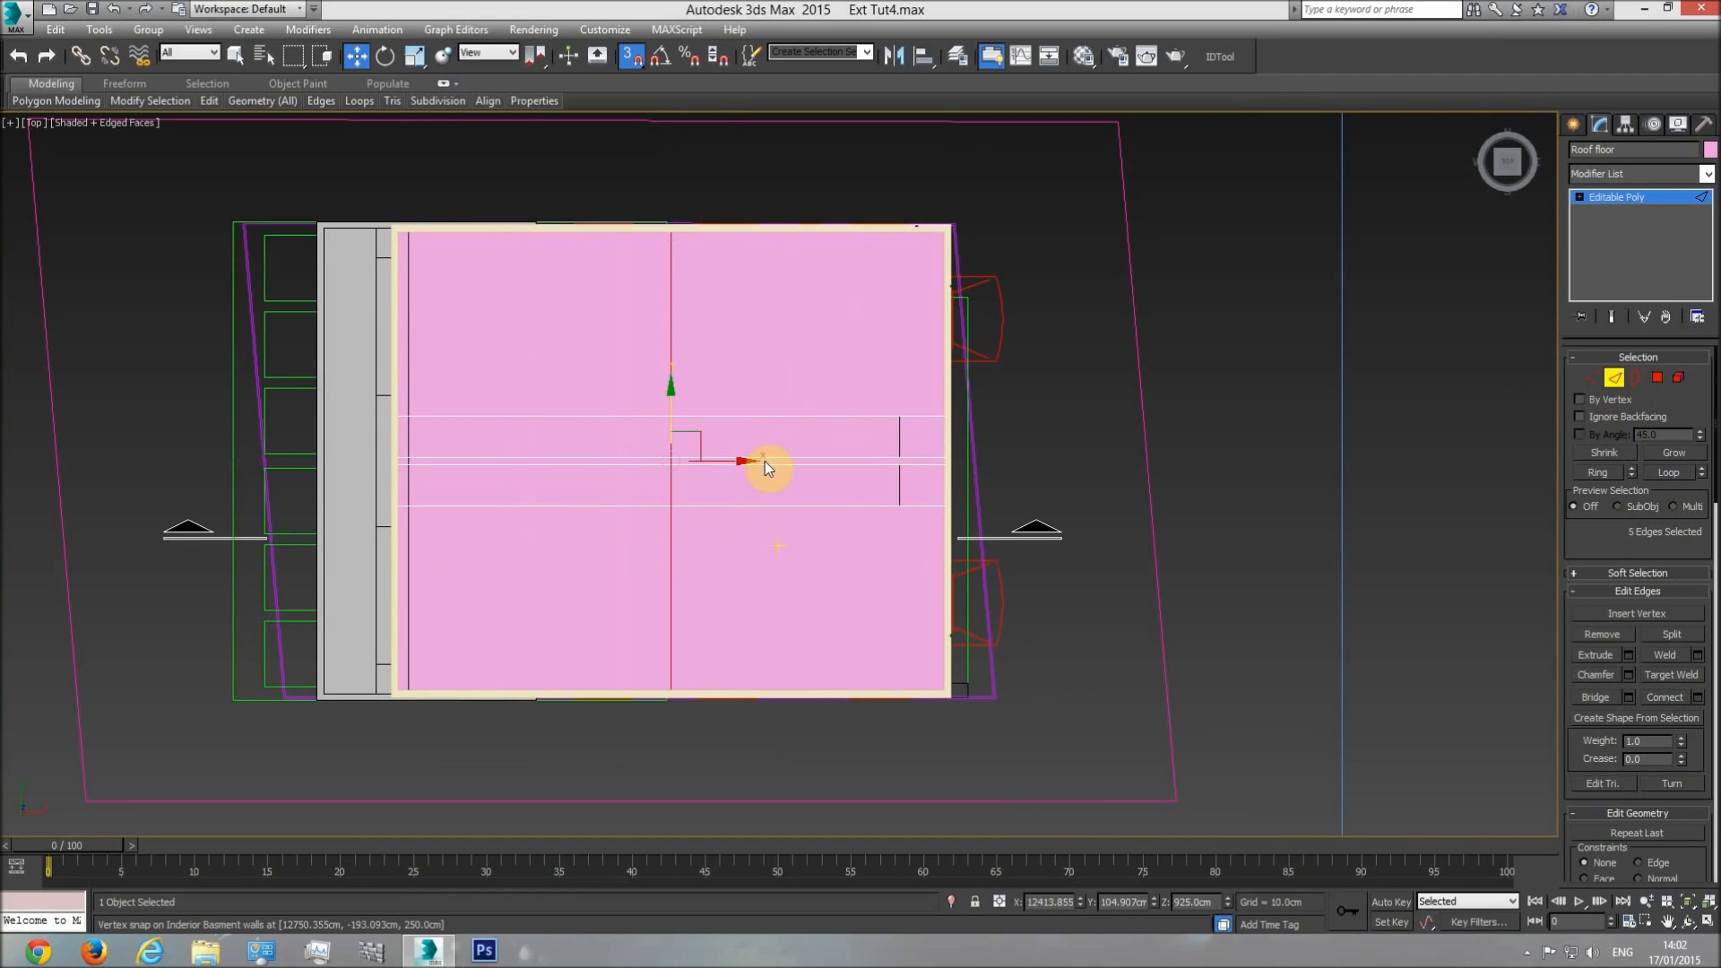
Move the new edges along X, vertex-snapped to the rectangular outlines' inner side, and delete the two roof floor polygons inside the outlines.
{"action": "left_click_drag", "start_coordinate": [725, 463], "coordinate": [899, 415]}
{"action": "scroll", "coordinate": [899, 415], "scroll_direction": "up", "scroll_amount": 5}
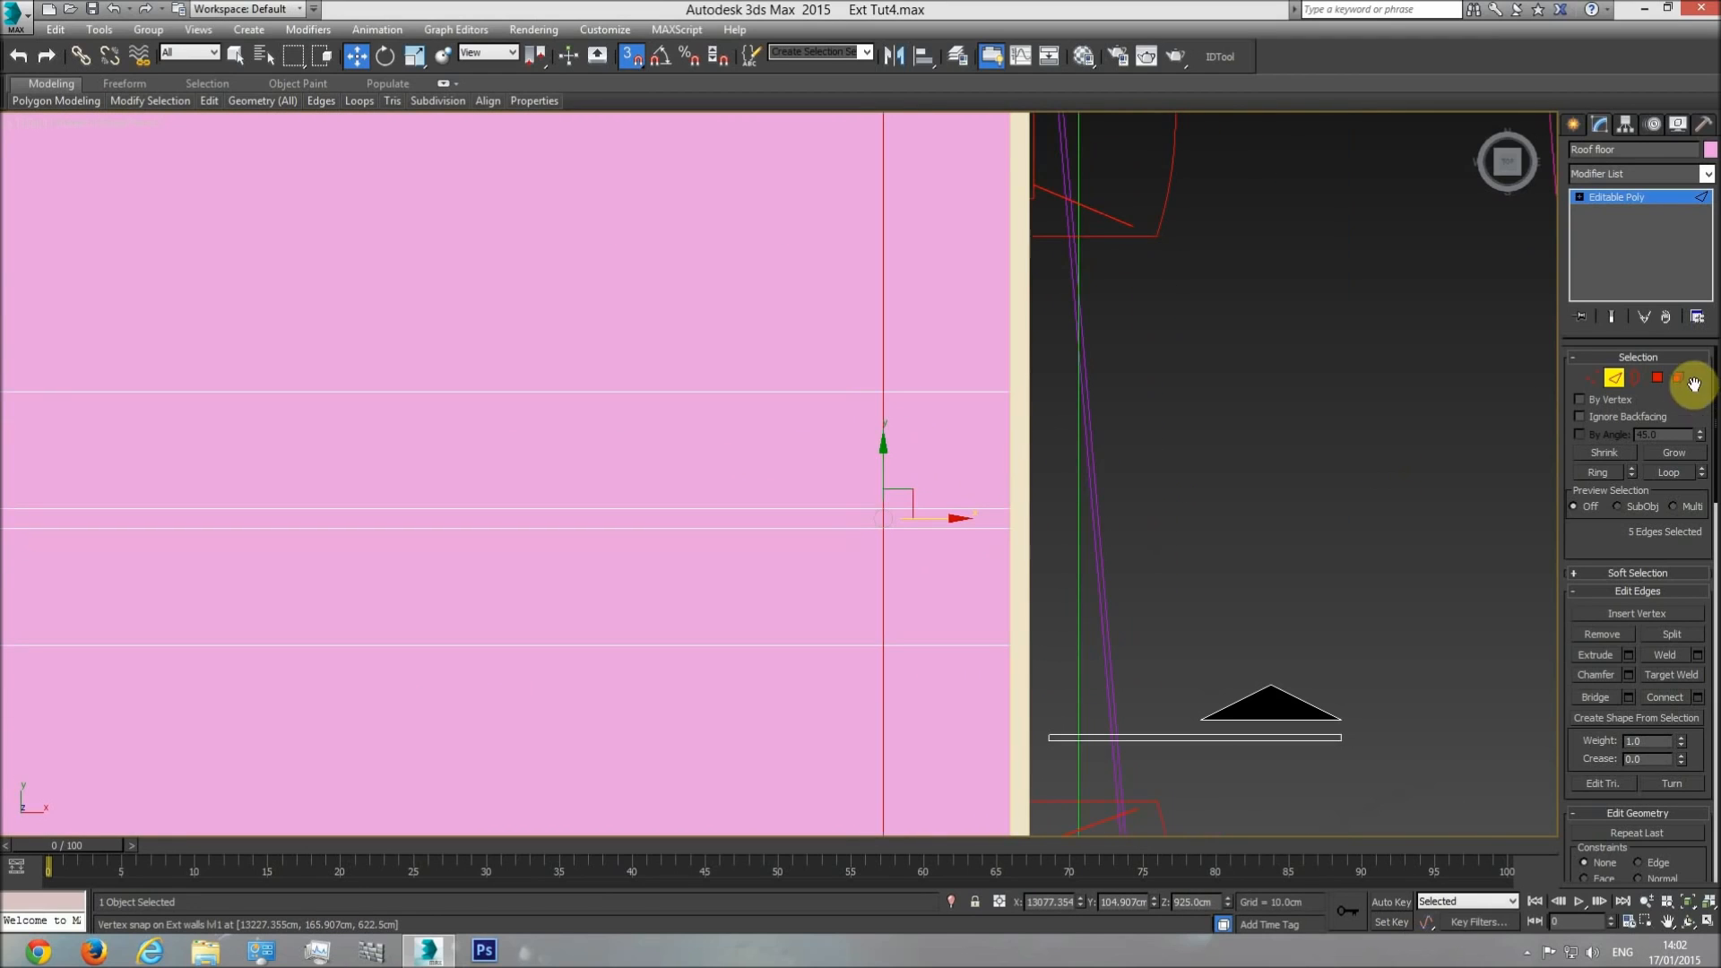
{"action": "left_click", "coordinate": [1657, 377]}
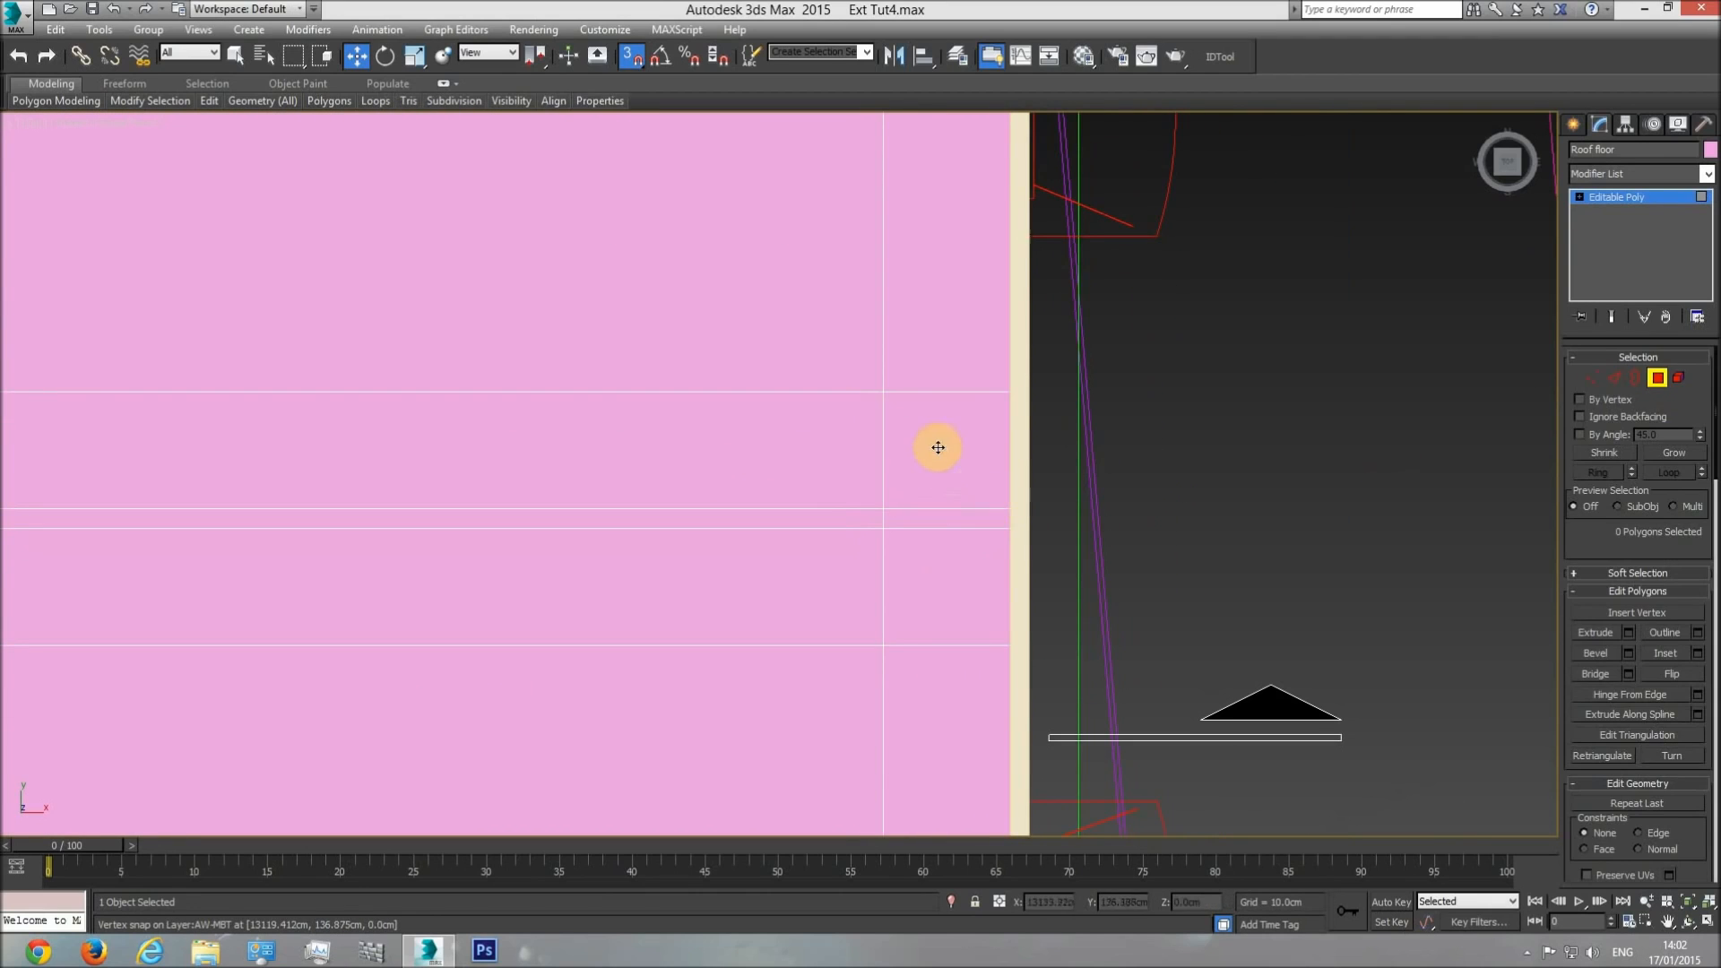
{"action": "left_click", "coordinate": [937, 446]}
{"action": "left_click", "coordinate": [945, 582], "text": "ctrl"}
{"action": "key", "text": "Delete"}
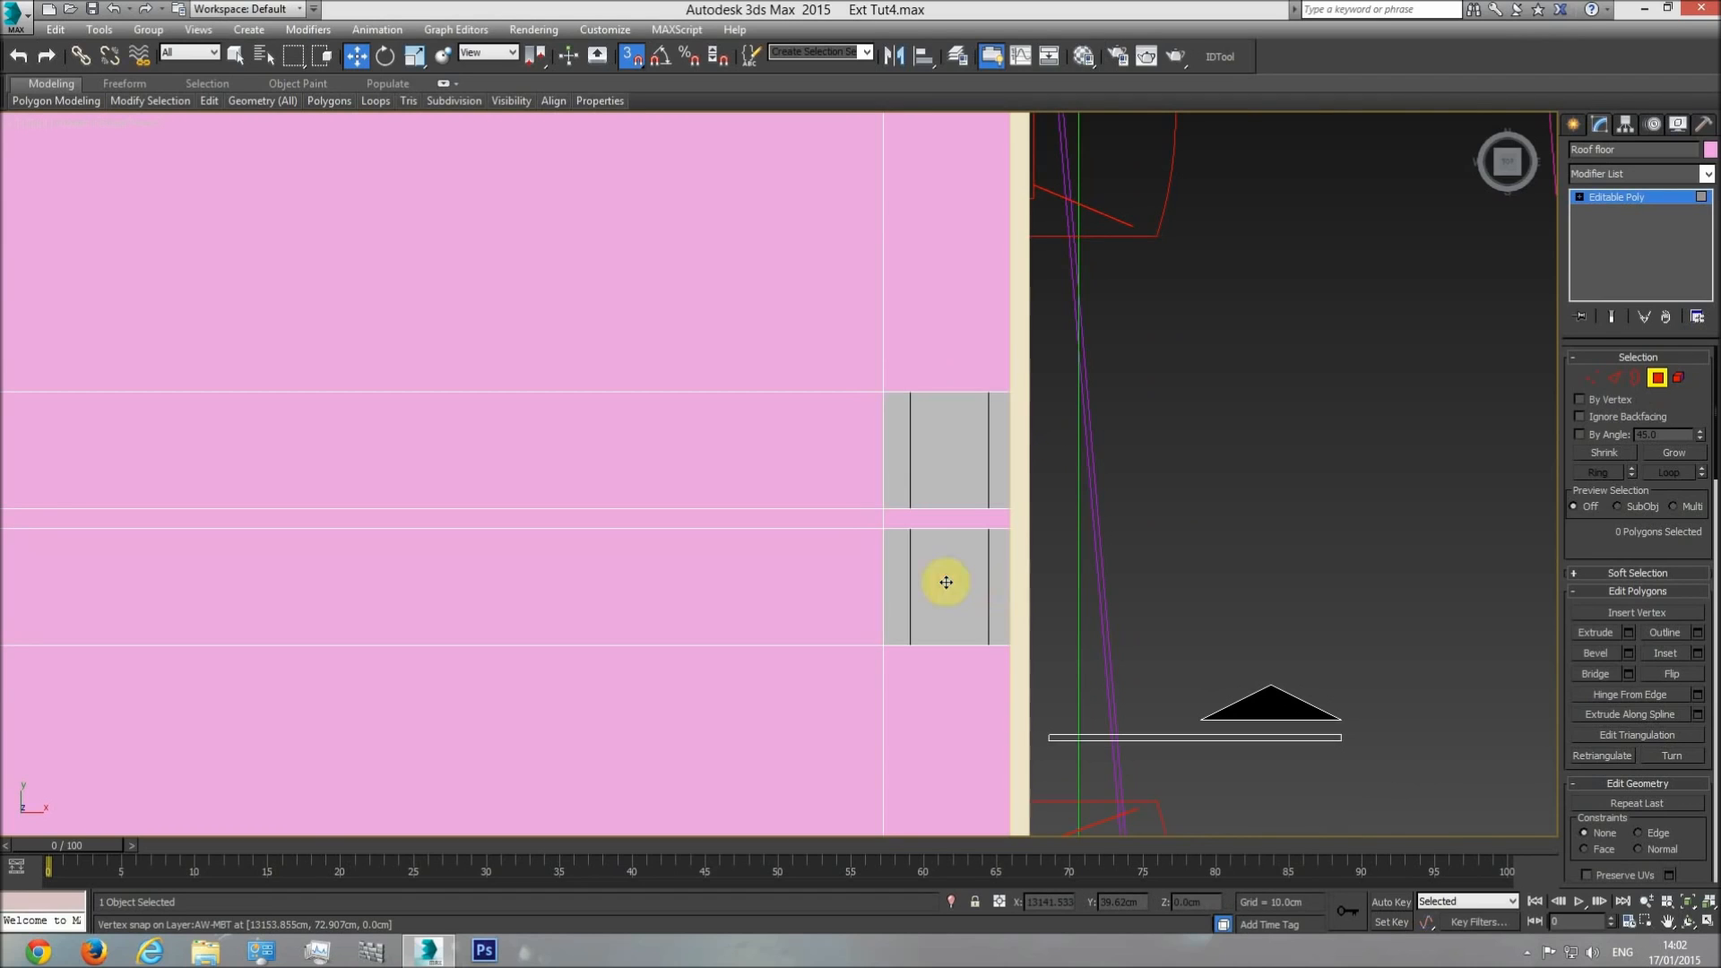
Examine the two roof openings and the whole building from several angles in the perspective view.
{"action": "key", "text": "p"}
{"action": "left_click", "coordinate": [1689, 923]}
{"action": "left_click_drag", "start_coordinate": [699, 549], "coordinate": [613, 341]}
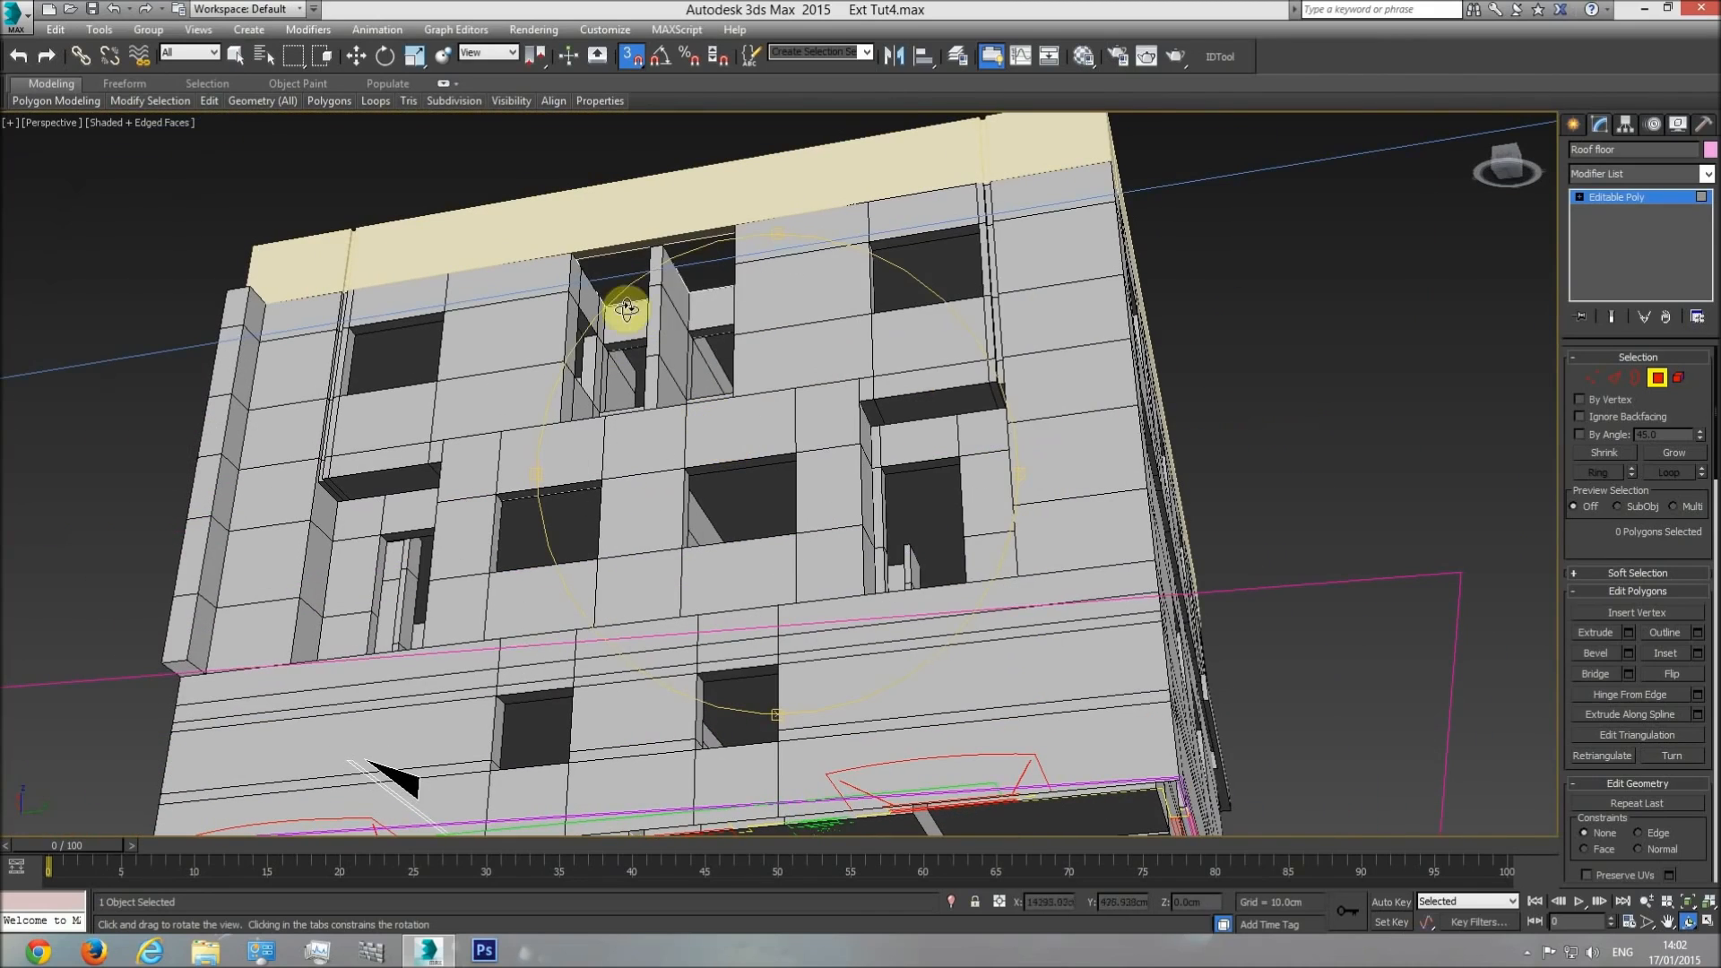
{"action": "left_click_drag", "start_coordinate": [701, 182], "coordinate": [1060, 547]}
{"action": "left_click_drag", "start_coordinate": [837, 530], "coordinate": [715, 777]}
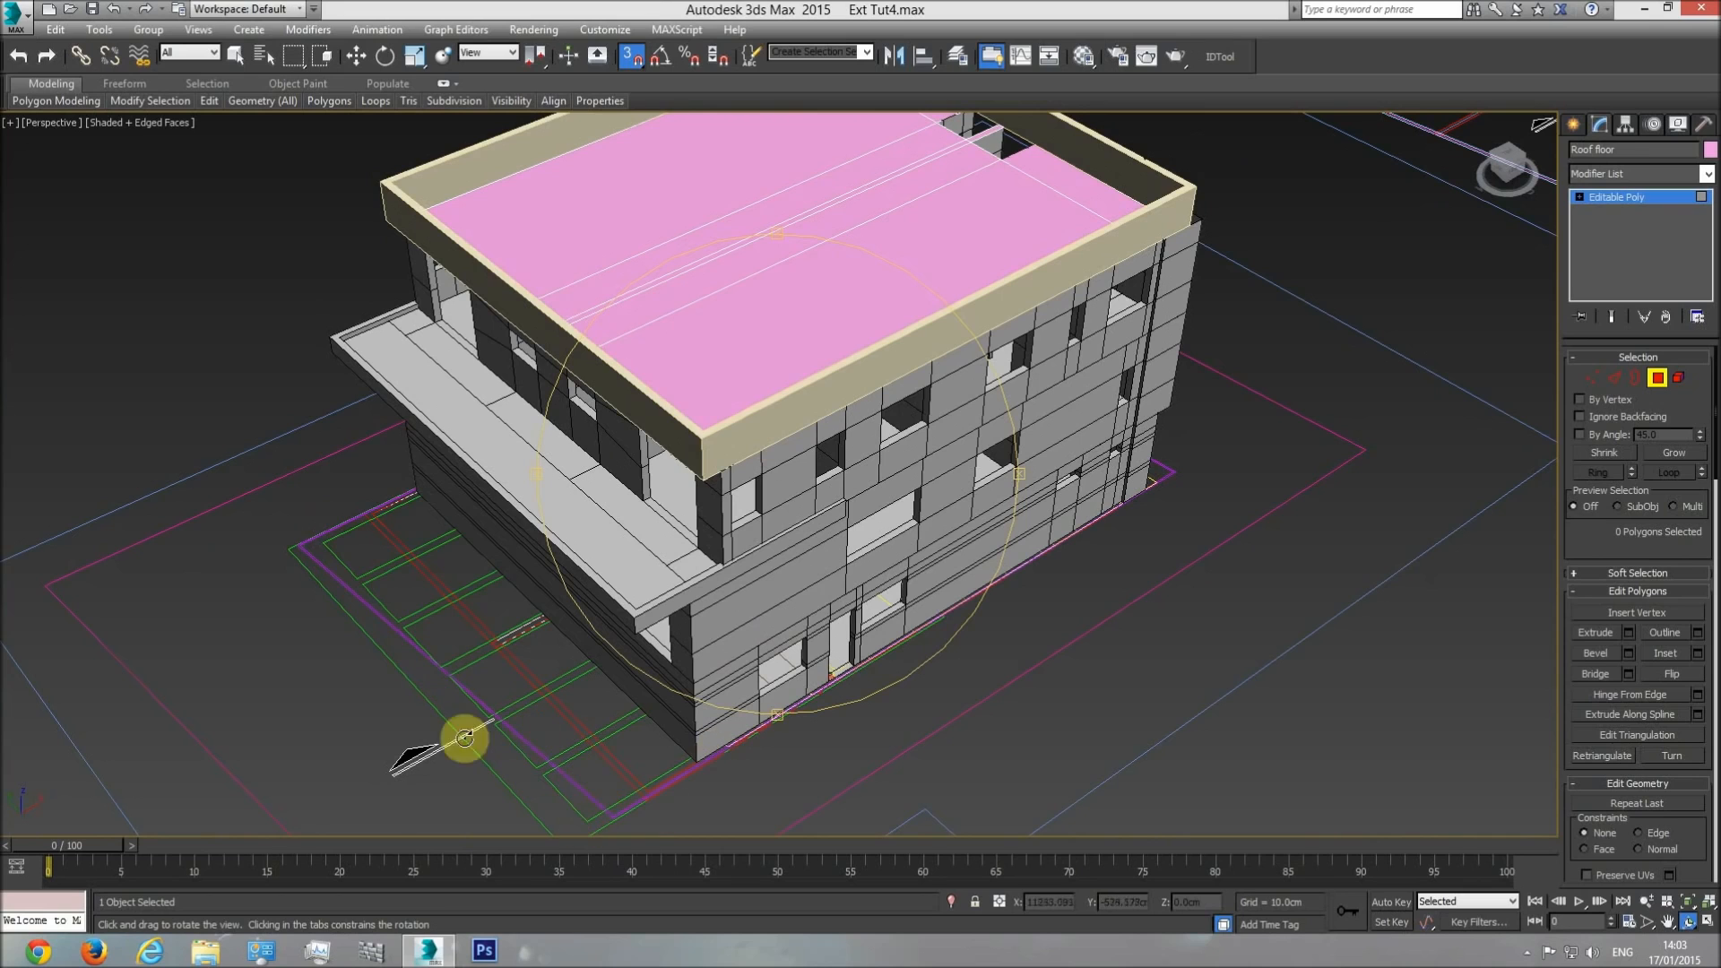
{"action": "left_click_drag", "start_coordinate": [756, 480], "coordinate": [741, 492]}
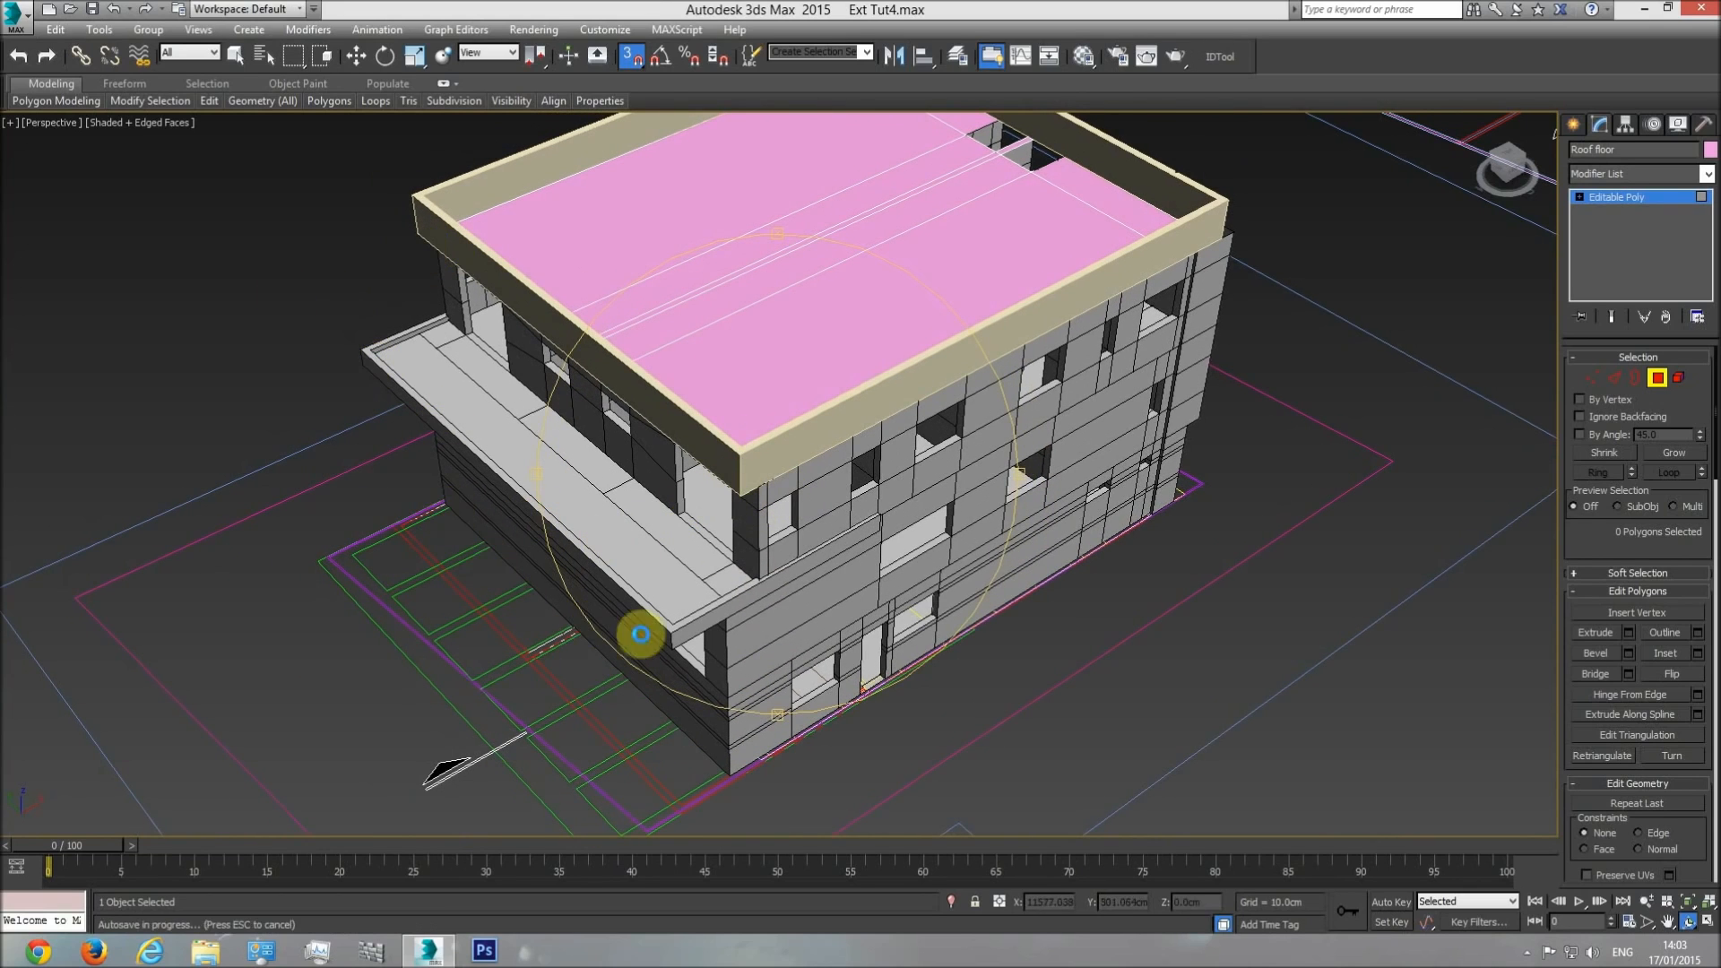
{"action": "left_click_drag", "start_coordinate": [822, 568], "coordinate": [807, 564]}
{"action": "right_click", "coordinate": [771, 572]}
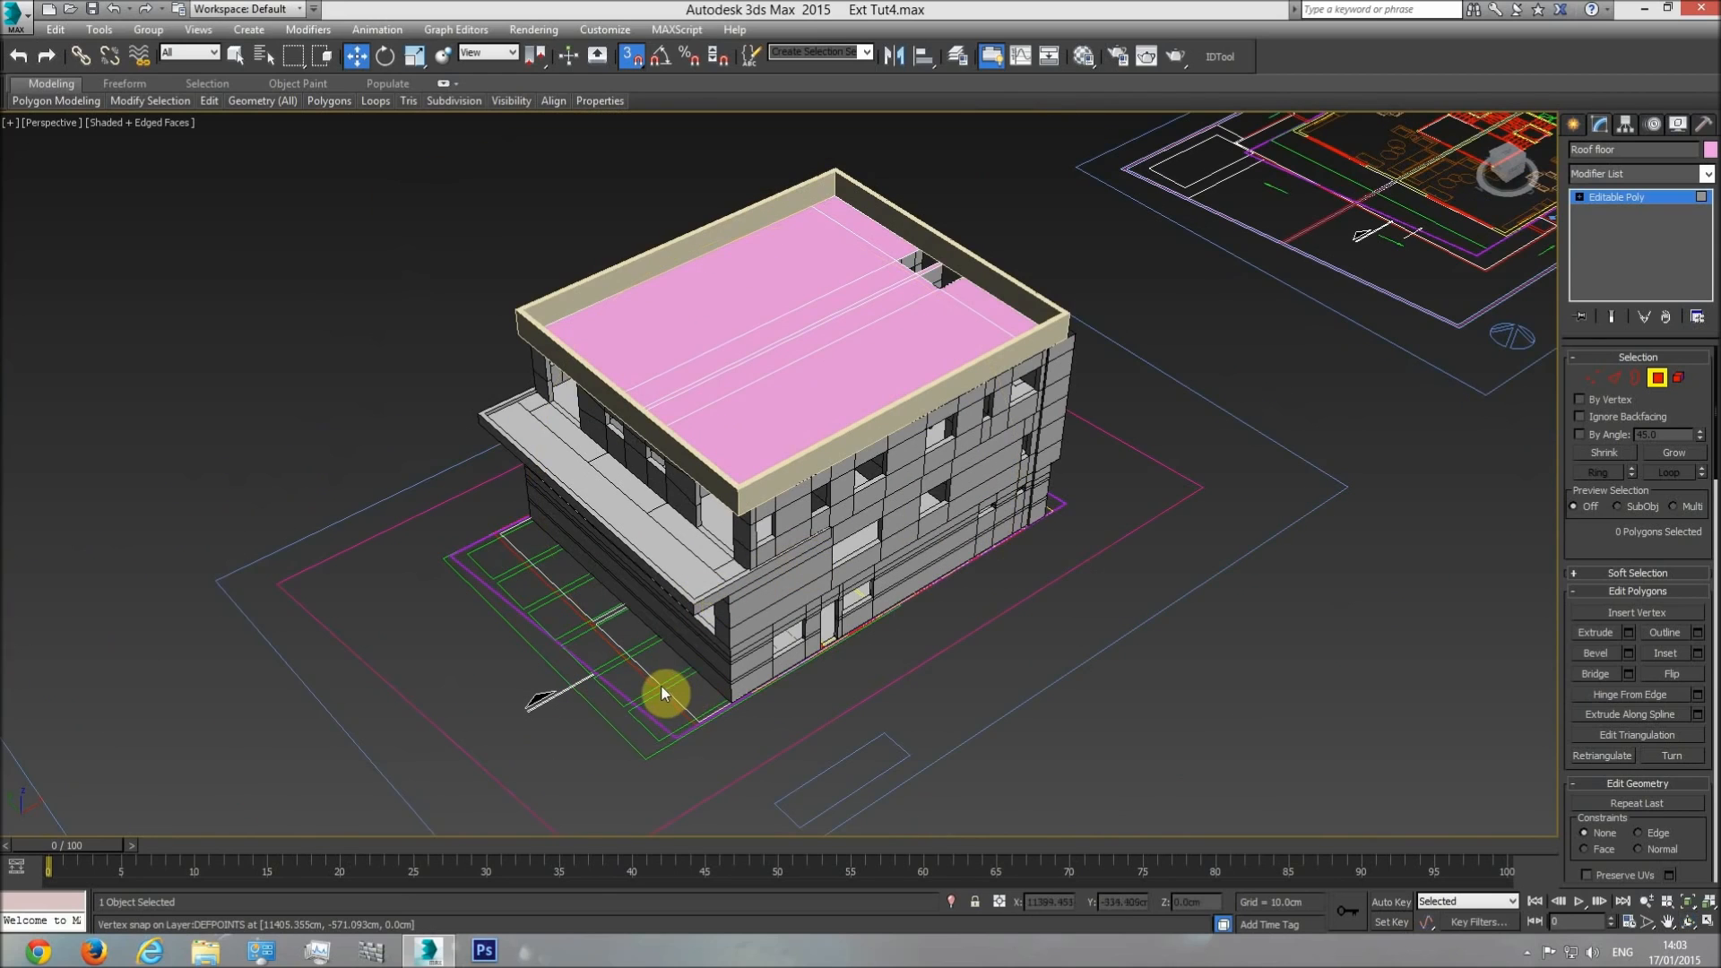
Select the whole roof floor together with the parapet railing and assign the base material to both.
{"action": "left_click", "coordinate": [1649, 382]}
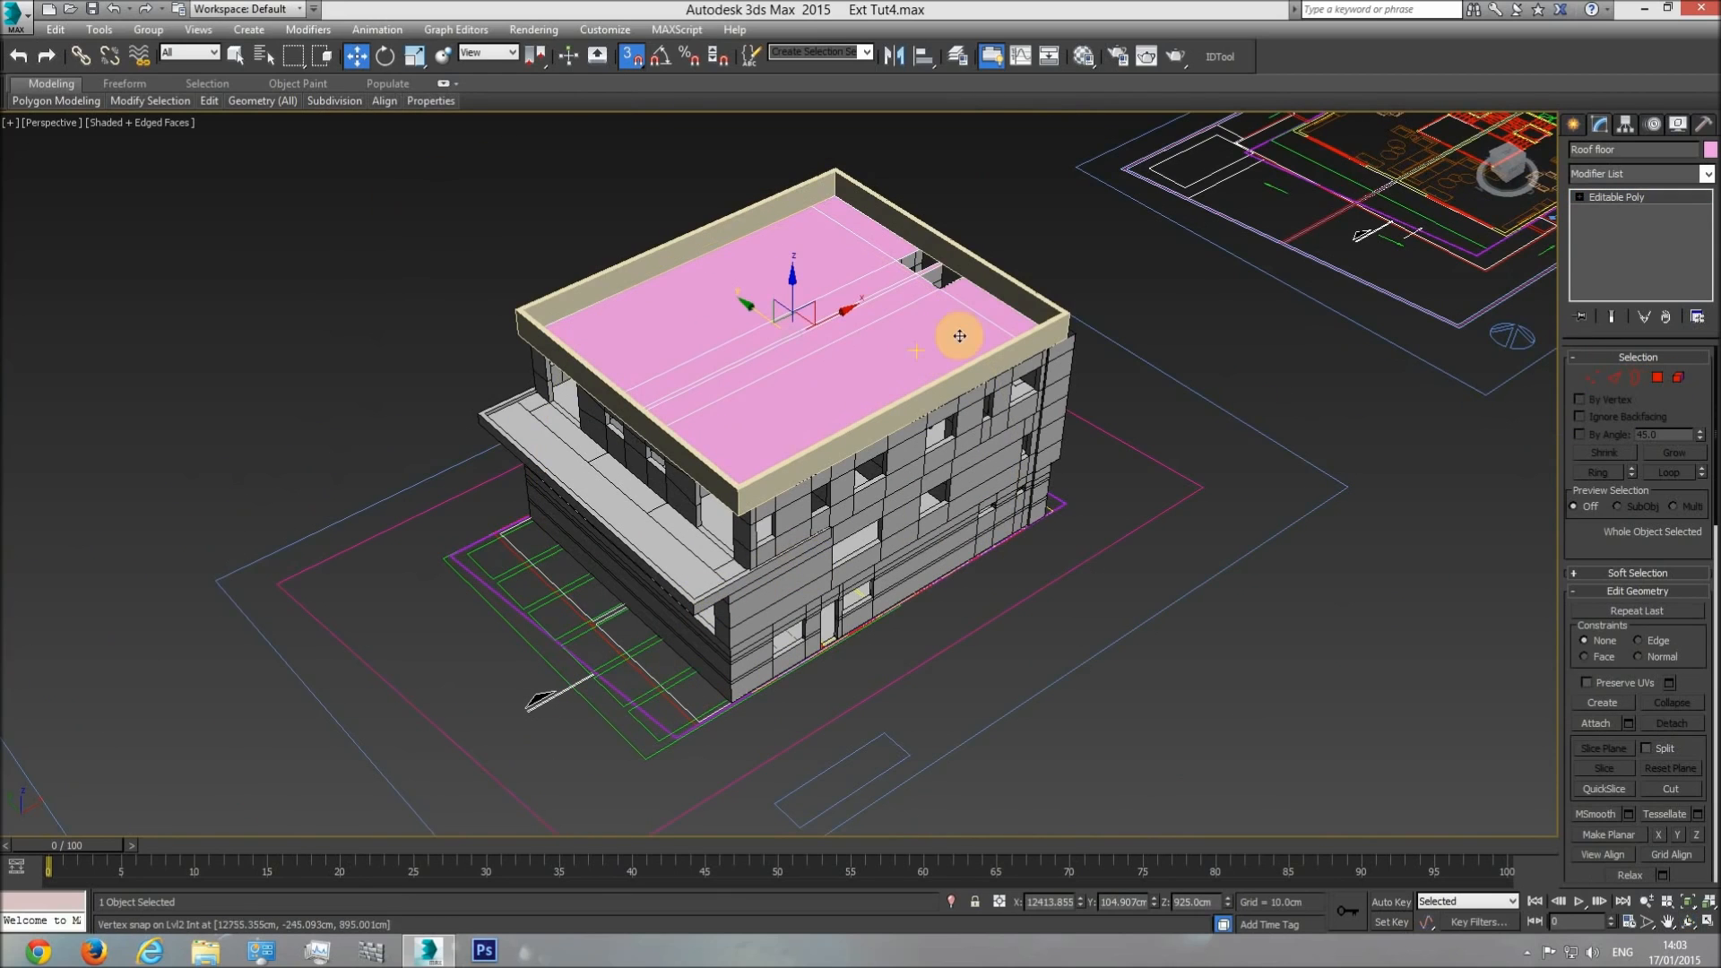
{"action": "left_click", "coordinate": [998, 286], "text": "ctrl"}
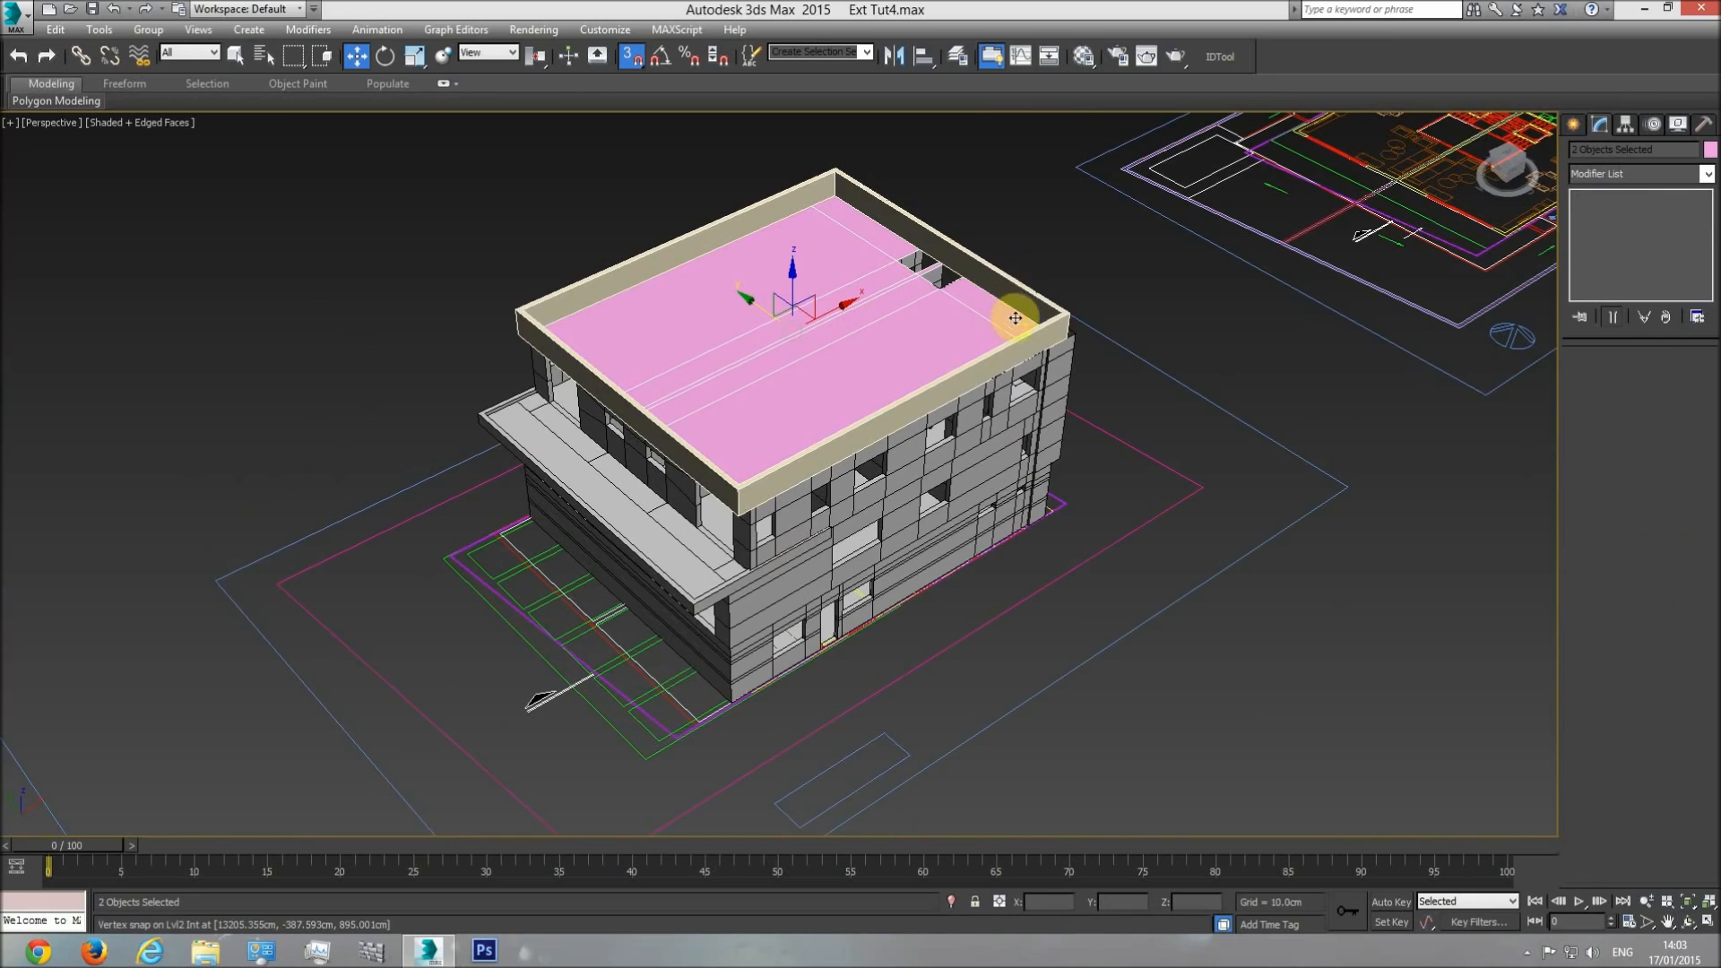
{"action": "right_click", "coordinate": [1010, 309]}
{"action": "left_click", "coordinate": [1118, 18]}
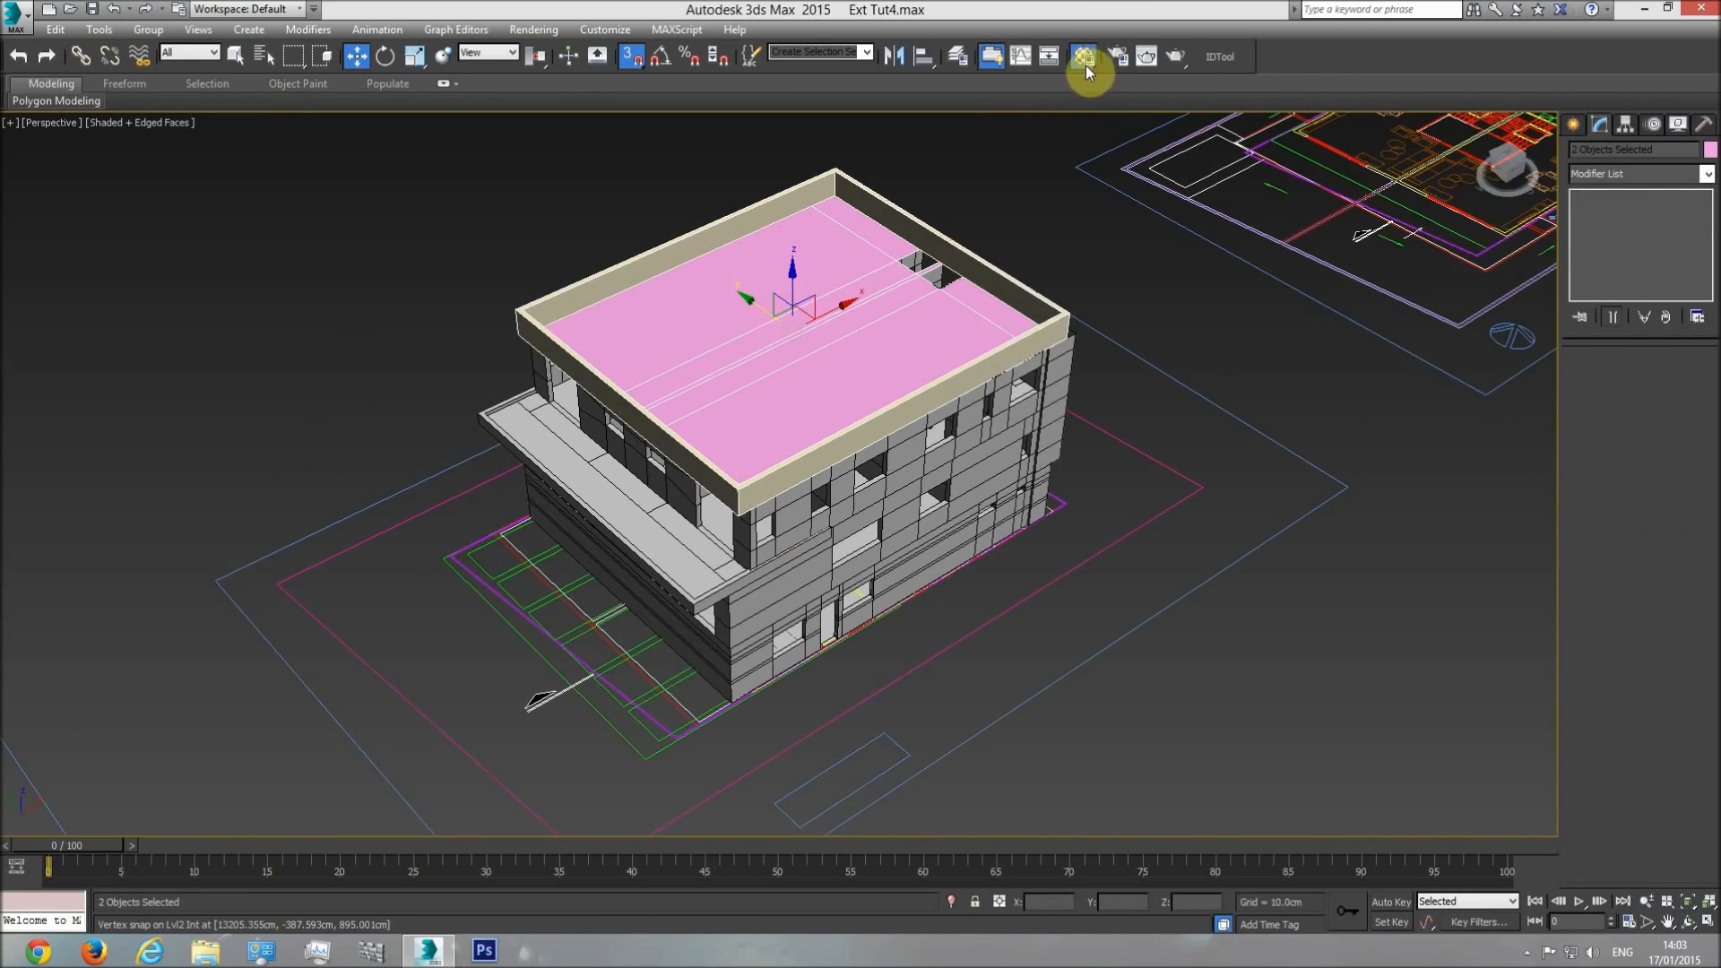
{"action": "left_click", "coordinate": [1084, 59]}
{"action": "left_click", "coordinate": [955, 481]}
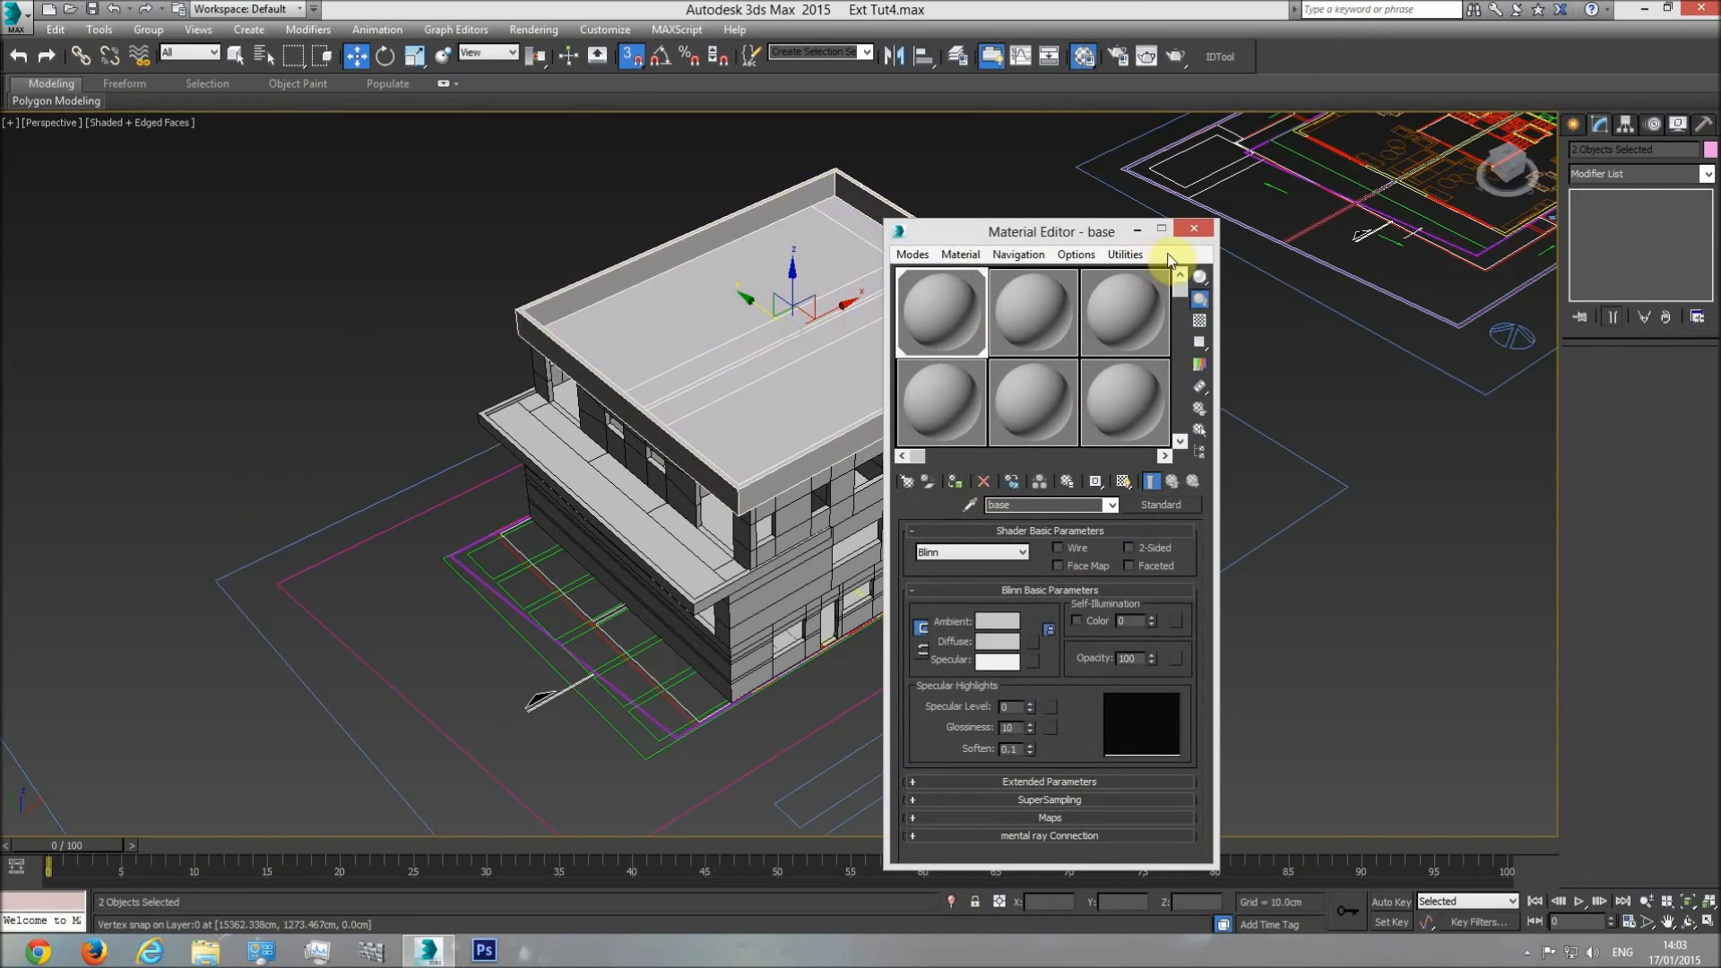
{"action": "left_click", "coordinate": [1193, 229]}
Set the object color of the roof floor and railing to black and deselect them.
{"action": "left_click", "coordinate": [1710, 151]}
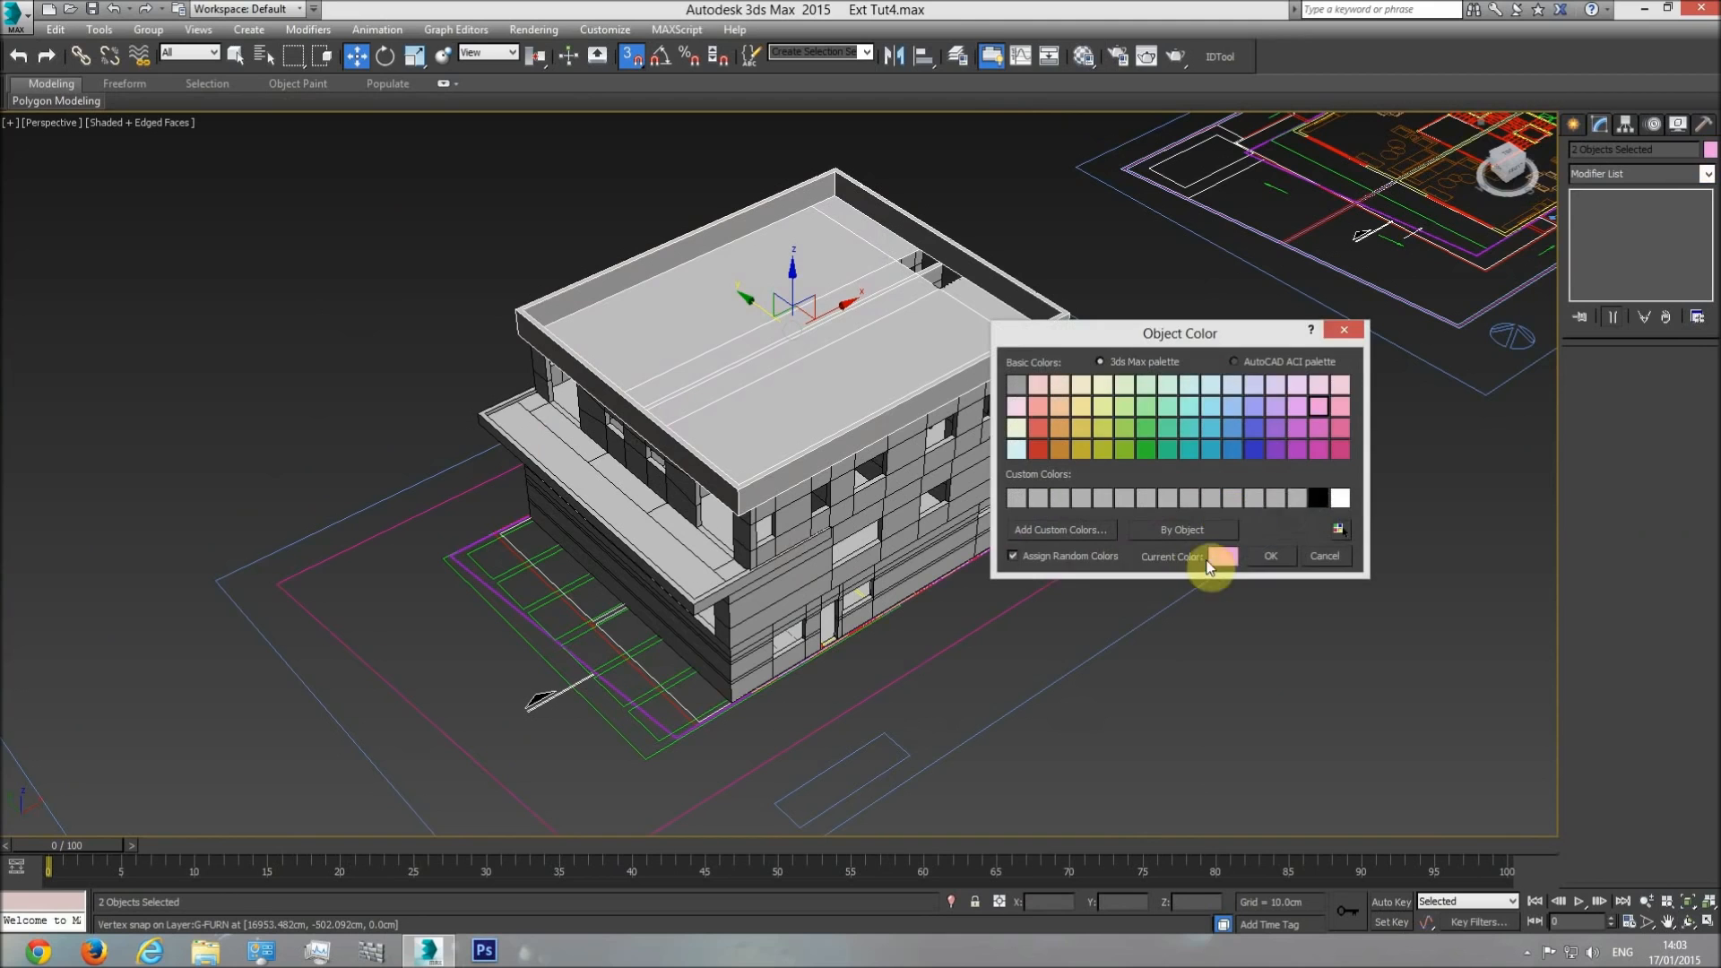
{"action": "left_click", "coordinate": [1285, 564]}
{"action": "left_click", "coordinate": [1196, 593]}
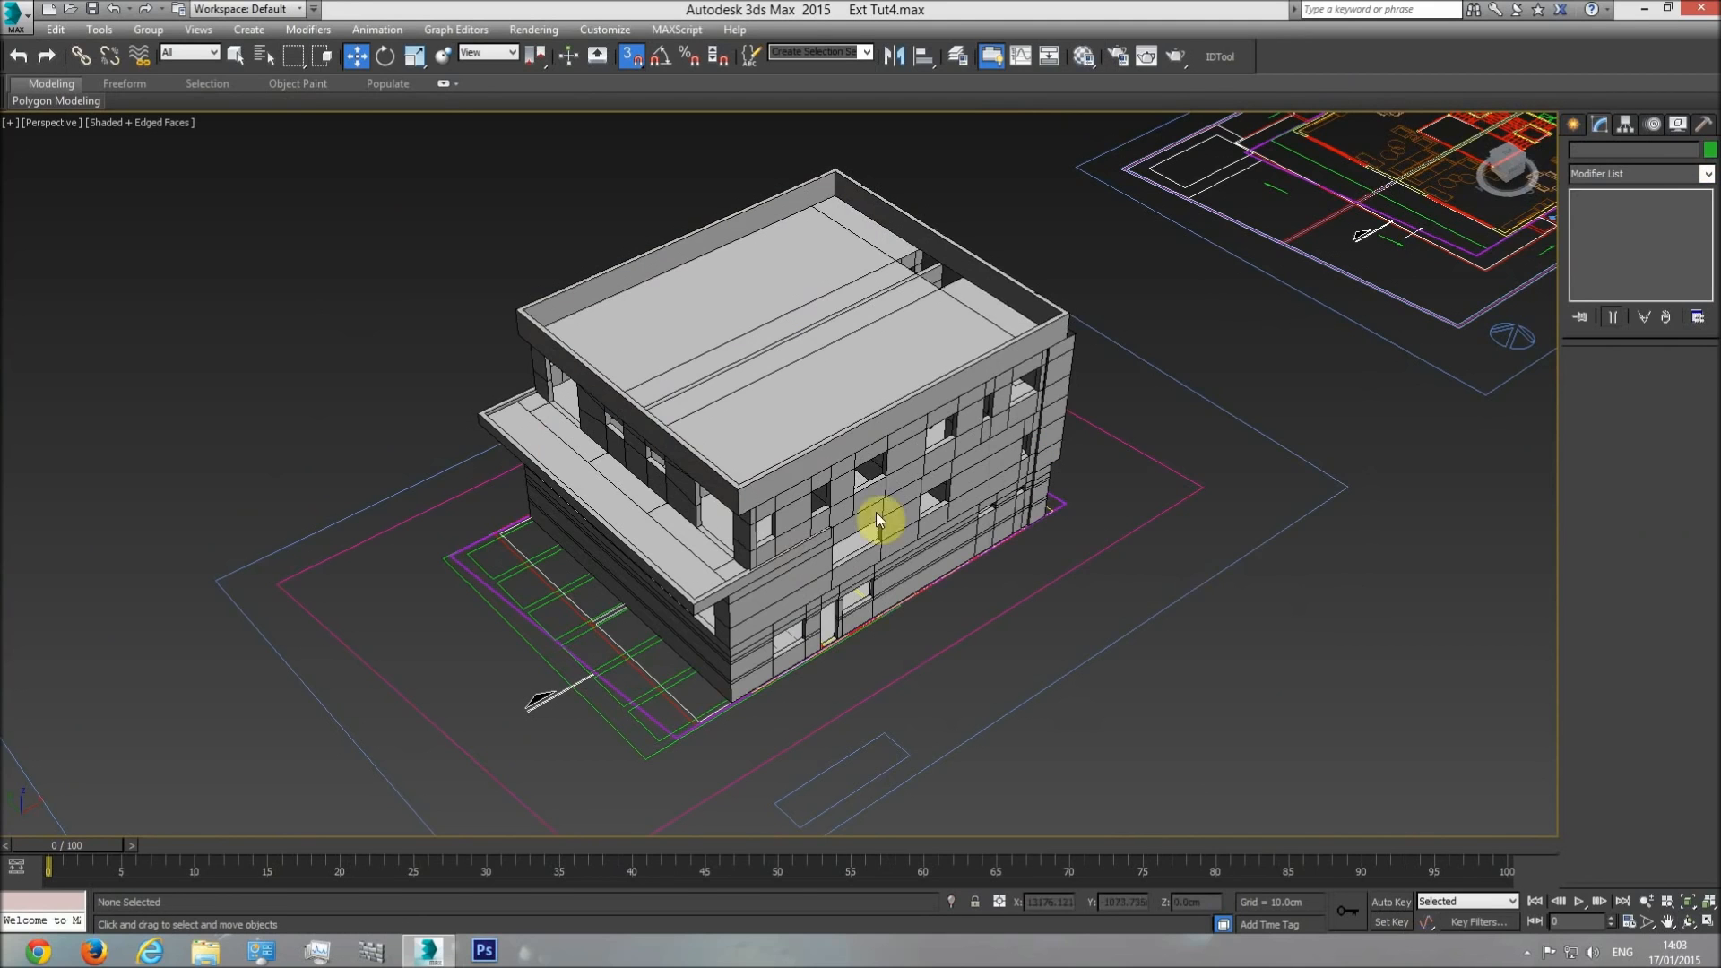
Select the floor plan group under the building, hide all other objects and show the plan in the top view.
{"action": "scroll", "coordinate": [826, 476], "scroll_direction": "down", "scroll_amount": 1}
{"action": "scroll", "coordinate": [807, 450], "scroll_direction": "up", "scroll_amount": 5}
{"action": "scroll", "coordinate": [927, 466], "scroll_direction": "down", "scroll_amount": 3}
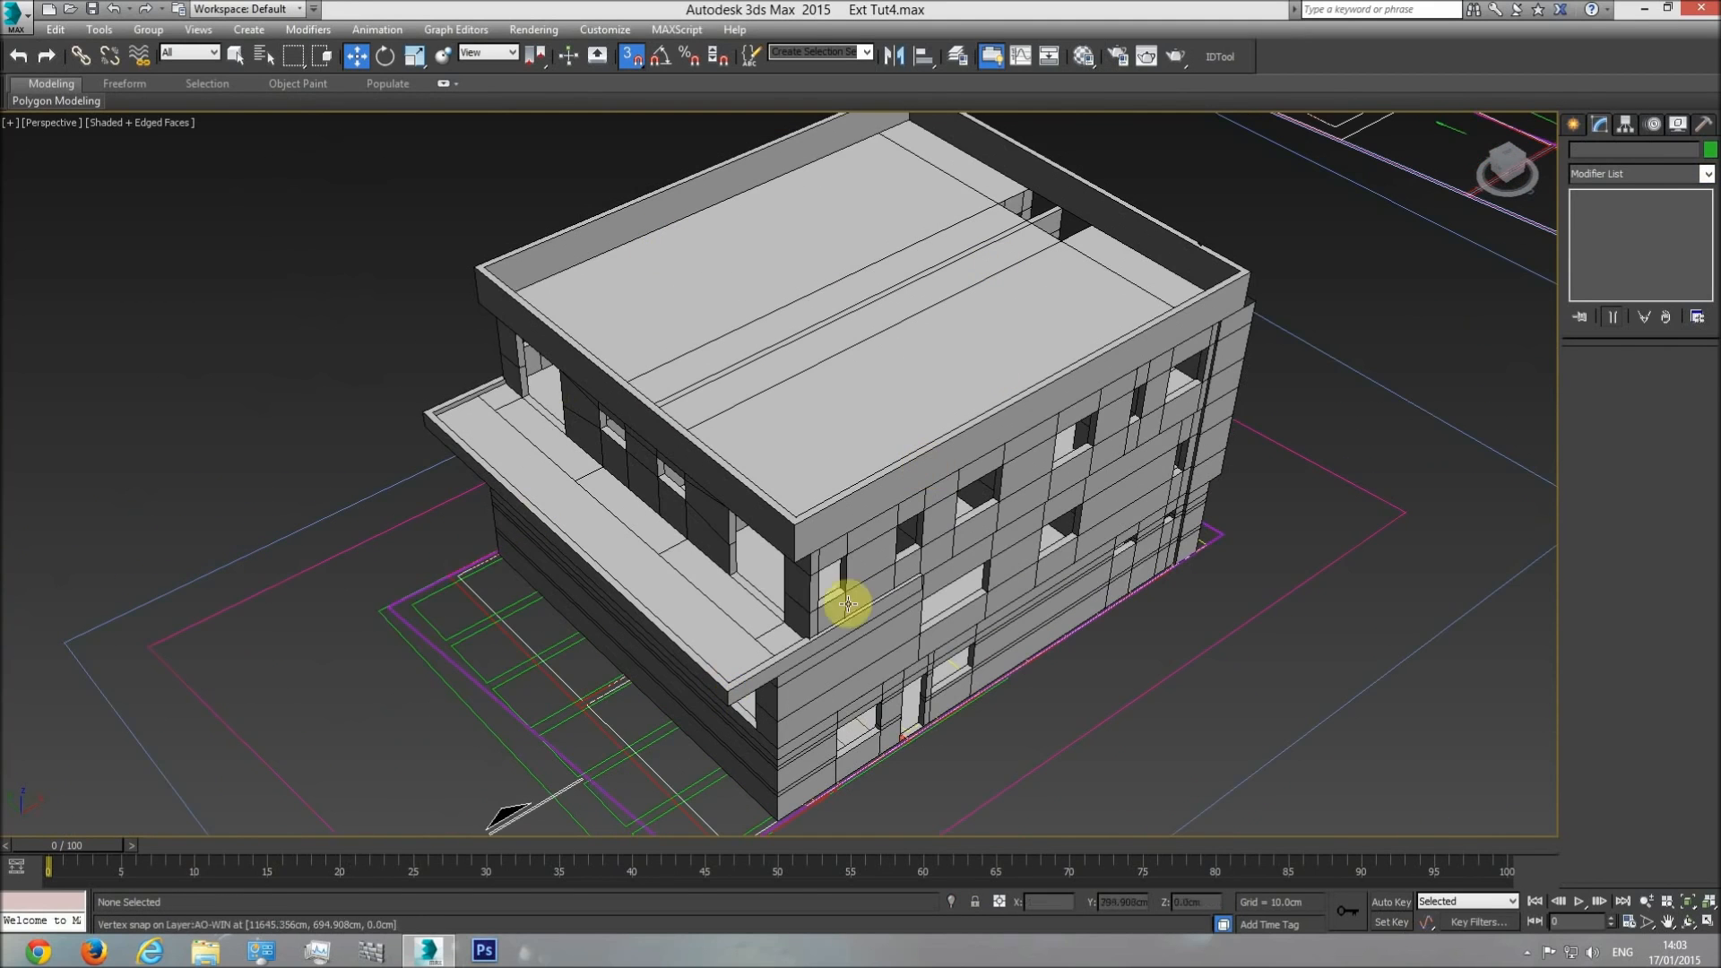
{"action": "middle_click_drag", "start_coordinate": [723, 738], "coordinate": [705, 668]}
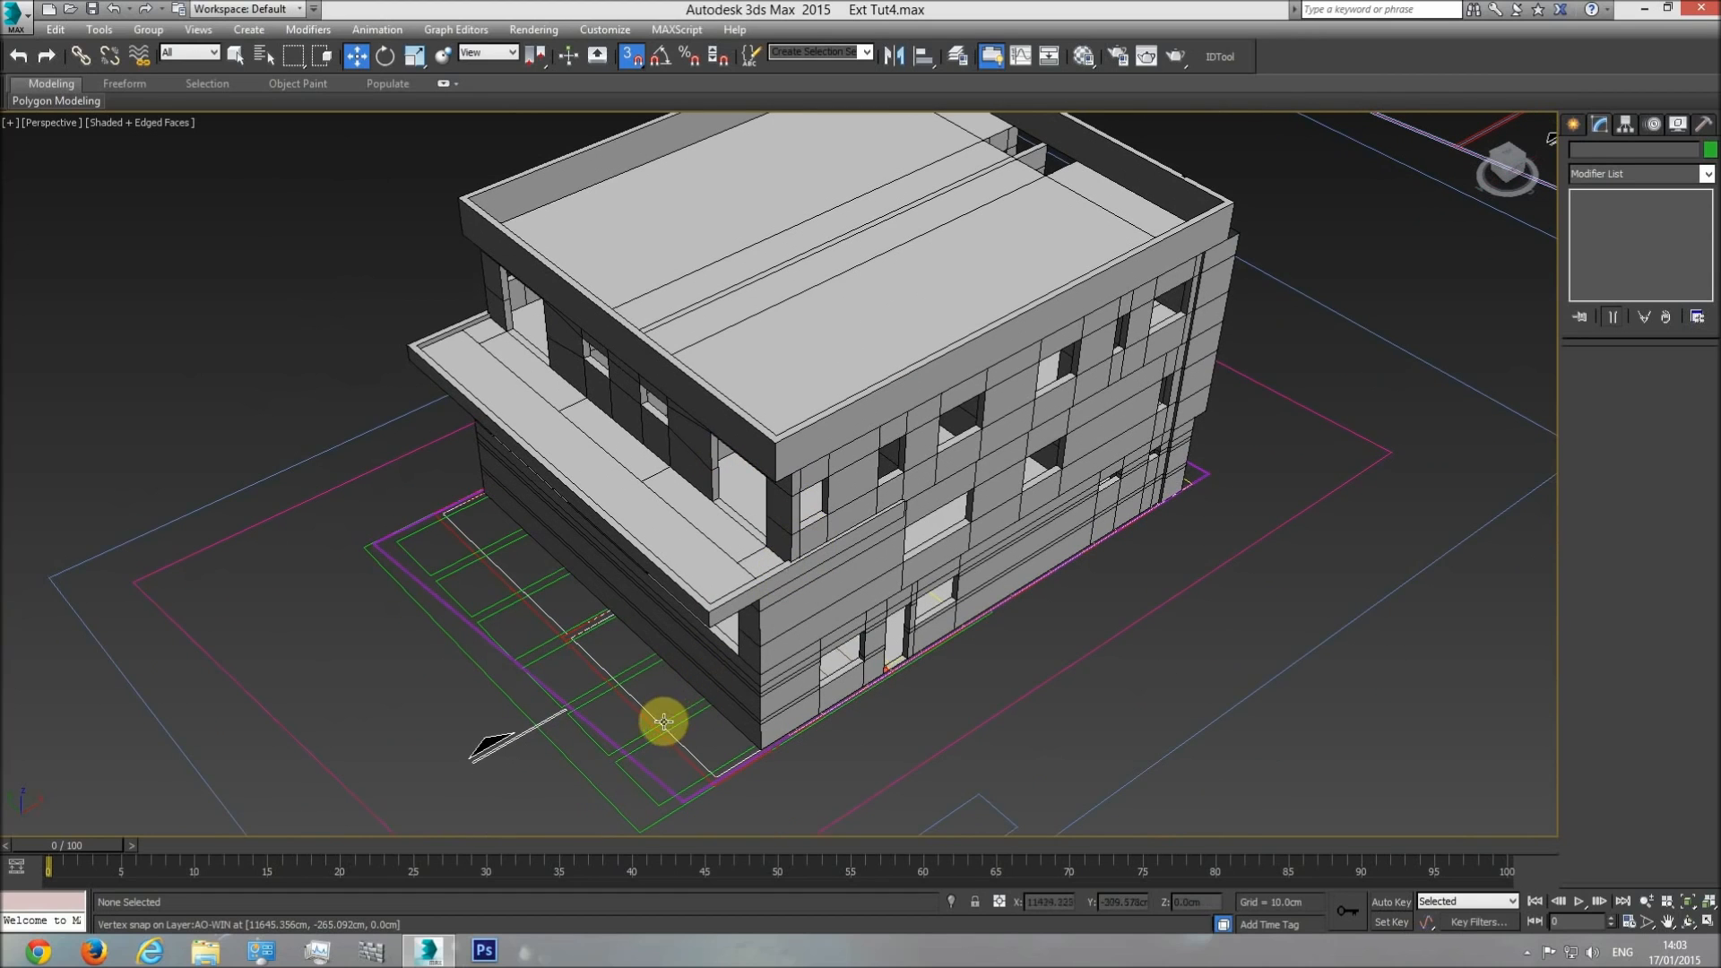
{"action": "left_click", "coordinate": [673, 717]}
{"action": "right_click", "coordinate": [715, 674]}
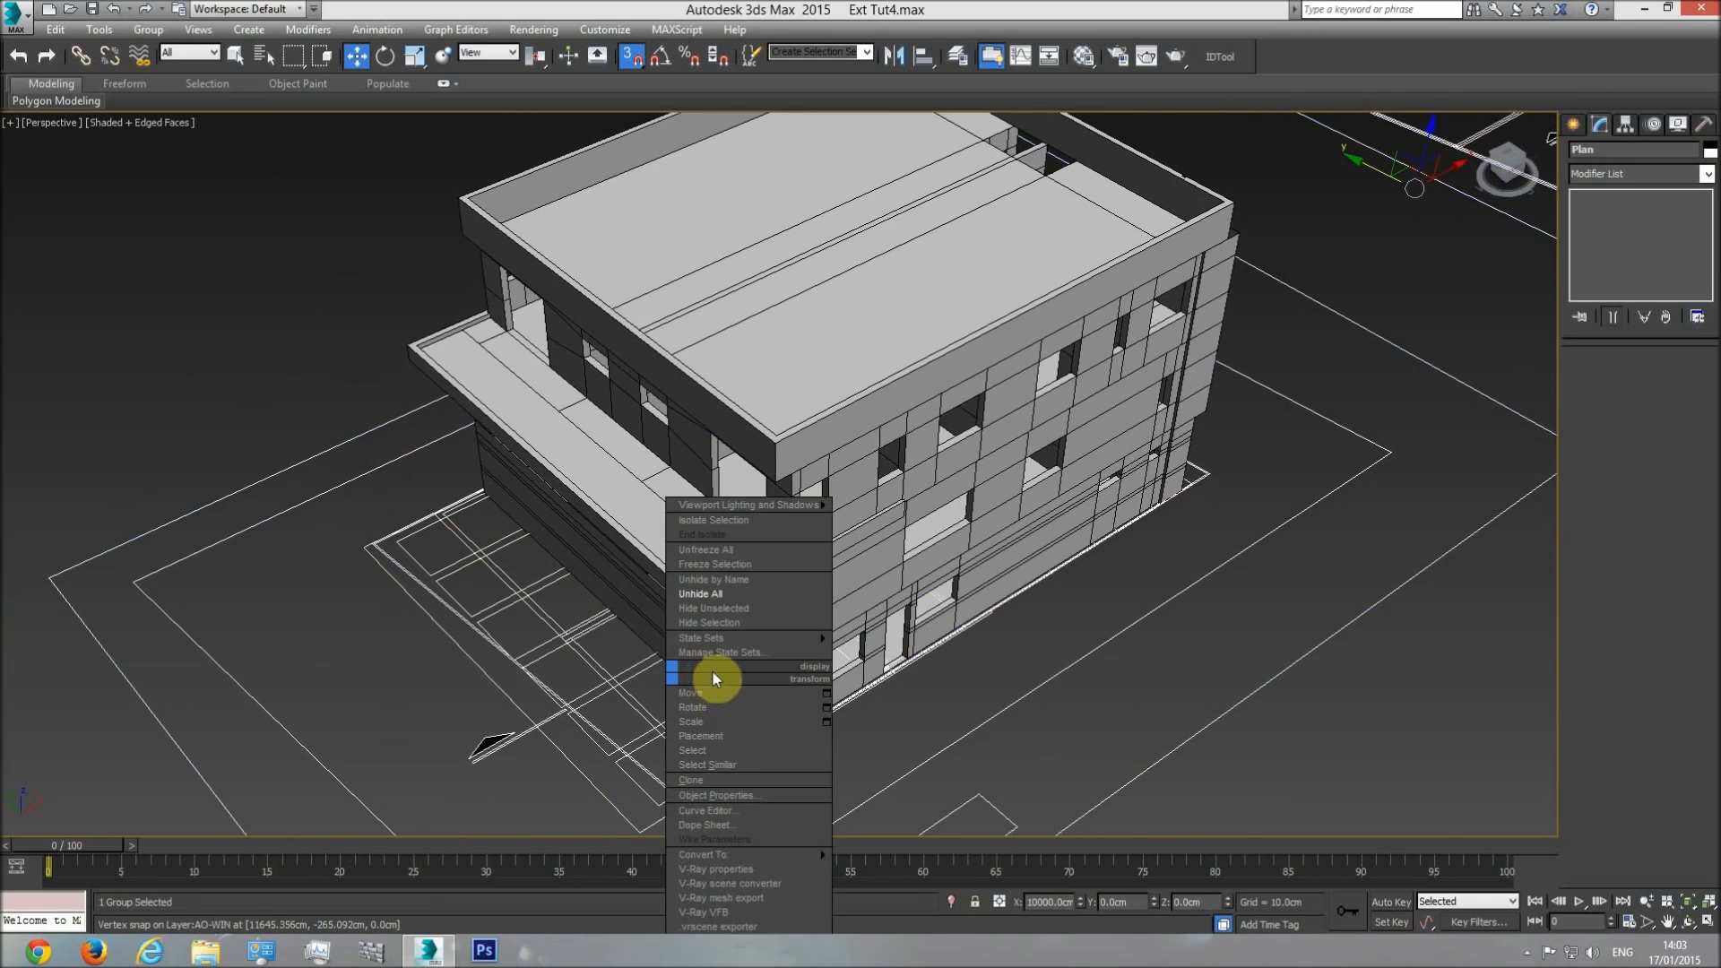
{"action": "left_click", "coordinate": [734, 610]}
{"action": "key", "text": "t"}
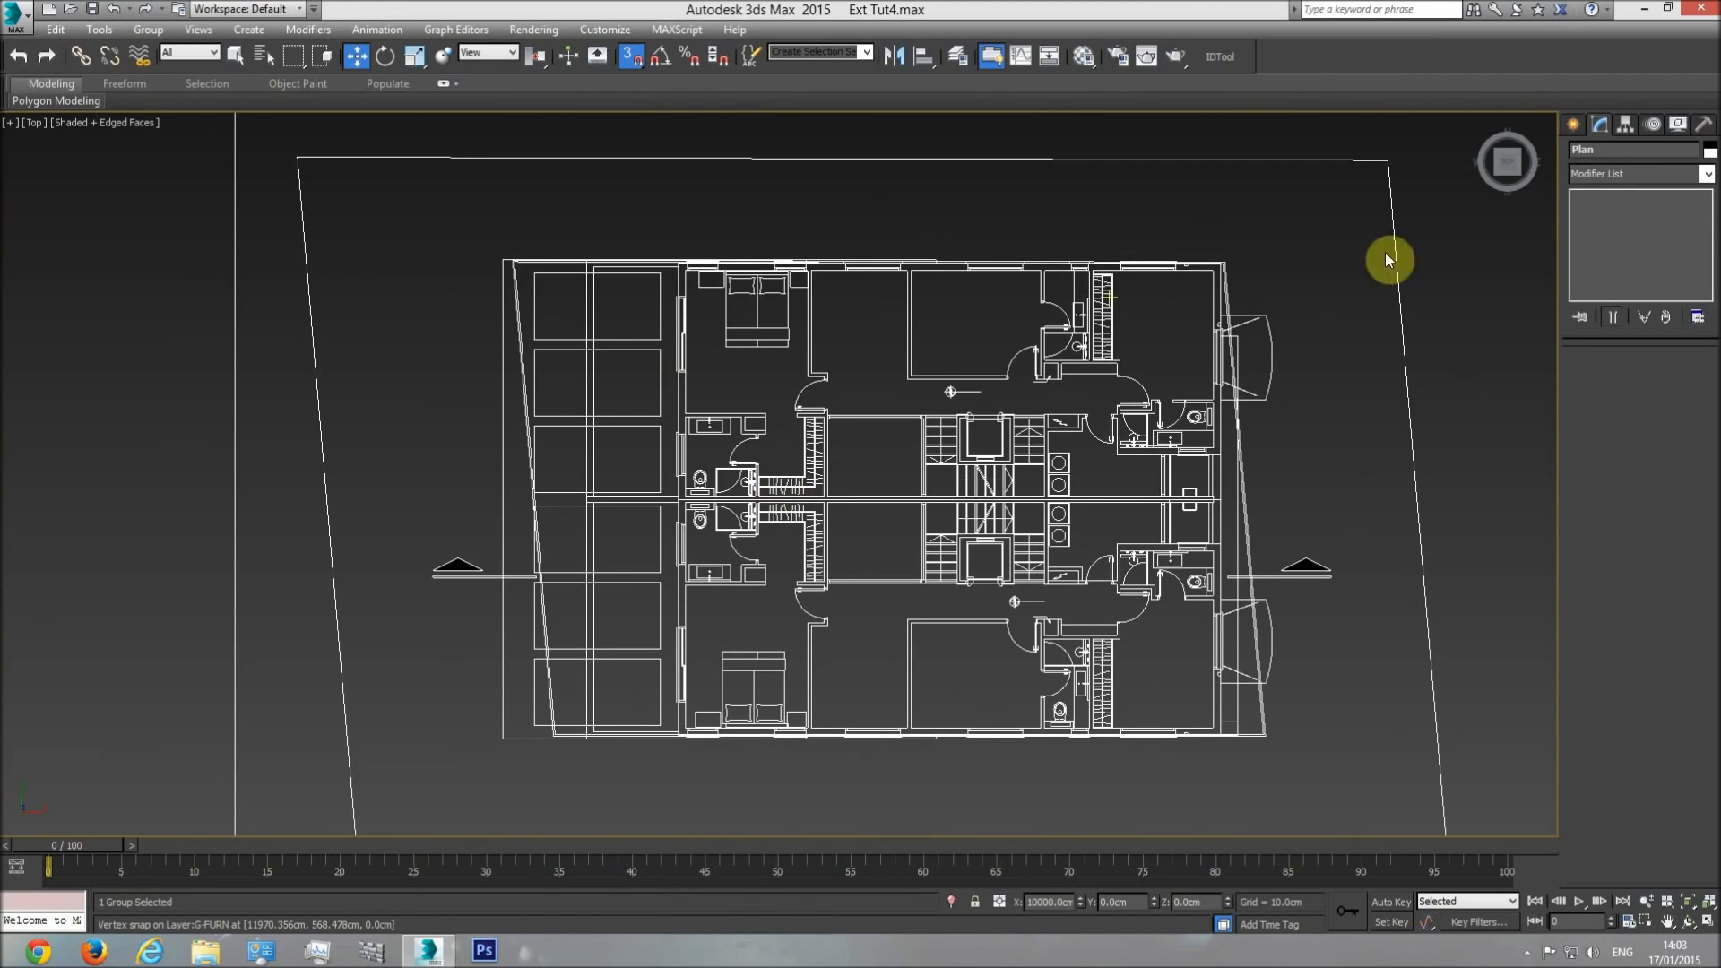
Start a vertex-snapped Line at the upper wall and trace the green outline around its upper corner to its lower outer corner.
{"action": "left_click", "coordinate": [1573, 125]}
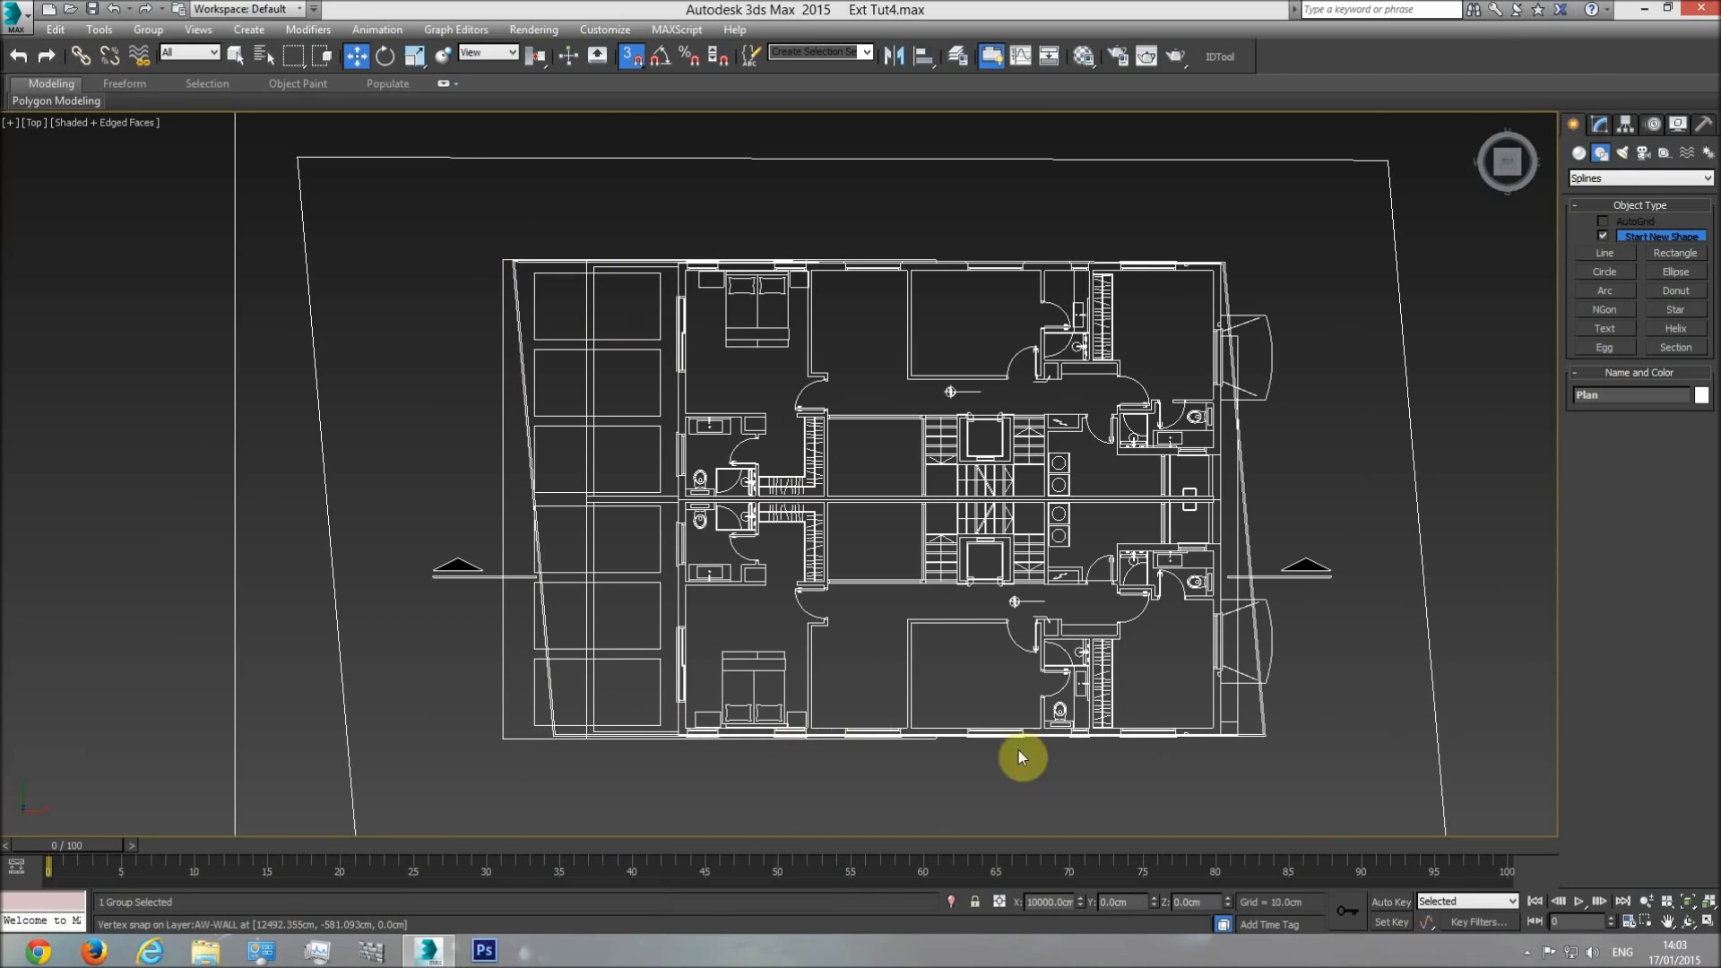
{"action": "left_click", "coordinate": [1327, 373]}
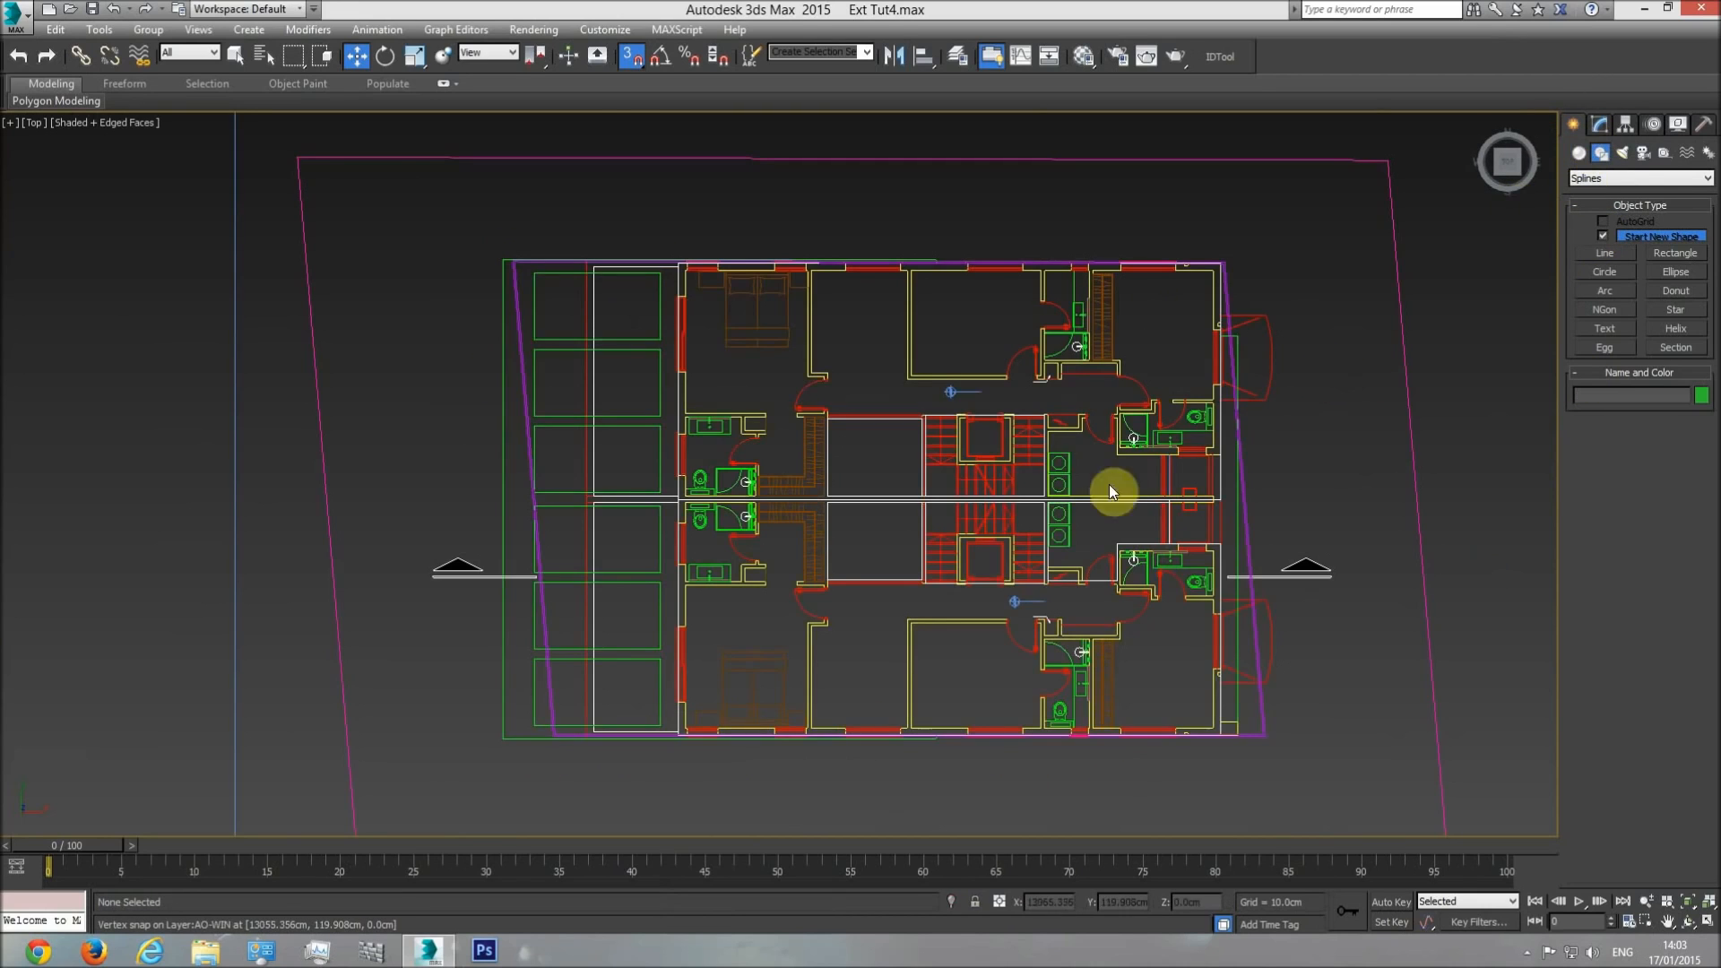
{"action": "left_click", "coordinate": [1604, 252]}
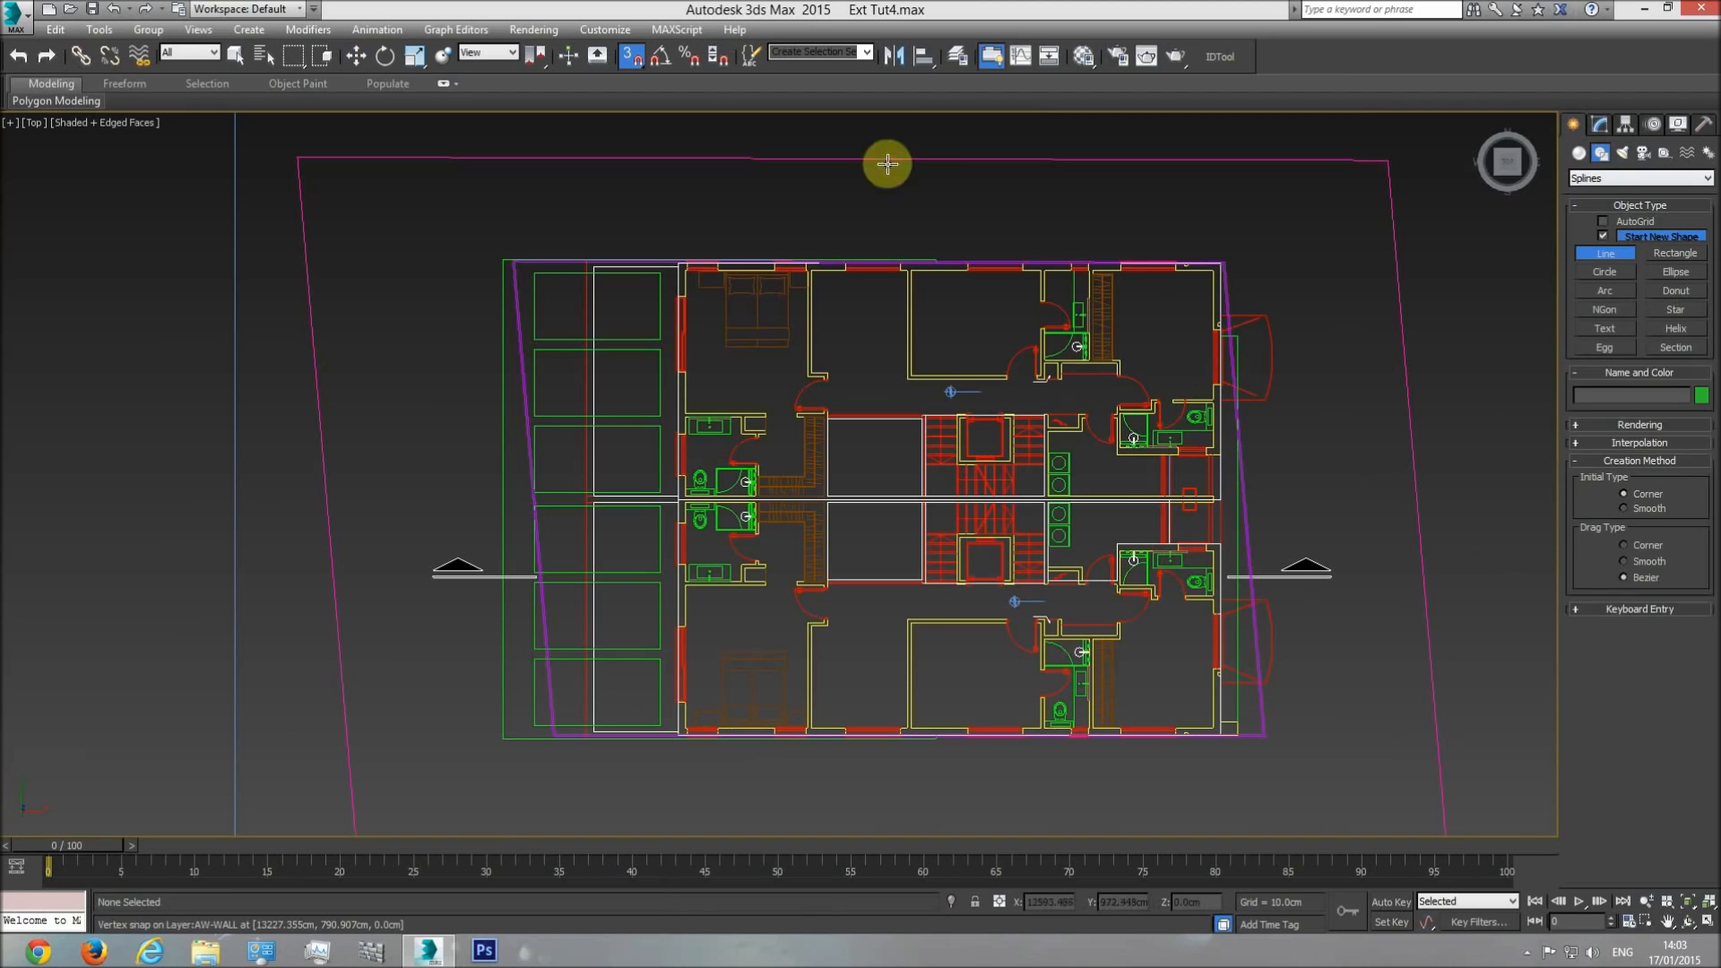
{"action": "left_click", "coordinate": [630, 58]}
{"action": "scroll", "coordinate": [707, 254], "scroll_direction": "up", "scroll_amount": 10}
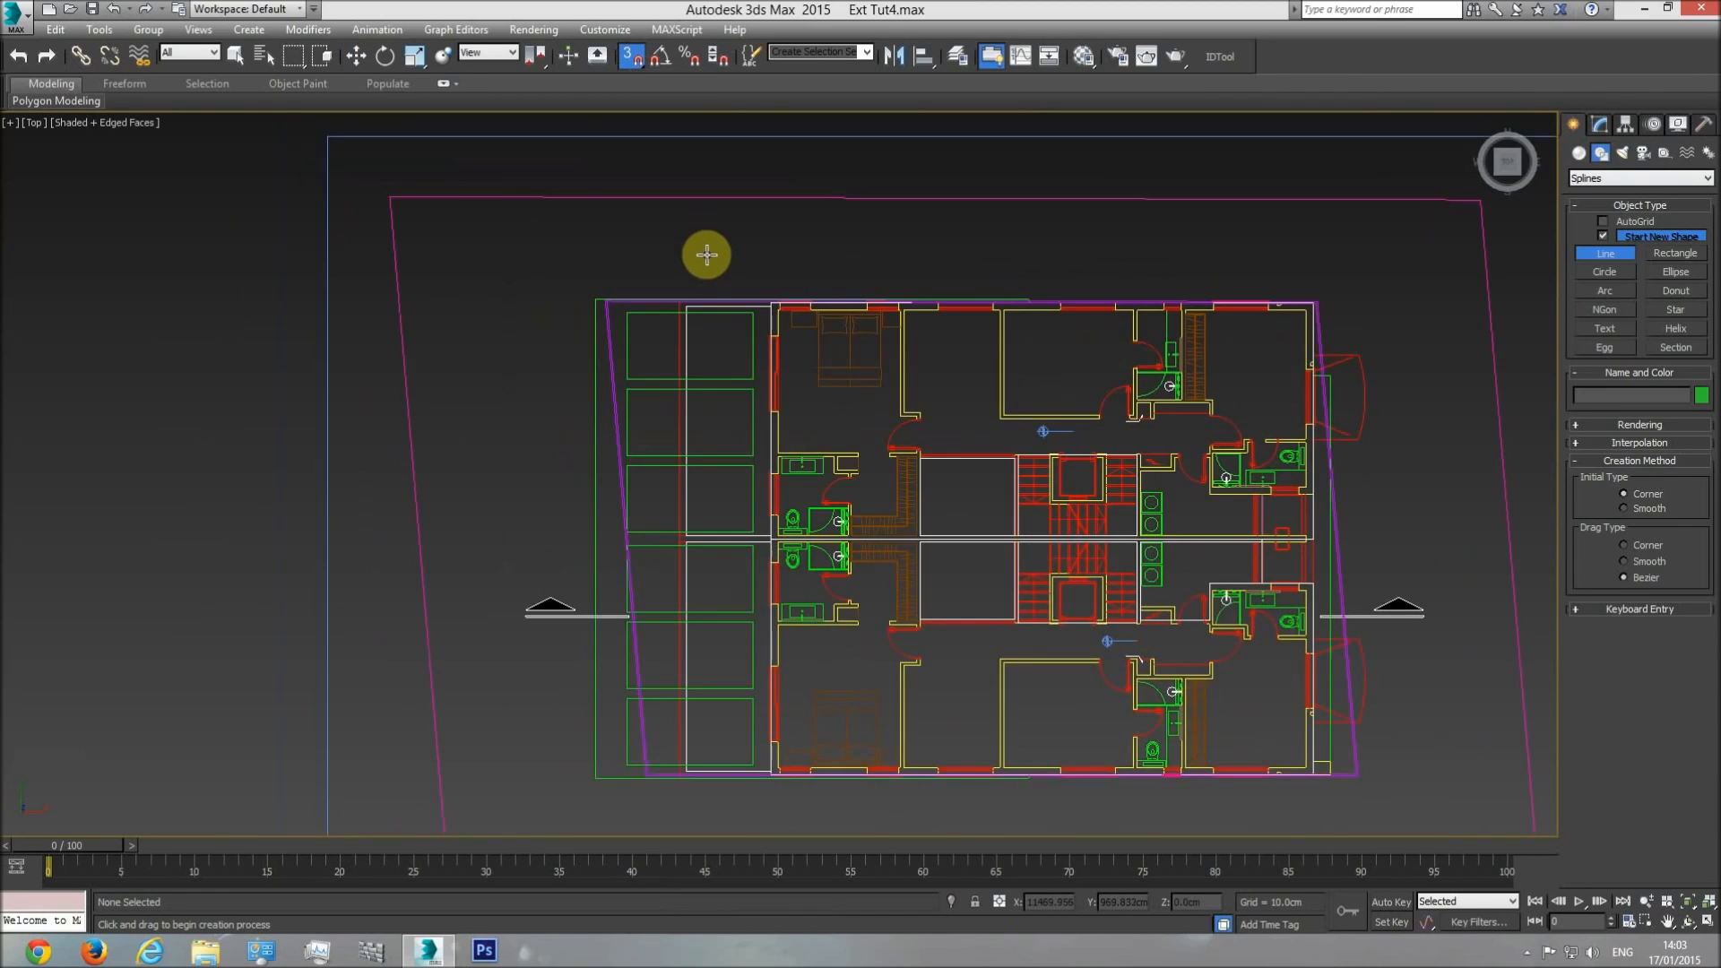
{"action": "scroll", "coordinate": [1304, 464], "scroll_direction": "up", "scroll_amount": 3}
{"action": "left_click", "coordinate": [1259, 518]}
{"action": "middle_click_drag", "start_coordinate": [1014, 359], "coordinate": [511, 426]}
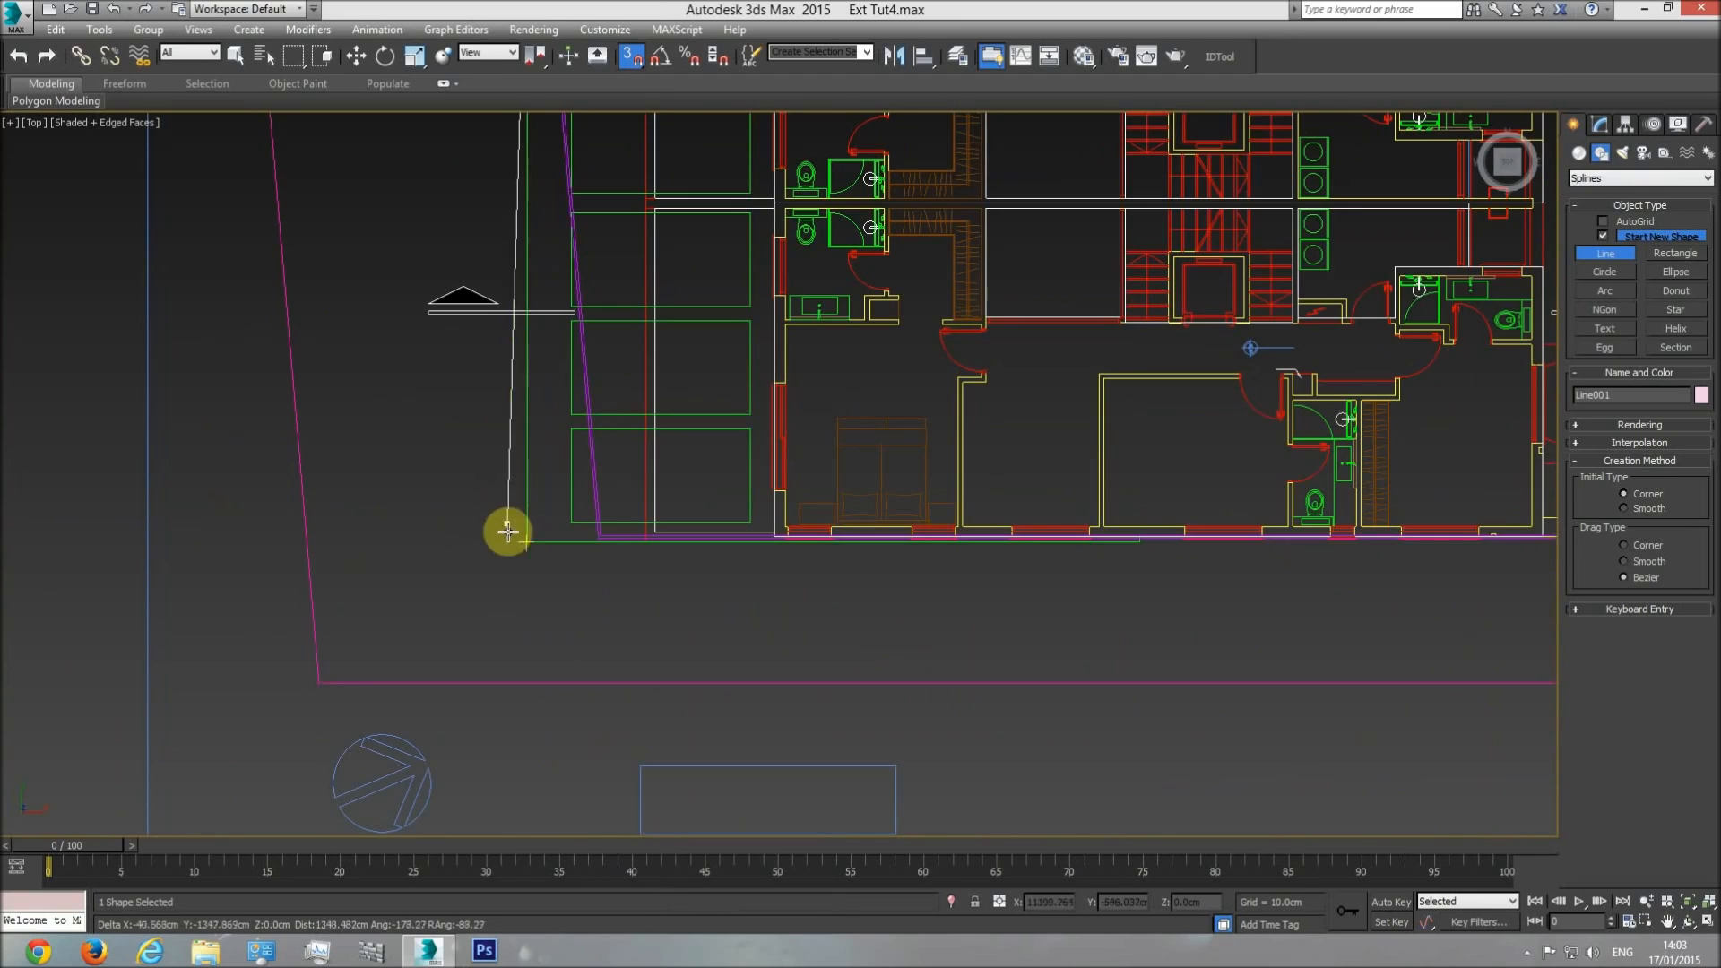
{"action": "left_click", "coordinate": [513, 540]}
Continue the line along the green outline's lower side to its end, onto the wall face and back to the building's lower front corner.
{"action": "scroll", "coordinate": [1145, 552], "scroll_direction": "up", "scroll_amount": 3}
{"action": "left_click", "coordinate": [1114, 534]}
{"action": "scroll", "coordinate": [1122, 530], "scroll_direction": "up", "scroll_amount": 4}
{"action": "left_click", "coordinate": [1119, 496]}
{"action": "scroll", "coordinate": [578, 489], "scroll_direction": "down", "scroll_amount": 3}
{"action": "middle_click_drag", "start_coordinate": [574, 490], "coordinate": [1201, 511]}
{"action": "middle_click_drag", "start_coordinate": [470, 504], "coordinate": [1485, 520]}
{"action": "scroll", "coordinate": [1485, 520], "scroll_direction": "down", "scroll_amount": 1}
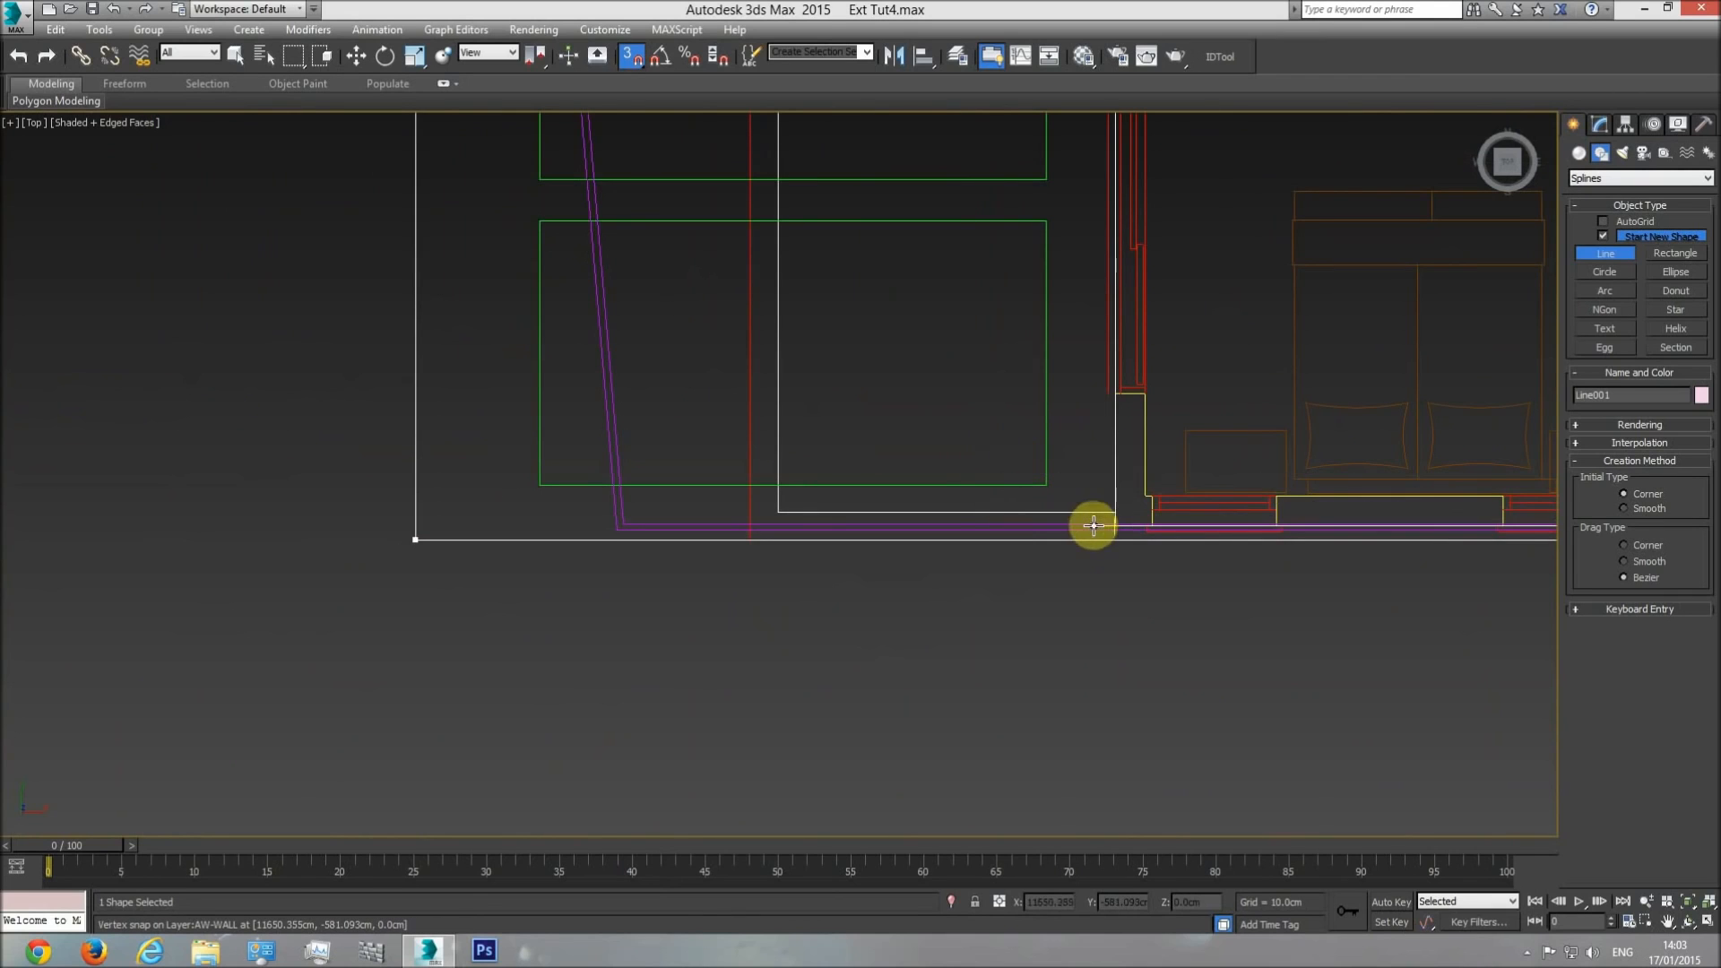
{"action": "left_click", "coordinate": [1112, 517]}
Trace the line along the front wall to the building's upper corner, return to the starting point and close the spline.
{"action": "middle_click_drag", "start_coordinate": [1073, 224], "coordinate": [1067, 537]}
{"action": "scroll", "coordinate": [1067, 549], "scroll_direction": "down", "scroll_amount": 3}
{"action": "middle_click_drag", "start_coordinate": [1076, 148], "coordinate": [1045, 606]}
{"action": "scroll", "coordinate": [1049, 451], "scroll_direction": "up", "scroll_amount": 4}
{"action": "left_click", "coordinate": [1050, 491]}
{"action": "middle_click_drag", "start_coordinate": [1429, 476], "coordinate": [727, 514]}
{"action": "middle_click_drag", "start_coordinate": [1182, 523], "coordinate": [791, 503]}
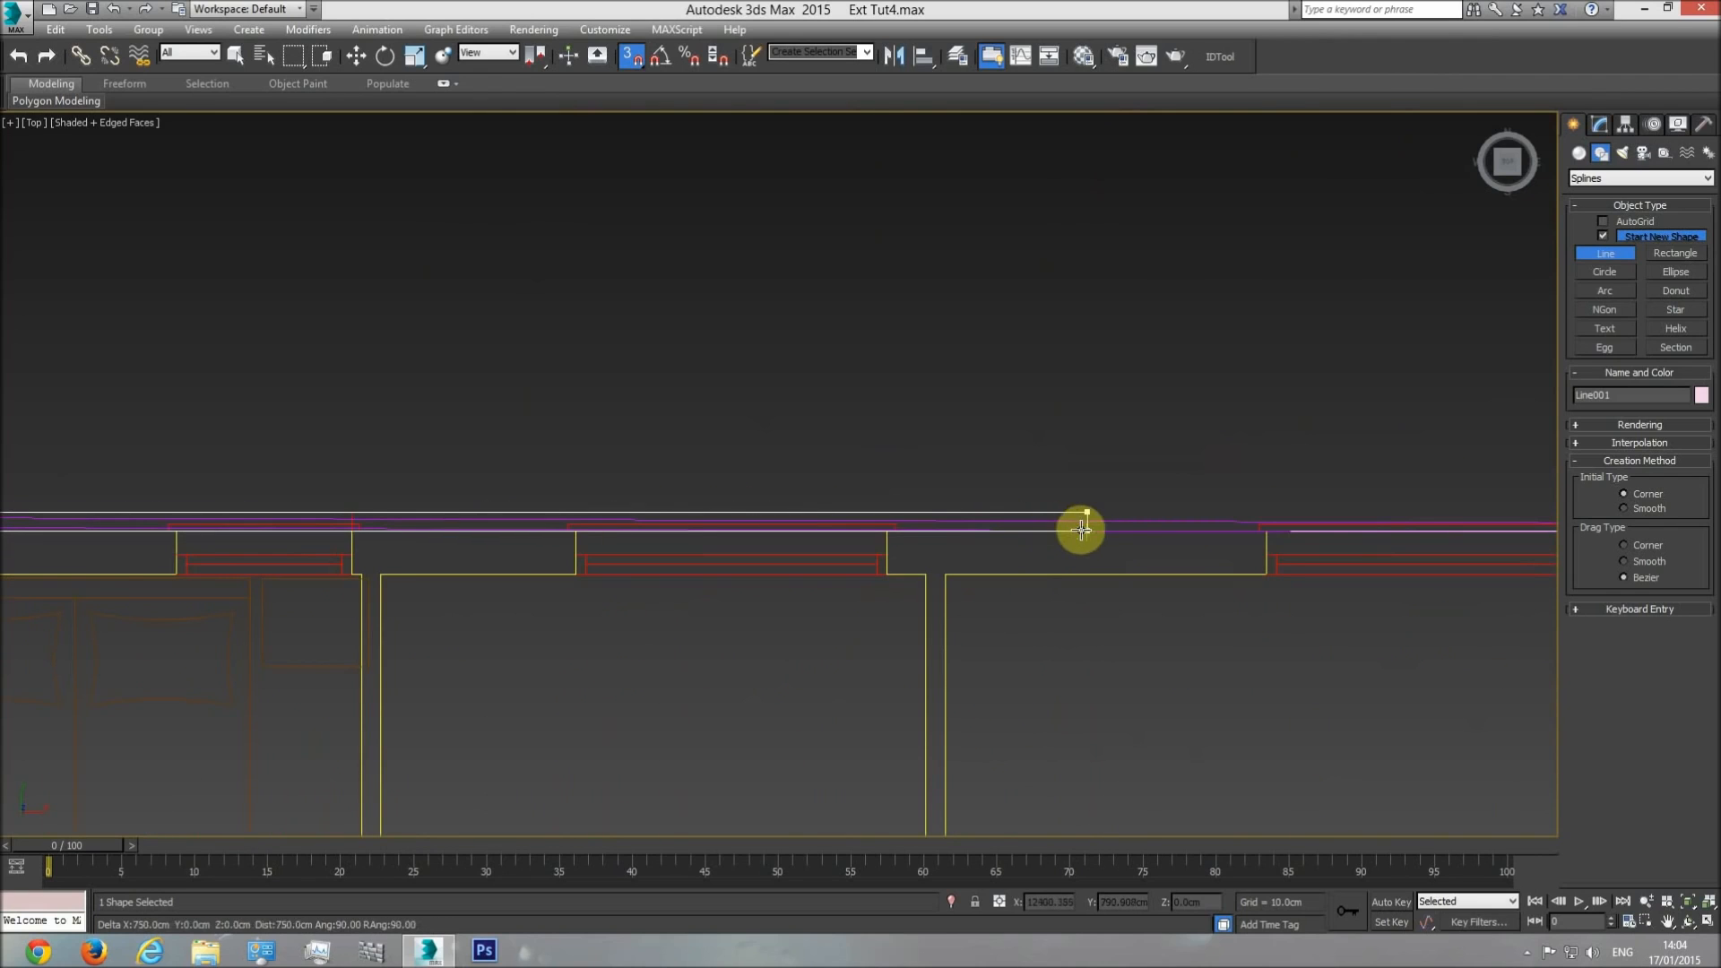
{"action": "left_click", "coordinate": [1088, 528]}
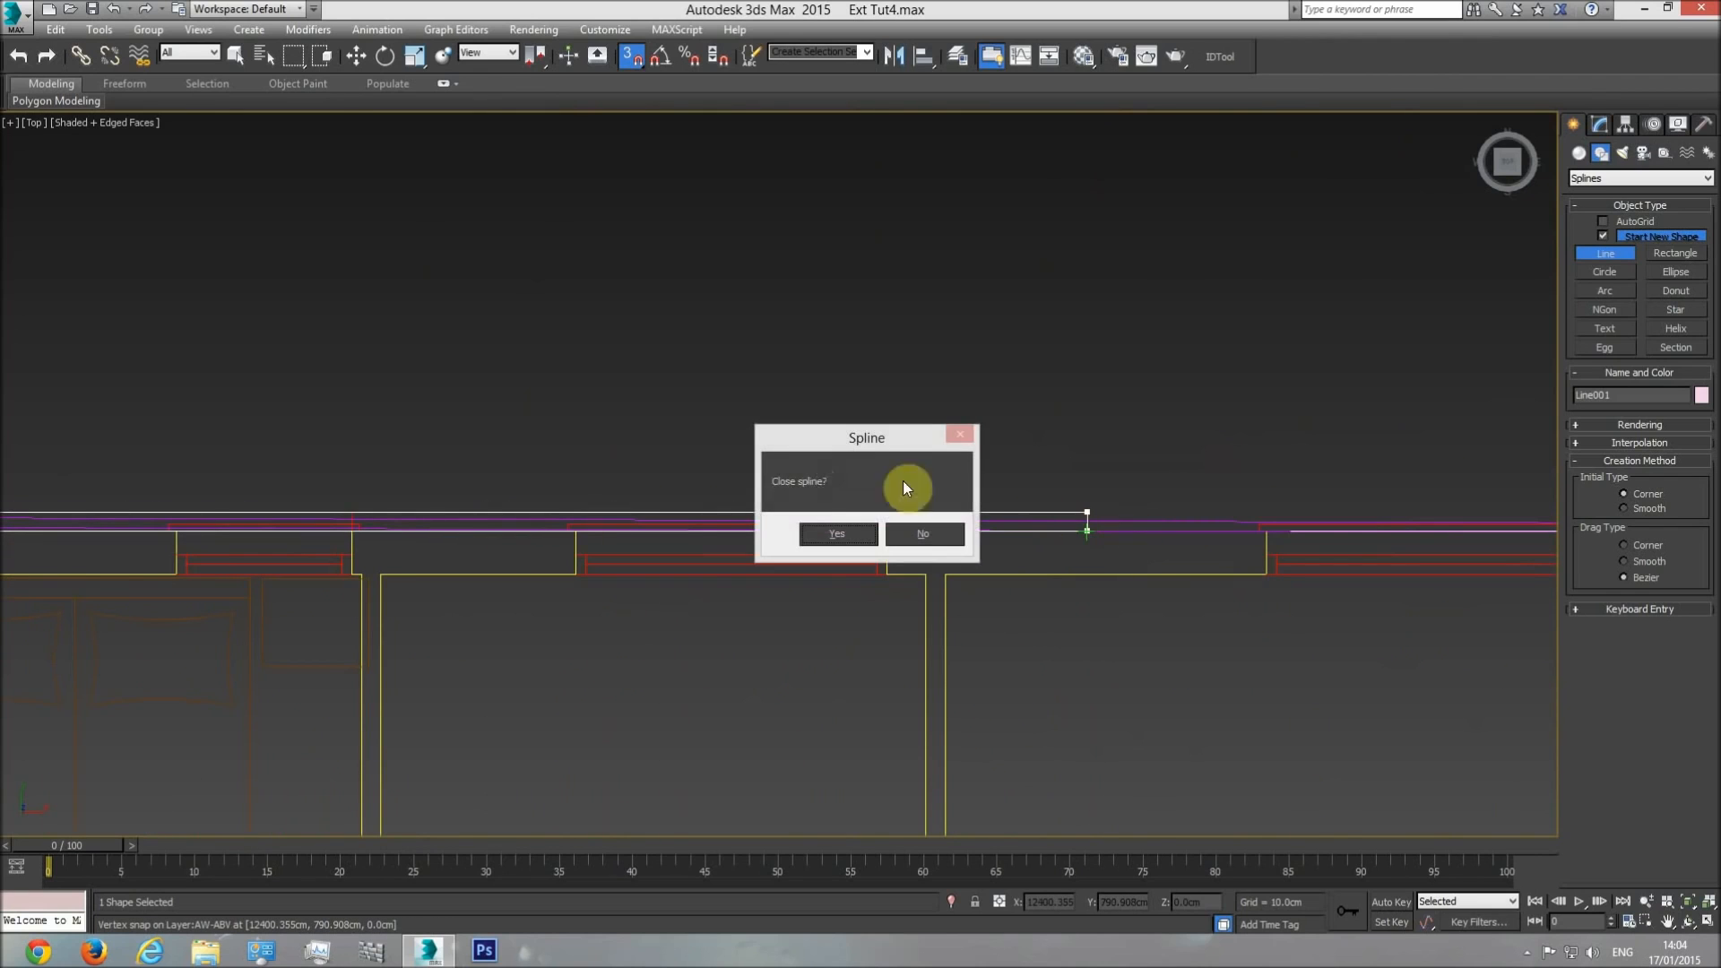
{"action": "left_click", "coordinate": [839, 533]}
Check the closed outline along the front of the floor plan and switch to the perspective view.
{"action": "scroll", "coordinate": [752, 507], "scroll_direction": "down", "scroll_amount": 3}
{"action": "middle_click_drag", "start_coordinate": [753, 508], "coordinate": [761, 348]}
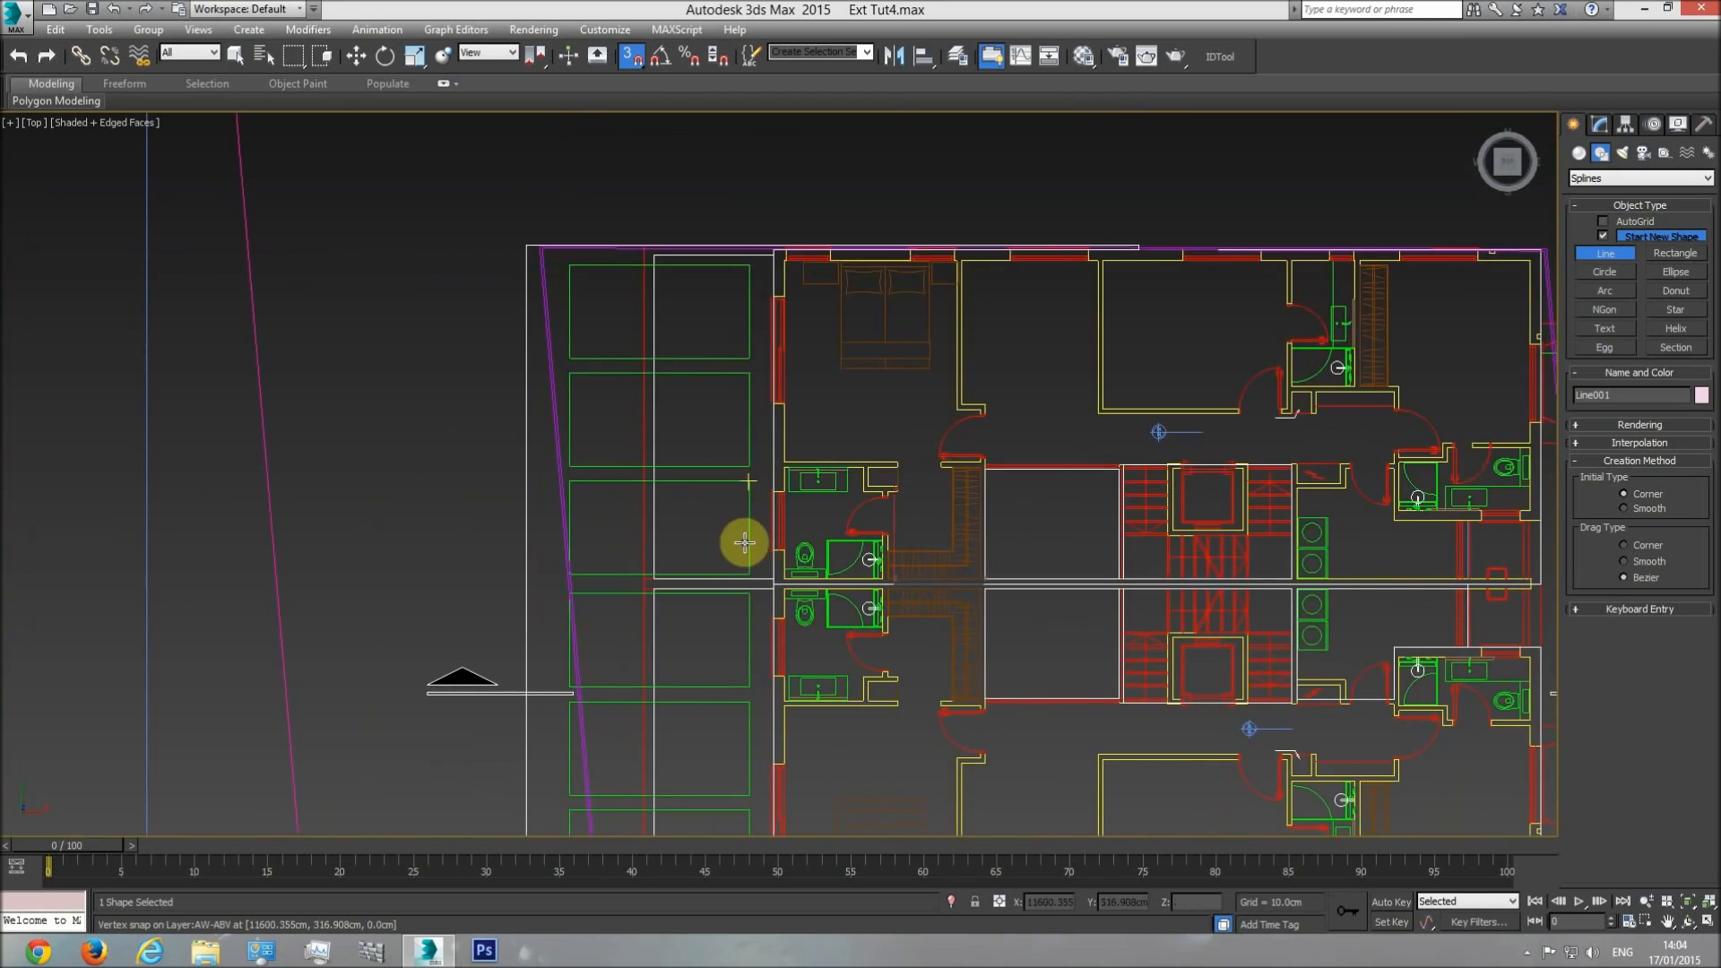
{"action": "middle_click_drag", "start_coordinate": [741, 542], "coordinate": [749, 277]}
{"action": "middle_click_drag", "start_coordinate": [764, 402], "coordinate": [778, 626]}
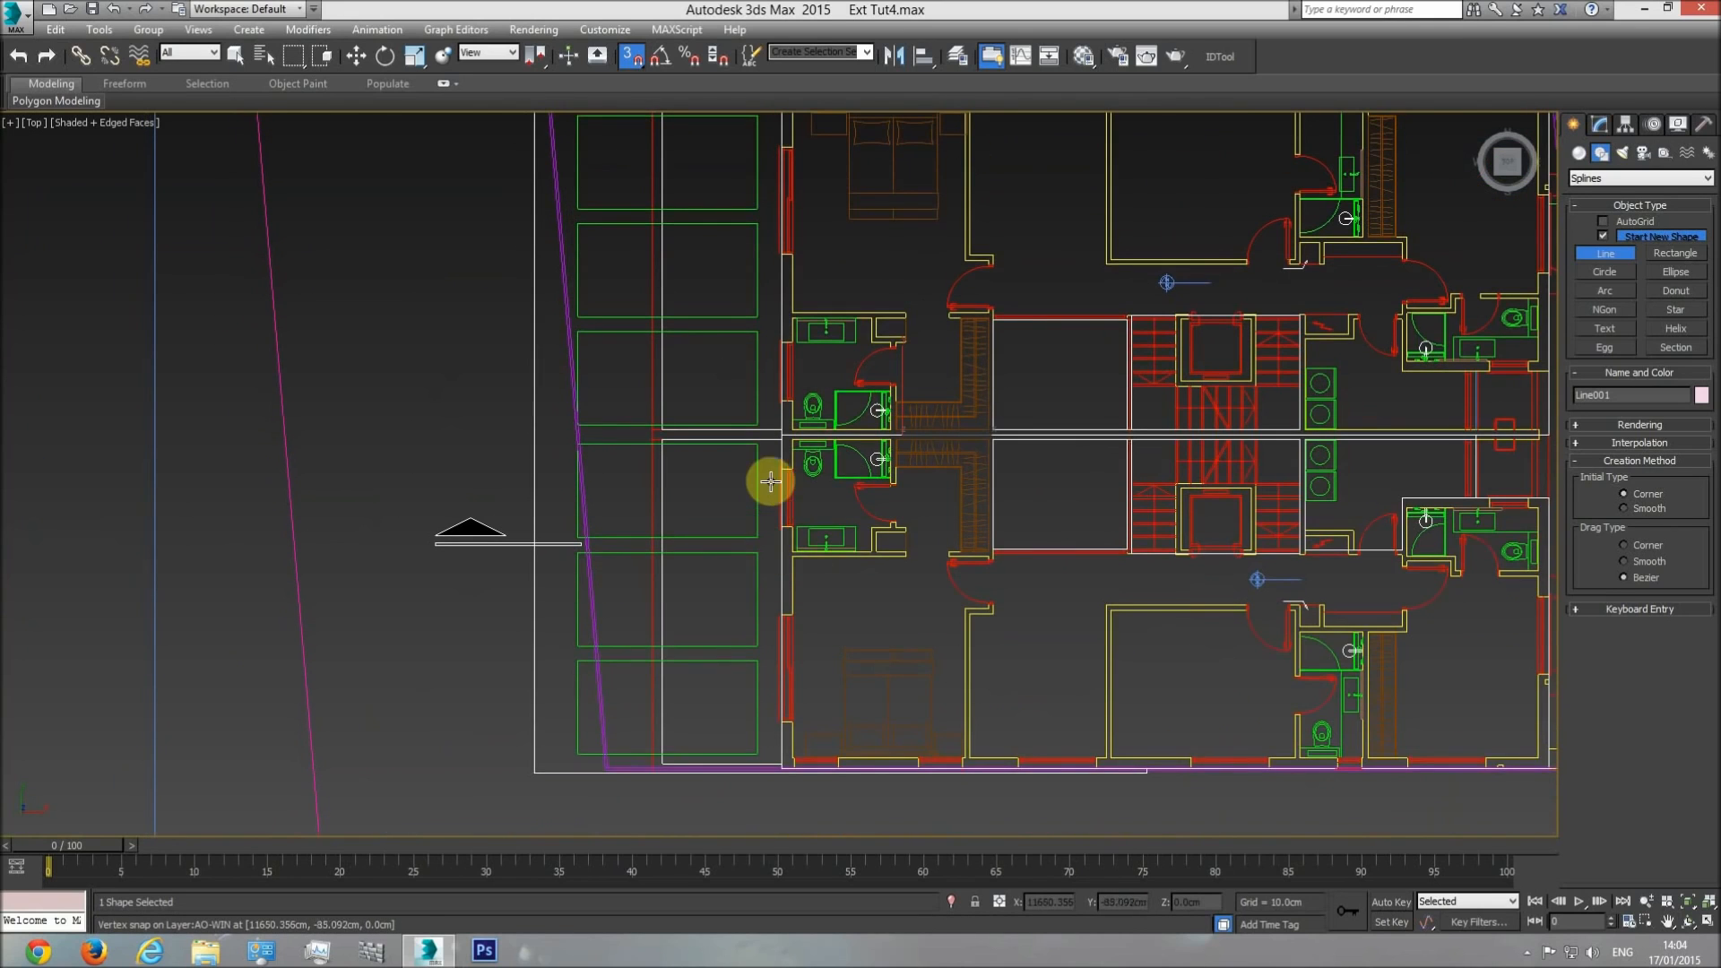
{"action": "key", "text": "p"}
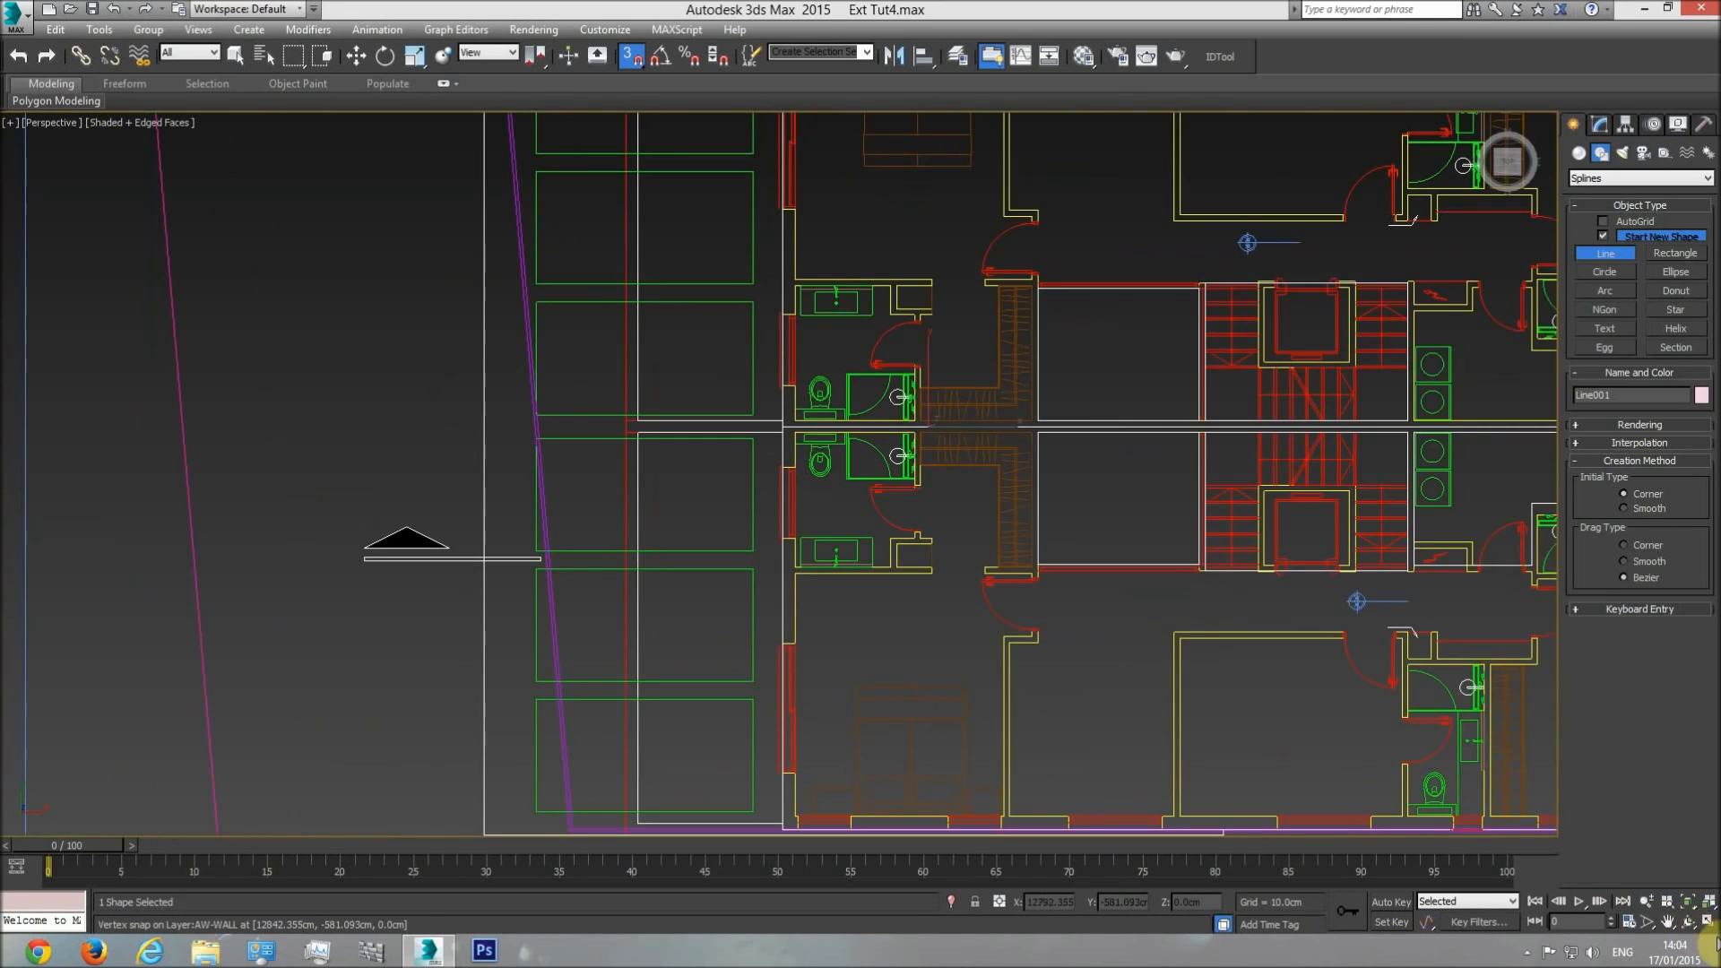
Convert the closed outline along the front of the floor plan to an Editable Poly.
{"action": "left_click", "coordinate": [1689, 921]}
{"action": "left_click_drag", "start_coordinate": [822, 538], "coordinate": [807, 476]}
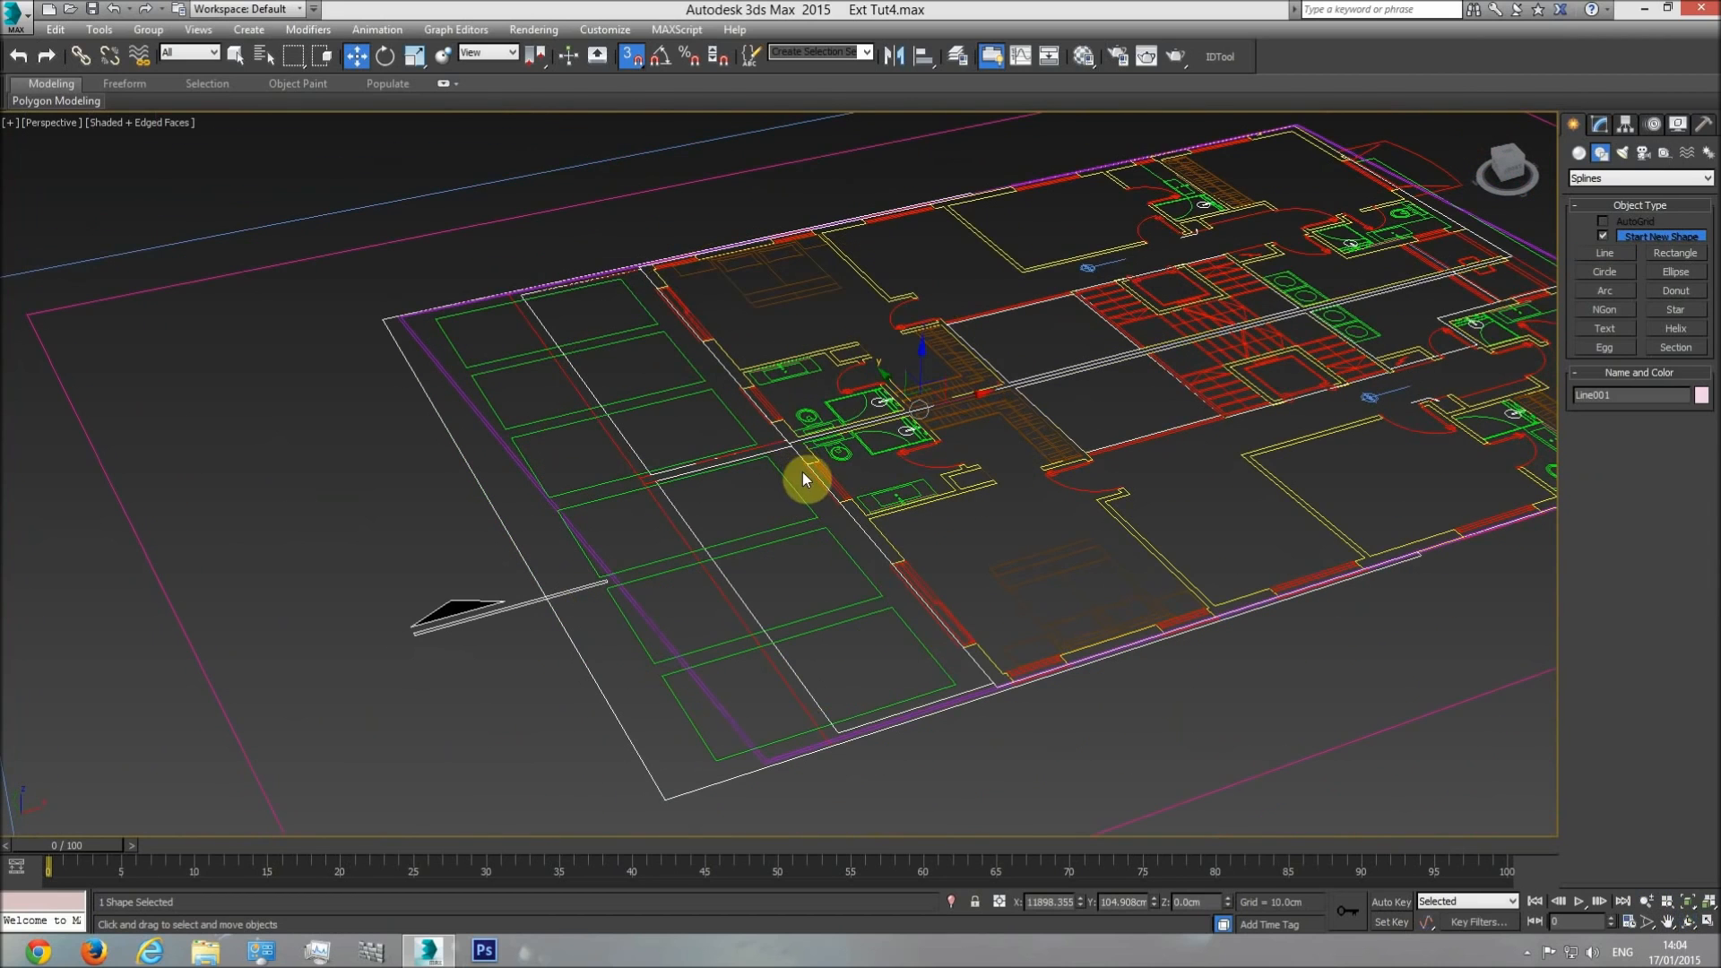
{"action": "right_click", "coordinate": [814, 487]}
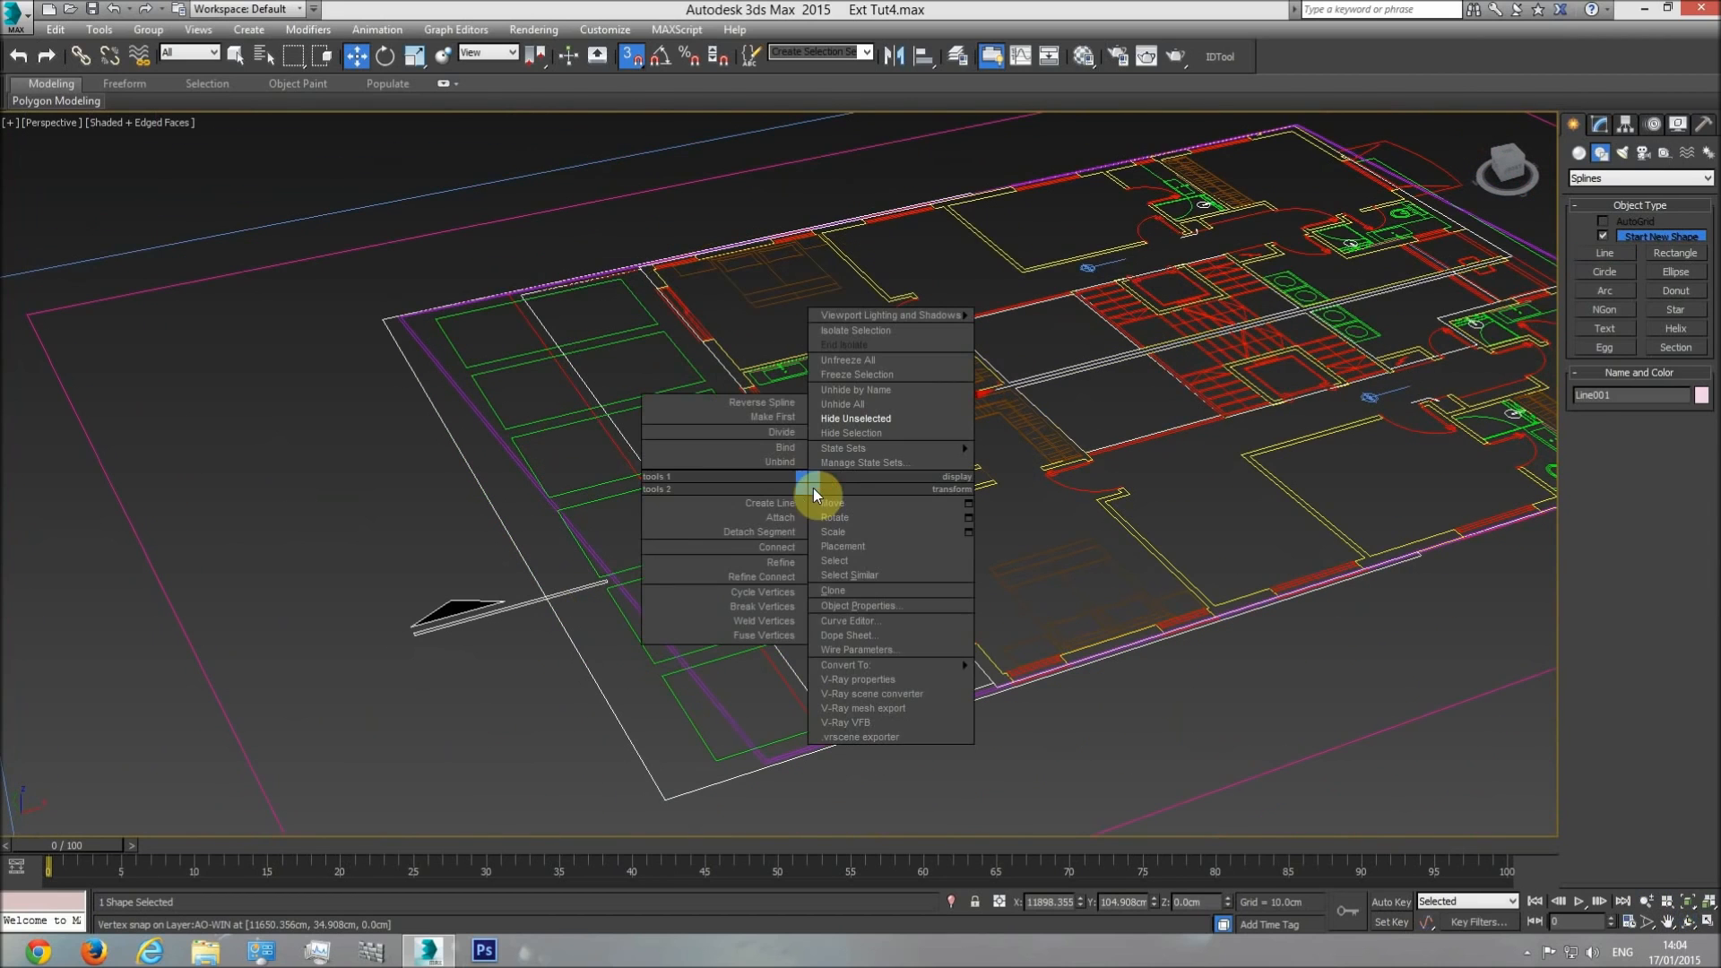
{"action": "right_click", "coordinate": [698, 325]}
{"action": "mouse_move", "coordinate": [777, 504]}
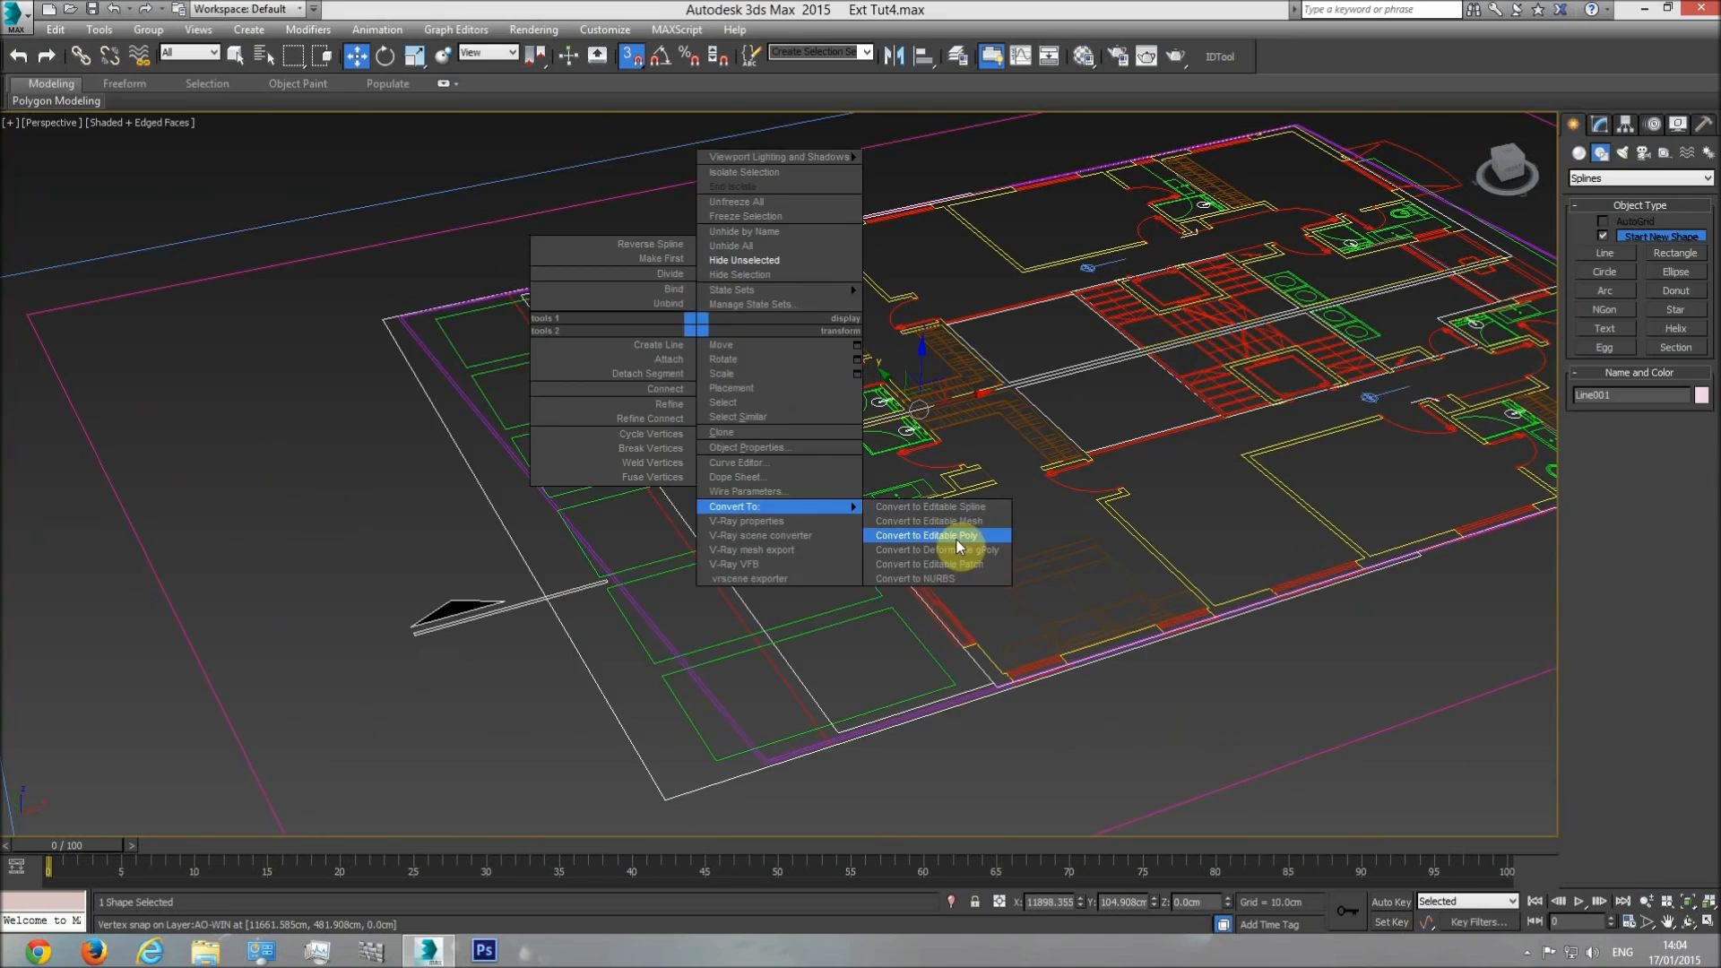
{"action": "left_click", "coordinate": [955, 540]}
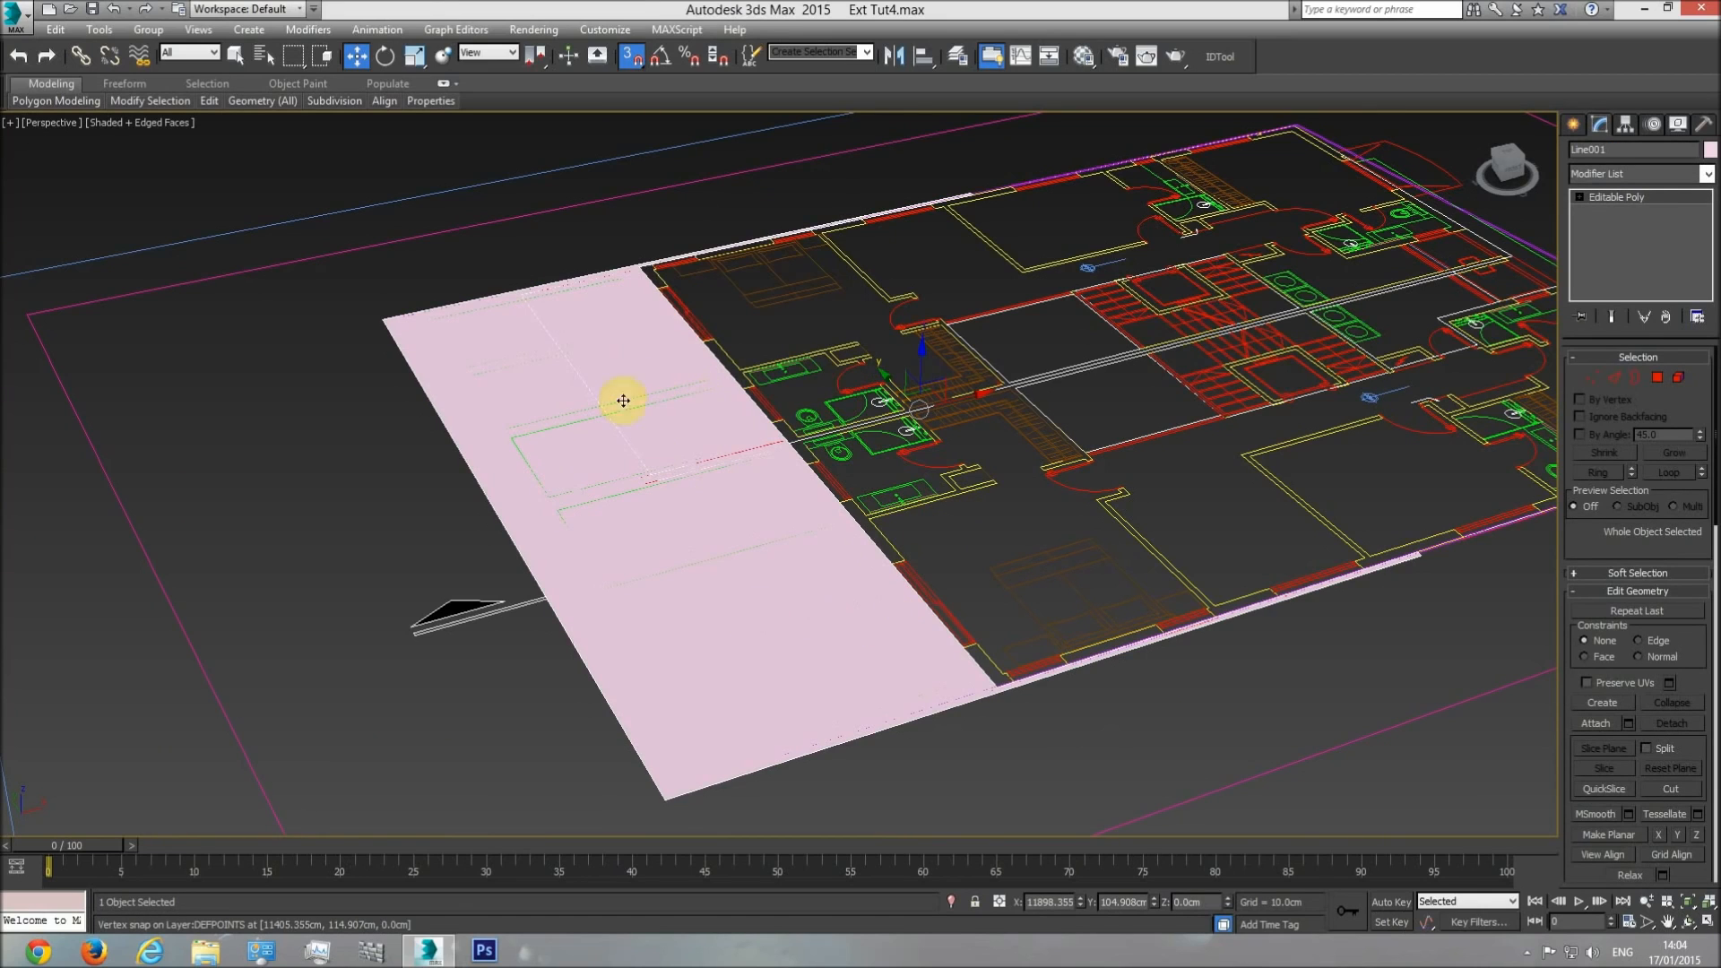
Return to the top view and activate the Slice Plane at vertex level on the new front surface.
{"action": "key", "text": "t"}
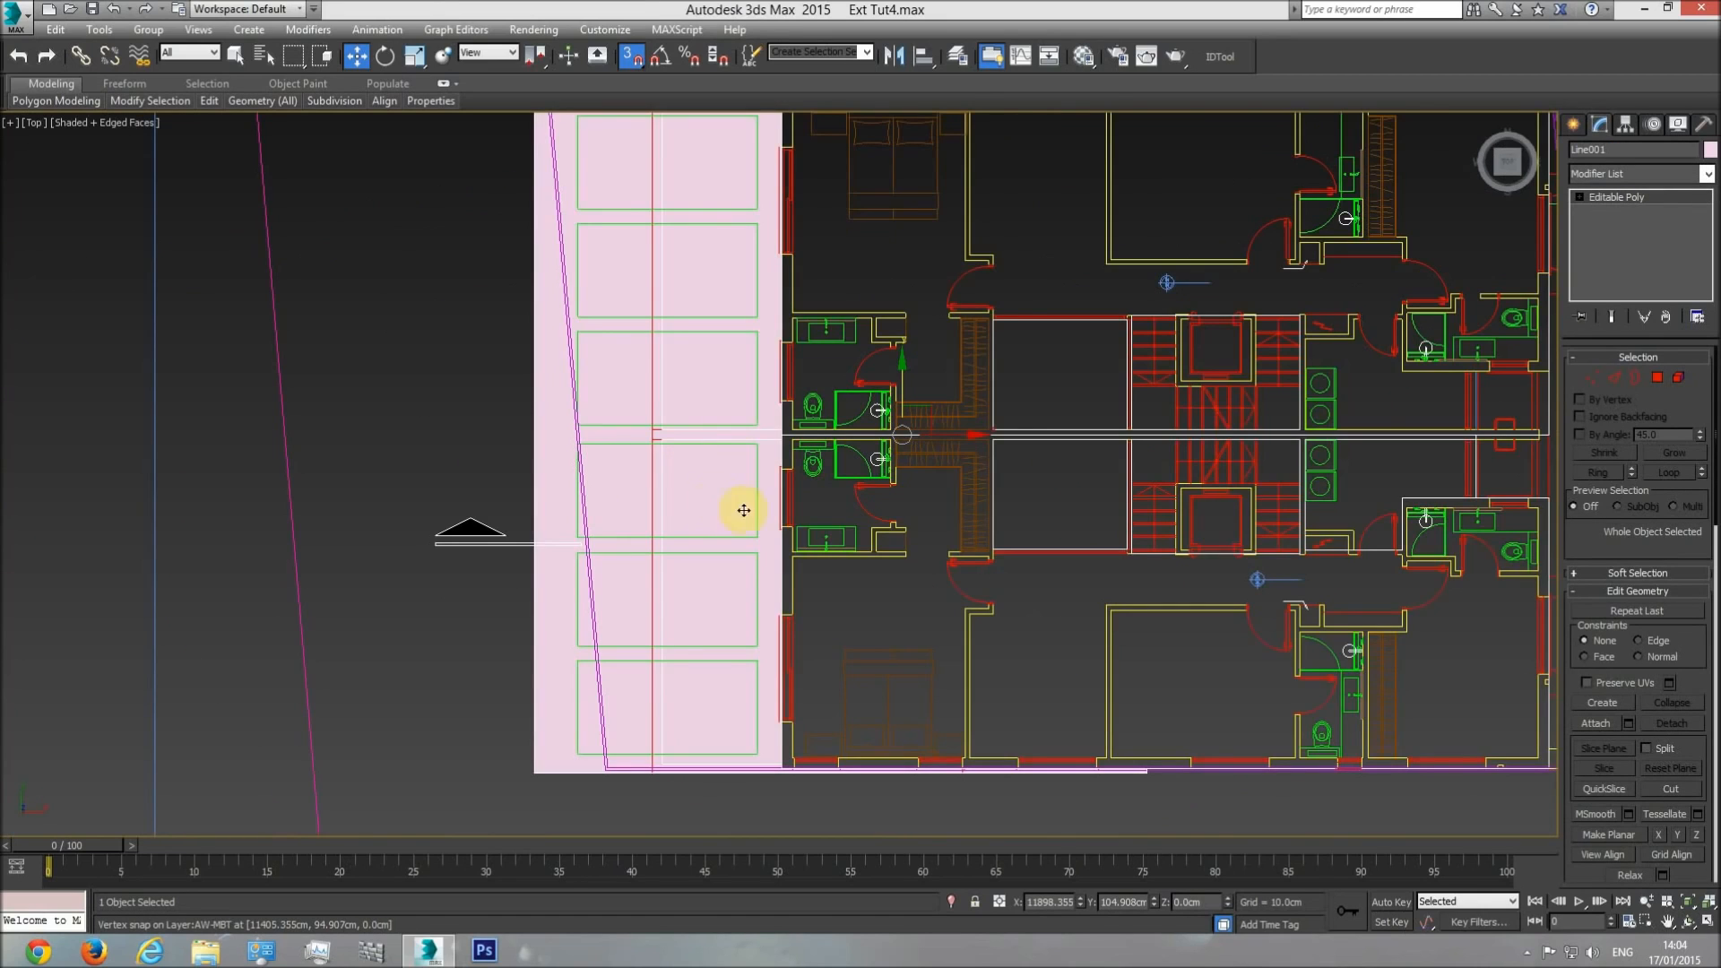
{"action": "left_click", "coordinate": [1590, 375]}
{"action": "scroll", "coordinate": [1581, 493], "scroll_direction": "down", "scroll_amount": 5}
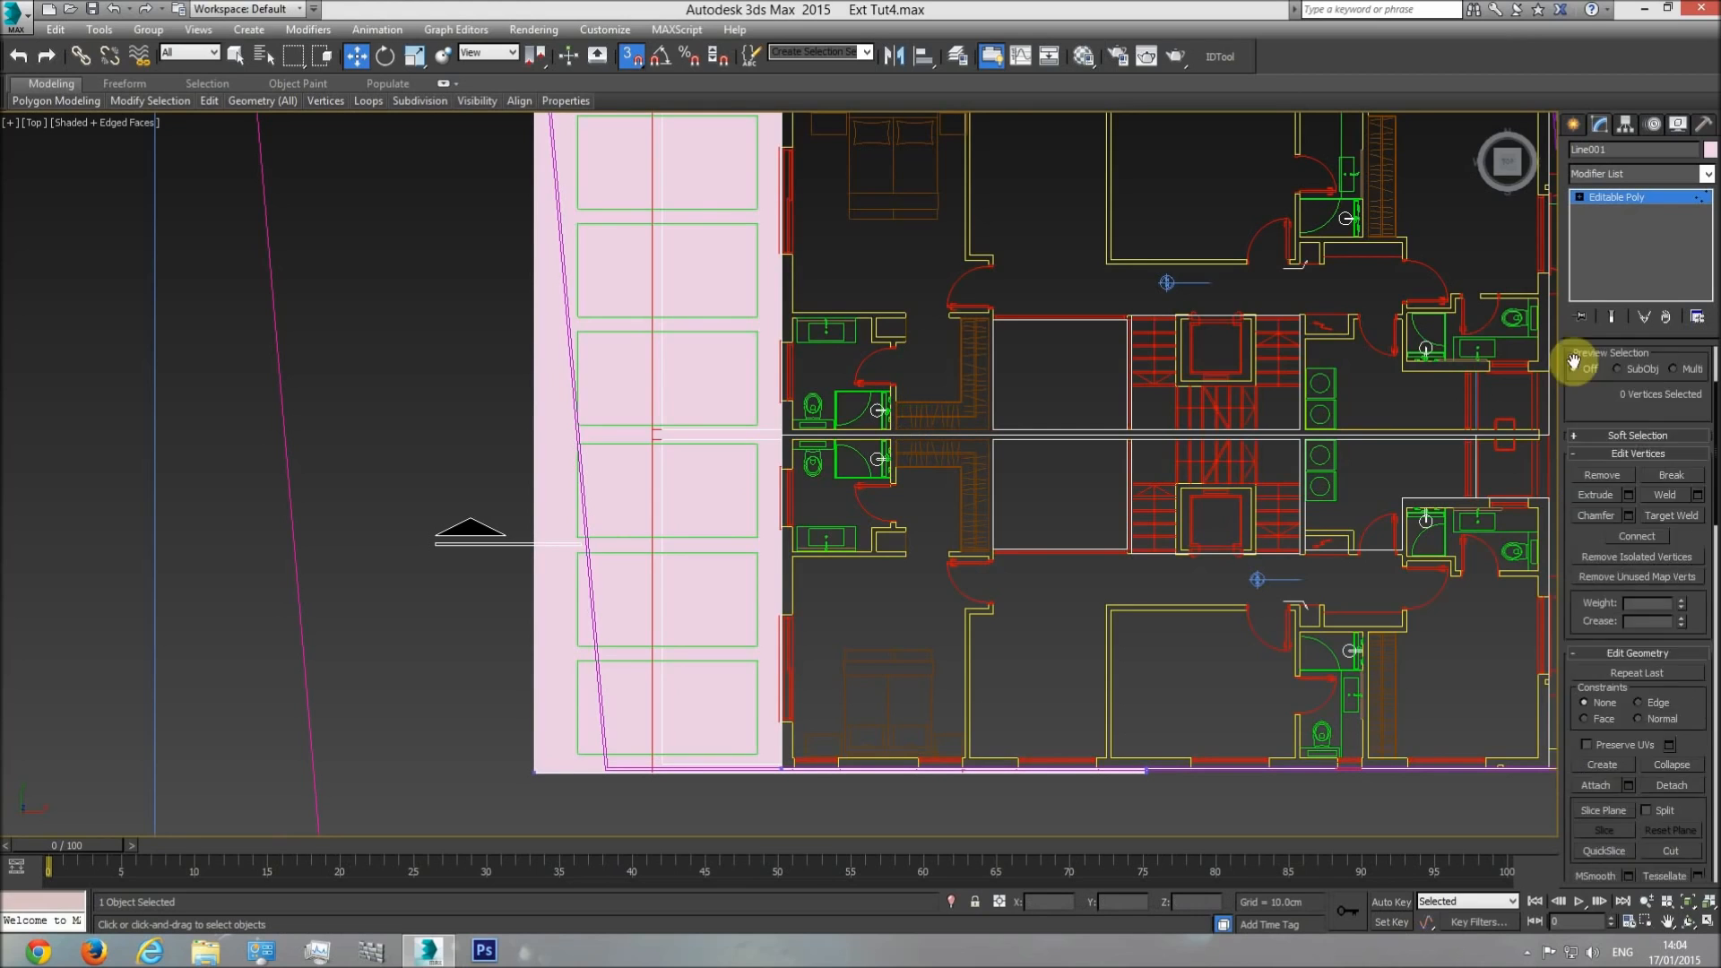
{"action": "left_click", "coordinate": [1604, 659]}
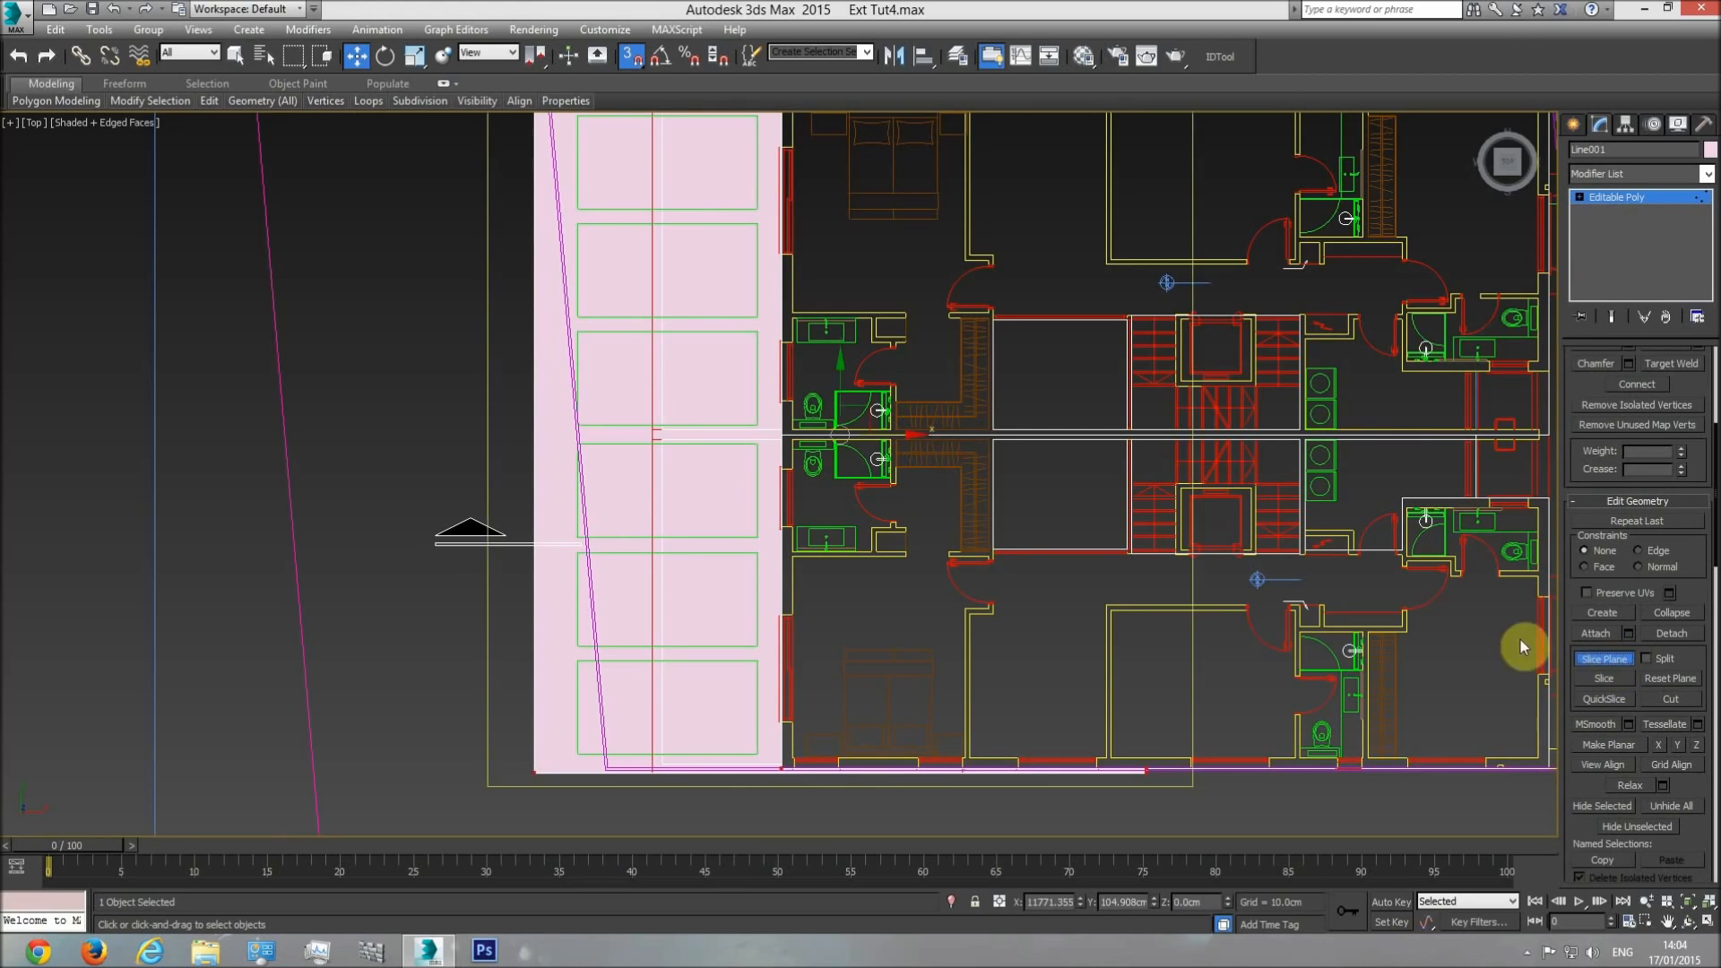
Rotate the slice plane with angle snap until it stands upright and parallel to the front wall, and check it in perspective.
{"action": "left_click", "coordinate": [385, 56]}
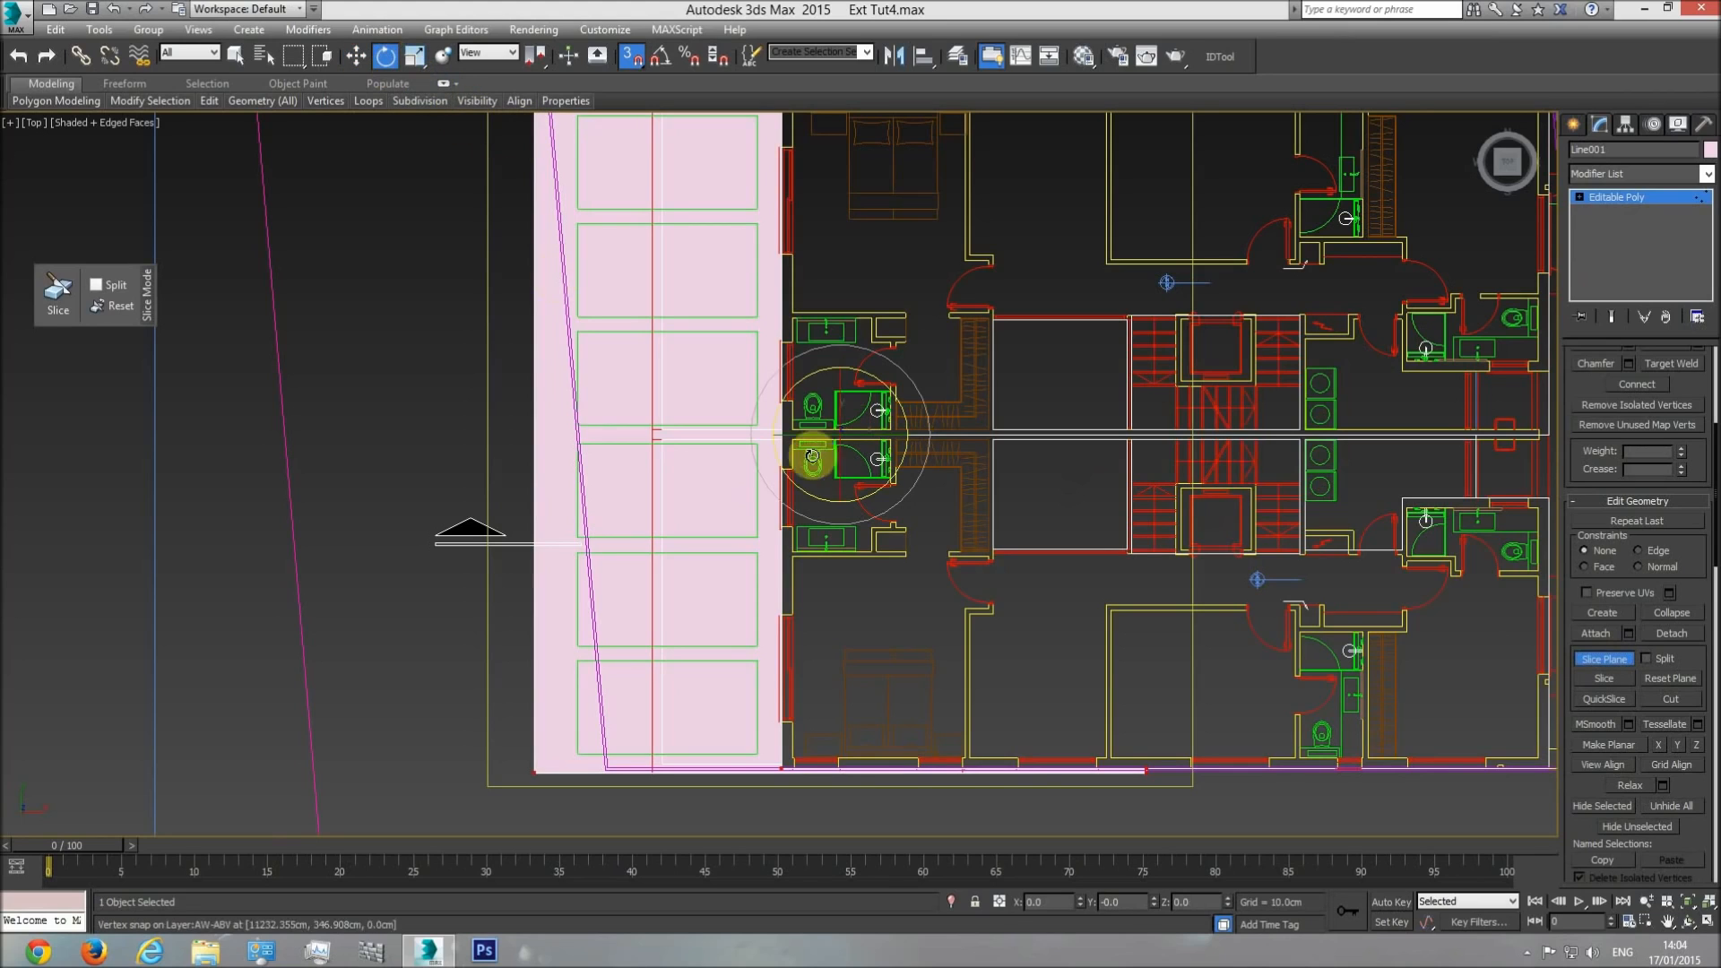
{"action": "left_click", "coordinate": [660, 60]}
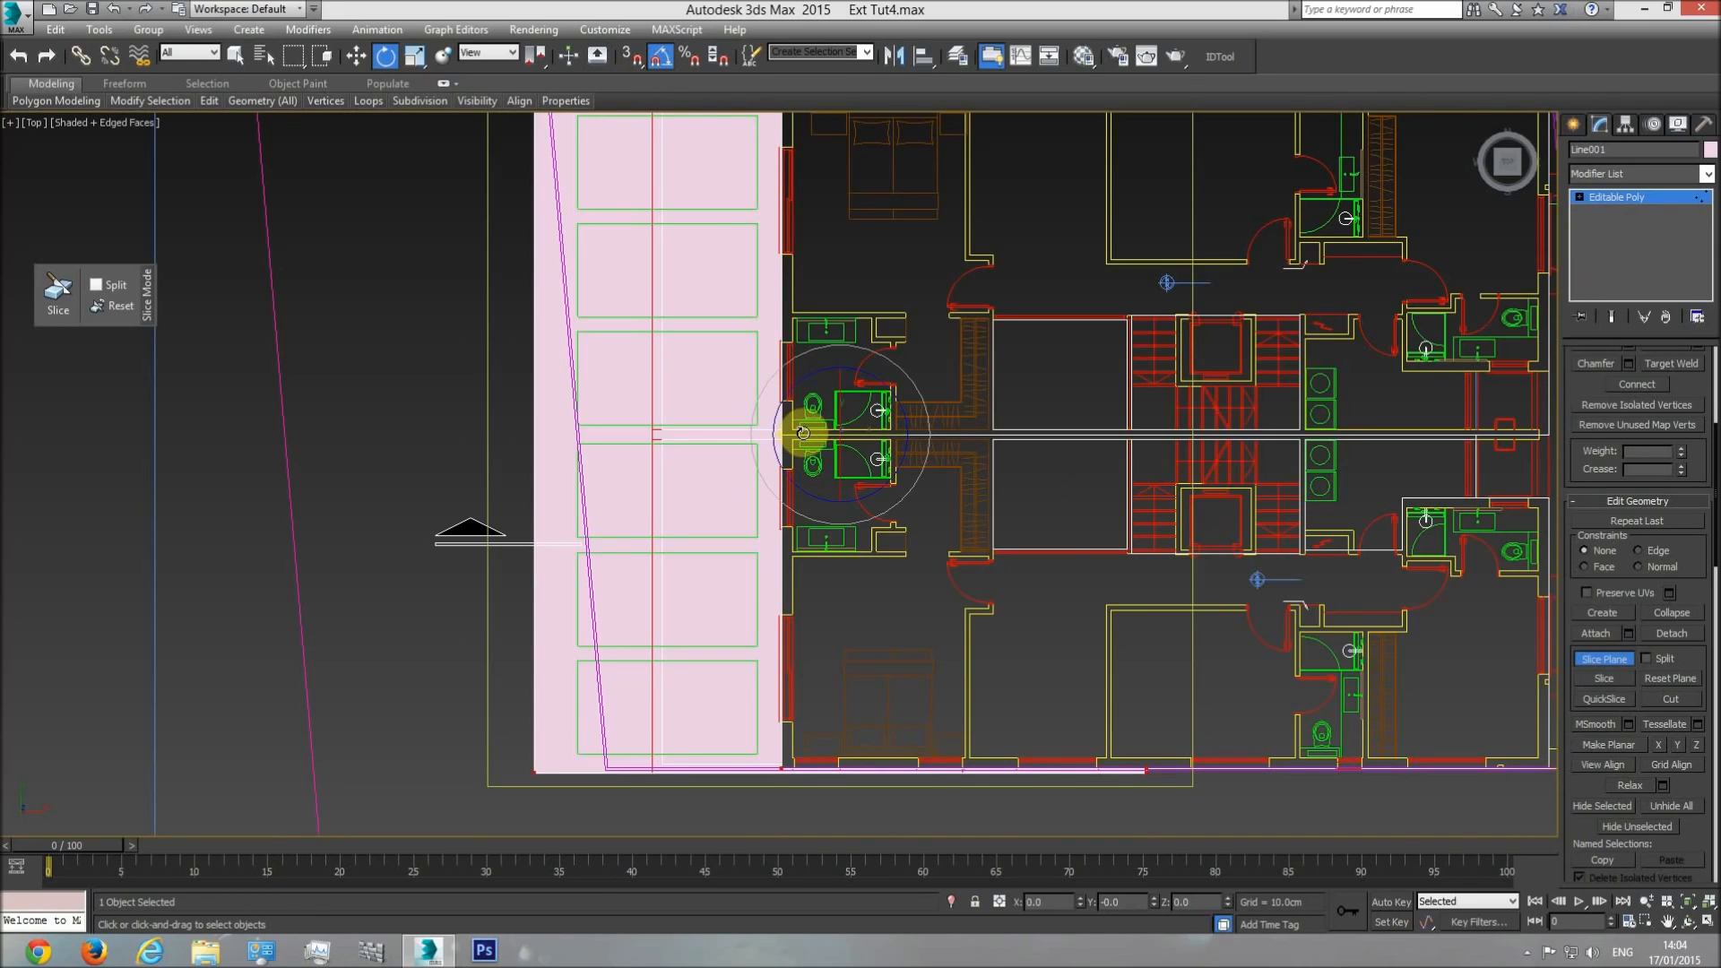
{"action": "mouse_move", "coordinate": [803, 432]}
{"action": "left_mouse_down"}
{"action": "mouse_move", "coordinate": [875, 433]}
{"action": "mouse_move", "coordinate": [799, 435]}
{"action": "mouse_move", "coordinate": [813, 444]}
{"action": "left_mouse_up"}
{"action": "left_click", "coordinate": [659, 56]}
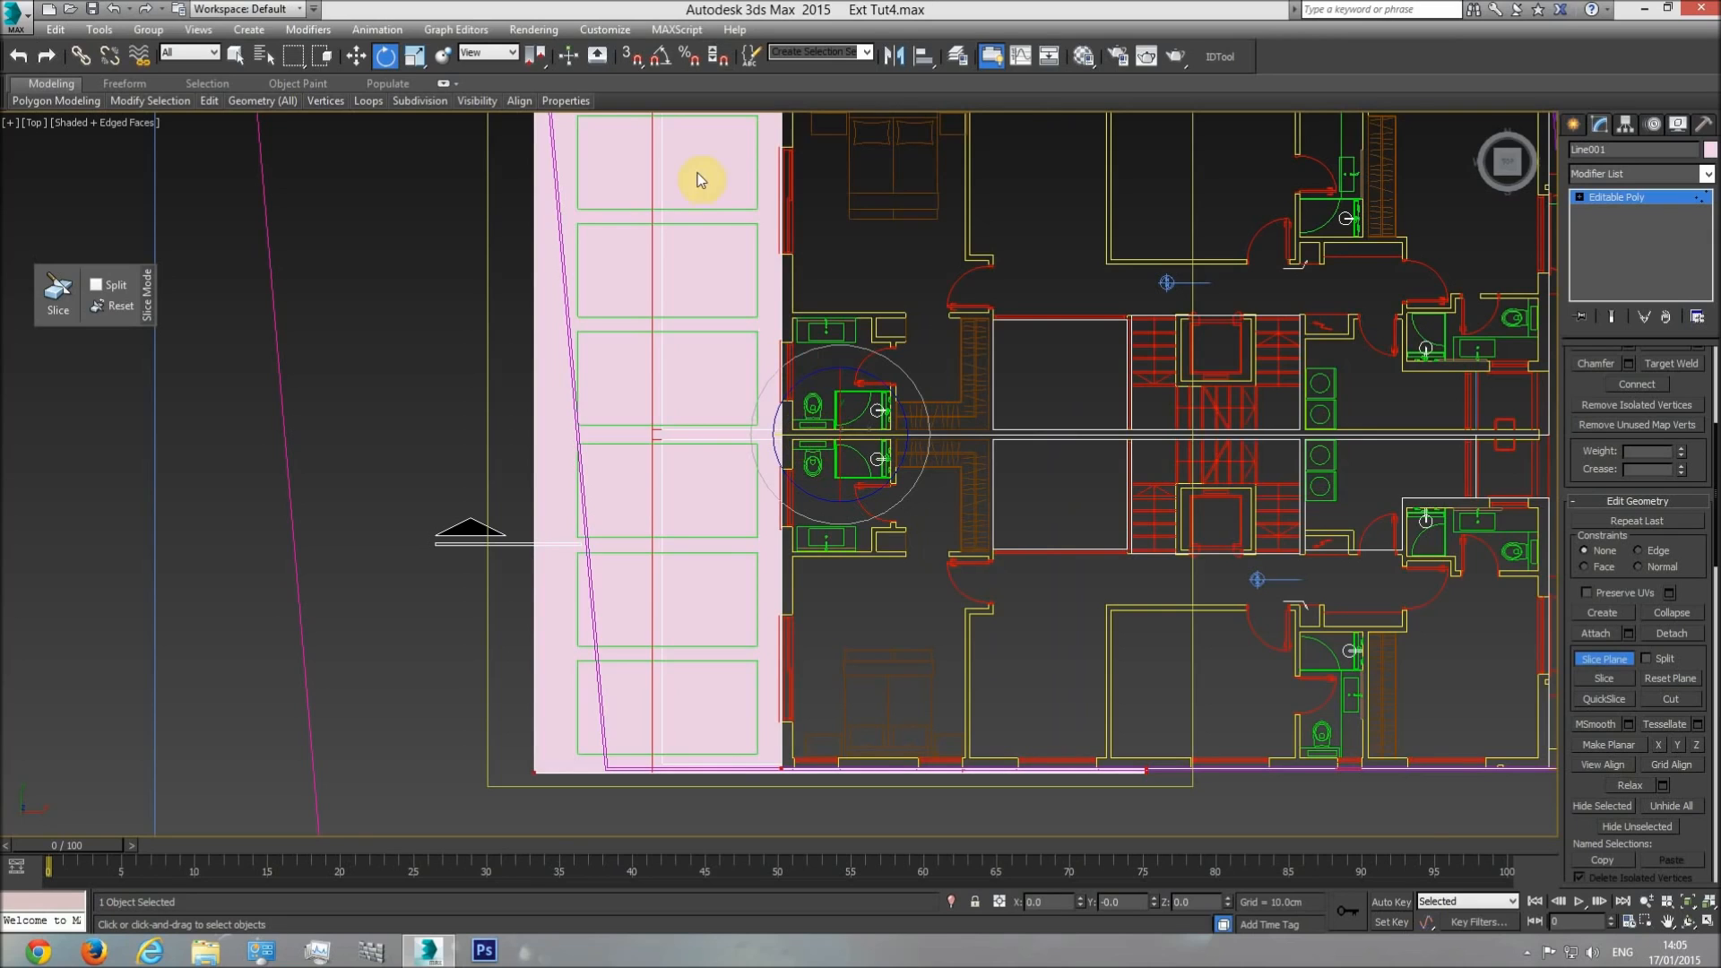
{"action": "left_click", "coordinate": [664, 63]}
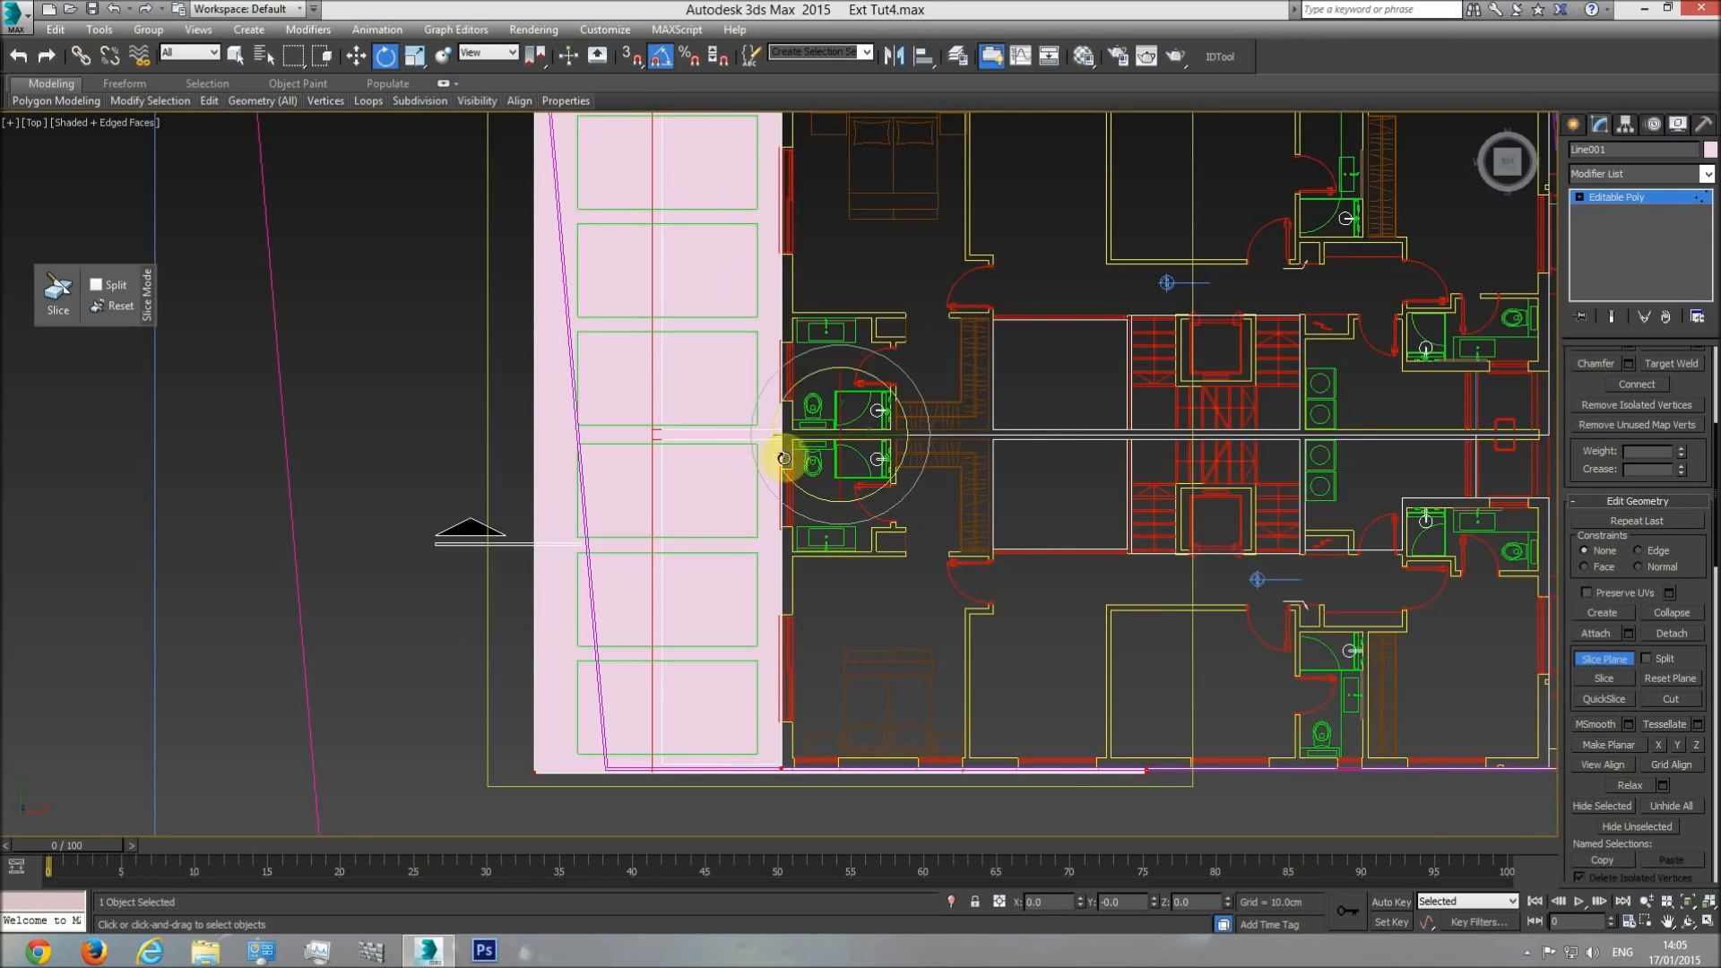
{"action": "left_click_drag", "start_coordinate": [803, 437], "coordinate": [884, 436]}
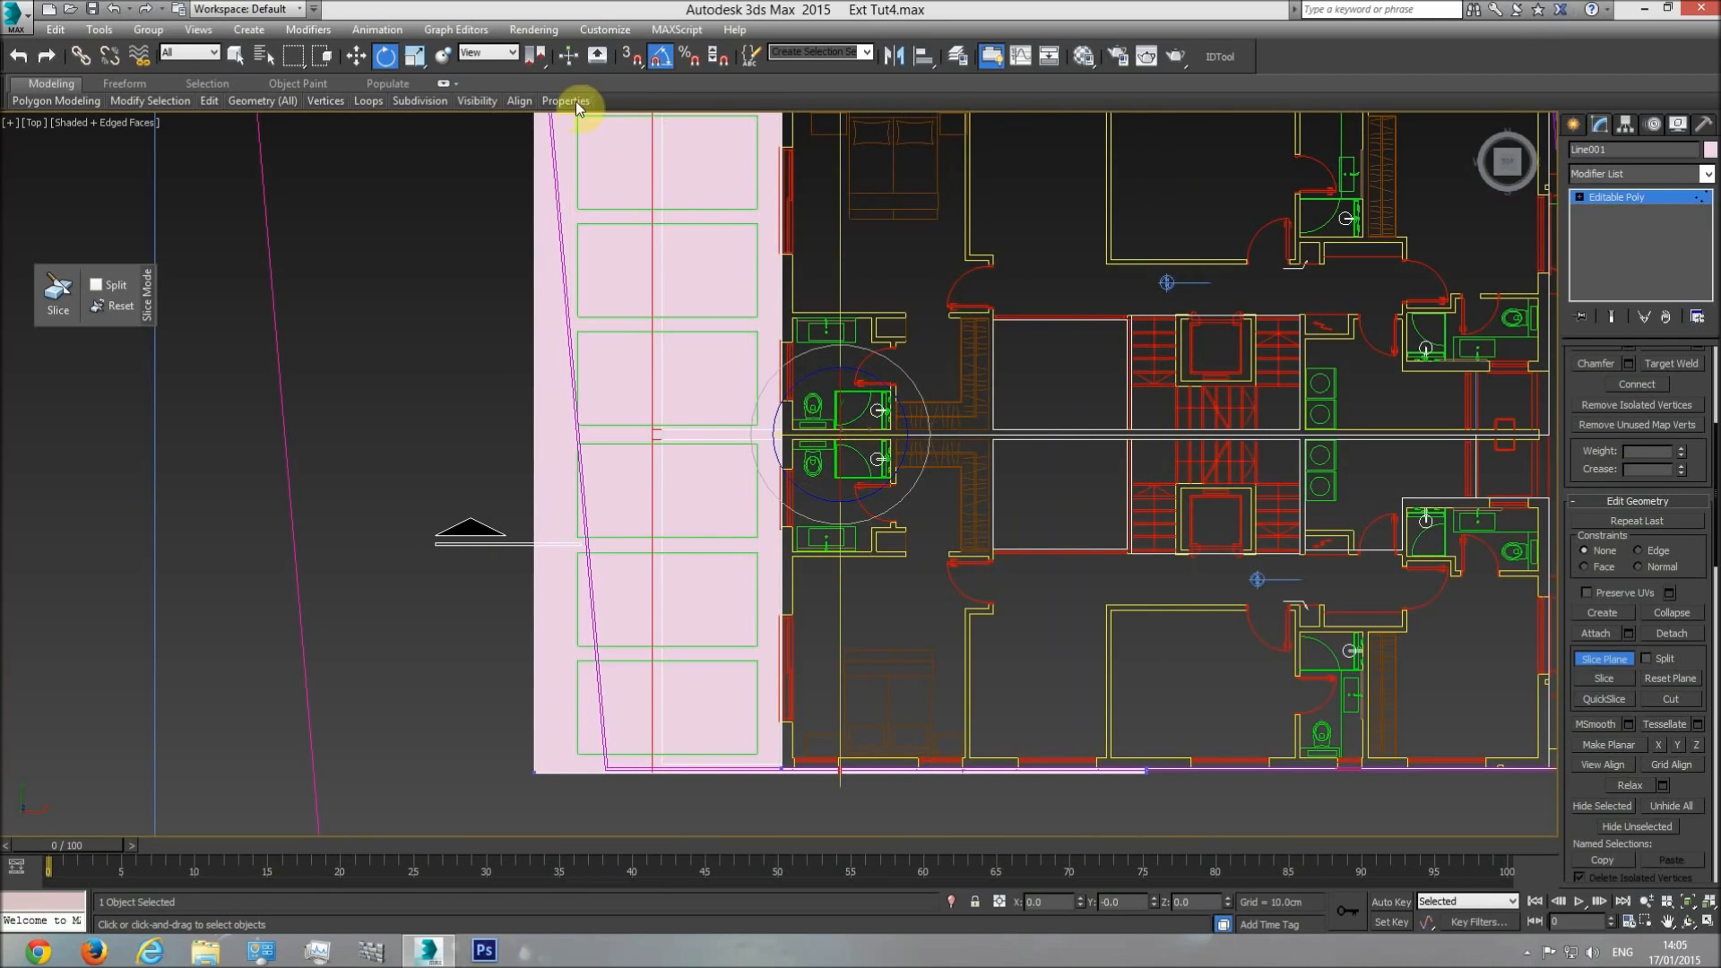
{"action": "key", "text": "p"}
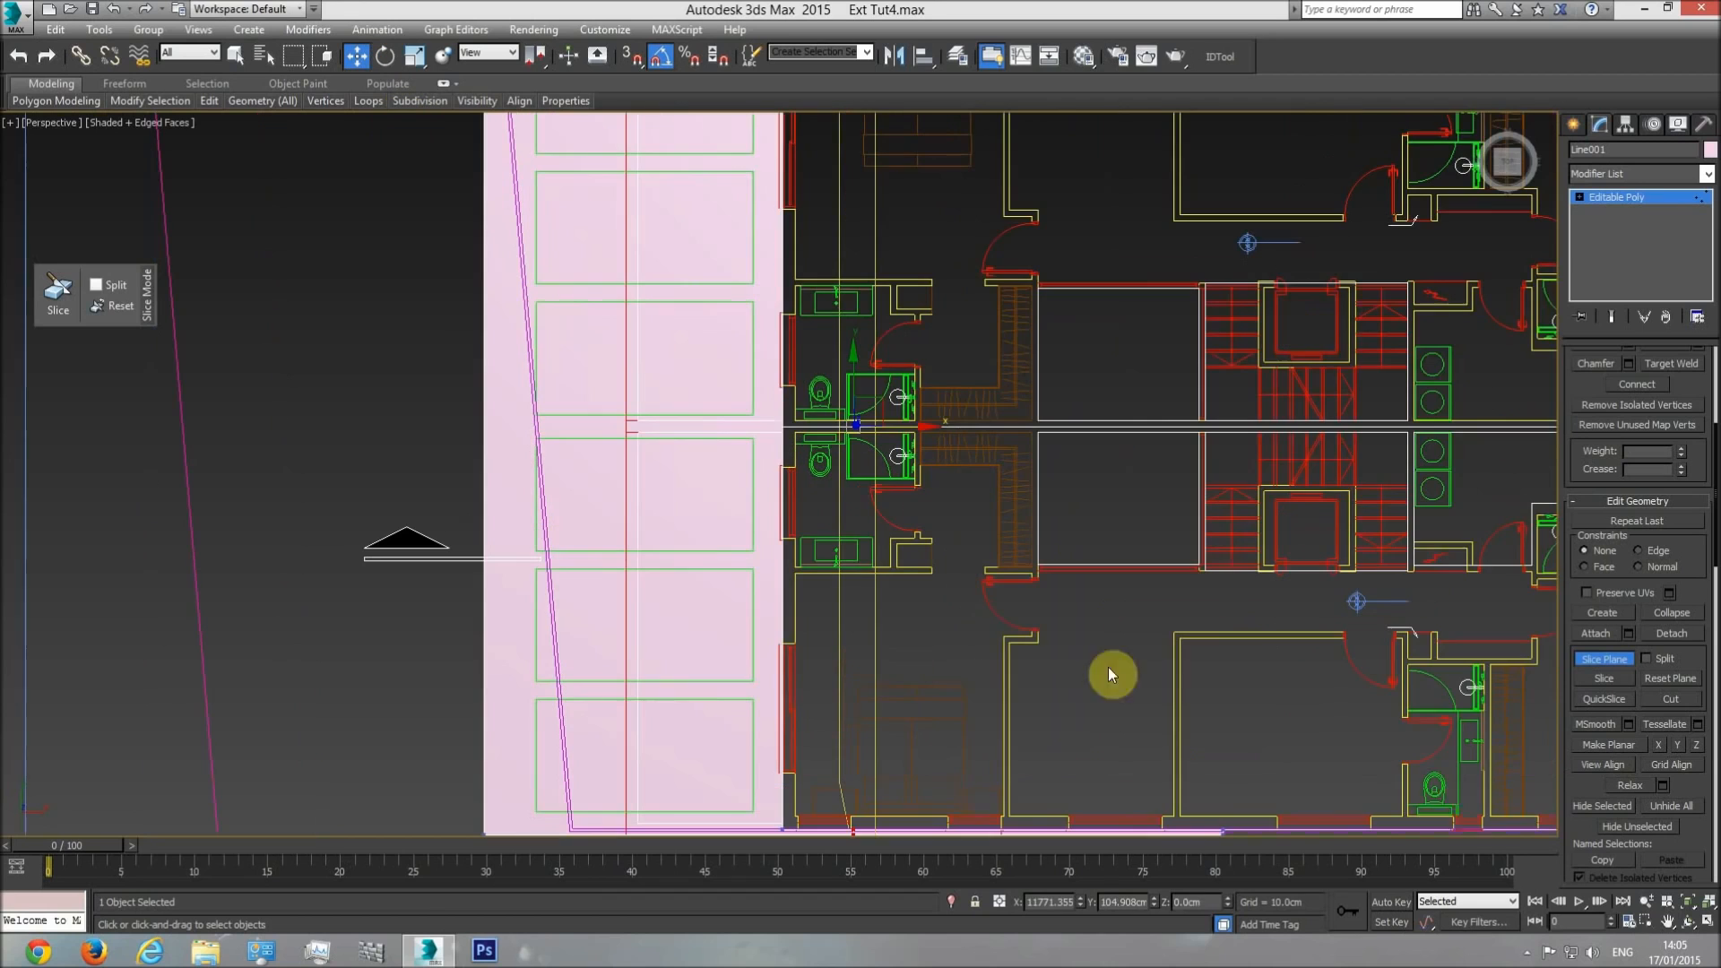
{"action": "left_click", "coordinate": [1679, 923]}
{"action": "left_click_drag", "start_coordinate": [887, 541], "coordinate": [902, 415]}
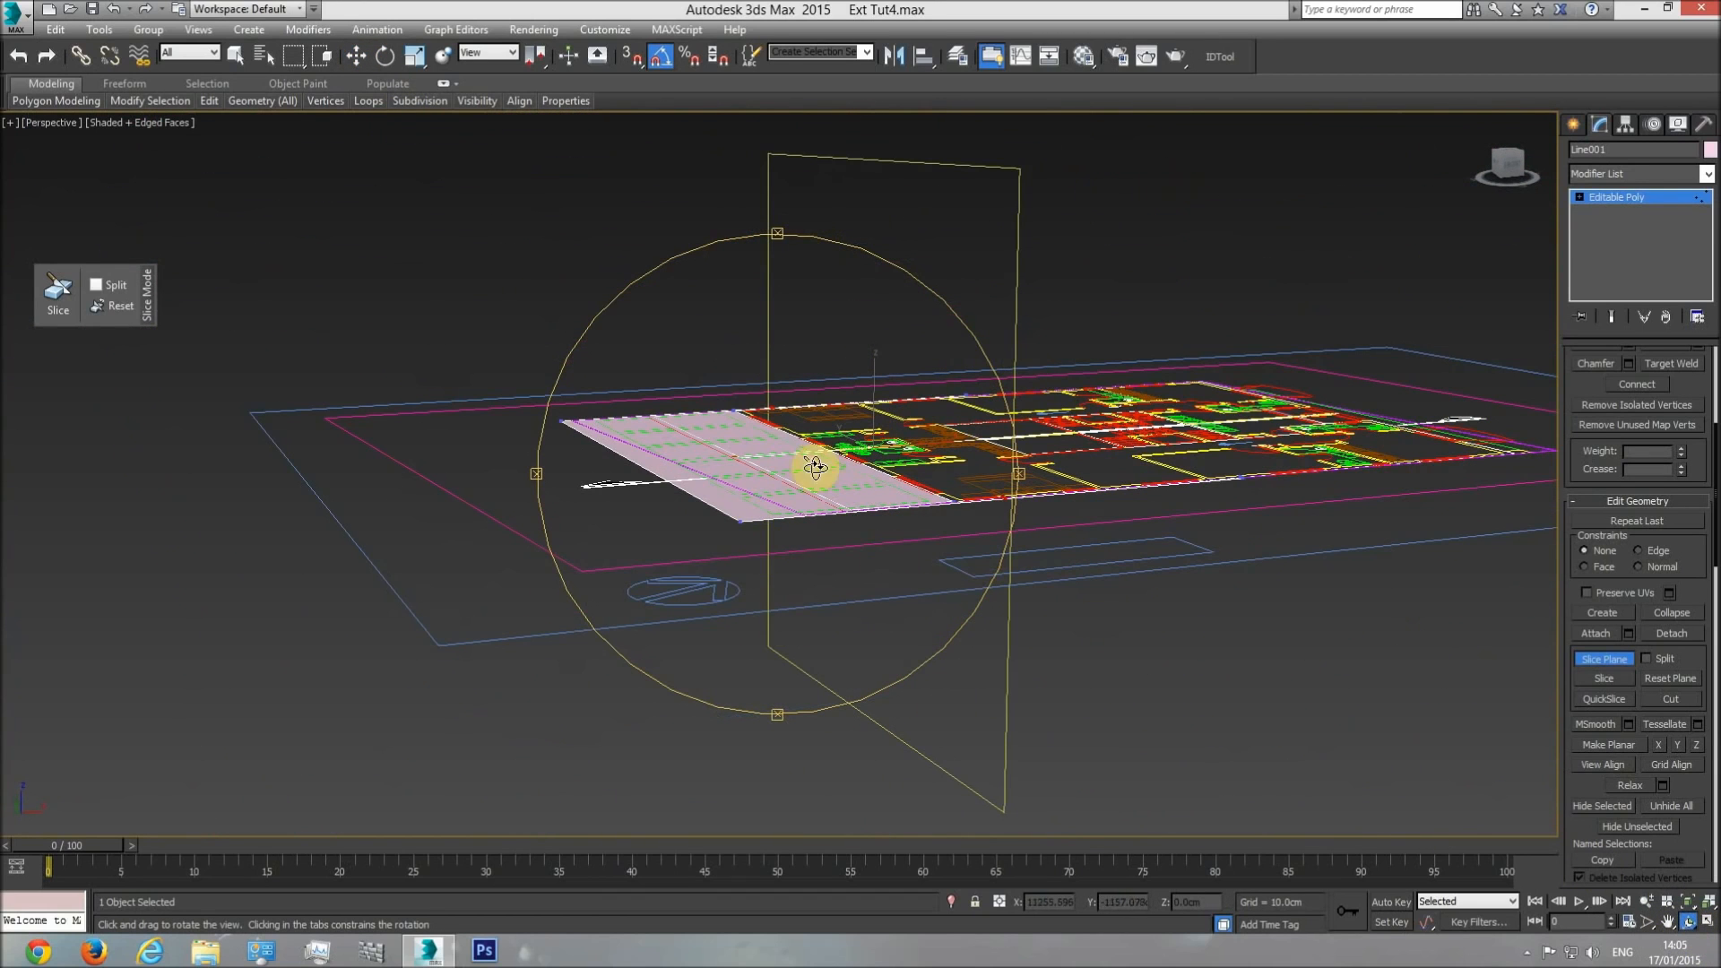
{"action": "key", "text": "t"}
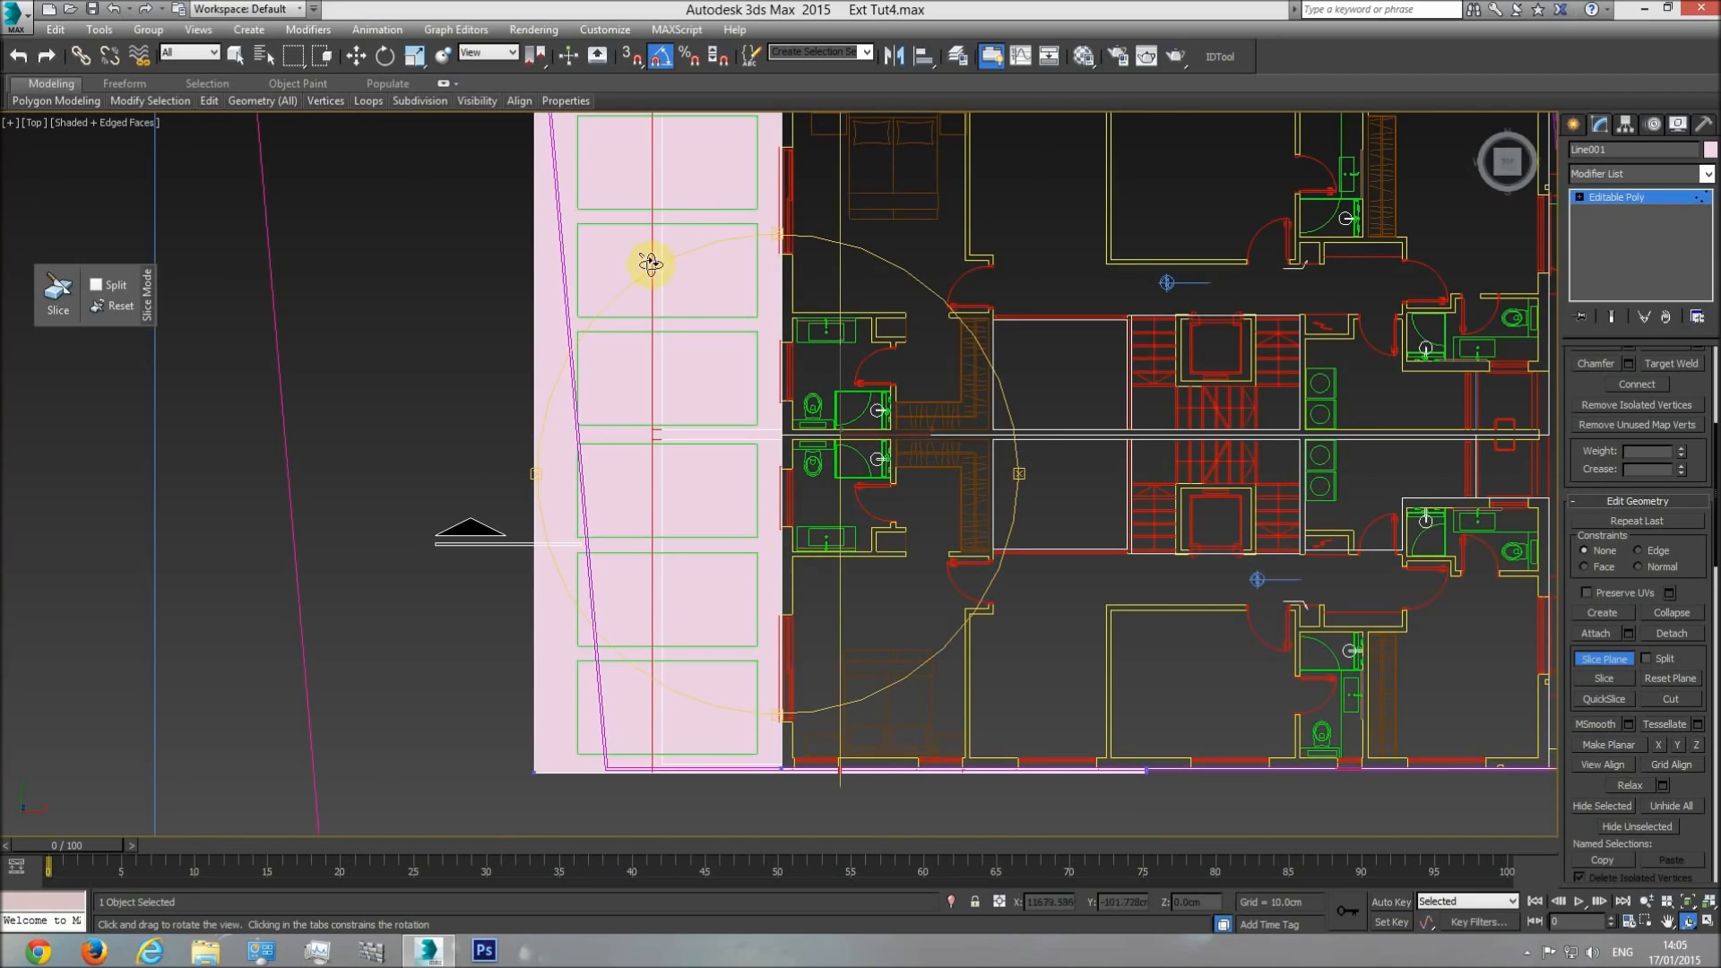
Move the slice plane with vertex snap to the green rectangles' edge nearest the building and slice the surface there.
{"action": "left_click", "coordinate": [360, 57]}
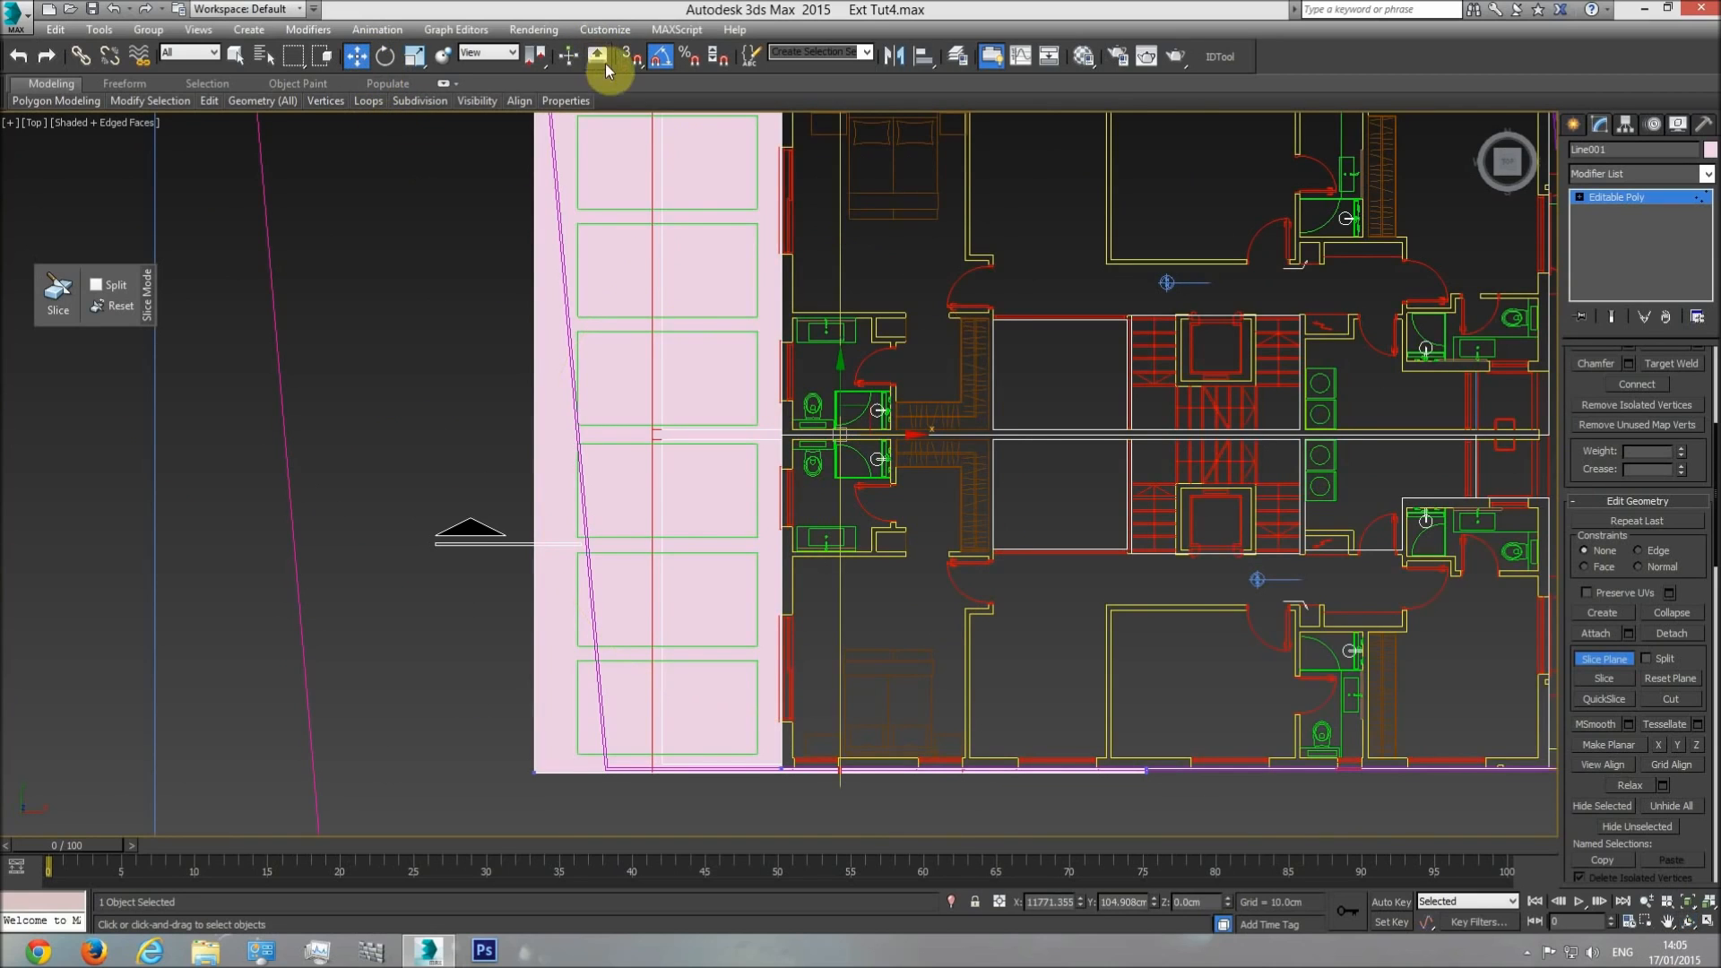
{"action": "left_click", "coordinate": [631, 55]}
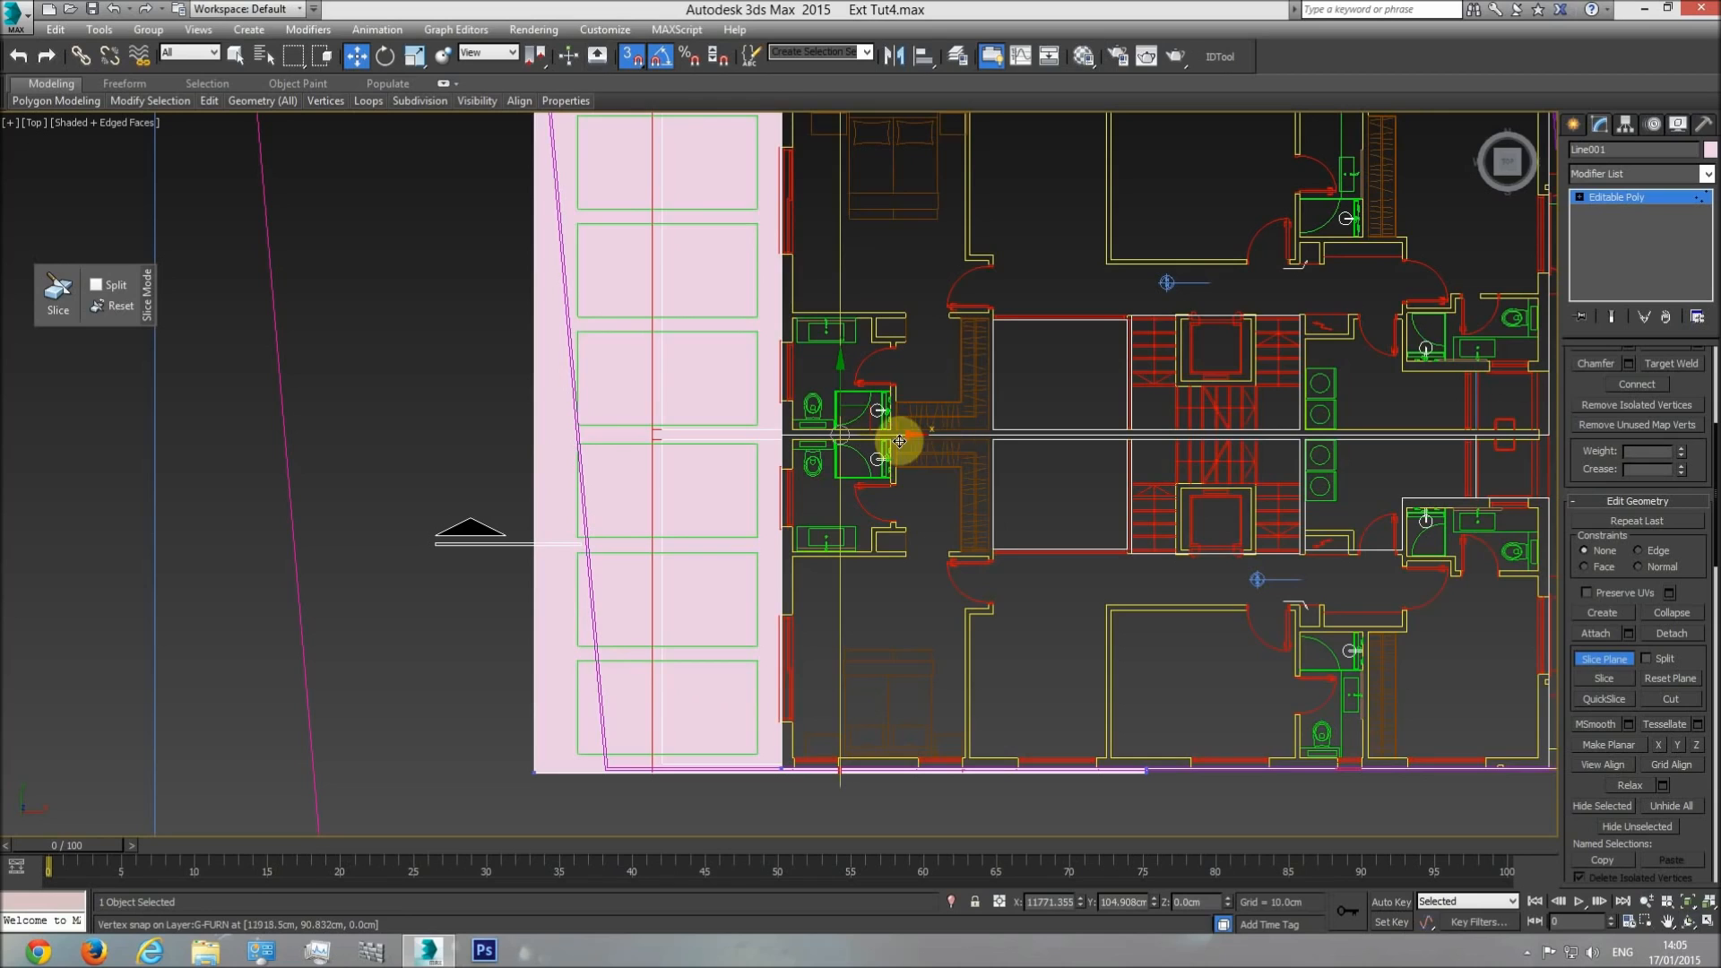
{"action": "left_click_drag", "start_coordinate": [895, 436], "coordinate": [758, 534]}
{"action": "left_click", "coordinate": [1604, 679]}
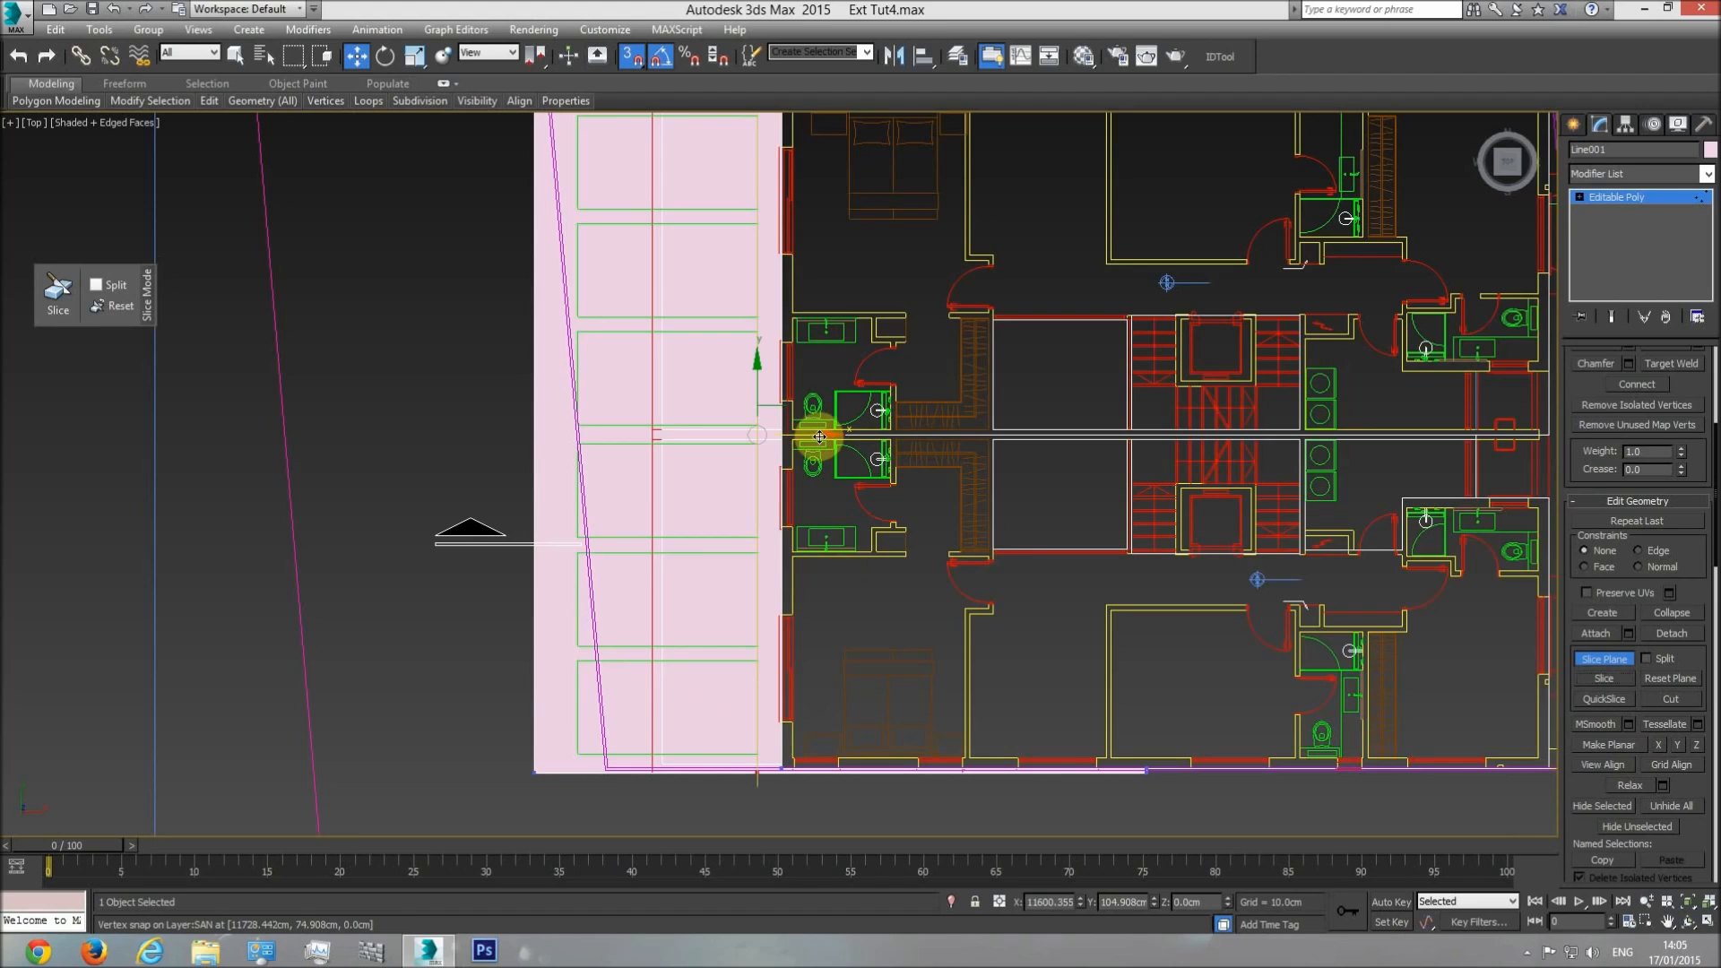
Move the slice plane to the green rectangles' outer edge, snapping it to their vertices.
{"action": "left_click_drag", "start_coordinate": [819, 436], "coordinate": [579, 554]}
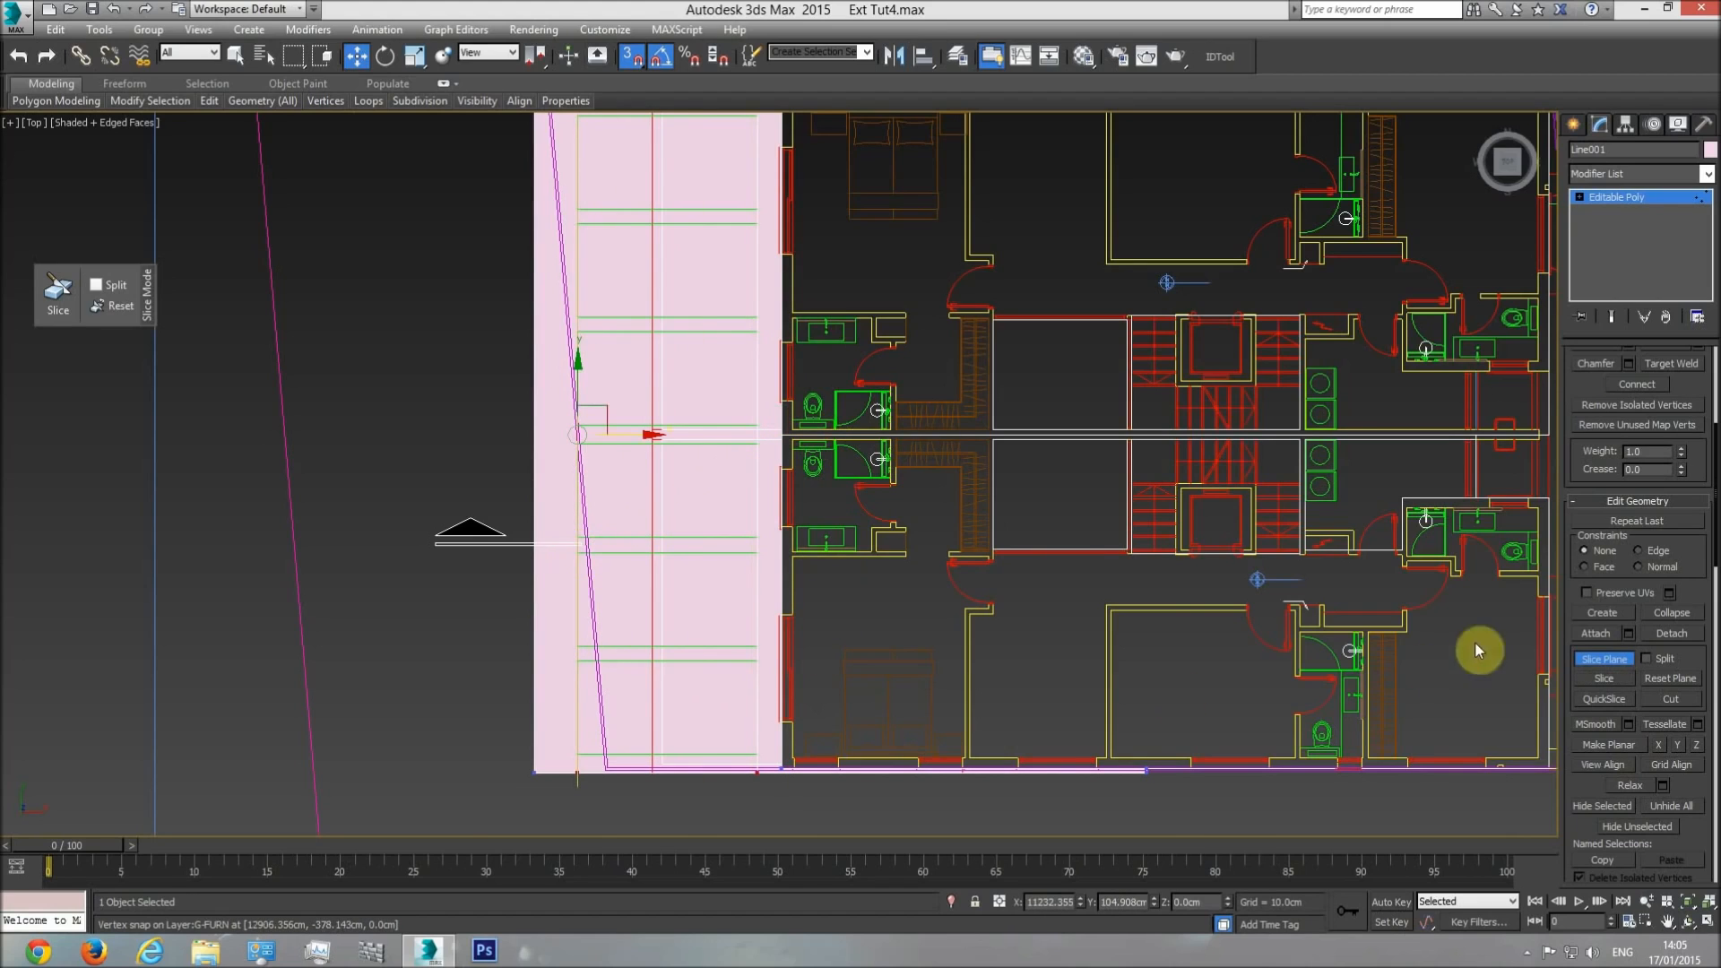
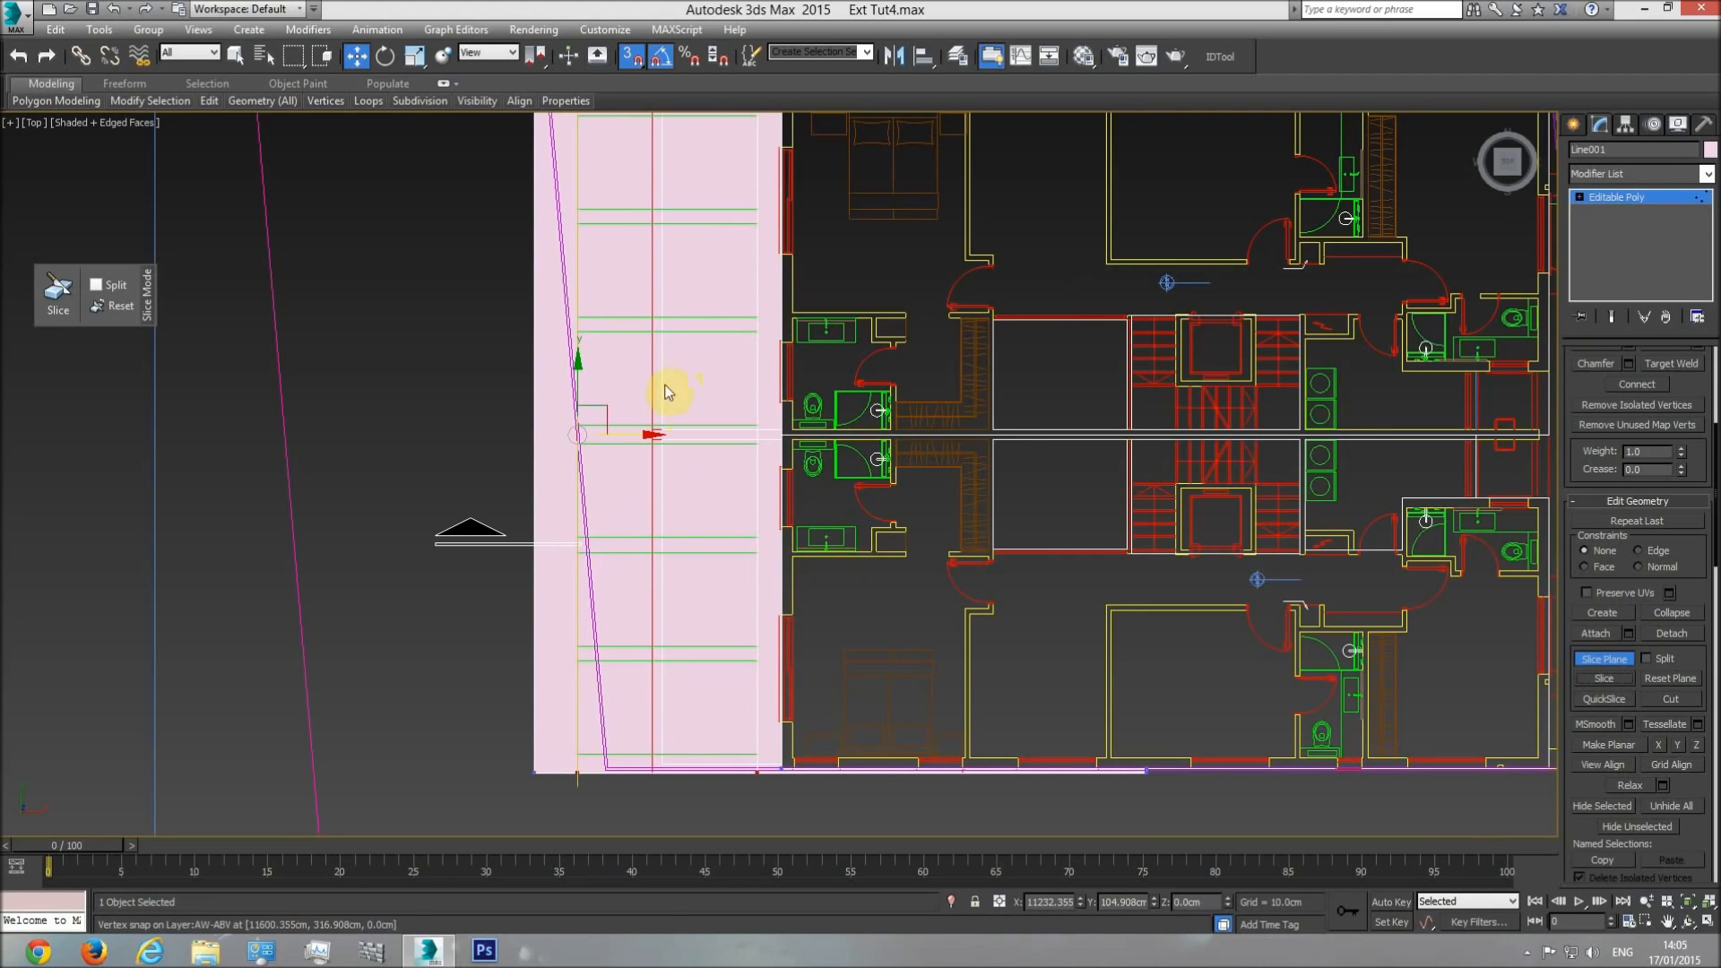
Rotate the slice plane a quarter turn with angle snap so it runs across the front strip, parallel to the green crosslines.
{"action": "left_click", "coordinate": [1579, 196]}
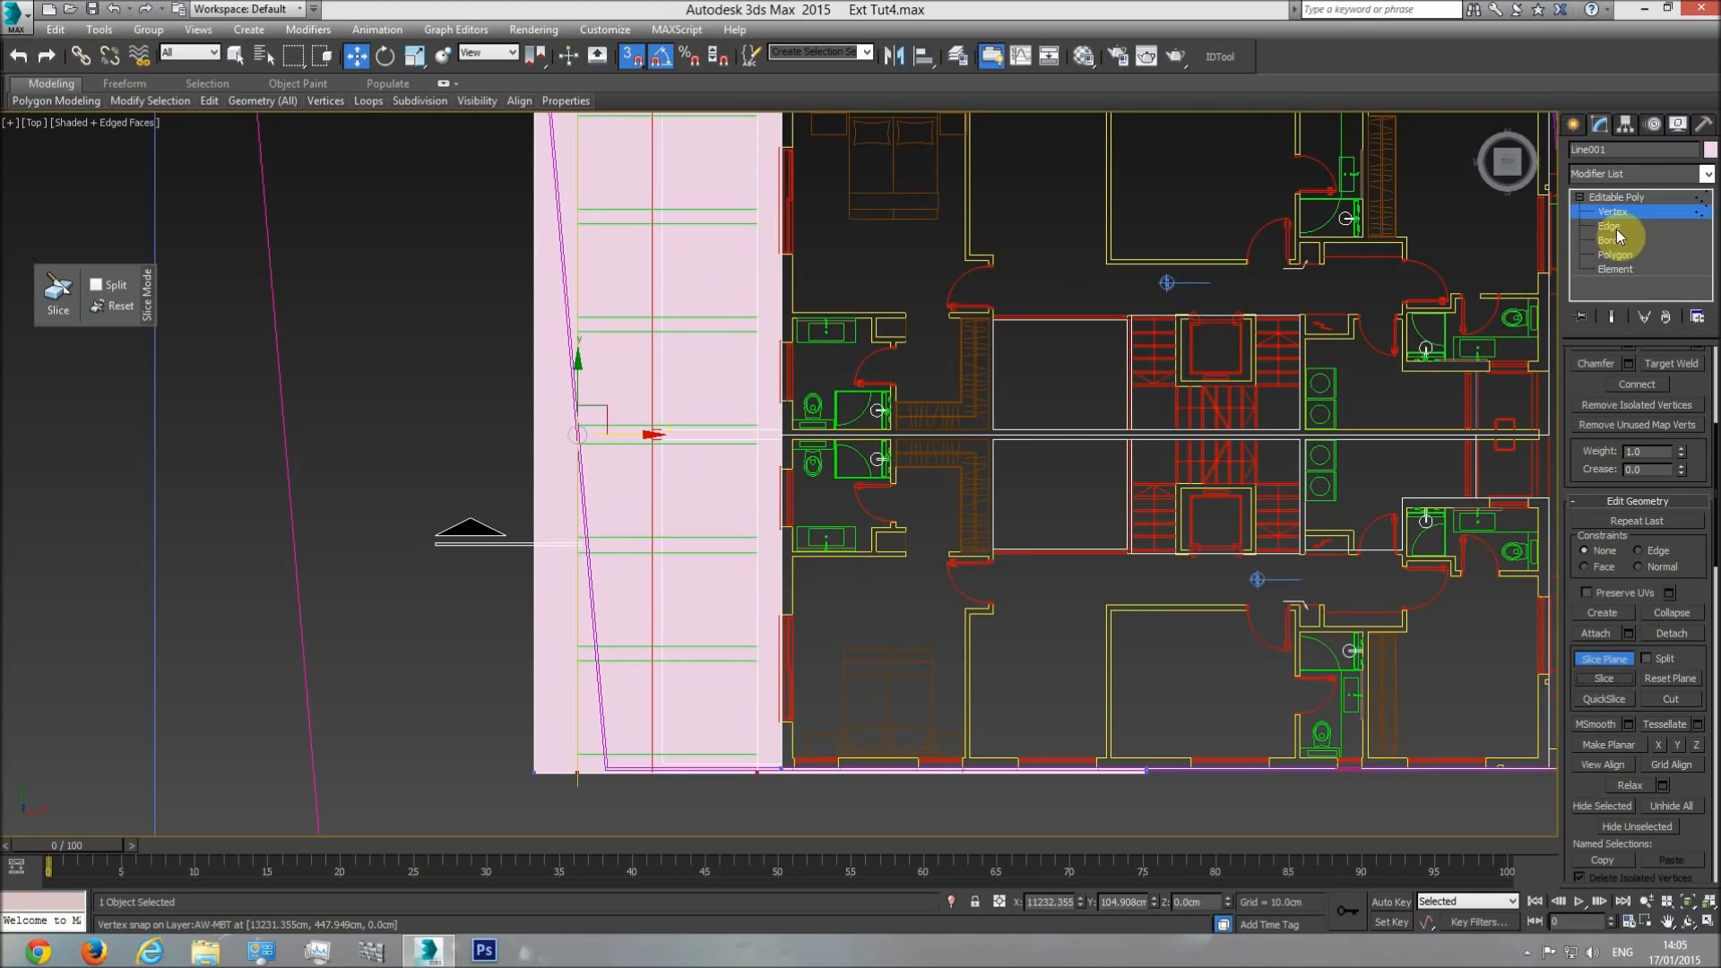
{"action": "left_click", "coordinate": [1579, 196]}
{"action": "middle_click_drag", "start_coordinate": [715, 361], "coordinate": [711, 430]}
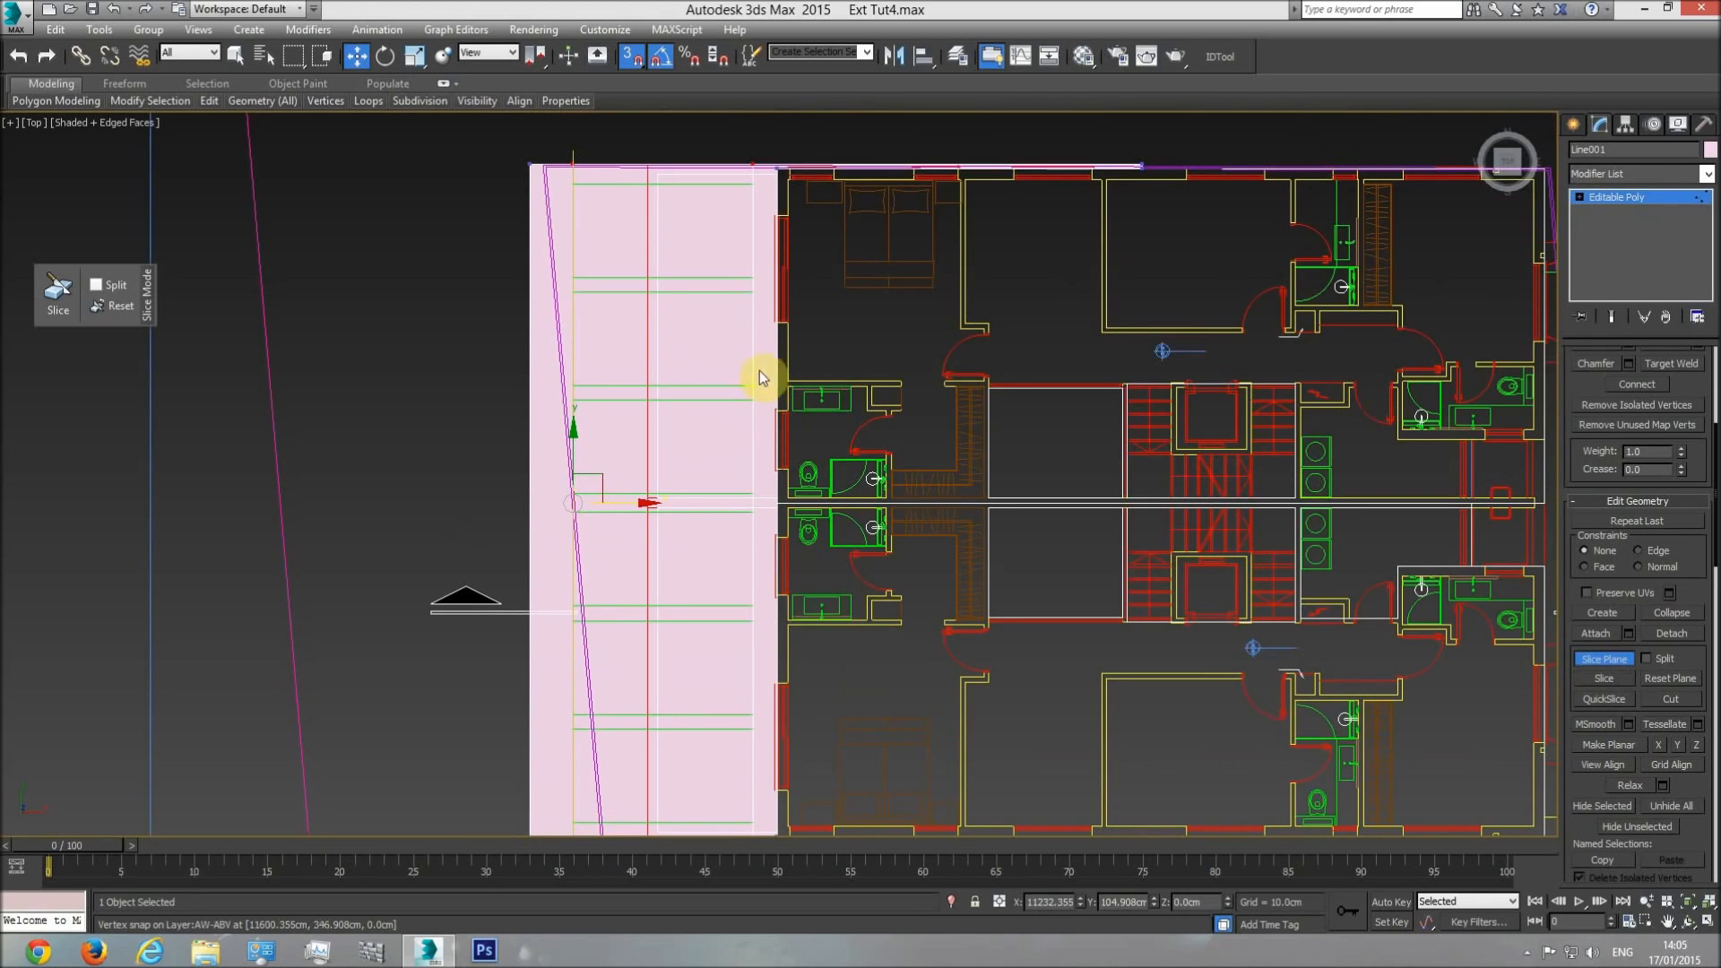
{"action": "left_click", "coordinate": [385, 56]}
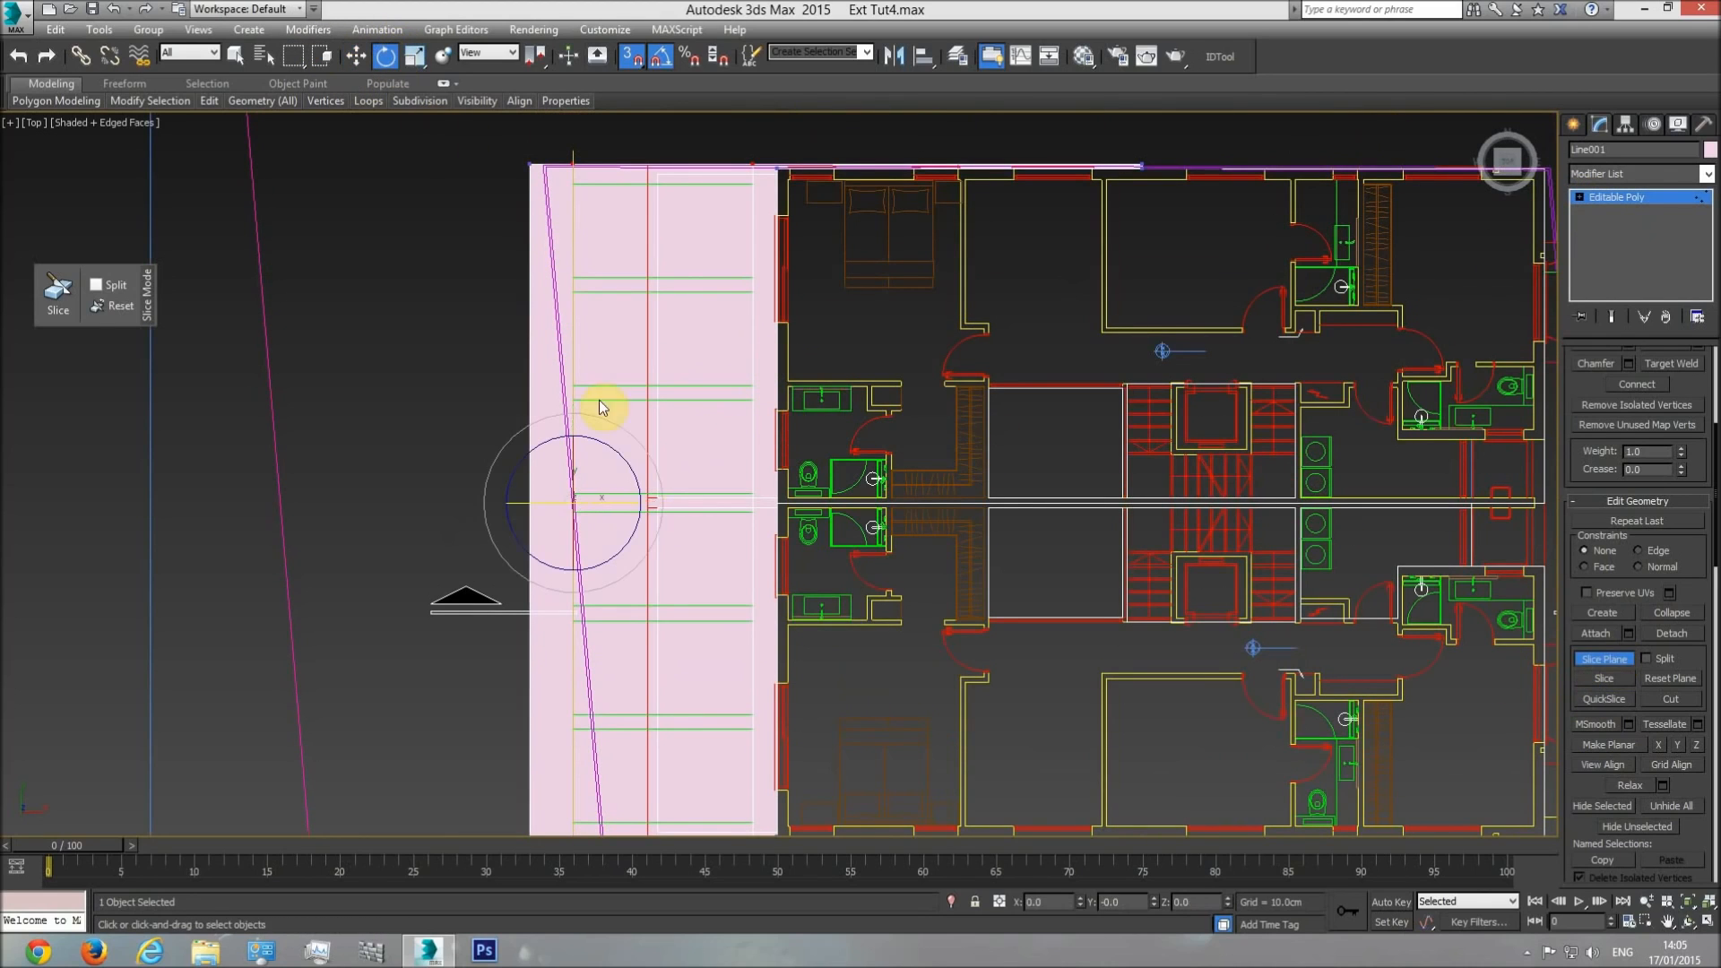
{"action": "left_click_drag", "start_coordinate": [663, 500], "coordinate": [657, 419]}
{"action": "left_click", "coordinate": [357, 55]}
Slice the surface at the outer edge of the uppermost green rectangle and along both sides of the first gap between rectangles.
{"action": "left_click_drag", "start_coordinate": [573, 454], "coordinate": [576, 184]}
{"action": "left_click", "coordinate": [1616, 691]}
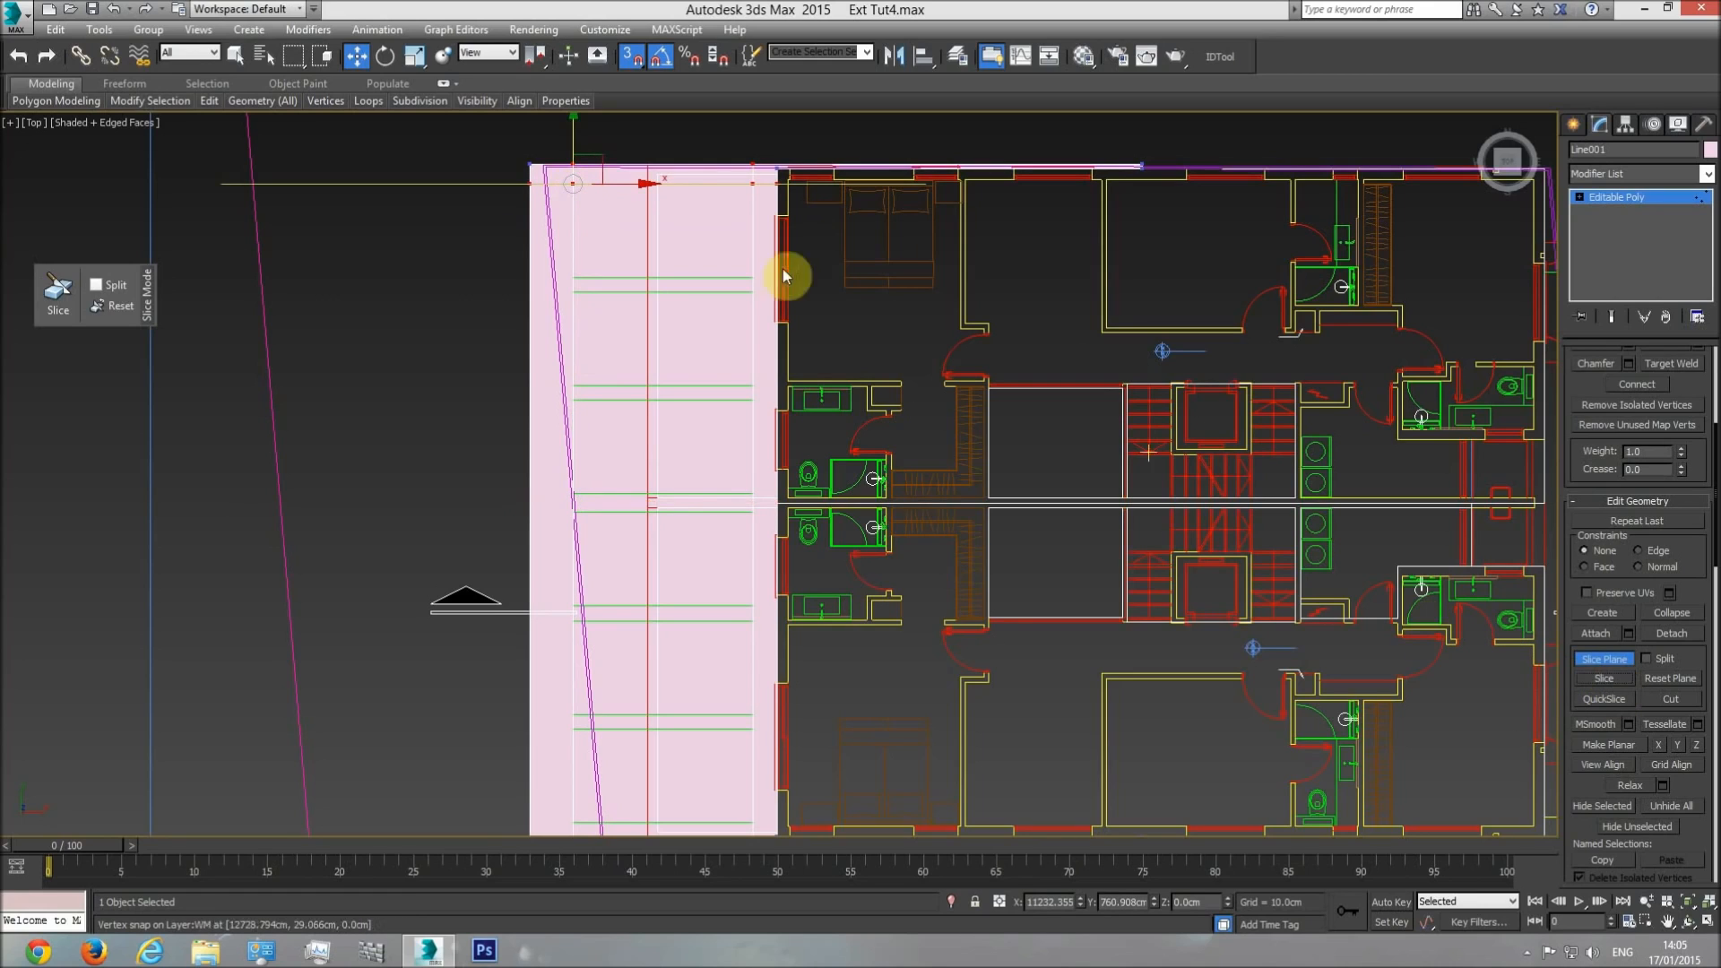
{"action": "left_click_drag", "start_coordinate": [576, 185], "coordinate": [570, 292]}
{"action": "left_click", "coordinate": [1605, 685]}
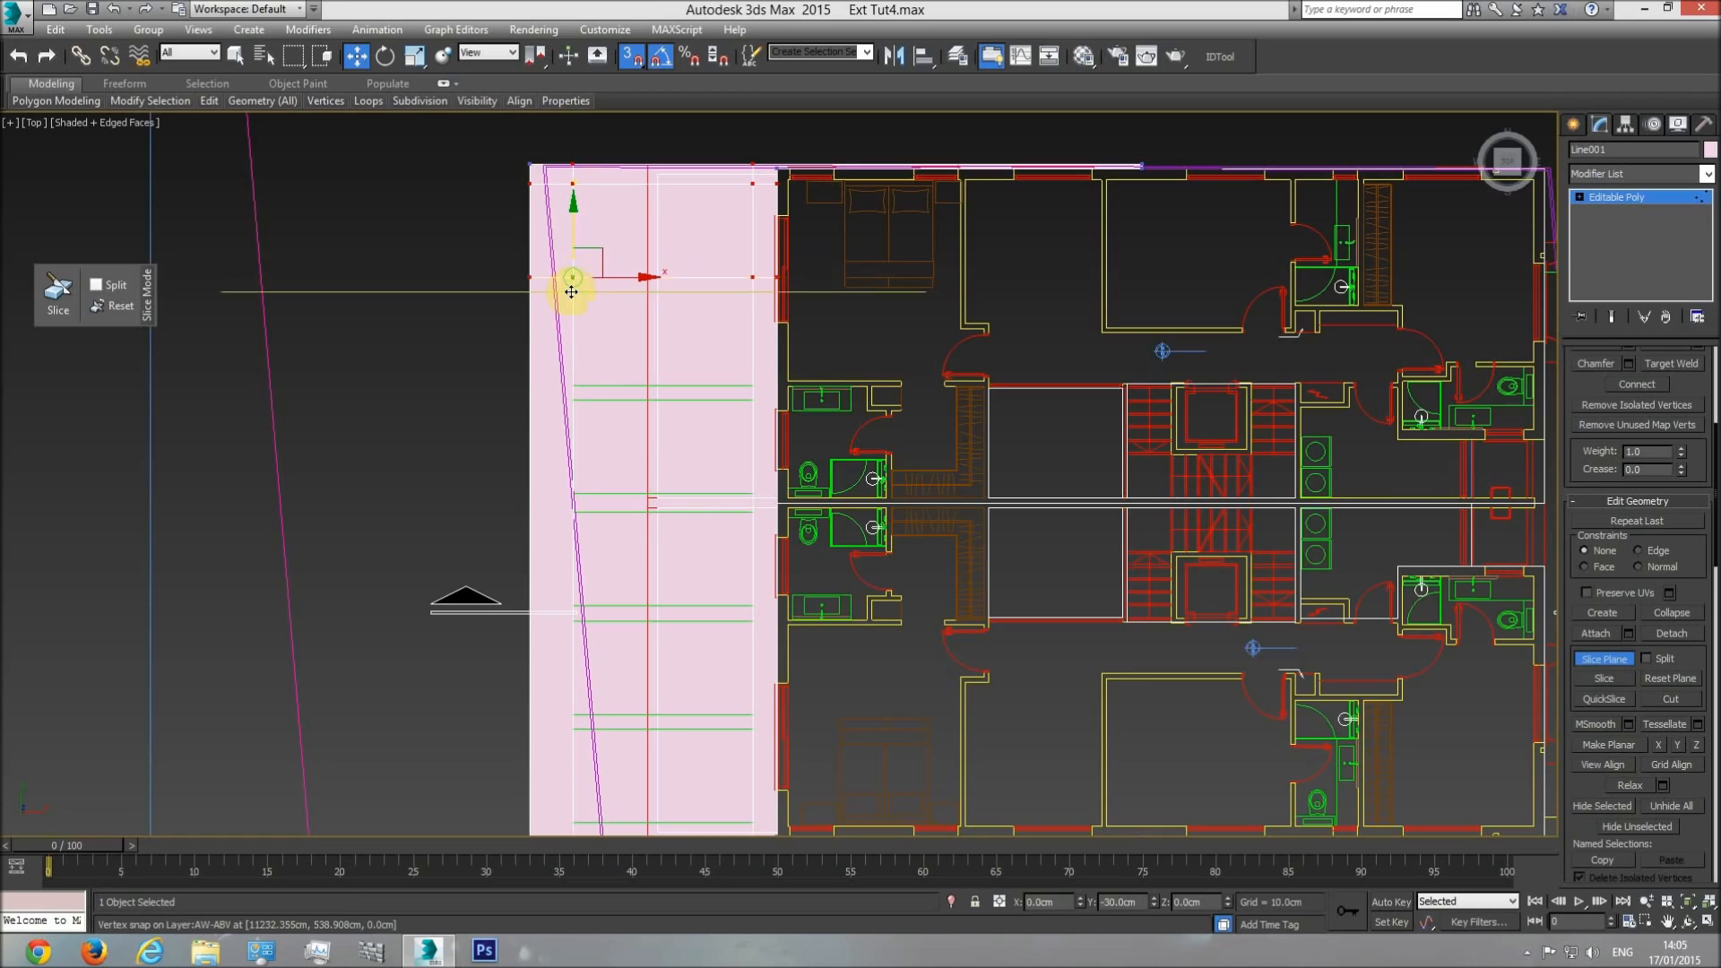
{"action": "left_click", "coordinate": [1620, 693]}
Slice the surface along both sides of the second and third gaps between green rectangles, snapping the slice plane to their vertices.
{"action": "left_click_drag", "start_coordinate": [570, 217], "coordinate": [577, 371]}
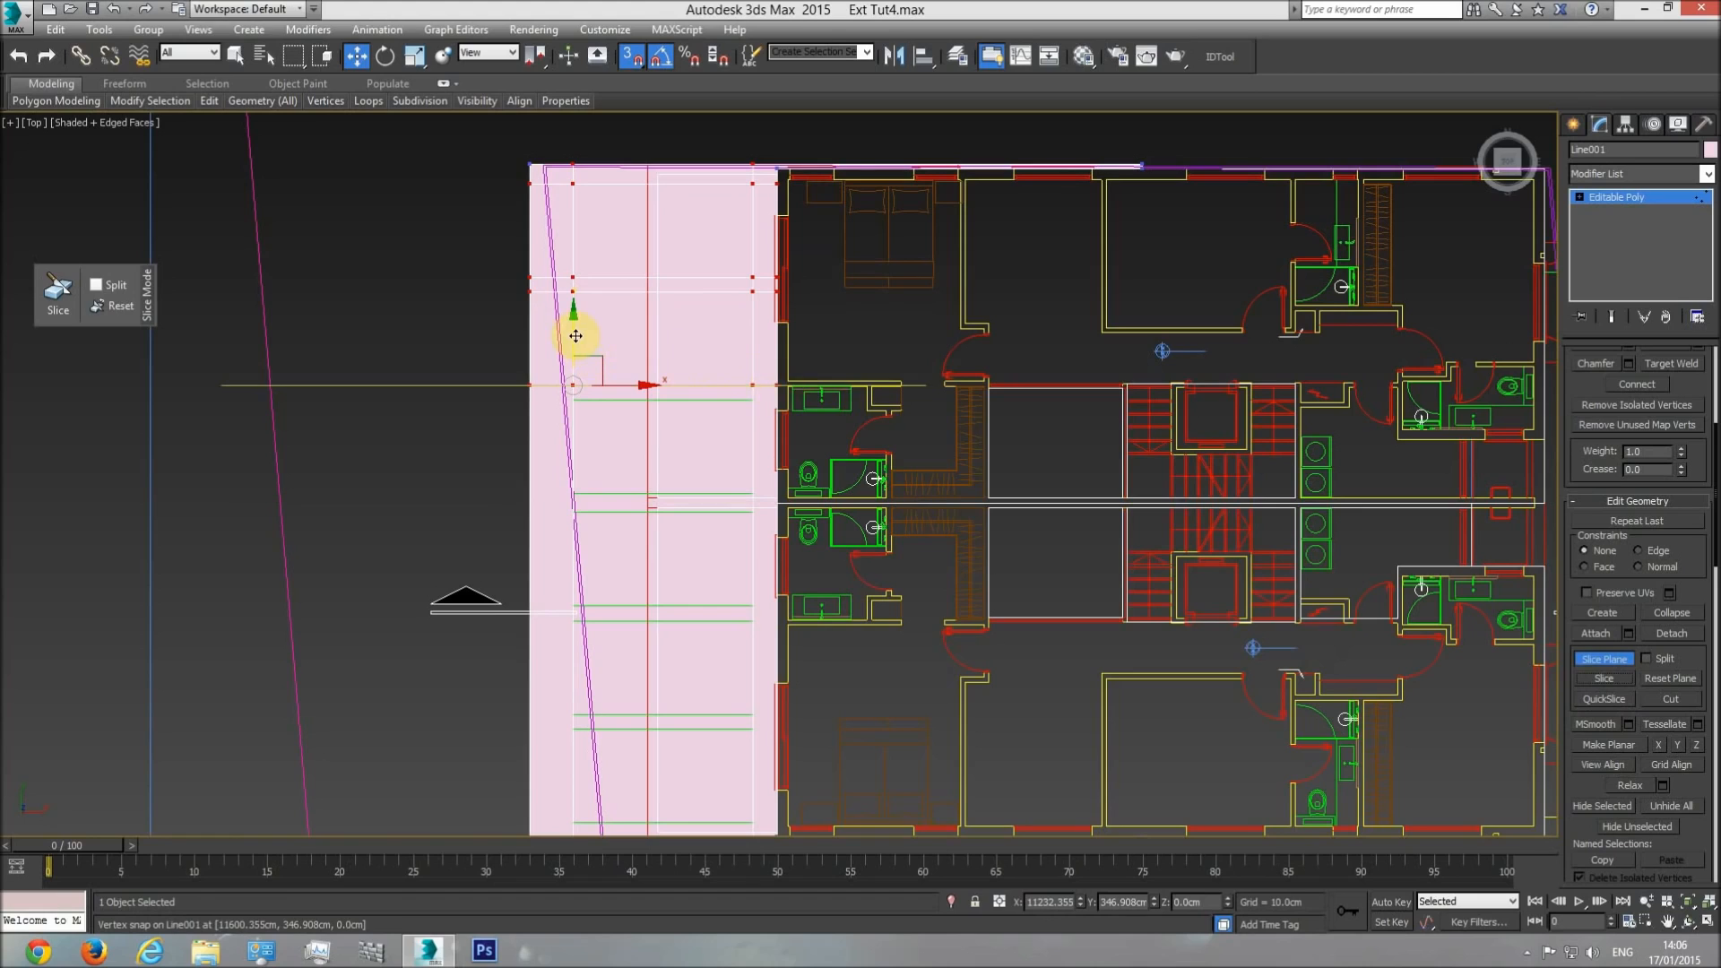
{"action": "left_click_drag", "start_coordinate": [570, 392], "coordinate": [685, 464]}
{"action": "left_click", "coordinate": [1593, 686]}
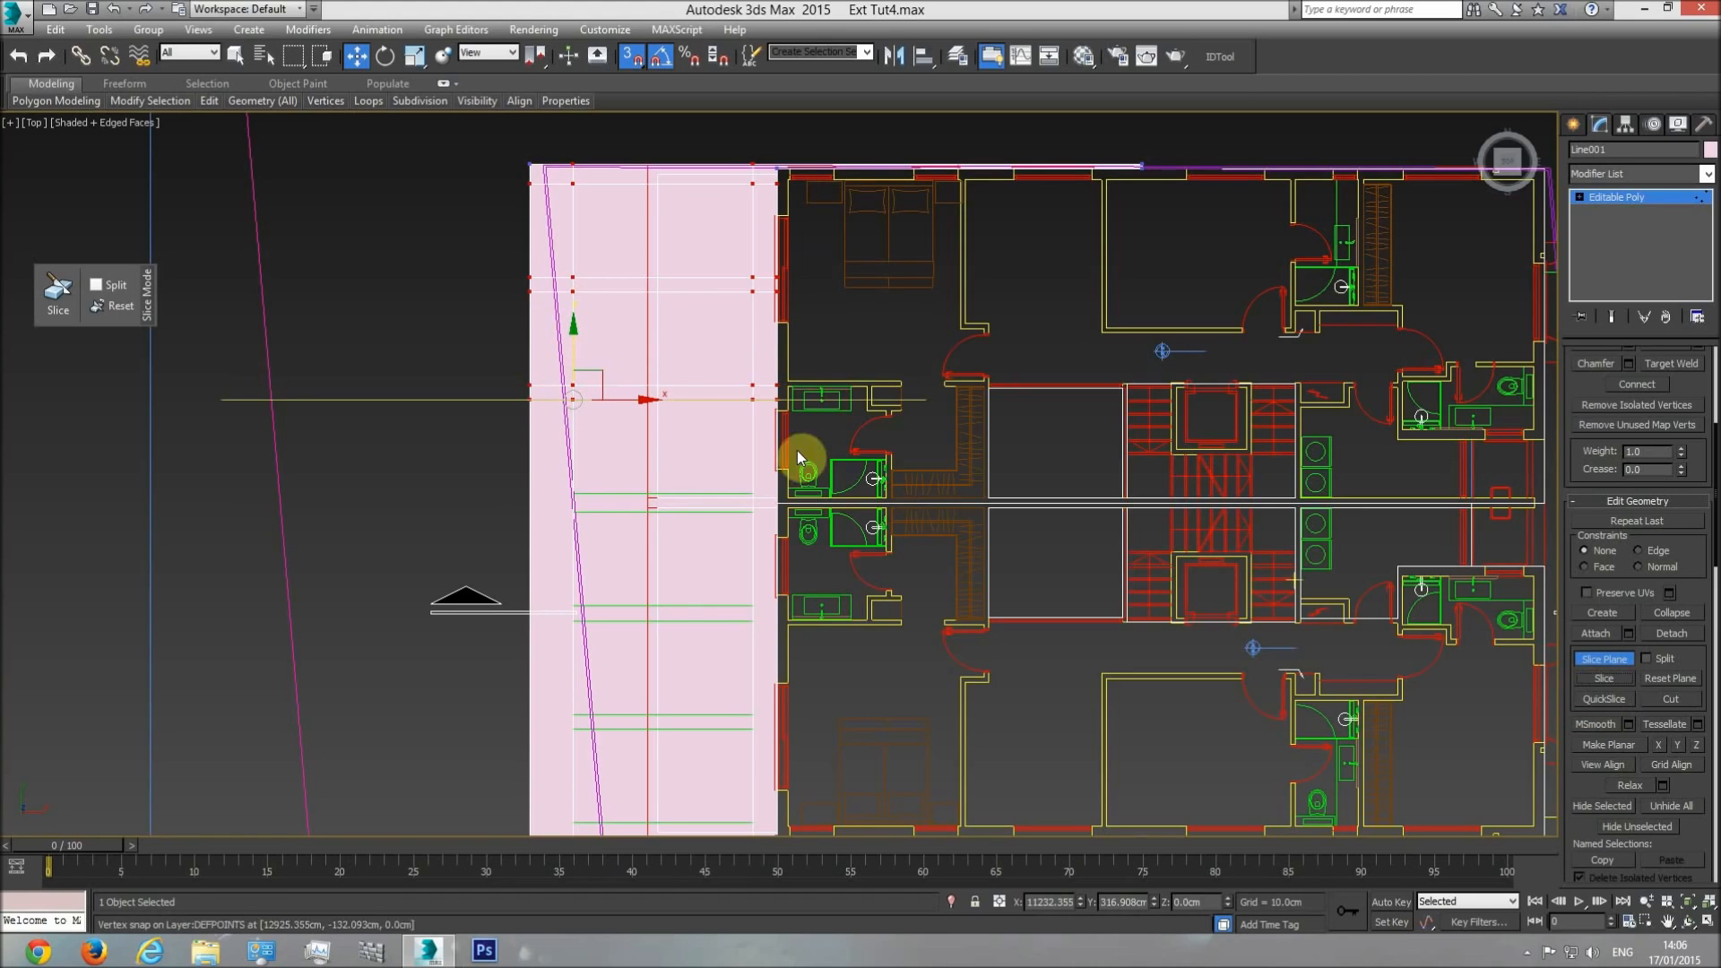
{"action": "left_click_drag", "start_coordinate": [572, 341], "coordinate": [566, 484]}
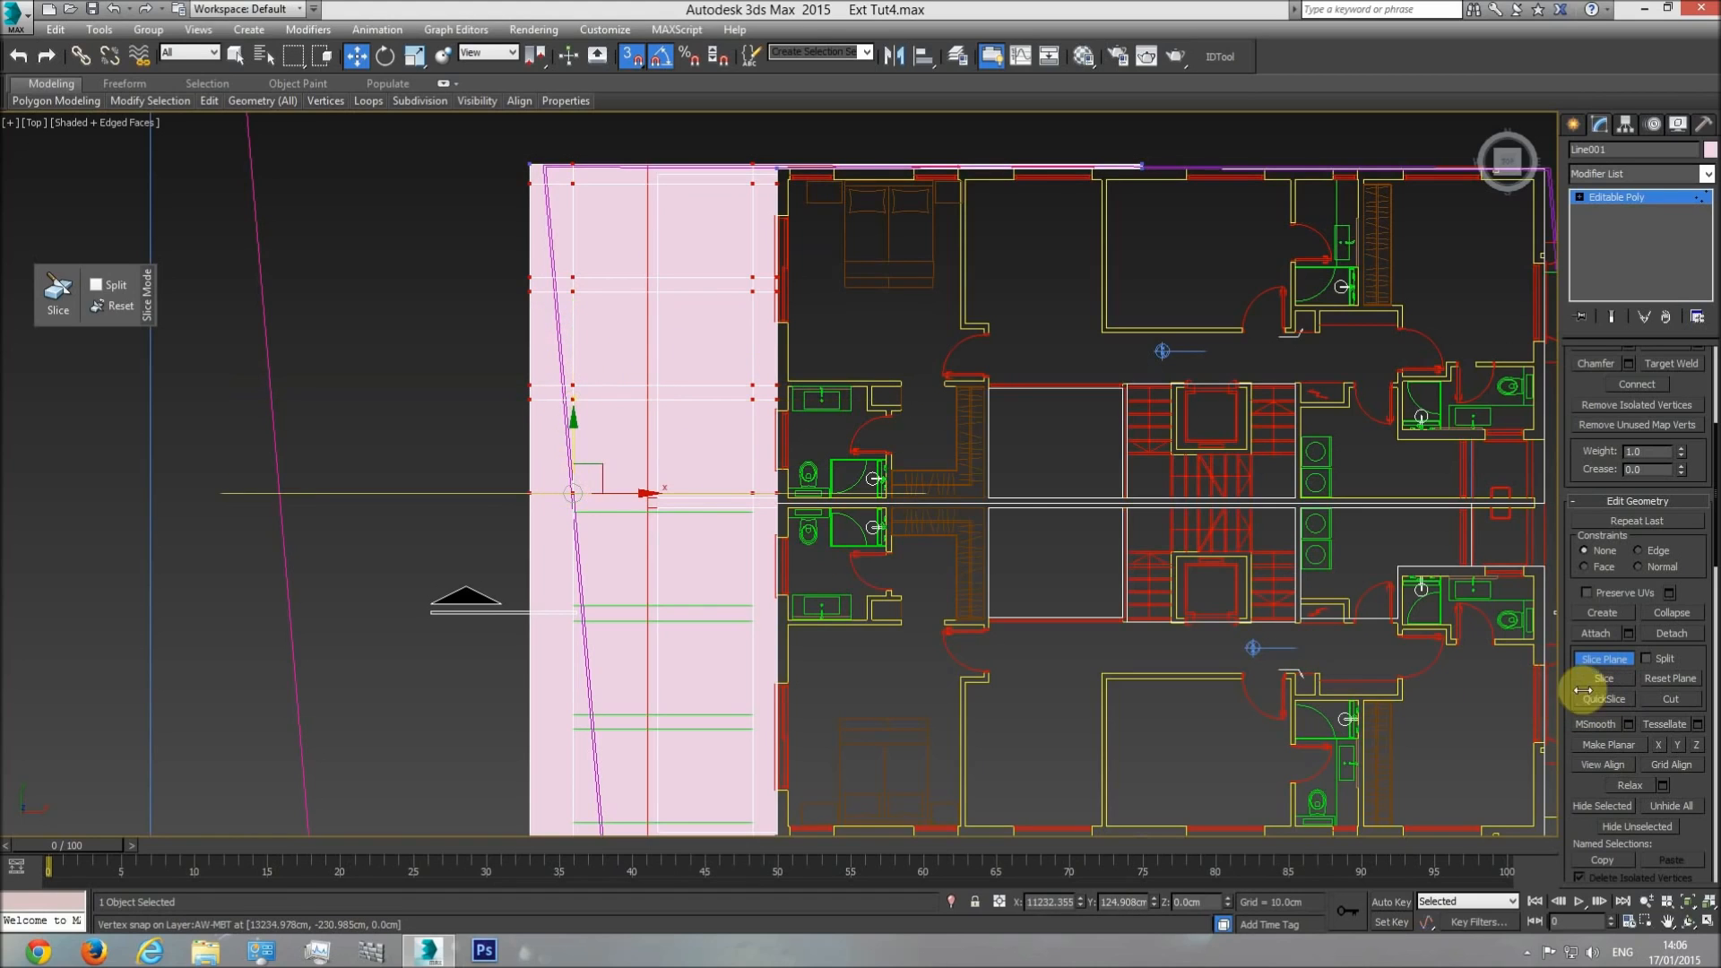
{"action": "left_click_drag", "start_coordinate": [576, 501], "coordinate": [584, 518]}
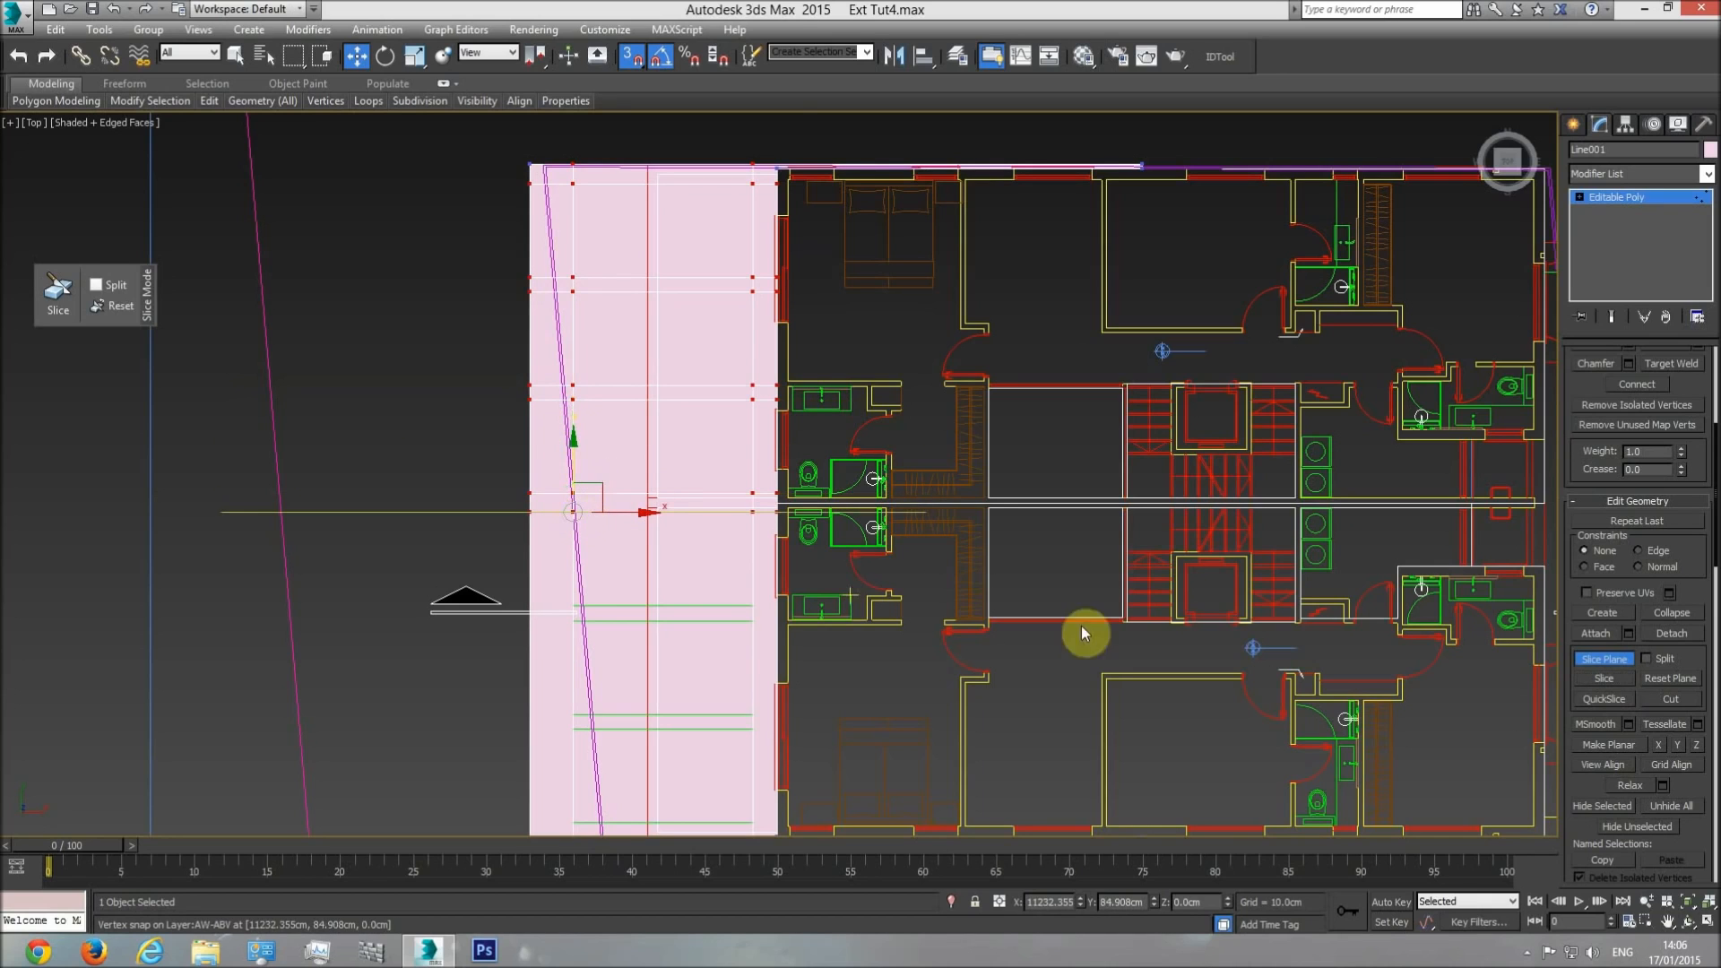
{"action": "left_click", "coordinate": [1600, 677]}
Slice the surface along both sides of the fourth gap between the green rectangles.
{"action": "middle_click_drag", "start_coordinate": [624, 529], "coordinate": [631, 325]}
{"action": "left_click_drag", "start_coordinate": [579, 257], "coordinate": [756, 388]}
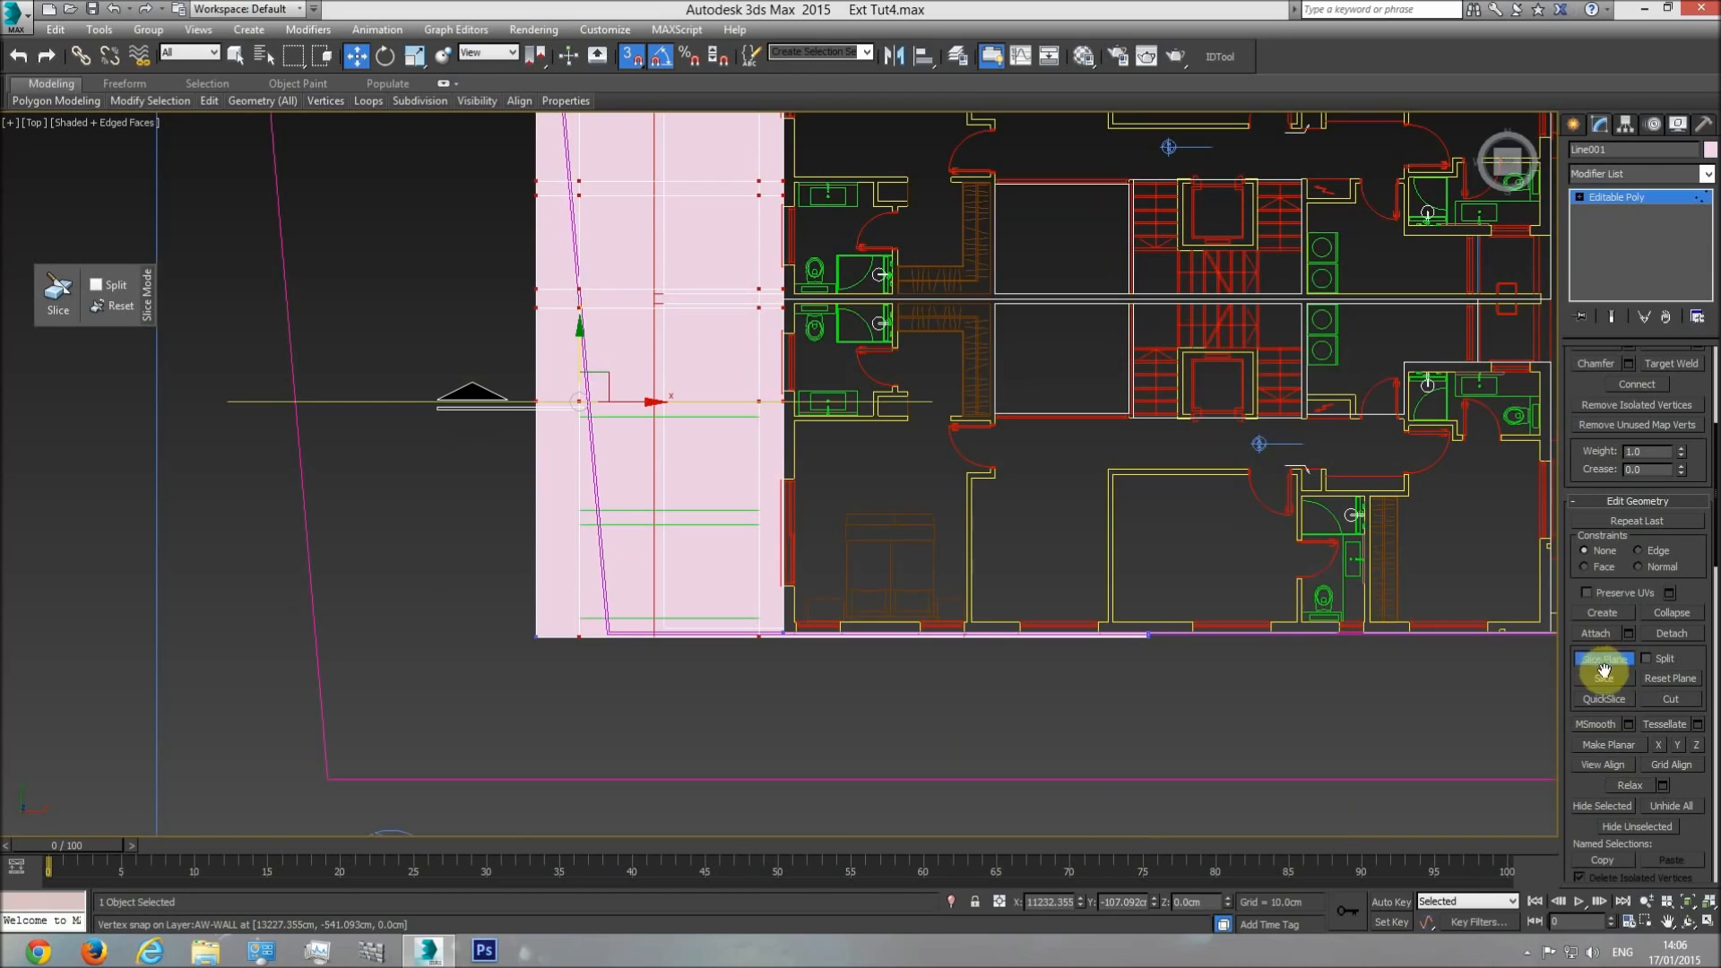
{"action": "left_click_drag", "start_coordinate": [631, 402], "coordinate": [760, 422]}
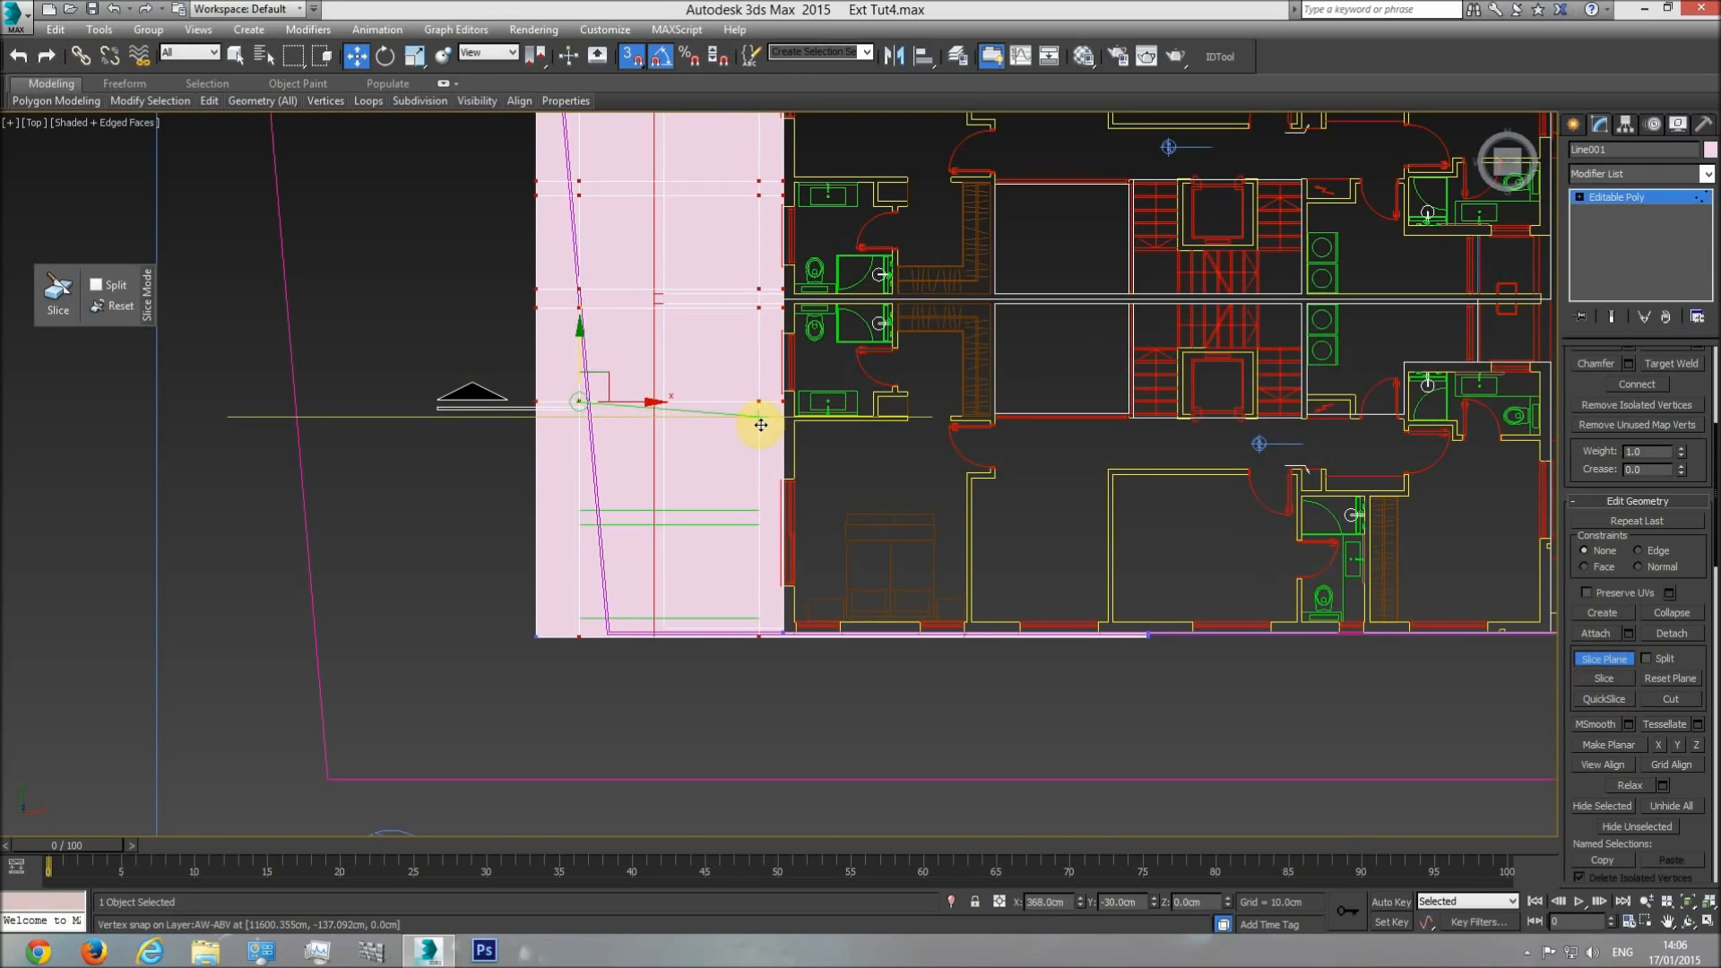
{"action": "left_click", "coordinate": [1604, 679]}
Slice along both sides of the fifth gap and at the last green rectangle's outer edge, and turn off the Slice Plane.
{"action": "left_click_drag", "start_coordinate": [584, 370], "coordinate": [751, 508]}
{"action": "left_click", "coordinate": [1604, 676]}
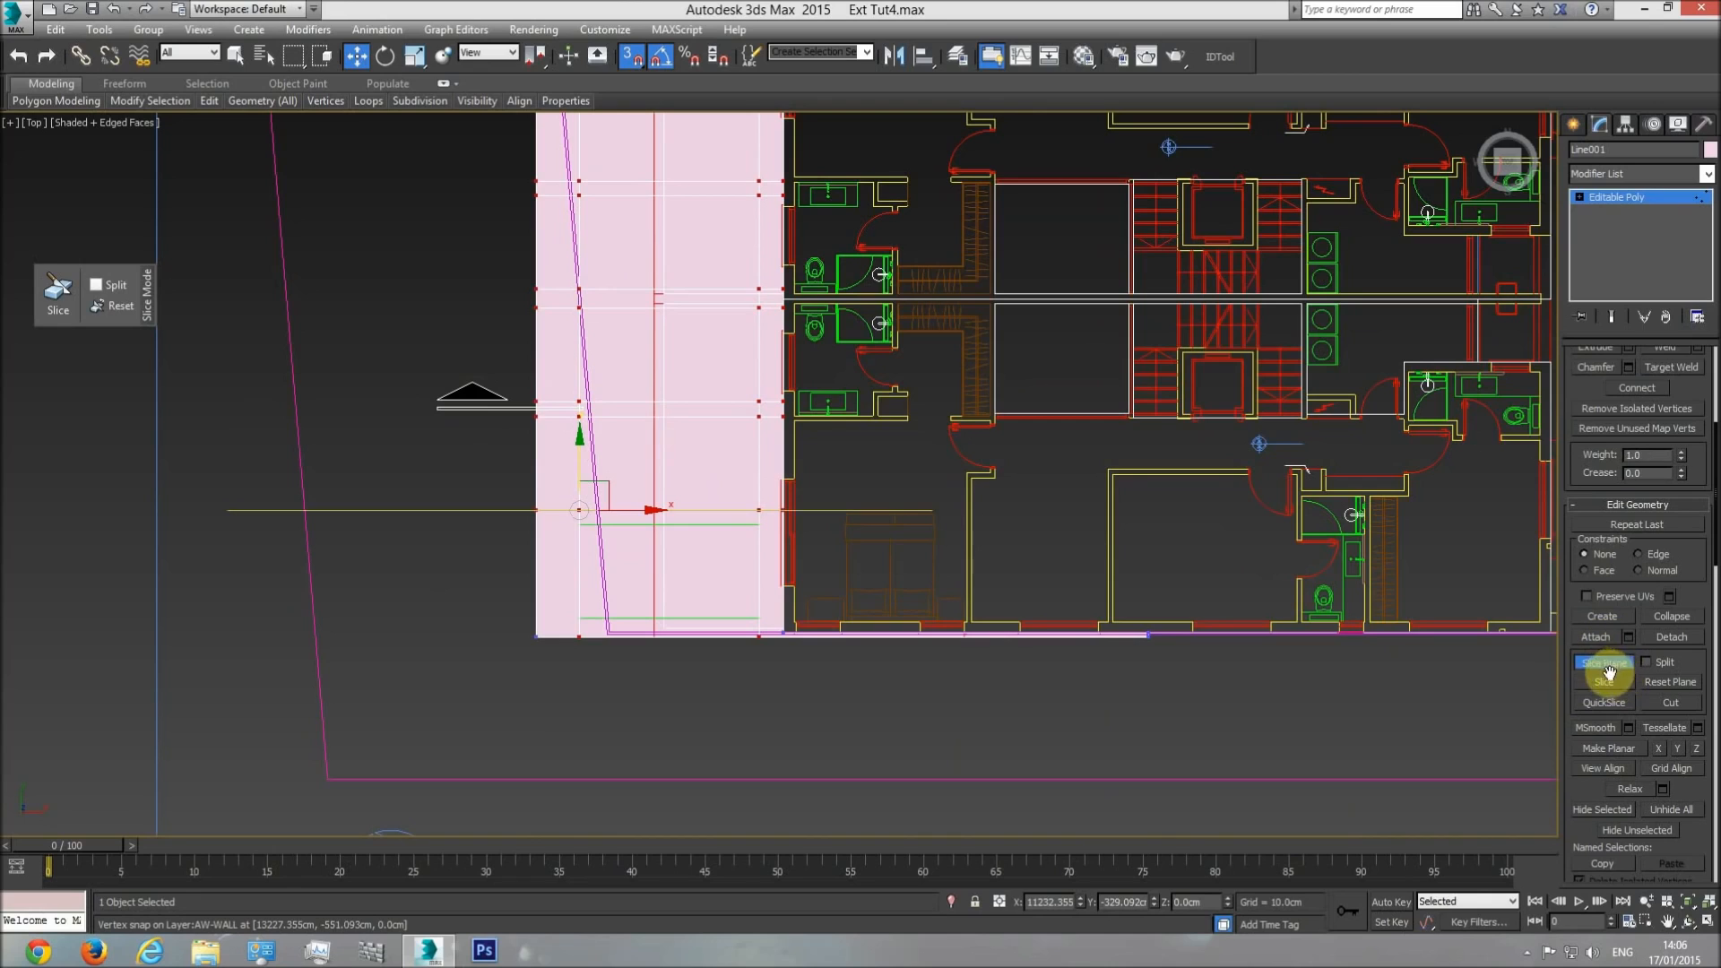
{"action": "left_click_drag", "start_coordinate": [555, 458], "coordinate": [758, 523]}
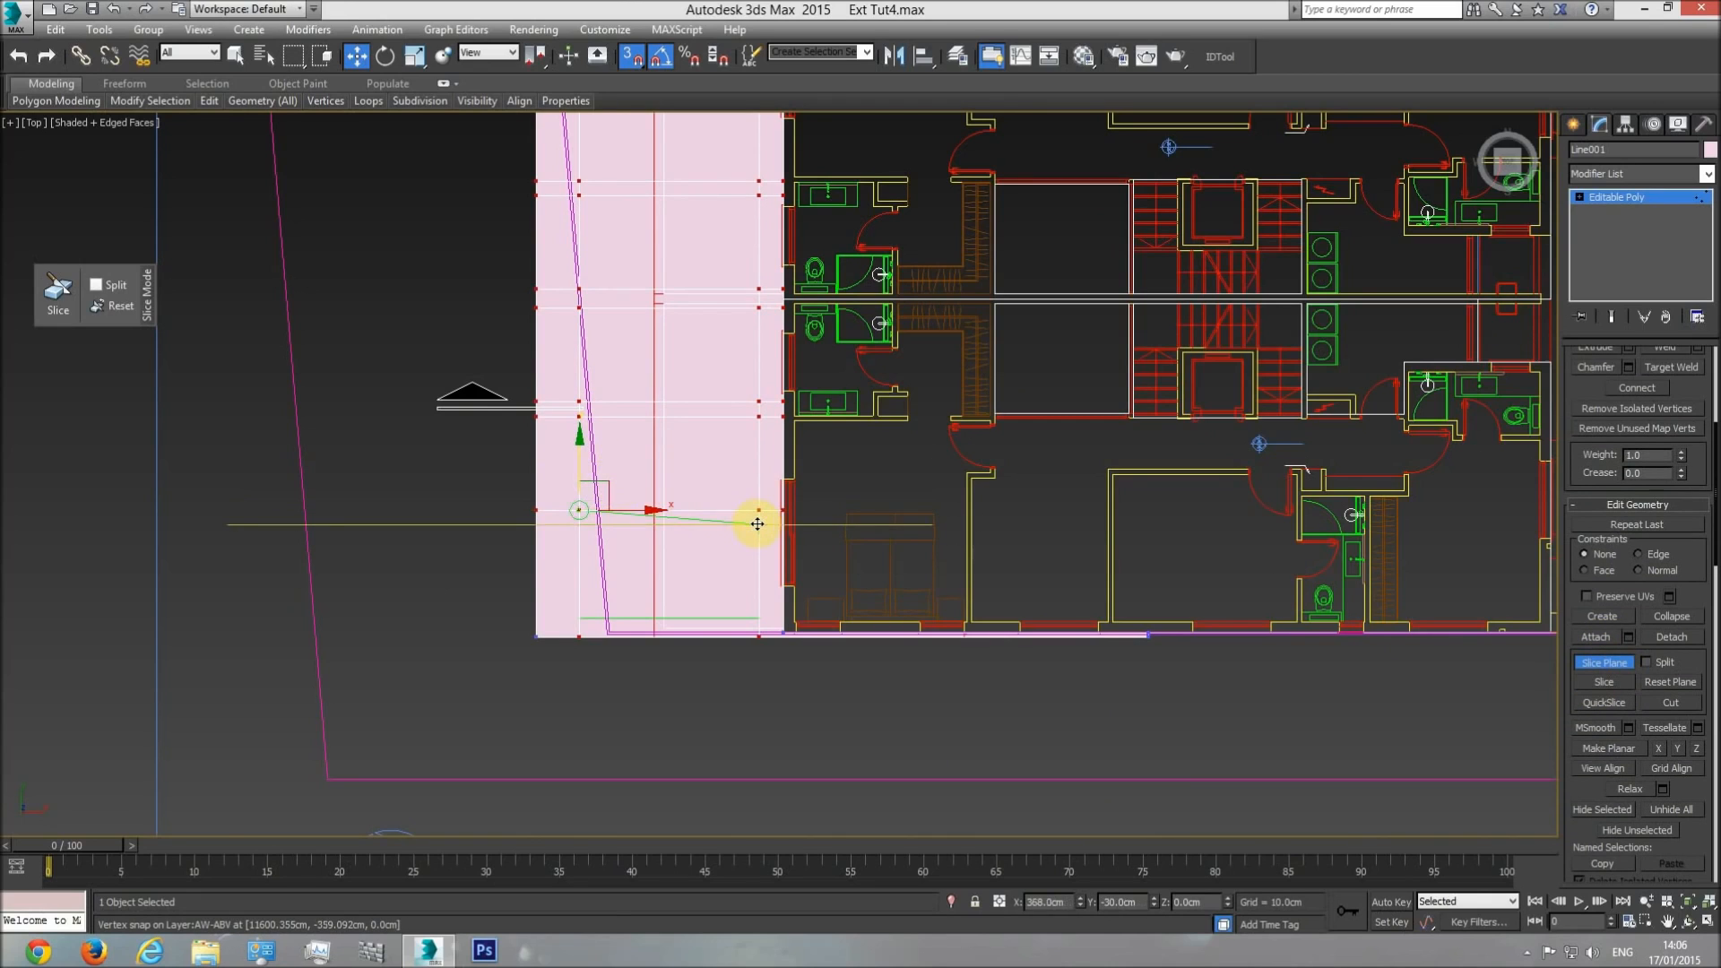
{"action": "left_click_drag", "start_coordinate": [580, 473], "coordinate": [758, 619]}
{"action": "left_click", "coordinate": [1605, 665]}
In perspective at polygon level, select the six large polygons inside the green rectangles and delete them to open the frame.
{"action": "key", "text": "p"}
{"action": "left_click", "coordinate": [1687, 921]}
{"action": "left_click_drag", "start_coordinate": [834, 515], "coordinate": [1586, 254]}
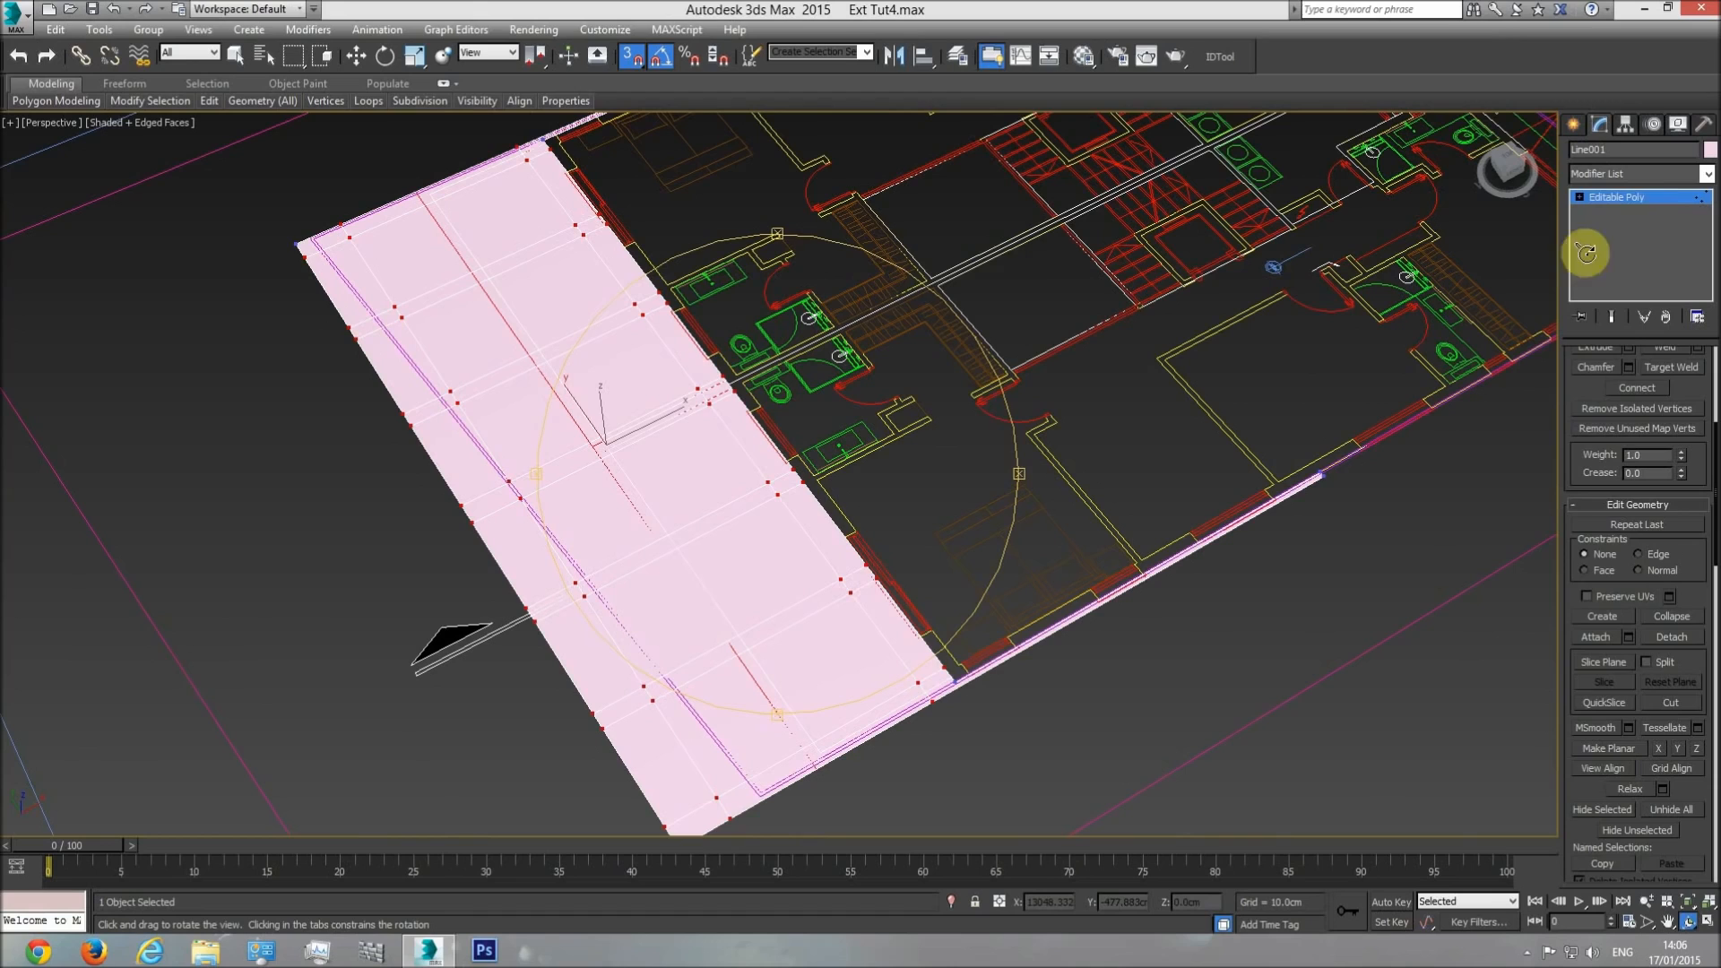
{"action": "left_click", "coordinate": [1647, 197]}
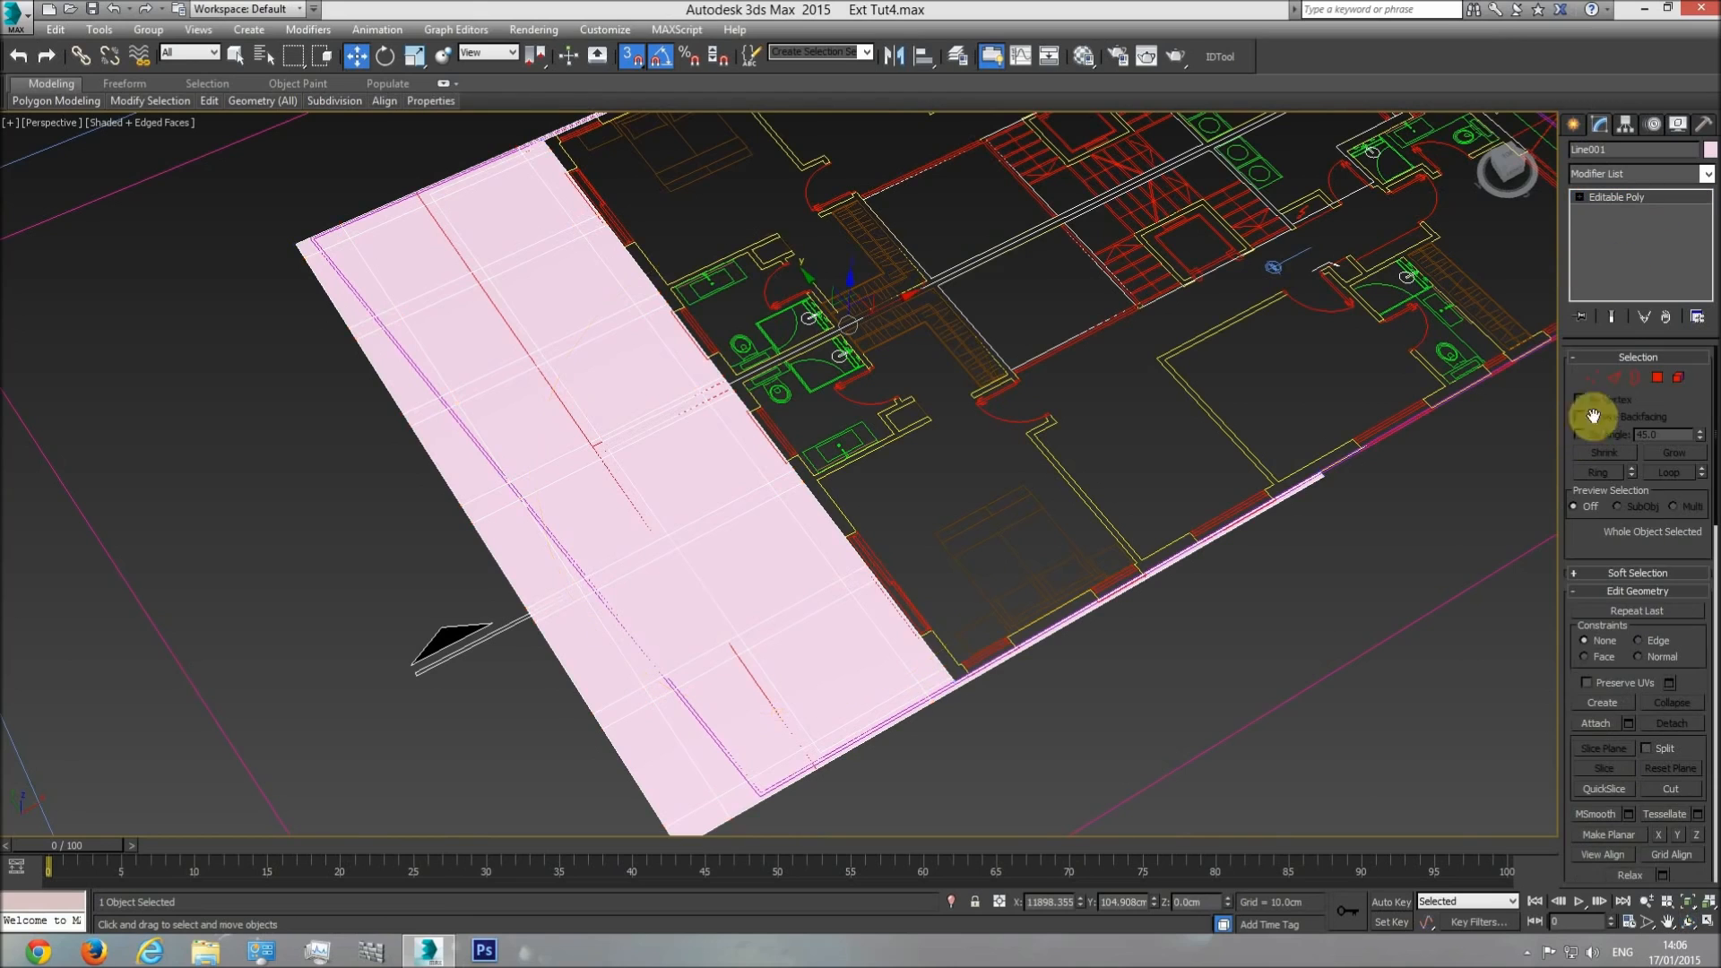
{"action": "left_click", "coordinate": [1660, 378]}
{"action": "left_click", "coordinate": [236, 55]}
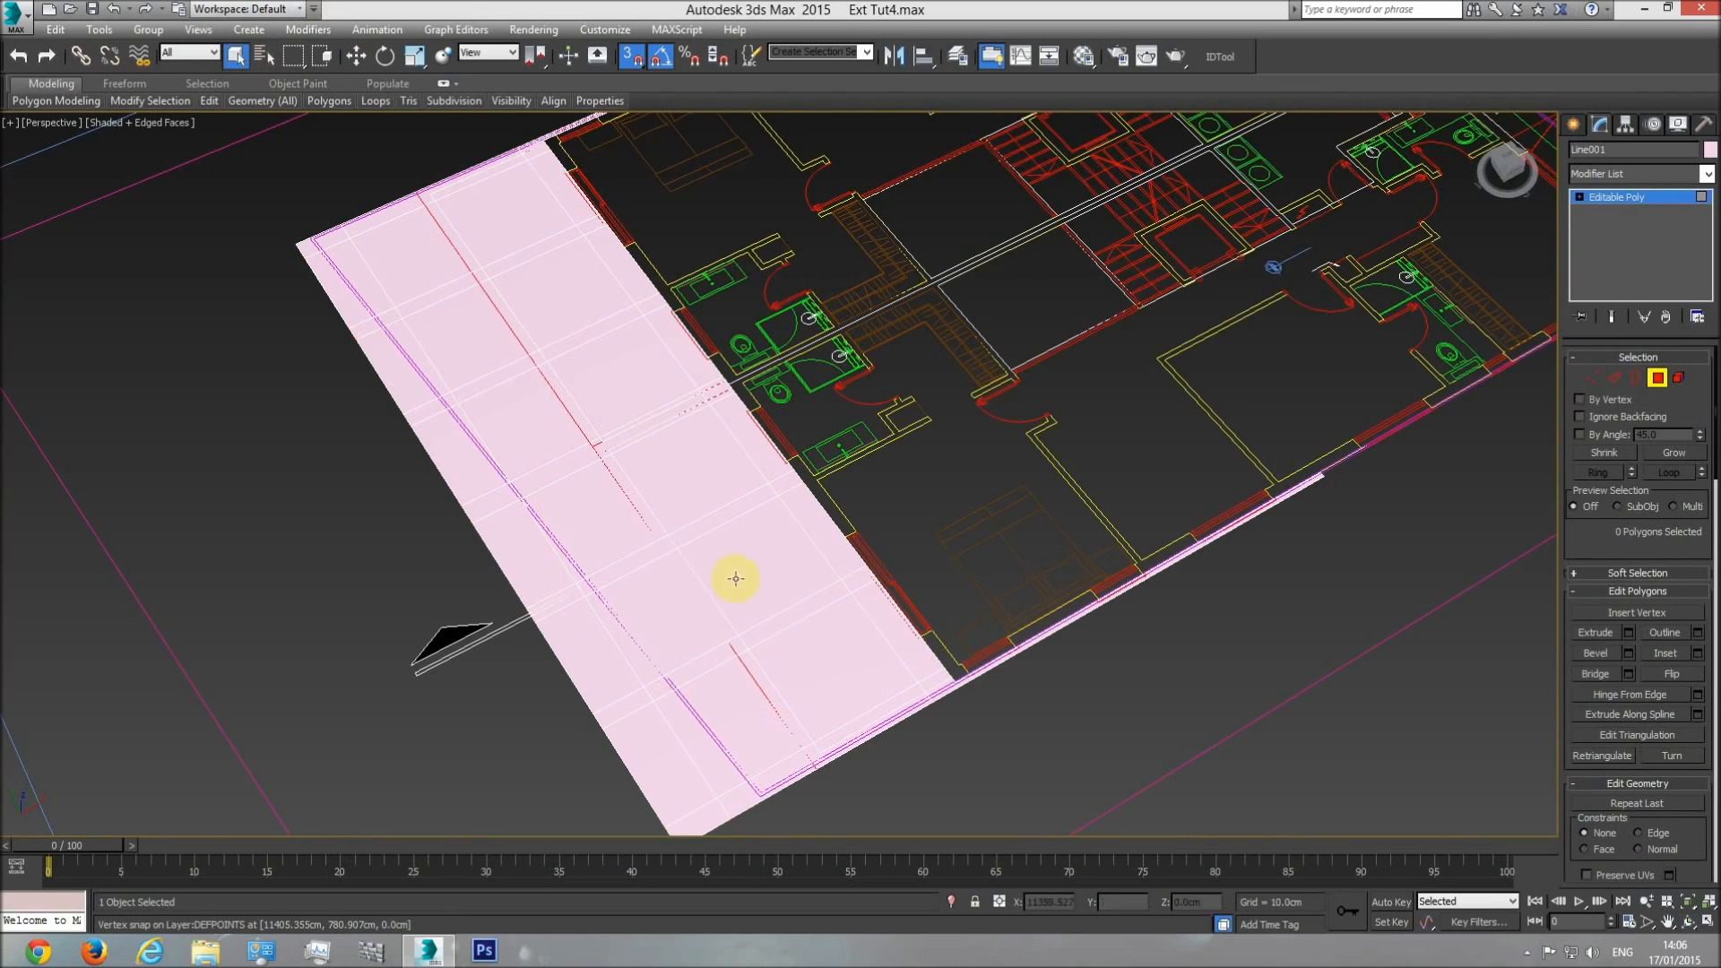
{"action": "left_click", "coordinate": [812, 654]}
{"action": "left_click", "coordinate": [744, 561], "text": "ctrl"}
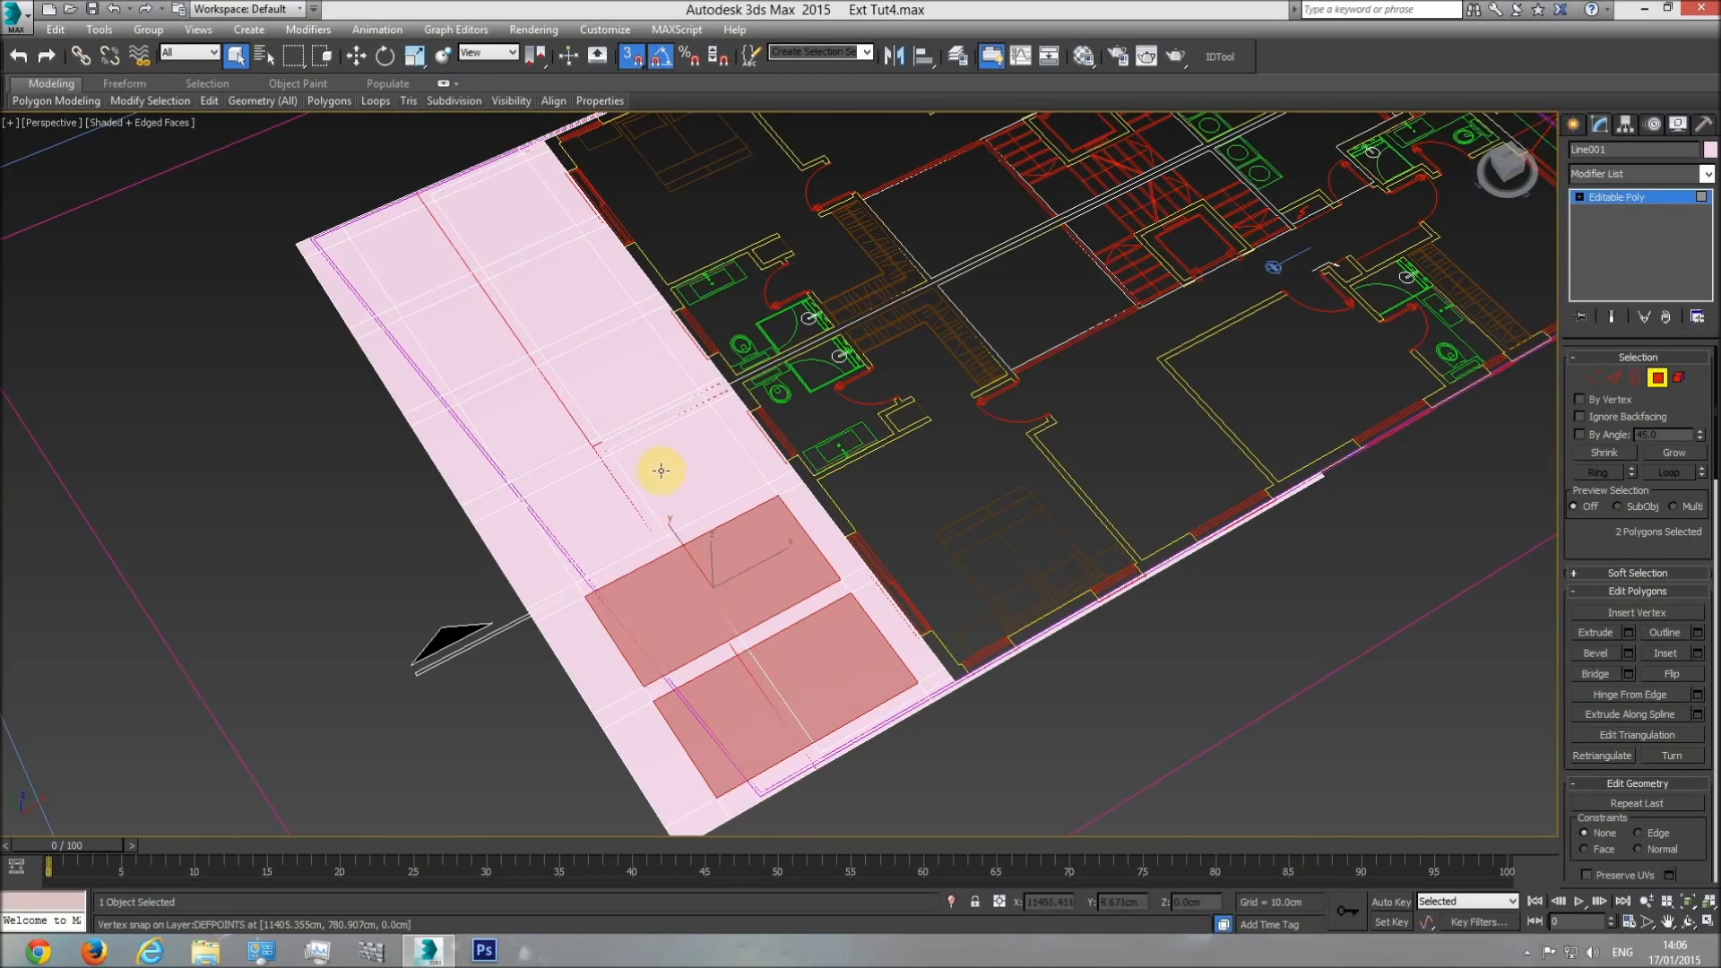
{"action": "left_click", "coordinate": [661, 465], "text": "ctrl"}
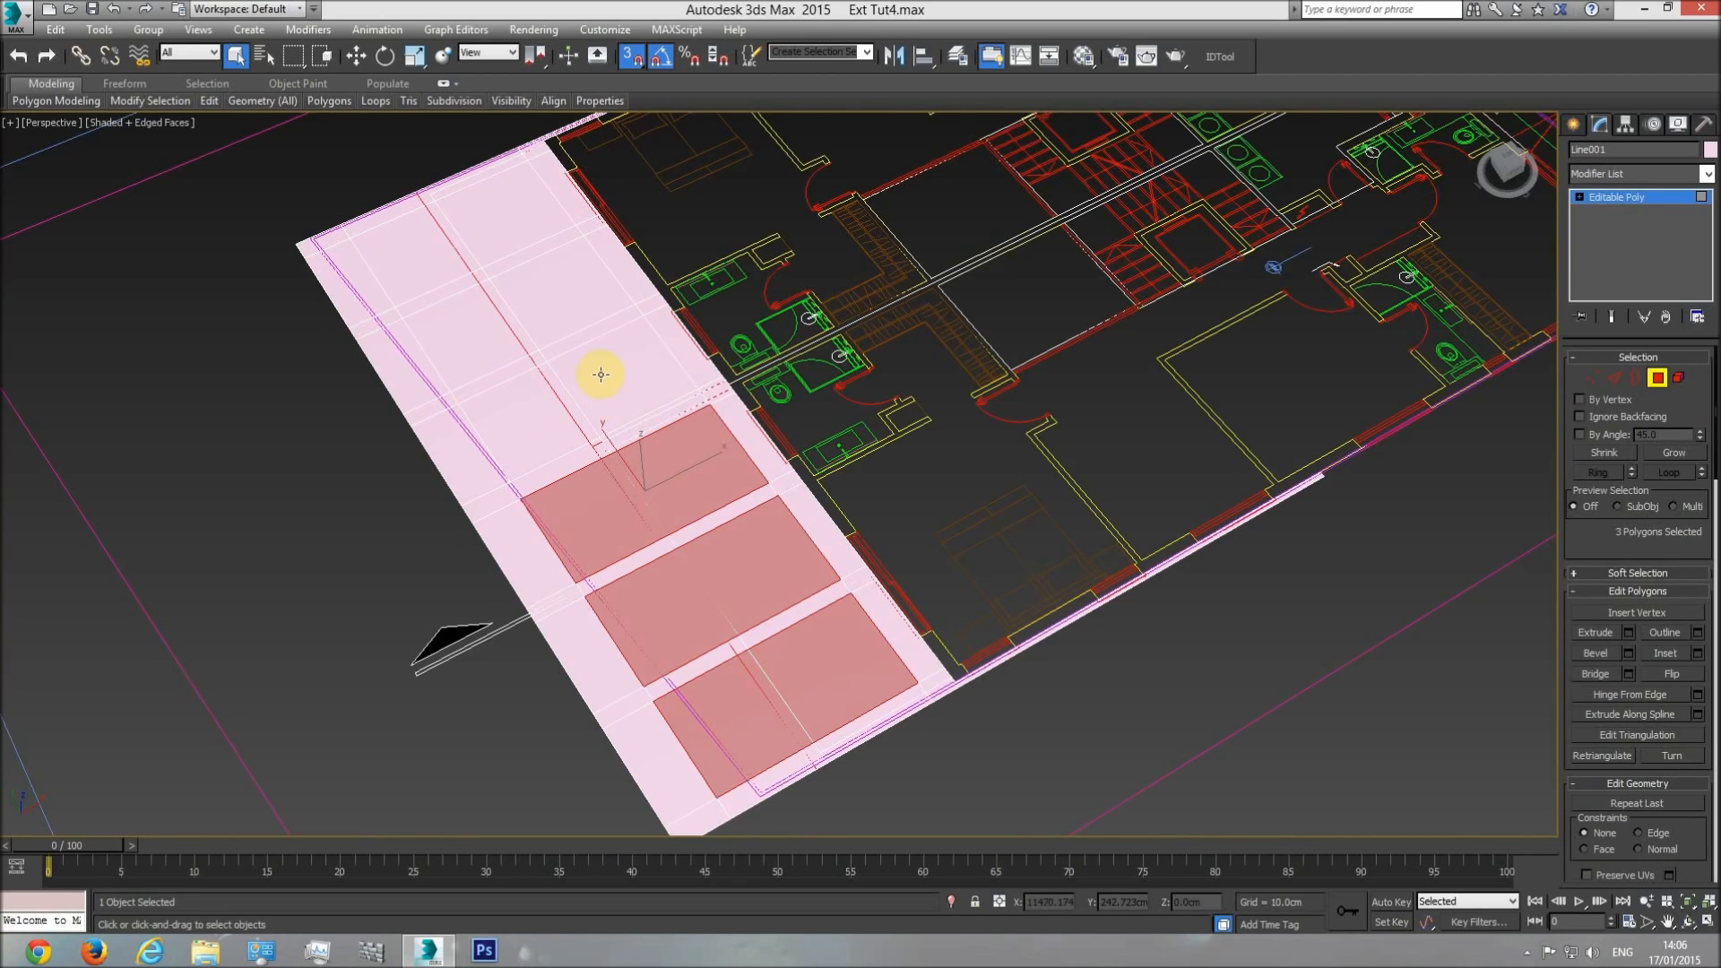
{"action": "left_click", "coordinate": [600, 375], "text": "ctrl"}
{"action": "left_click", "coordinate": [549, 299], "text": "ctrl"}
{"action": "left_click", "coordinate": [540, 238], "text": "ctrl"}
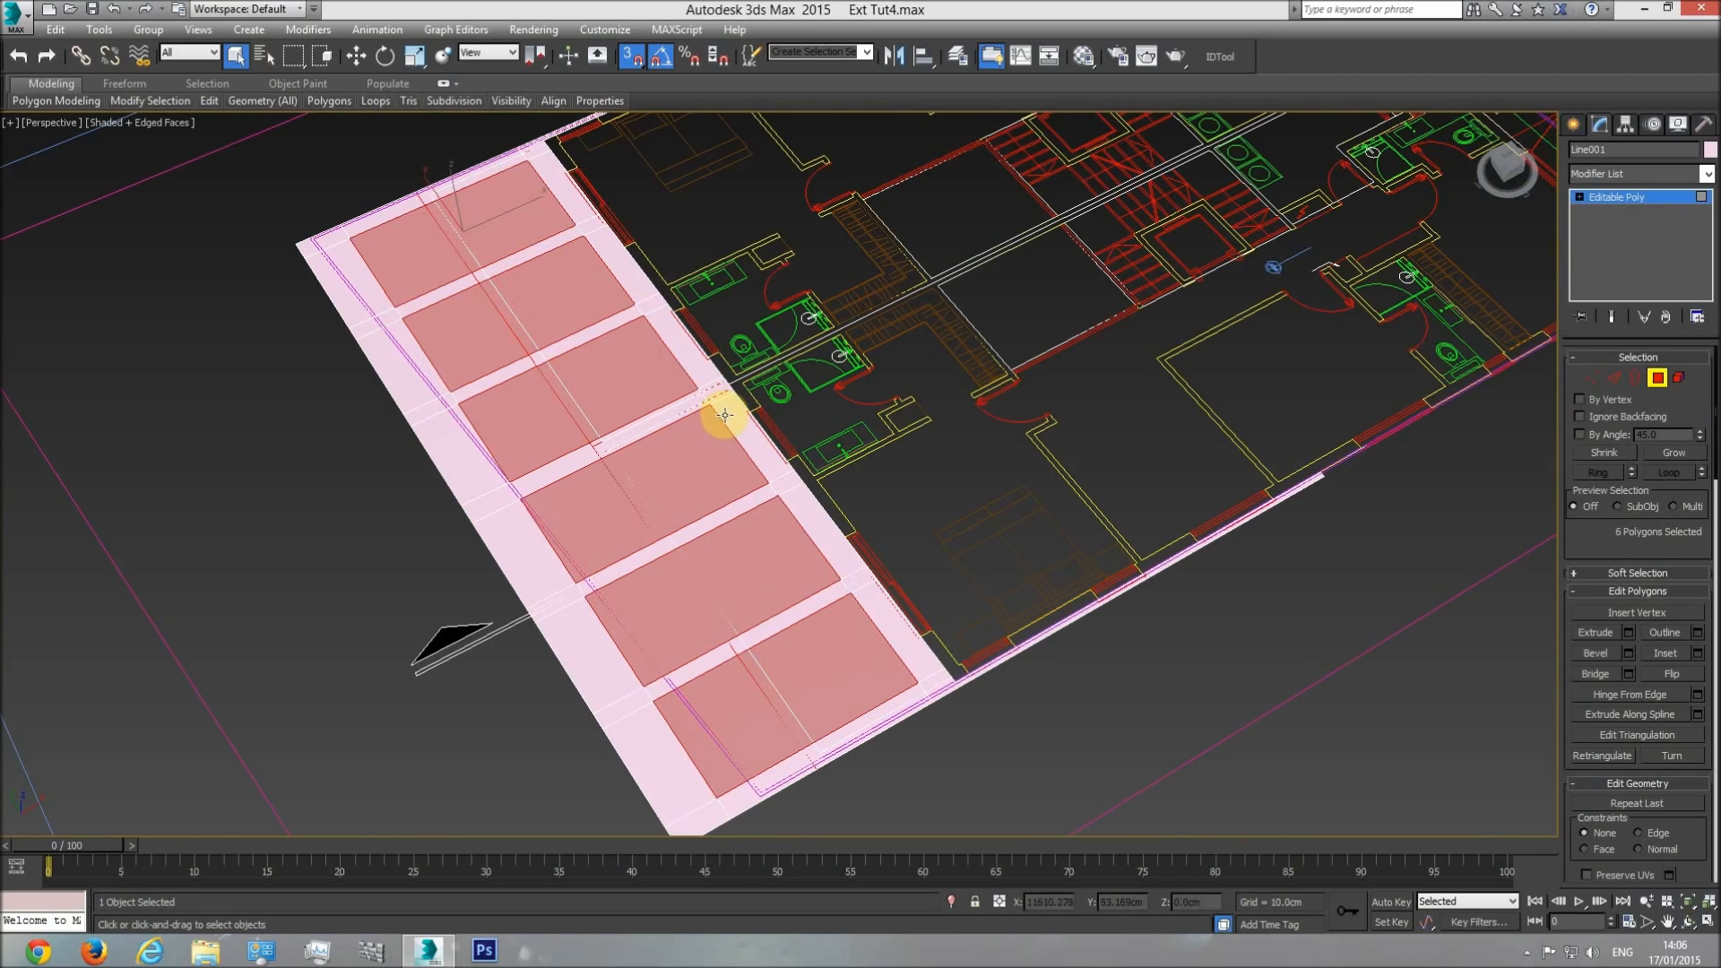
{"action": "key", "text": "Delete"}
Return to the top view and measure the upper slab's thickness in the side elevation by drawing a vertex-snapped box across its end.
{"action": "left_click", "coordinate": [1687, 920]}
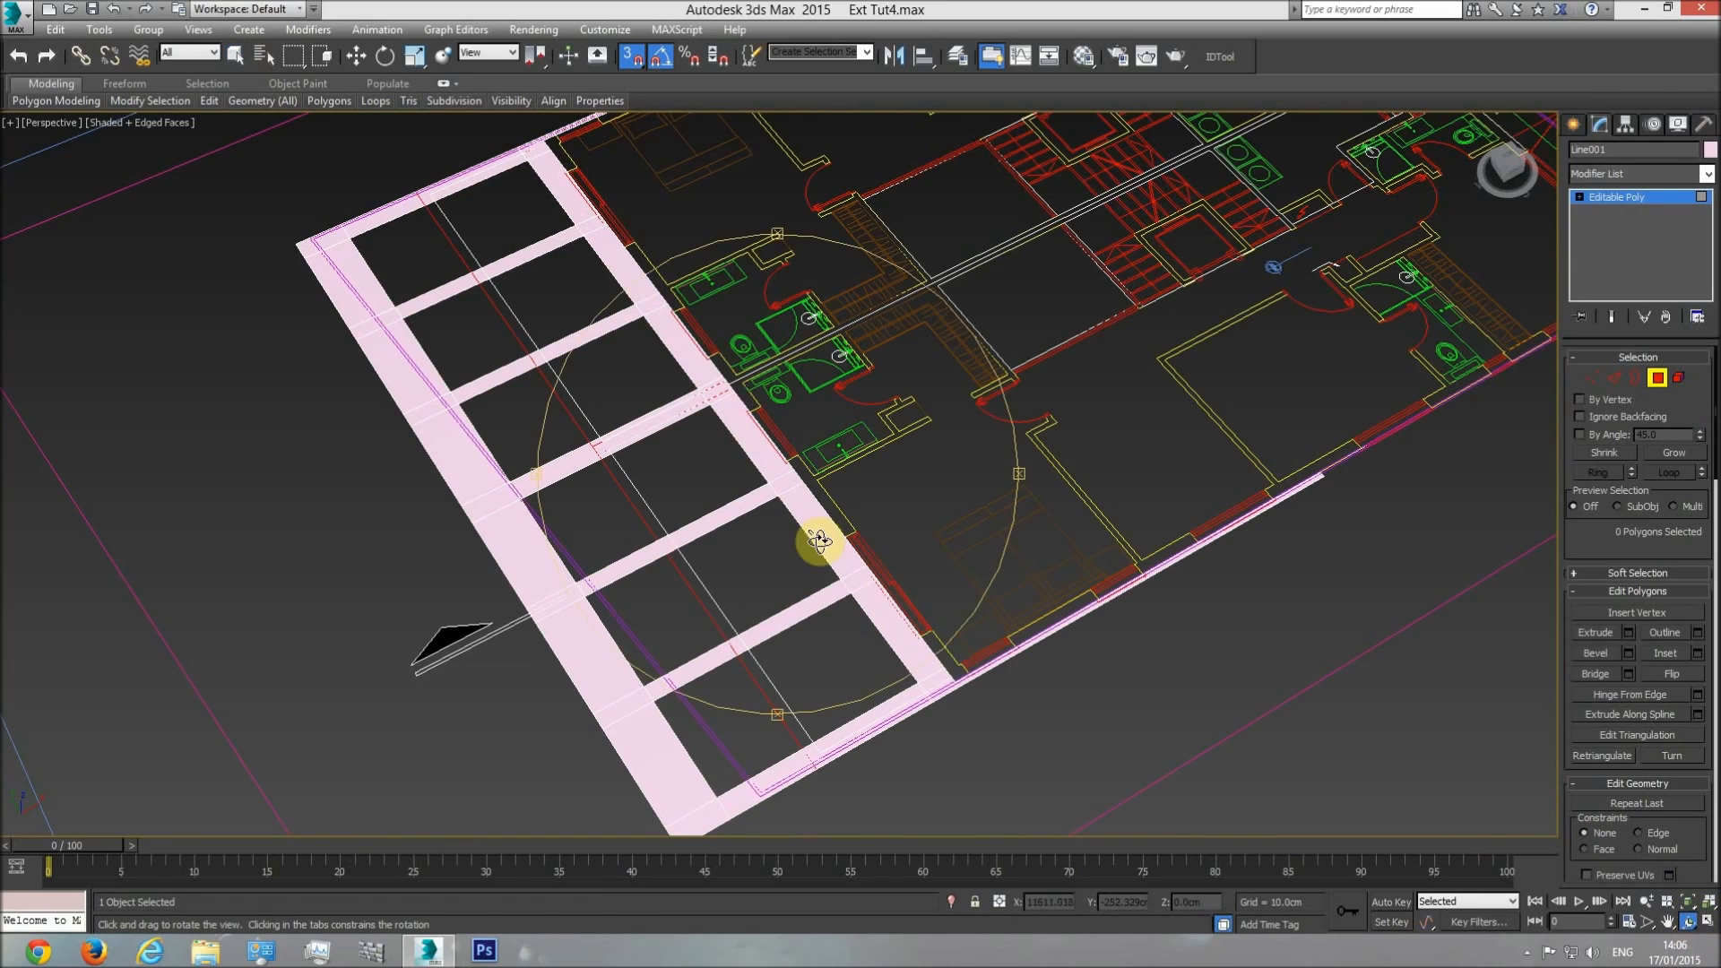
{"action": "left_click_drag", "start_coordinate": [872, 556], "coordinate": [826, 505]}
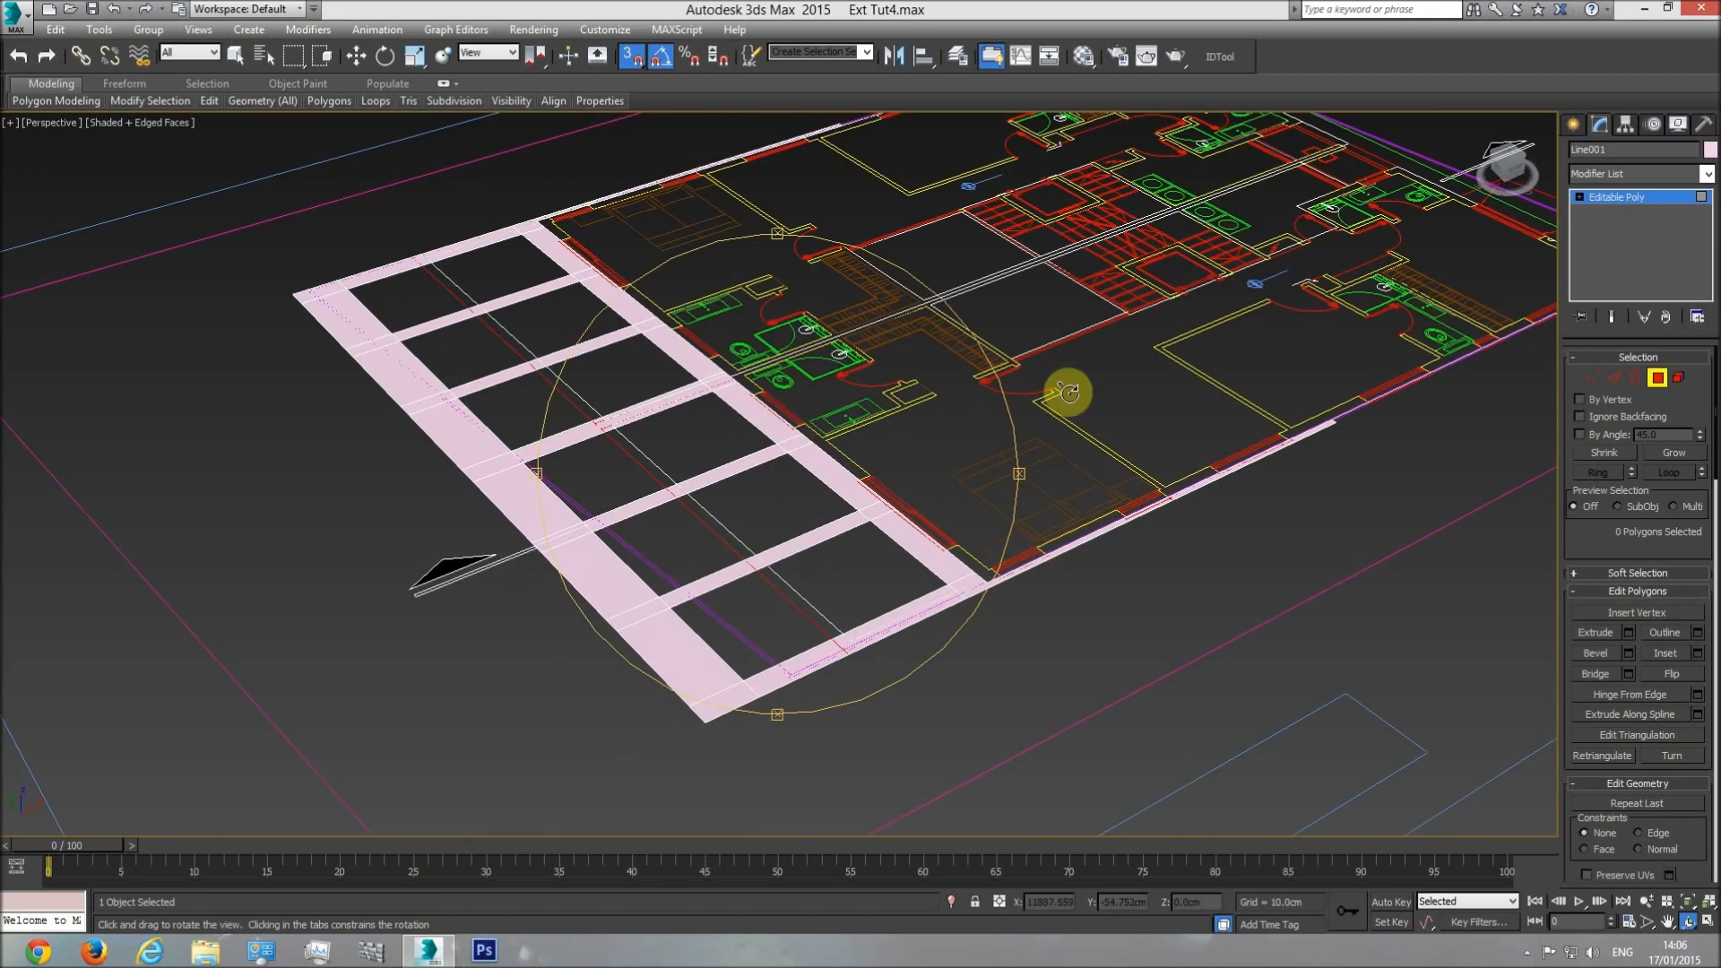
{"action": "right_click", "coordinate": [901, 458]}
{"action": "key", "text": "t"}
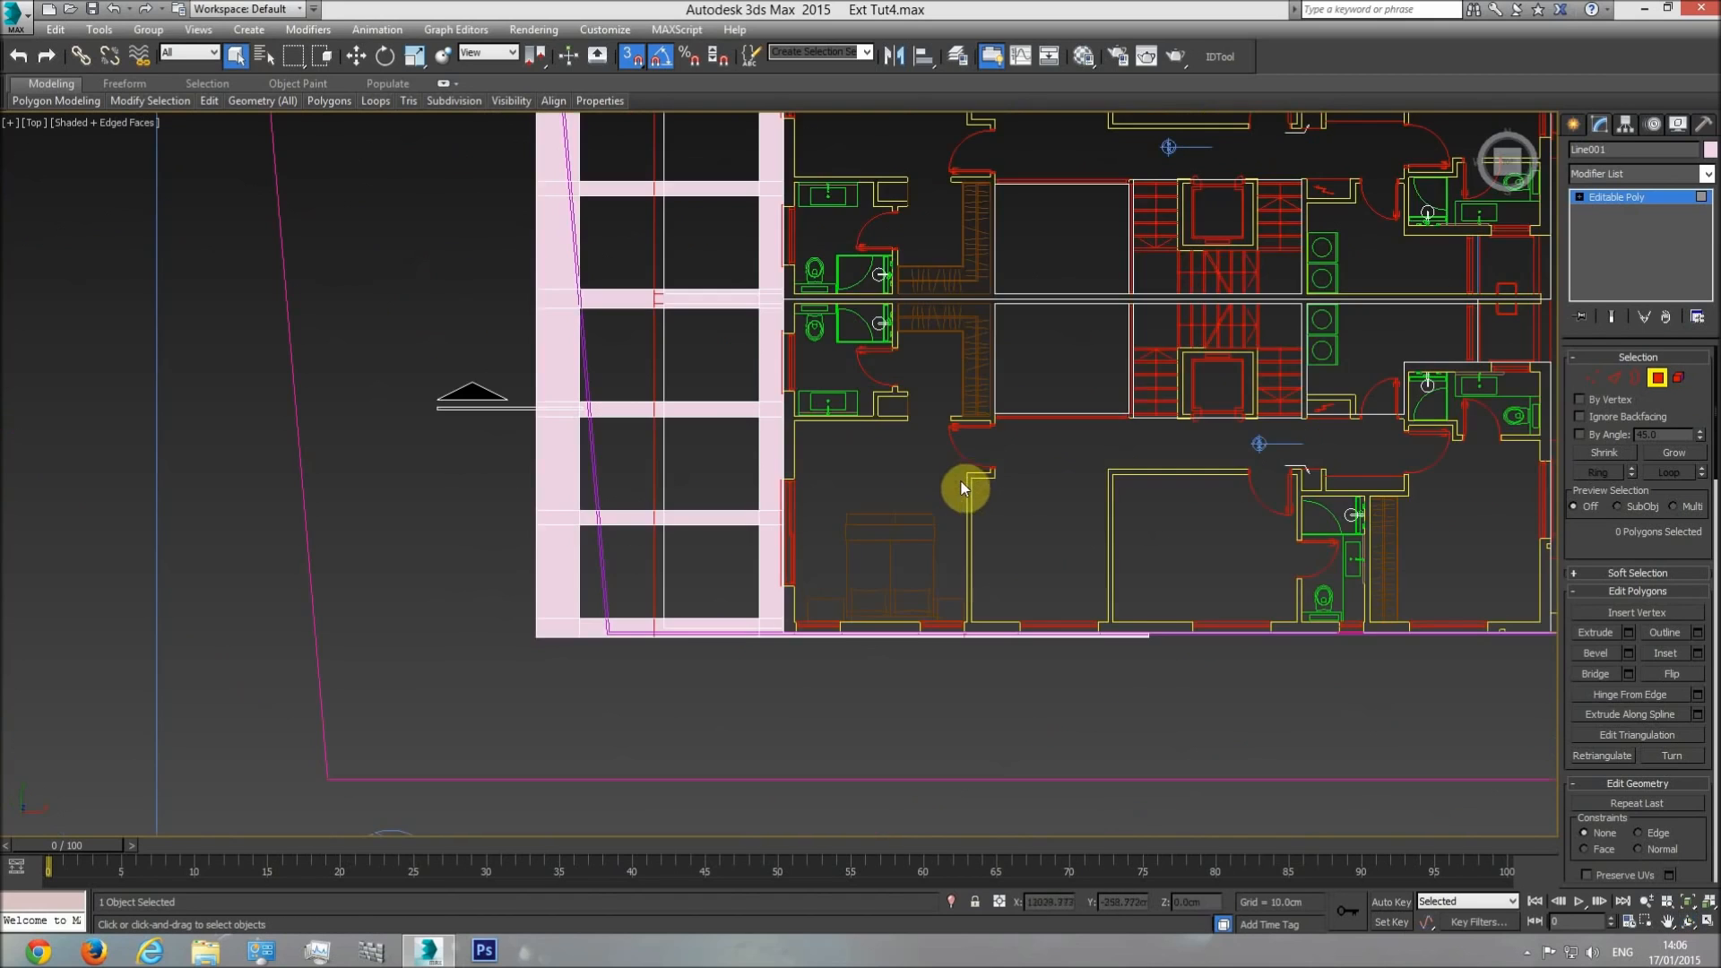
{"action": "scroll", "coordinate": [901, 561], "scroll_direction": "down", "scroll_amount": 10}
{"action": "scroll", "coordinate": [578, 536], "scroll_direction": "up", "scroll_amount": 6}
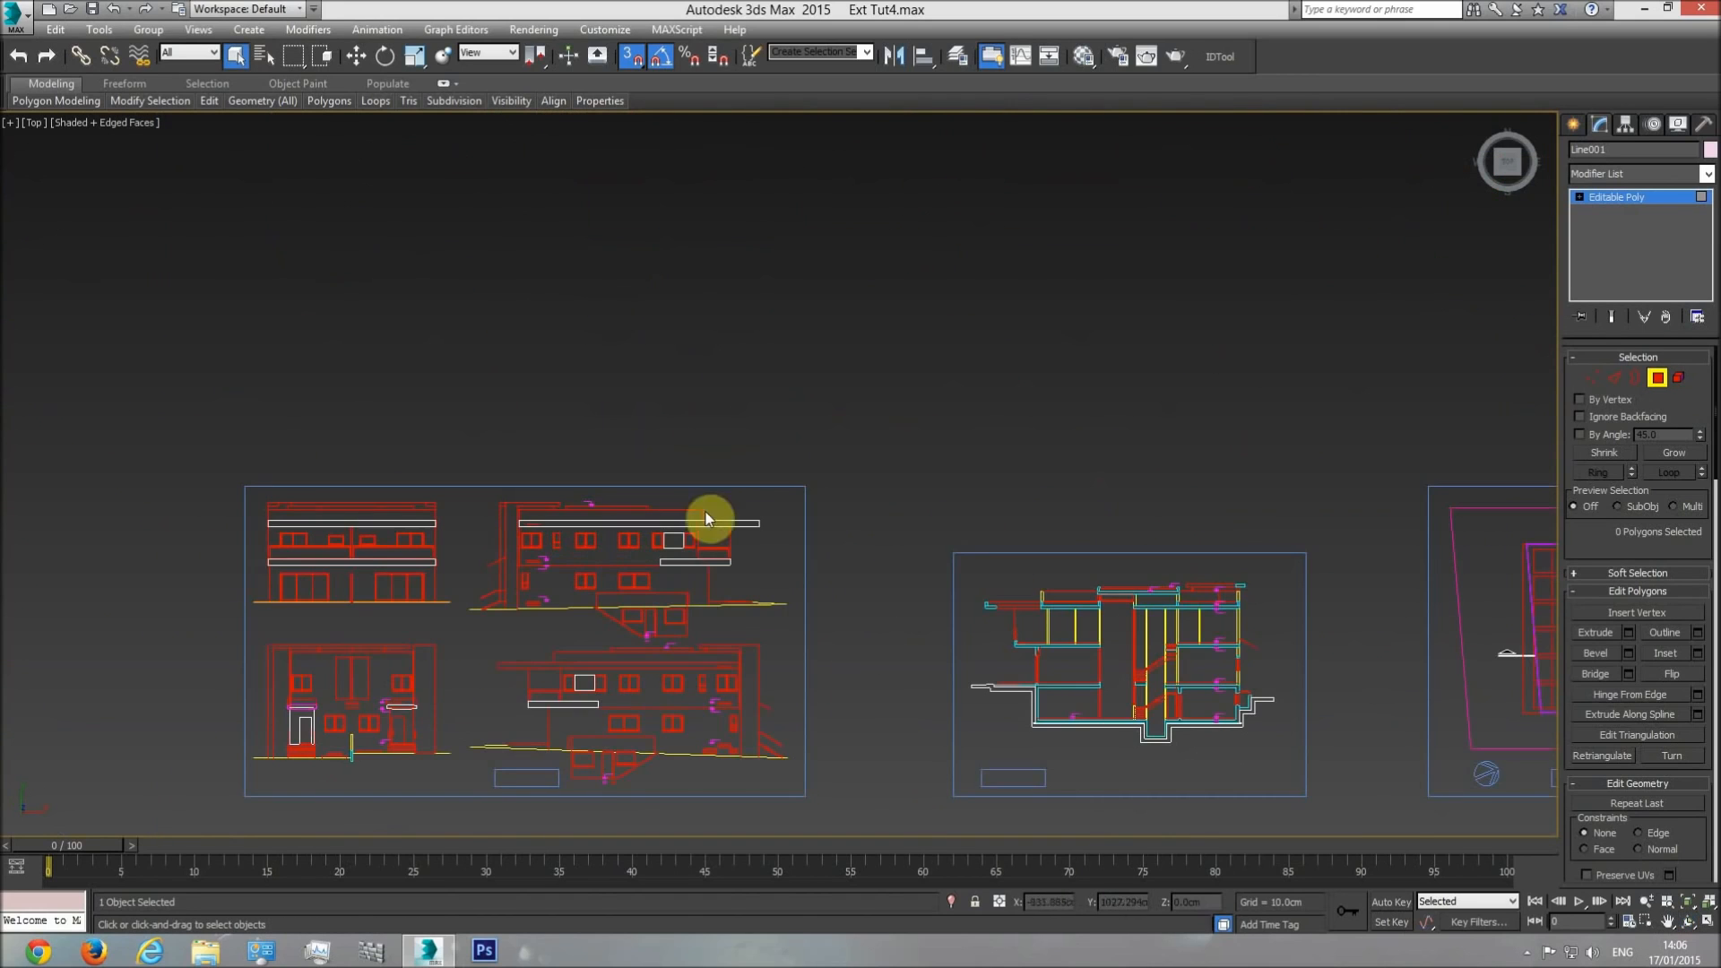
{"action": "left_click", "coordinate": [1574, 124]}
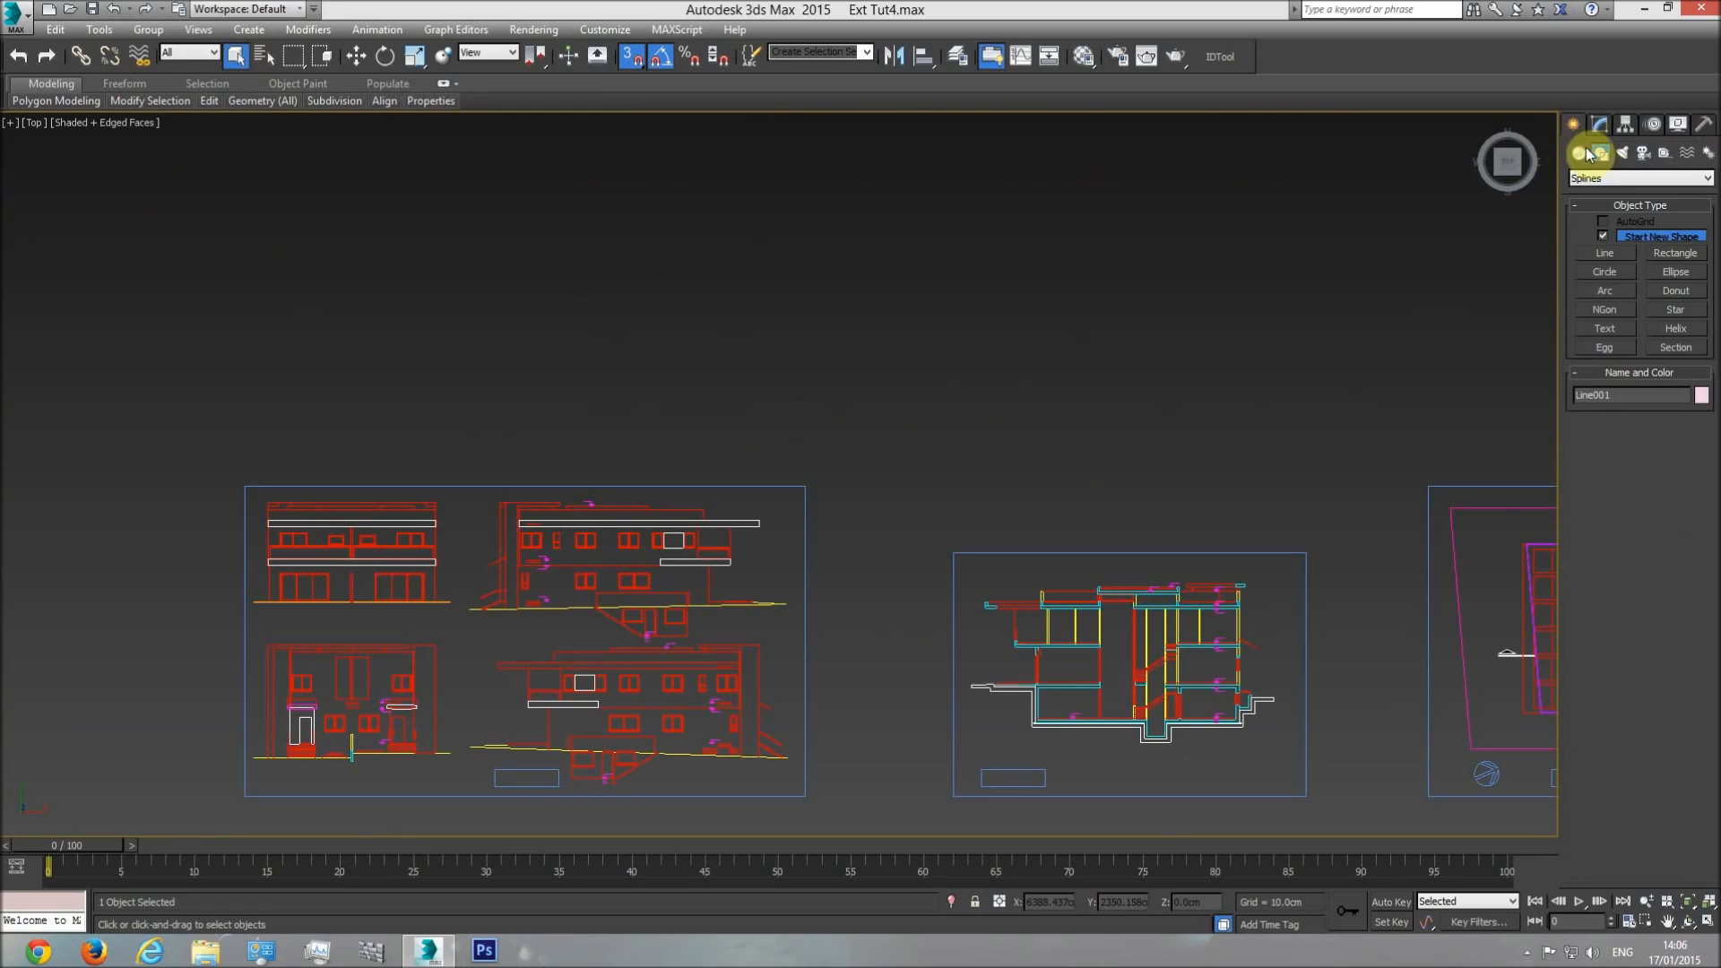
{"action": "left_click", "coordinate": [1605, 237]}
{"action": "scroll", "coordinate": [814, 615], "scroll_direction": "up", "scroll_amount": 6}
{"action": "left_click_drag", "start_coordinate": [849, 578], "coordinate": [852, 527]}
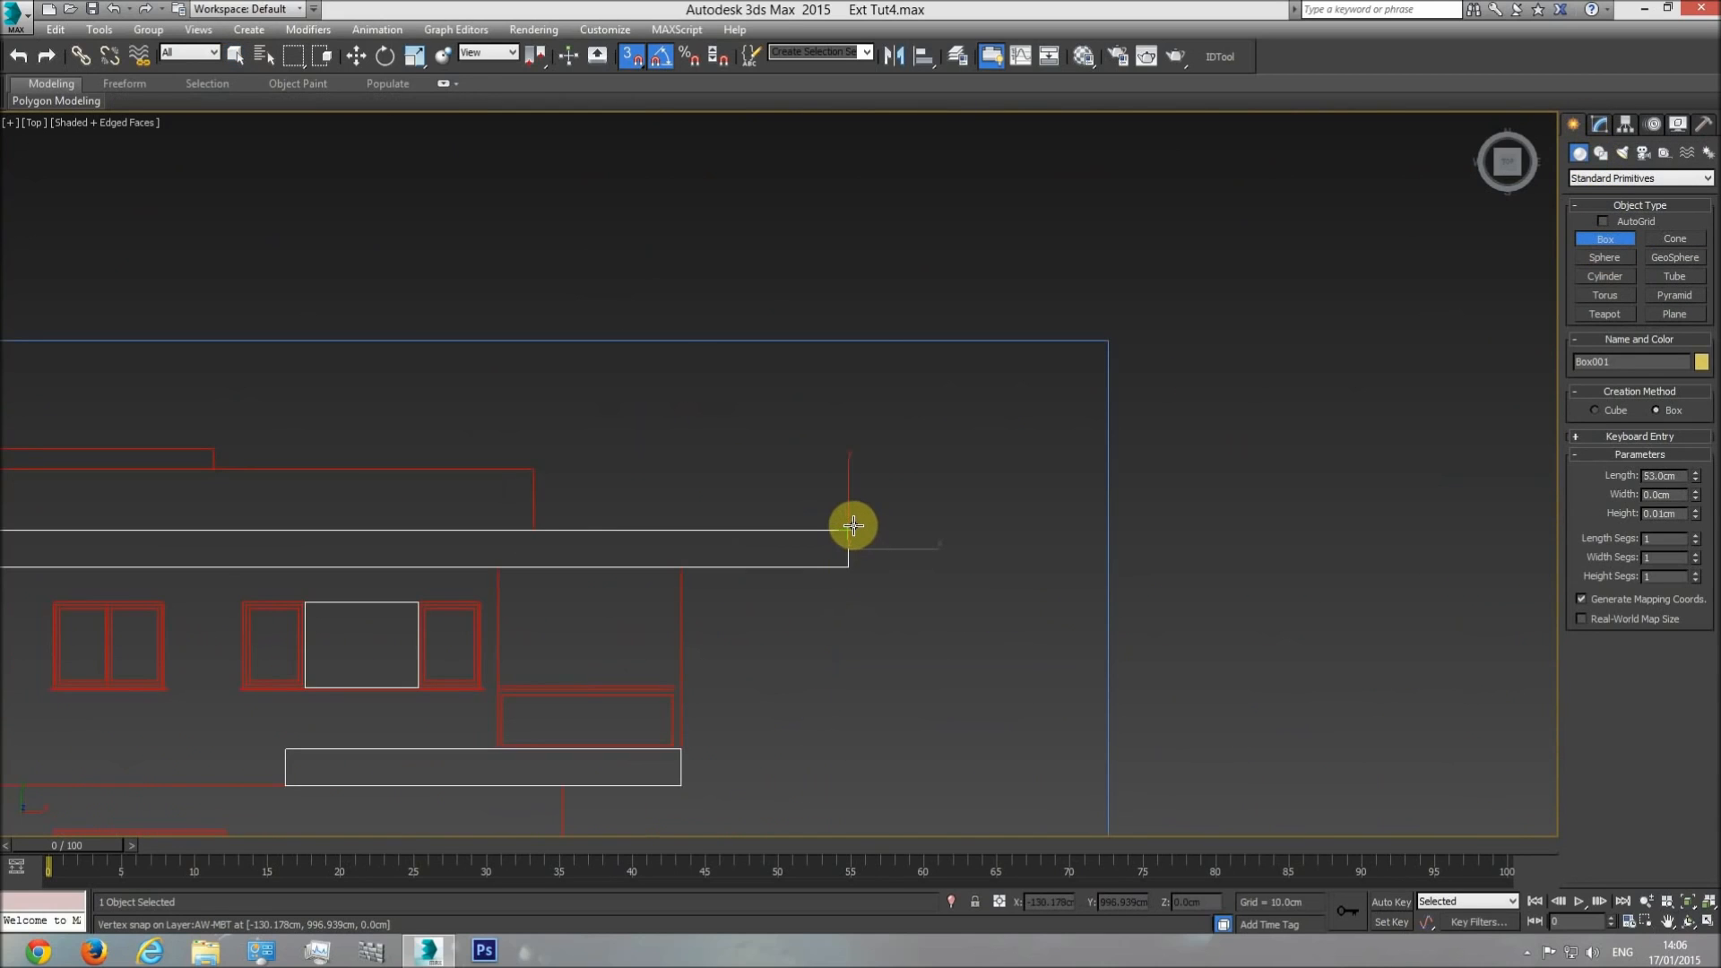
{"action": "left_click", "coordinate": [880, 362]}
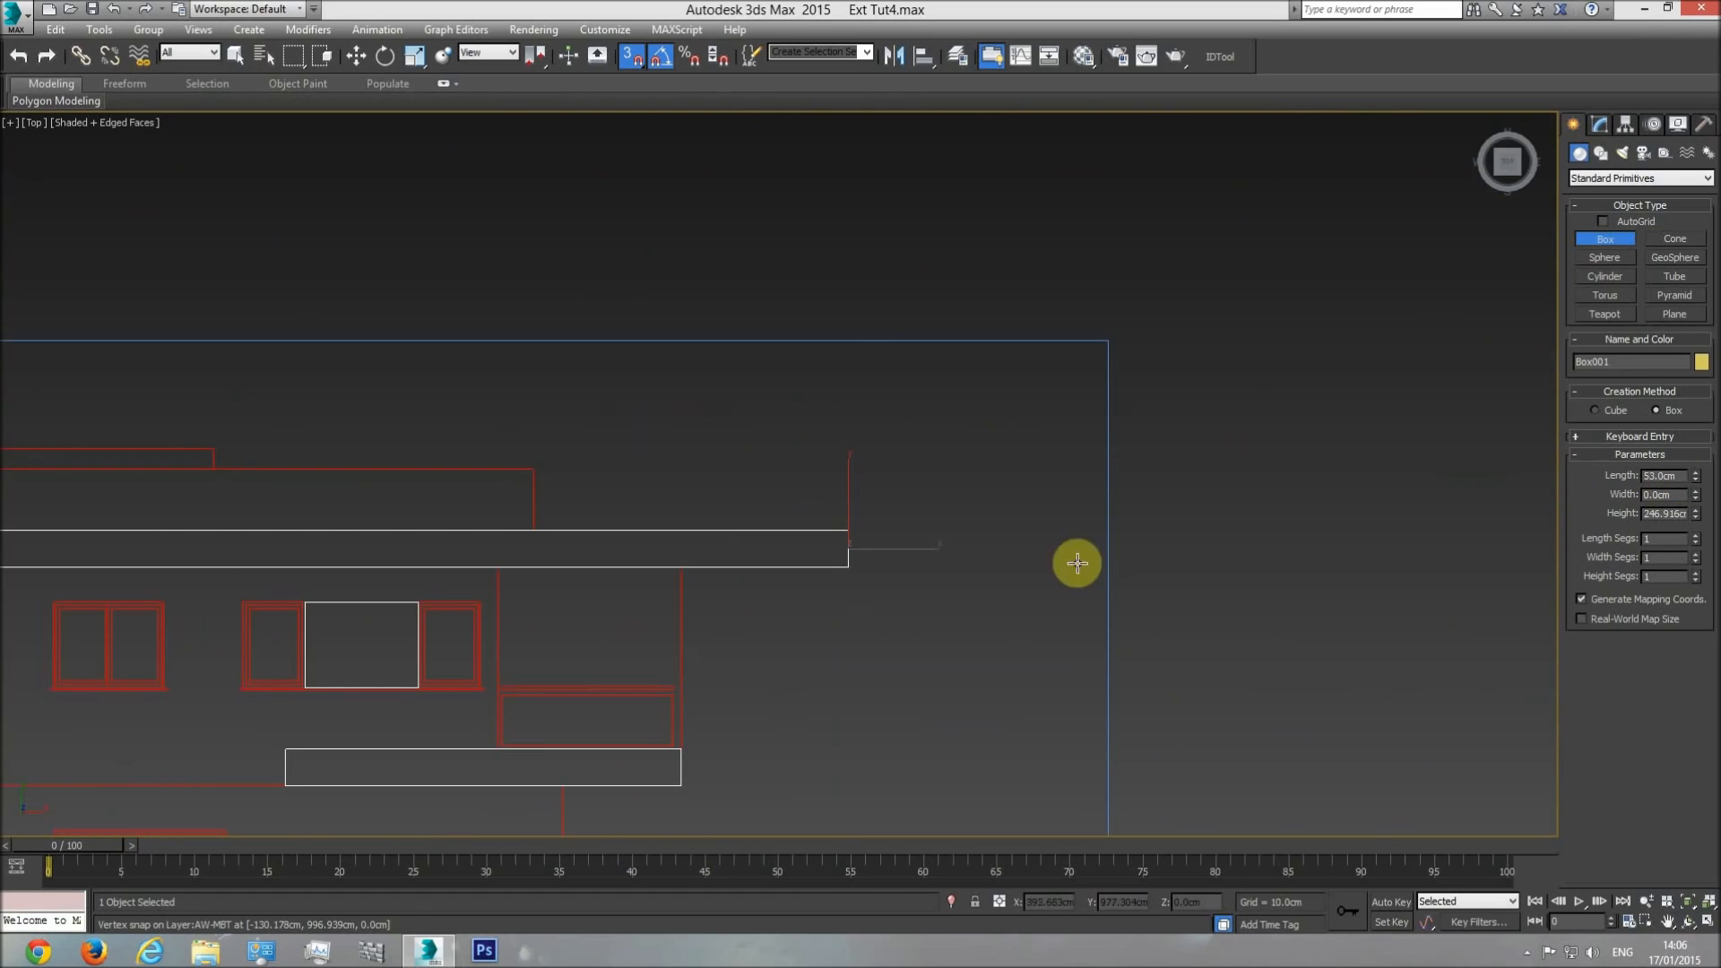
{"action": "middle_click_drag", "start_coordinate": [1077, 564], "coordinate": [1075, 466]}
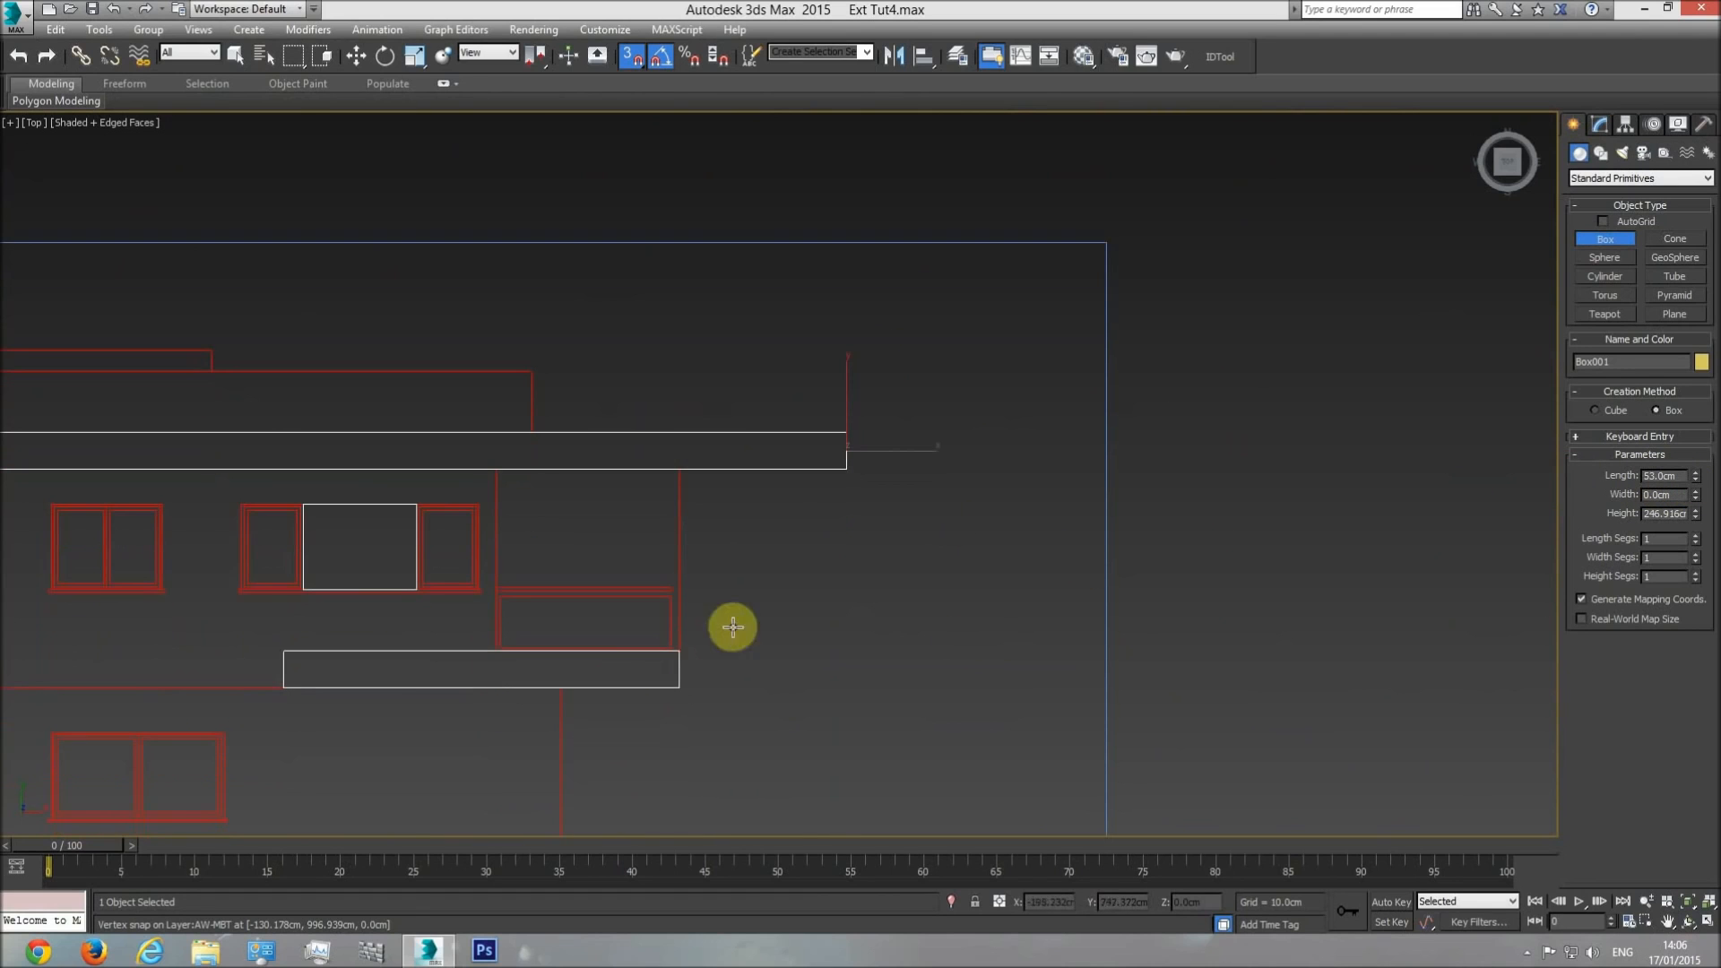
{"action": "right_click", "coordinate": [960, 496]}
Back in perspective, apply a Shell modifier to the front frame with an outer amount of 53 cm.
{"action": "middle_click_drag", "start_coordinate": [960, 496], "coordinate": [807, 489]}
{"action": "scroll", "coordinate": [808, 488], "scroll_direction": "down", "scroll_amount": 5}
{"action": "key", "text": "p"}
{"action": "left_click", "coordinate": [1689, 923]}
{"action": "left_click_drag", "start_coordinate": [789, 520], "coordinate": [1493, 492]}
{"action": "scroll", "coordinate": [865, 607], "scroll_direction": "up", "scroll_amount": 4}
{"action": "right_click", "coordinate": [919, 549]}
{"action": "left_click", "coordinate": [929, 527]}
{"action": "left_click", "coordinate": [1601, 126]}
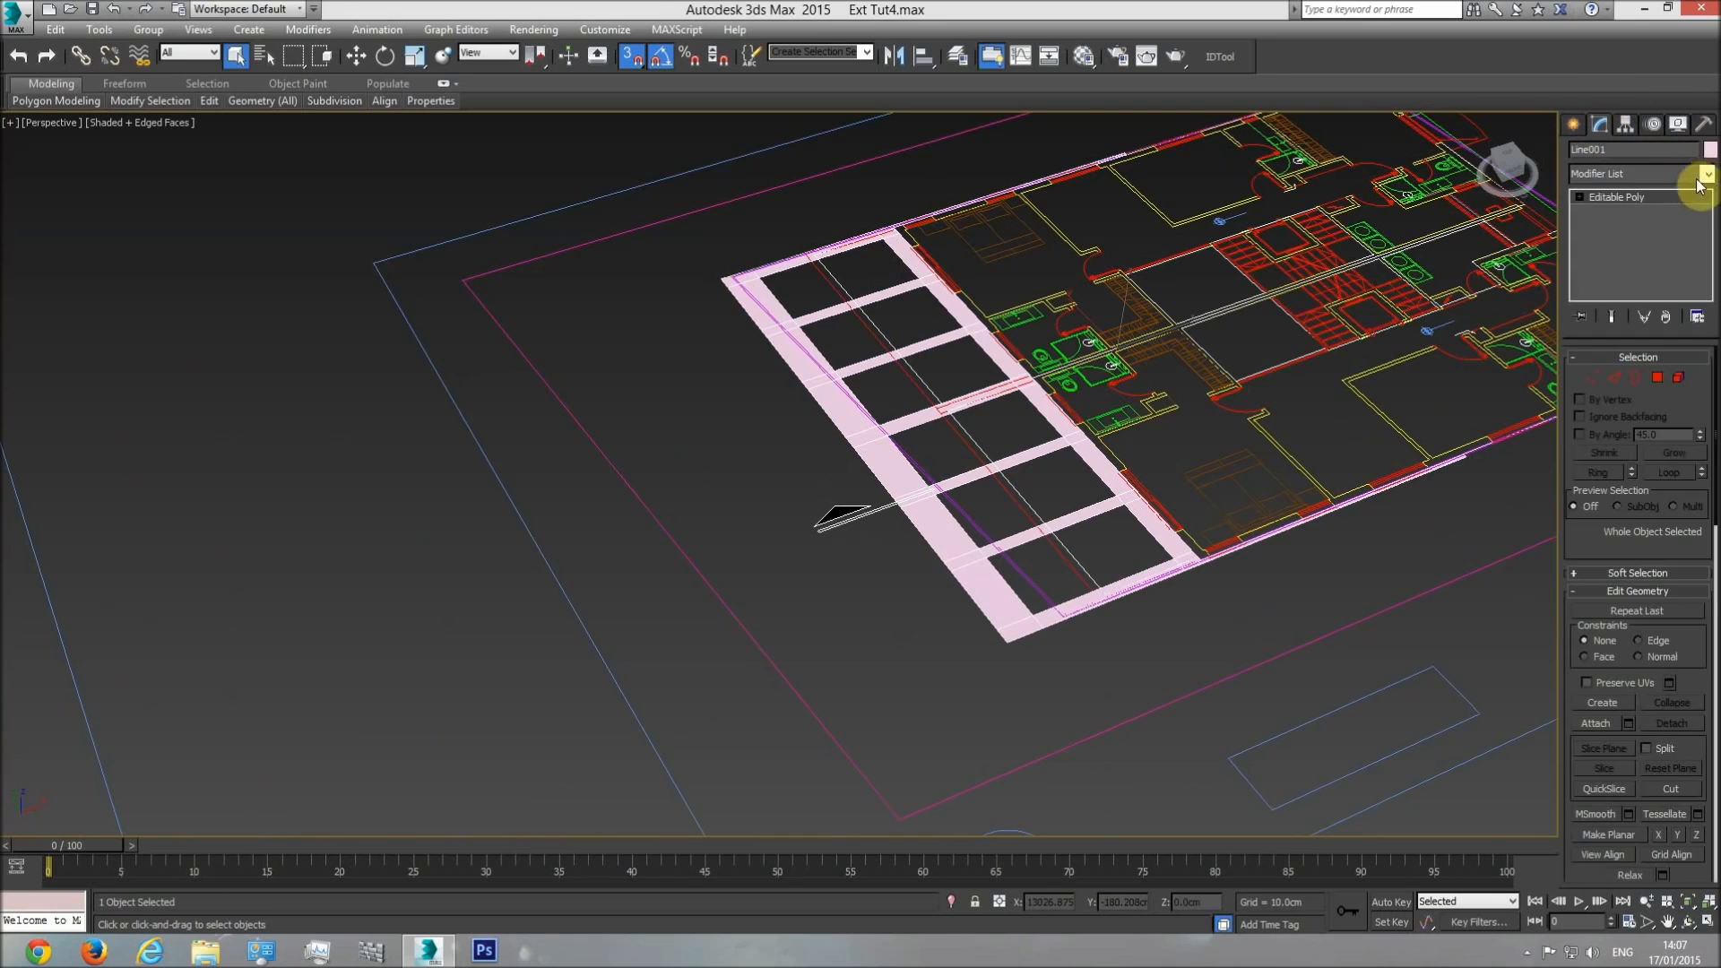
{"action": "left_click", "coordinate": [1707, 173]}
{"action": "left_click_drag", "start_coordinate": [1696, 569], "coordinate": [1705, 776]}
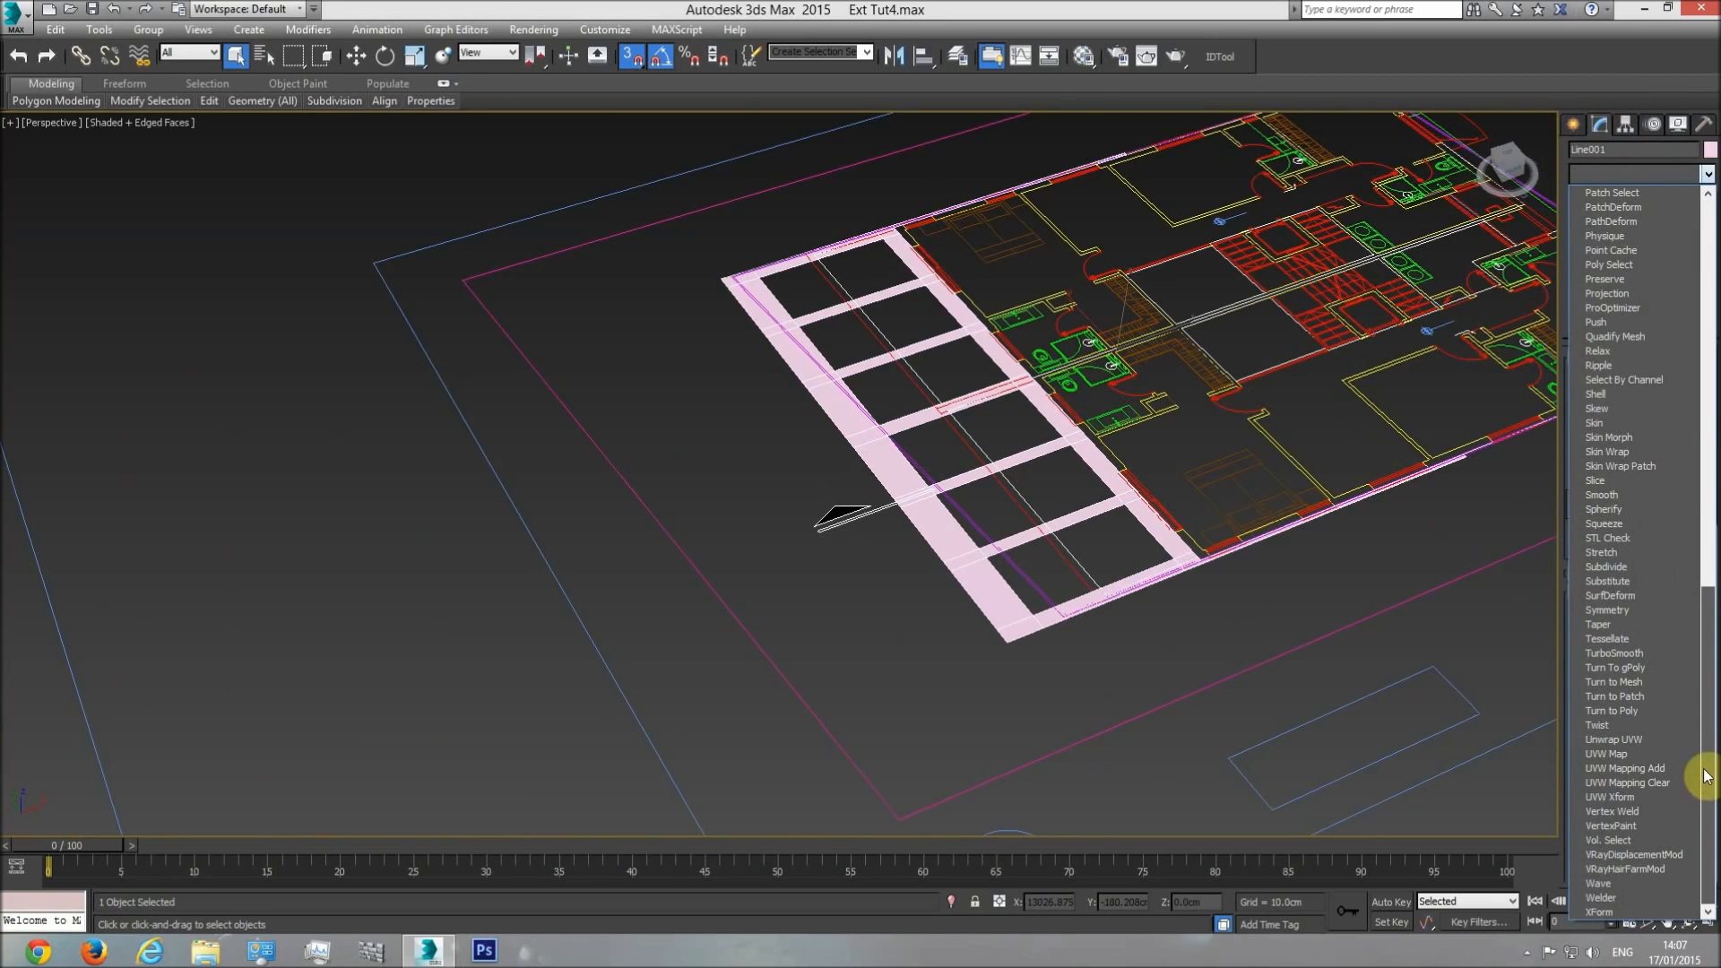
{"action": "left_click", "coordinate": [1615, 393]}
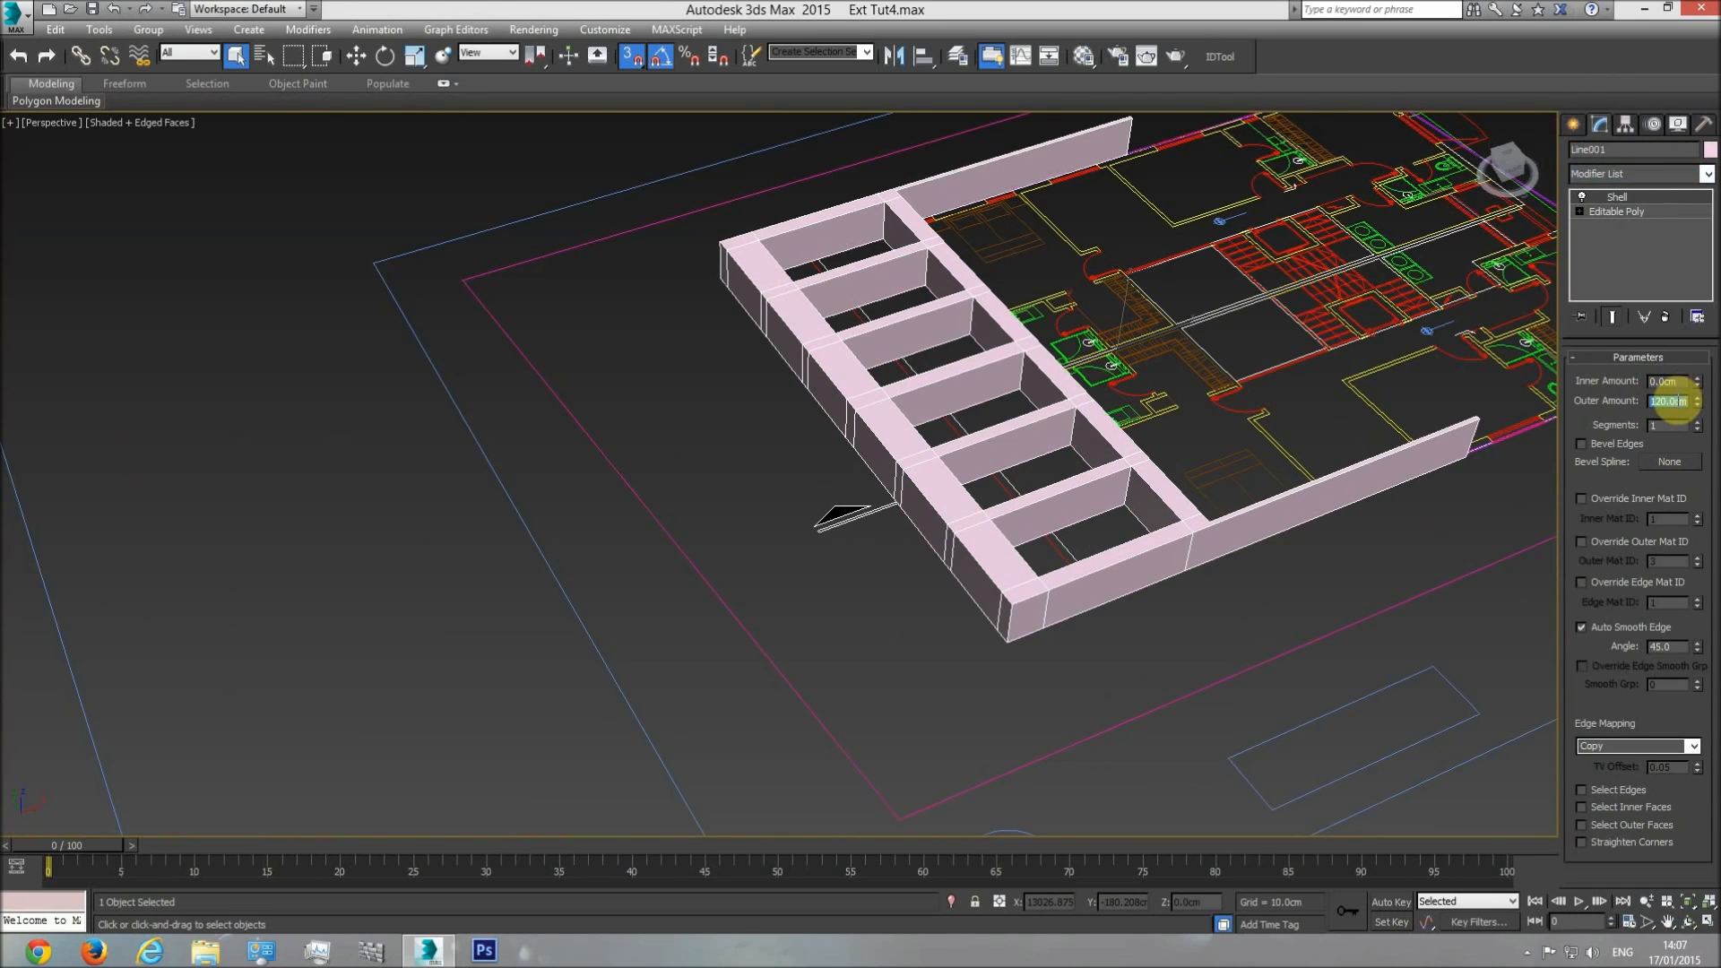
{"action": "type", "text": "3"}
{"action": "key", "text": "Return"}
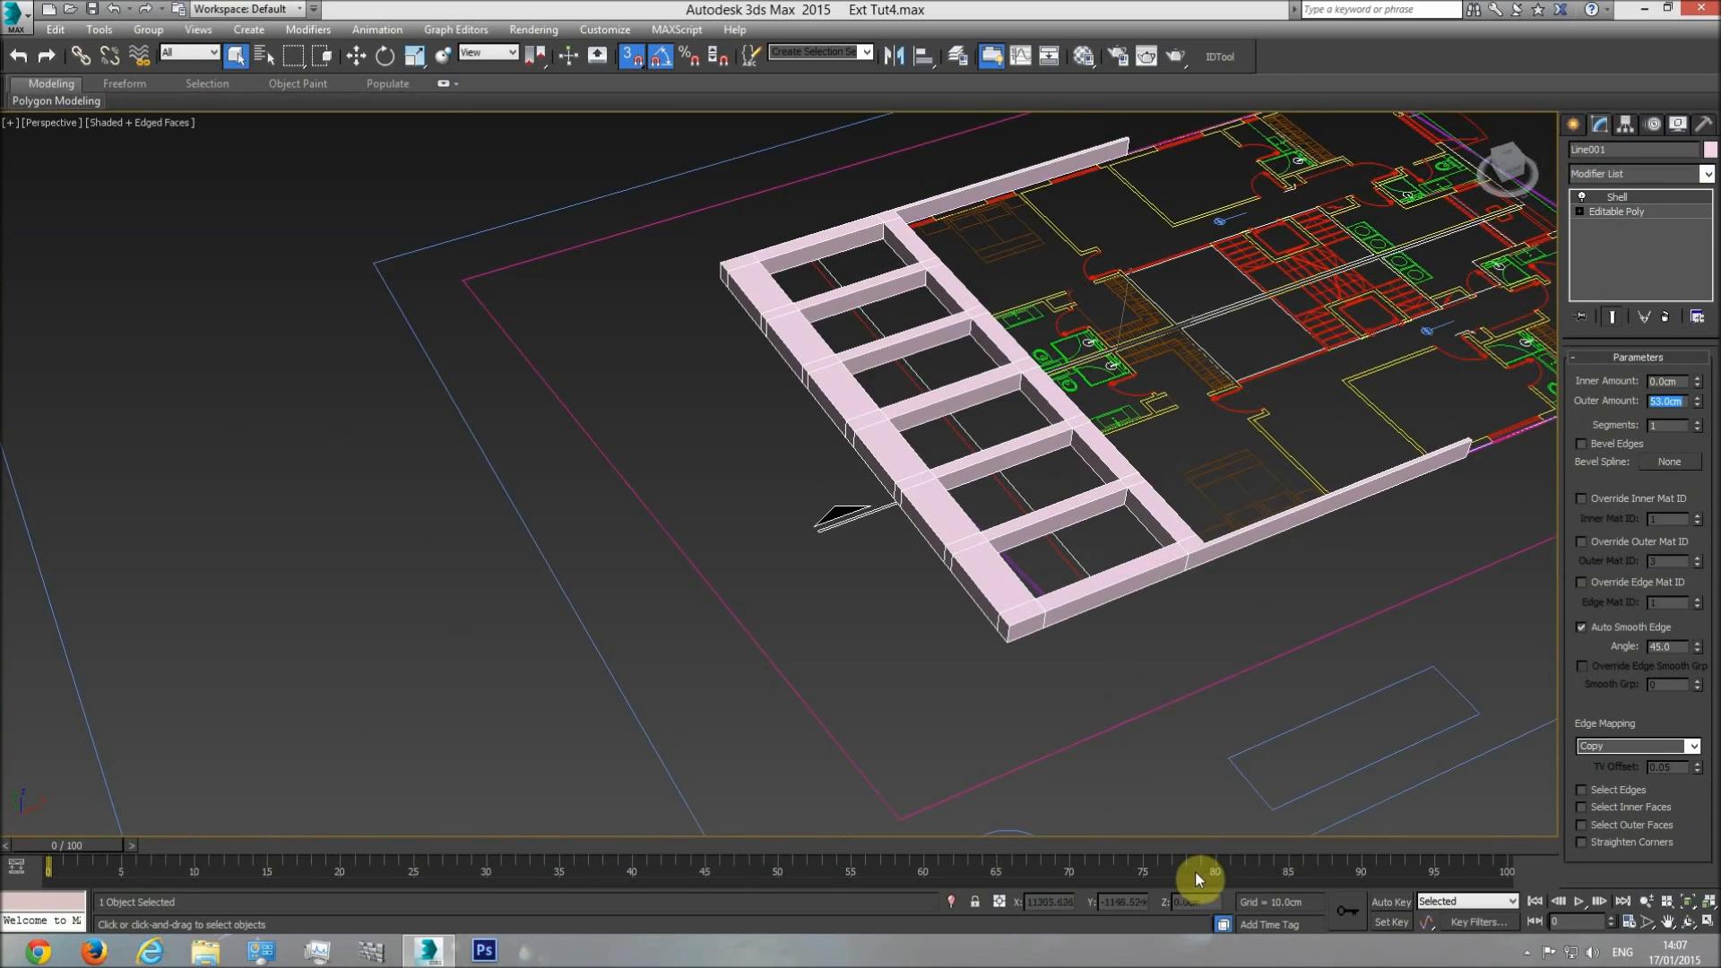
Unhide all objects so the building shows together with the shelled front frame.
{"action": "right_click", "coordinate": [1156, 366]}
{"action": "left_click", "coordinate": [1205, 279]}
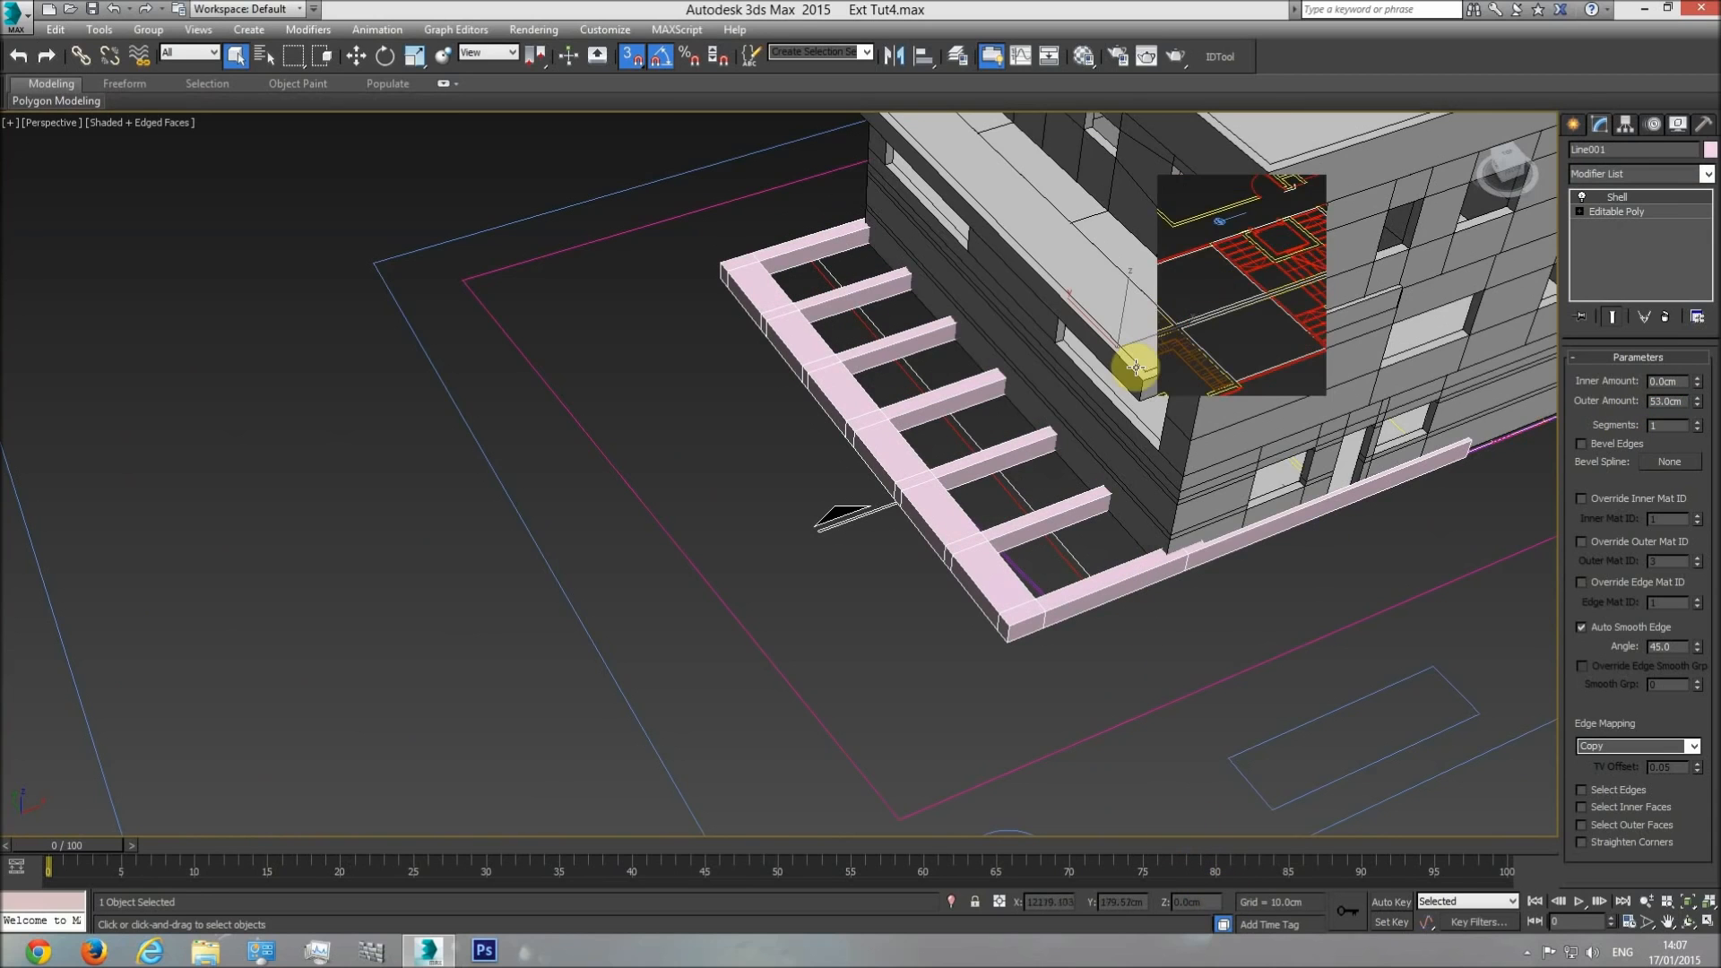
{"action": "scroll", "coordinate": [875, 499], "scroll_direction": "down", "scroll_amount": 6}
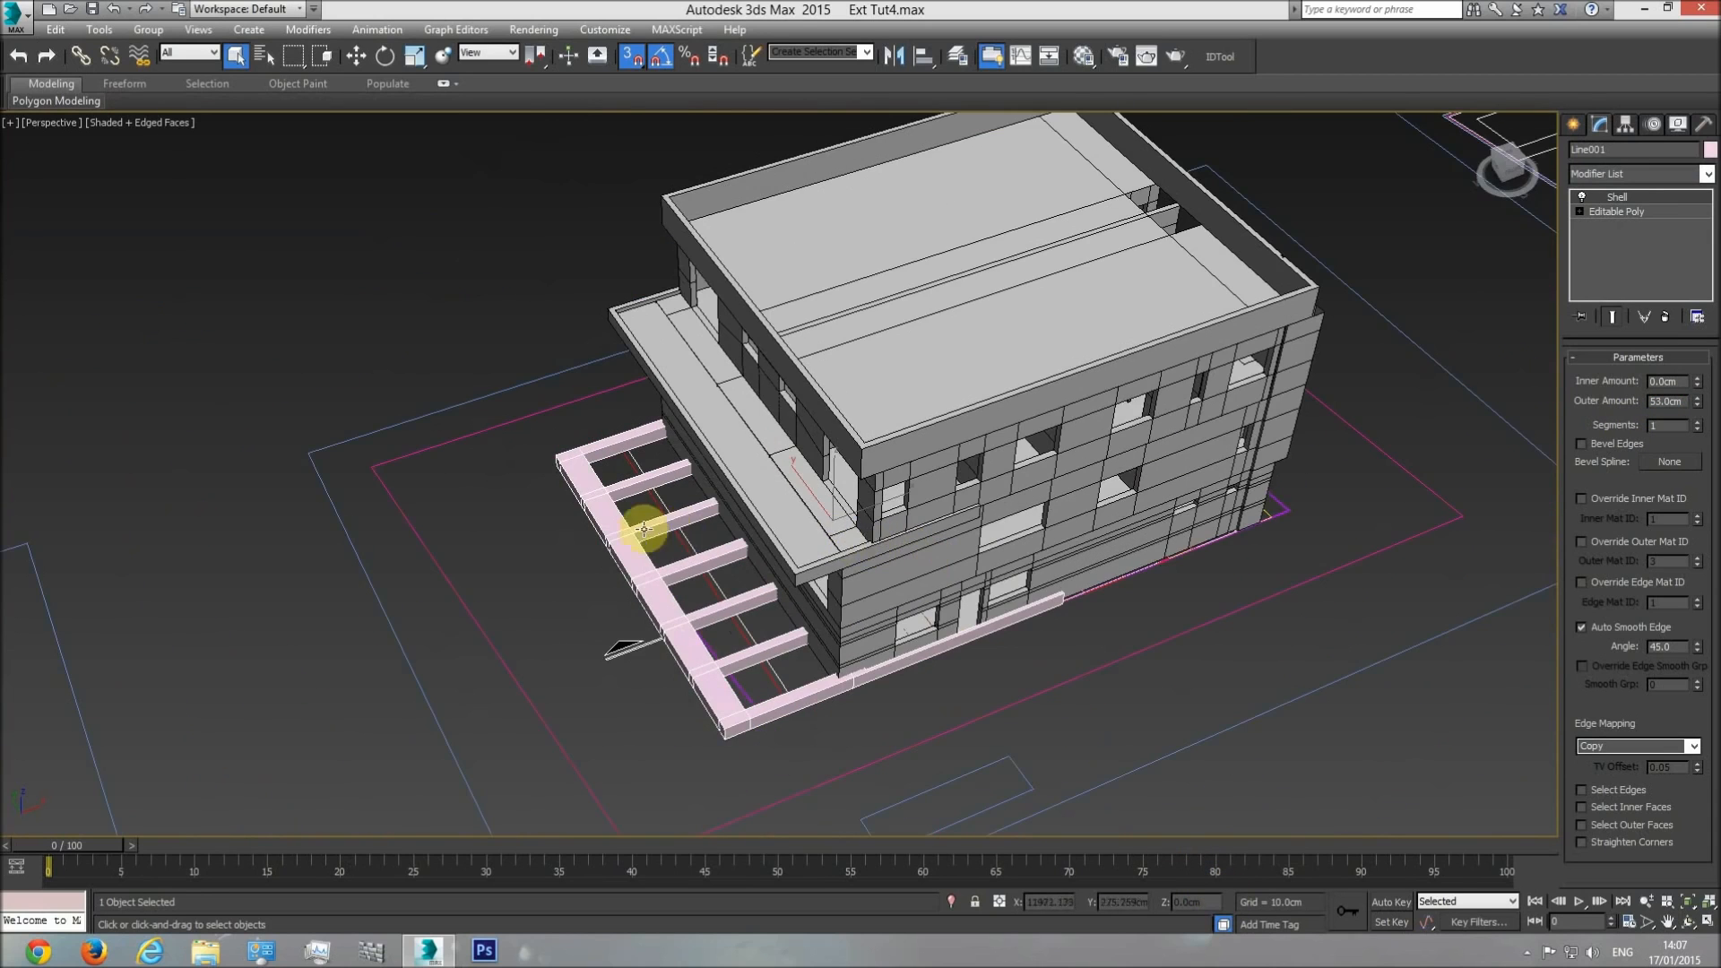
In the top view's side elevation, measure from the level line to the upper slab's underside with a vertex-snapped box, and delete the box.
{"action": "key", "text": "t"}
{"action": "scroll", "coordinate": [708, 529], "scroll_direction": "down", "scroll_amount": 3}
{"action": "scroll", "coordinate": [910, 530], "scroll_direction": "up", "scroll_amount": 6}
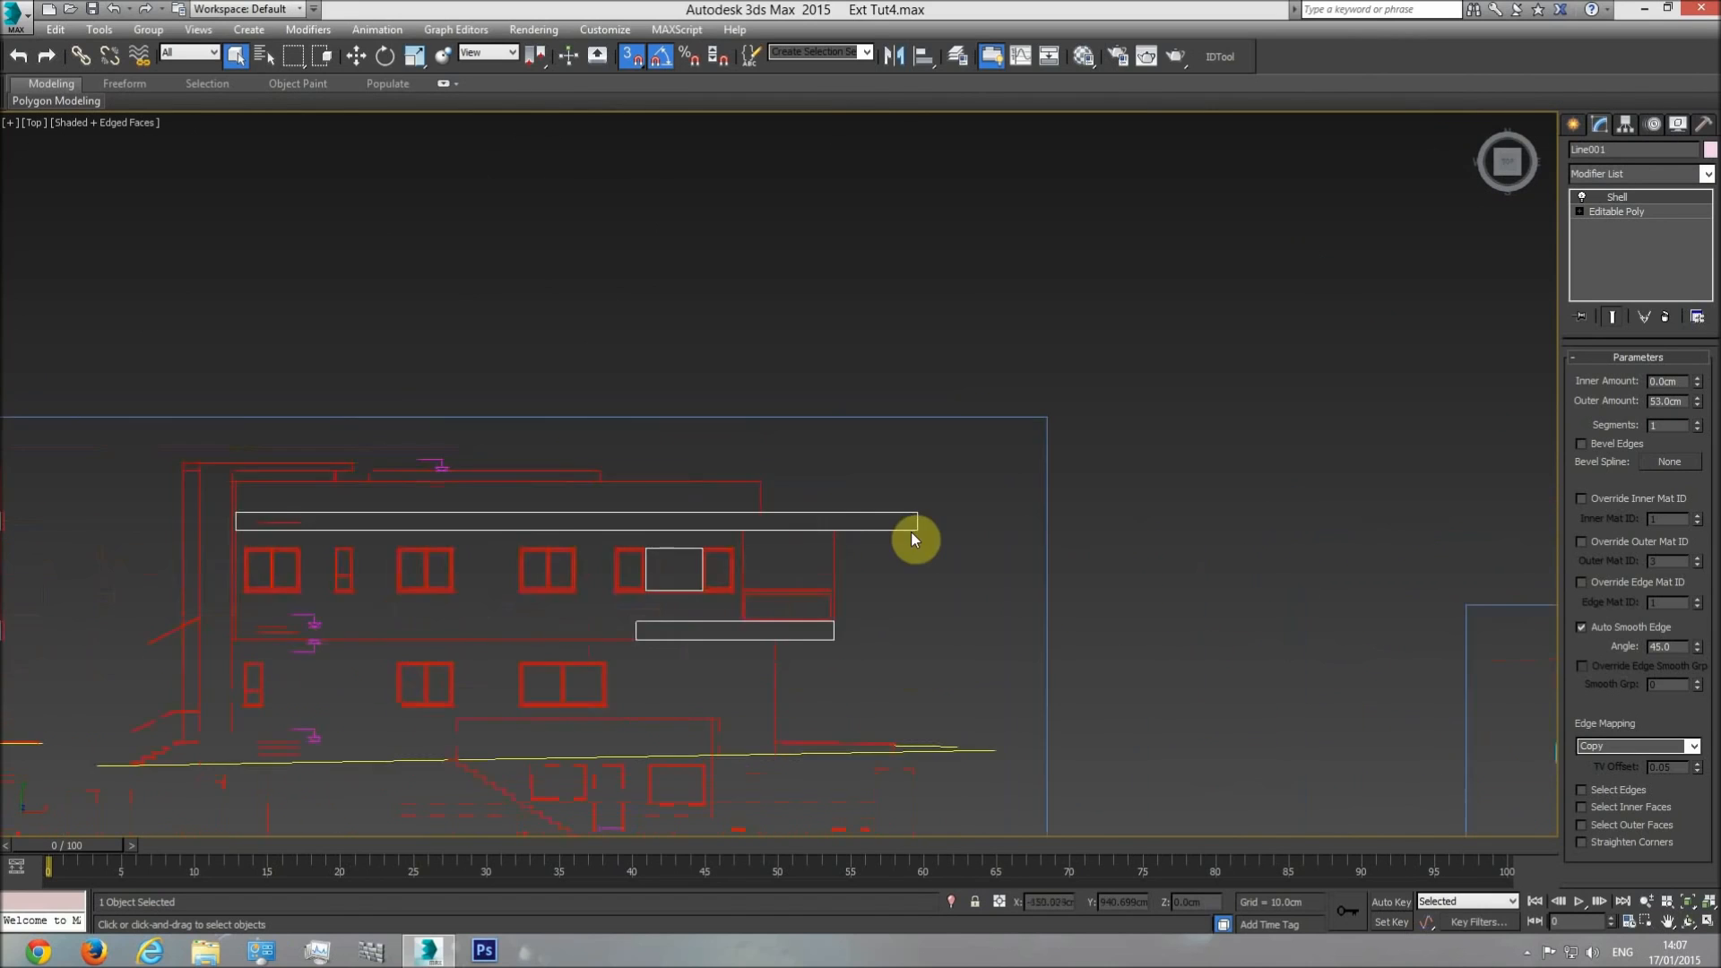
{"action": "middle_click_drag", "start_coordinate": [518, 527], "coordinate": [588, 528]}
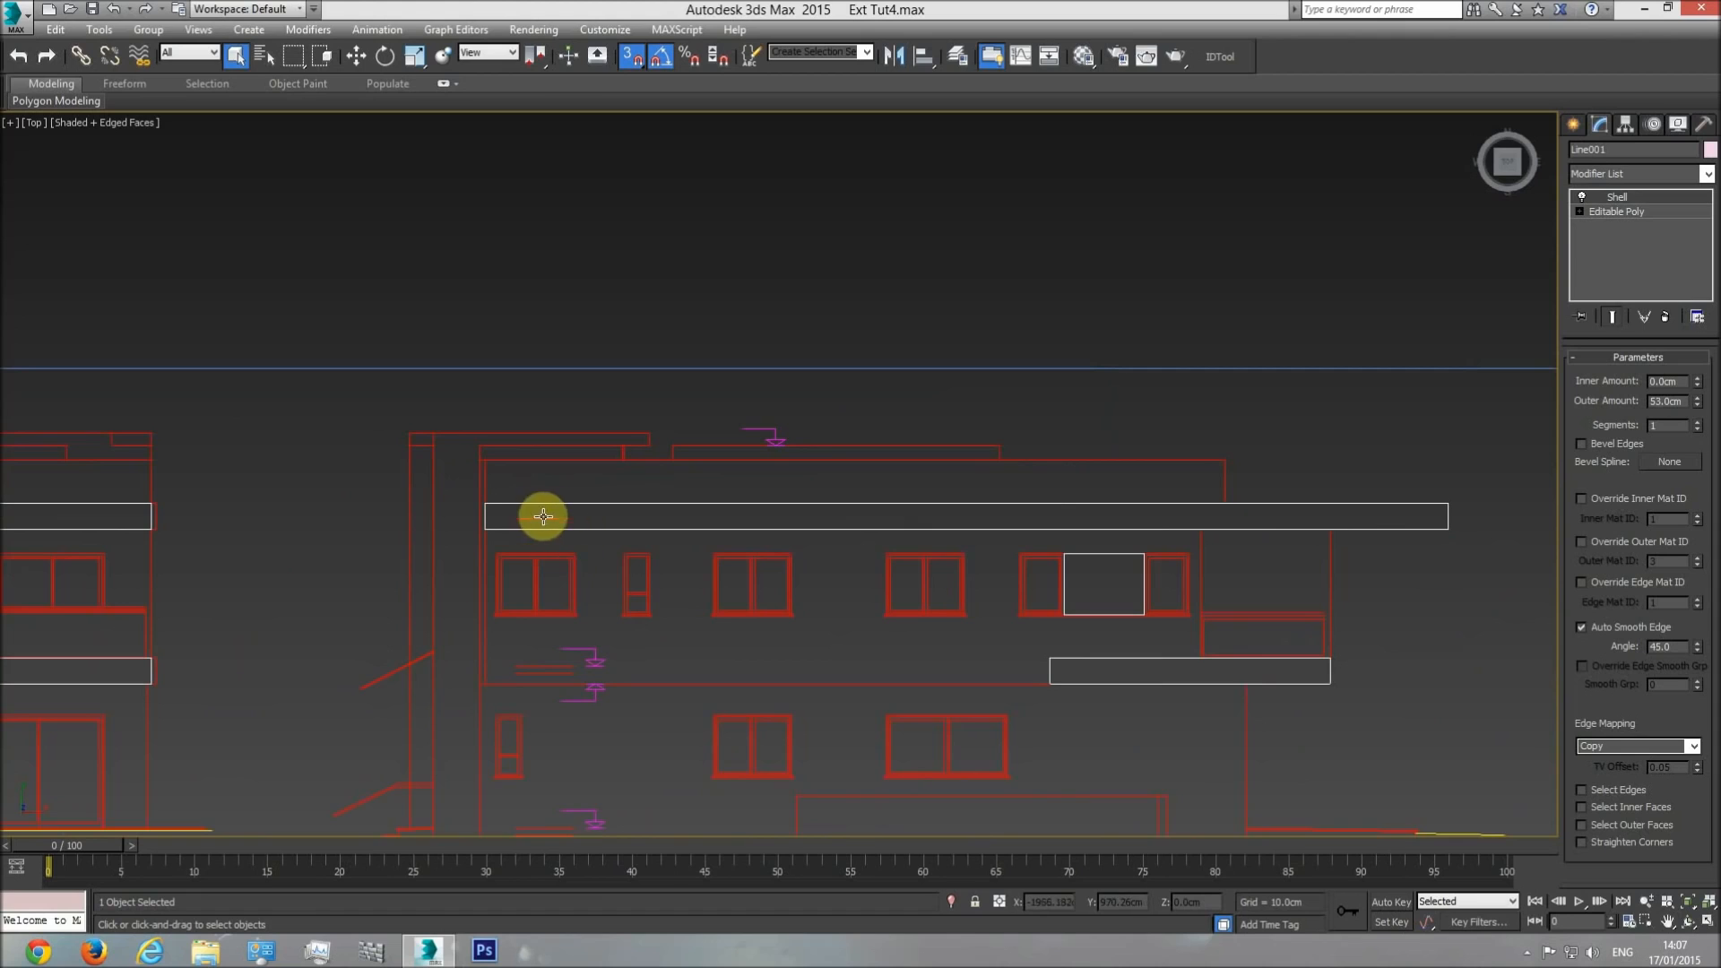
{"action": "middle_click_drag", "start_coordinate": [546, 515], "coordinate": [734, 520]}
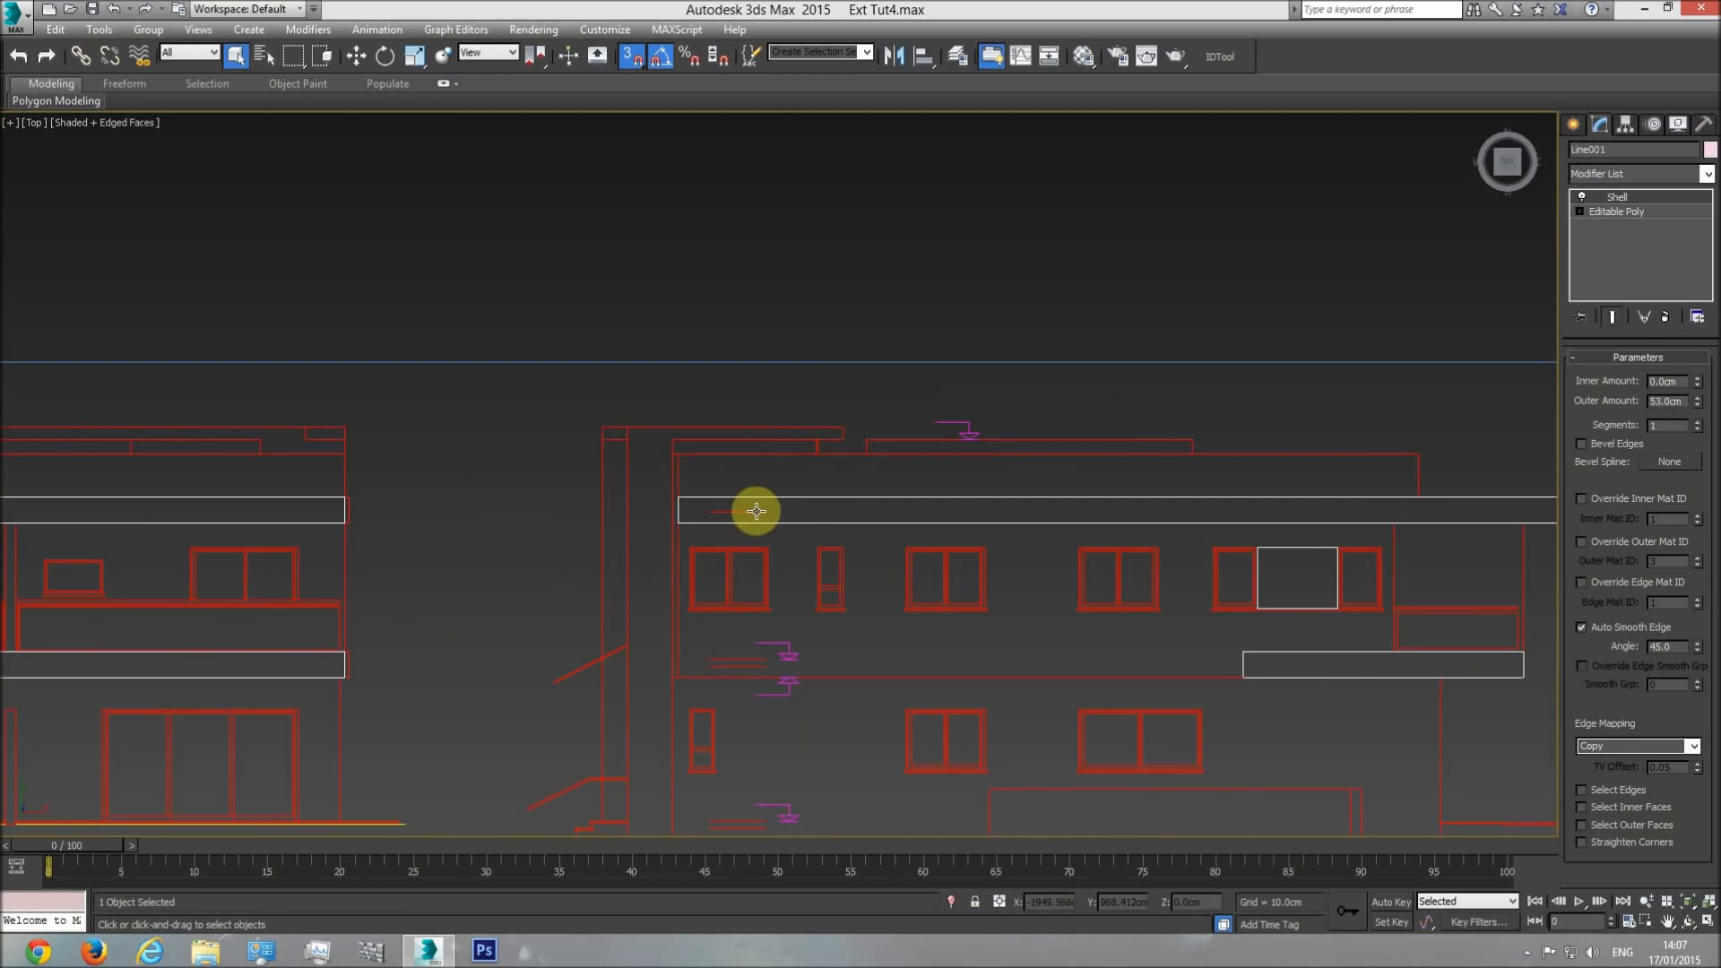
{"action": "middle_click_drag", "start_coordinate": [836, 521], "coordinate": [795, 503]}
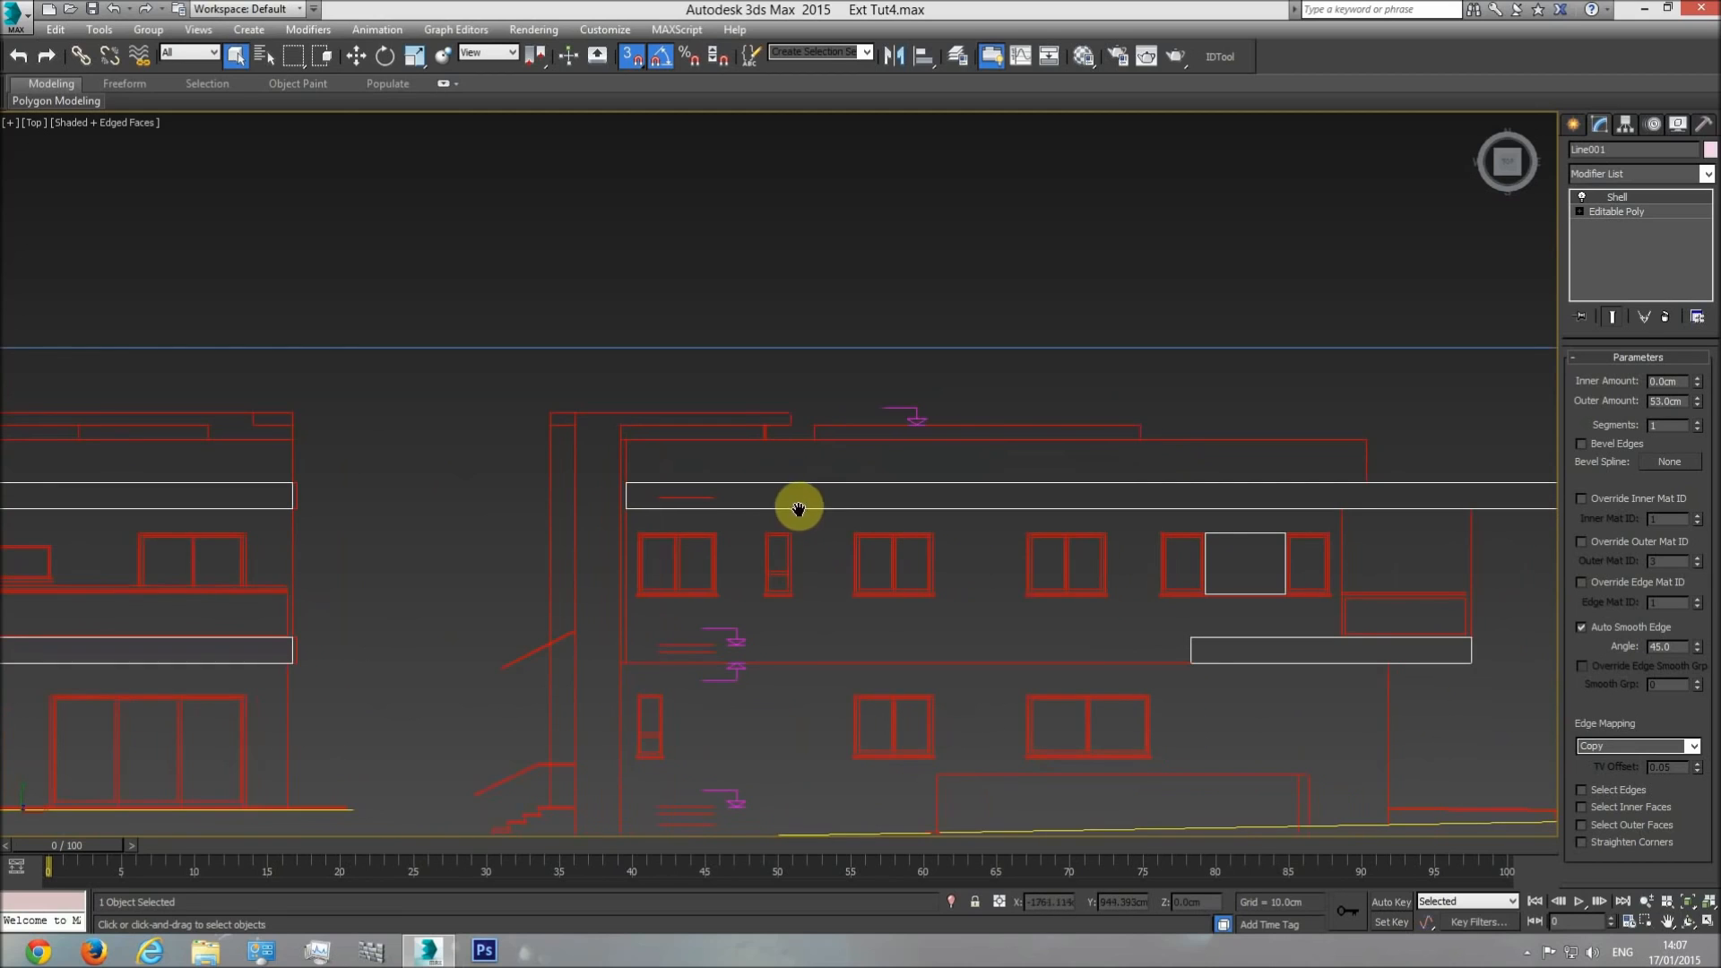
{"action": "left_click", "coordinate": [1575, 125]}
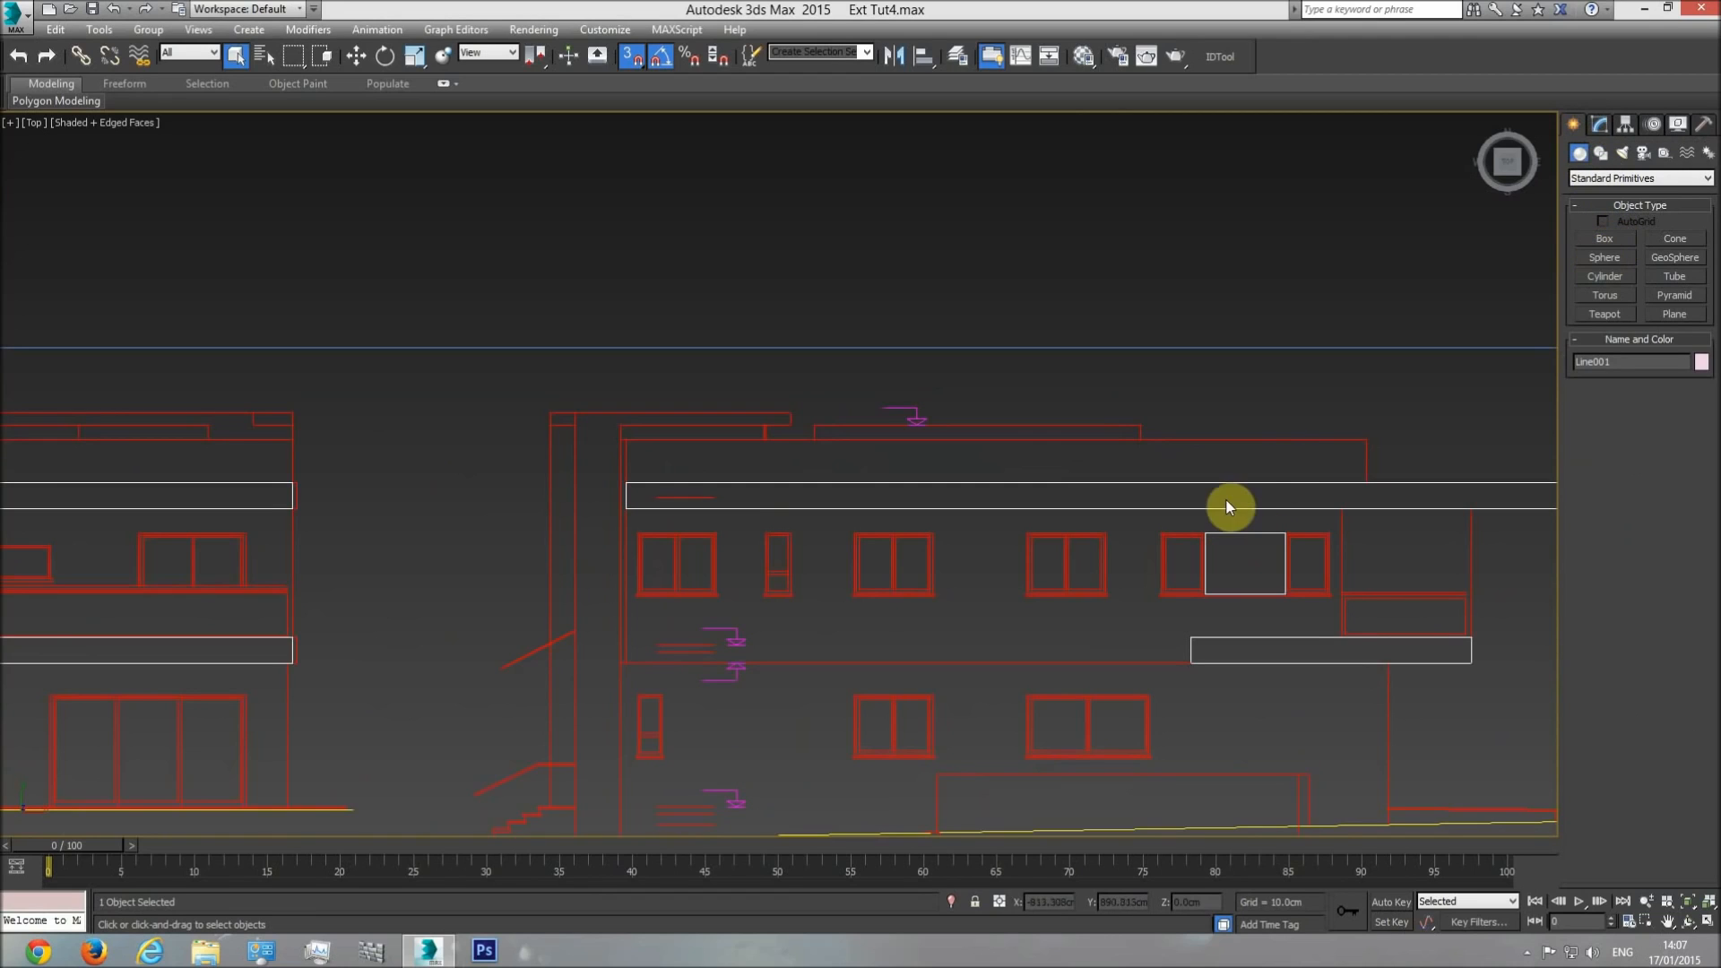
{"action": "left_click", "coordinate": [1606, 239]}
{"action": "left_click_drag", "start_coordinate": [719, 497], "coordinate": [627, 512]}
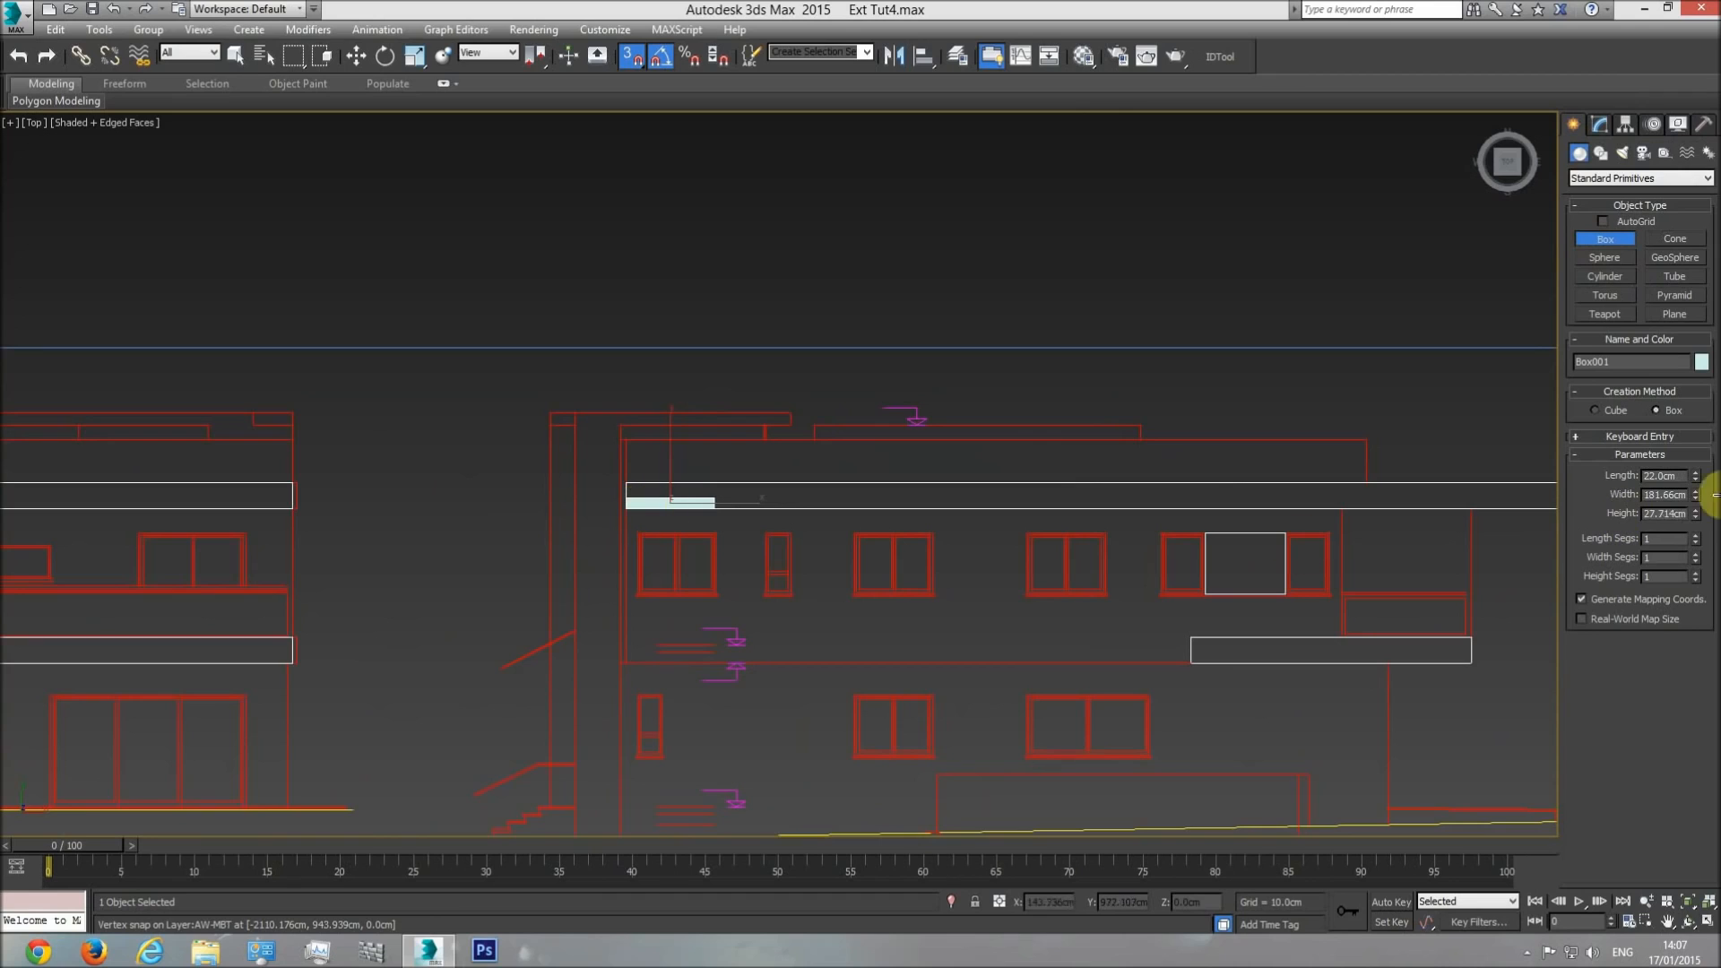
{"action": "mouse_move", "coordinate": [1695, 439]}
{"action": "left_mouse_down"}
{"action": "mouse_move", "coordinate": [1695, 490]}
{"action": "mouse_move", "coordinate": [1695, 445]}
{"action": "left_mouse_up"}
{"action": "right_click", "coordinate": [1694, 444]}
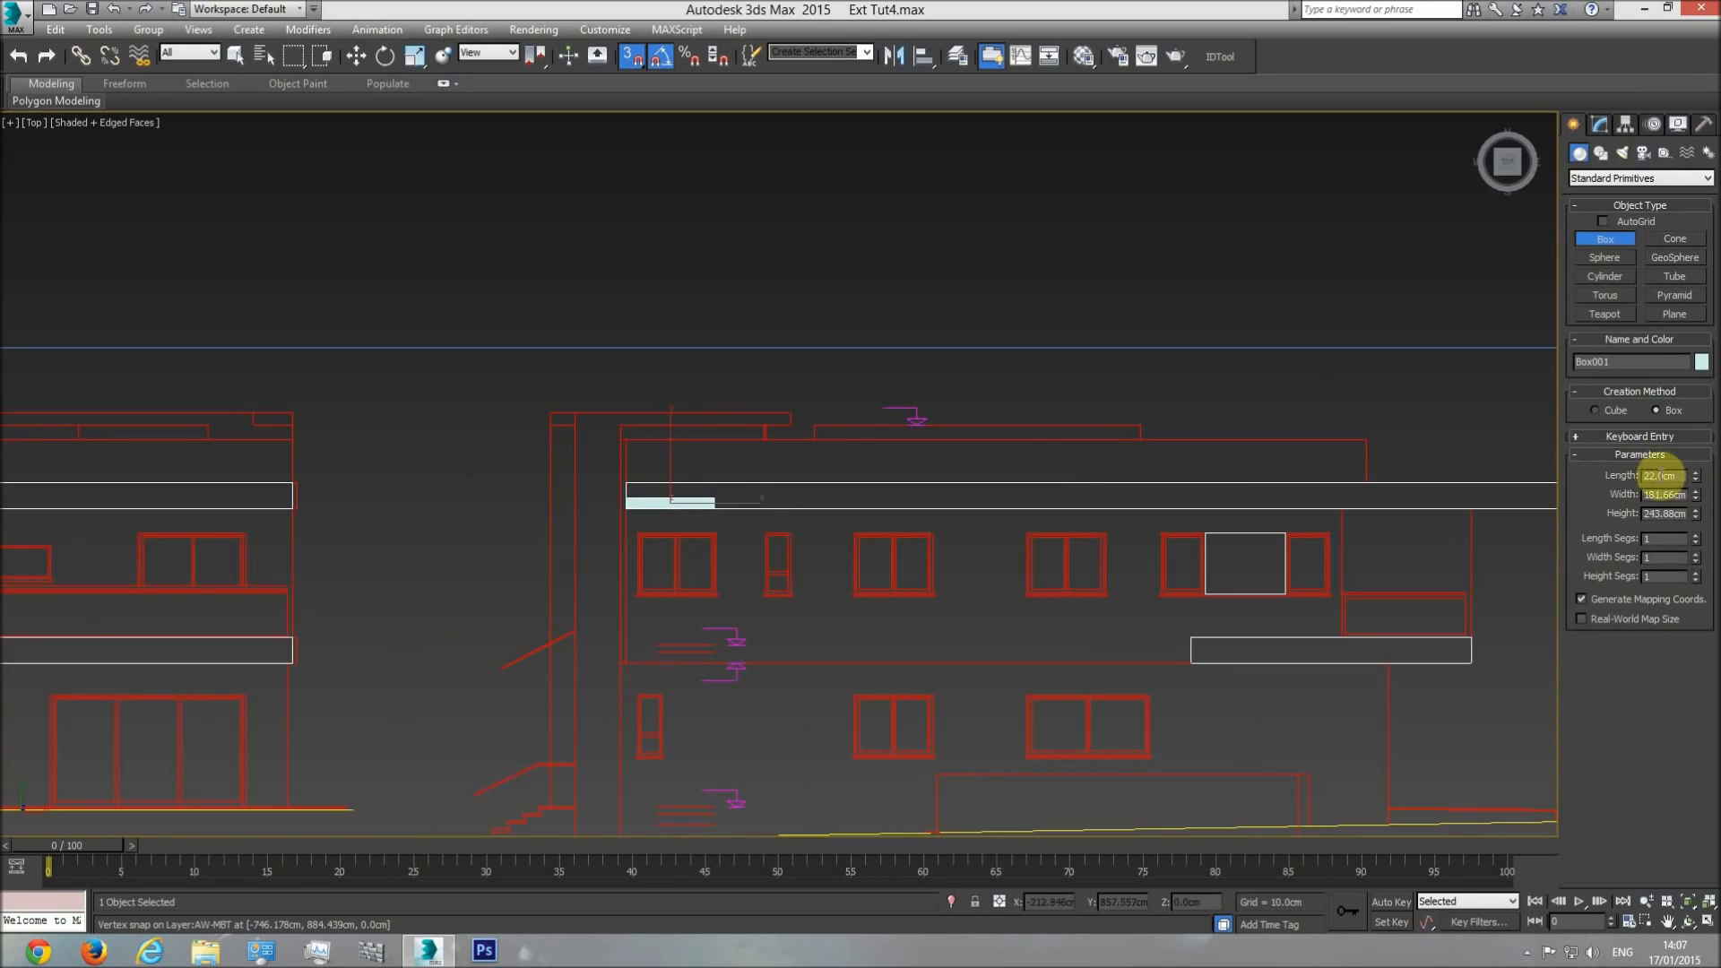
{"action": "right_click", "coordinate": [820, 547]}
{"action": "left_click", "coordinate": [819, 536]}
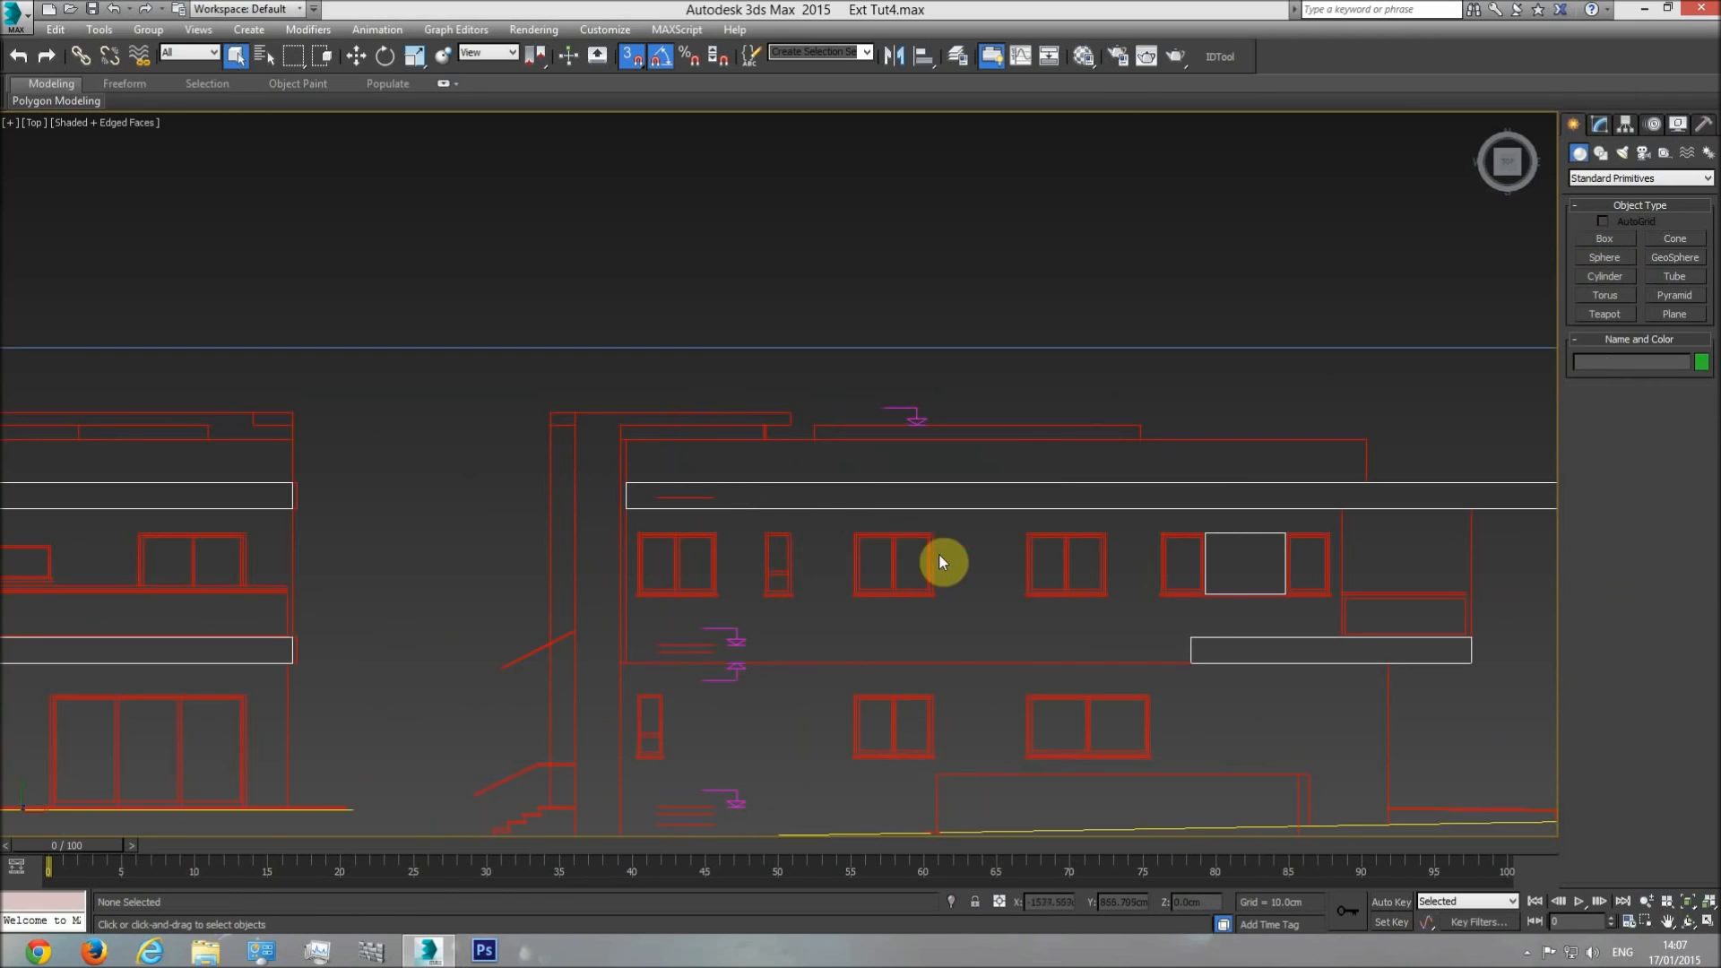
In the front view, select the shelled frame and raise it vertically above the roof, to a height of about 1244 cm.
{"action": "key", "text": "f"}
{"action": "right_click", "coordinate": [448, 690]}
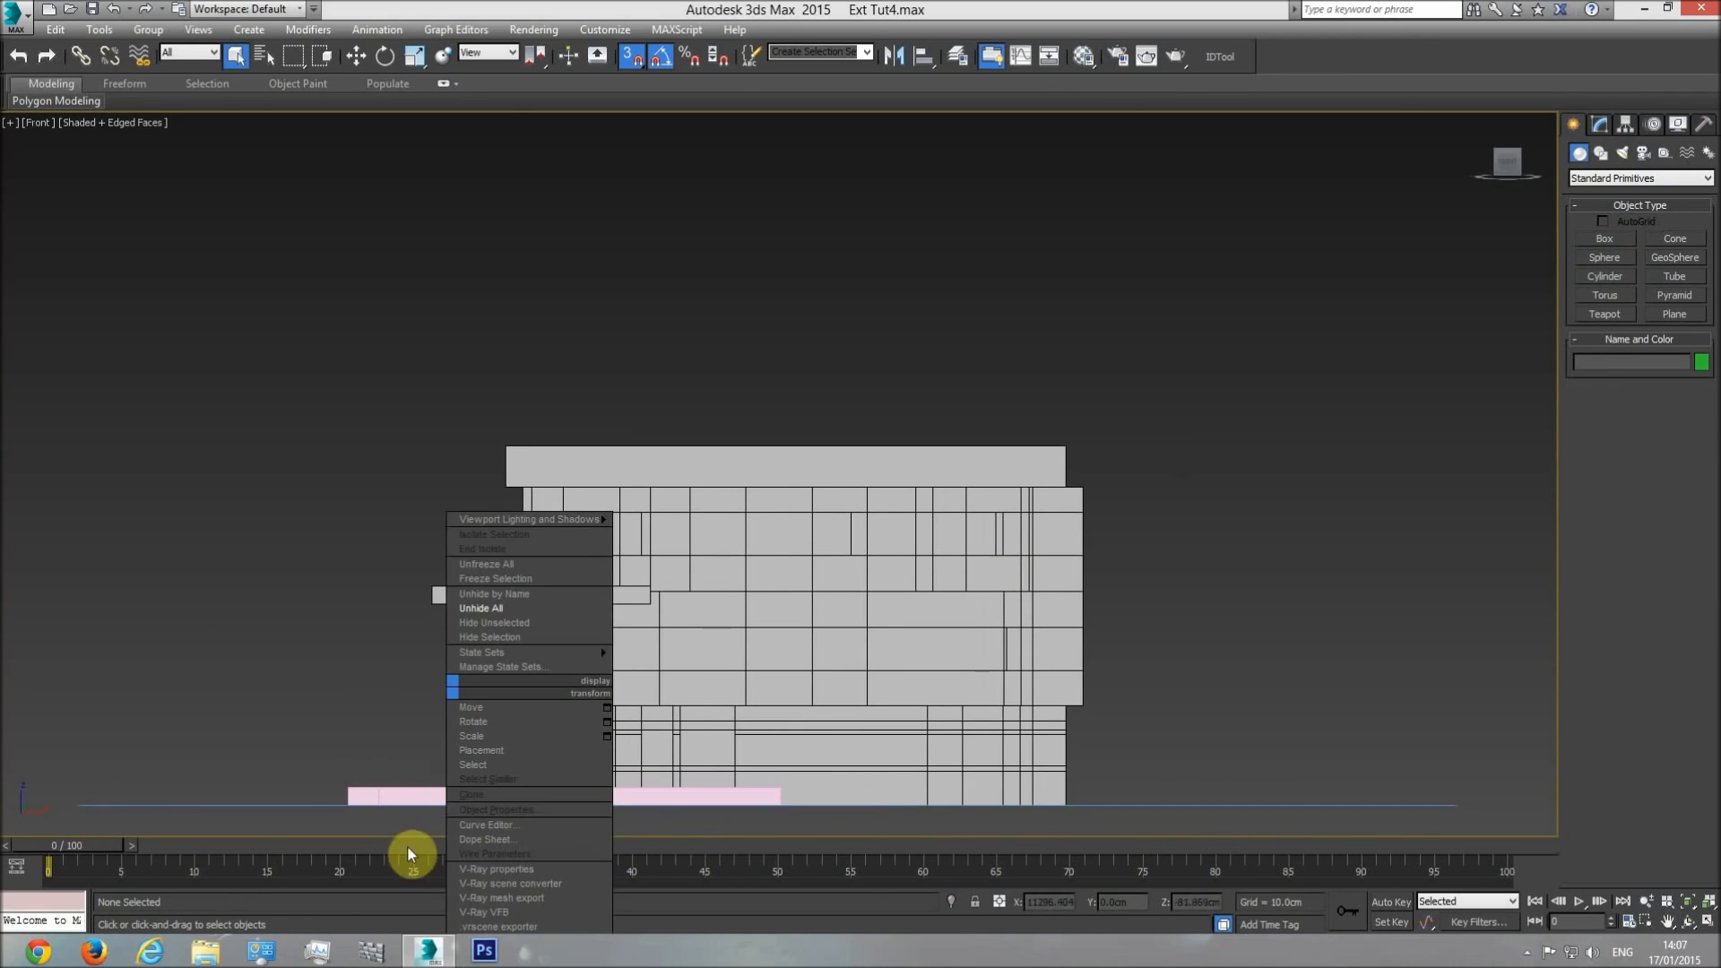
{"action": "left_click", "coordinate": [404, 795]}
{"action": "left_click", "coordinate": [355, 56]}
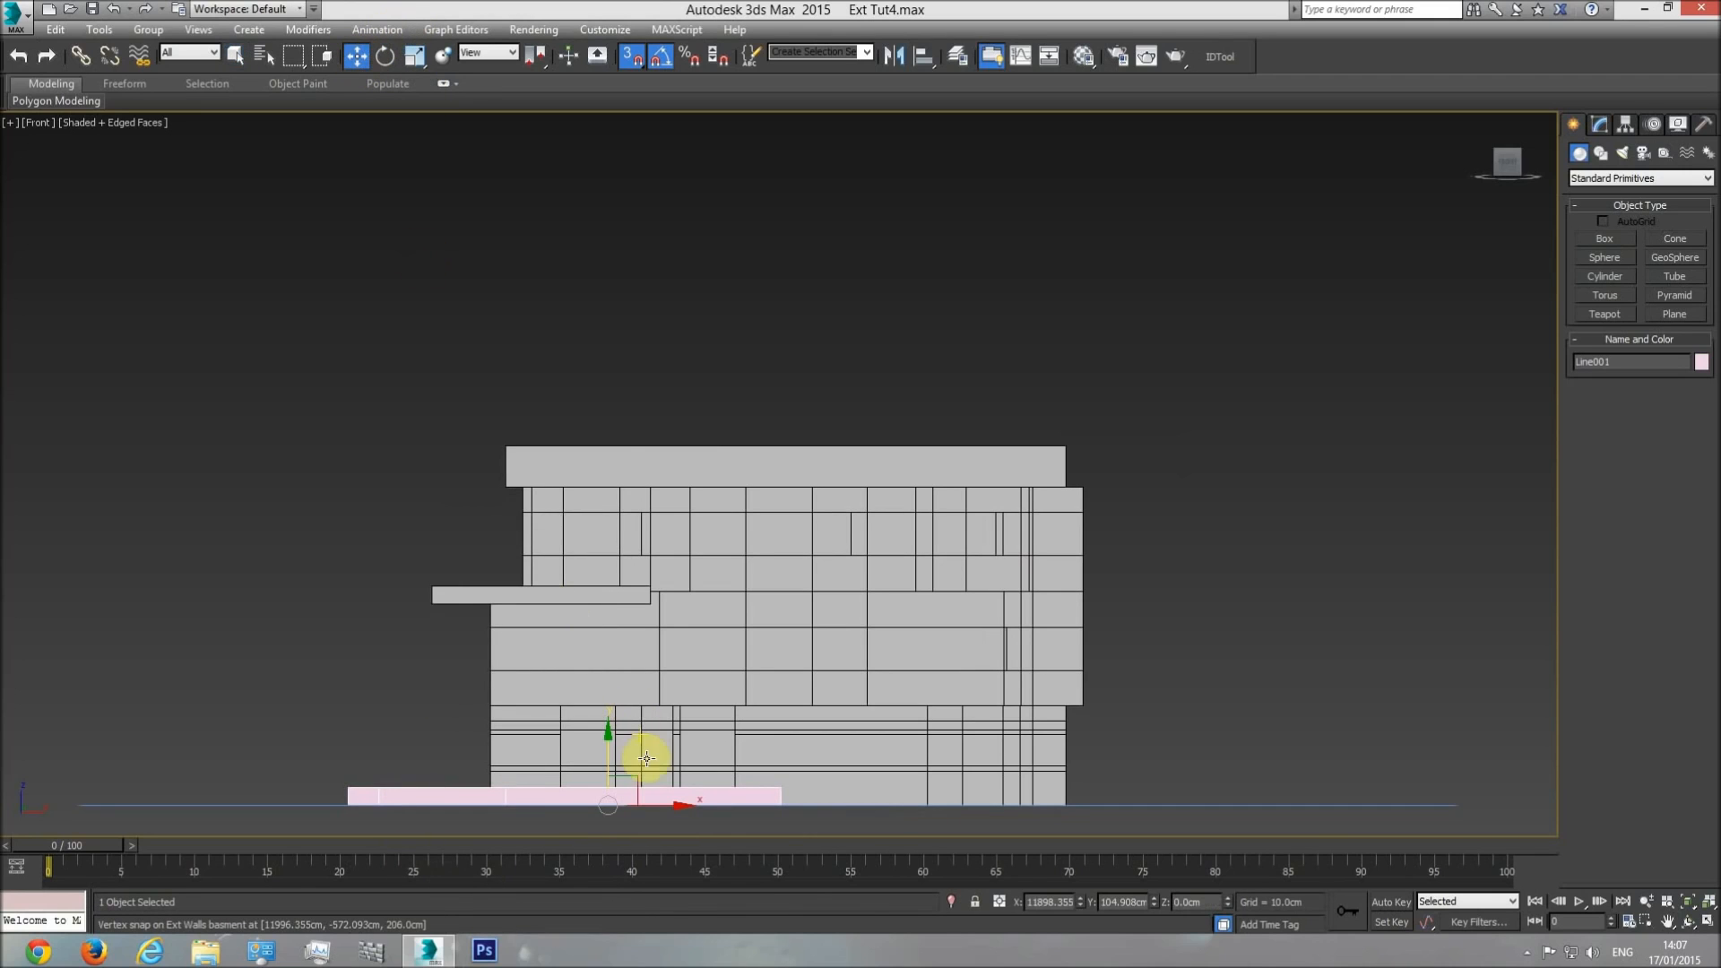
{"action": "left_click_drag", "start_coordinate": [607, 729], "coordinate": [580, 380]}
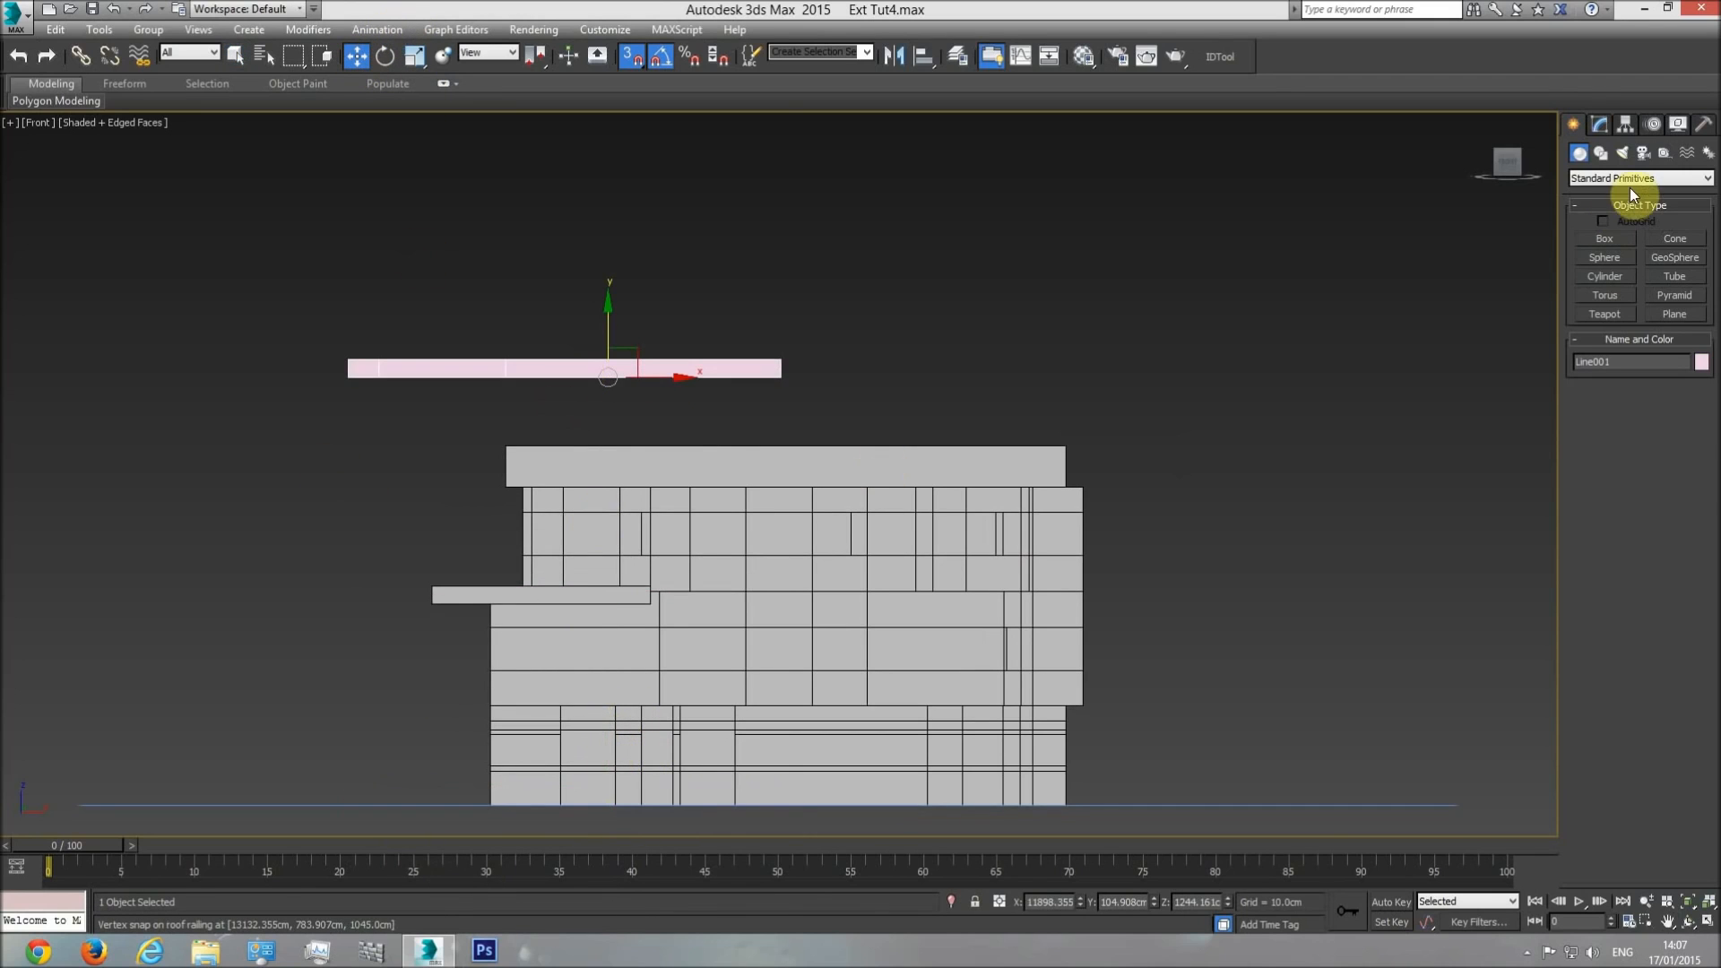
In wireframe, draw a helper box beside the roof in the front view and set its length to 22 cm.
{"action": "key", "text": "F3"}
{"action": "middle_click_drag", "start_coordinate": [657, 508], "coordinate": [826, 511]}
{"action": "scroll", "coordinate": [828, 518], "scroll_direction": "up", "scroll_amount": 3}
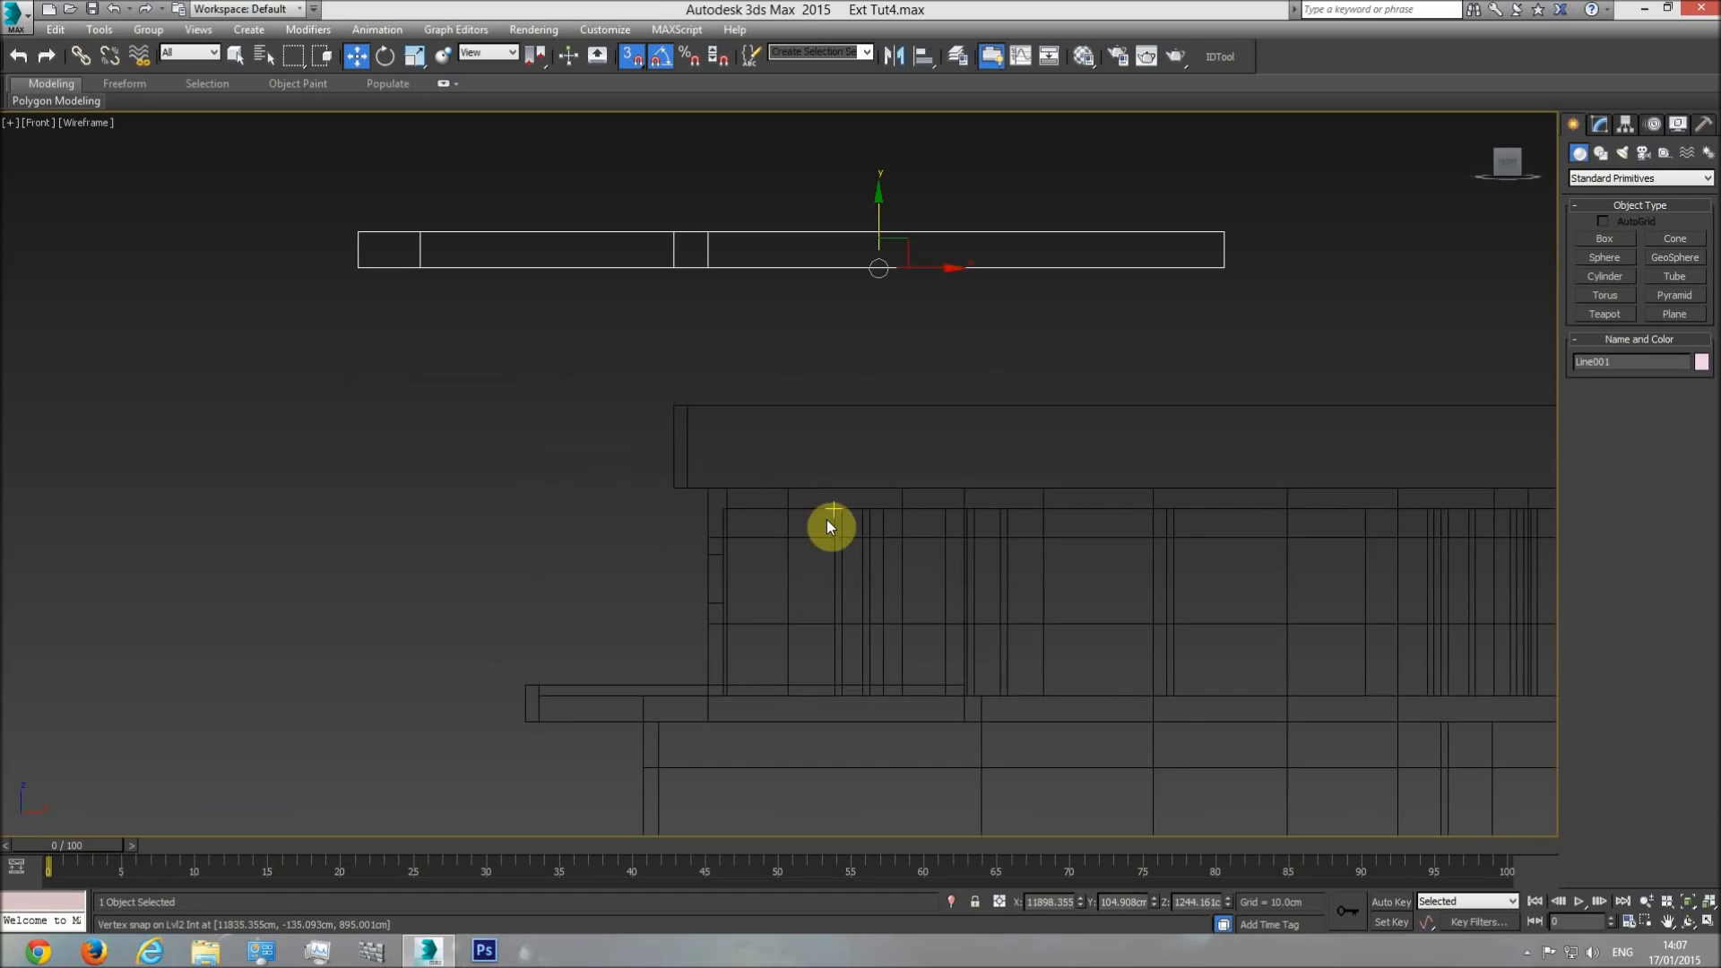
{"action": "left_click", "coordinate": [776, 508]}
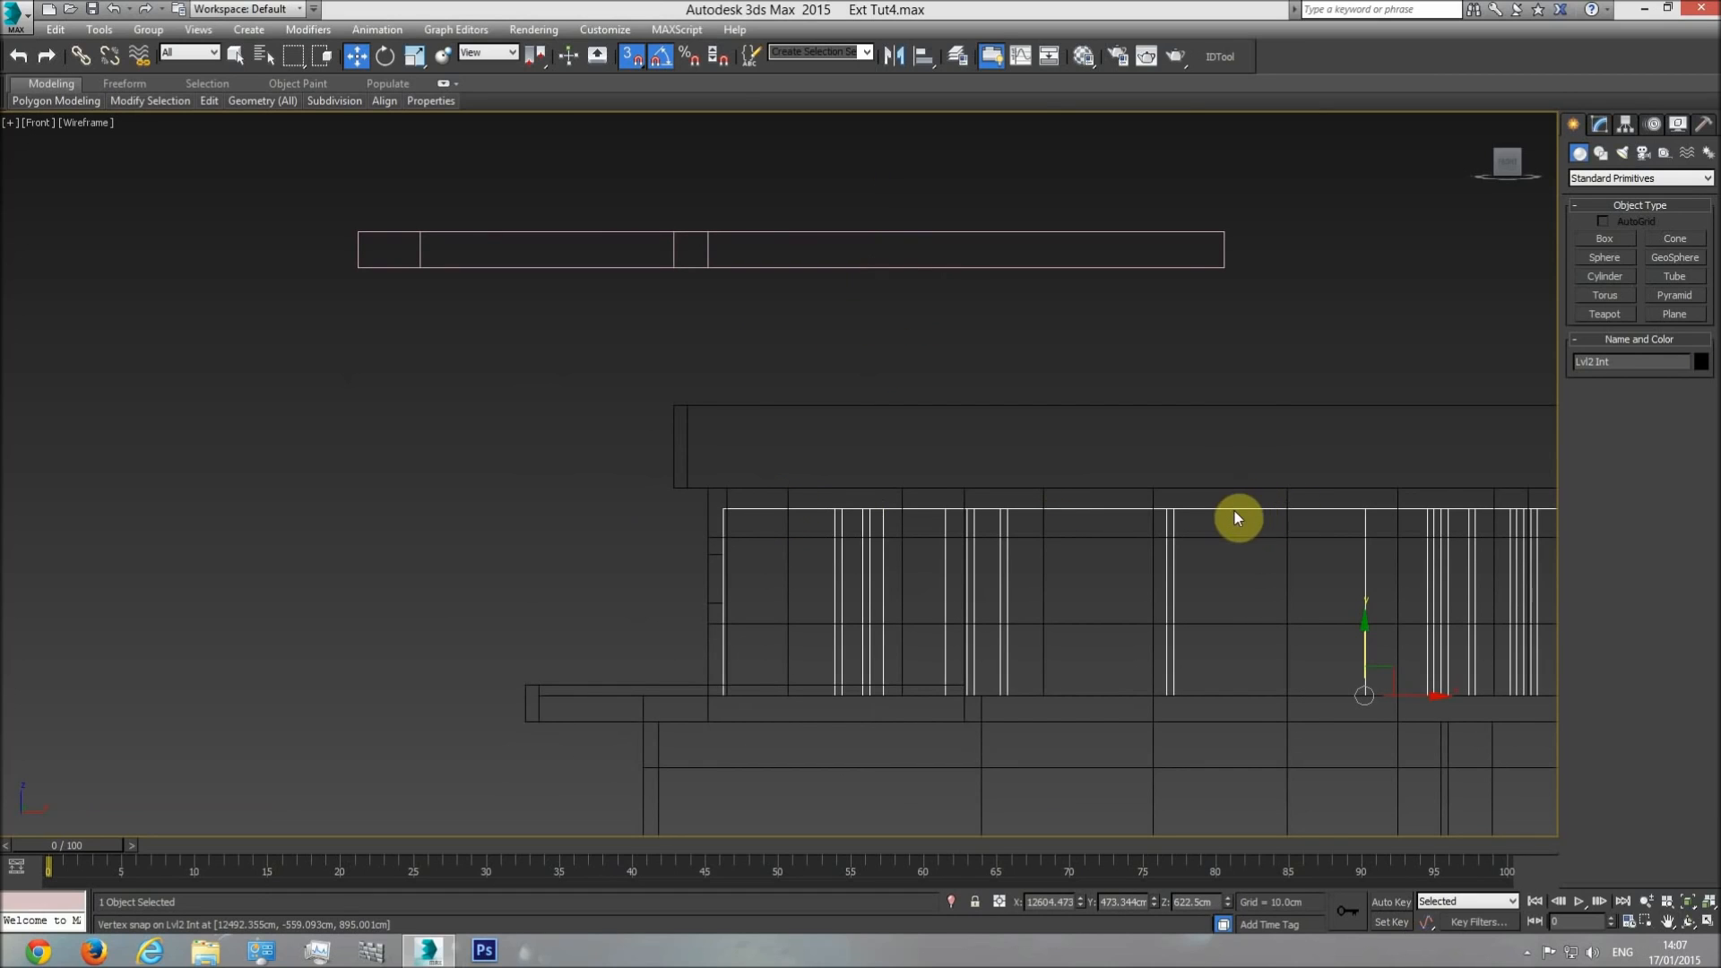
{"action": "left_click", "coordinate": [1610, 238]}
{"action": "left_click_drag", "start_coordinate": [578, 541], "coordinate": [534, 434]}
{"action": "left_click", "coordinate": [553, 361]}
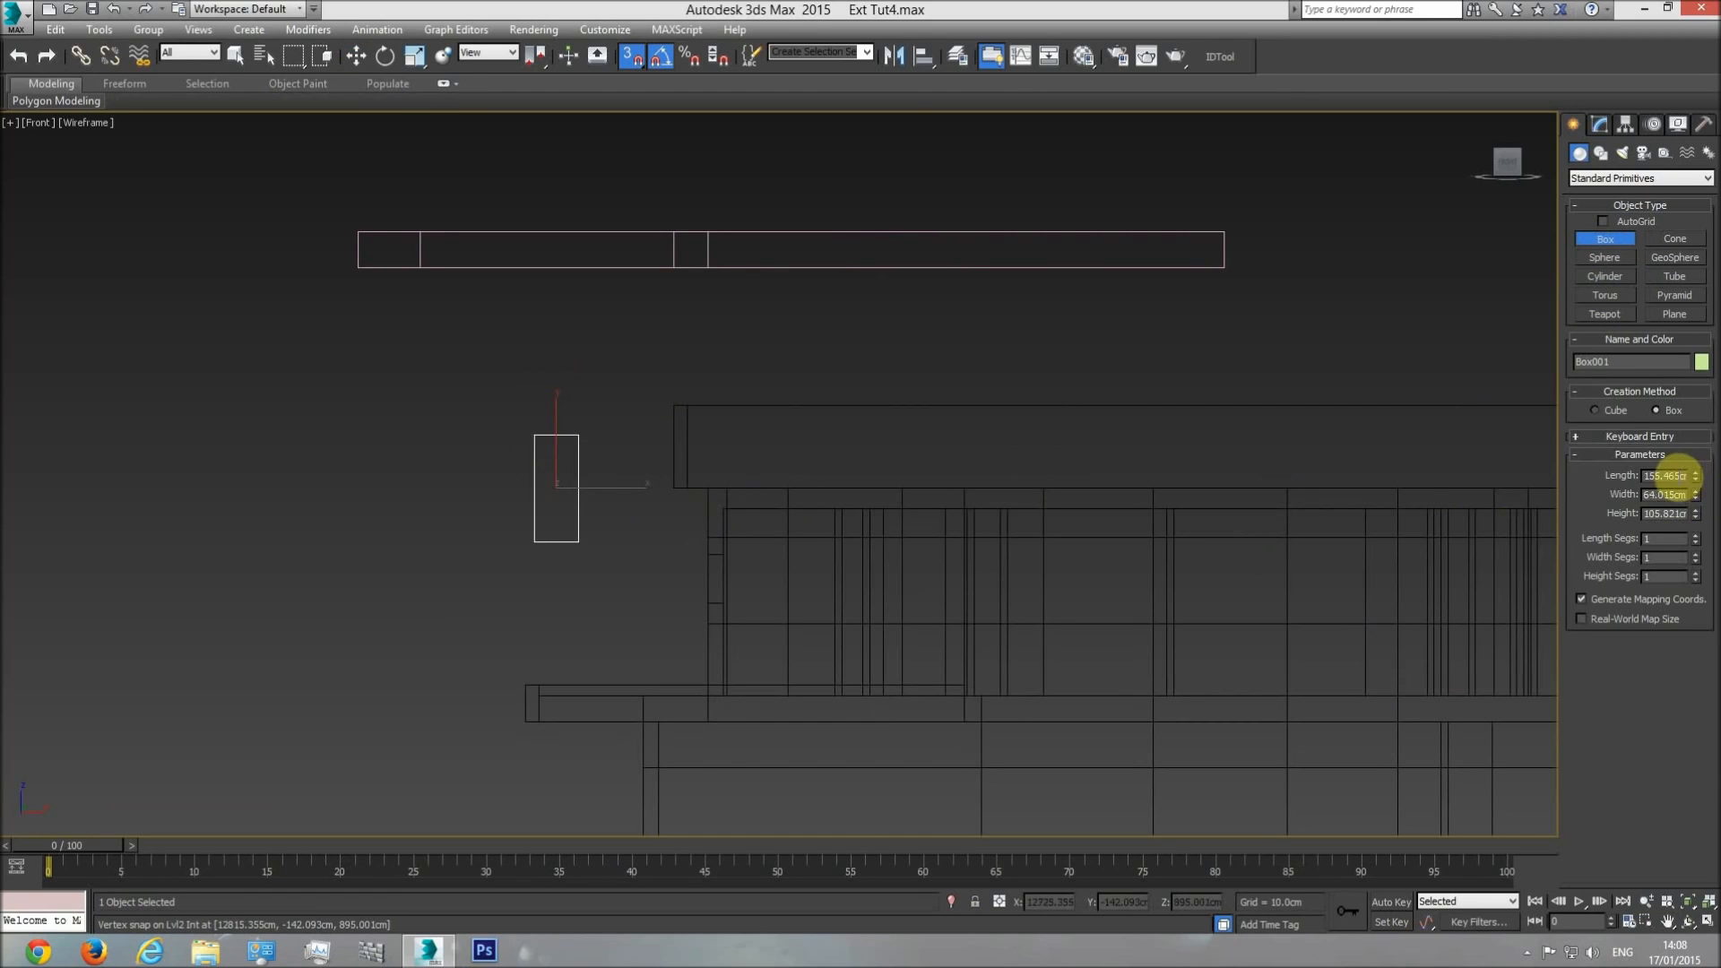
{"action": "type", "text": "22"}
{"action": "key", "text": "Return"}
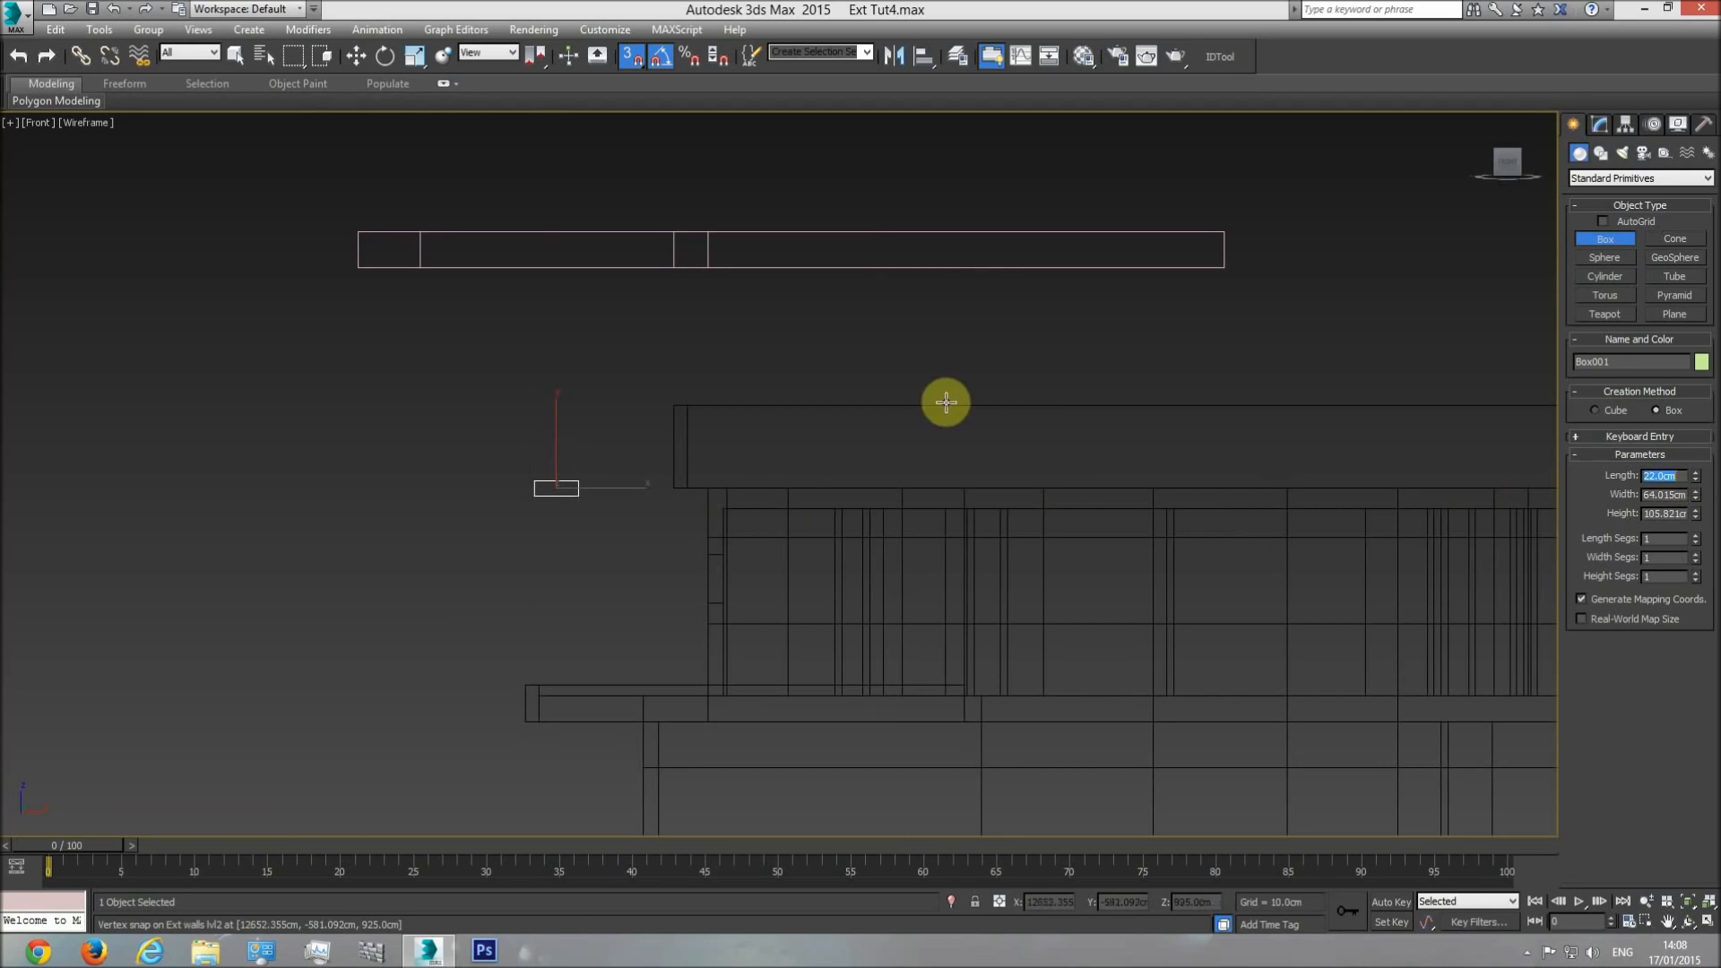
Snap the helper box's bottom to the top of the Lvl2 Int walls and check that wall object by selecting it.
{"action": "left_click", "coordinate": [356, 55]}
{"action": "left_click_drag", "start_coordinate": [580, 454], "coordinate": [727, 501]}
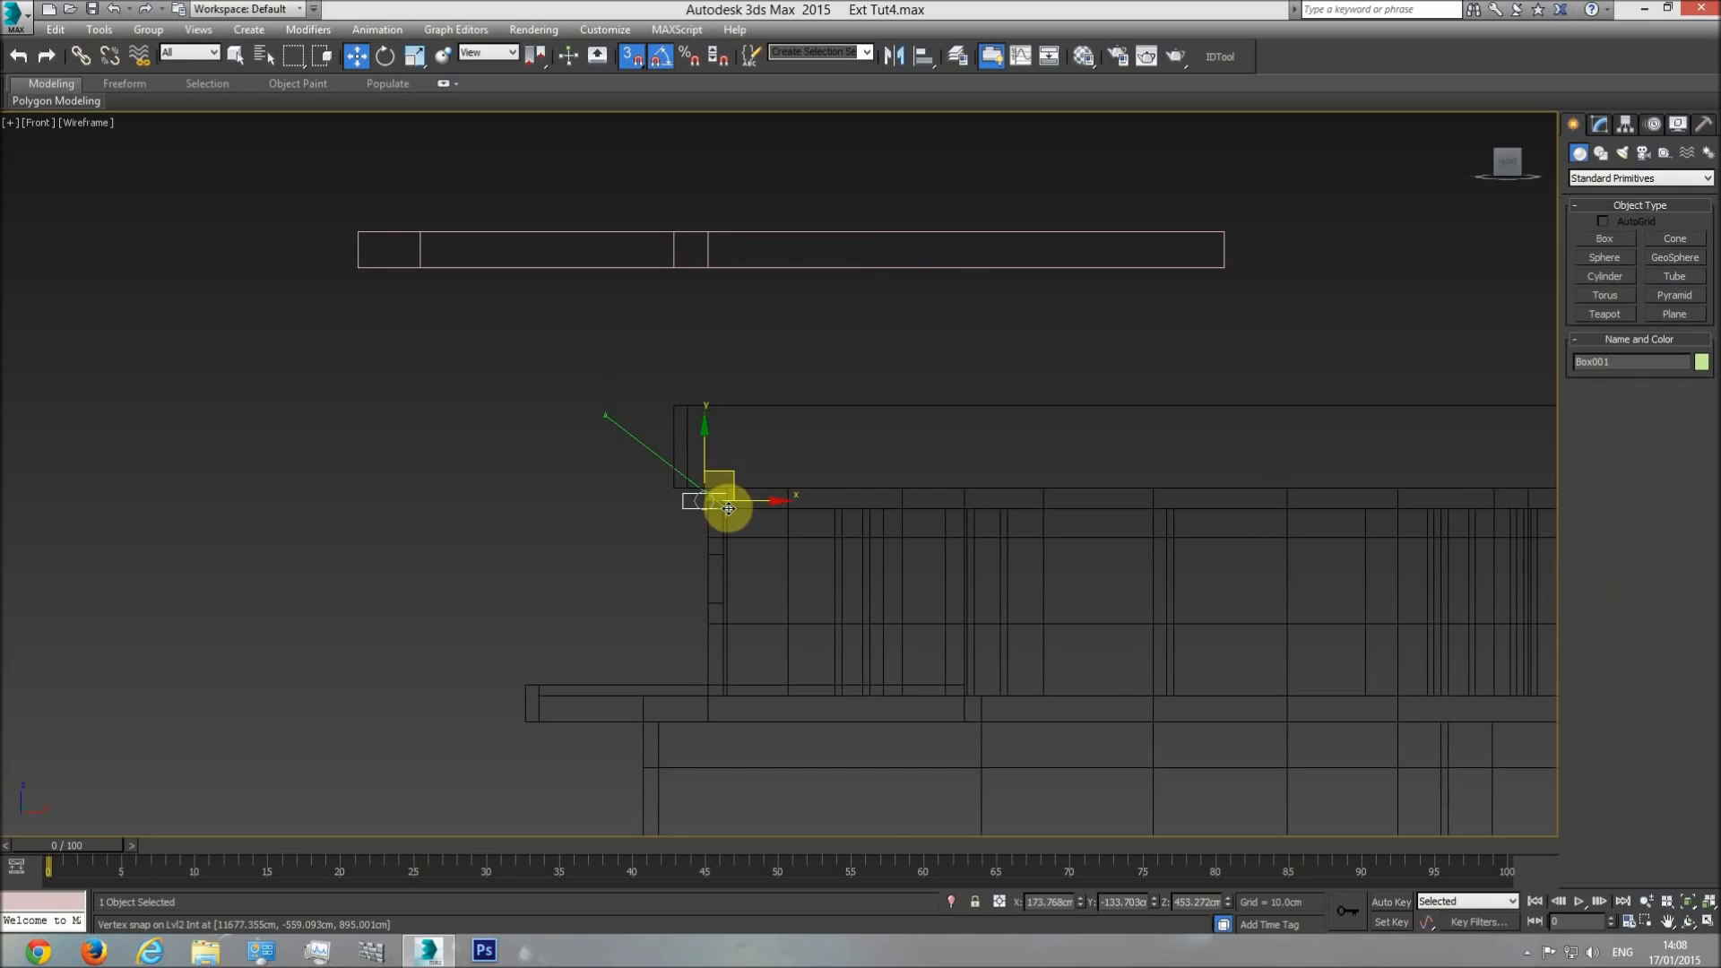
{"action": "left_click", "coordinate": [810, 507]}
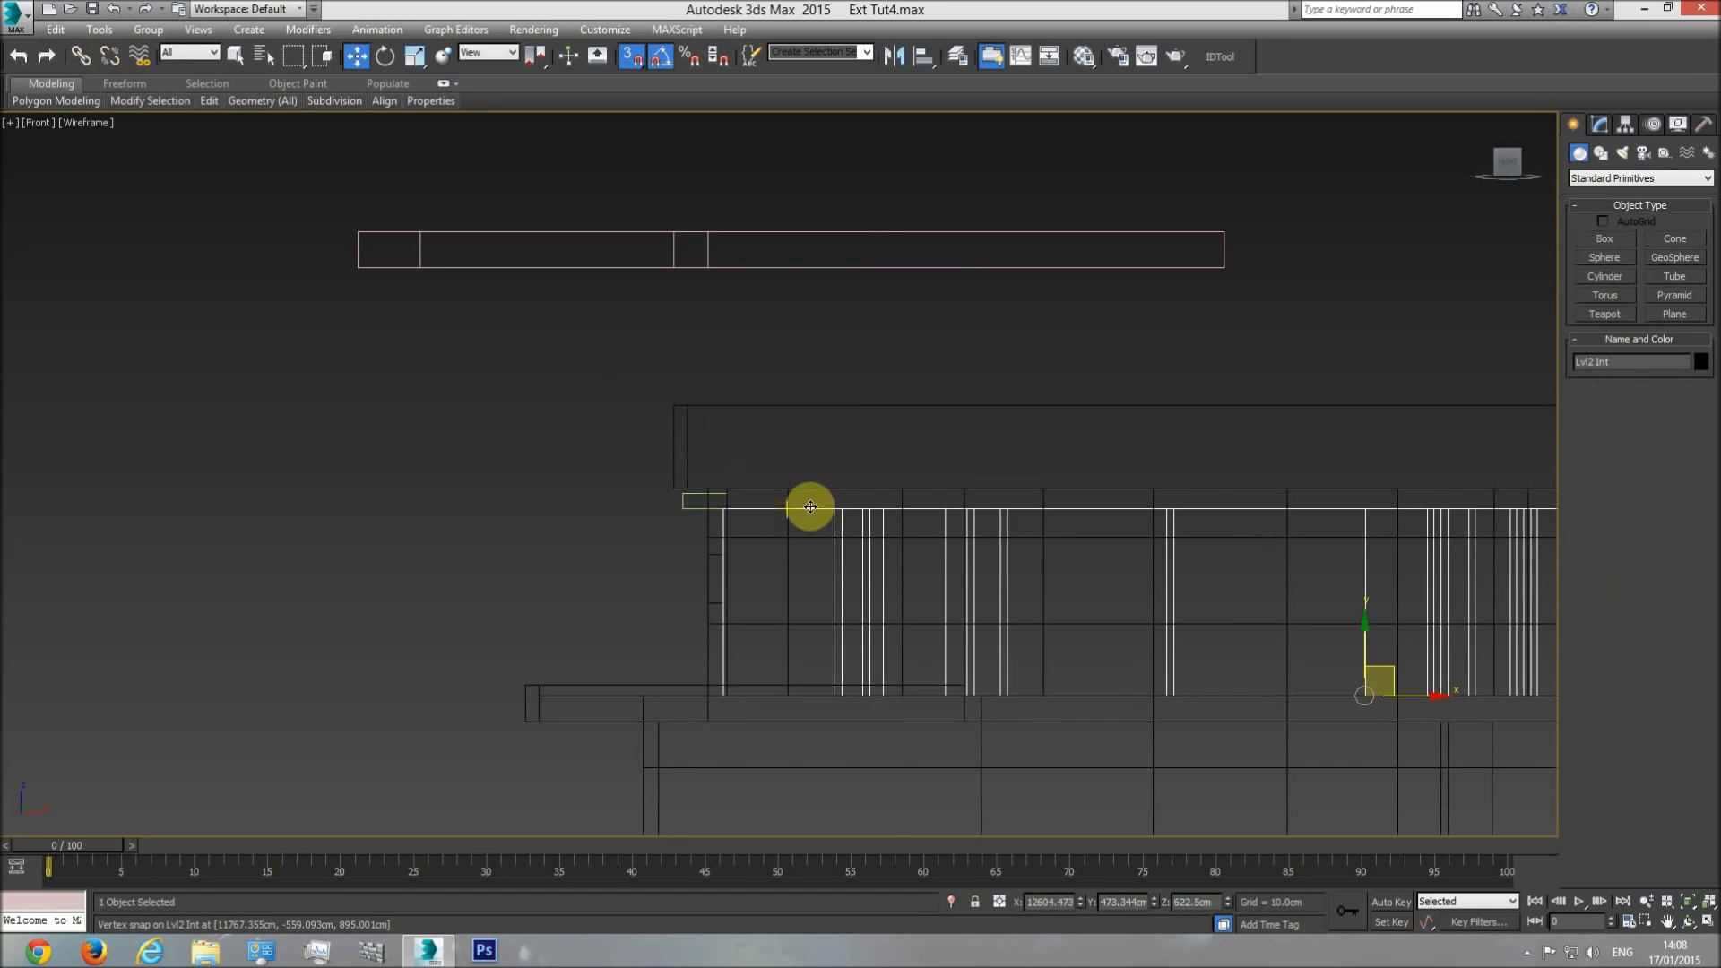
{"action": "left_click", "coordinate": [1623, 361]}
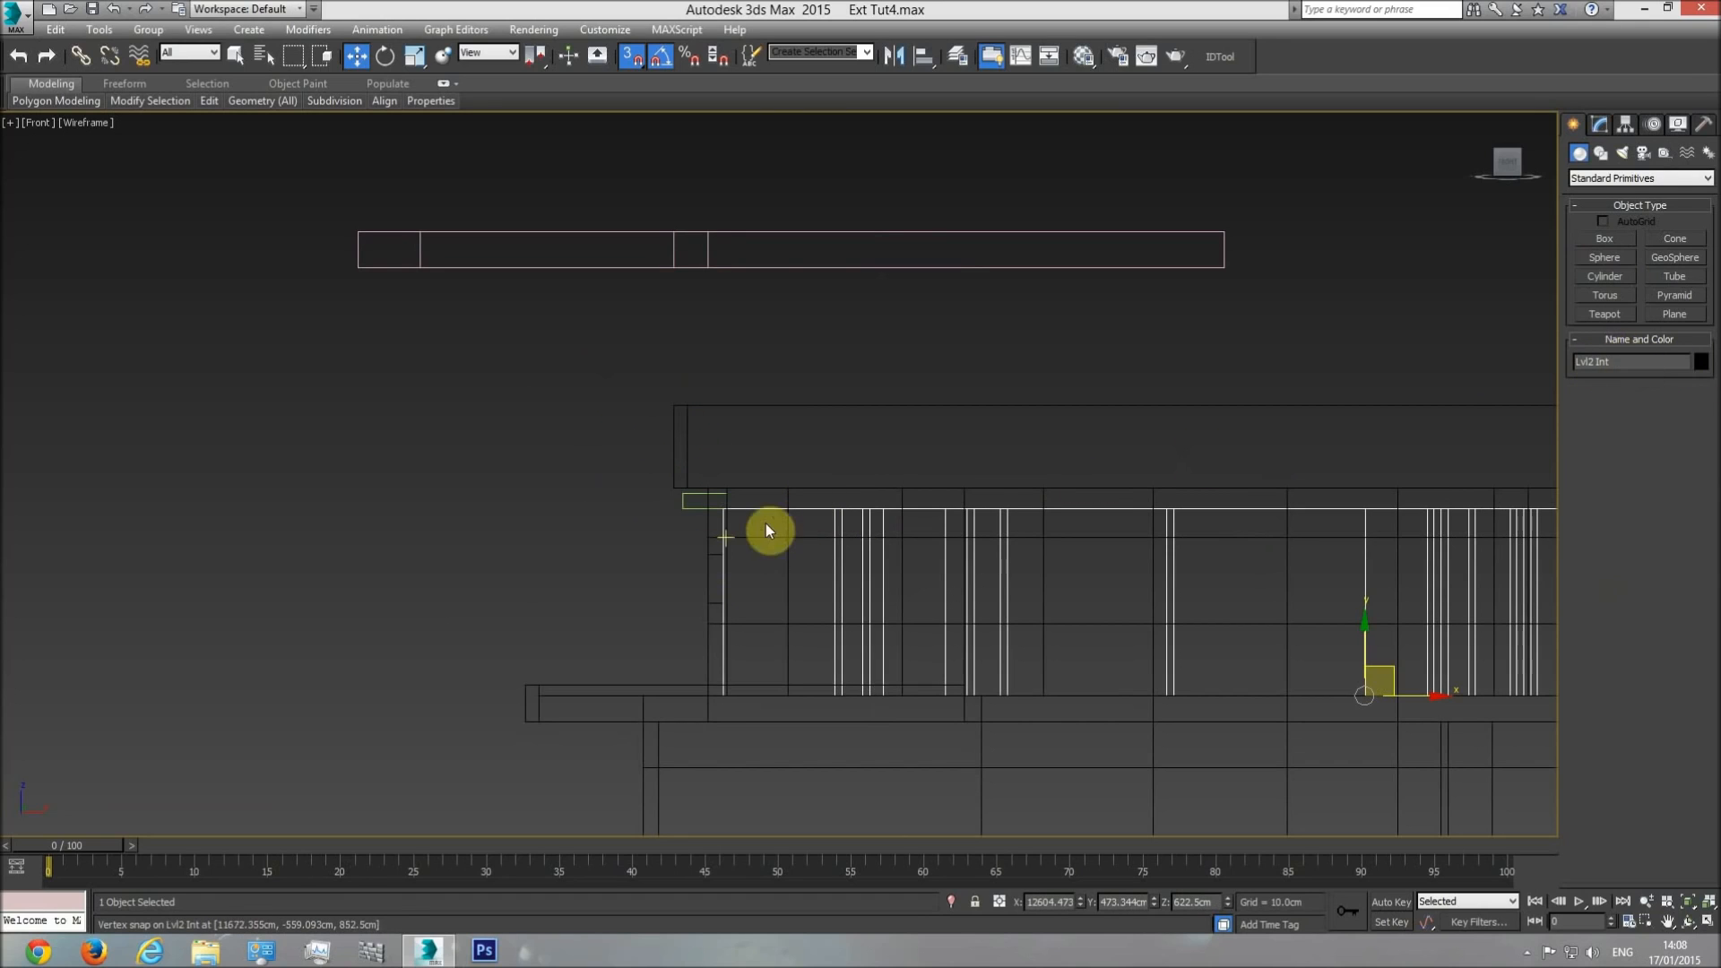
{"action": "left_click", "coordinate": [638, 294]}
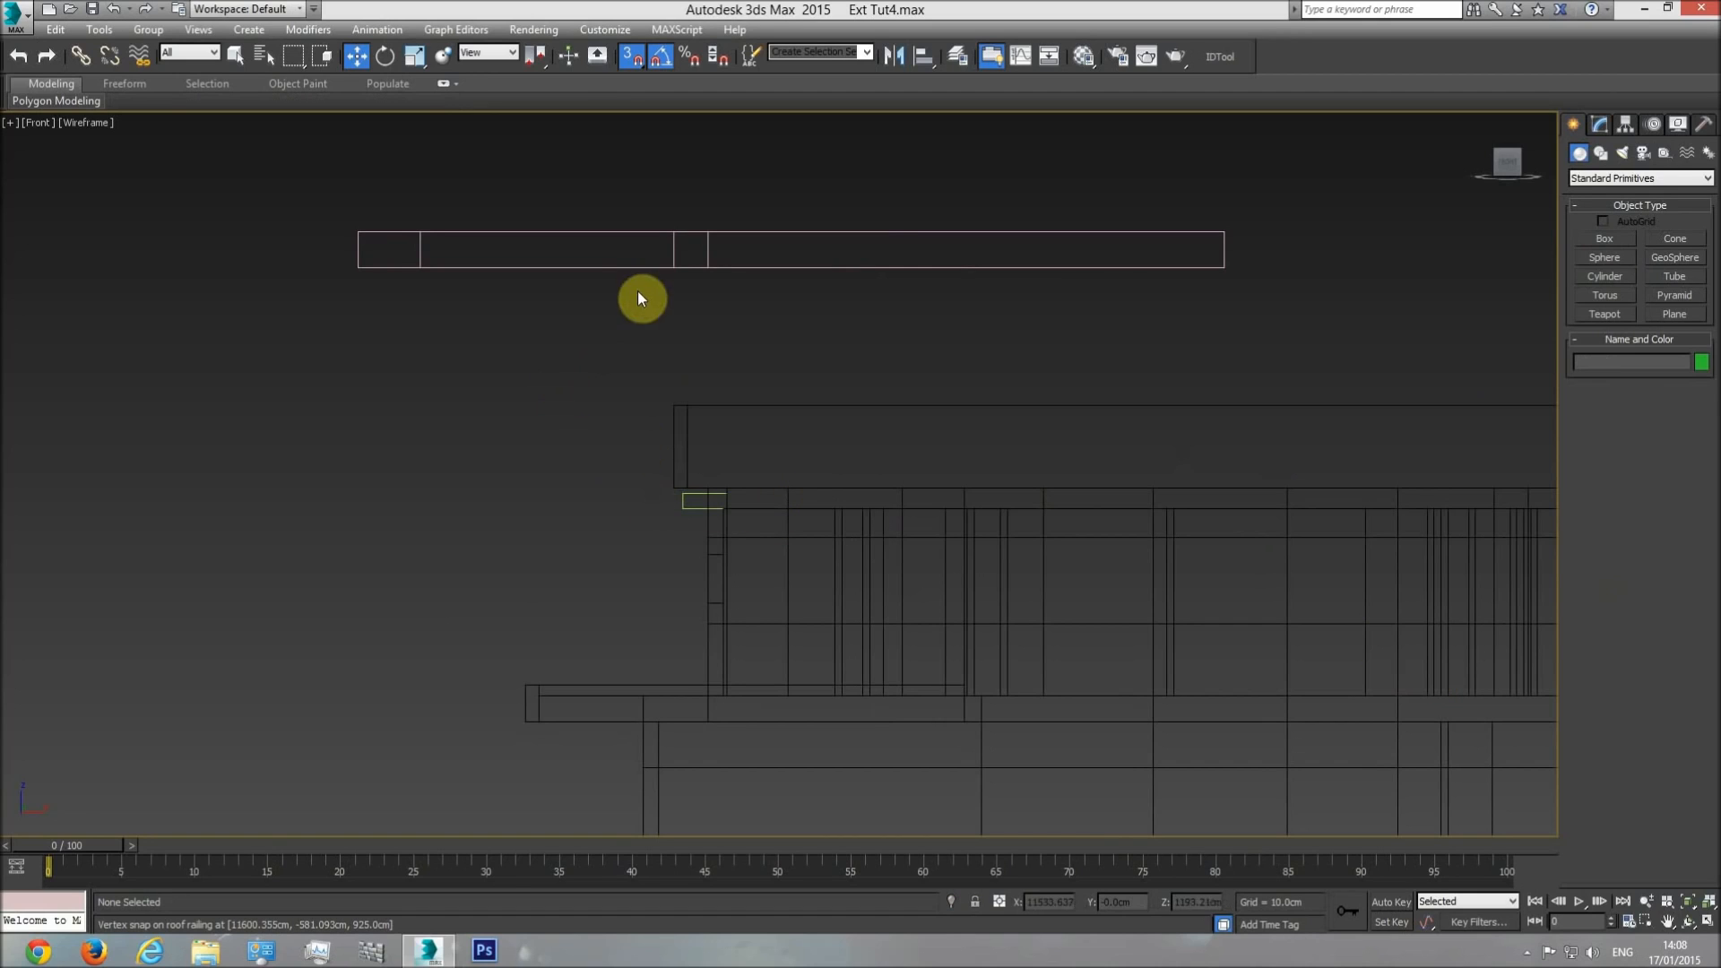
Try lowering the frame with vertex snapping until its top edge matches the helper box's top, and delete the box.
{"action": "left_click", "coordinate": [645, 268]}
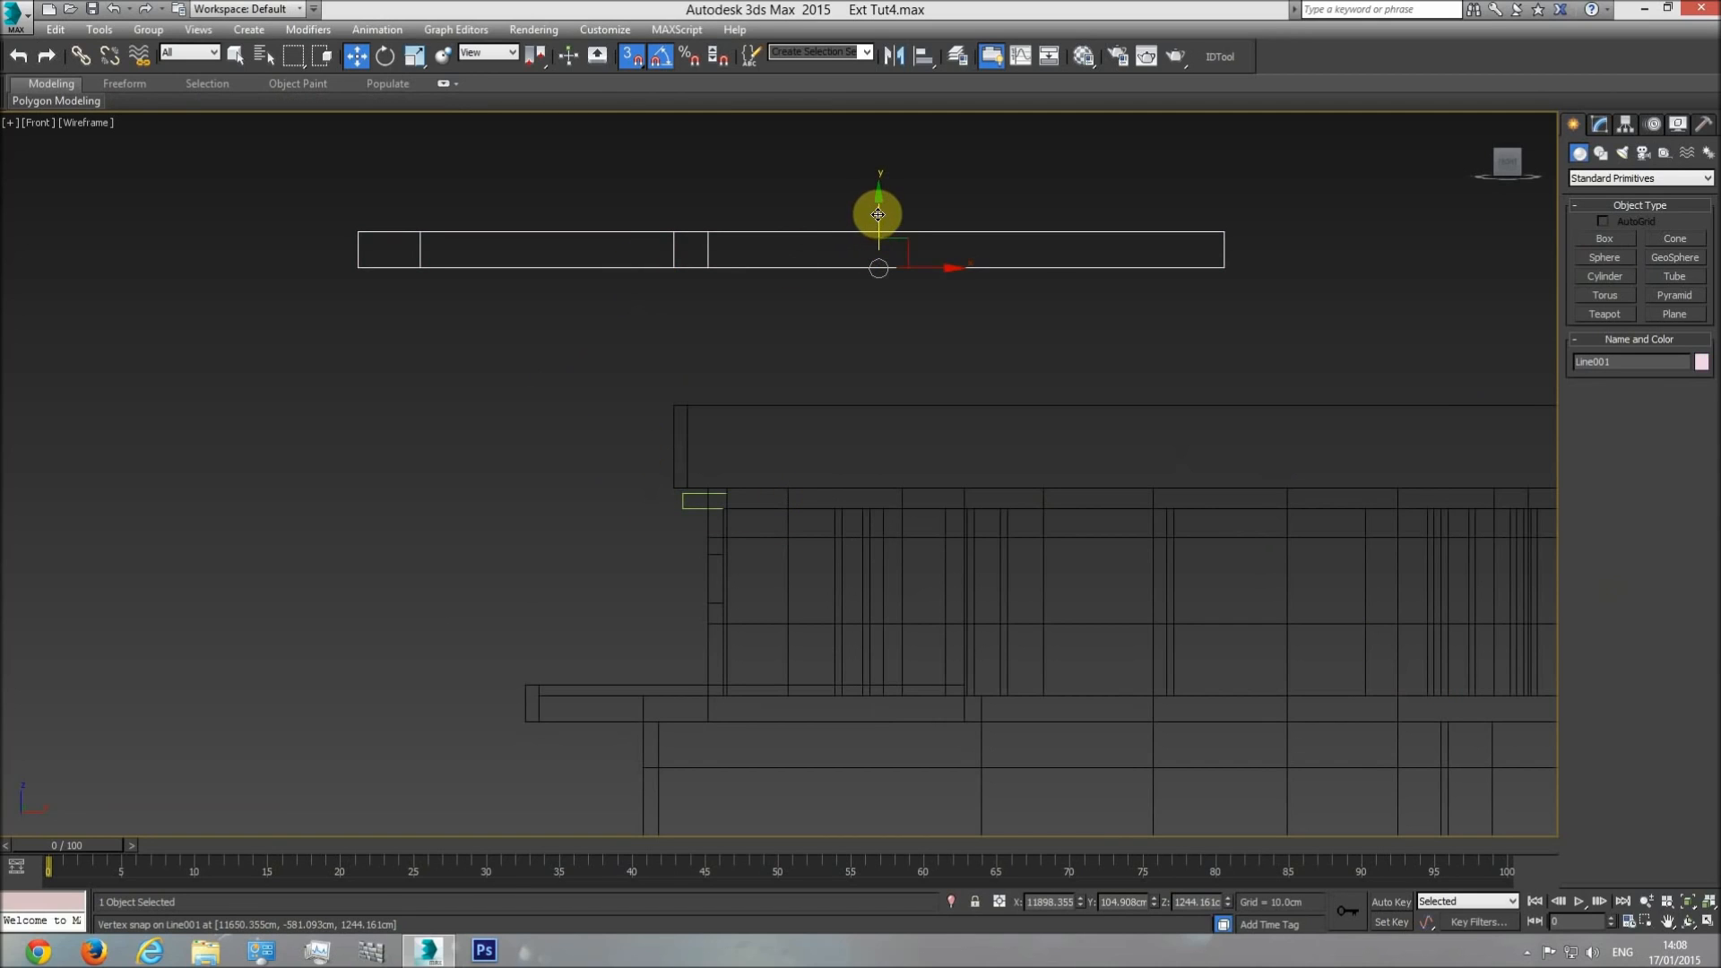
{"action": "left_click_drag", "start_coordinate": [877, 214], "coordinate": [845, 375]}
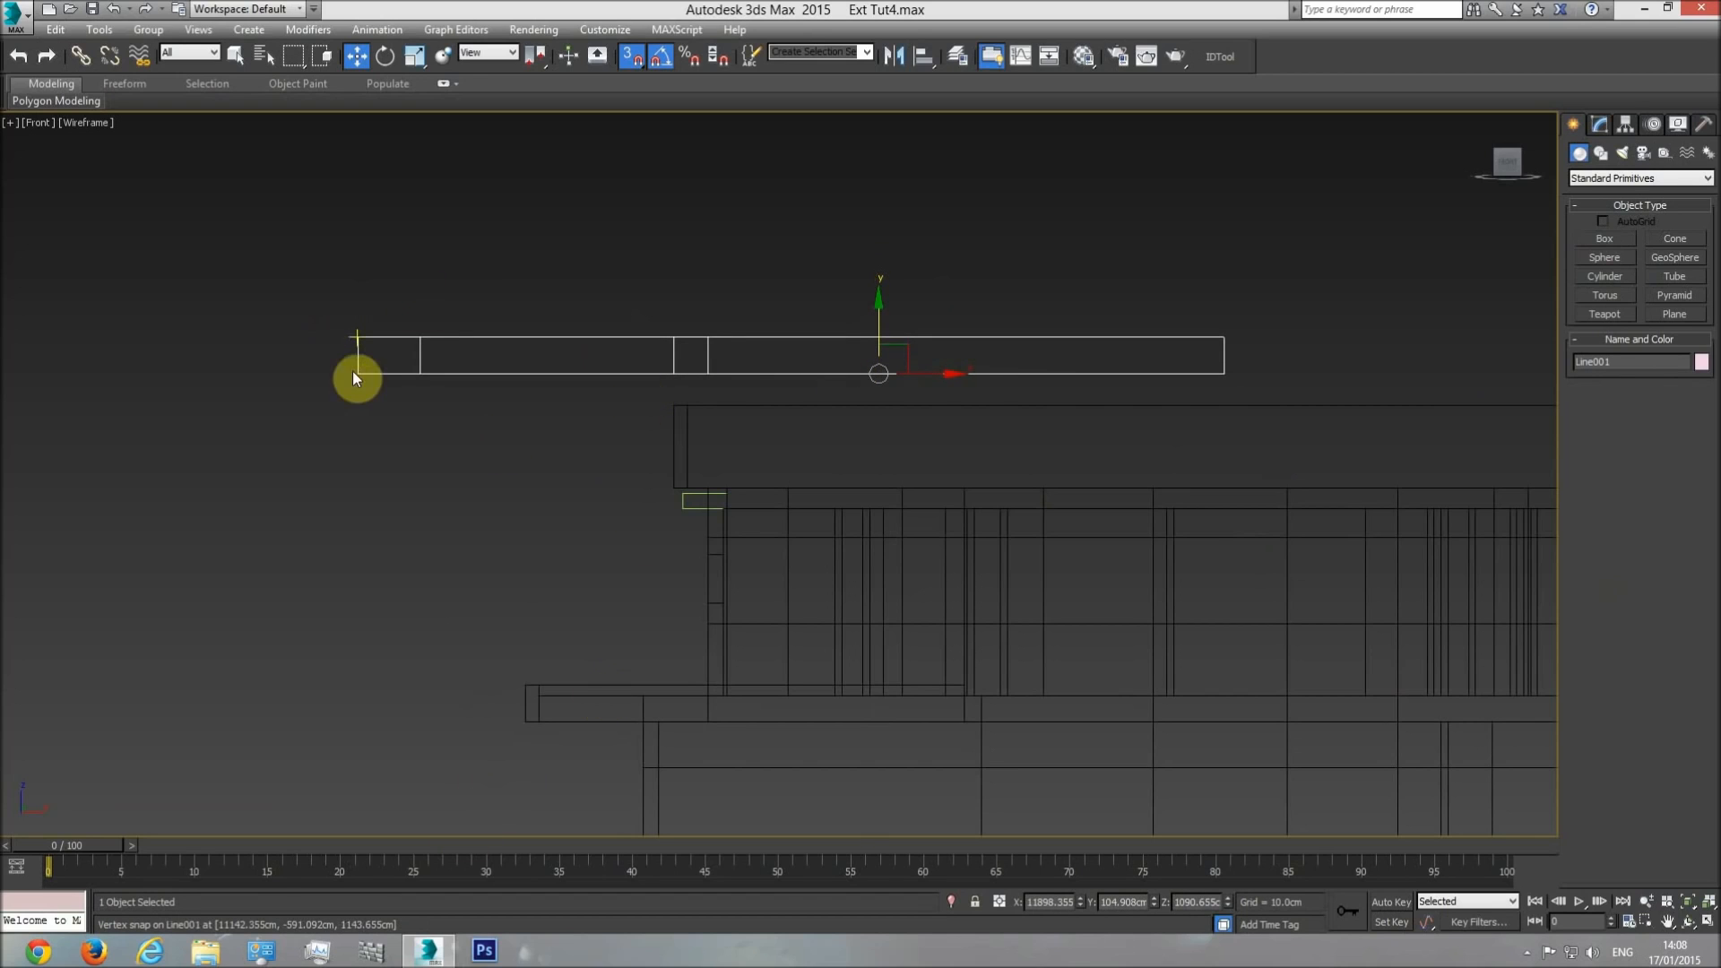
{"action": "left_click_drag", "start_coordinate": [356, 372], "coordinate": [675, 507]}
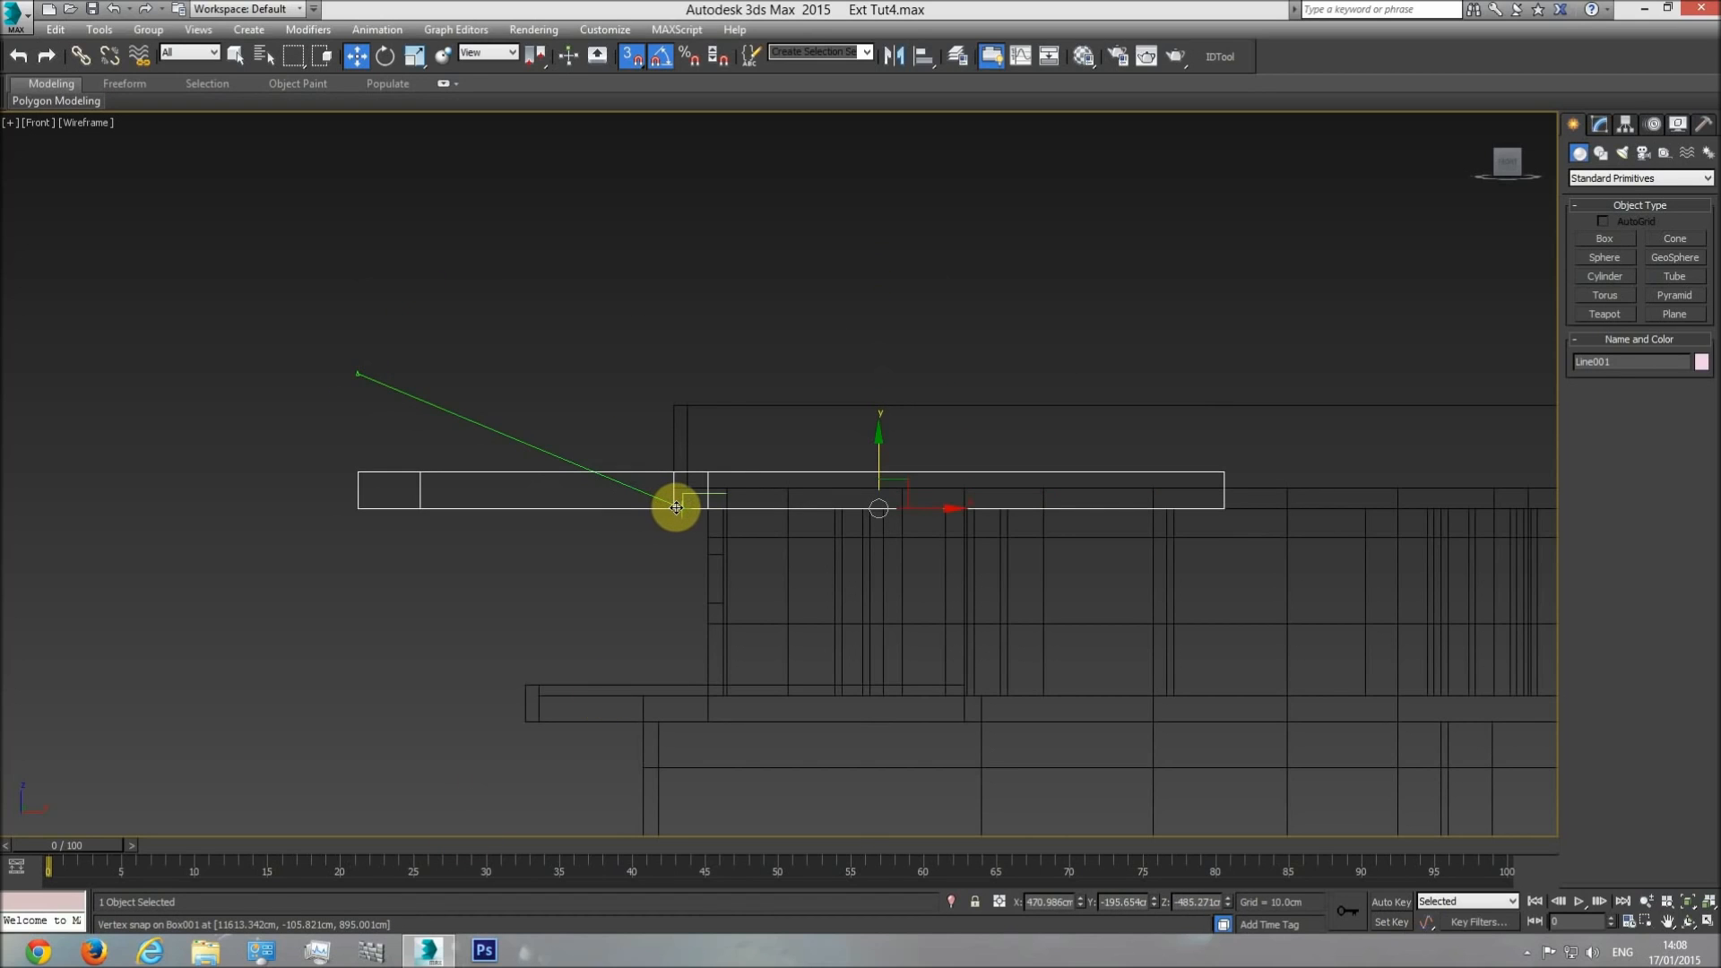
{"action": "left_click_drag", "start_coordinate": [675, 507], "coordinate": [677, 508]}
{"action": "left_click_drag", "start_coordinate": [358, 471], "coordinate": [692, 498]}
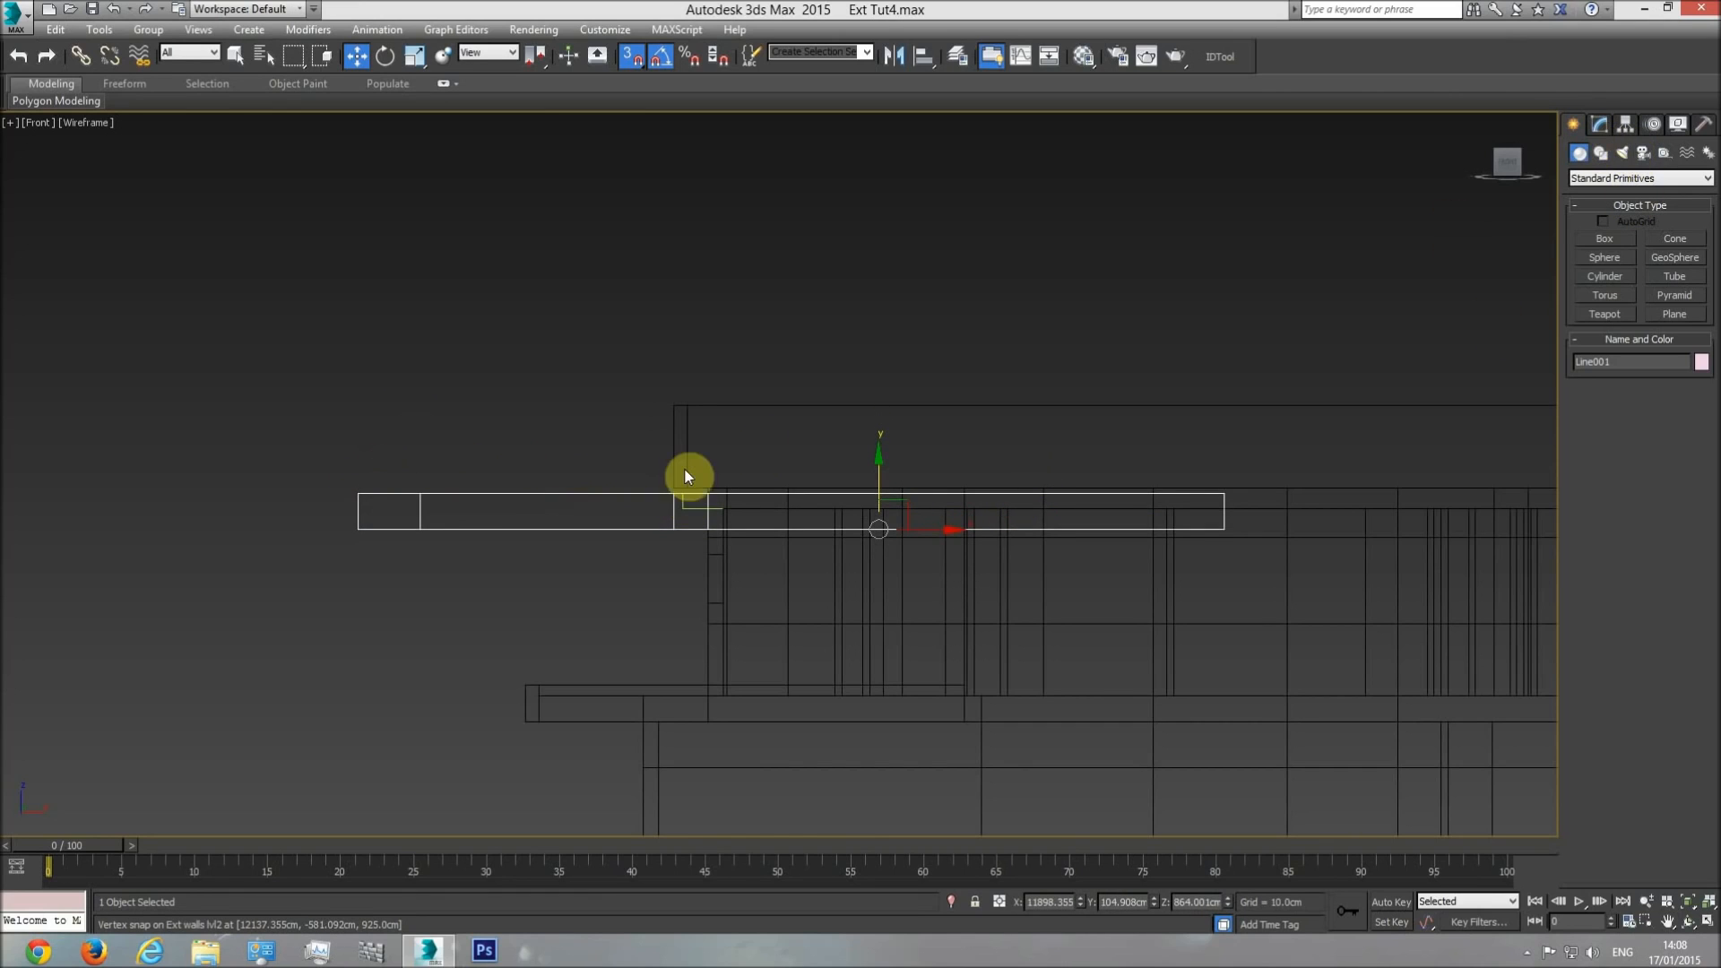
{"action": "left_click", "coordinate": [691, 509]}
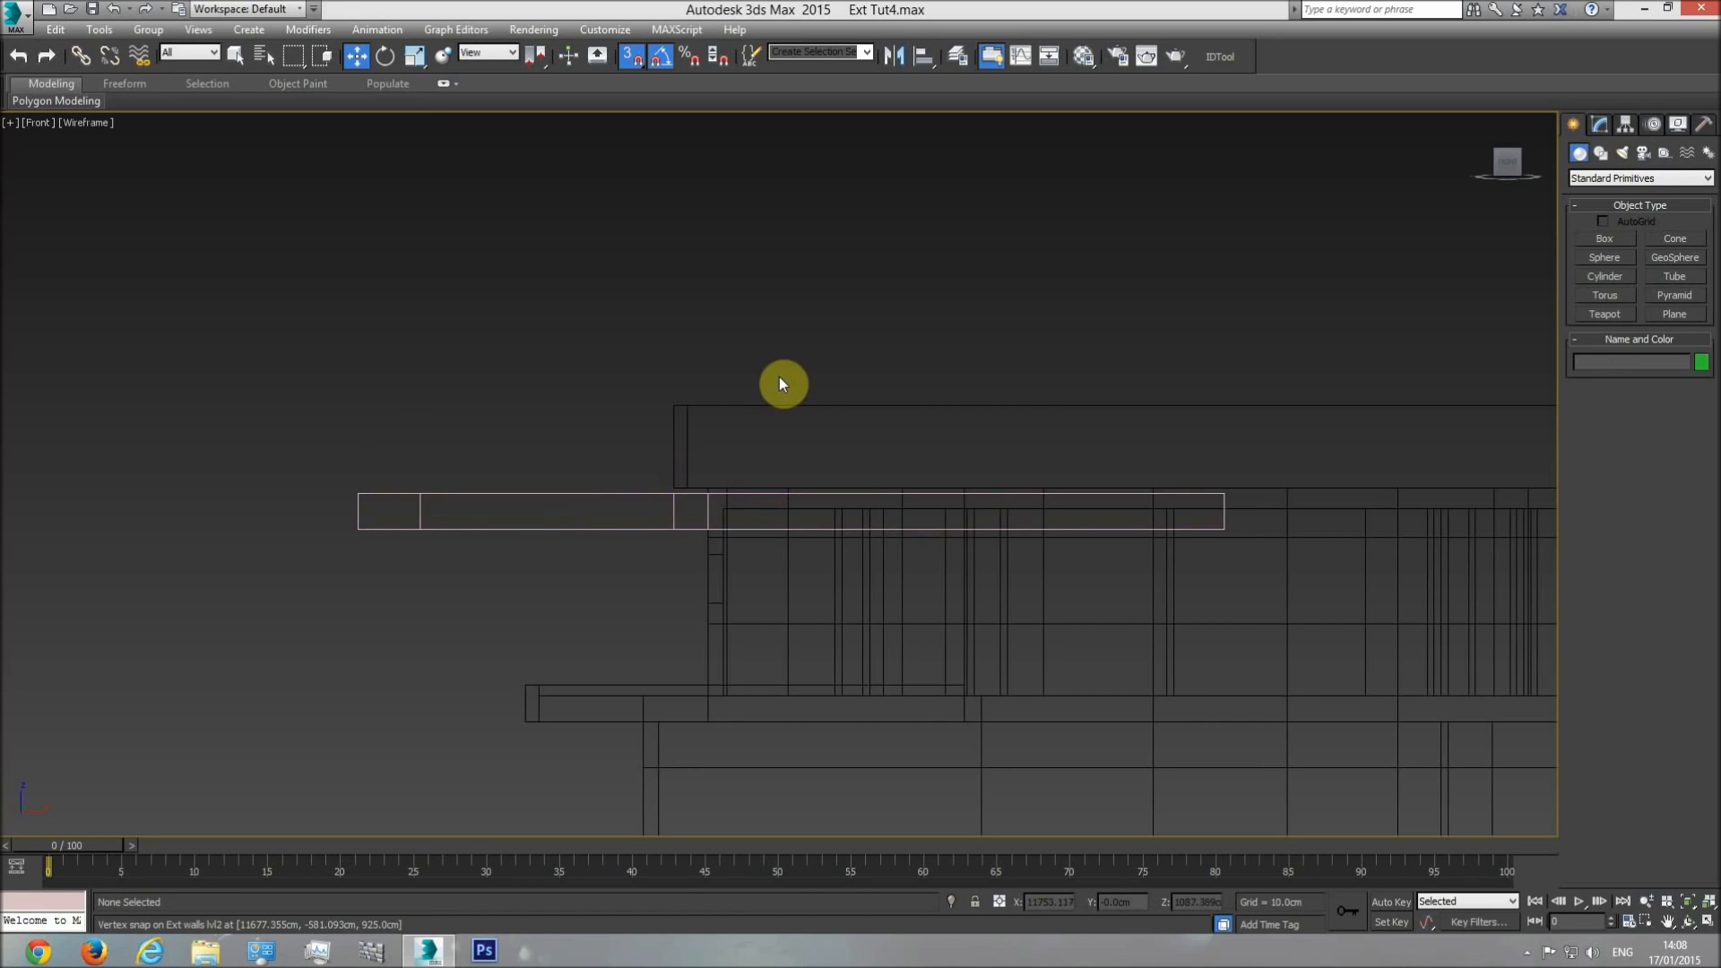
Recheck the distance from the level line to the upper slab's underside in the elevation with a snapped box, and delete it.
{"action": "key", "text": "t"}
{"action": "scroll", "coordinate": [797, 498], "scroll_direction": "down", "scroll_amount": 3}
{"action": "scroll", "coordinate": [771, 499], "scroll_direction": "up", "scroll_amount": 4}
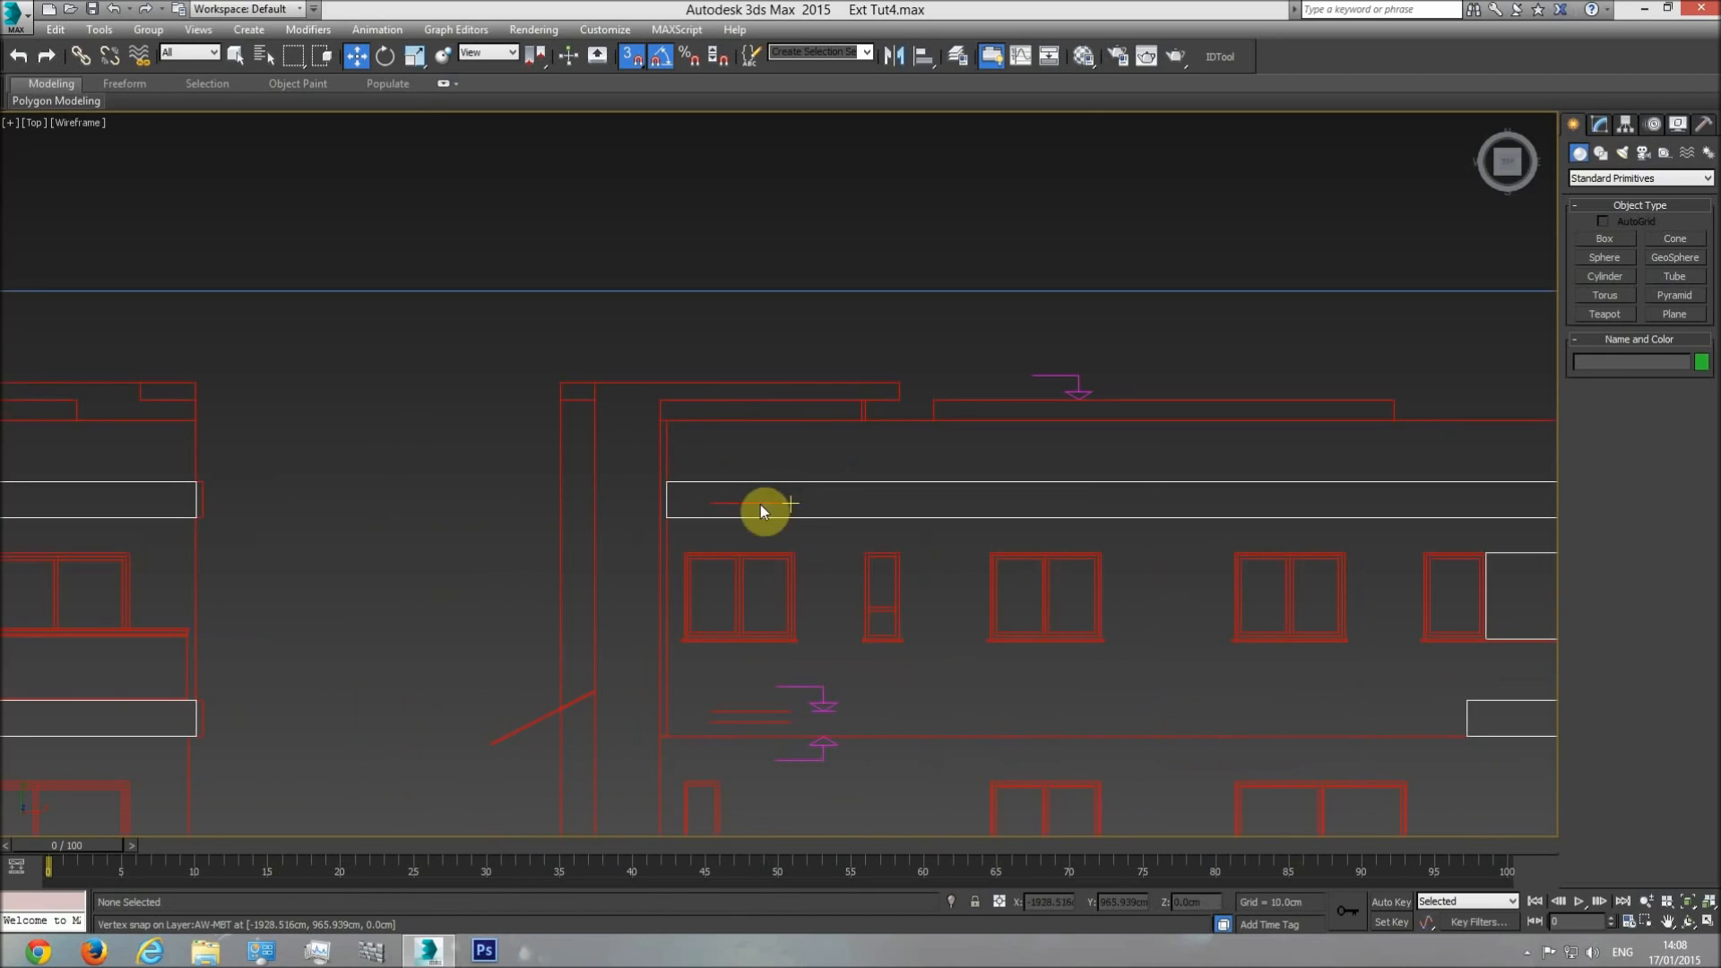
{"action": "left_click", "coordinate": [1603, 238]}
{"action": "left_click_drag", "start_coordinate": [791, 500], "coordinate": [792, 516]}
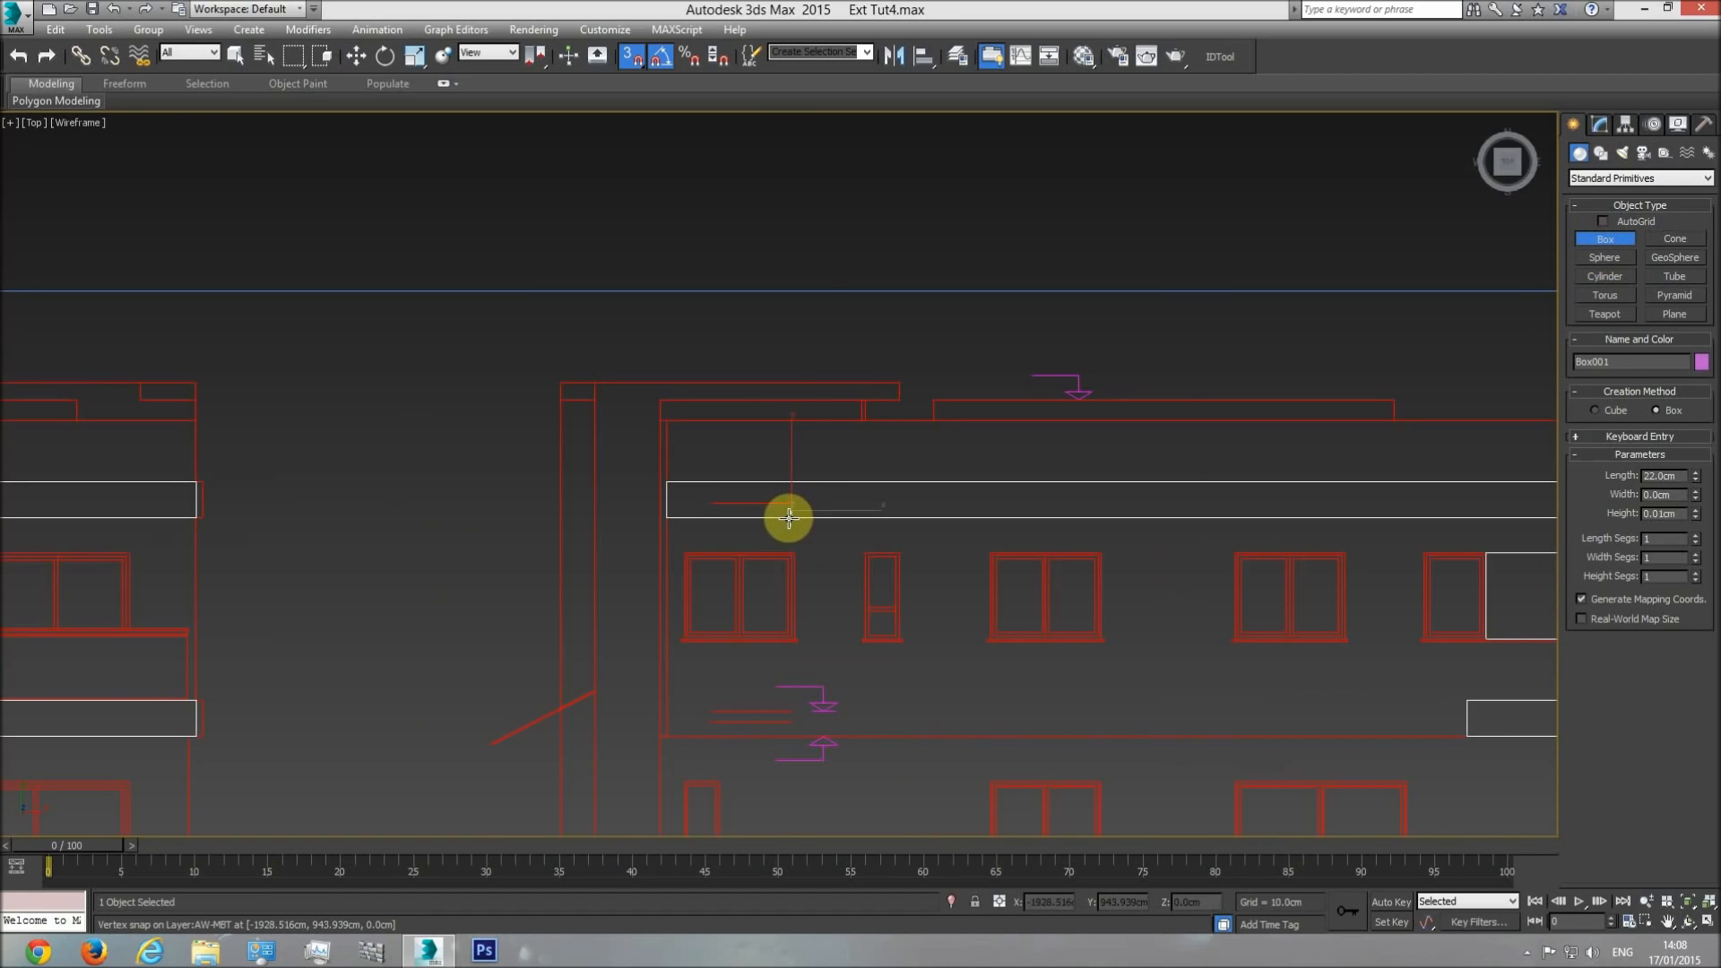
{"action": "left_click", "coordinate": [785, 369]}
{"action": "key", "text": "Delete"}
In the front view, draw a 22 cm high helper box left of the building and snap its top level with the Lvl2 Int walls' top.
{"action": "middle_click_drag", "start_coordinate": [914, 491], "coordinate": [896, 493]}
{"action": "scroll", "coordinate": [895, 495], "scroll_direction": "down", "scroll_amount": 2}
{"action": "key", "text": "f"}
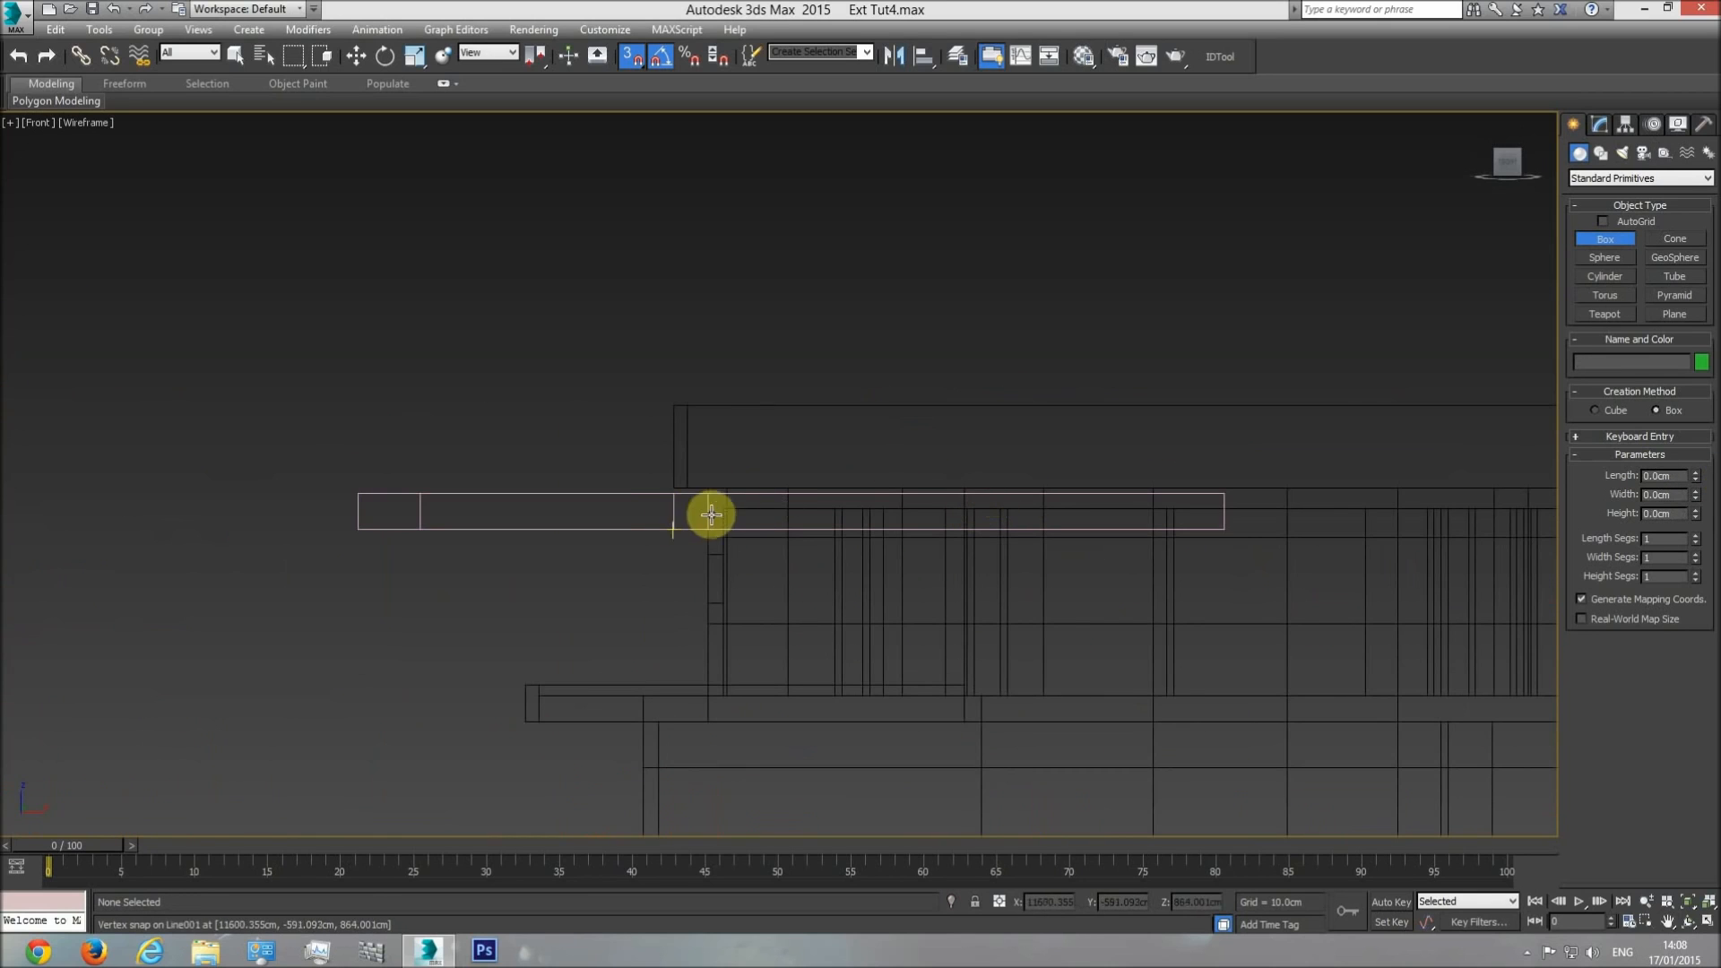
{"action": "scroll", "coordinate": [722, 503], "scroll_direction": "up", "scroll_amount": 3}
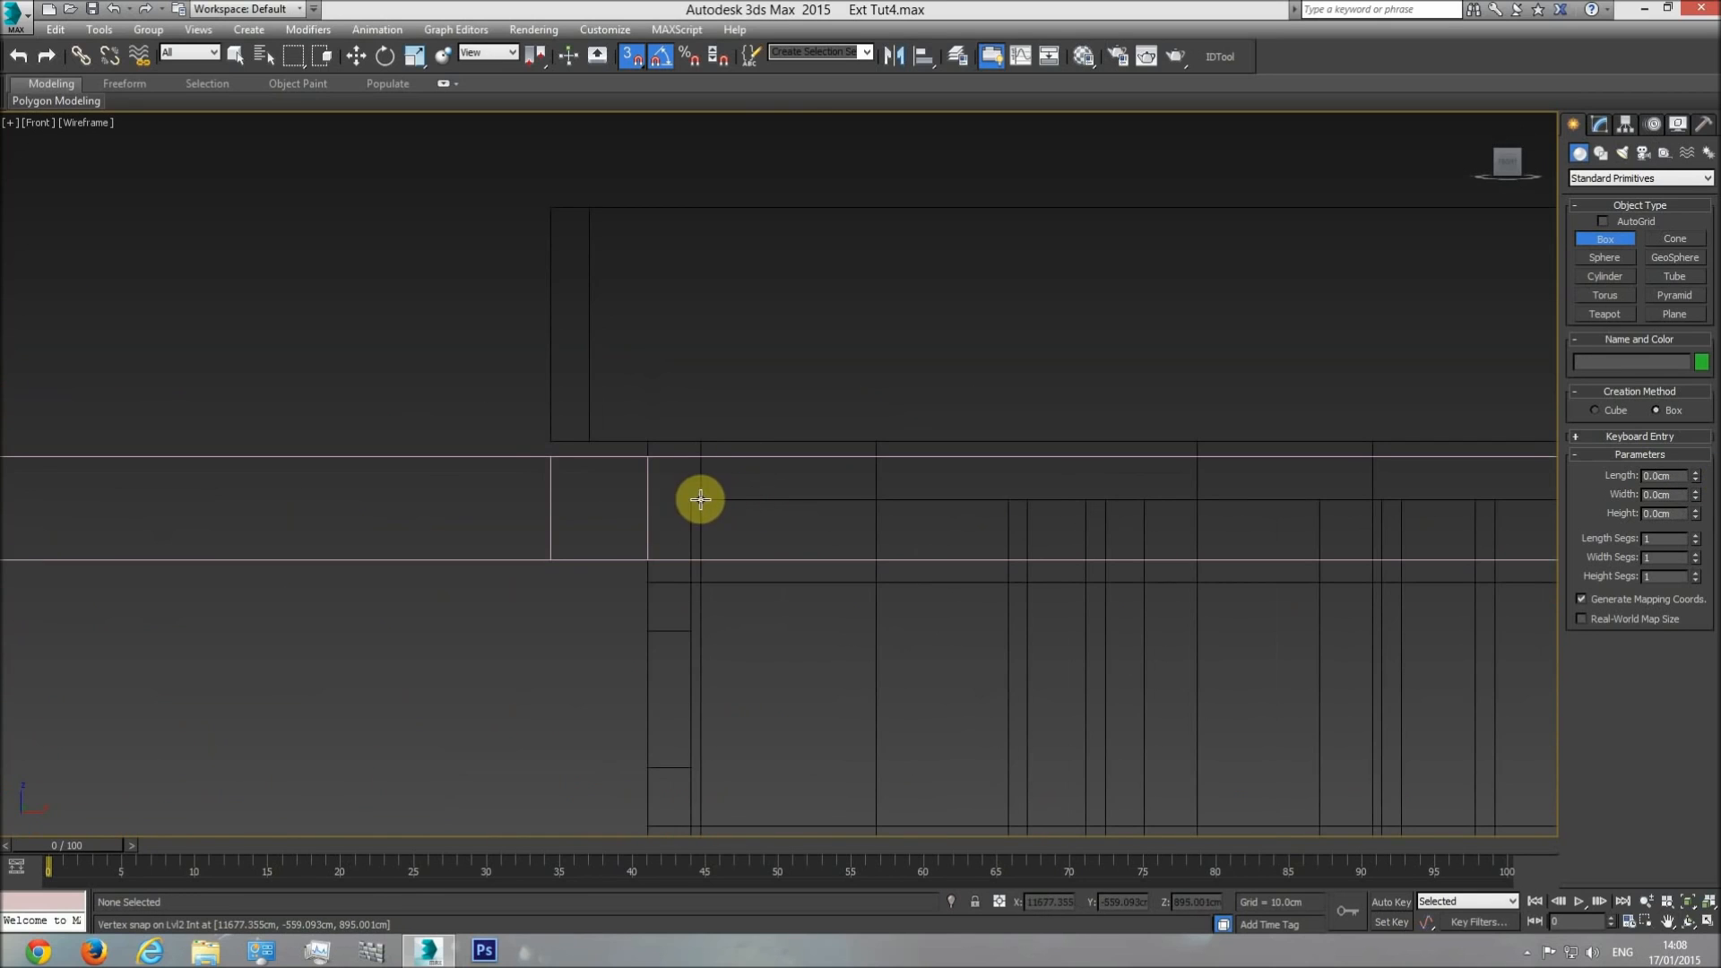
{"action": "left_click_drag", "start_coordinate": [418, 486], "coordinate": [432, 540]}
{"action": "left_click", "coordinate": [428, 421]}
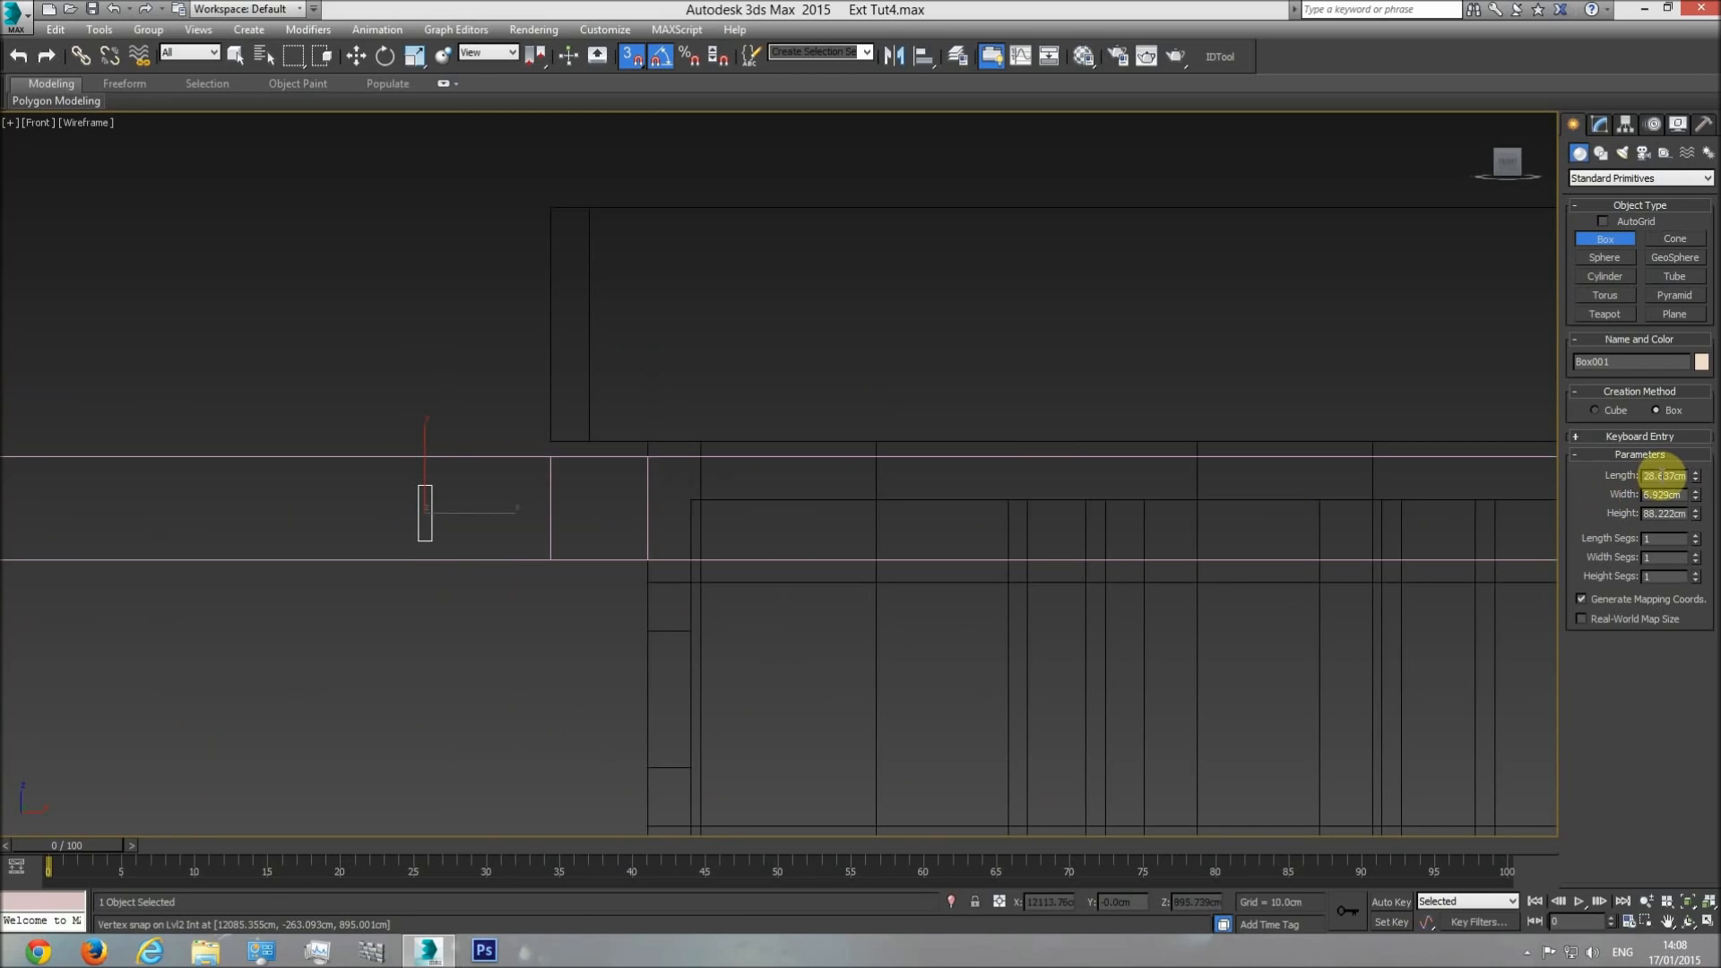
{"action": "left_click", "coordinate": [356, 56]}
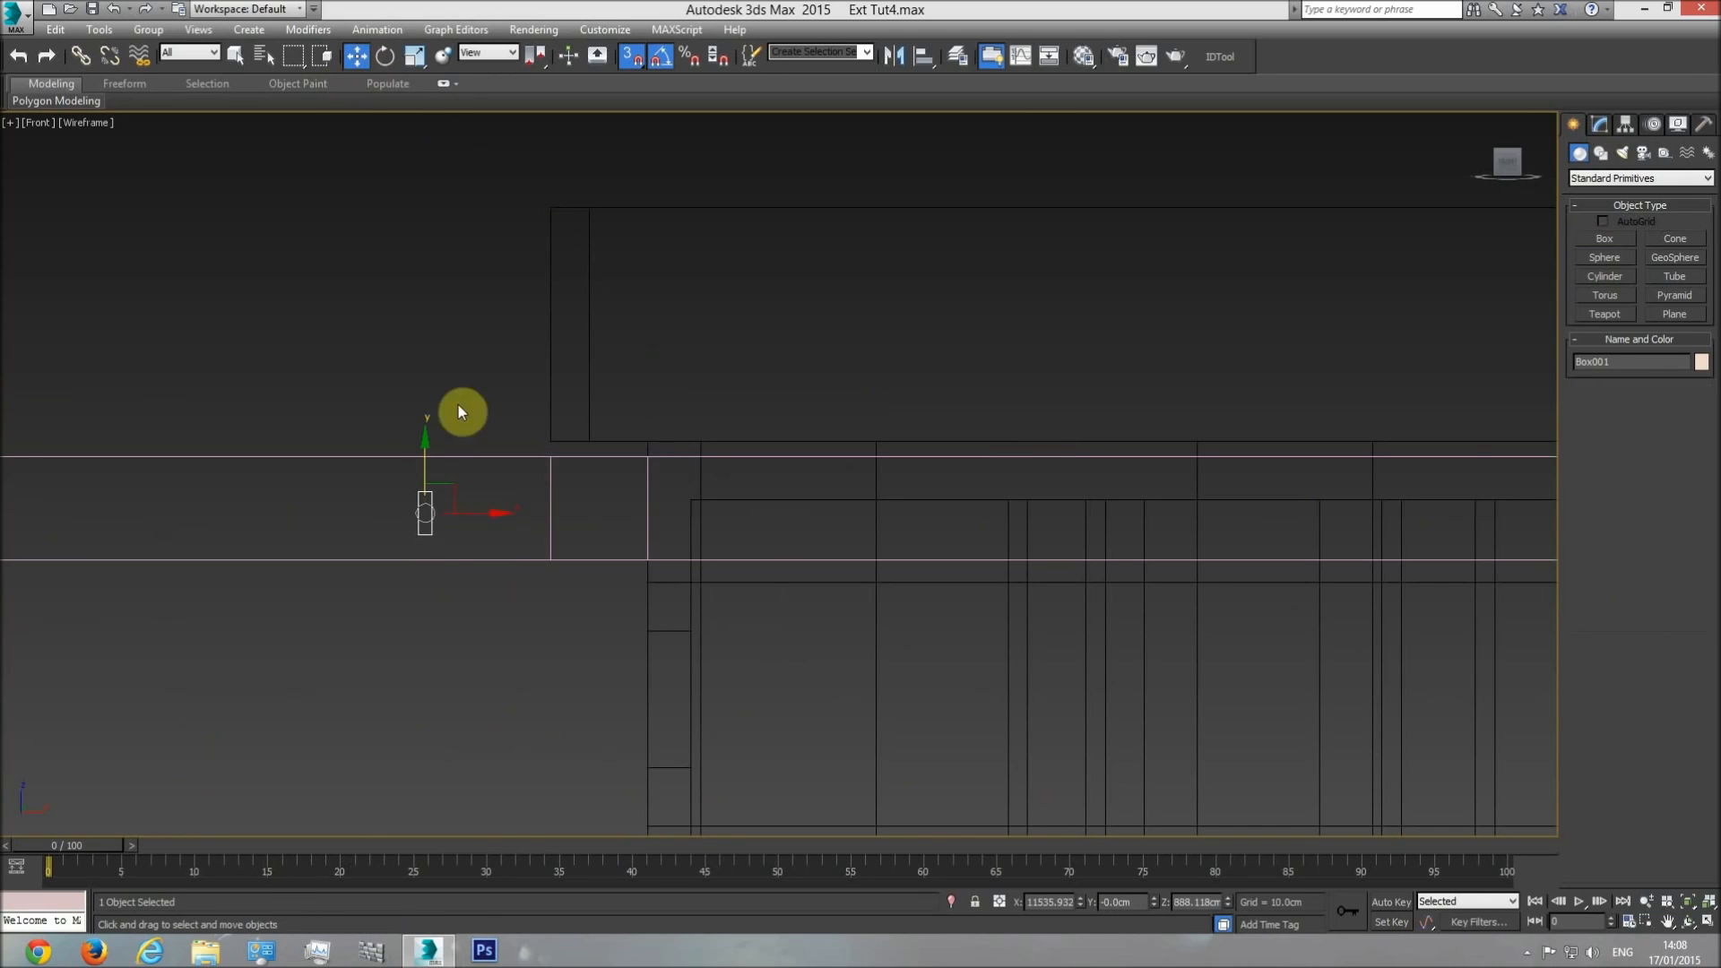
{"action": "left_click_drag", "start_coordinate": [417, 492], "coordinate": [689, 491]}
Move the frame vertically so its underside snaps to the helper box's bottom at 873 cm, and delete the helper box.
{"action": "left_click", "coordinate": [518, 457]}
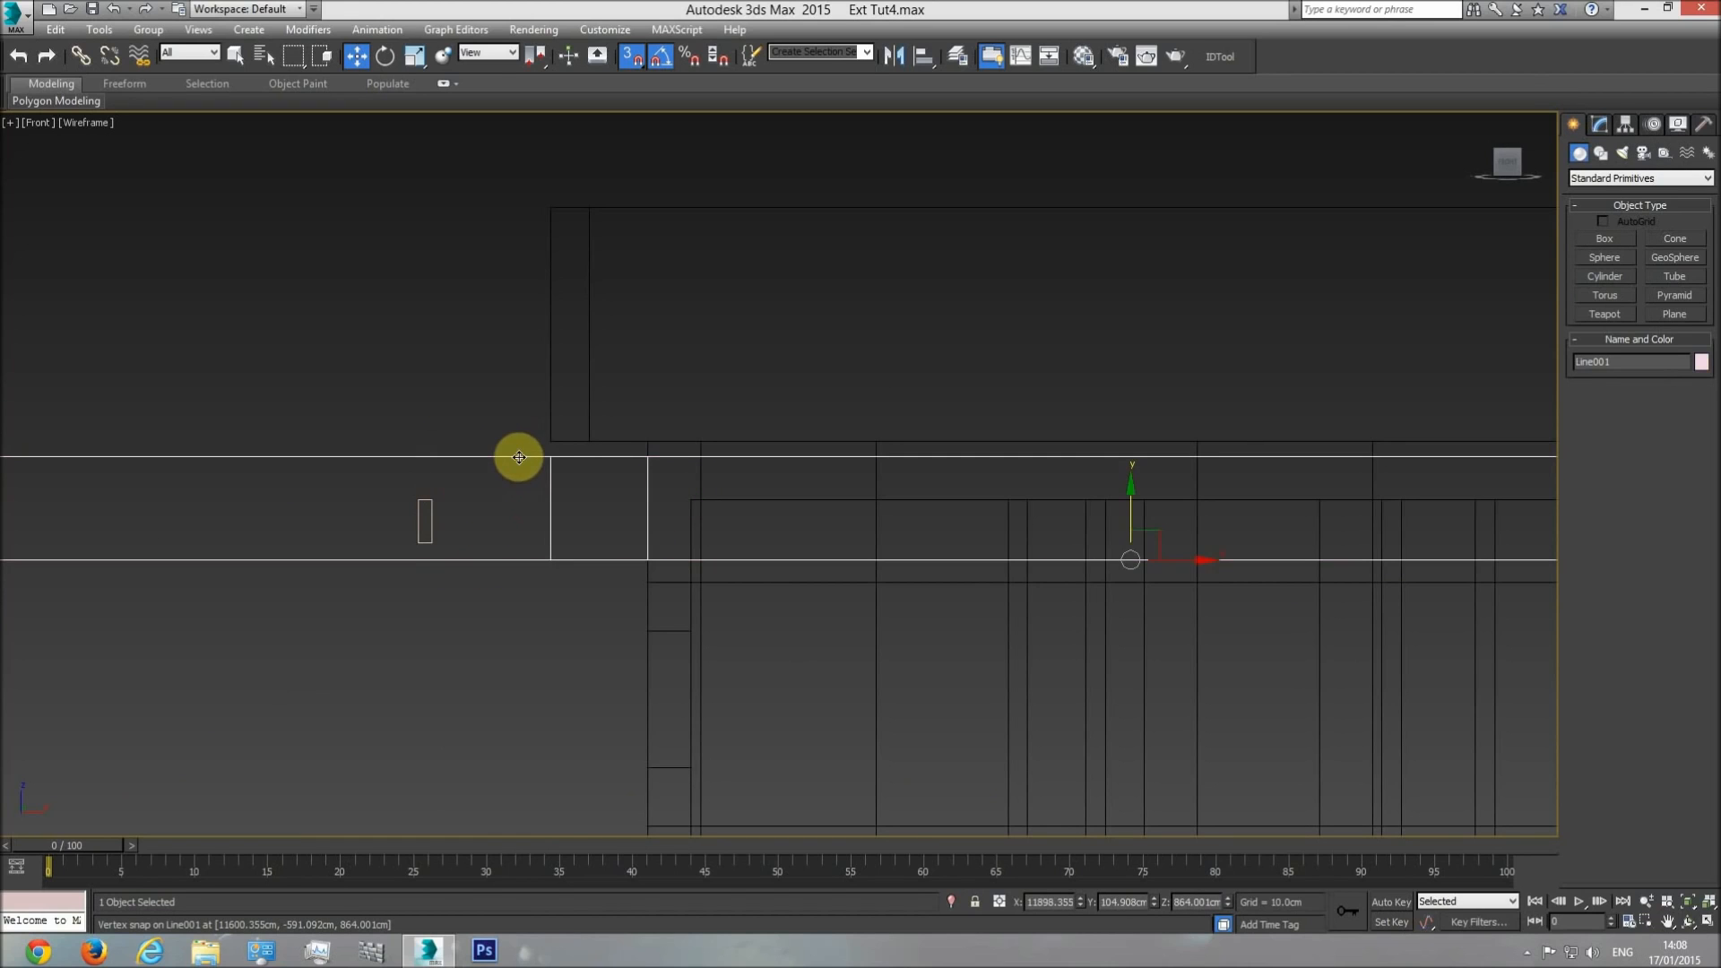
{"action": "left_click_drag", "start_coordinate": [1129, 528], "coordinate": [425, 542]}
{"action": "scroll", "coordinate": [528, 551], "scroll_direction": "down", "scroll_amount": 2}
{"action": "left_click", "coordinate": [475, 550]}
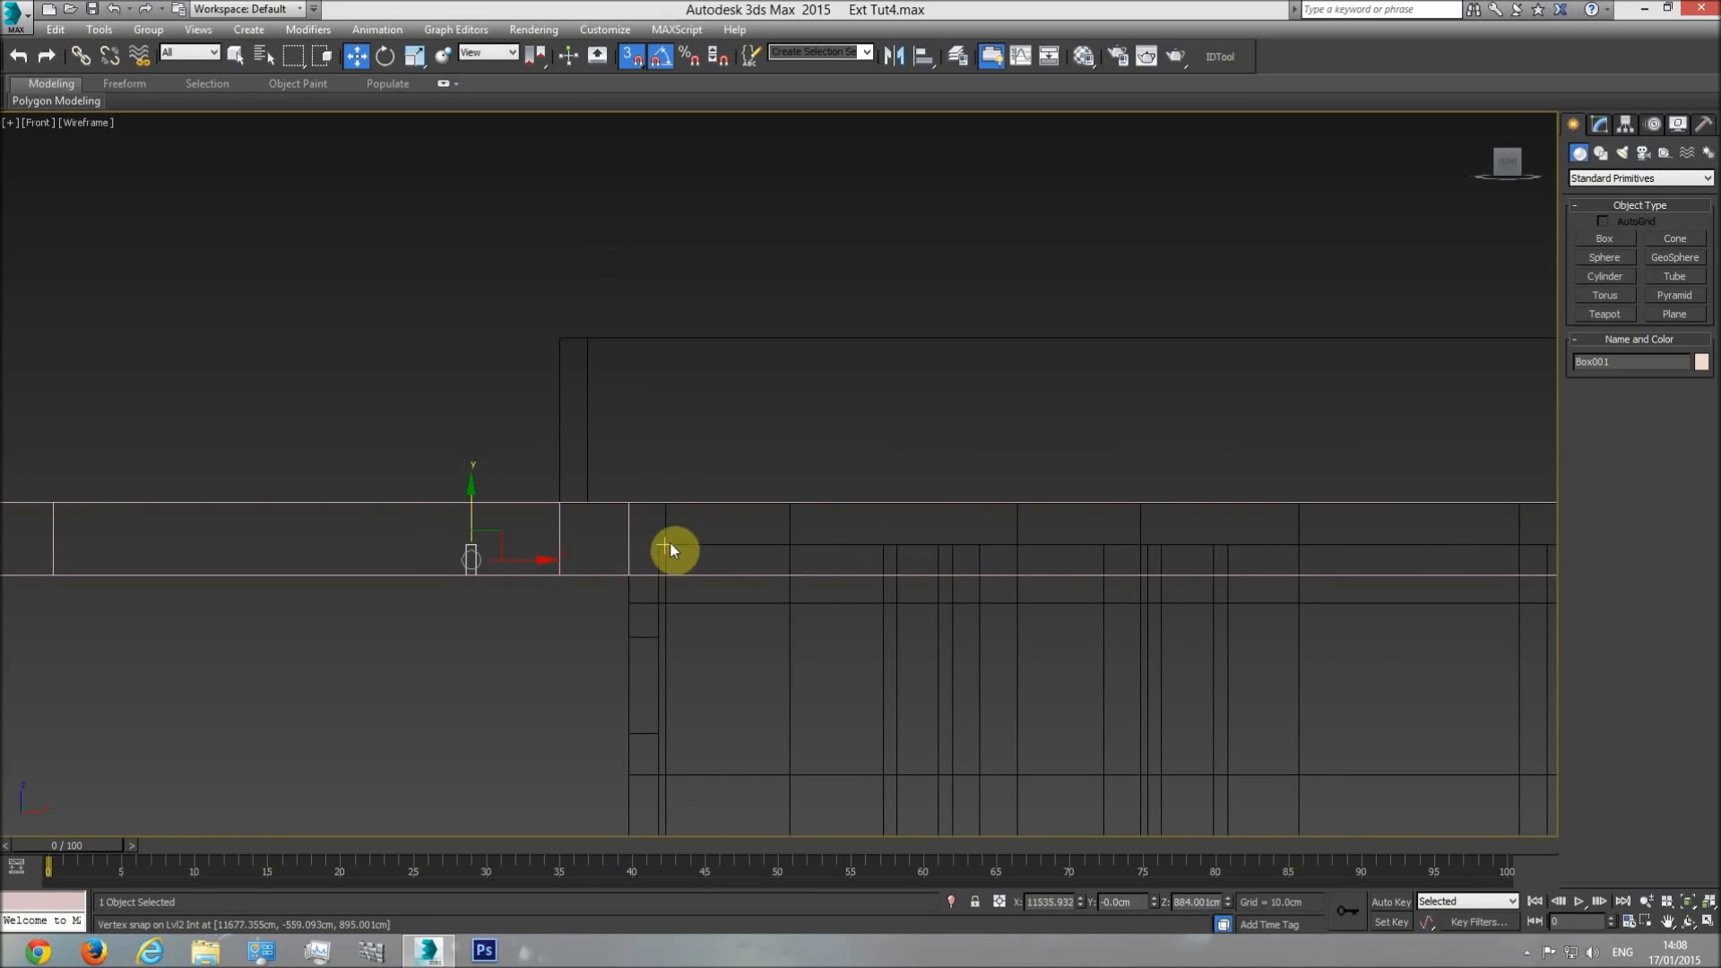
{"action": "left_click", "coordinate": [591, 556]}
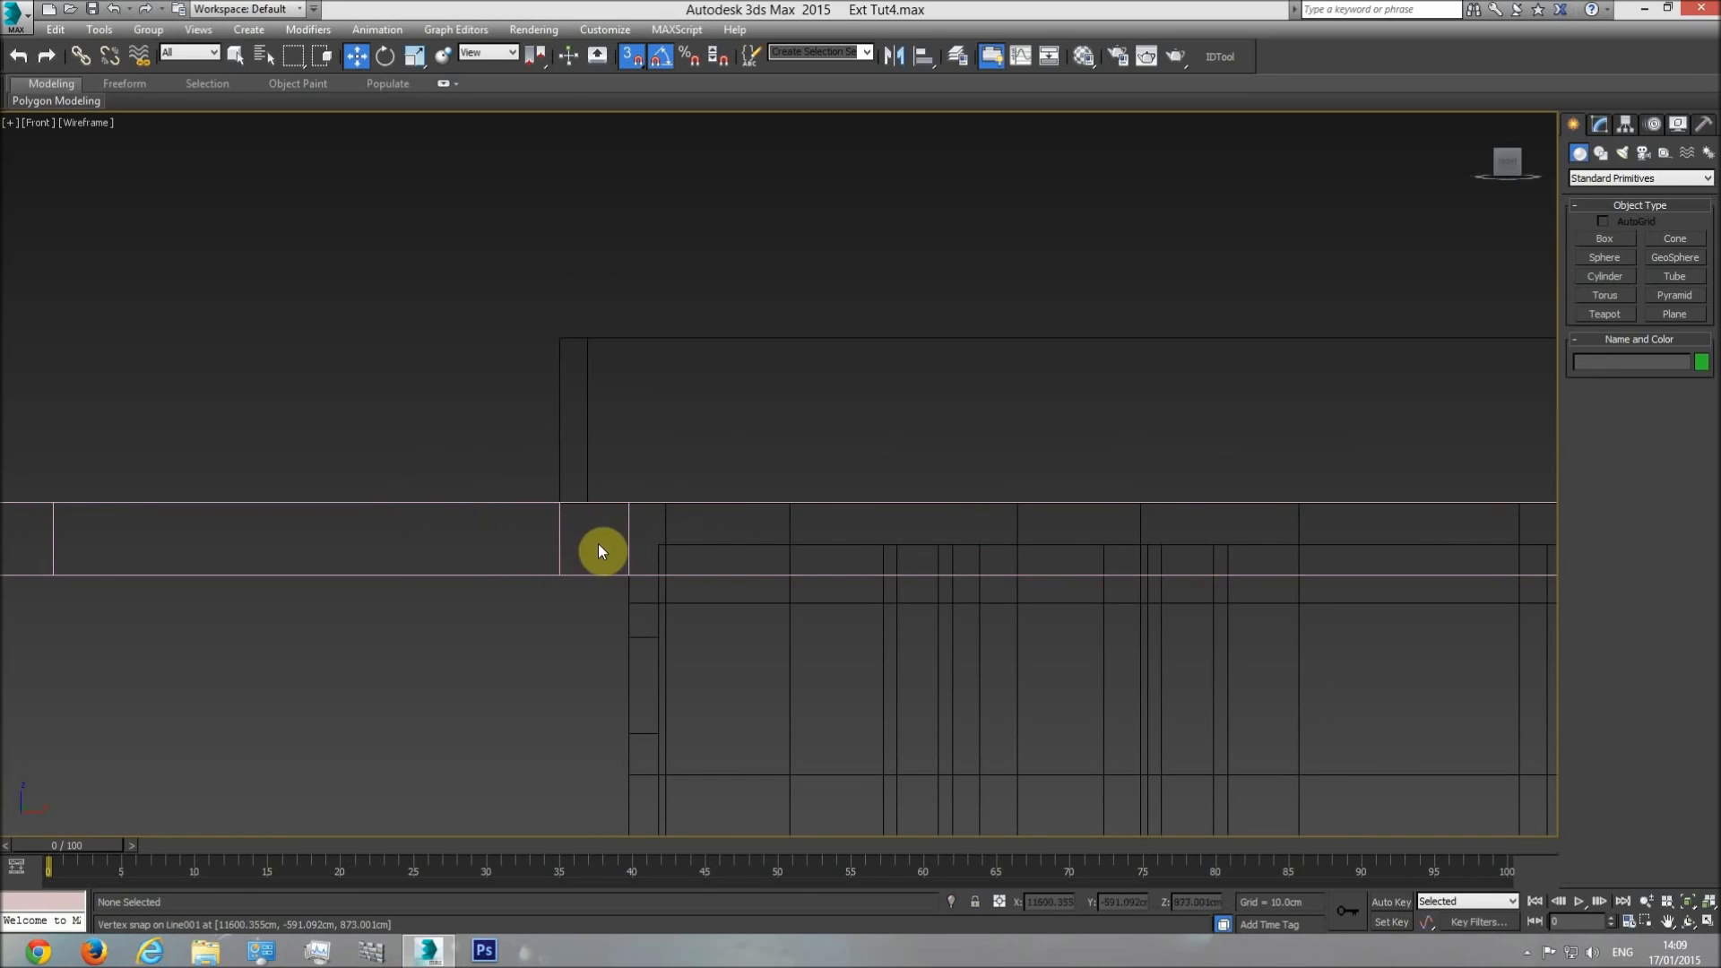
Examine the frame's fit against the upper floor from below in a shaded perspective view.
{"action": "key", "text": "p"}
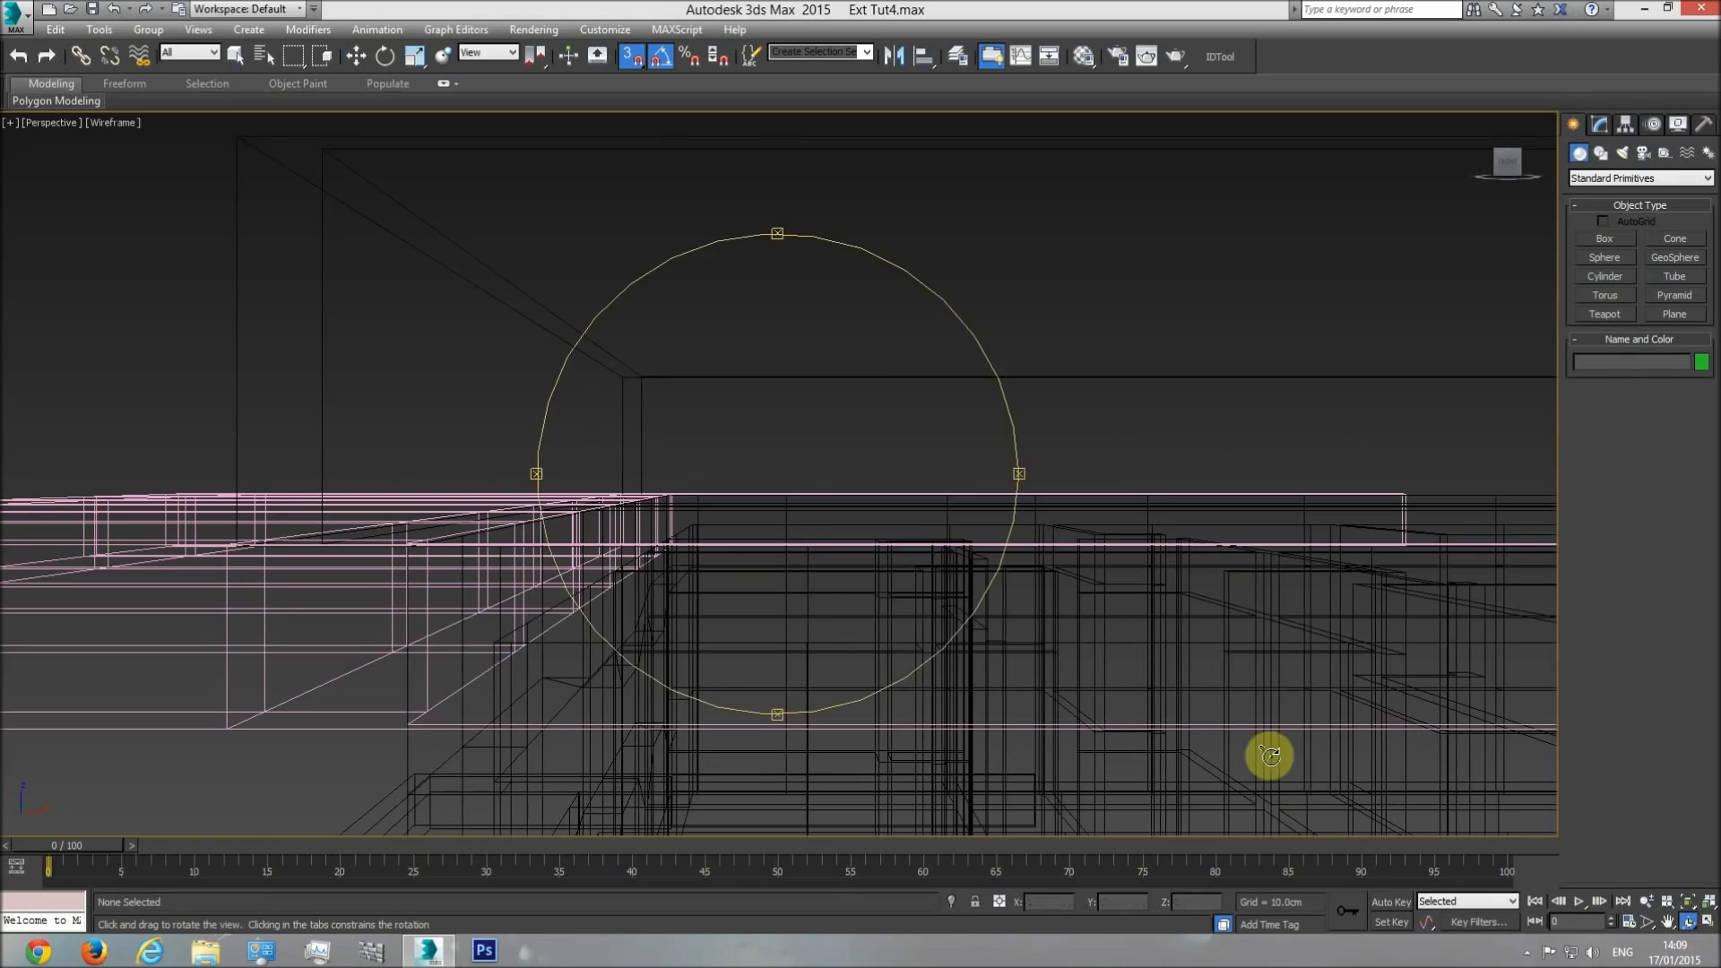
{"action": "left_click", "coordinate": [1686, 925]}
{"action": "key", "text": "F3"}
{"action": "mouse_move", "coordinate": [818, 529]}
{"action": "left_mouse_down"}
{"action": "mouse_move", "coordinate": [857, 550]}
{"action": "mouse_move", "coordinate": [872, 492]}
{"action": "mouse_move", "coordinate": [1075, 503]}
{"action": "mouse_move", "coordinate": [822, 503]}
{"action": "mouse_move", "coordinate": [807, 546]}
{"action": "mouse_move", "coordinate": [691, 588]}
{"action": "mouse_move", "coordinate": [603, 588]}
{"action": "mouse_move", "coordinate": [583, 537]}
{"action": "mouse_move", "coordinate": [879, 492]}
{"action": "mouse_move", "coordinate": [908, 334]}
{"action": "left_mouse_up"}
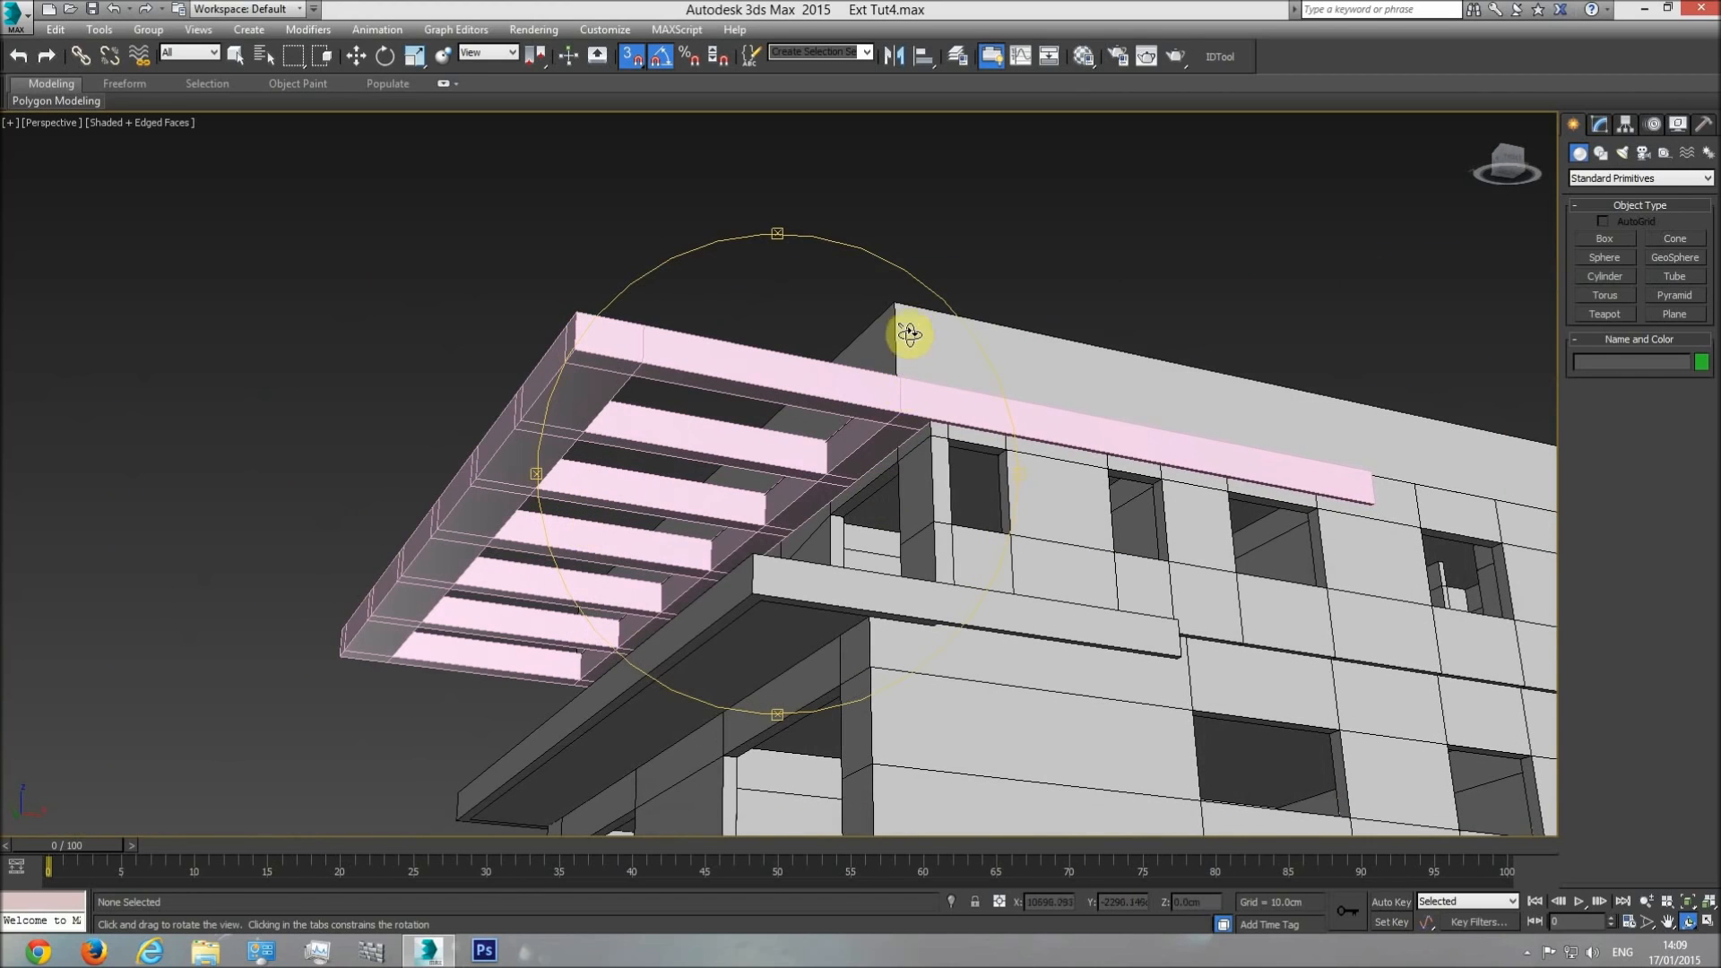
Hide the pergola frame, examine the roof edge and upper walls behind it from below, and unhide everything.
{"action": "right_click", "coordinate": [910, 339]}
{"action": "left_click", "coordinate": [890, 391]}
{"action": "right_click", "coordinate": [891, 395]}
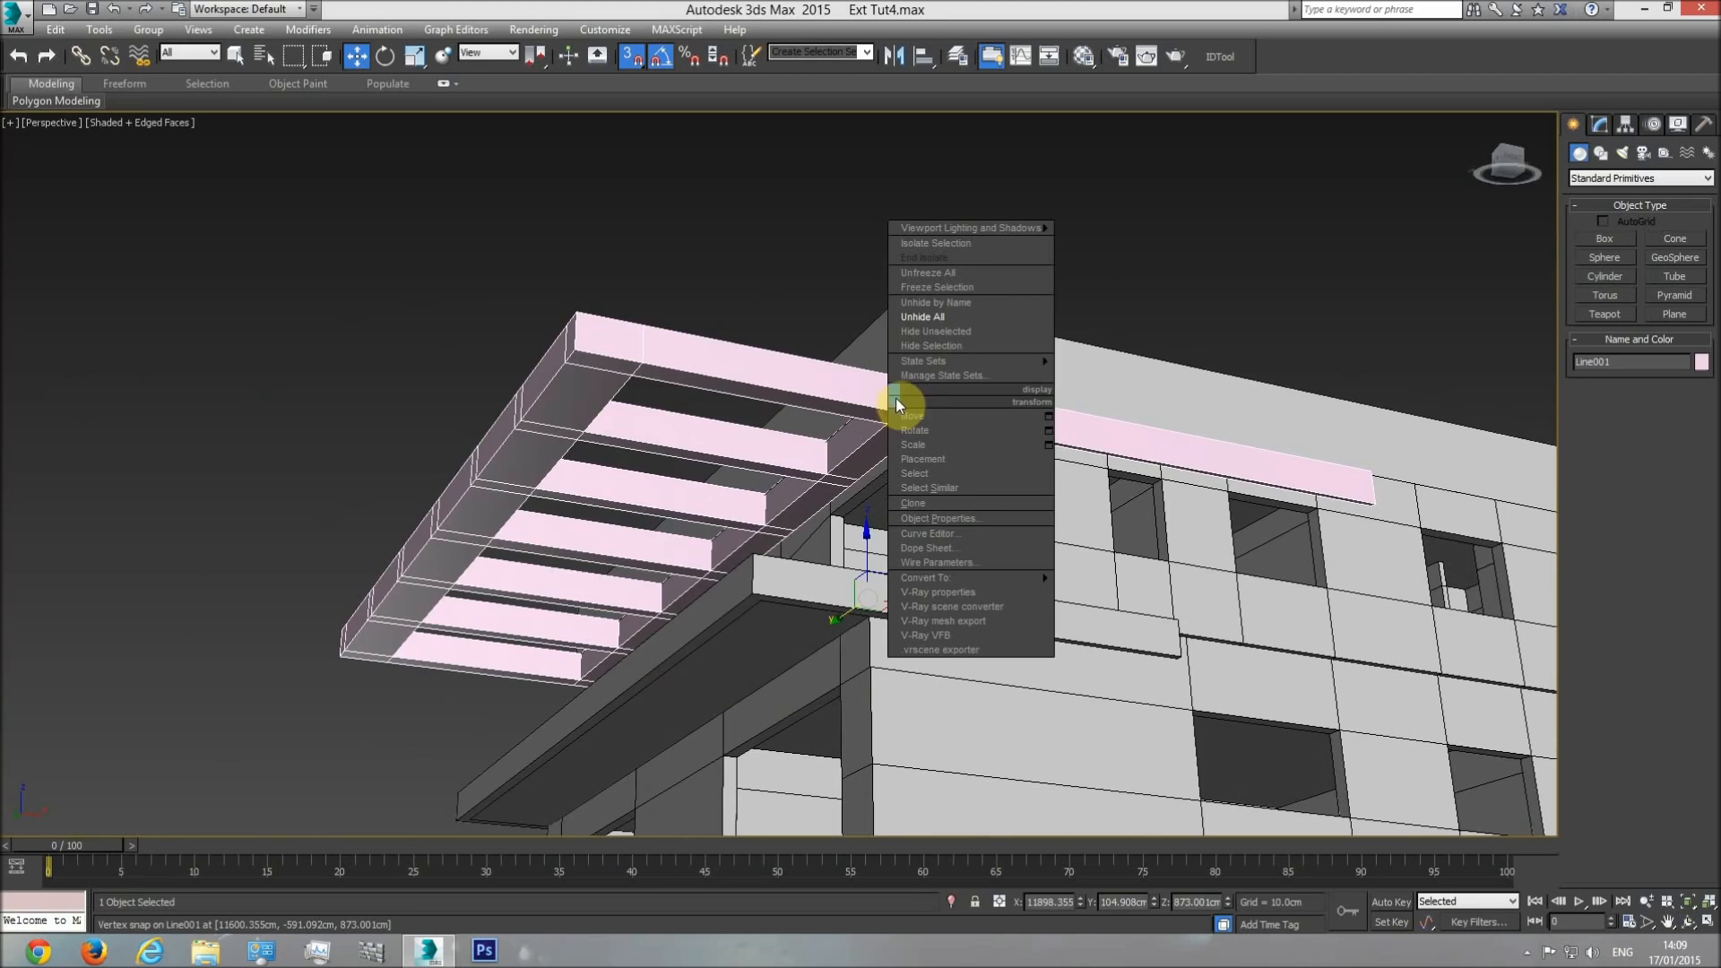
{"action": "left_click", "coordinate": [928, 346]}
{"action": "scroll", "coordinate": [876, 400], "scroll_direction": "up", "scroll_amount": 3}
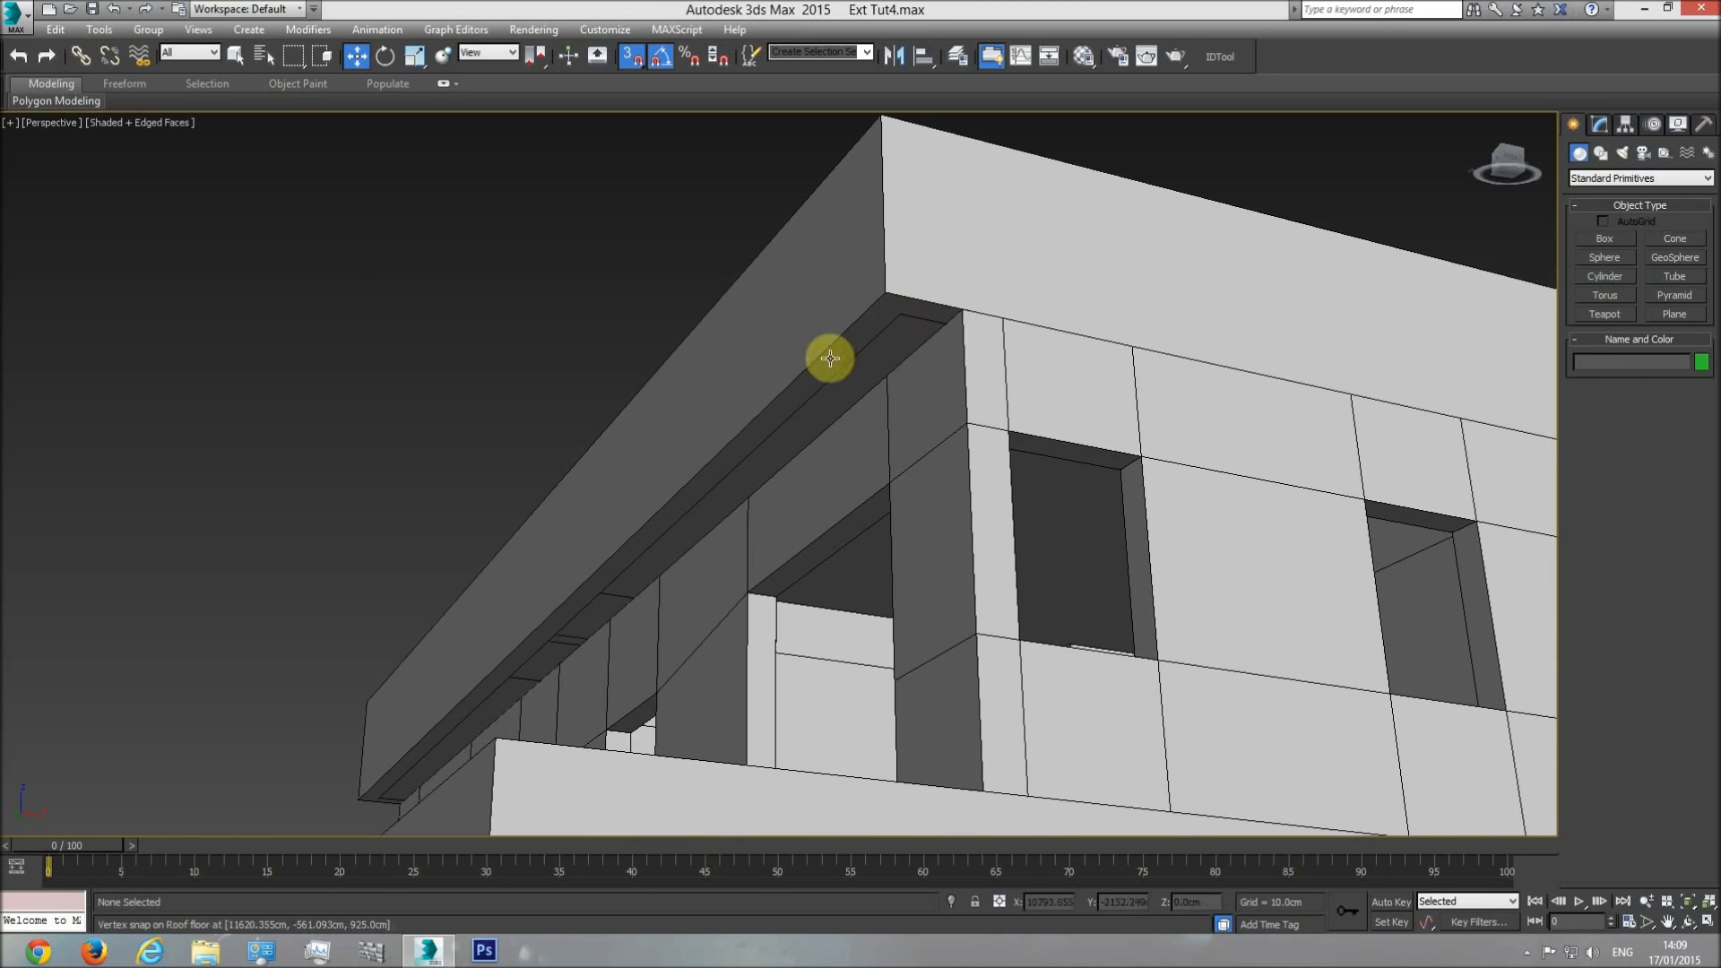
{"action": "left_click", "coordinate": [1688, 921]}
{"action": "left_click_drag", "start_coordinate": [874, 478], "coordinate": [684, 319]}
{"action": "scroll", "coordinate": [779, 398], "scroll_direction": "down", "scroll_amount": 5}
{"action": "right_click", "coordinate": [887, 251]}
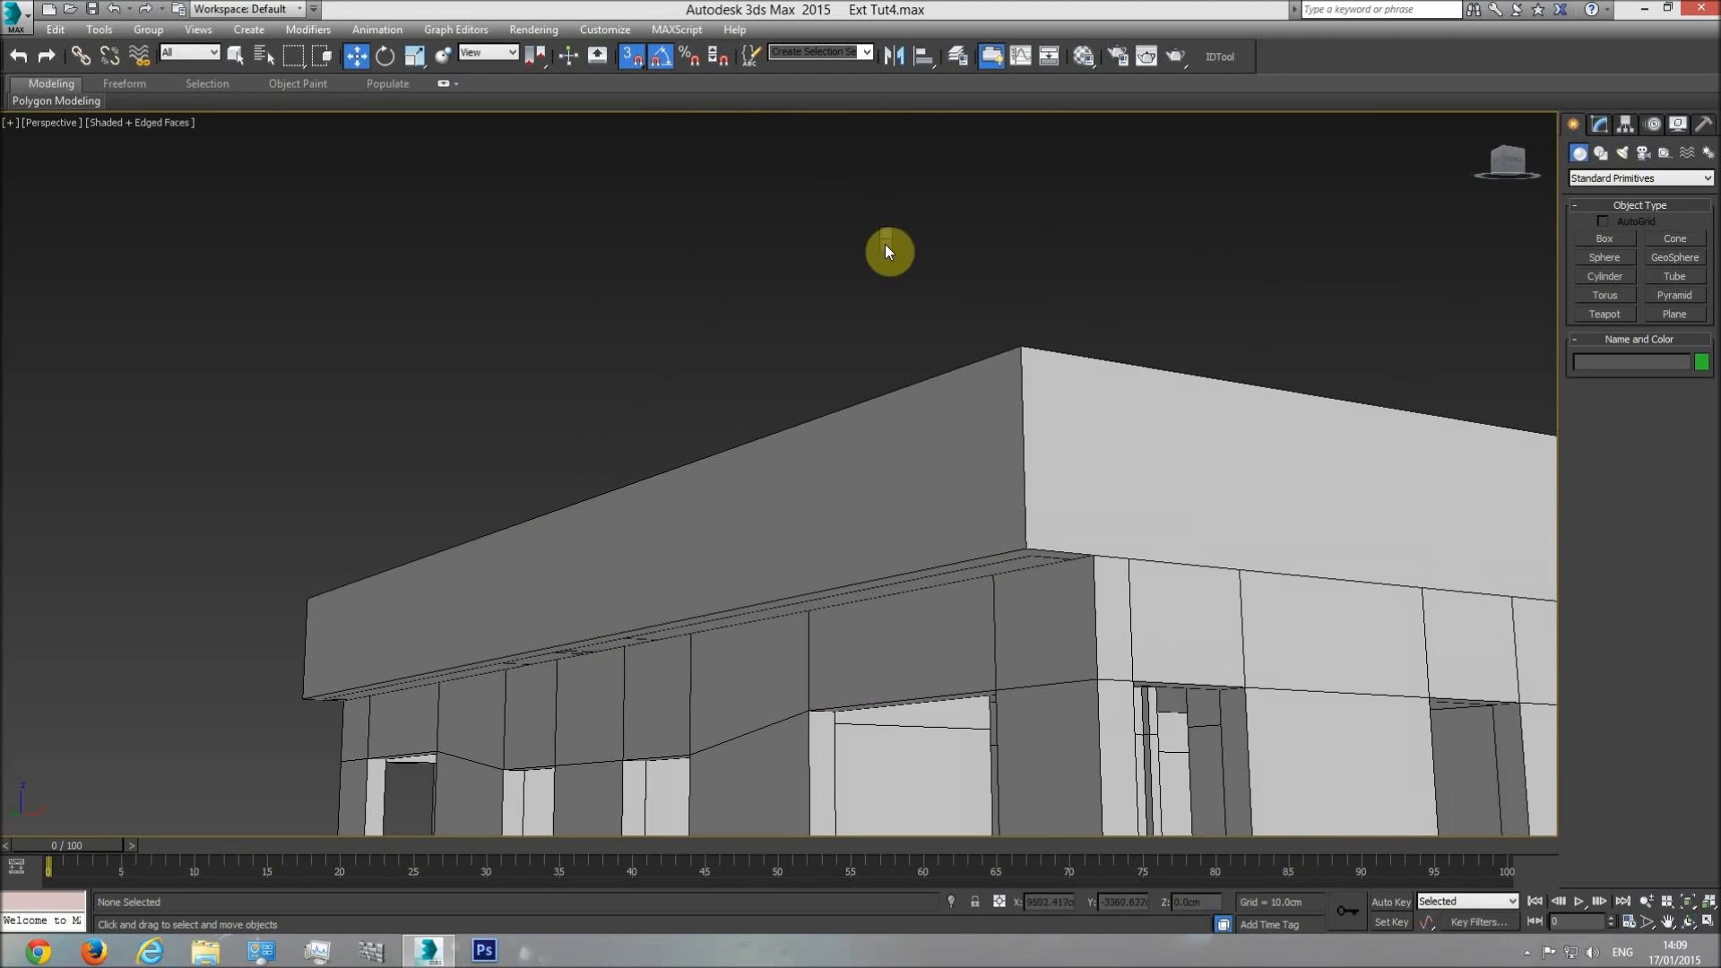
{"action": "left_click", "coordinate": [933, 161]}
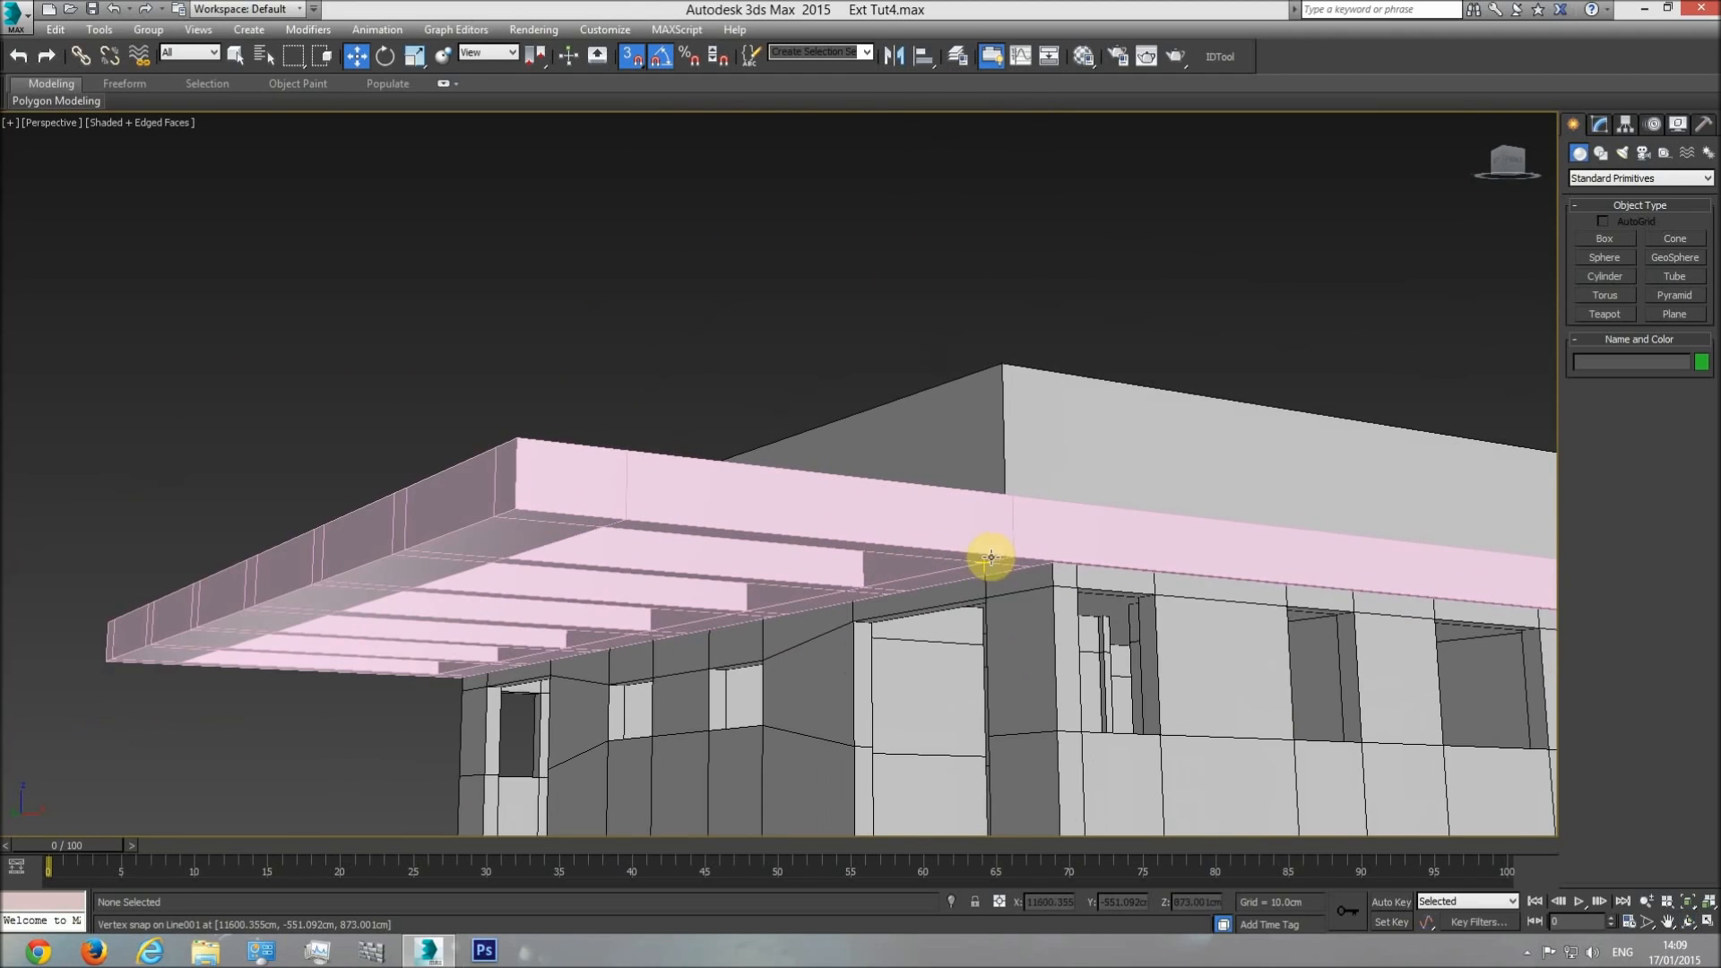
Set the pergola frame's object color to black.
{"action": "left_click", "coordinate": [1687, 922]}
{"action": "mouse_move", "coordinate": [764, 525]}
{"action": "left_mouse_down"}
{"action": "mouse_move", "coordinate": [787, 568]}
{"action": "mouse_move", "coordinate": [692, 476]}
{"action": "mouse_move", "coordinate": [730, 537]}
{"action": "mouse_move", "coordinate": [588, 523]}
{"action": "mouse_move", "coordinate": [787, 545]}
{"action": "left_mouse_up"}
{"action": "right_click", "coordinate": [786, 545]}
{"action": "left_click", "coordinate": [796, 657]}
{"action": "left_click", "coordinate": [1701, 361]}
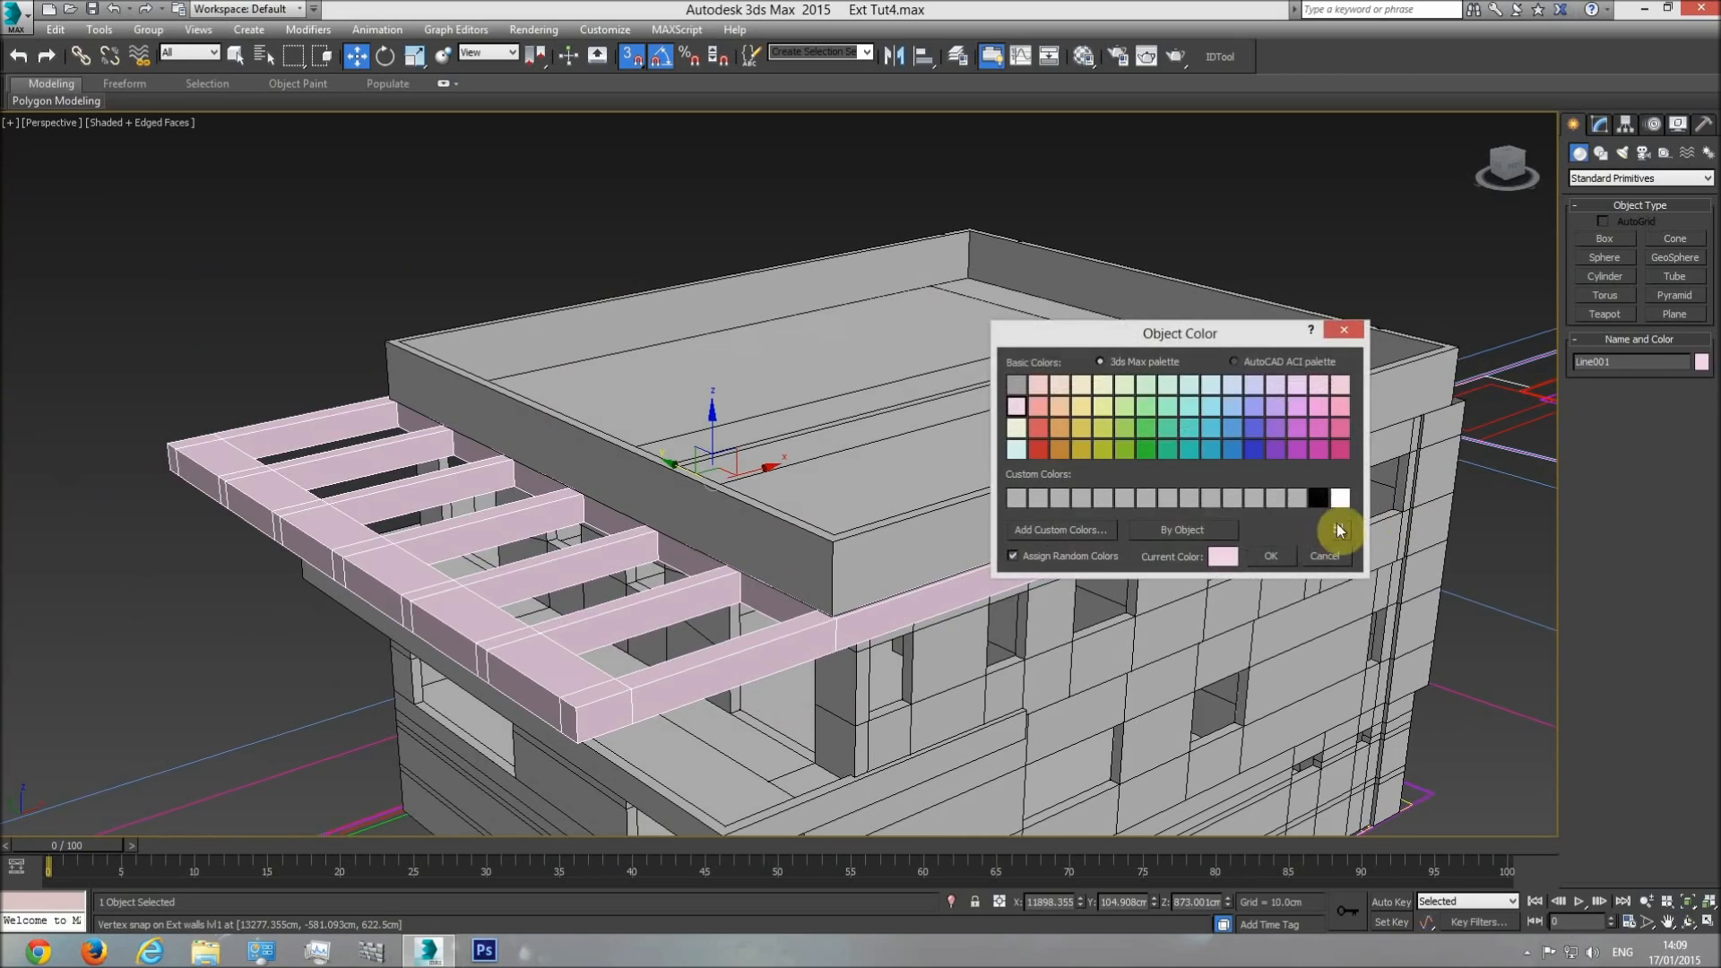
{"action": "left_click", "coordinate": [1317, 497]}
{"action": "left_click", "coordinate": [1279, 562]}
Assign the base material to the pergola frame and deselect it.
{"action": "left_click", "coordinate": [1083, 56]}
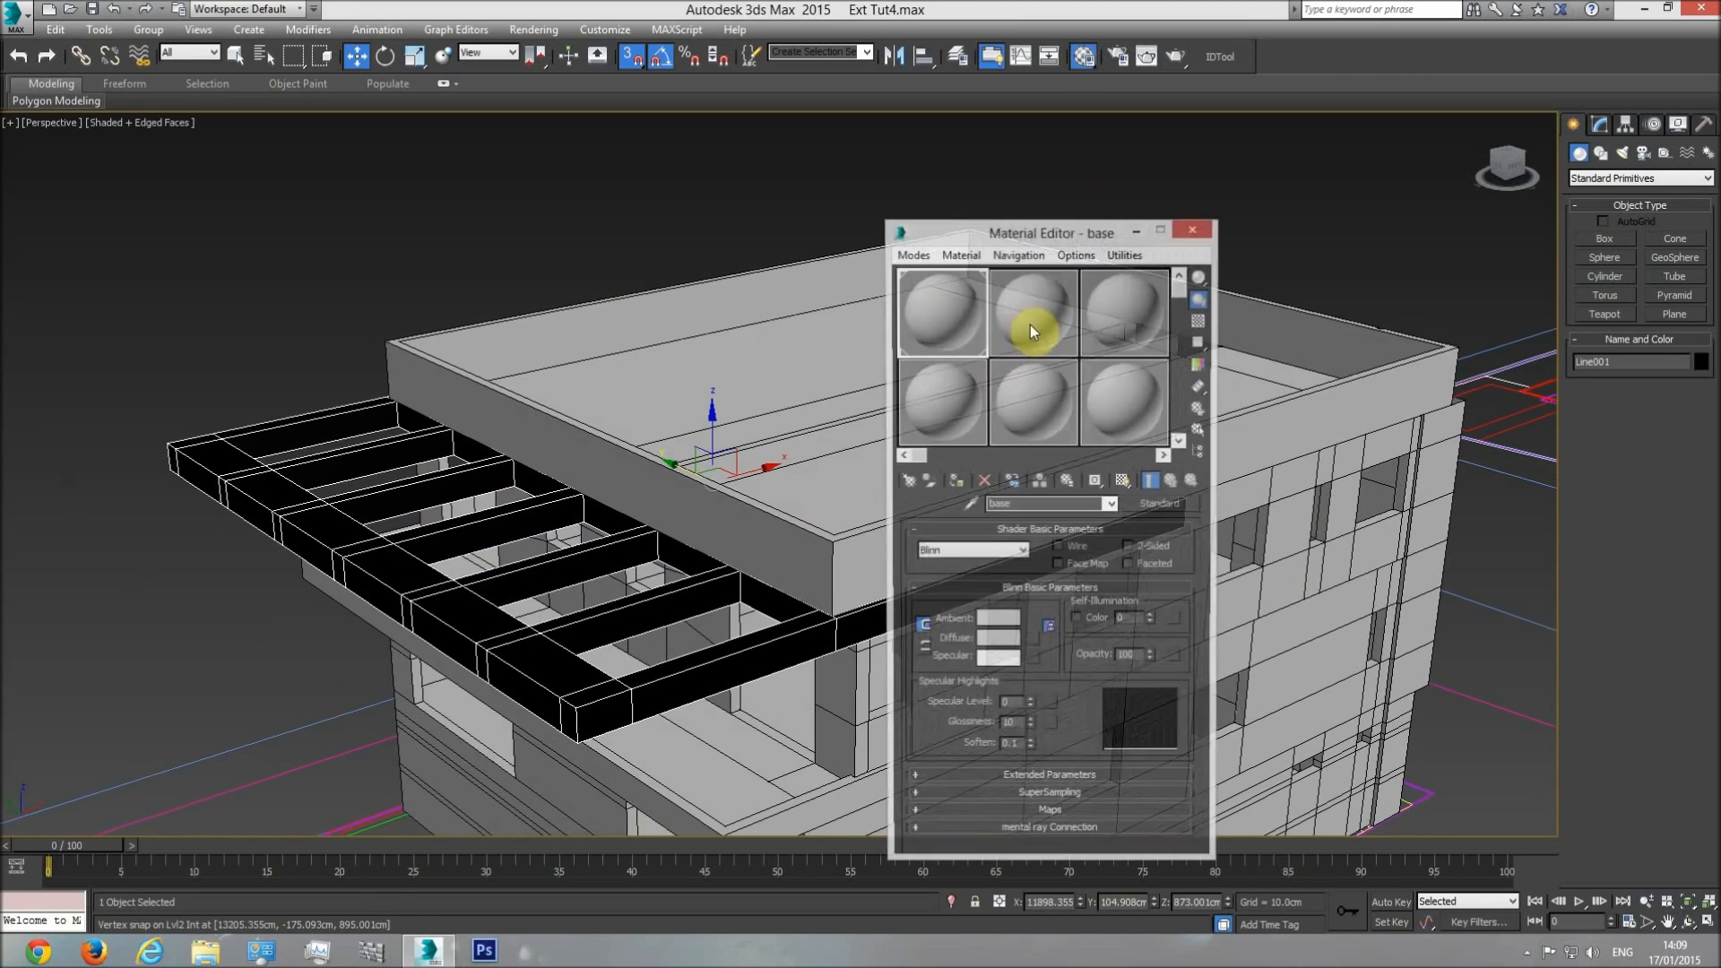
{"action": "left_click", "coordinate": [955, 489]}
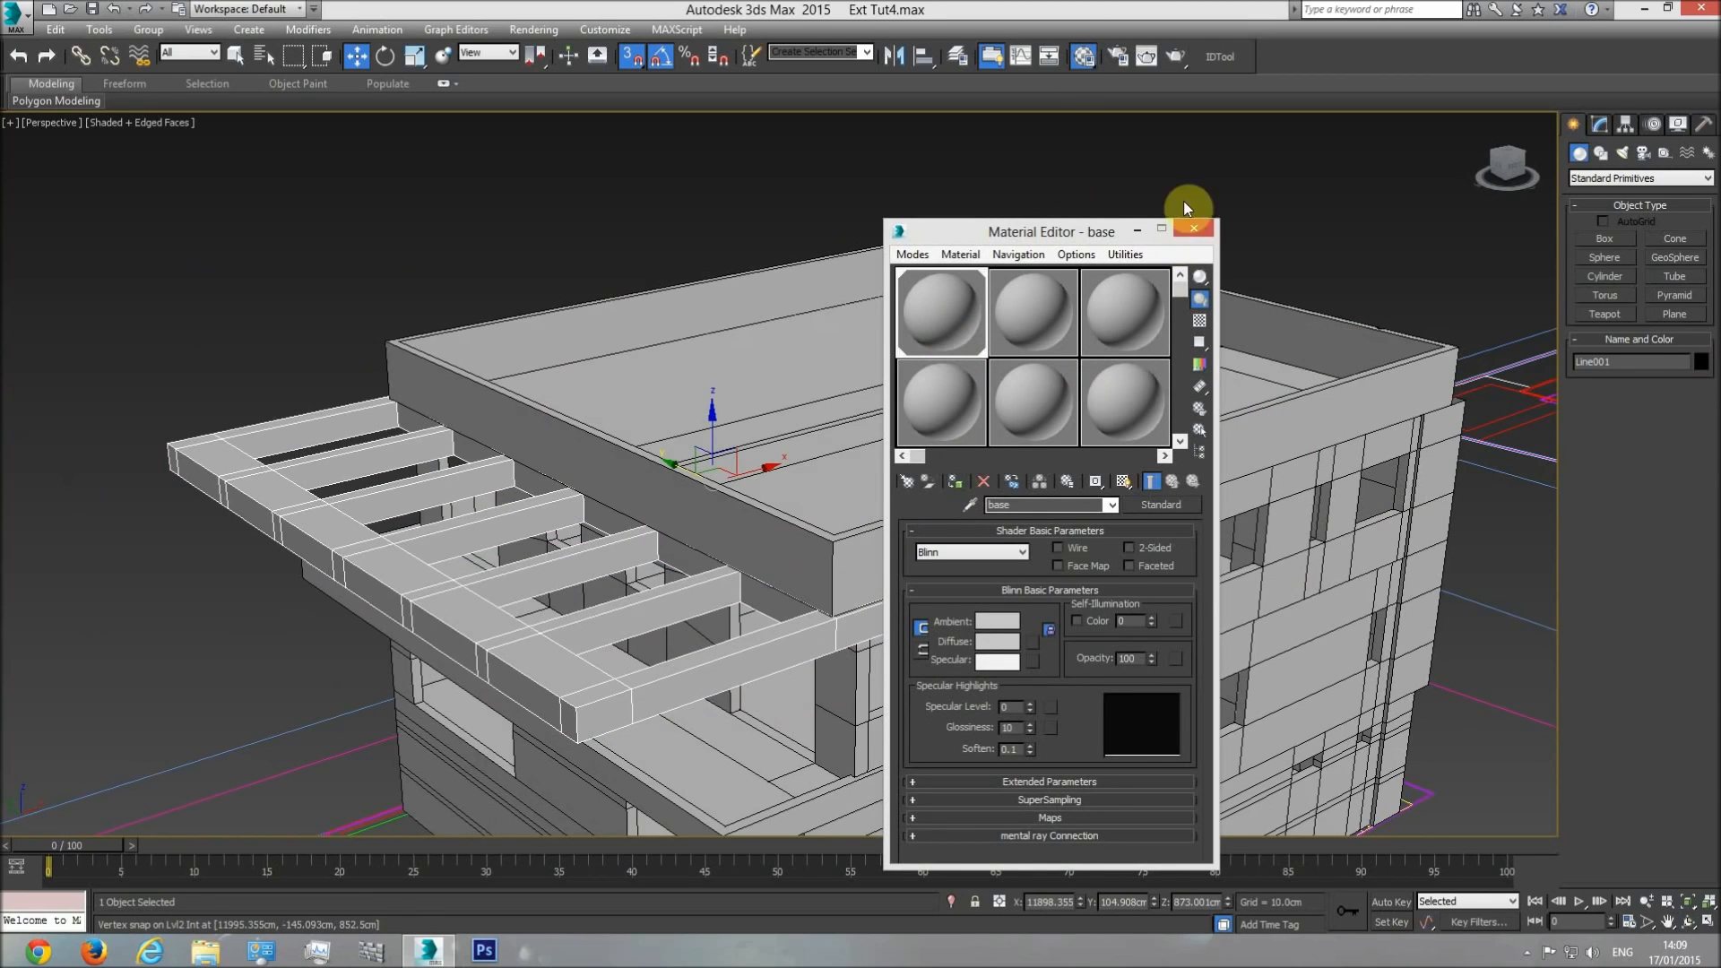
{"action": "left_click", "coordinate": [1194, 231]}
{"action": "left_click", "coordinate": [1260, 178]}
Examine the joint between the pergola frame's top and the roof railing at the building's corner and along the side.
{"action": "scroll", "coordinate": [960, 369], "scroll_direction": "down", "scroll_amount": 3}
{"action": "middle_click_drag", "start_coordinate": [995, 419], "coordinate": [1020, 451]}
{"action": "scroll", "coordinate": [1020, 451], "scroll_direction": "up", "scroll_amount": 2}
{"action": "scroll", "coordinate": [1159, 454], "scroll_direction": "down", "scroll_amount": 2}
{"action": "middle_click_drag", "start_coordinate": [1160, 453], "coordinate": [1083, 527]}
{"action": "scroll", "coordinate": [1080, 516], "scroll_direction": "up", "scroll_amount": 6}
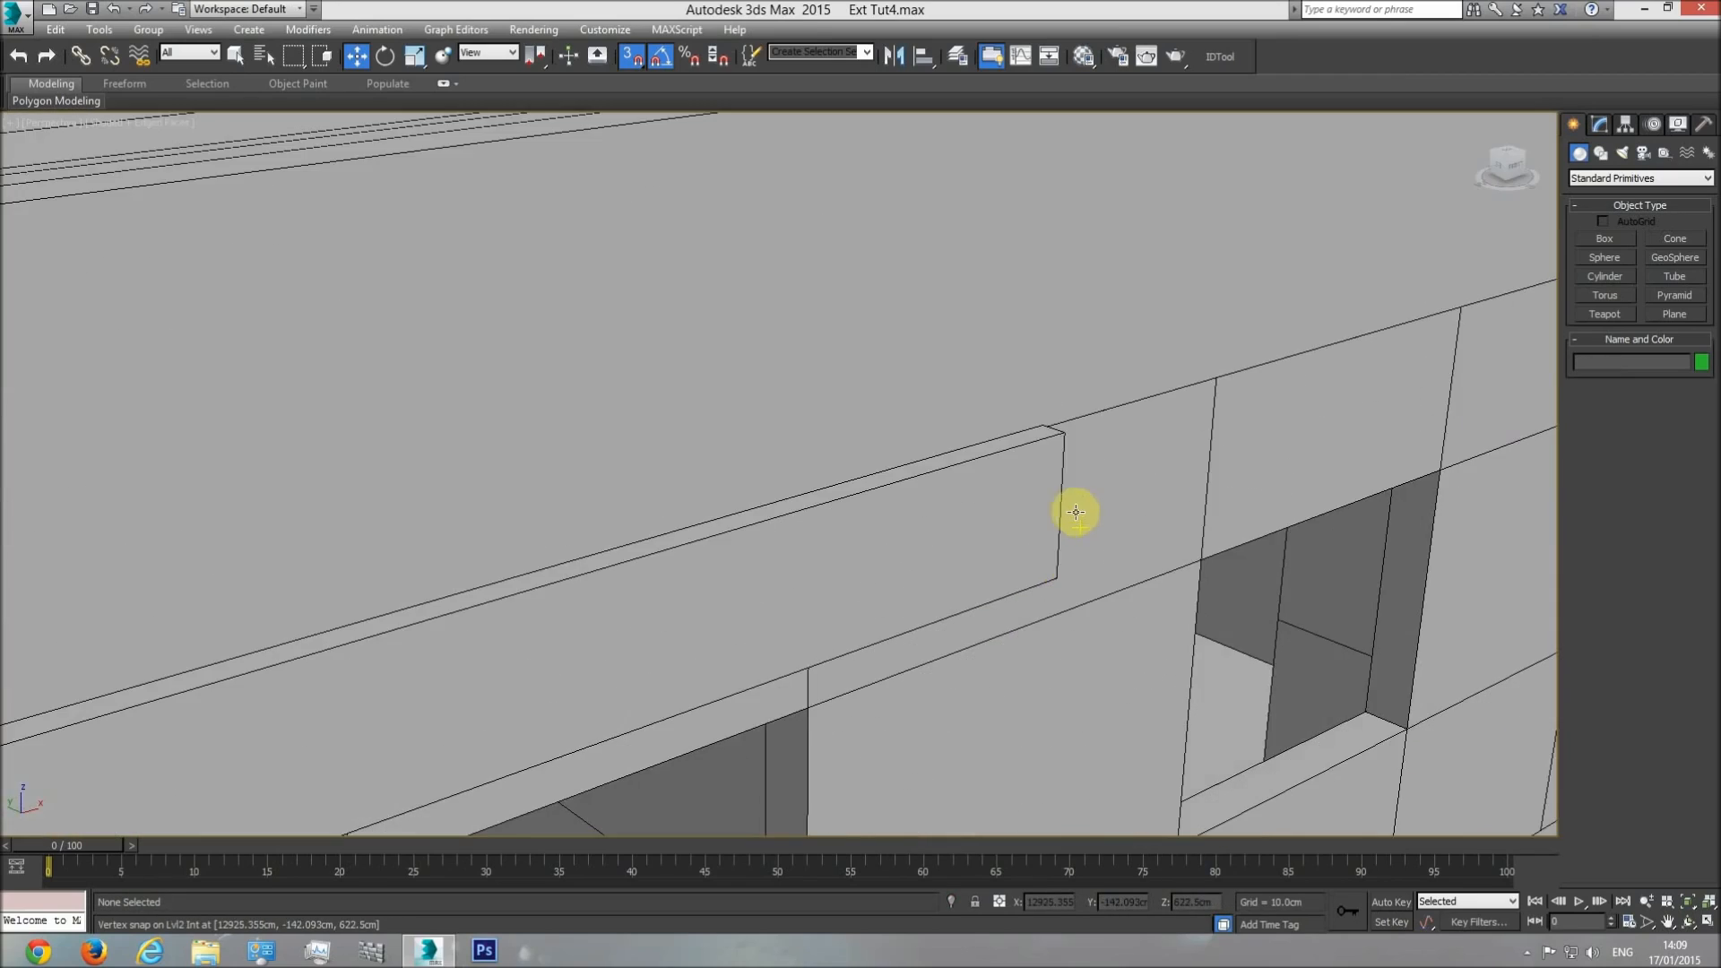
{"action": "scroll", "coordinate": [1066, 502], "scroll_direction": "down", "scroll_amount": 3}
{"action": "scroll", "coordinate": [1067, 502], "scroll_direction": "down", "scroll_amount": 5}
{"action": "scroll", "coordinate": [876, 492], "scroll_direction": "up", "scroll_amount": 7}
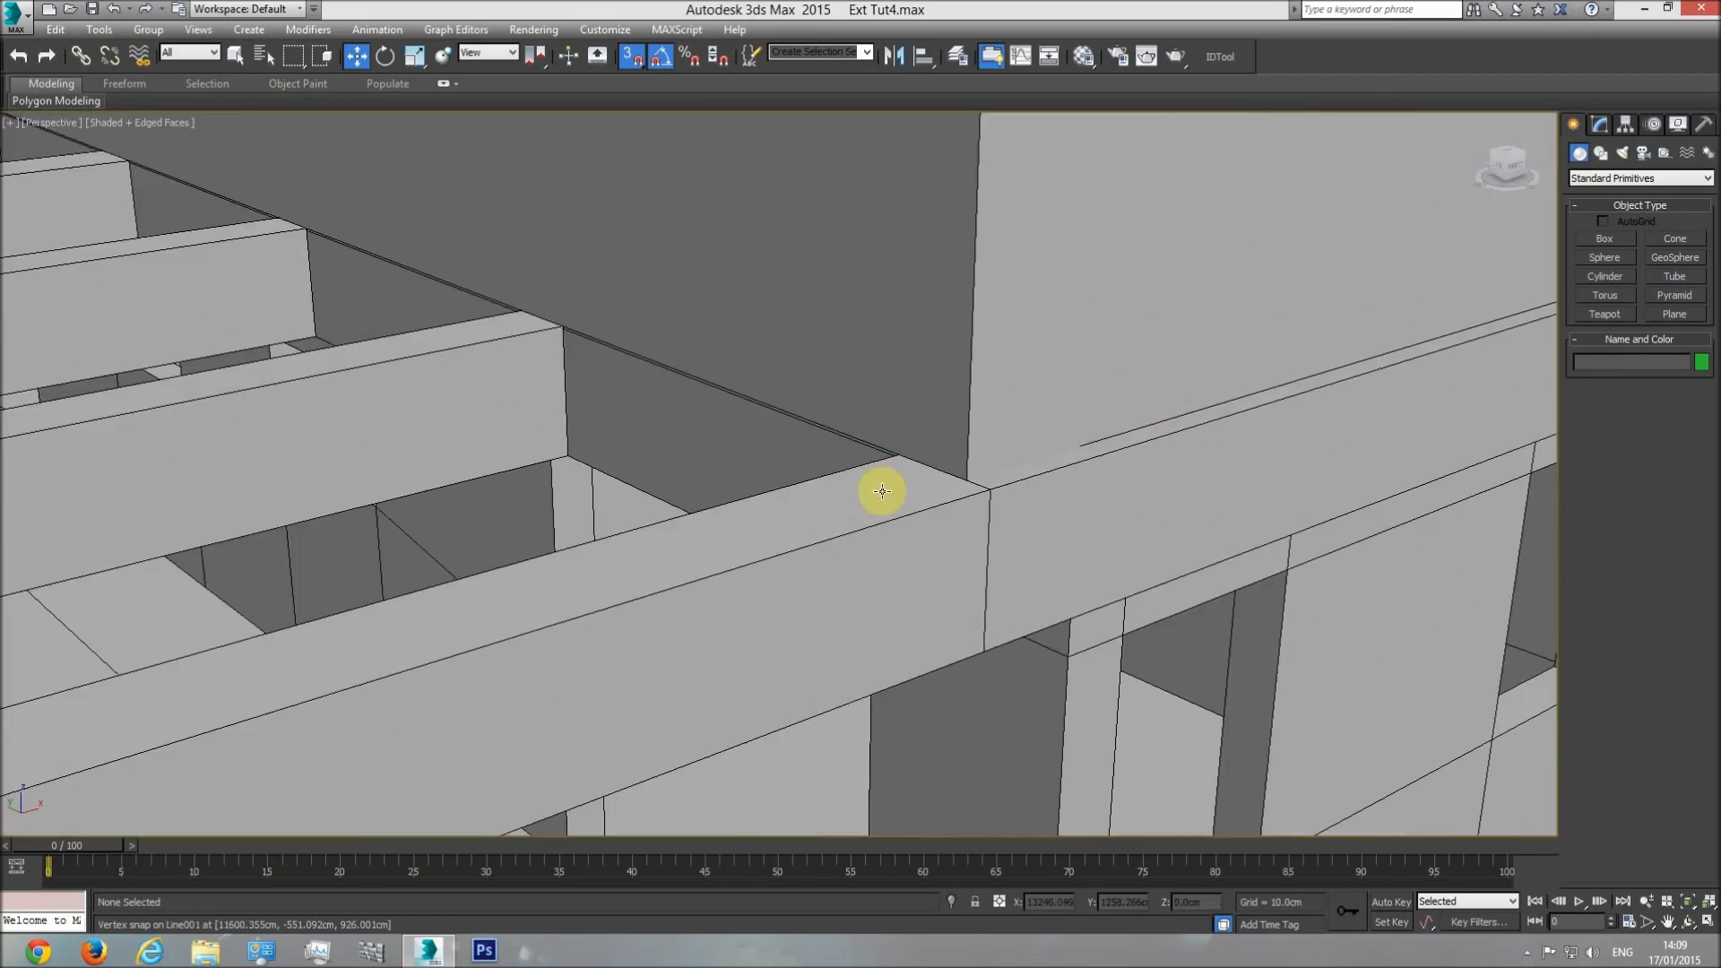
{"action": "scroll", "coordinate": [882, 491], "scroll_direction": "down", "scroll_amount": 2}
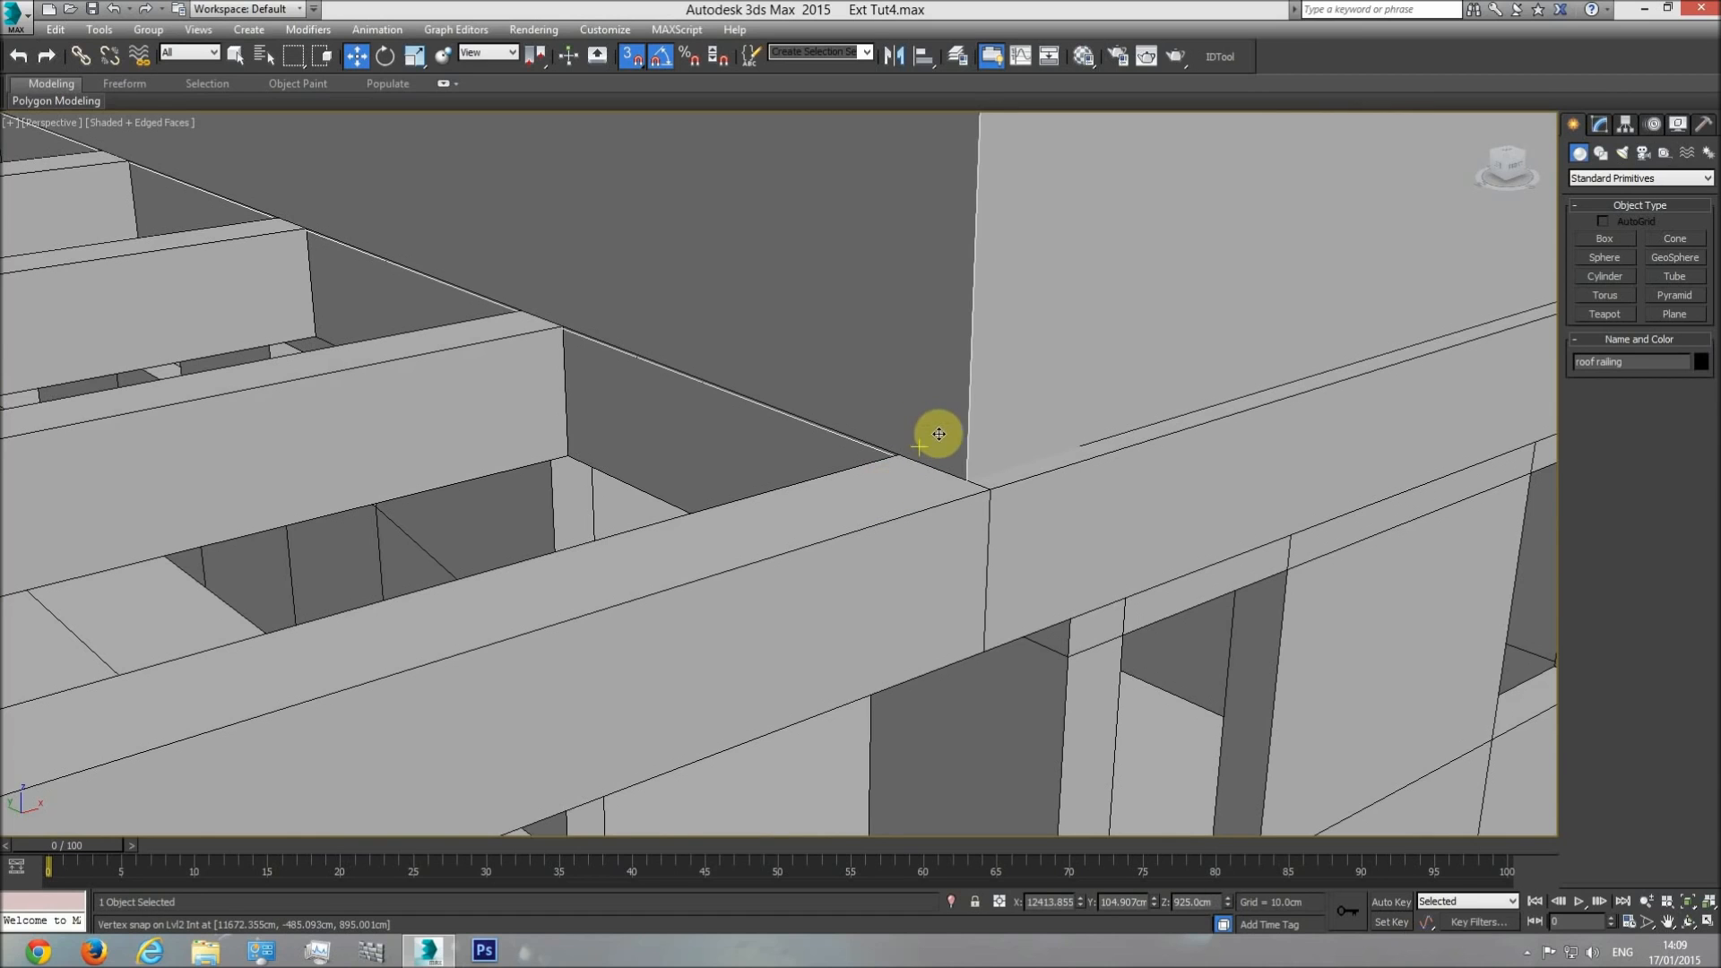
{"action": "left_click", "coordinate": [938, 431]}
{"action": "scroll", "coordinate": [958, 437], "scroll_direction": "down", "scroll_amount": 3}
{"action": "scroll", "coordinate": [861, 448], "scroll_direction": "up", "scroll_amount": 2}
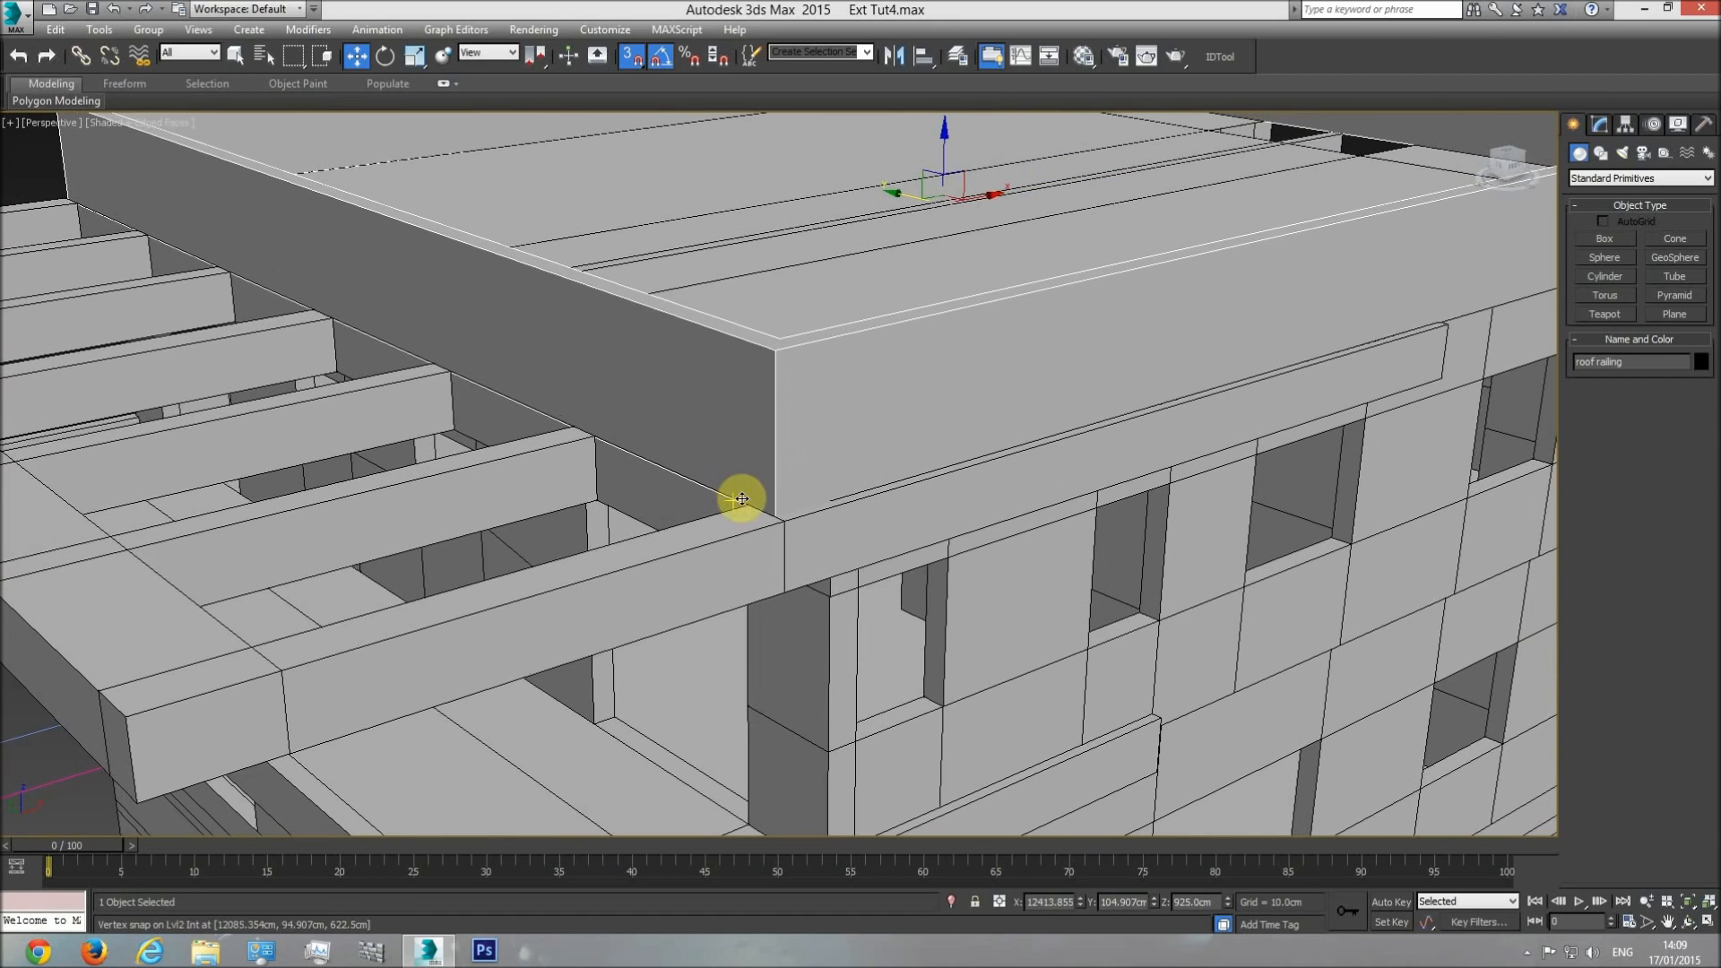
{"action": "scroll", "coordinate": [738, 511], "scroll_direction": "up", "scroll_amount": 5}
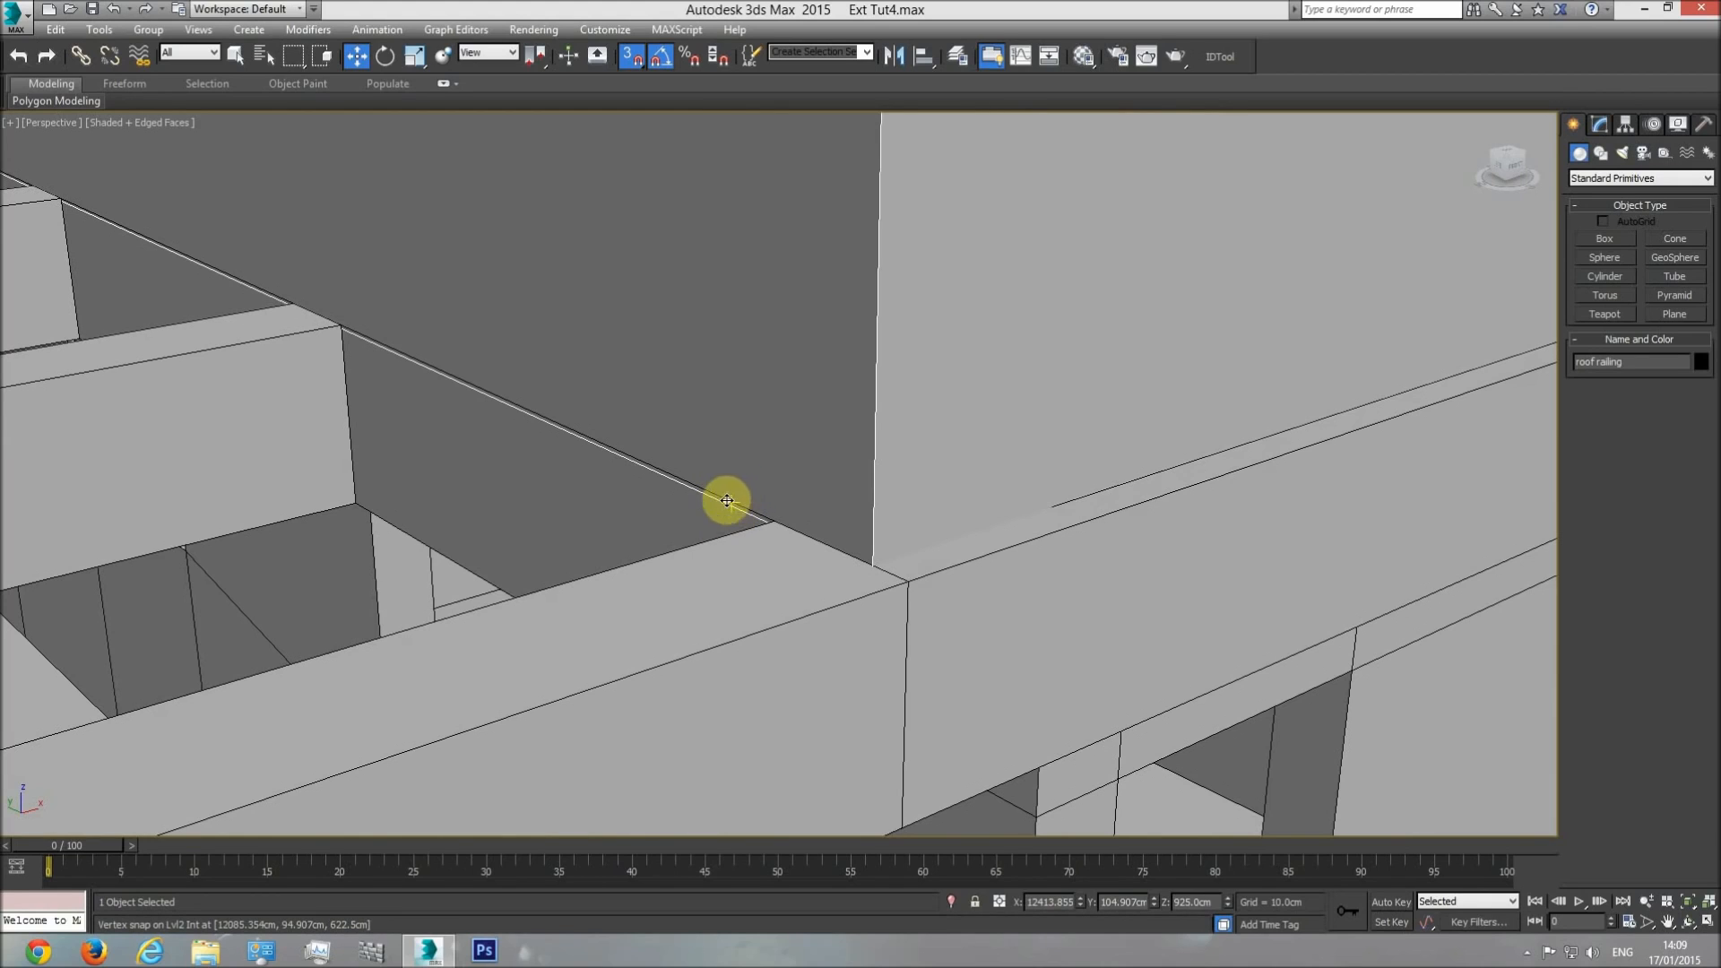
{"action": "scroll", "coordinate": [734, 506], "scroll_direction": "down", "scroll_amount": 6}
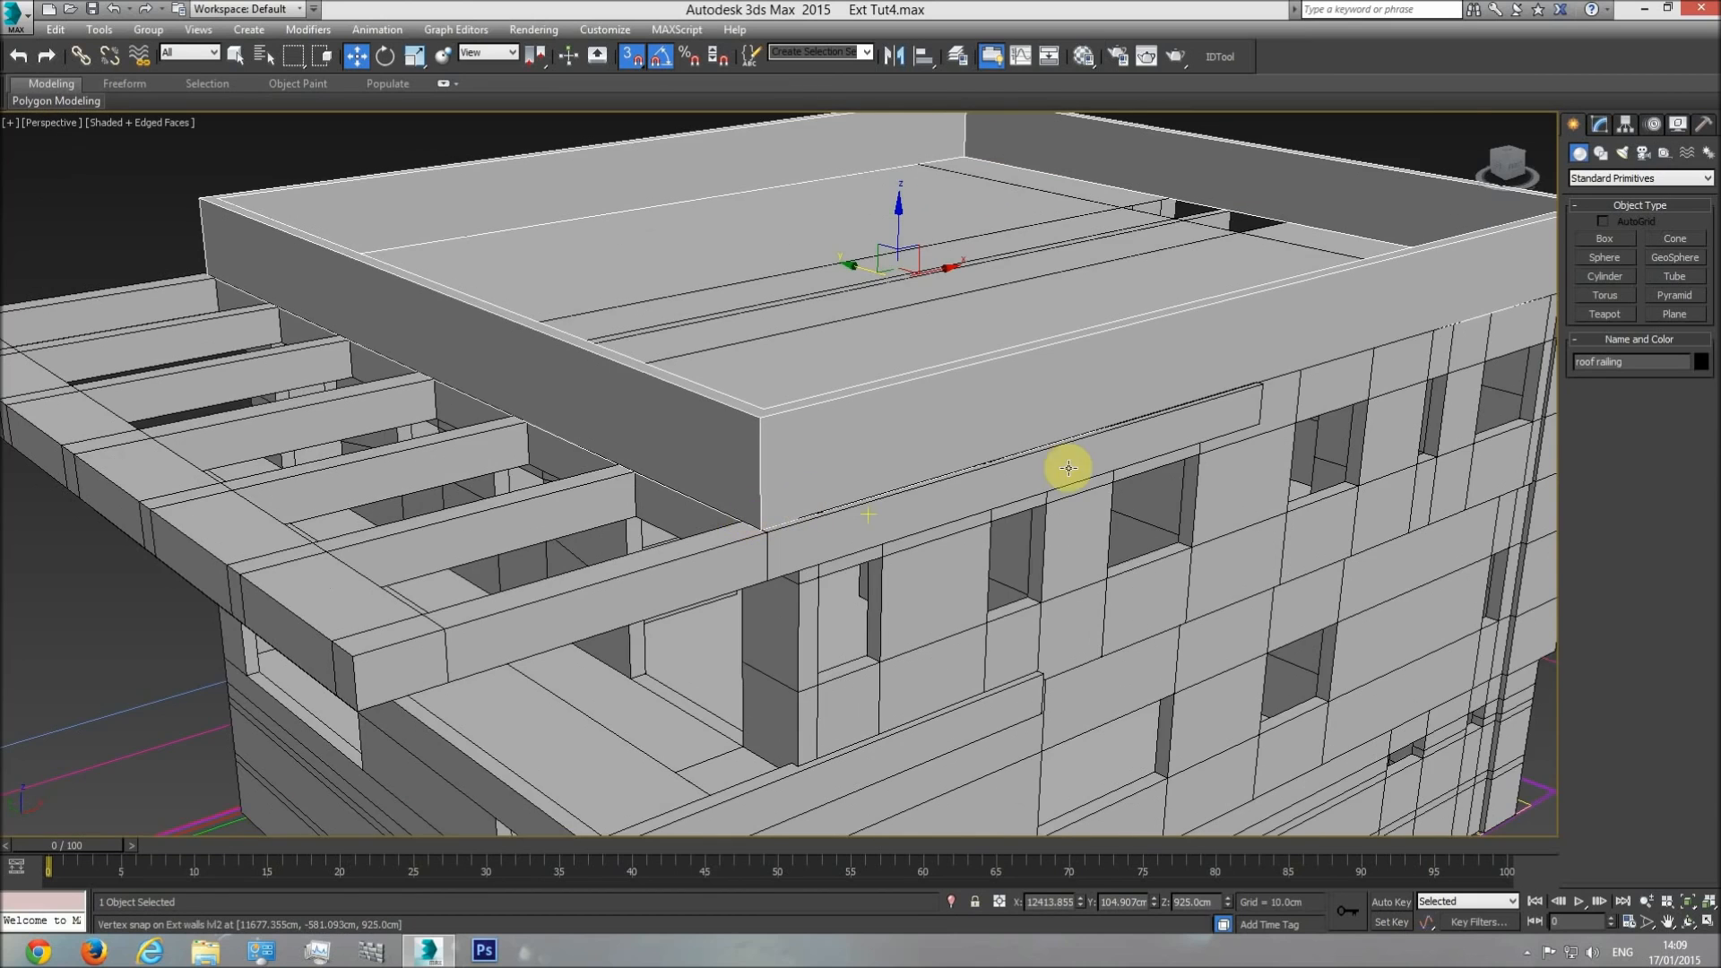
{"action": "scroll", "coordinate": [822, 549], "scroll_direction": "up", "scroll_amount": 8}
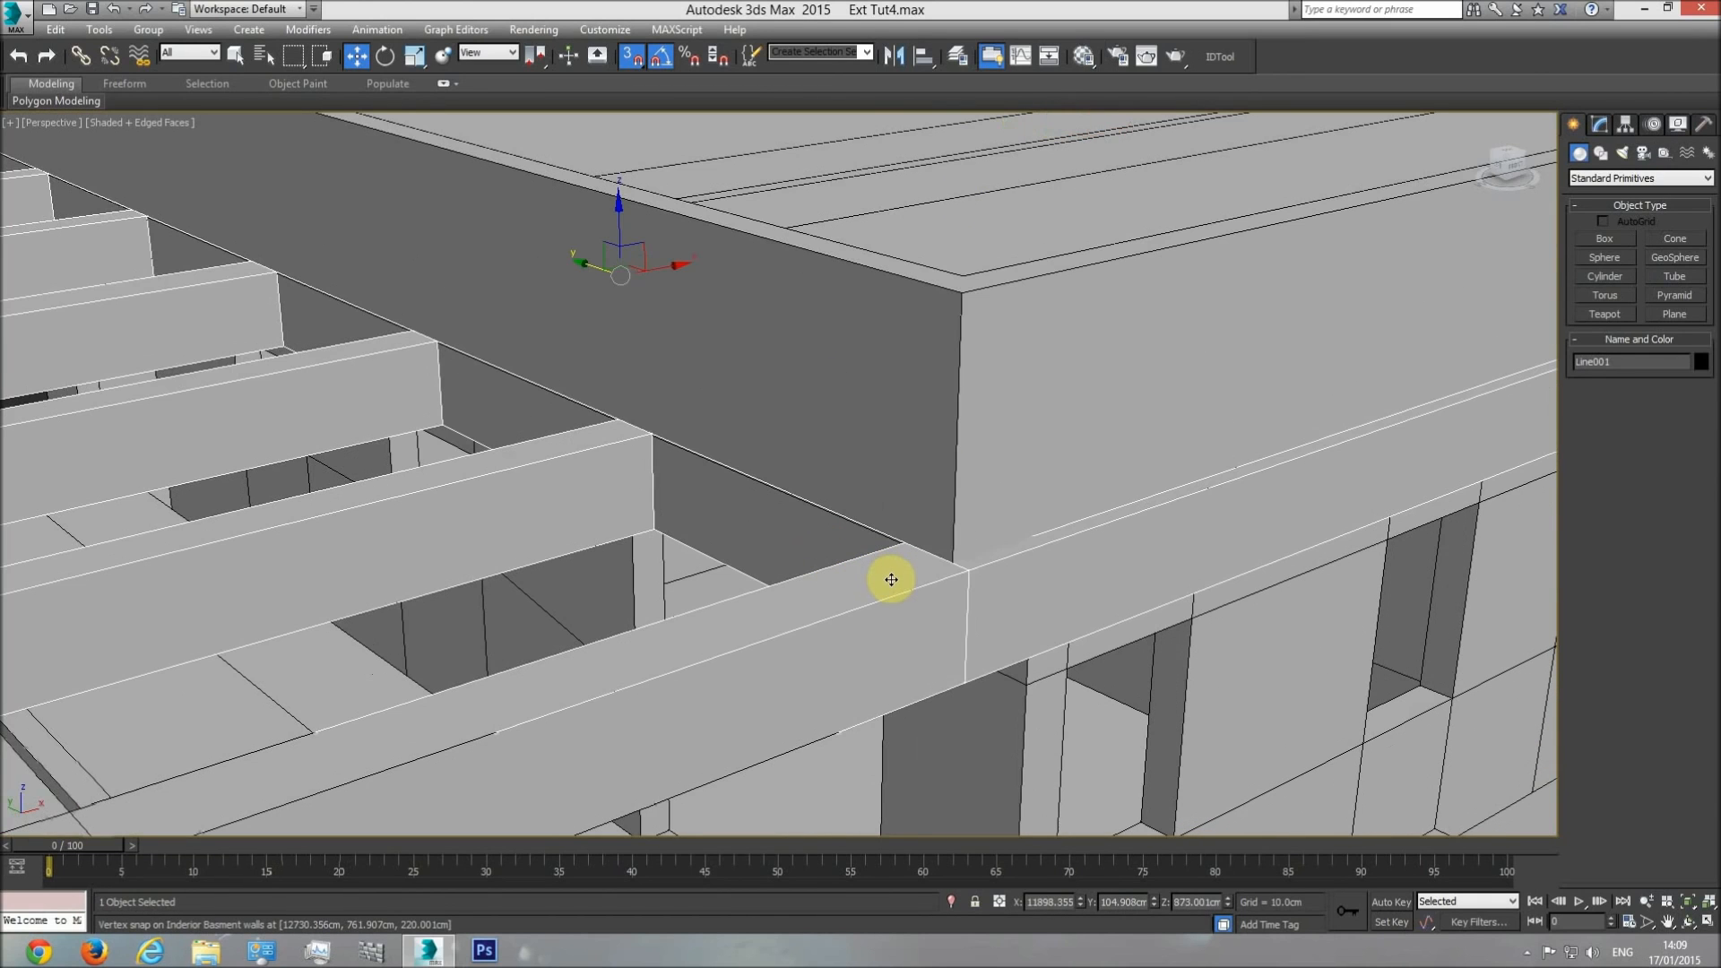
Set the frame's Shell outer amount to 52 cm and check its top edge against the railing in a front wireframe view.
{"action": "key", "text": "f"}
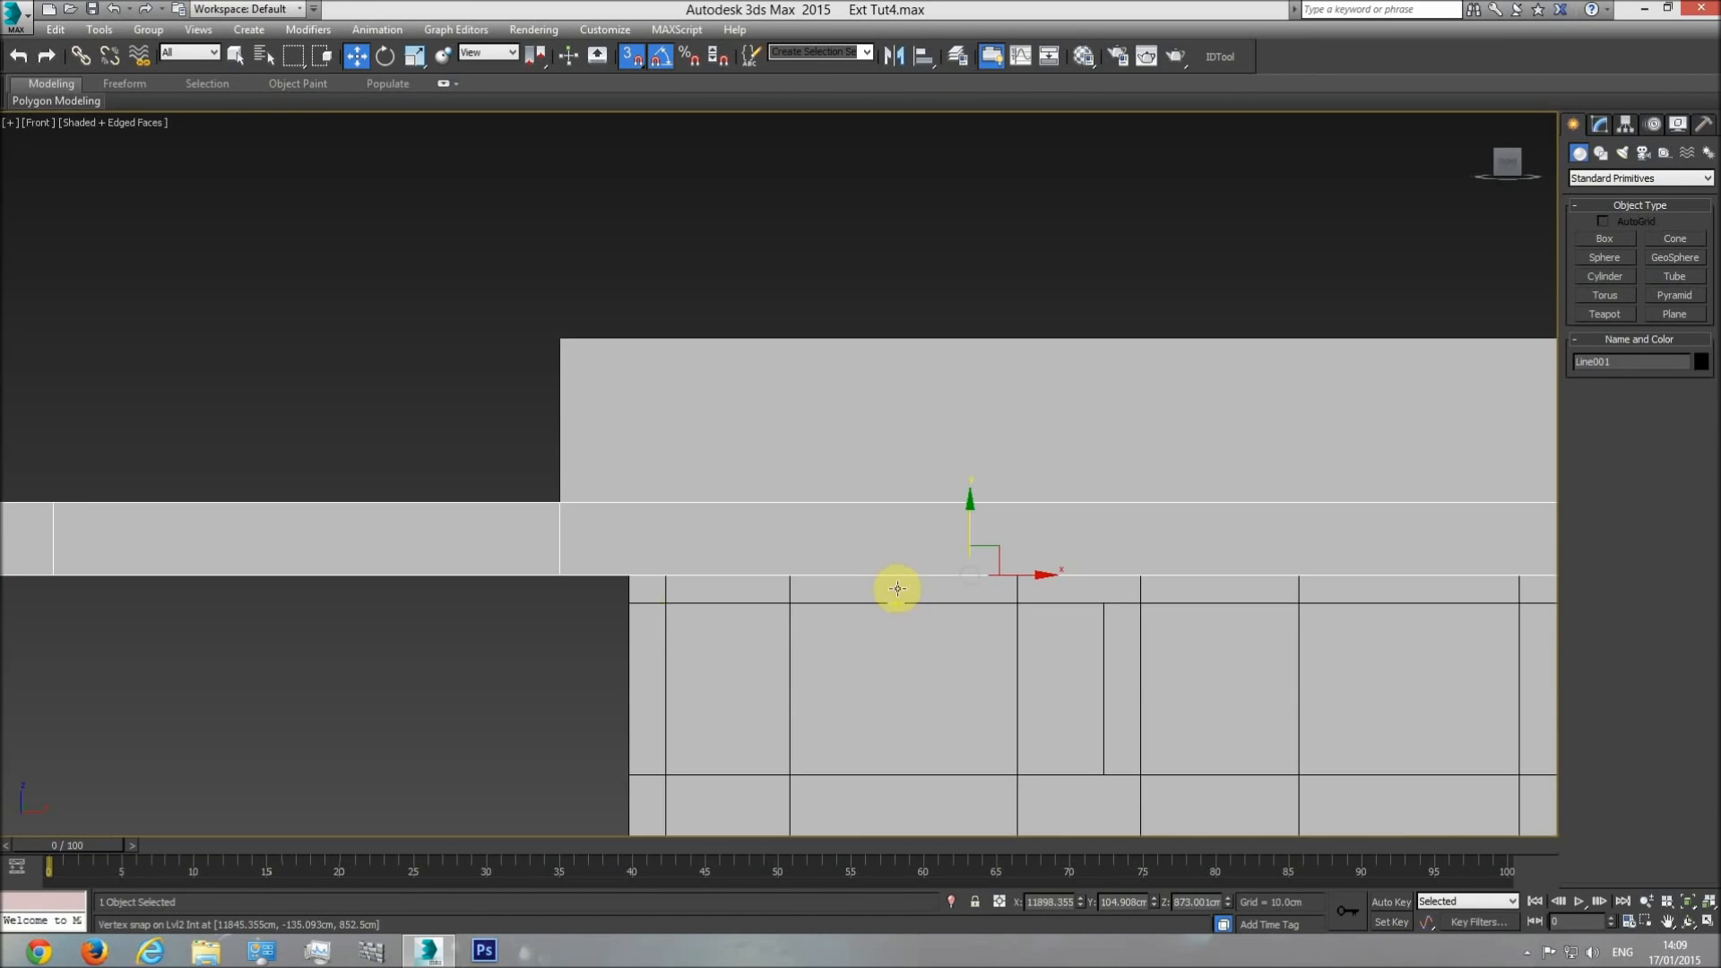
{"action": "key", "text": "F3"}
{"action": "scroll", "coordinate": [569, 500], "scroll_direction": "up", "scroll_amount": 4}
{"action": "scroll", "coordinate": [553, 518], "scroll_direction": "down", "scroll_amount": 4}
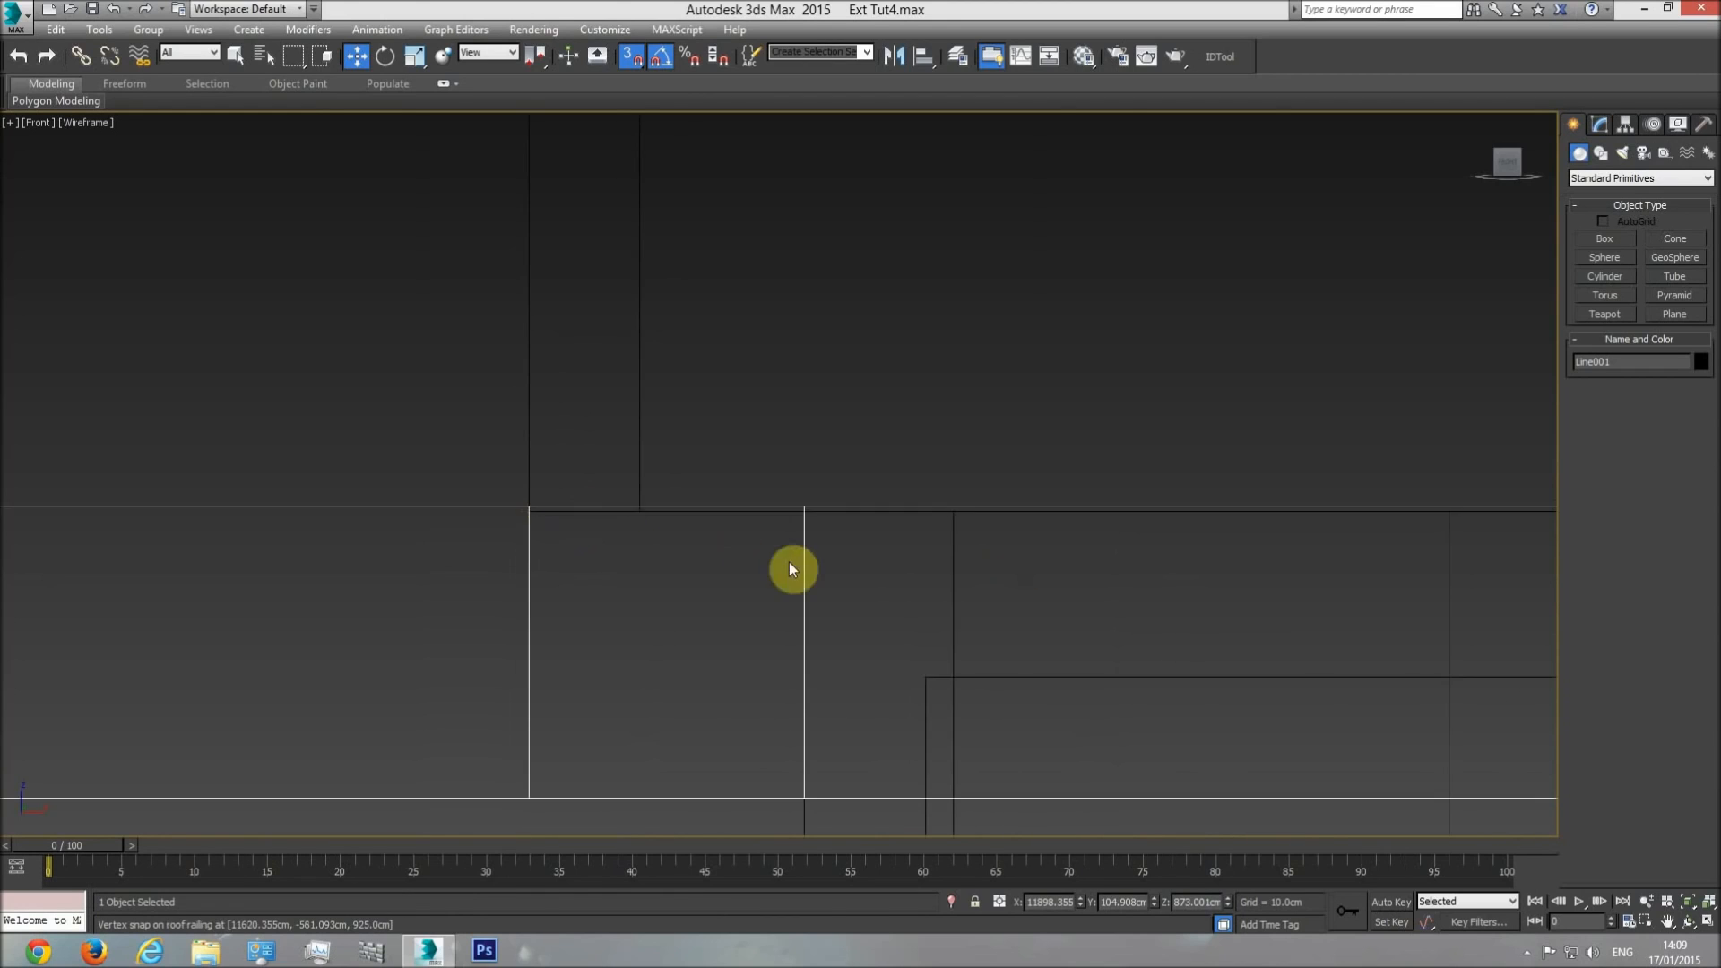
{"action": "left_click", "coordinate": [1599, 124]}
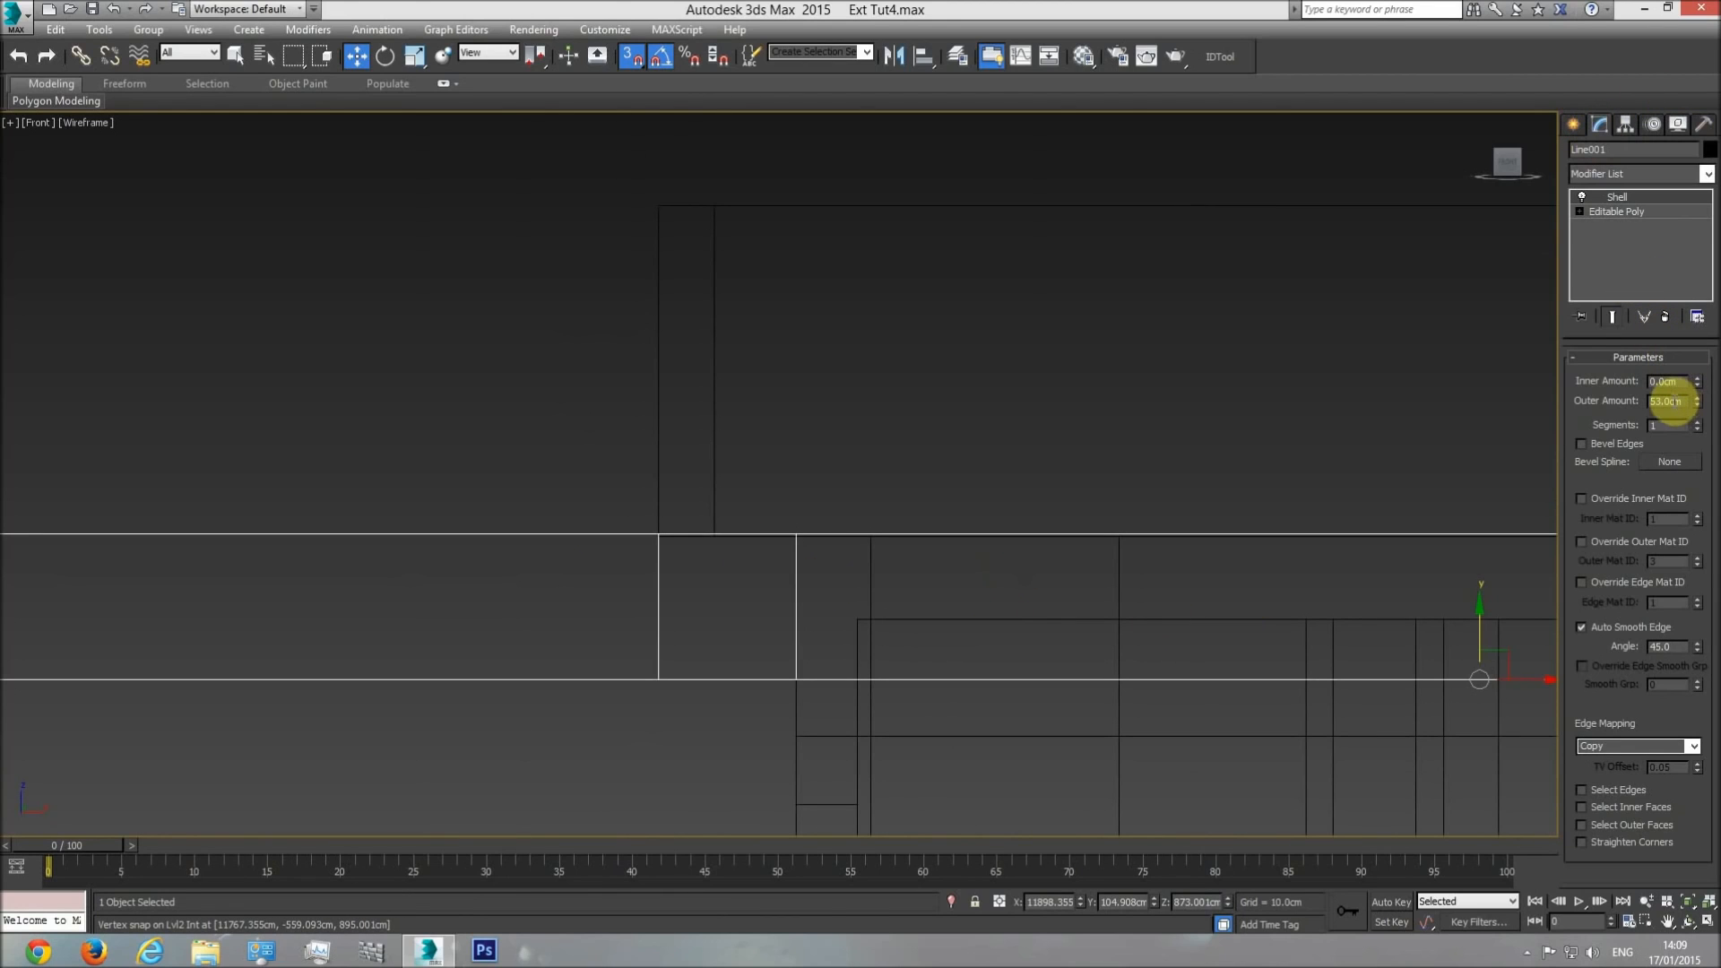
{"action": "type", "text": "52"}
{"action": "key", "text": "Return"}
{"action": "scroll", "coordinate": [637, 538], "scroll_direction": "up", "scroll_amount": 6}
{"action": "scroll", "coordinate": [986, 511], "scroll_direction": "down", "scroll_amount": 3}
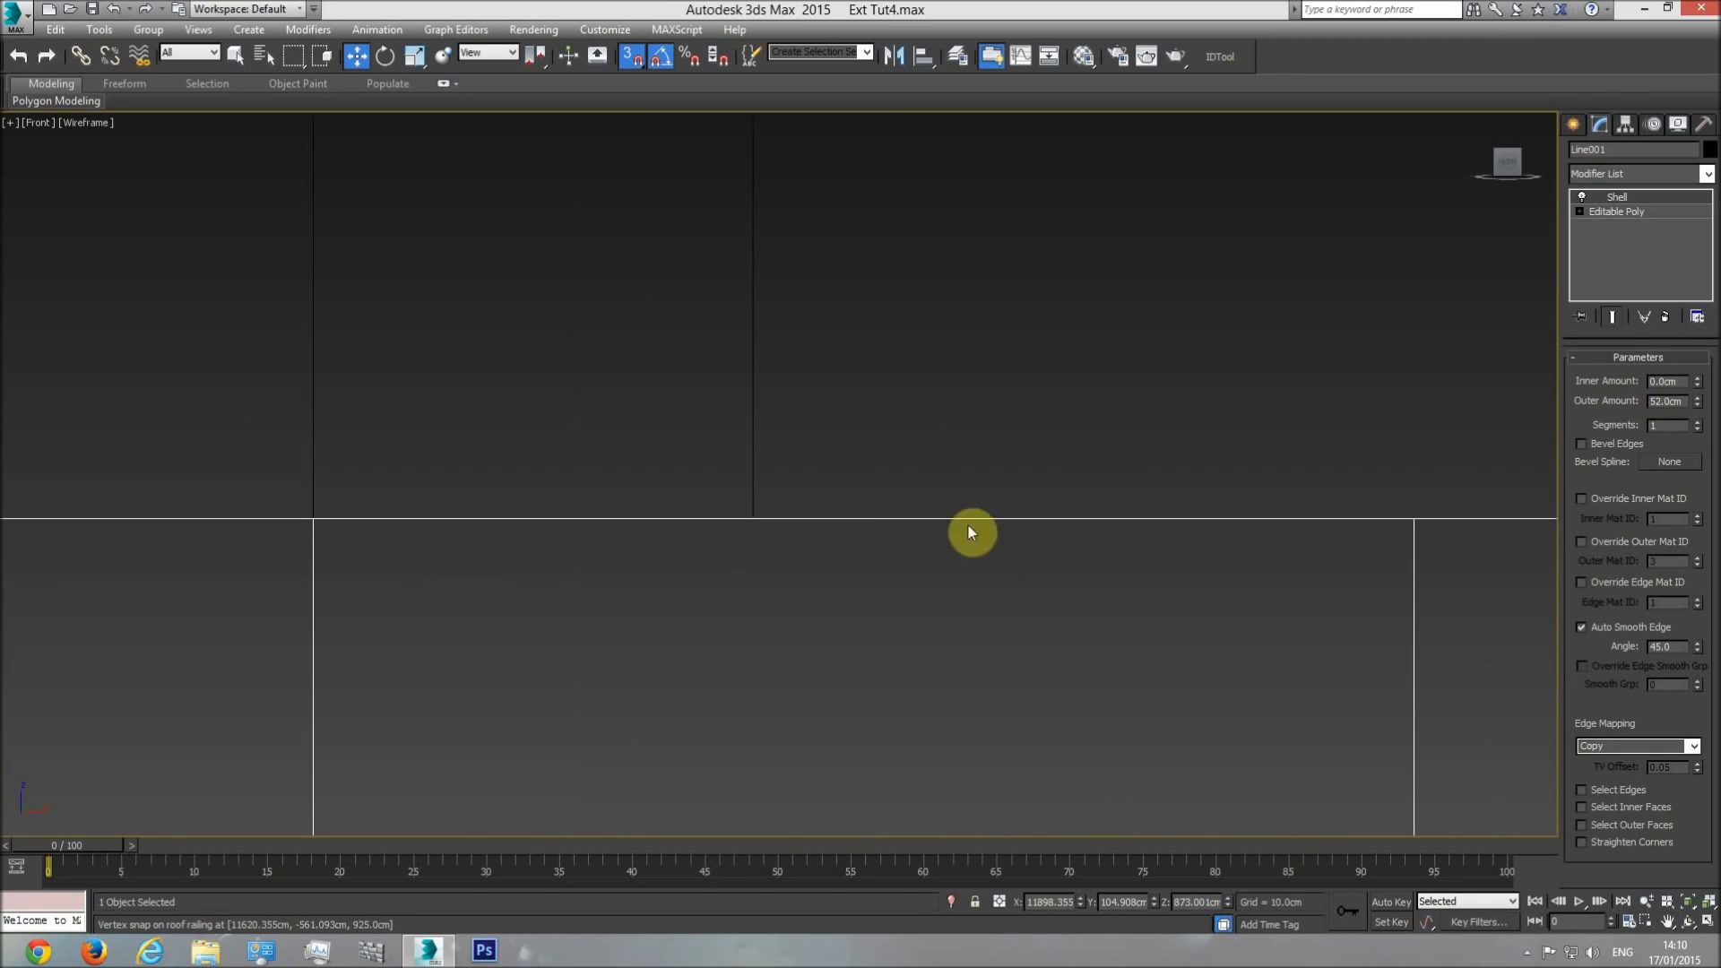
{"action": "scroll", "coordinate": [986, 525], "scroll_direction": "down", "scroll_amount": 3}
{"action": "middle_click_drag", "start_coordinate": [675, 544], "coordinate": [719, 544]}
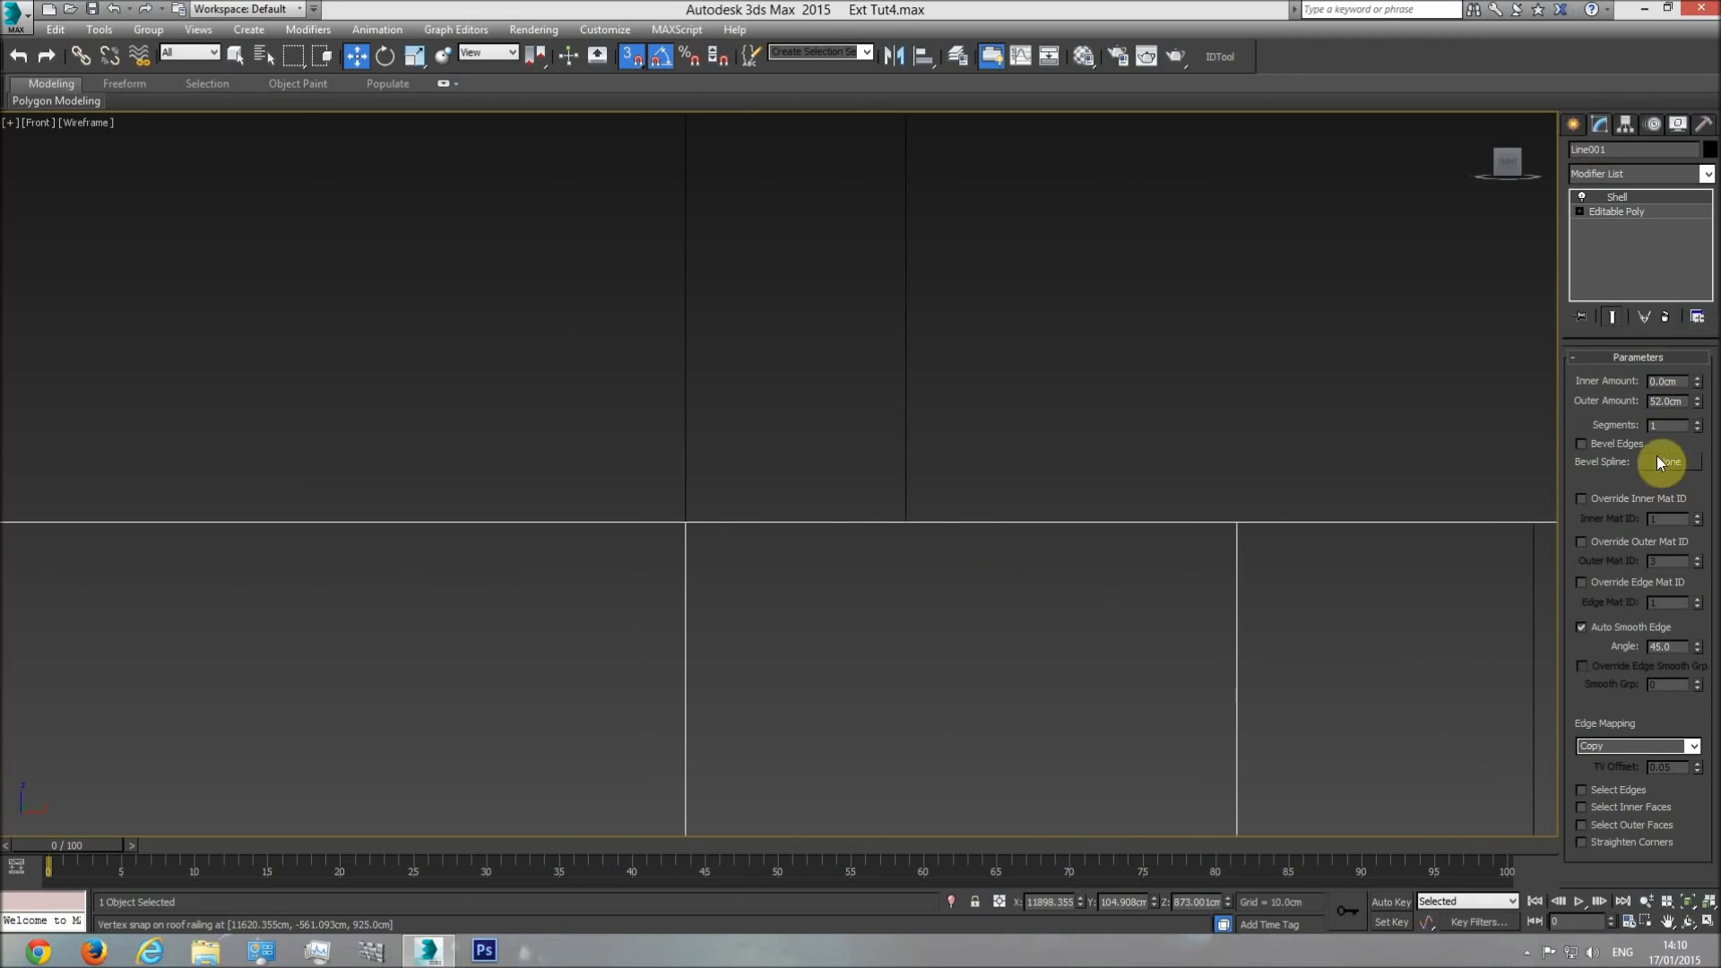
Set the Shell outer amount back to 53 cm and inspect the frame's junction with the roof in perspective.
{"action": "key", "text": "Return"}
{"action": "middle_click_drag", "start_coordinate": [716, 541], "coordinate": [738, 561]}
{"action": "scroll", "coordinate": [738, 561], "scroll_direction": "down", "scroll_amount": 3}
{"action": "key", "text": "p"}
{"action": "left_click", "coordinate": [1689, 923]}
{"action": "key", "text": "F3"}
{"action": "mouse_move", "coordinate": [780, 511]}
{"action": "left_mouse_down"}
{"action": "mouse_move", "coordinate": [856, 541]}
{"action": "mouse_move", "coordinate": [872, 569]}
{"action": "mouse_move", "coordinate": [781, 461]}
{"action": "mouse_move", "coordinate": [872, 564]}
{"action": "mouse_move", "coordinate": [872, 534]}
{"action": "left_mouse_up"}
{"action": "key", "text": "w"}
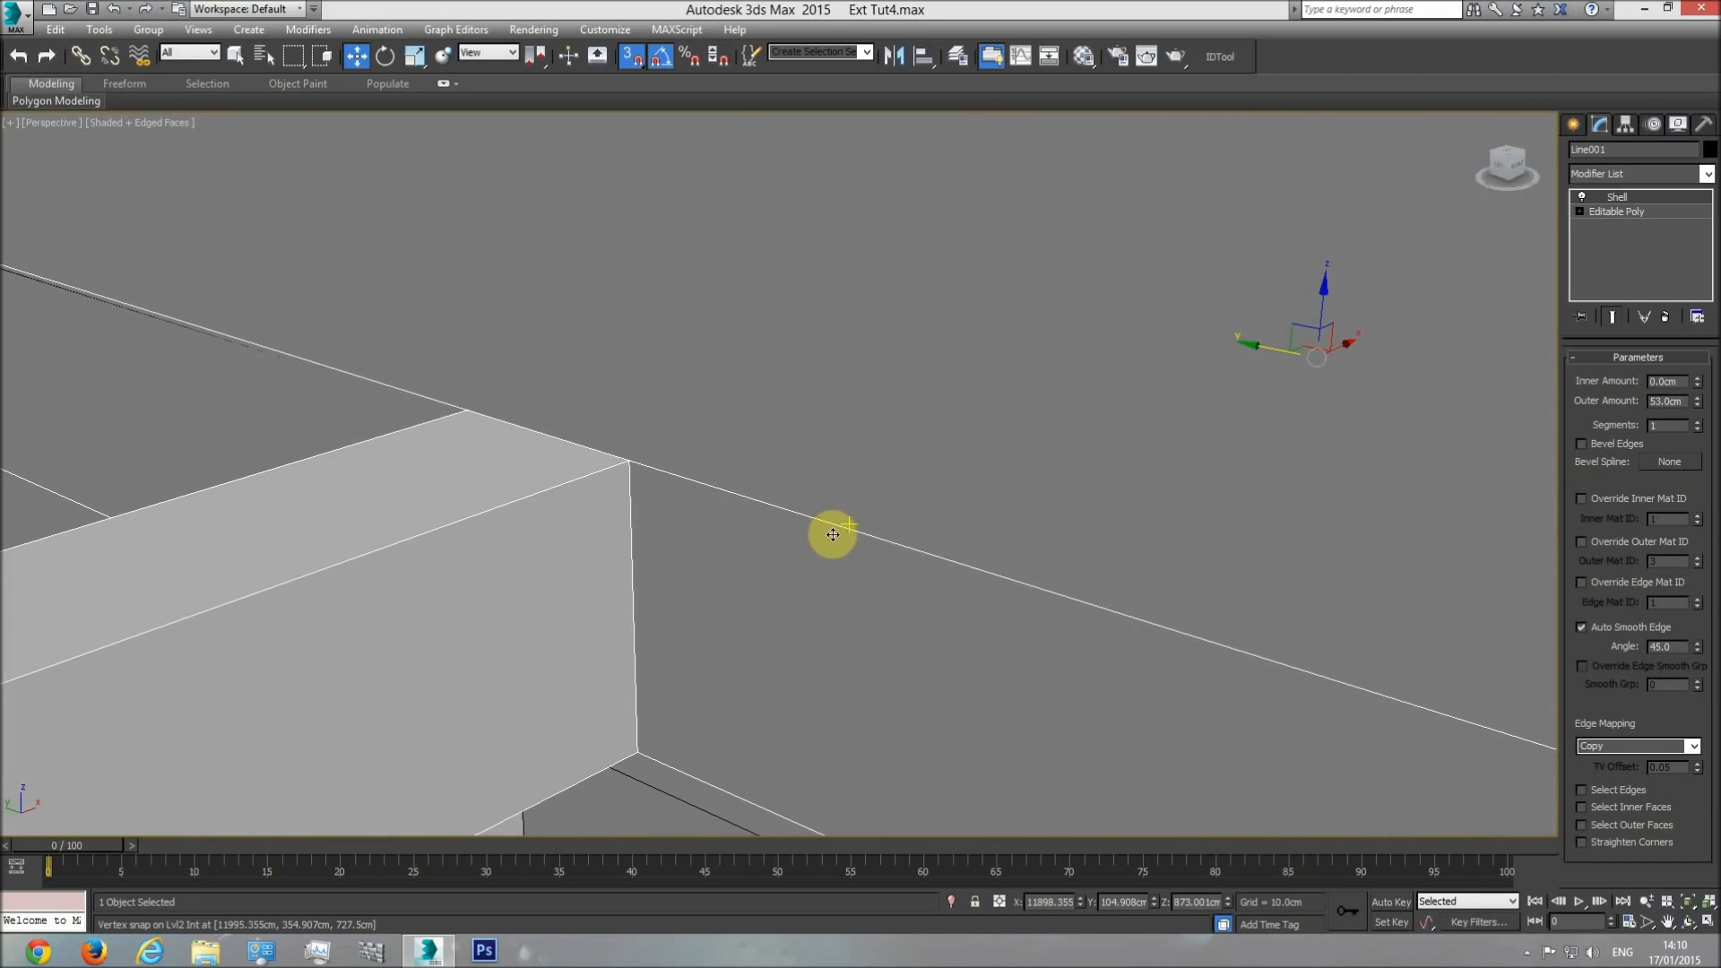
{"action": "key", "text": "F3"}
{"action": "key", "text": "F3"}
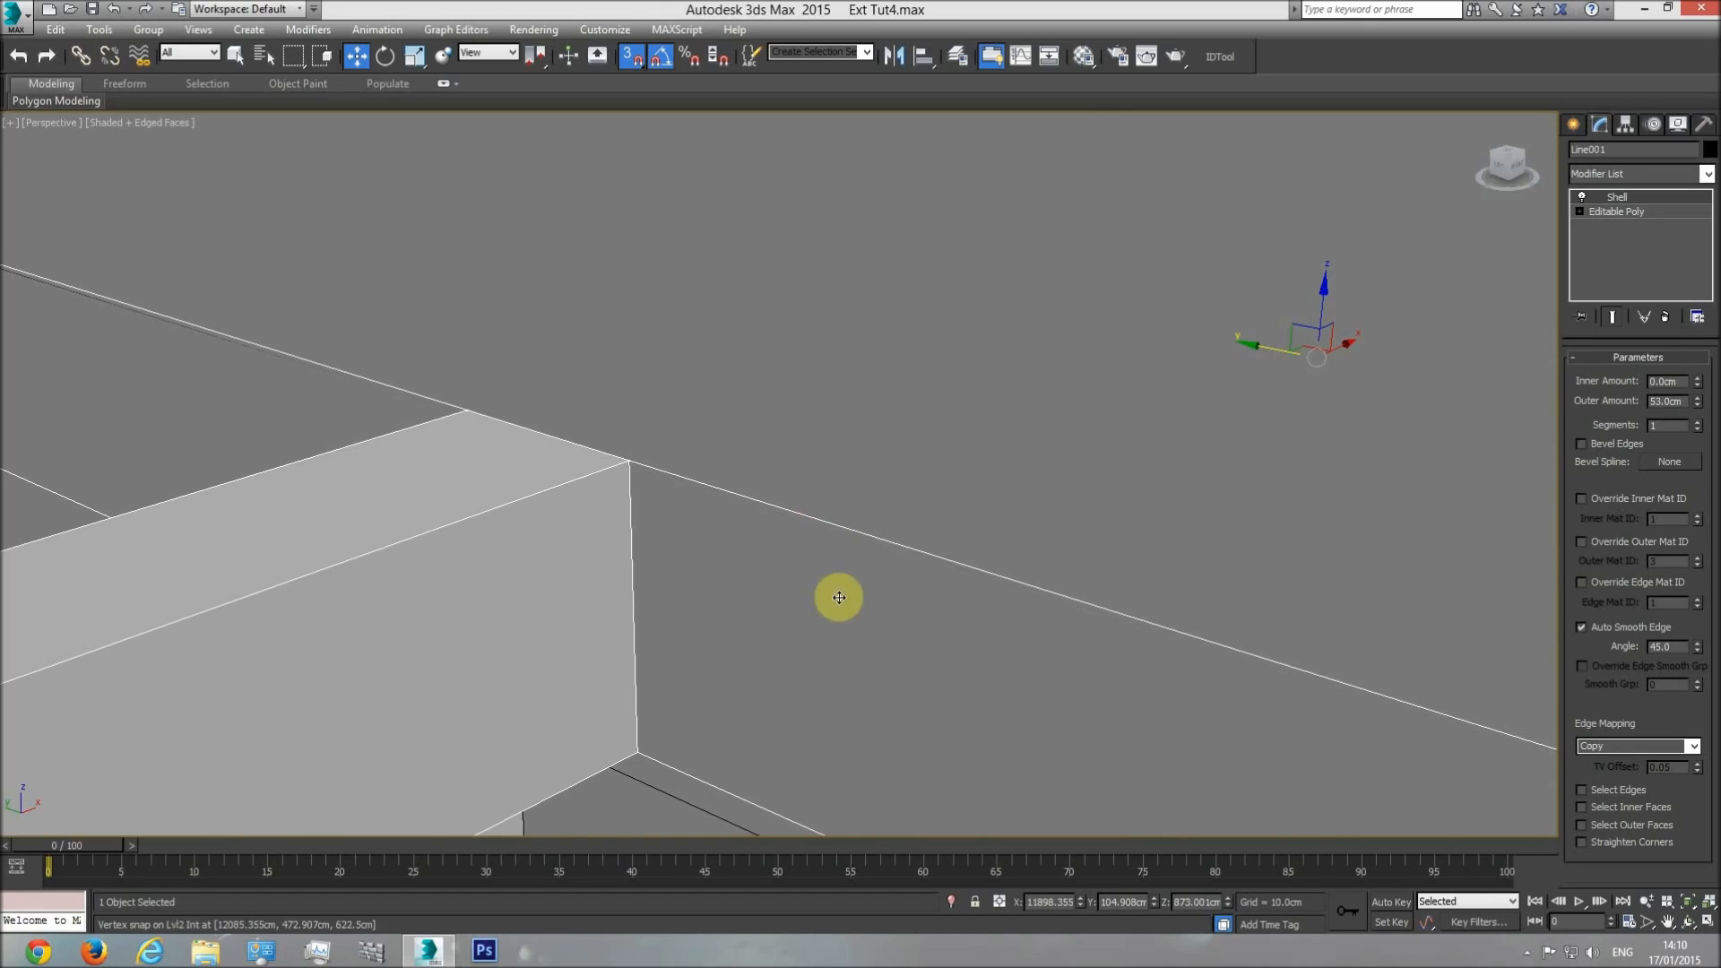
Set the pergola frame's Shell outer amount to 52 cm.
{"action": "left_click", "coordinate": [1669, 401]}
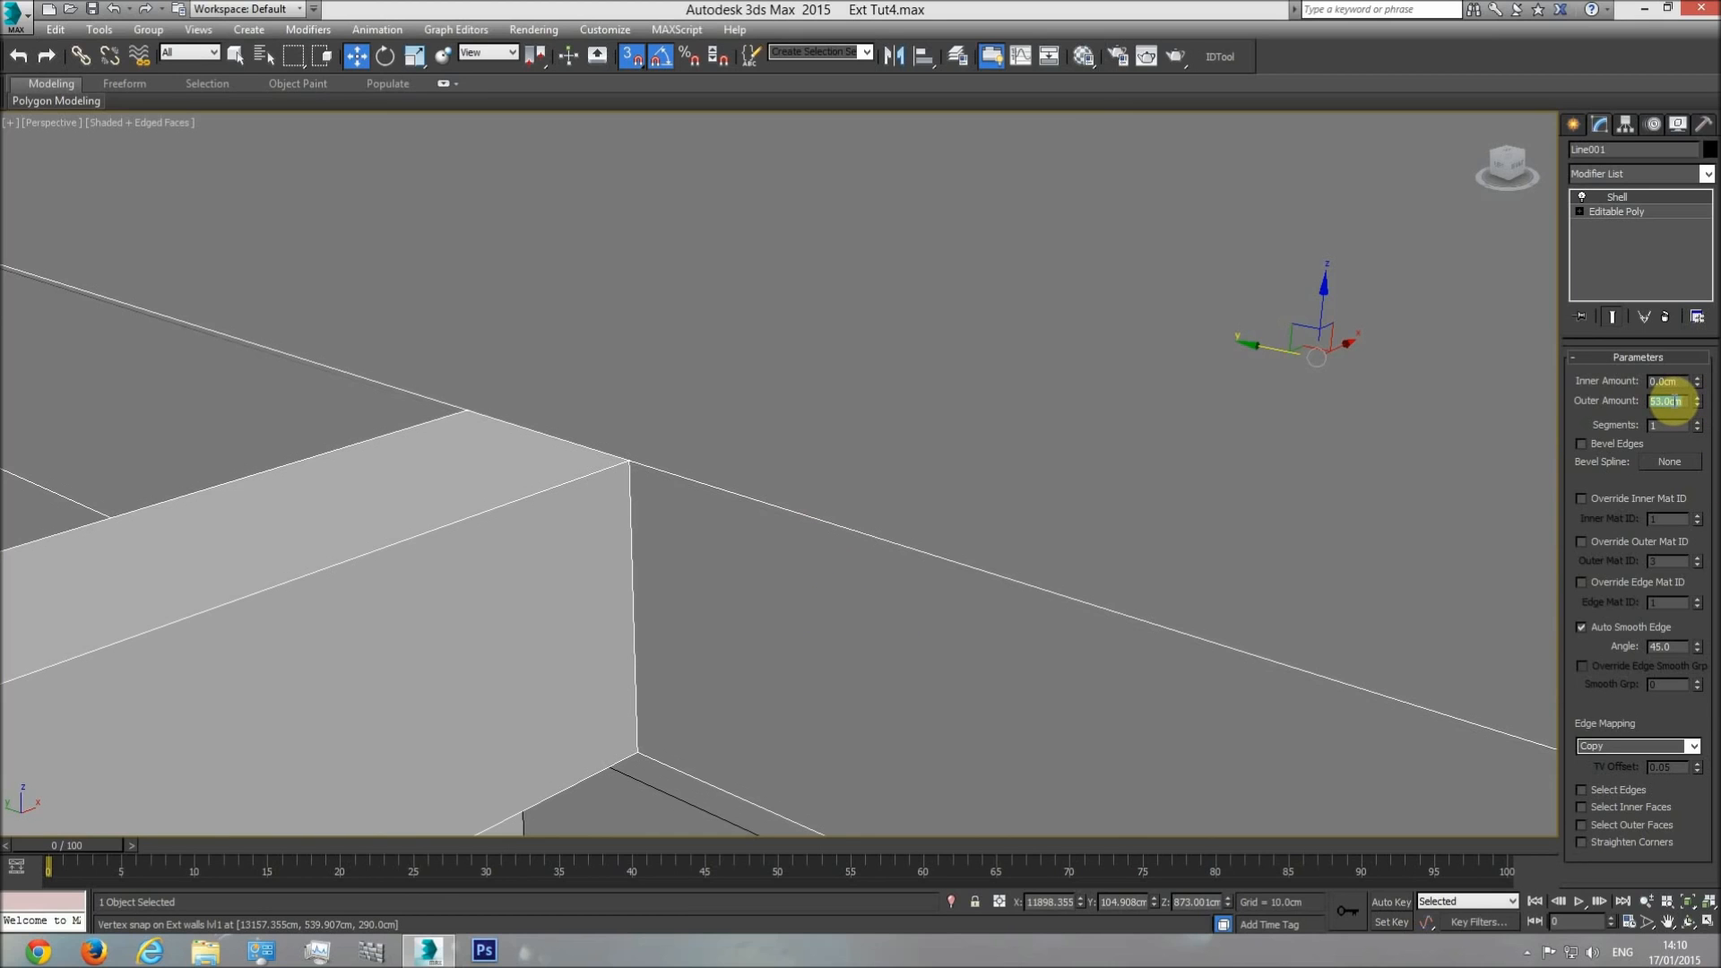
{"action": "key", "text": "Return"}
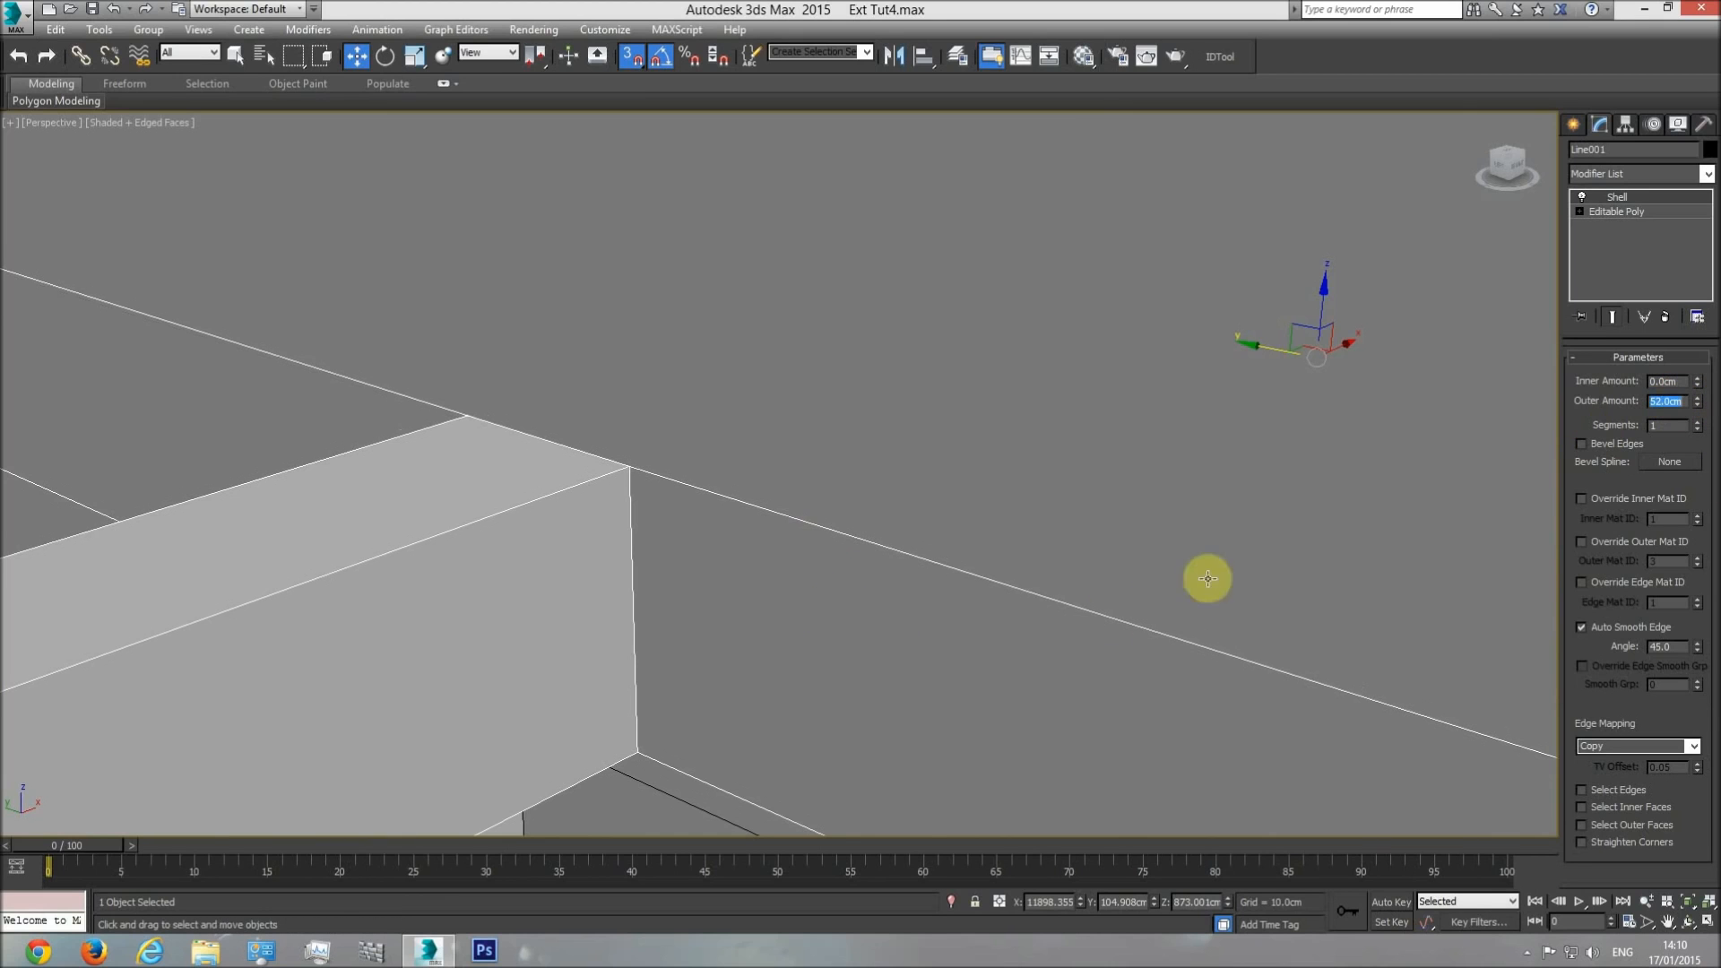
{"action": "middle_click_drag", "start_coordinate": [1207, 580], "coordinate": [944, 592]}
{"action": "scroll", "coordinate": [945, 592], "scroll_direction": "down", "scroll_amount": 3}
{"action": "middle_click_drag", "start_coordinate": [1232, 638], "coordinate": [583, 538]}
{"action": "scroll", "coordinate": [583, 538], "scroll_direction": "down", "scroll_amount": 3}
{"action": "scroll", "coordinate": [895, 654], "scroll_direction": "down", "scroll_amount": 1}
{"action": "scroll", "coordinate": [986, 661], "scroll_direction": "up", "scroll_amount": 3}
Check the frame's alignment with the roof railing in the front wireframe view and in a shaded perspective from above.
{"action": "key", "text": "f"}
{"action": "scroll", "coordinate": [768, 524], "scroll_direction": "up", "scroll_amount": 4}
{"action": "key", "text": "F3"}
{"action": "scroll", "coordinate": [636, 621], "scroll_direction": "up", "scroll_amount": 5}
{"action": "scroll", "coordinate": [665, 570], "scroll_direction": "up", "scroll_amount": 5}
{"action": "scroll", "coordinate": [657, 561], "scroll_direction": "down", "scroll_amount": 8}
{"action": "key", "text": "p"}
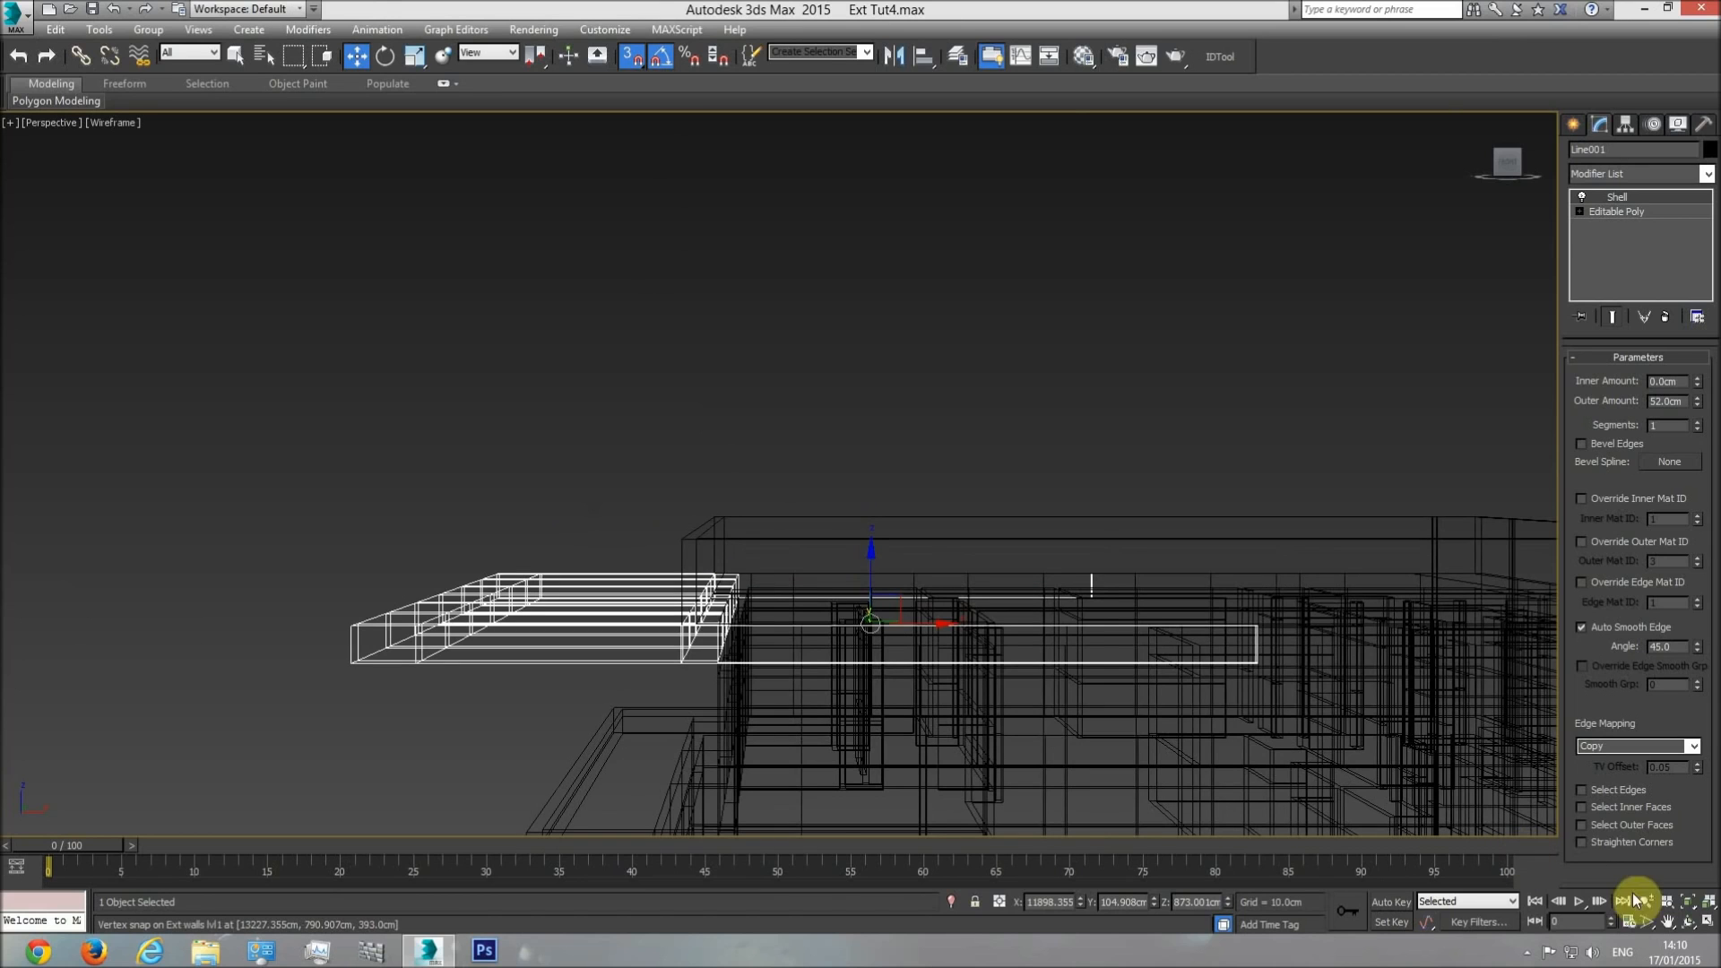
{"action": "left_click", "coordinate": [1697, 923]}
{"action": "key", "text": "F3"}
{"action": "left_click_drag", "start_coordinate": [1207, 714], "coordinate": [895, 587]}
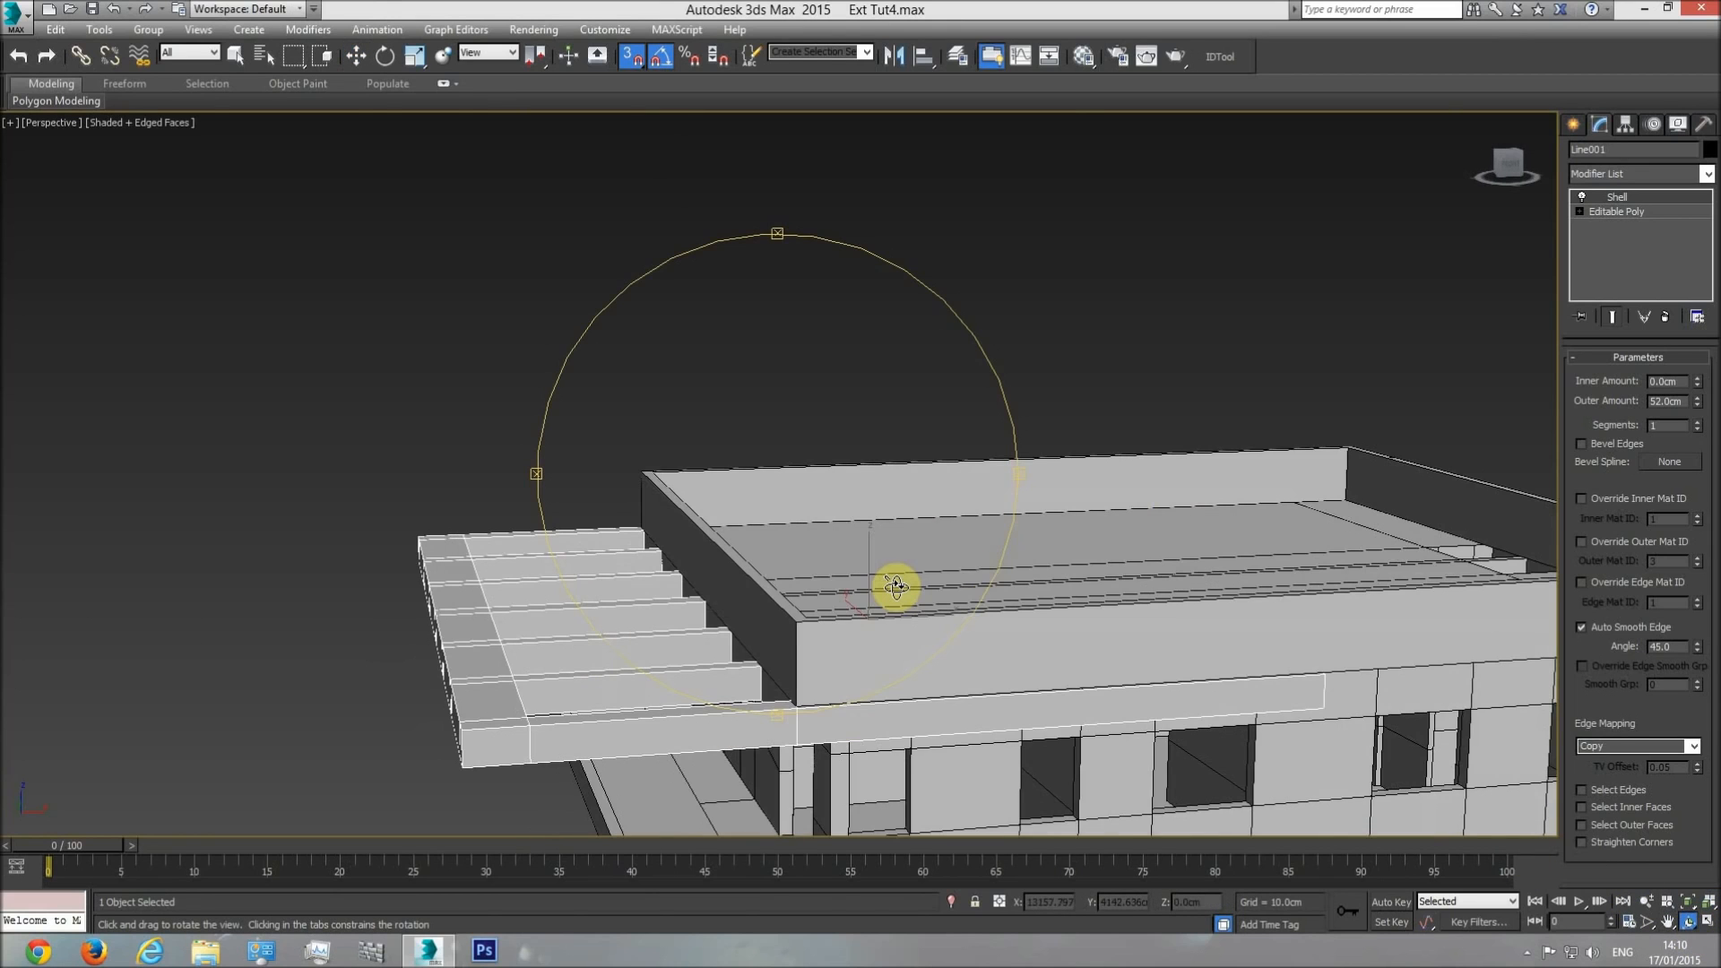
In the top view, measure the roof railing's height above the pergola slab in the elevation with a snapped box, and delete it.
{"action": "key", "text": "t"}
{"action": "scroll", "coordinate": [803, 573], "scroll_direction": "down", "scroll_amount": 4}
{"action": "scroll", "coordinate": [967, 553], "scroll_direction": "up", "scroll_amount": 4}
{"action": "middle_click_drag", "start_coordinate": [925, 538], "coordinate": [785, 536]}
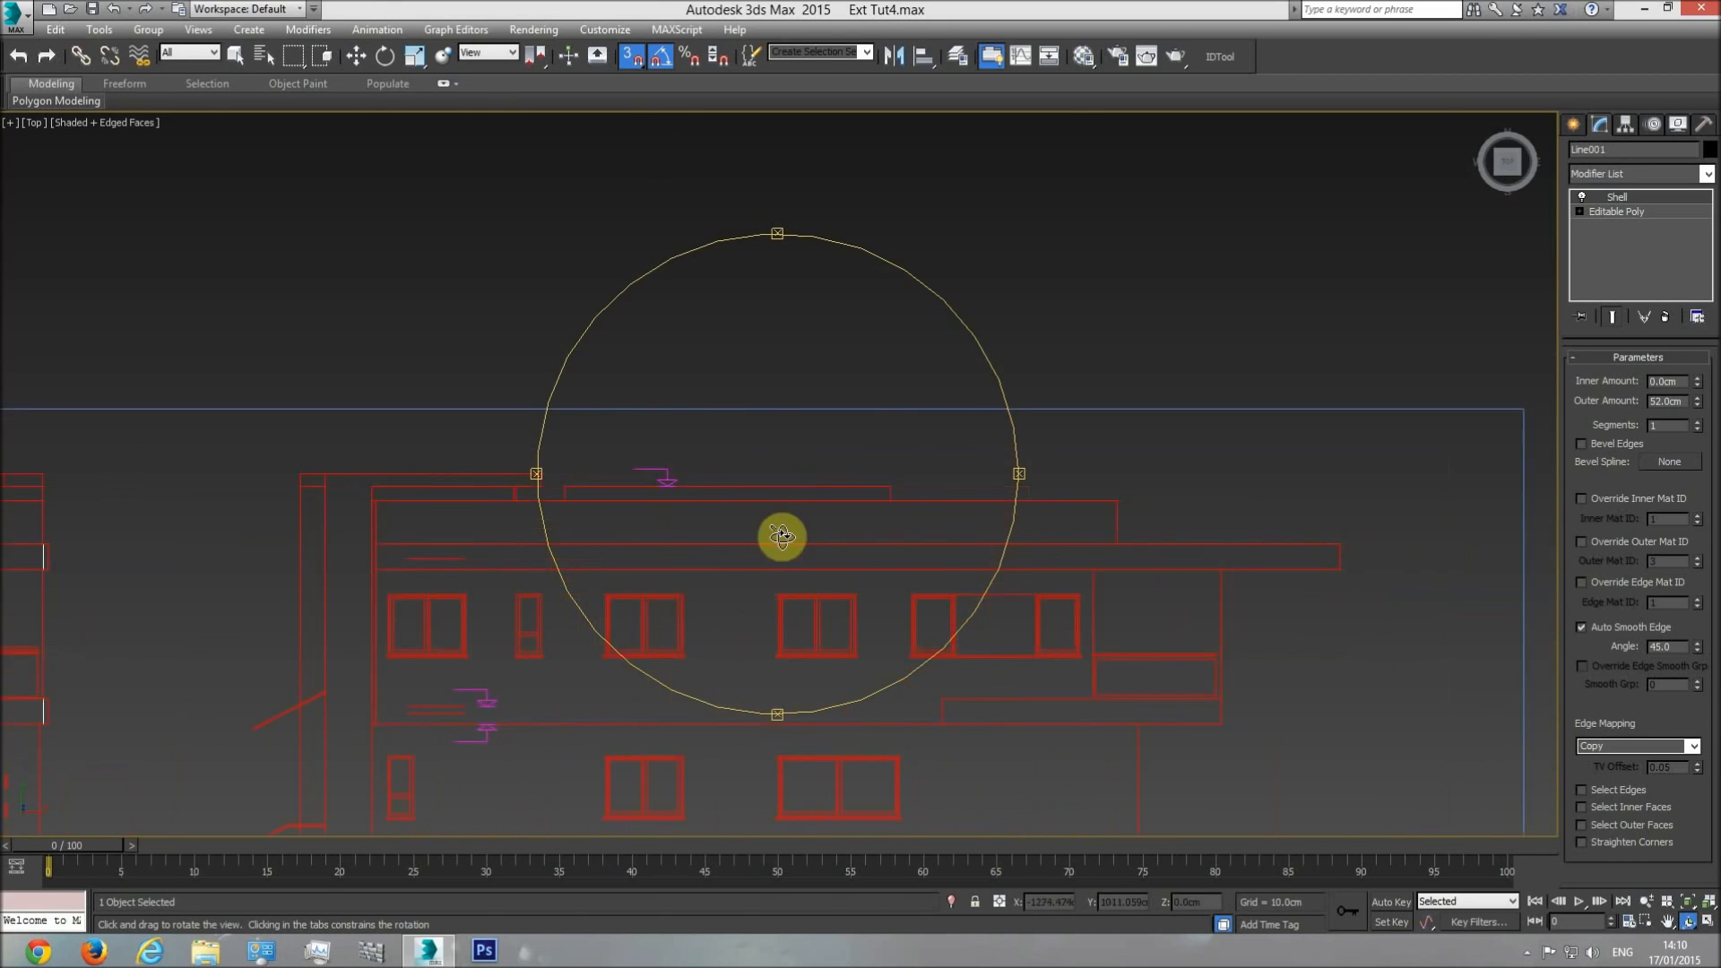
{"action": "middle_click_drag", "start_coordinate": [913, 540], "coordinate": [768, 538]}
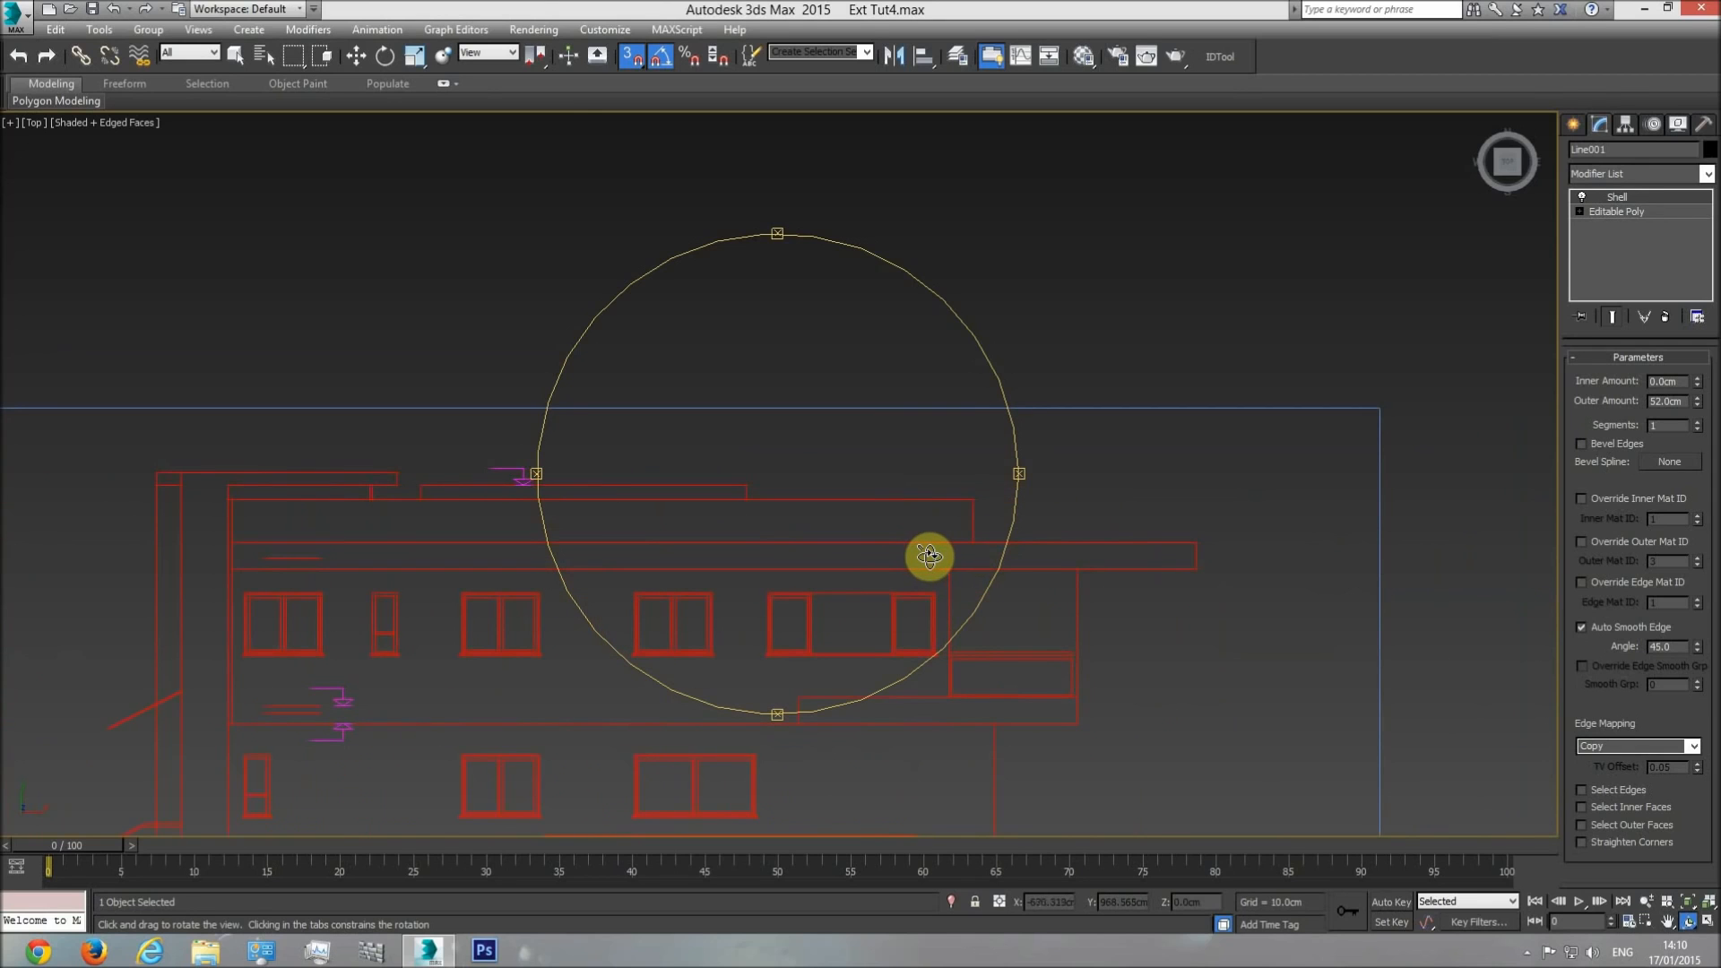
{"action": "mouse_move", "coordinate": [708, 553]}
{"action": "middle_mouse_down"}
{"action": "mouse_move", "coordinate": [875, 540]}
{"action": "mouse_move", "coordinate": [680, 540]}
{"action": "middle_mouse_up"}
{"action": "scroll", "coordinate": [897, 531], "scroll_direction": "up", "scroll_amount": 3}
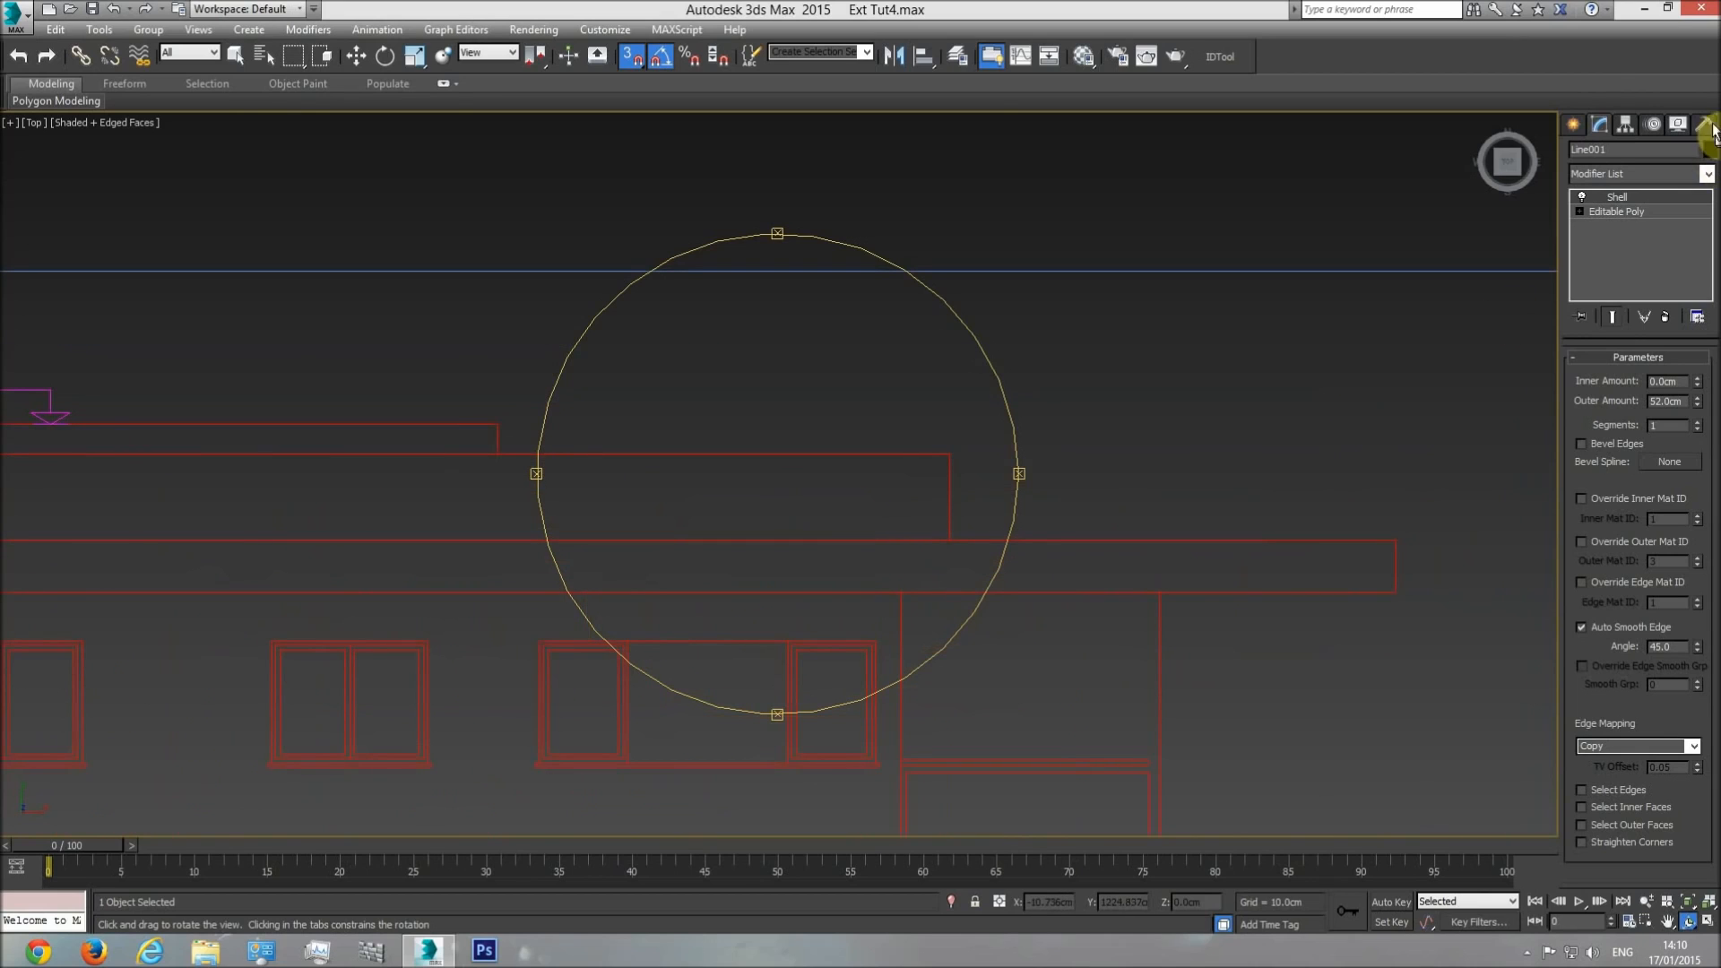
{"action": "left_click", "coordinate": [1574, 124]}
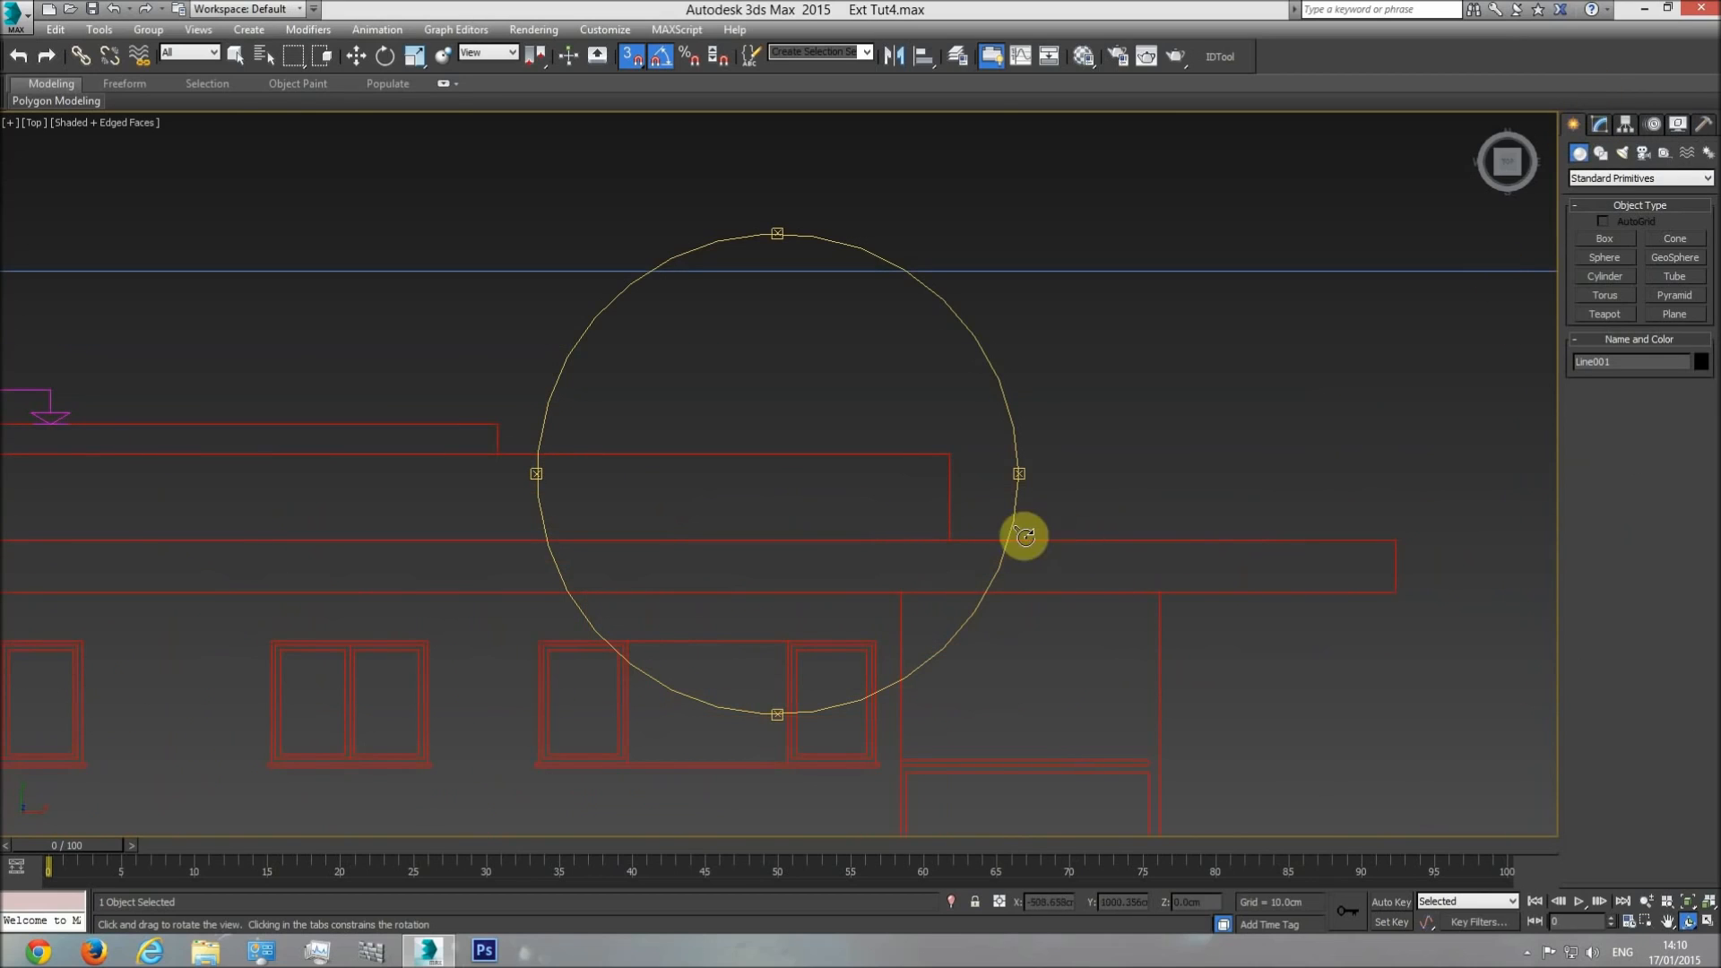
{"action": "left_click", "coordinate": [1607, 243]}
{"action": "left_click_drag", "start_coordinate": [949, 533], "coordinate": [955, 445]}
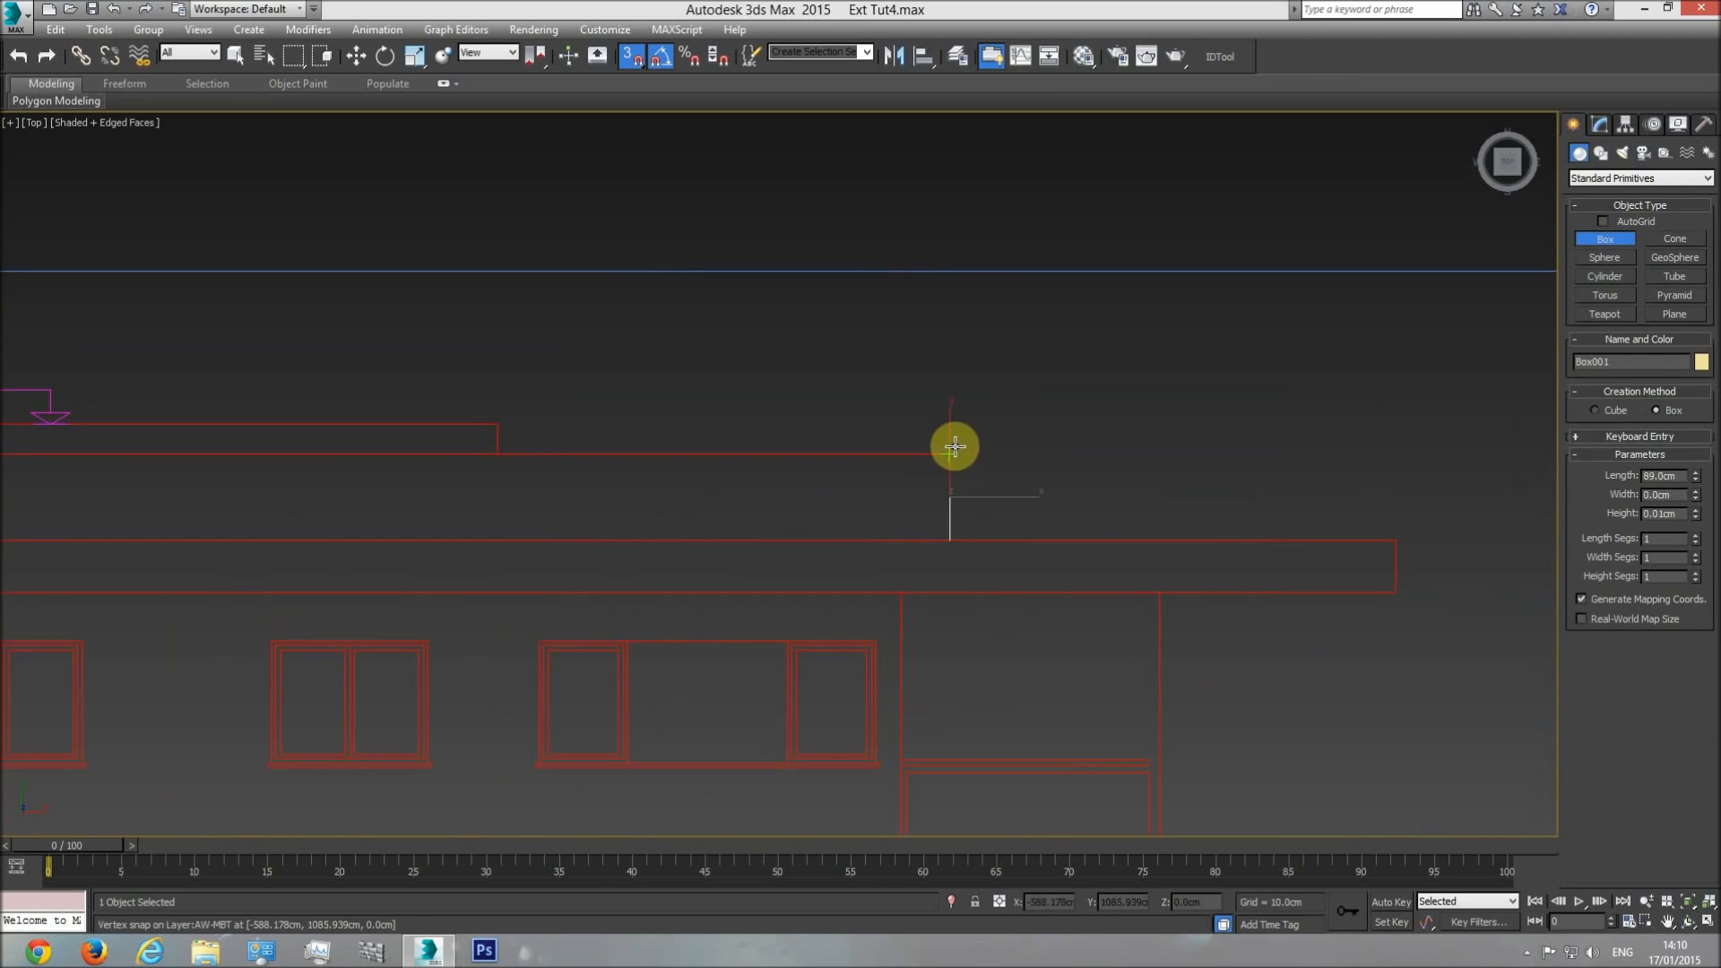
{"action": "left_click", "coordinate": [965, 348]}
{"action": "key", "text": "w"}
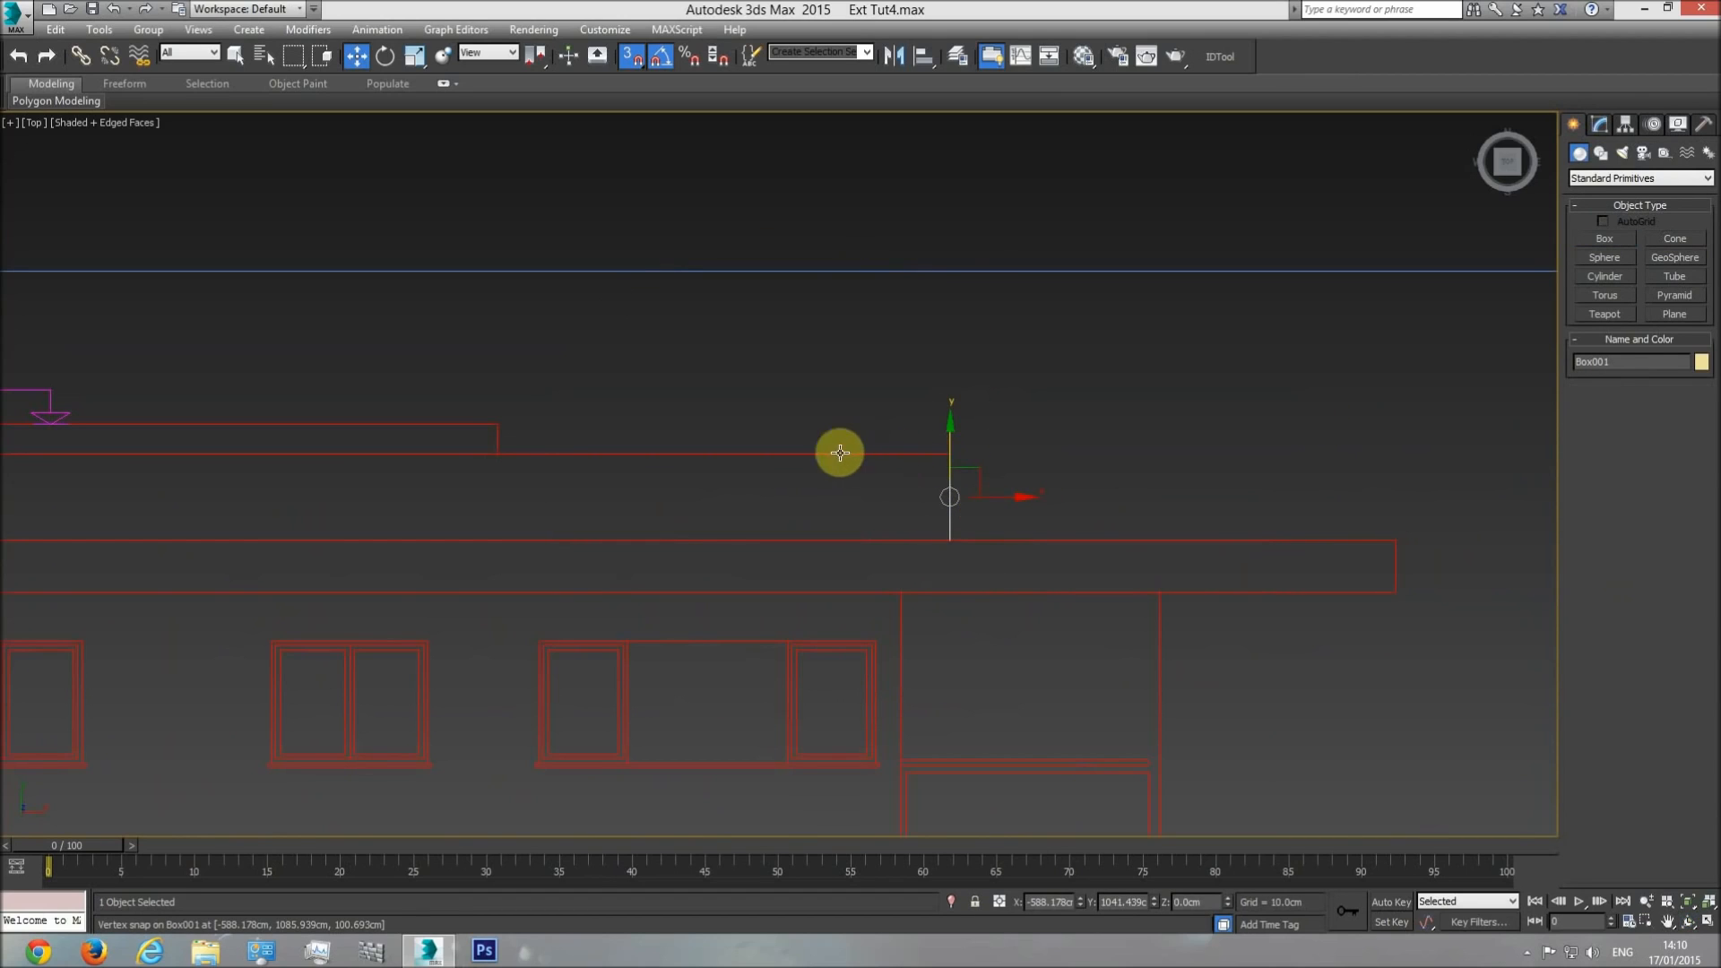
{"action": "left_click", "coordinate": [1067, 529]}
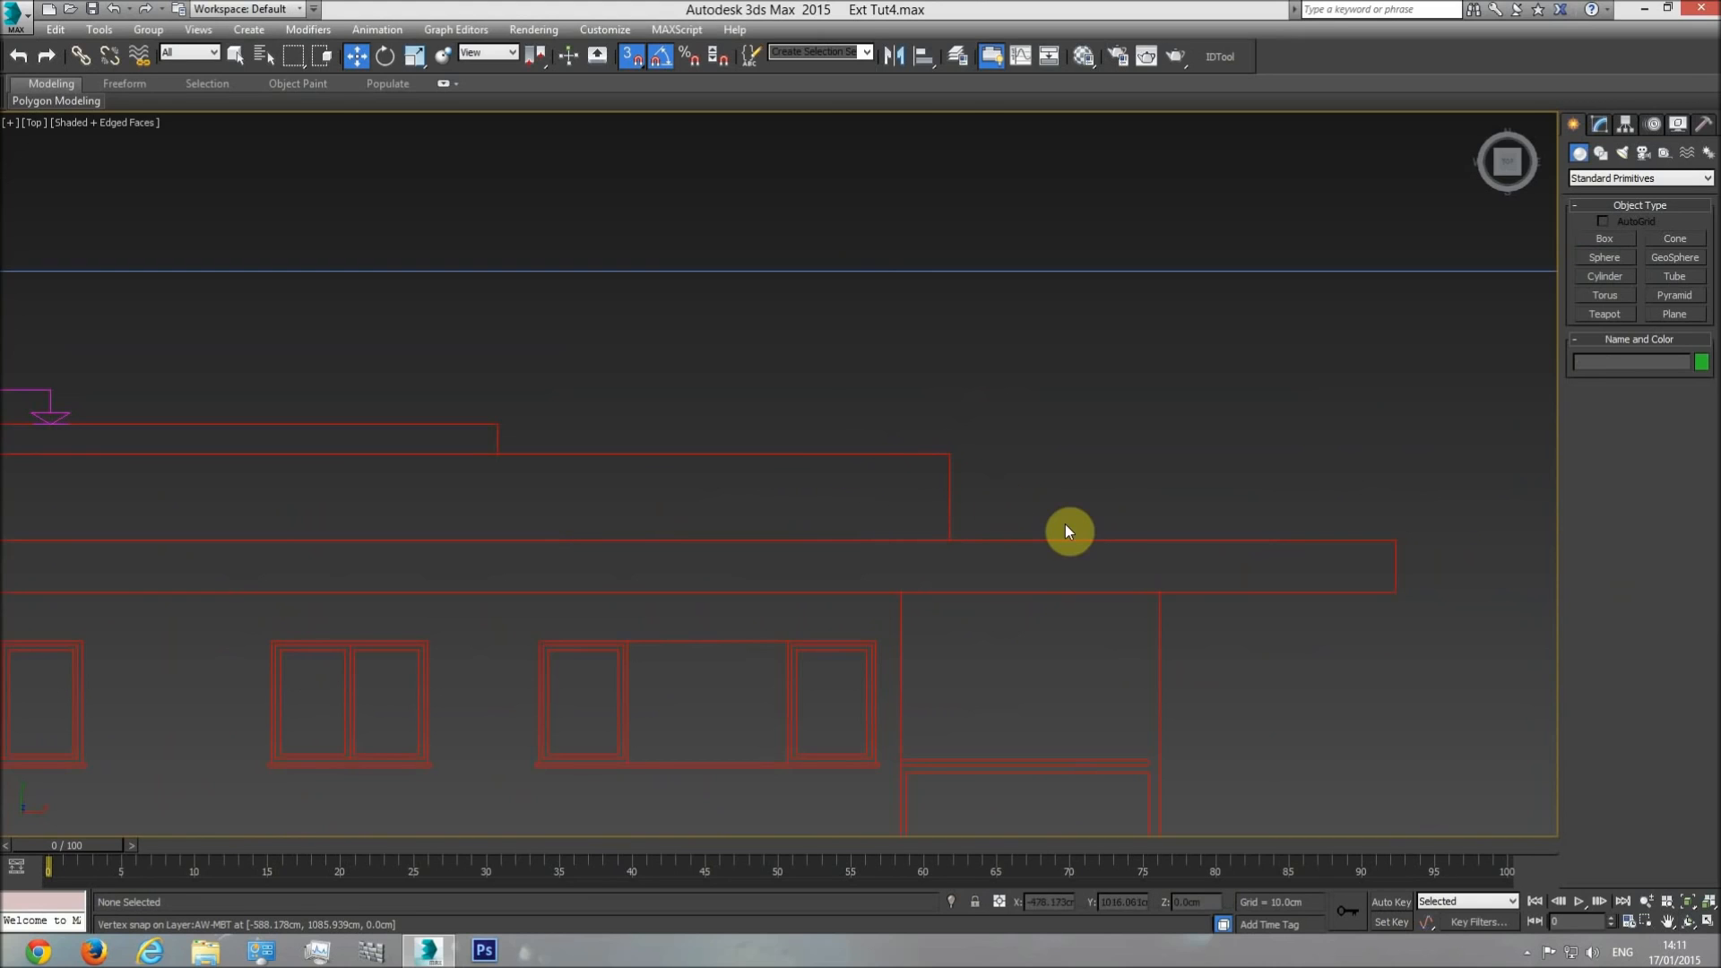
In the front view, draw an 89 cm high helper box above the pergola frame, just outside the roof railing's front edge.
{"action": "key", "text": "f"}
{"action": "scroll", "coordinate": [699, 547], "scroll_direction": "down", "scroll_amount": 3}
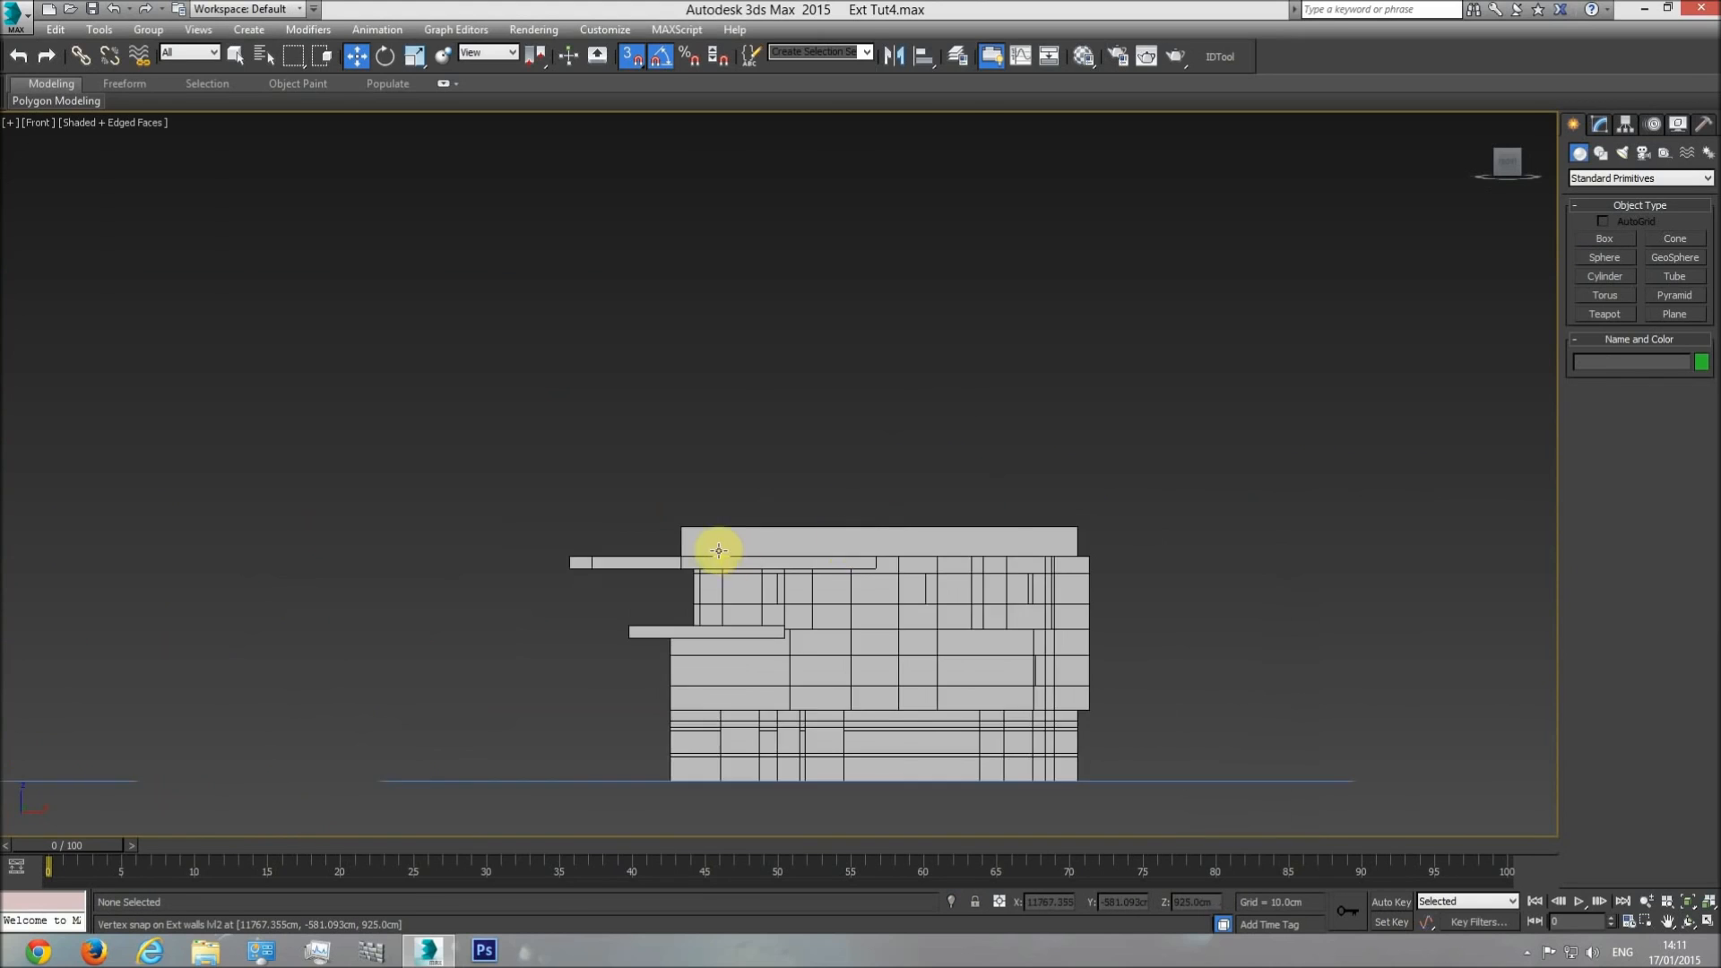
{"action": "scroll", "coordinate": [672, 541], "scroll_direction": "up", "scroll_amount": 5}
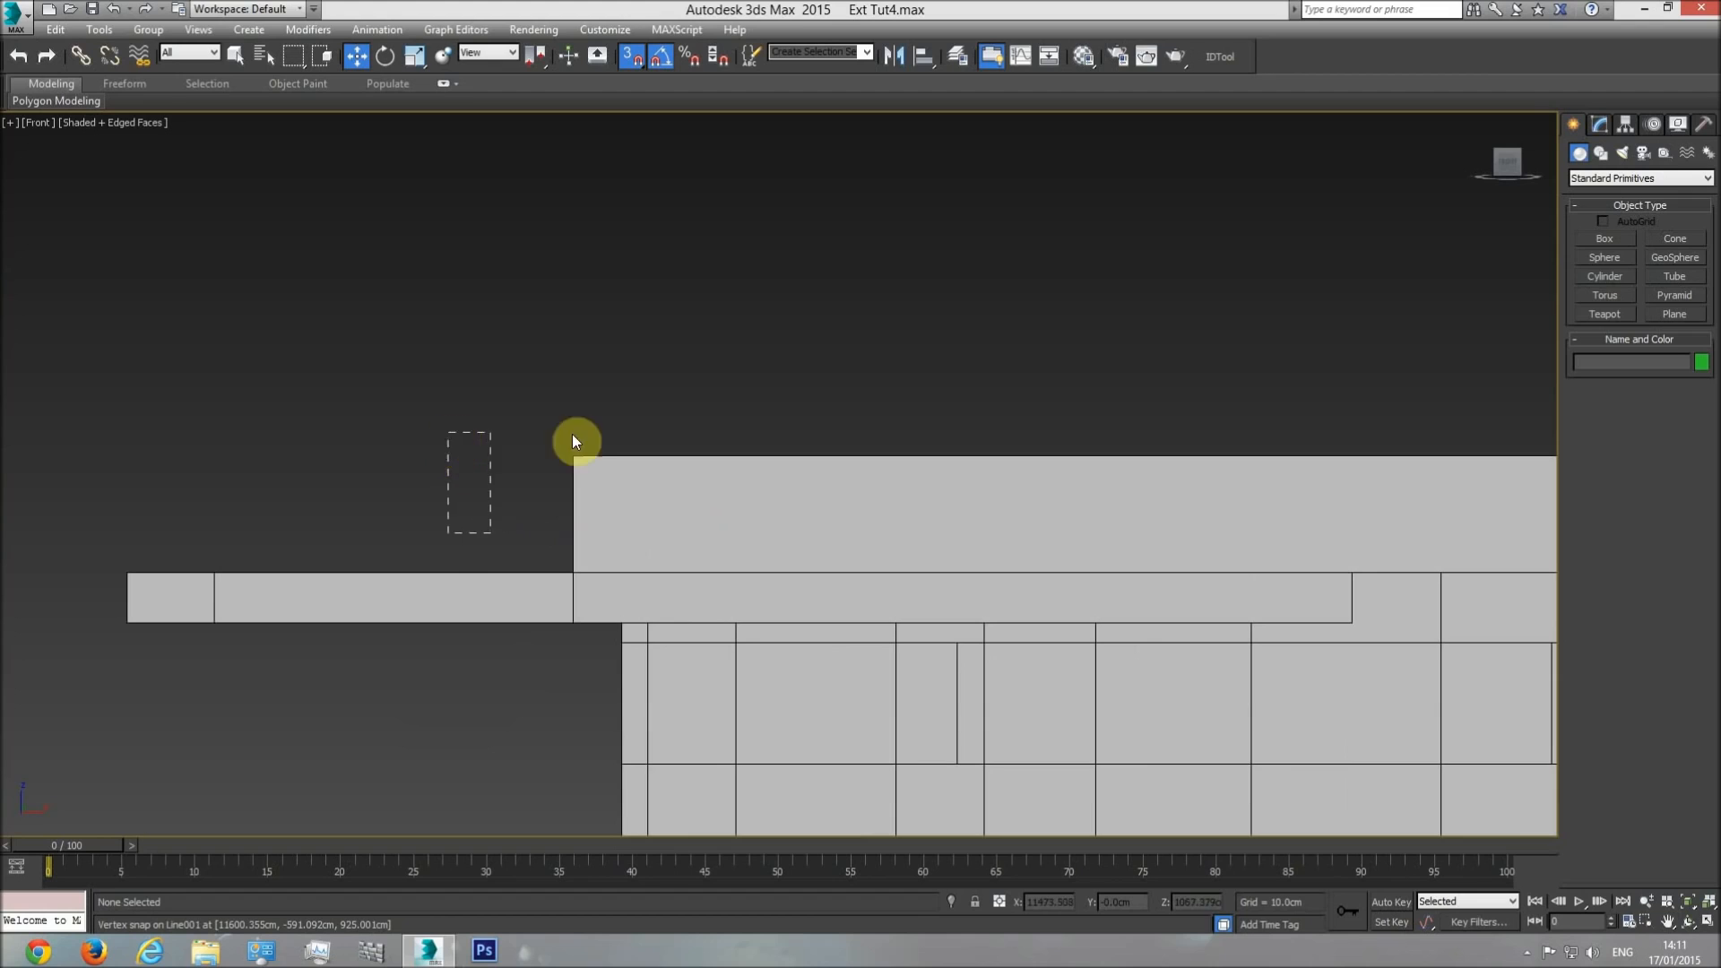
{"action": "left_click", "coordinate": [1604, 238]}
{"action": "left_click_drag", "start_coordinate": [544, 526], "coordinate": [517, 406]}
{"action": "type", "text": "89"}
{"action": "key", "text": "Return"}
{"action": "left_click", "coordinate": [356, 56]}
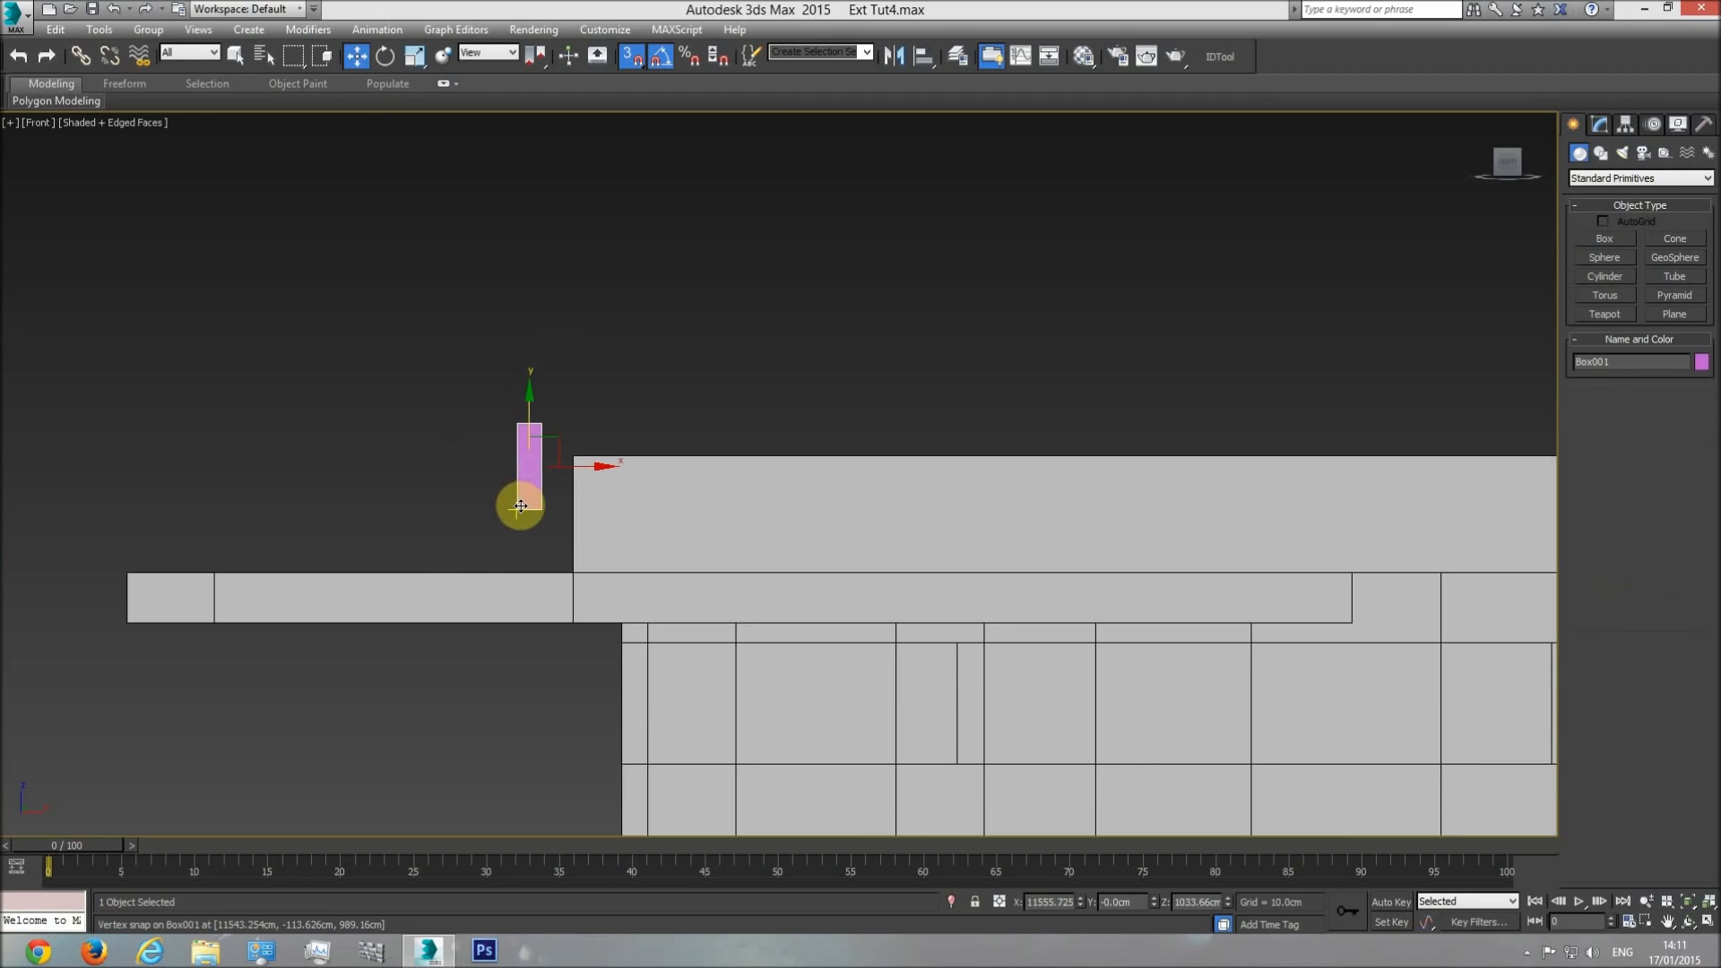
Snap the helper box onto the pergola frame's upper face and set the roof railing's Shell outer amount to 89 cm.
{"action": "left_click_drag", "start_coordinate": [516, 508], "coordinate": [570, 565]}
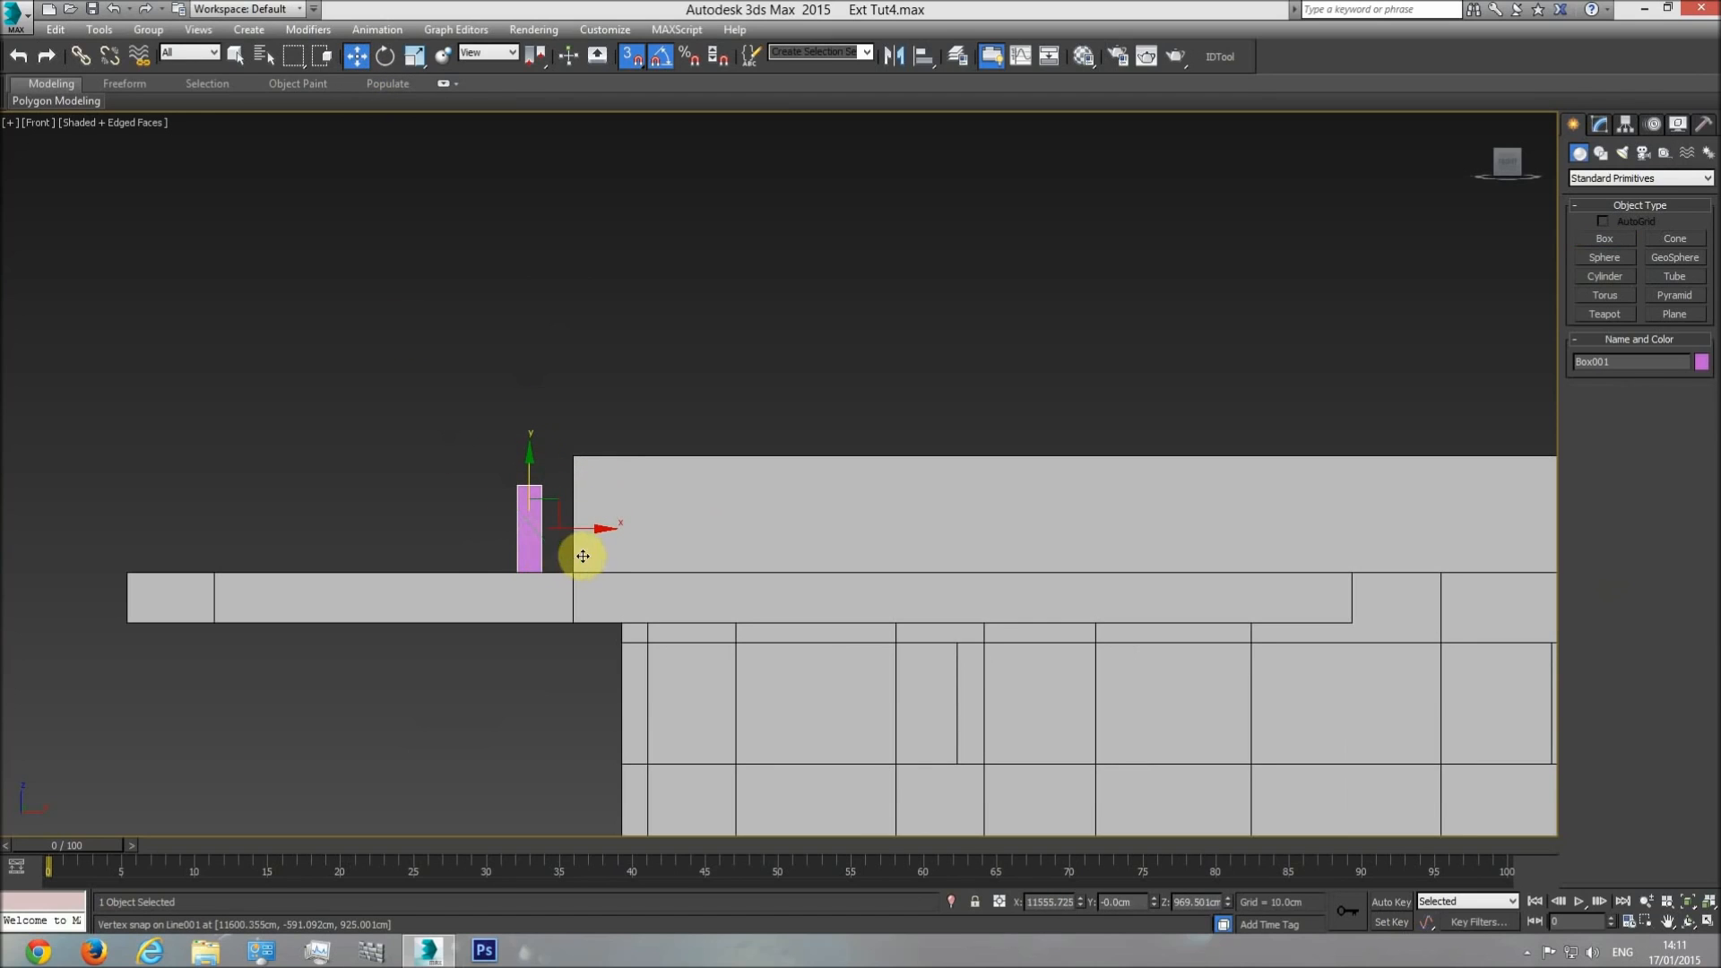
{"action": "left_click", "coordinate": [600, 468]}
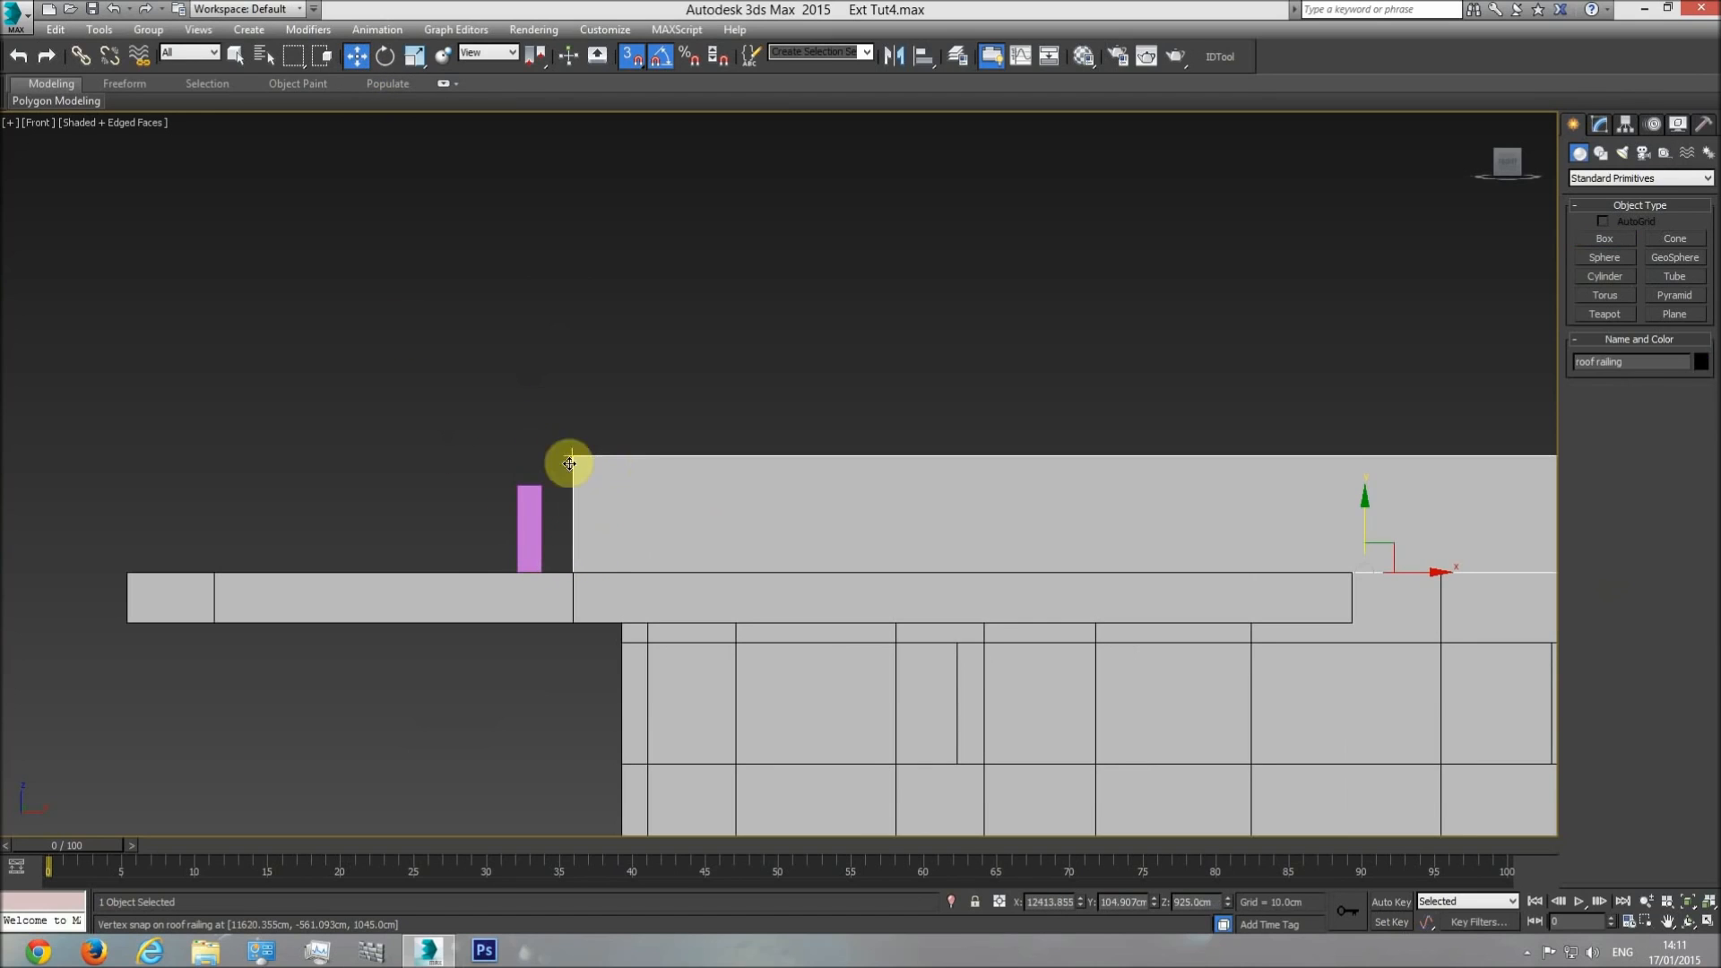
{"action": "left_click", "coordinate": [1600, 125]}
{"action": "type", "text": "89"}
{"action": "key", "text": "Return"}
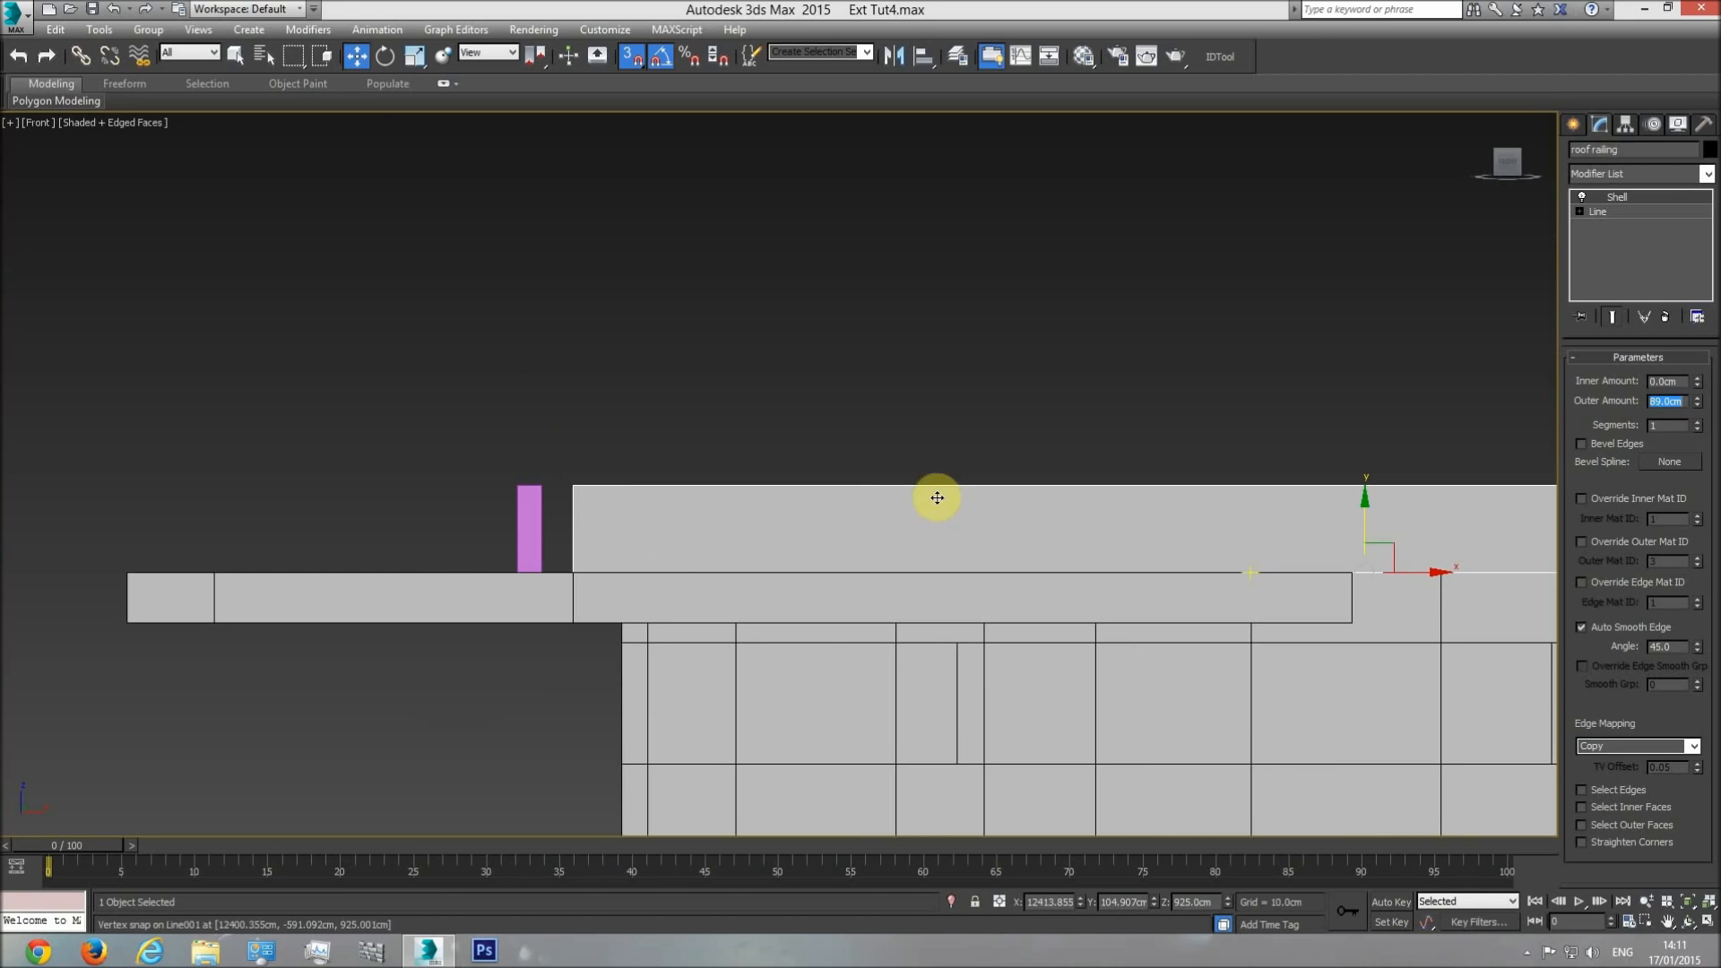
Delete the helper box and view the roof railing in perspective from above.
{"action": "left_click", "coordinate": [530, 513]}
{"action": "key", "text": "Delete"}
{"action": "key", "text": "p"}
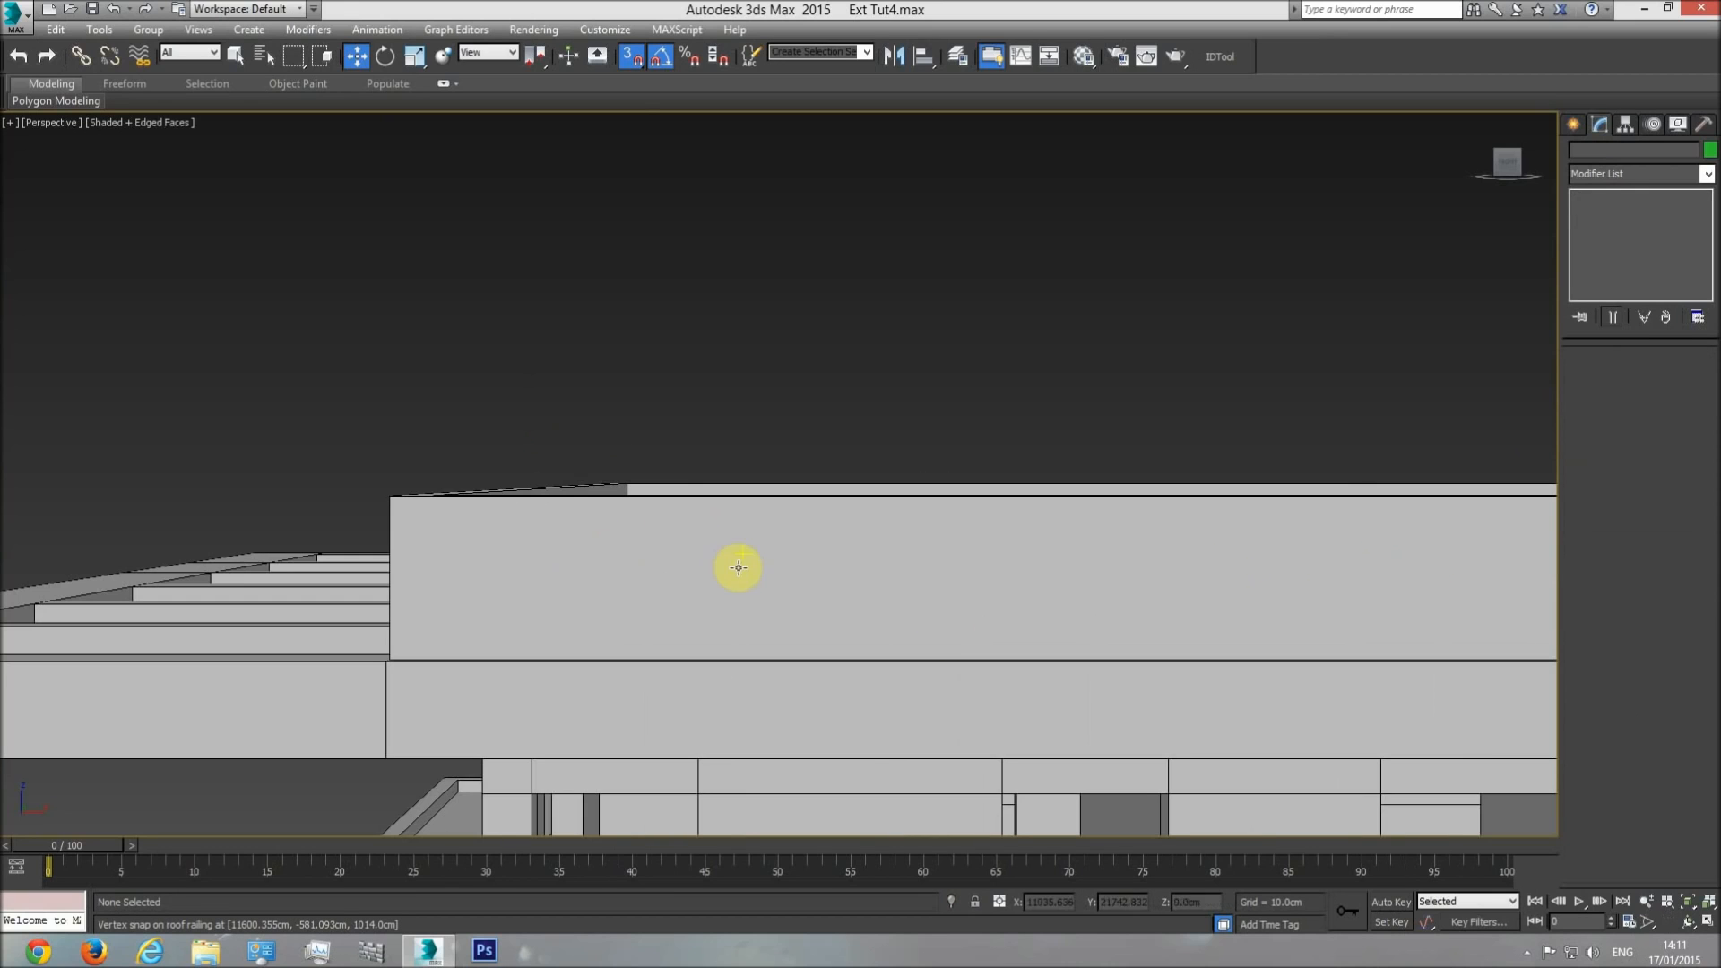
{"action": "left_click", "coordinate": [1687, 922]}
{"action": "left_click_drag", "start_coordinate": [791, 484], "coordinate": [756, 516]}
{"action": "key", "text": "Escape"}
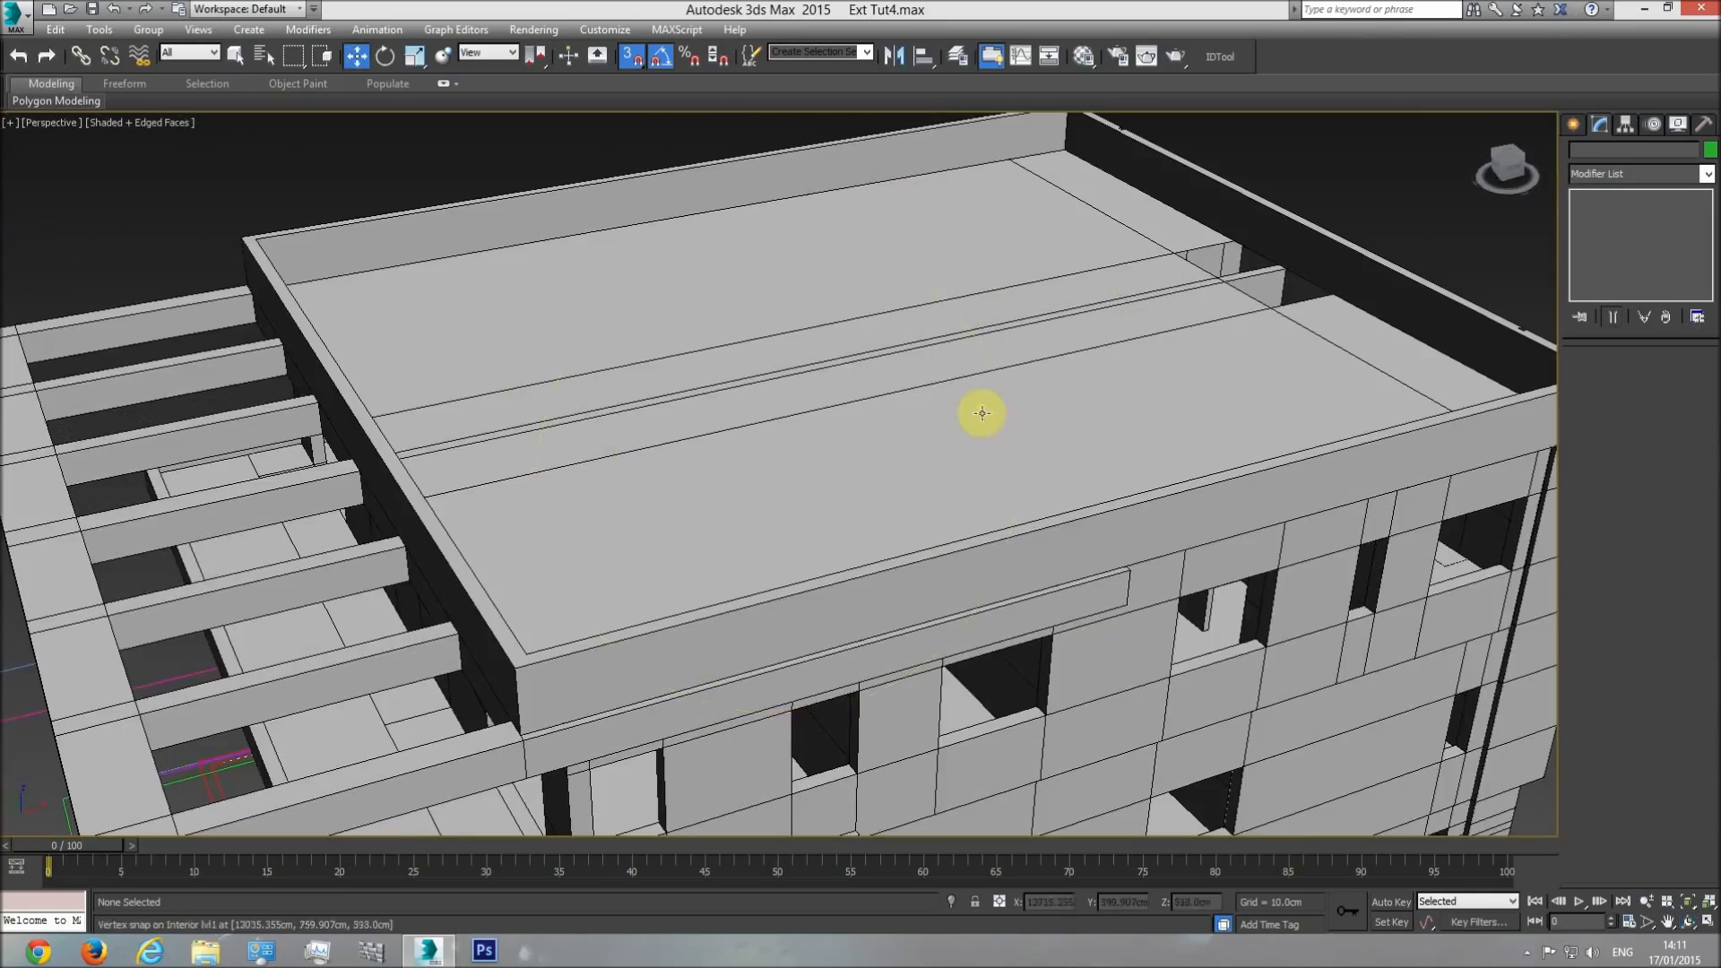
Hide the roof floor to look at the level below, and undo the hiding.
{"action": "left_click", "coordinate": [983, 412]}
{"action": "right_click", "coordinate": [1203, 369]}
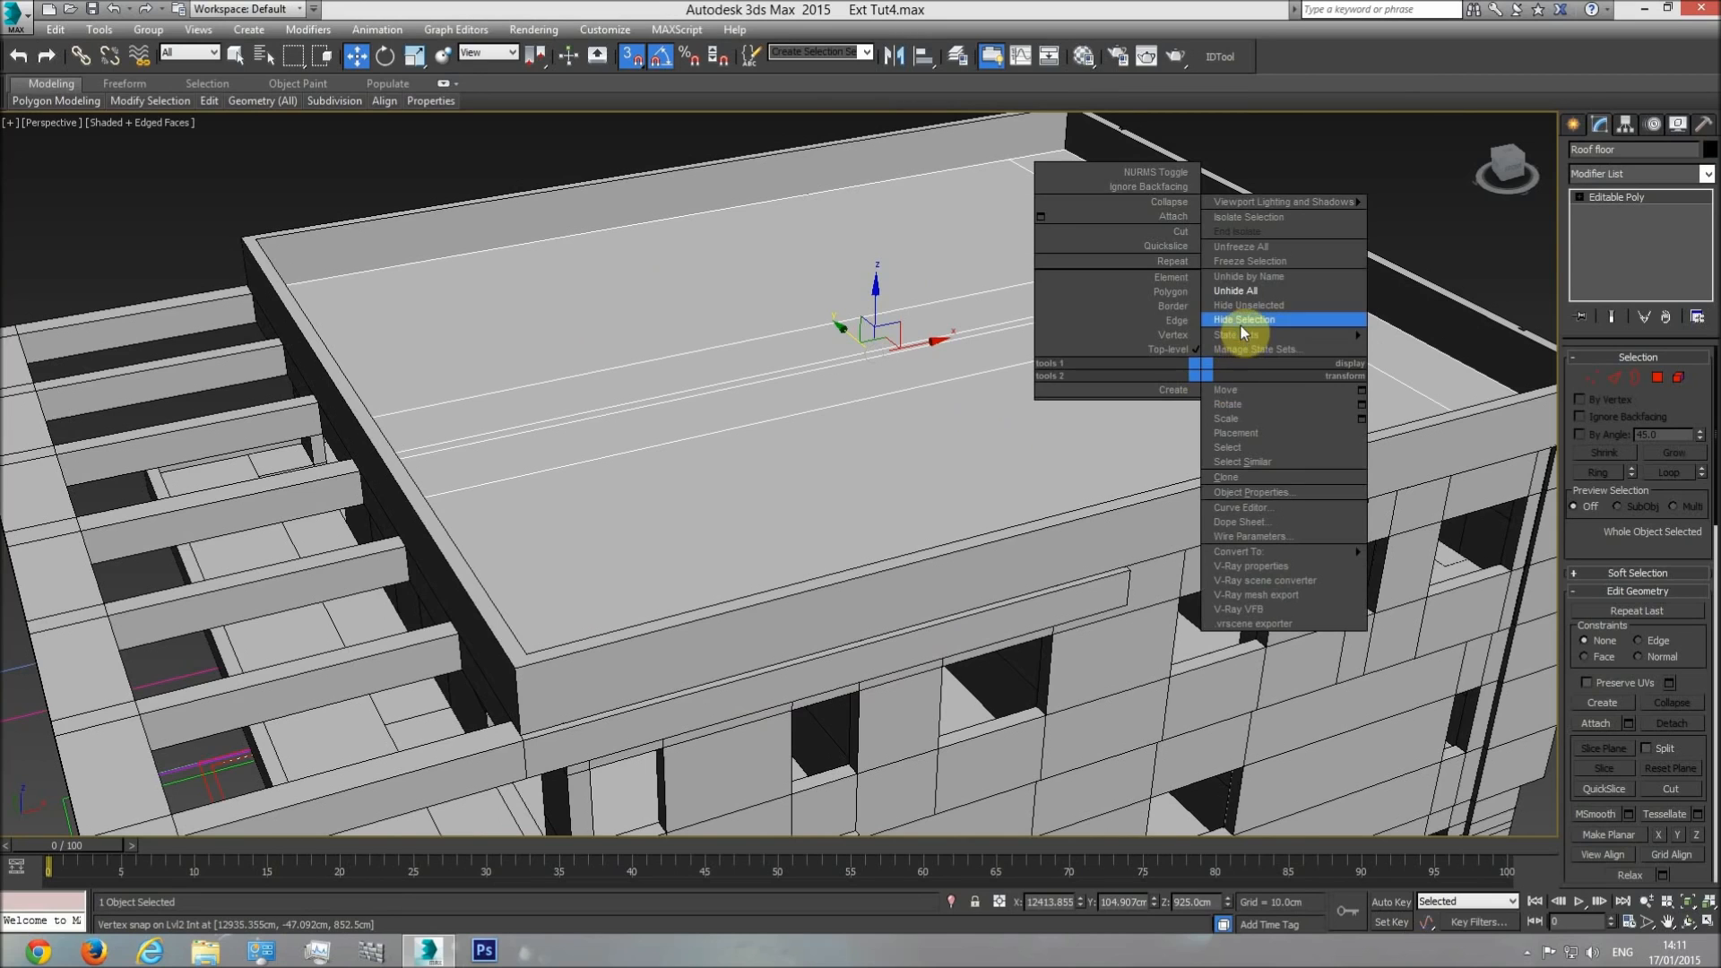
{"action": "left_click", "coordinate": [1244, 320]}
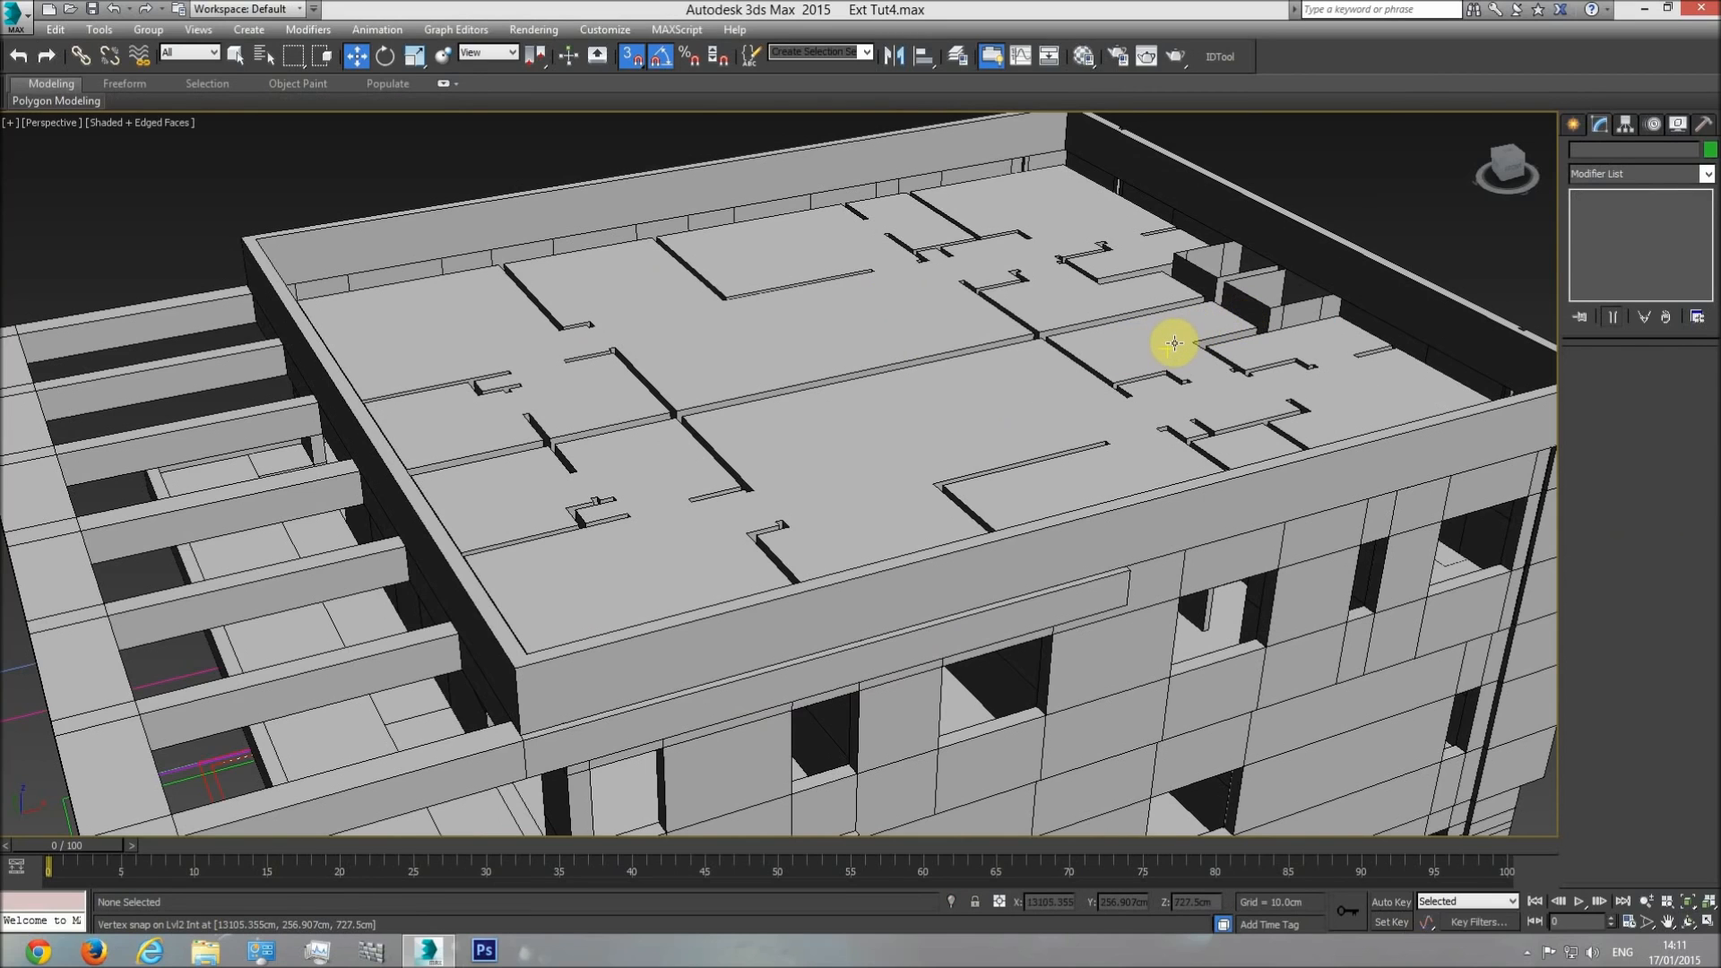
{"action": "key", "text": "ctrl+z"}
Examine the roof floor, railing and pergola frame in the front wireframe view and in shaded perspective from several sides.
{"action": "key", "text": "f"}
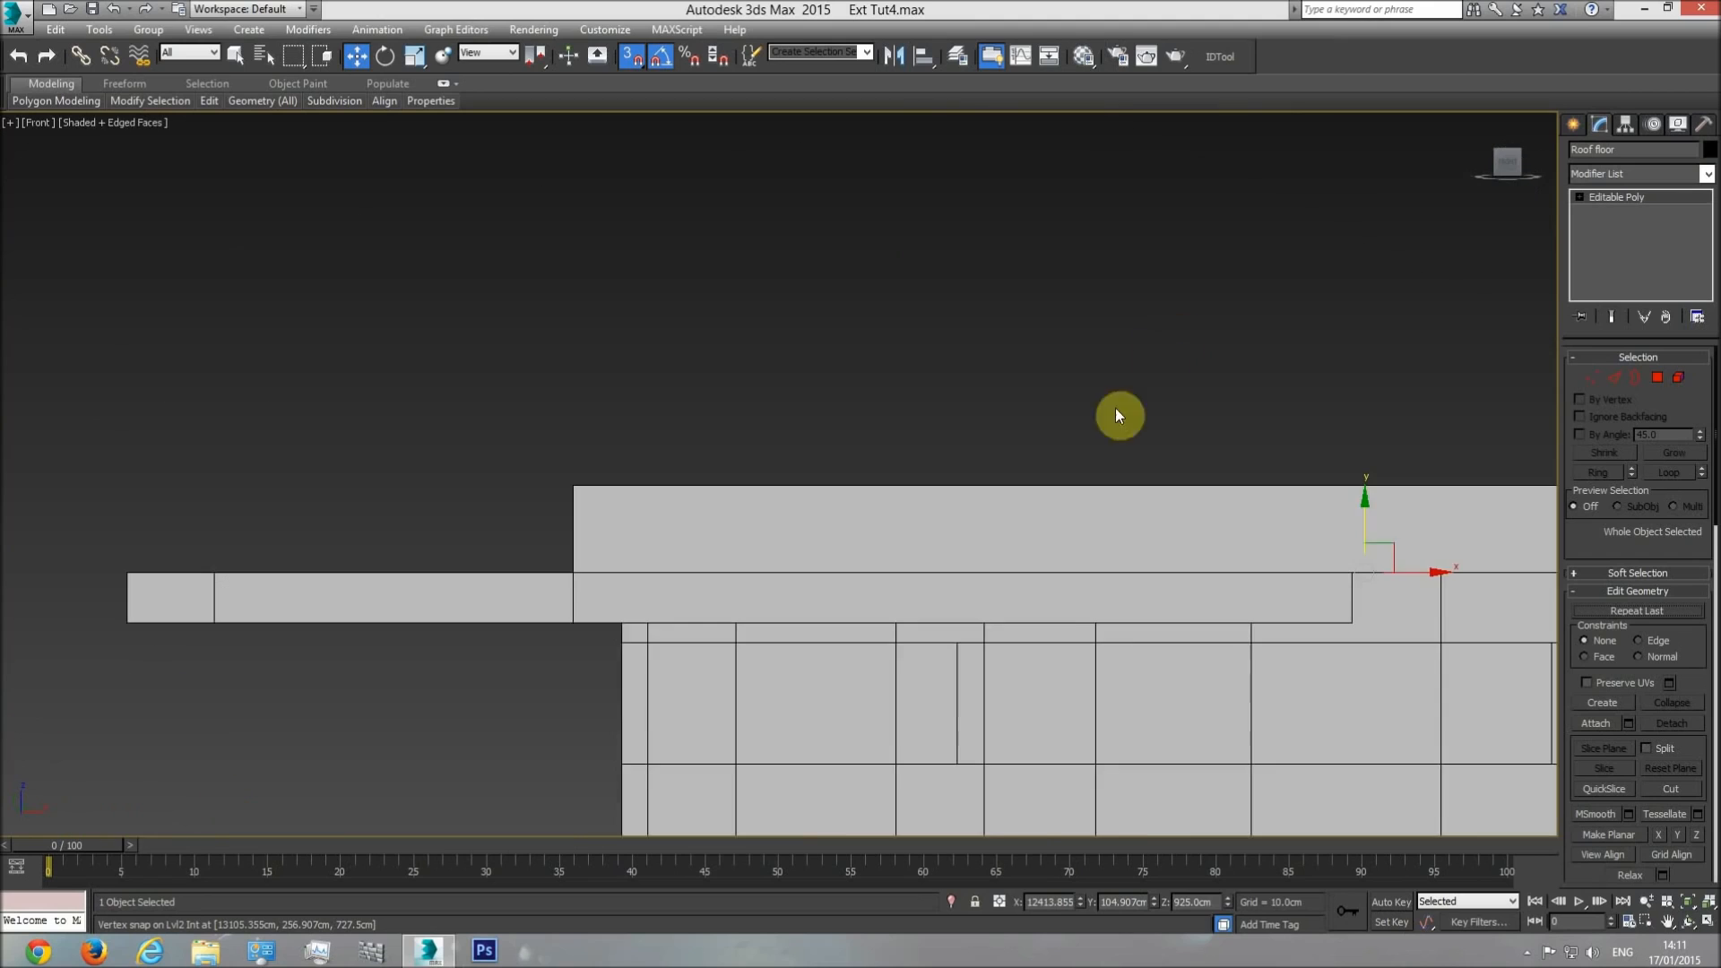
{"action": "key", "text": "F3"}
{"action": "middle_click_drag", "start_coordinate": [1379, 564], "coordinate": [1019, 454]}
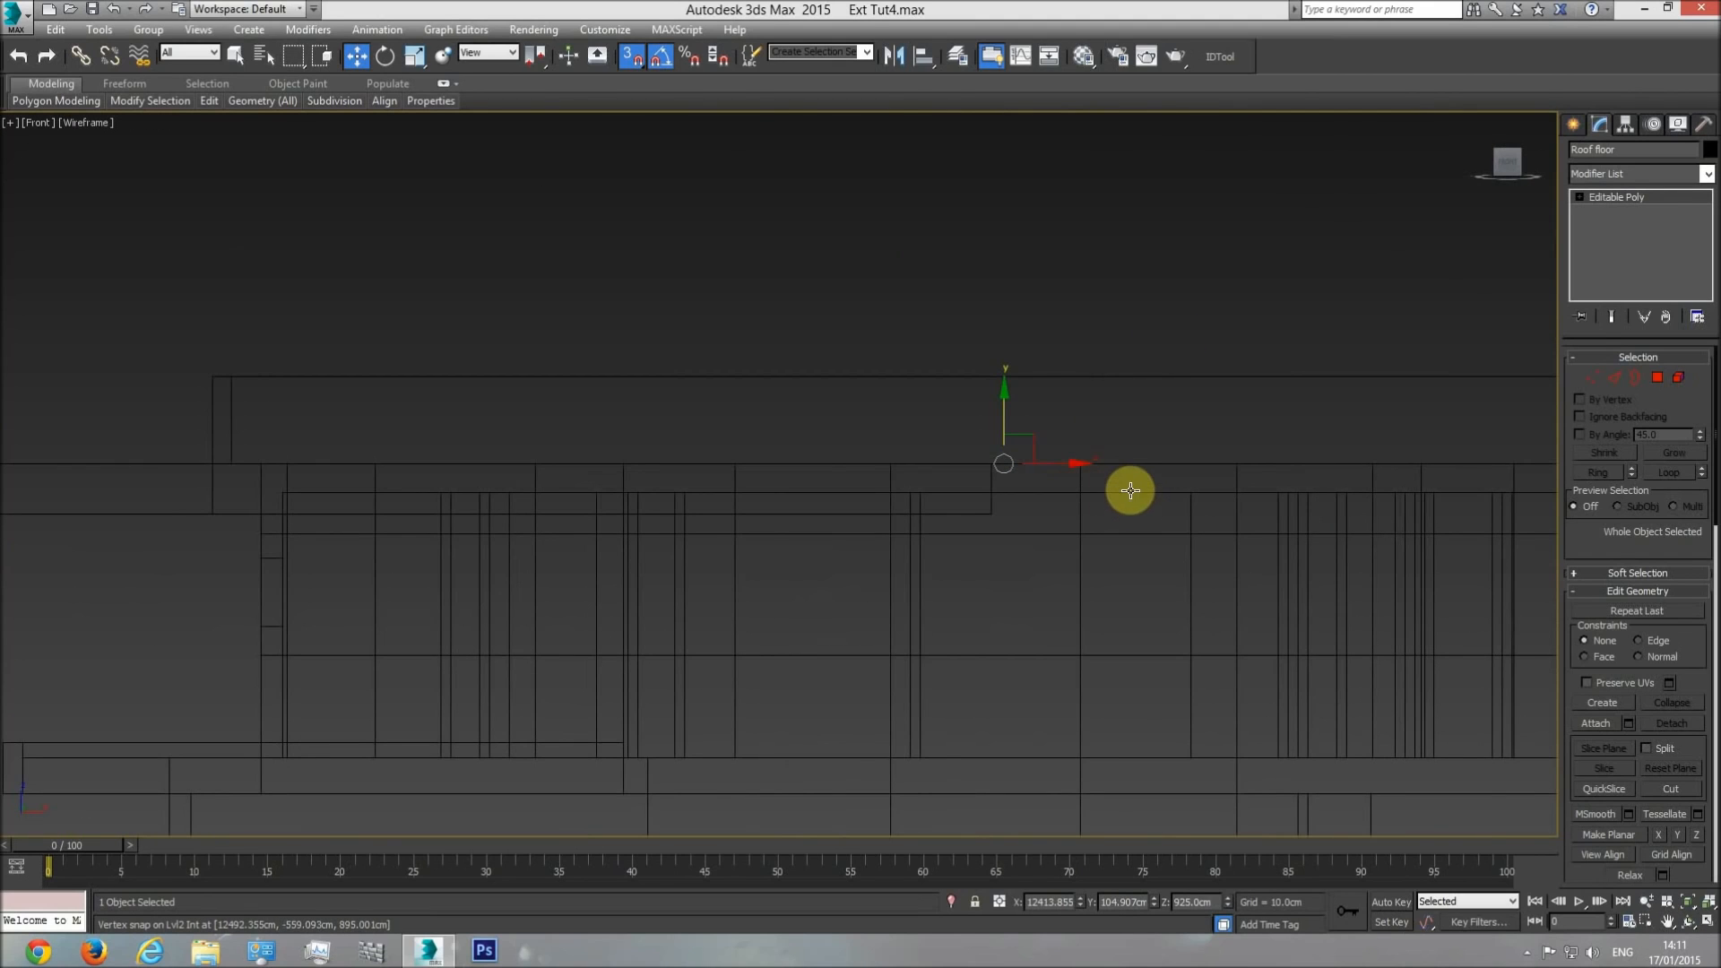
{"action": "left_click", "coordinate": [1131, 492]}
{"action": "left_click", "coordinate": [1130, 490]}
{"action": "key", "text": "p"}
{"action": "key", "text": "ctrl+r"}
{"action": "key", "text": "F3"}
{"action": "mouse_move", "coordinate": [845, 502]}
{"action": "left_mouse_down"}
{"action": "mouse_move", "coordinate": [879, 556]}
{"action": "mouse_move", "coordinate": [1051, 458]}
{"action": "left_mouse_up"}
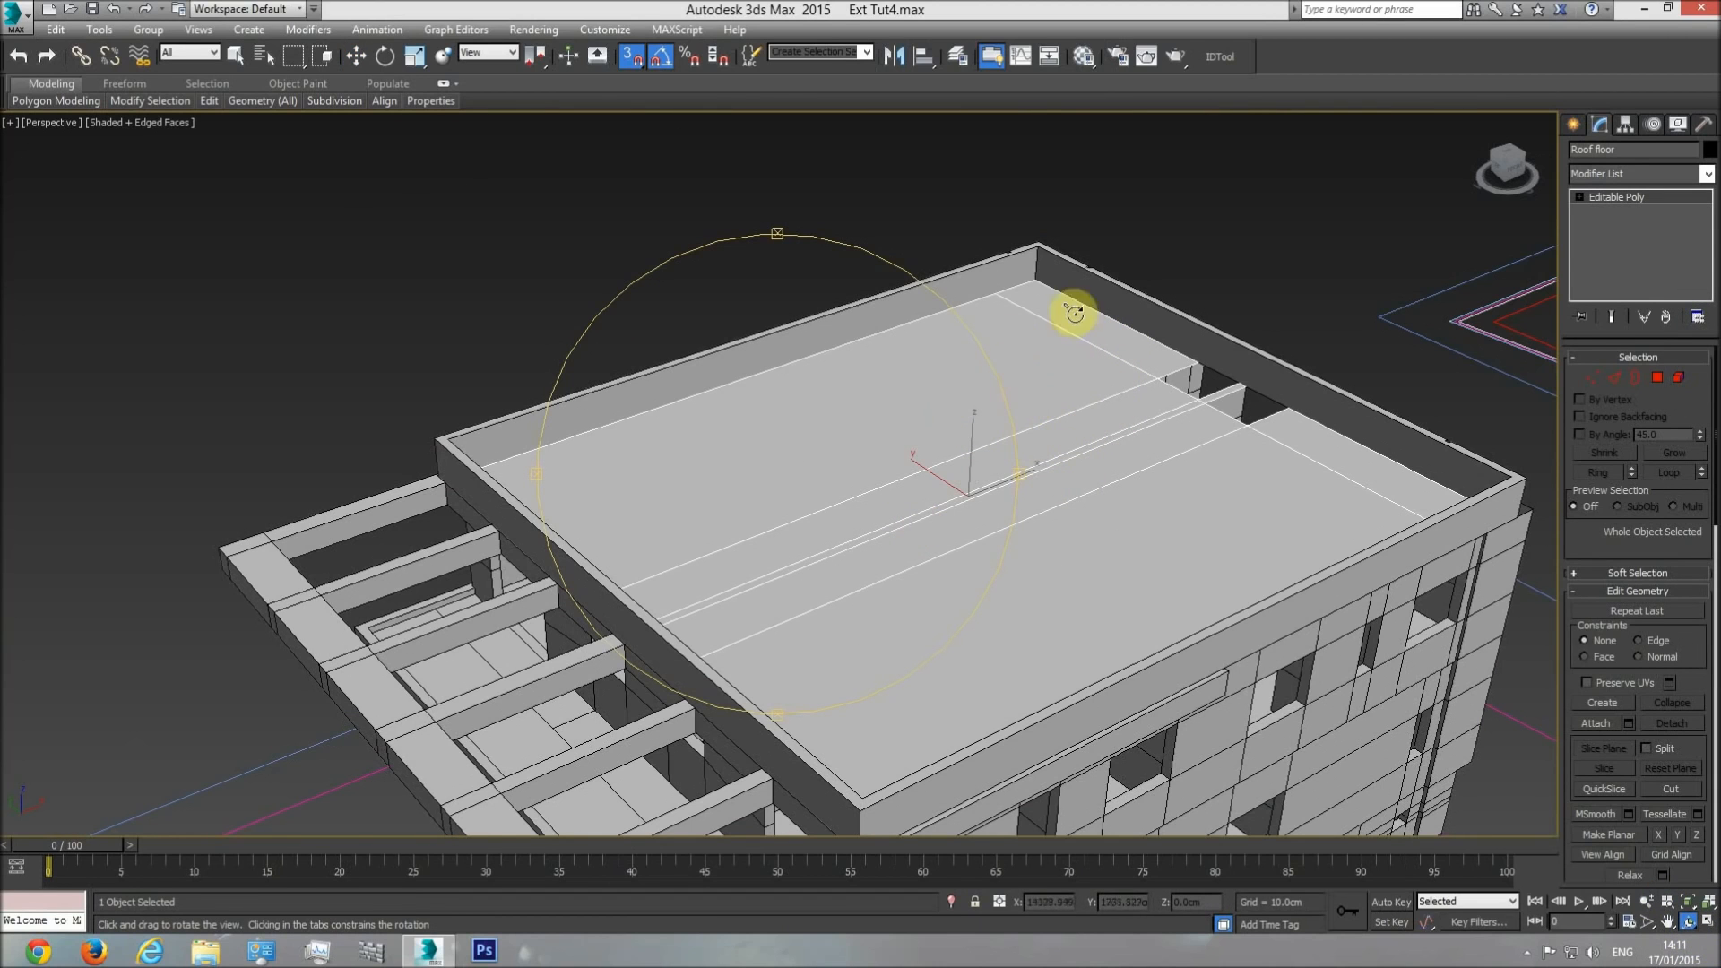
{"action": "key", "text": "w"}
{"action": "left_click", "coordinate": [1189, 232]}
{"action": "middle_click_drag", "start_coordinate": [1009, 562], "coordinate": [921, 470], "text": "alt"}
{"action": "left_click", "coordinate": [1687, 922]}
{"action": "left_click_drag", "start_coordinate": [905, 589], "coordinate": [717, 538]}
{"action": "key", "text": "w"}
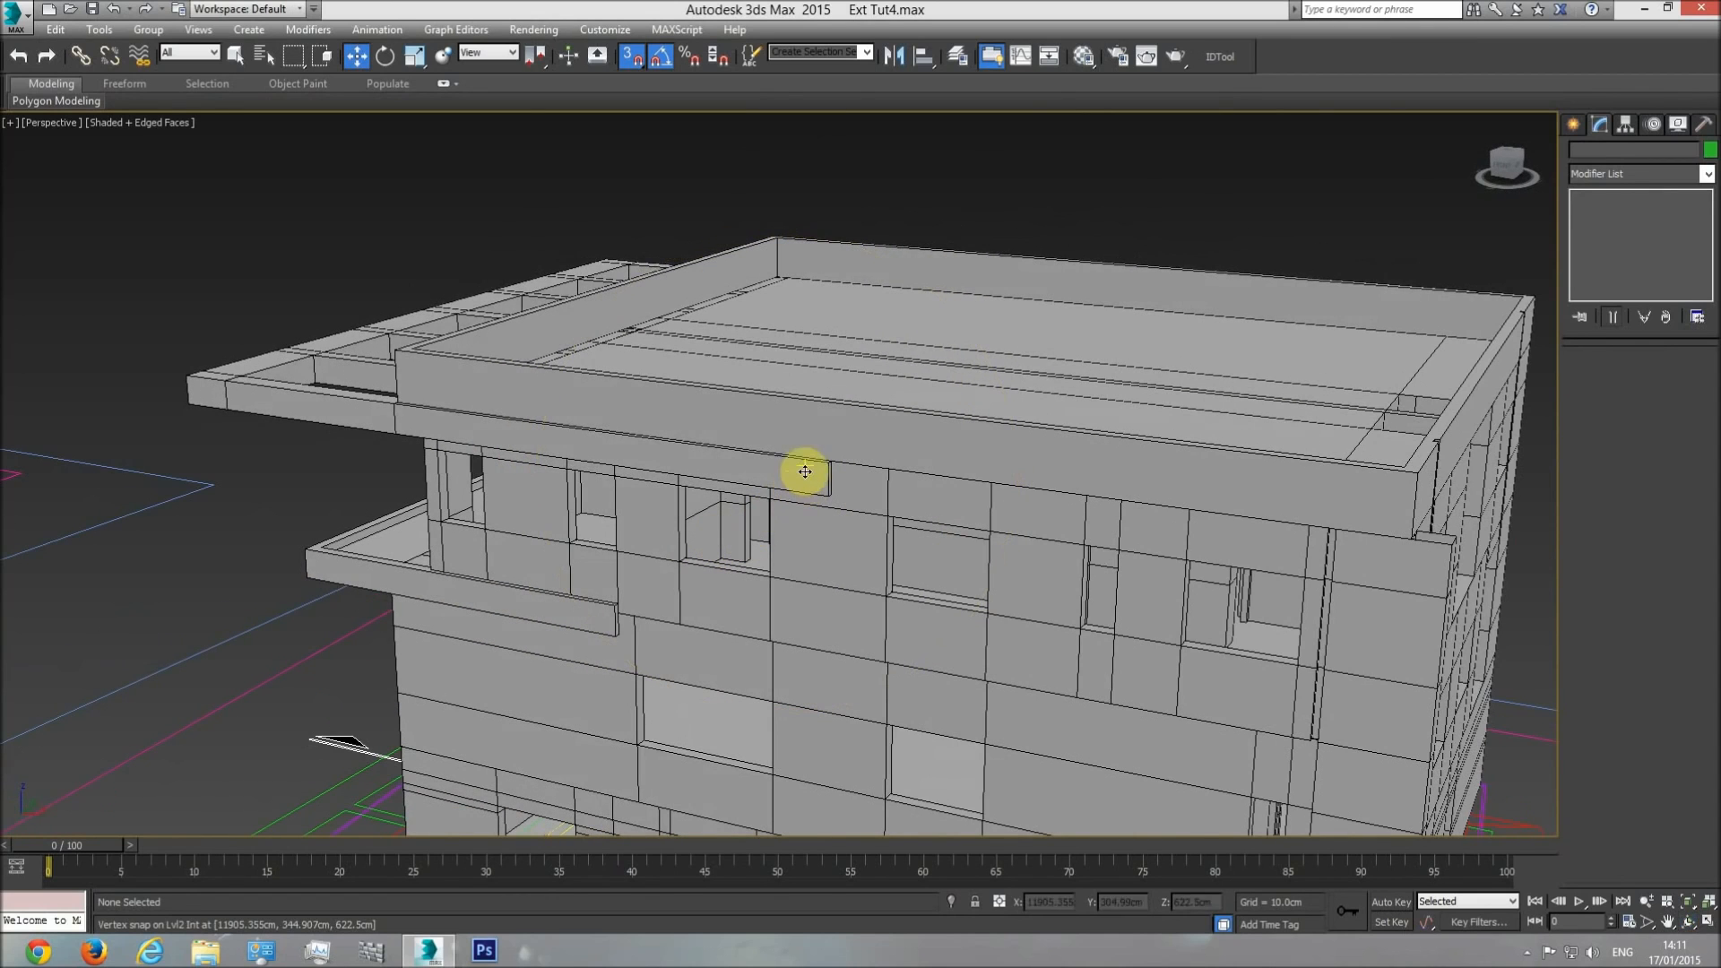
Select the pergola frame and examine its side strip in the side elevations in the top view.
{"action": "left_click", "coordinate": [817, 467]}
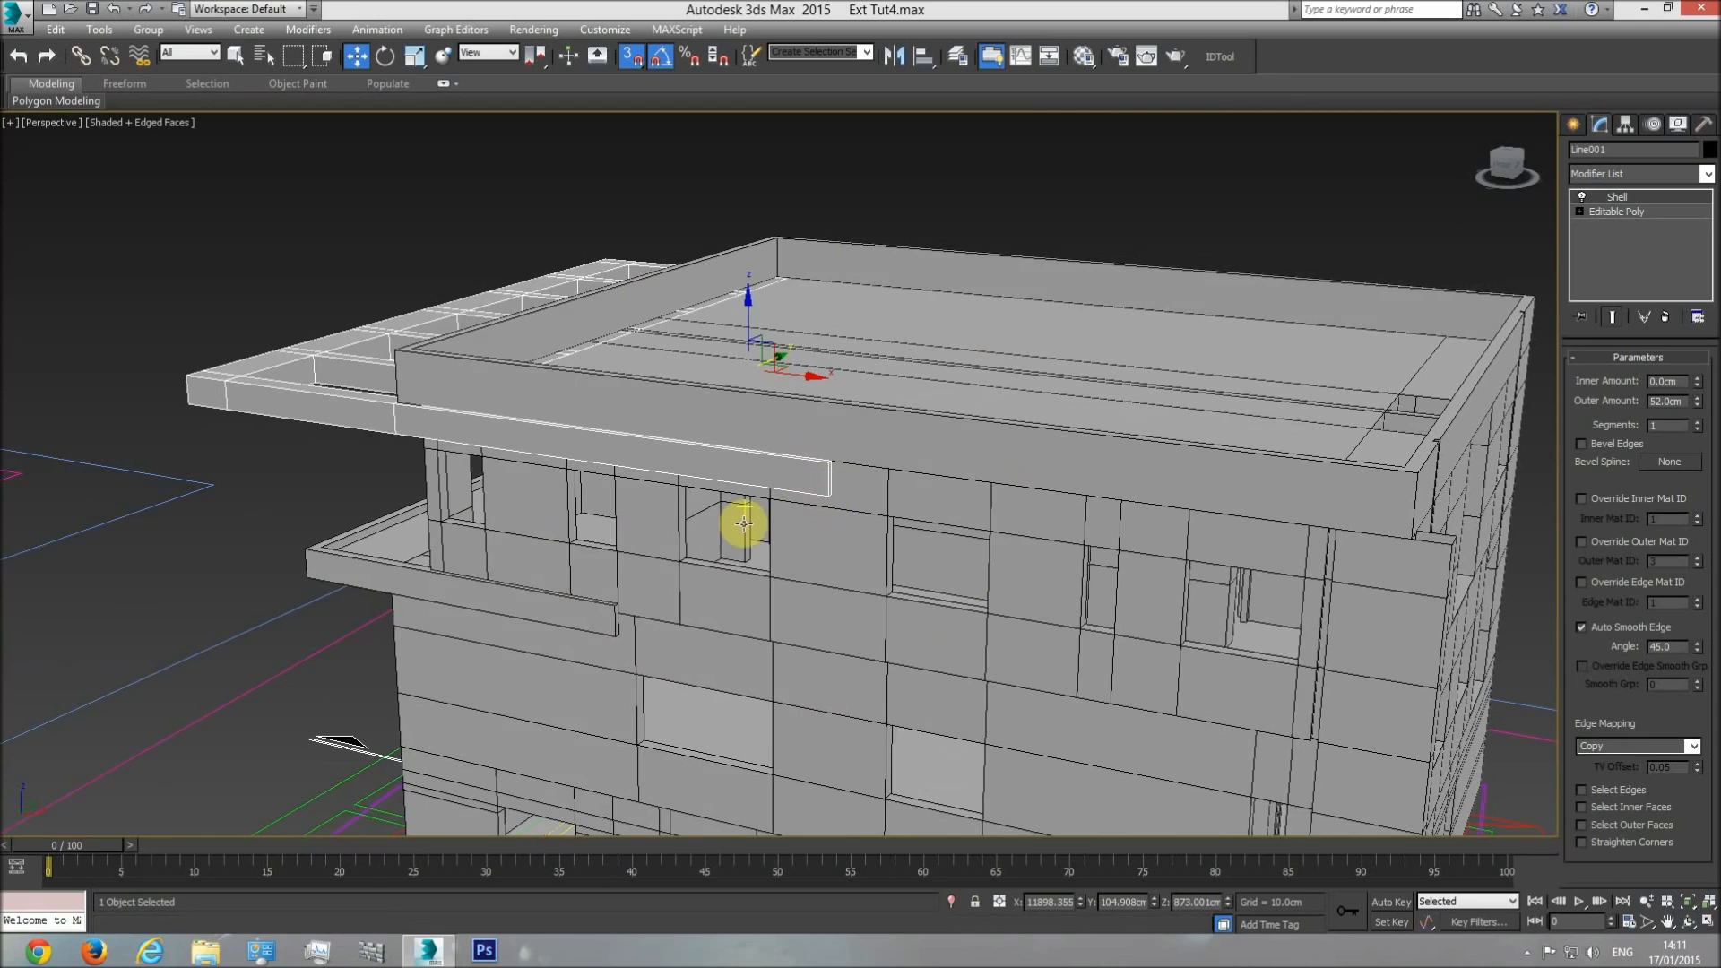
{"action": "key", "text": "t"}
{"action": "scroll", "coordinate": [747, 553], "scroll_direction": "down", "scroll_amount": 2}
{"action": "scroll", "coordinate": [798, 554], "scroll_direction": "down", "scroll_amount": 5}
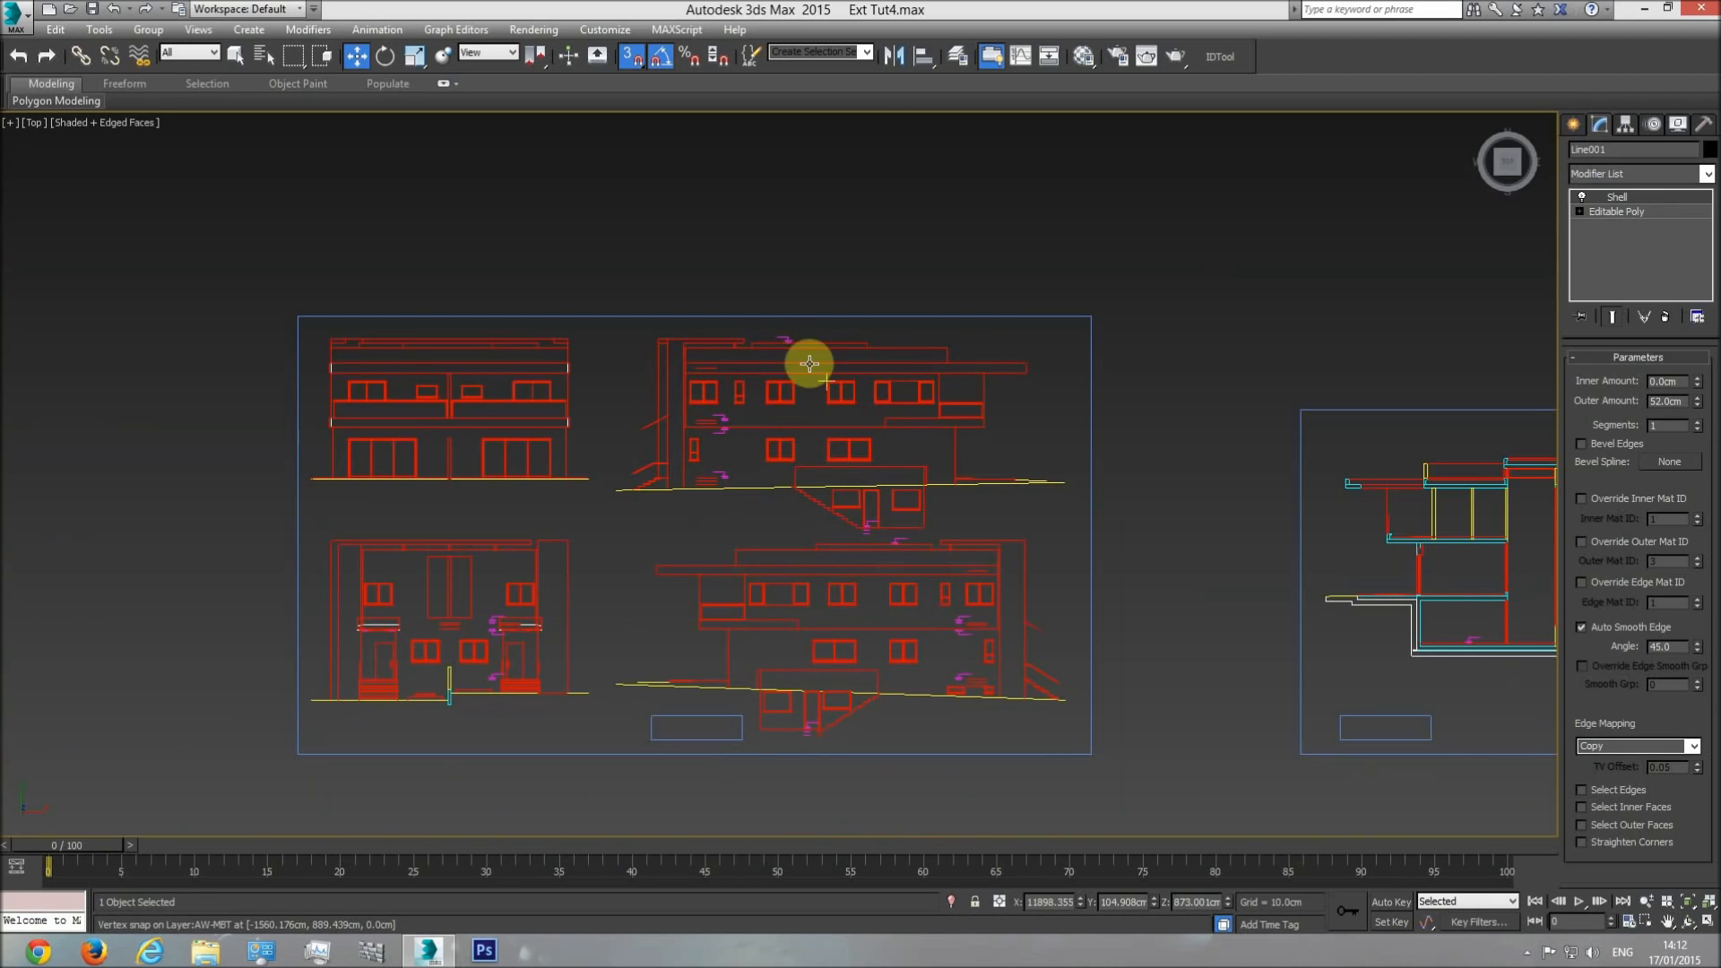
{"action": "scroll", "coordinate": [932, 443], "scroll_direction": "up", "scroll_amount": 3}
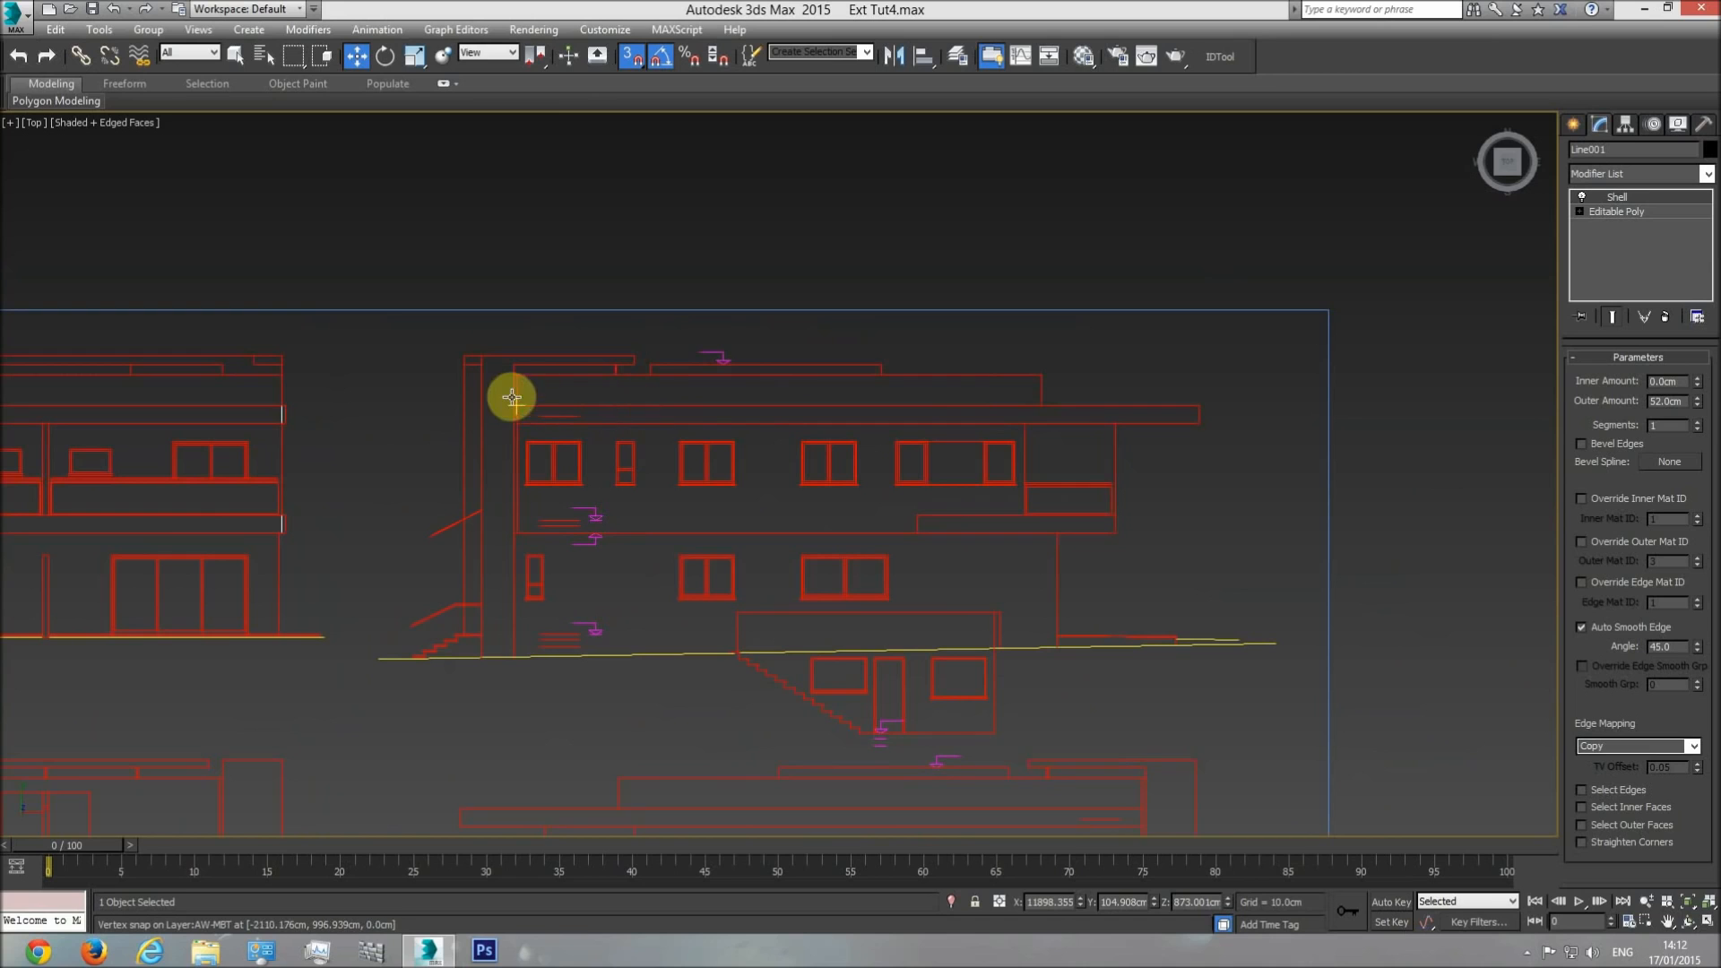
{"action": "scroll", "coordinate": [874, 383], "scroll_direction": "down", "scroll_amount": 2}
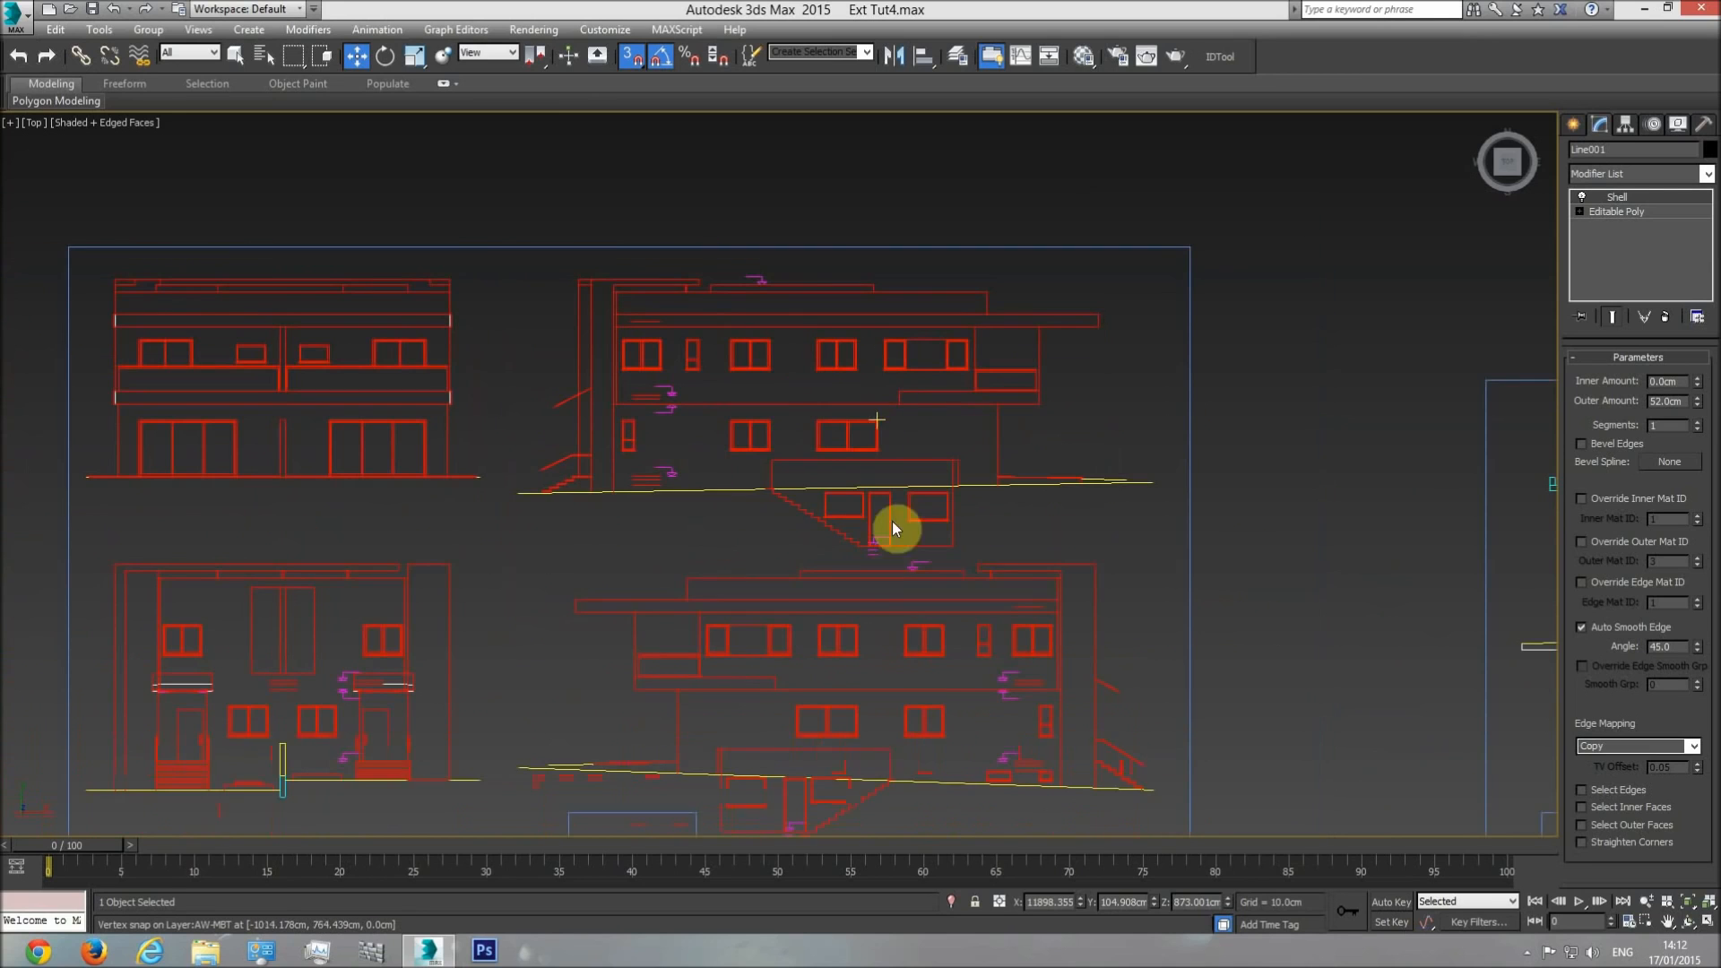
{"action": "middle_click_drag", "start_coordinate": [907, 600], "coordinate": [660, 511]}
{"action": "scroll", "coordinate": [661, 511], "scroll_direction": "down", "scroll_amount": 2}
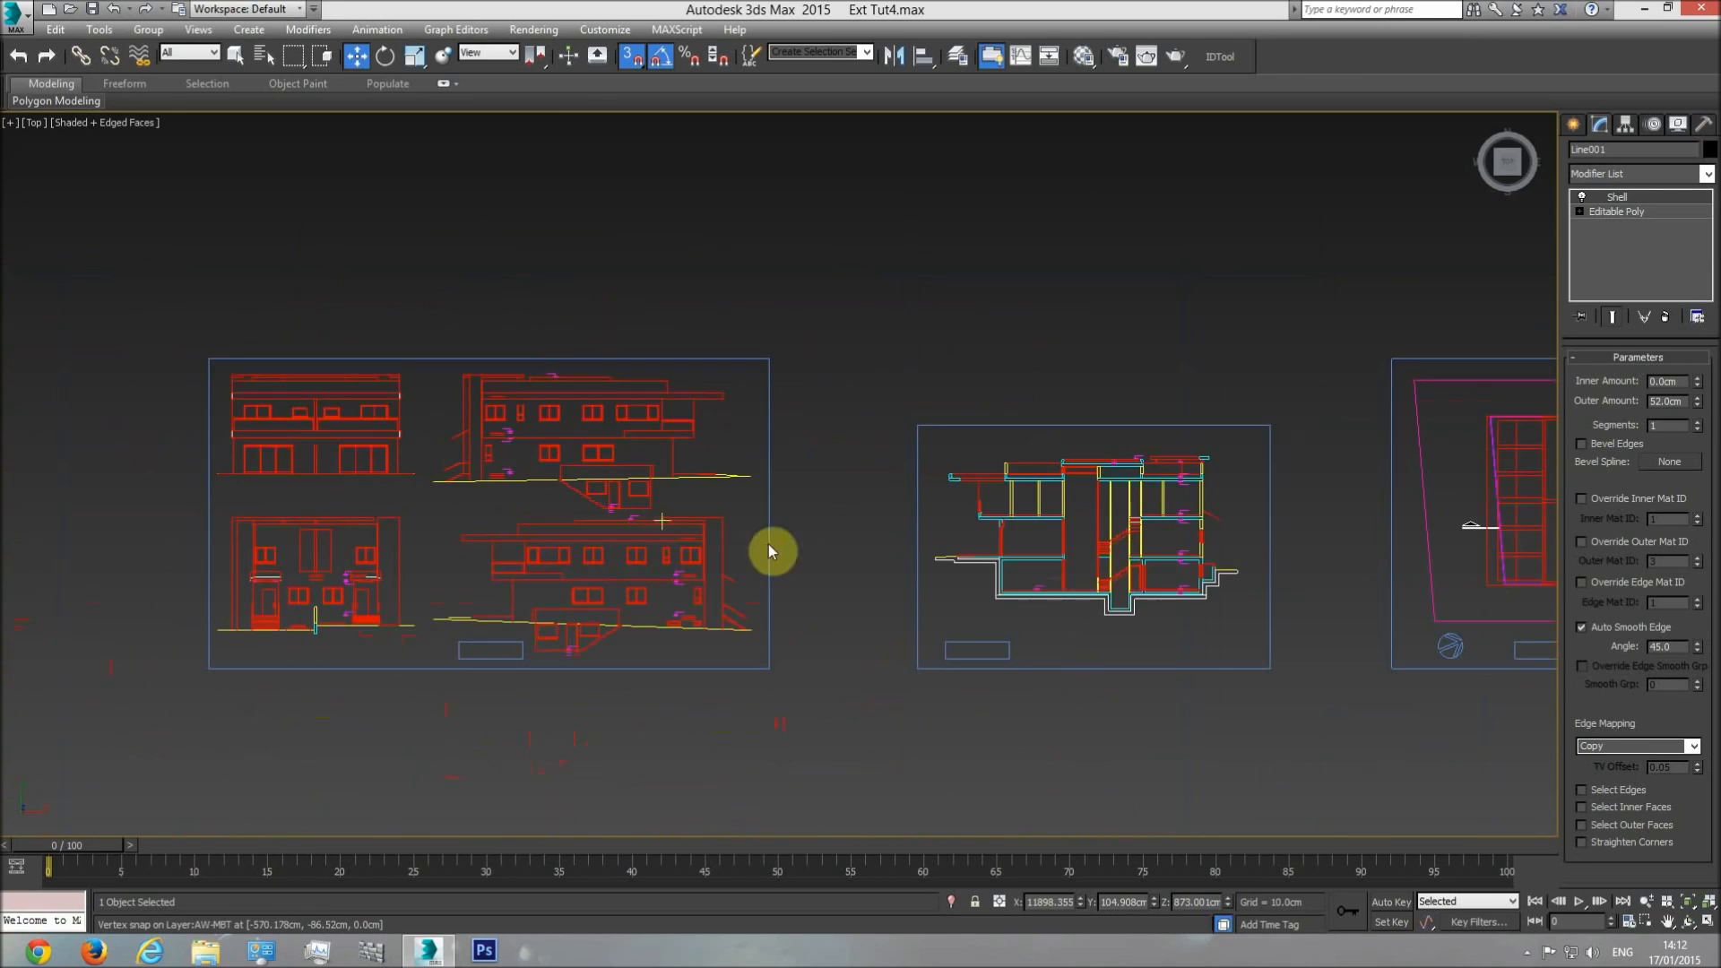
Compare the elevations with the section and roof plan drawings to check how far the pergola's side strips extend.
{"action": "middle_click_drag", "start_coordinate": [1185, 500], "coordinate": [808, 483]}
{"action": "middle_click_drag", "start_coordinate": [678, 533], "coordinate": [999, 518]}
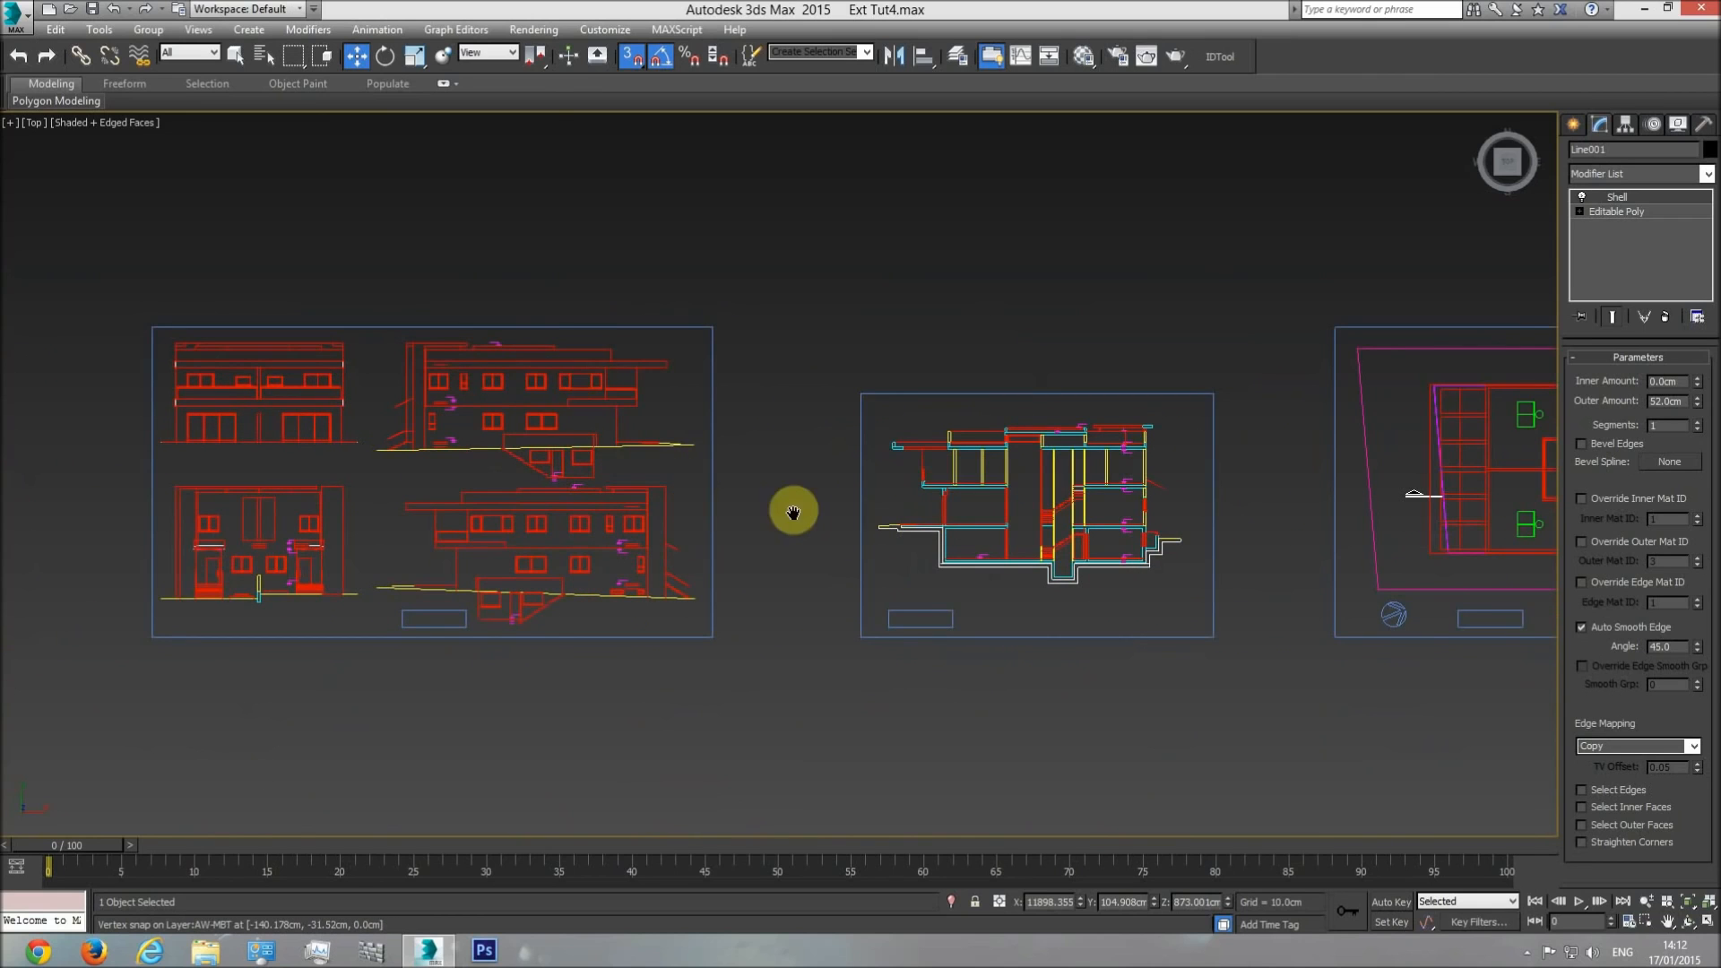
{"action": "middle_click_drag", "start_coordinate": [838, 525], "coordinate": [620, 521]}
{"action": "middle_click_drag", "start_coordinate": [956, 491], "coordinate": [459, 493]}
{"action": "scroll", "coordinate": [459, 493], "scroll_direction": "down", "scroll_amount": 2}
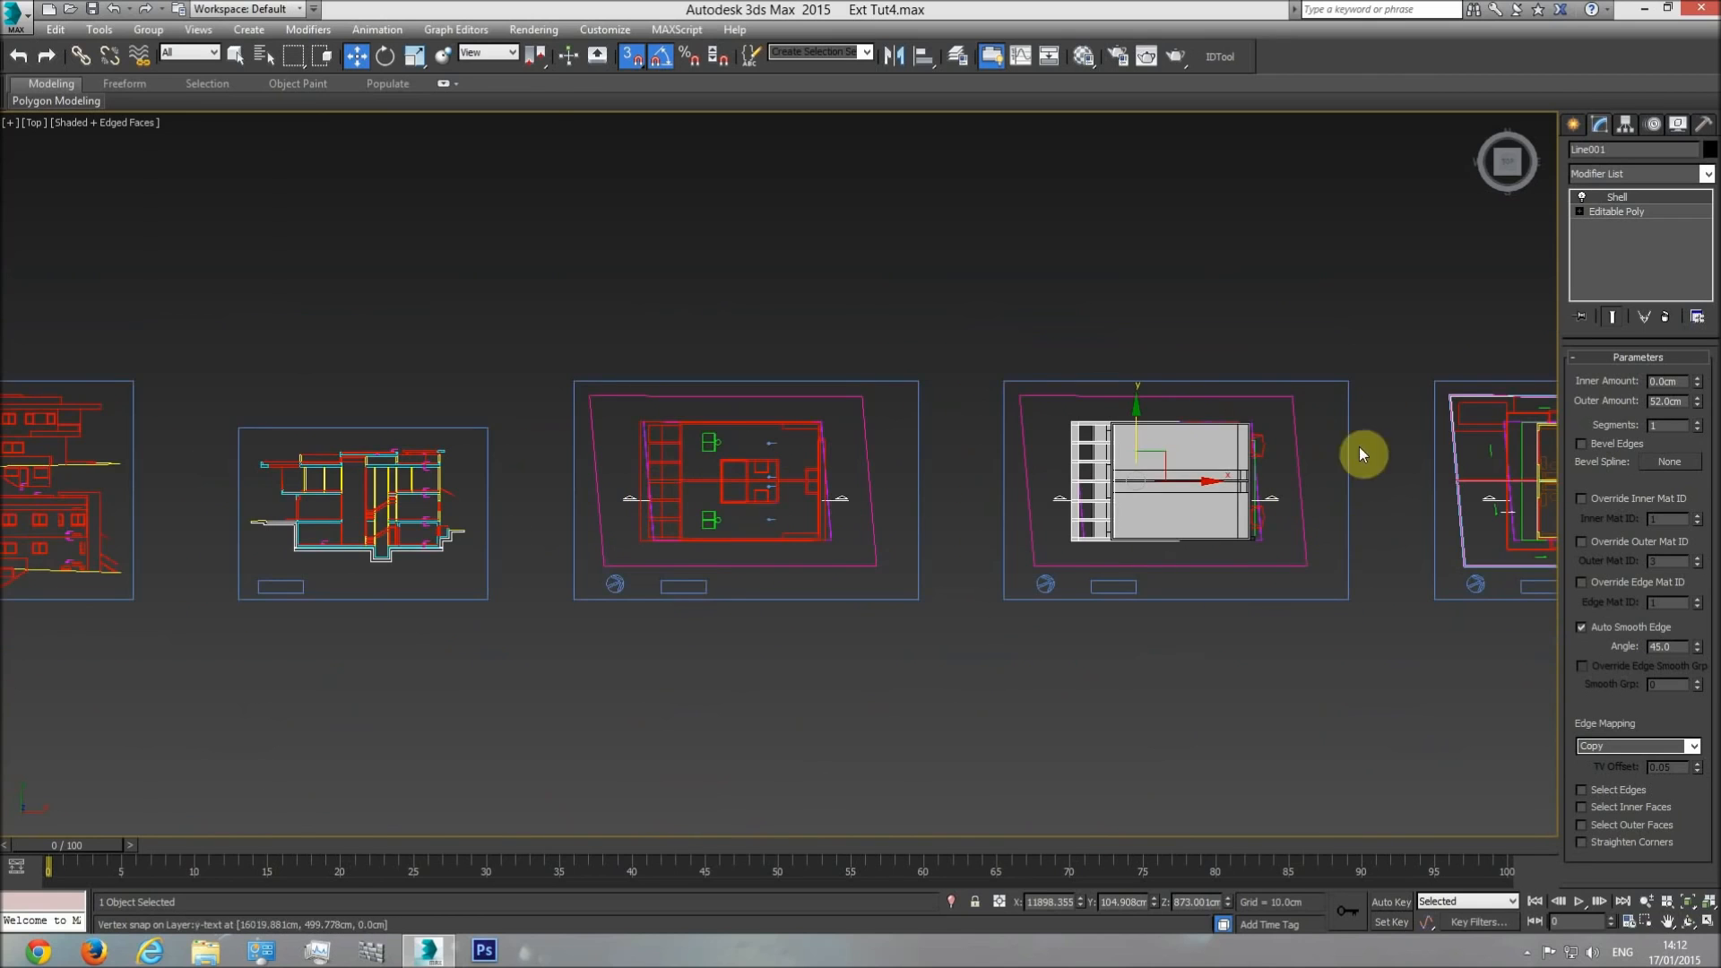
{"action": "middle_click_drag", "start_coordinate": [332, 475], "coordinate": [830, 472]}
{"action": "scroll", "coordinate": [502, 443], "scroll_direction": "up", "scroll_amount": 3}
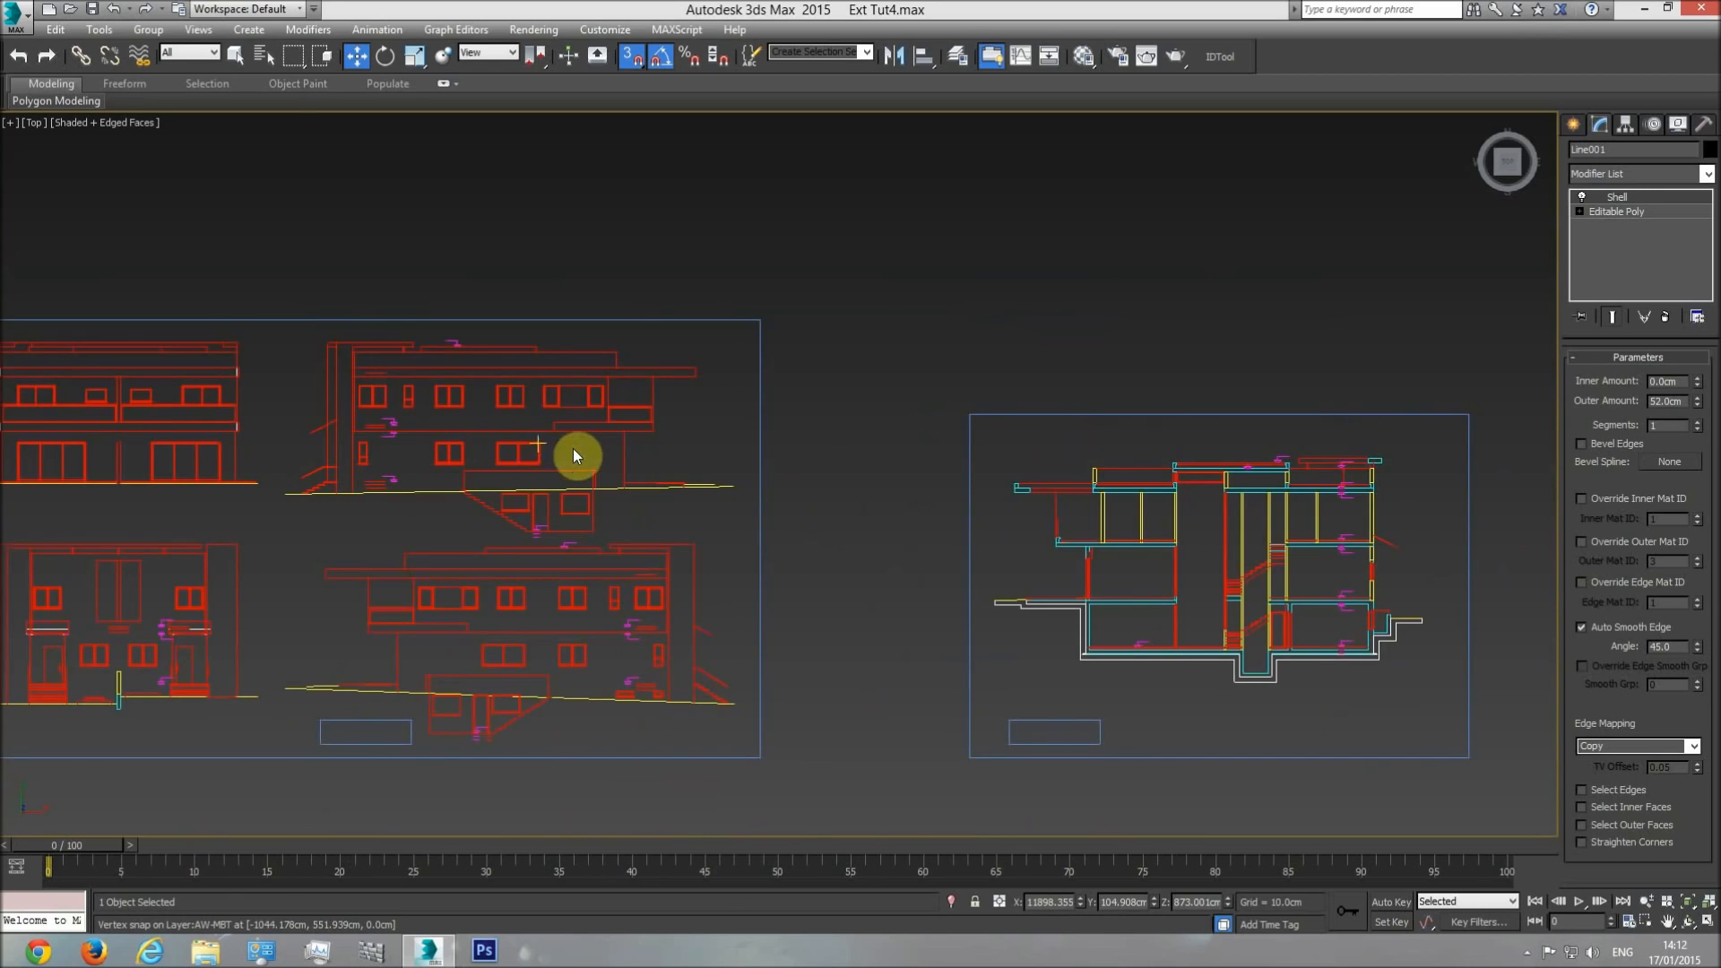
{"action": "middle_click_drag", "start_coordinate": [573, 449], "coordinate": [703, 447]}
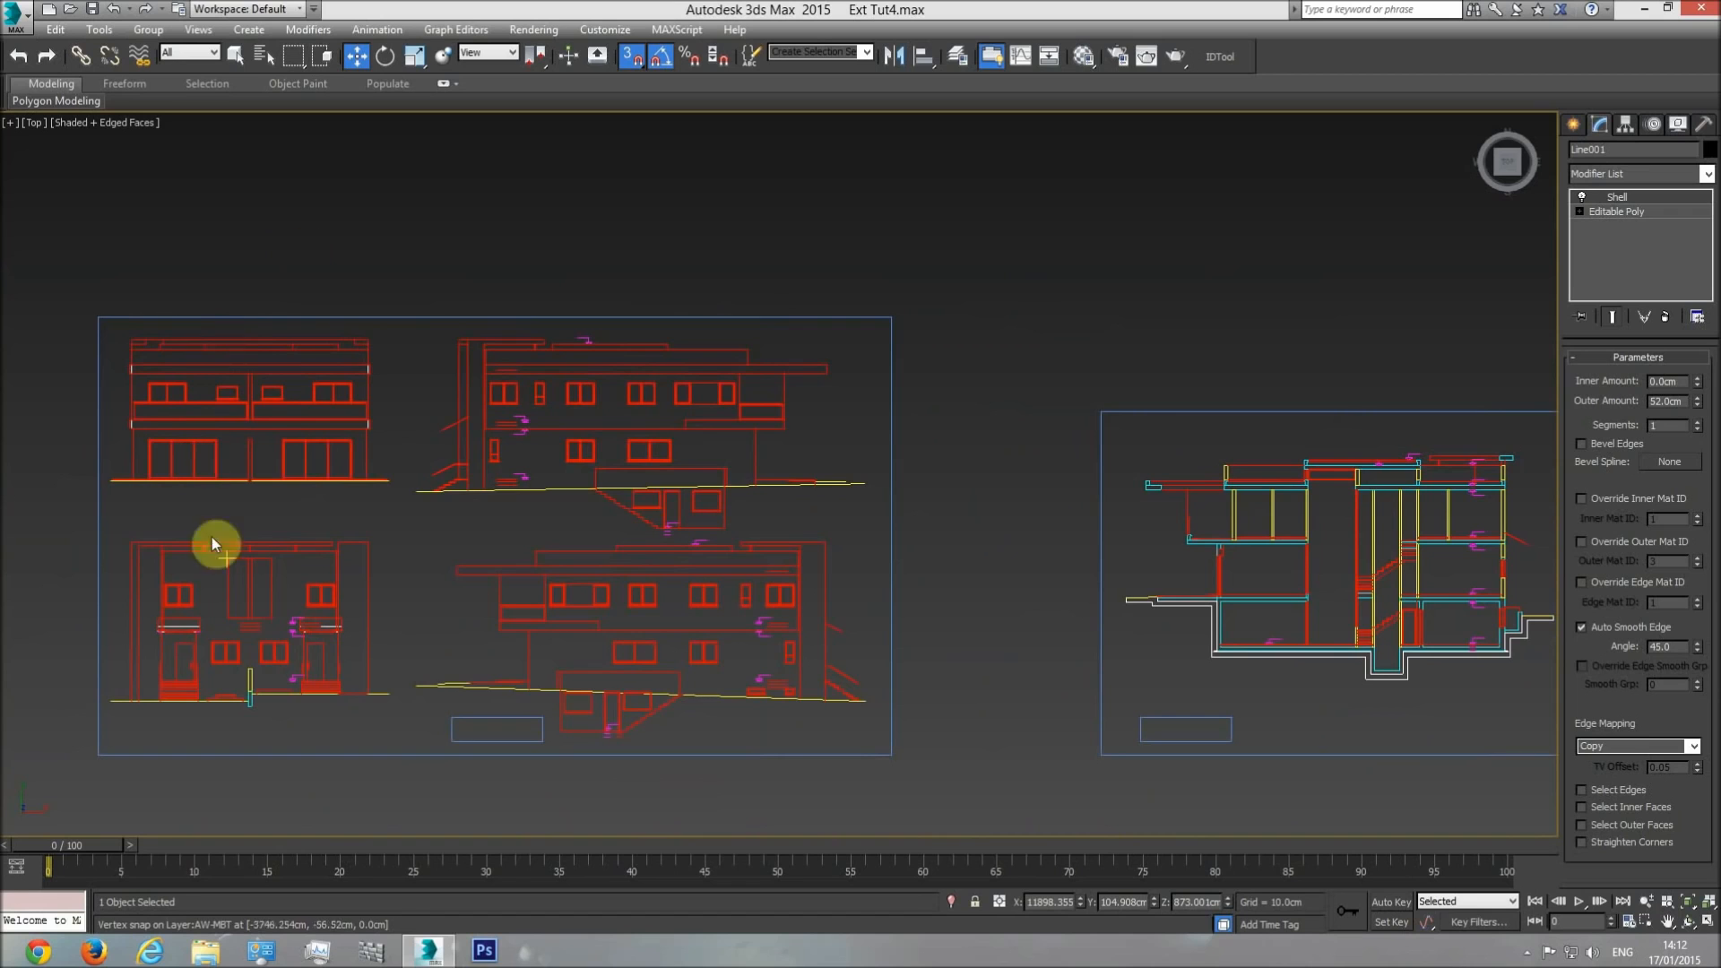
{"action": "middle_click_drag", "start_coordinate": [1483, 626], "coordinate": [897, 598]}
{"action": "middle_click_drag", "start_coordinate": [1541, 524], "coordinate": [1231, 523]}
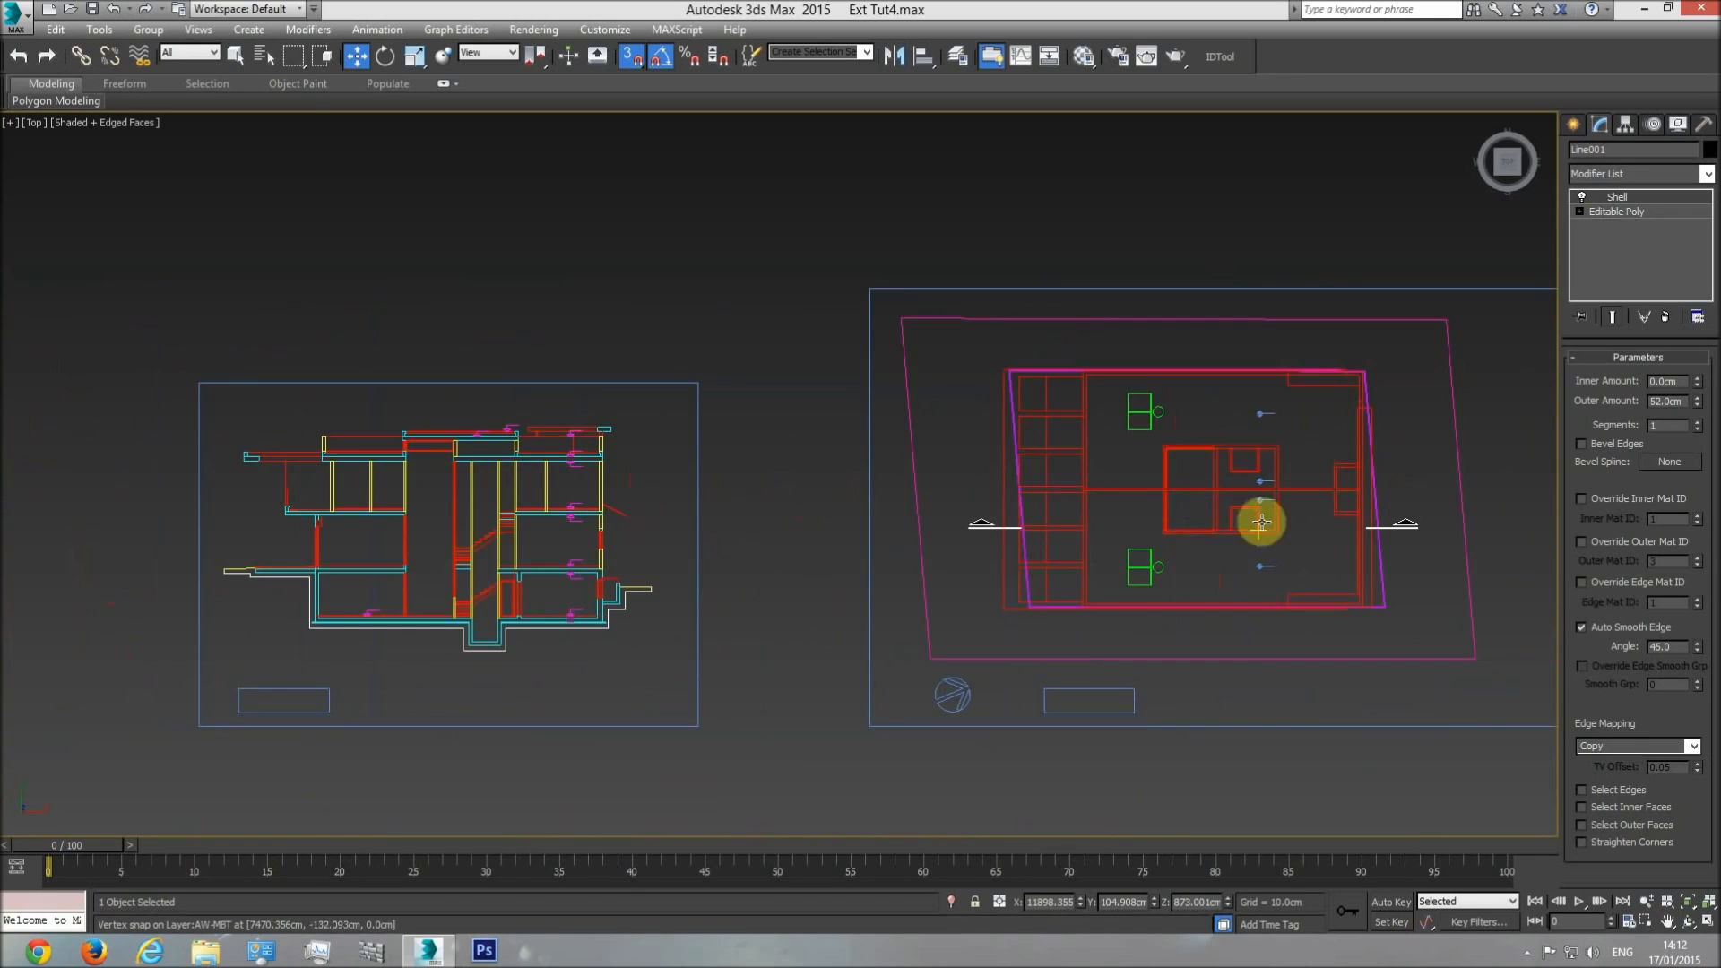
{"action": "middle_click_drag", "start_coordinate": [824, 523], "coordinate": [1289, 502]}
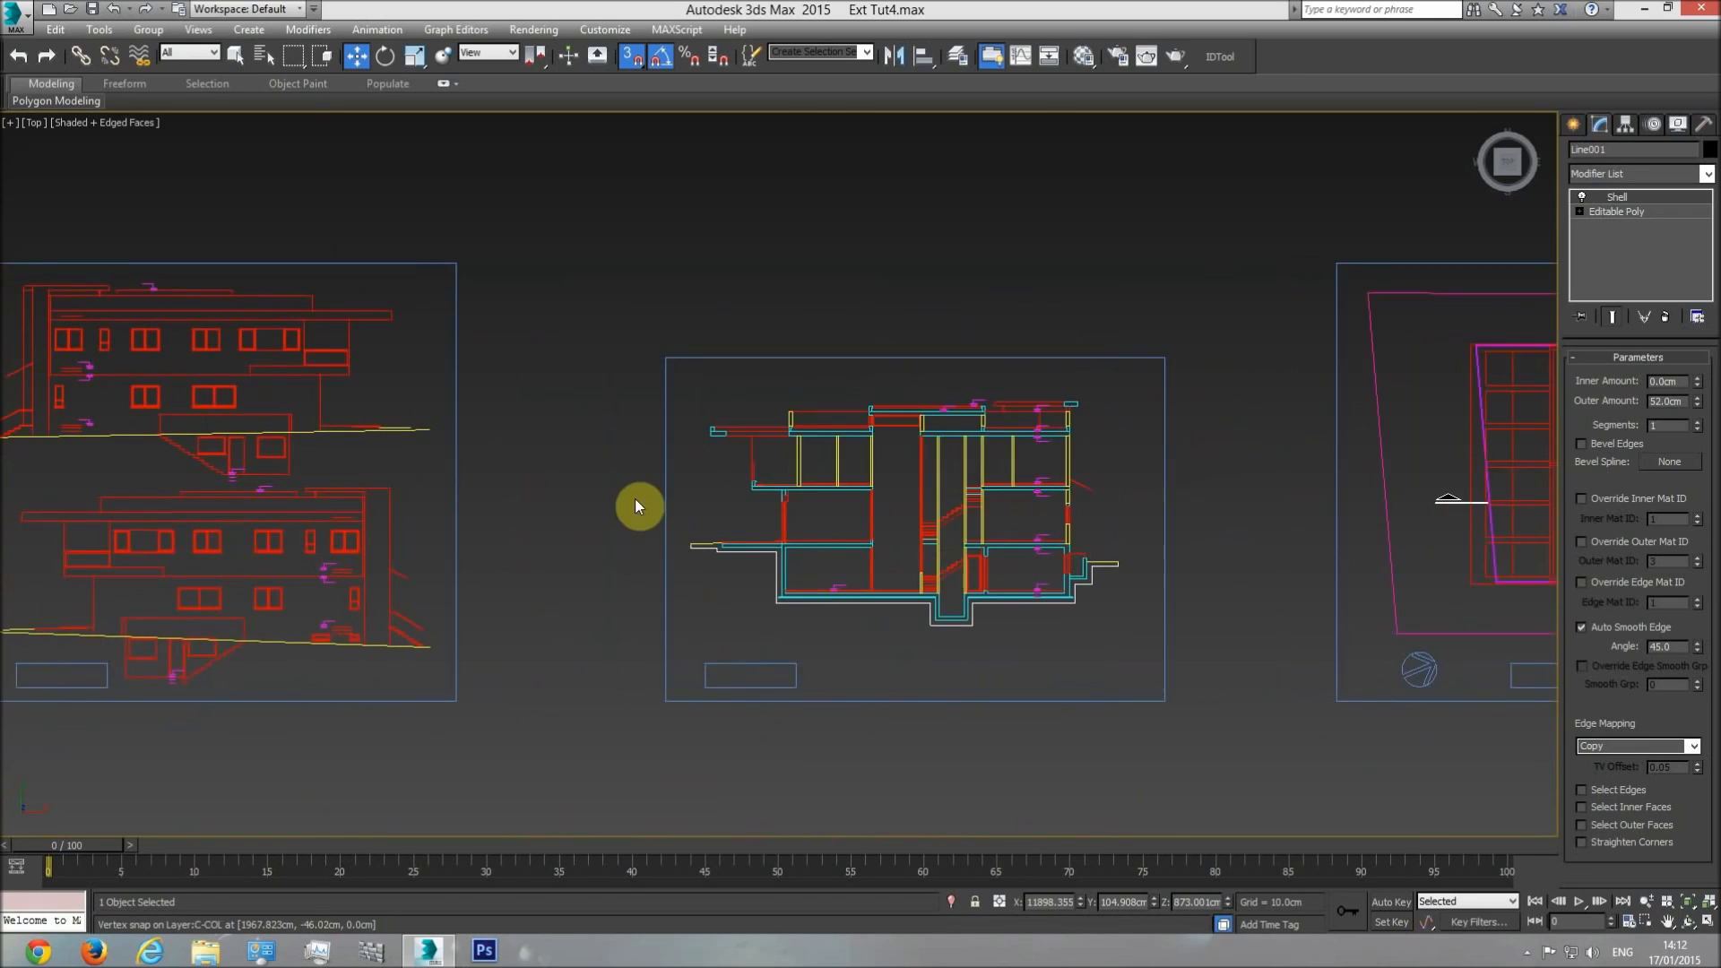
{"action": "middle_click_drag", "start_coordinate": [634, 498], "coordinate": [885, 482]}
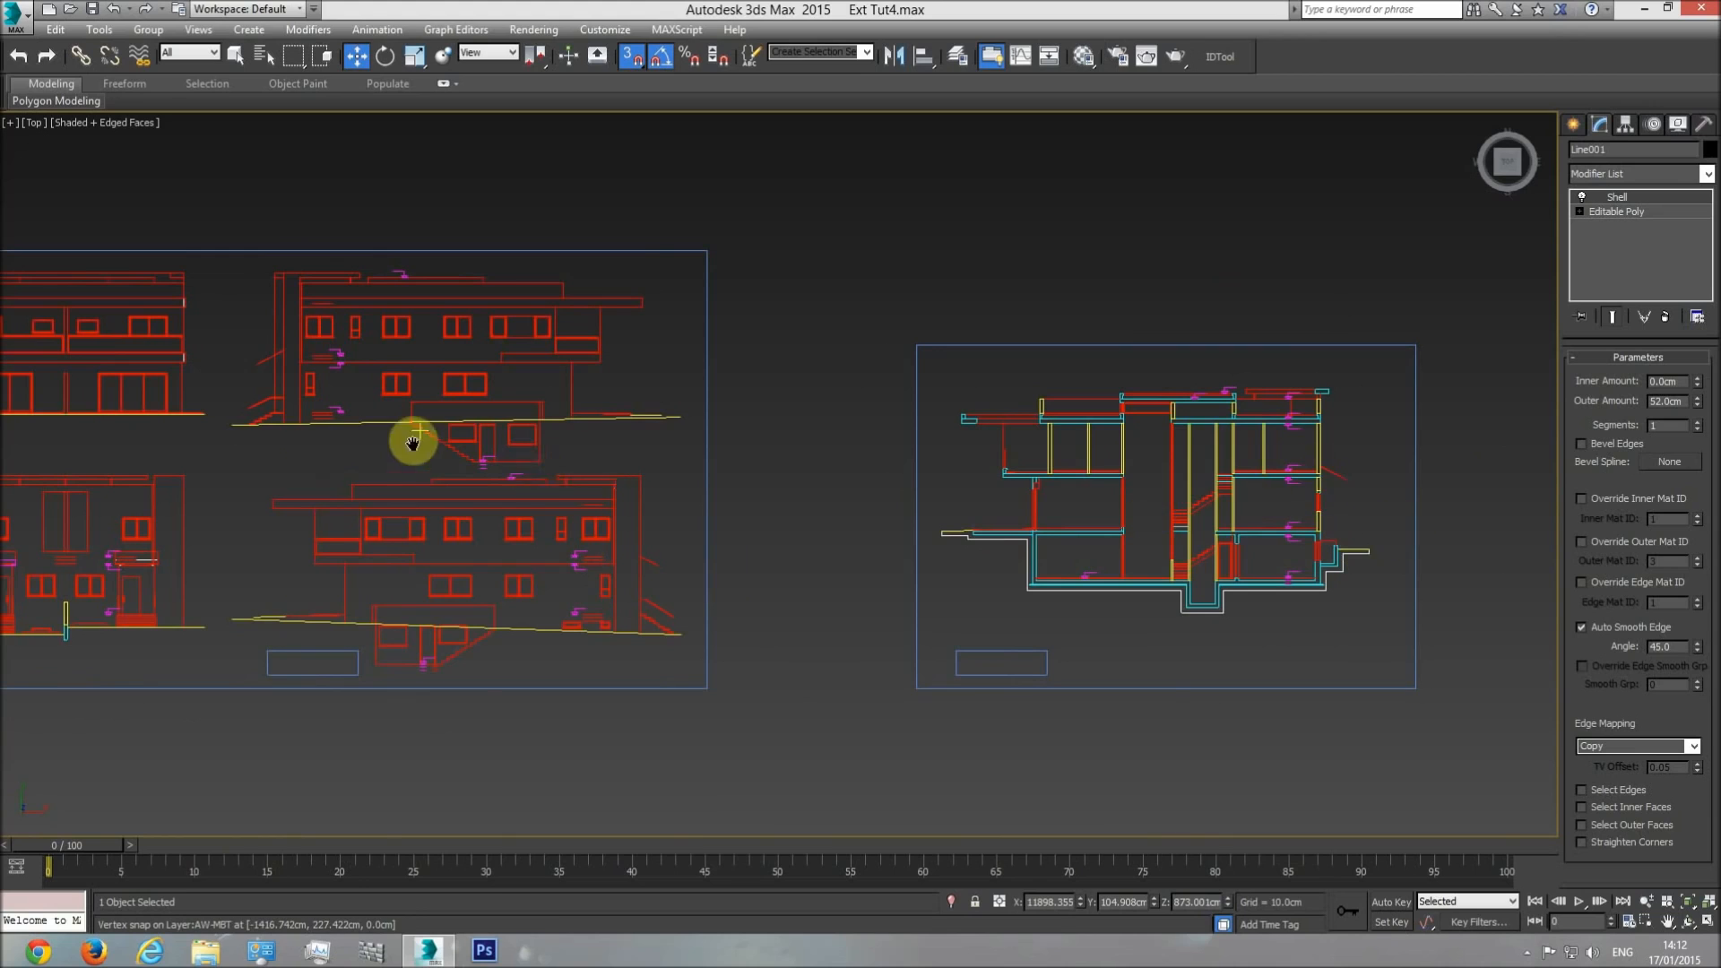
{"action": "middle_click_drag", "start_coordinate": [412, 438], "coordinate": [573, 446]}
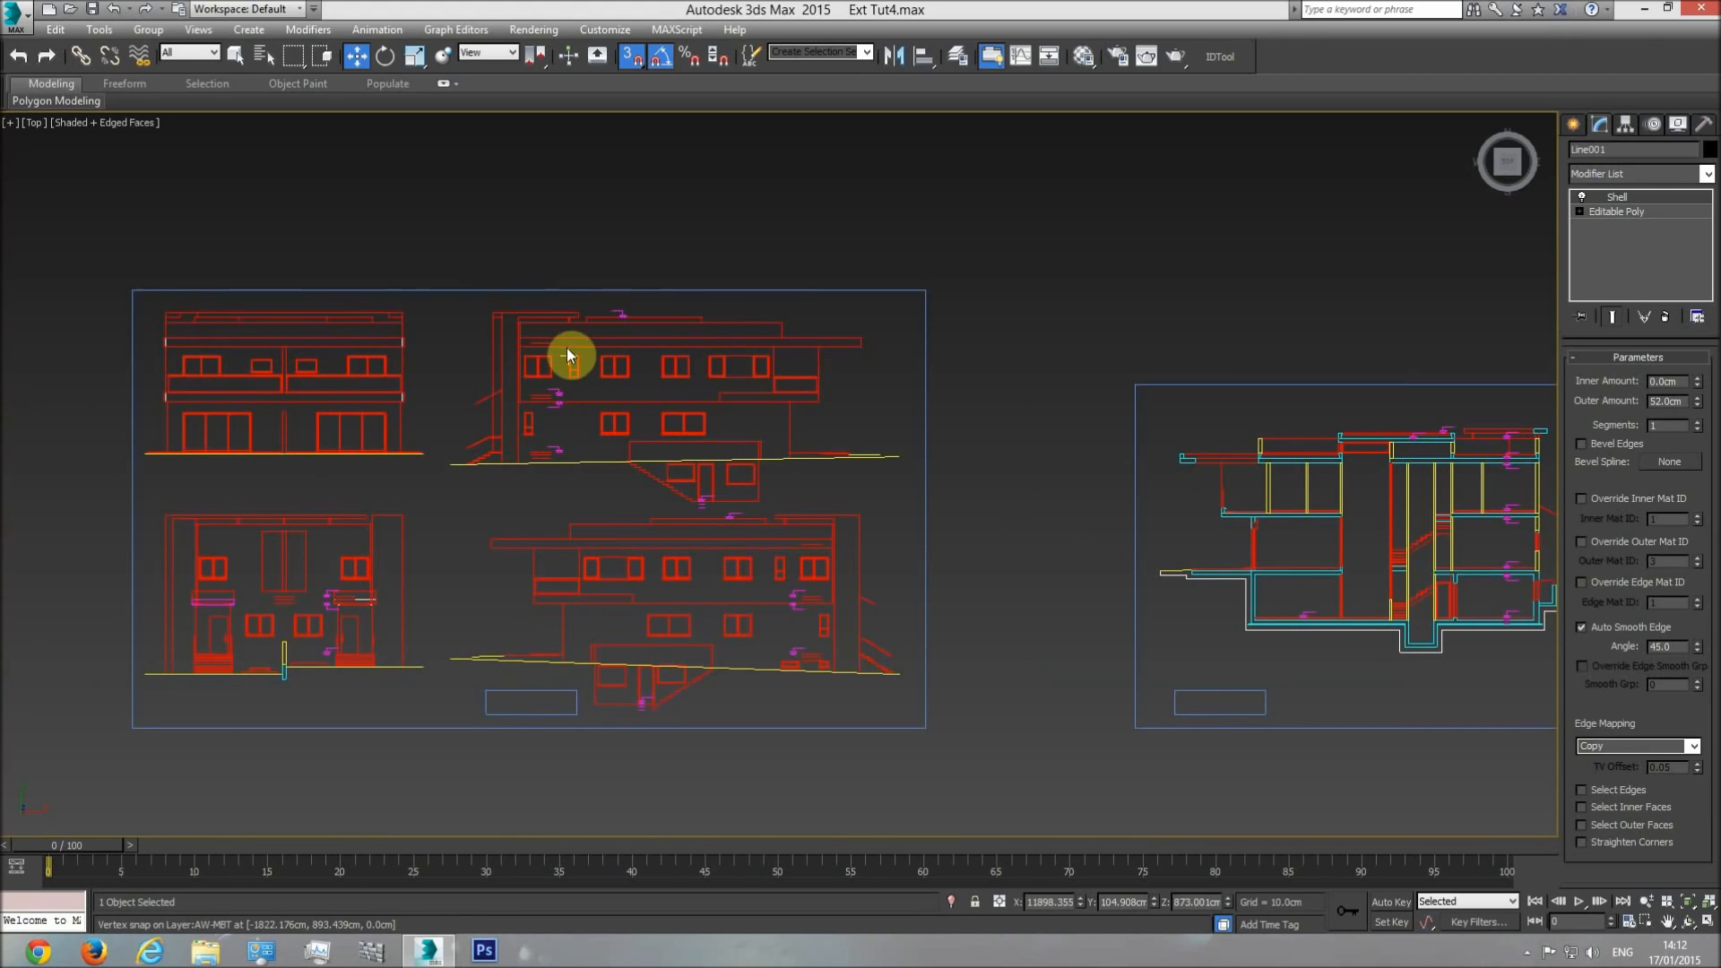
{"action": "scroll", "coordinate": [551, 345], "scroll_direction": "up", "scroll_amount": 4}
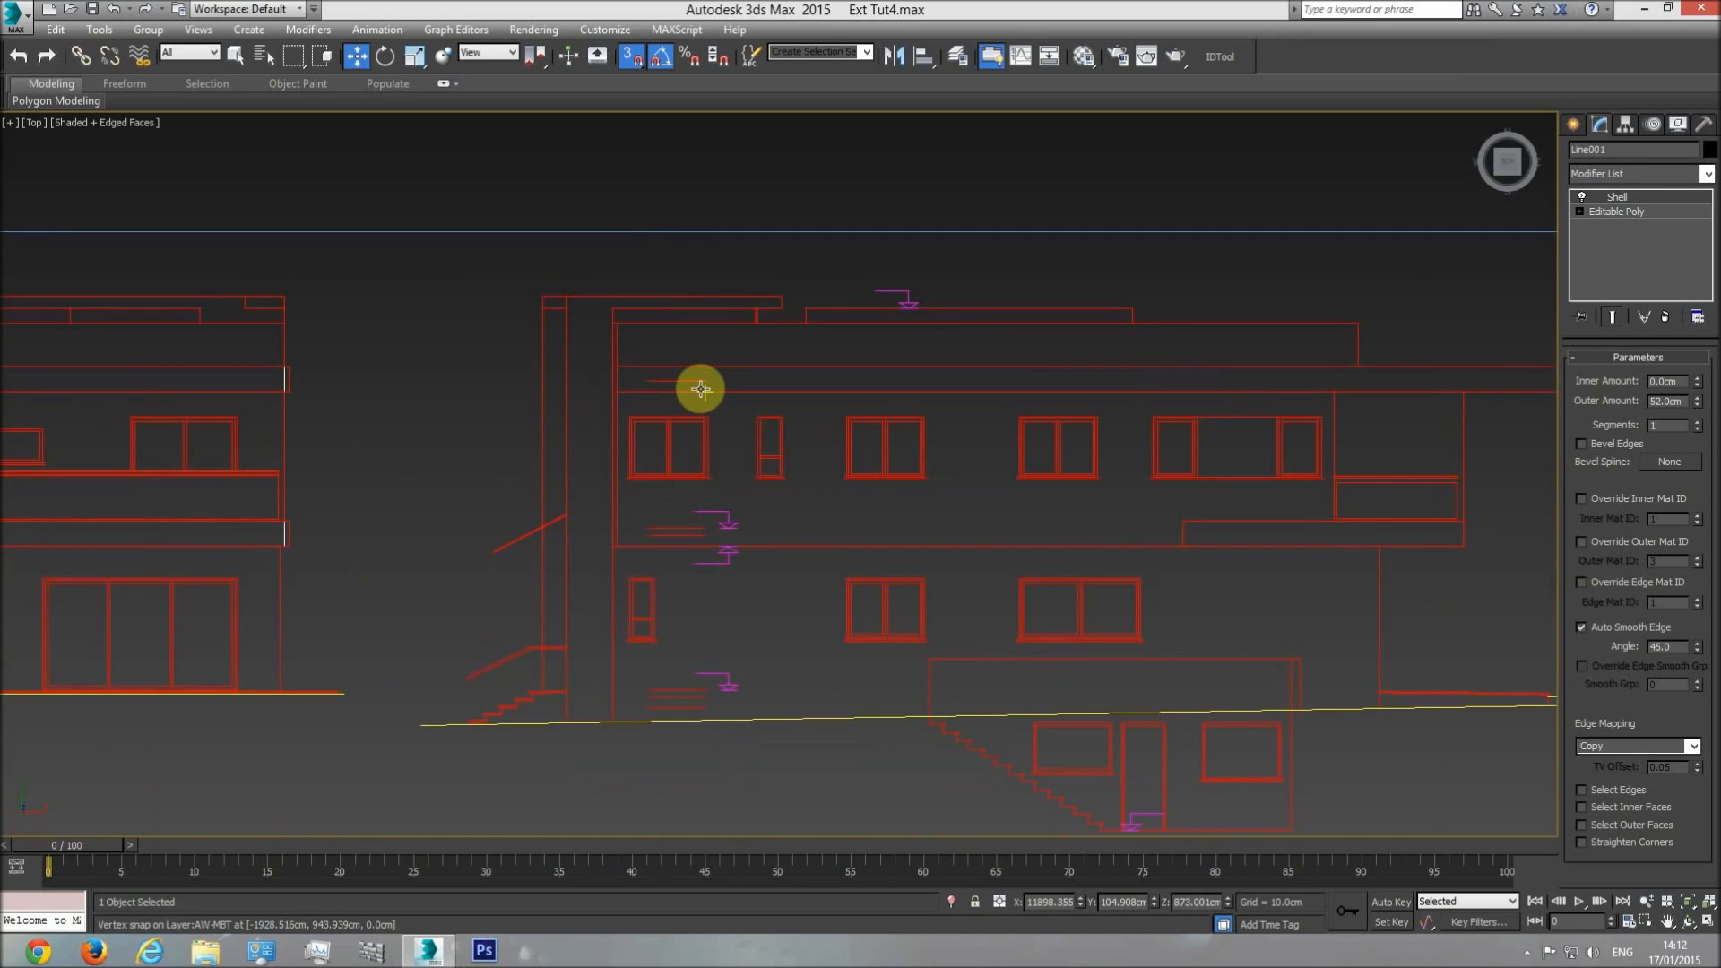
Rename the pergola frame to Shading element.
{"action": "scroll", "coordinate": [965, 546], "scroll_direction": "down", "scroll_amount": 12}
{"action": "middle_click_drag", "start_coordinate": [1278, 578], "coordinate": [857, 578]}
{"action": "scroll", "coordinate": [1010, 634], "scroll_direction": "up", "scroll_amount": 15}
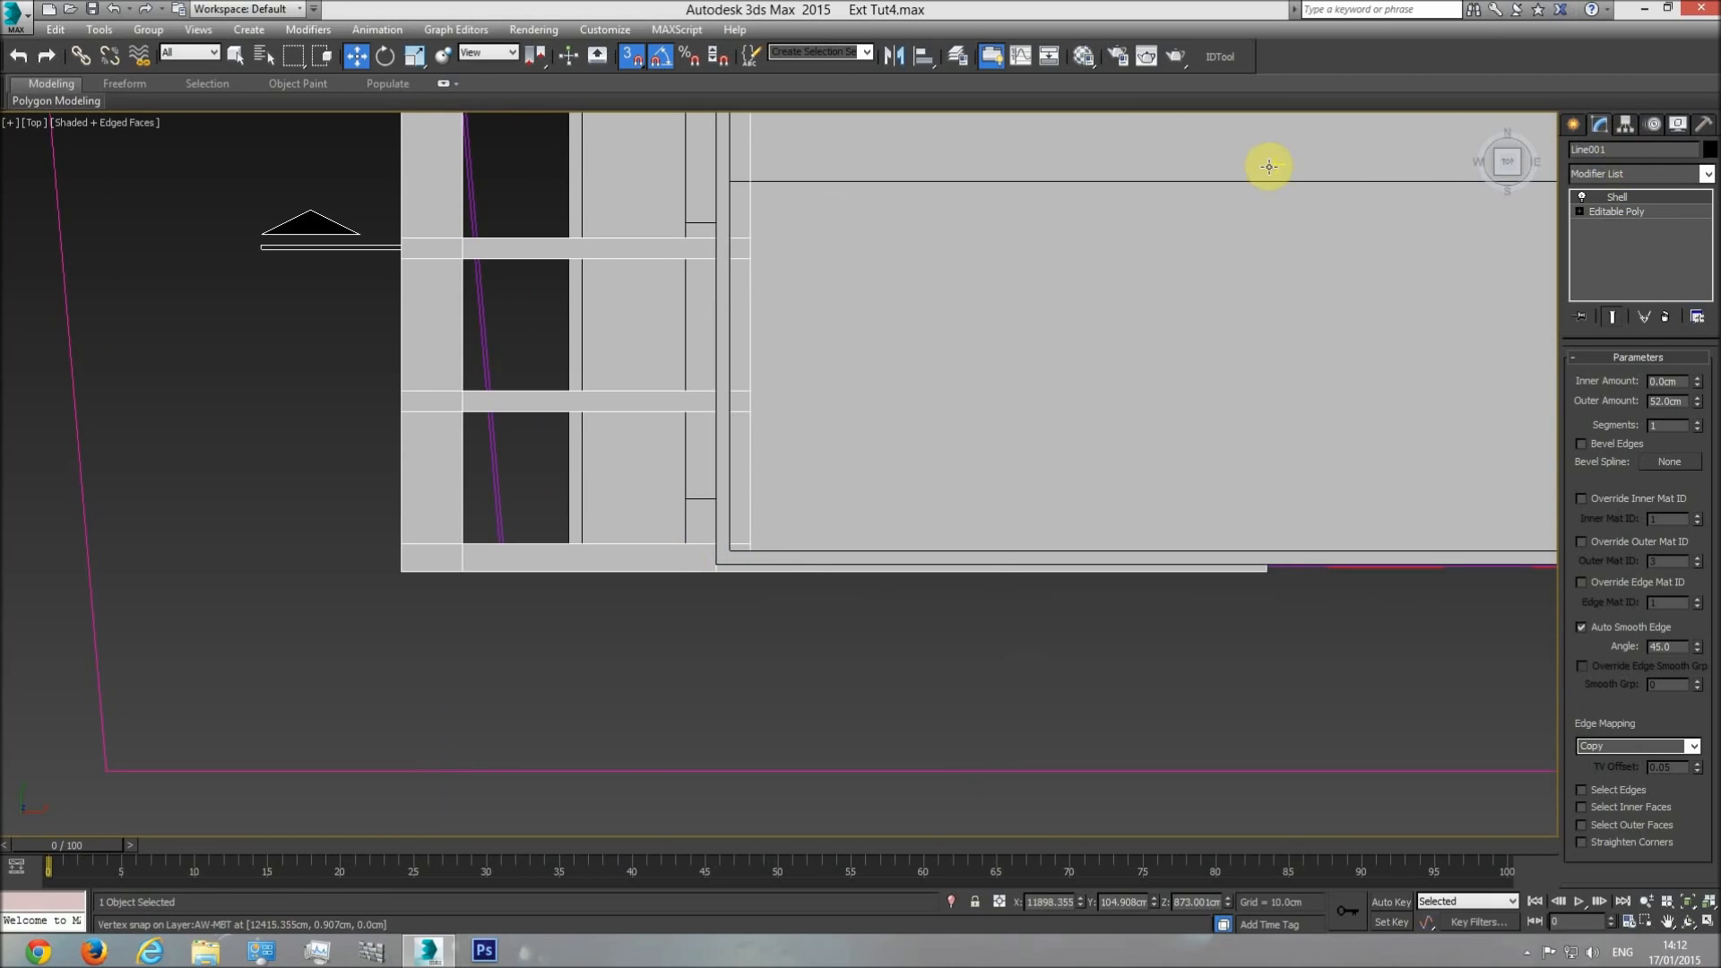
{"action": "double_click", "coordinate": [1604, 149]}
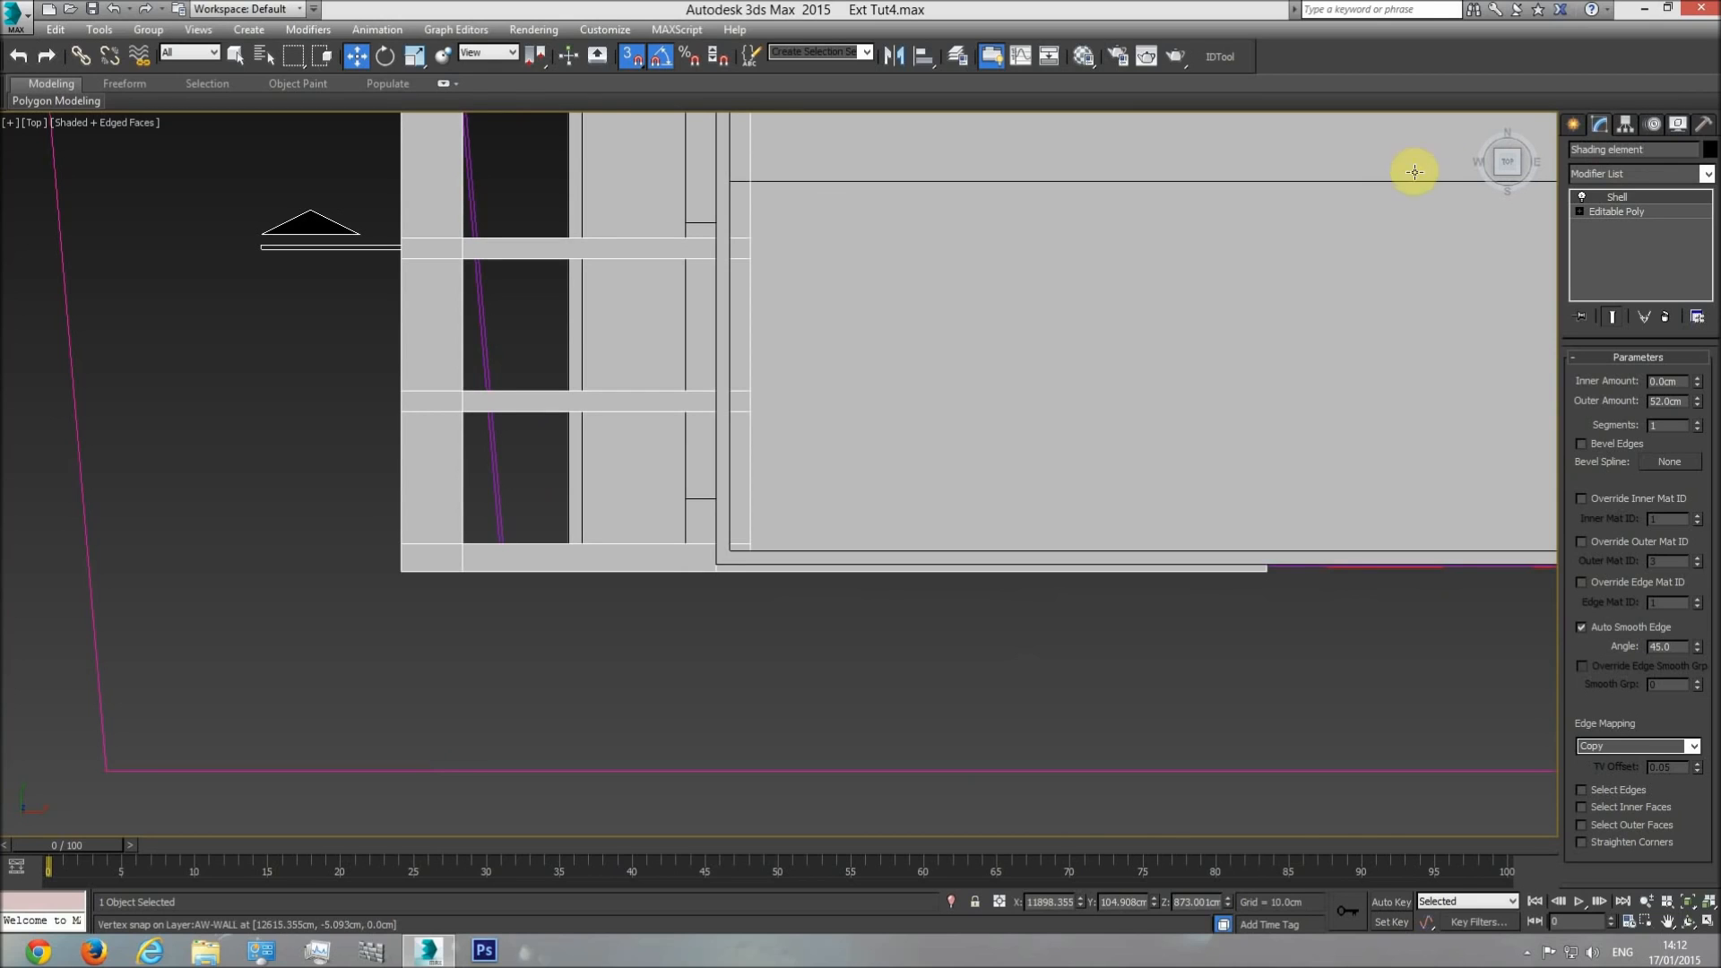
At the Editable Poly's vertex level, select the two end vertices of the shading element's front side strip and show the top view in wireframe.
{"action": "left_click", "coordinate": [1636, 212]}
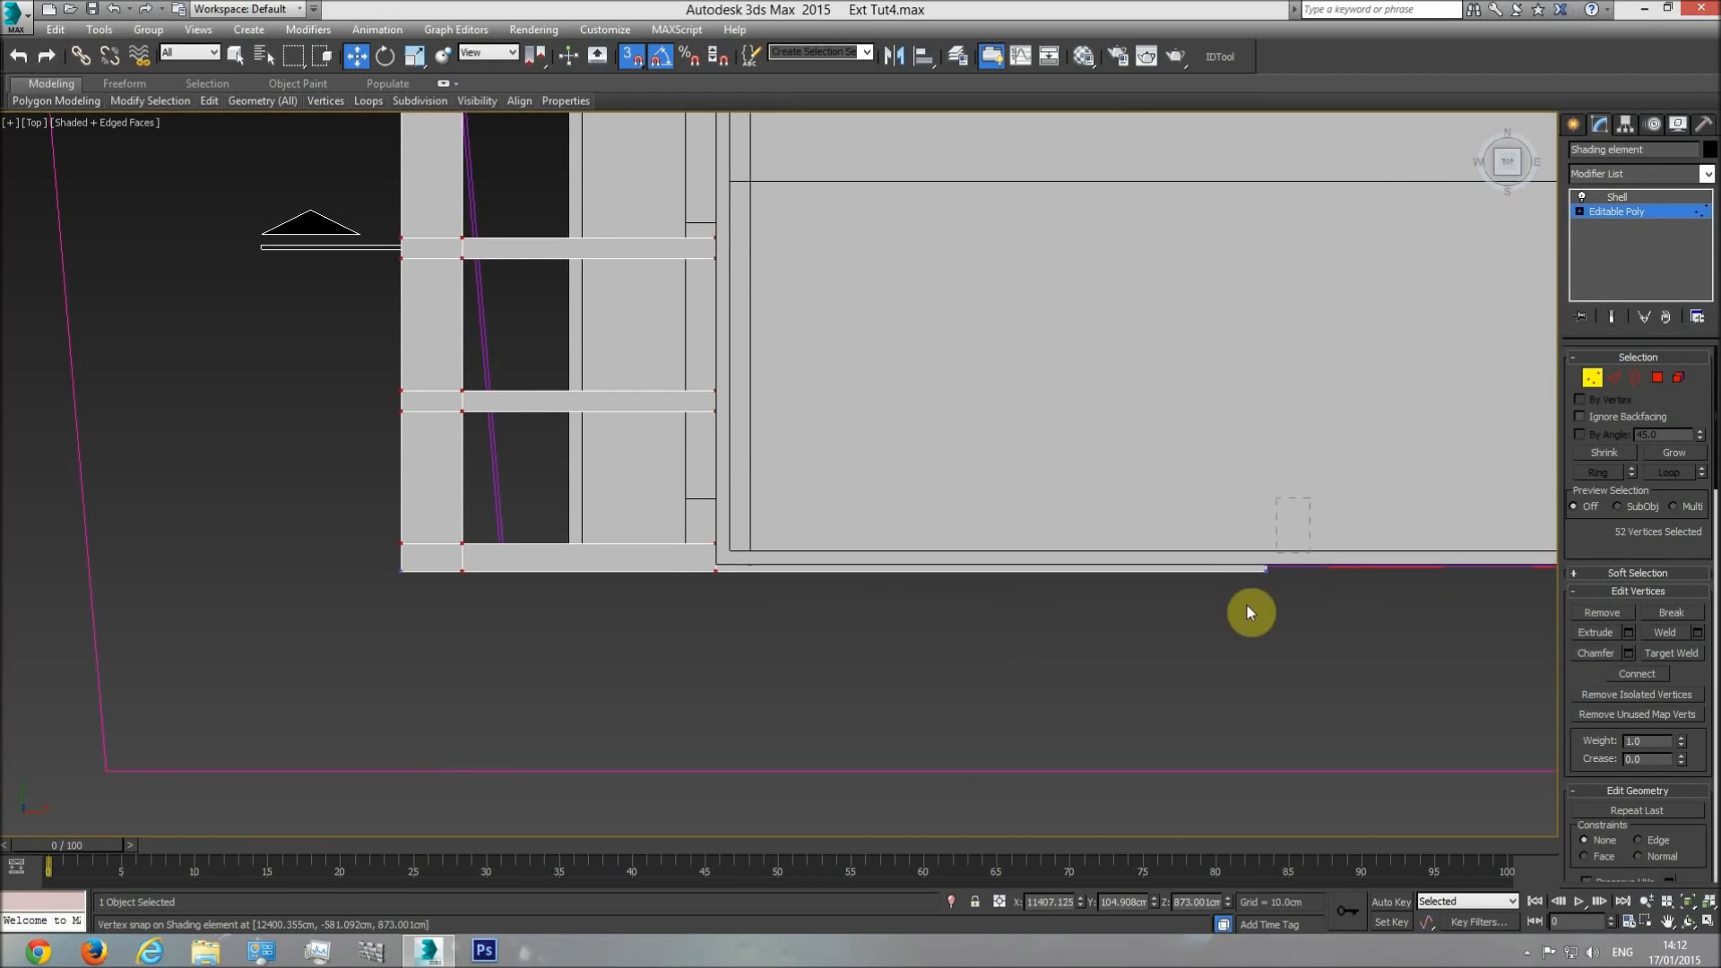
{"action": "middle_click_drag", "start_coordinate": [1328, 602], "coordinate": [867, 605]}
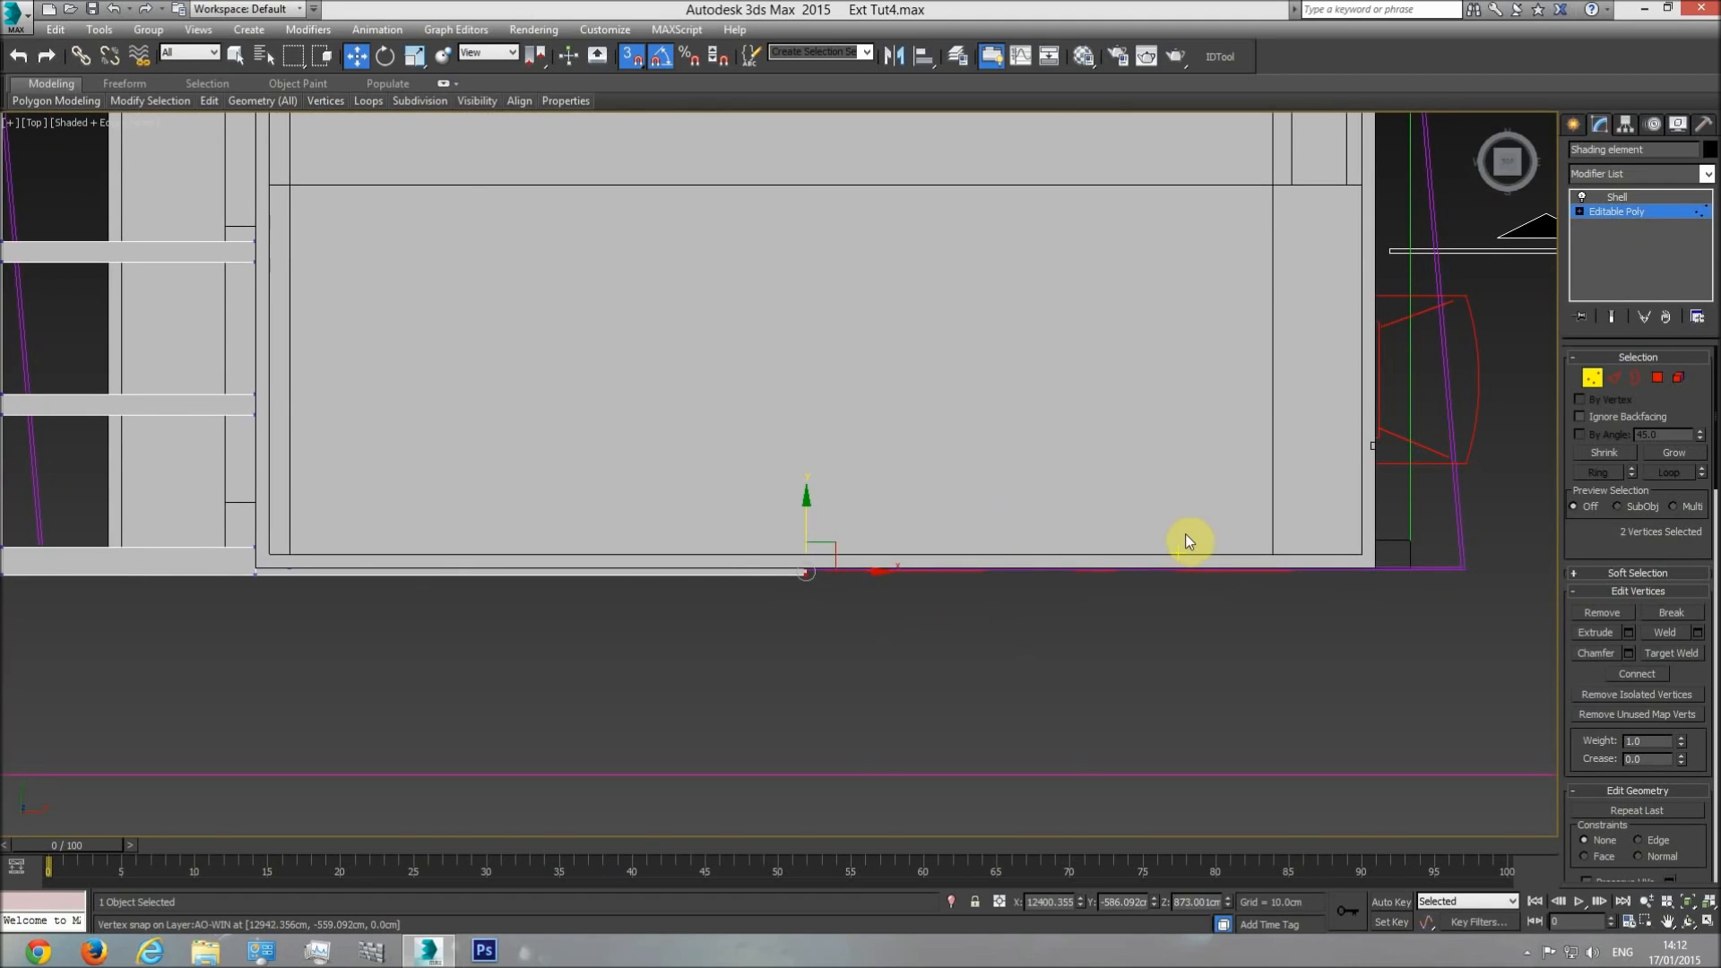
{"action": "key", "text": "F3"}
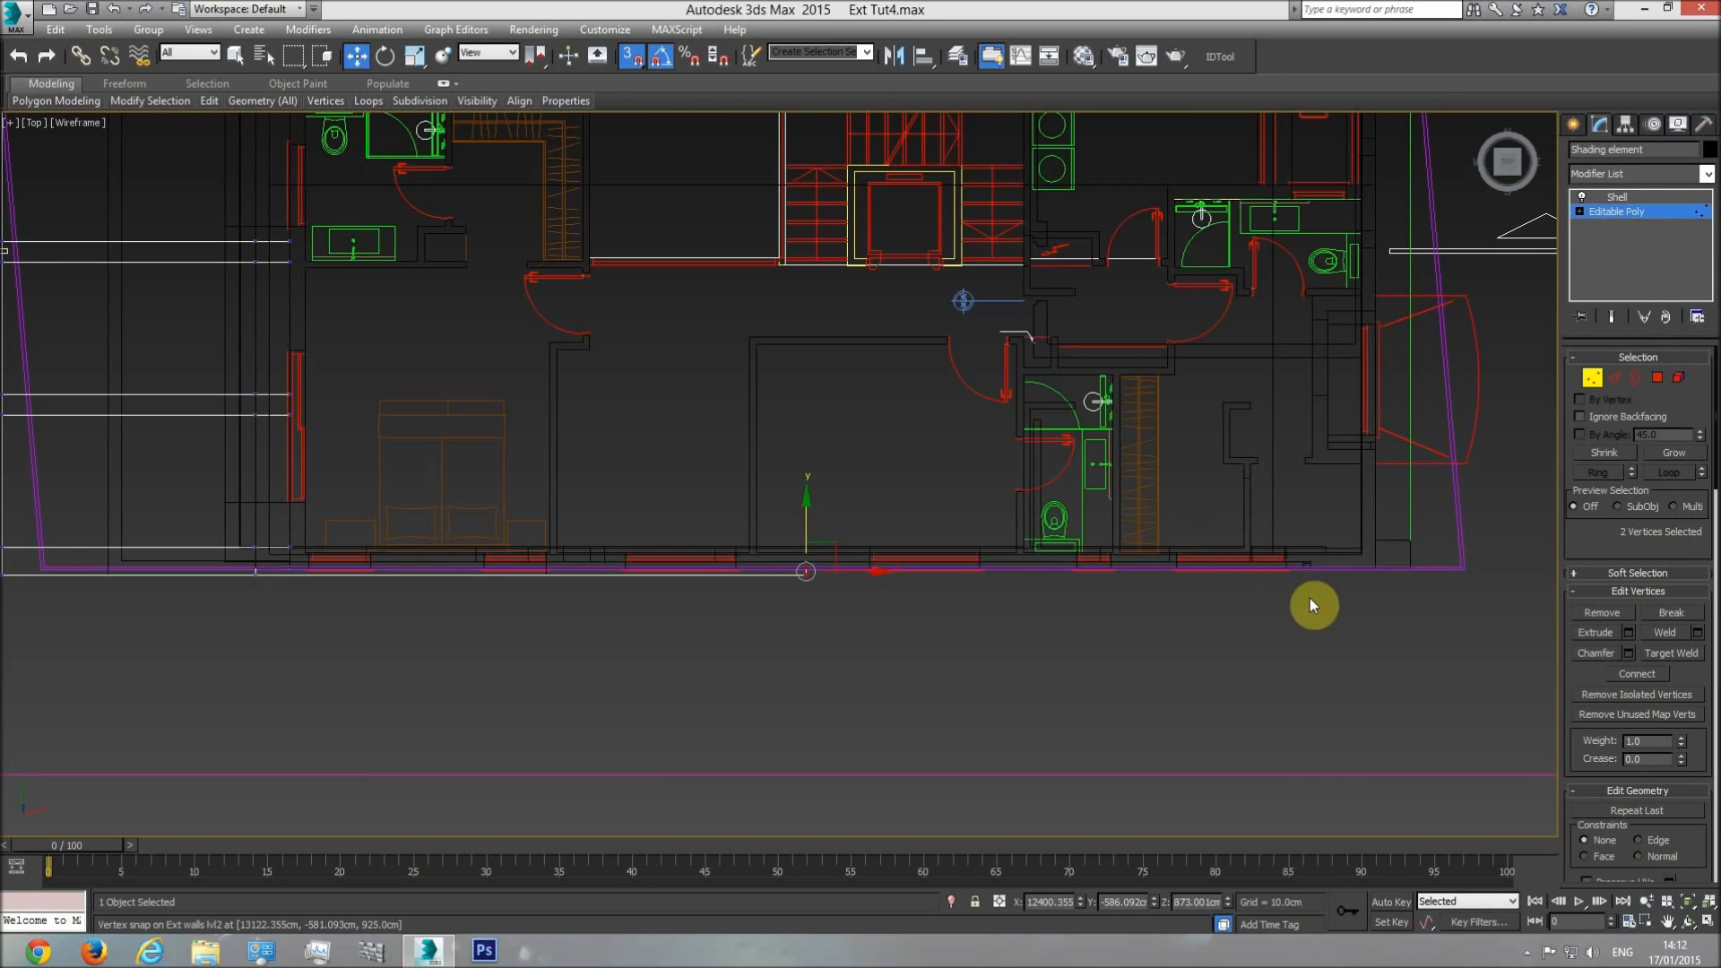
Examine the far wall corner in the plan and the matching end of the shading strip in the side elevation.
{"action": "scroll", "coordinate": [1282, 593], "scroll_direction": "up", "scroll_amount": 5}
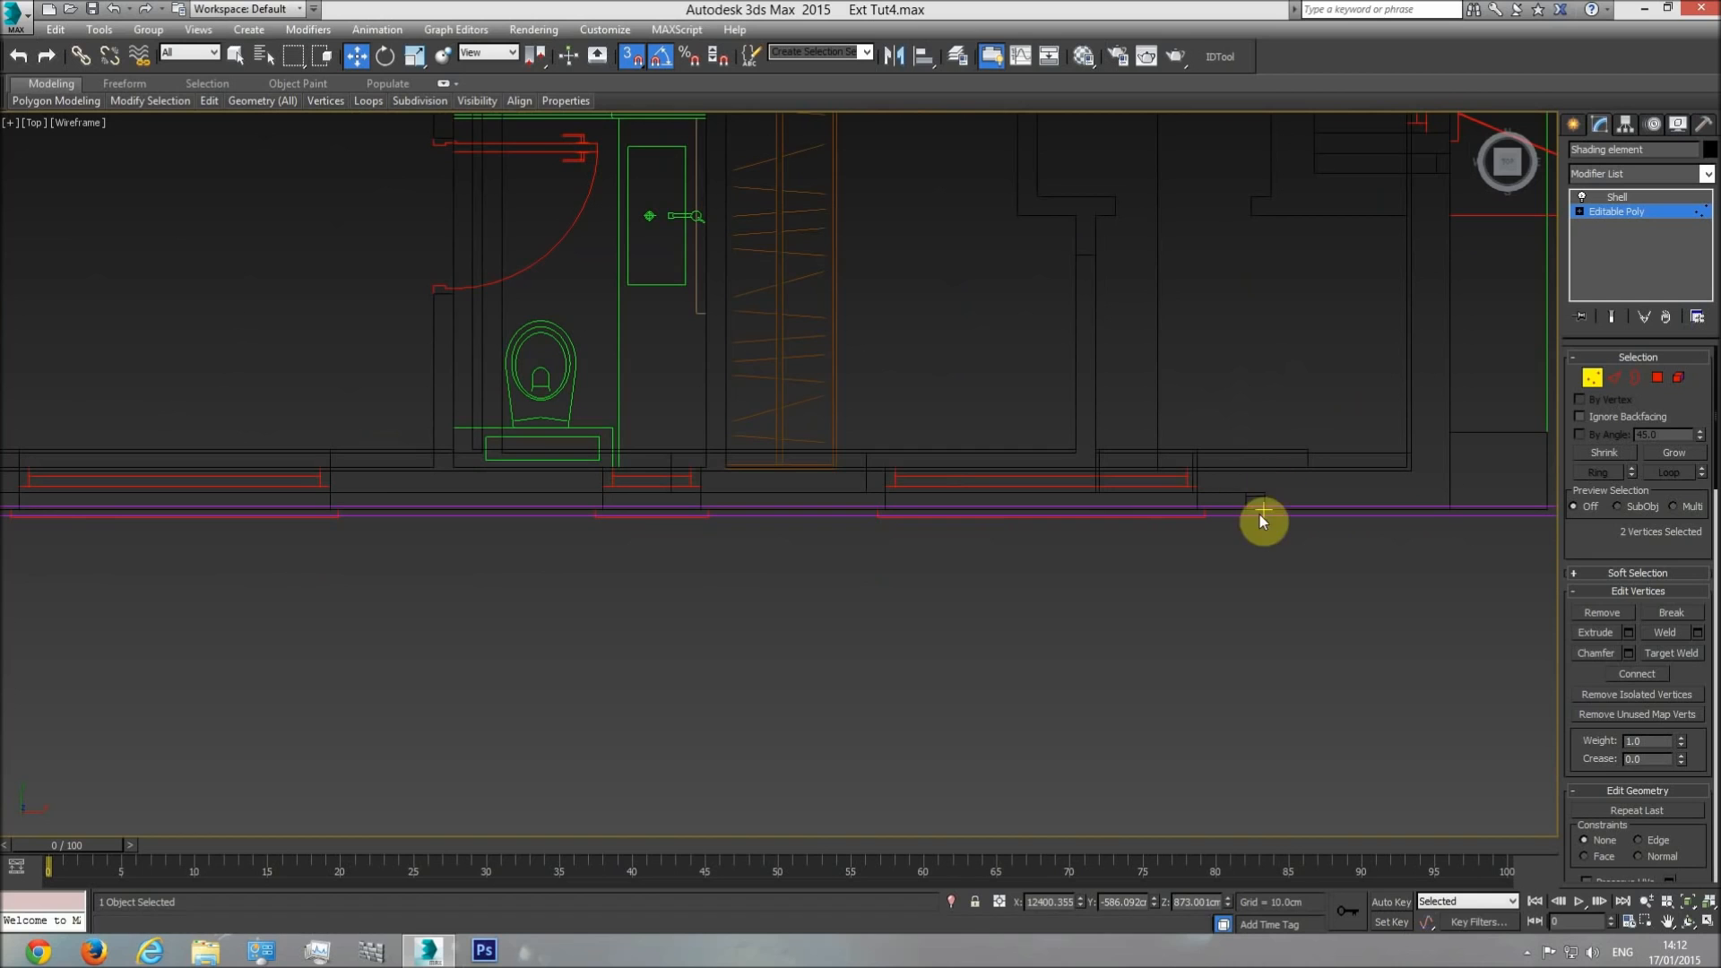
{"action": "middle_click_drag", "start_coordinate": [686, 620], "coordinate": [1014, 660]}
{"action": "scroll", "coordinate": [1014, 660], "scroll_direction": "down", "scroll_amount": 10}
{"action": "middle_click_drag", "start_coordinate": [280, 533], "coordinate": [1280, 554]}
{"action": "middle_click_drag", "start_coordinate": [403, 541], "coordinate": [865, 533]}
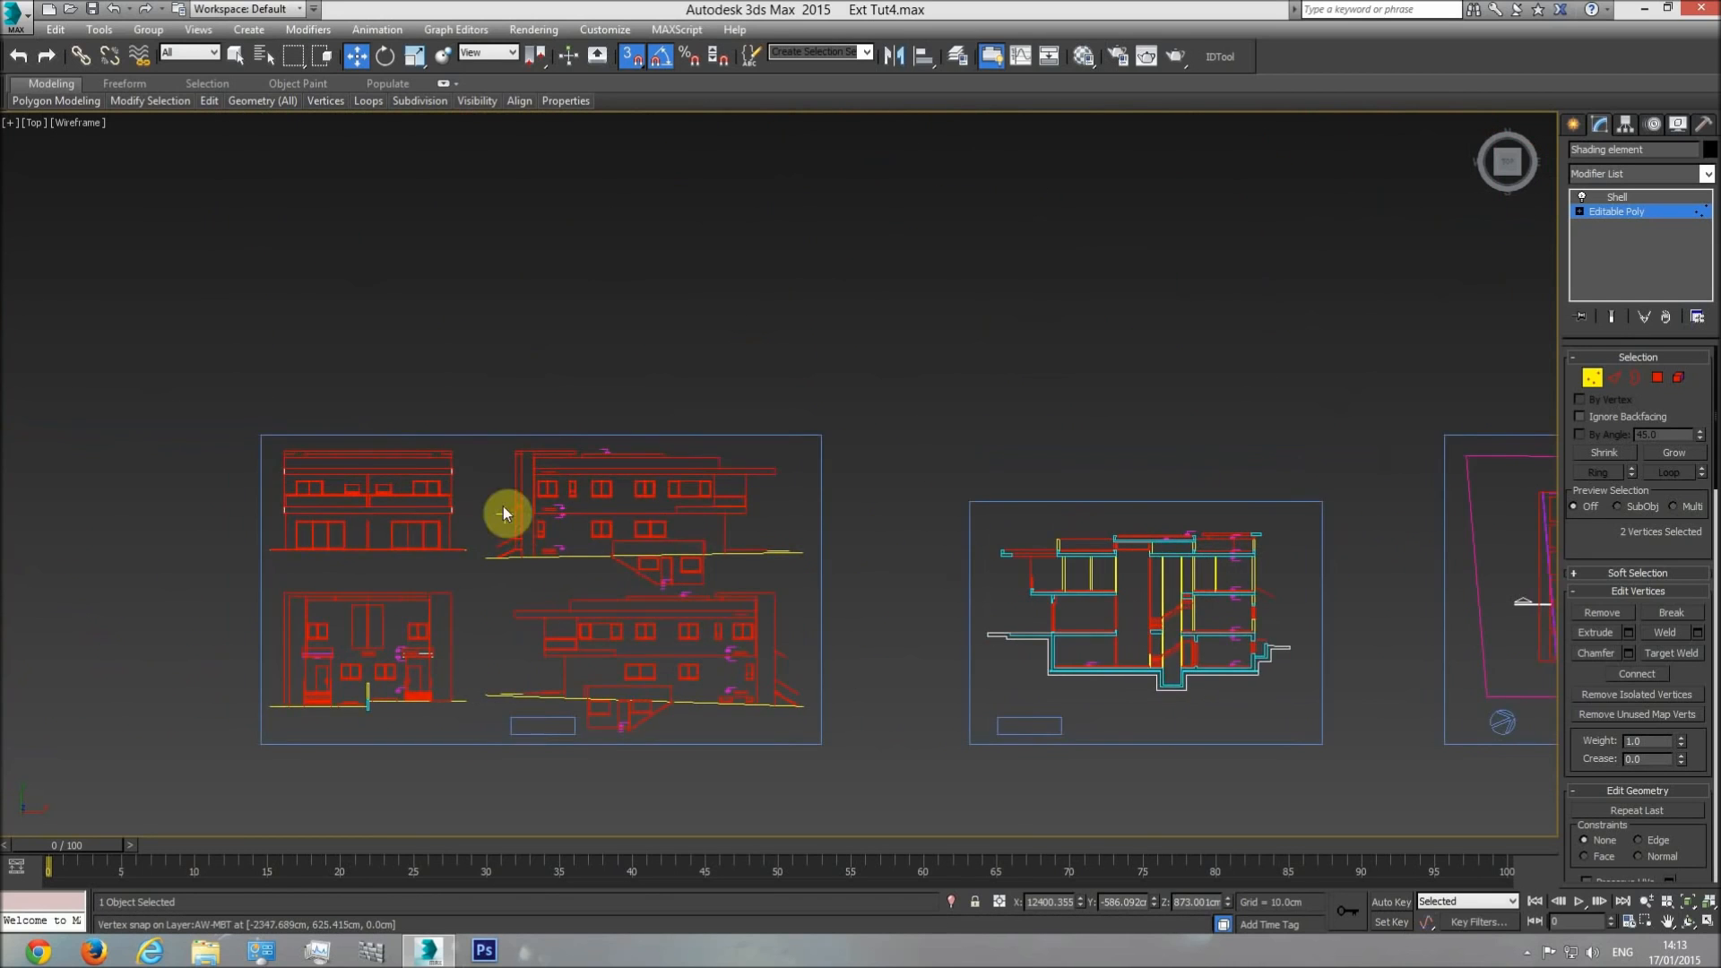
{"action": "scroll", "coordinate": [595, 460], "scroll_direction": "up", "scroll_amount": 6}
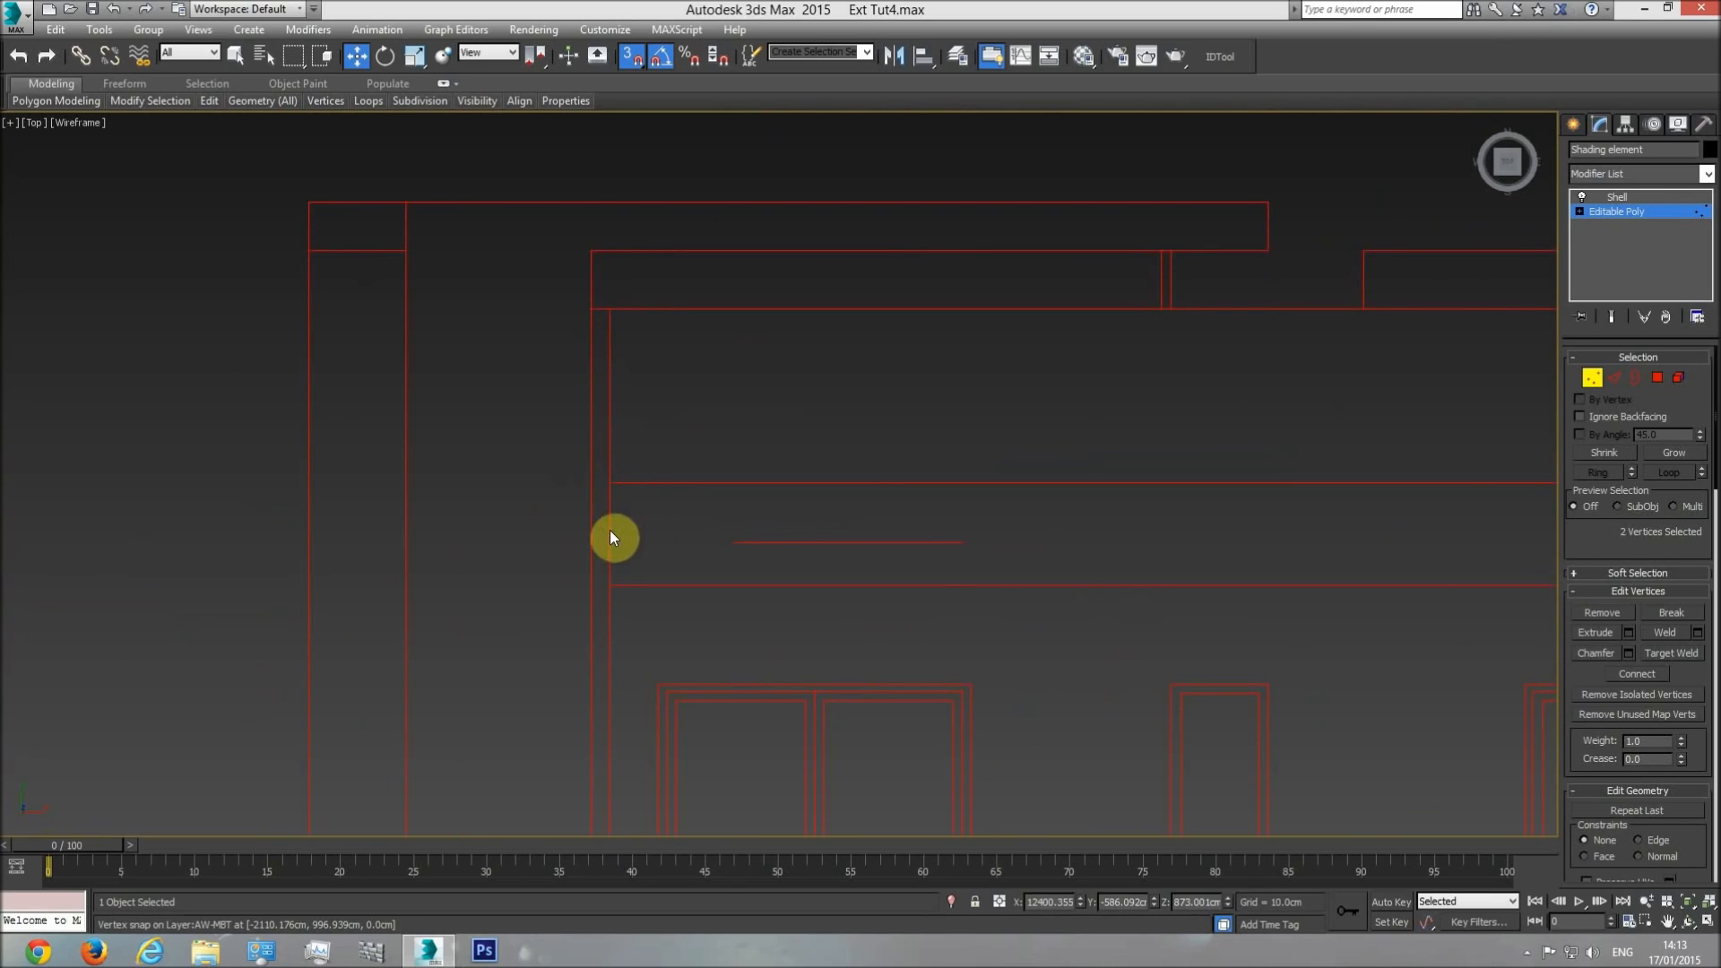
{"action": "scroll", "coordinate": [1029, 520], "scroll_direction": "down", "scroll_amount": 10}
Select the end vertices of both shading element side strips in the plan and extend them along X to the far exterior wall corner.
{"action": "middle_click_drag", "start_coordinate": [1331, 588], "coordinate": [471, 456]}
{"action": "middle_click_drag", "start_coordinate": [1159, 549], "coordinate": [805, 521]}
{"action": "scroll", "coordinate": [713, 563], "scroll_direction": "up", "scroll_amount": 6}
{"action": "middle_click_drag", "start_coordinate": [1064, 503], "coordinate": [905, 636]}
{"action": "scroll", "coordinate": [905, 636], "scroll_direction": "down", "scroll_amount": 4}
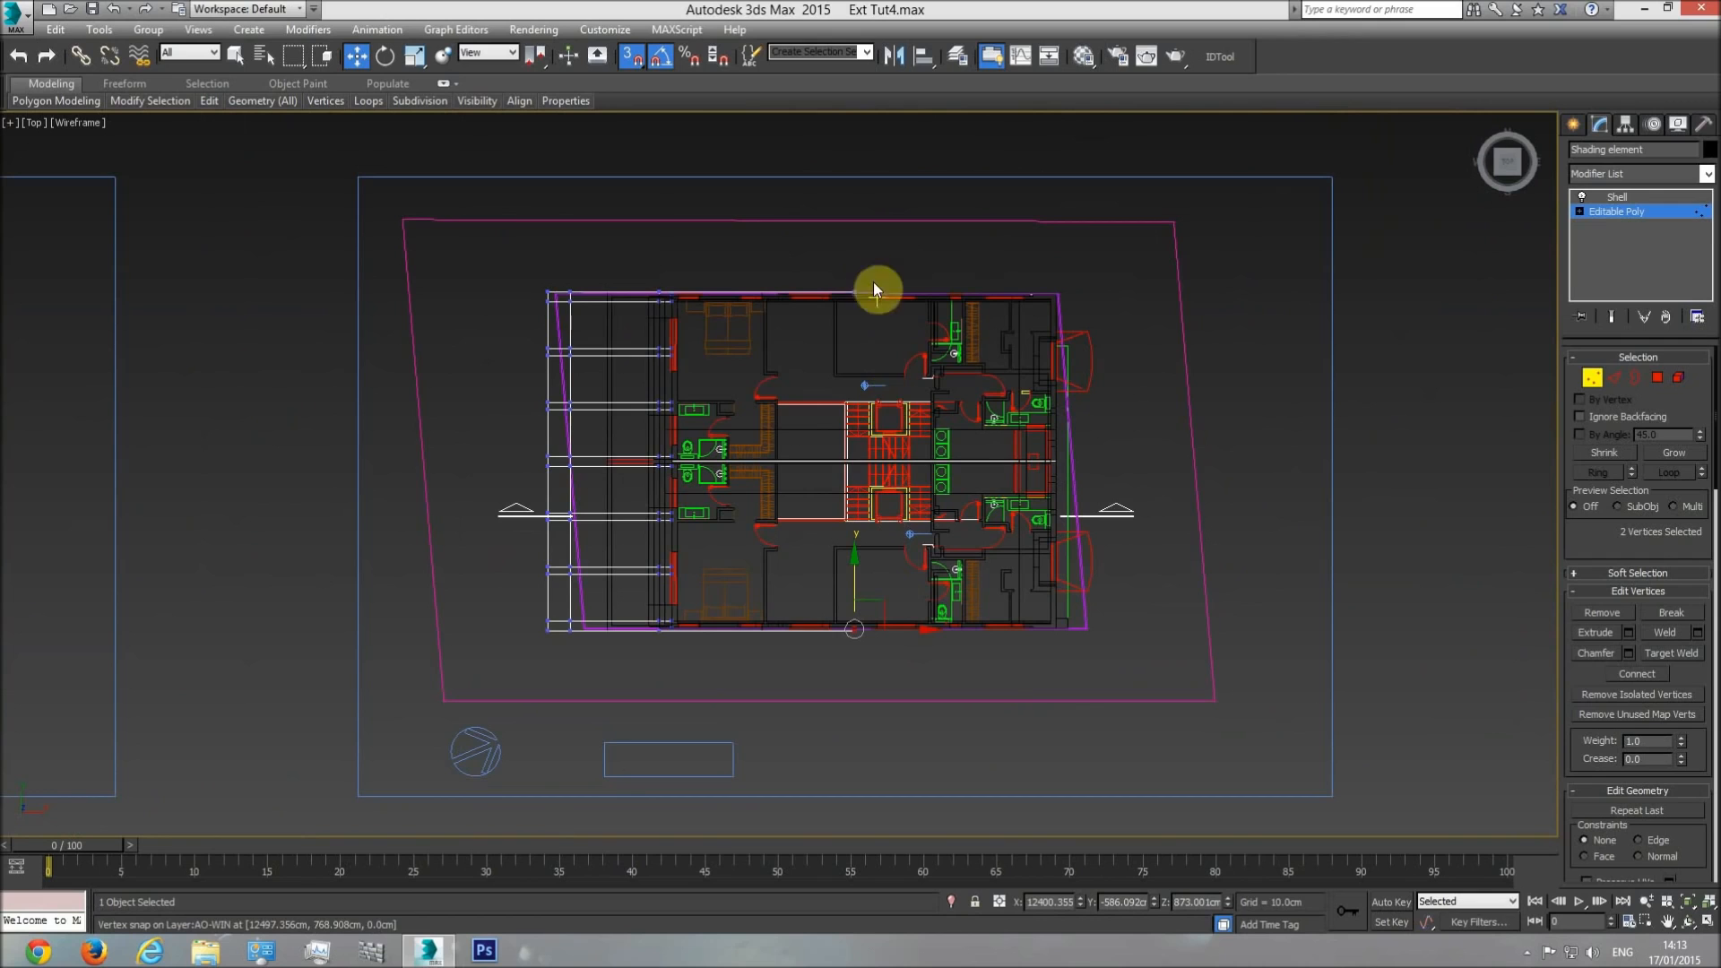
{"action": "left_click_drag", "start_coordinate": [873, 267], "coordinate": [848, 333], "text": "ctrl"}
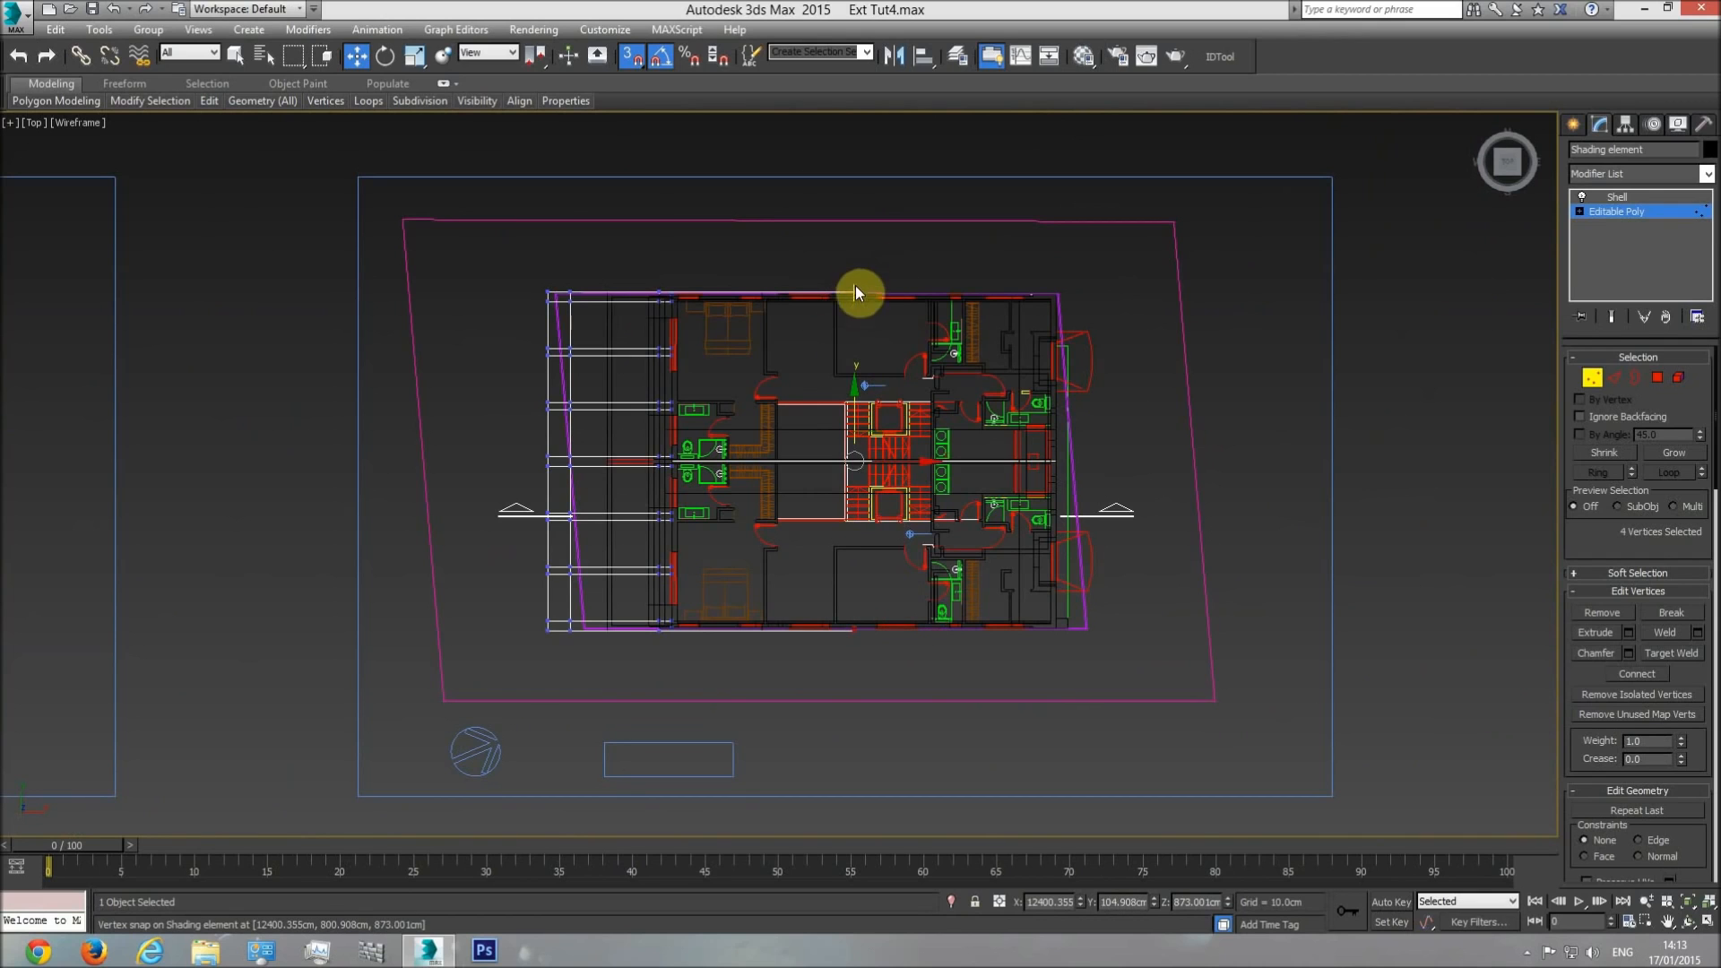
{"action": "scroll", "coordinate": [833, 502], "scroll_direction": "up", "scroll_amount": 5}
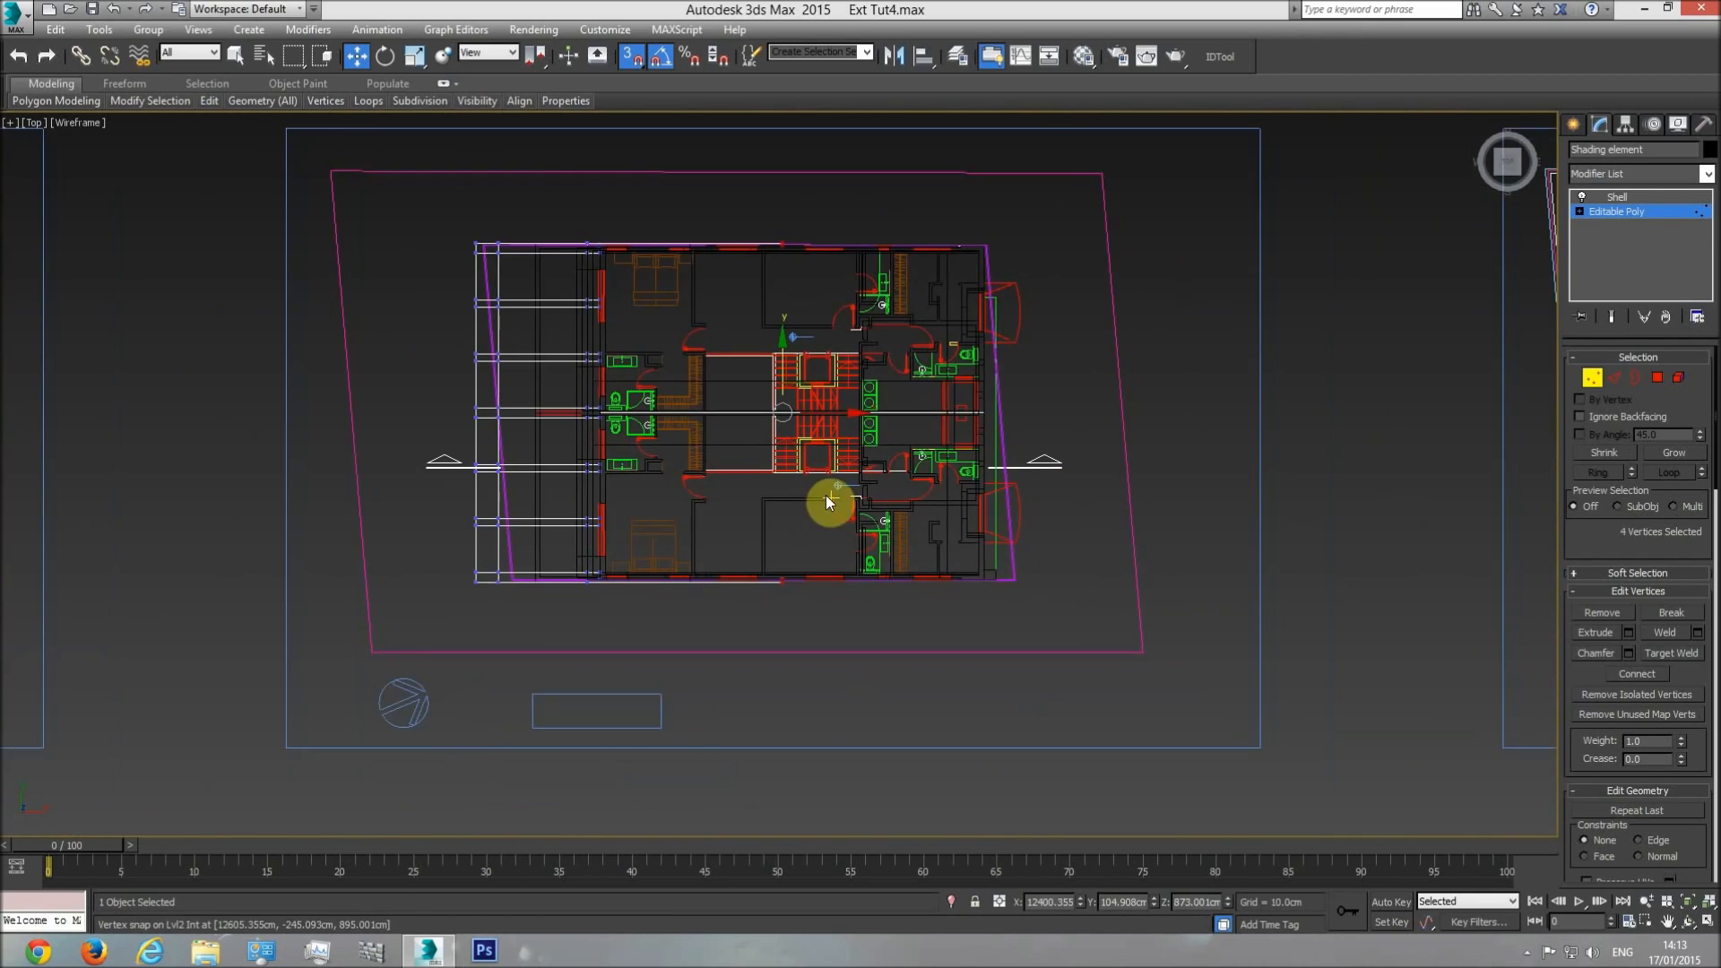
{"action": "left_click_drag", "start_coordinate": [818, 386], "coordinate": [960, 470]}
{"action": "scroll", "coordinate": [1007, 607], "scroll_direction": "up", "scroll_amount": 6}
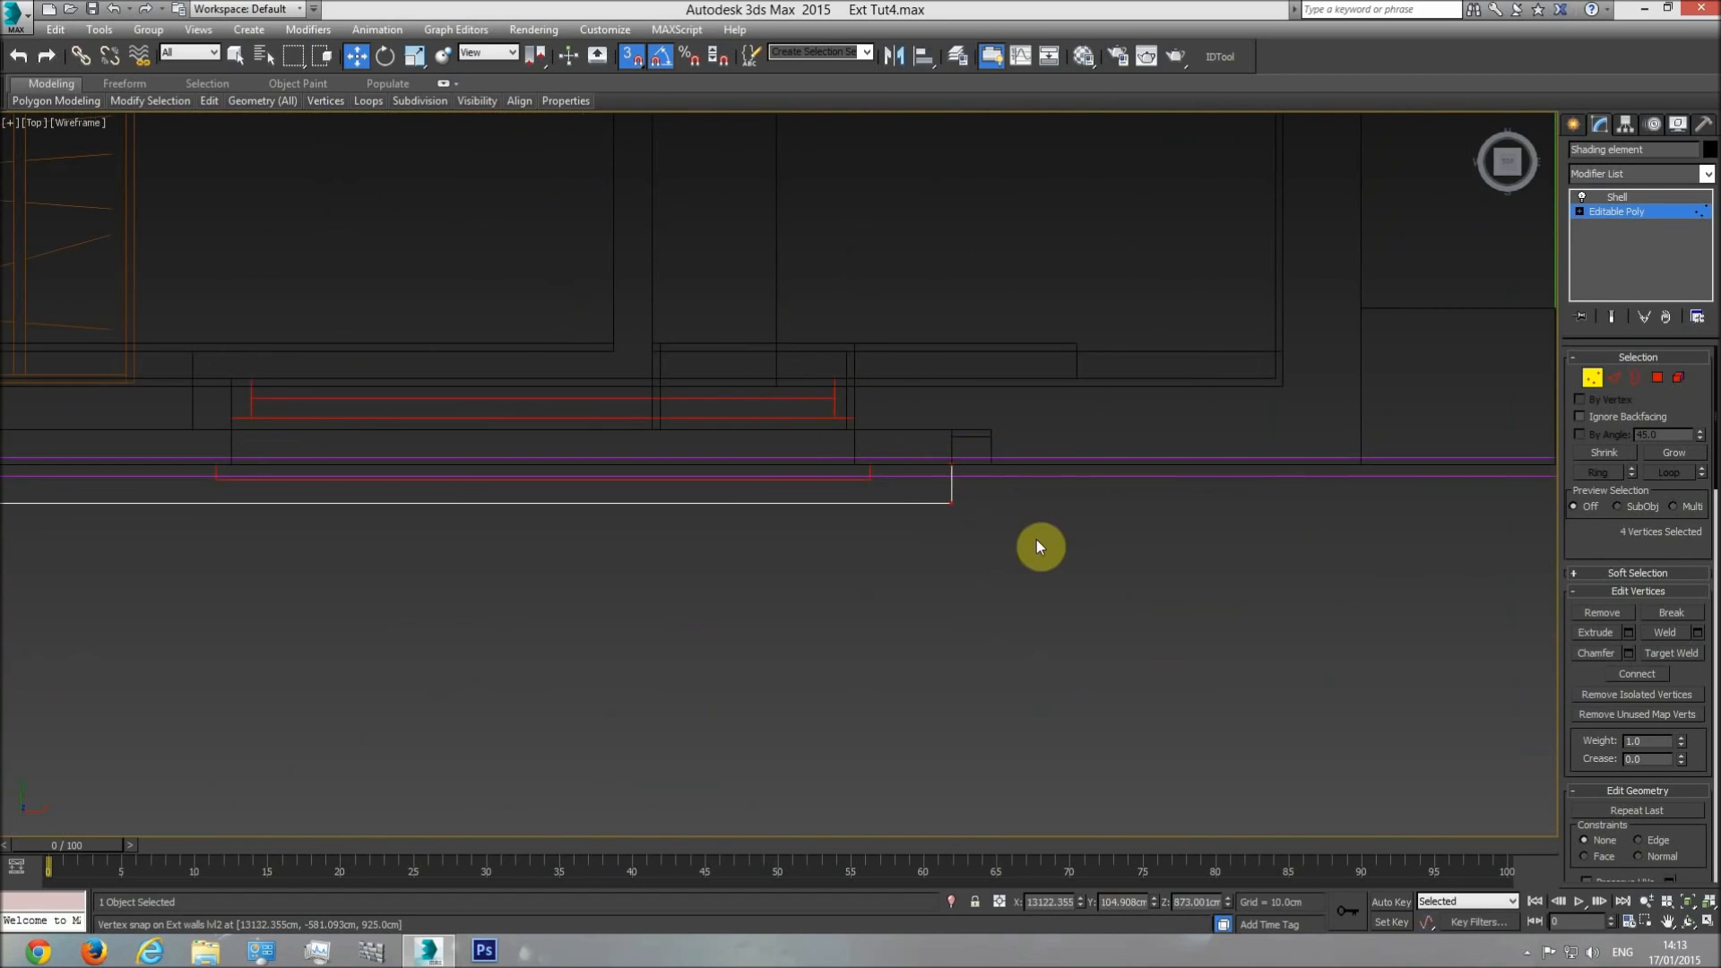
Show the model in shaded perspective, leave vertex editing, deselect the shading element and check the strip's end at the wall corner.
{"action": "key", "text": "p"}
{"action": "left_click", "coordinate": [1688, 922]}
{"action": "mouse_move", "coordinate": [906, 587]}
{"action": "left_mouse_down"}
{"action": "mouse_move", "coordinate": [856, 488]}
{"action": "mouse_move", "coordinate": [865, 462]}
{"action": "left_mouse_up"}
{"action": "key", "text": "F3"}
{"action": "scroll", "coordinate": [866, 467], "scroll_direction": "down", "scroll_amount": 8}
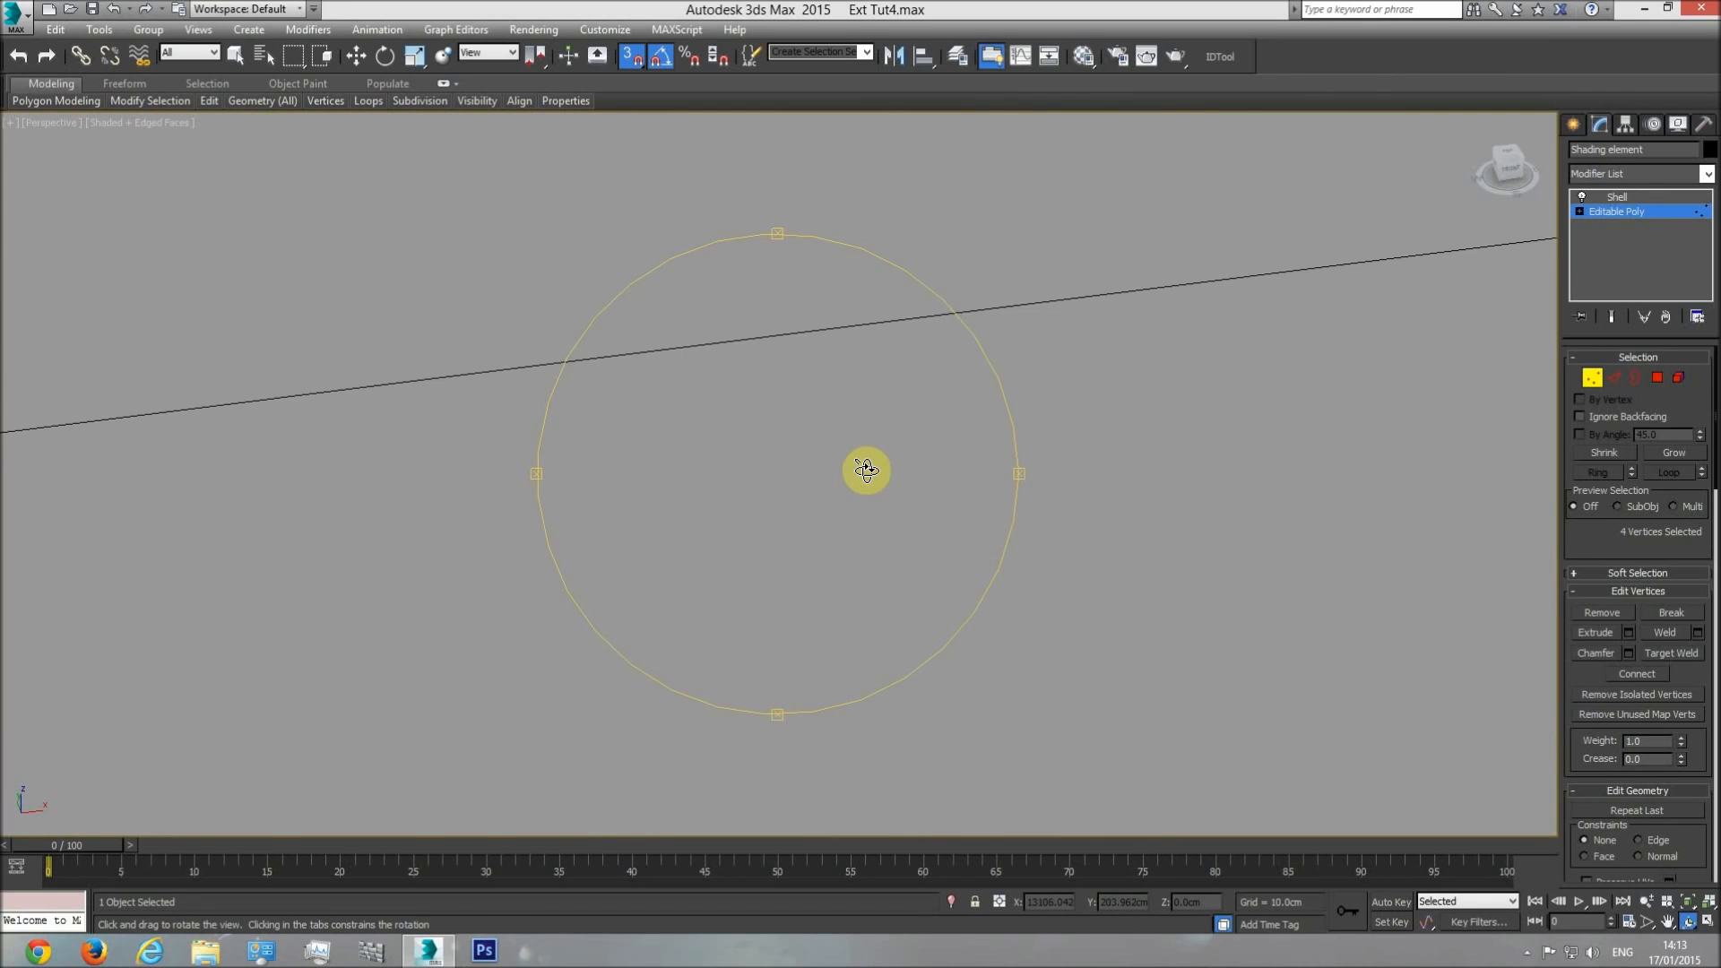
{"action": "middle_click_drag", "start_coordinate": [867, 469], "coordinate": [788, 619]}
{"action": "scroll", "coordinate": [788, 618], "scroll_direction": "down", "scroll_amount": 3}
{"action": "left_click_drag", "start_coordinate": [816, 517], "coordinate": [867, 484]}
{"action": "left_click", "coordinate": [1632, 213]}
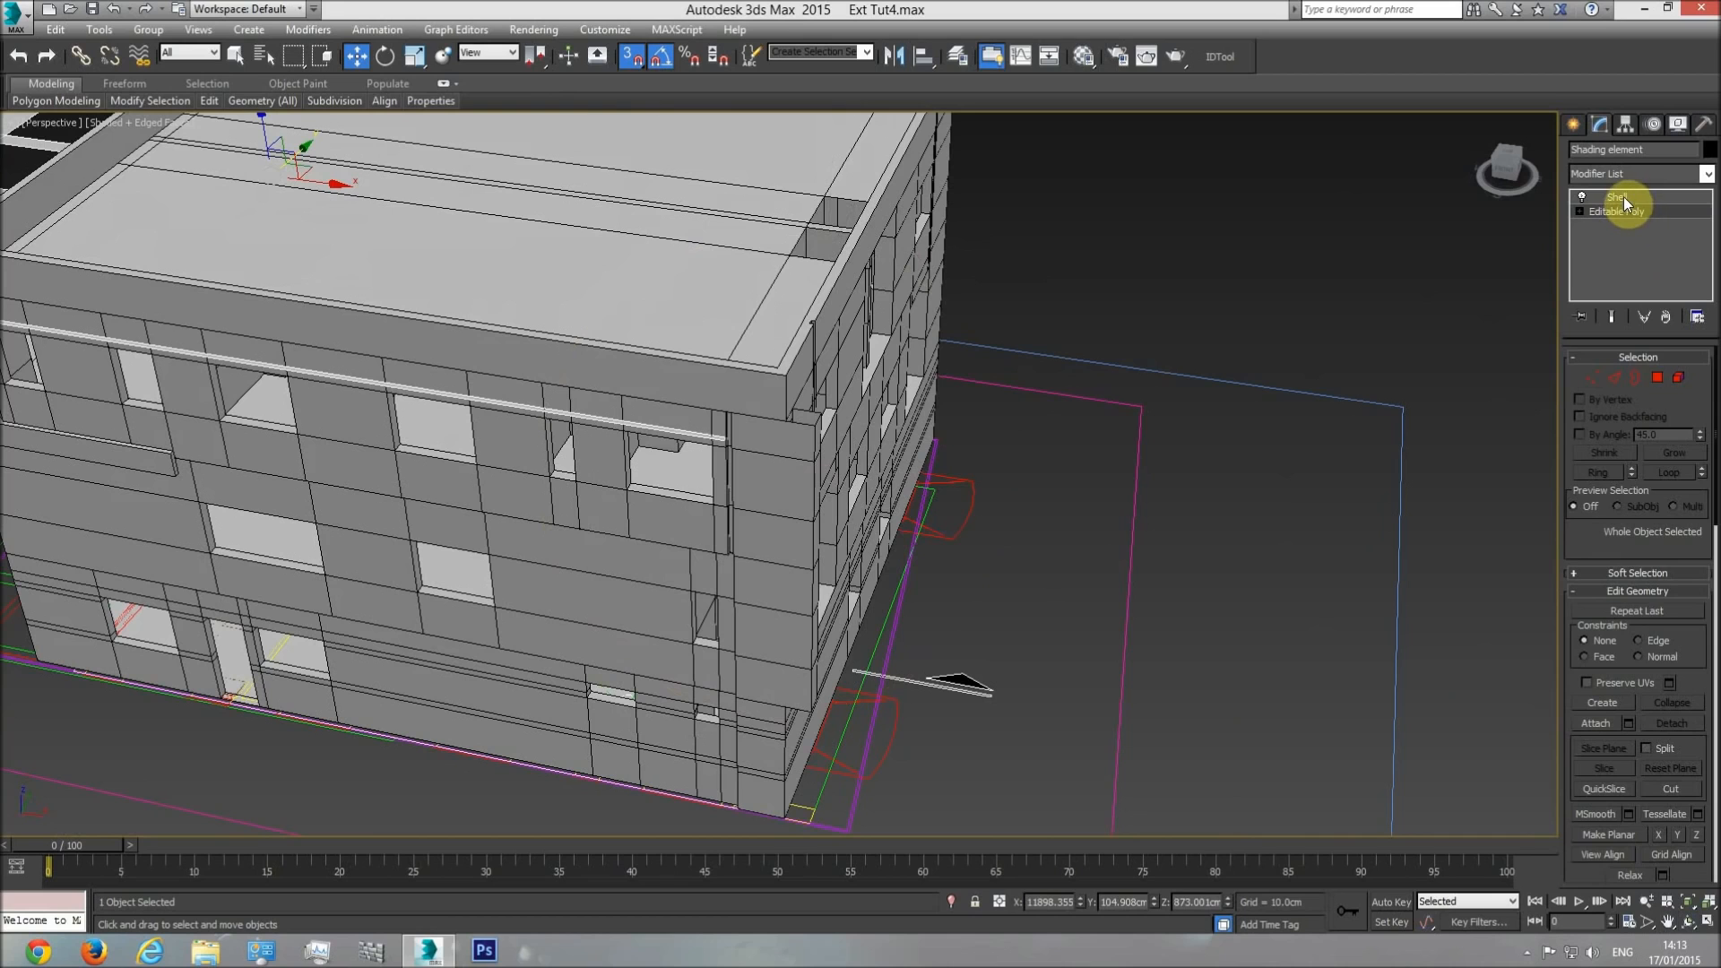
{"action": "left_click", "coordinate": [1622, 197]}
{"action": "left_click", "coordinate": [1144, 432]}
{"action": "scroll", "coordinate": [815, 376], "scroll_direction": "up", "scroll_amount": 3}
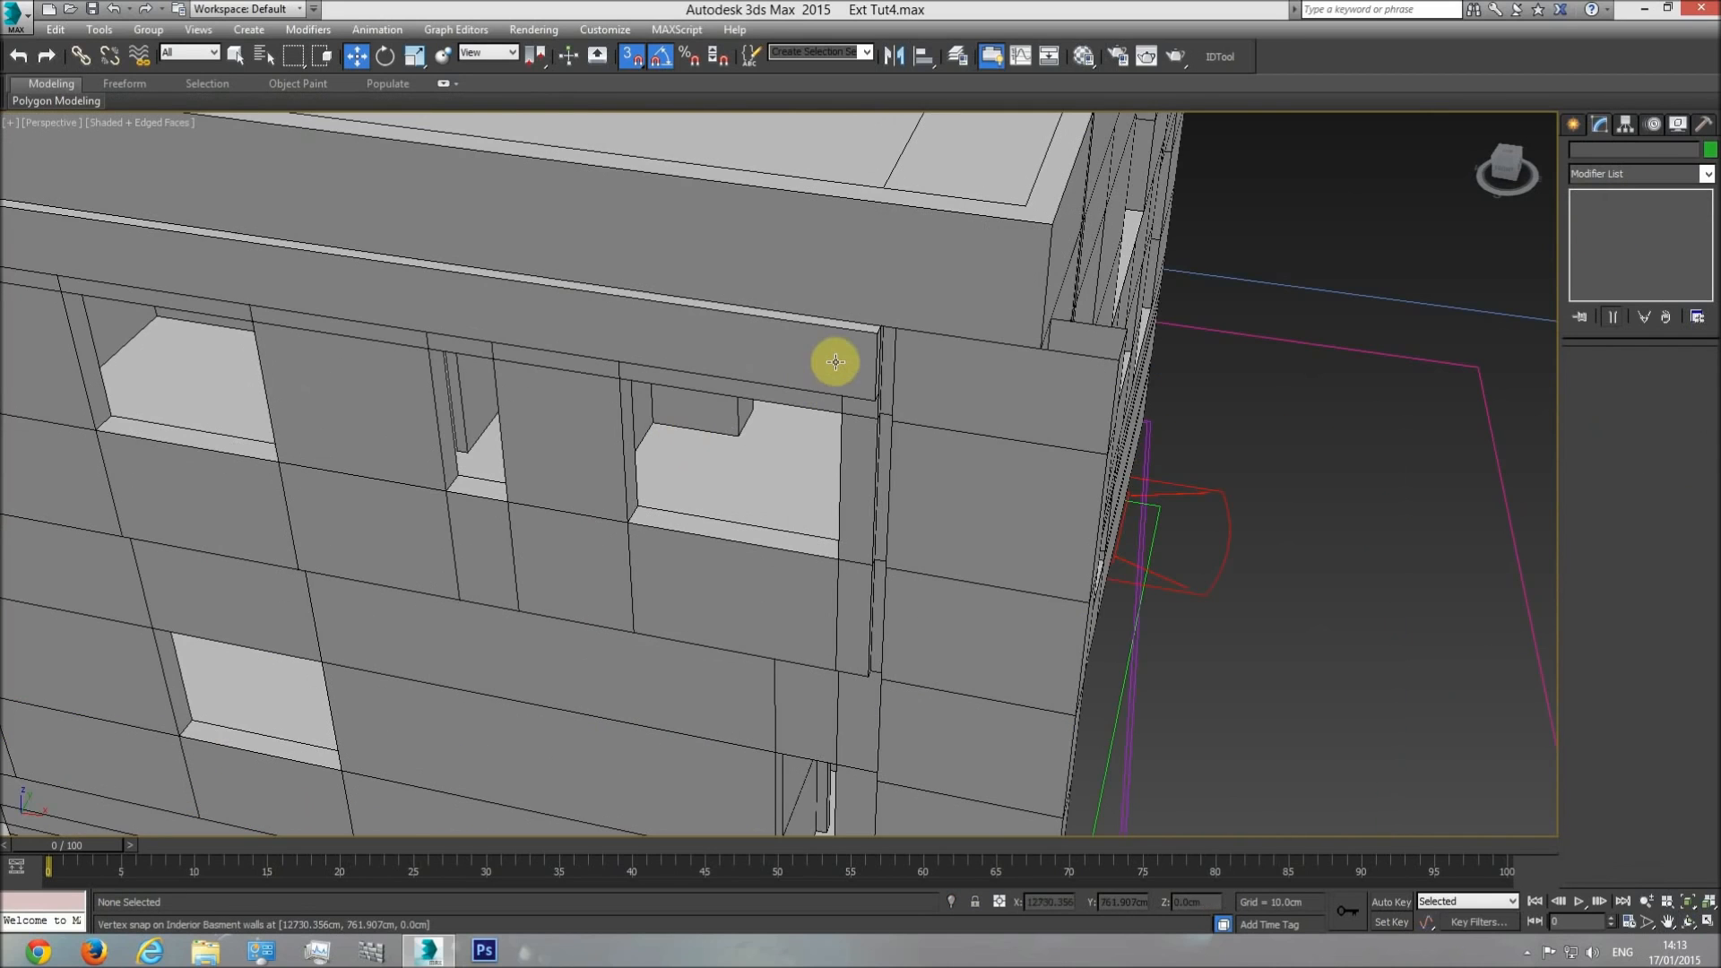
{"action": "scroll", "coordinate": [895, 338], "scroll_direction": "up", "scroll_amount": 3}
{"action": "scroll", "coordinate": [932, 377], "scroll_direction": "down", "scroll_amount": 8}
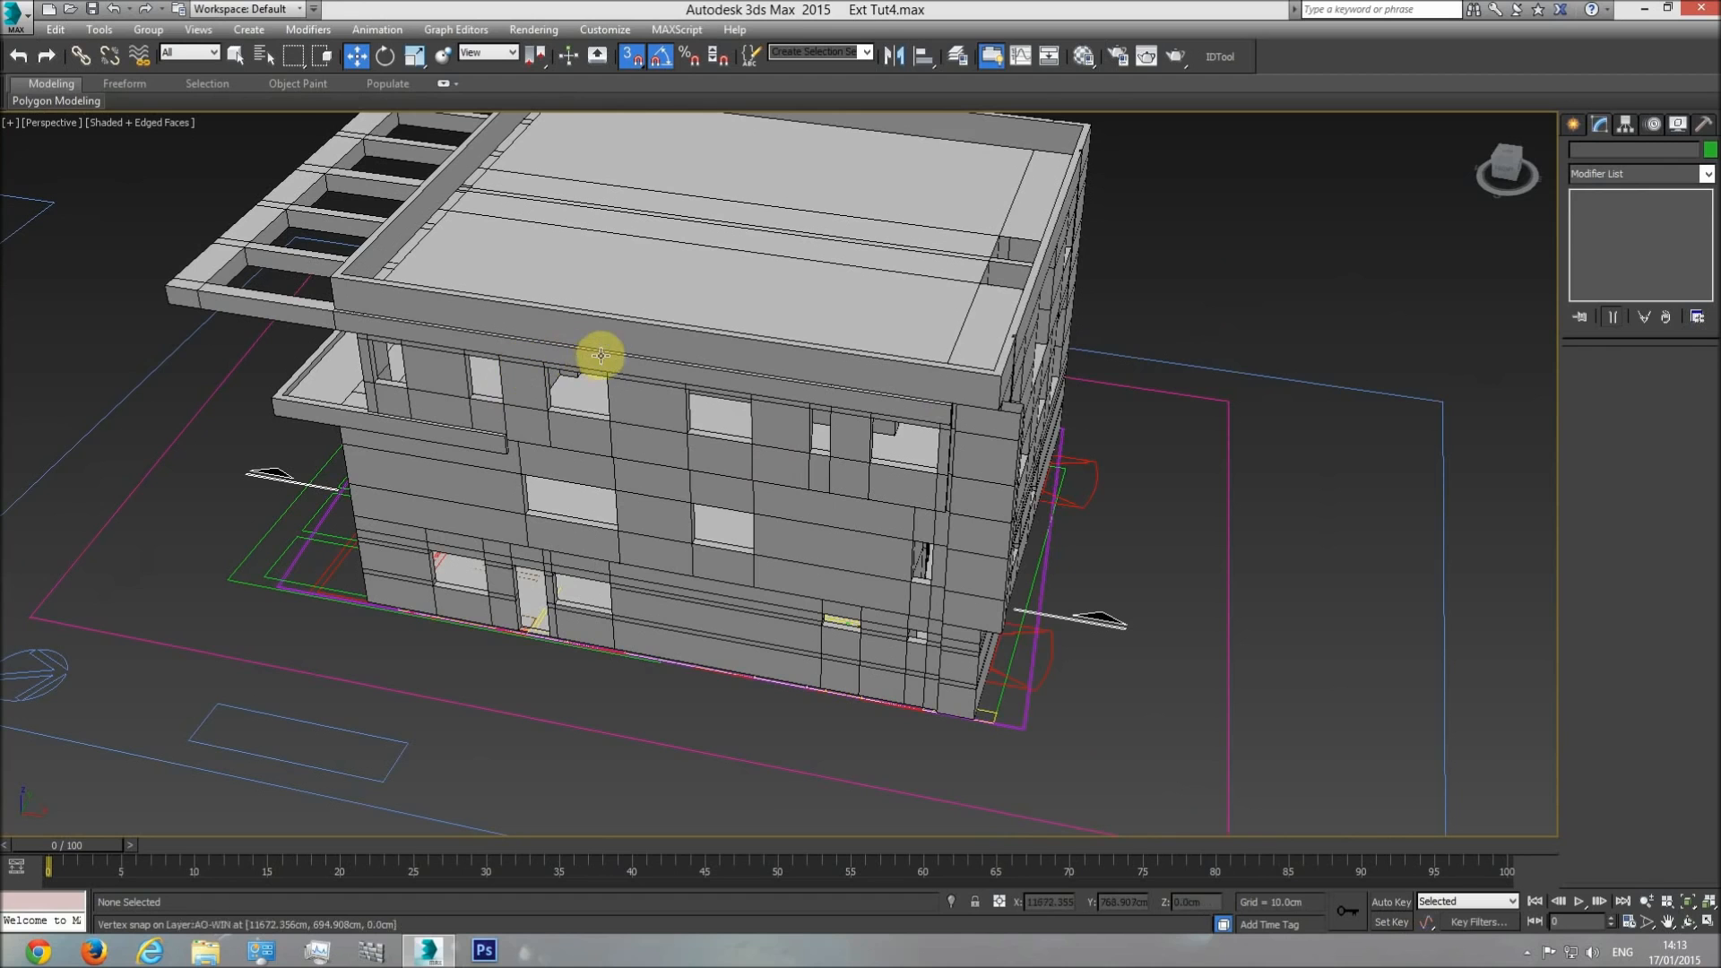
Select the balcony floor cover and compare how far its side strip runs along the wall with the side elevation drawing.
{"action": "middle_click_drag", "start_coordinate": [685, 475], "coordinate": [730, 491]}
{"action": "left_click", "coordinate": [1688, 923]}
{"action": "left_click_drag", "start_coordinate": [775, 578], "coordinate": [730, 541]}
{"action": "key", "text": "w"}
{"action": "left_click", "coordinate": [762, 502]}
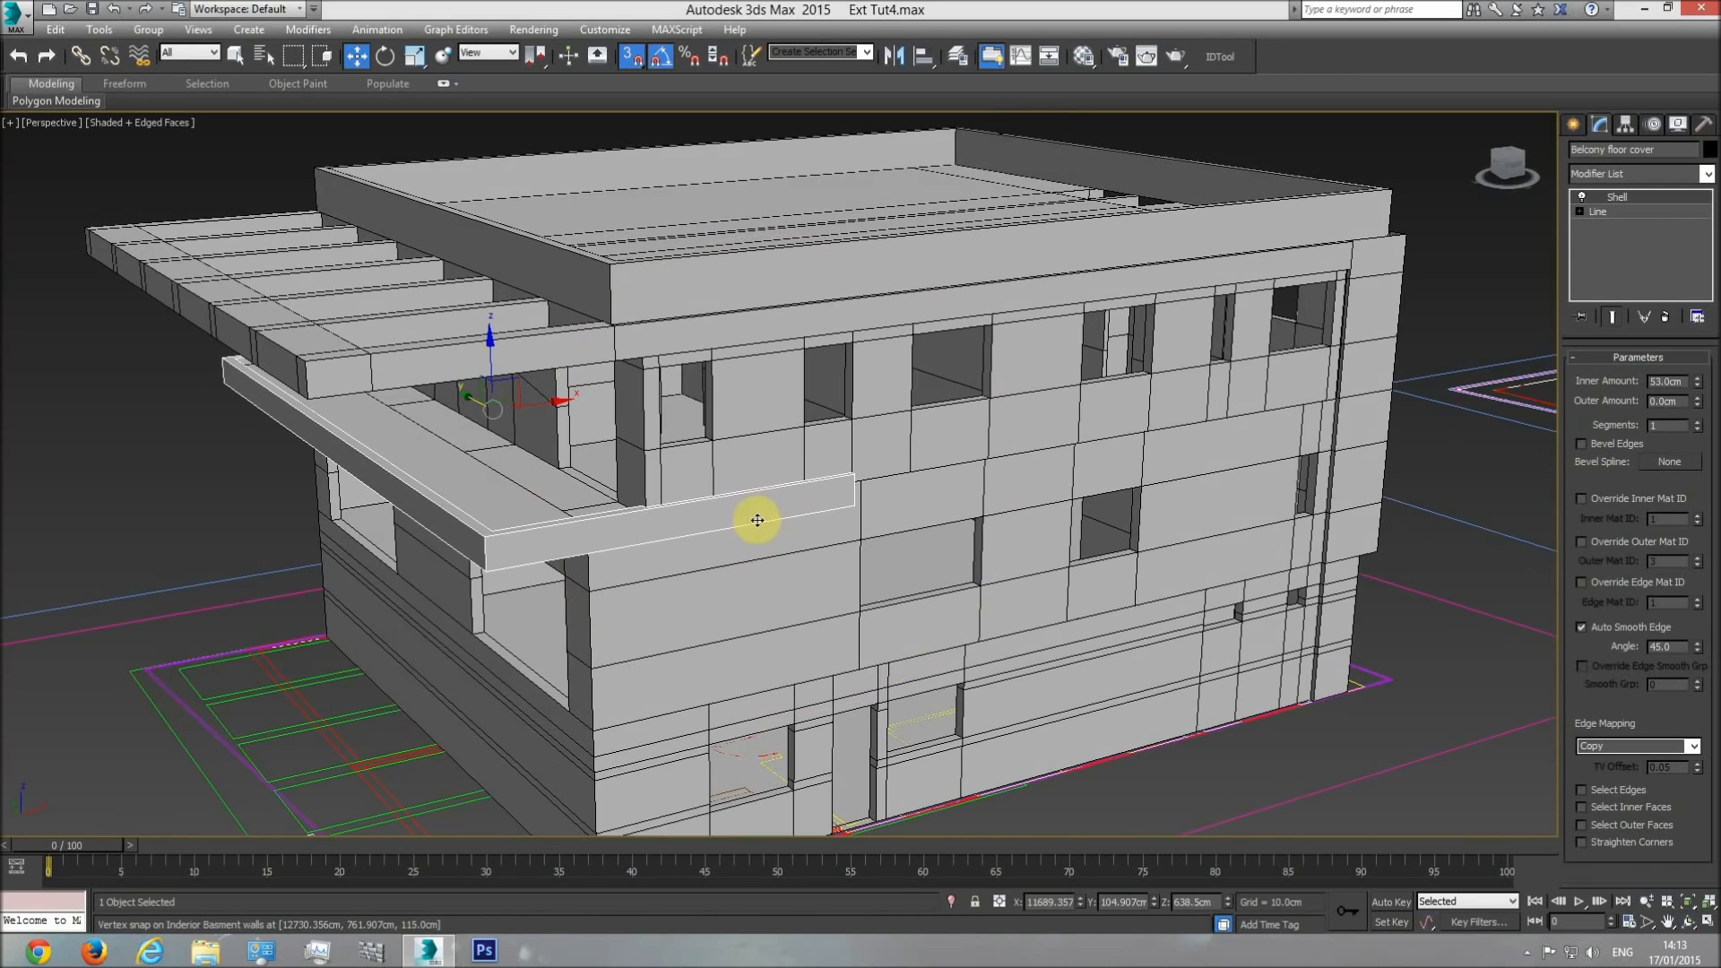
{"action": "key", "text": "t"}
{"action": "scroll", "coordinate": [793, 518], "scroll_direction": "down", "scroll_amount": 12}
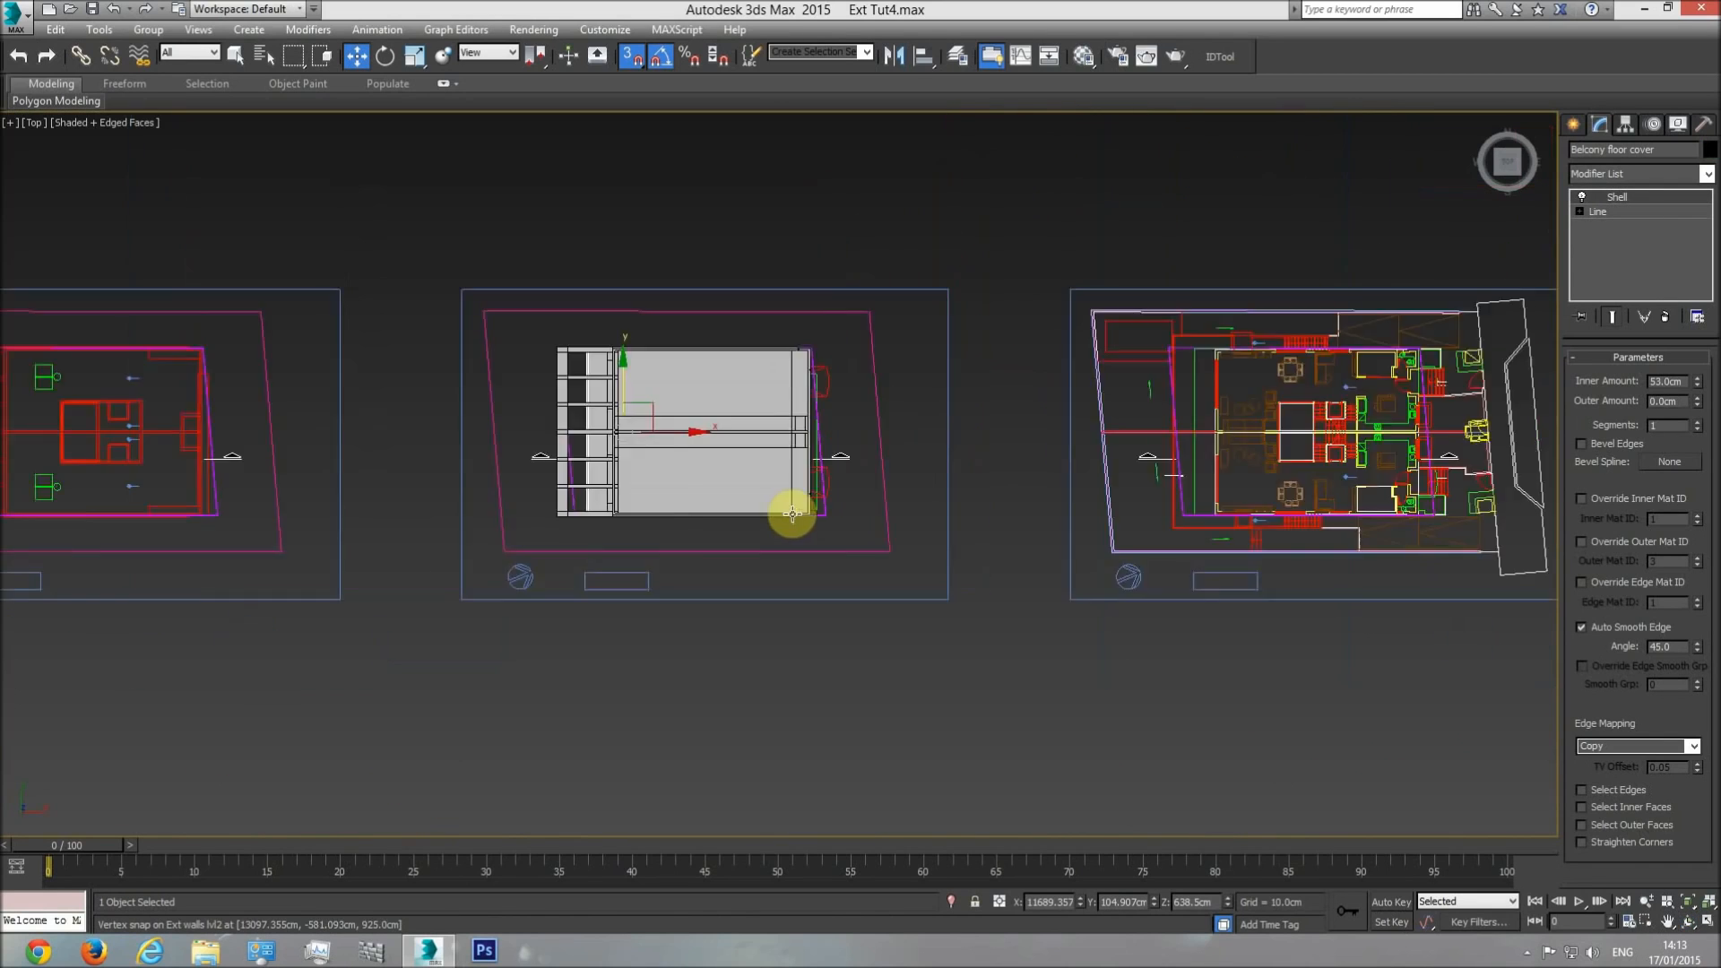
{"action": "middle_click_drag", "start_coordinate": [792, 517], "coordinate": [1287, 527]}
{"action": "middle_click_drag", "start_coordinate": [440, 494], "coordinate": [656, 516]}
{"action": "scroll", "coordinate": [722, 499], "scroll_direction": "up", "scroll_amount": 4}
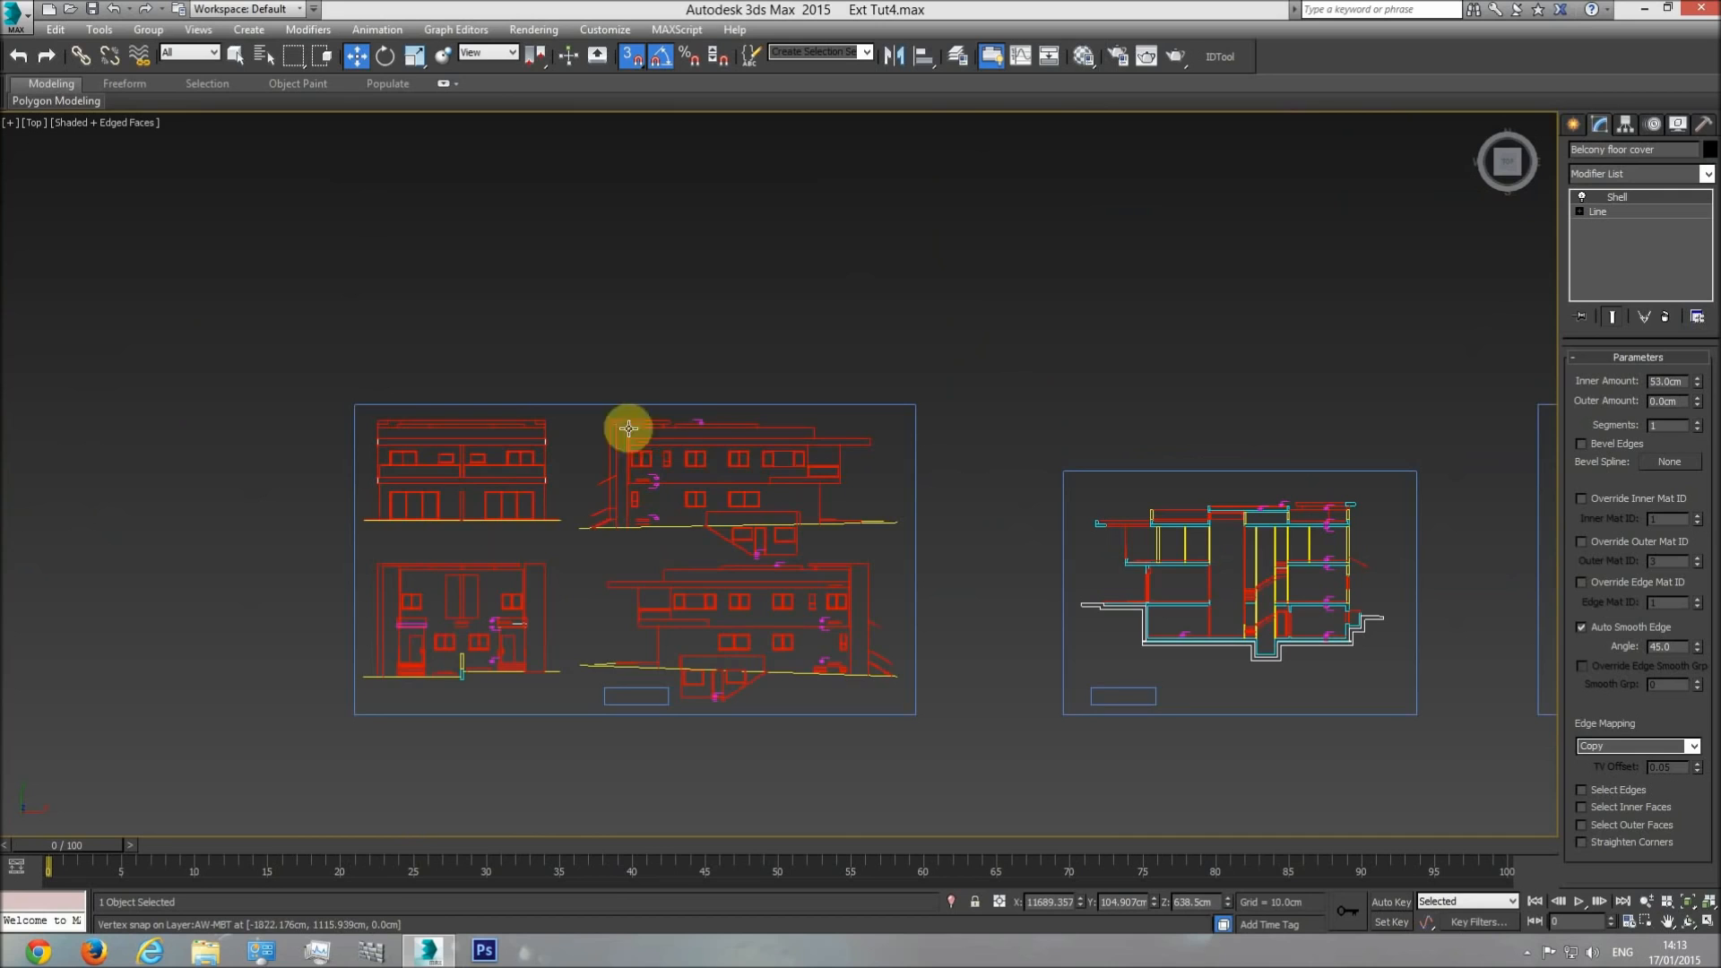
{"action": "scroll", "coordinate": [717, 493], "scroll_direction": "up", "scroll_amount": 4}
{"action": "middle_click_drag", "start_coordinate": [686, 462], "coordinate": [663, 280]}
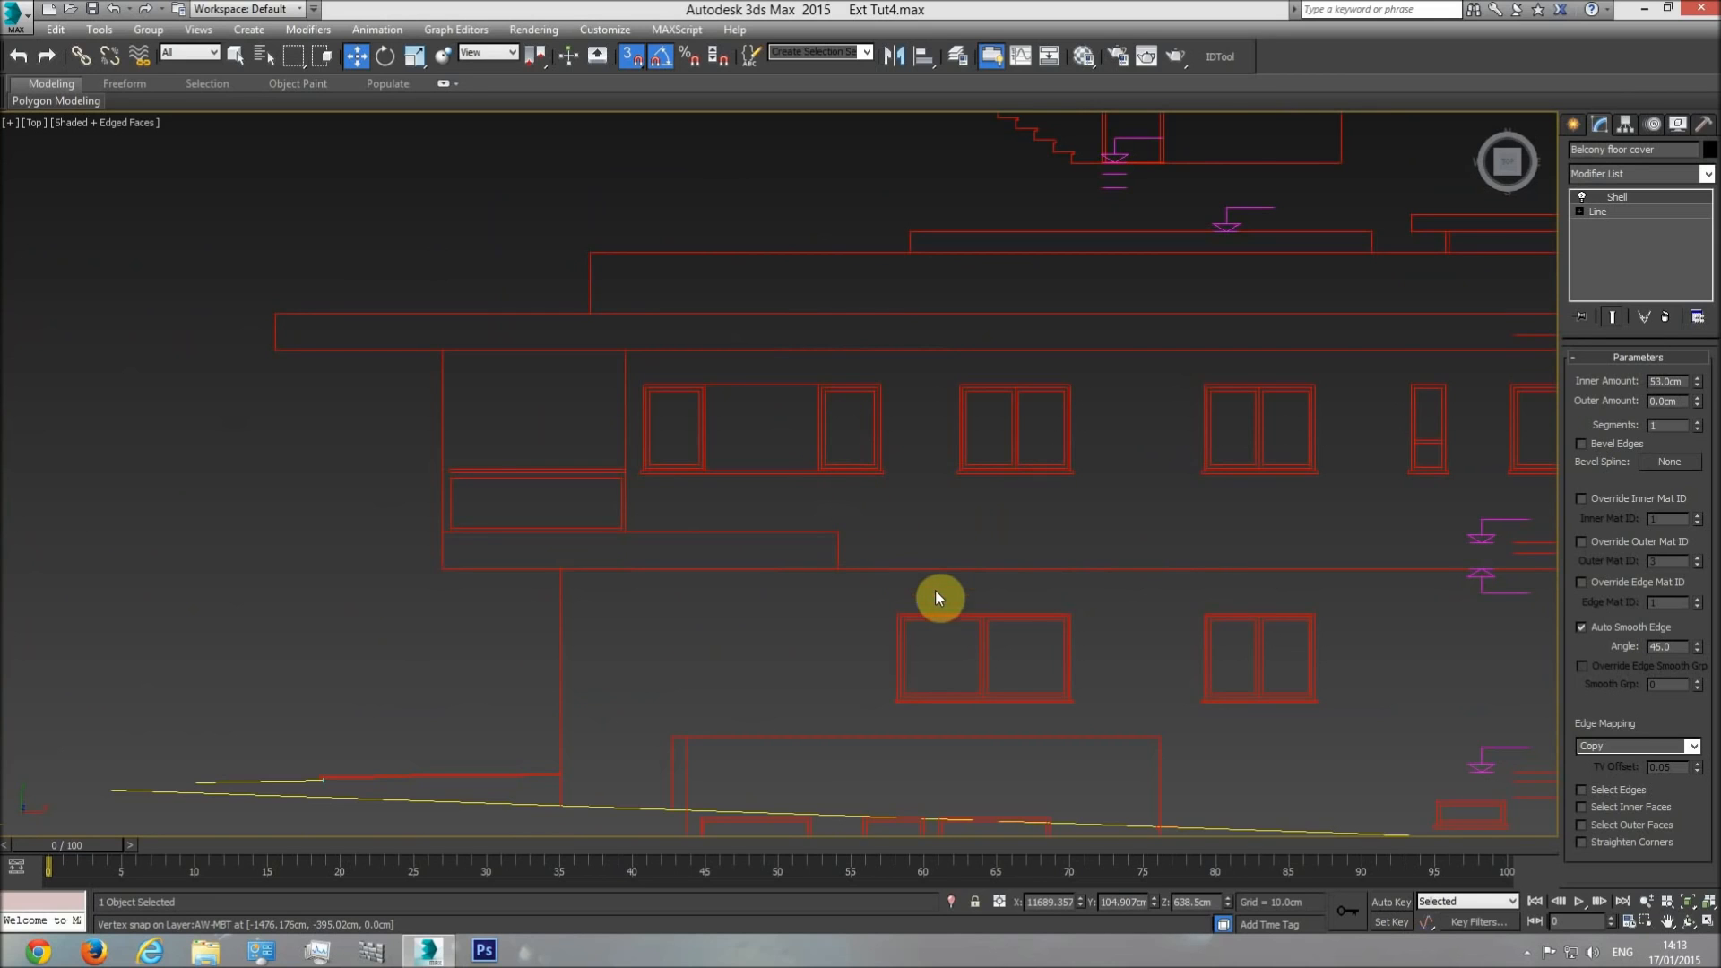
{"action": "scroll", "coordinate": [1010, 593], "scroll_direction": "down", "scroll_amount": 10}
Examine in perspective where the balcony floor cover's side strip ends on the building's long wall.
{"action": "key", "text": "p"}
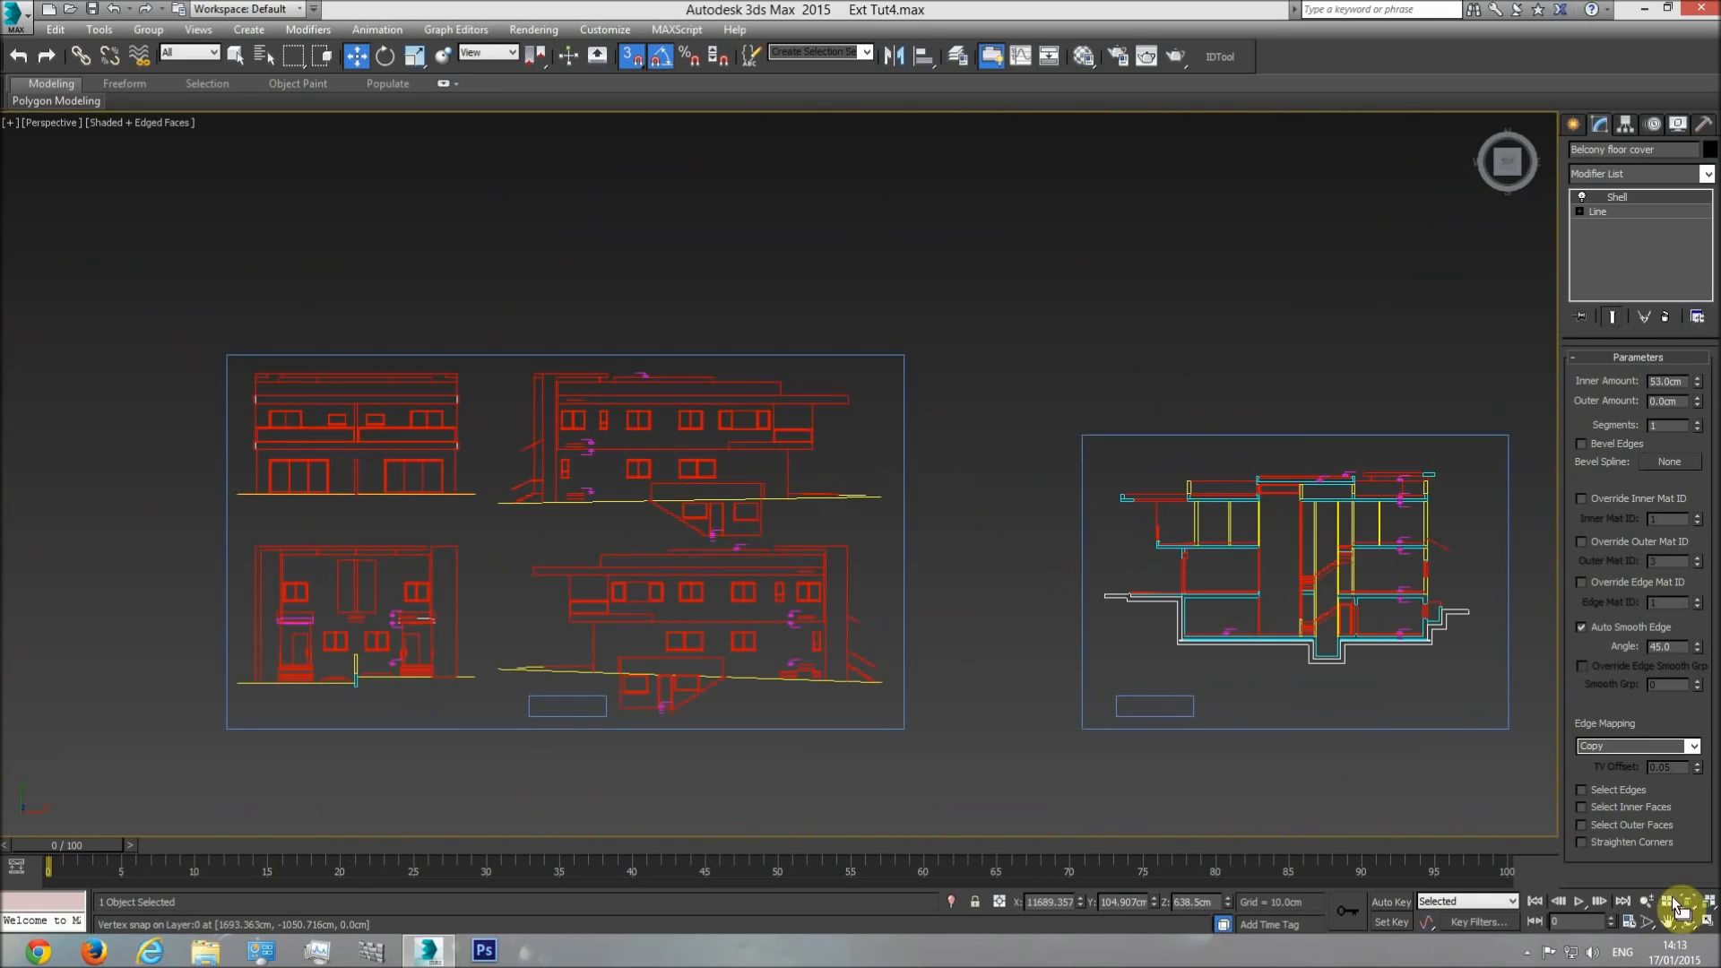
{"action": "left_click", "coordinate": [1688, 923]}
{"action": "left_click_drag", "start_coordinate": [910, 632], "coordinate": [853, 476]}
{"action": "scroll", "coordinate": [852, 475], "scroll_direction": "up", "scroll_amount": 5}
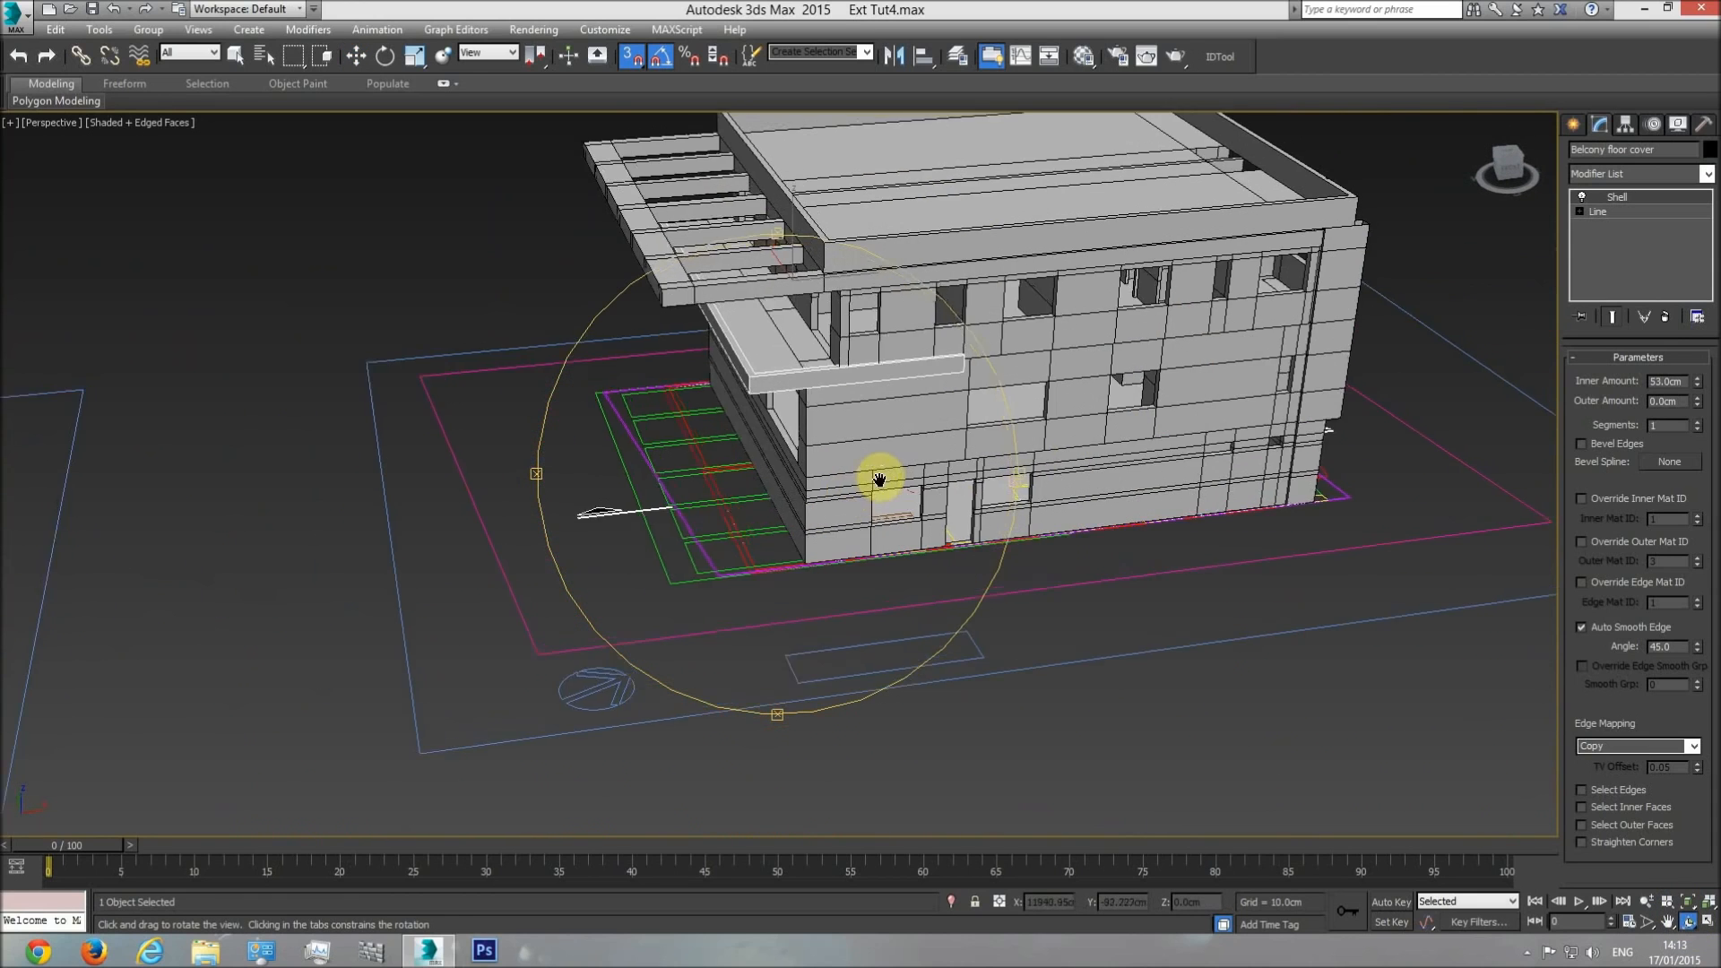
{"action": "scroll", "coordinate": [852, 490], "scroll_direction": "up", "scroll_amount": 3}
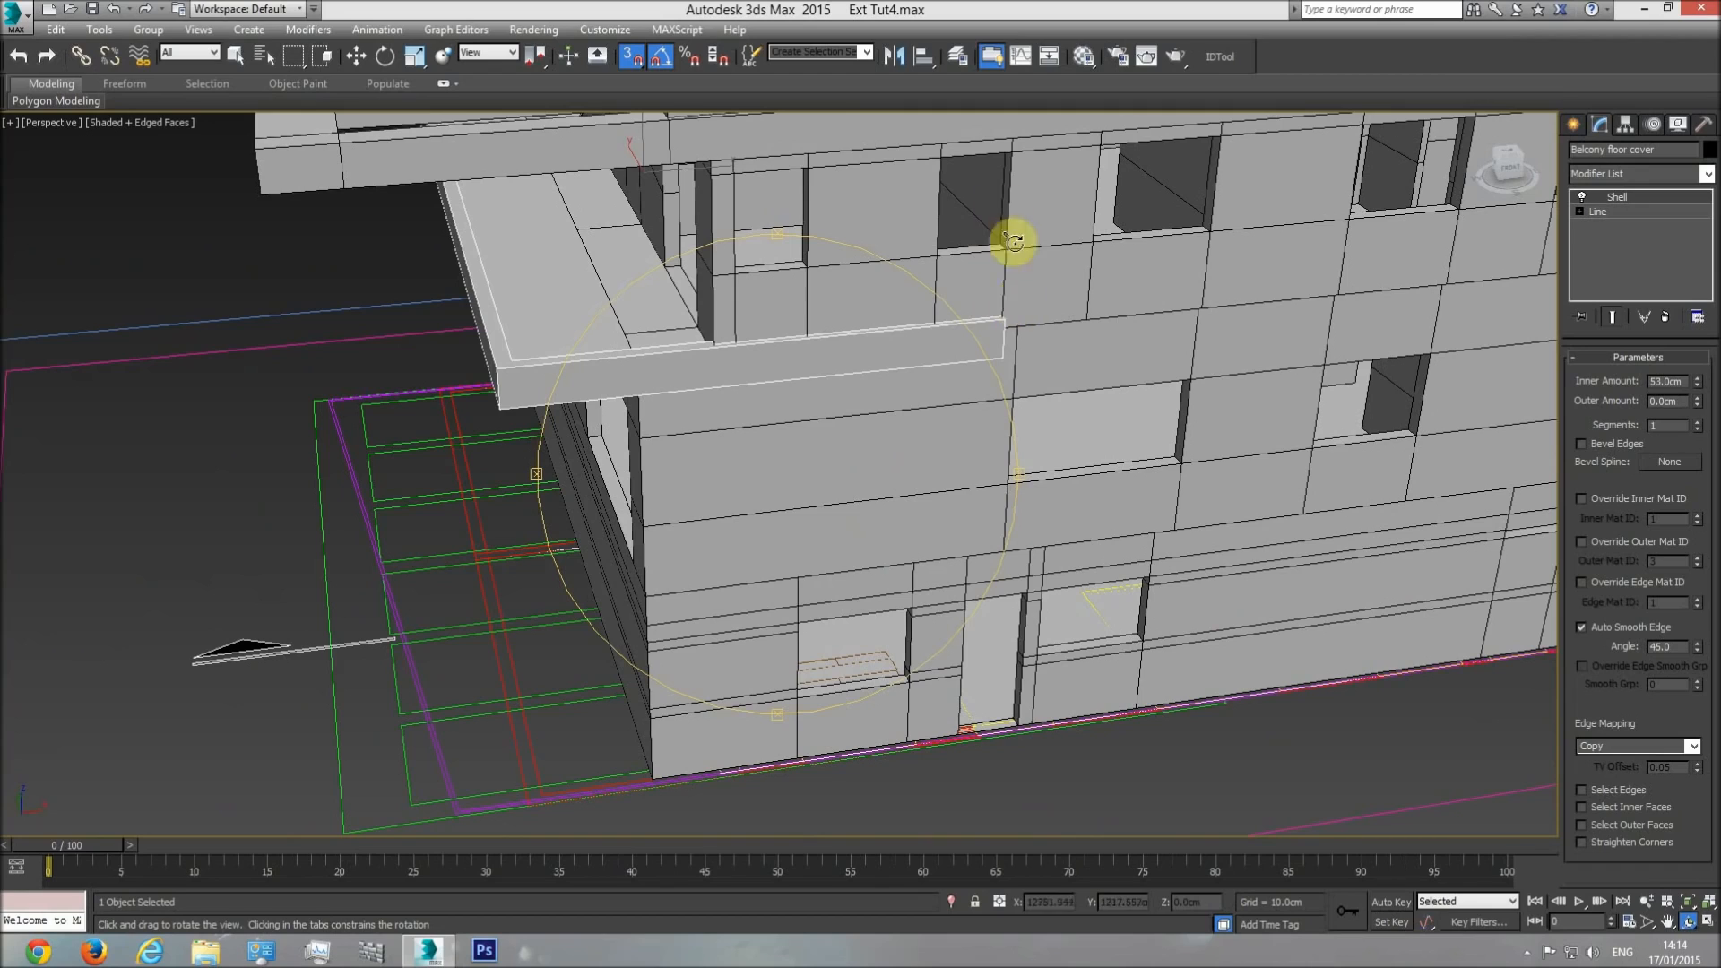
{"action": "key", "text": "w"}
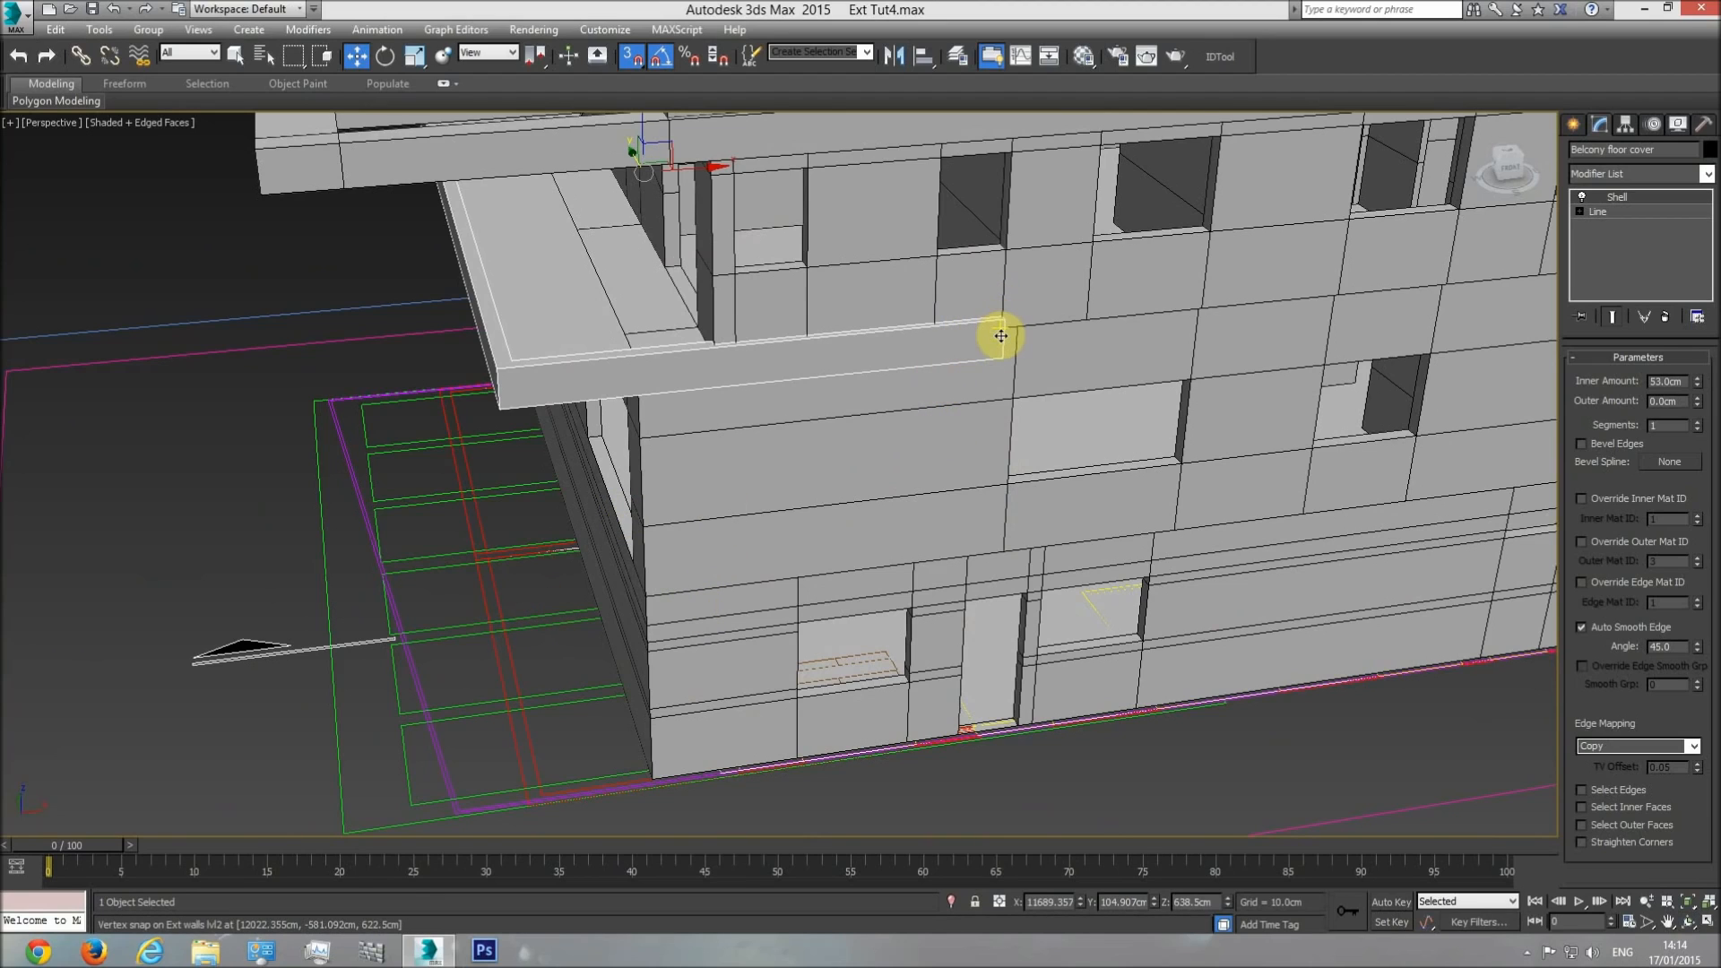
{"action": "scroll", "coordinate": [1000, 337], "scroll_direction": "up", "scroll_amount": 3}
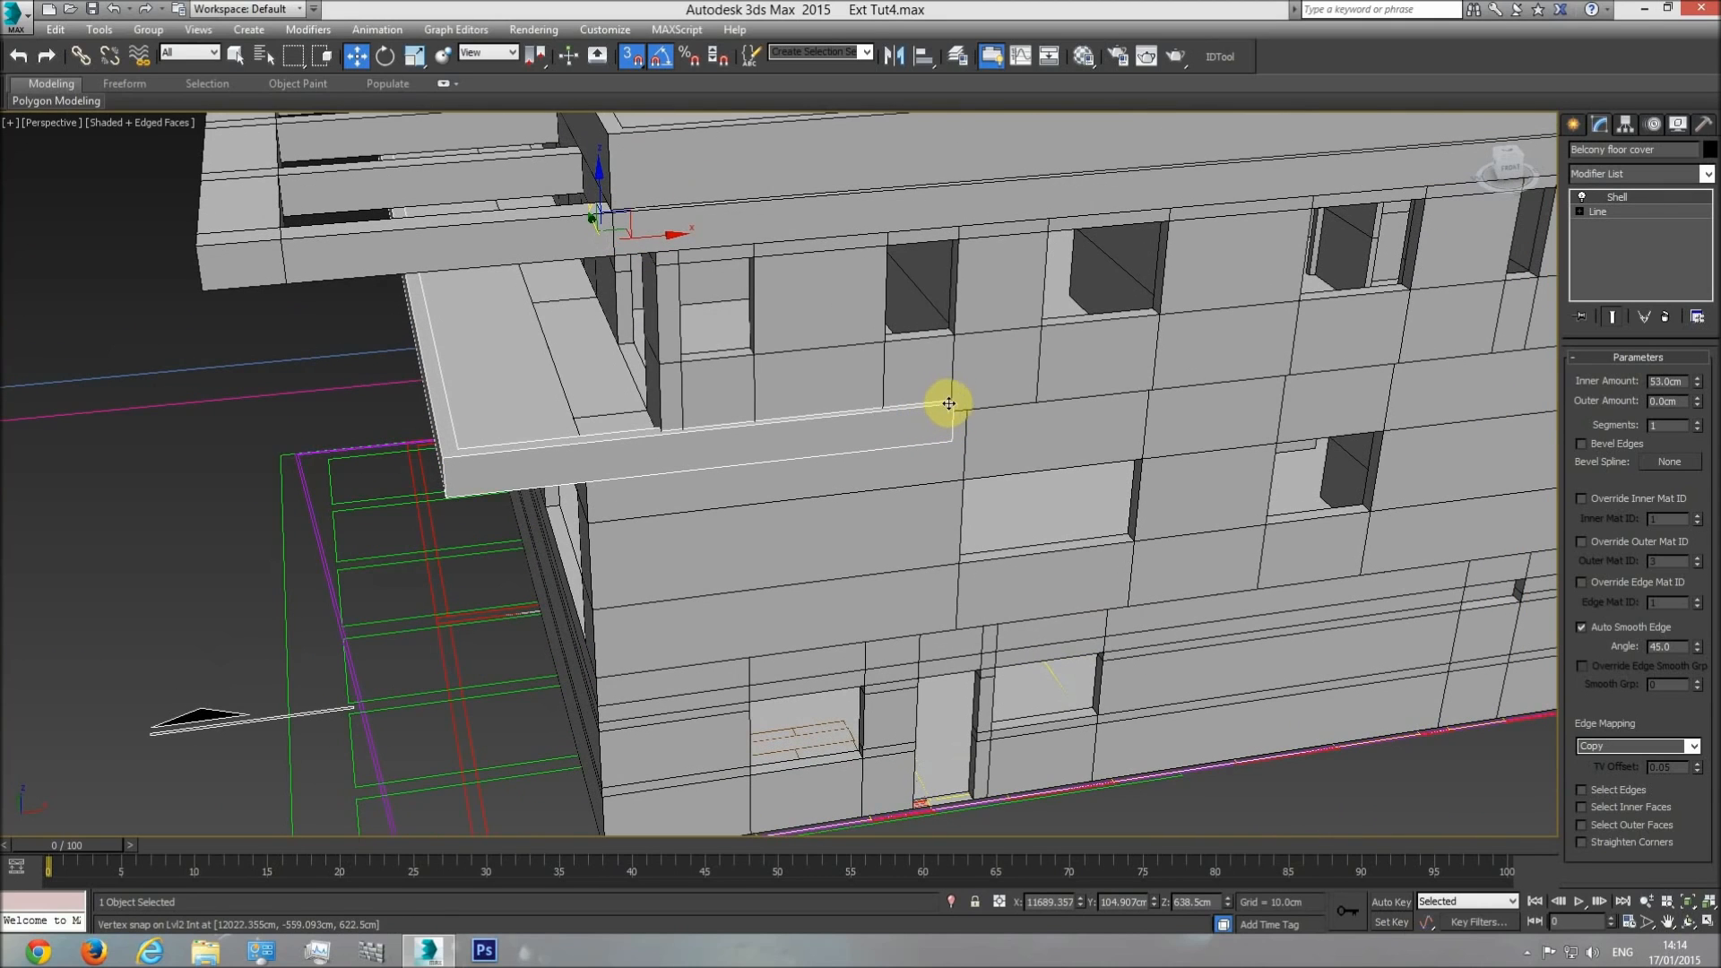
{"action": "scroll", "coordinate": [952, 406], "scroll_direction": "down", "scroll_amount": 3}
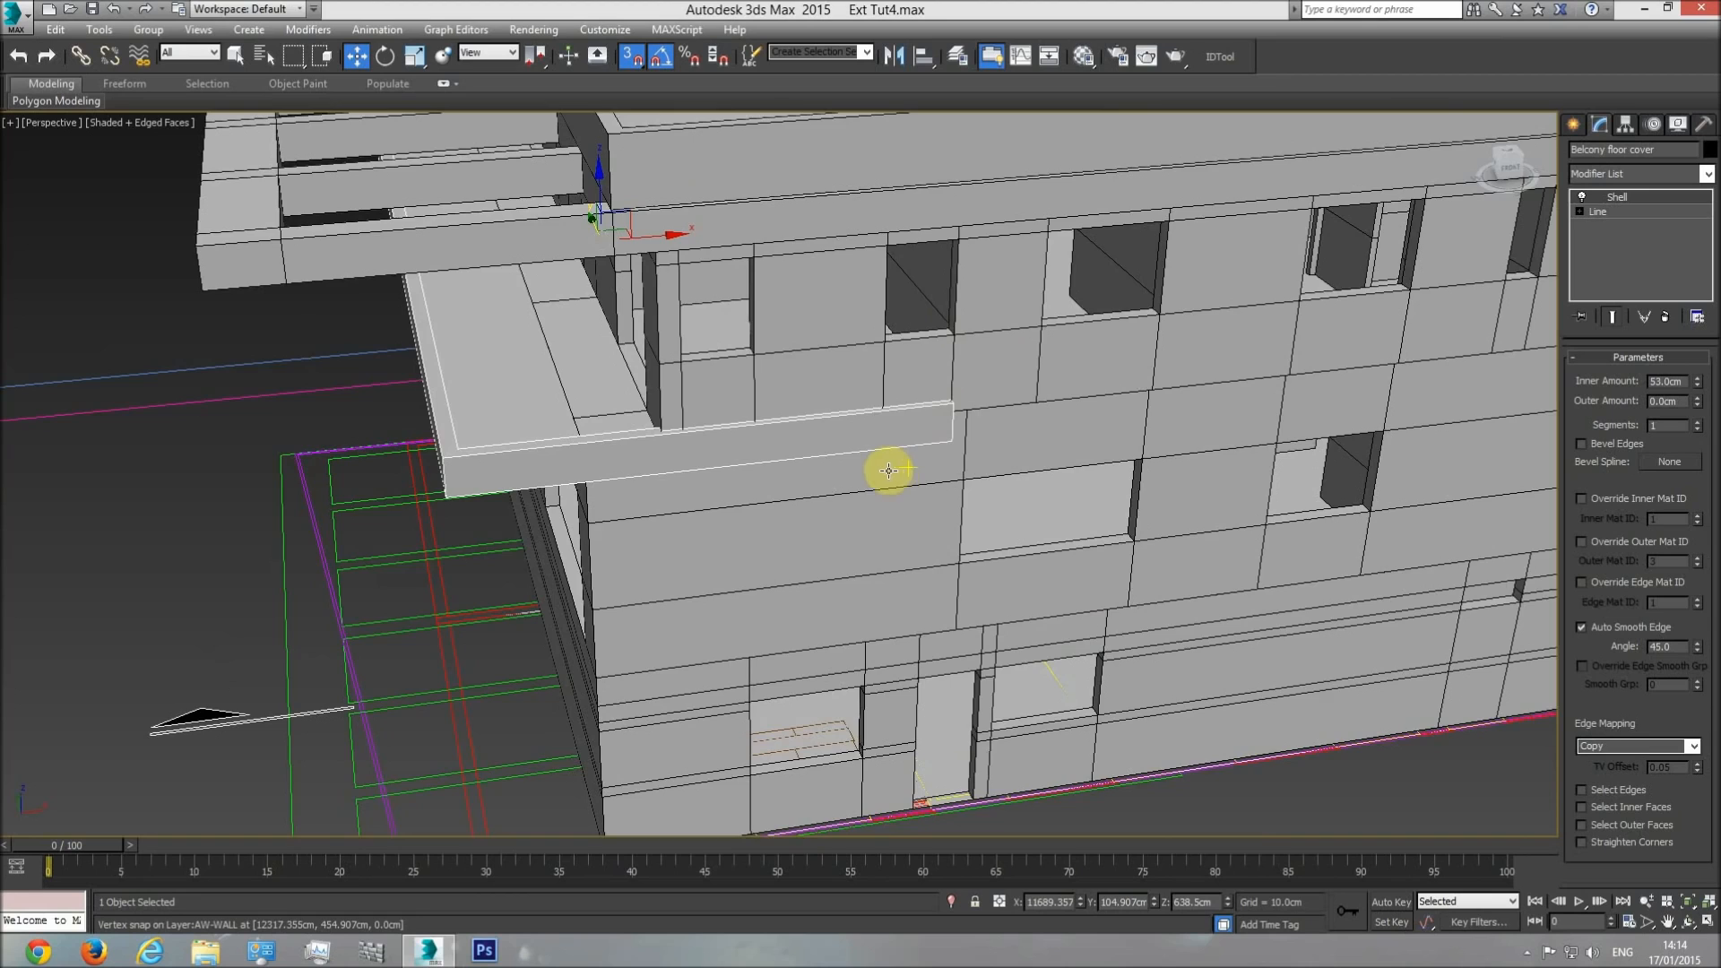
Recheck the balcony strip against the side elevation, return to the perspective view of the building and clear the selection.
{"action": "key", "text": "t"}
{"action": "scroll", "coordinate": [699, 592], "scroll_direction": "down", "scroll_amount": 2}
{"action": "scroll", "coordinate": [695, 603], "scroll_direction": "up", "scroll_amount": 6}
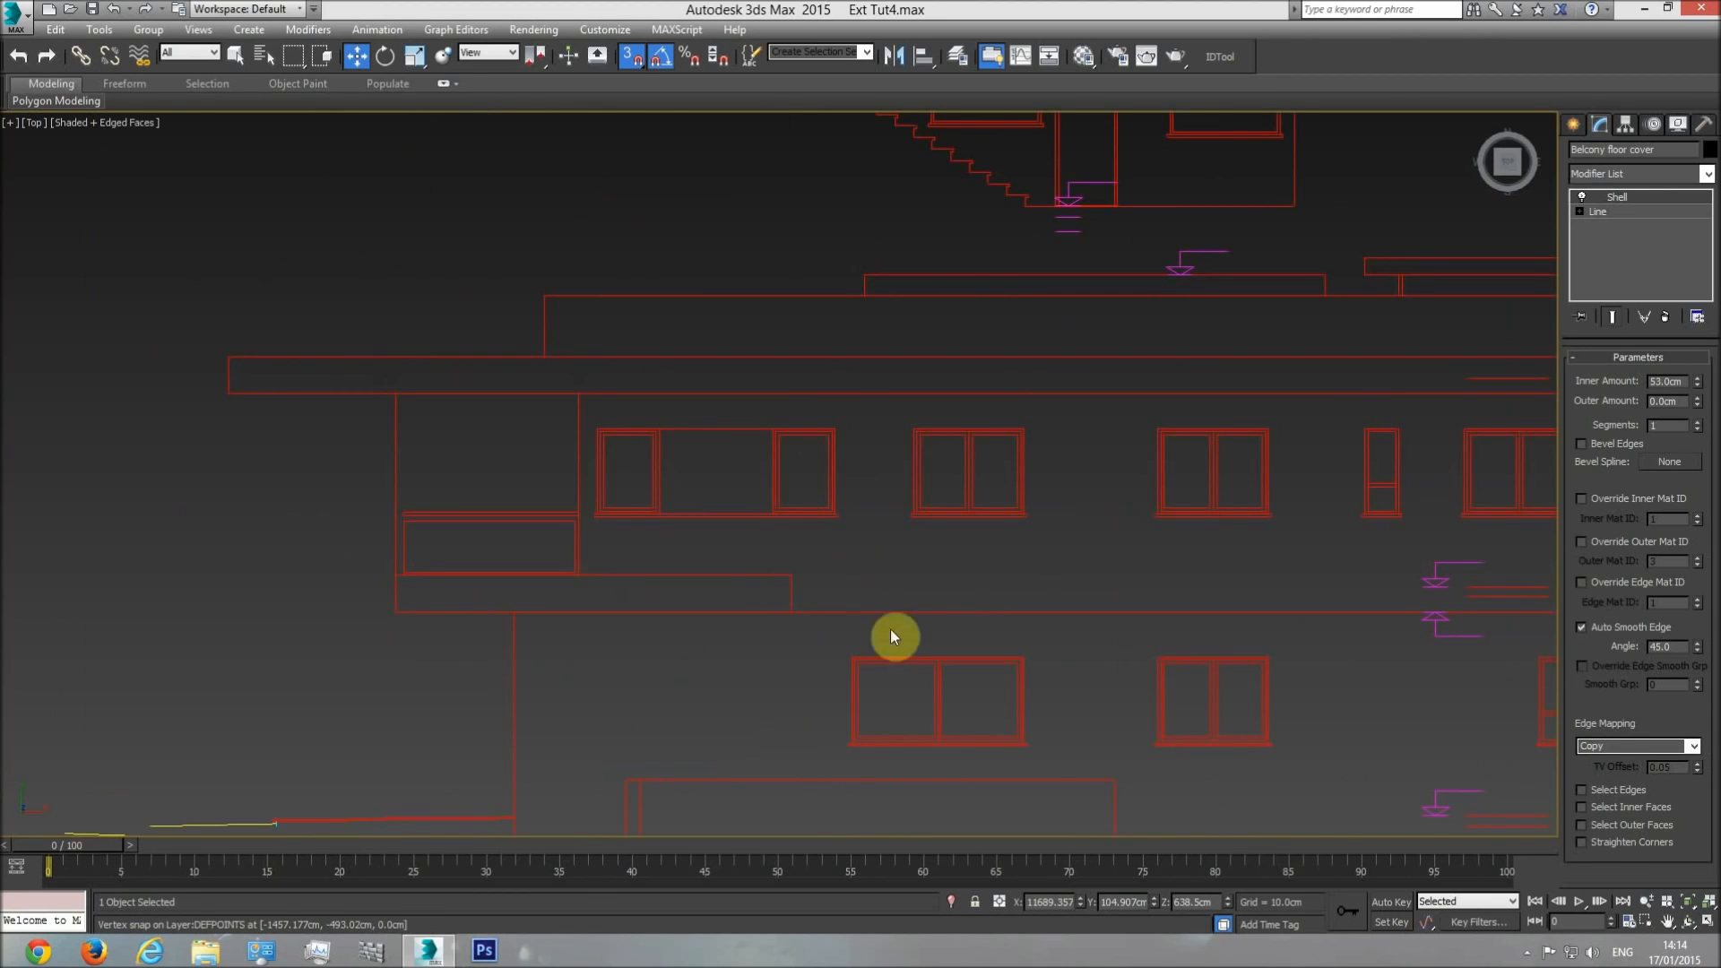
{"action": "key", "text": "p"}
{"action": "left_click", "coordinate": [1704, 921]}
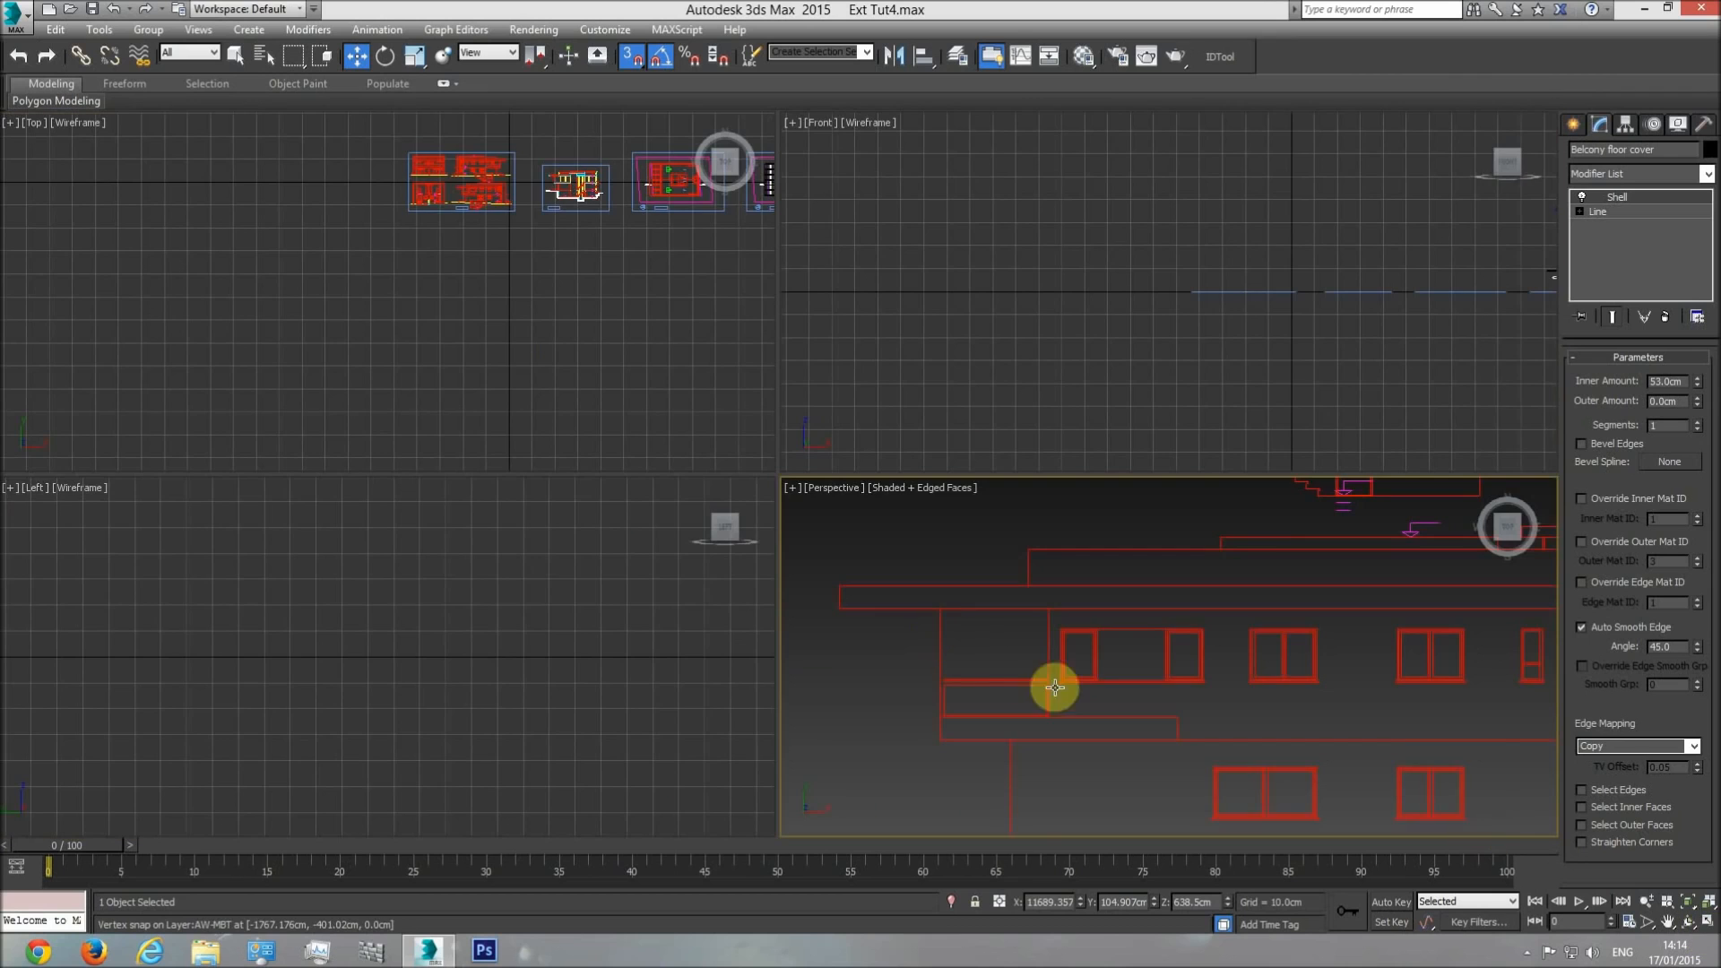
{"action": "left_click", "coordinate": [1711, 924]}
{"action": "left_click", "coordinate": [1688, 922]}
{"action": "left_click_drag", "start_coordinate": [759, 555], "coordinate": [820, 450]}
{"action": "scroll", "coordinate": [840, 474], "scroll_direction": "down", "scroll_amount": 6}
{"action": "scroll", "coordinate": [840, 474], "scroll_direction": "up", "scroll_amount": 10}
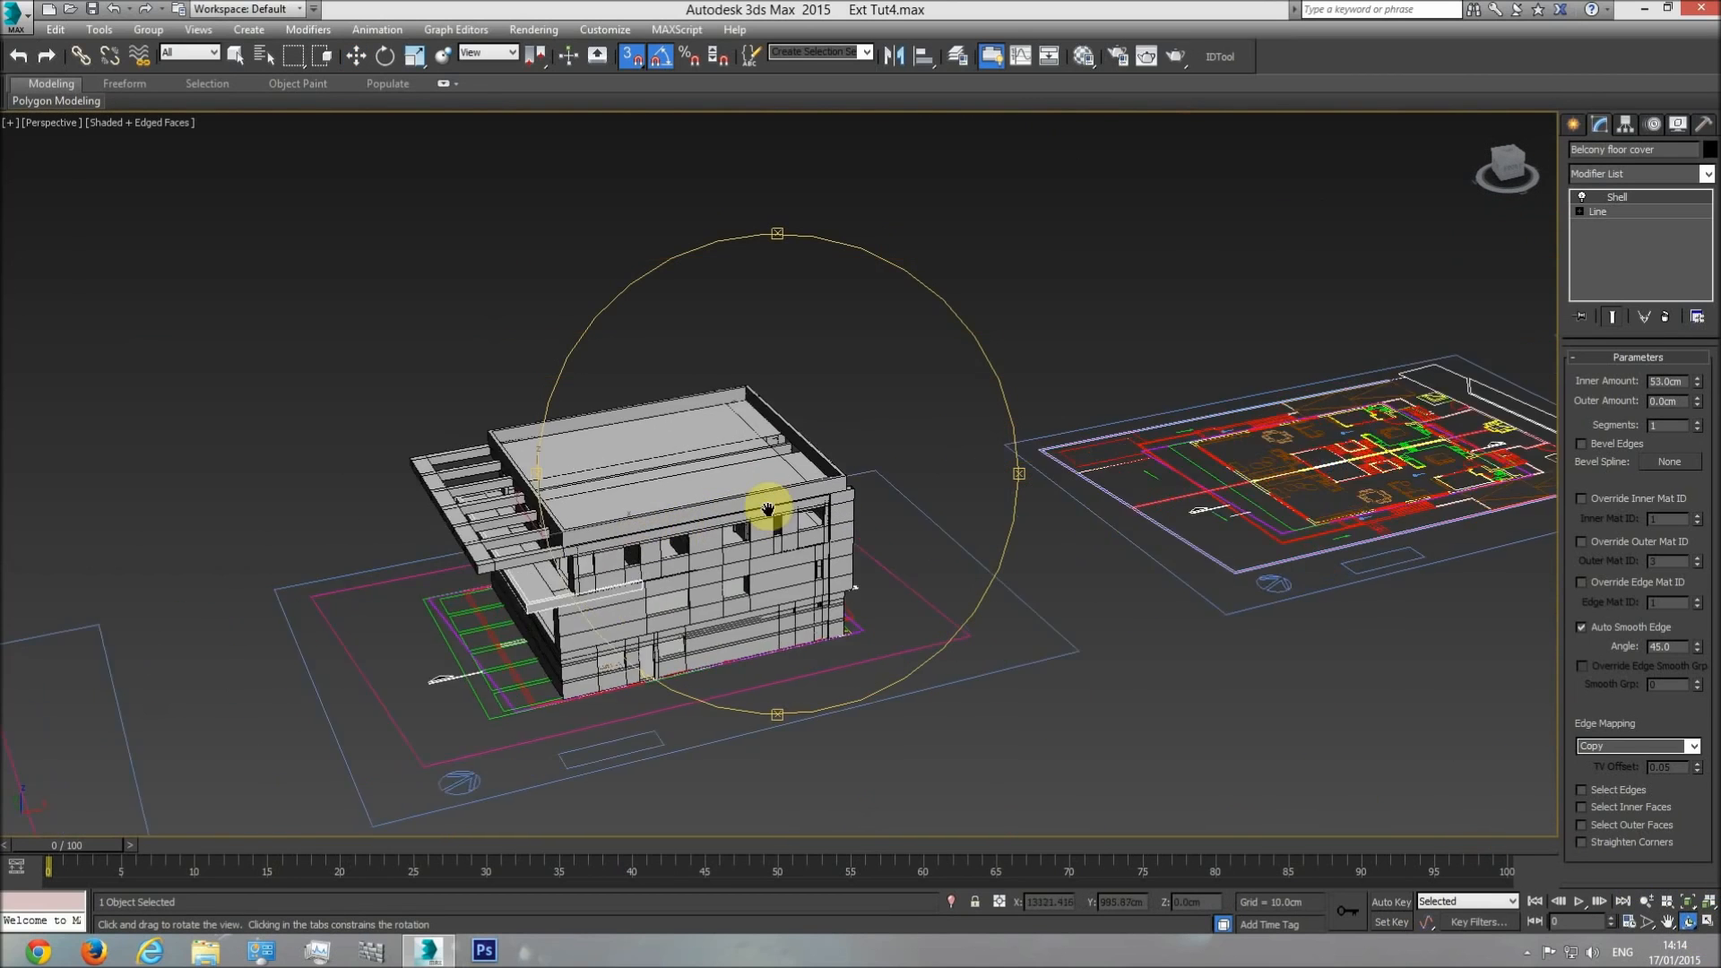
{"action": "right_click", "coordinate": [1027, 240]}
{"action": "left_click", "coordinate": [1028, 240]}
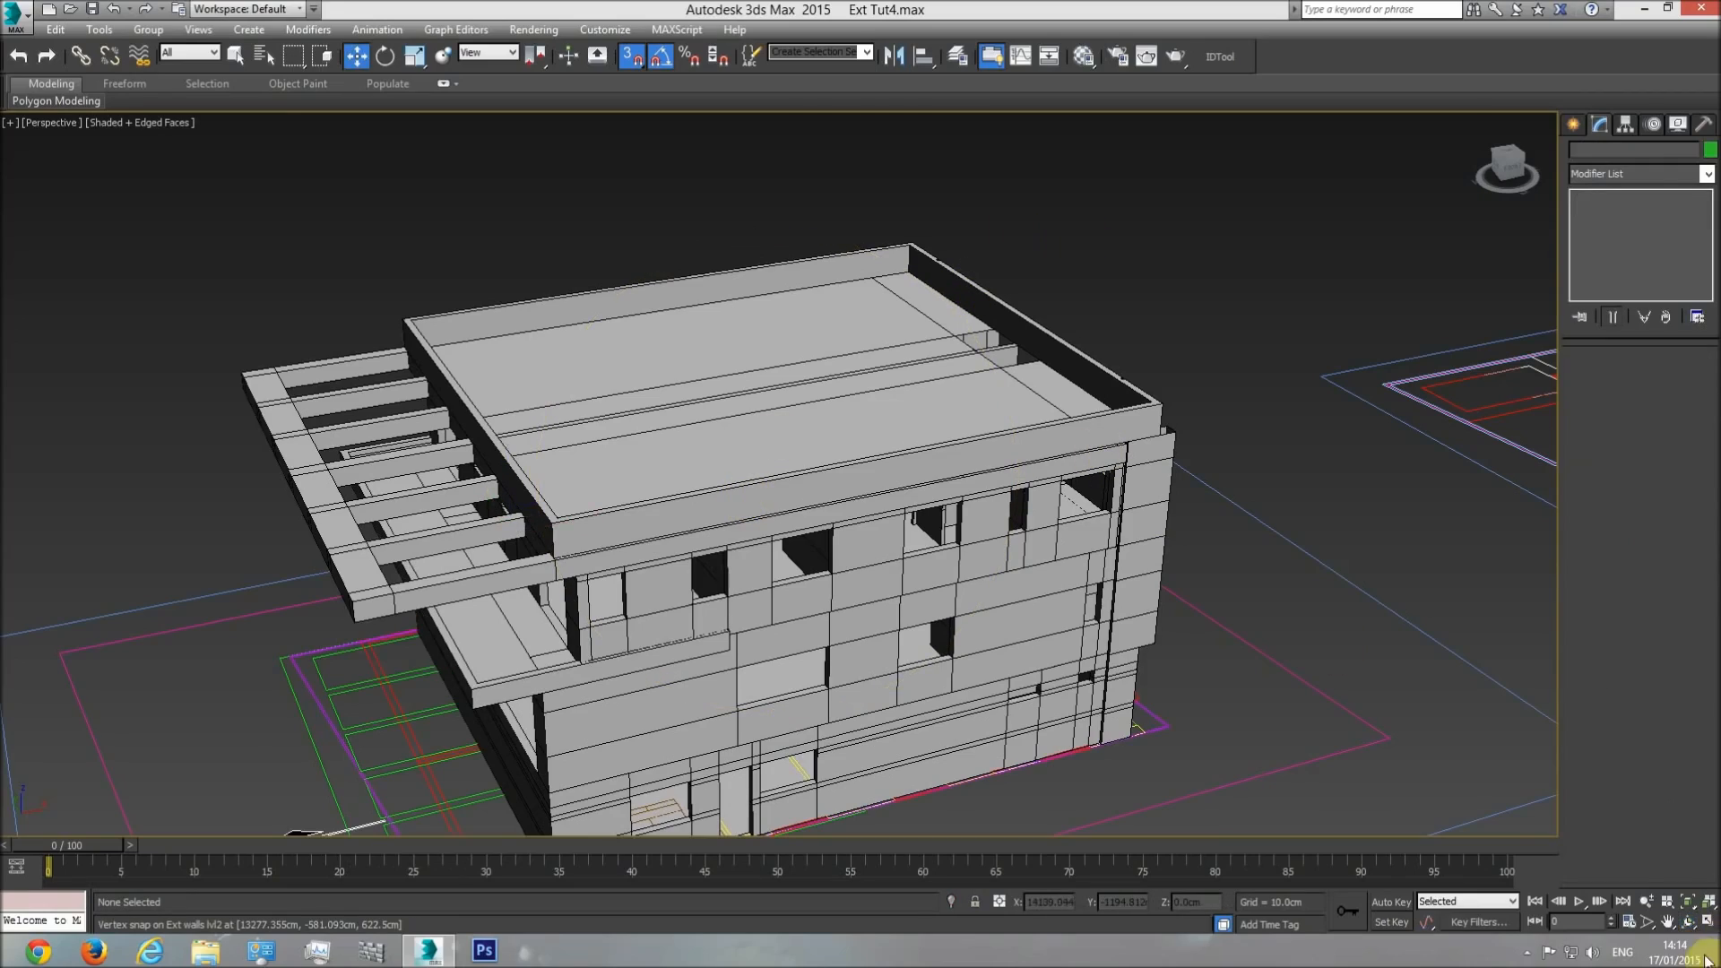
Examine the central partition wall and the small enclosure beside the end wall in the roof plan drawing.
{"action": "left_click", "coordinate": [1688, 921]}
{"action": "left_click_drag", "start_coordinate": [764, 605], "coordinate": [688, 581]}
{"action": "key", "text": "t"}
{"action": "scroll", "coordinate": [783, 499], "scroll_direction": "down", "scroll_amount": 7}
{"action": "middle_click_drag", "start_coordinate": [714, 524], "coordinate": [281, 575]}
{"action": "middle_click_drag", "start_coordinate": [832, 504], "coordinate": [576, 553]}
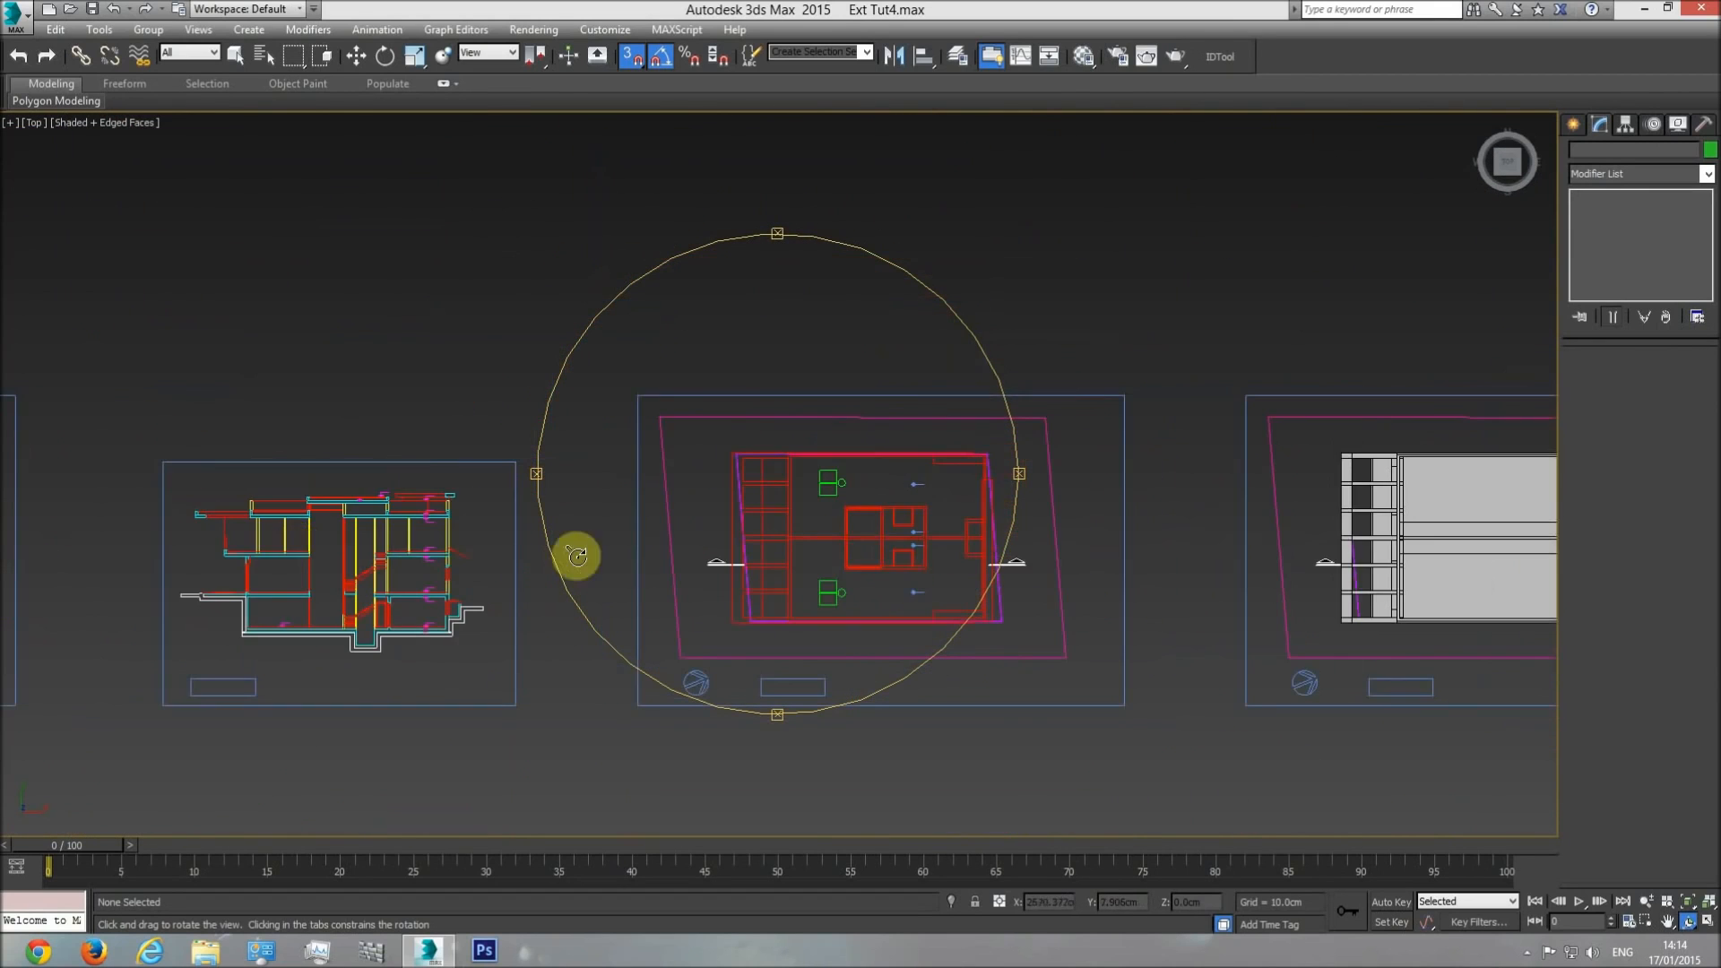
{"action": "scroll", "coordinate": [1037, 538], "scroll_direction": "up", "scroll_amount": 4}
{"action": "scroll", "coordinate": [783, 499], "scroll_direction": "up", "scroll_amount": 1}
{"action": "scroll", "coordinate": [952, 510], "scroll_direction": "up", "scroll_amount": 4}
{"action": "key", "text": "w"}
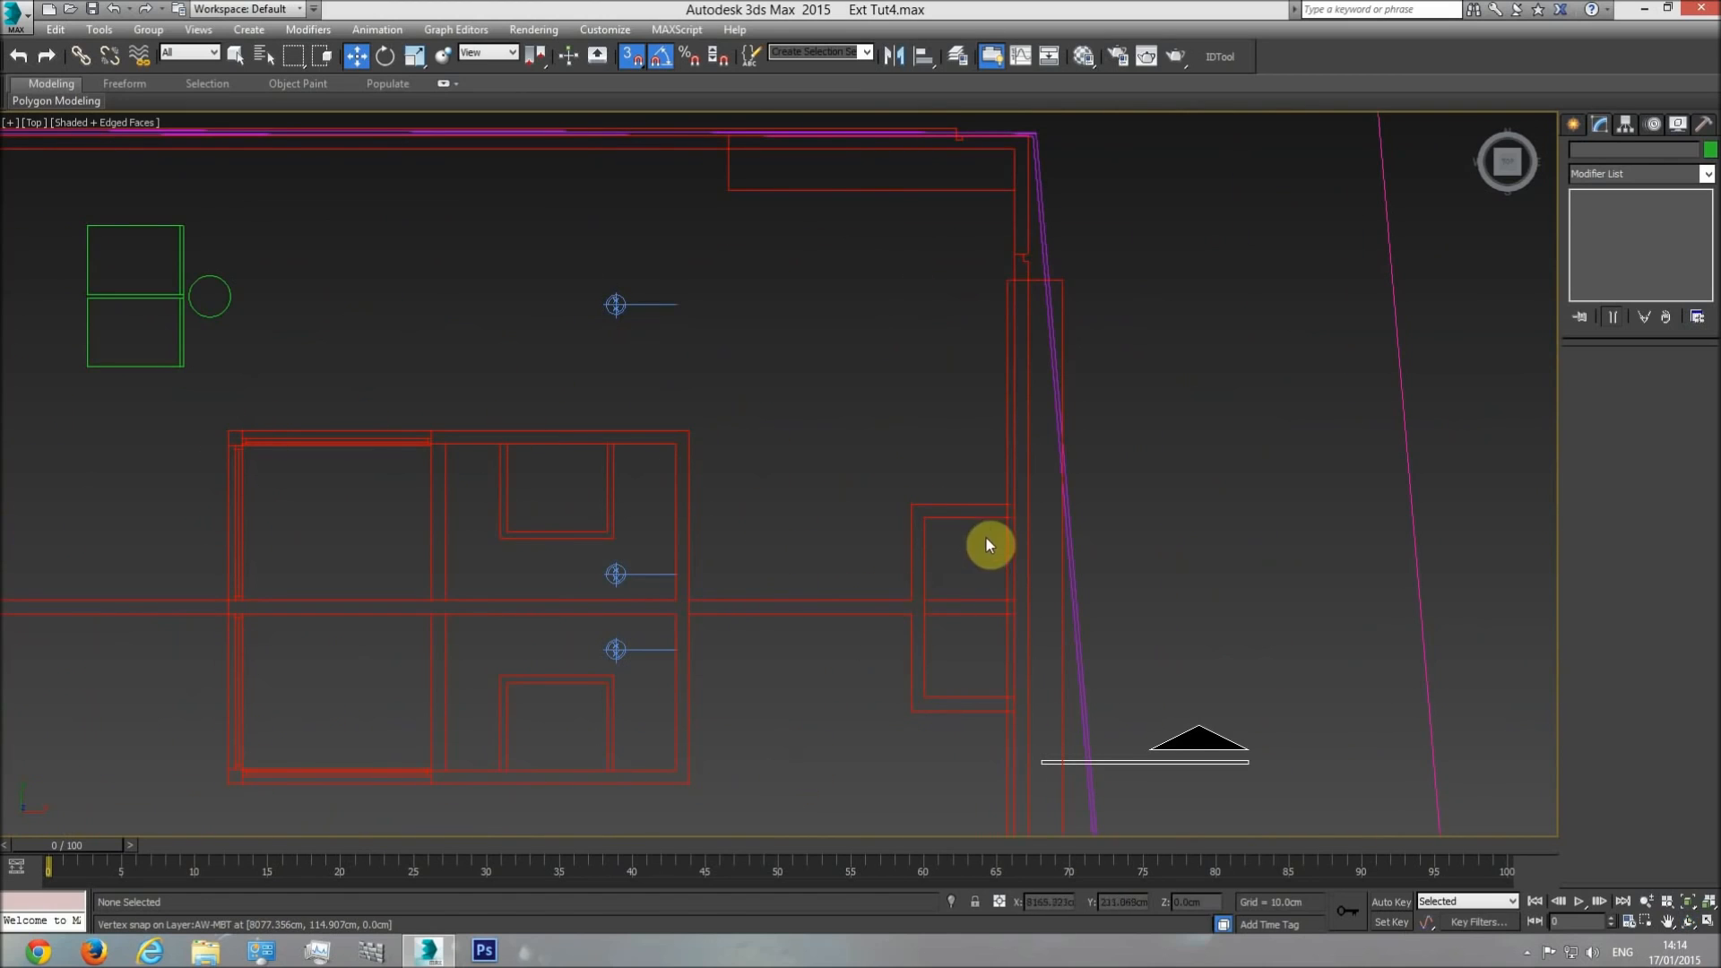
{"action": "scroll", "coordinate": [988, 544], "scroll_direction": "up", "scroll_amount": 2}
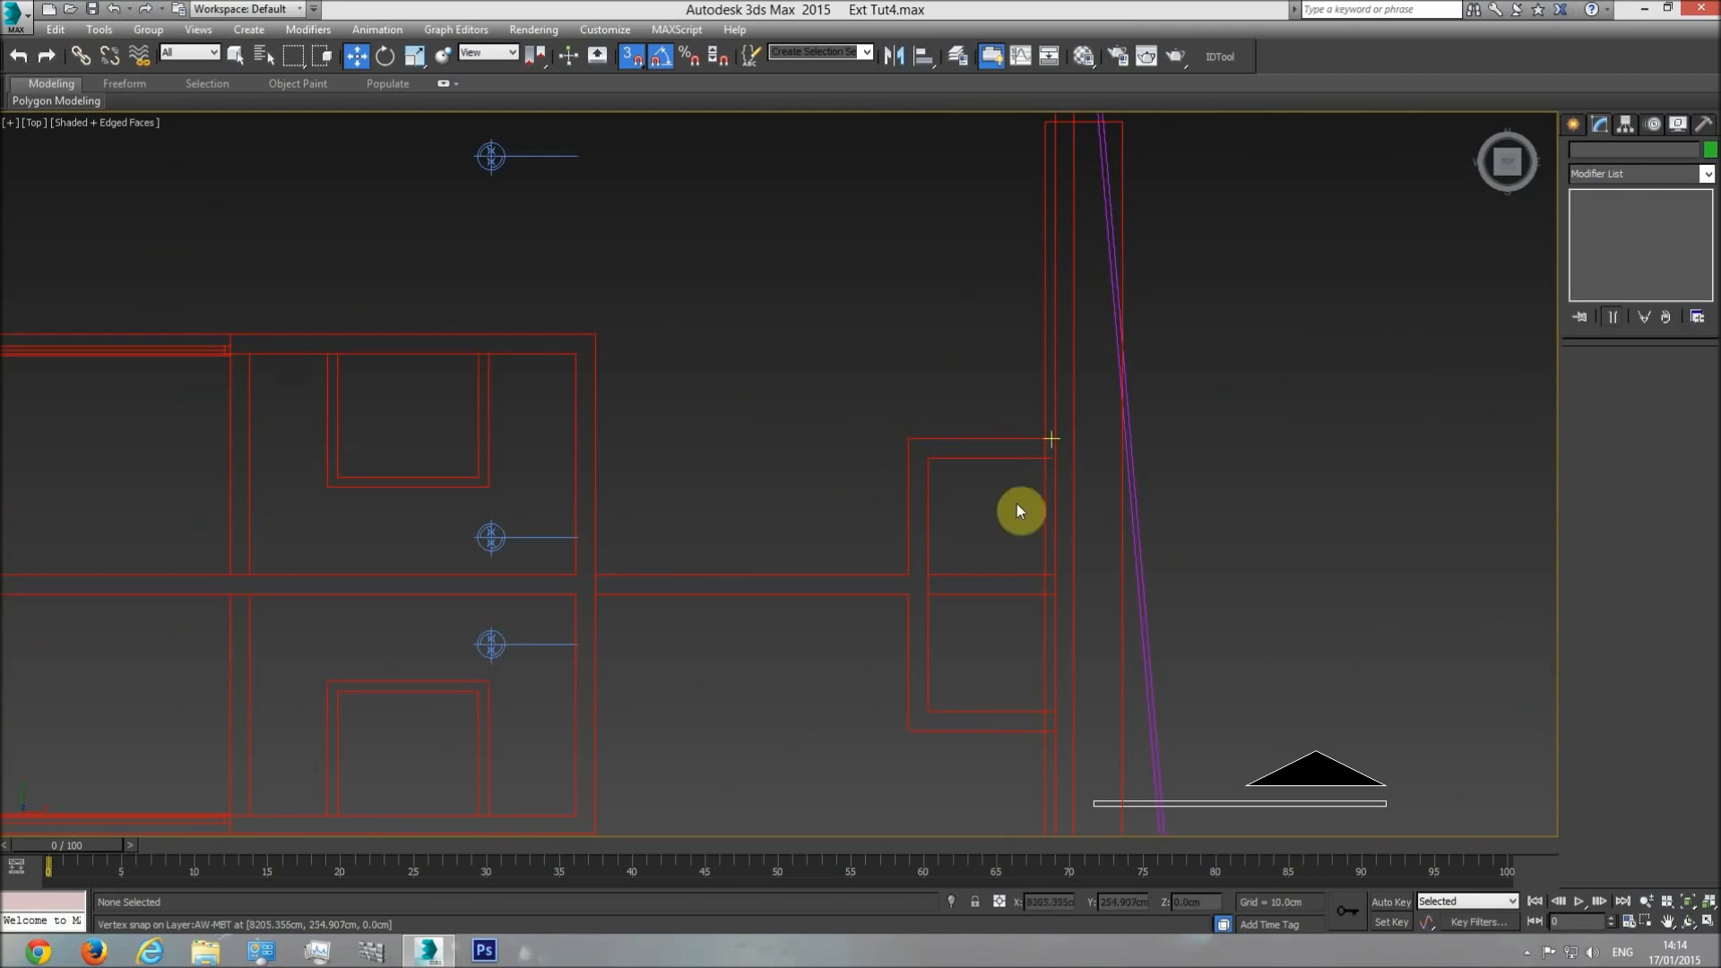
{"action": "middle_click_drag", "start_coordinate": [1004, 613], "coordinate": [903, 508]}
Select the roof railing and inspect the roof around the opening near the end wall in perspective.
{"action": "scroll", "coordinate": [902, 508], "scroll_direction": "down", "scroll_amount": 5}
{"action": "key", "text": "p"}
{"action": "middle_click_drag", "start_coordinate": [1052, 637], "coordinate": [756, 623]}
{"action": "scroll", "coordinate": [755, 622], "scroll_direction": "down", "scroll_amount": 5}
{"action": "left_click", "coordinate": [1691, 923]}
{"action": "left_click_drag", "start_coordinate": [876, 584], "coordinate": [743, 534]}
{"action": "middle_click_drag", "start_coordinate": [1040, 640], "coordinate": [658, 460]}
{"action": "scroll", "coordinate": [849, 519], "scroll_direction": "up", "scroll_amount": 5}
{"action": "scroll", "coordinate": [929, 487], "scroll_direction": "up", "scroll_amount": 2}
{"action": "left_click_drag", "start_coordinate": [882, 560], "coordinate": [887, 497]}
{"action": "middle_click_drag", "start_coordinate": [983, 419], "coordinate": [948, 545]}
{"action": "key", "text": "w"}
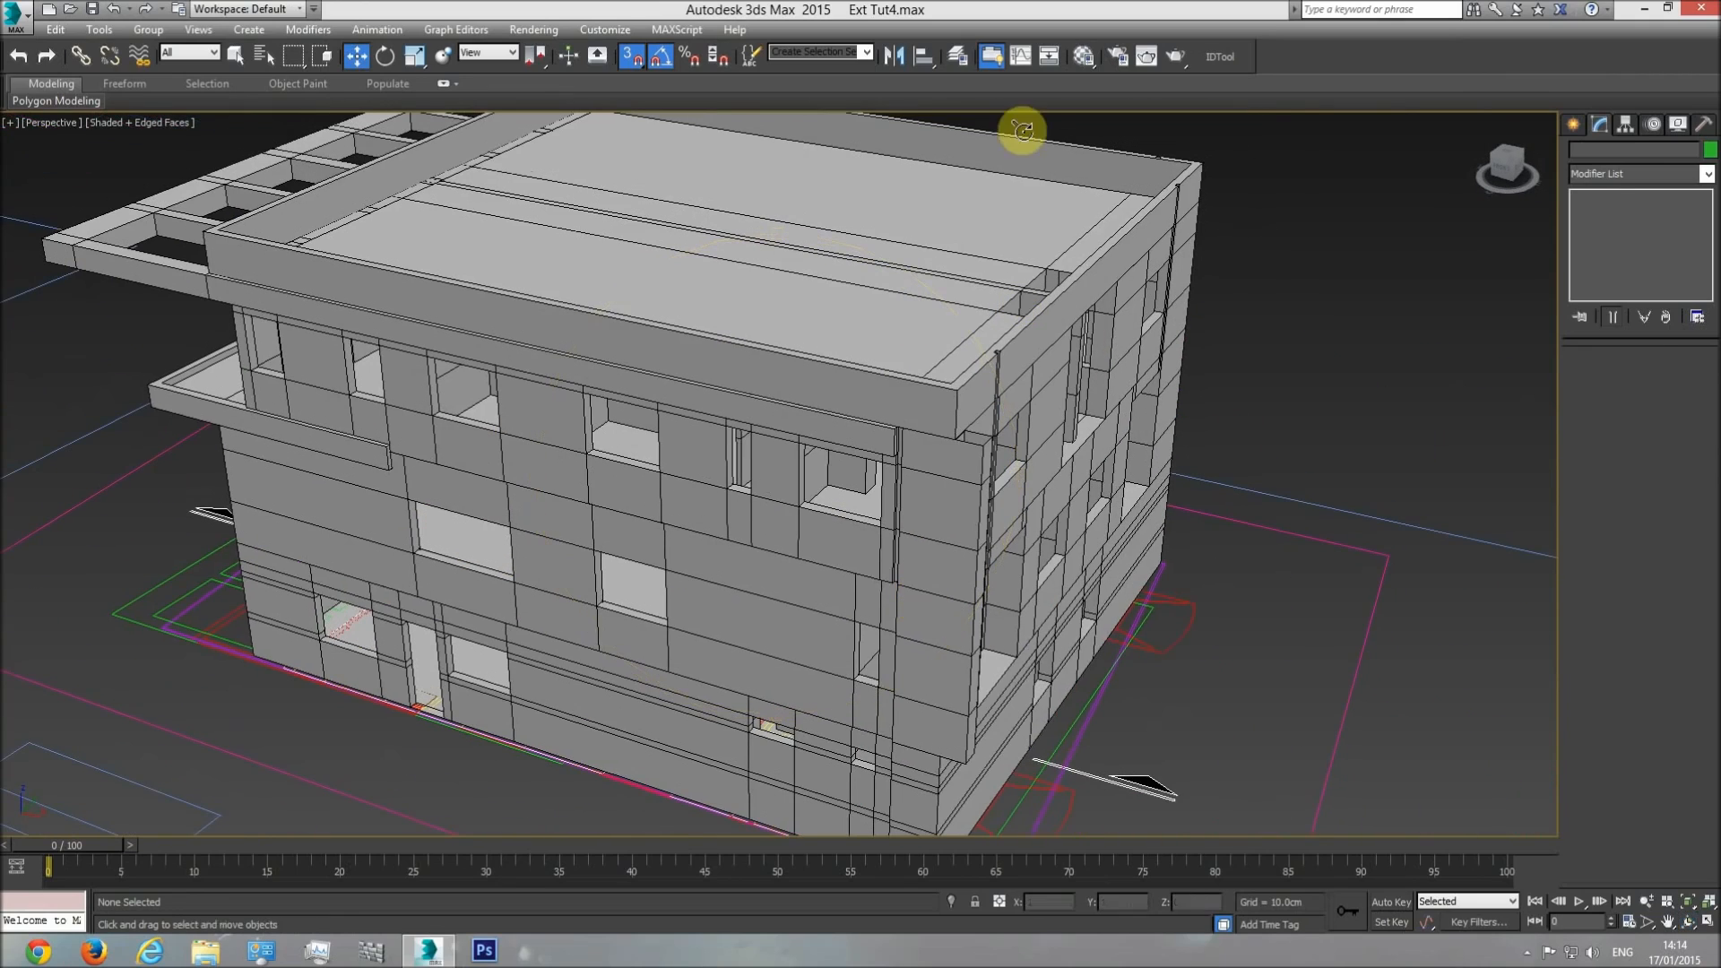
{"action": "left_click", "coordinate": [1038, 154]}
{"action": "scroll", "coordinate": [1010, 338], "scroll_direction": "up", "scroll_amount": 5}
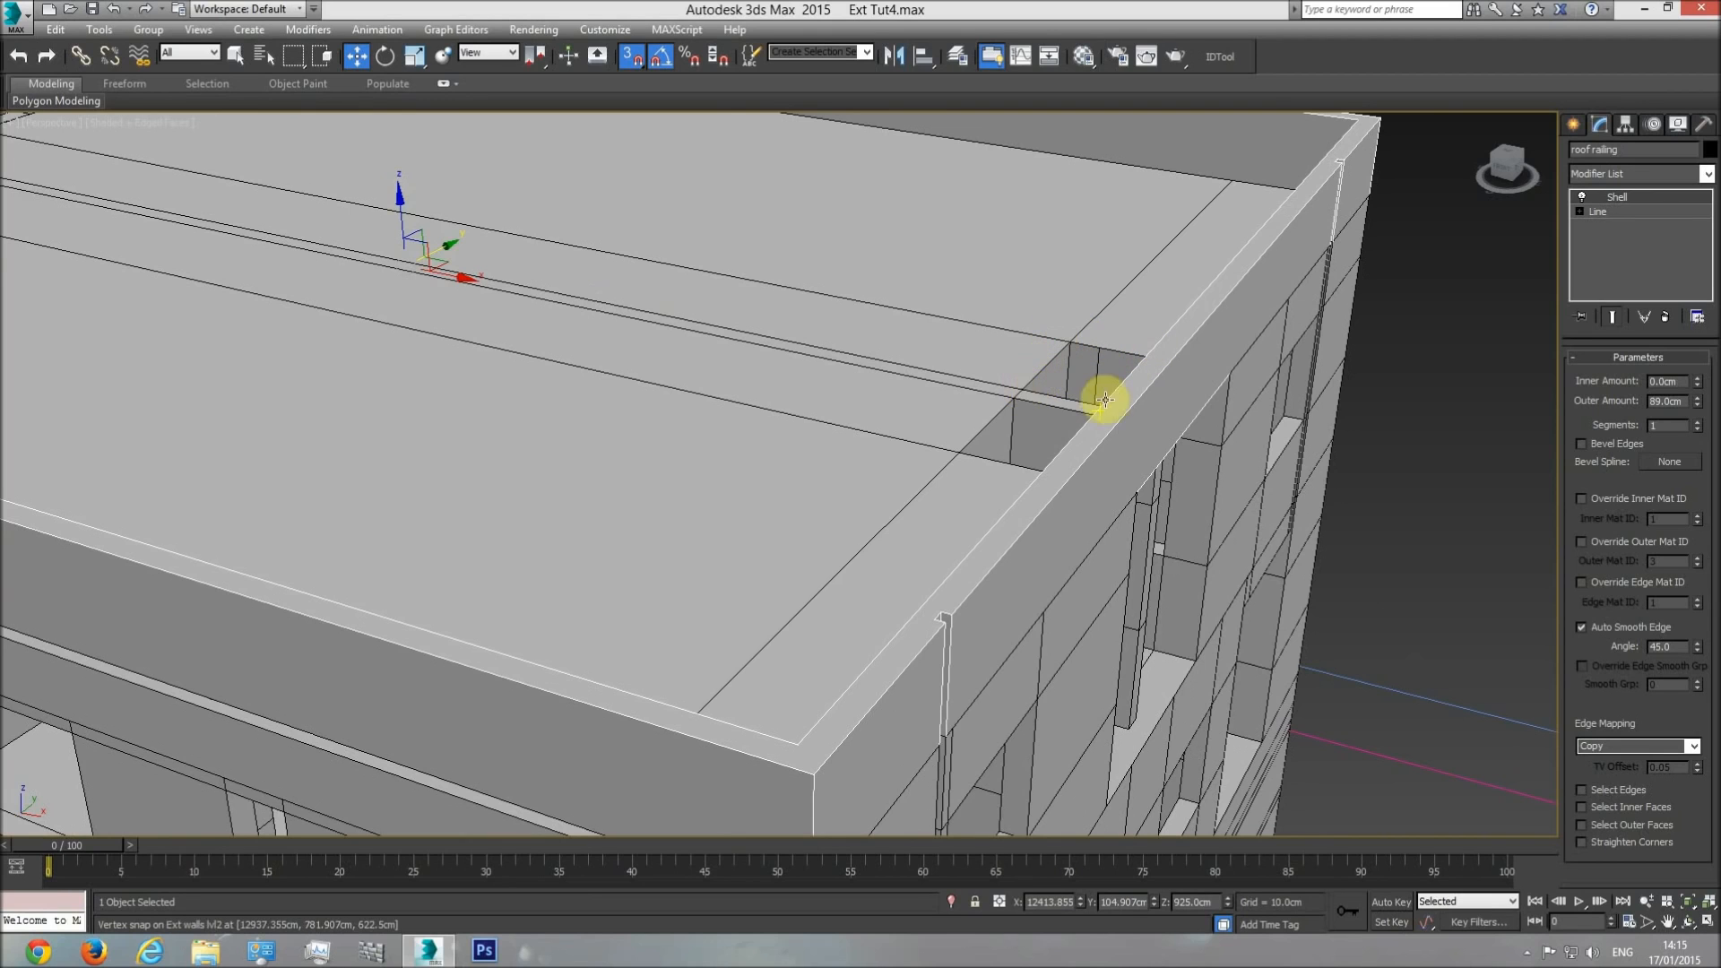
{"action": "scroll", "coordinate": [843, 421], "scroll_direction": "down", "scroll_amount": 3}
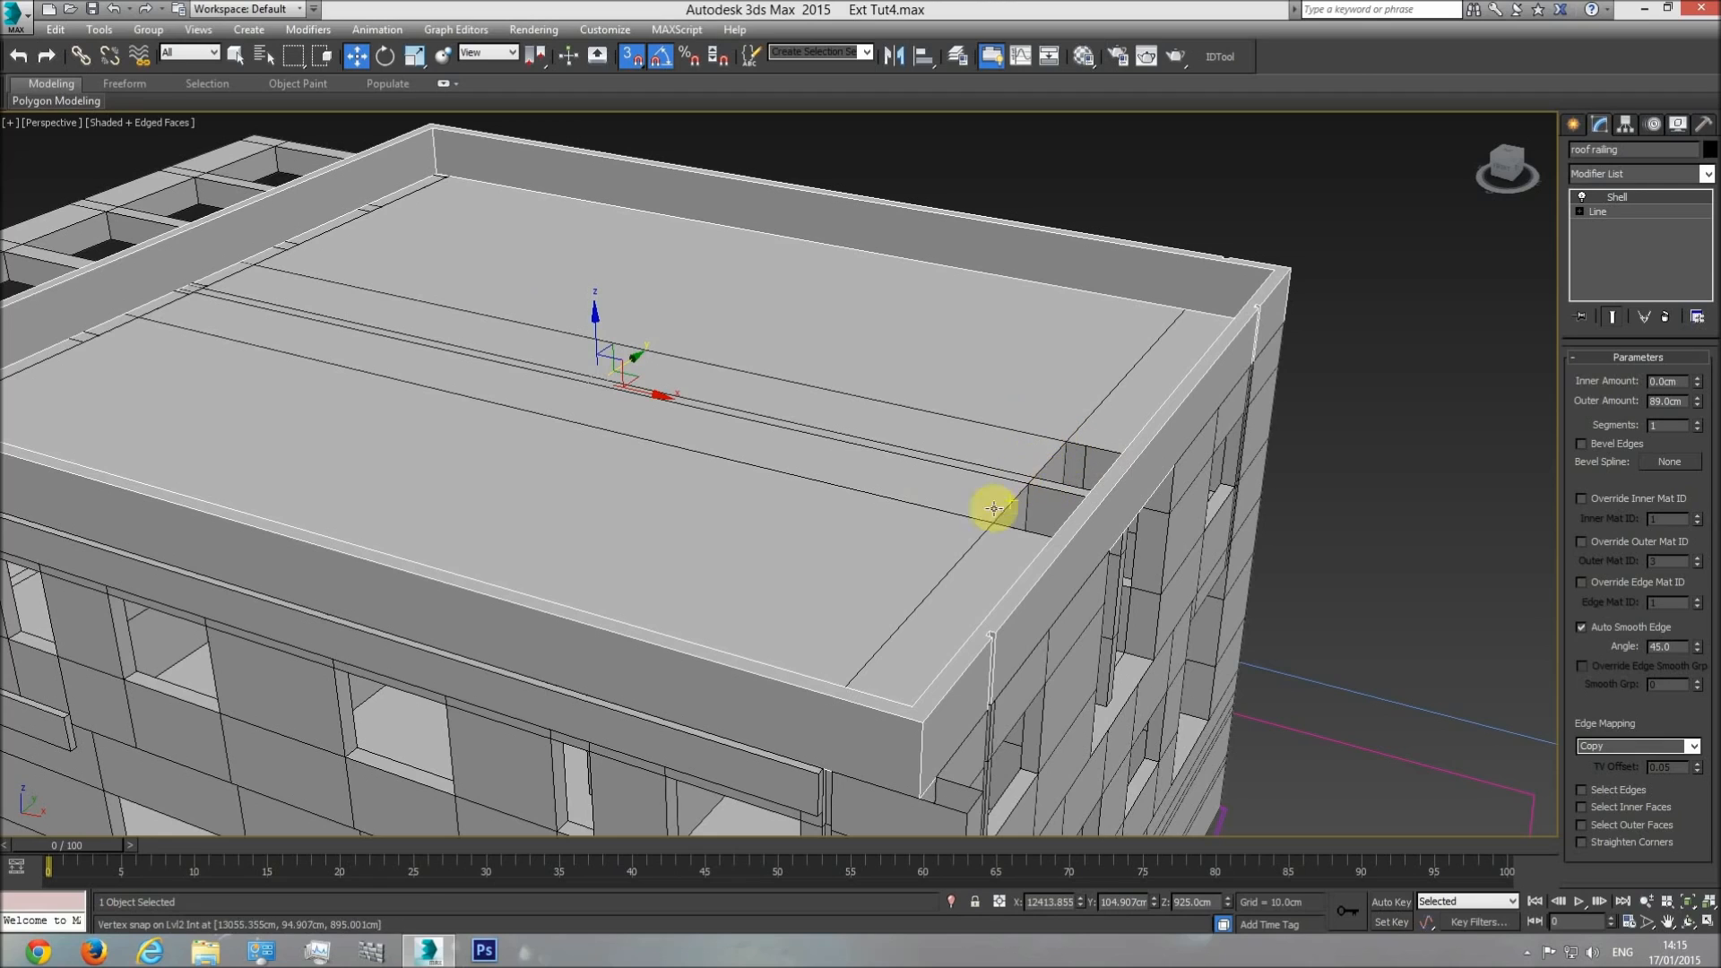
Start a snapped Line in the top view, tracing the enclosure's outer edge from the end wall and both faces of the central partition.
{"action": "key", "text": "t"}
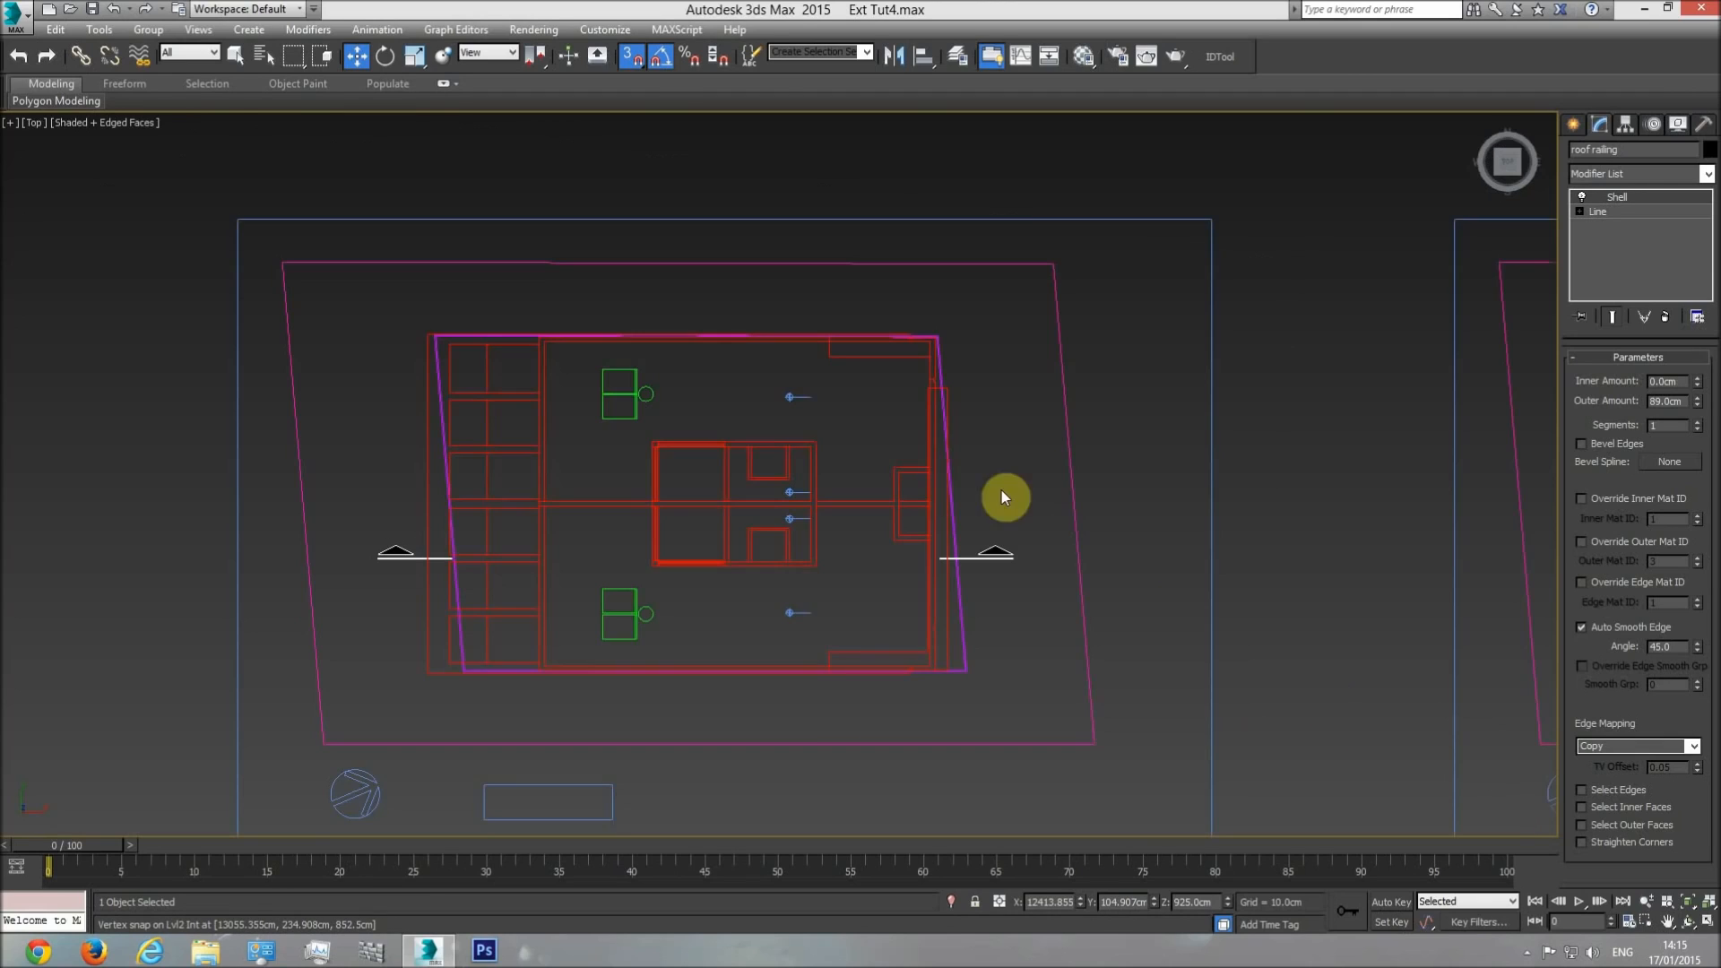
{"action": "left_click", "coordinate": [1573, 125]}
{"action": "left_click", "coordinate": [1598, 154]}
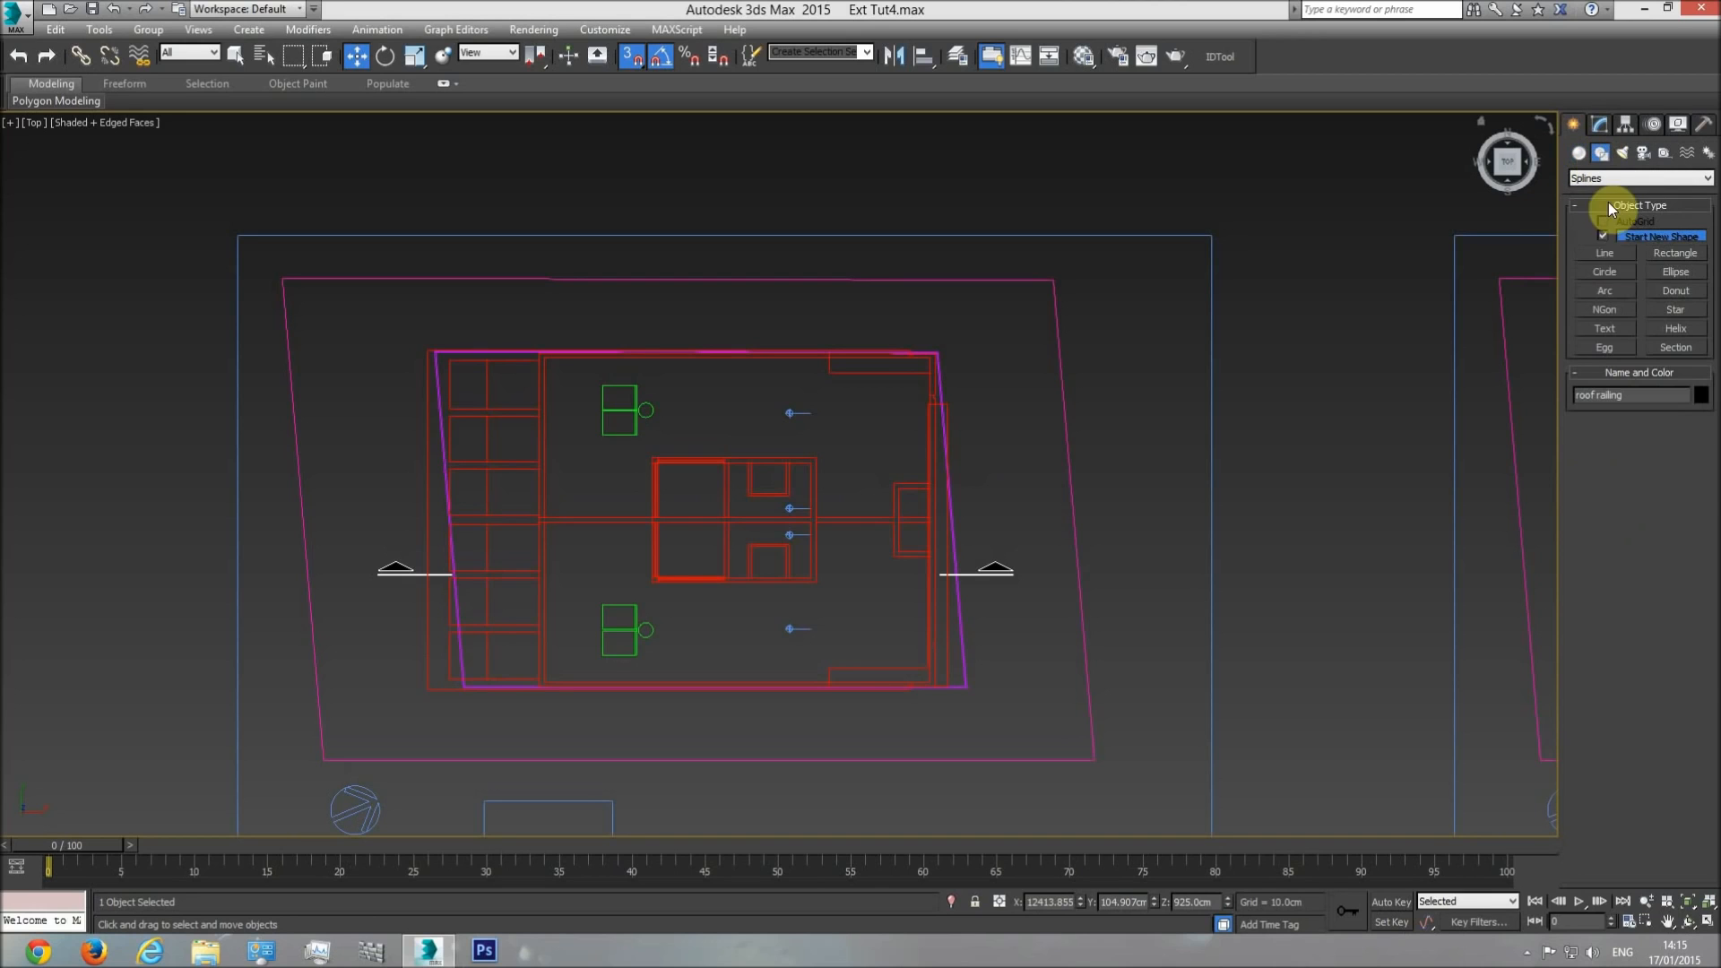
{"action": "left_click", "coordinate": [1610, 254]}
{"action": "scroll", "coordinate": [887, 445], "scroll_direction": "up", "scroll_amount": 7}
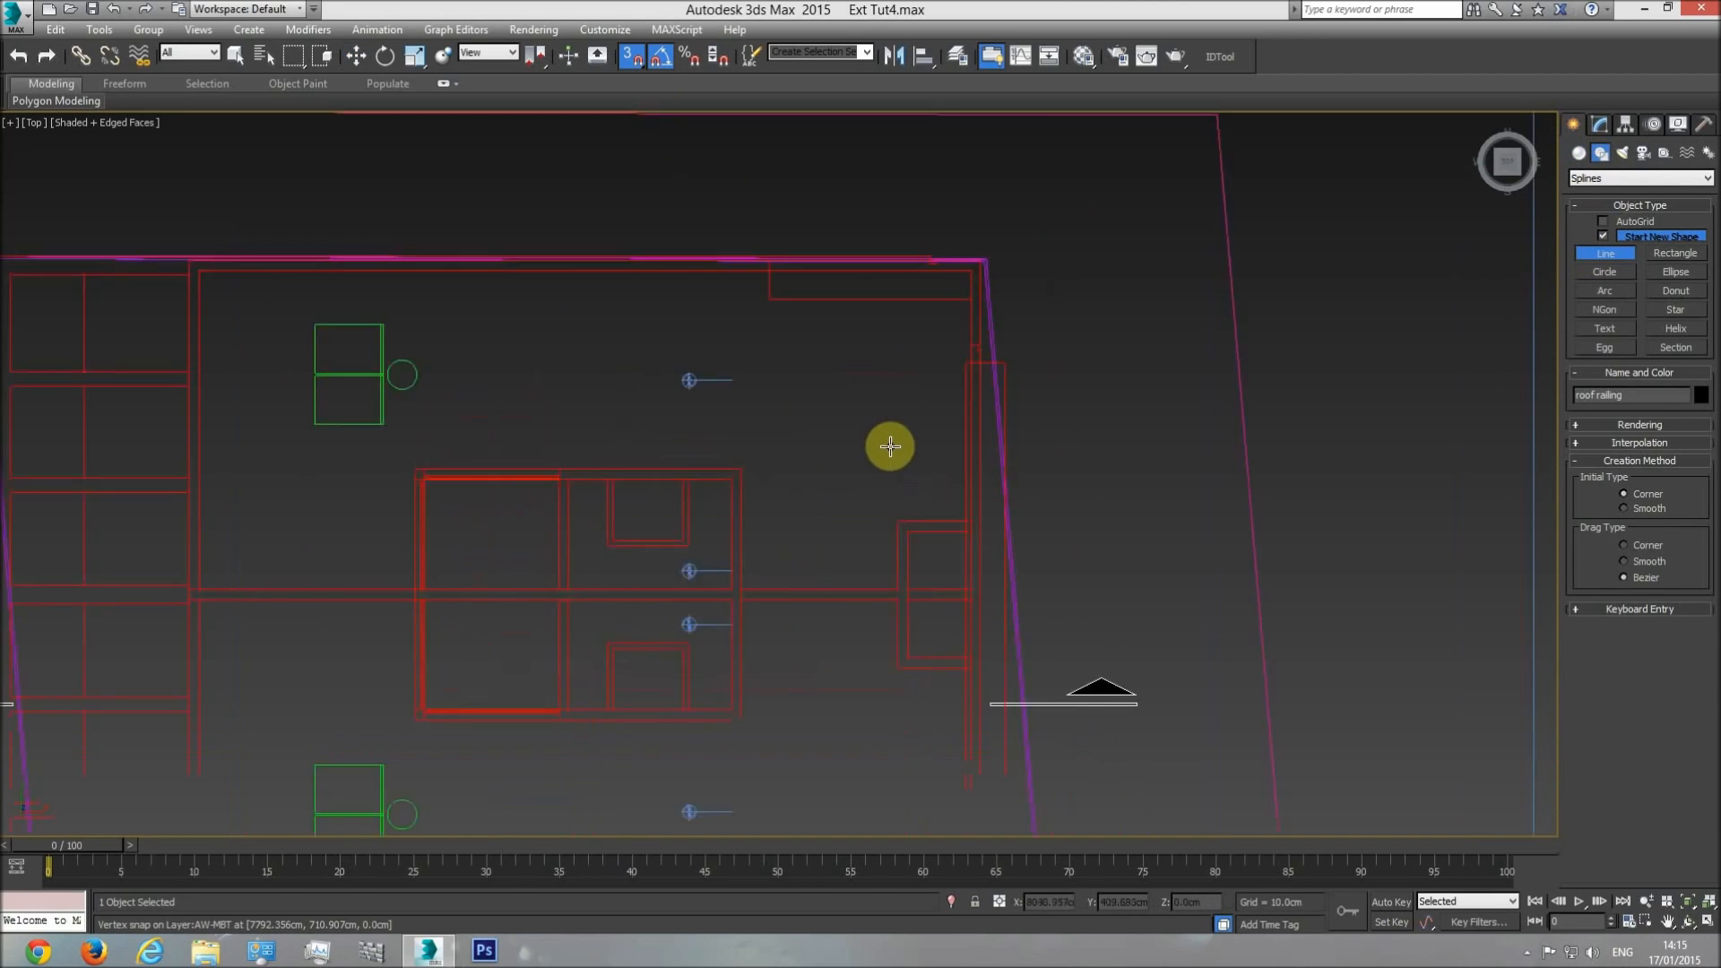
{"action": "left_click", "coordinate": [1052, 593]}
{"action": "left_click", "coordinate": [905, 596]}
{"action": "left_click", "coordinate": [905, 732]}
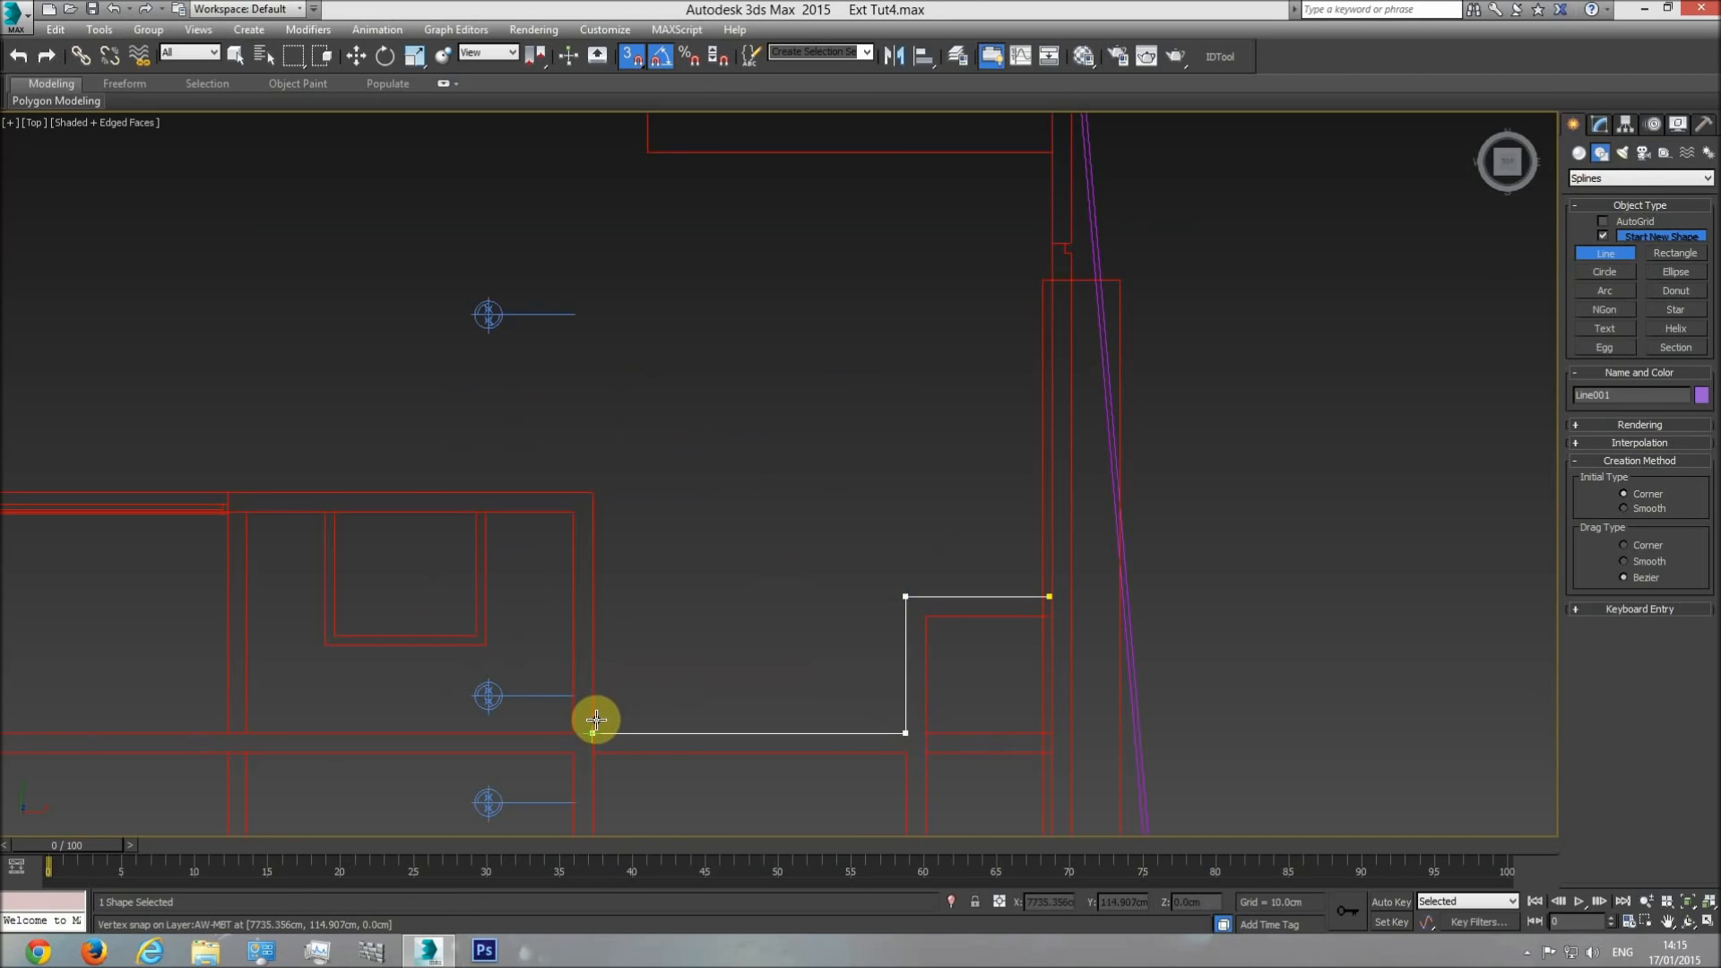
{"action": "left_click", "coordinate": [596, 750]}
{"action": "left_click", "coordinate": [900, 751]}
Continue the snapped outline around the lower enclosure compartment, along its outer face, end-wall edge and inner face up to the partition.
{"action": "middle_click_drag", "start_coordinate": [894, 776], "coordinate": [841, 457]}
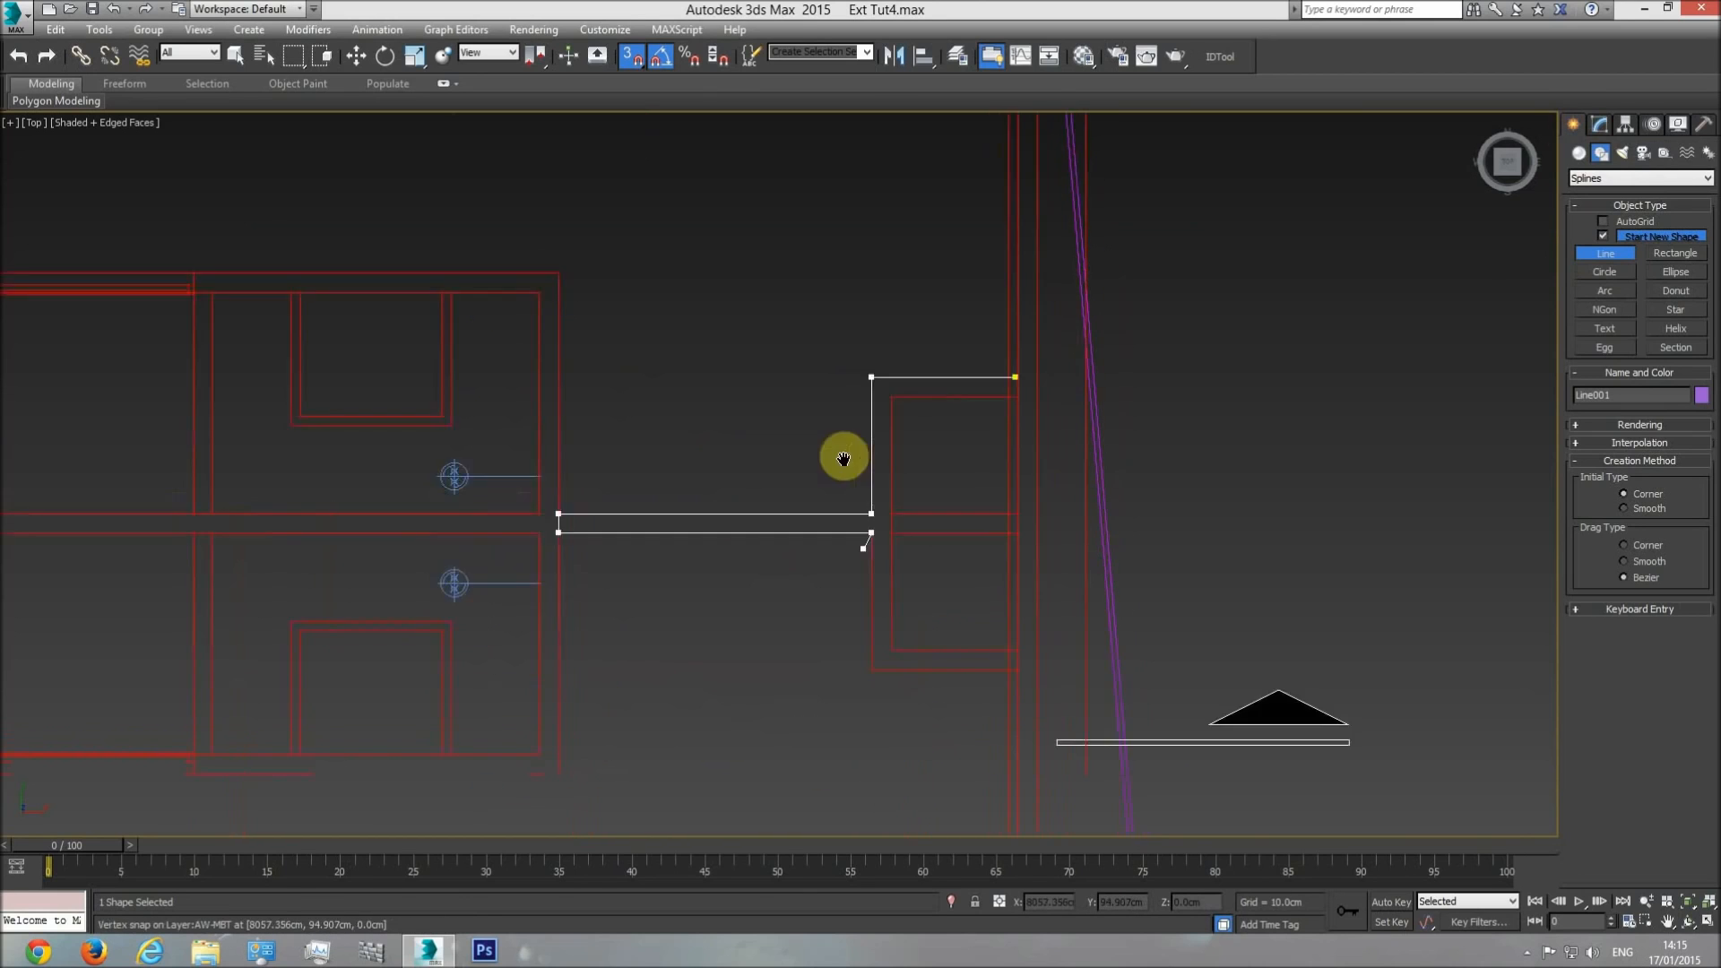
{"action": "left_click", "coordinate": [844, 581]}
{"action": "left_click", "coordinate": [1002, 569]}
{"action": "left_click", "coordinate": [999, 550]}
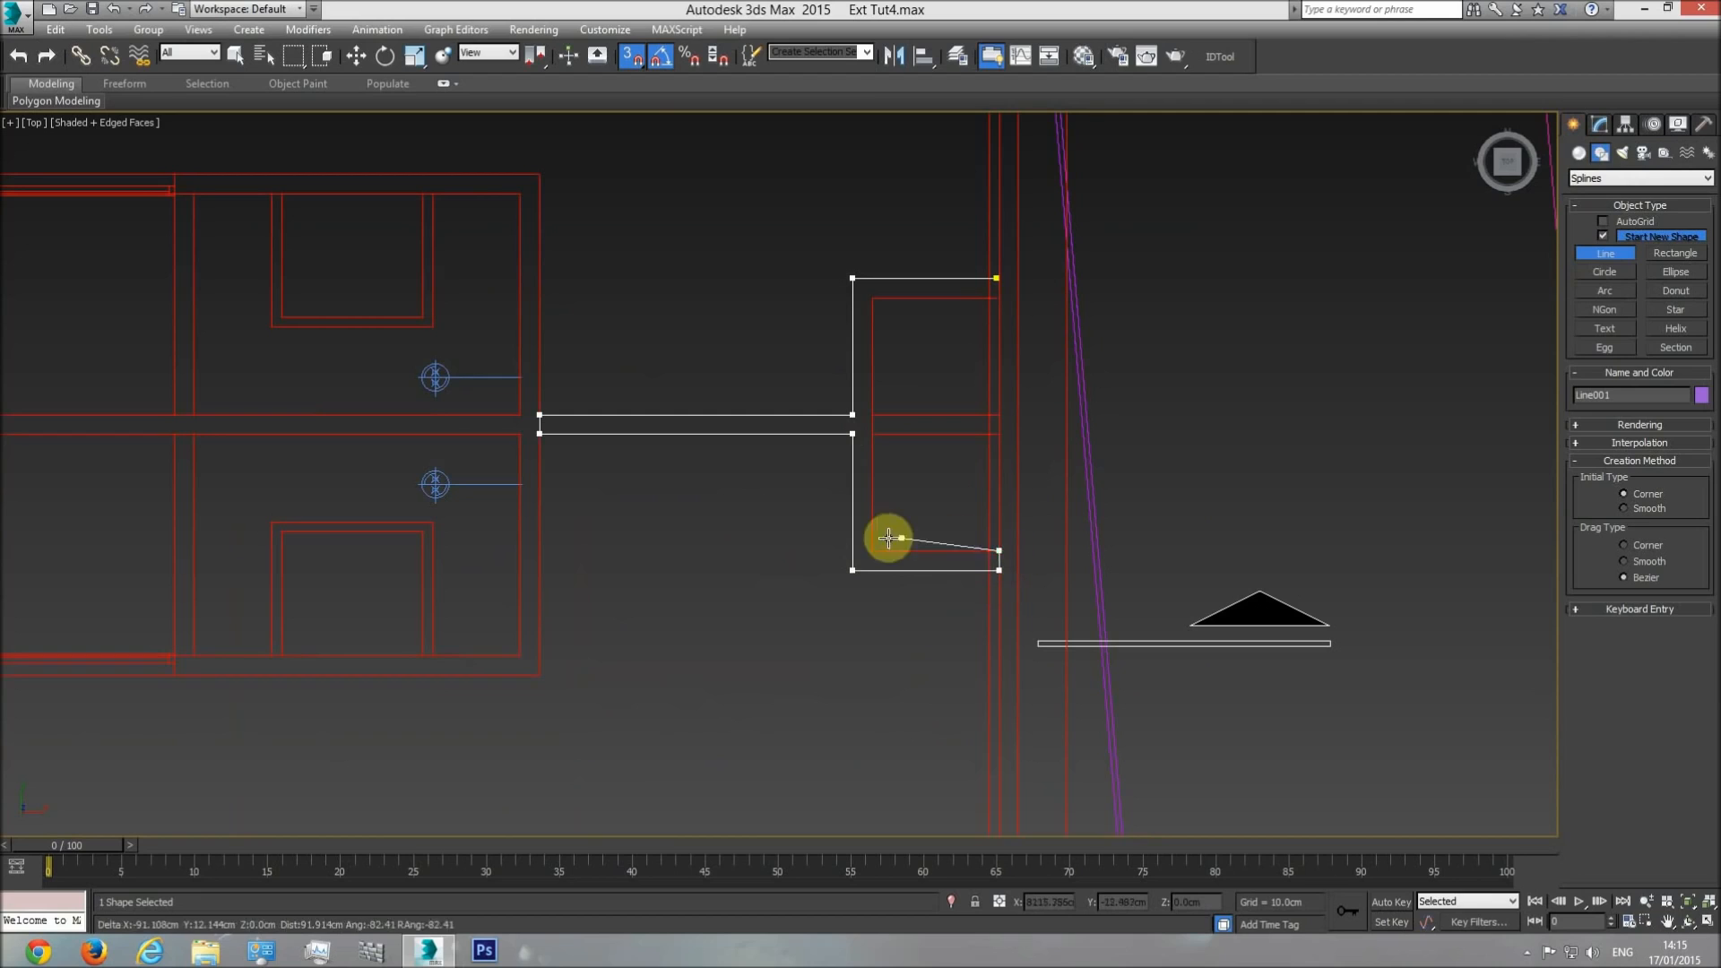
{"action": "left_click", "coordinate": [877, 547]}
{"action": "left_click", "coordinate": [873, 435]}
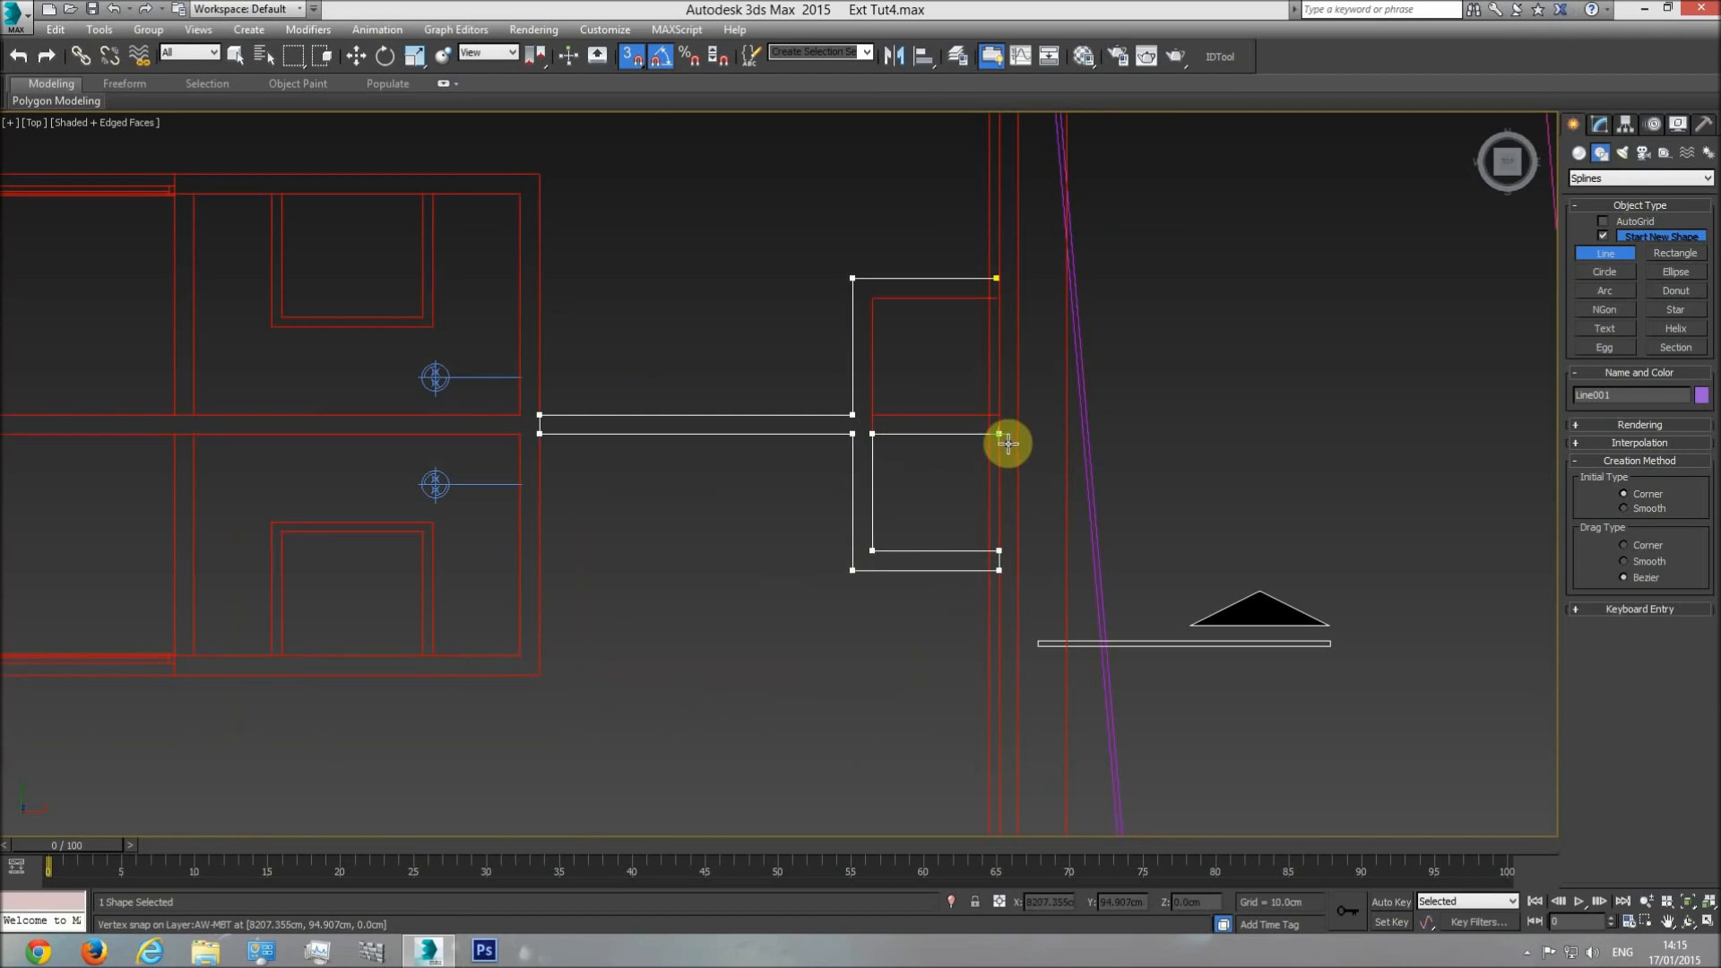
Trace the partition's end at the wall and the upper compartment's inner face, close the outline at its start point and finish the line.
{"action": "left_click", "coordinate": [999, 433]}
{"action": "left_click", "coordinate": [999, 414]}
{"action": "left_click", "coordinate": [874, 414]}
{"action": "left_click", "coordinate": [872, 295]}
{"action": "left_click", "coordinate": [997, 278]}
{"action": "left_click", "coordinate": [864, 530]}
{"action": "scroll", "coordinate": [993, 305], "scroll_direction": "up", "scroll_amount": 5}
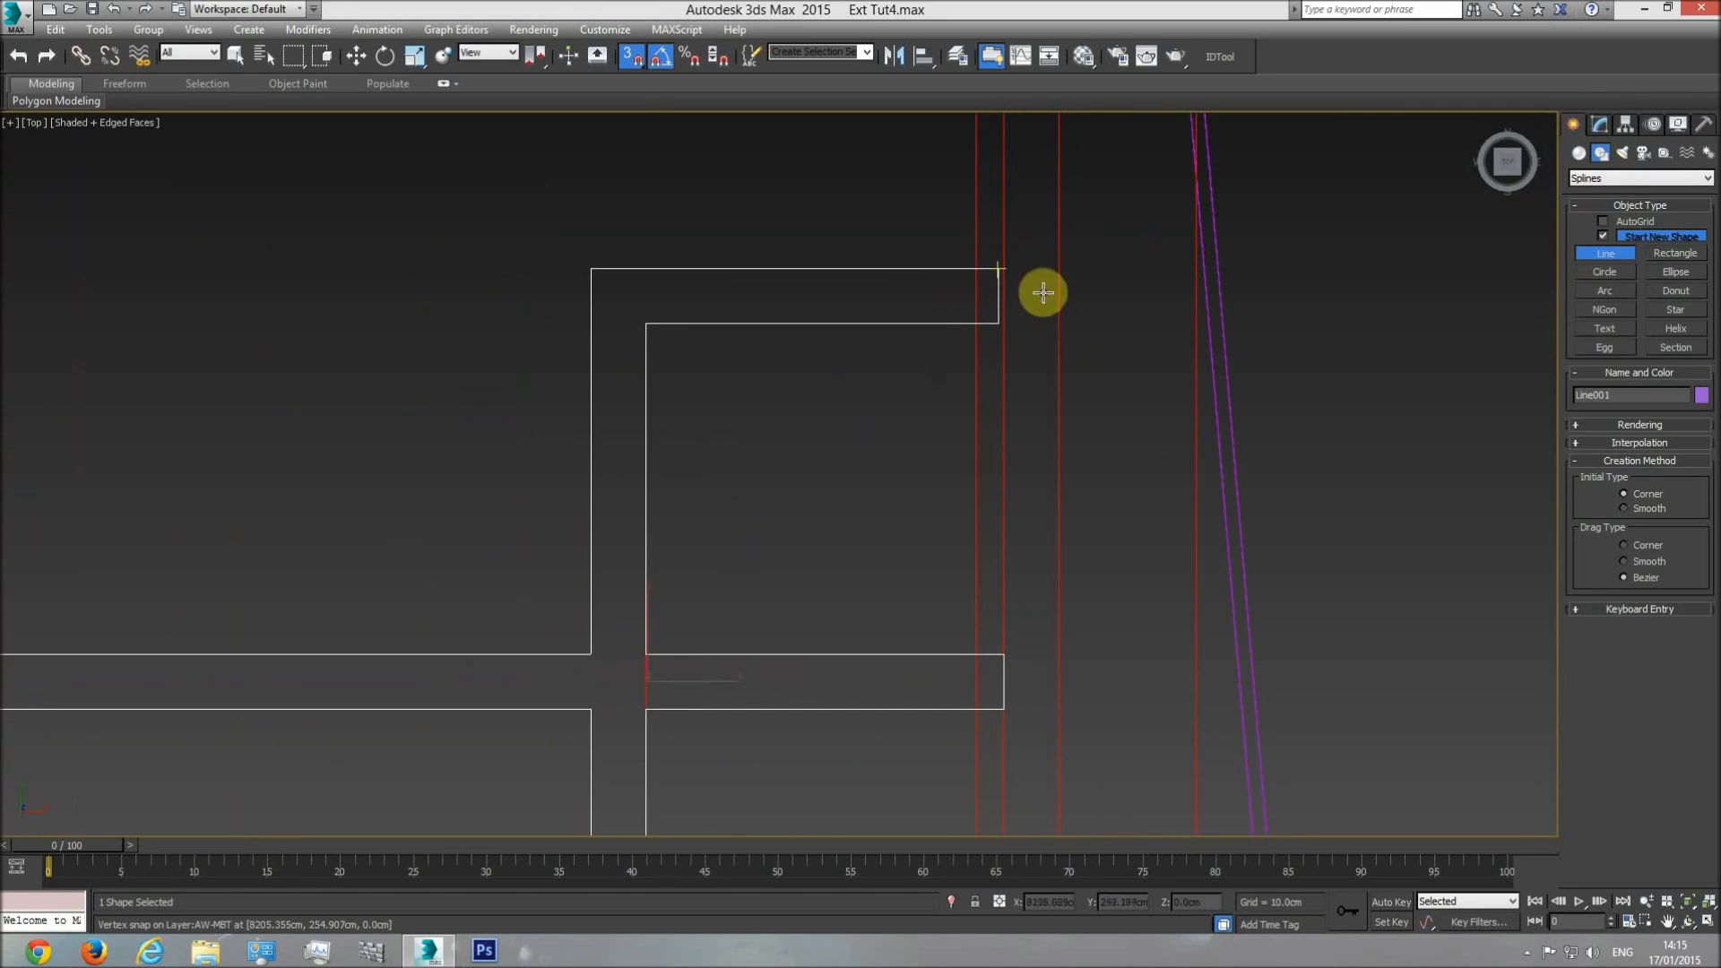
{"action": "right_click", "coordinate": [1287, 257]}
Snap the two end vertices of the outline's upper arm into line with the partition's end at the wall.
{"action": "left_click", "coordinate": [1600, 123]}
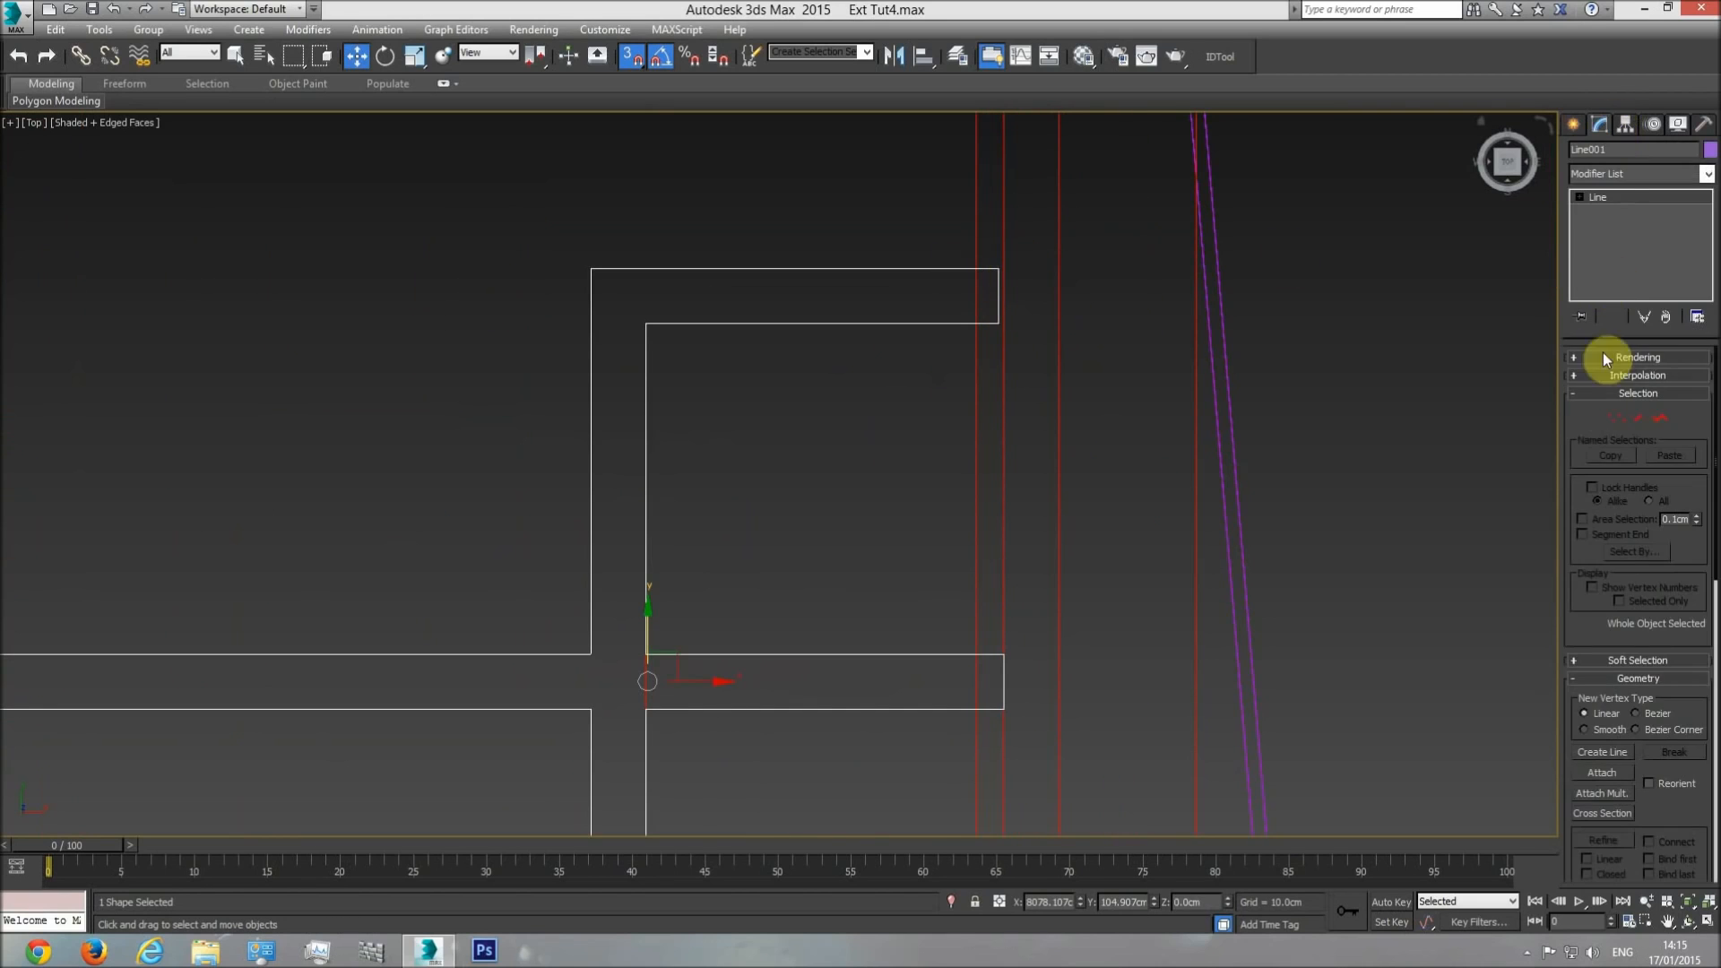
{"action": "left_click", "coordinate": [1616, 417]}
{"action": "left_click_drag", "start_coordinate": [1031, 251], "coordinate": [1002, 654]}
{"action": "scroll", "coordinate": [1389, 328], "scroll_direction": "down", "scroll_amount": 4}
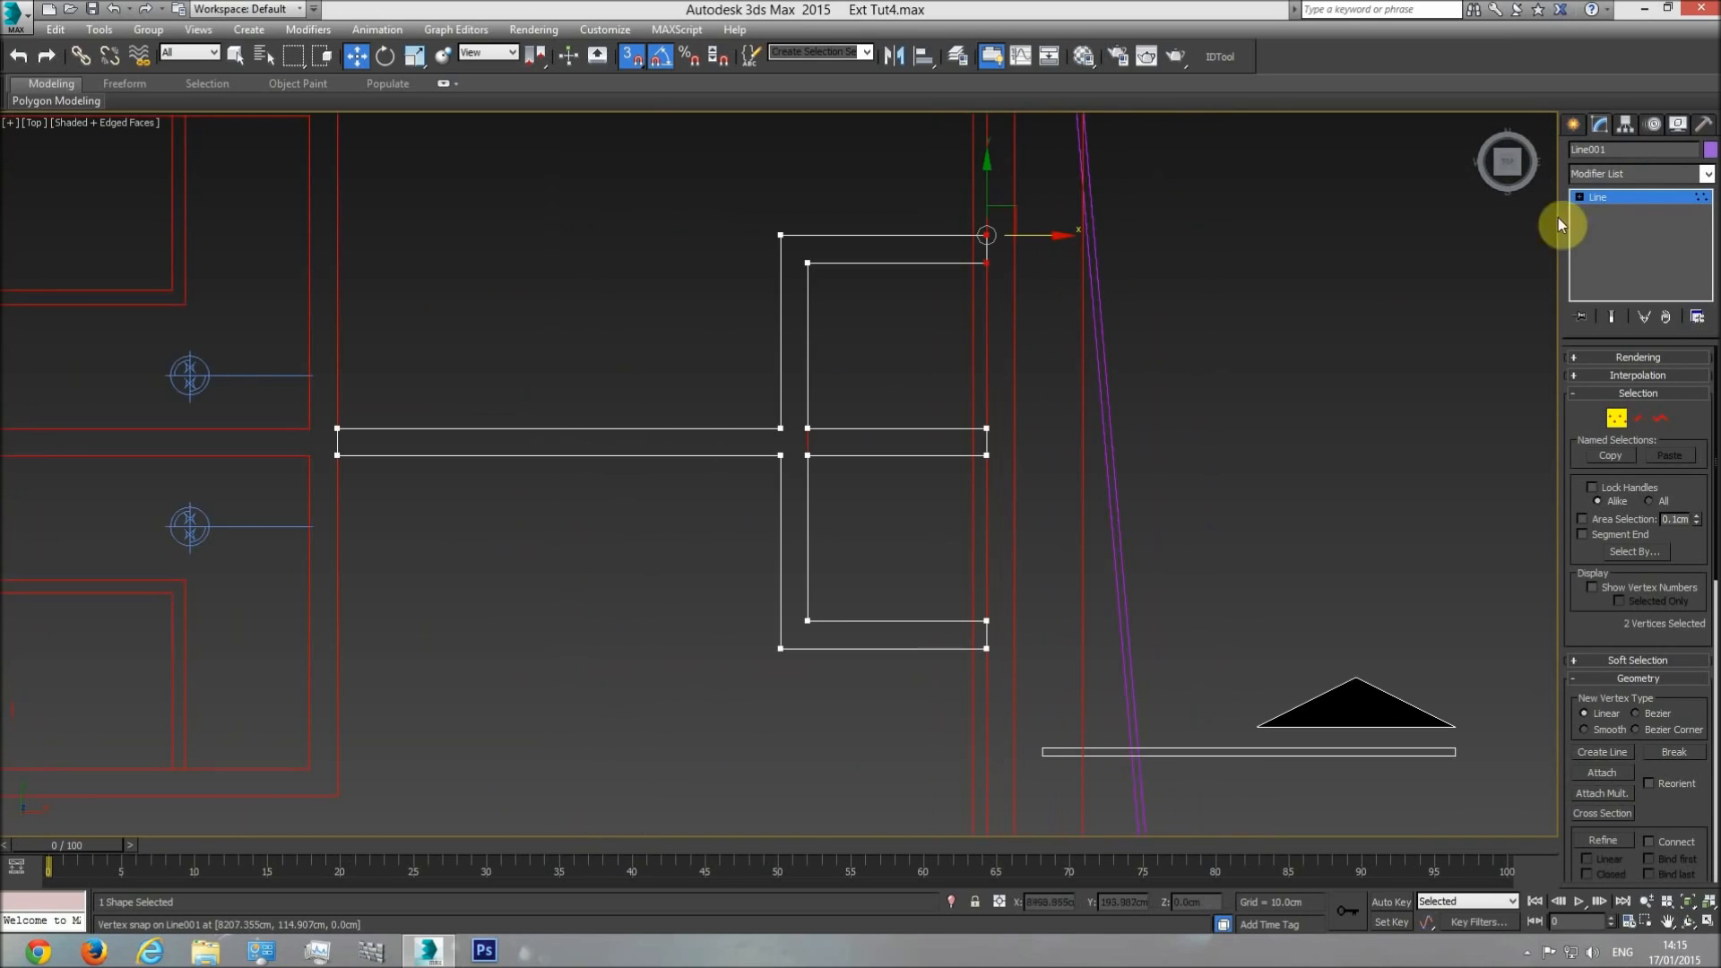
{"action": "left_click", "coordinate": [1619, 197]}
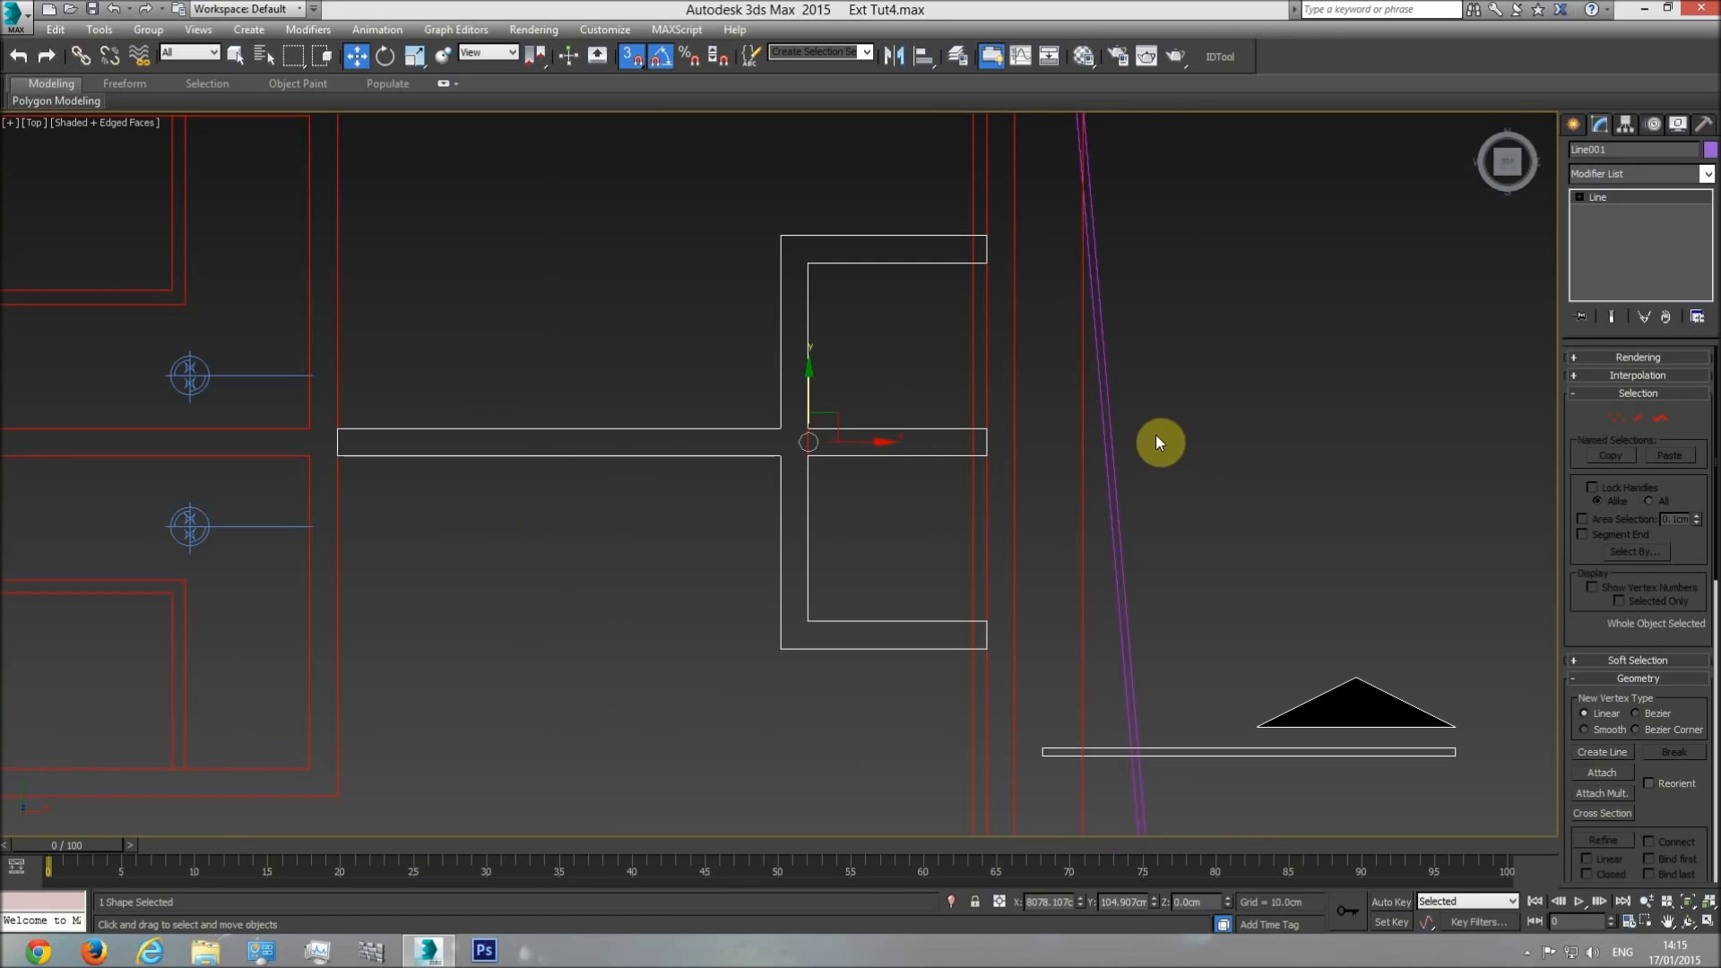
Orbit to the building in shaded perspective with edges and check the roof railing's Shell settings.
{"action": "key", "text": "p"}
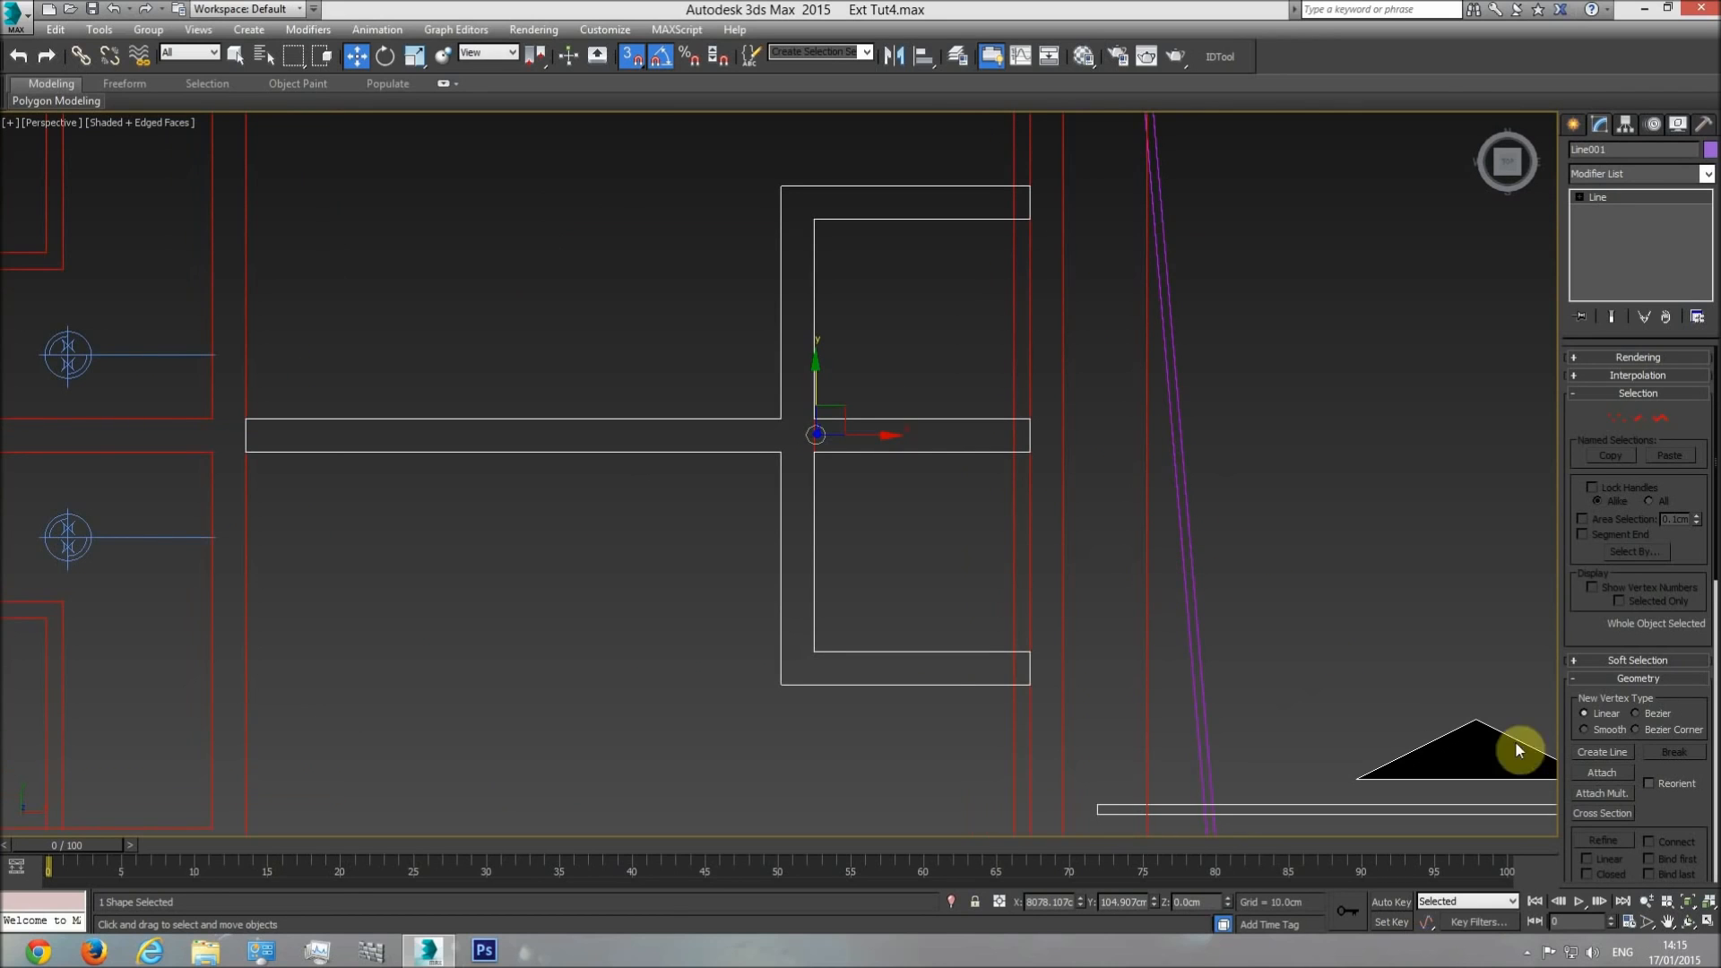
{"action": "left_click", "coordinate": [1687, 920]}
{"action": "left_click_drag", "start_coordinate": [860, 448], "coordinate": [899, 412]}
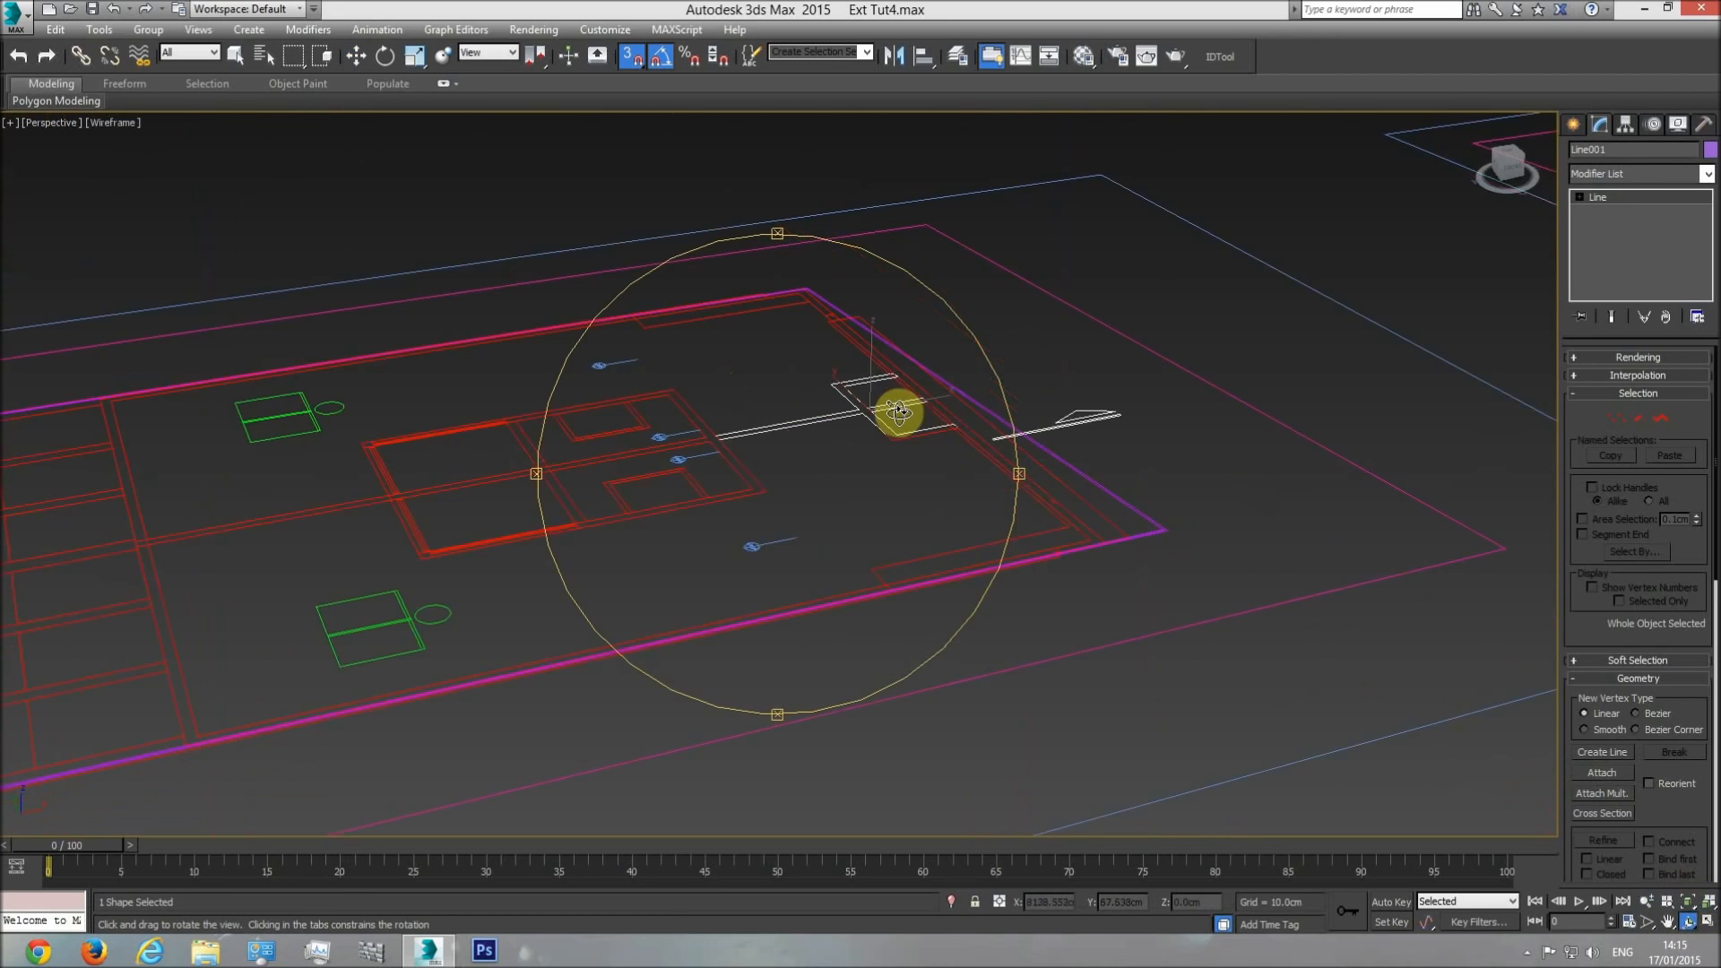
{"action": "middle_click_drag", "start_coordinate": [895, 417], "coordinate": [777, 519]}
{"action": "scroll", "coordinate": [777, 519], "scroll_direction": "down", "scroll_amount": 5}
{"action": "right_click", "coordinate": [1077, 353]}
{"action": "middle_click_drag", "start_coordinate": [1333, 412], "coordinate": [847, 548]}
{"action": "scroll", "coordinate": [1057, 397], "scroll_direction": "up", "scroll_amount": 4}
{"action": "key", "text": "F4"}
{"action": "left_click", "coordinate": [1057, 396]}
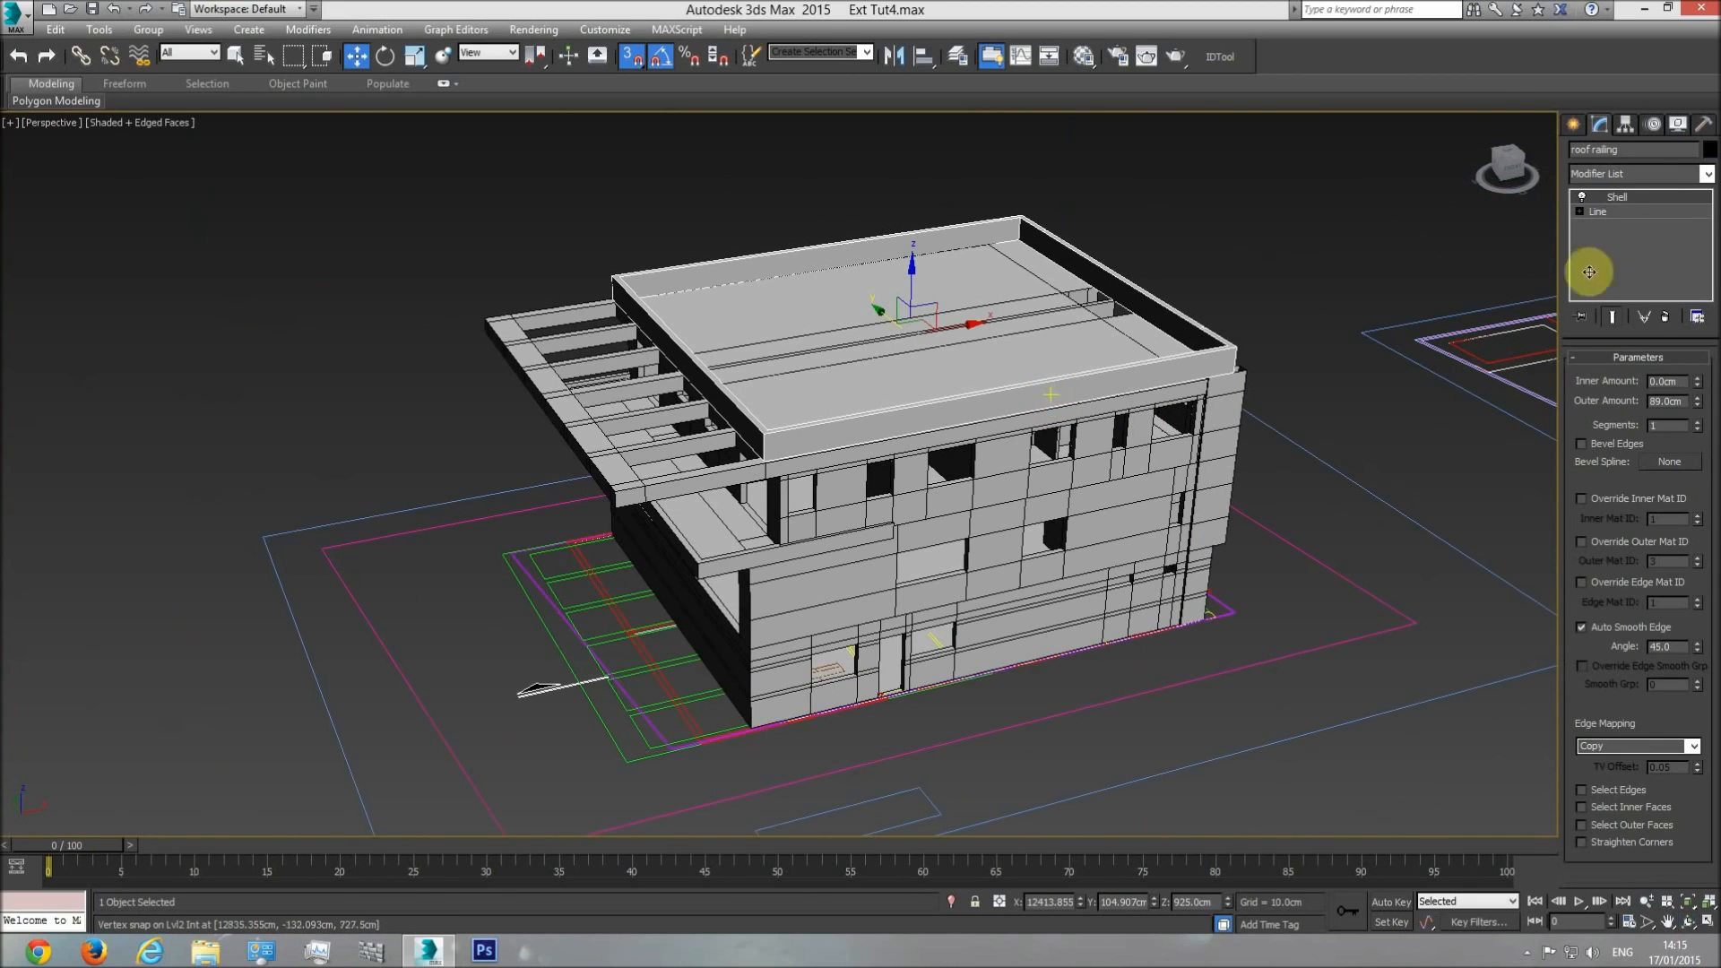
{"action": "scroll", "coordinate": [703, 584], "scroll_direction": "up", "scroll_amount": 6}
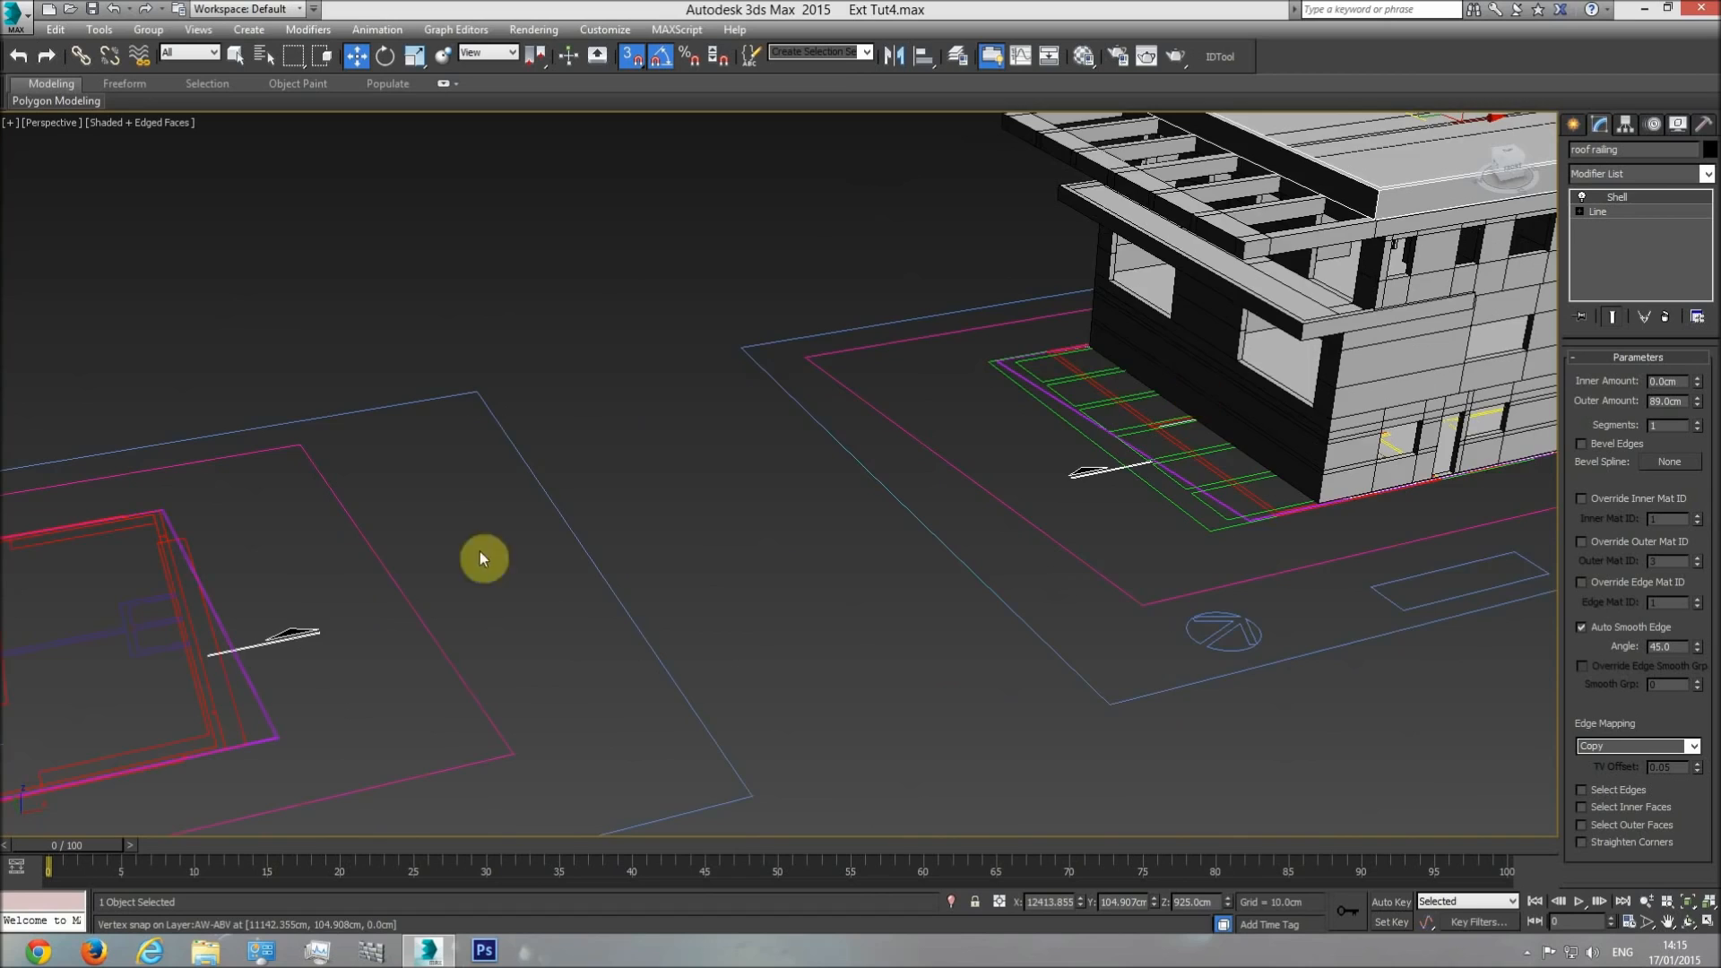
Rename the traced outline as Roof rail2 and apply a Shell modifier with an outer amount of 89 cm.
{"action": "left_click", "coordinate": [502, 588]}
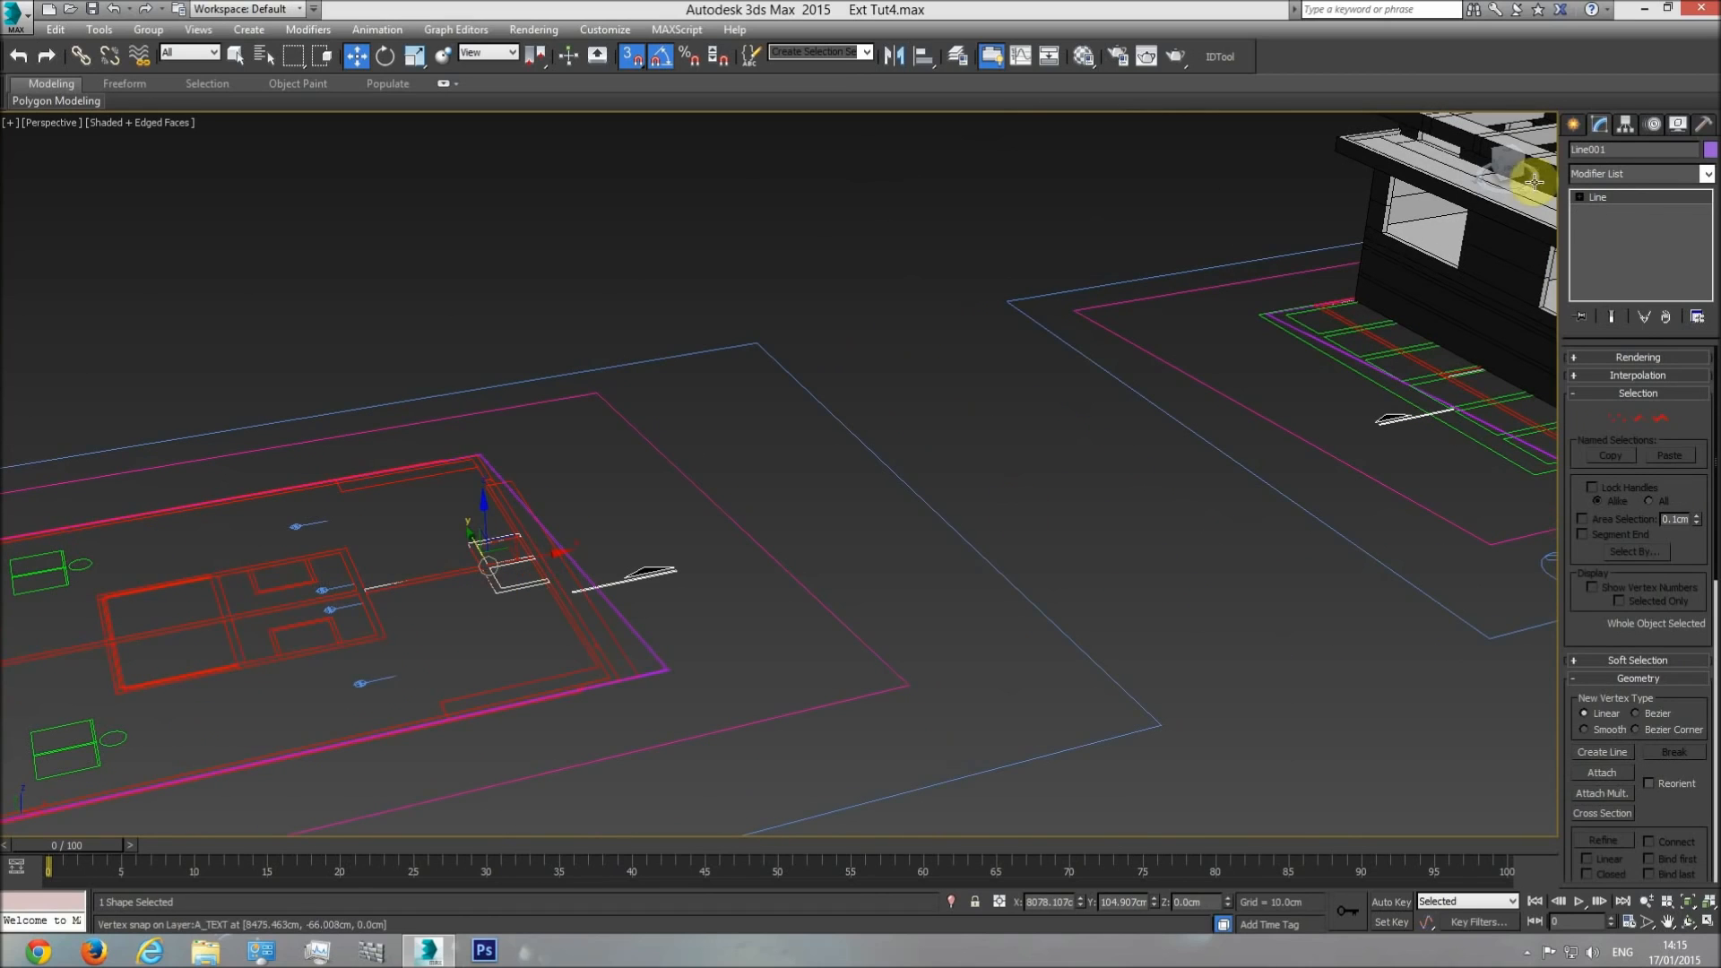
{"action": "left_click", "coordinate": [1624, 149]}
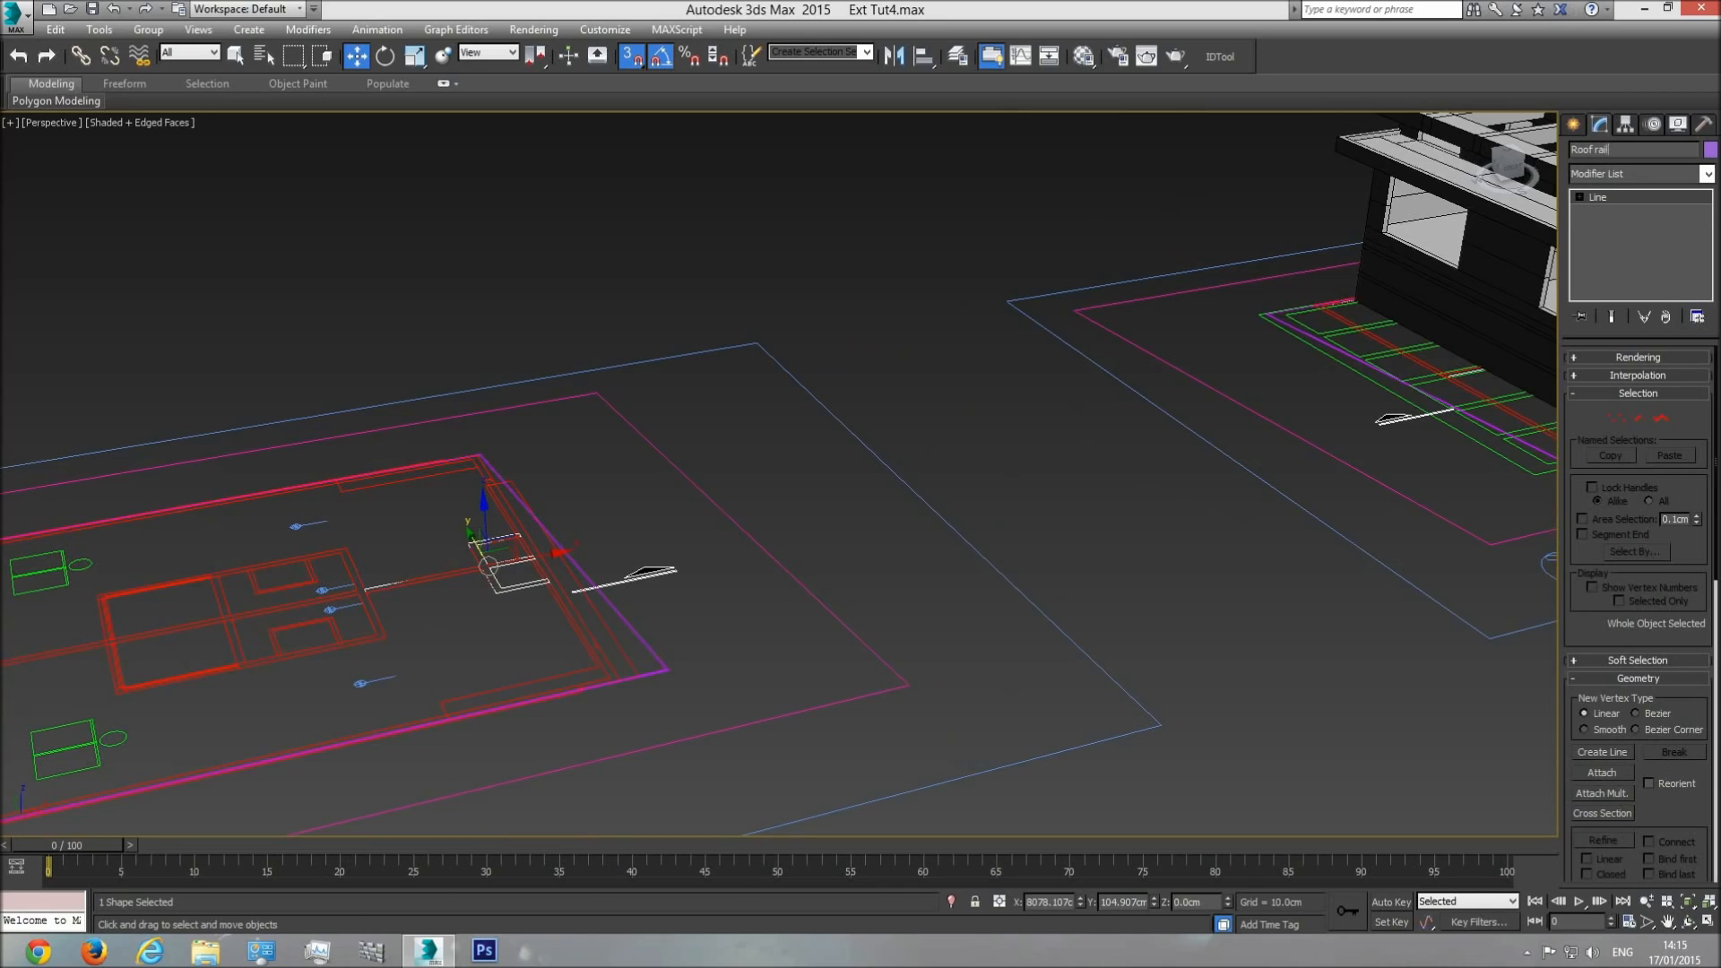
{"action": "left_click", "coordinate": [1709, 177]}
{"action": "left_click_drag", "start_coordinate": [1706, 403], "coordinate": [1706, 749]}
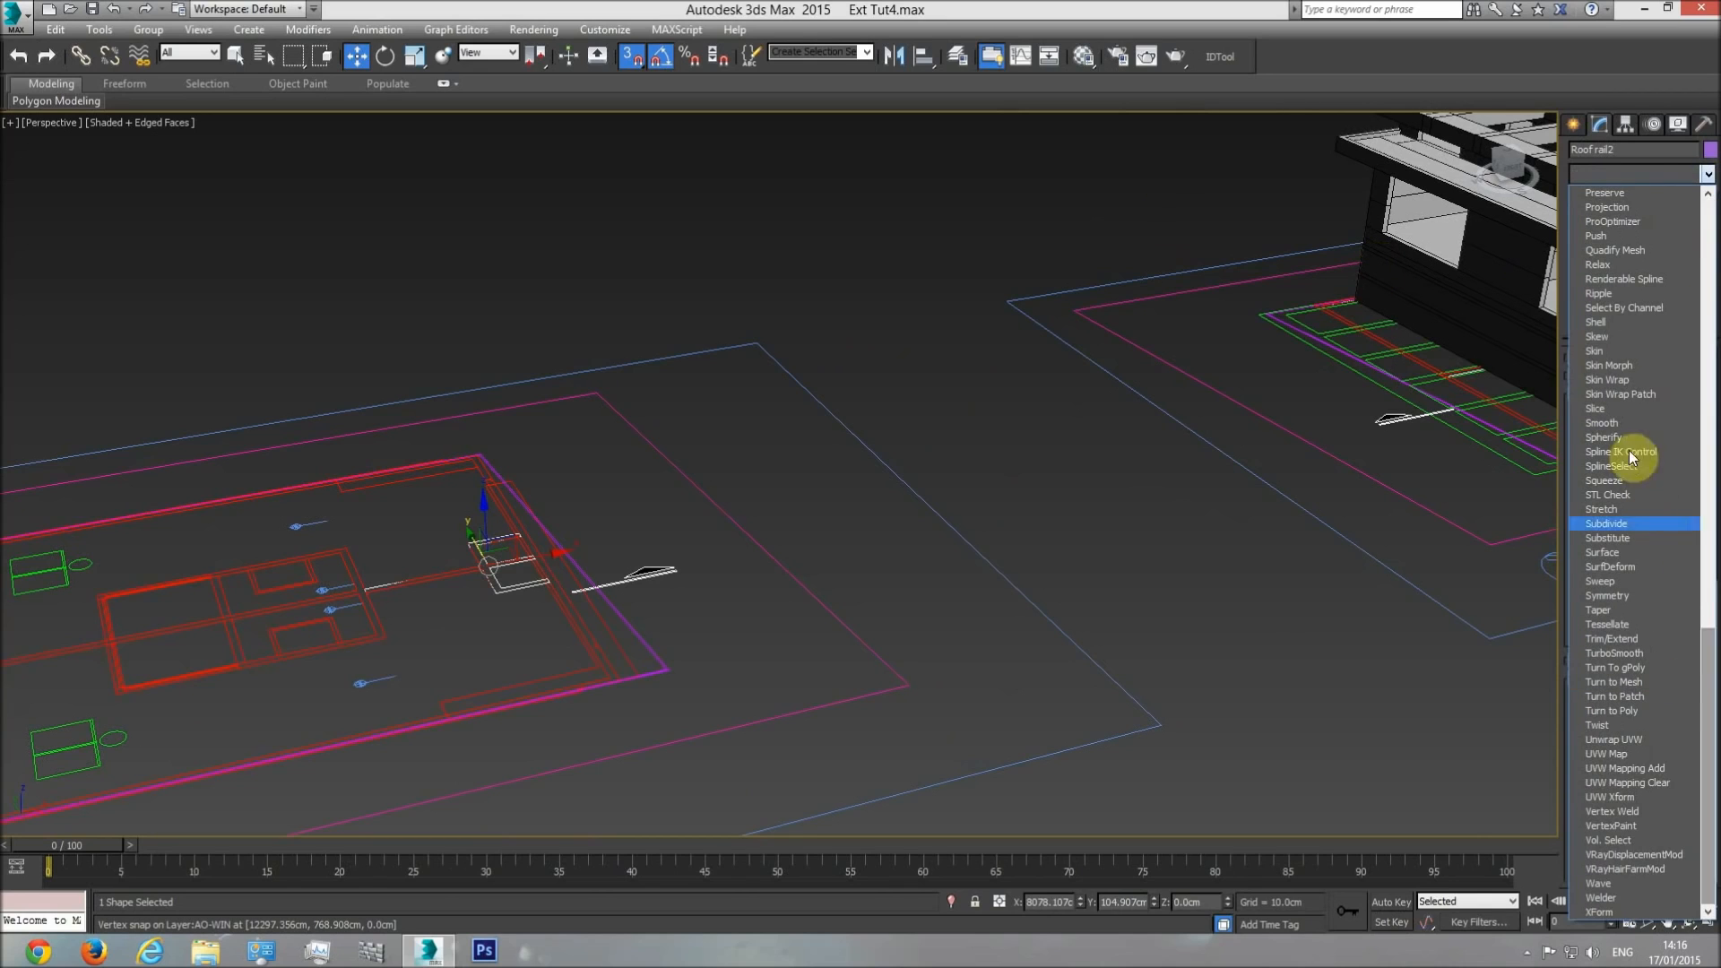
{"action": "left_click", "coordinate": [1609, 321]}
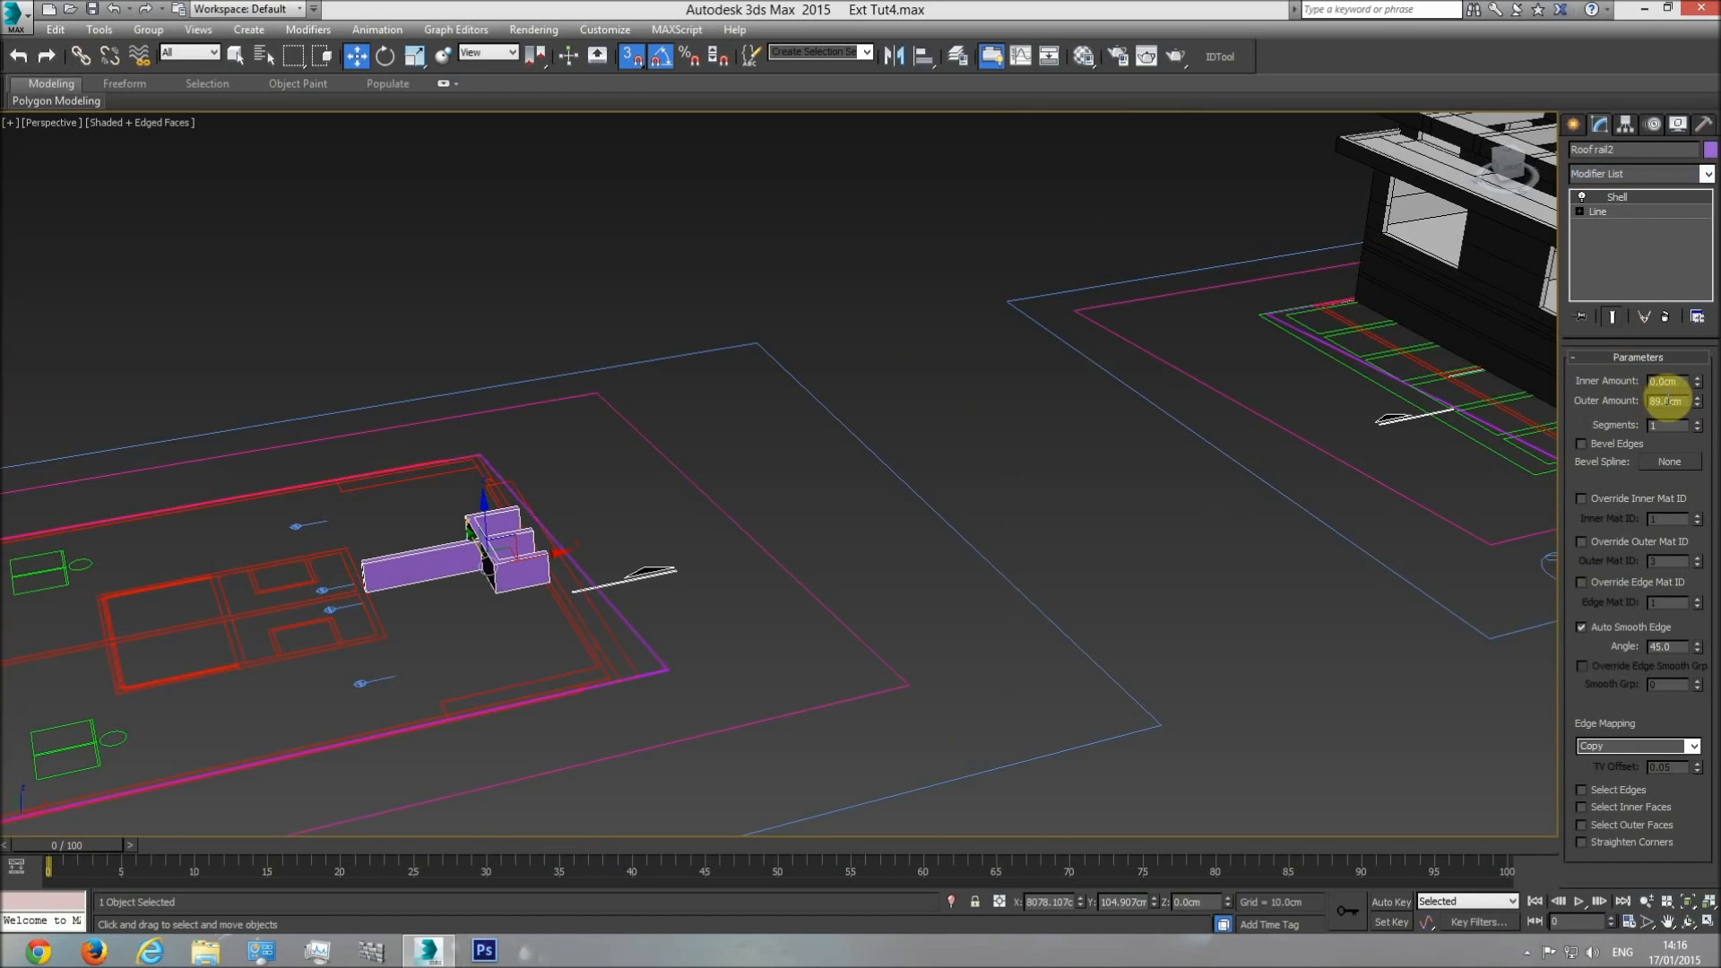
Move Roof rail2 in the top view from the roof plan drawing onto the building beside the end wall.
{"action": "key", "text": "t"}
{"action": "scroll", "coordinate": [780, 565], "scroll_direction": "down", "scroll_amount": 10}
{"action": "left_click_drag", "start_coordinate": [517, 519], "coordinate": [1326, 546]}
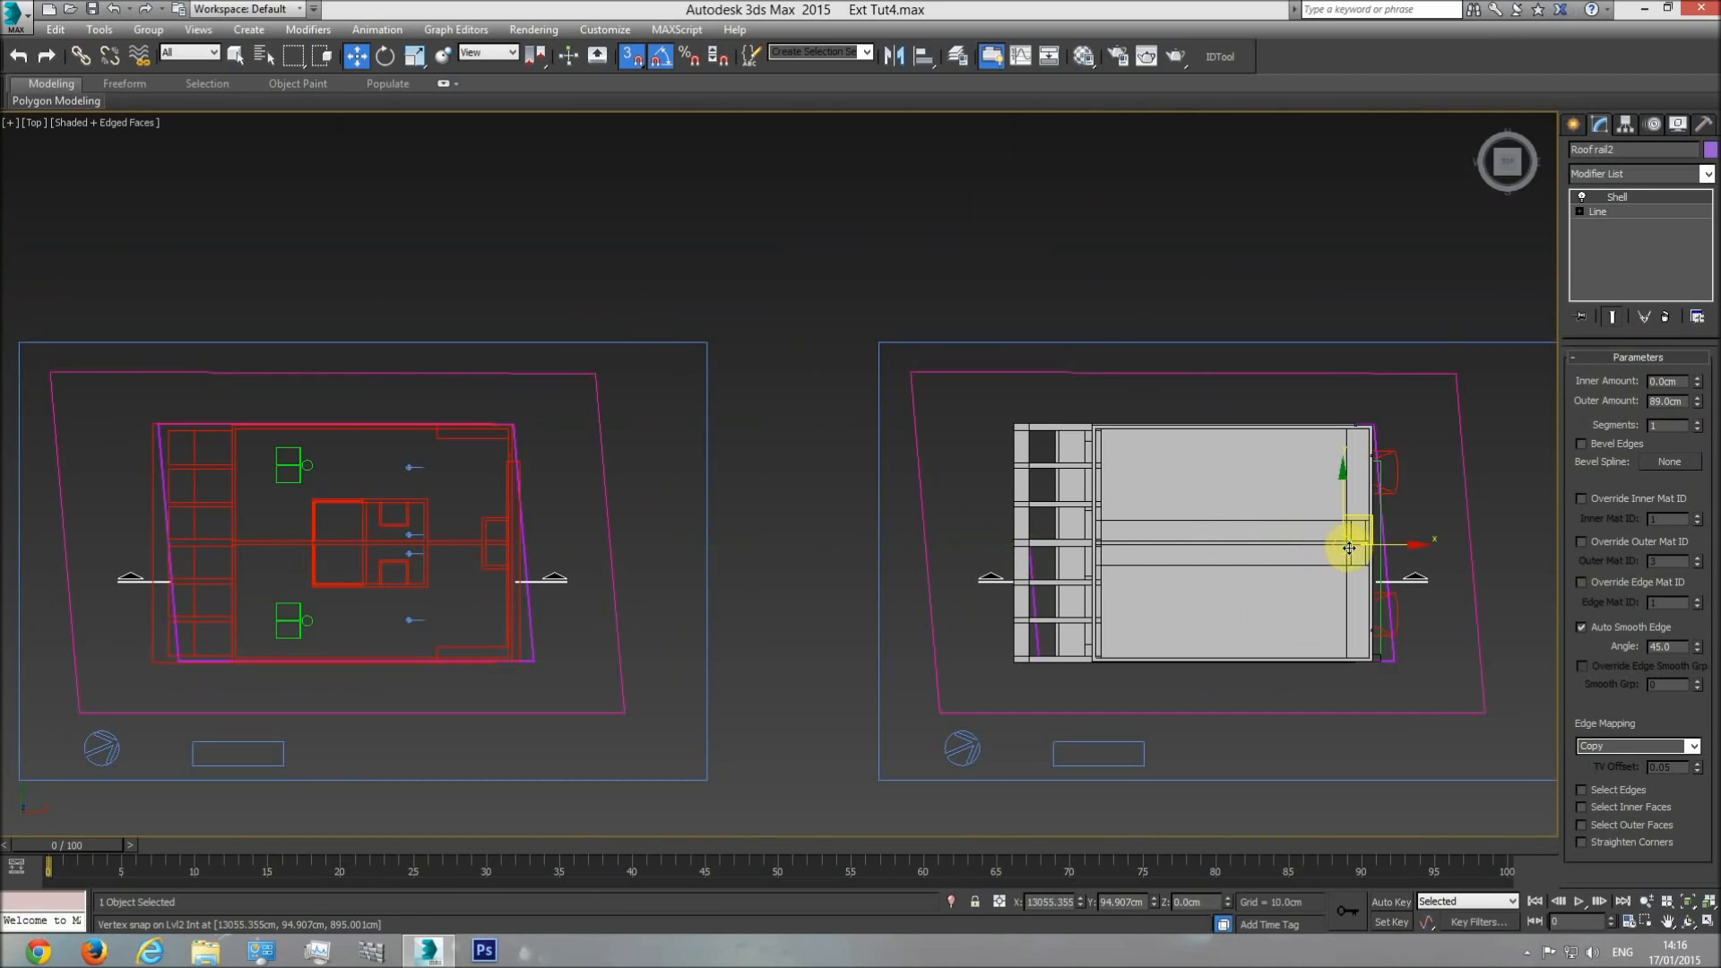
Hide the overlapping plan linework in wireframe and snap Roof rail2's partition end to the matching corner at the end wall.
{"action": "key", "text": "F3"}
{"action": "scroll", "coordinate": [1340, 549], "scroll_direction": "up", "scroll_amount": 12}
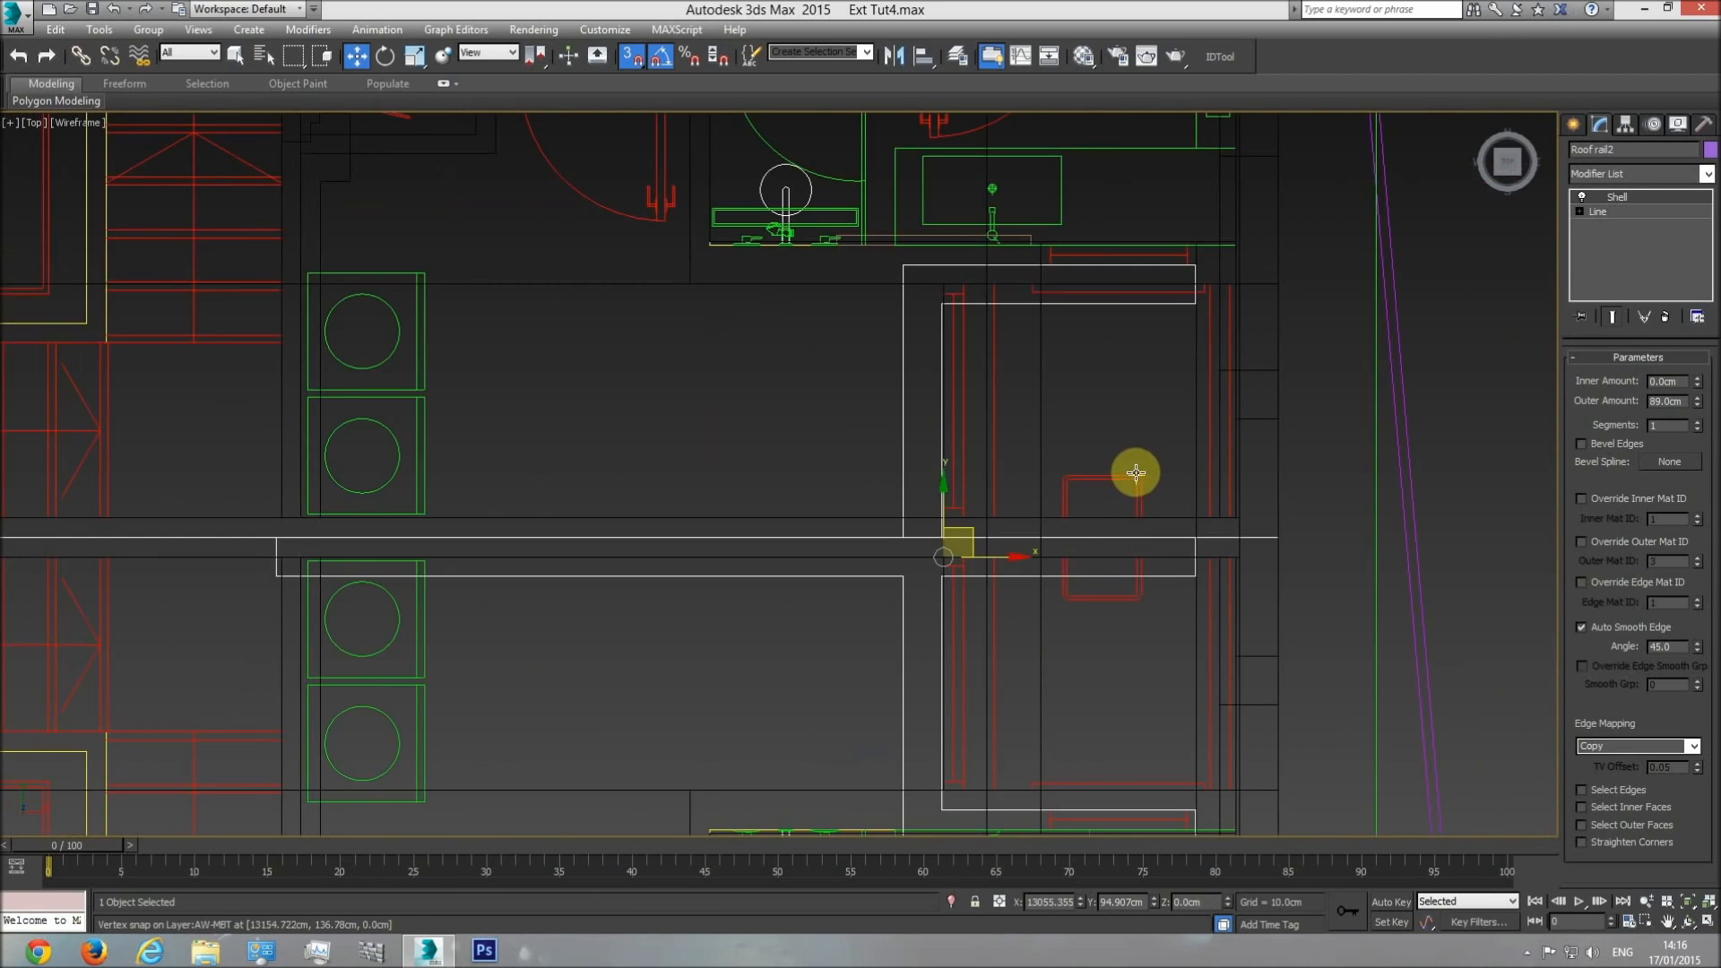
{"action": "right_click", "coordinate": [1135, 472]}
{"action": "left_click", "coordinate": [1176, 418]}
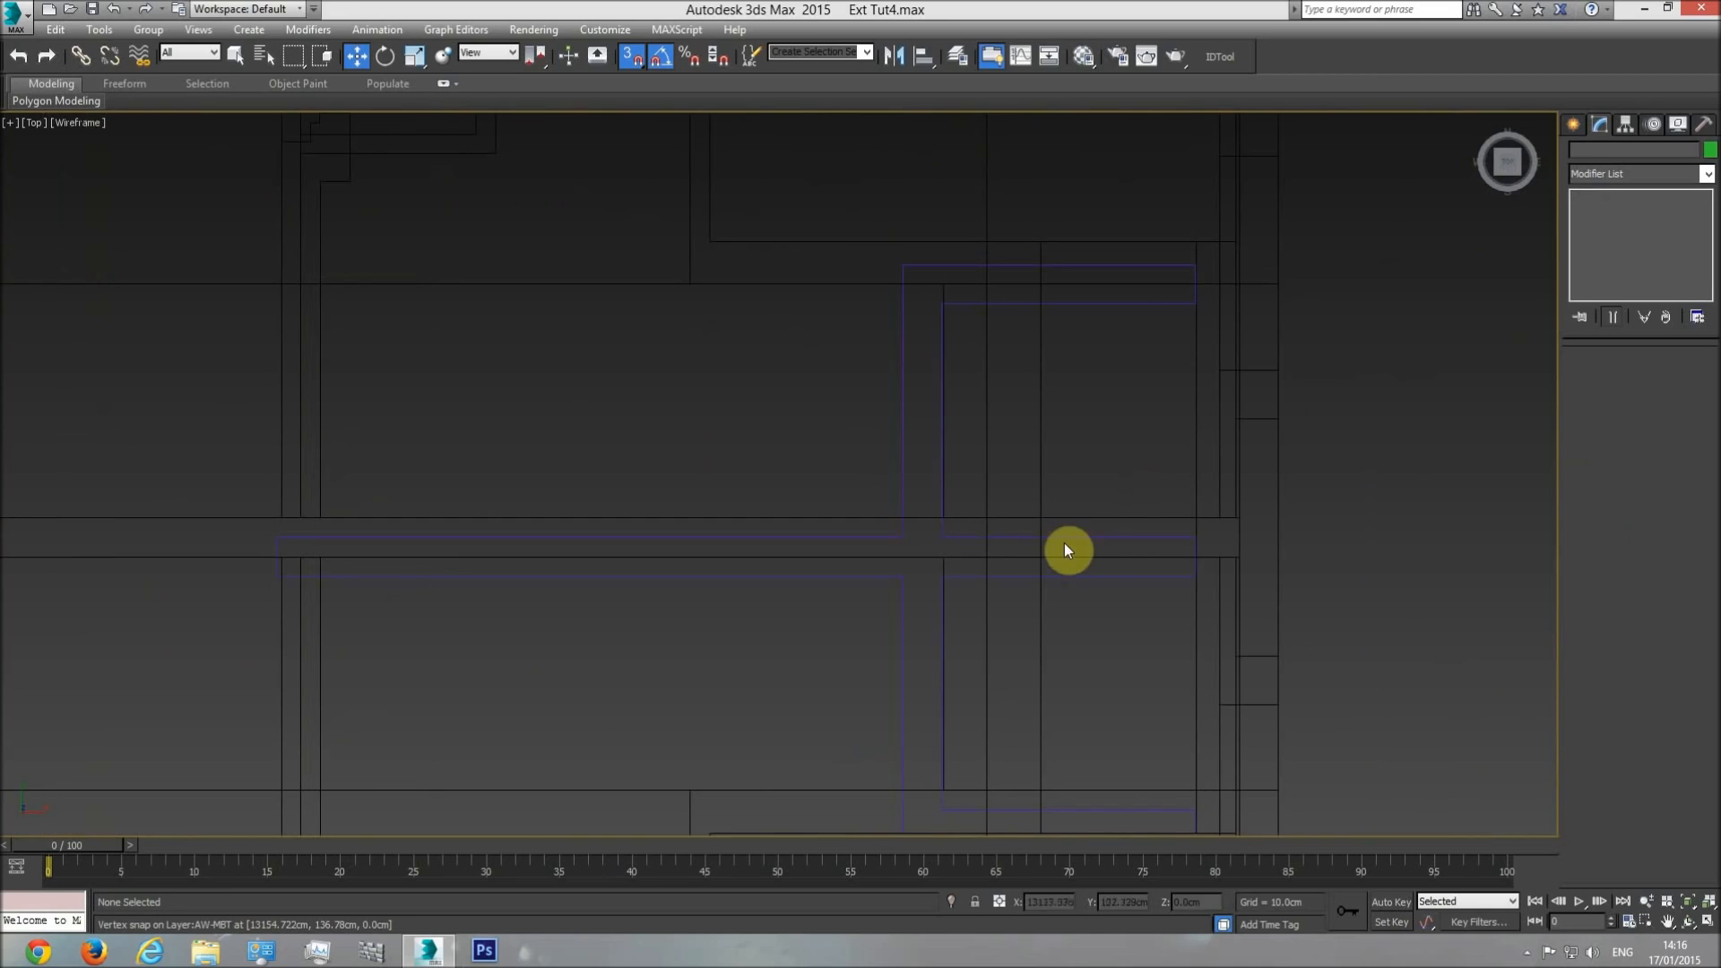
{"action": "left_click", "coordinate": [1112, 544]}
{"action": "key", "text": "F3"}
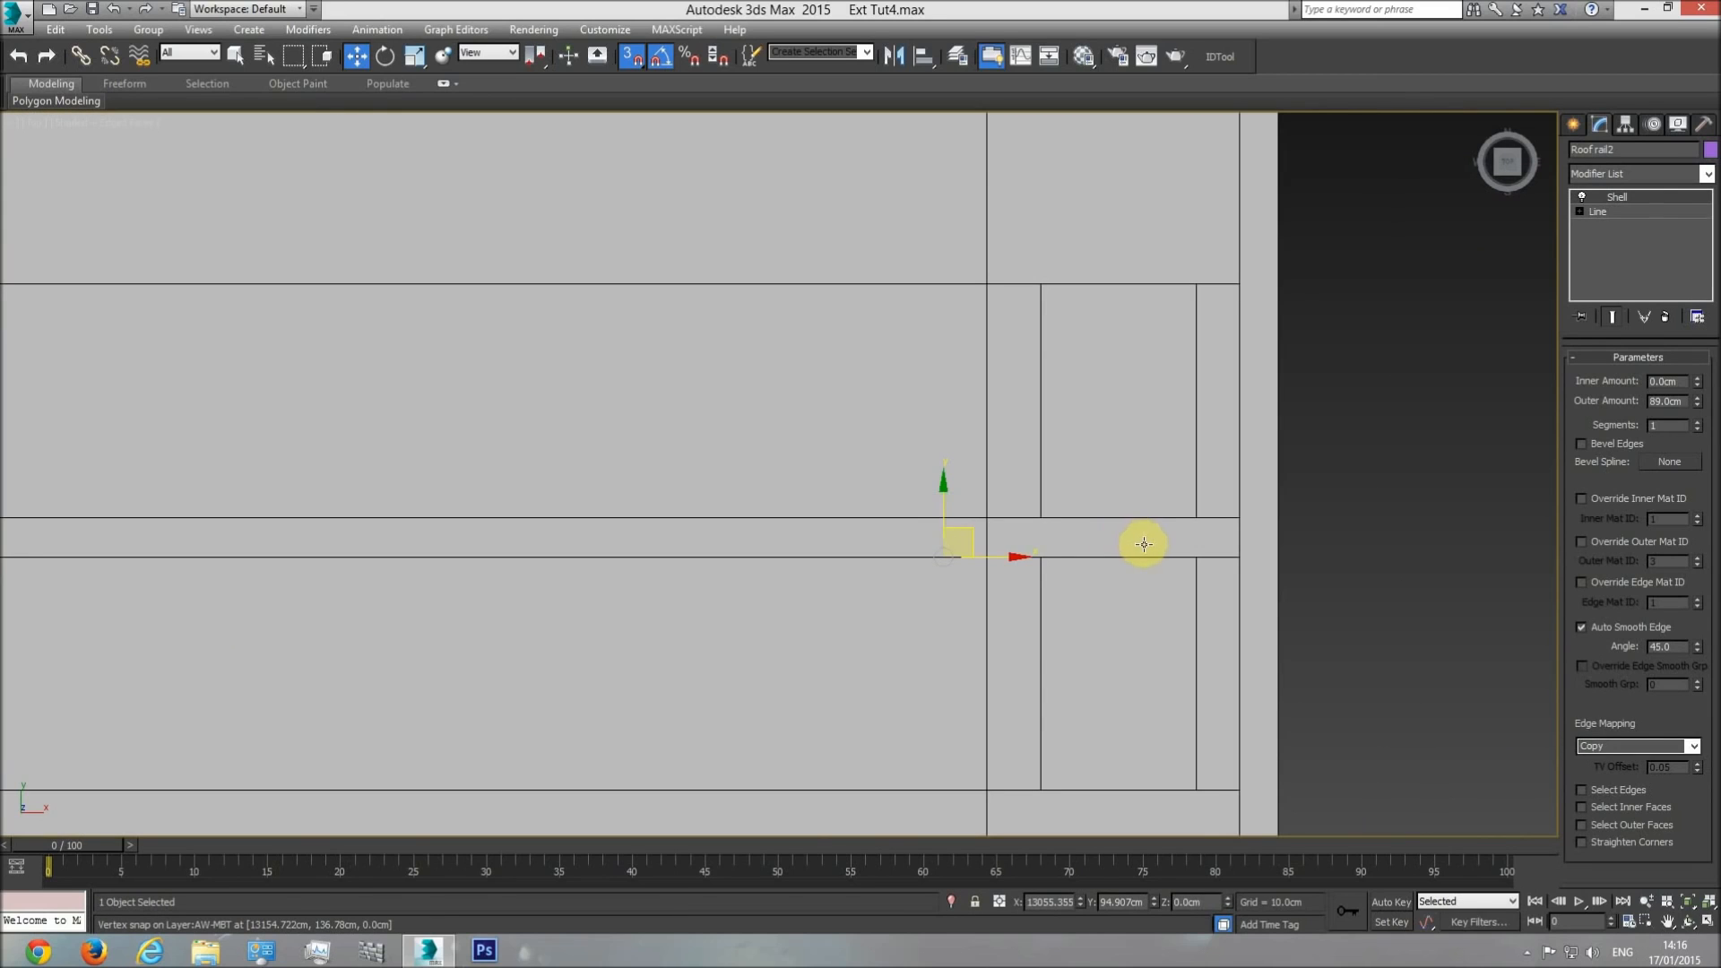
{"action": "key", "text": "F3"}
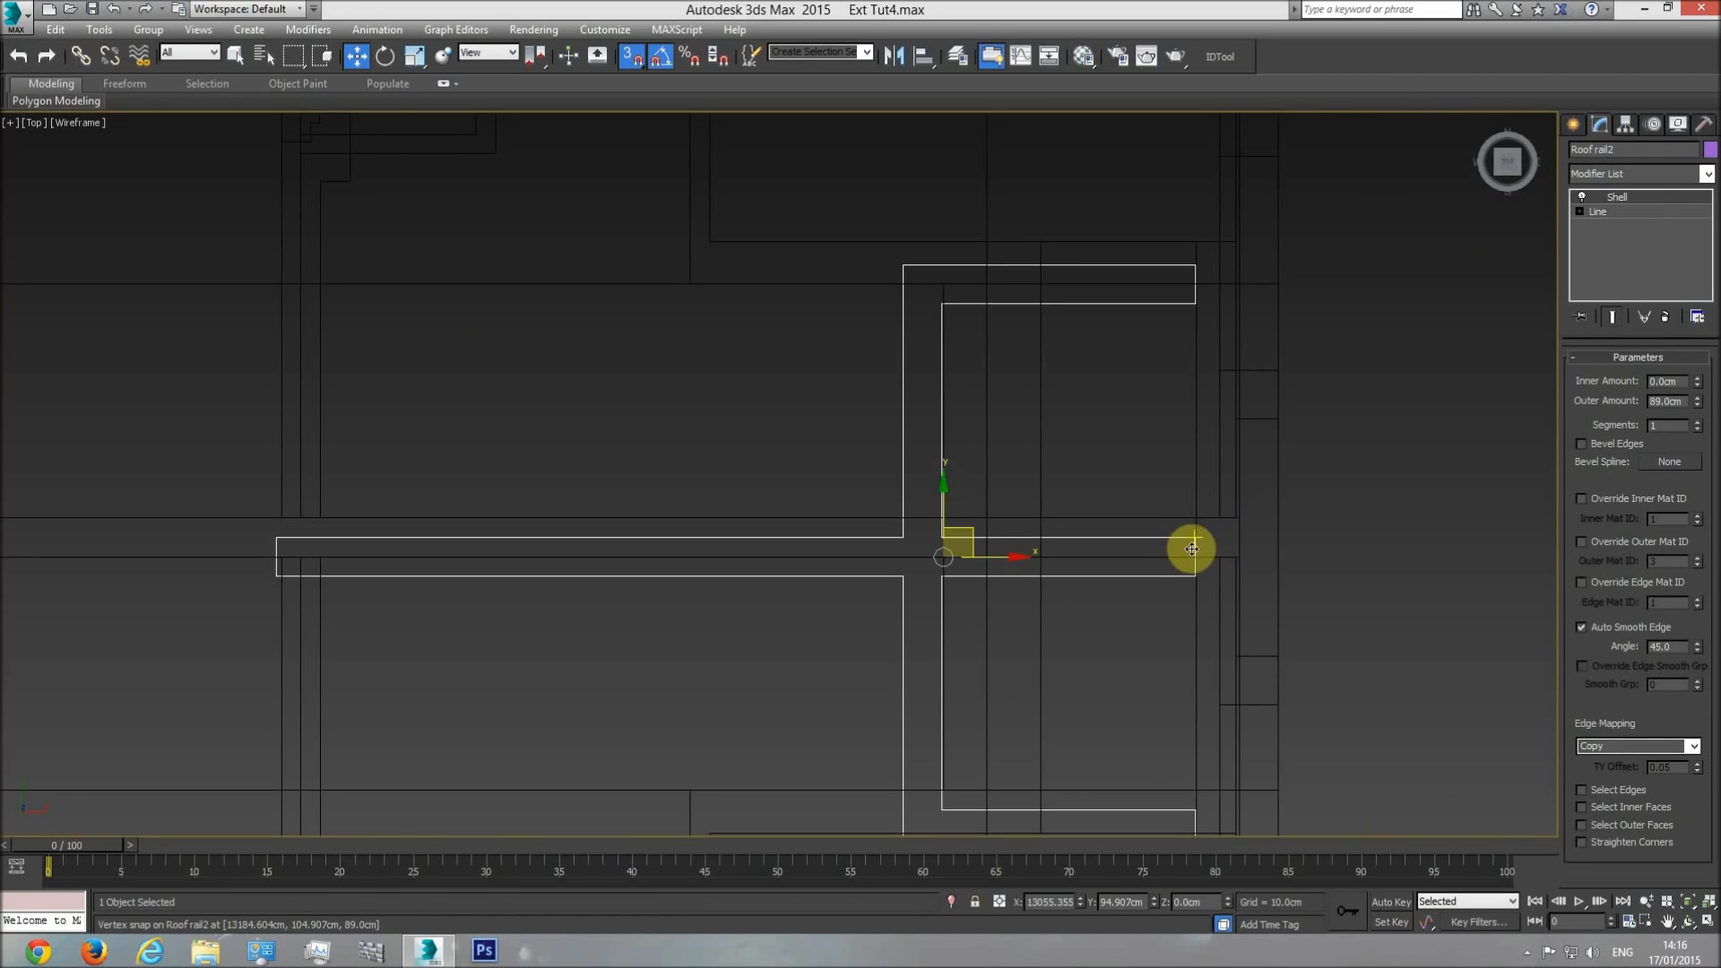
{"action": "left_click_drag", "start_coordinate": [1191, 536], "coordinate": [1241, 520]}
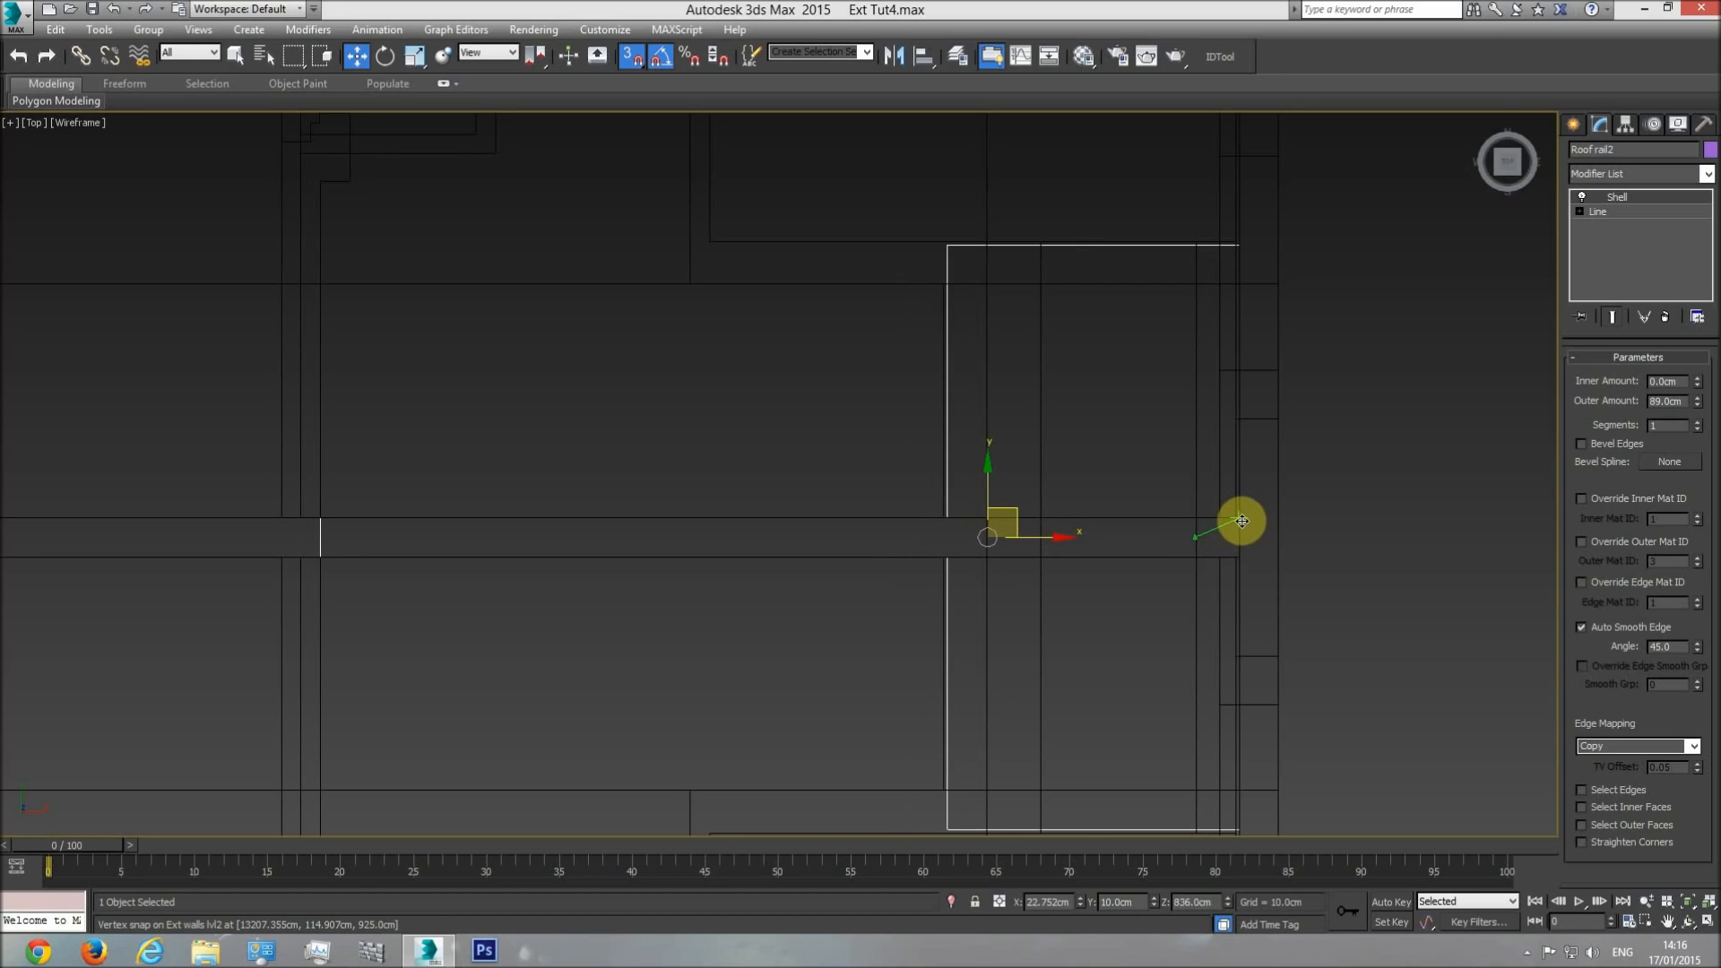
{"action": "middle_click_drag", "start_coordinate": [1107, 540], "coordinate": [1067, 412]}
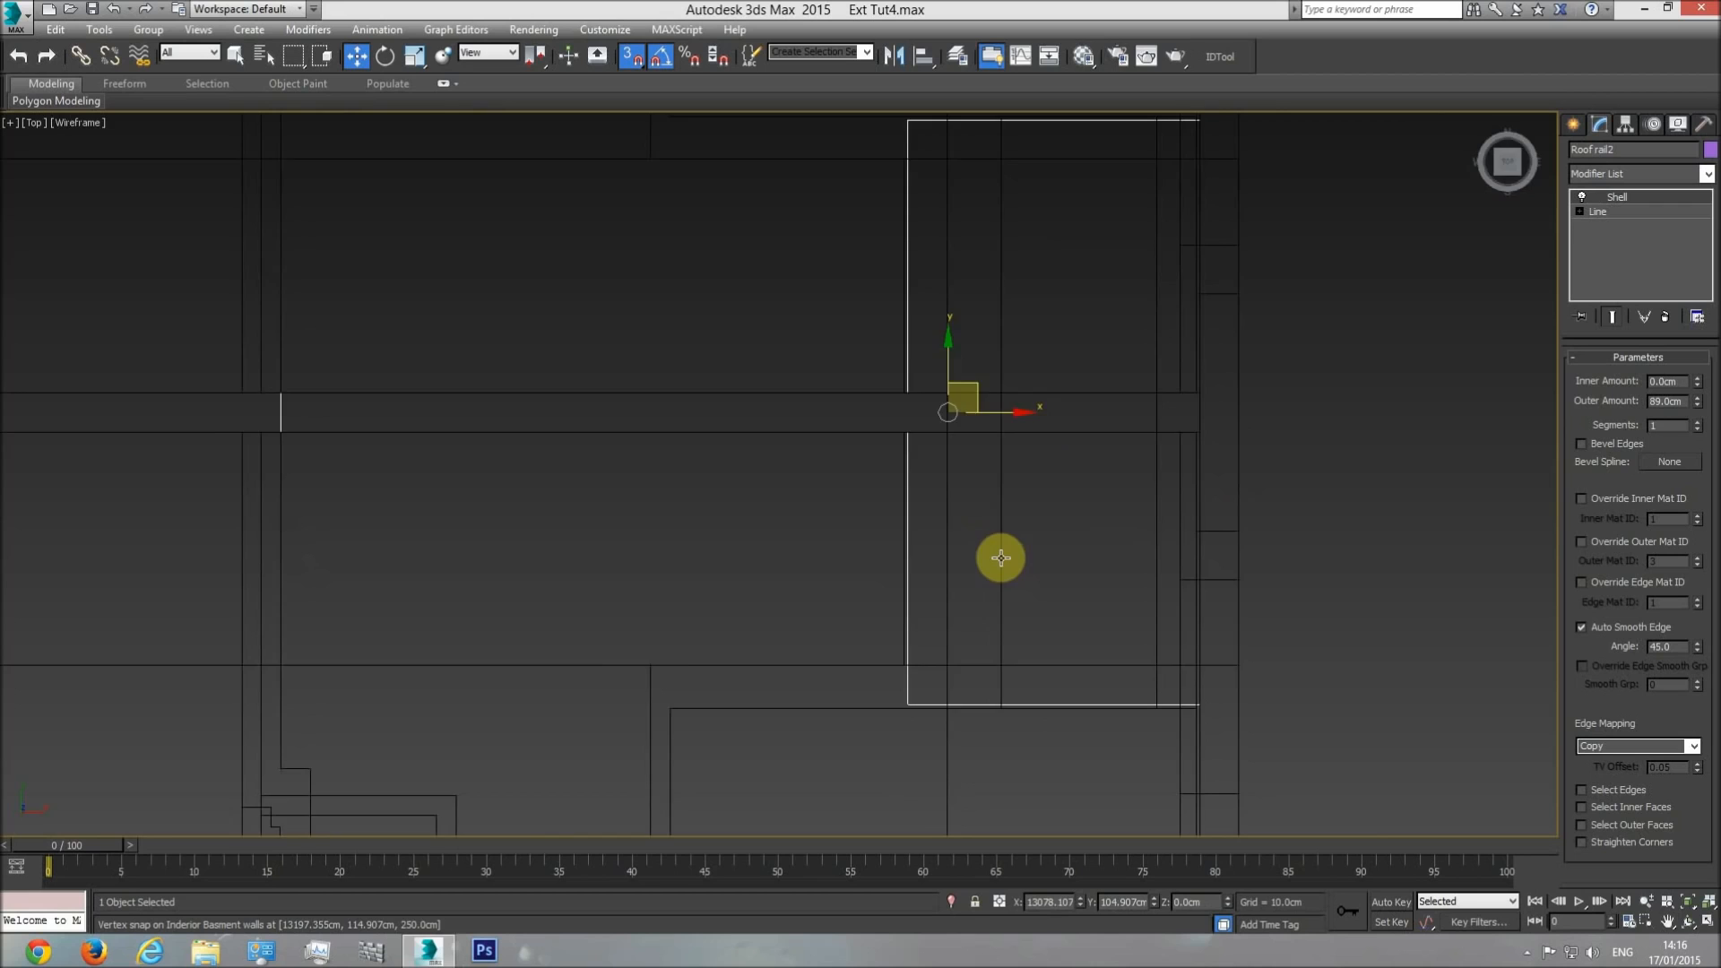
Raise Roof rail2 in the front view so its base snaps to the roof railing's top at Z 1014 cm.
{"action": "key", "text": "f"}
{"action": "middle_click_drag", "start_coordinate": [998, 556], "coordinate": [671, 483]}
{"action": "scroll", "coordinate": [864, 615], "scroll_direction": "down", "scroll_amount": 6}
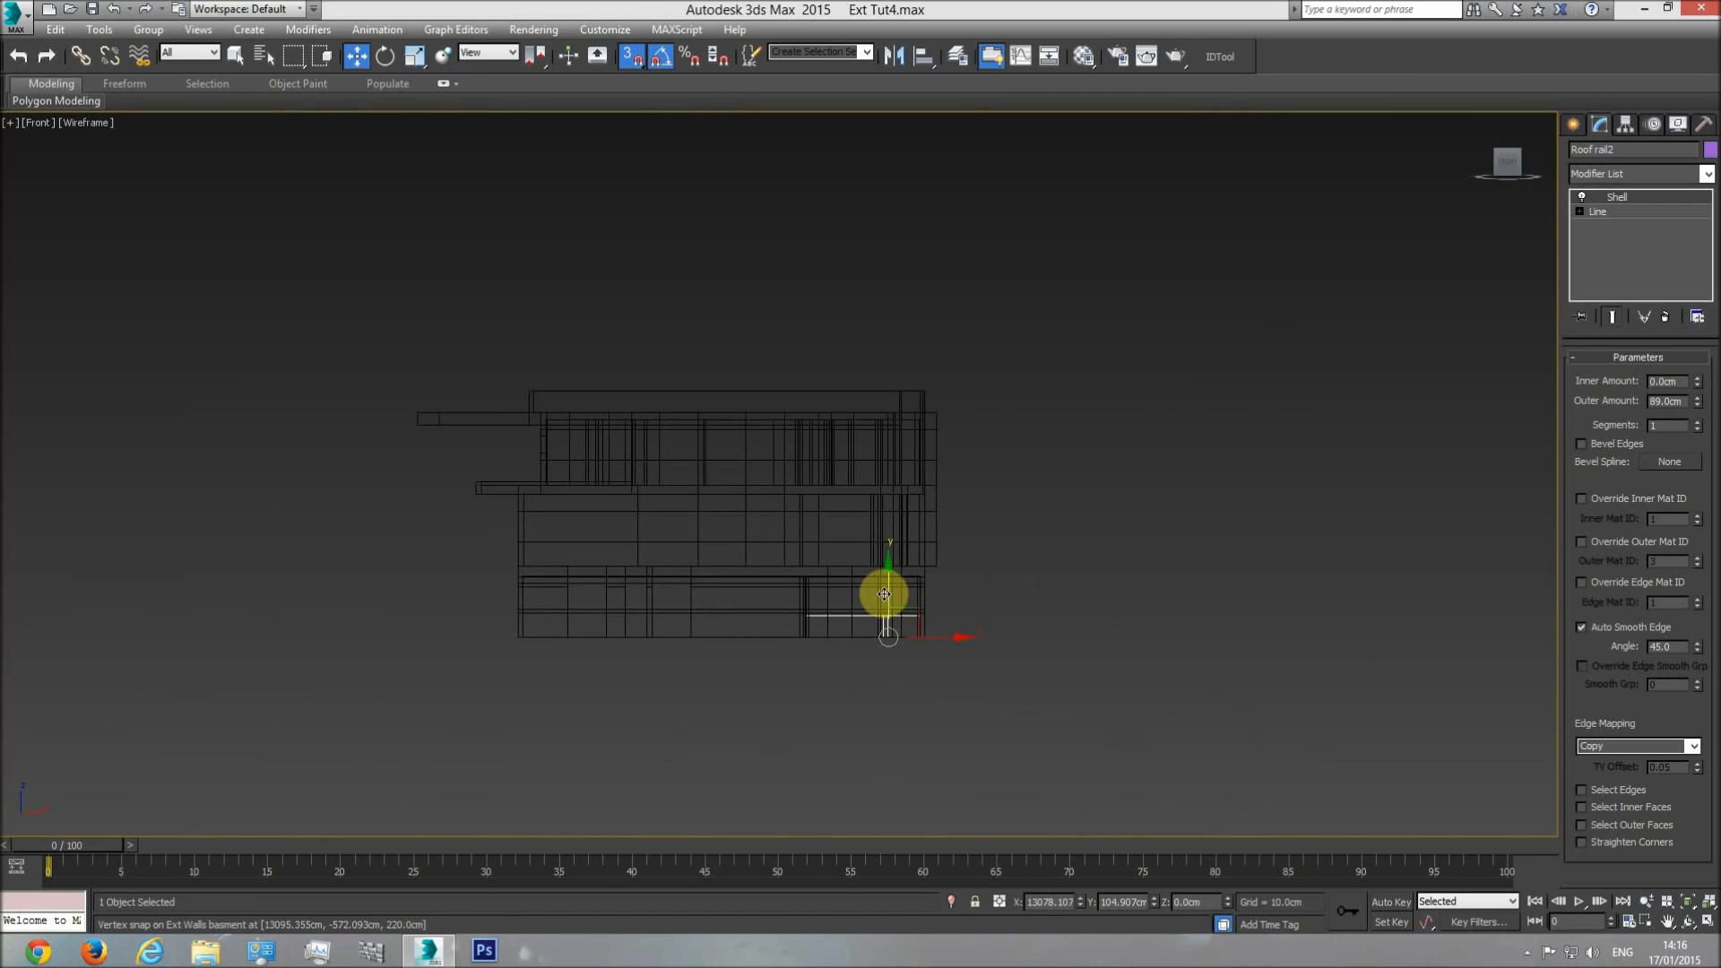
{"action": "left_click_drag", "start_coordinate": [883, 359], "coordinate": [854, 409]}
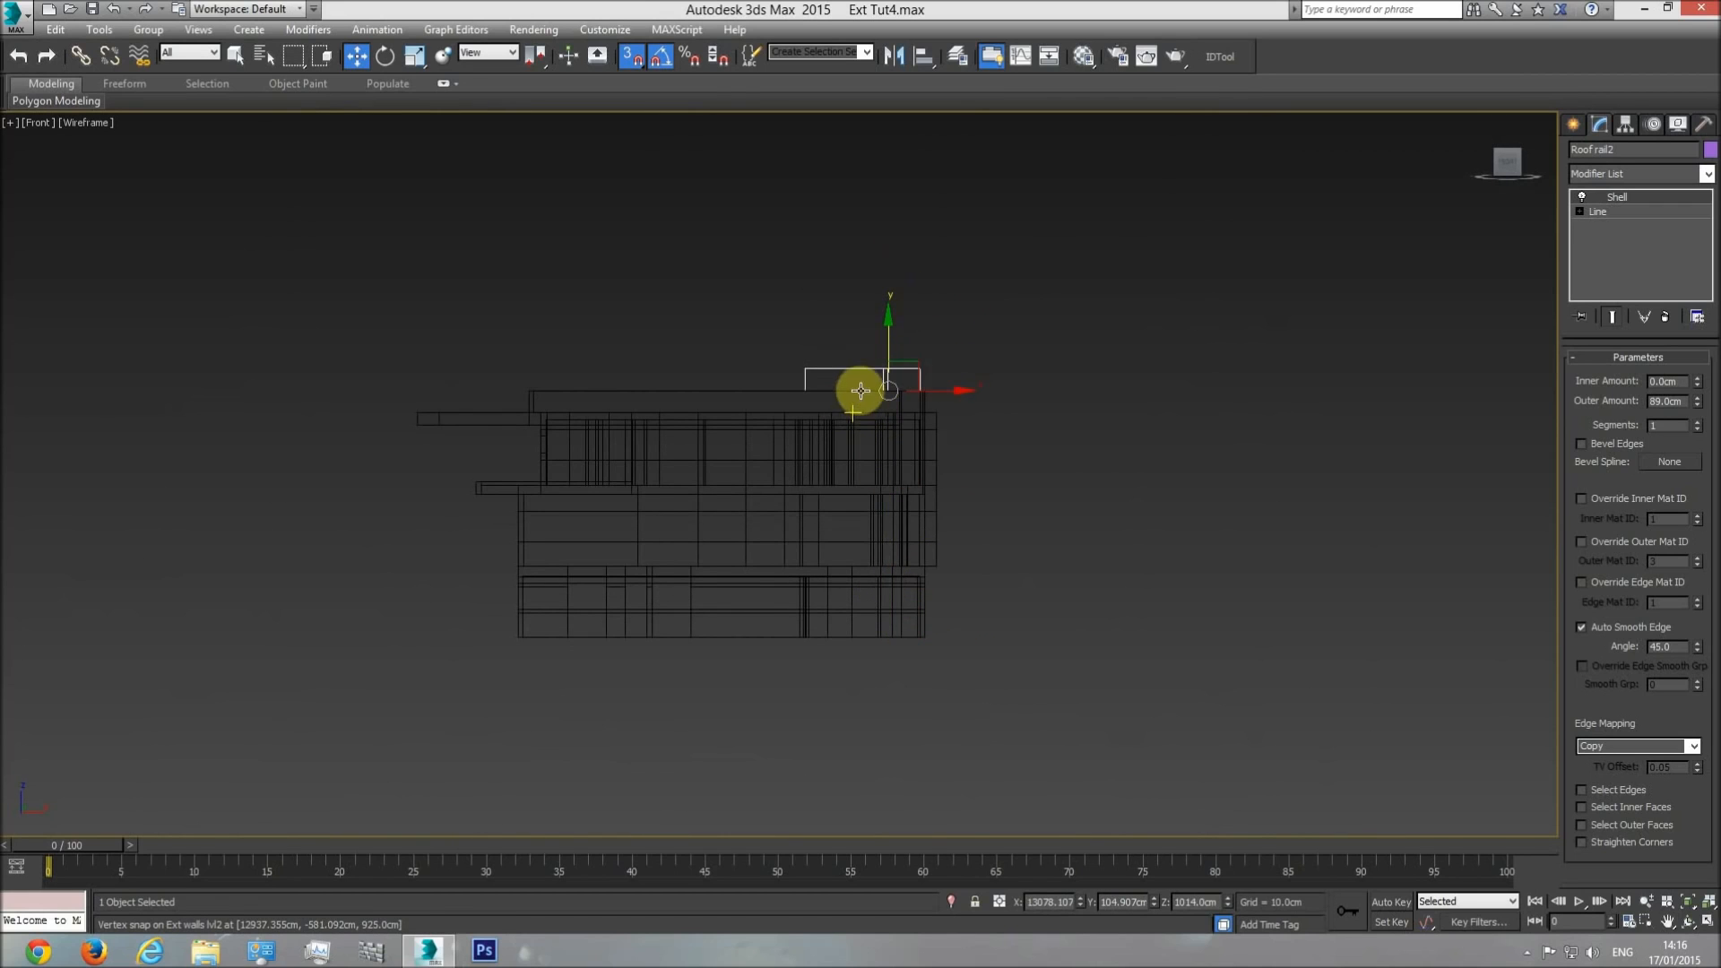
Lower Roof rail2 in the shaded perspective view onto the roof surface, at Z 925 cm.
{"action": "key", "text": "p"}
{"action": "left_click", "coordinate": [1688, 924]}
{"action": "key", "text": "F3"}
{"action": "mouse_move", "coordinate": [778, 475]}
{"action": "left_mouse_down"}
{"action": "mouse_move", "coordinate": [791, 503]}
{"action": "mouse_move", "coordinate": [887, 529]}
{"action": "left_mouse_up"}
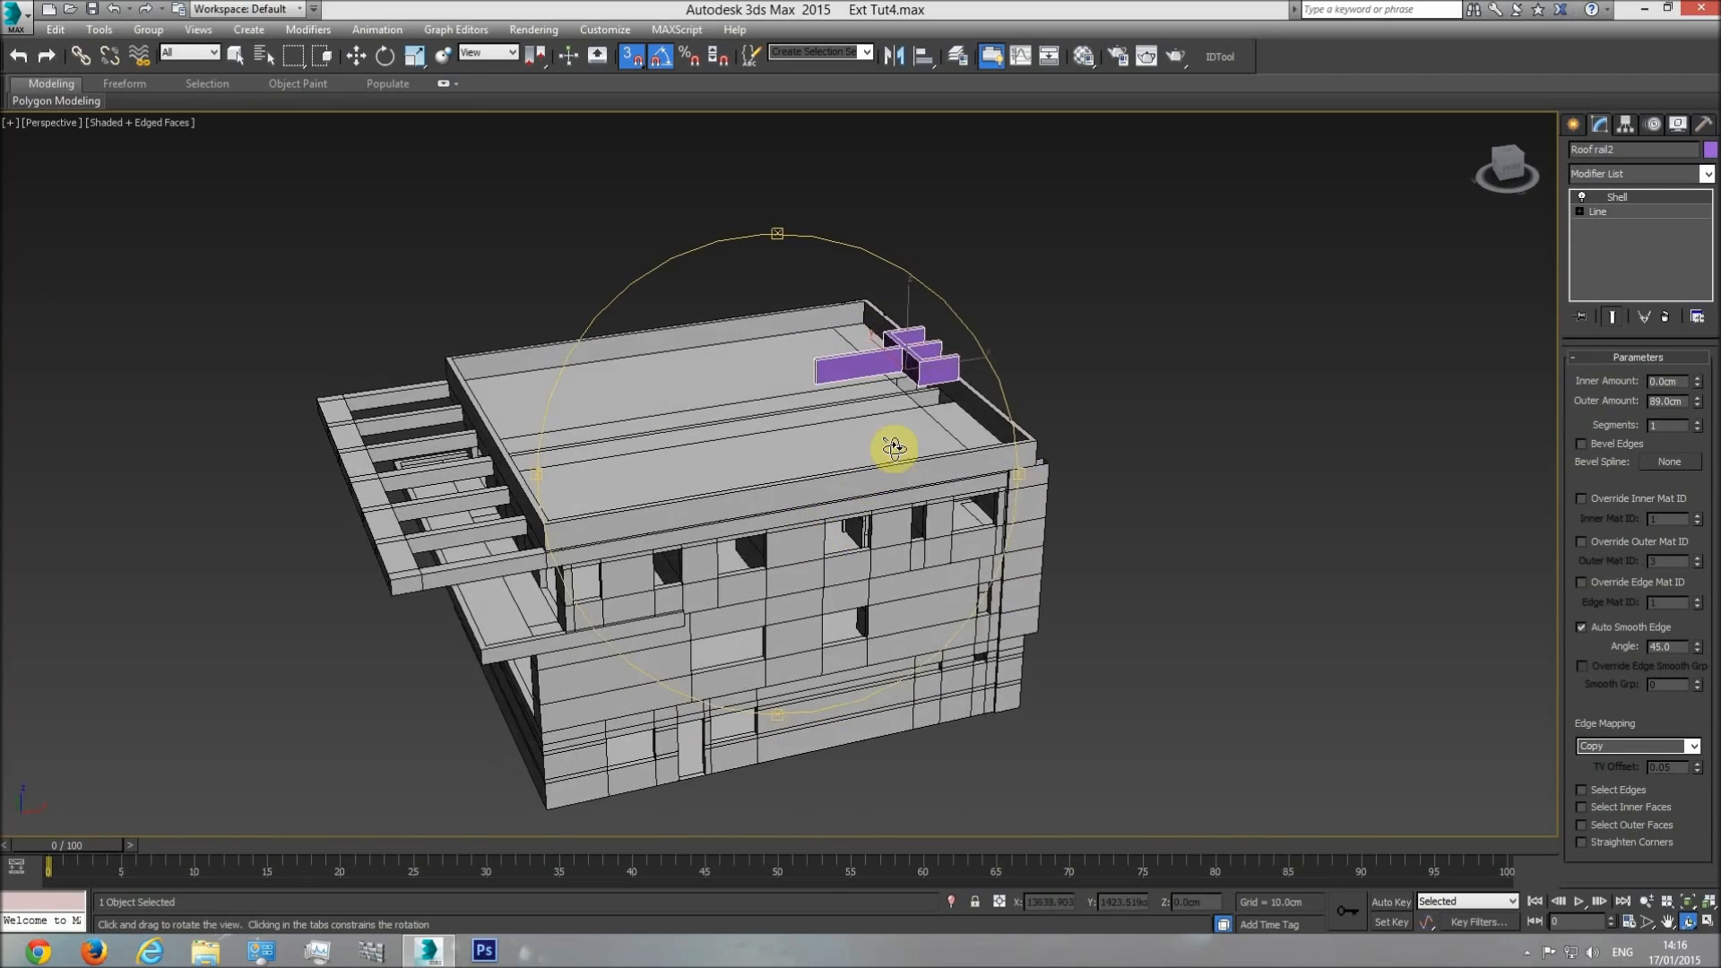
{"action": "scroll", "coordinate": [874, 443], "scroll_direction": "up", "scroll_amount": 4}
{"action": "left_click", "coordinate": [351, 56]}
{"action": "left_click_drag", "start_coordinate": [846, 269], "coordinate": [916, 434]}
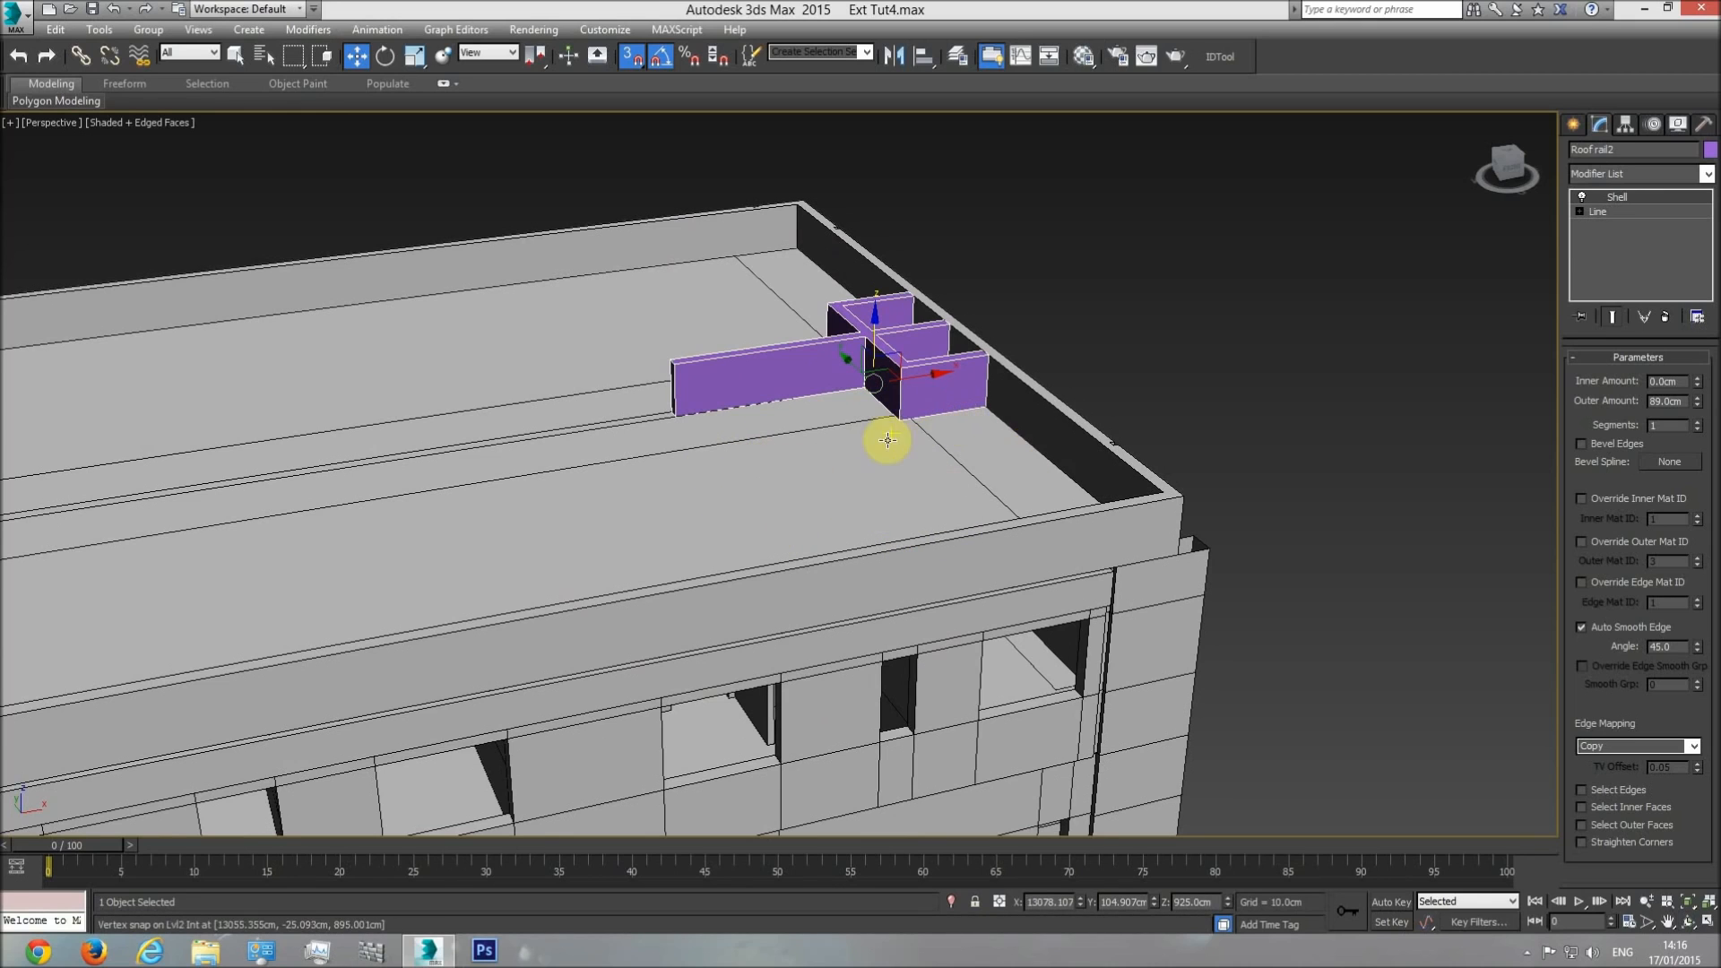
{"action": "middle_click_drag", "start_coordinate": [891, 454], "coordinate": [895, 480]}
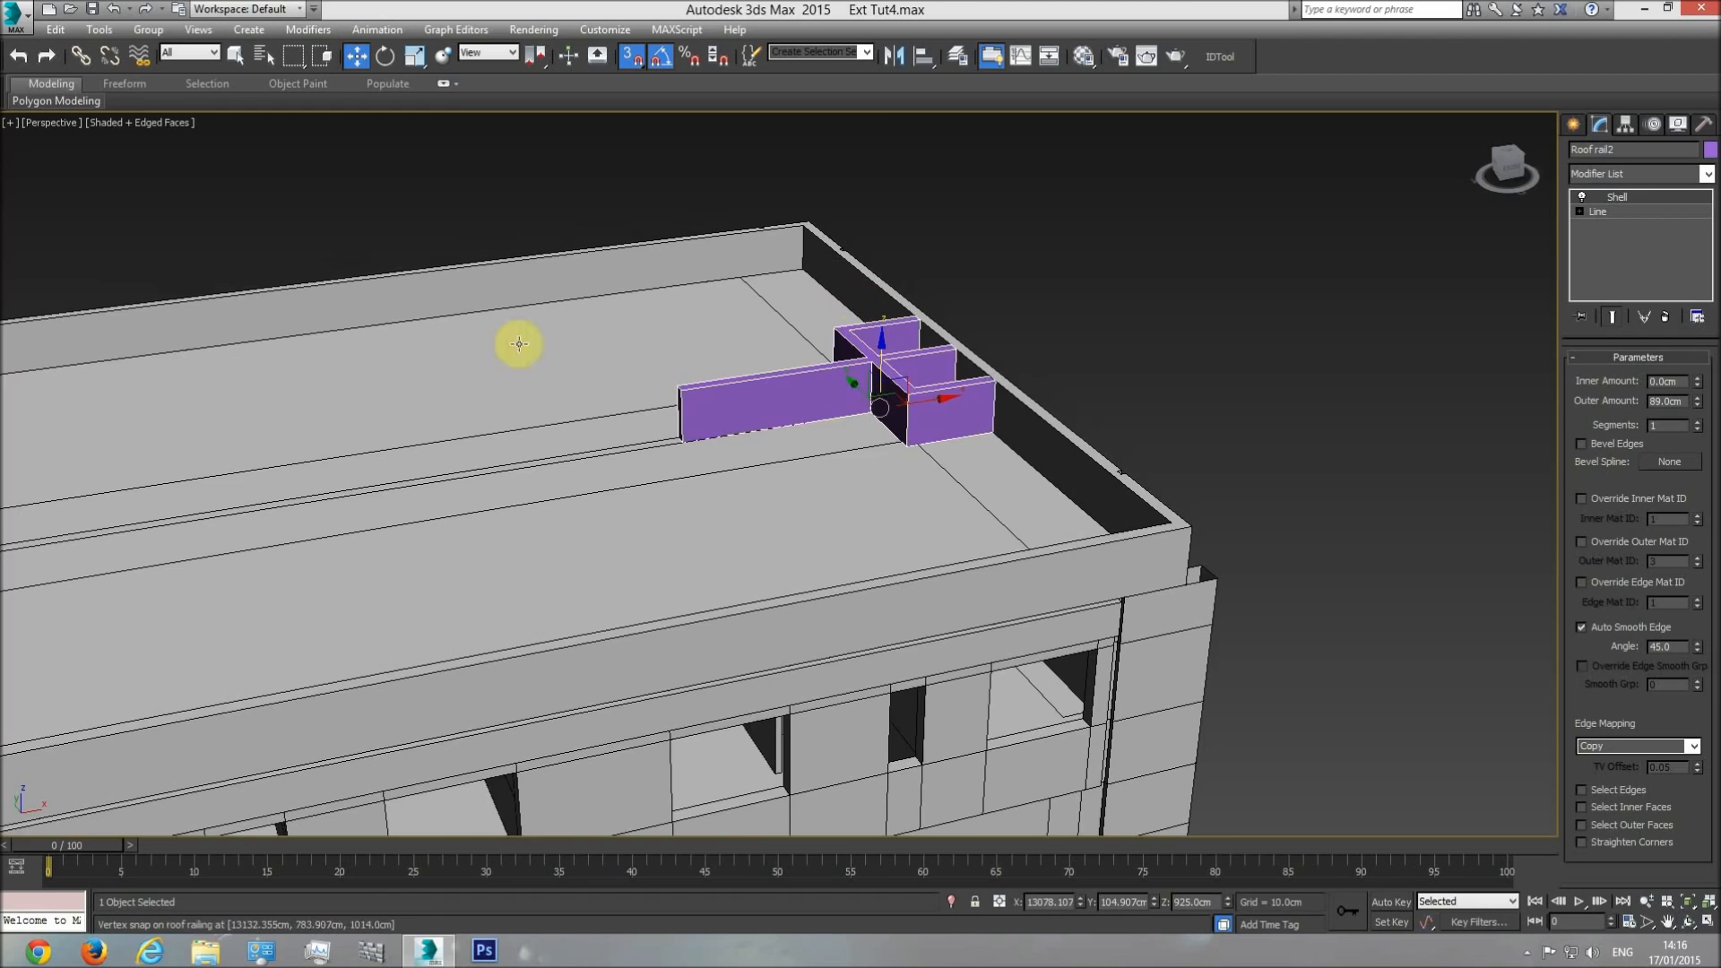
{"action": "scroll", "coordinate": [889, 436], "scroll_direction": "up", "scroll_amount": 2}
{"action": "middle_click_drag", "start_coordinate": [934, 407], "coordinate": [890, 441]}
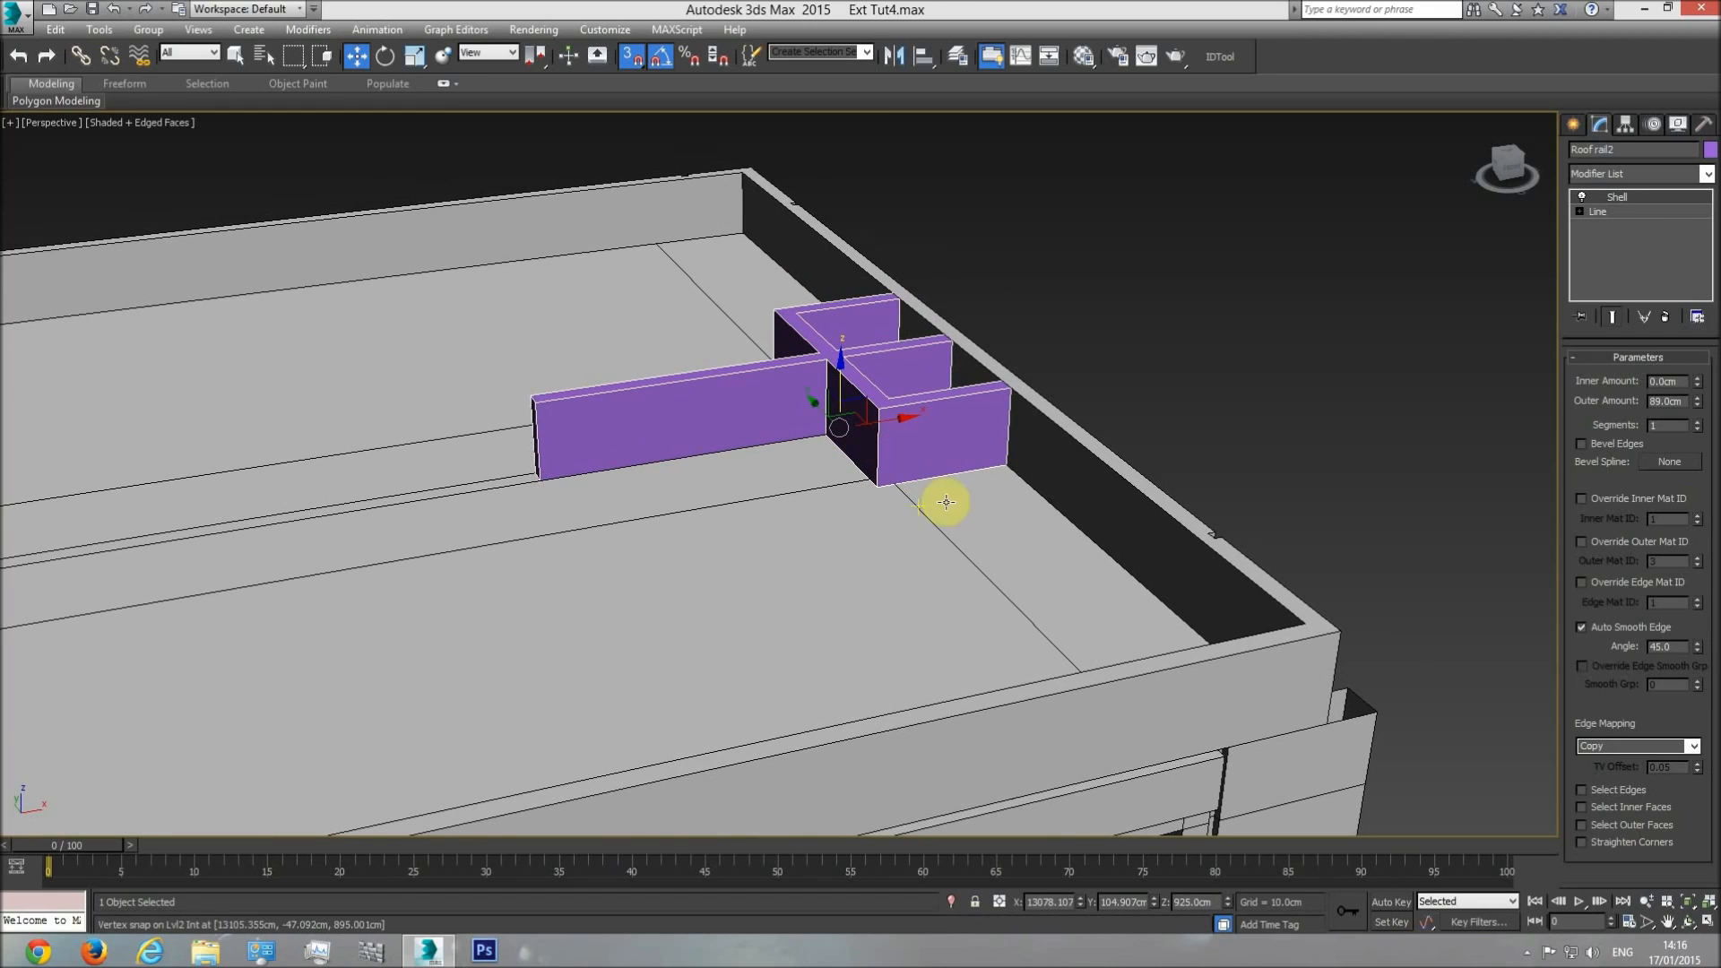
Add the roof slab to the selection in the top view and isolate it together with Roof rail2.
{"action": "key", "text": "t"}
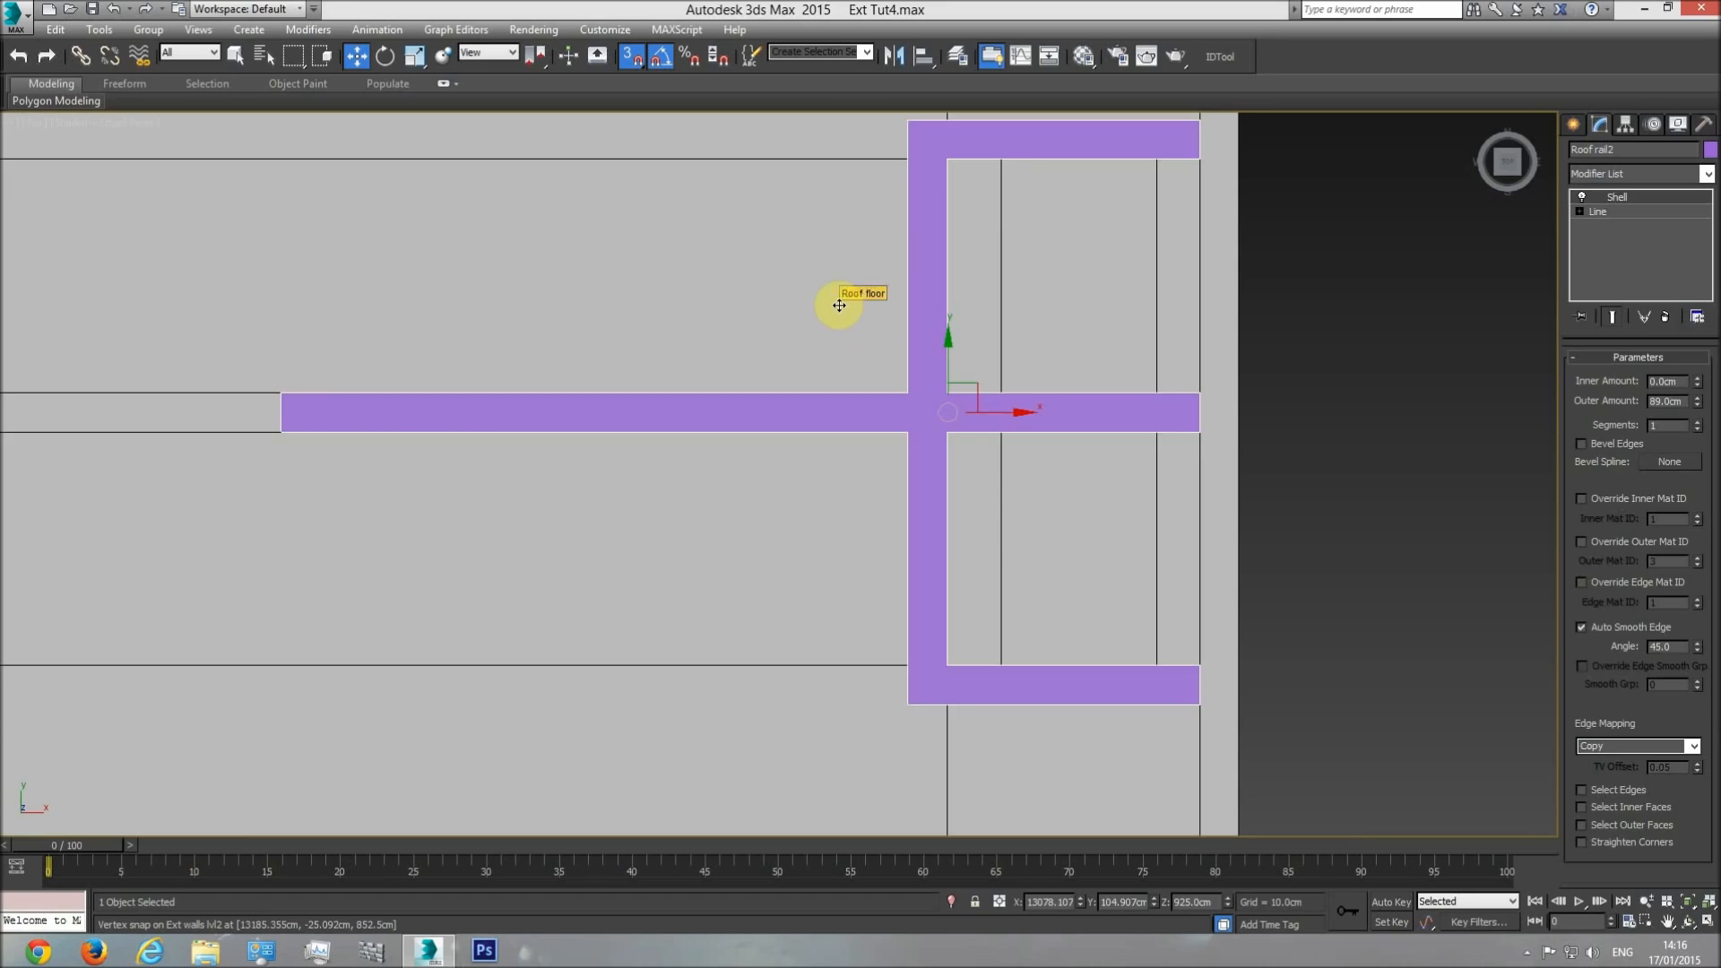
{"action": "left_click", "coordinate": [839, 305], "text": "ctrl"}
{"action": "right_click", "coordinate": [839, 304]}
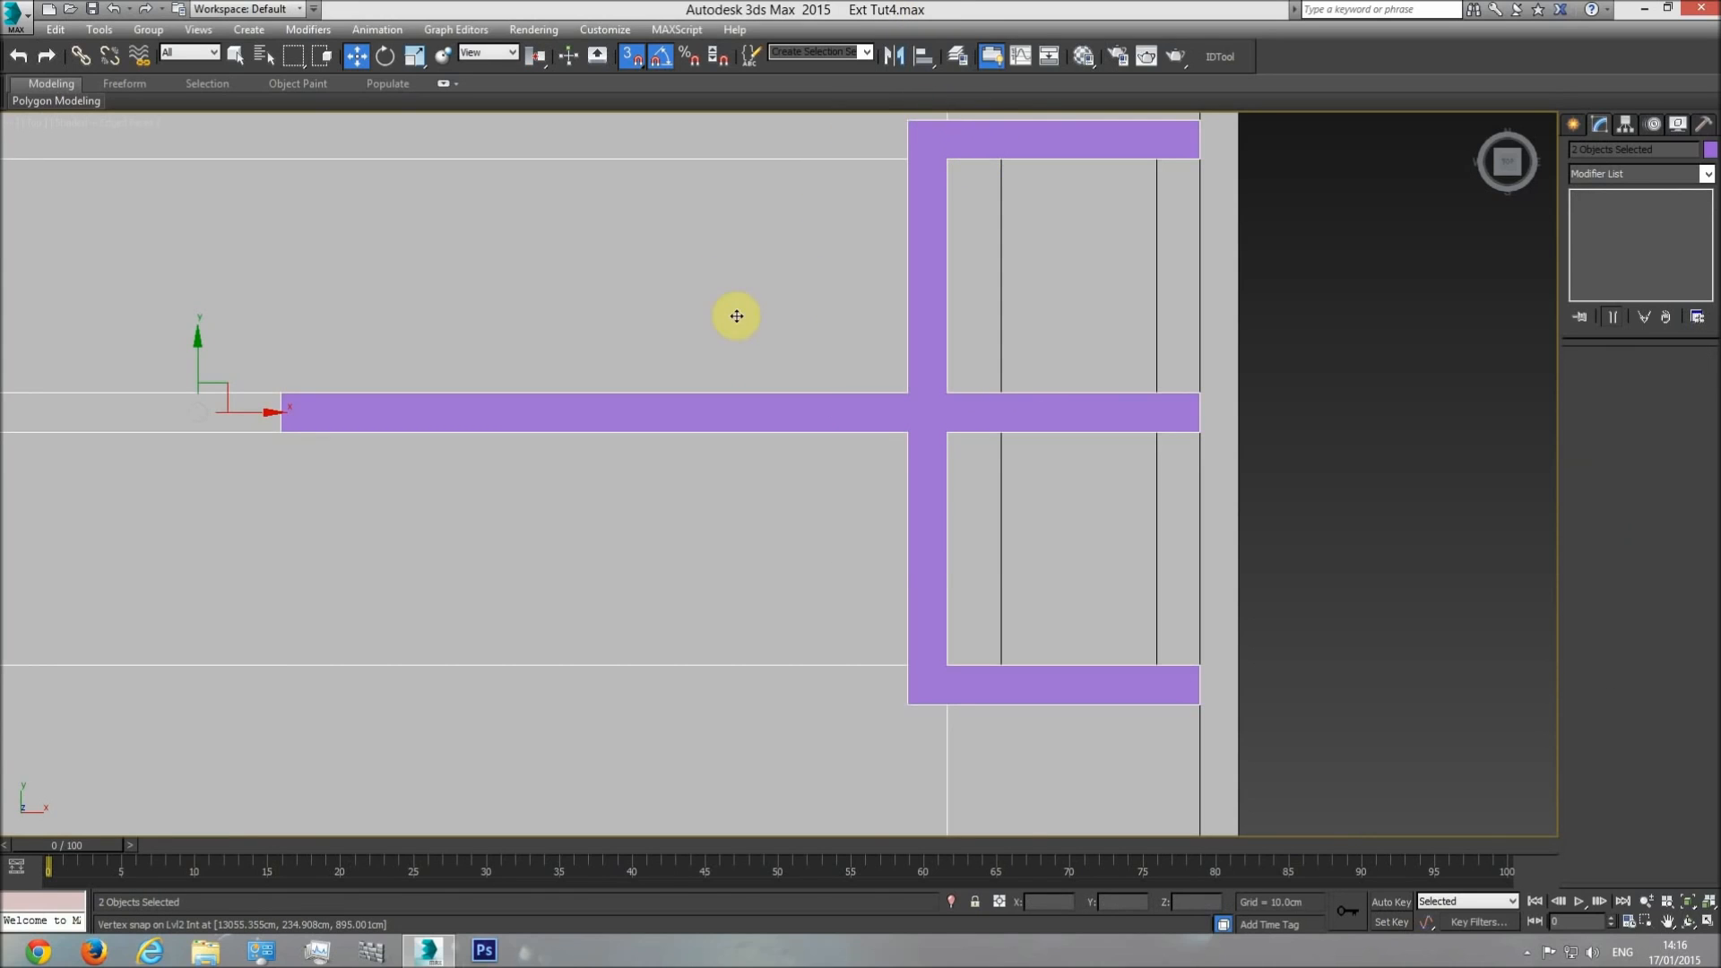
{"action": "right_click", "coordinate": [863, 264]}
{"action": "left_click", "coordinate": [923, 196]}
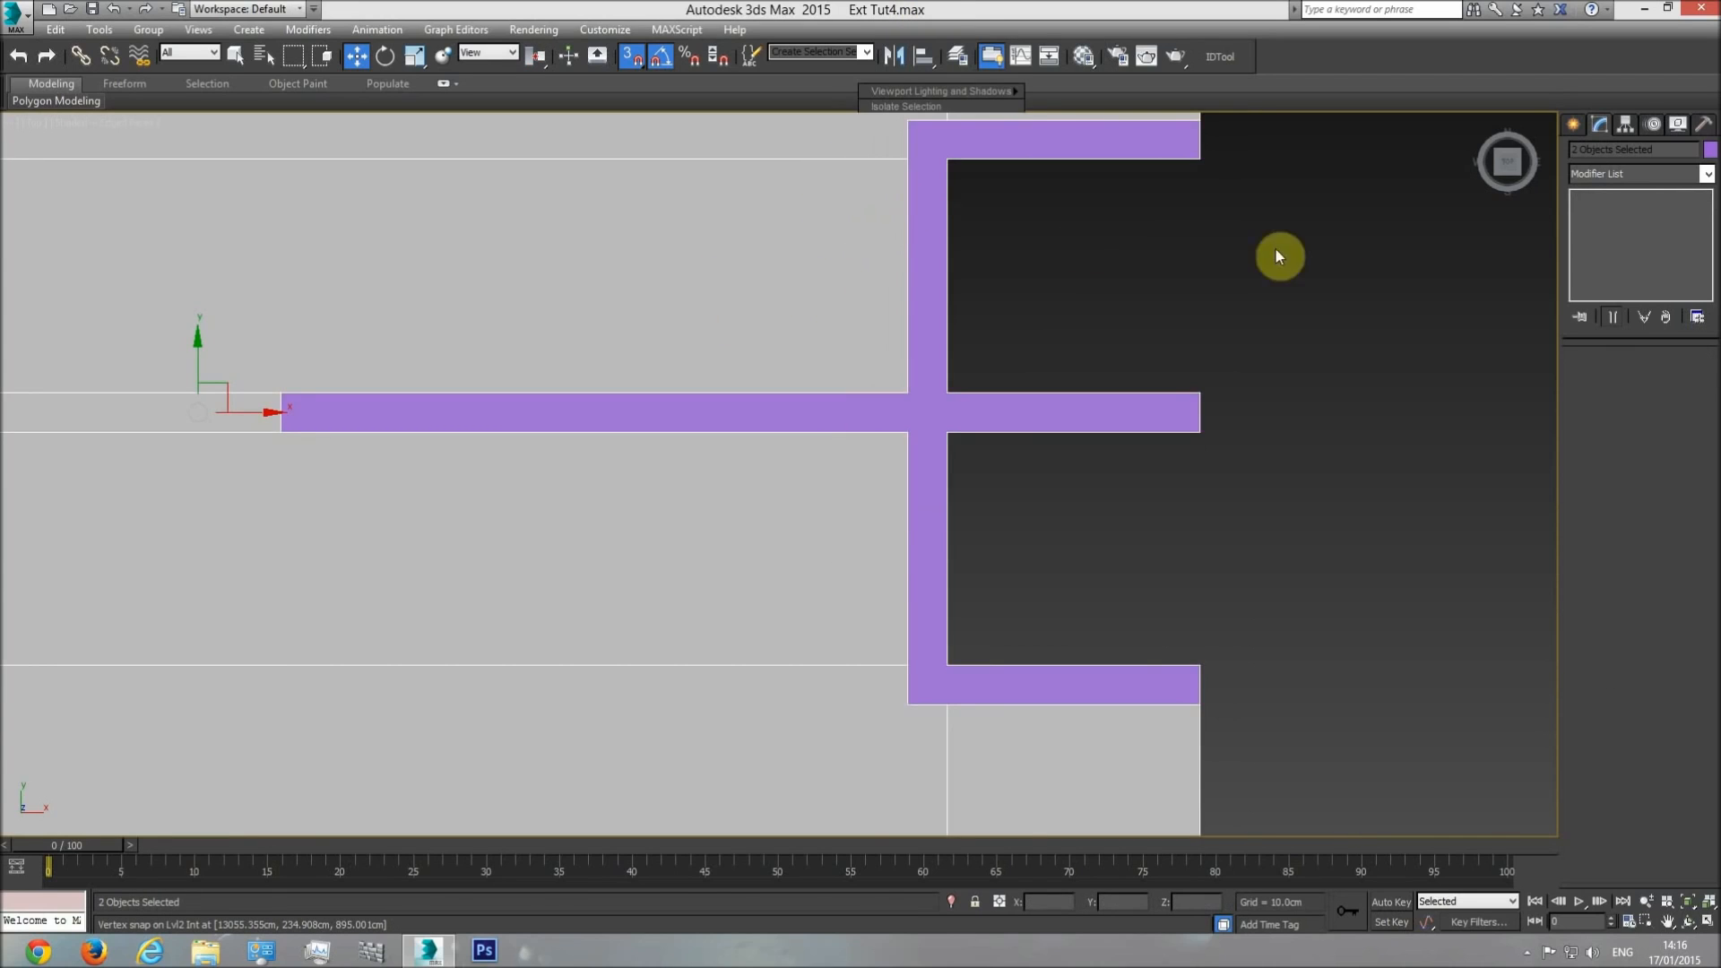
Select Roof rail2 and examine in wireframe how its walls line up with the edges of the roof slab's opening.
{"action": "middle_click_drag", "start_coordinate": [972, 250], "coordinate": [942, 315]}
{"action": "left_click", "coordinate": [944, 322]}
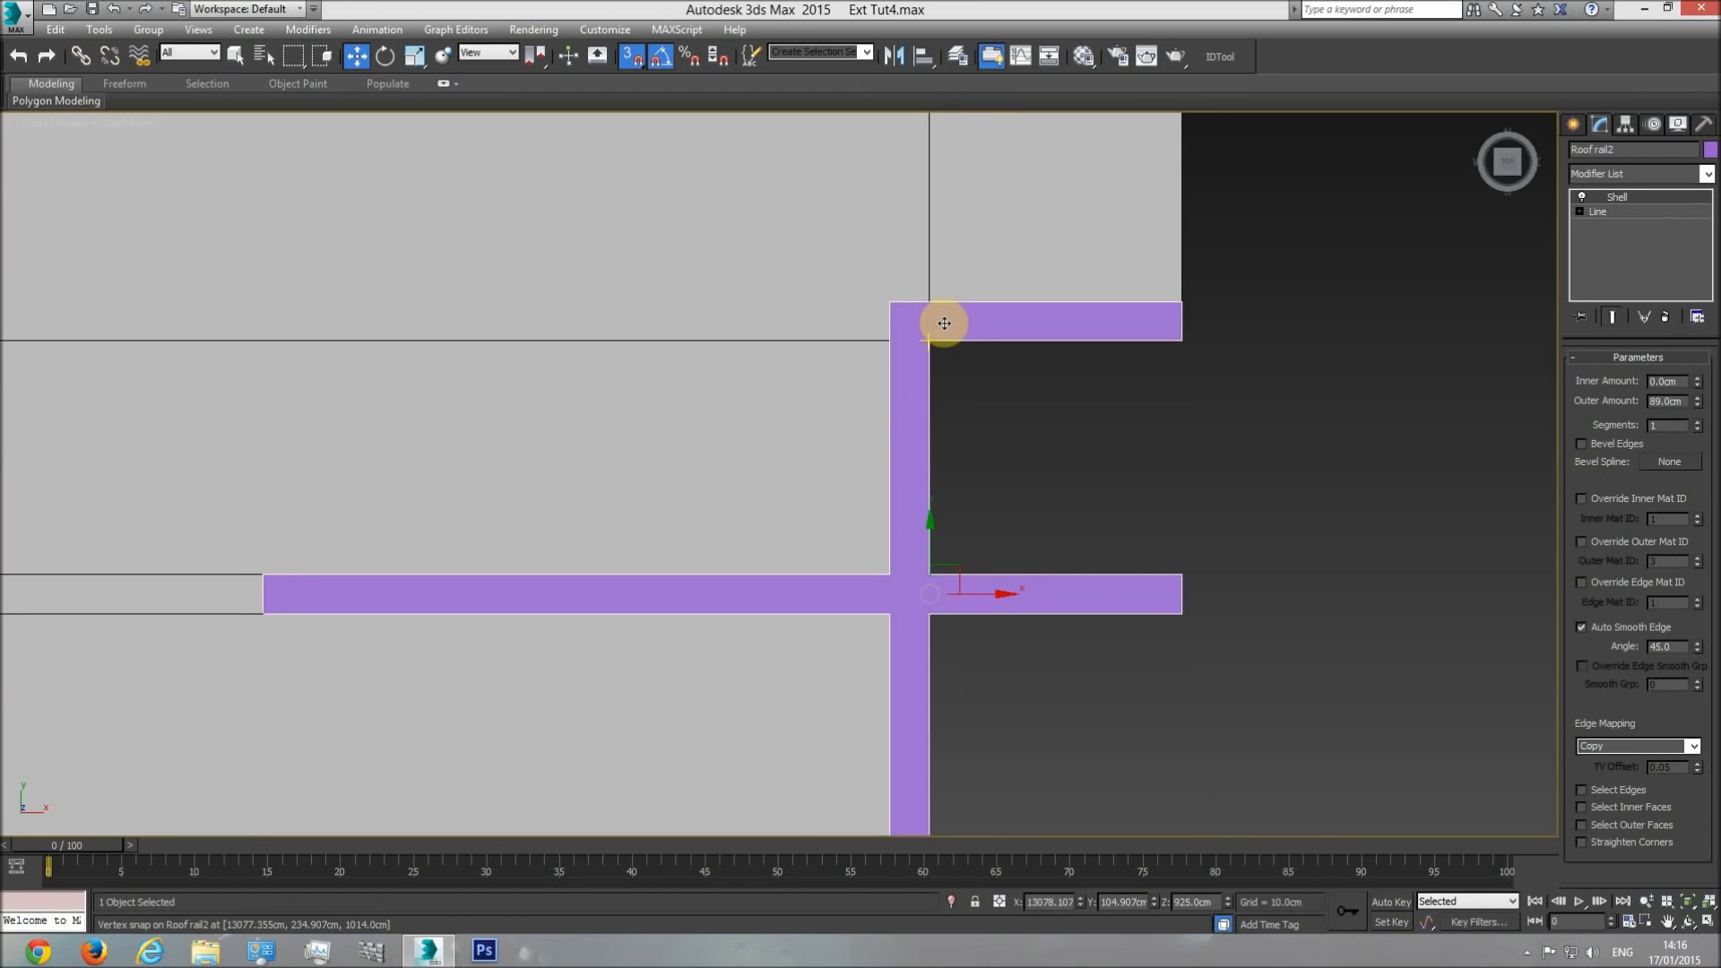
{"action": "key", "text": "F3"}
{"action": "middle_click_drag", "start_coordinate": [943, 399], "coordinate": [940, 439]}
{"action": "middle_click_drag", "start_coordinate": [972, 656], "coordinate": [941, 407]}
{"action": "scroll", "coordinate": [893, 466], "scroll_direction": "up", "scroll_amount": 3}
{"action": "middle_click_drag", "start_coordinate": [955, 667], "coordinate": [877, 335]}
{"action": "middle_click_drag", "start_coordinate": [742, 251], "coordinate": [819, 709]}
{"action": "scroll", "coordinate": [819, 712], "scroll_direction": "down", "scroll_amount": 1}
{"action": "scroll", "coordinate": [833, 511], "scroll_direction": "up", "scroll_amount": 2}
{"action": "middle_click_drag", "start_coordinate": [928, 435], "coordinate": [948, 438]}
{"action": "scroll", "coordinate": [948, 438], "scroll_direction": "down", "scroll_amount": 1}
Return to the shaded perspective view and end the isolation to inspect Roof rail2 on the whole building.
{"action": "key", "text": "p"}
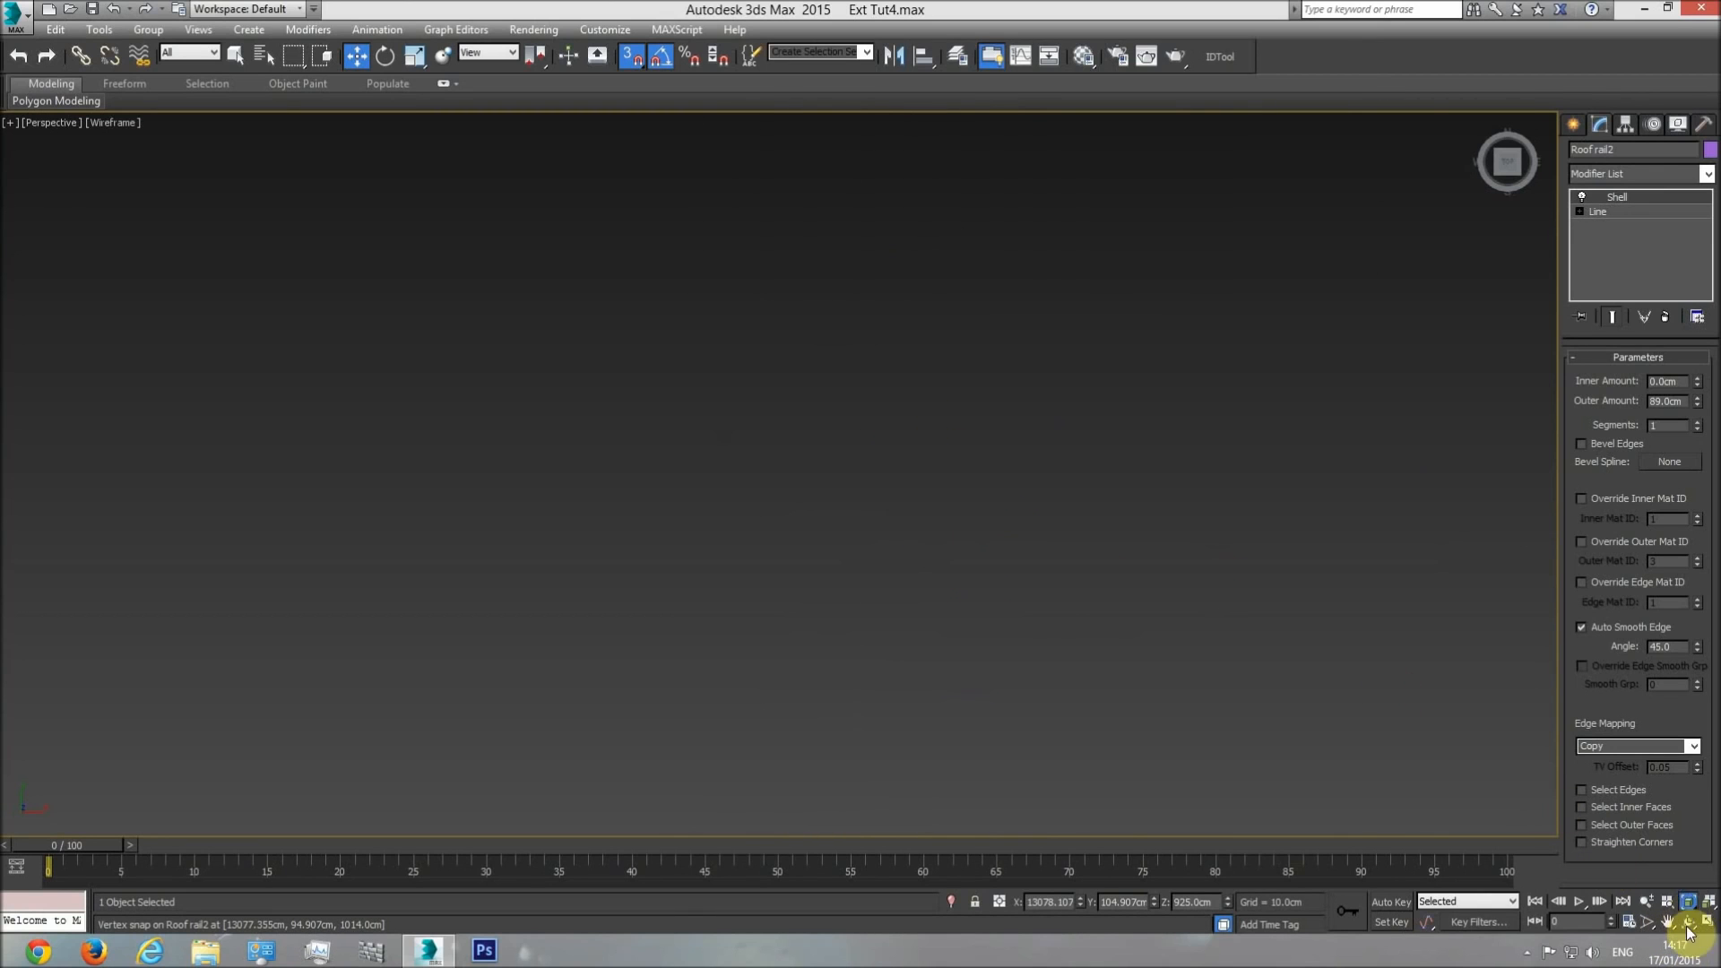
{"action": "left_click", "coordinate": [1688, 925]}
{"action": "key", "text": "F3"}
{"action": "mouse_move", "coordinate": [884, 556]}
{"action": "left_mouse_down"}
{"action": "mouse_move", "coordinate": [650, 400]}
{"action": "mouse_move", "coordinate": [669, 346]}
{"action": "mouse_move", "coordinate": [714, 338]}
{"action": "mouse_move", "coordinate": [753, 419]}
{"action": "mouse_move", "coordinate": [910, 861]}
{"action": "left_mouse_up"}
{"action": "right_click", "coordinate": [837, 237]}
{"action": "right_click", "coordinate": [839, 237]}
{"action": "left_click", "coordinate": [877, 155]}
{"action": "scroll", "coordinate": [931, 407], "scroll_direction": "down", "scroll_amount": 5}
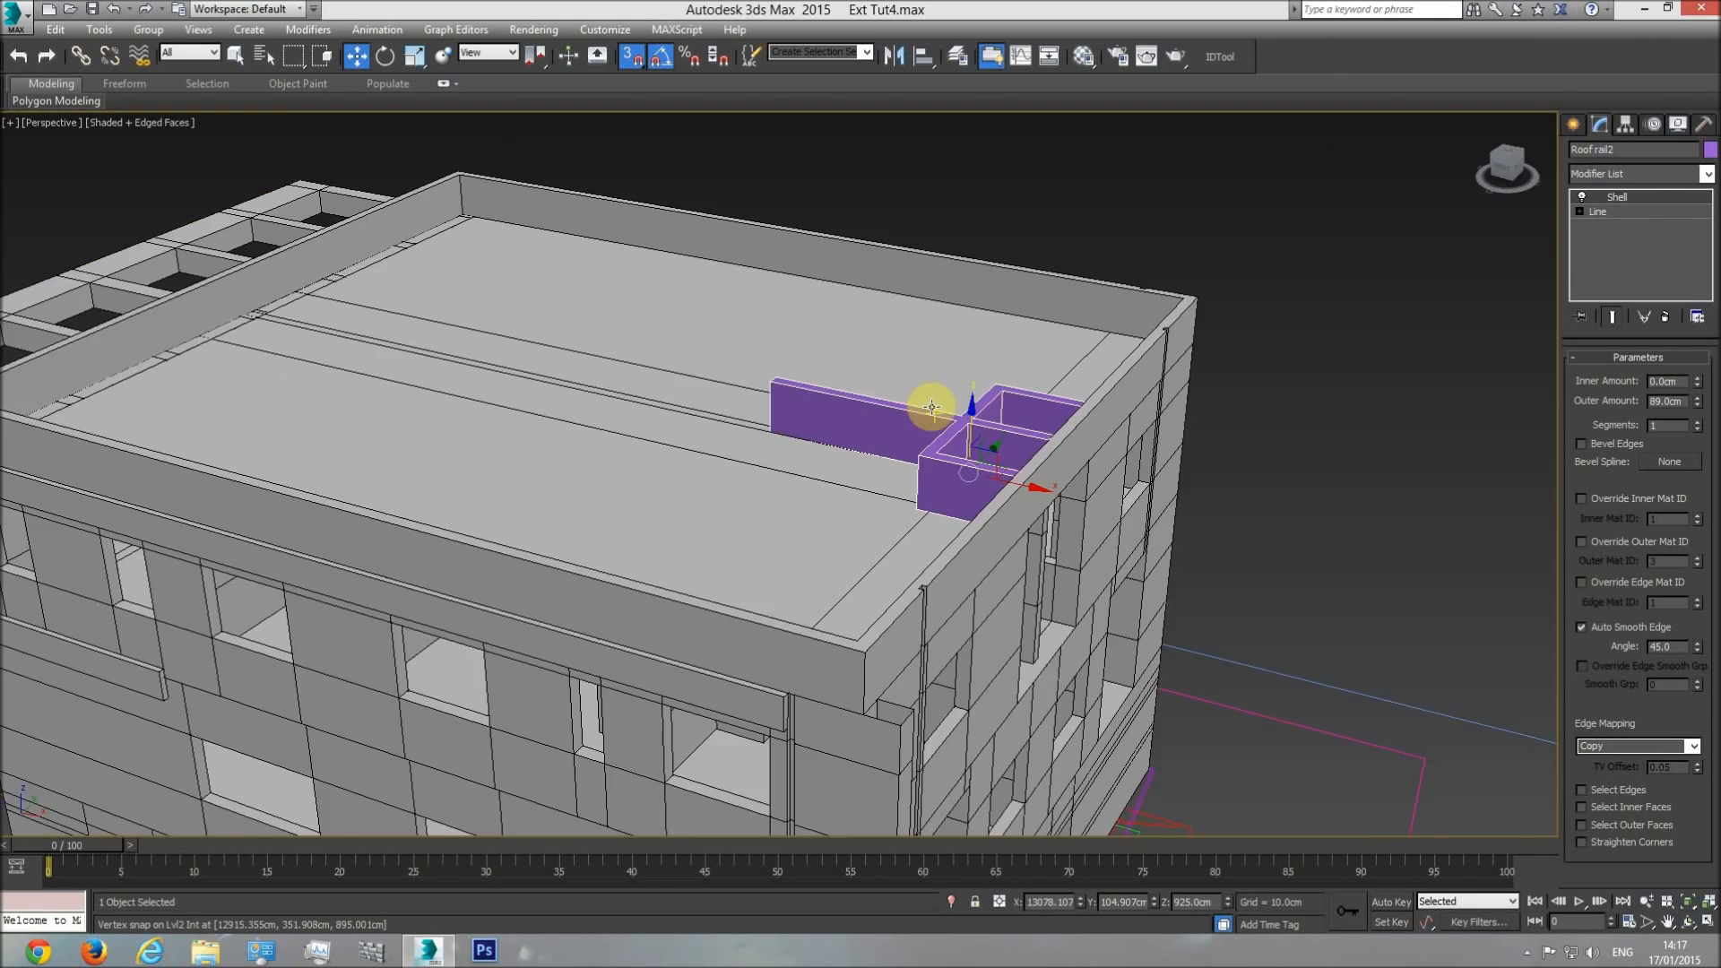
Select the roof railing around the new enclosure.
{"action": "scroll", "coordinate": [931, 407], "scroll_direction": "down", "scroll_amount": 6}
{"action": "scroll", "coordinate": [986, 526], "scroll_direction": "up", "scroll_amount": 6}
{"action": "left_click", "coordinate": [993, 508]}
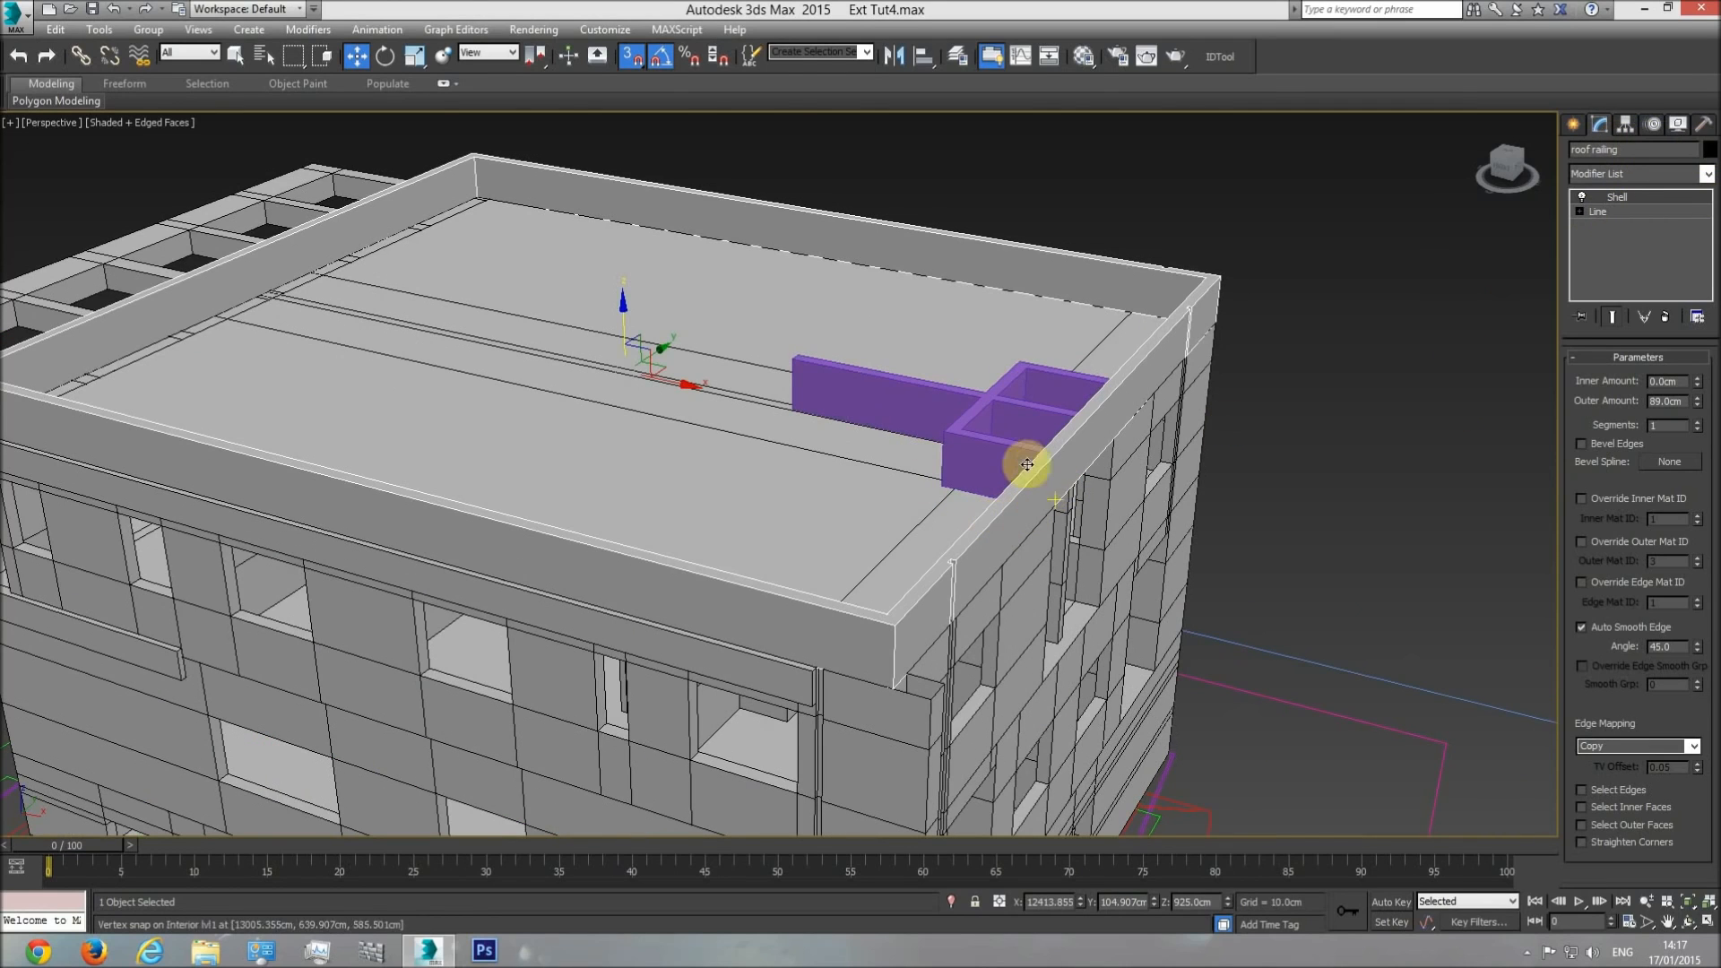
Add an Edit Poly modifier to the roof railing and attach the purple partition and enclosure walls to it.
{"action": "left_click", "coordinate": [981, 455]}
{"action": "left_click", "coordinate": [1058, 475]}
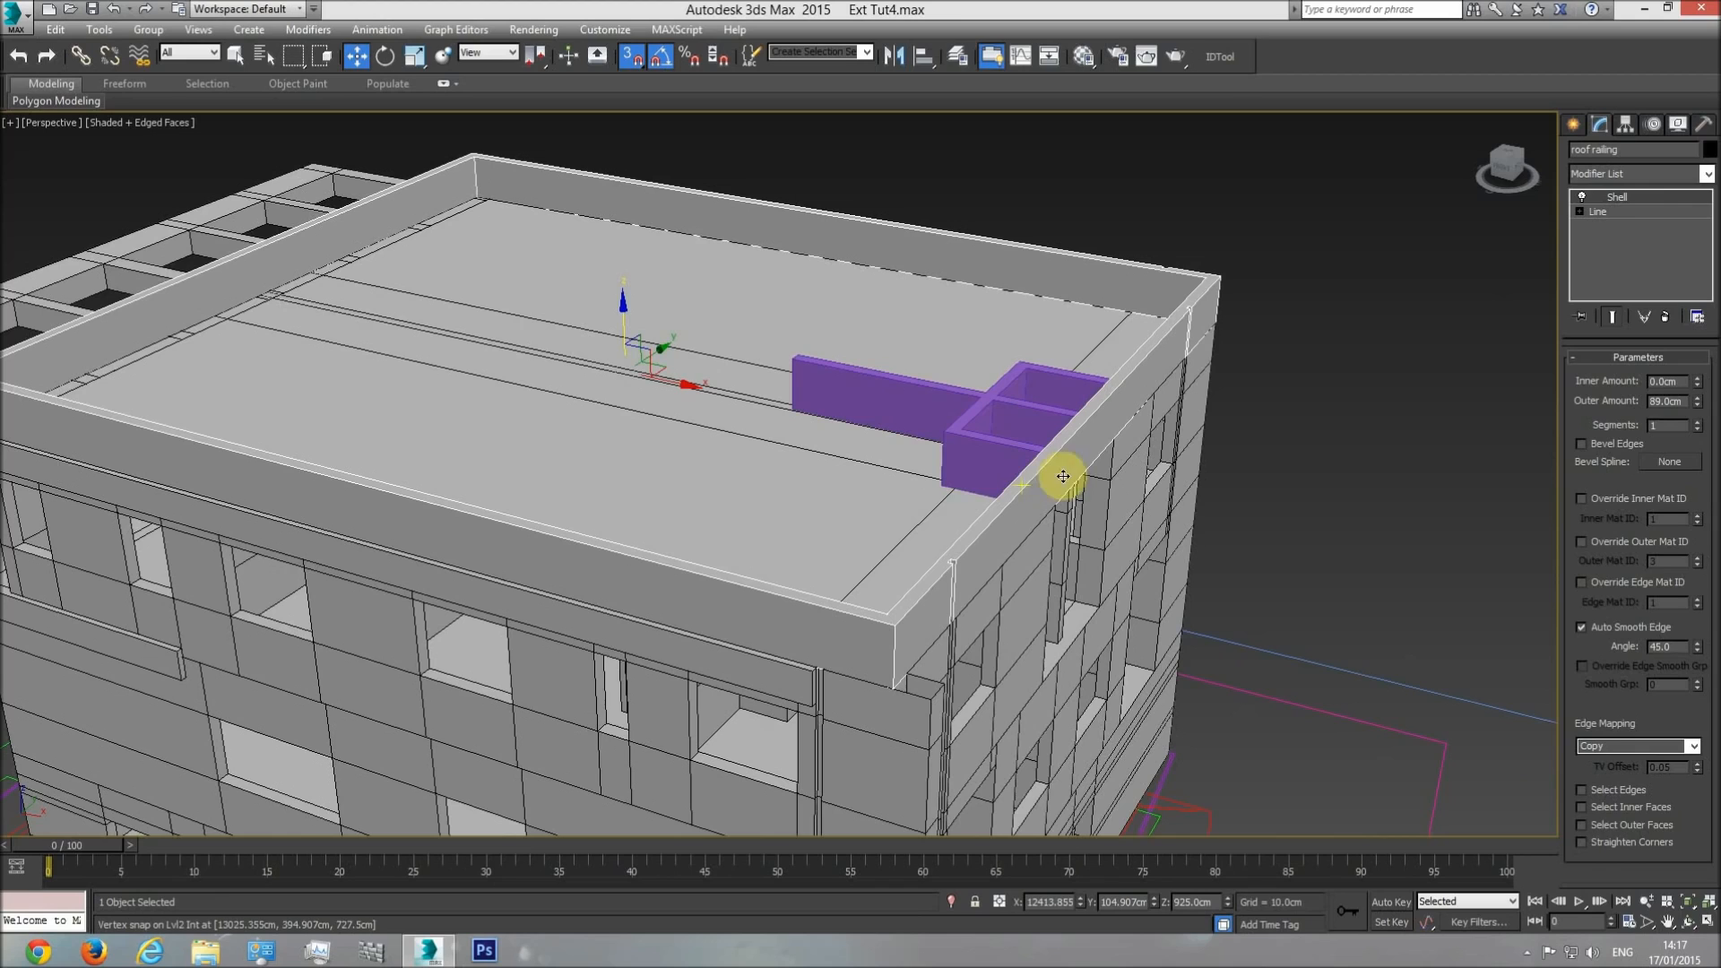
{"action": "left_click", "coordinate": [1706, 174]}
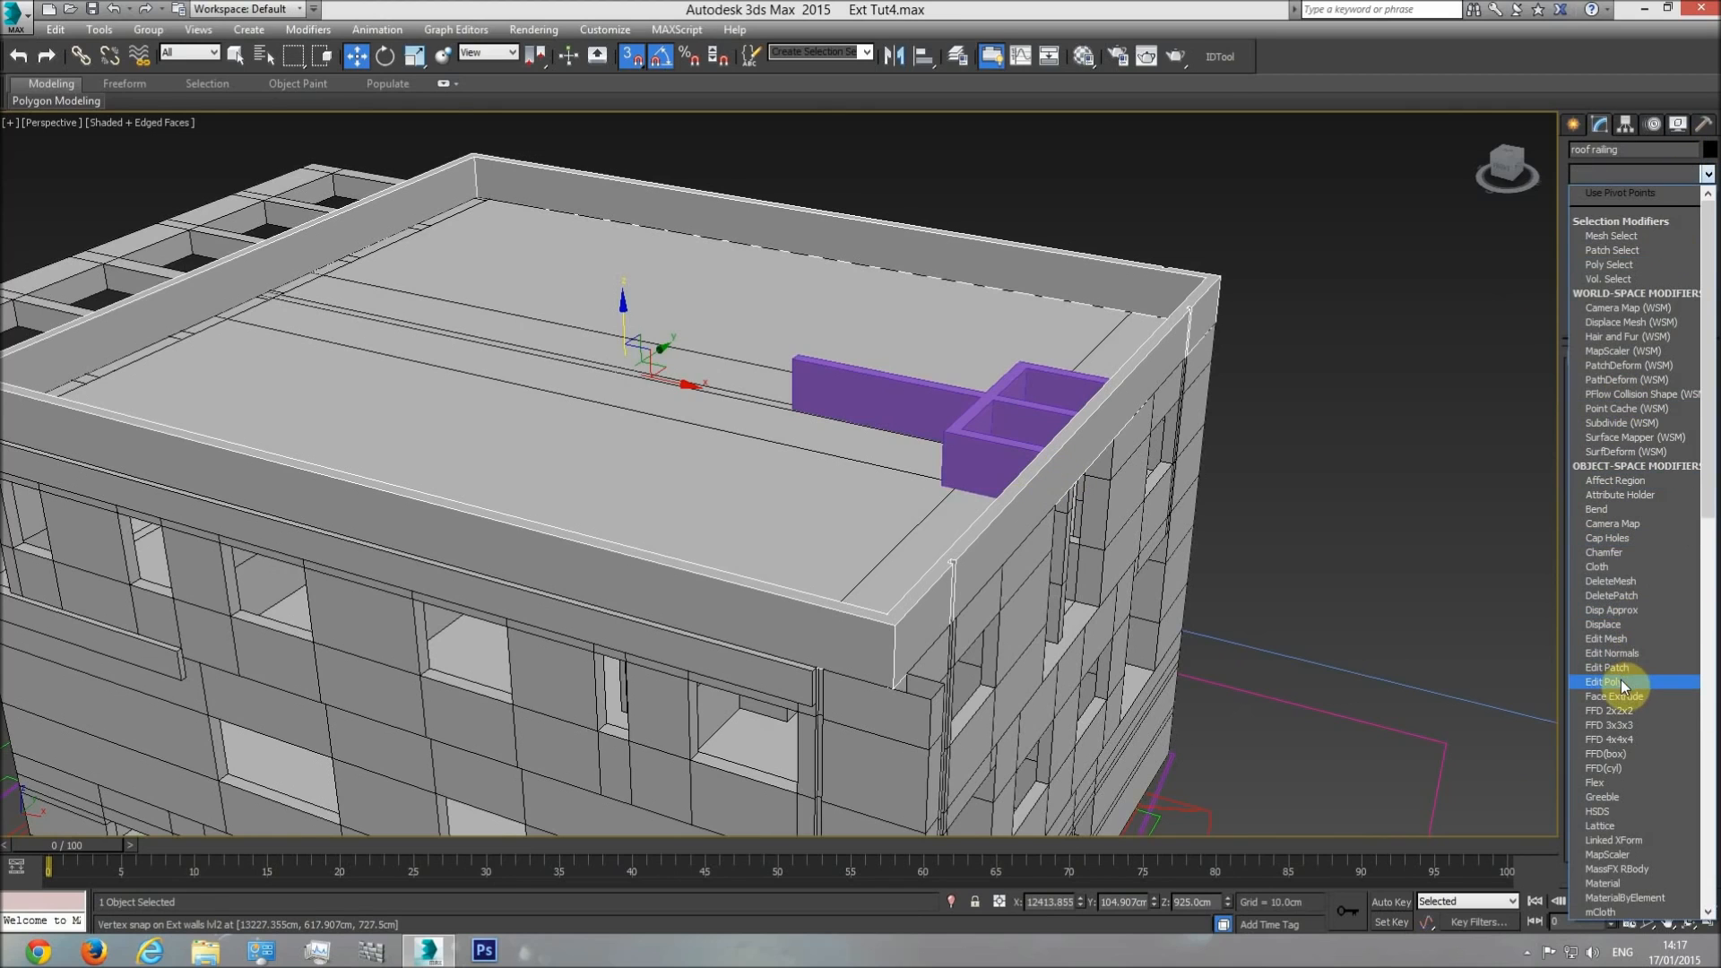
{"action": "left_click", "coordinate": [1622, 680]}
{"action": "left_click", "coordinate": [1604, 878]}
{"action": "left_click", "coordinate": [991, 407]}
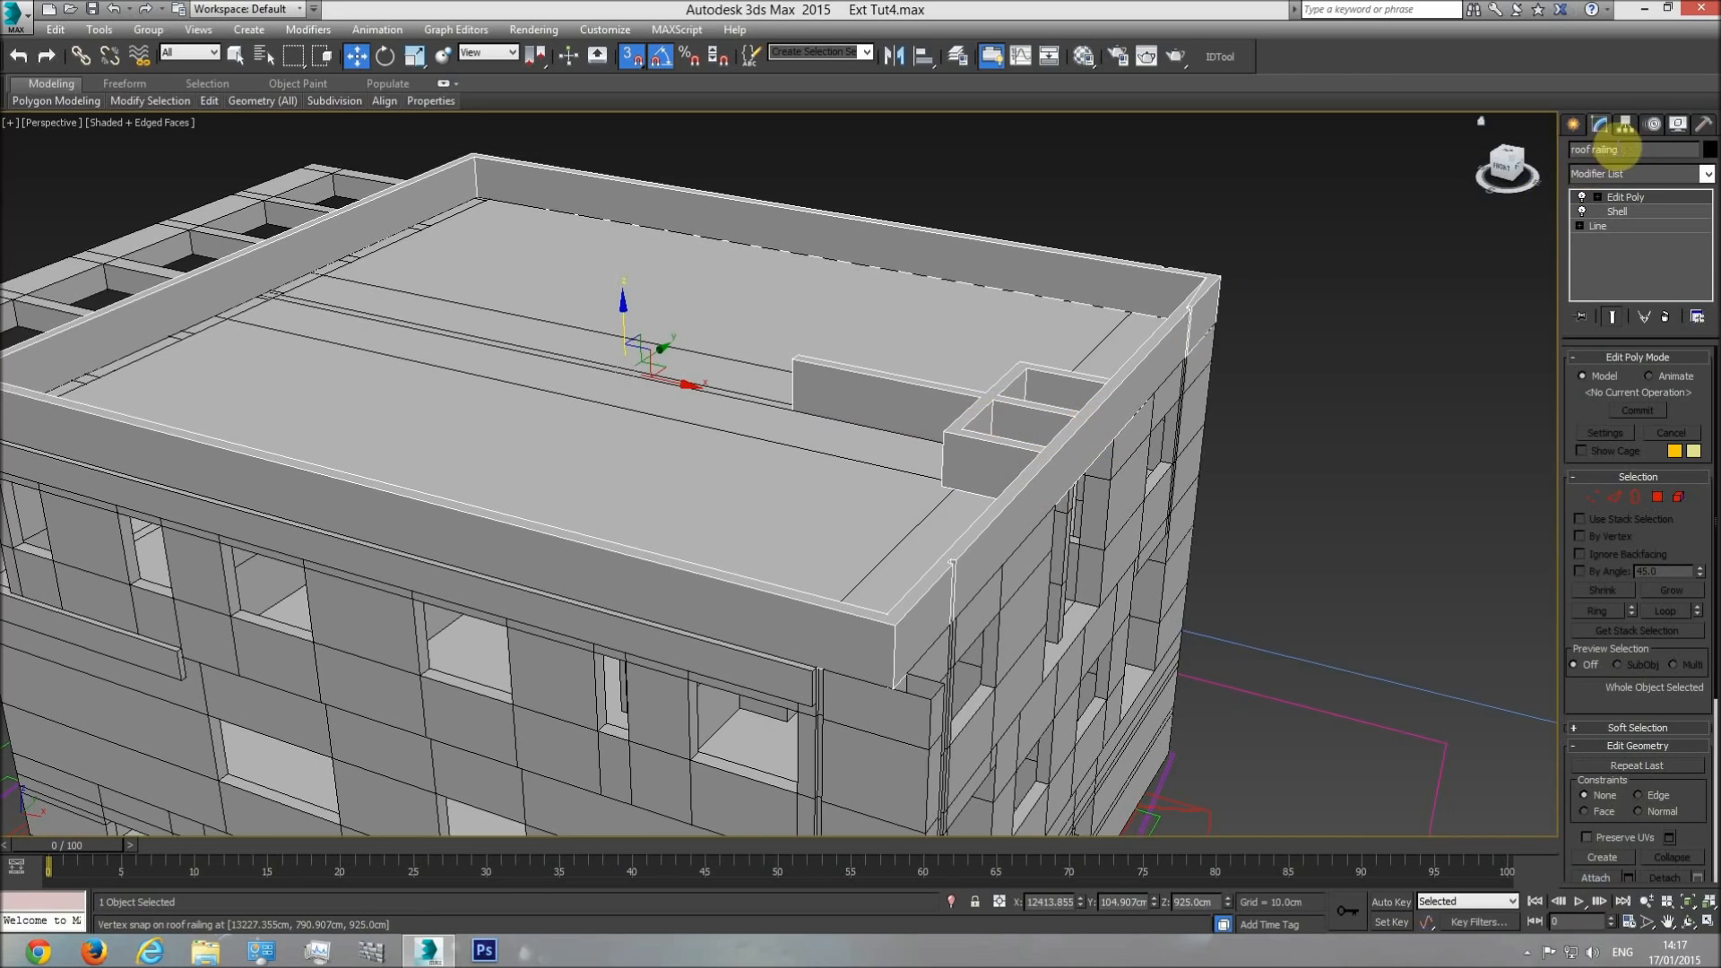
Examine the merged roof walls from above and the rooftop volume's outline in the building's side elevation drawing.
{"action": "left_click", "coordinate": [1690, 926]}
{"action": "left_click_drag", "start_coordinate": [841, 453], "coordinate": [992, 625]}
{"action": "left_click_drag", "start_coordinate": [882, 589], "coordinate": [870, 420]}
{"action": "key", "text": "t"}
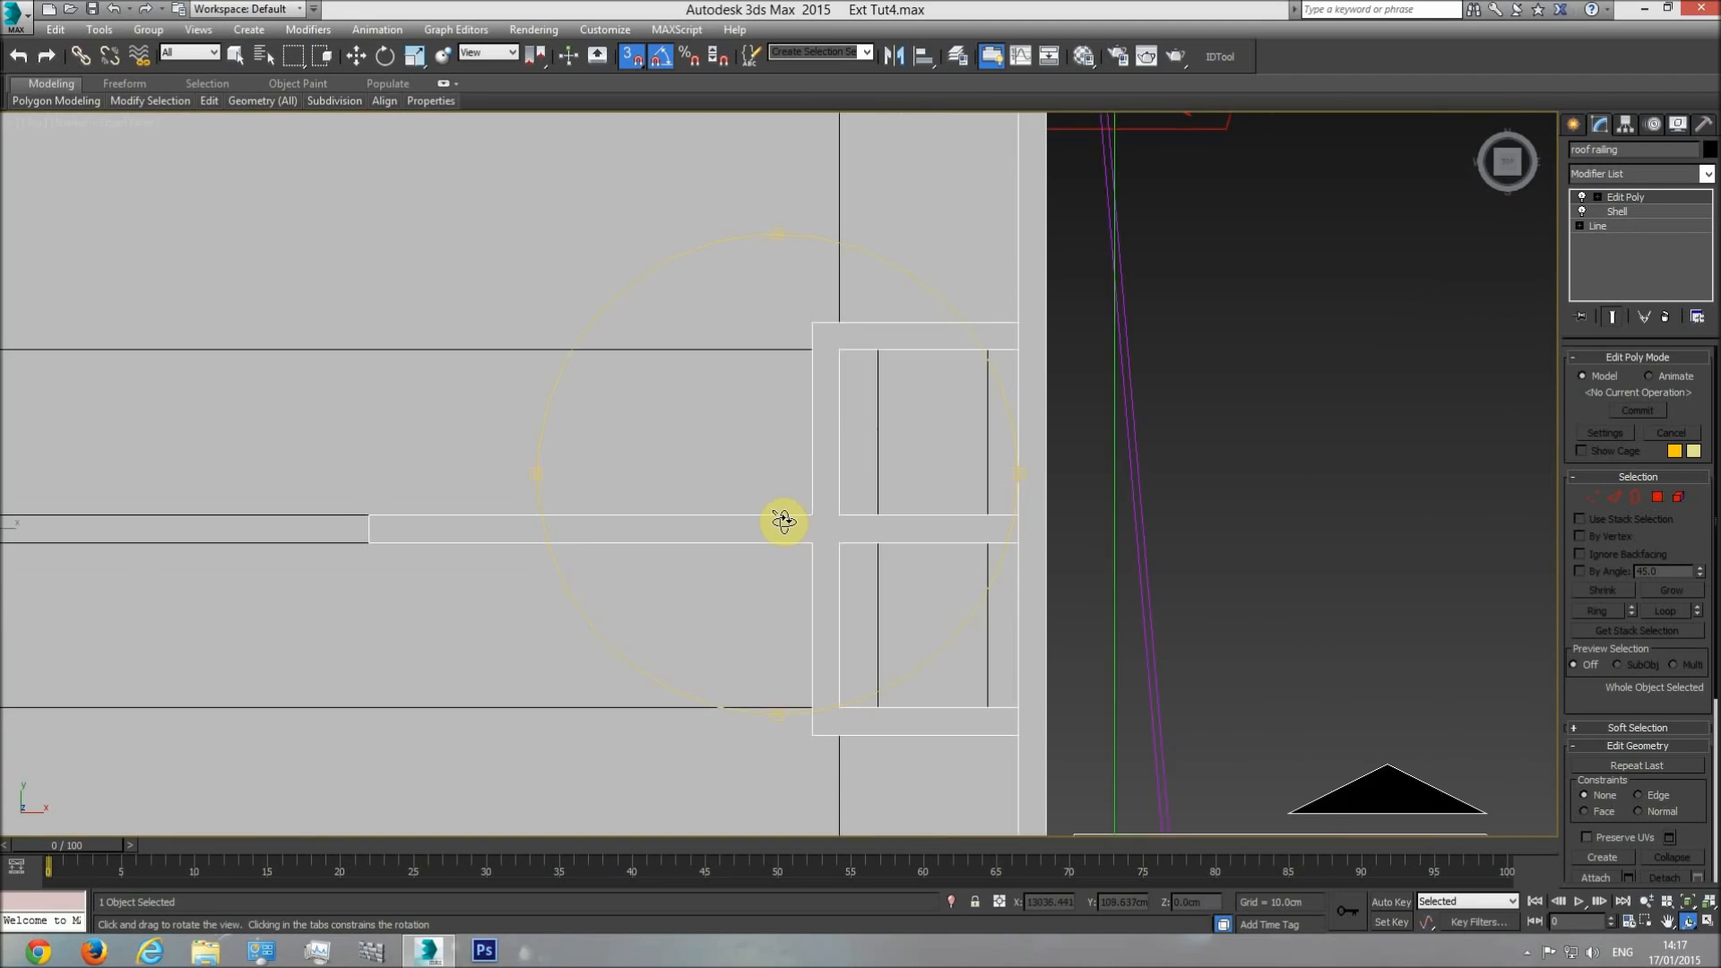
{"action": "middle_click_drag", "start_coordinate": [542, 529], "coordinate": [1058, 512]}
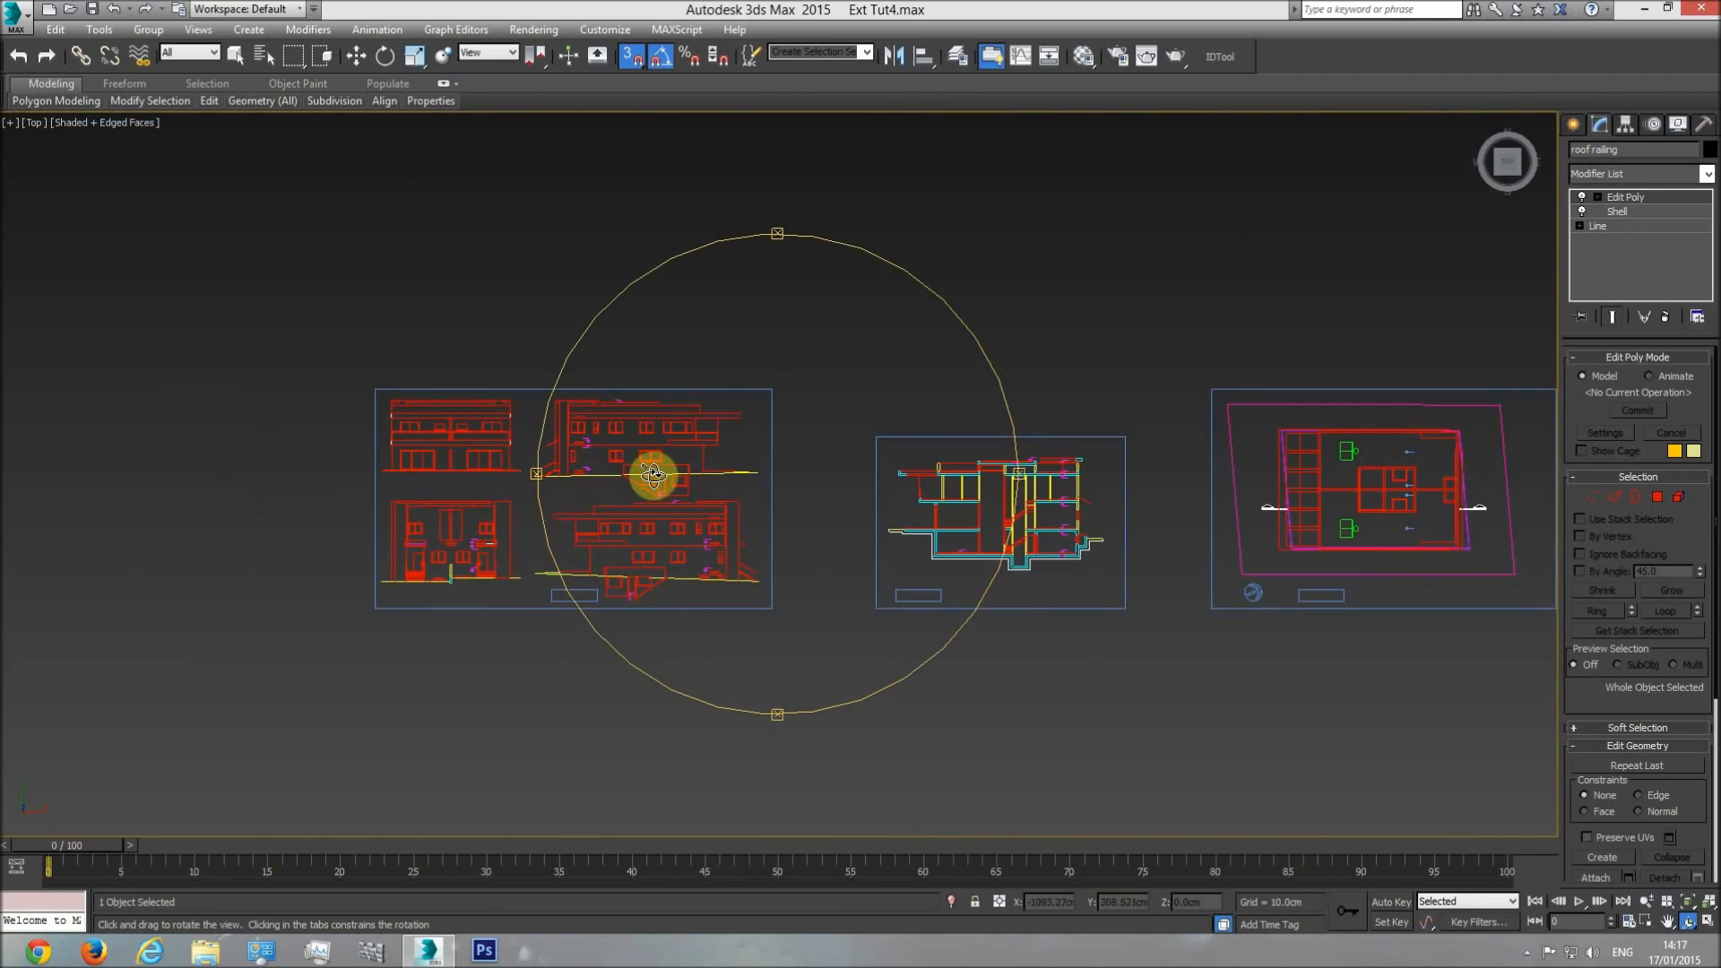
{"action": "scroll", "coordinate": [654, 477], "scroll_direction": "up", "scroll_amount": 5}
{"action": "middle_click_drag", "start_coordinate": [717, 604], "coordinate": [849, 553]}
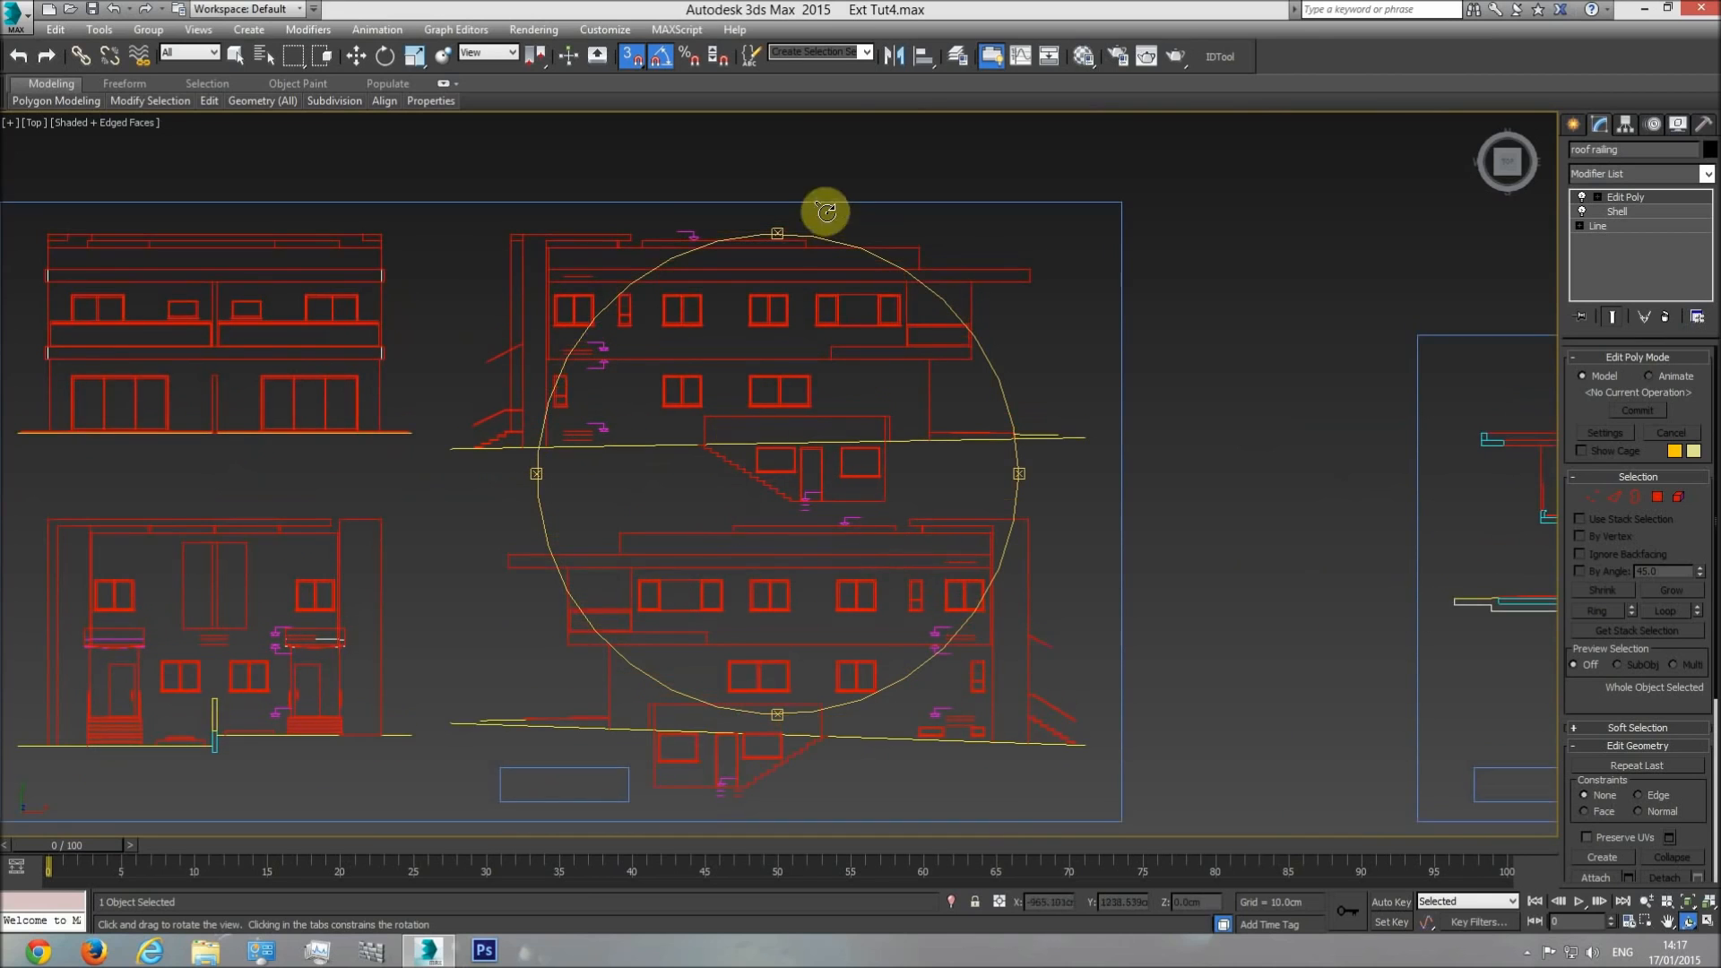
{"action": "scroll", "coordinate": [802, 238], "scroll_direction": "up", "scroll_amount": 5}
{"action": "key", "text": "w"}
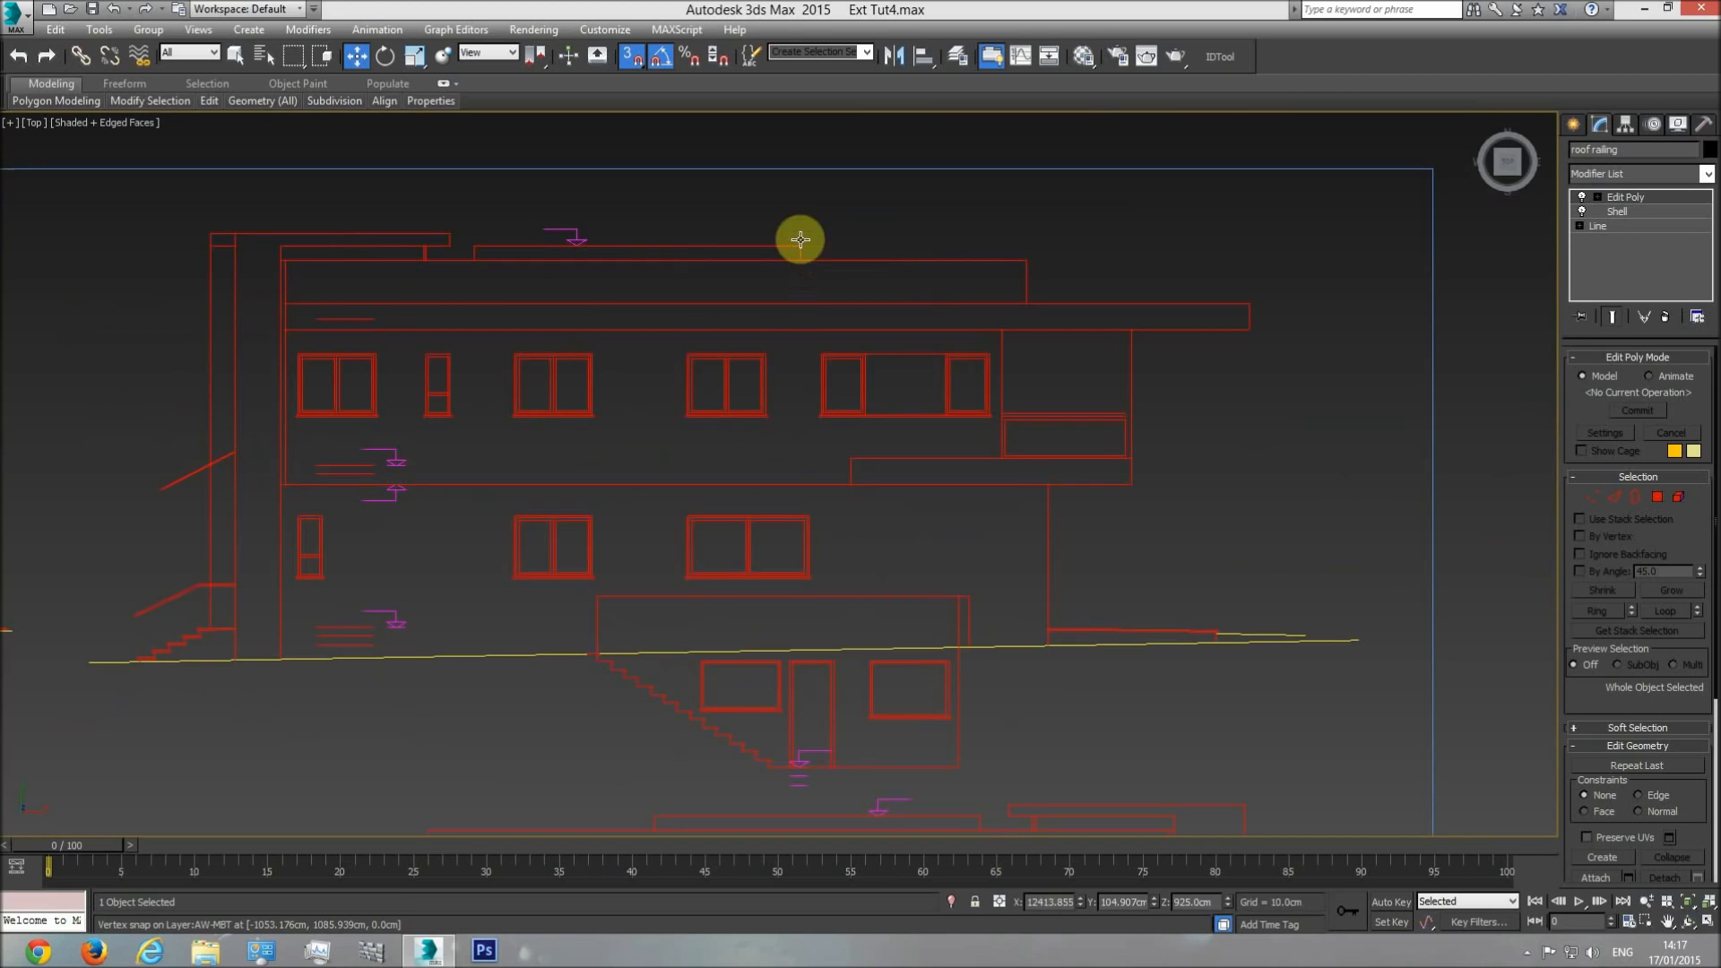
{"action": "middle_click_drag", "start_coordinate": [1022, 310], "coordinate": [776, 327]}
Start a snapped line on the roof plan, tracing the upper and right outer edges of the central rooftop volume.
{"action": "scroll", "coordinate": [776, 326], "scroll_direction": "down", "scroll_amount": 8}
{"action": "middle_click_drag", "start_coordinate": [1364, 478], "coordinate": [673, 500]}
{"action": "scroll", "coordinate": [932, 466], "scroll_direction": "up", "scroll_amount": 5}
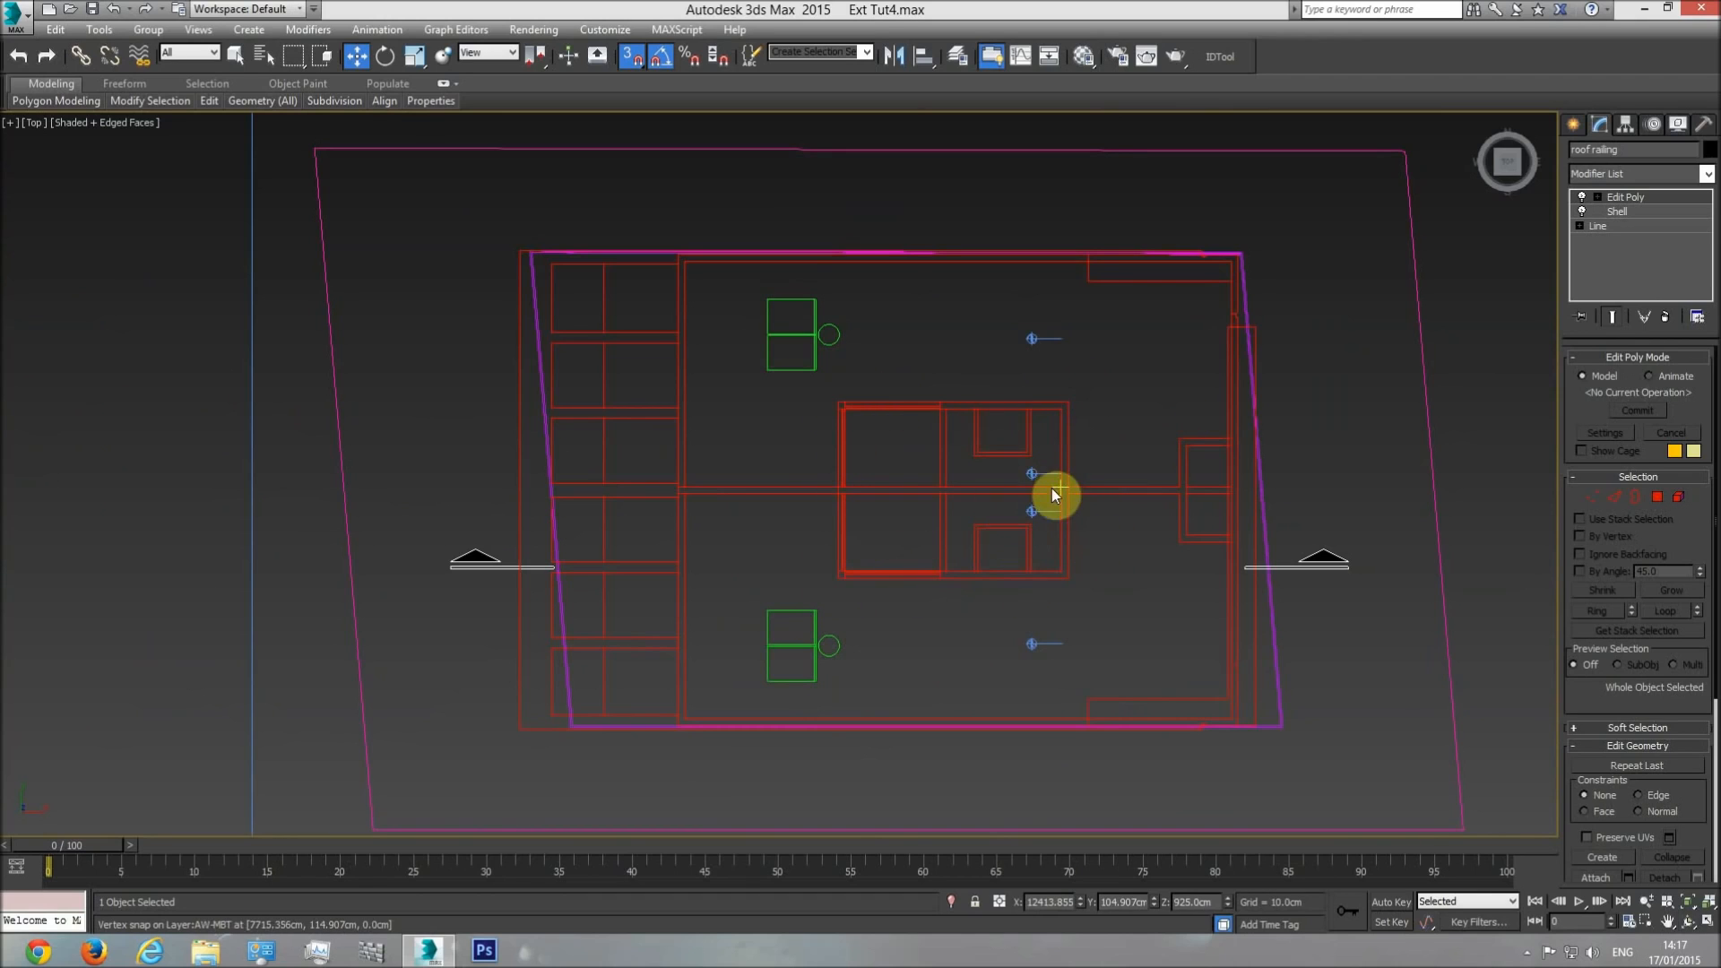
{"action": "middle_click_drag", "start_coordinate": [991, 471], "coordinate": [1003, 508]}
{"action": "scroll", "coordinate": [1004, 508], "scroll_direction": "up", "scroll_amount": 3}
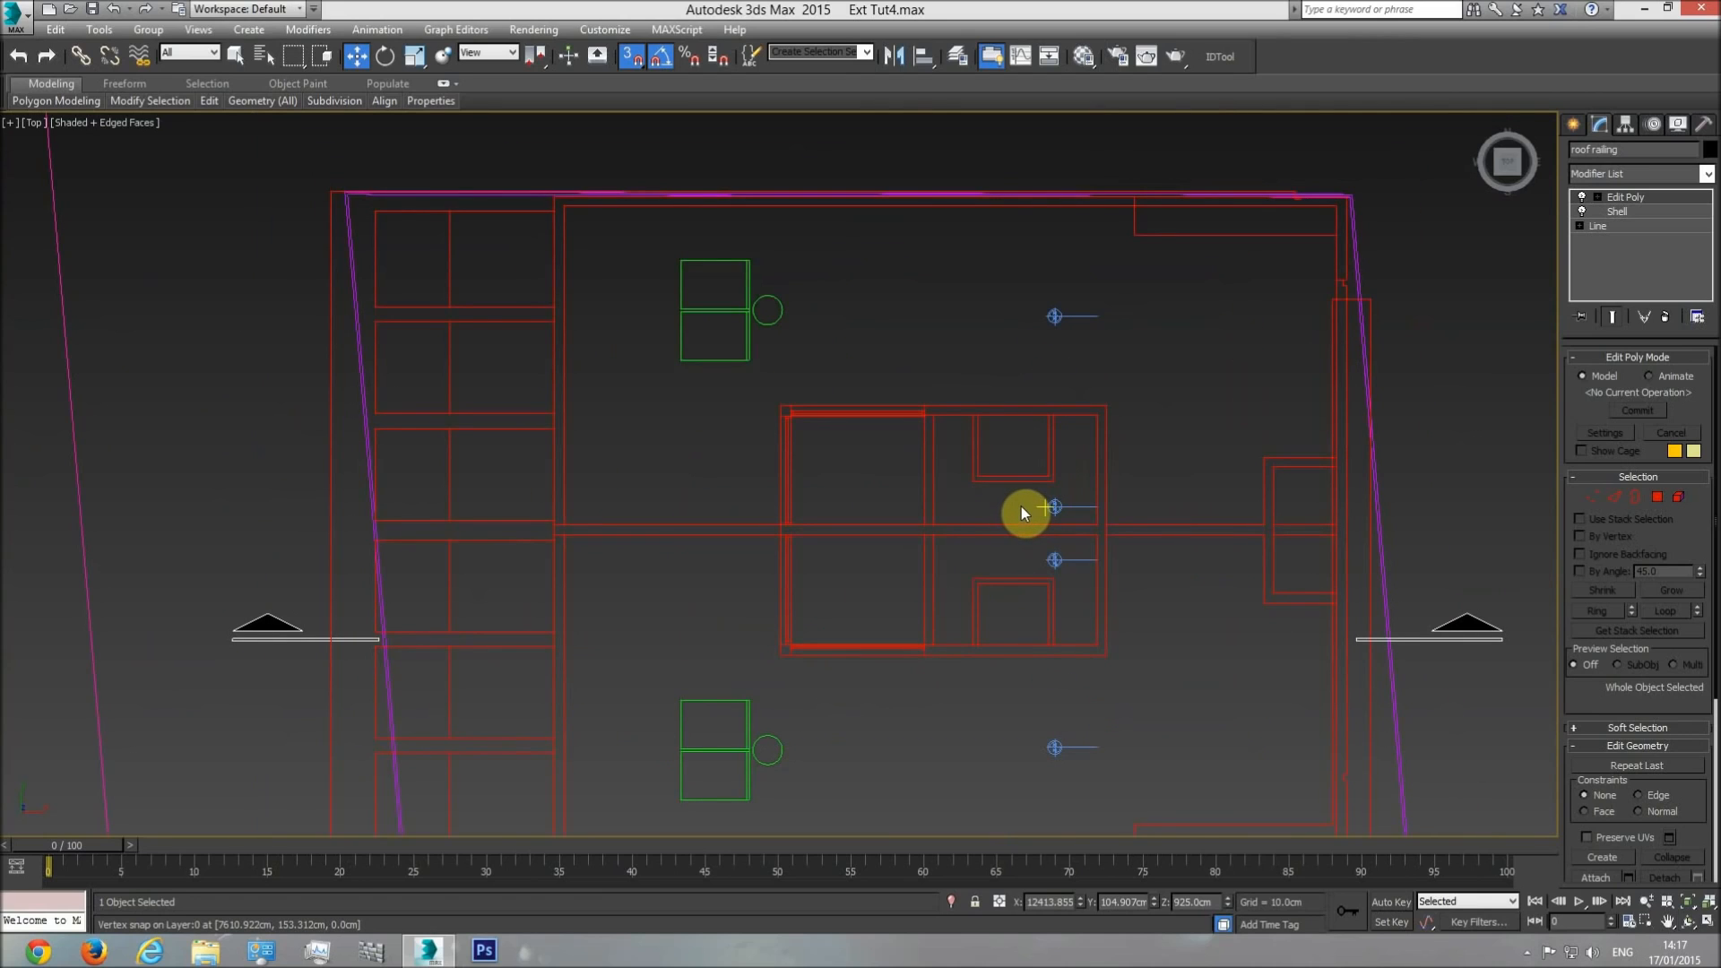
{"action": "left_click", "coordinate": [1574, 124]}
{"action": "left_click", "coordinate": [1608, 253]}
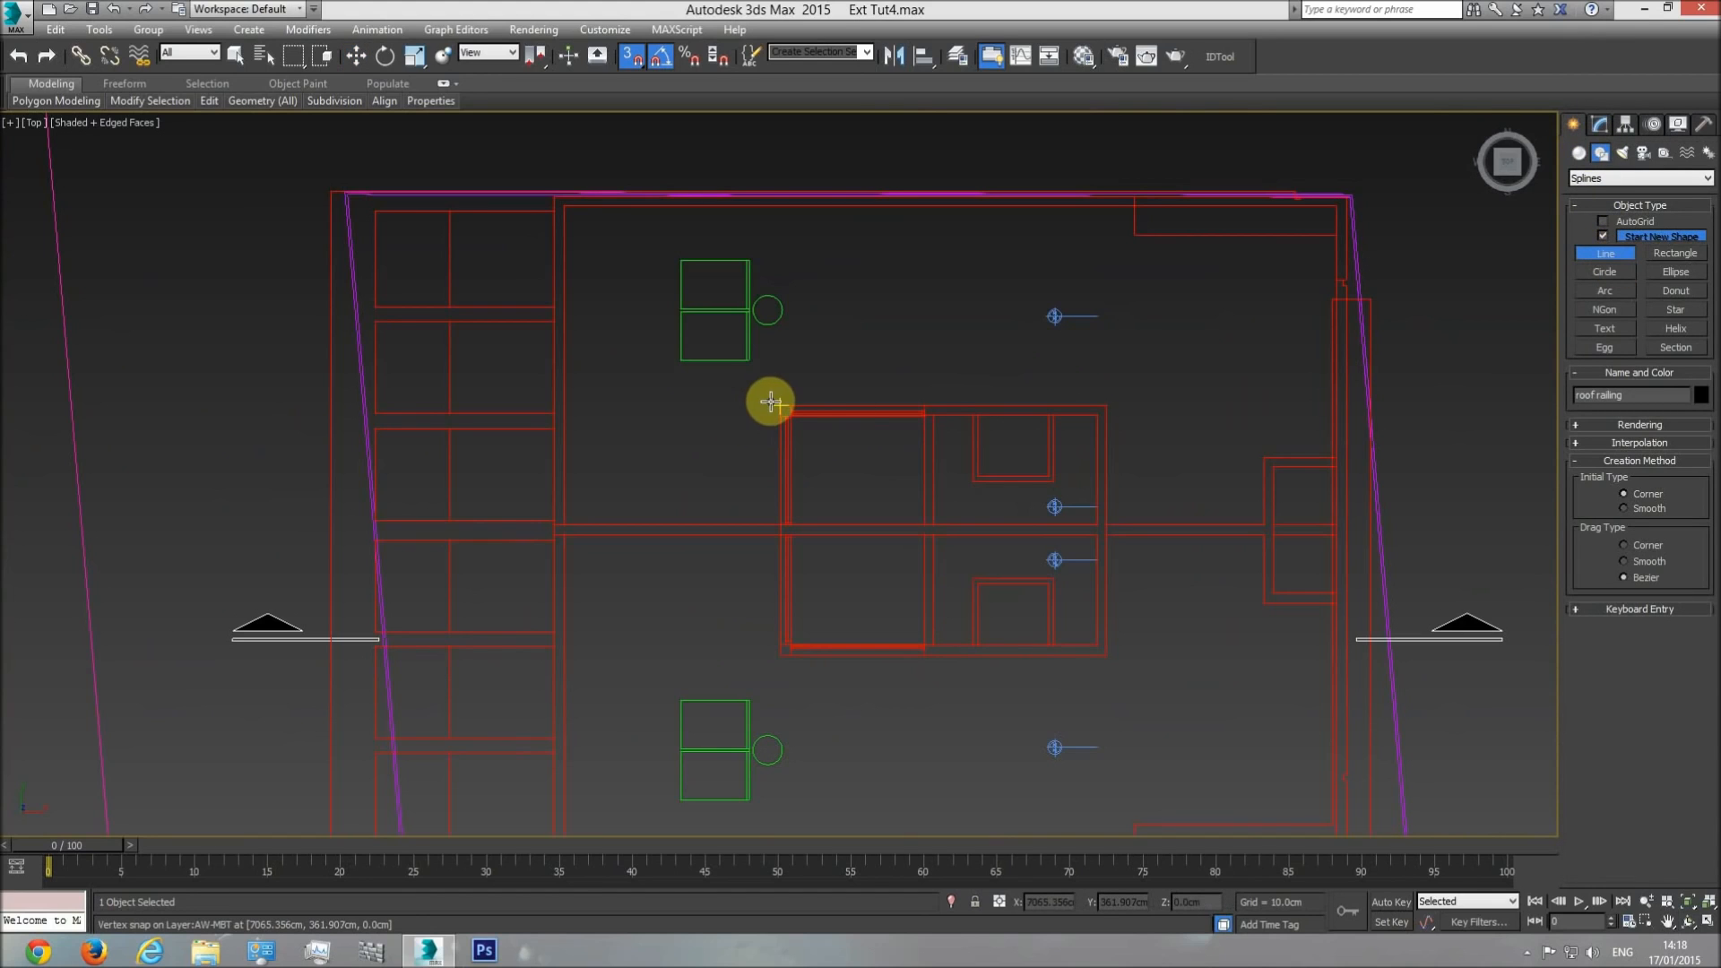
{"action": "left_click", "coordinate": [772, 402]}
{"action": "scroll", "coordinate": [795, 395], "scroll_direction": "up", "scroll_amount": 5}
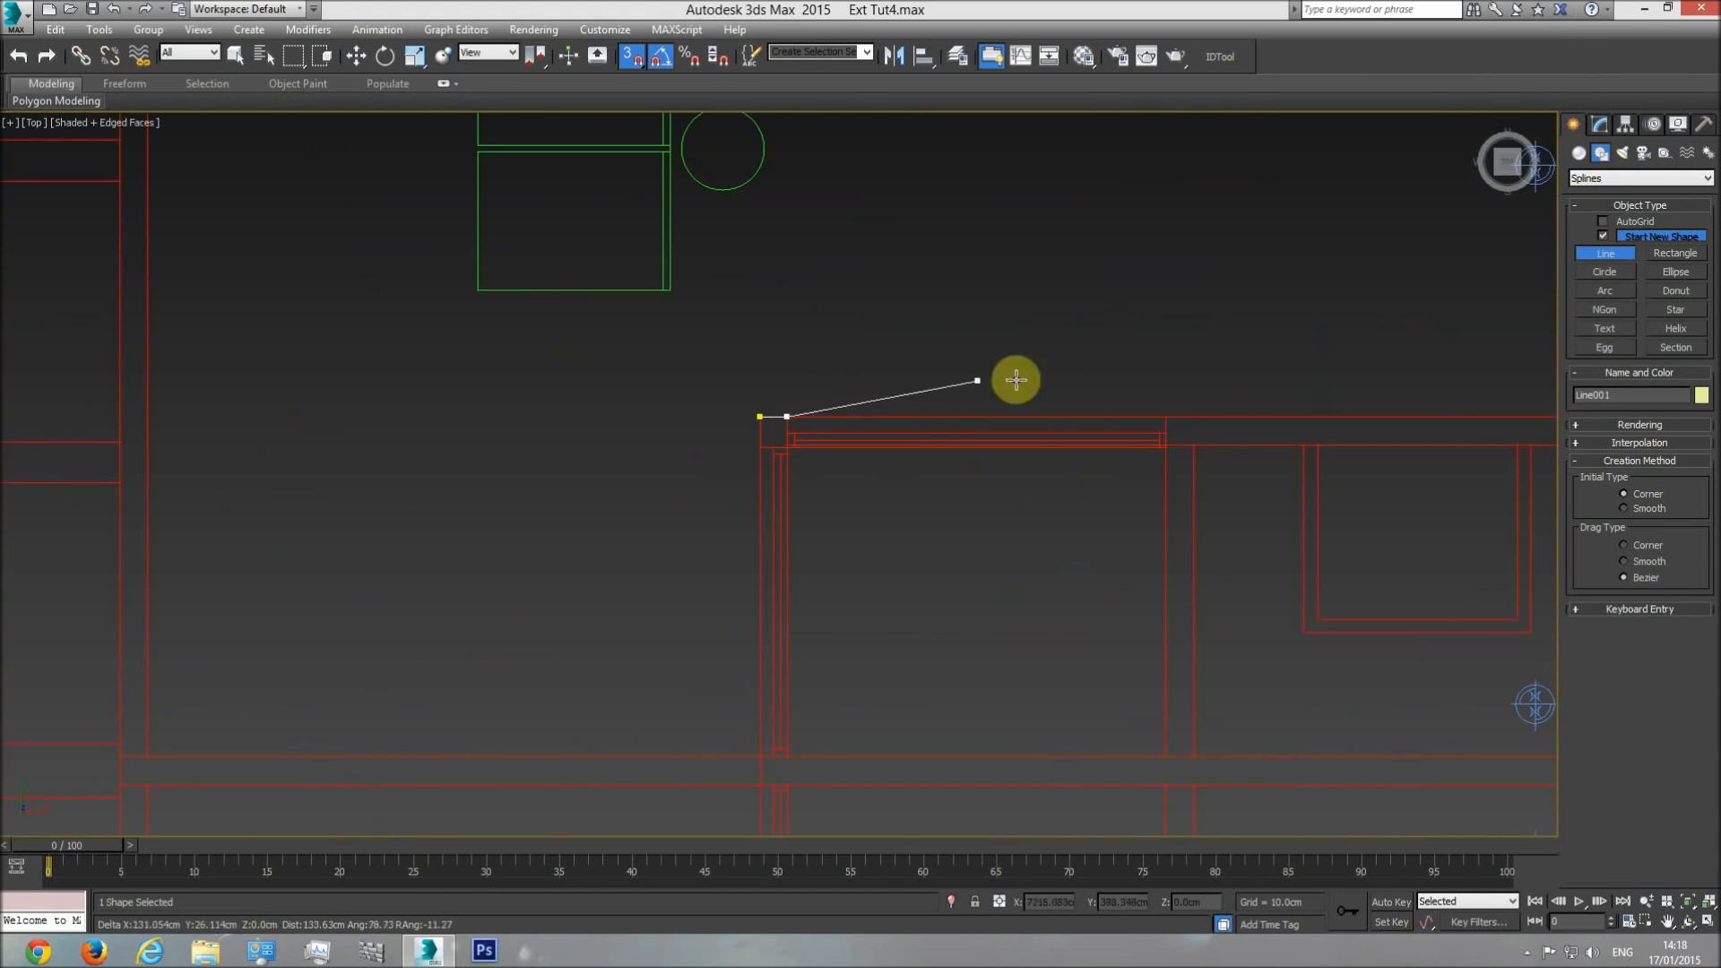
{"action": "middle_click_drag", "start_coordinate": [1306, 415], "coordinate": [803, 403]}
{"action": "left_click", "coordinate": [1181, 403]}
{"action": "middle_click_drag", "start_coordinate": [1192, 566], "coordinate": [1124, 199]}
{"action": "left_click", "coordinate": [1110, 742]}
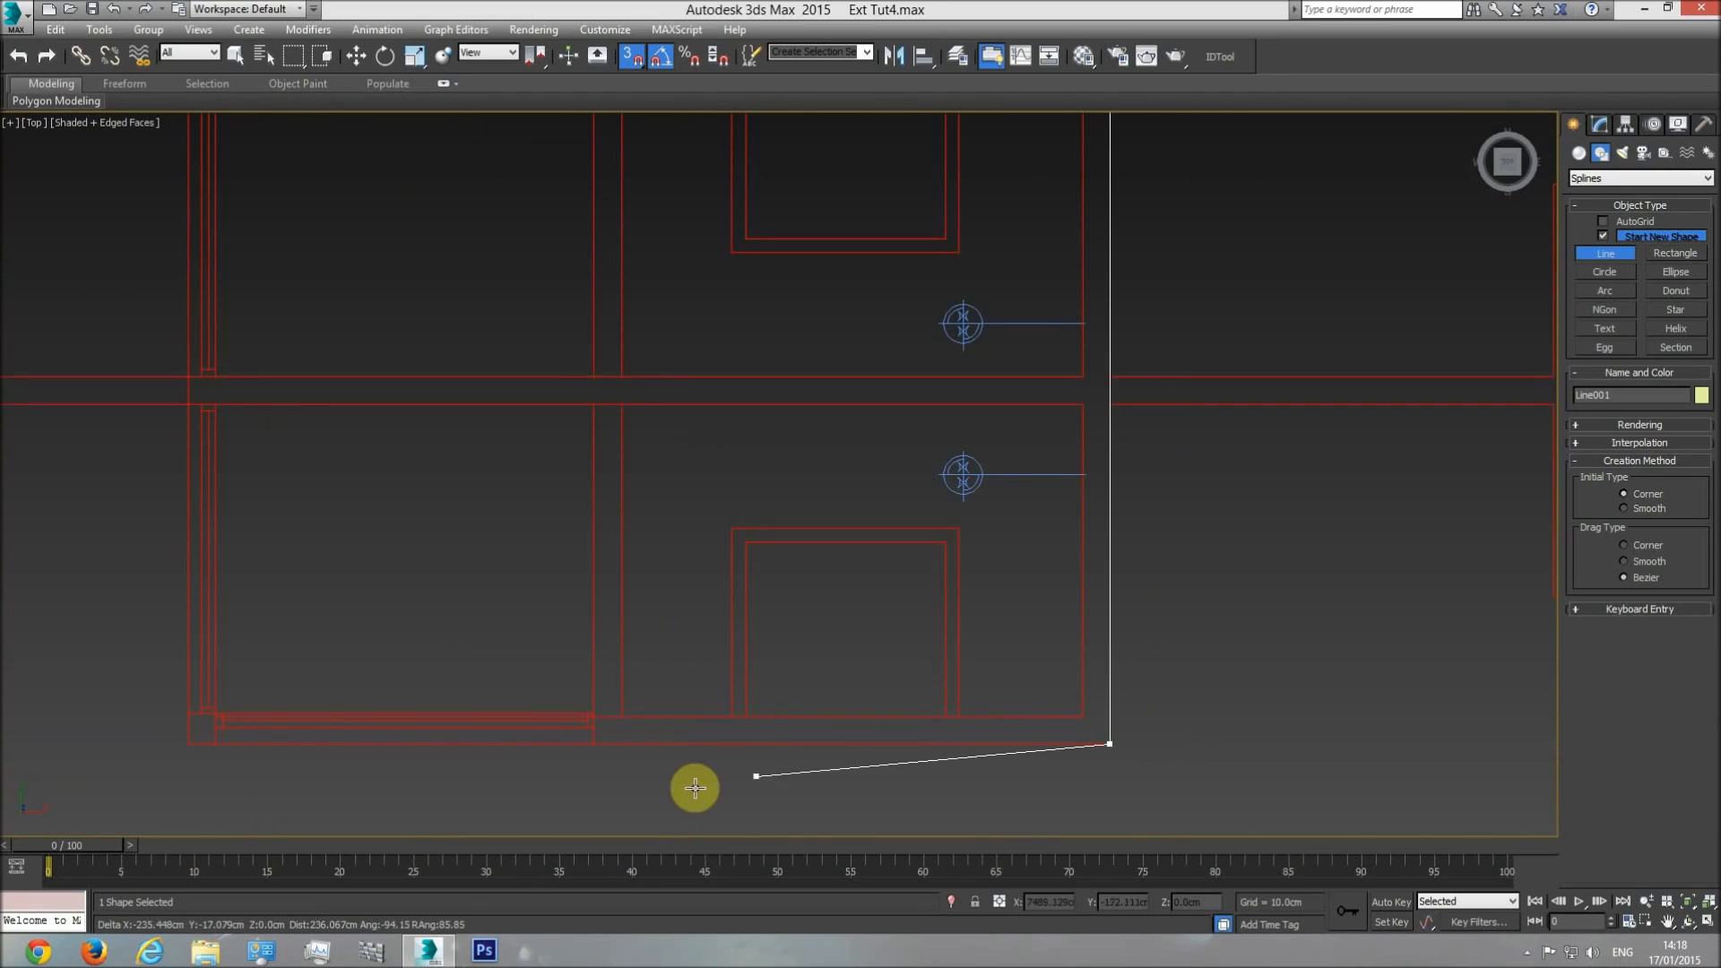
Trace the lower and left edges of the central rooftop volume through the wall vertices and close the spline.
{"action": "left_click", "coordinate": [594, 743]}
{"action": "left_click", "coordinate": [215, 744]}
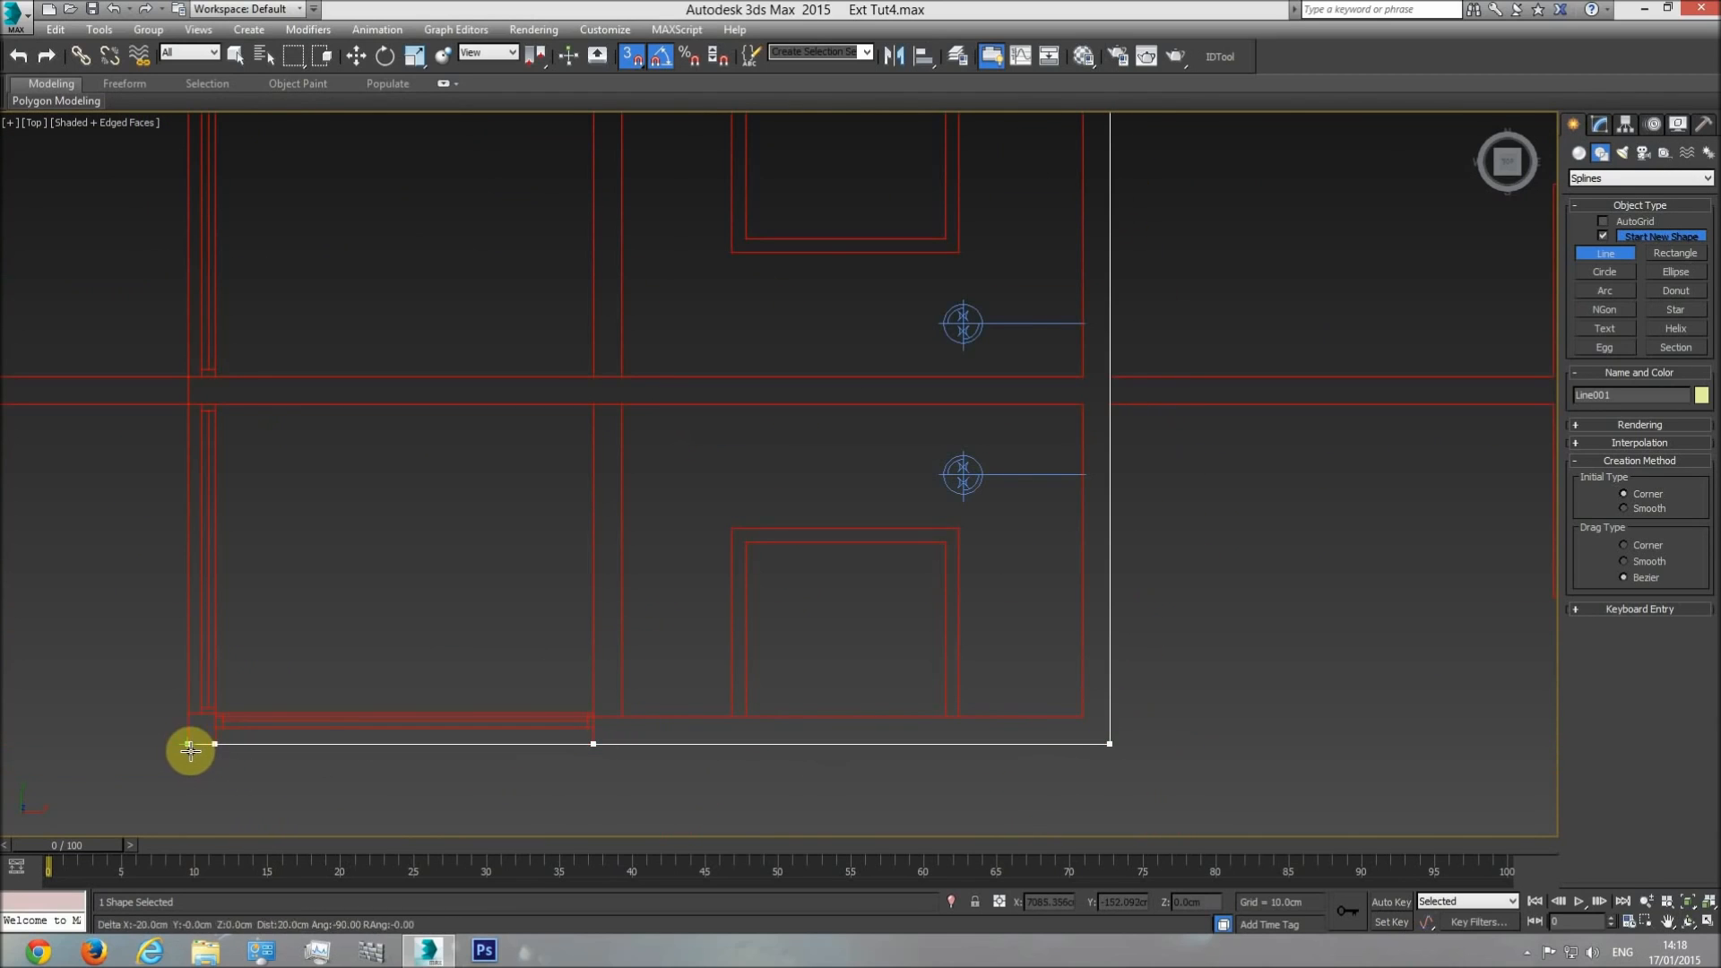
{"action": "left_click", "coordinate": [188, 743]}
{"action": "left_click", "coordinate": [187, 712]}
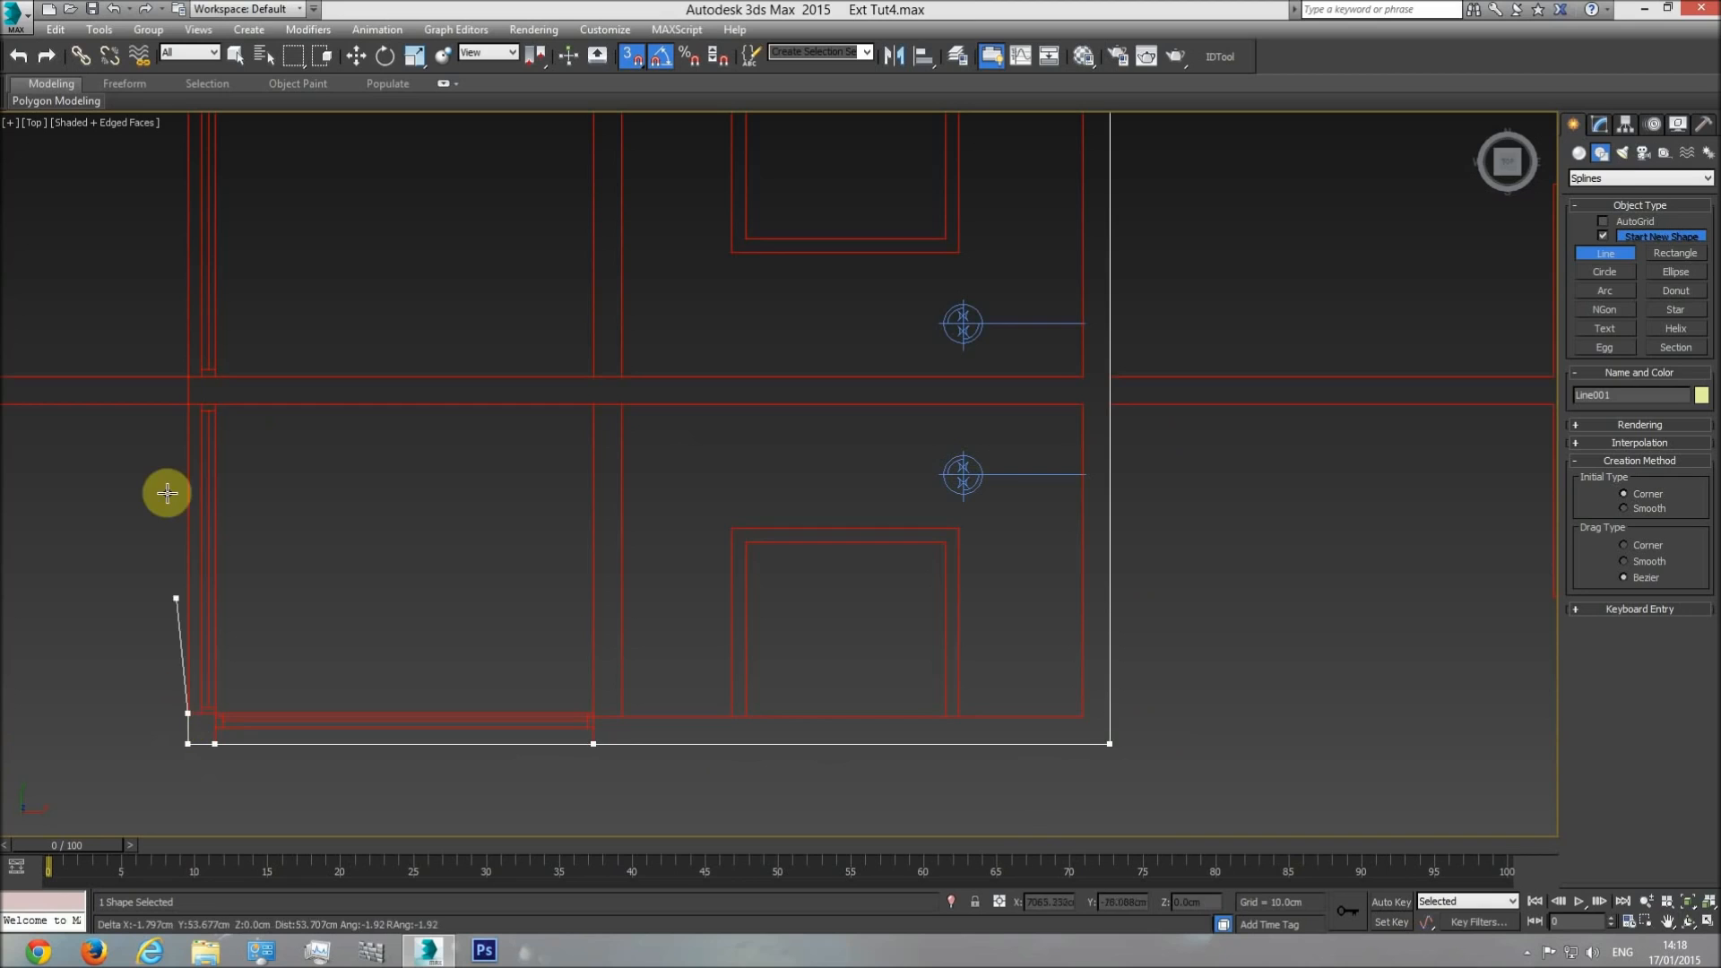
{"action": "left_click", "coordinate": [186, 404]}
{"action": "left_click", "coordinate": [186, 375]}
{"action": "middle_click_drag", "start_coordinate": [158, 280], "coordinate": [378, 646]}
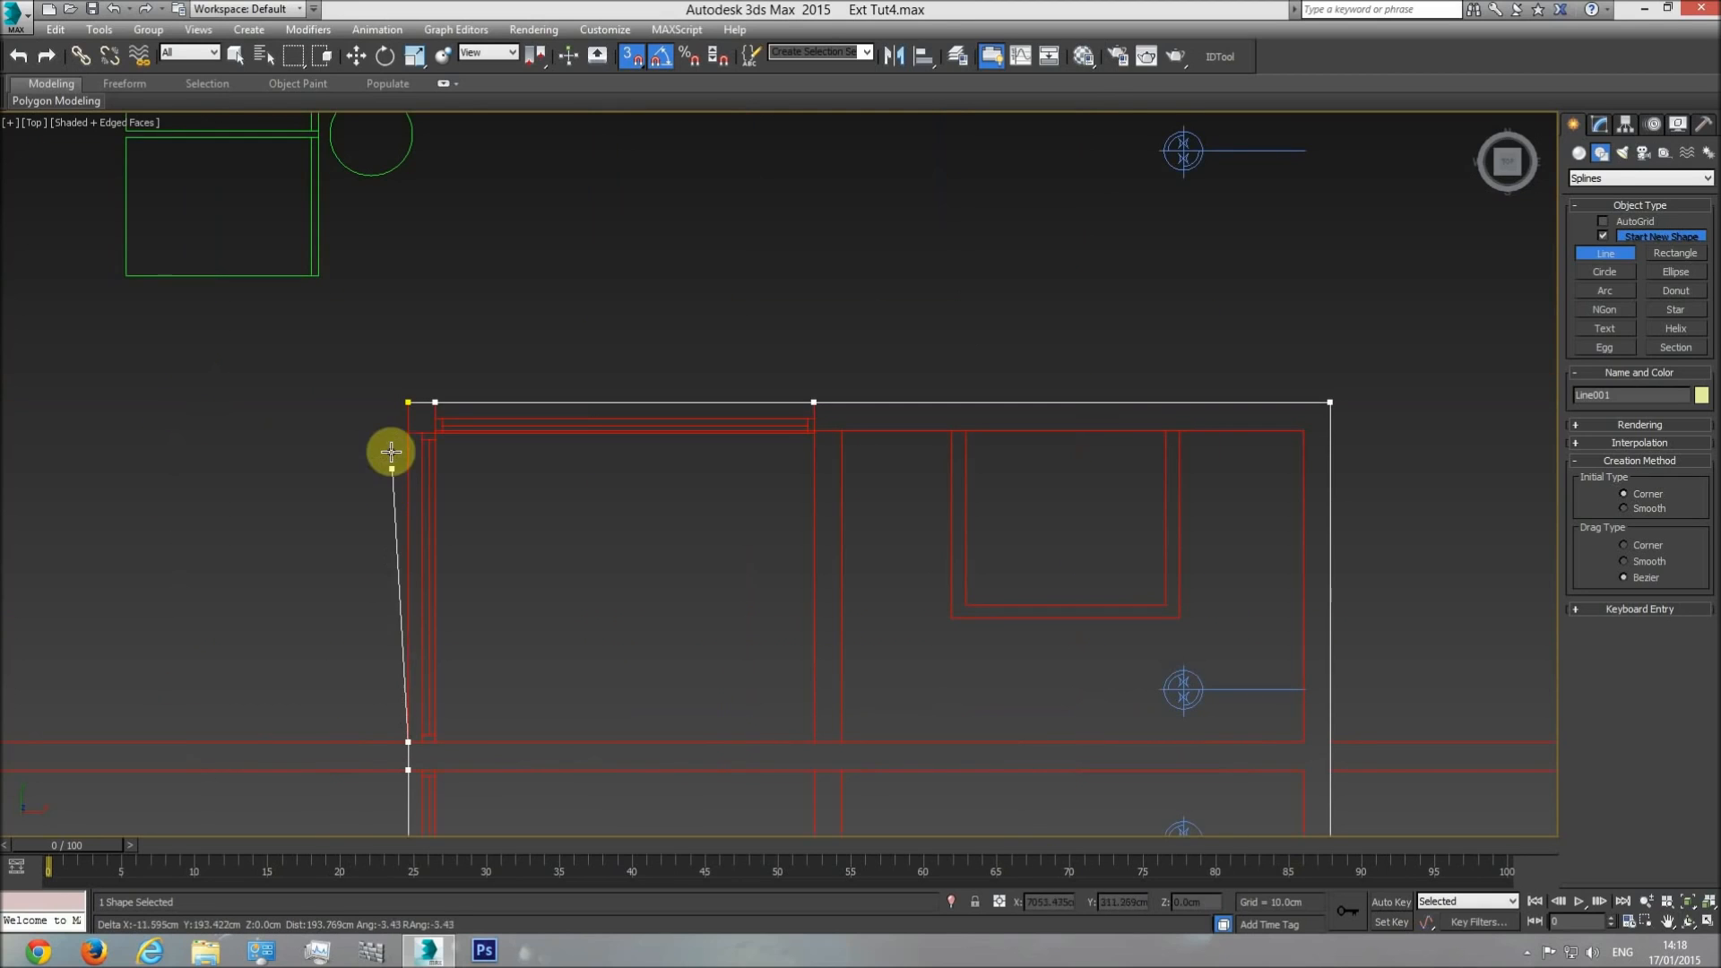
{"action": "left_click", "coordinate": [406, 404]}
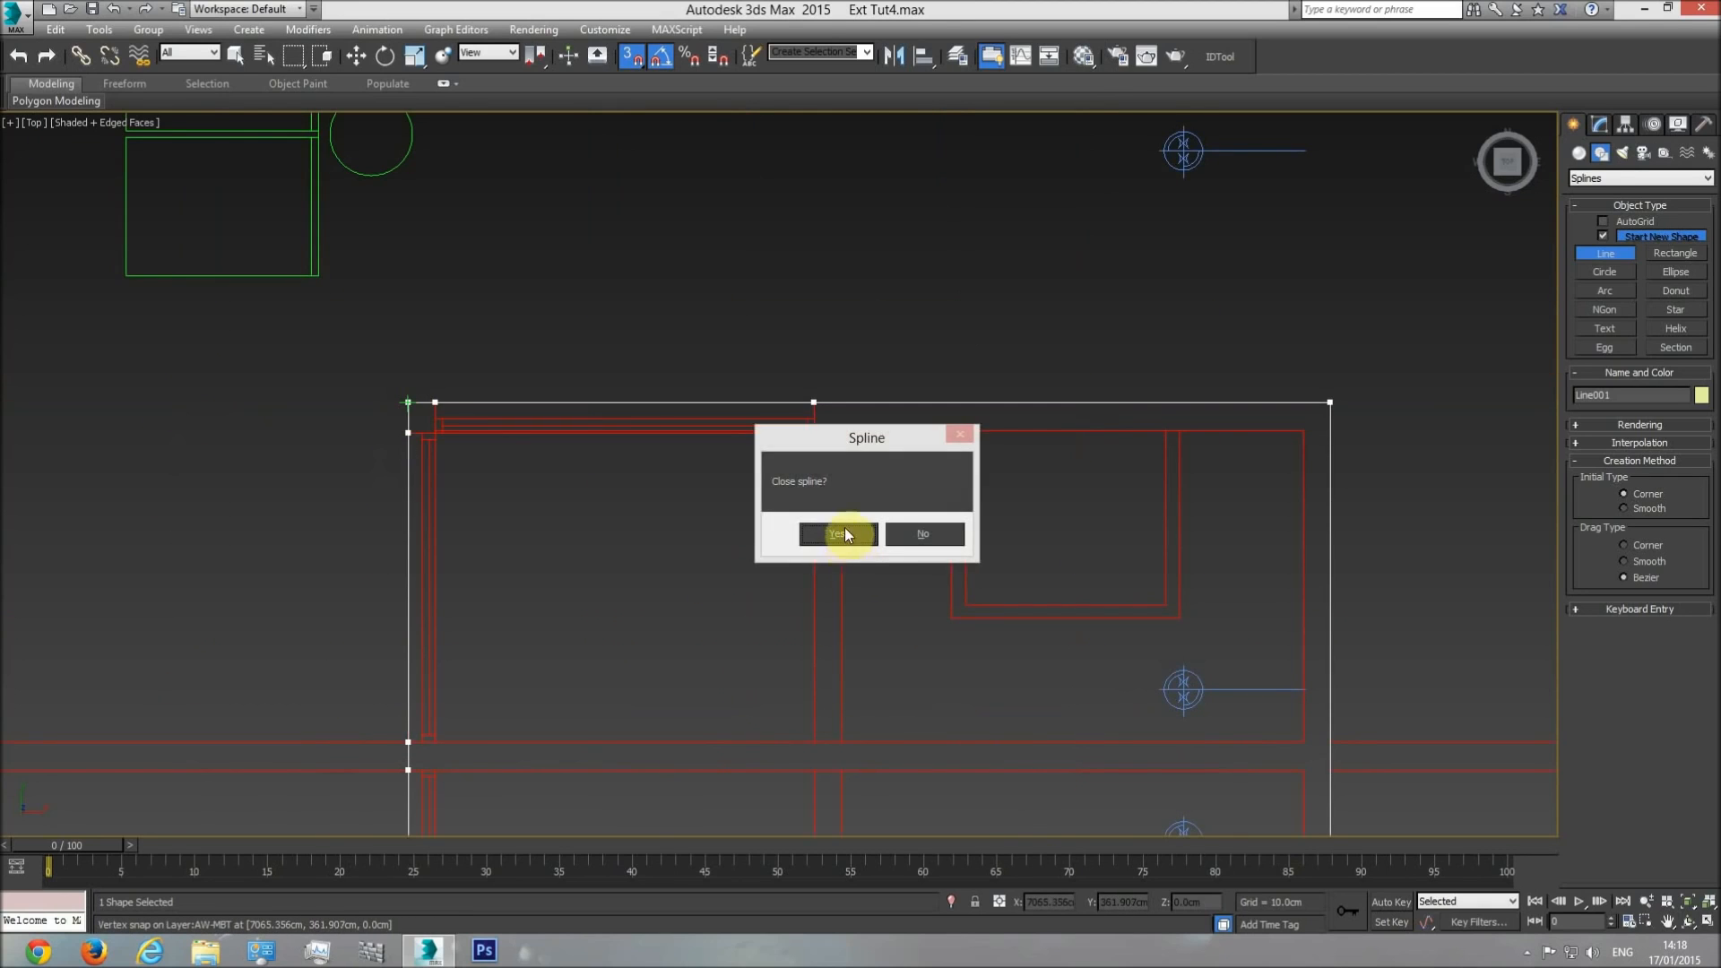
{"action": "left_click", "coordinate": [844, 534]}
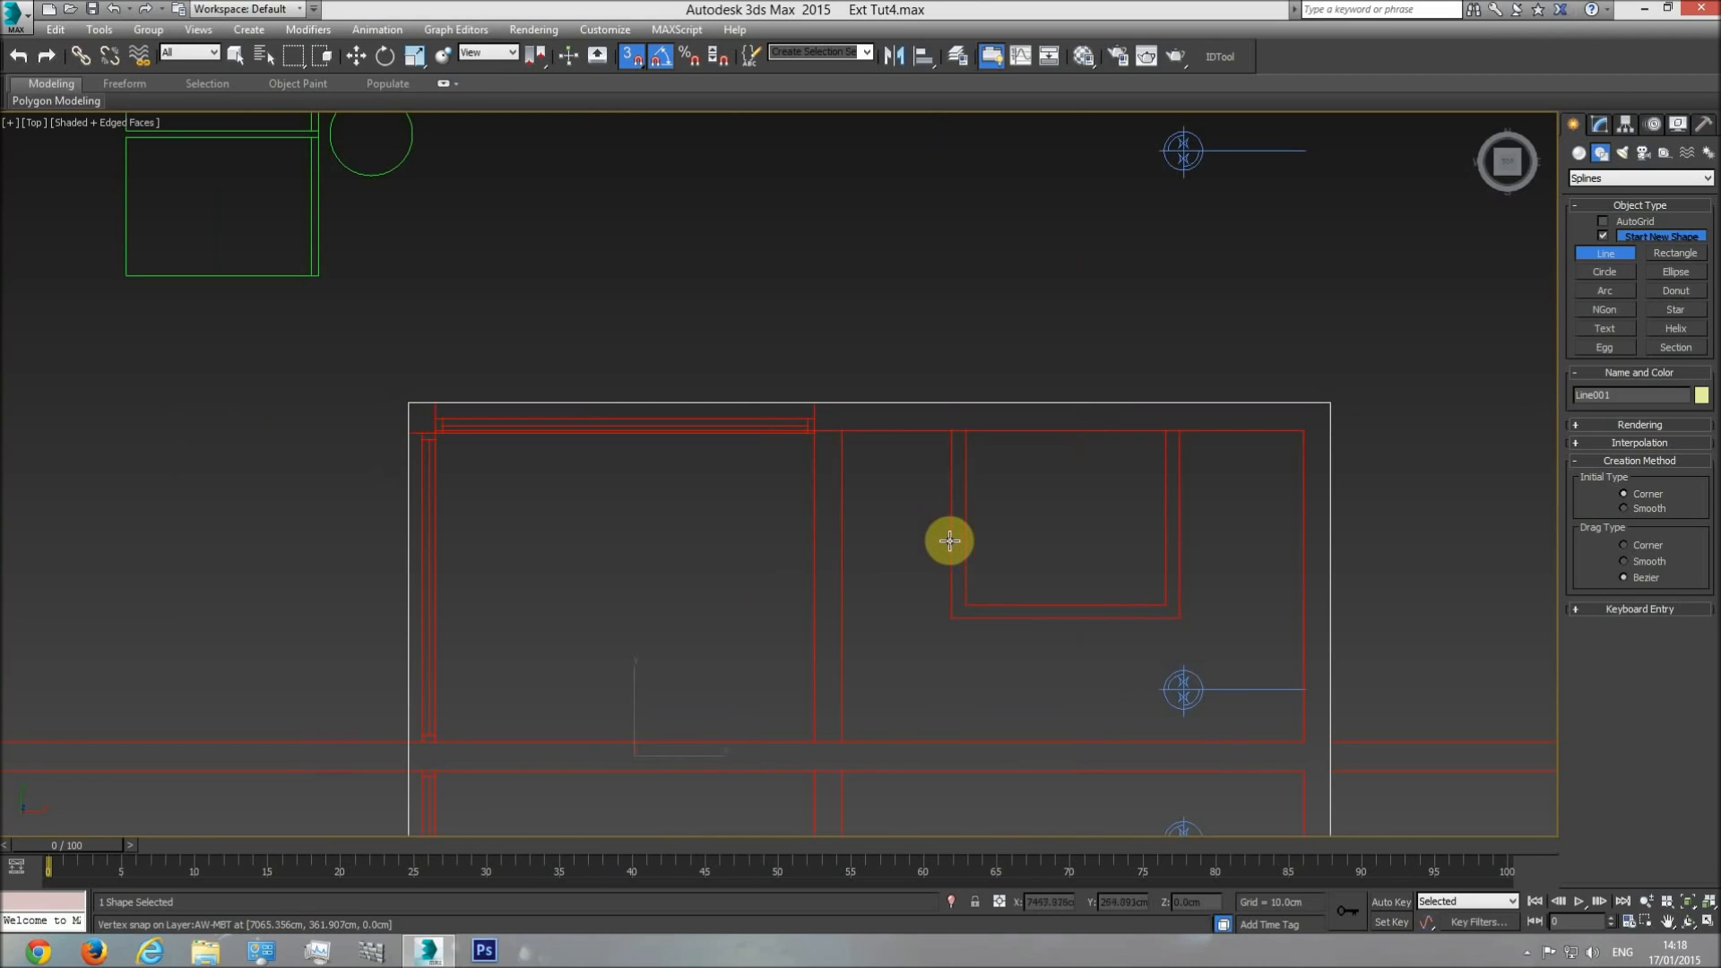
{"action": "scroll", "coordinate": [922, 633], "scroll_direction": "down", "scroll_amount": 4}
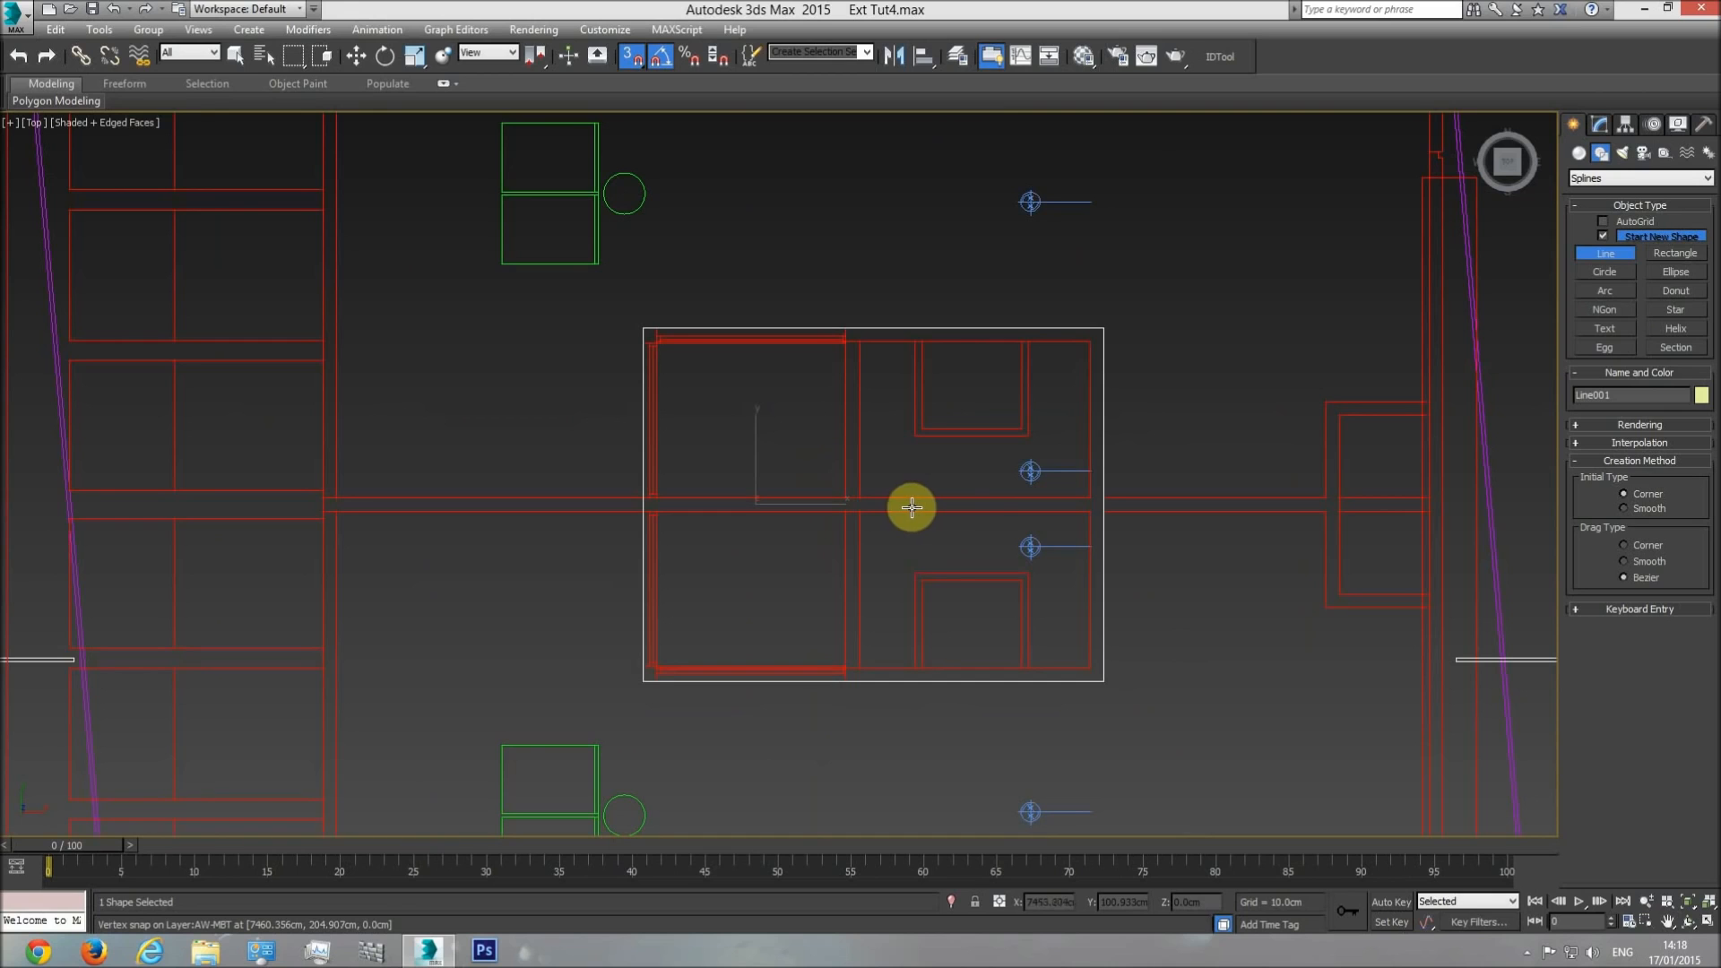
{"action": "right_click", "coordinate": [968, 476]}
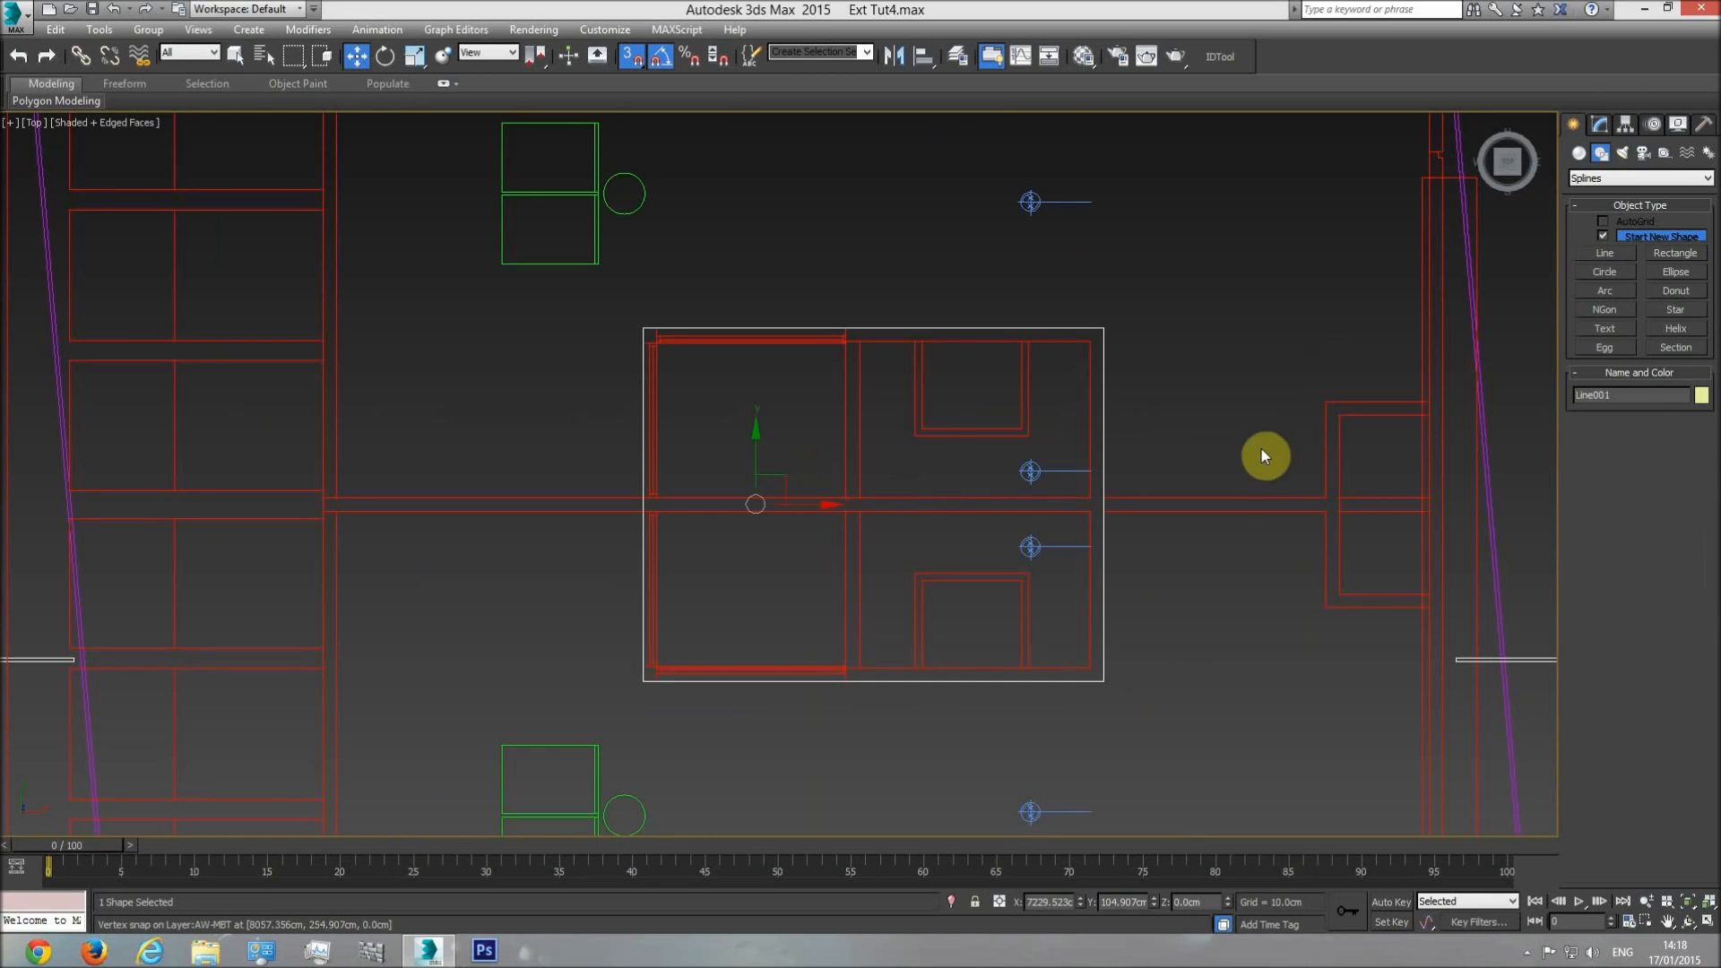
Move the closed outline from the roof plan onto the matching position over the building's roof in the top view.
{"action": "scroll", "coordinate": [834, 491], "scroll_direction": "down", "scroll_amount": 8}
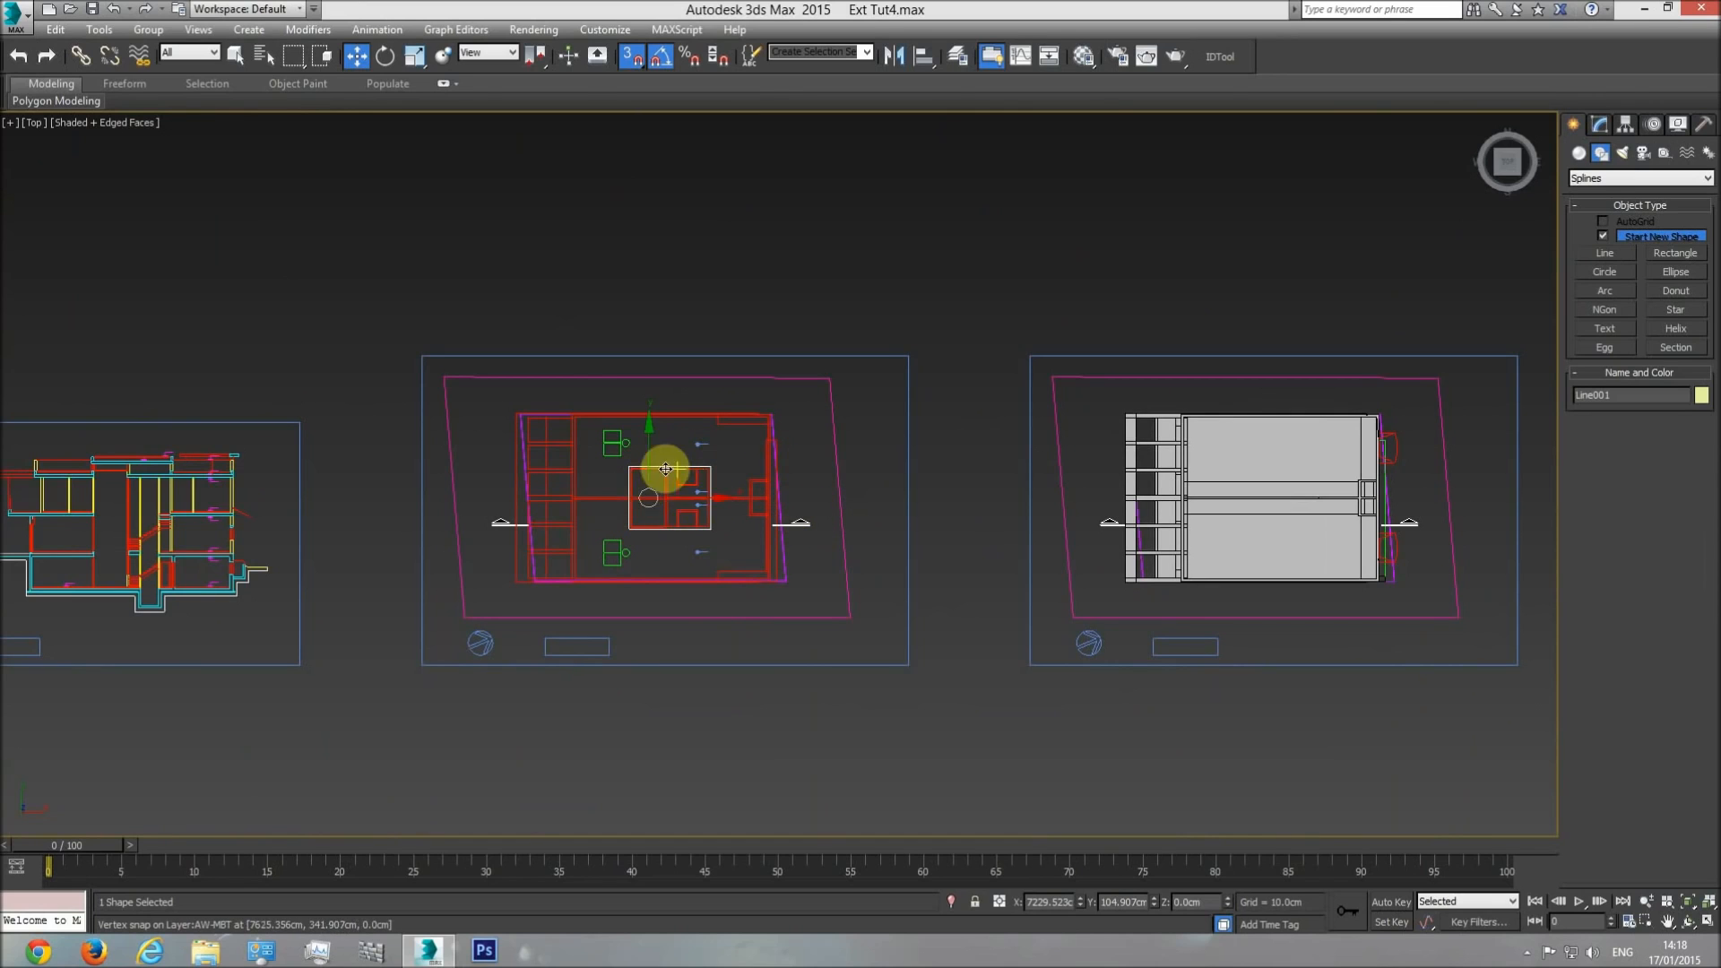
{"action": "scroll", "coordinate": [722, 498], "scroll_direction": "up", "scroll_amount": 10}
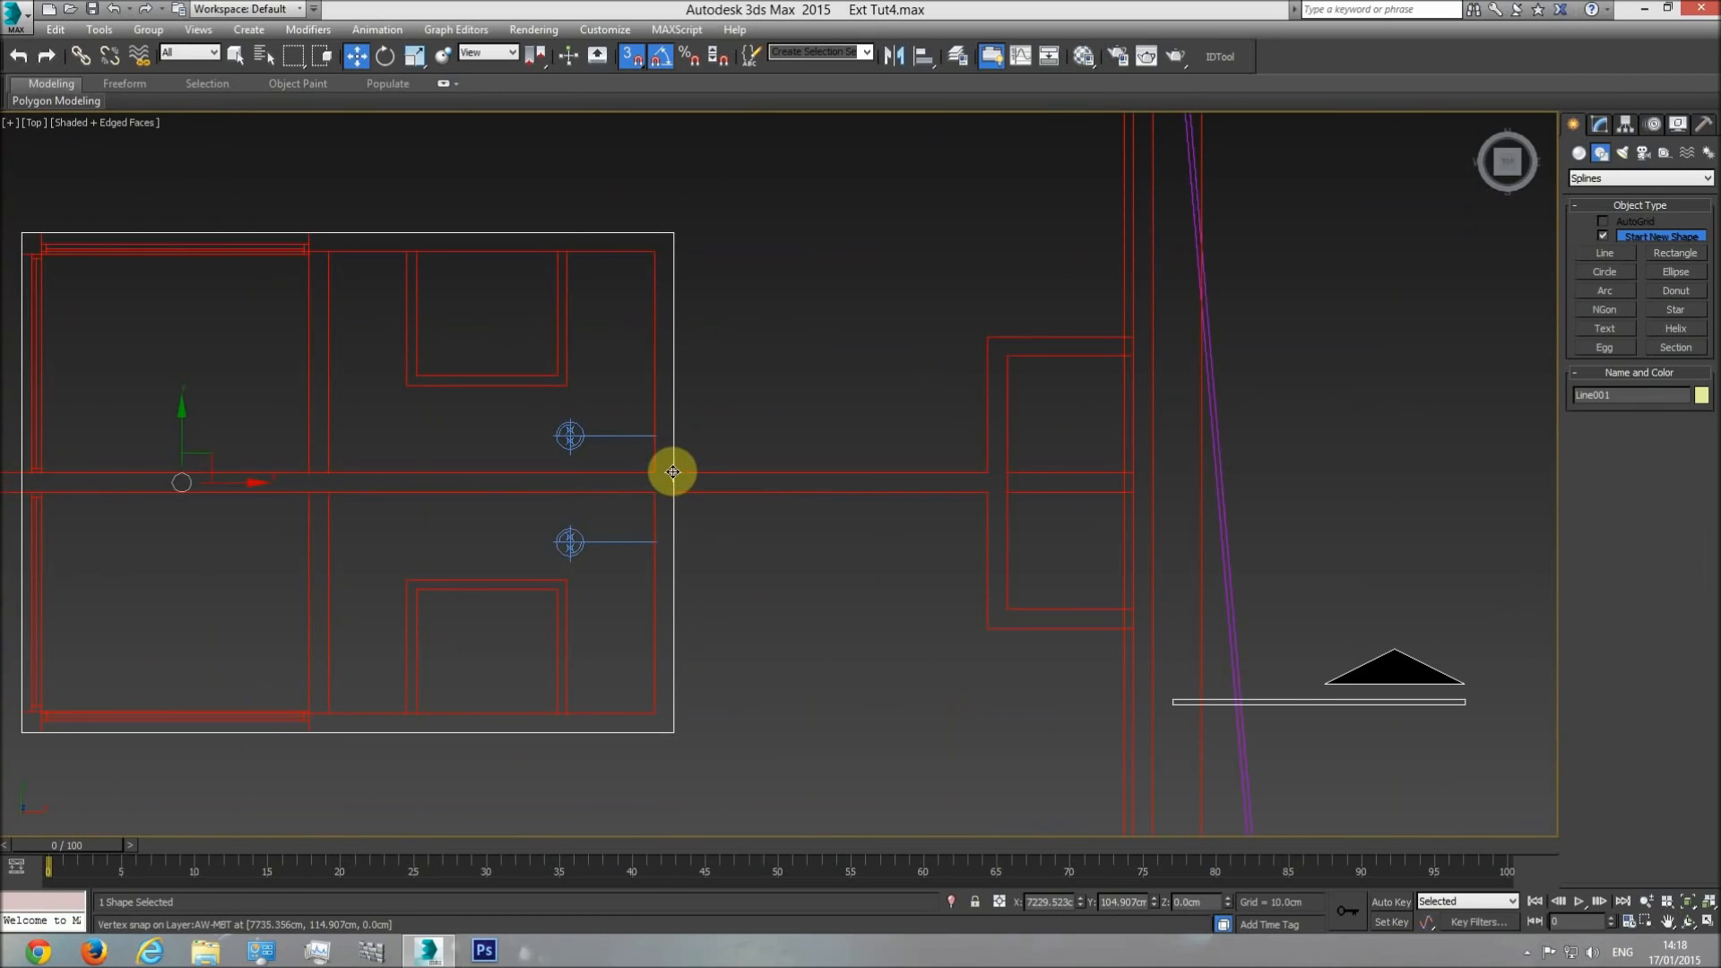
{"action": "left_click_drag", "start_coordinate": [181, 482], "coordinate": [242, 514]}
{"action": "left_click_drag", "start_coordinate": [725, 233], "coordinate": [1187, 423]}
{"action": "scroll", "coordinate": [810, 431], "scroll_direction": "down", "scroll_amount": 7}
{"action": "middle_click_drag", "start_coordinate": [1187, 423], "coordinate": [241, 434]}
{"action": "mouse_move", "coordinate": [240, 434]}
{"action": "left_mouse_down"}
{"action": "mouse_move", "coordinate": [804, 413]}
{"action": "mouse_move", "coordinate": [884, 457]}
{"action": "mouse_move", "coordinate": [887, 433]}
{"action": "mouse_move", "coordinate": [890, 471]}
{"action": "left_mouse_up"}
{"action": "scroll", "coordinate": [888, 455], "scroll_direction": "up", "scroll_amount": 7}
{"action": "scroll", "coordinate": [891, 450], "scroll_direction": "up", "scroll_amount": 5}
{"action": "scroll", "coordinate": [871, 438], "scroll_direction": "down", "scroll_amount": 14}
Raise the outline above the roof to a height of about 1186 cm in the front view and return to perspective.
{"action": "key", "text": "f"}
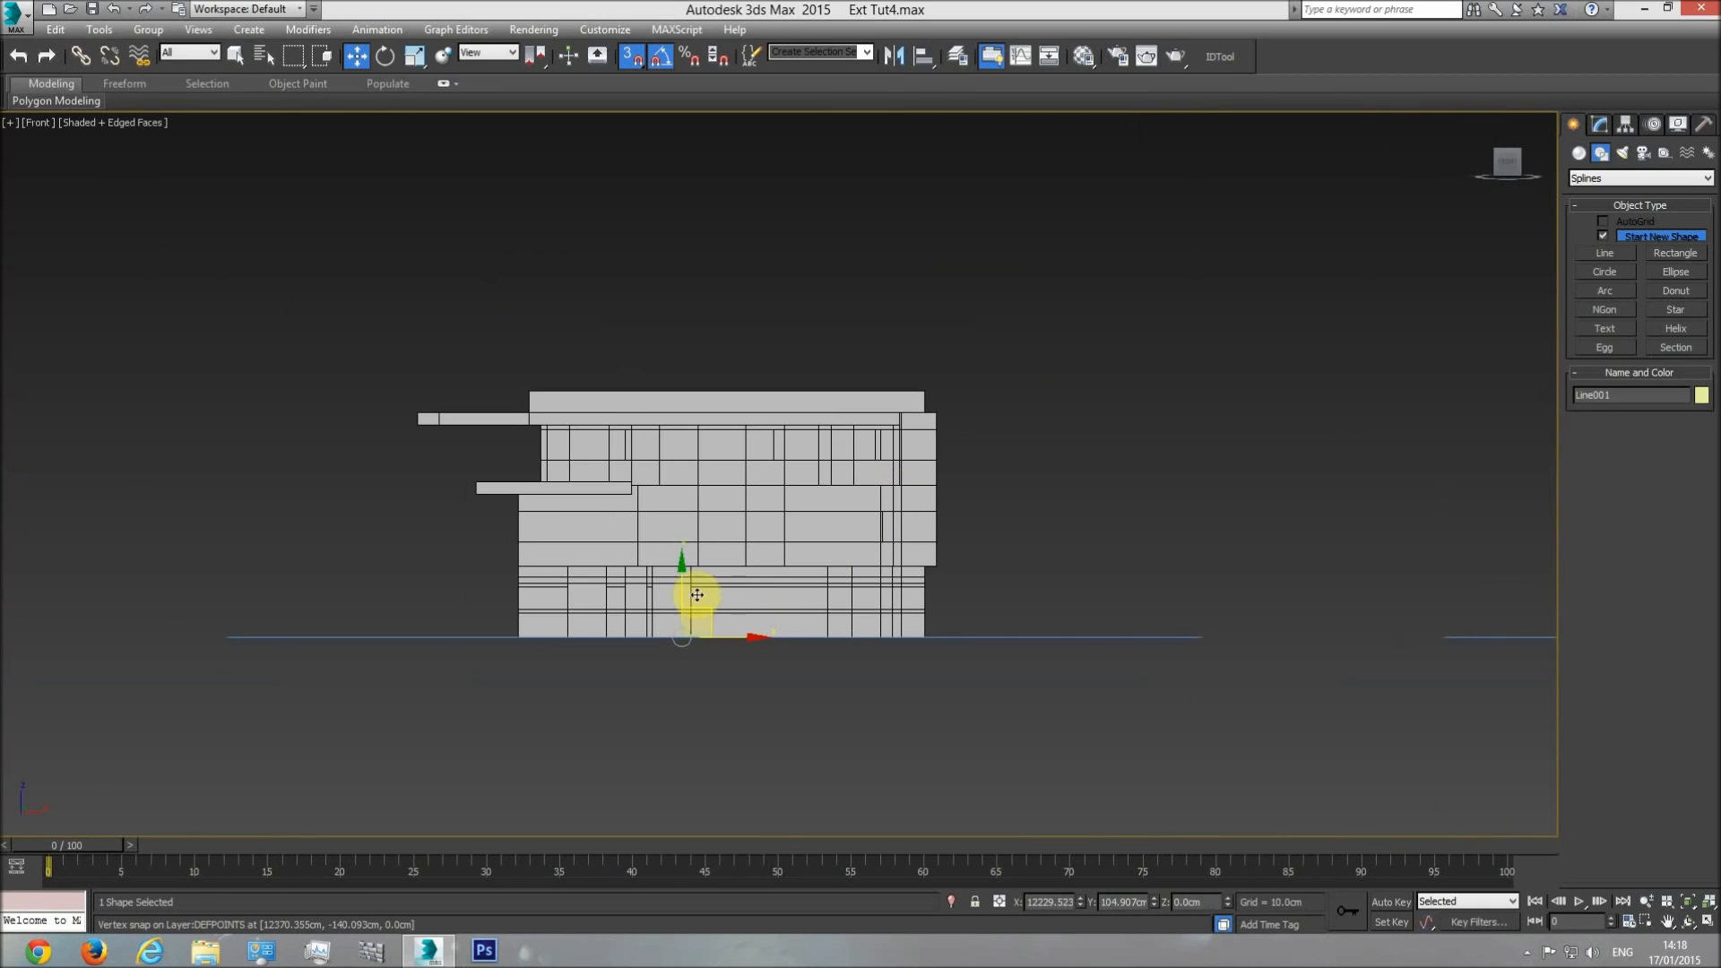
{"action": "left_click_drag", "start_coordinate": [681, 592], "coordinate": [765, 410]}
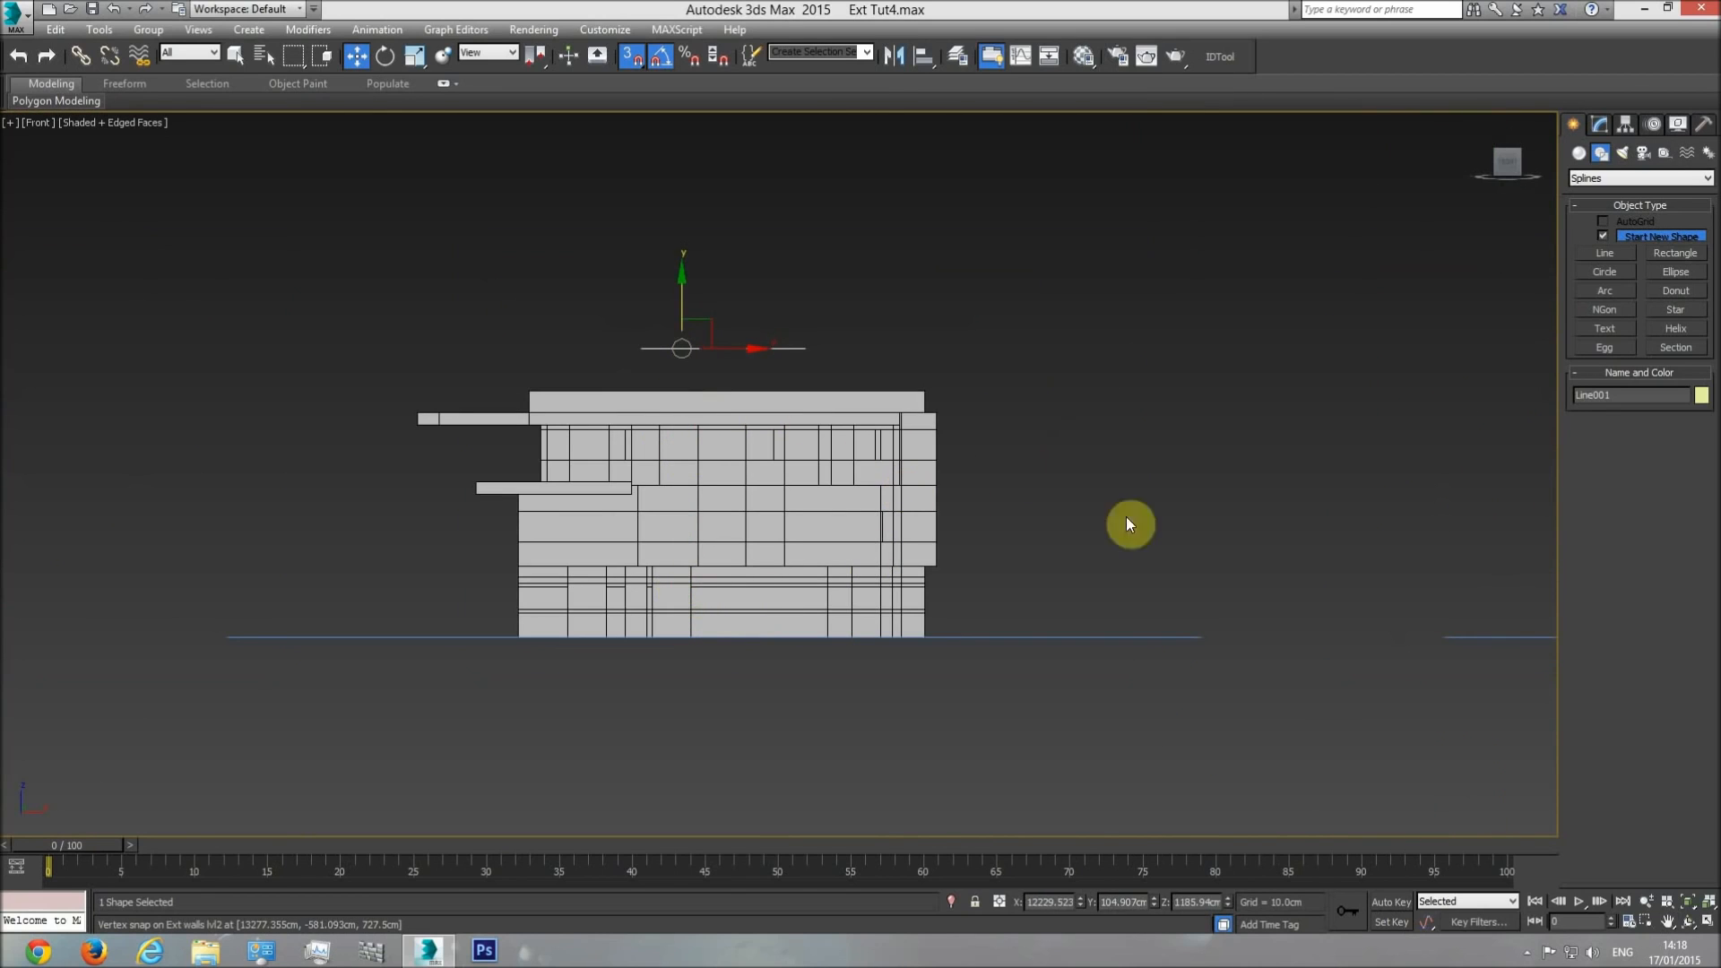
{"action": "key", "text": "p"}
{"action": "left_click", "coordinate": [1688, 923]}
{"action": "left_click_drag", "start_coordinate": [819, 510], "coordinate": [1440, 307]}
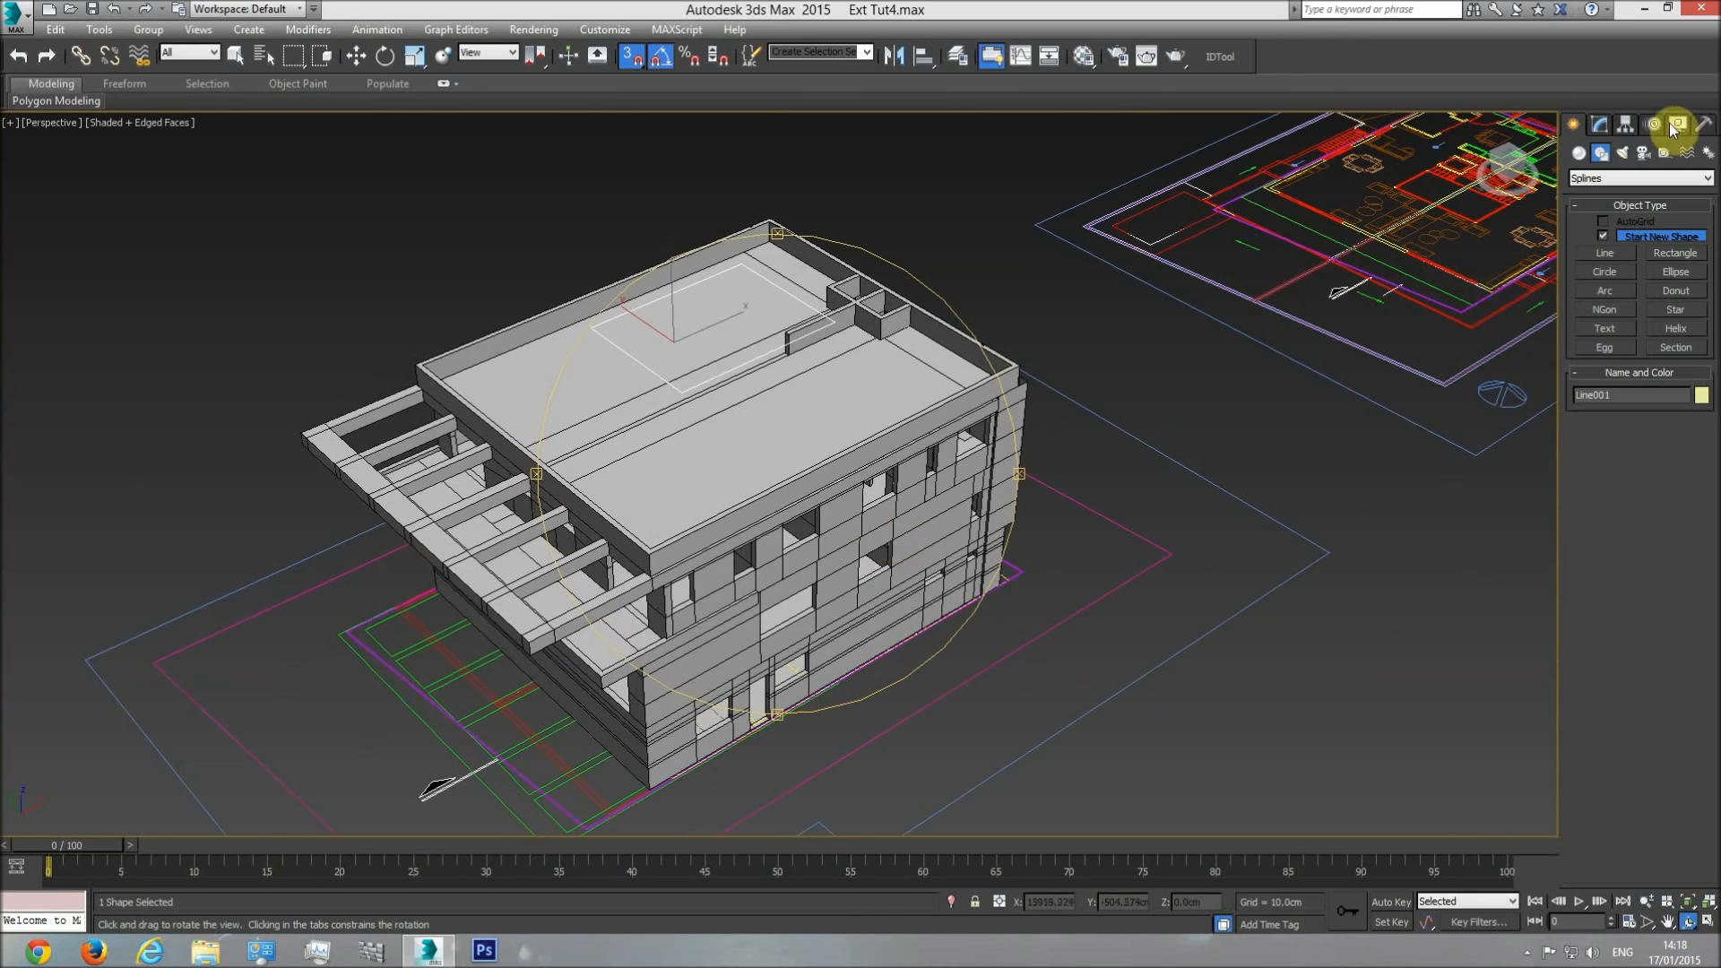
Apply a Shell modifier to the outline with an outer amount of 120 cm.
{"action": "left_click", "coordinate": [1600, 124]}
{"action": "left_click", "coordinate": [1709, 175]}
{"action": "scroll", "coordinate": [1614, 358], "scroll_direction": "down", "scroll_amount": 3}
{"action": "left_click", "coordinate": [1605, 311]}
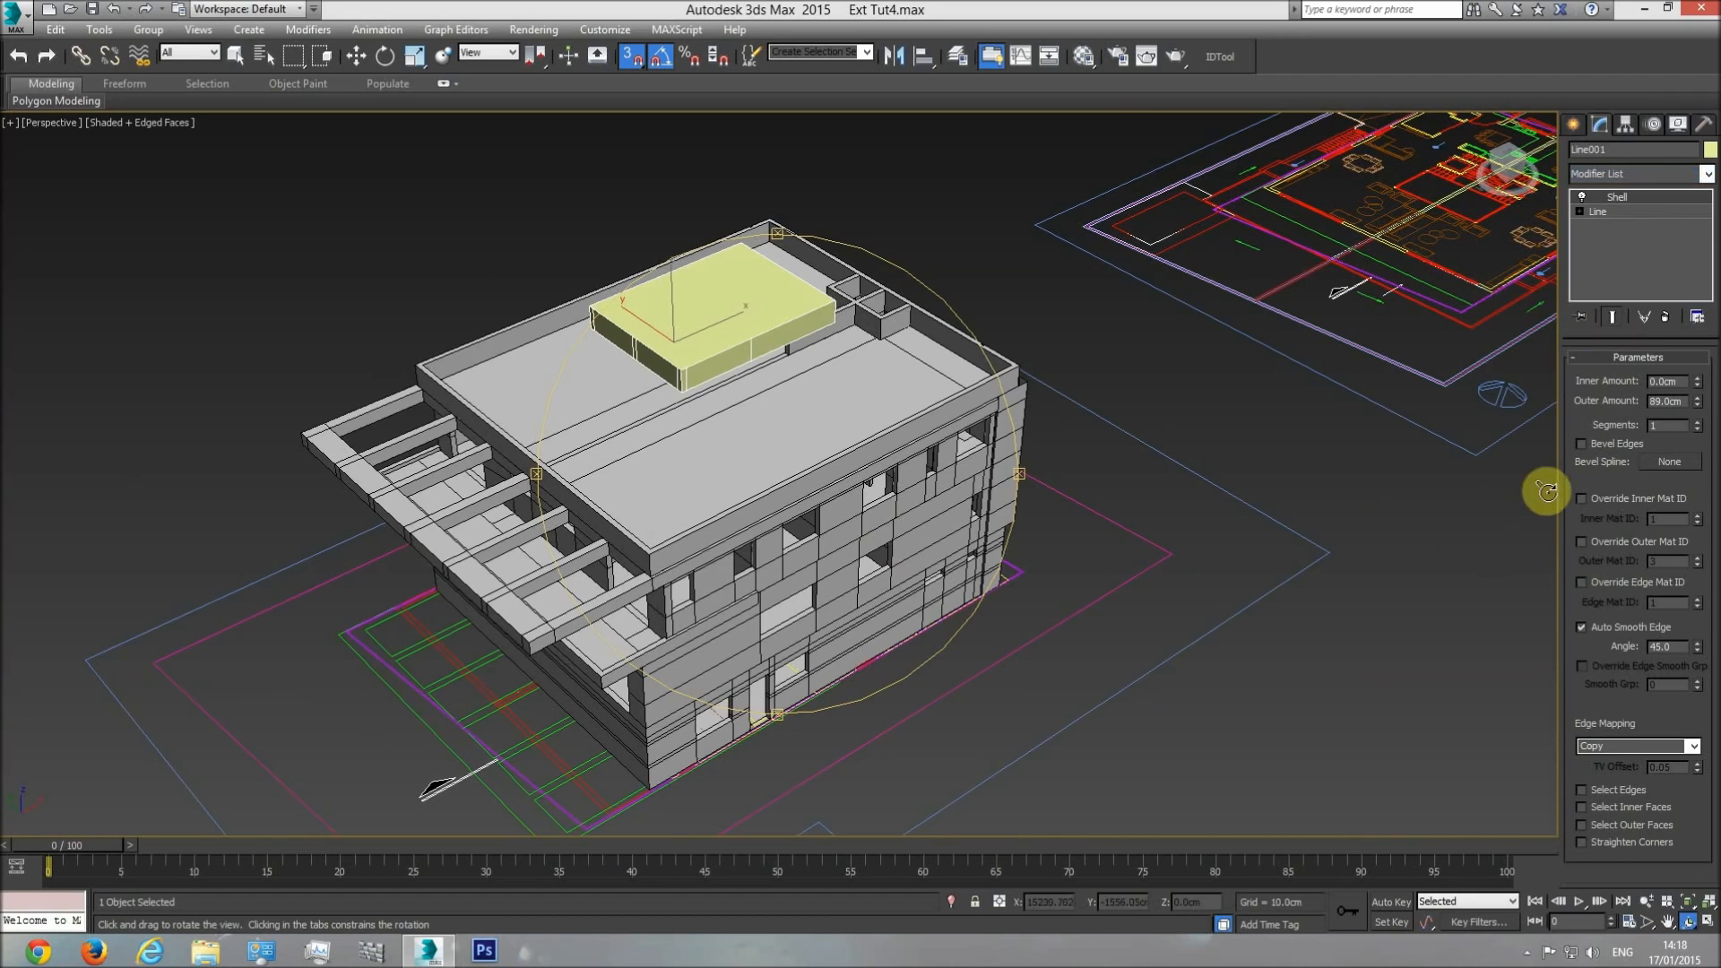
{"action": "type", "text": "120"}
{"action": "key", "text": "Return"}
Lower the shelled block vertically to Z 925 cm so its base snaps to the roof surface, and deselect it.
{"action": "scroll", "coordinate": [820, 513], "scroll_direction": "up", "scroll_amount": 4}
{"action": "left_click_drag", "start_coordinate": [782, 510], "coordinate": [708, 489]}
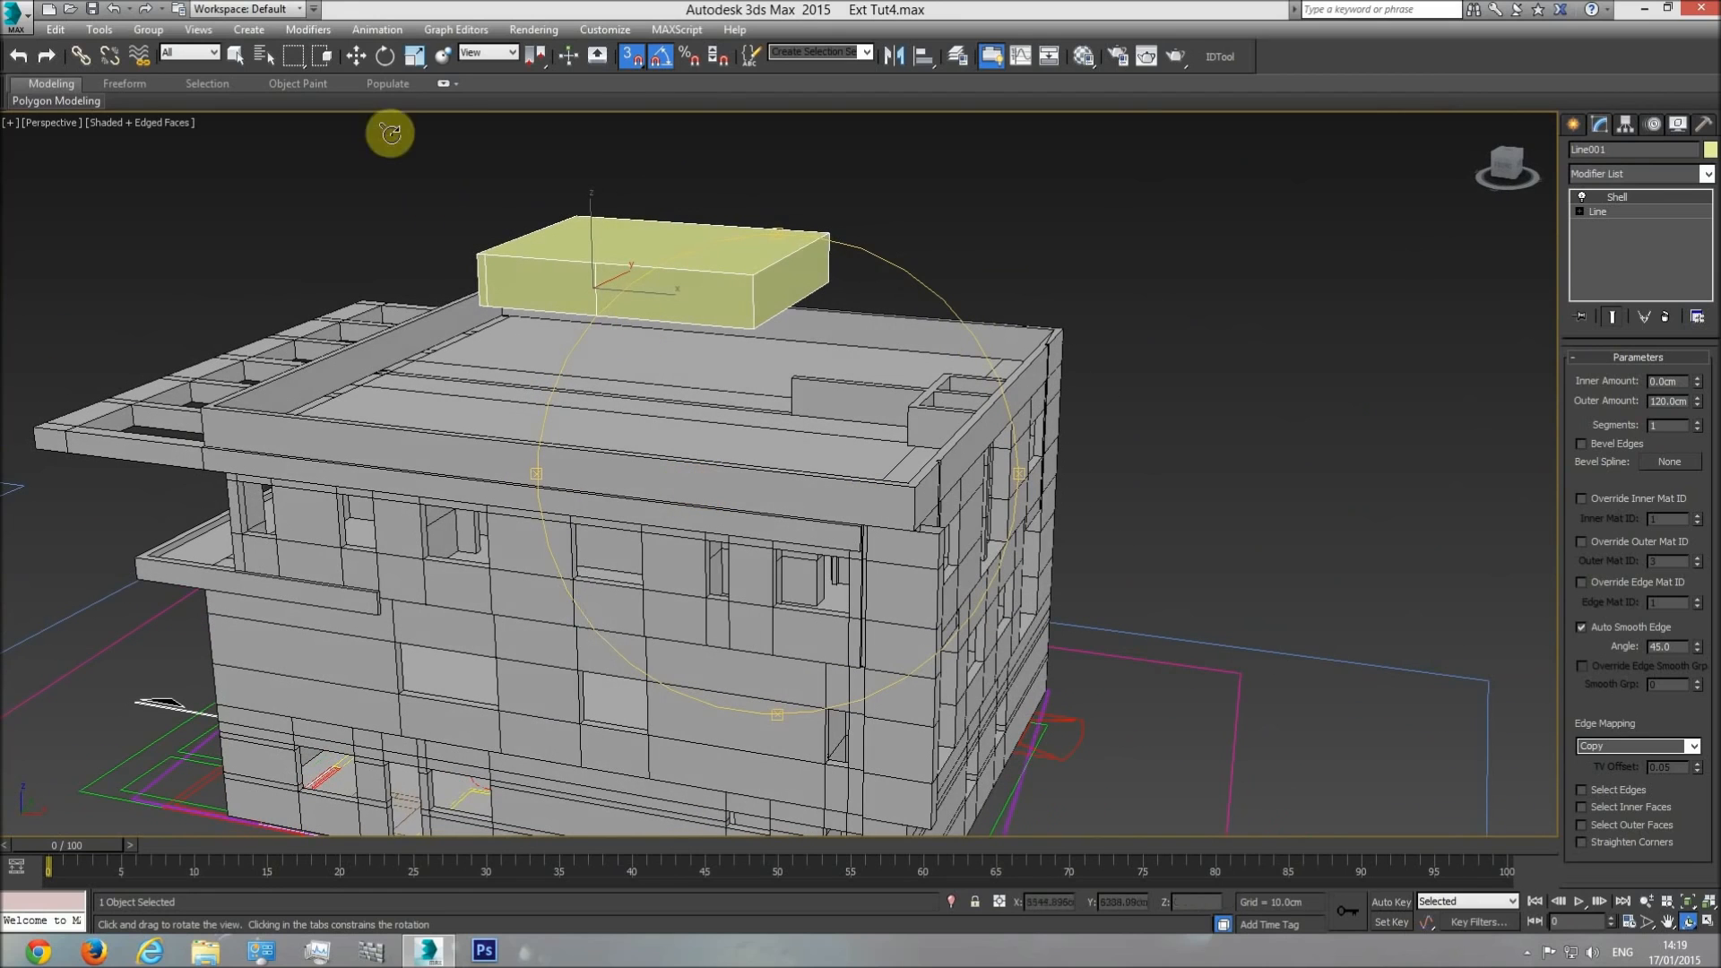
{"action": "left_click", "coordinate": [363, 60]}
{"action": "key", "text": "f"}
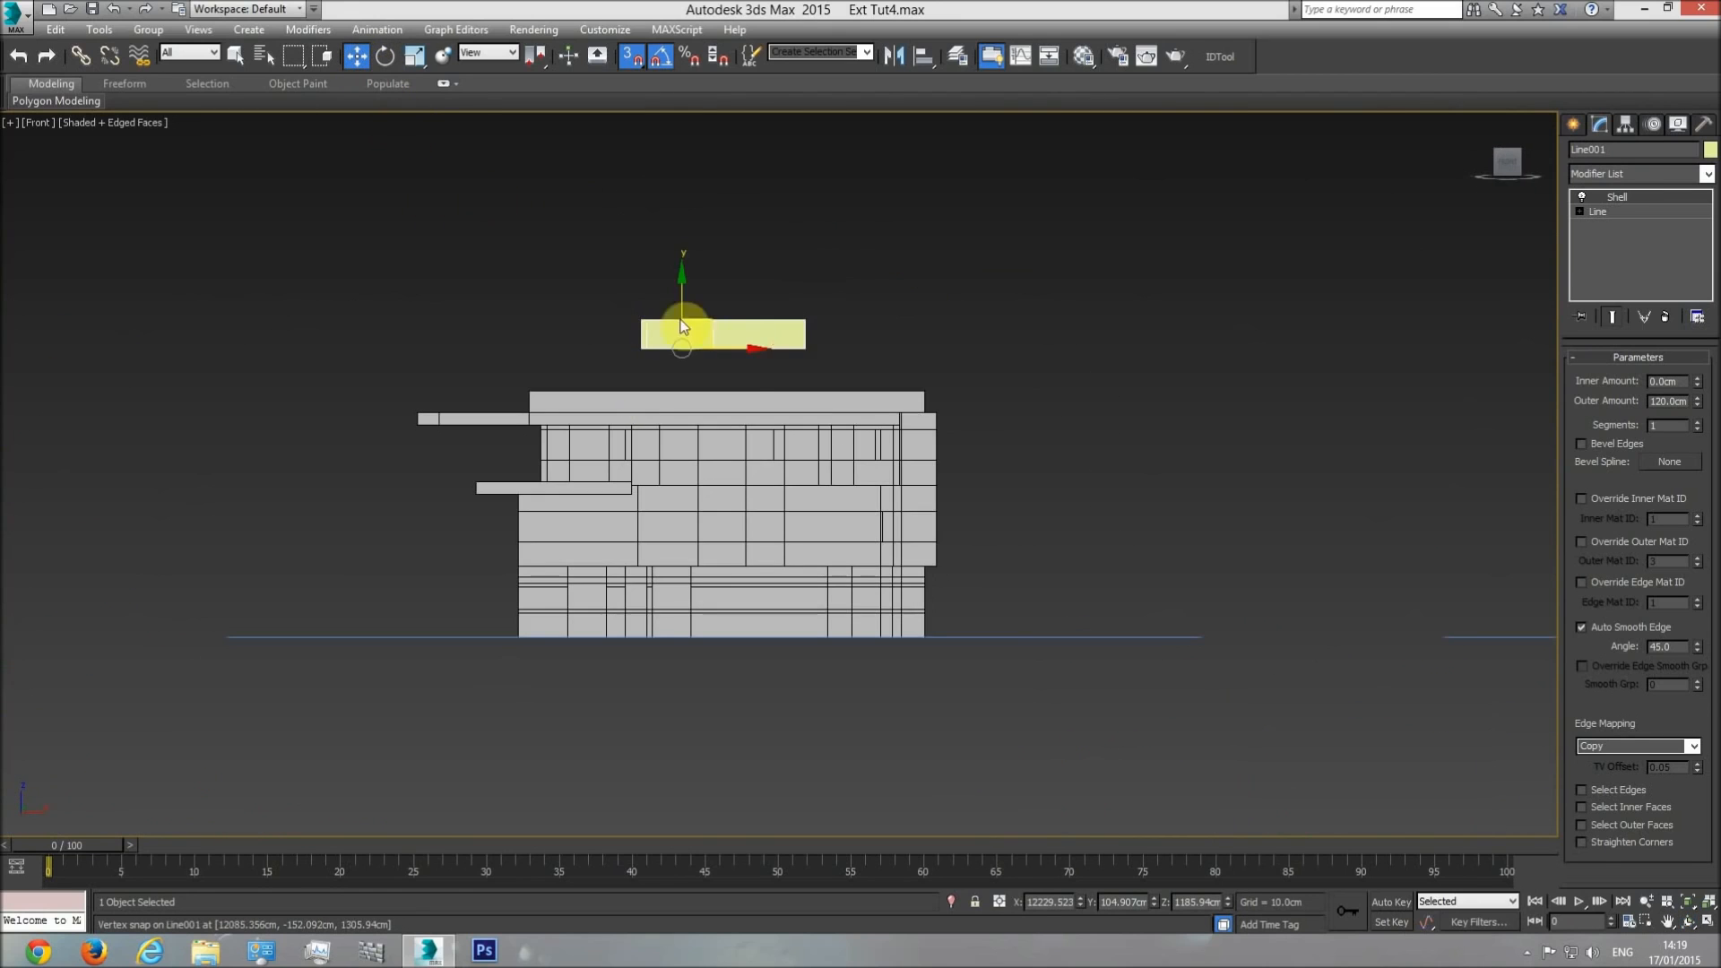
{"action": "scroll", "coordinate": [690, 353], "scroll_direction": "up", "scroll_amount": 5}
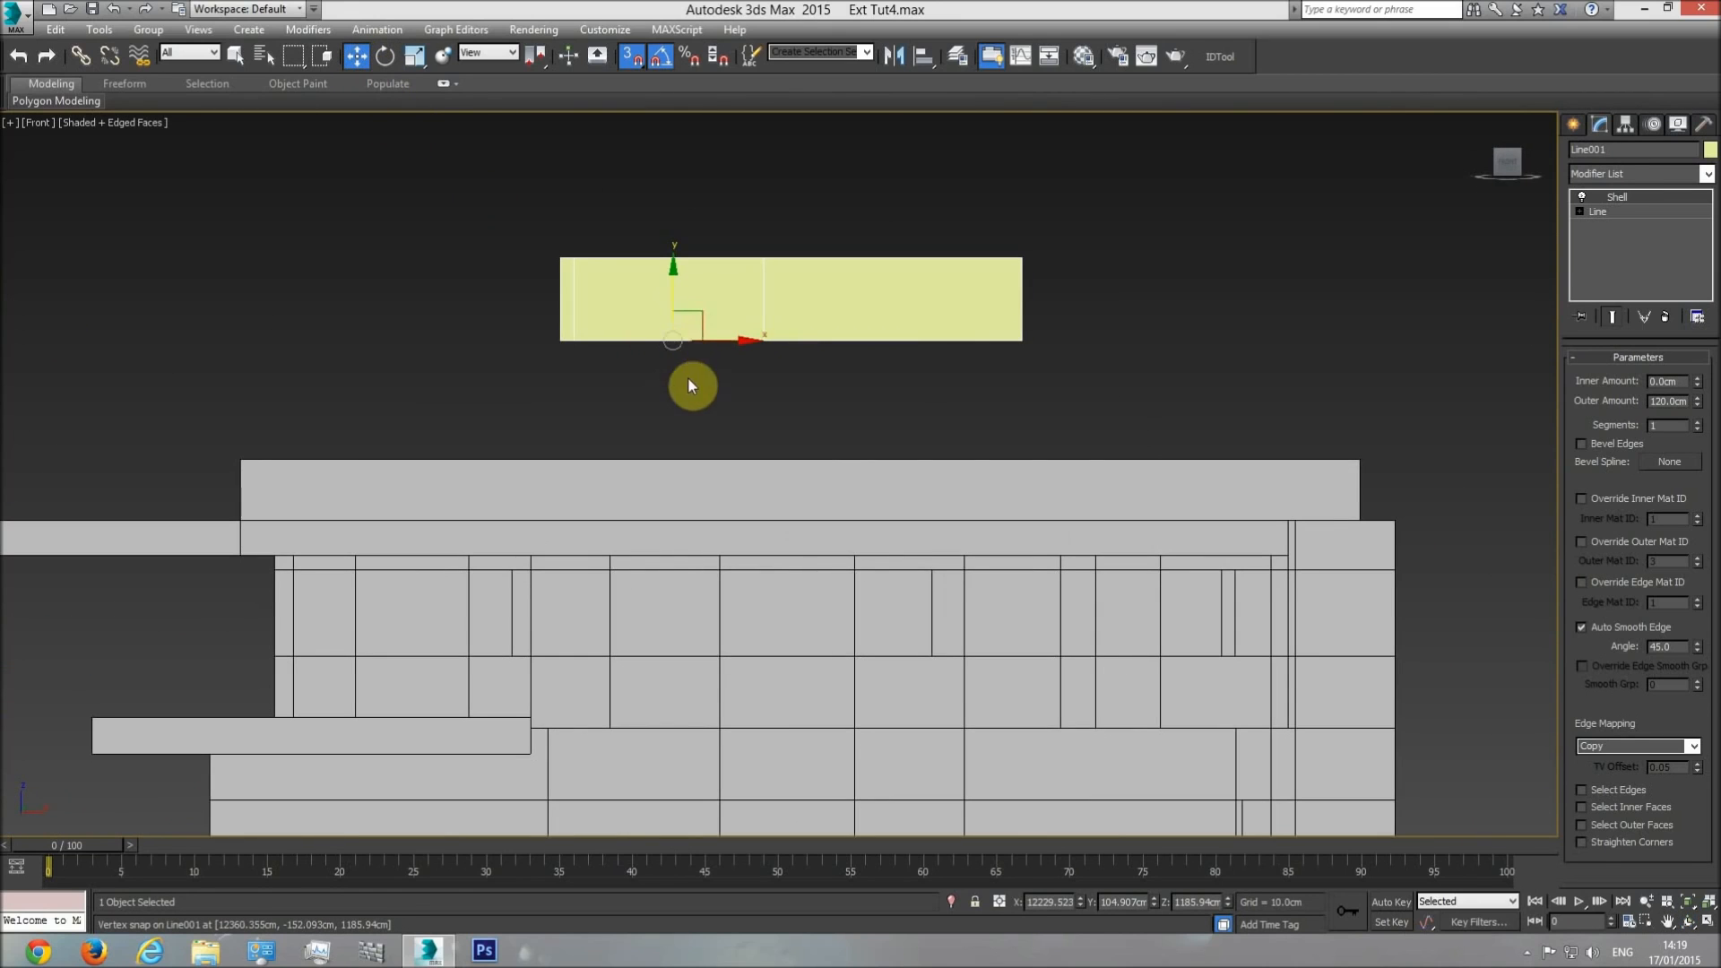
{"action": "key", "text": "p"}
{"action": "left_click", "coordinate": [1690, 924]}
{"action": "left_click_drag", "start_coordinate": [791, 445], "coordinate": [829, 519]}
{"action": "left_click", "coordinate": [356, 55]}
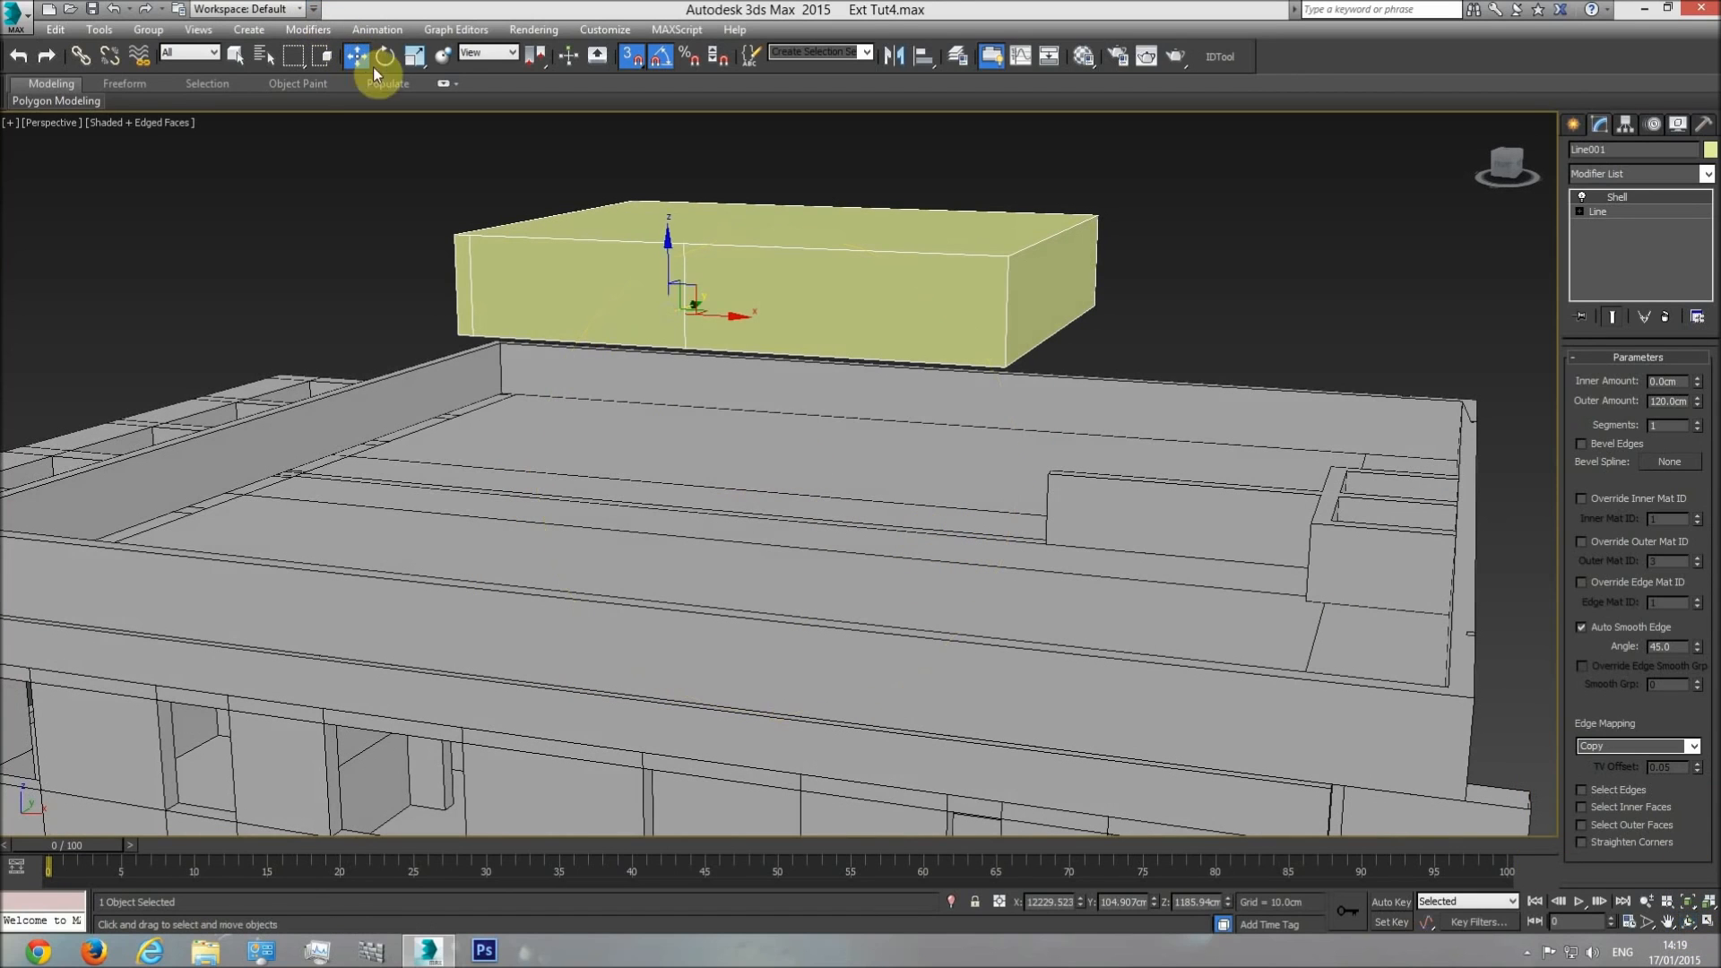
{"action": "left_click_drag", "start_coordinate": [667, 256], "coordinate": [373, 434]}
{"action": "left_click", "coordinate": [975, 278]}
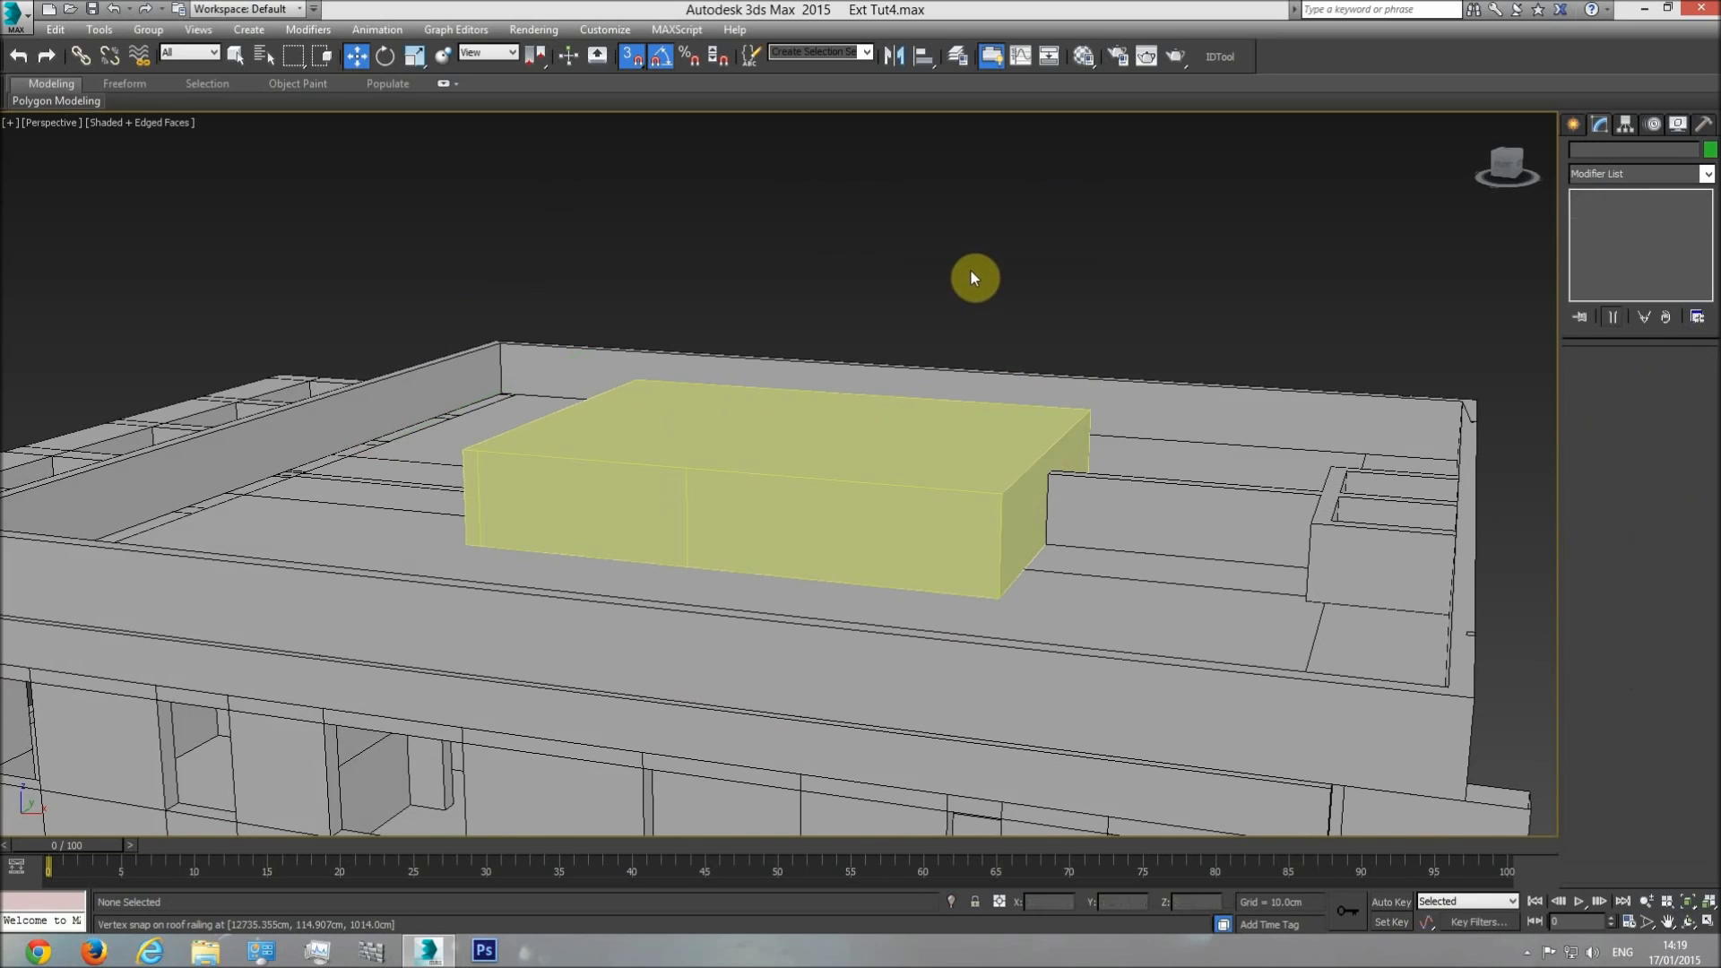
Inspect how the block's base meets the roof and the partition wall from several angles.
{"action": "left_click", "coordinate": [1686, 923]}
{"action": "mouse_move", "coordinate": [681, 502]}
{"action": "left_mouse_down"}
{"action": "mouse_move", "coordinate": [661, 510]}
{"action": "mouse_move", "coordinate": [676, 565]}
{"action": "mouse_move", "coordinate": [541, 561]}
{"action": "mouse_move", "coordinate": [750, 531]}
{"action": "mouse_move", "coordinate": [702, 538]}
{"action": "left_mouse_up"}
{"action": "middle_click_drag", "start_coordinate": [703, 538], "coordinate": [887, 556]}
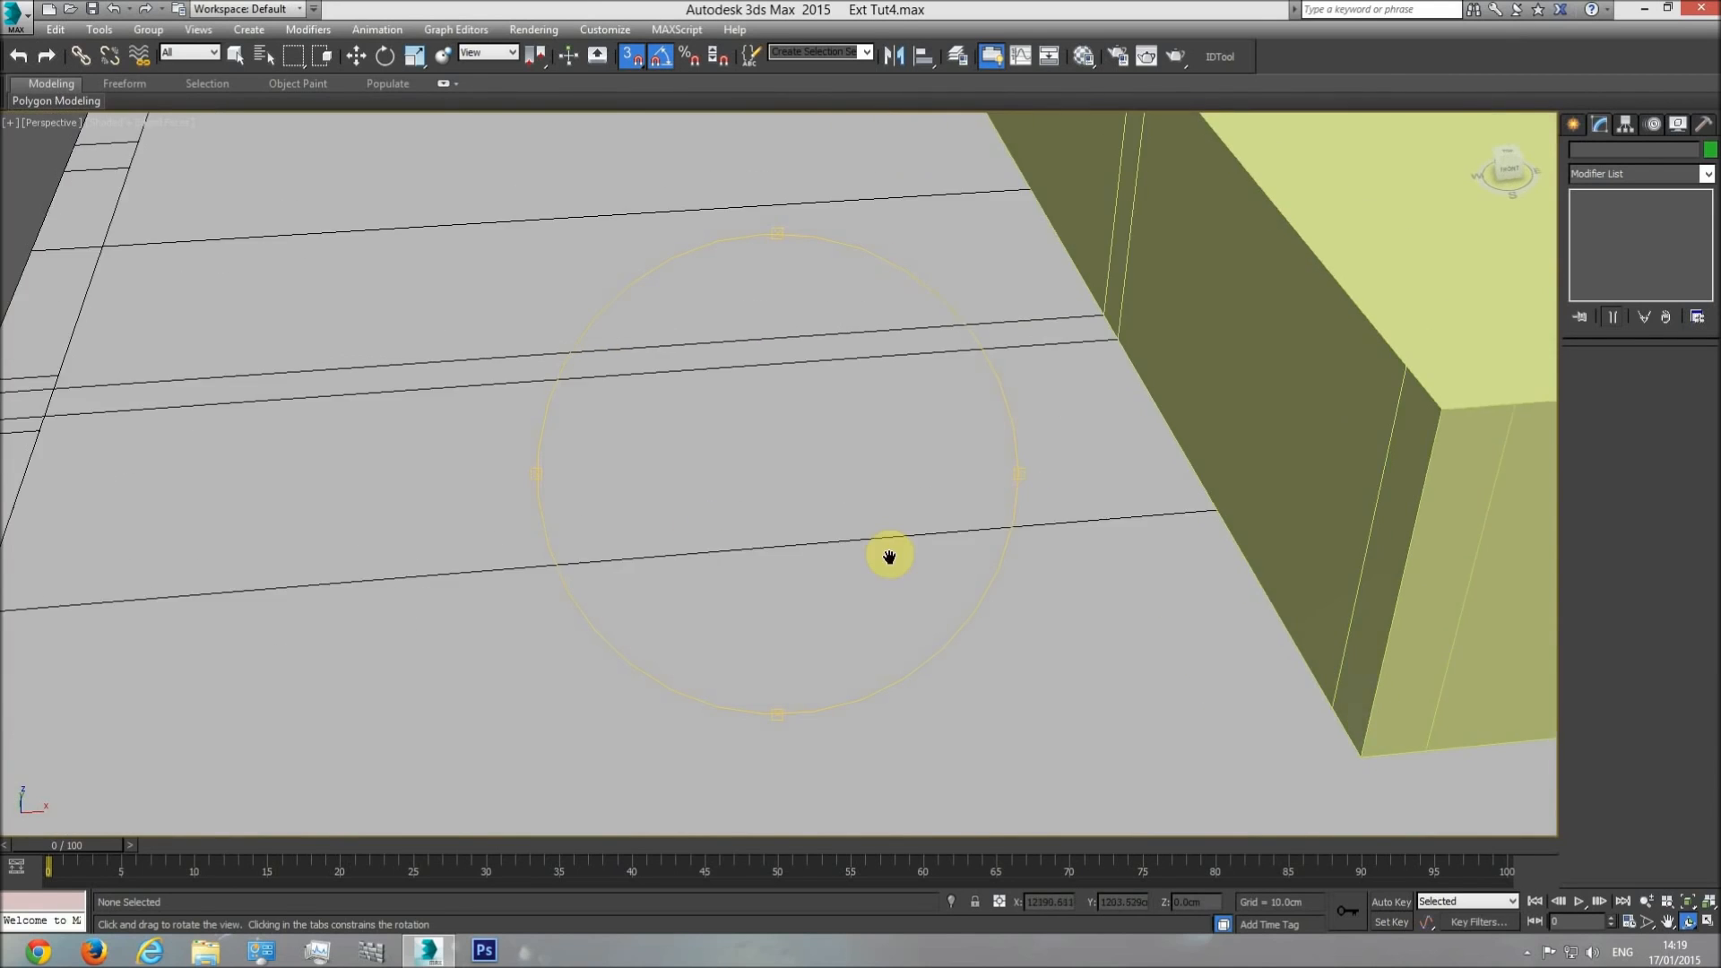
{"action": "scroll", "coordinate": [833, 545], "scroll_direction": "down", "scroll_amount": 4}
{"action": "right_click", "coordinate": [829, 545]}
{"action": "key", "text": "F4"}
{"action": "key", "text": "F4"}
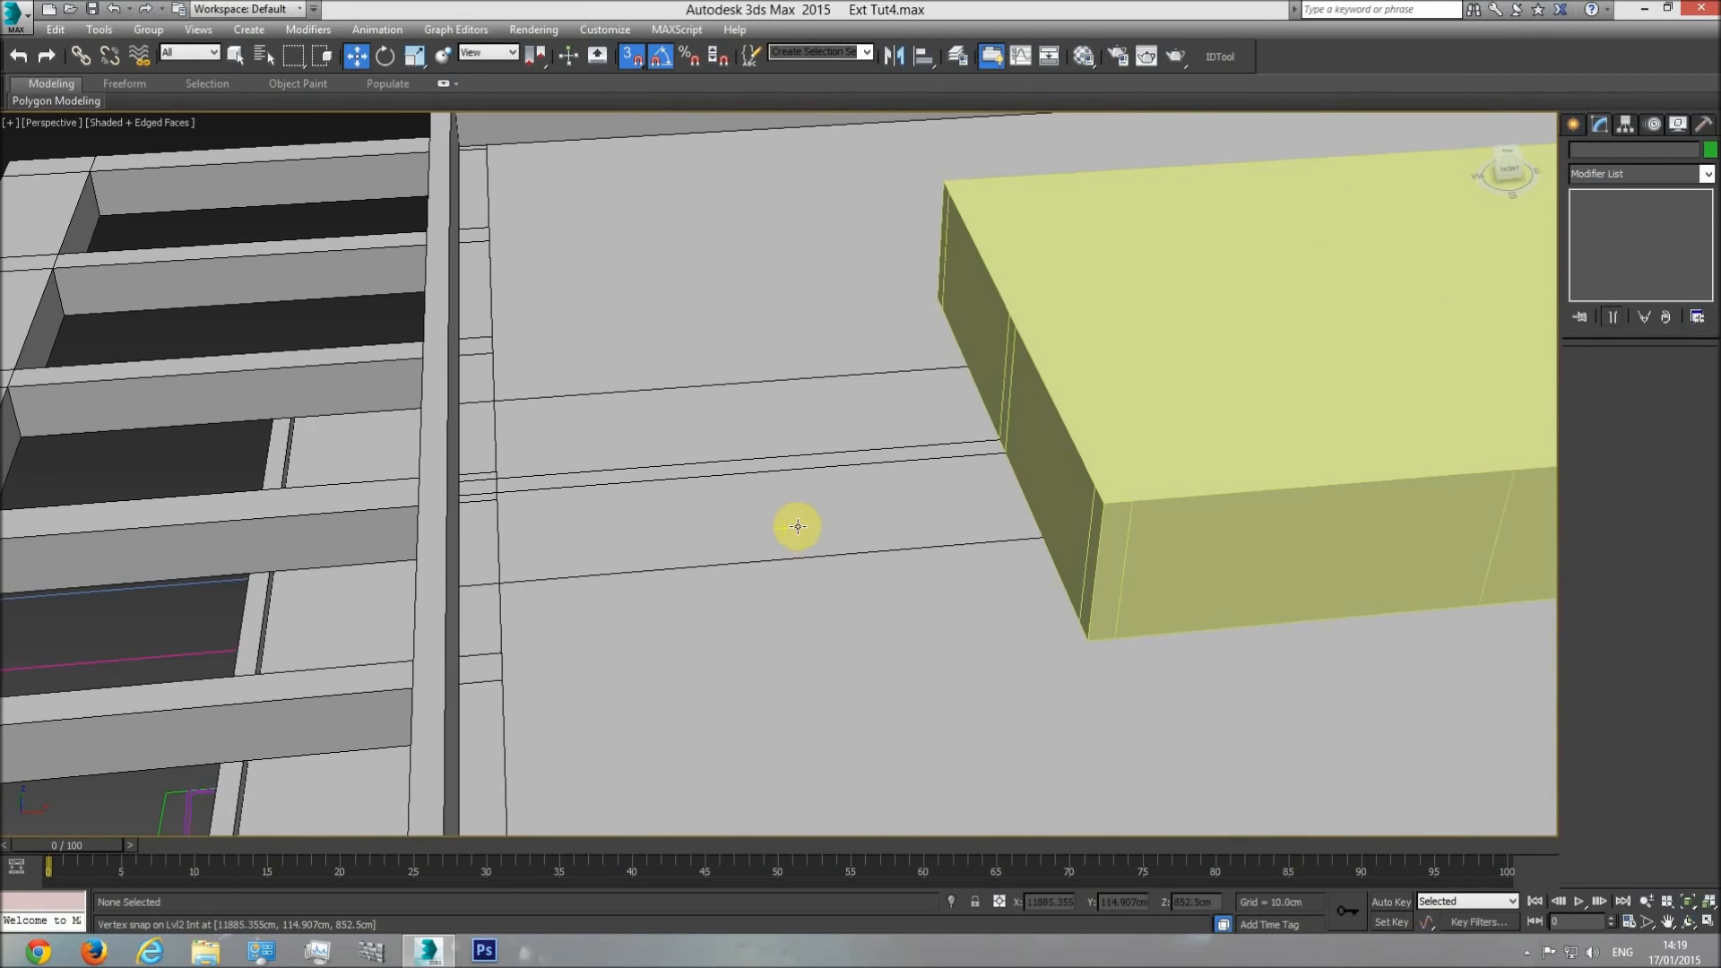
{"action": "scroll", "coordinate": [761, 538], "scroll_direction": "down", "scroll_amount": 5}
Select the block on the roof and check its height against the railing in the front view.
{"action": "left_click", "coordinate": [596, 482]}
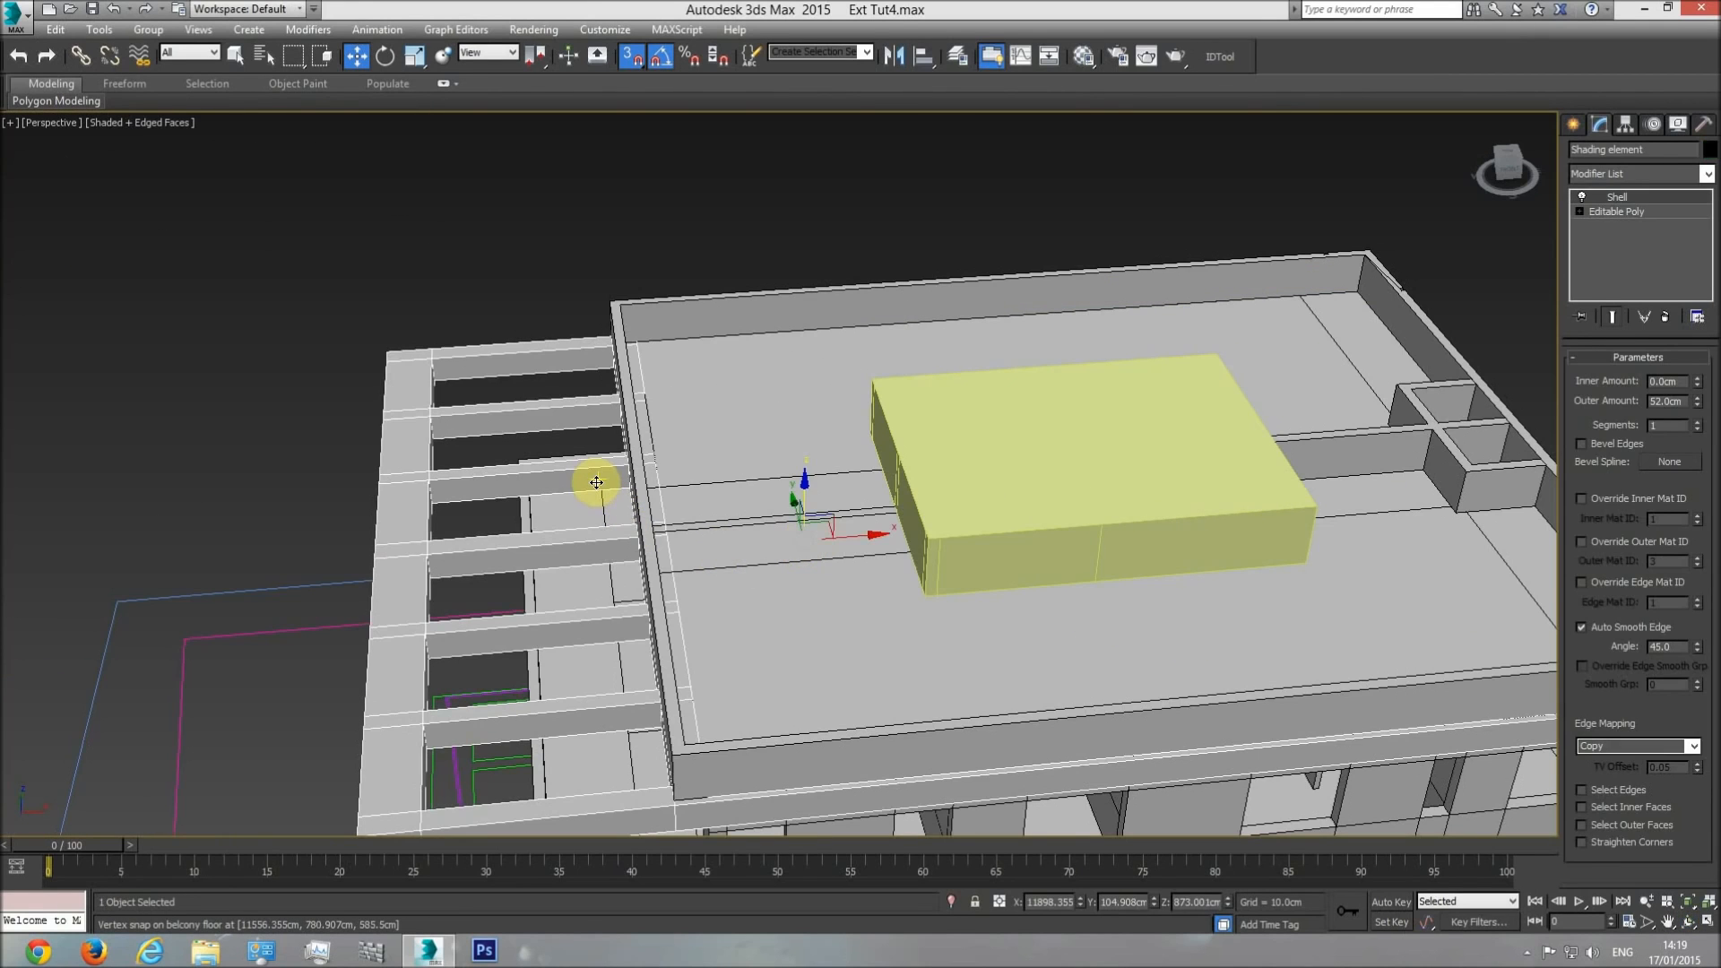
{"action": "left_click", "coordinate": [1016, 504]}
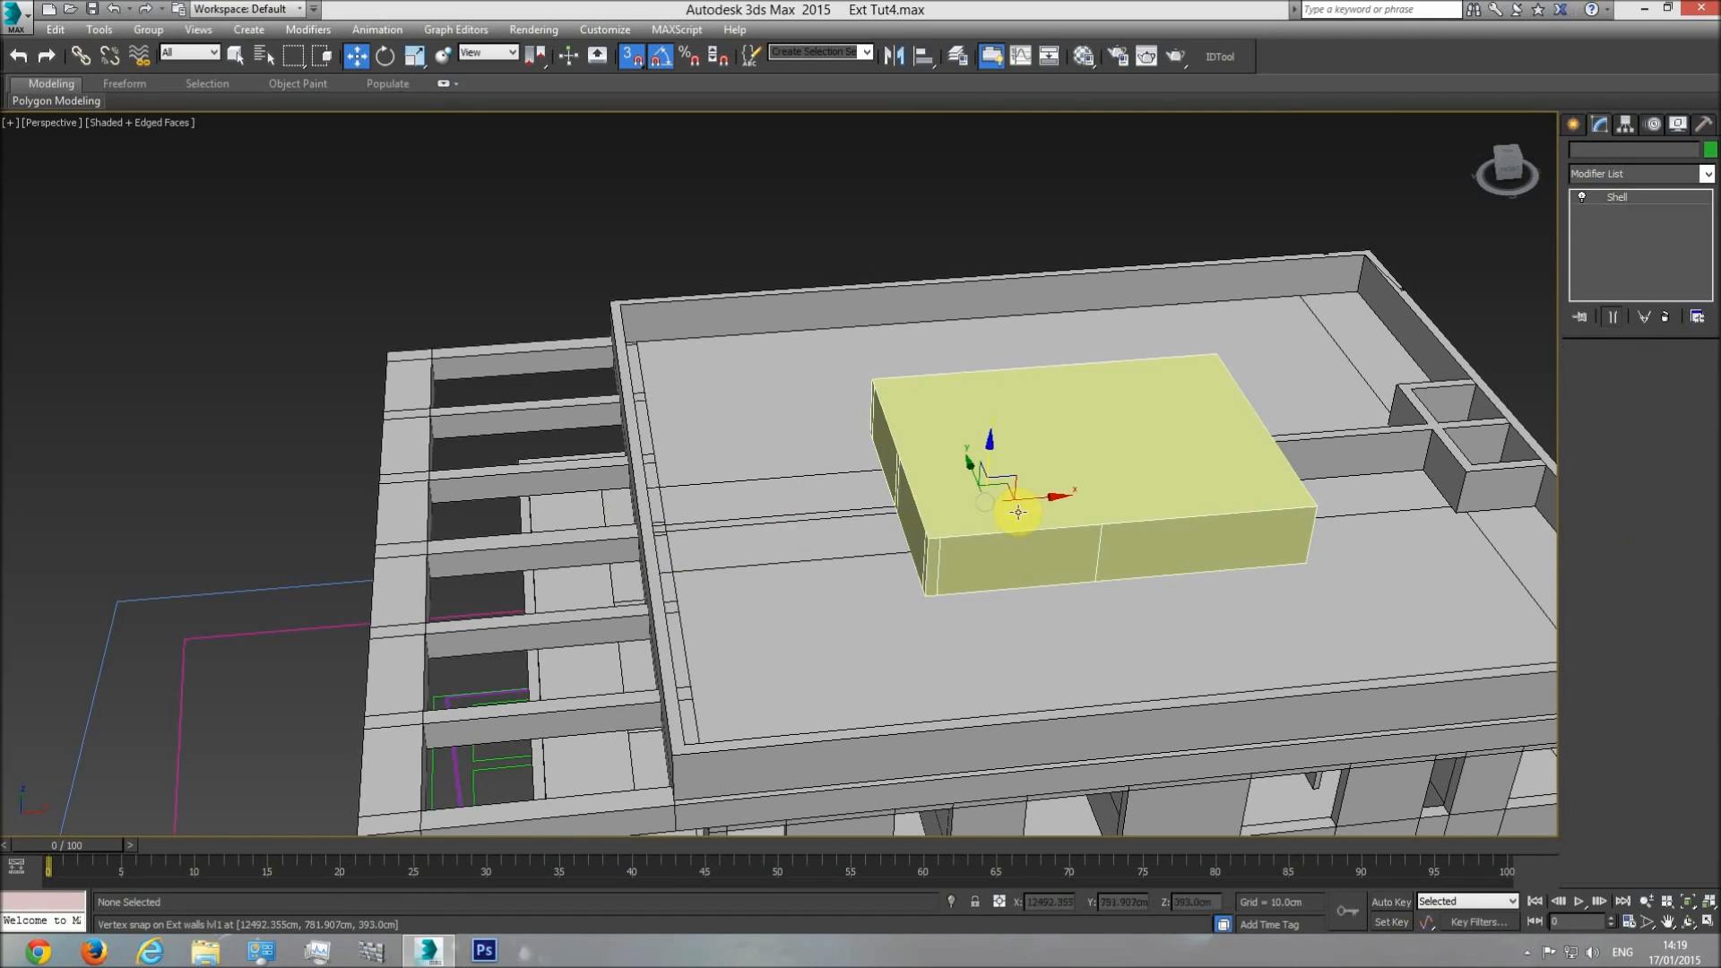
{"action": "key", "text": "f"}
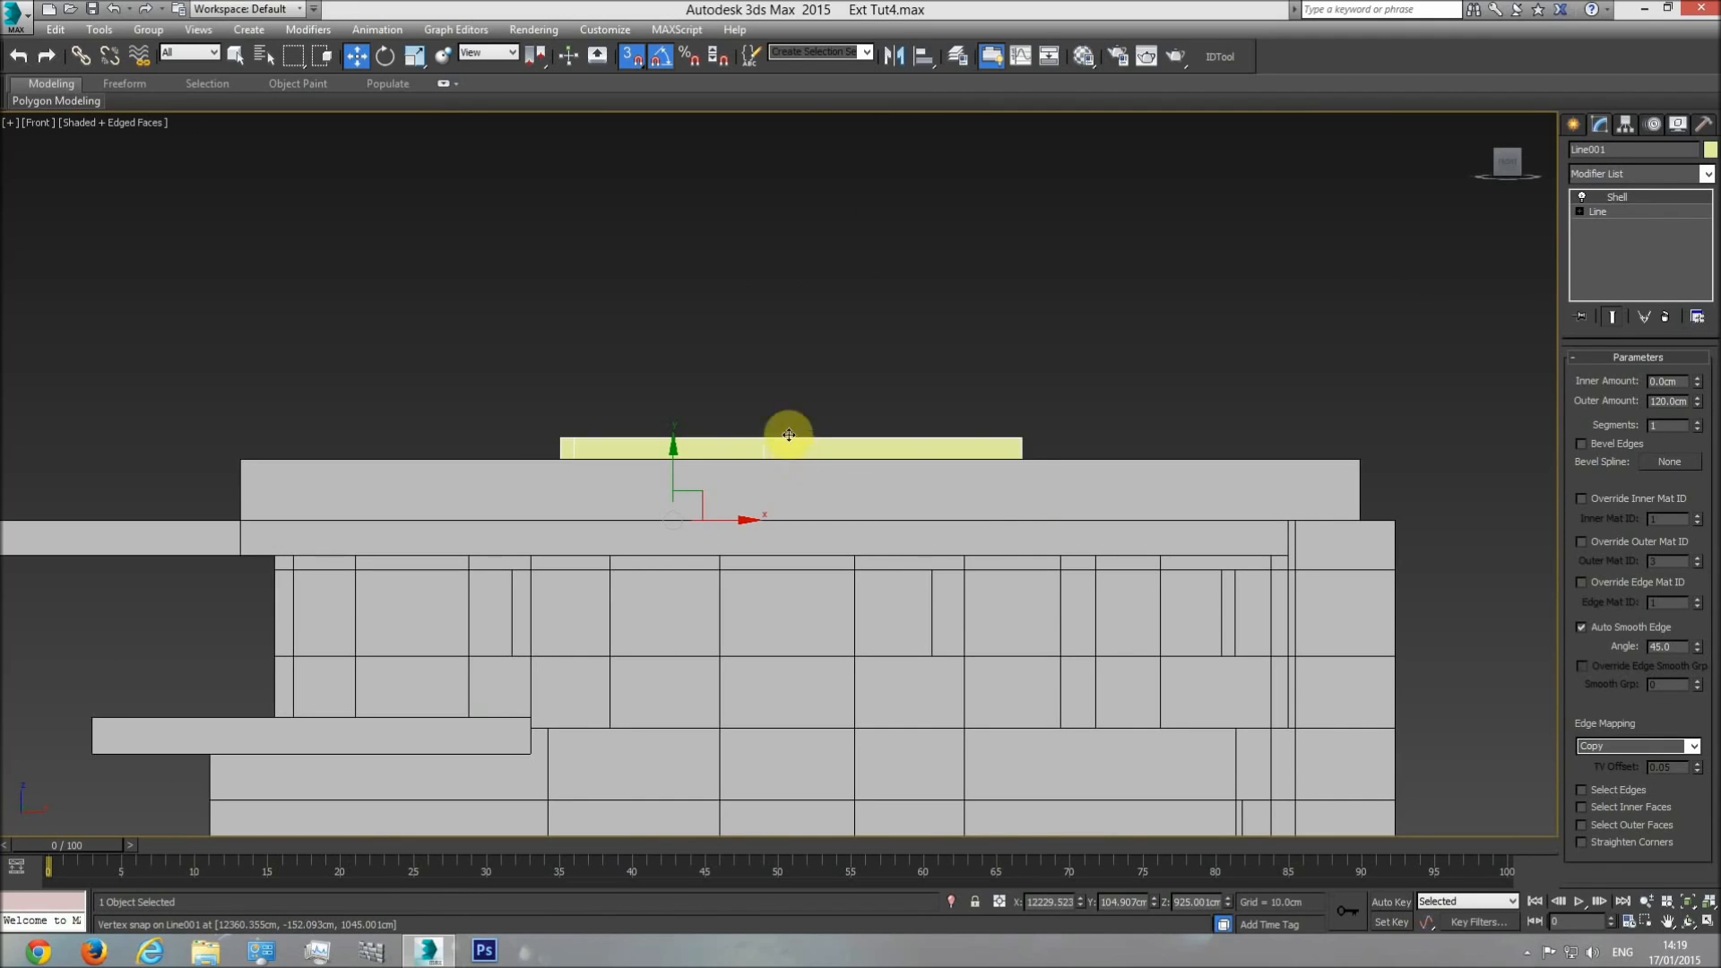
Measure how far the rooftop block rises above the railing in the side elevation drawing, using a temporary box that is deleted.
{"action": "scroll", "coordinate": [812, 455], "scroll_direction": "down", "scroll_amount": 6}
{"action": "key", "text": "t"}
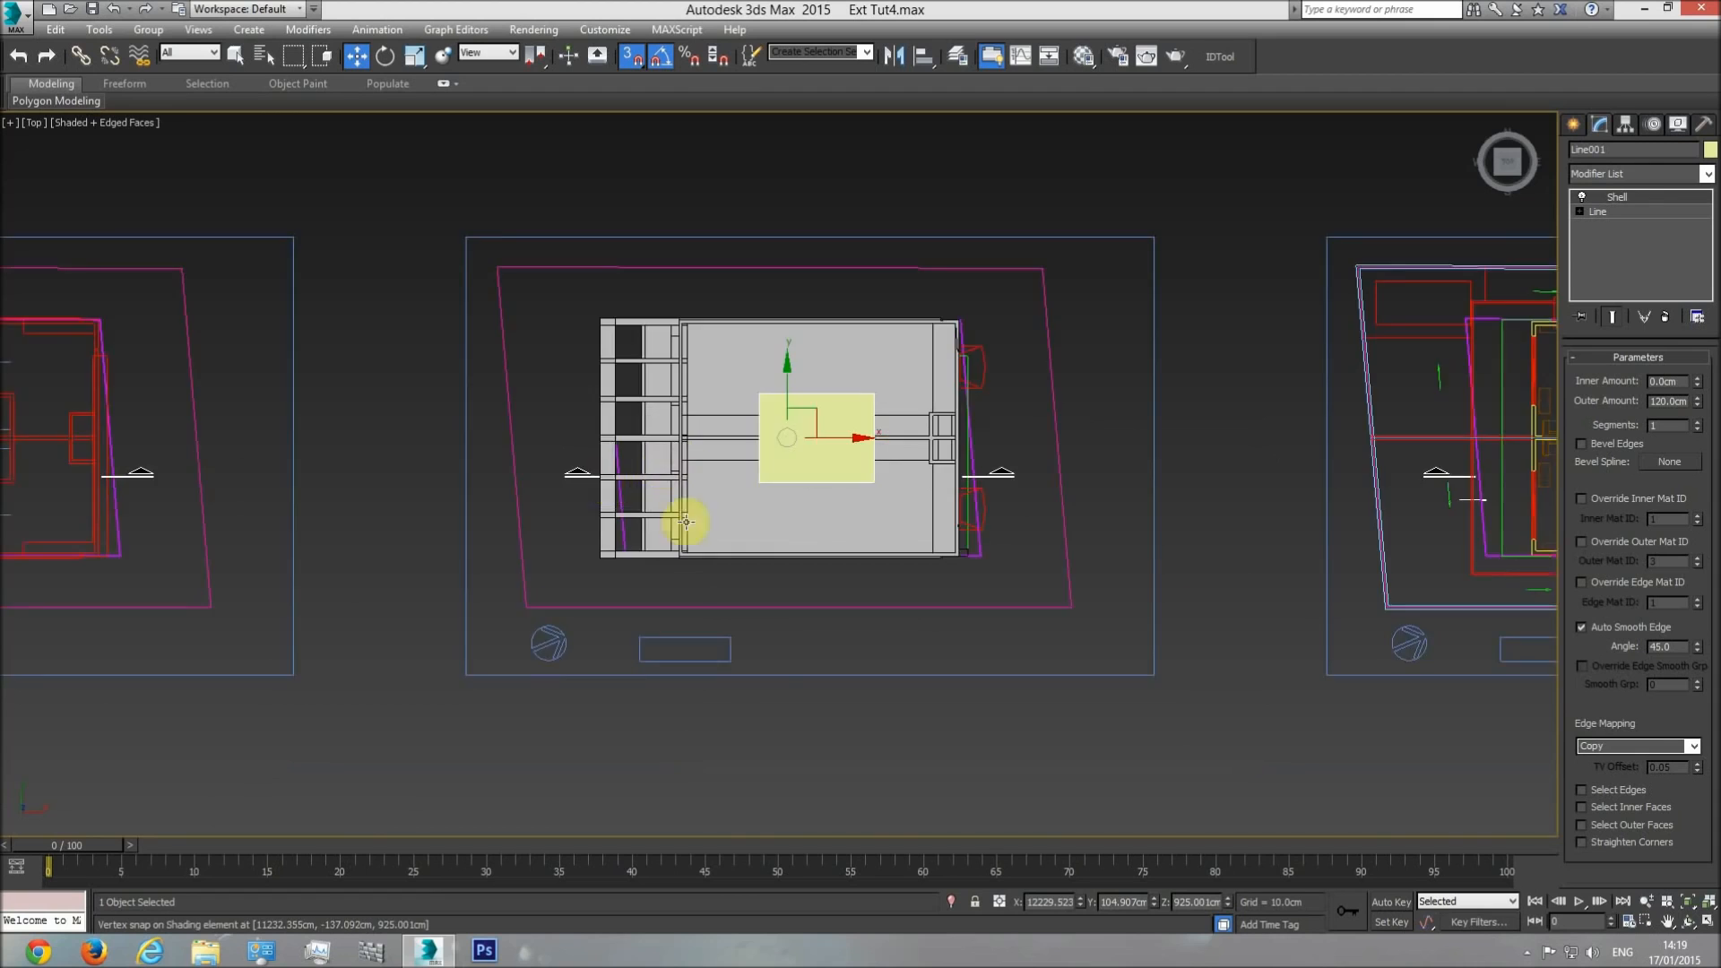
{"action": "scroll", "coordinate": [601, 502], "scroll_direction": "down", "scroll_amount": 2}
{"action": "middle_click_drag", "start_coordinate": [589, 540], "coordinate": [902, 552]}
{"action": "scroll", "coordinate": [798, 524], "scroll_direction": "up", "scroll_amount": 8}
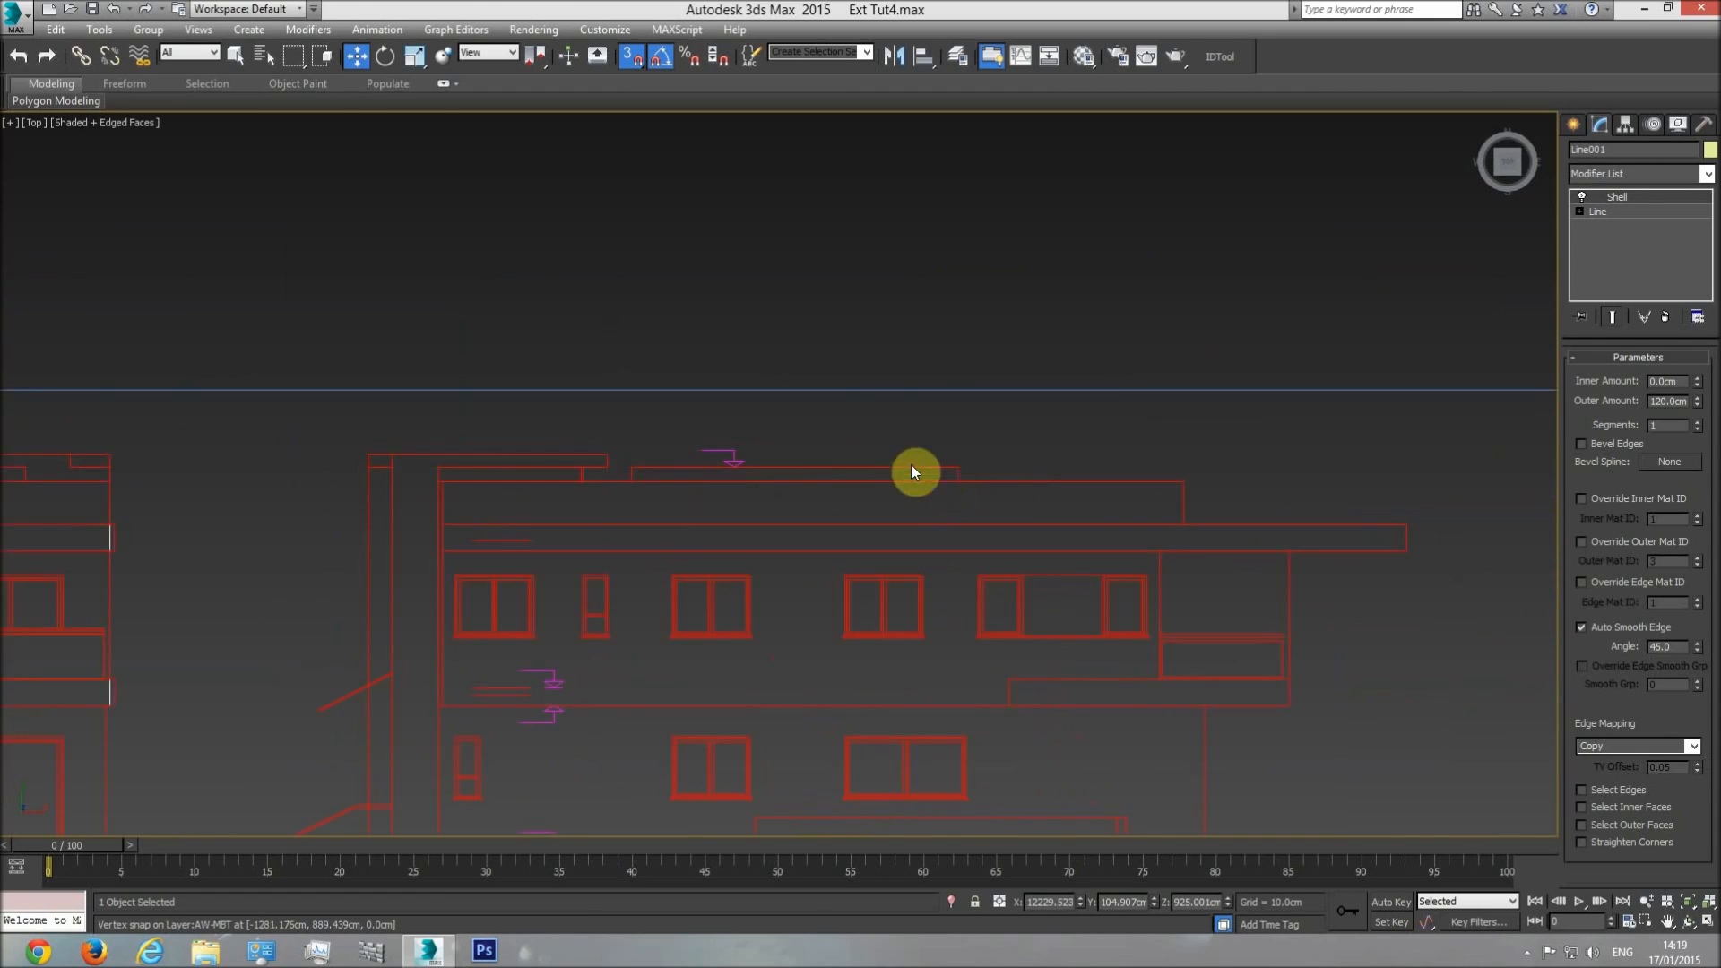
{"action": "left_click", "coordinate": [1572, 125]}
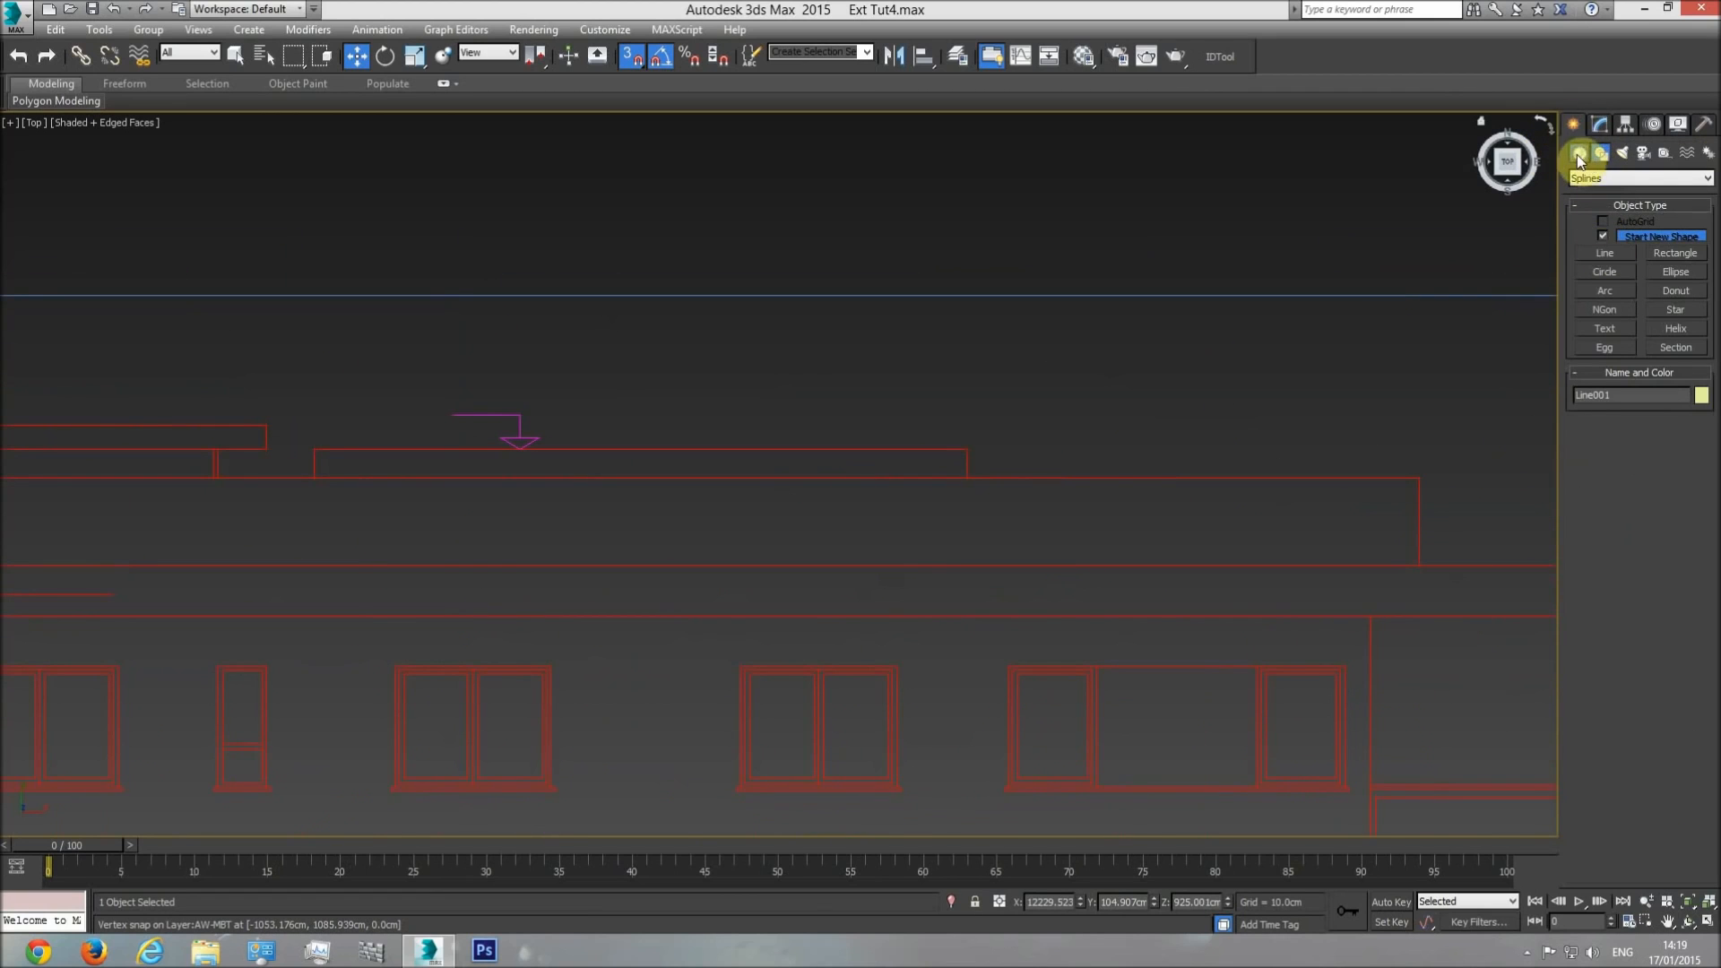
{"action": "left_click", "coordinate": [1577, 154]}
{"action": "left_click", "coordinate": [1605, 239]}
{"action": "left_click_drag", "start_coordinate": [968, 477], "coordinate": [990, 462]}
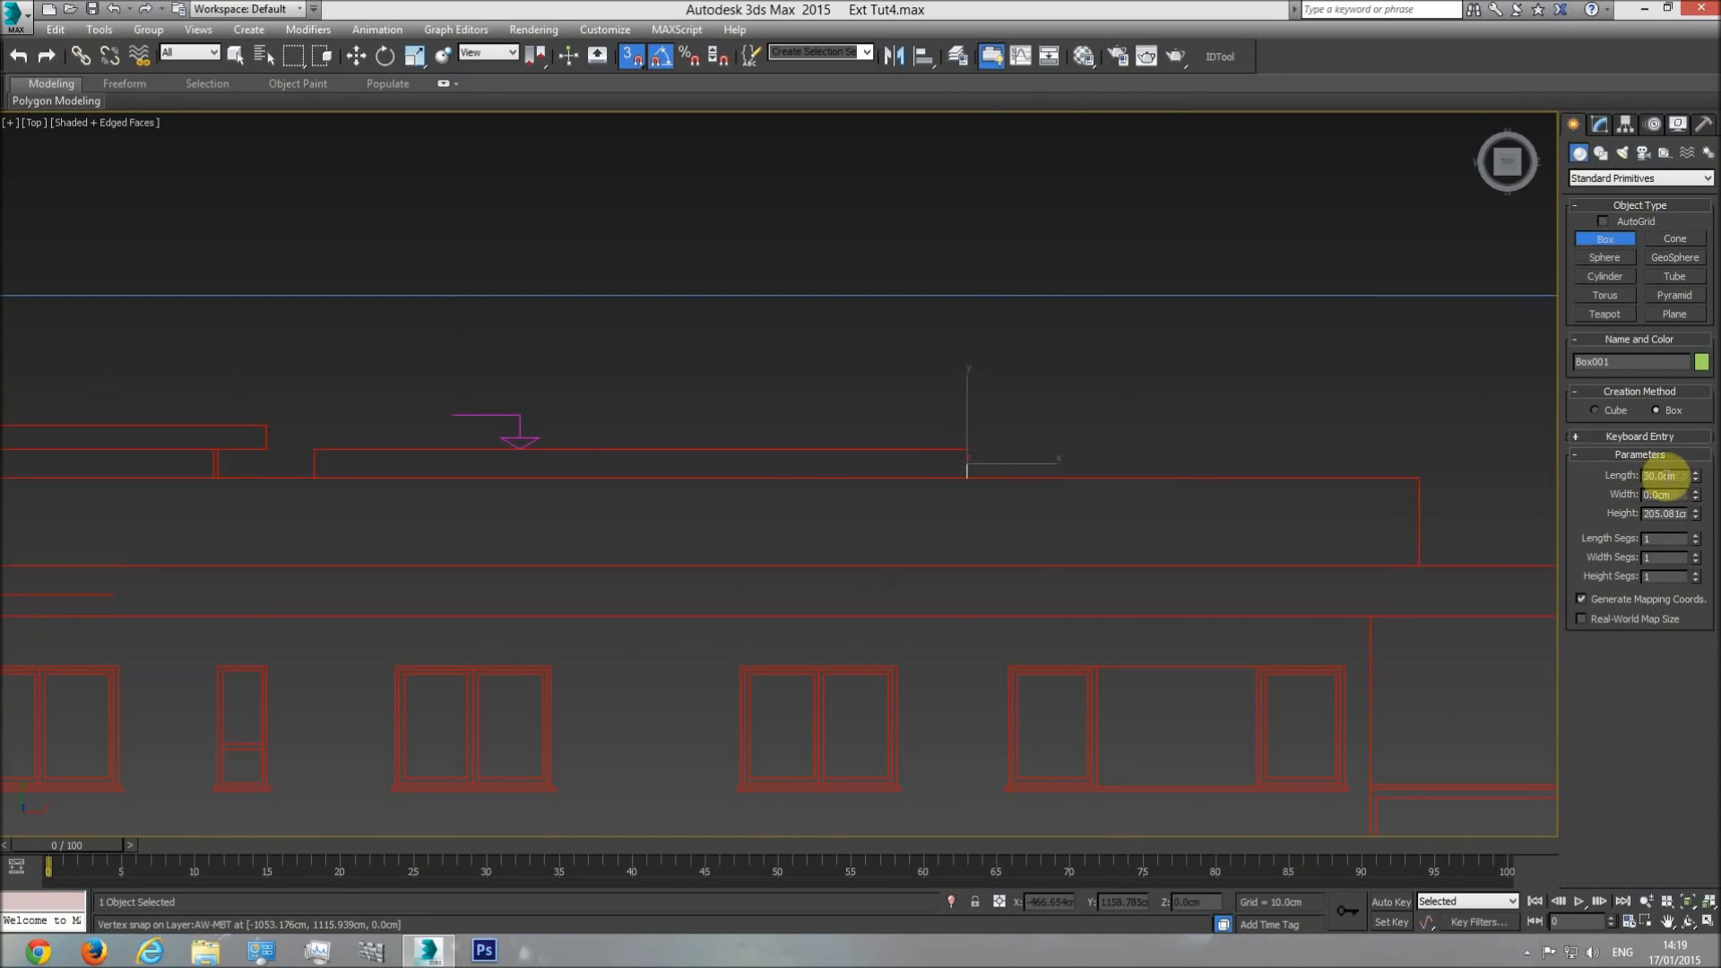
{"action": "key", "text": "w"}
{"action": "key", "text": "Delete"}
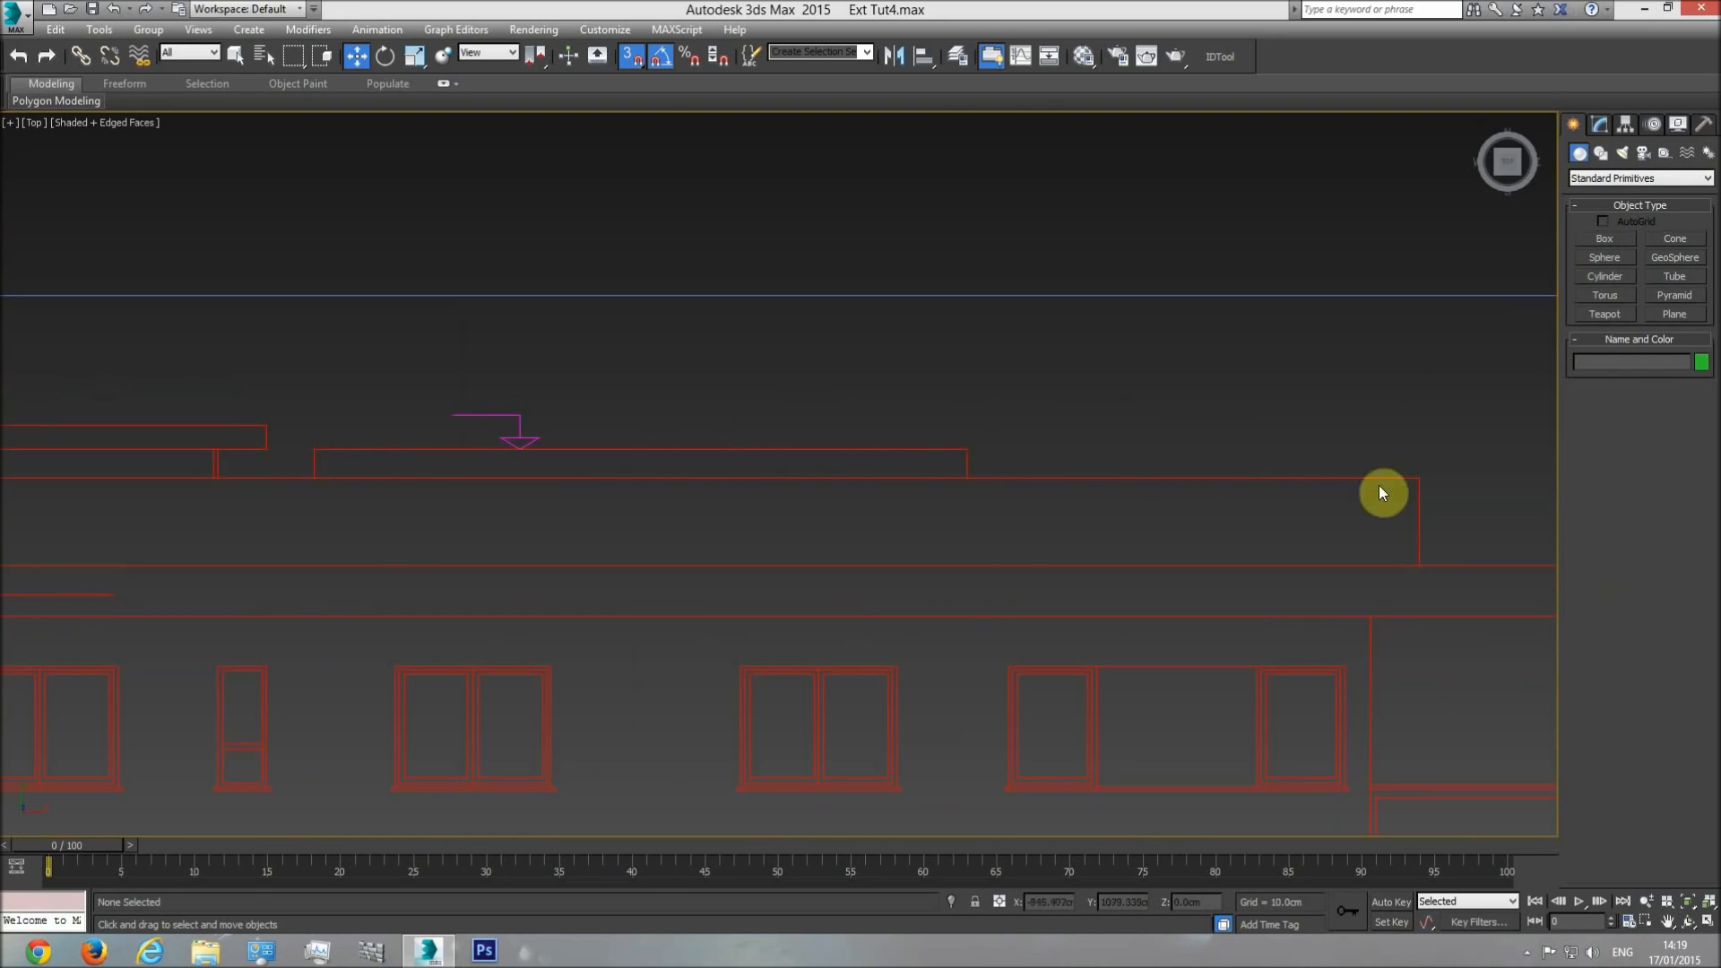
Create a reference box beside the roof in the front view and set its length to 30 cm.
{"action": "key", "text": "f"}
{"action": "middle_click_drag", "start_coordinate": [1238, 473], "coordinate": [1155, 485]}
{"action": "scroll", "coordinate": [744, 397], "scroll_direction": "up", "scroll_amount": 5}
{"action": "left_click", "coordinate": [1604, 237]}
{"action": "left_click_drag", "start_coordinate": [1295, 462], "coordinate": [1308, 387]}
{"action": "left_click", "coordinate": [1426, 334]}
{"action": "left_click", "coordinate": [1661, 481]}
{"action": "type", "text": "3"}
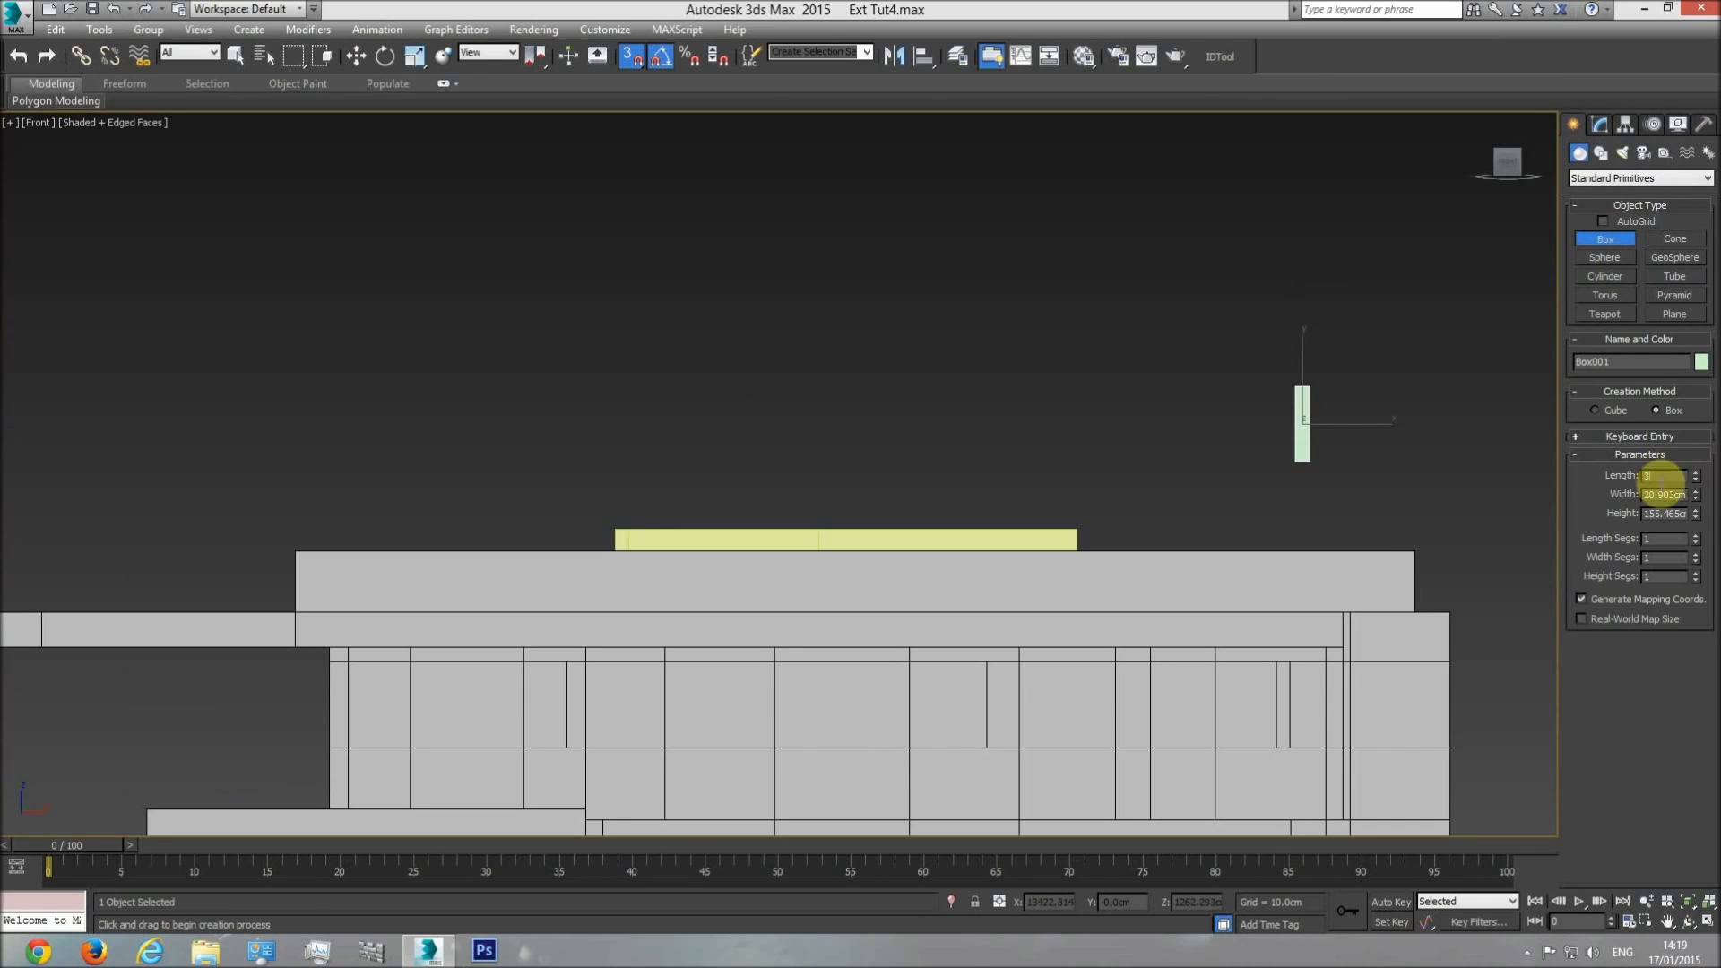
{"action": "type", "text": "0"}
{"action": "key", "text": "Return"}
Snap the 30 cm reference box onto the top of the roof railing, at the end of the rooftop block.
{"action": "left_click", "coordinate": [356, 56]}
{"action": "middle_click_drag", "start_coordinate": [1199, 462], "coordinate": [1207, 413]}
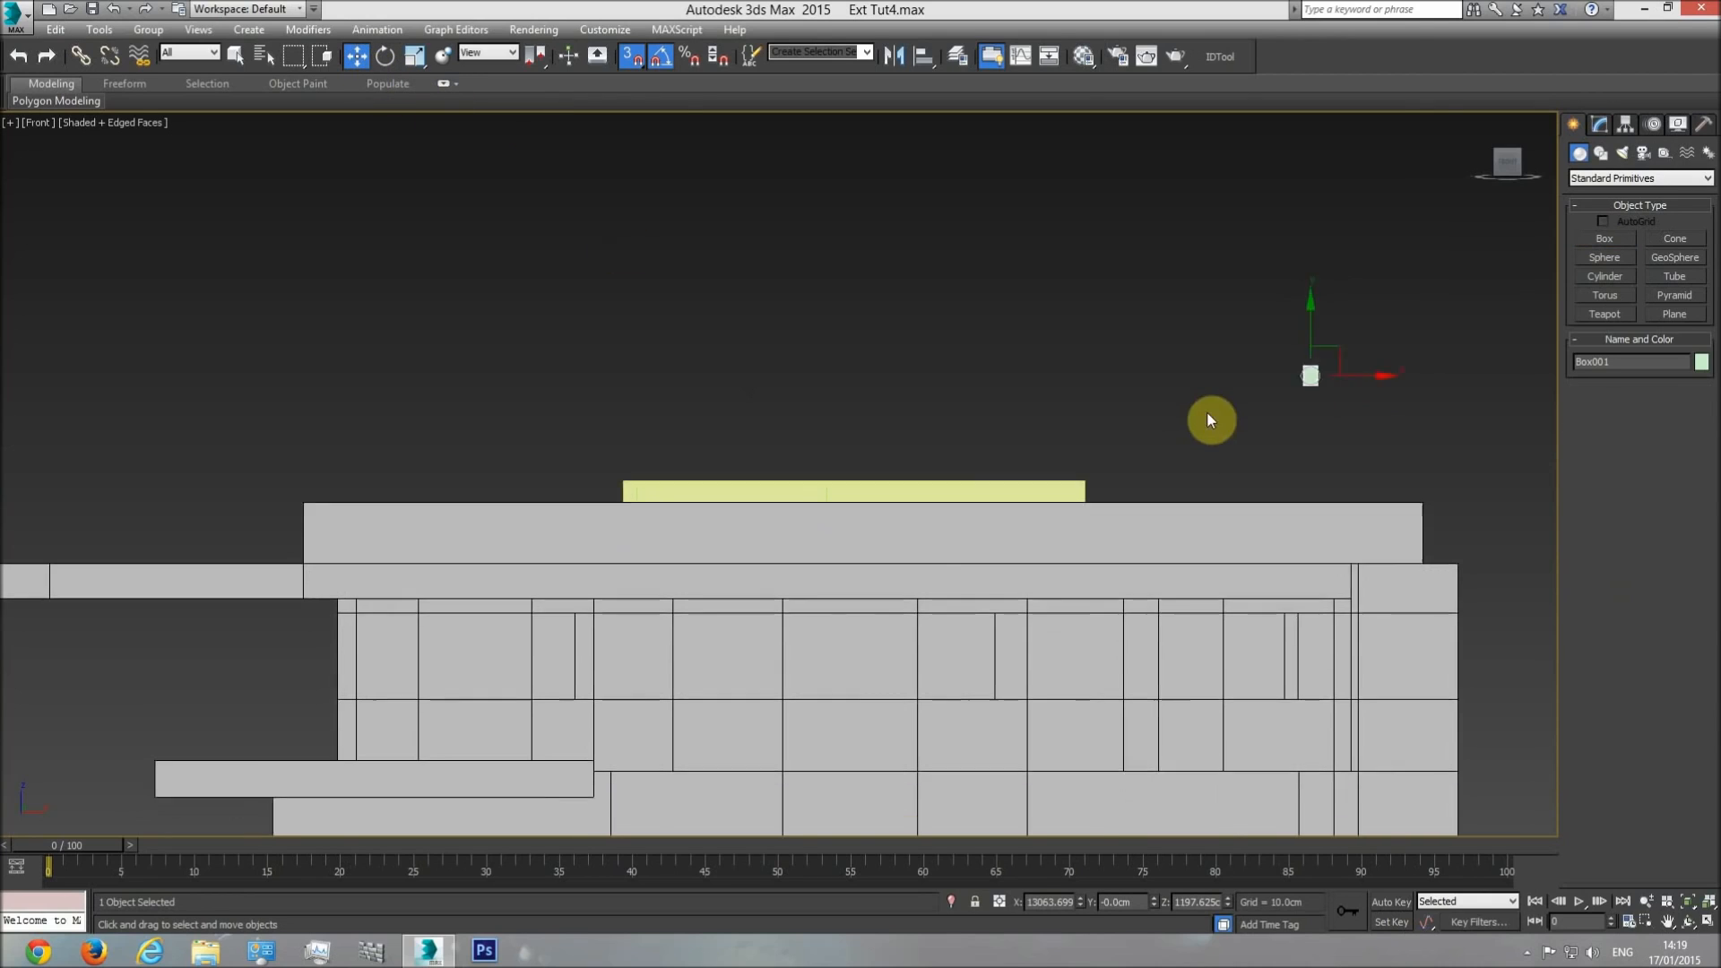
{"action": "scroll", "coordinate": [1206, 410], "scroll_direction": "up", "scroll_amount": 1}
{"action": "left_click_drag", "start_coordinate": [1380, 331], "coordinate": [1037, 526]}
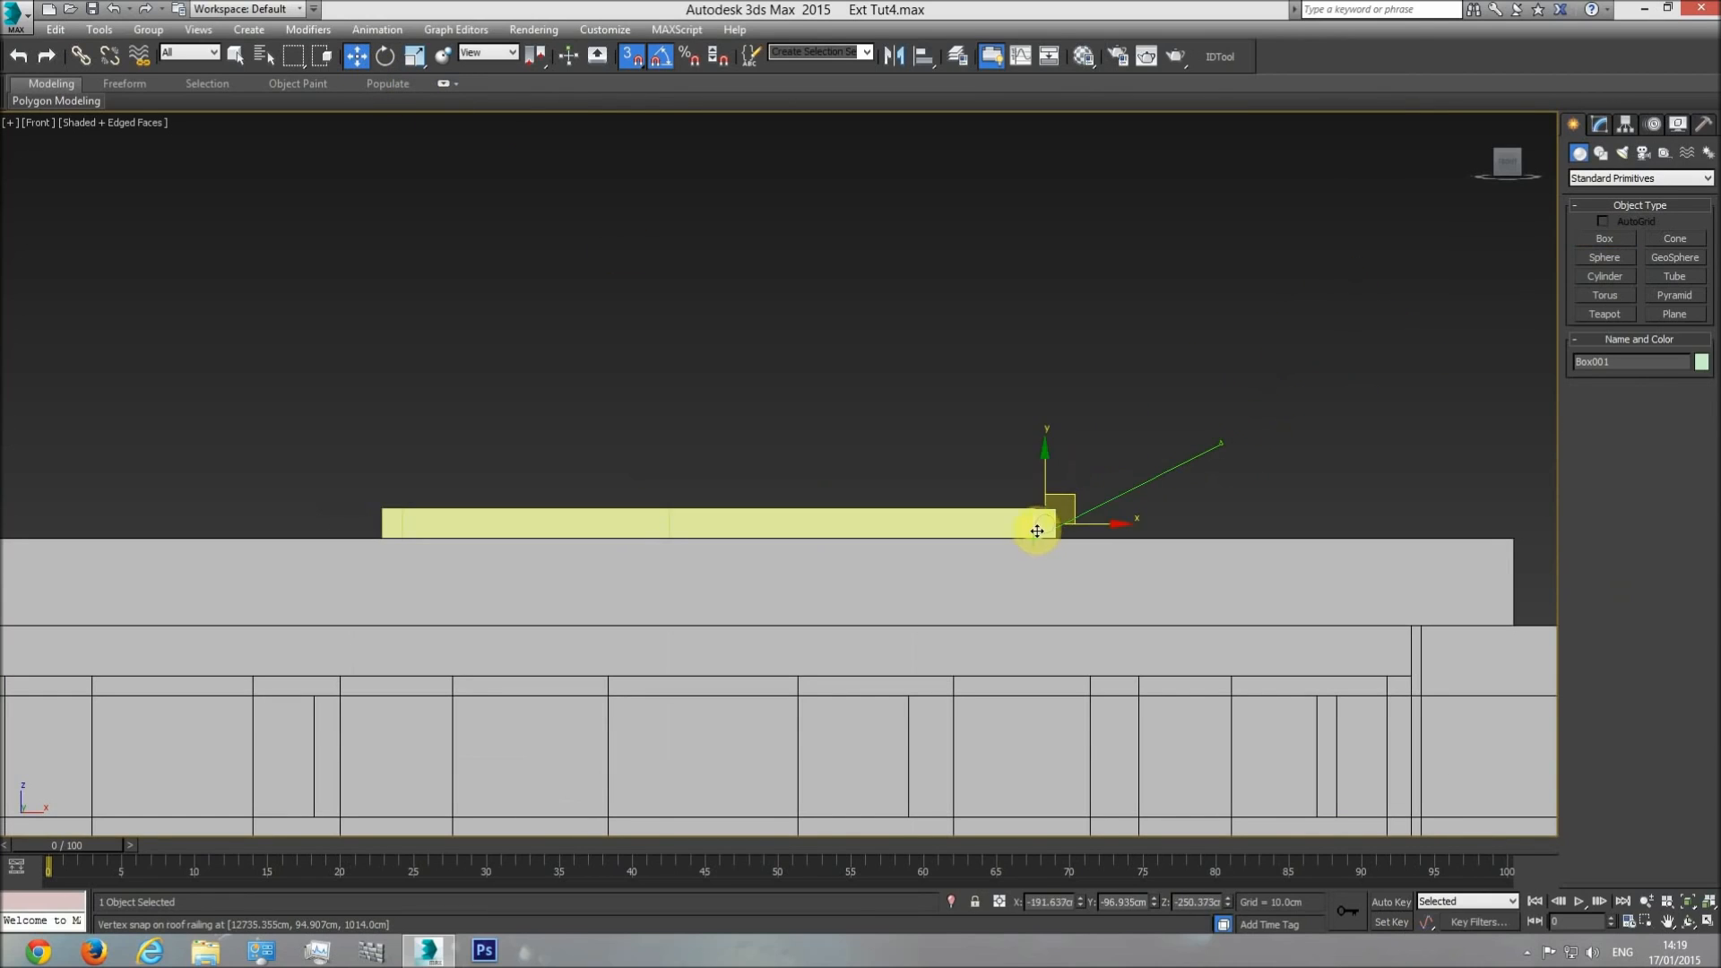
{"action": "scroll", "coordinate": [993, 542], "scroll_direction": "up", "scroll_amount": 4}
Set the rooftop block's Shell outer amount to 119 cm to match the reference box, and delete the reference box.
{"action": "left_click", "coordinate": [1095, 426]}
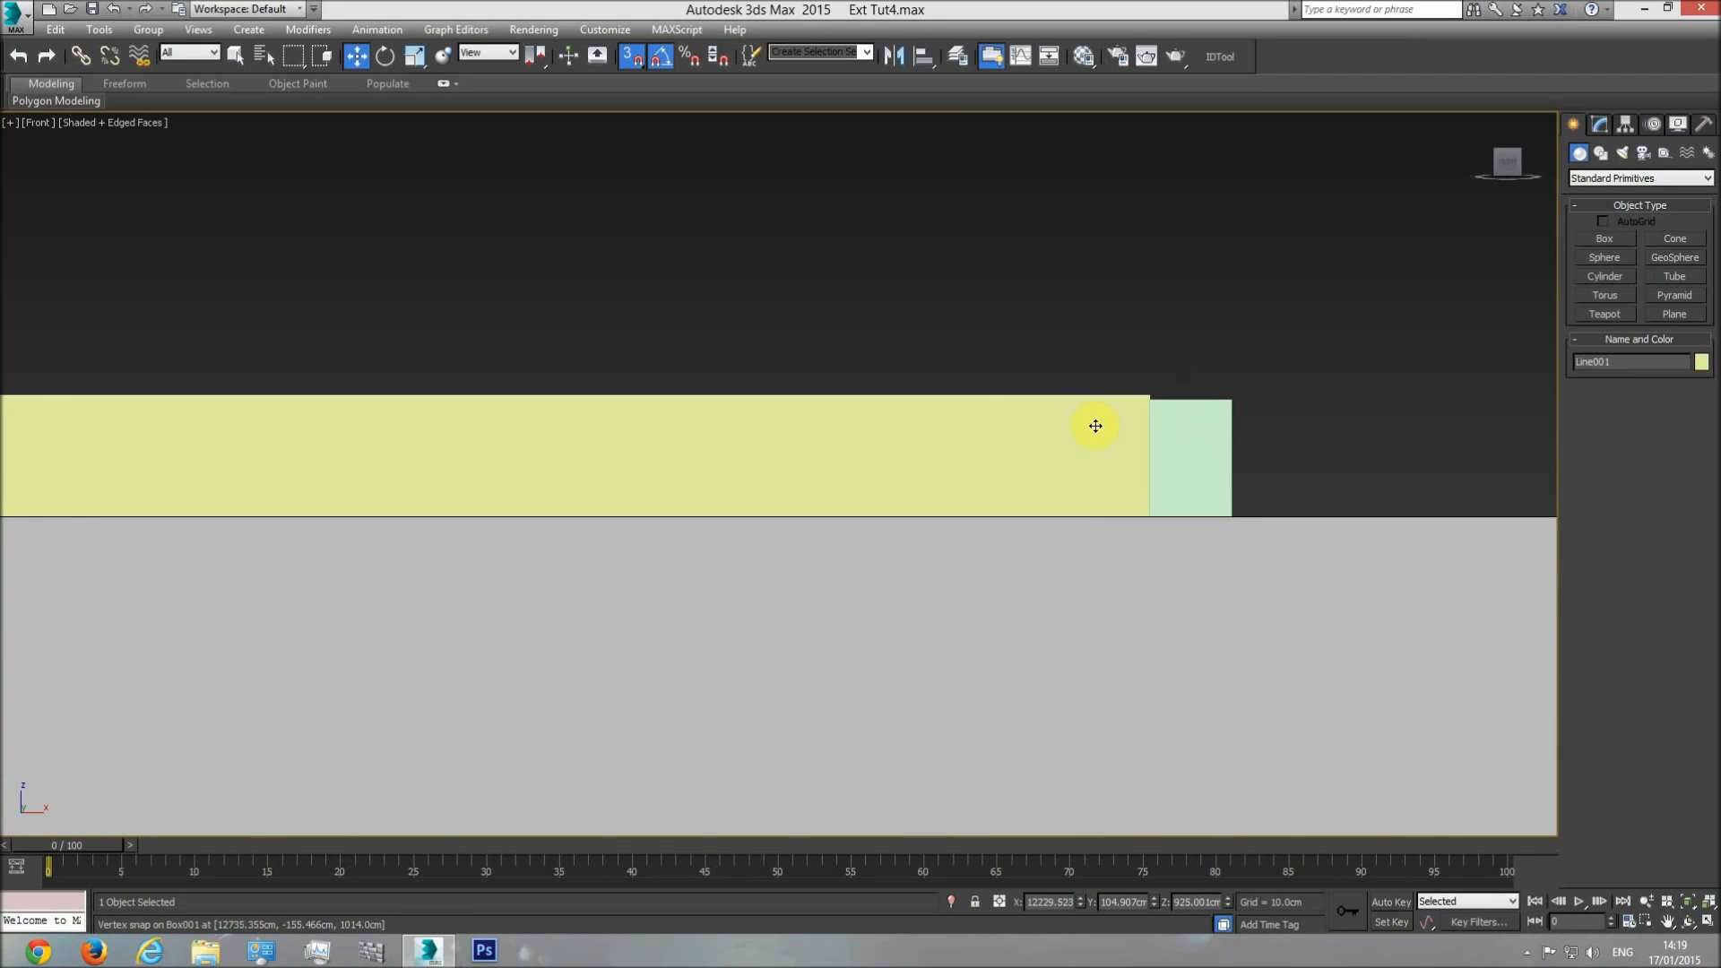
{"action": "left_click", "coordinate": [1599, 127]}
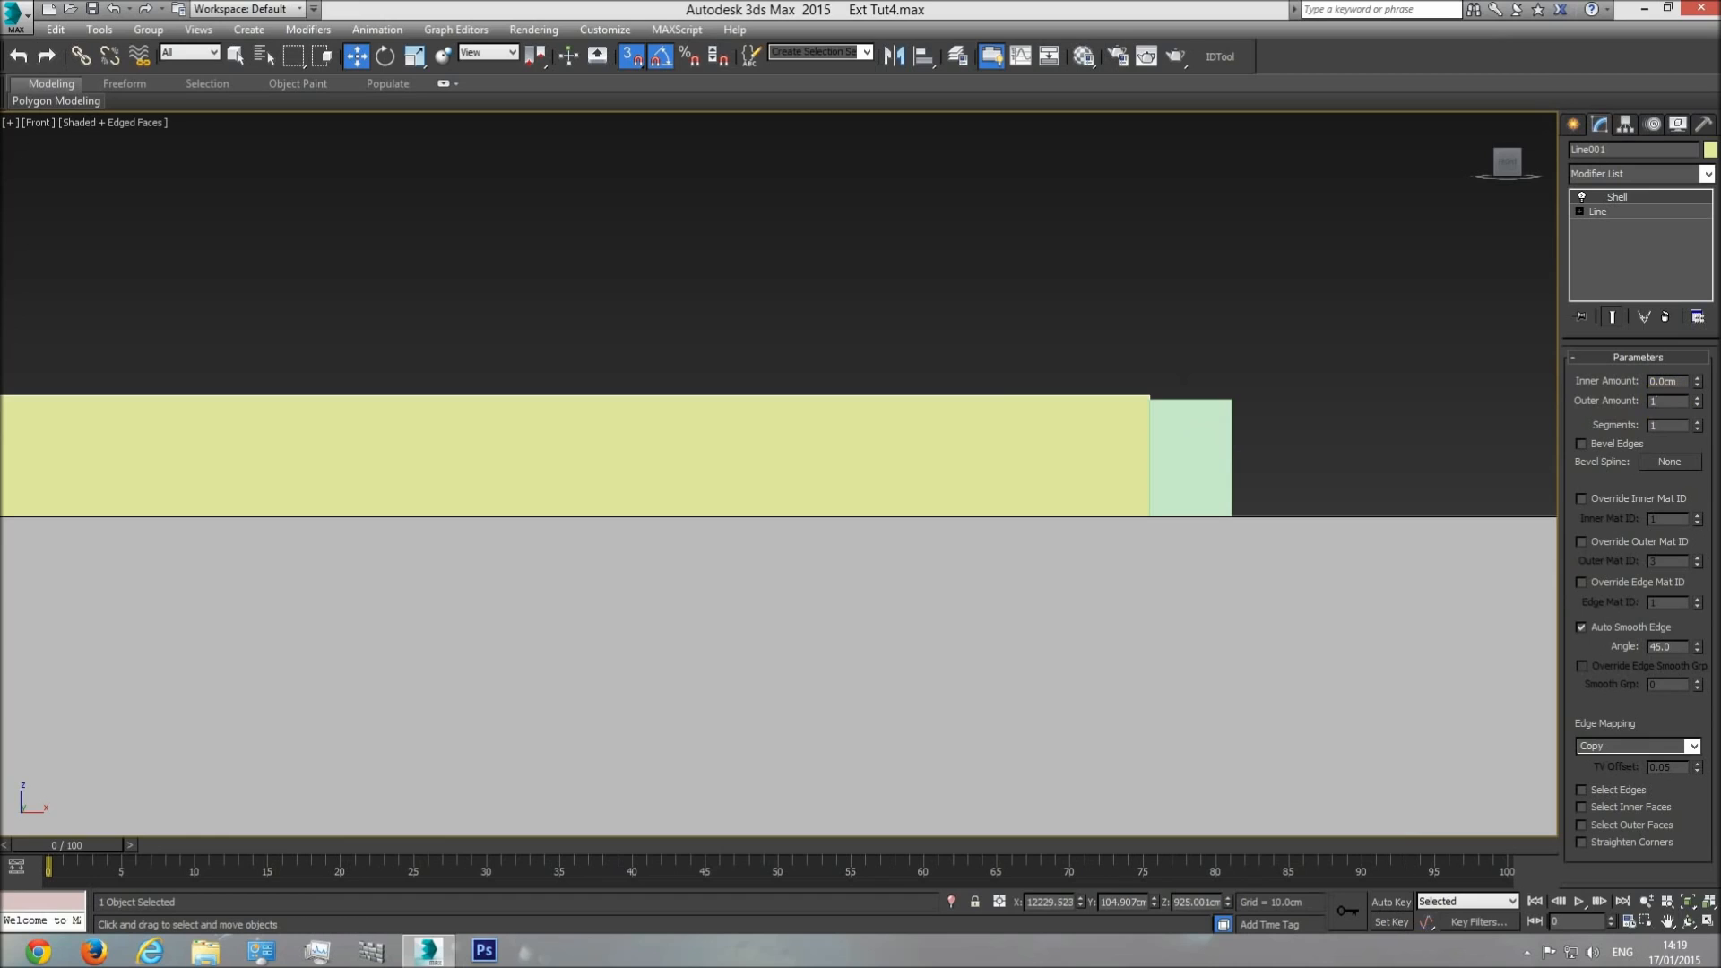
{"action": "key", "text": "Return"}
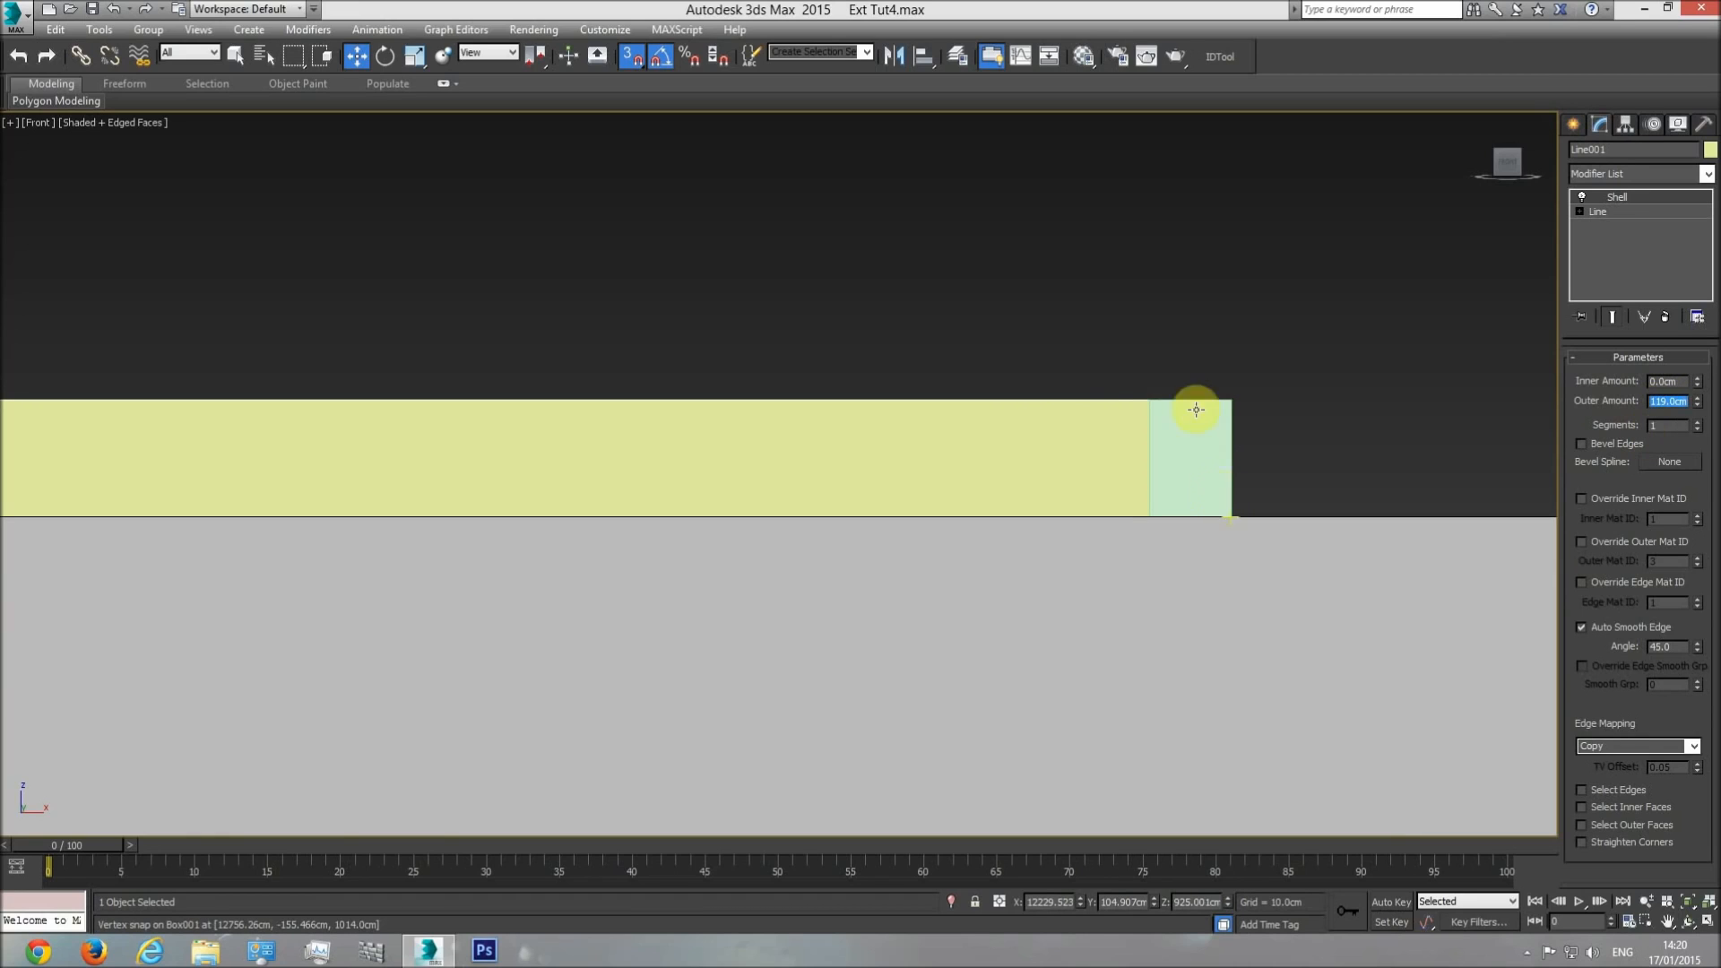
{"action": "key", "text": "Delete"}
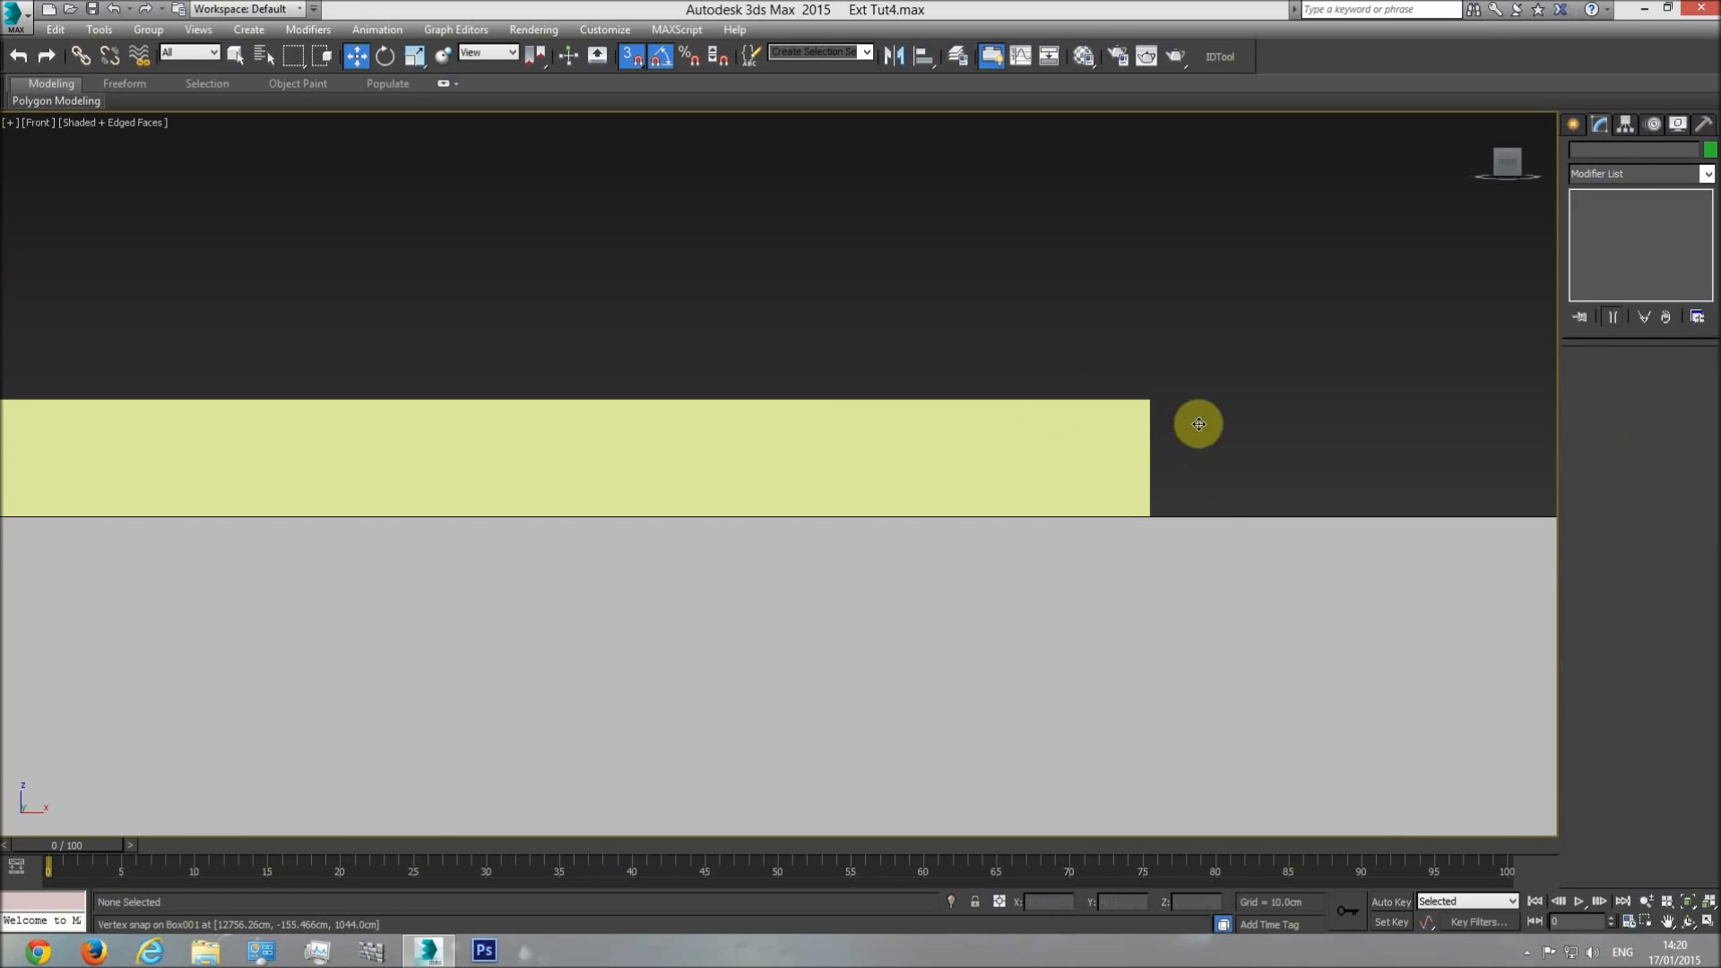
Review the model in perspective and examine the building's elevation drawings for the shape of the roof.
{"action": "key", "text": "p"}
{"action": "left_click", "coordinate": [1687, 921]}
{"action": "mouse_move", "coordinate": [840, 465]}
{"action": "left_mouse_down"}
{"action": "mouse_move", "coordinate": [929, 522]}
{"action": "mouse_move", "coordinate": [799, 557]}
{"action": "mouse_move", "coordinate": [715, 537]}
{"action": "mouse_move", "coordinate": [872, 542]}
{"action": "mouse_move", "coordinate": [834, 465]}
{"action": "mouse_move", "coordinate": [845, 511]}
{"action": "mouse_move", "coordinate": [664, 503]}
{"action": "mouse_move", "coordinate": [911, 484]}
{"action": "mouse_move", "coordinate": [1088, 523]}
{"action": "mouse_move", "coordinate": [645, 523]}
{"action": "mouse_move", "coordinate": [583, 534]}
{"action": "mouse_move", "coordinate": [602, 612]}
{"action": "mouse_move", "coordinate": [676, 607]}
{"action": "mouse_move", "coordinate": [565, 514]}
{"action": "mouse_move", "coordinate": [595, 515]}
{"action": "mouse_move", "coordinate": [587, 318]}
{"action": "mouse_move", "coordinate": [707, 415]}
{"action": "mouse_move", "coordinate": [857, 460]}
{"action": "left_mouse_up"}
{"action": "key", "text": "t"}
{"action": "scroll", "coordinate": [789, 496], "scroll_direction": "down", "scroll_amount": 3}
{"action": "middle_click_drag", "start_coordinate": [535, 530], "coordinate": [603, 535]}
{"action": "scroll", "coordinate": [601, 533], "scroll_direction": "up", "scroll_amount": 1}
{"action": "middle_click_drag", "start_coordinate": [730, 574], "coordinate": [188, 347]}
{"action": "middle_click_drag", "start_coordinate": [389, 461], "coordinate": [654, 422]}
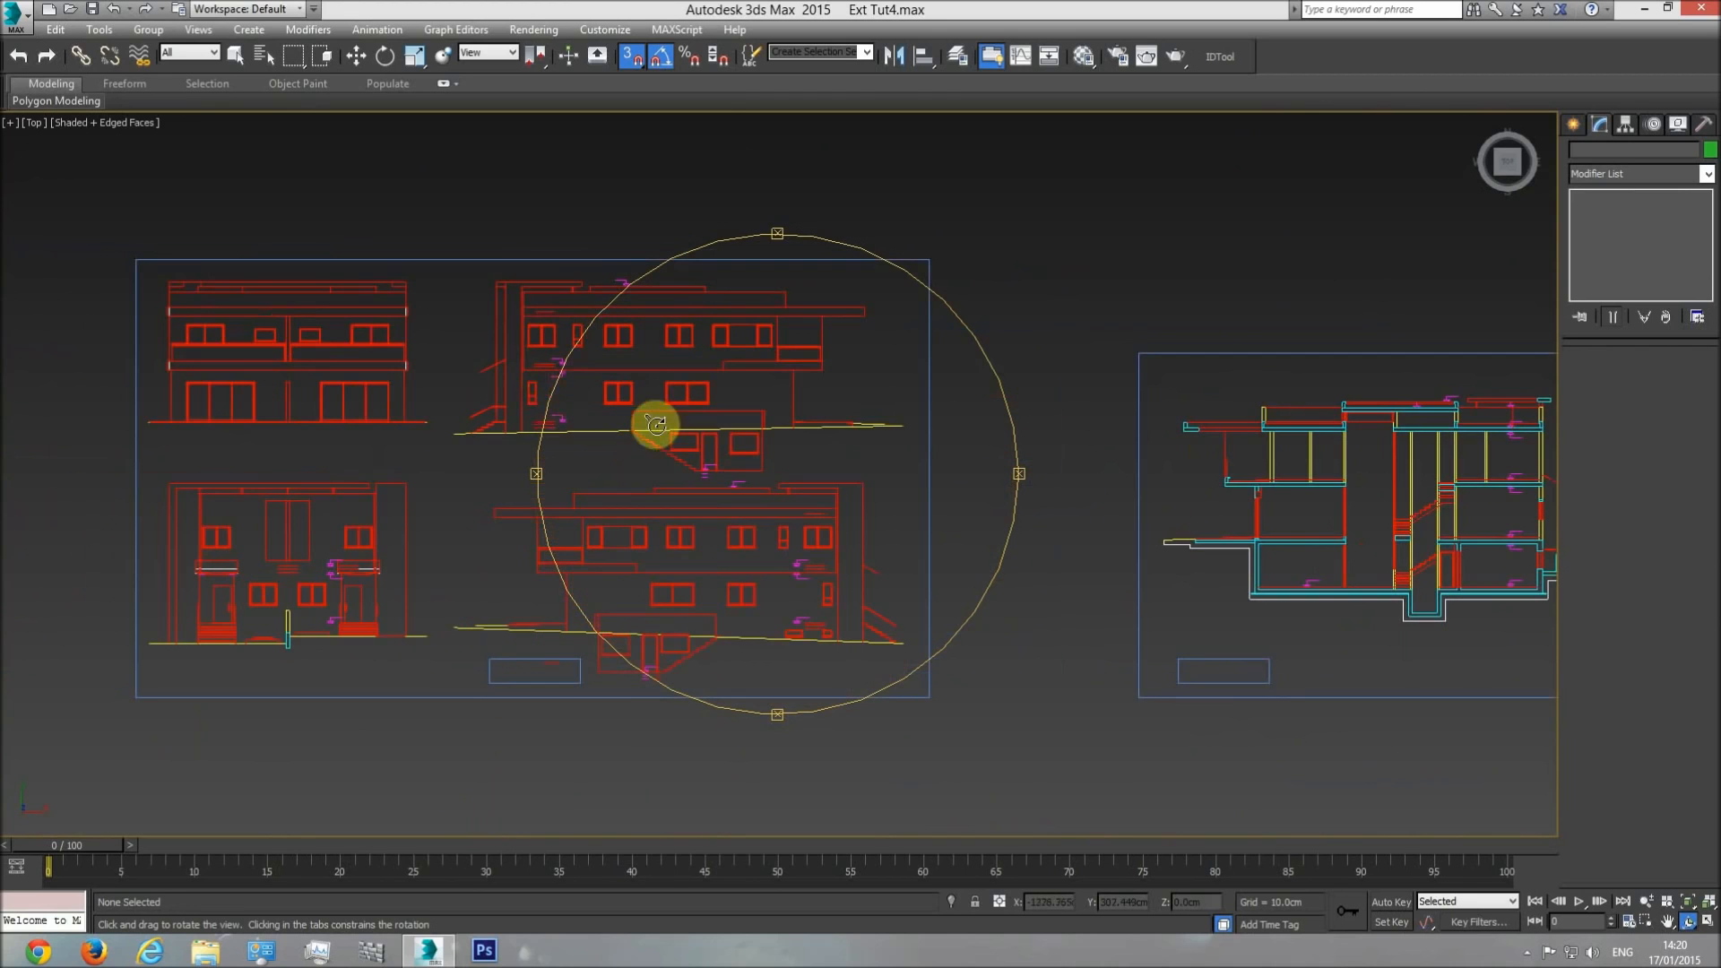
{"action": "scroll", "coordinate": [537, 285], "scroll_direction": "up", "scroll_amount": 5}
{"action": "scroll", "coordinate": [721, 444], "scroll_direction": "down", "scroll_amount": 4}
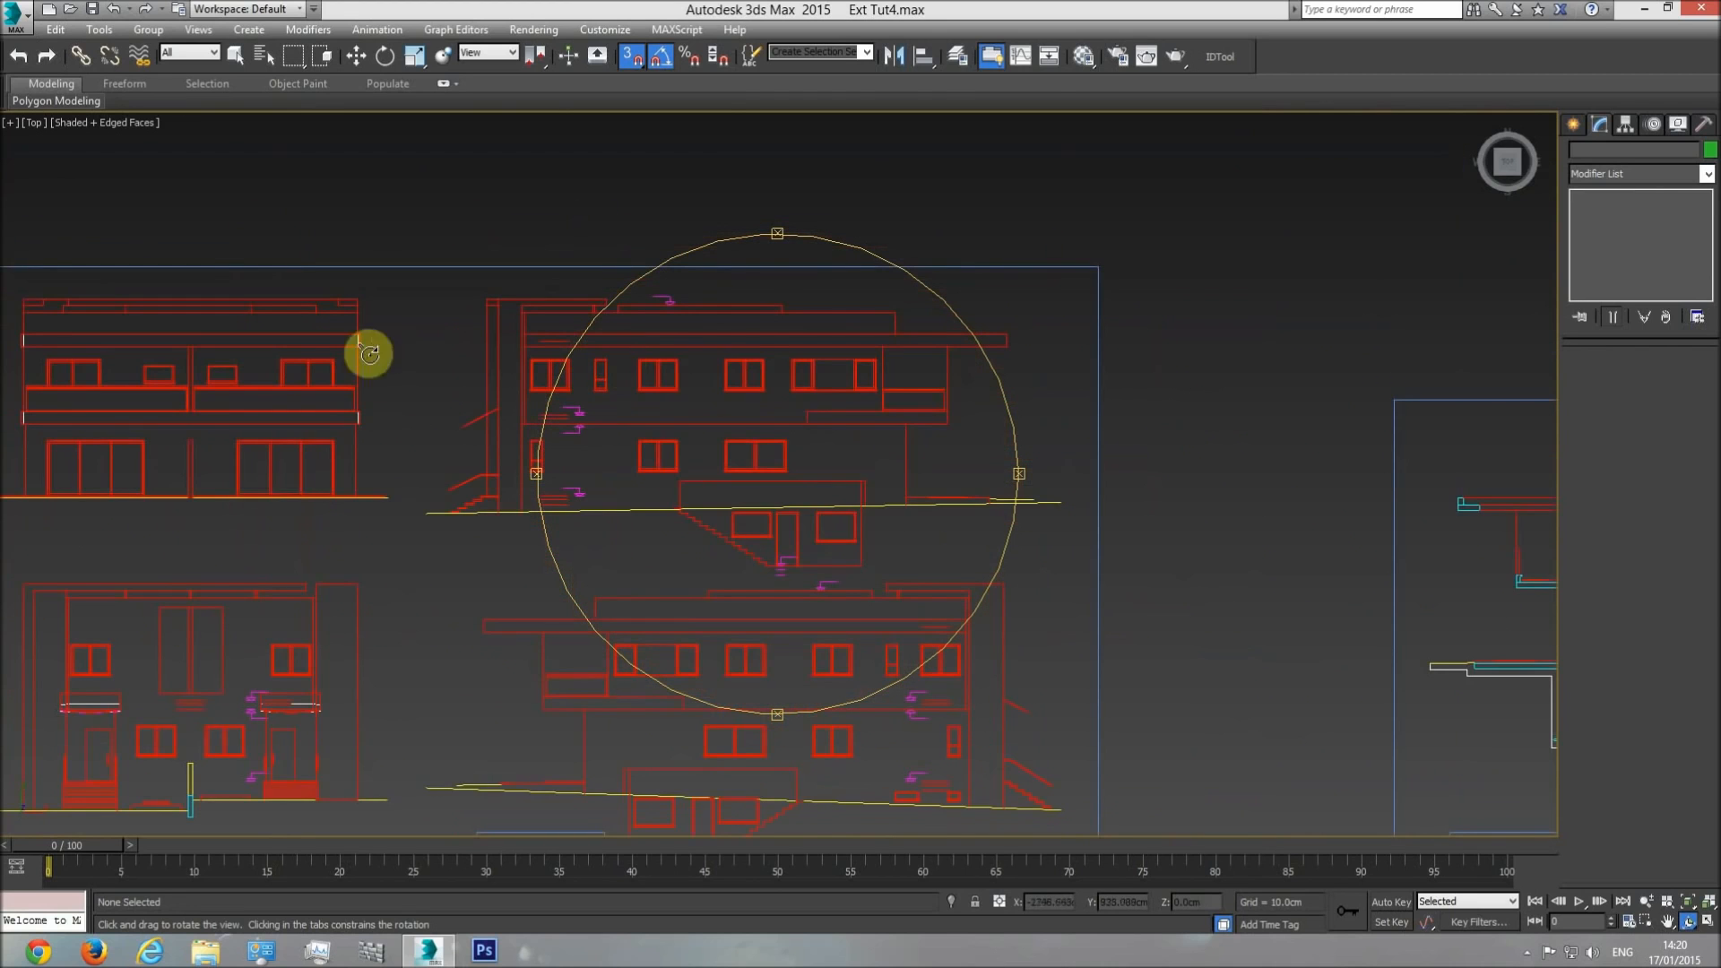
{"action": "middle_click_drag", "start_coordinate": [626, 511], "coordinate": [842, 372]}
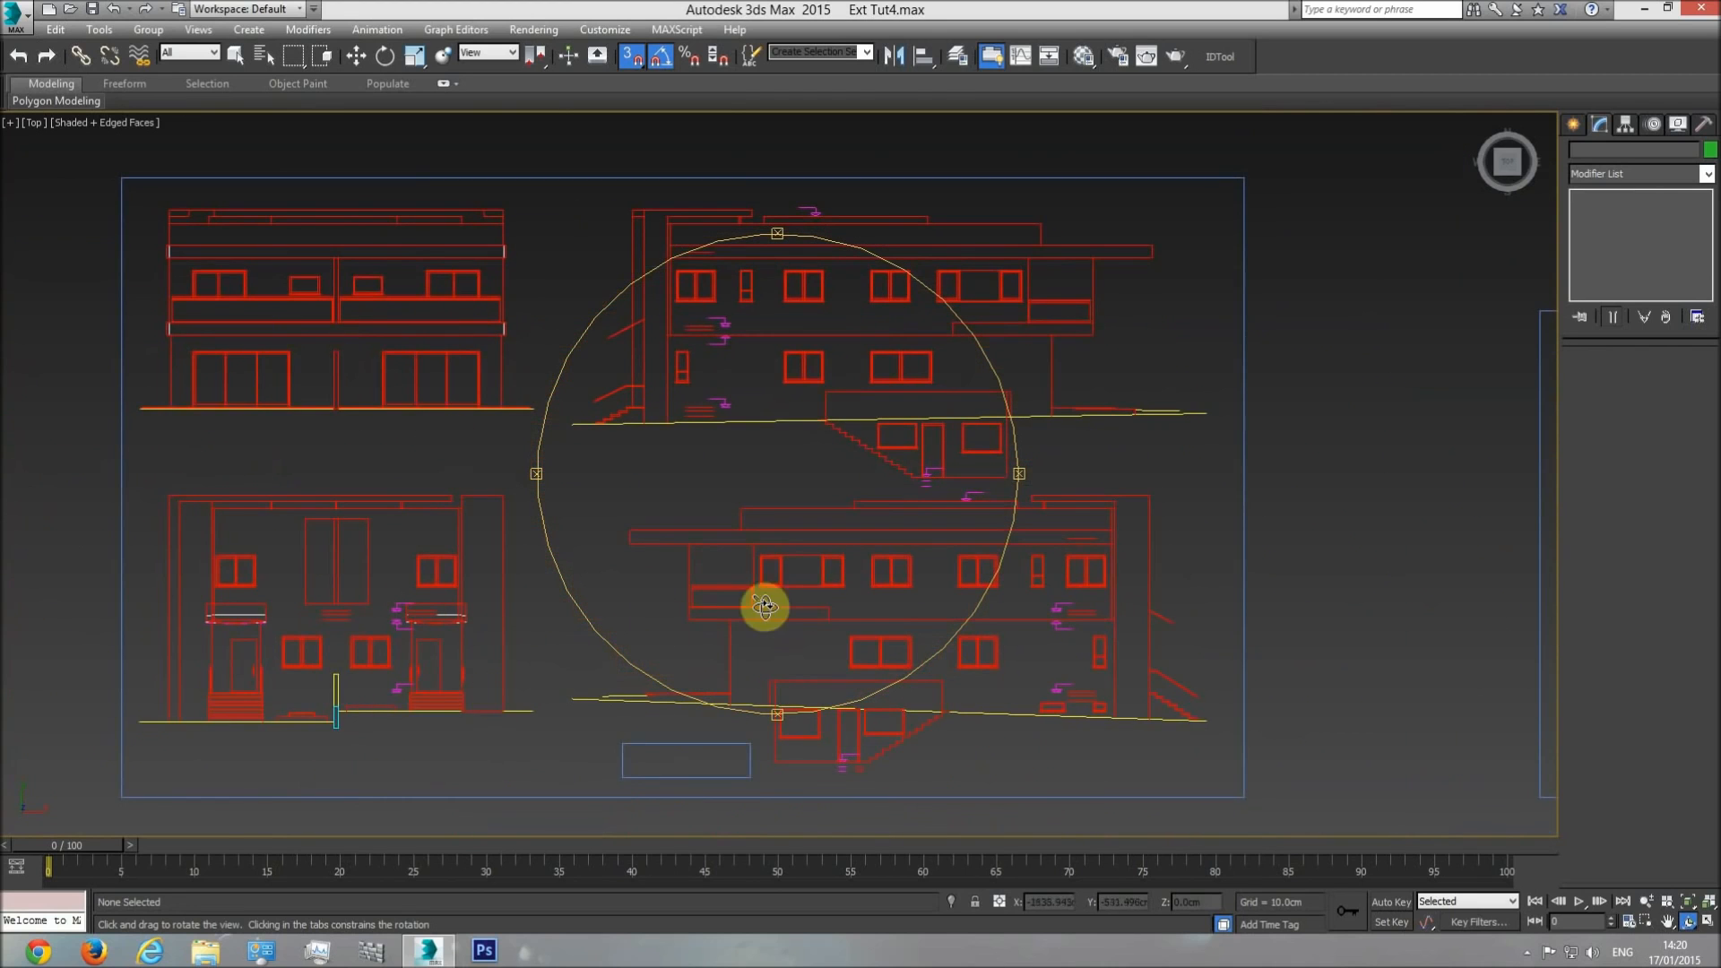
{"action": "middle_click_drag", "start_coordinate": [779, 596], "coordinate": [149, 598]}
Examine the roof slabs, parapets and raised central volume across the section drawing.
{"action": "middle_click_drag", "start_coordinate": [972, 518], "coordinate": [484, 550]}
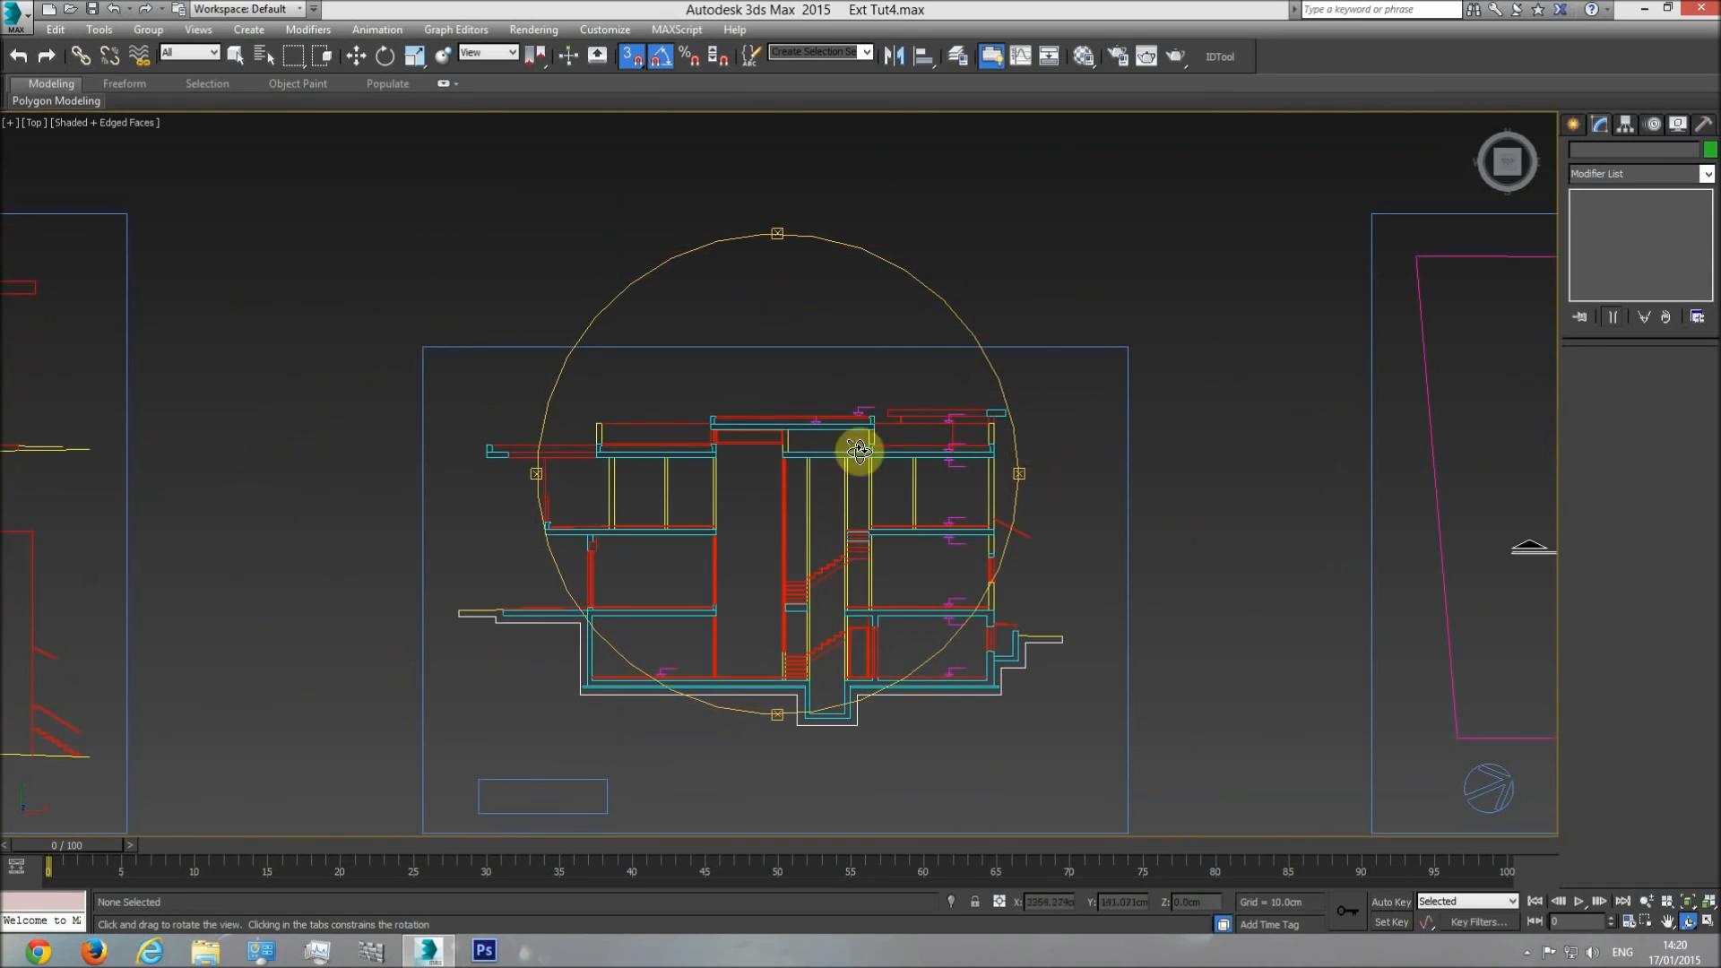
{"action": "scroll", "coordinate": [708, 442], "scroll_direction": "up", "scroll_amount": 5}
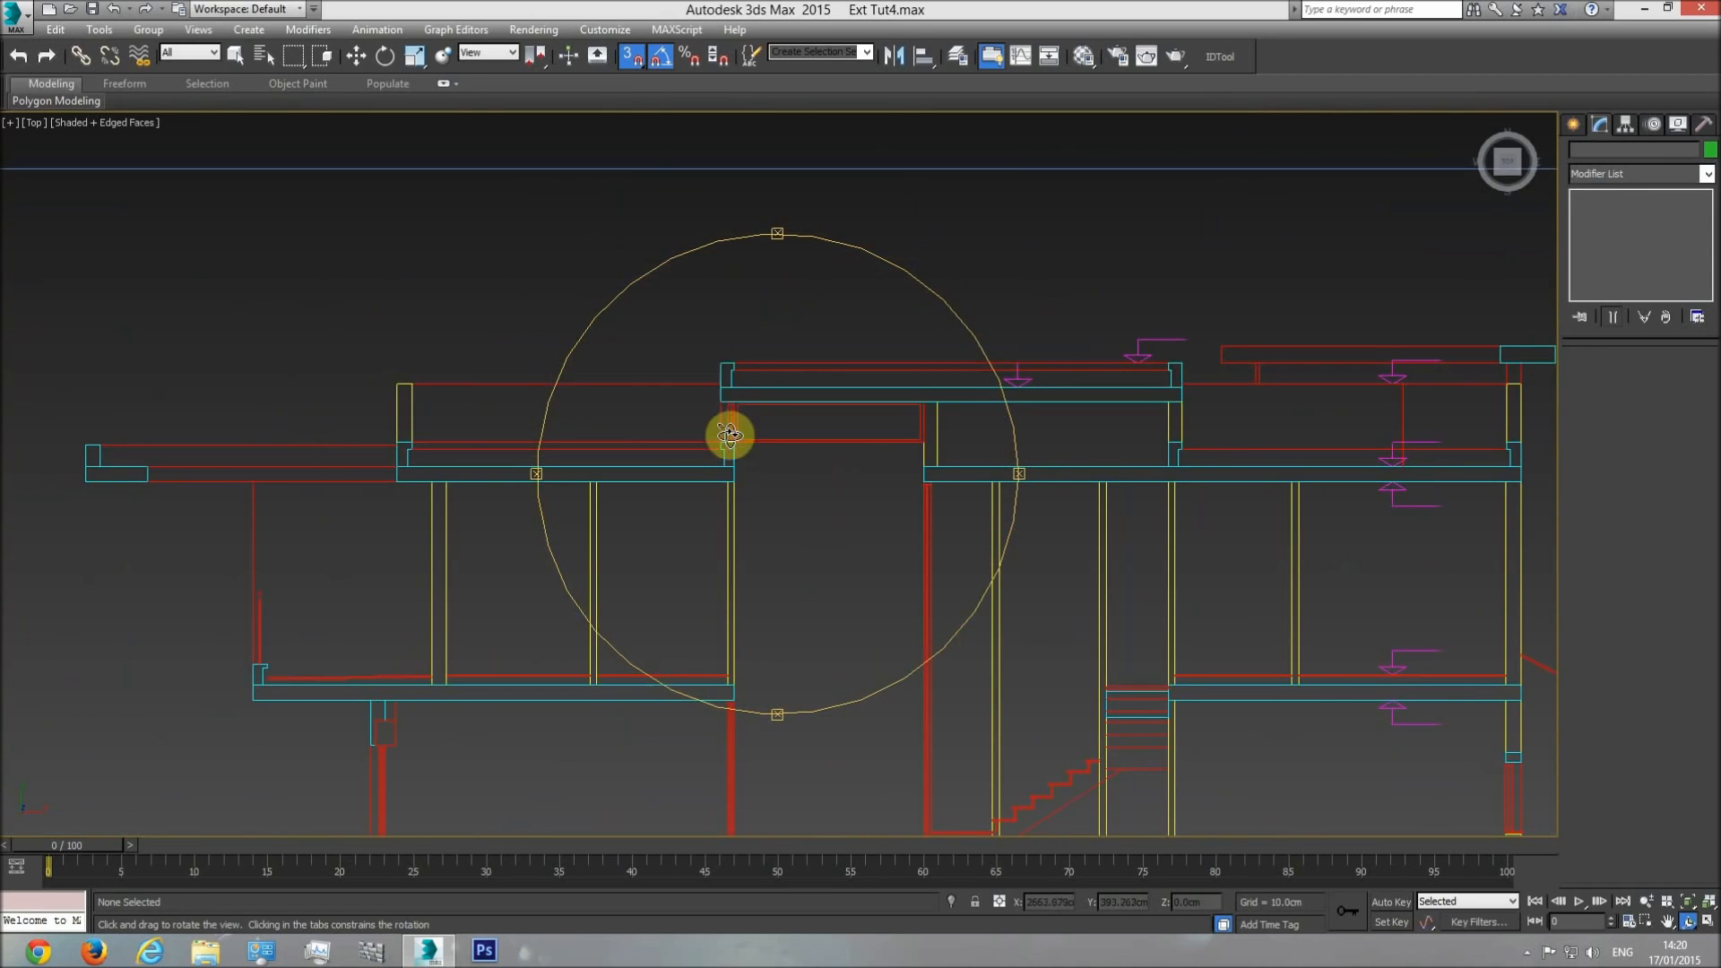
{"action": "scroll", "coordinate": [729, 428], "scroll_direction": "up", "scroll_amount": 2}
{"action": "scroll", "coordinate": [647, 448], "scroll_direction": "down", "scroll_amount": 1}
{"action": "middle_click_drag", "start_coordinate": [635, 447], "coordinate": [824, 471]}
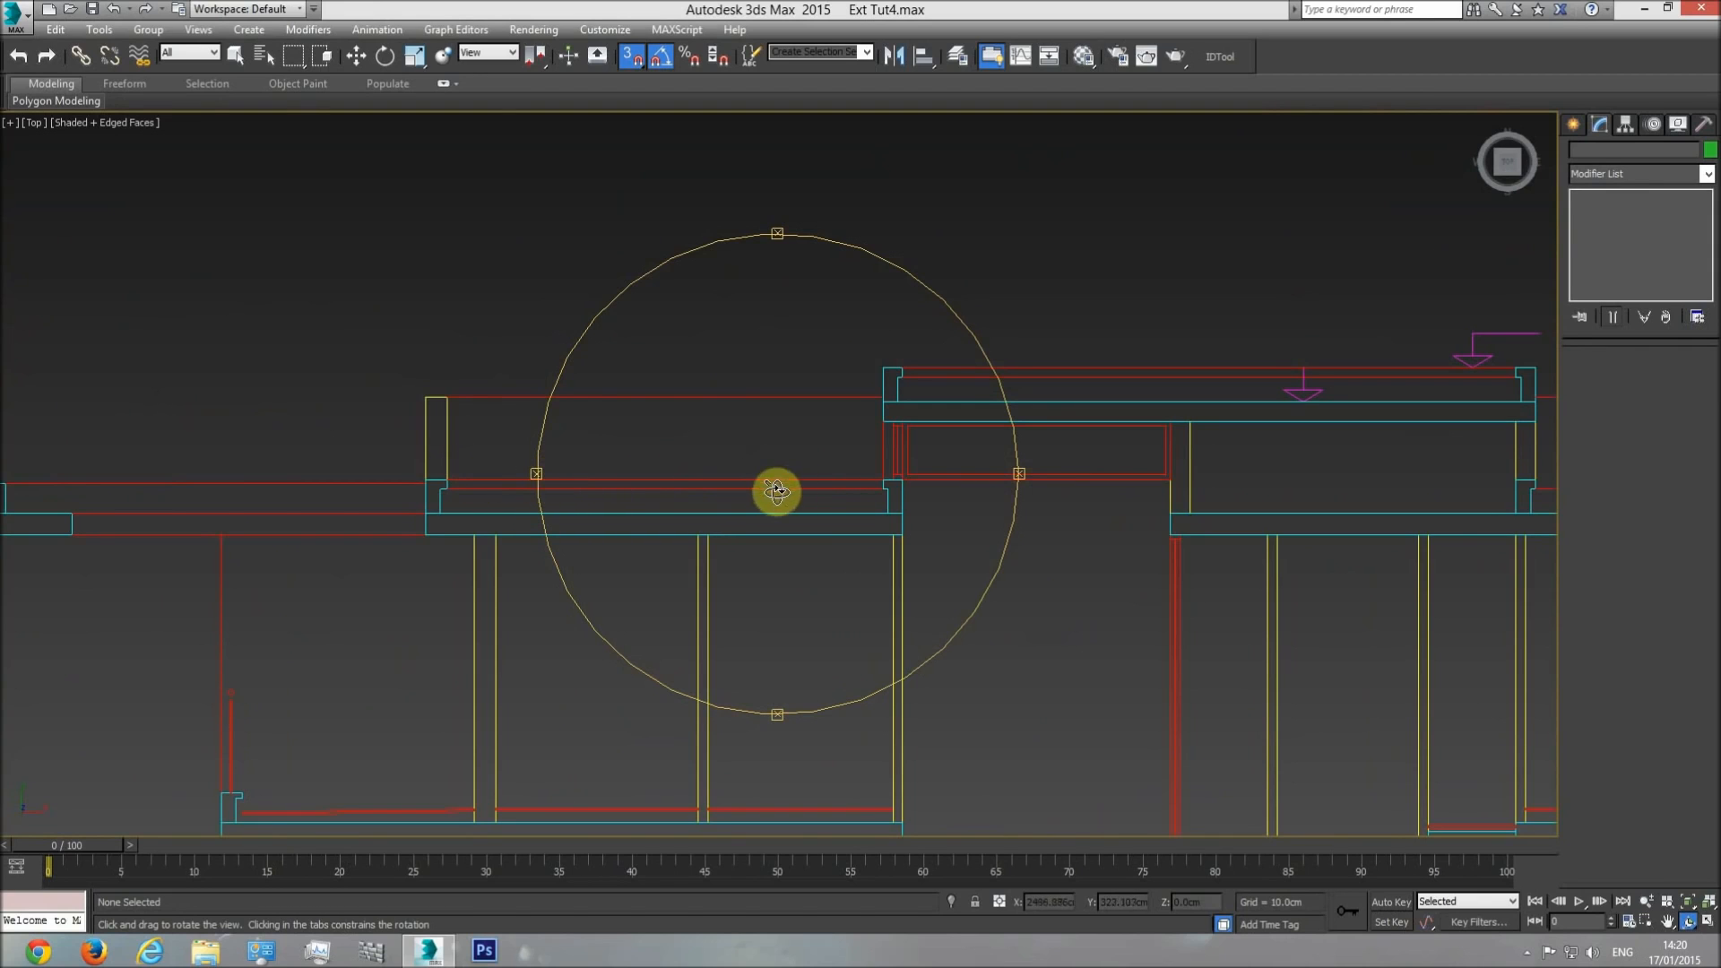
{"action": "key", "text": "w"}
{"action": "mouse_move", "coordinate": [568, 484]}
{"action": "middle_mouse_down"}
{"action": "mouse_move", "coordinate": [850, 510]}
{"action": "mouse_move", "coordinate": [610, 522]}
{"action": "middle_mouse_up"}
{"action": "middle_click_drag", "start_coordinate": [111, 519], "coordinate": [399, 551]}
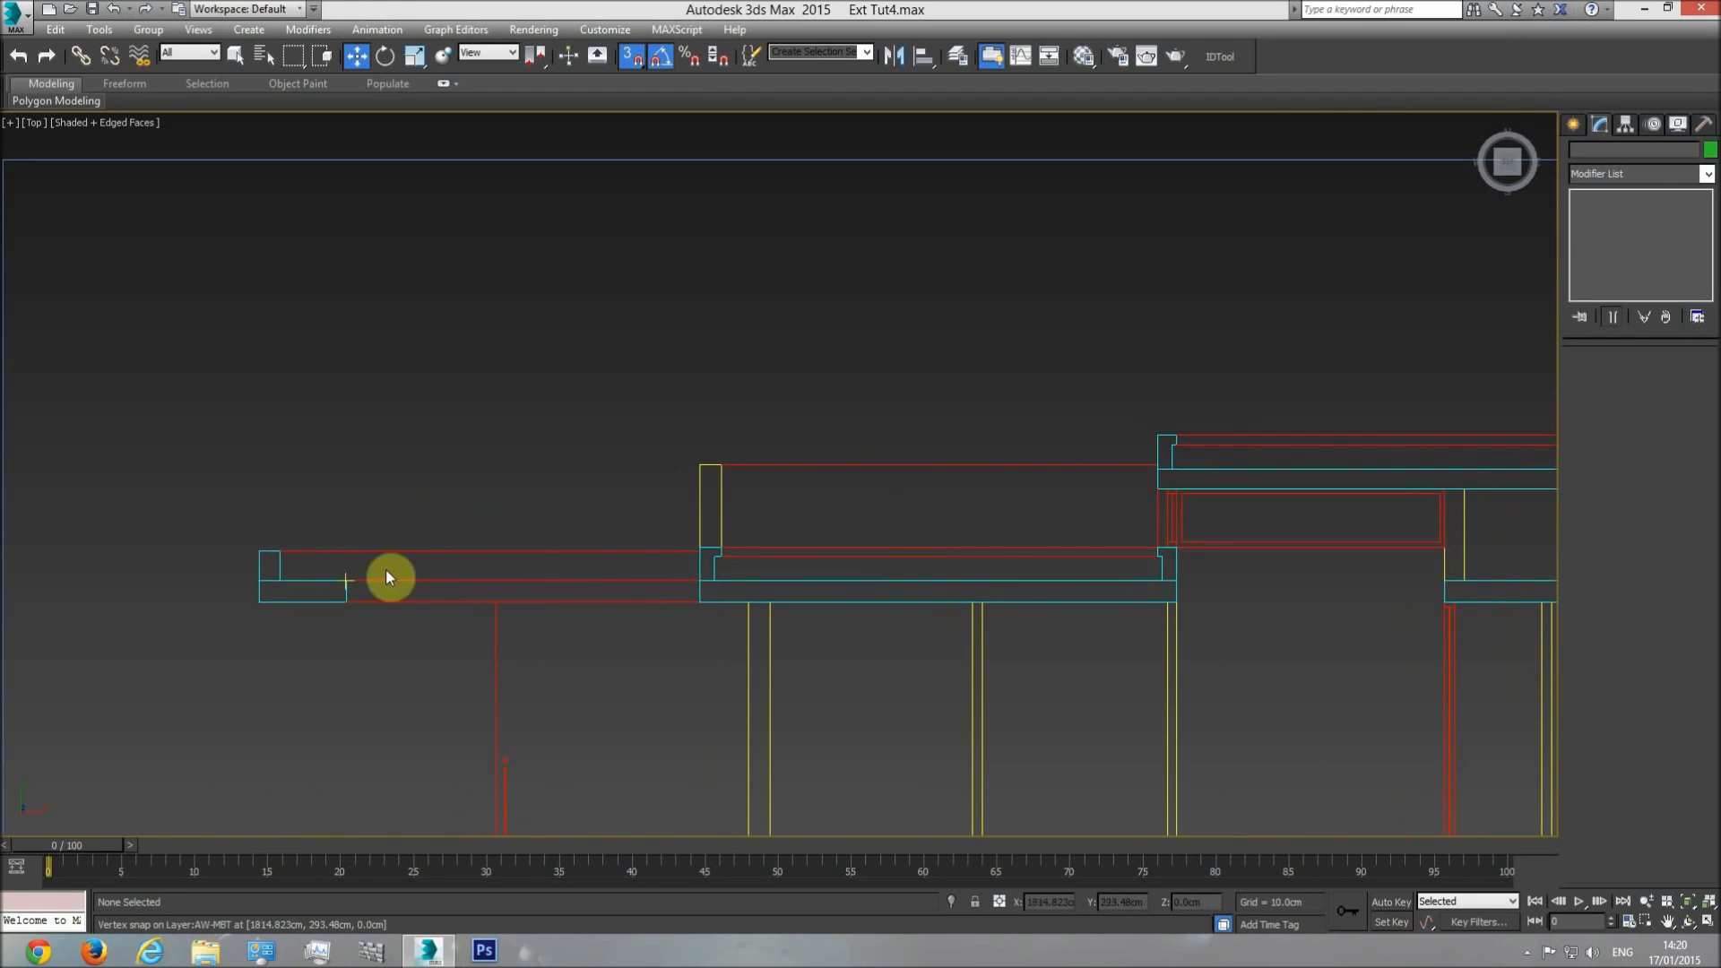
{"action": "middle_click_drag", "start_coordinate": [995, 515], "coordinate": [359, 528]}
{"action": "scroll", "coordinate": [788, 519], "scroll_direction": "down", "scroll_amount": 2}
{"action": "scroll", "coordinate": [588, 539], "scroll_direction": "up", "scroll_amount": 3}
{"action": "scroll", "coordinate": [588, 525], "scroll_direction": "down", "scroll_amount": 2}
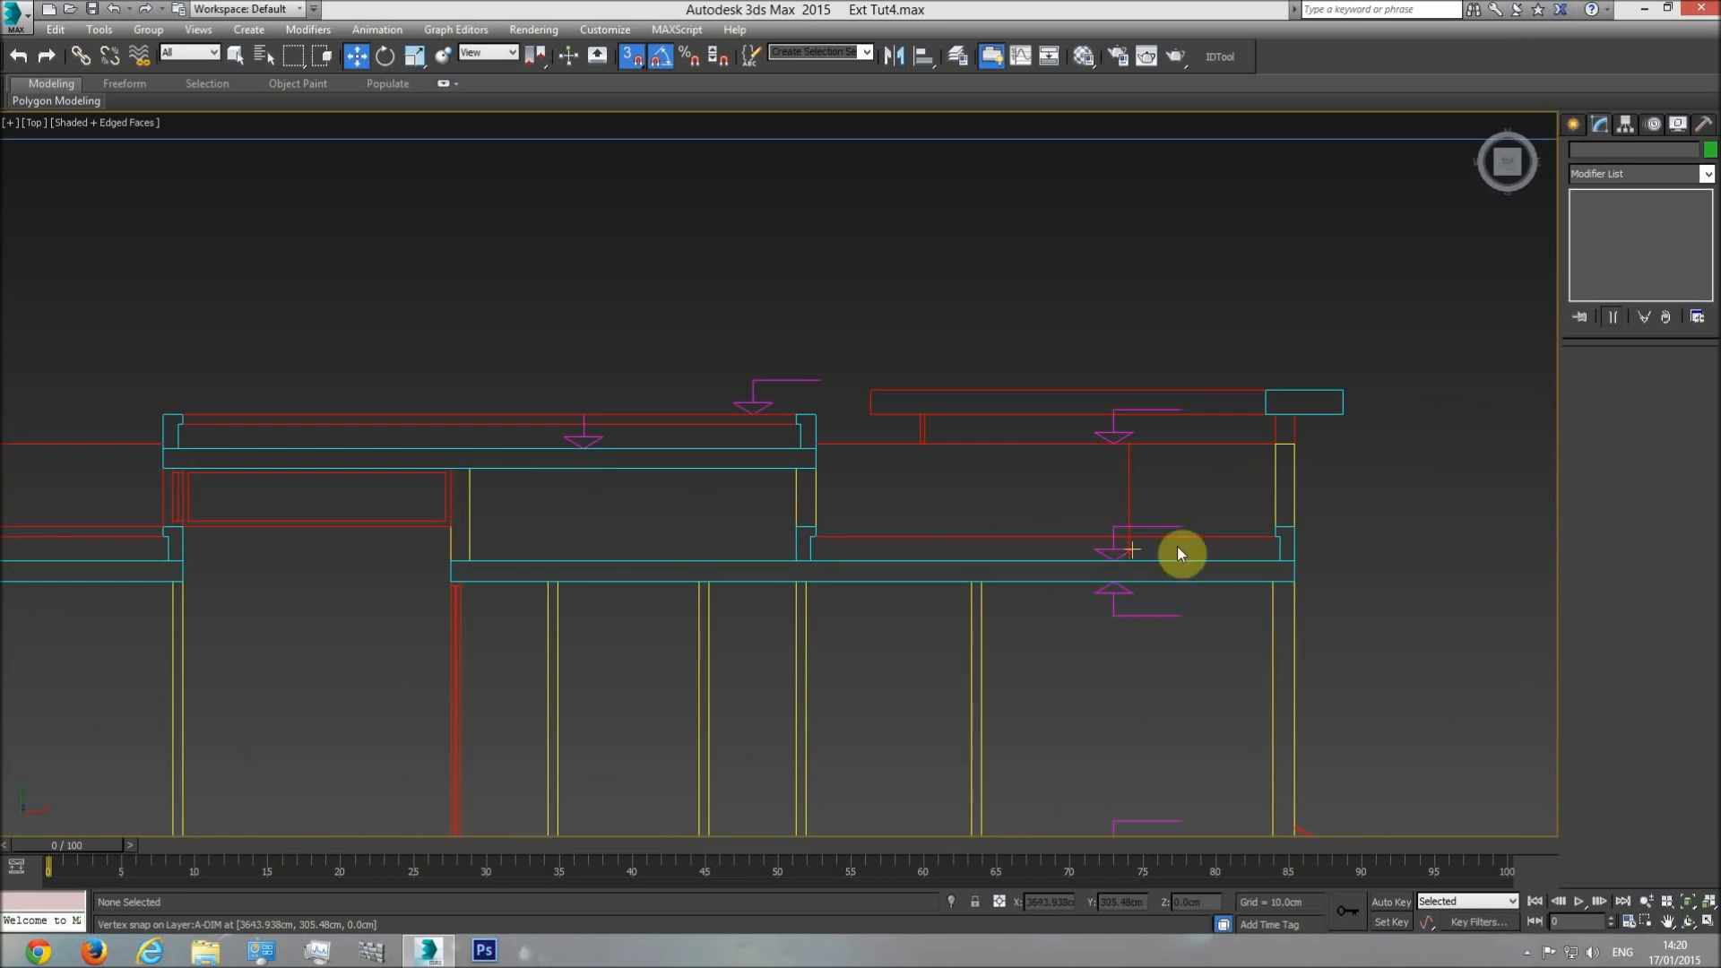
{"action": "middle_click_drag", "start_coordinate": [1001, 491], "coordinate": [1110, 515]}
{"action": "middle_click_drag", "start_coordinate": [667, 528], "coordinate": [895, 526]}
{"action": "scroll", "coordinate": [894, 527], "scroll_direction": "down", "scroll_amount": 2}
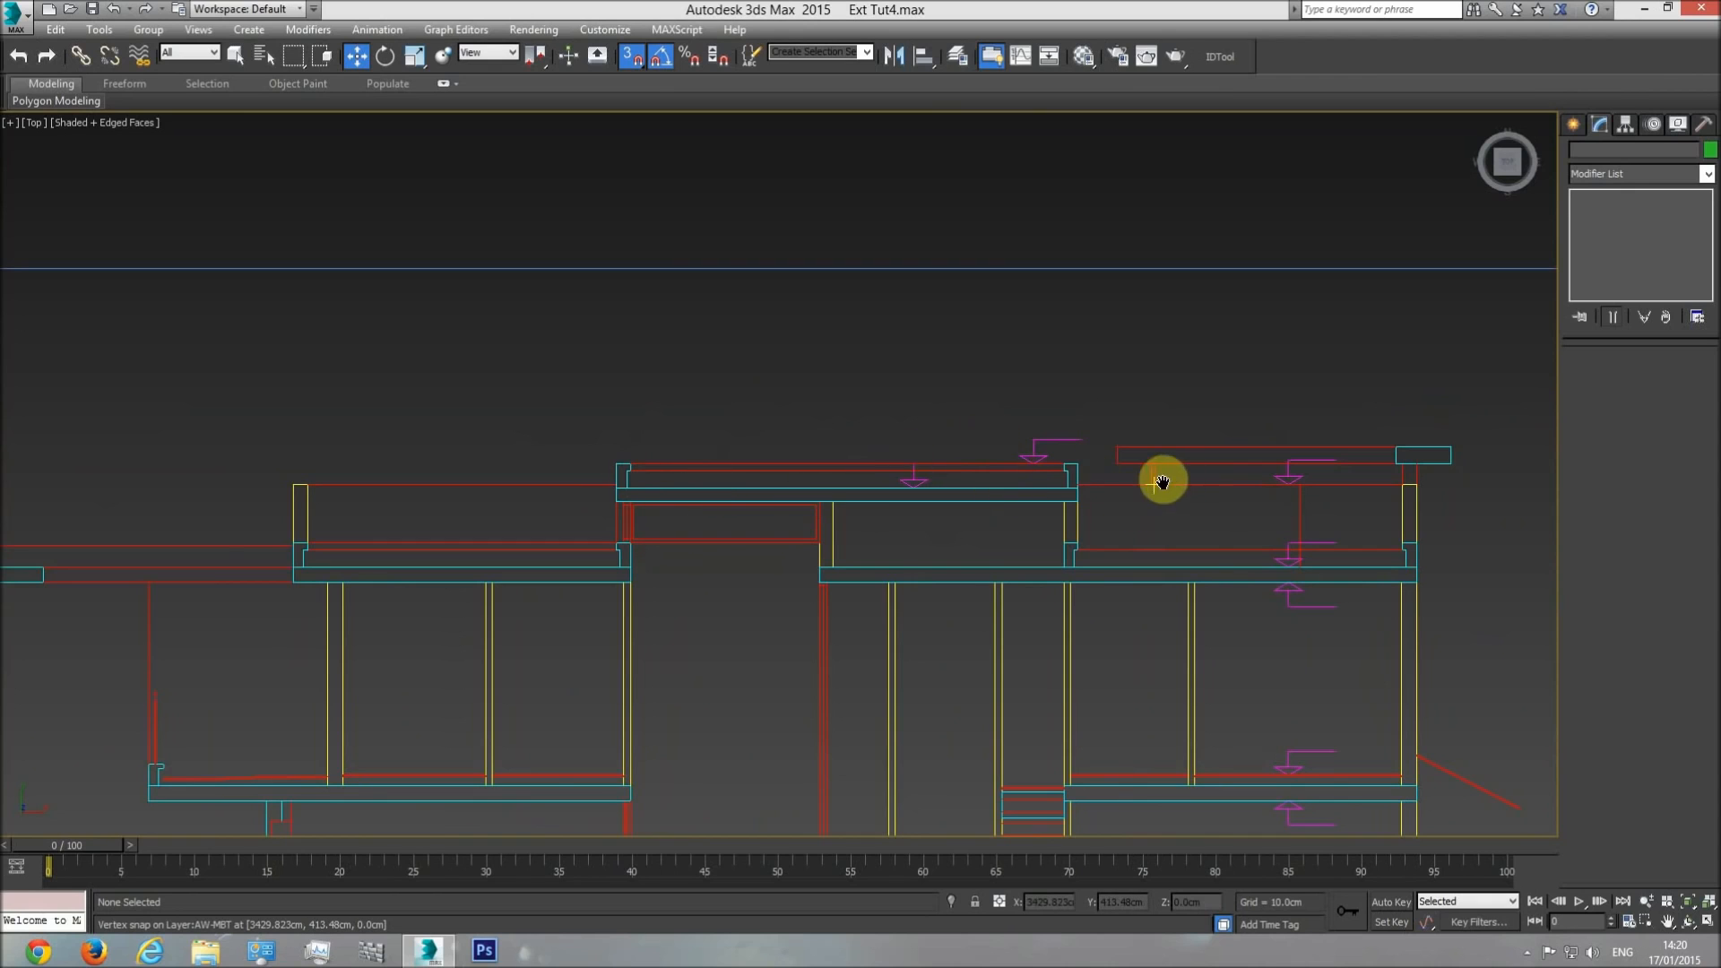
{"action": "scroll", "coordinate": [1182, 476], "scroll_direction": "down", "scroll_amount": 2}
{"action": "scroll", "coordinate": [887, 492], "scroll_direction": "up", "scroll_amount": 4}
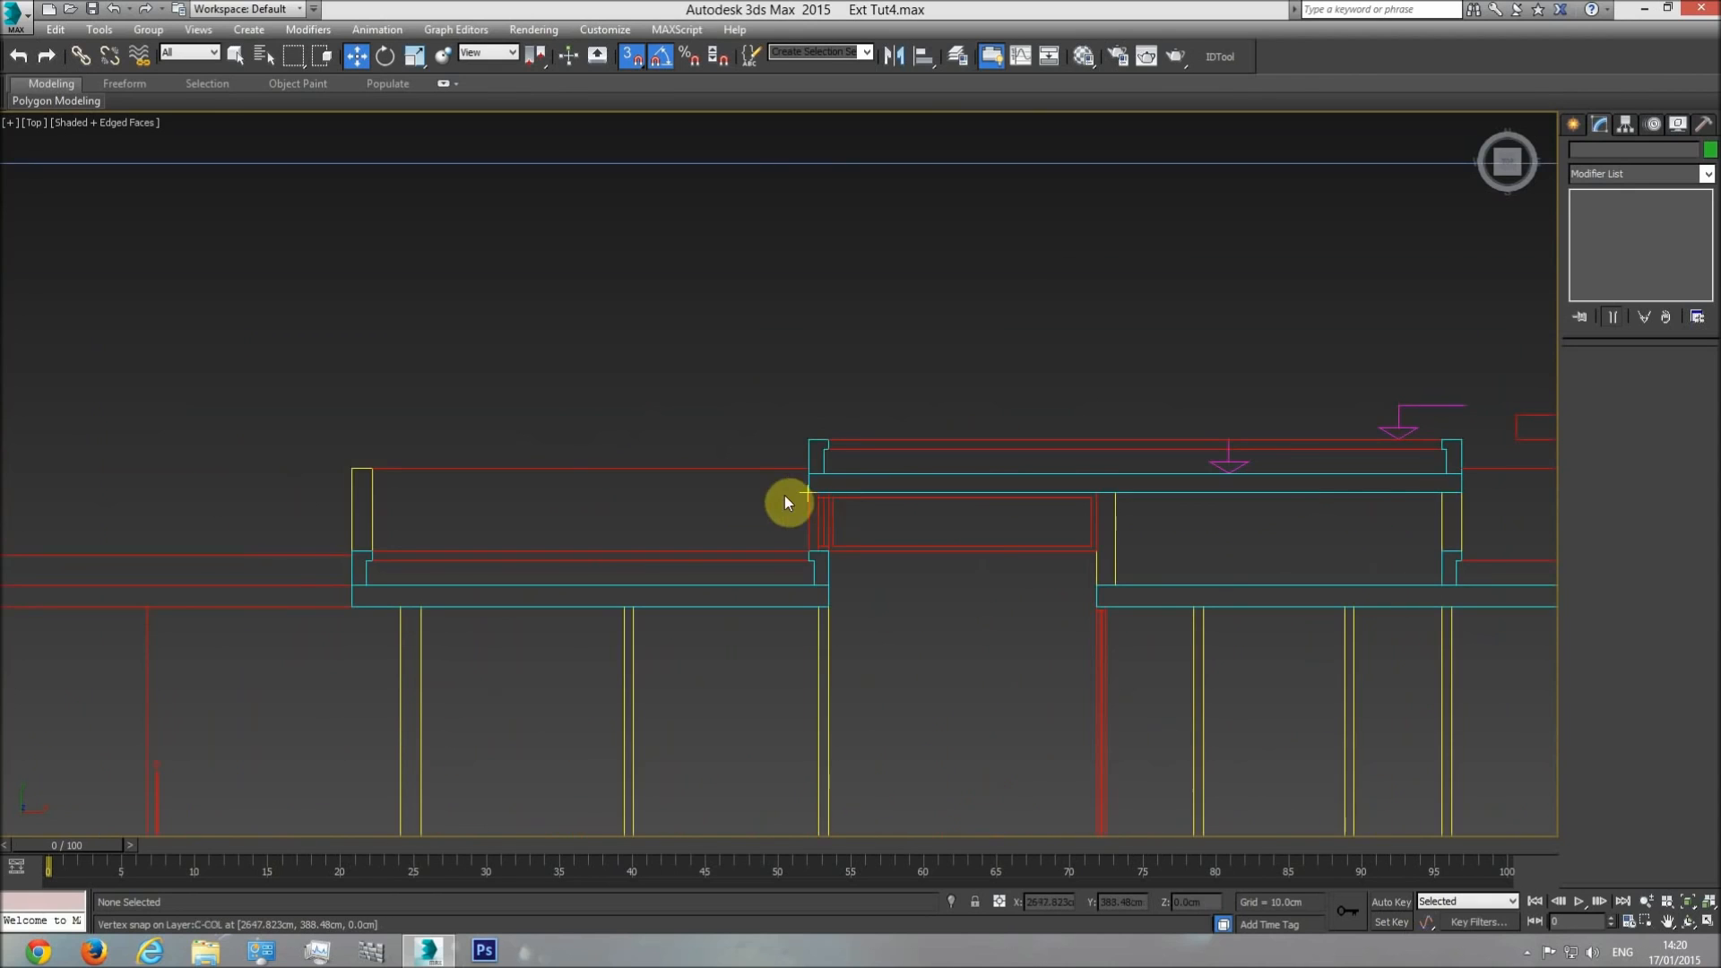
{"action": "middle_click_drag", "start_coordinate": [843, 556], "coordinate": [1180, 543]}
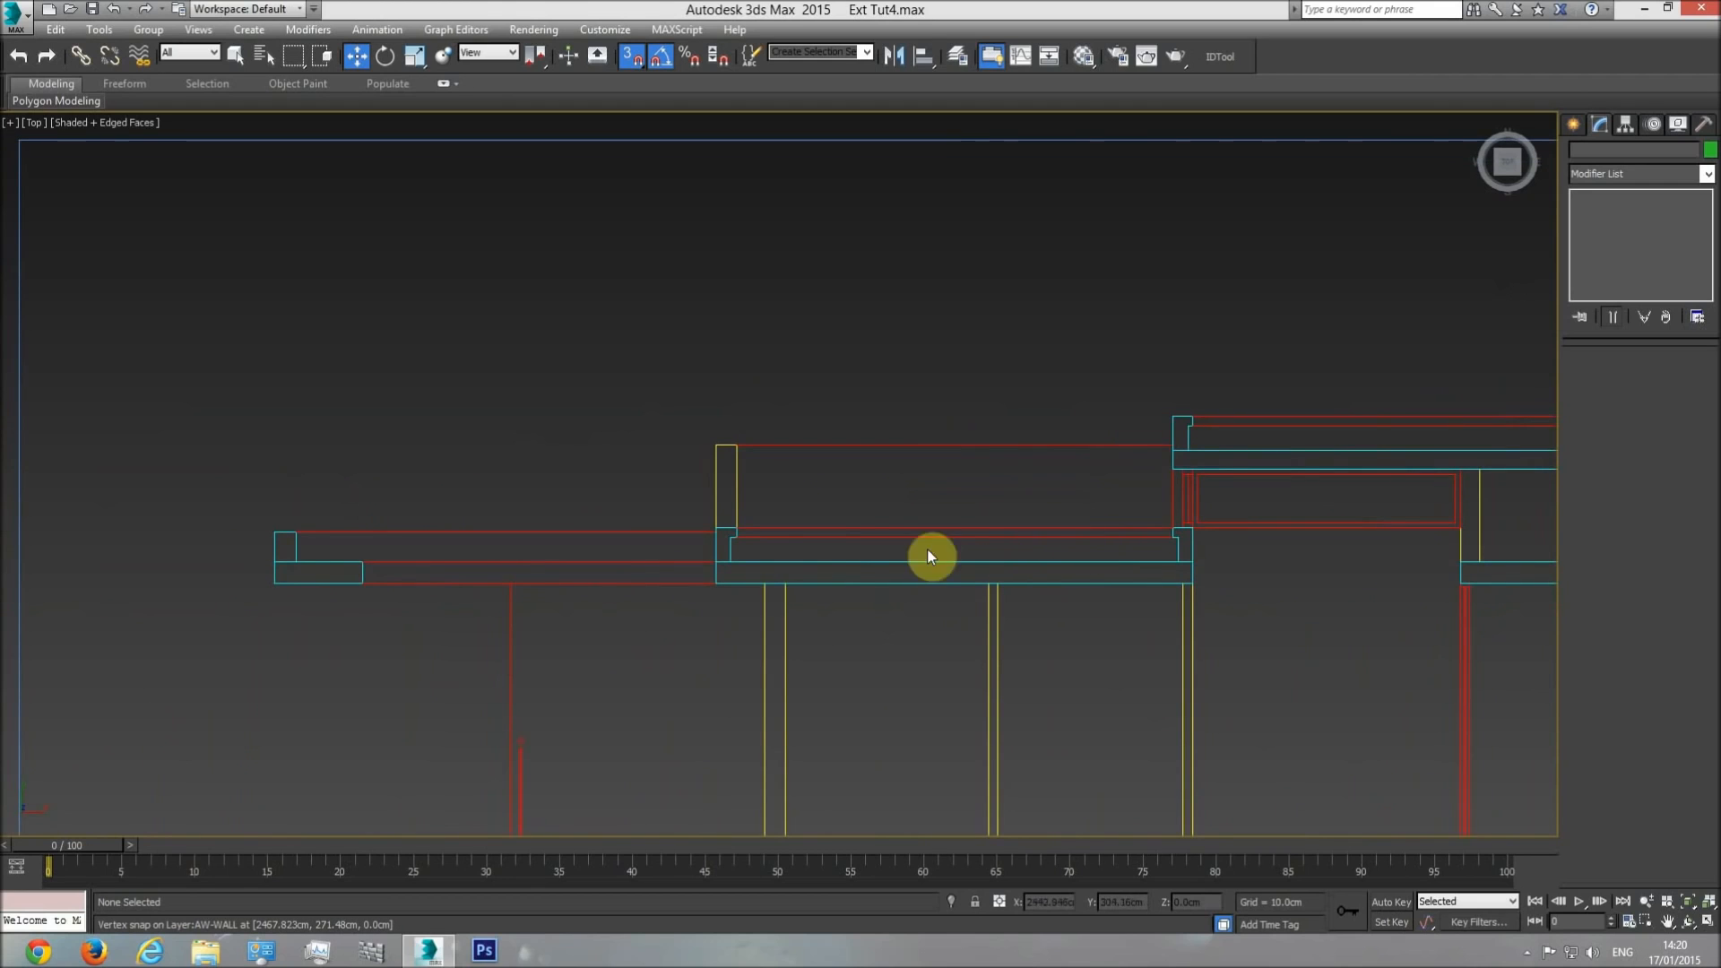
Measure the inner roof upstand and the gap between it and the raised roof slab in the section, using temporary boxes.
{"action": "left_click", "coordinate": [1573, 130]}
{"action": "left_click", "coordinate": [1606, 238]}
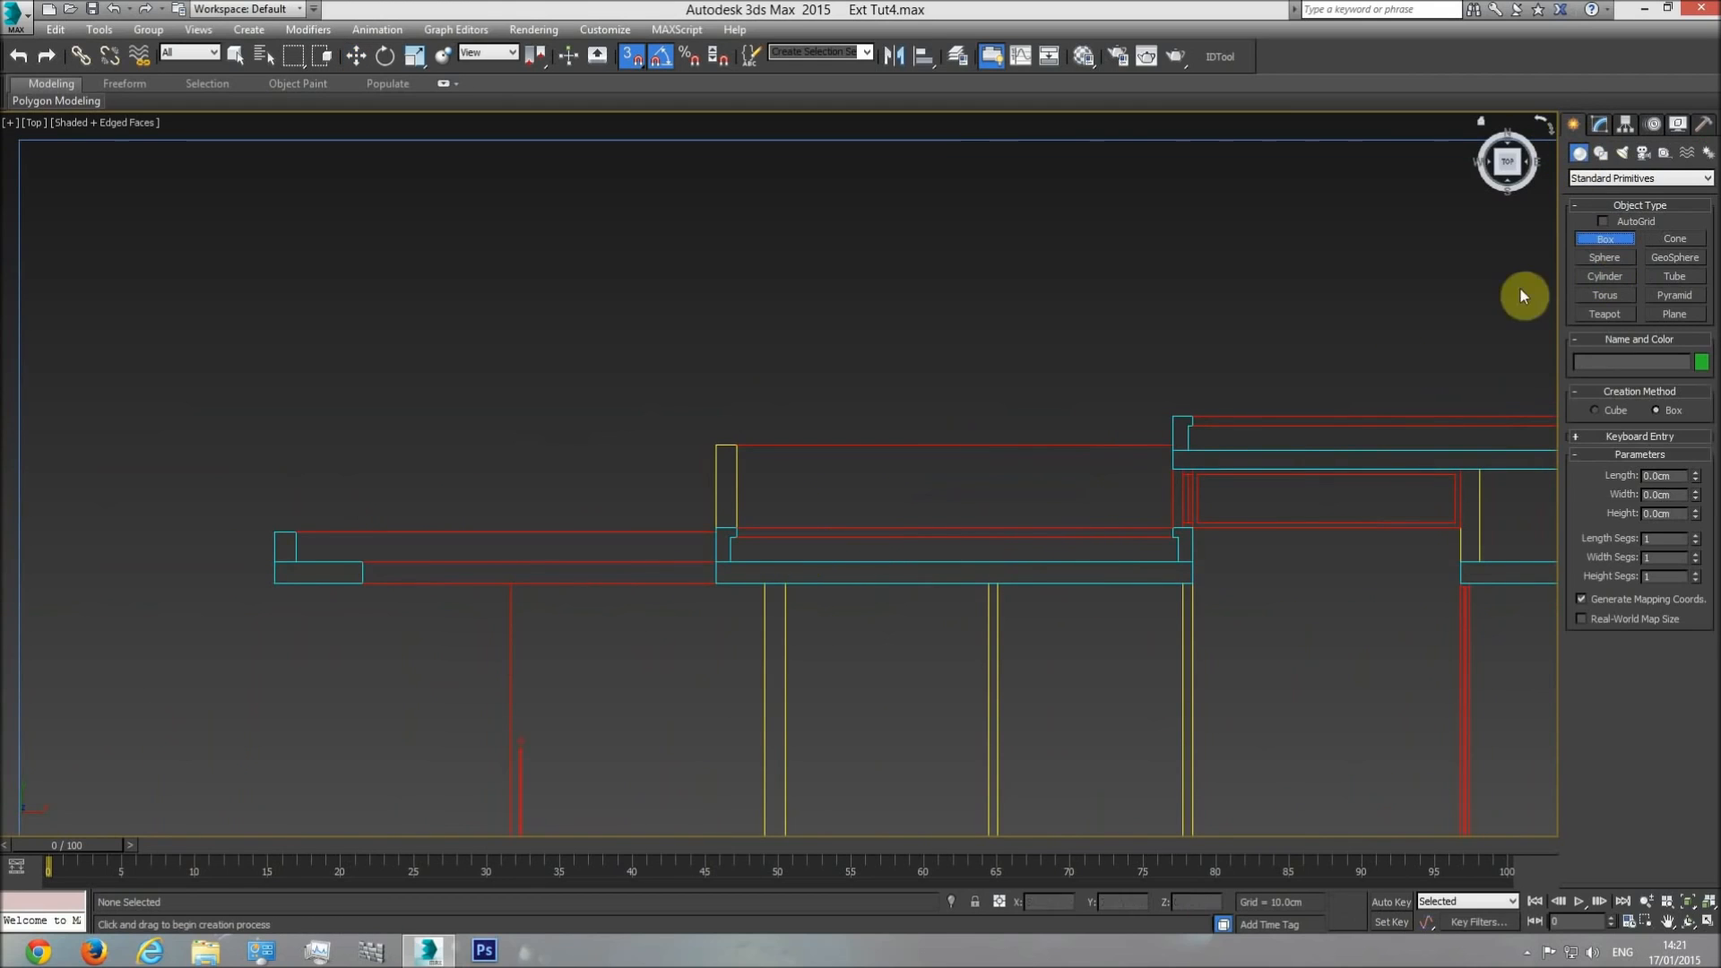
{"action": "mouse_move", "coordinate": [1176, 561]}
{"action": "left_mouse_down"}
{"action": "mouse_move", "coordinate": [1150, 549]}
{"action": "mouse_move", "coordinate": [1164, 522]}
{"action": "left_mouse_up"}
{"action": "left_click", "coordinate": [1114, 240]}
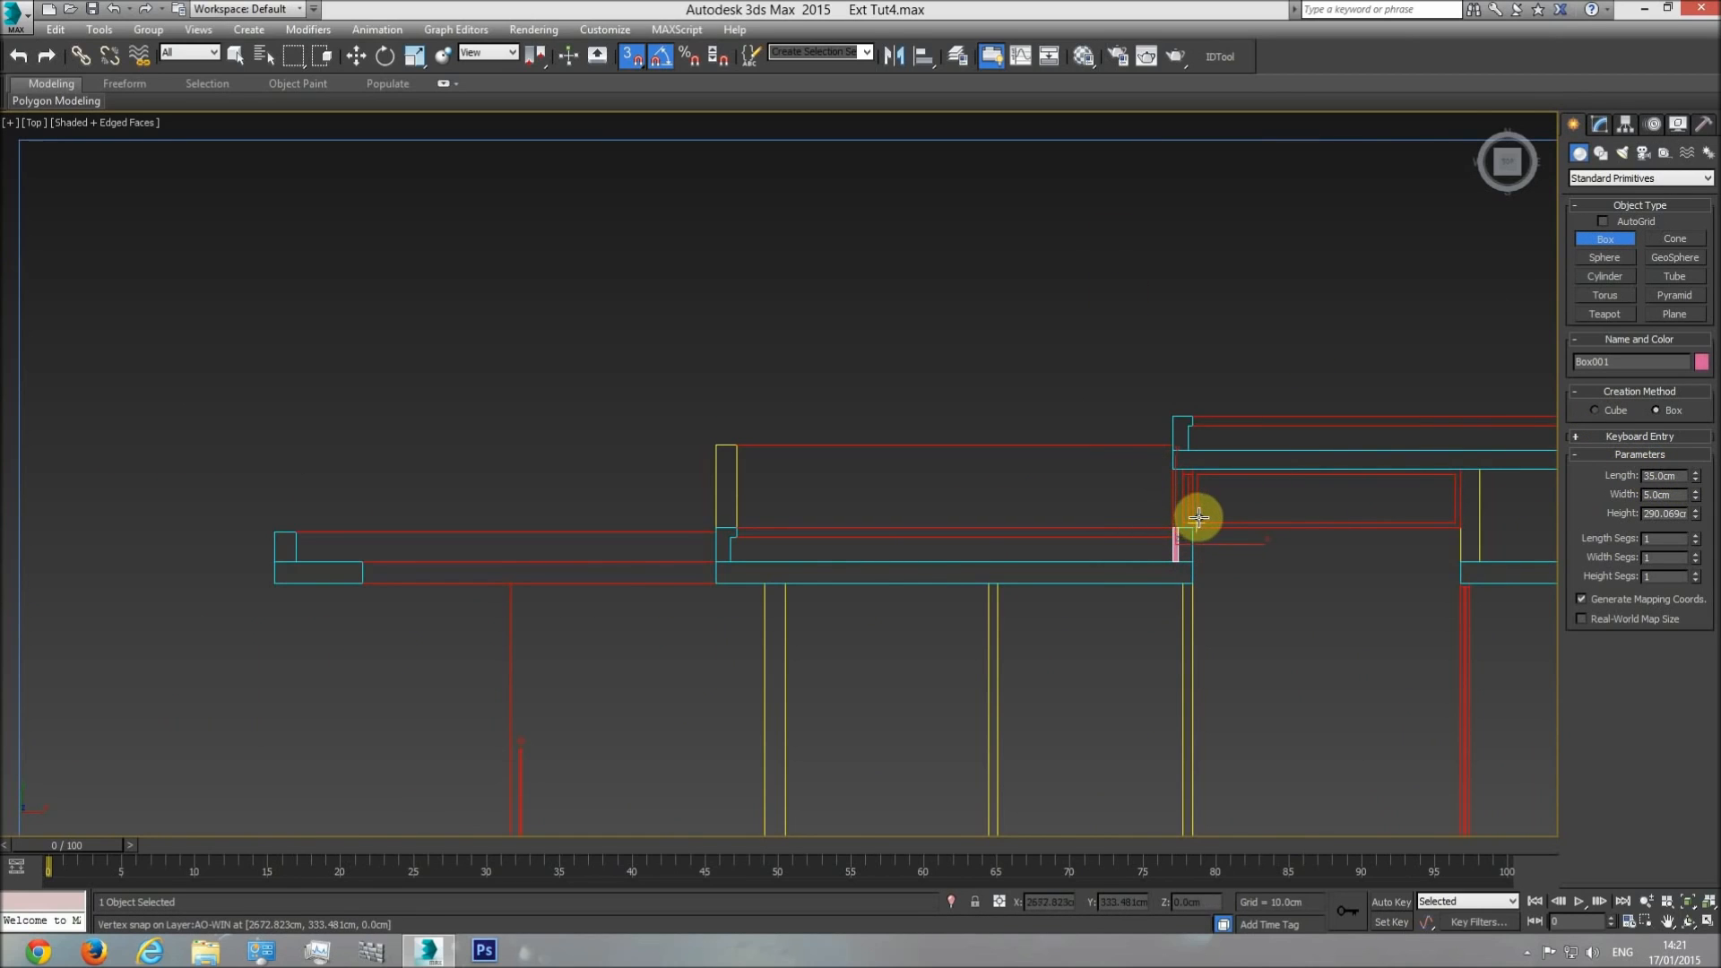
{"action": "key", "text": "ctrl+z"}
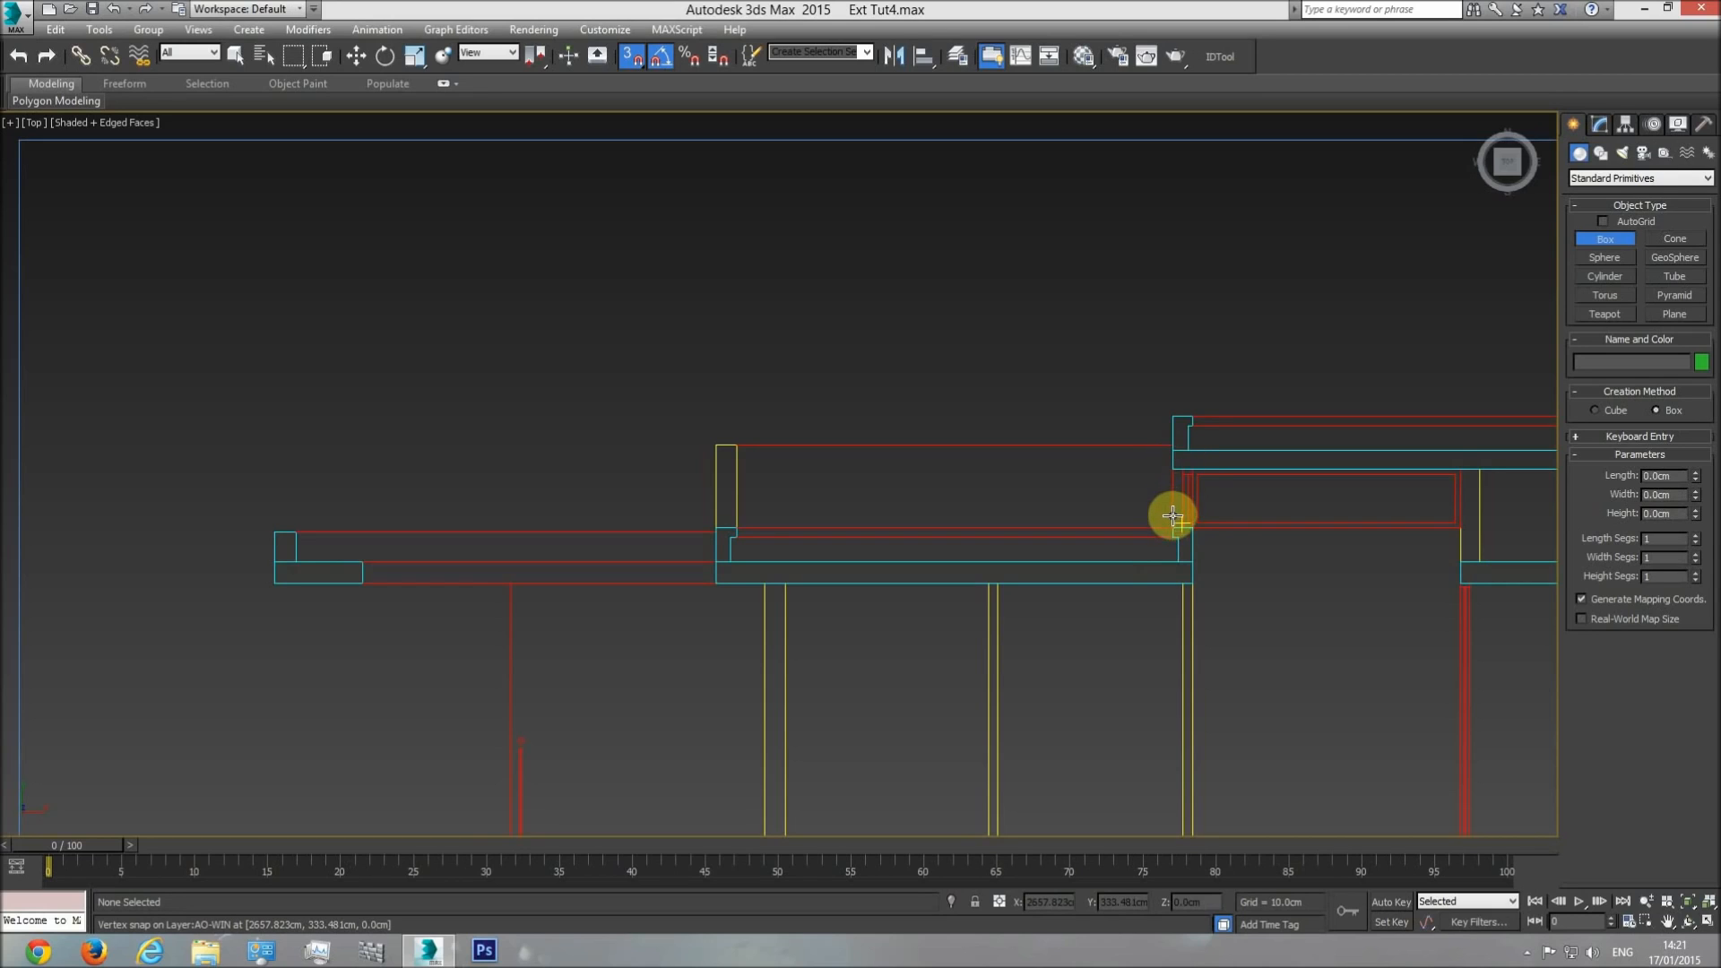
{"action": "left_click_drag", "start_coordinate": [1165, 523], "coordinate": [1164, 470]}
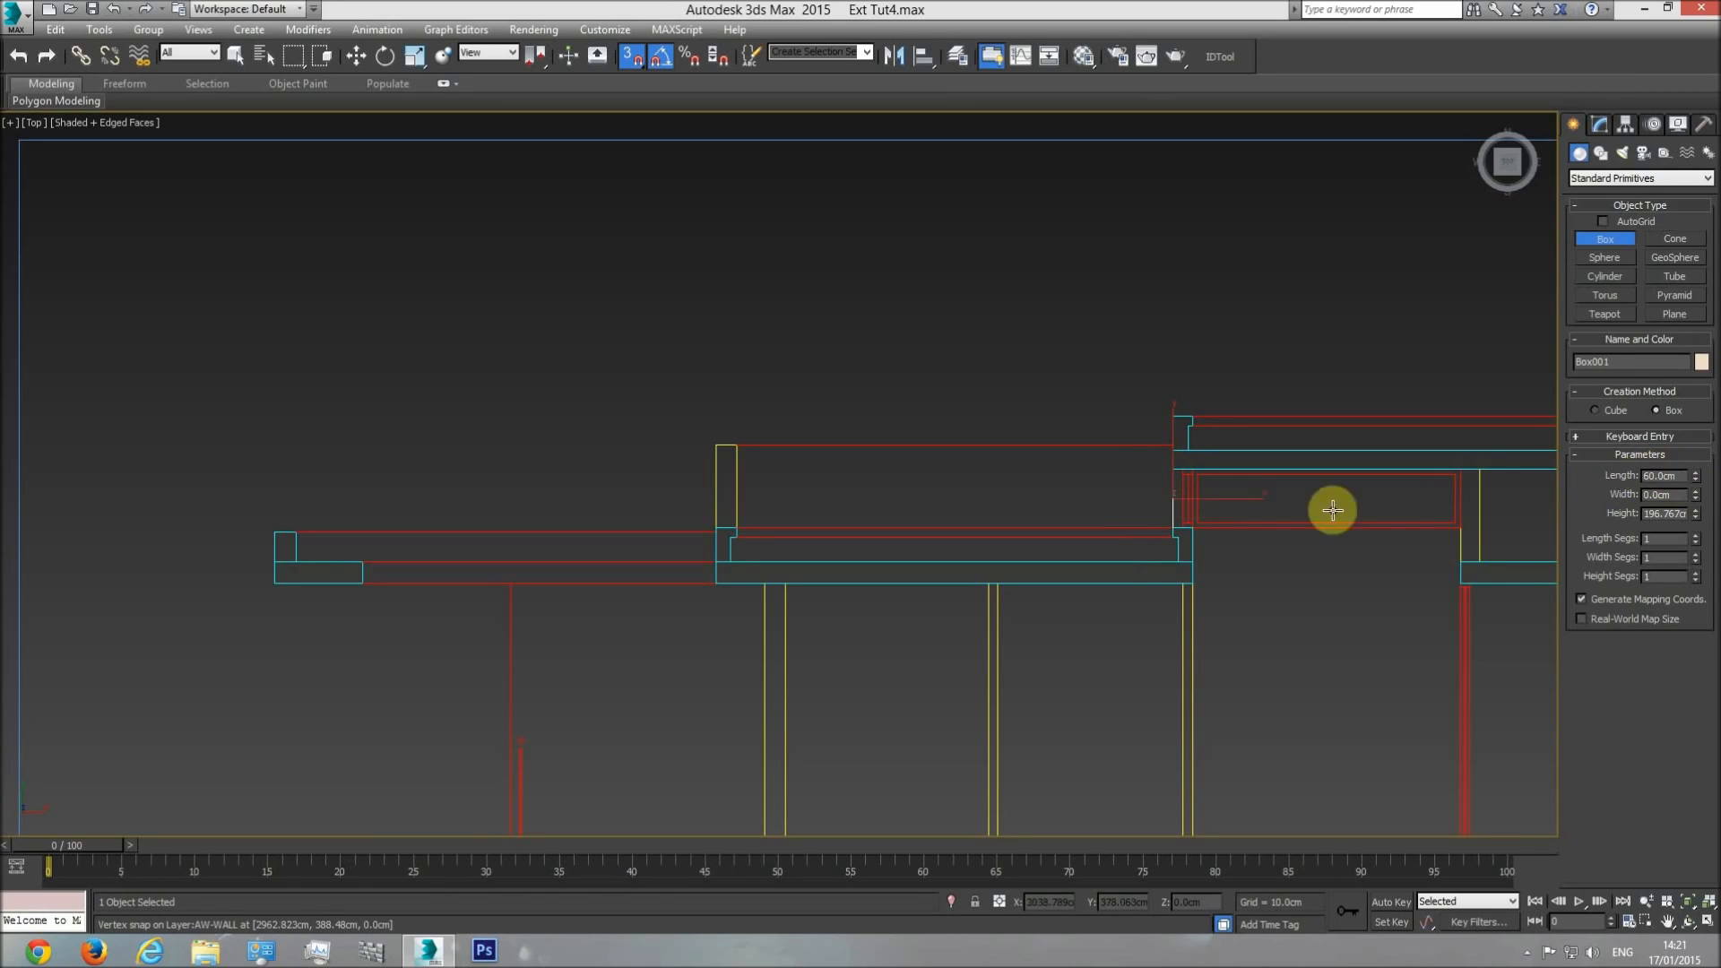
{"action": "right_click", "coordinate": [1258, 568]}
{"action": "right_click", "coordinate": [1258, 568]}
{"action": "middle_click_drag", "start_coordinate": [1308, 565], "coordinate": [1478, 623]}
Select the central rooftop block in the perspective view and set its object colour to black.
{"action": "key", "text": "p"}
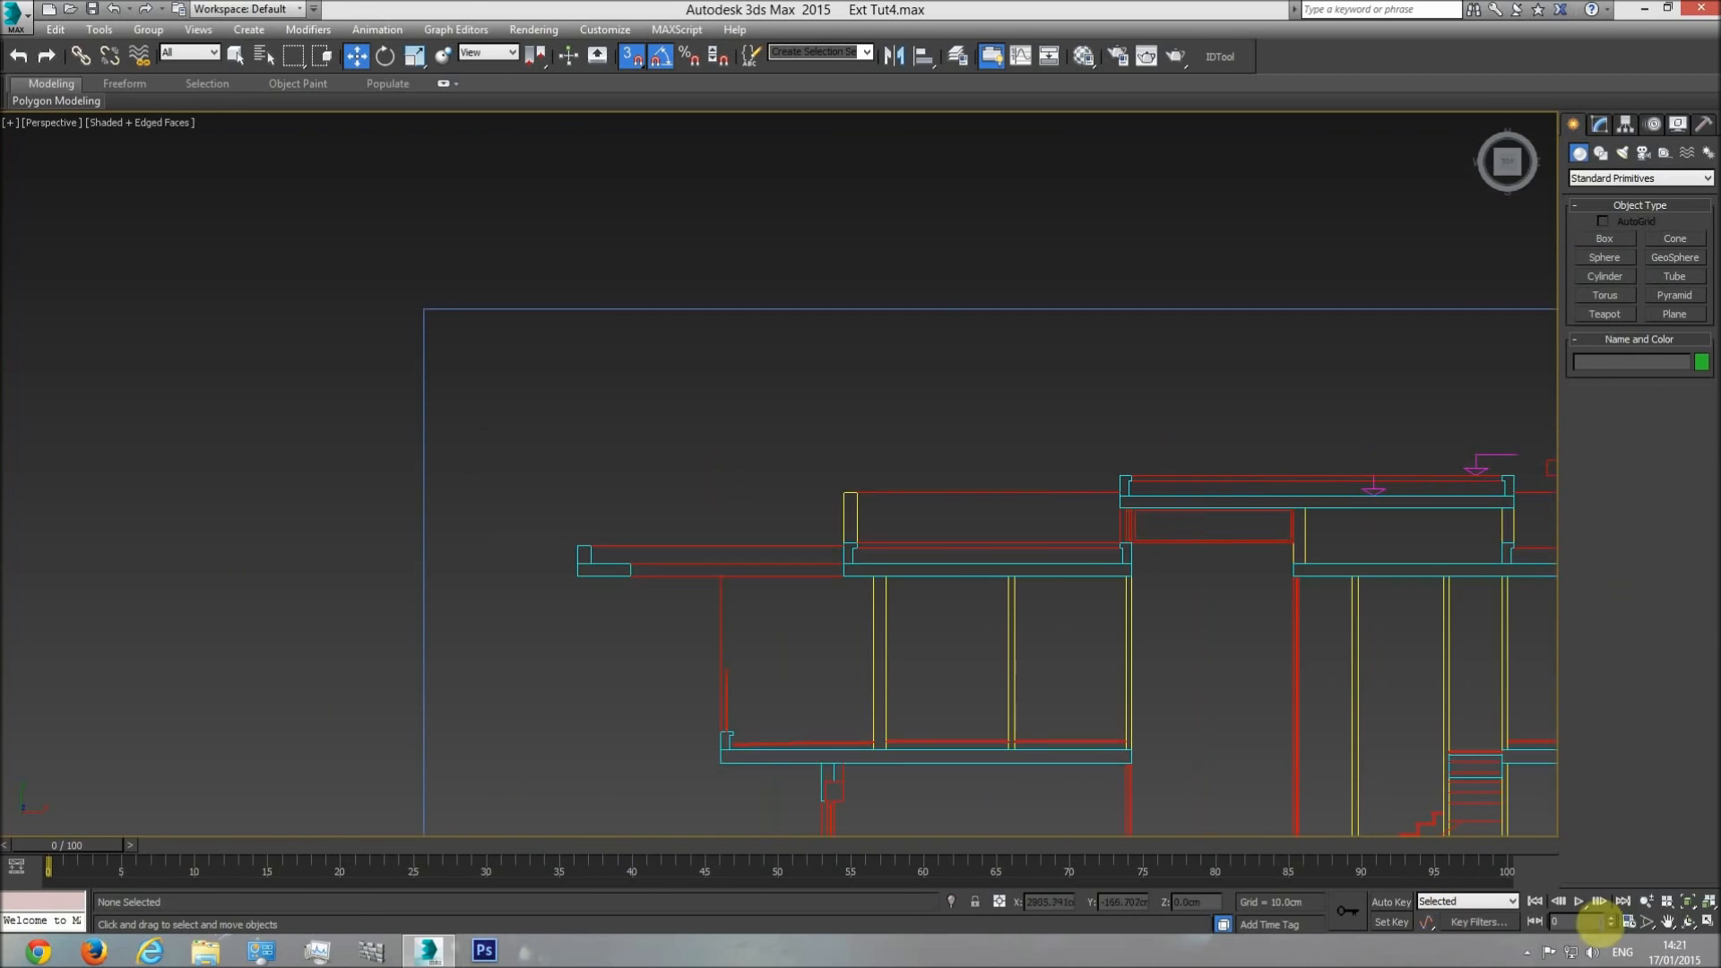
{"action": "left_click", "coordinate": [1688, 925]}
{"action": "left_click_drag", "start_coordinate": [807, 538], "coordinate": [896, 439]}
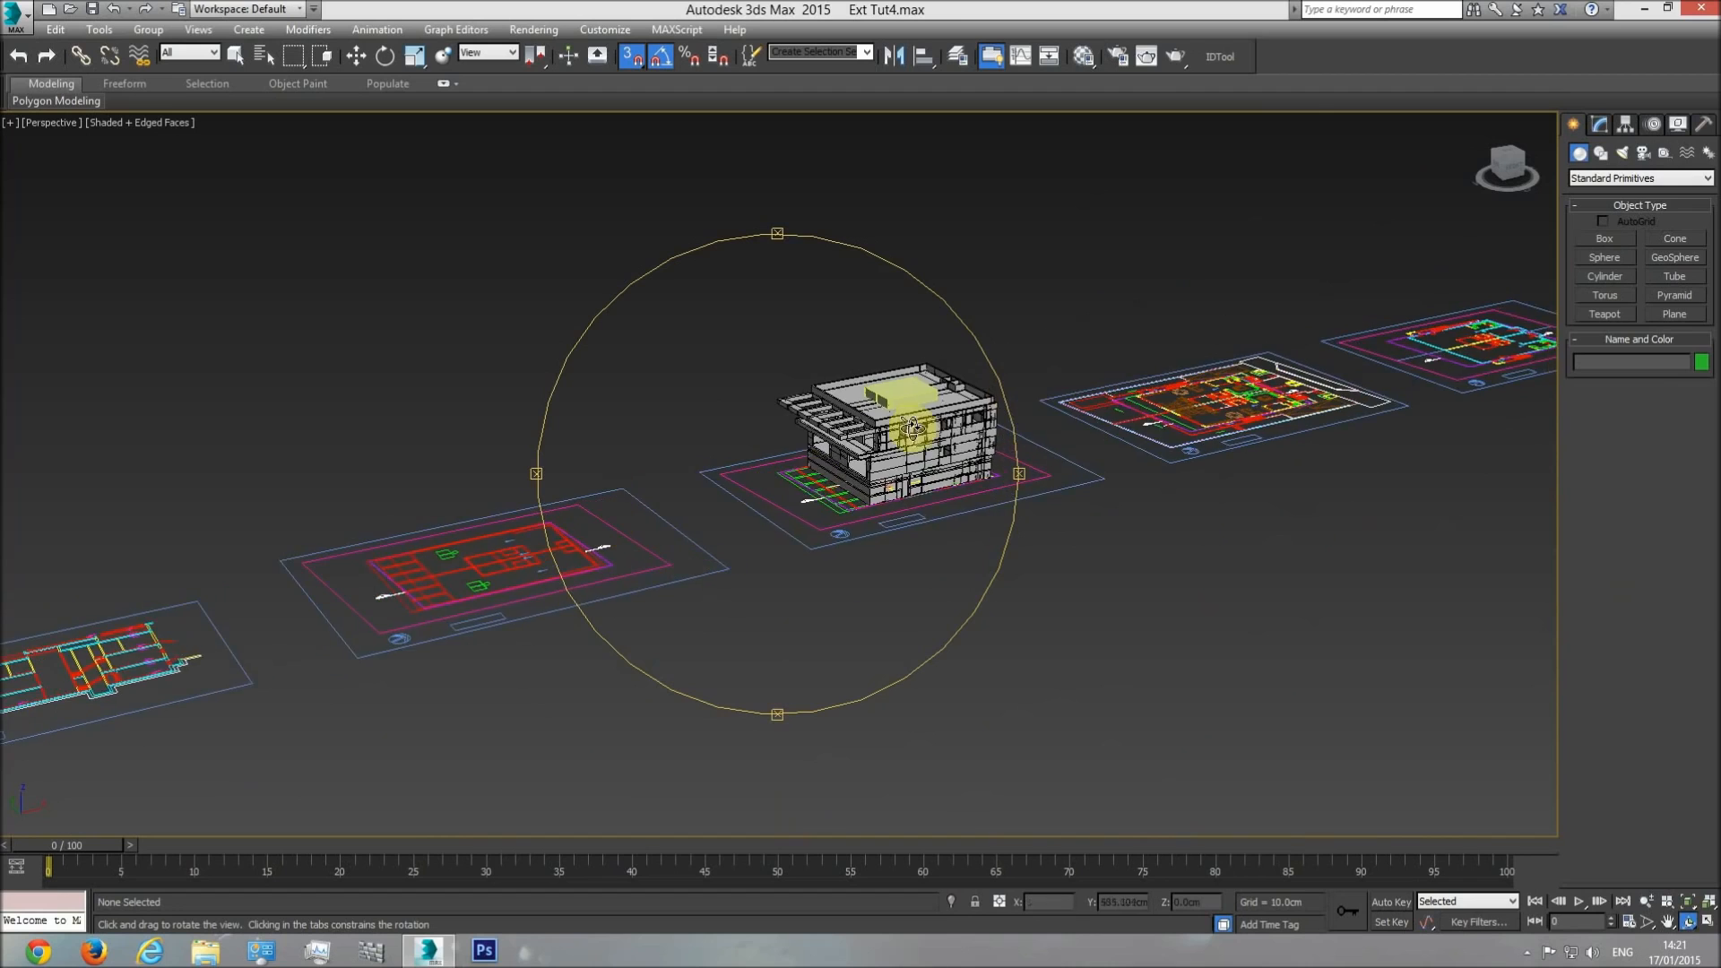
{"action": "scroll", "coordinate": [870, 398], "scroll_direction": "up", "scroll_amount": 3}
{"action": "scroll", "coordinate": [871, 400], "scroll_direction": "up", "scroll_amount": 4}
{"action": "right_click", "coordinate": [869, 377]}
{"action": "left_click", "coordinate": [881, 325]}
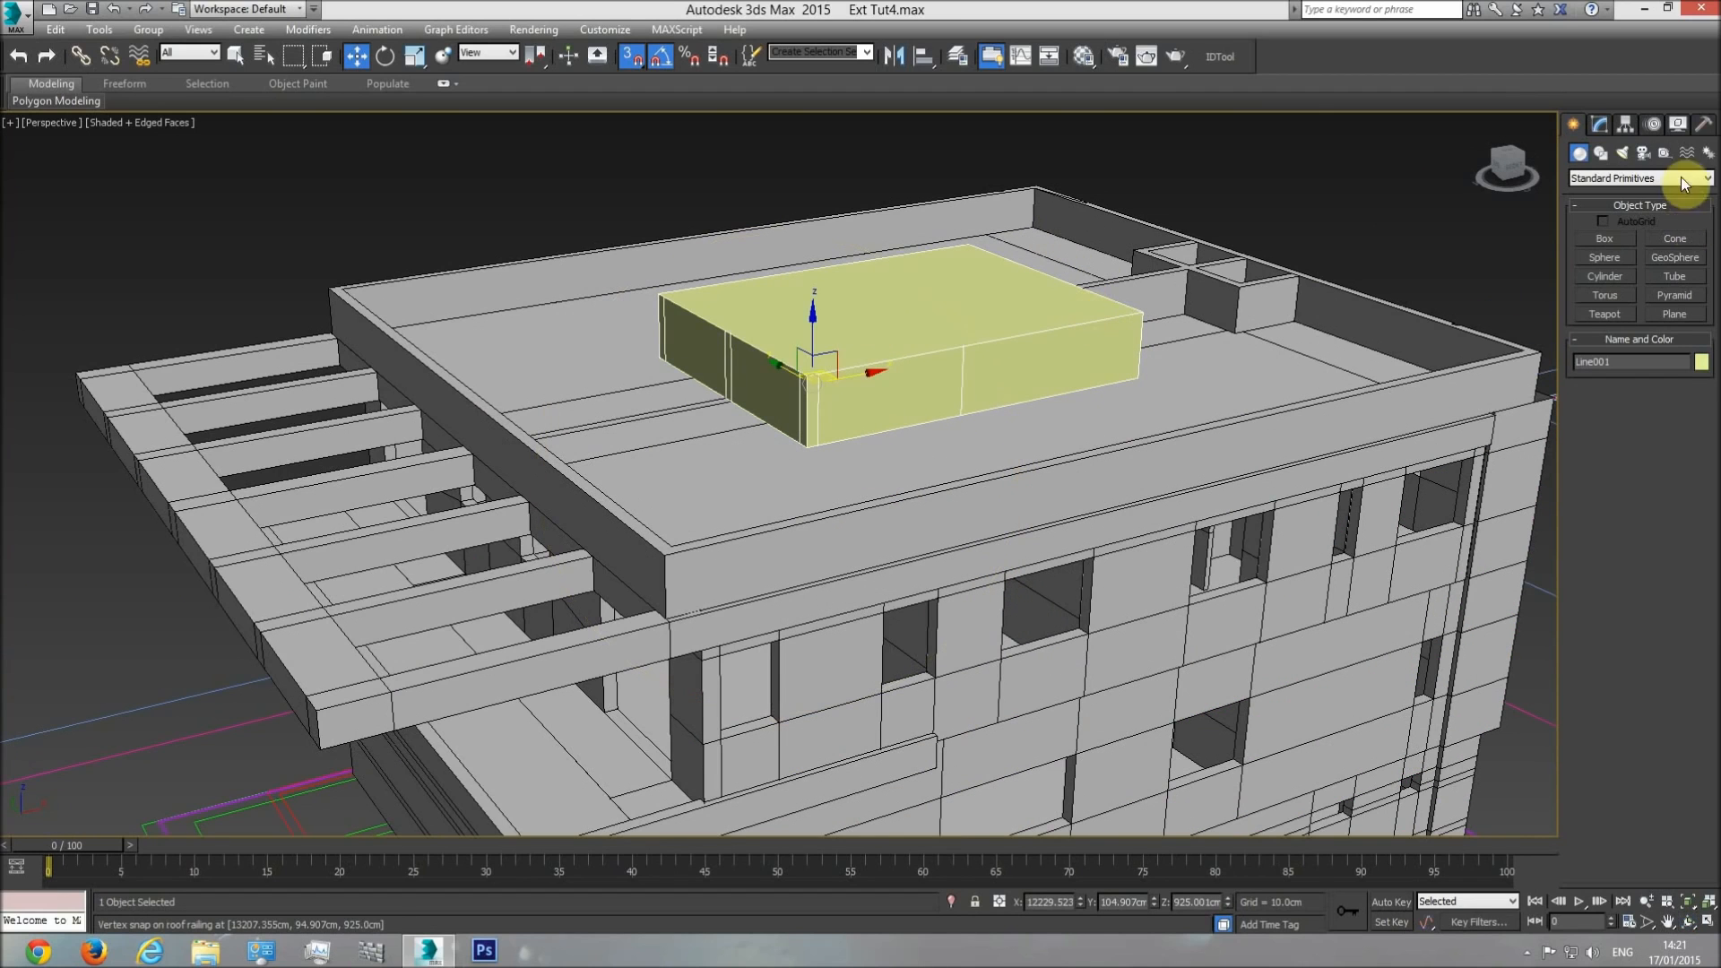
{"action": "left_click", "coordinate": [1701, 365]}
{"action": "left_click", "coordinate": [1317, 498]}
{"action": "left_click", "coordinate": [1271, 555]}
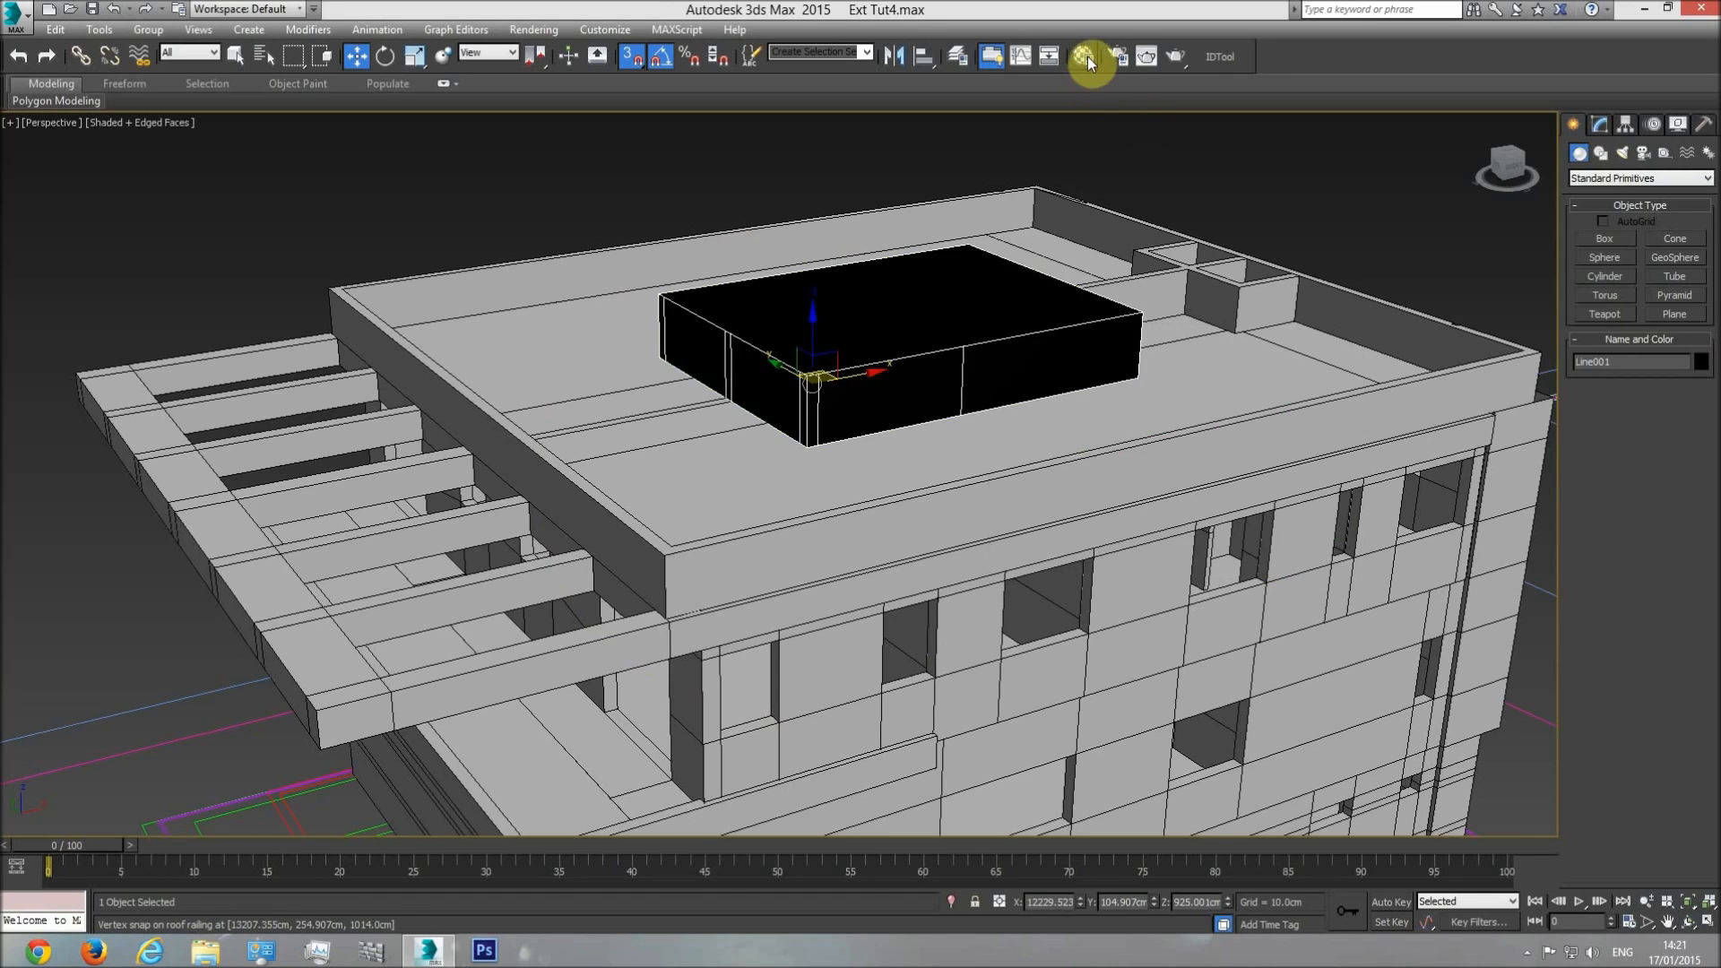
Assign the "base" material to the rooftop block, close the Material Editor and deselect the block.
{"action": "left_click", "coordinate": [1087, 57]}
{"action": "left_click", "coordinate": [953, 480]}
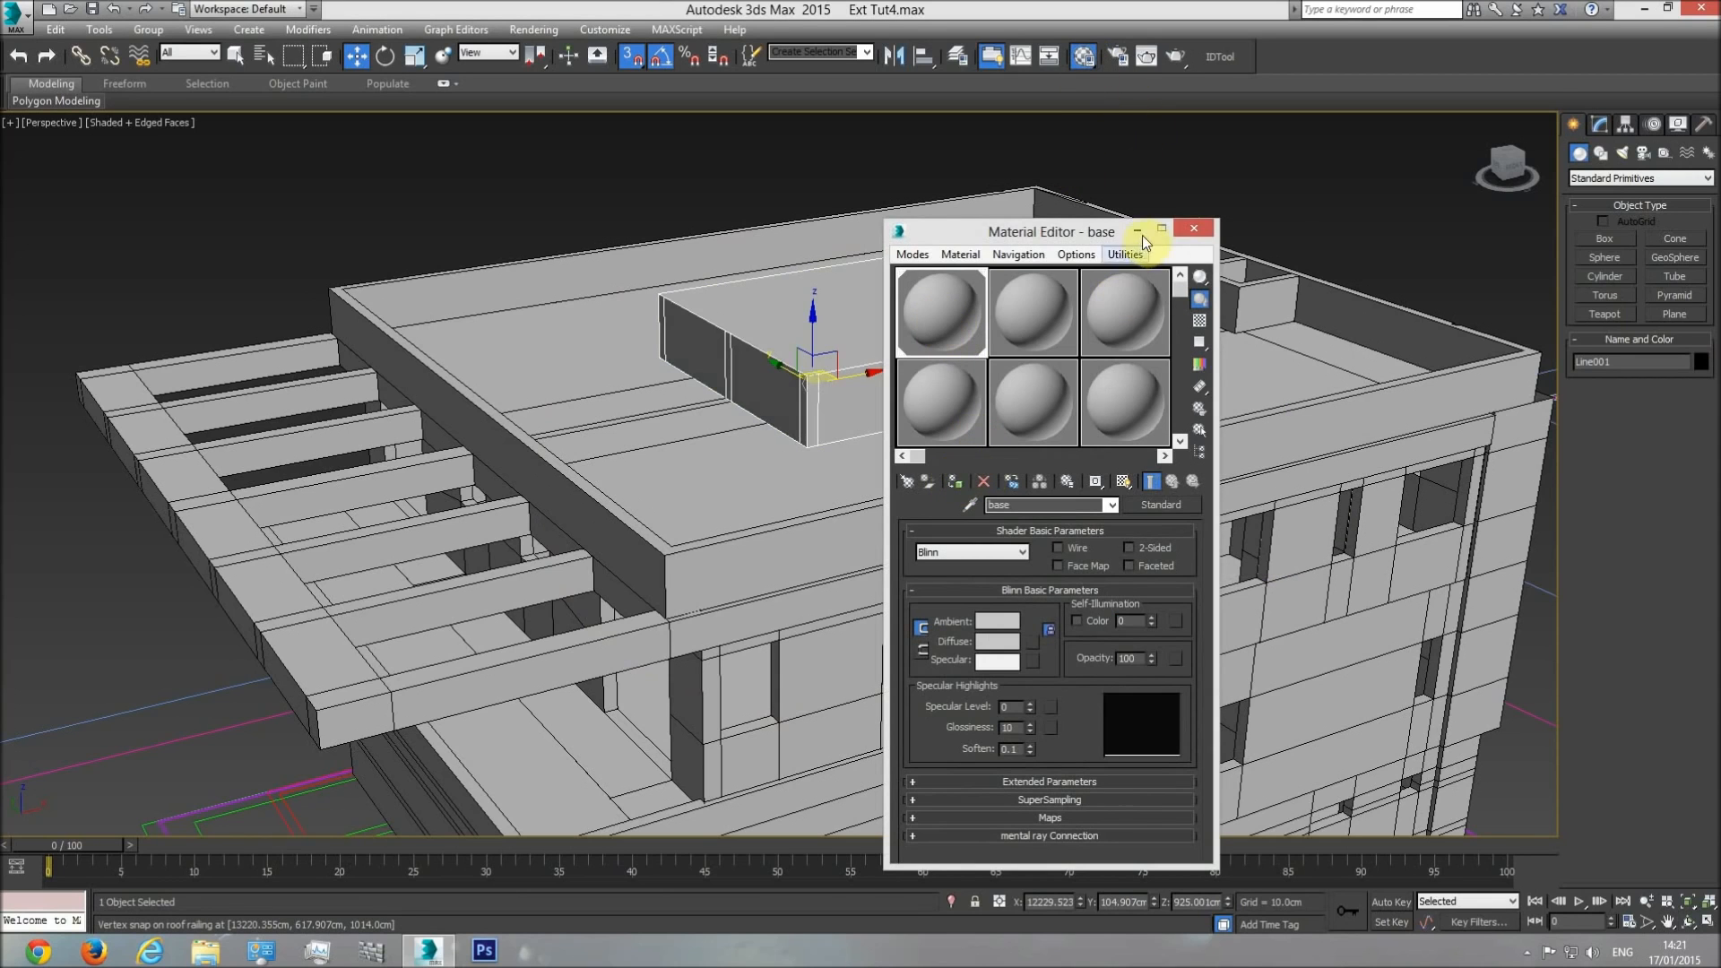
{"action": "left_click", "coordinate": [1195, 237]}
{"action": "left_click", "coordinate": [1267, 185]}
Inspect the pergola overhang on the model and examine its edge profile in the section drawing.
{"action": "scroll", "coordinate": [968, 376], "scroll_direction": "down", "scroll_amount": 3}
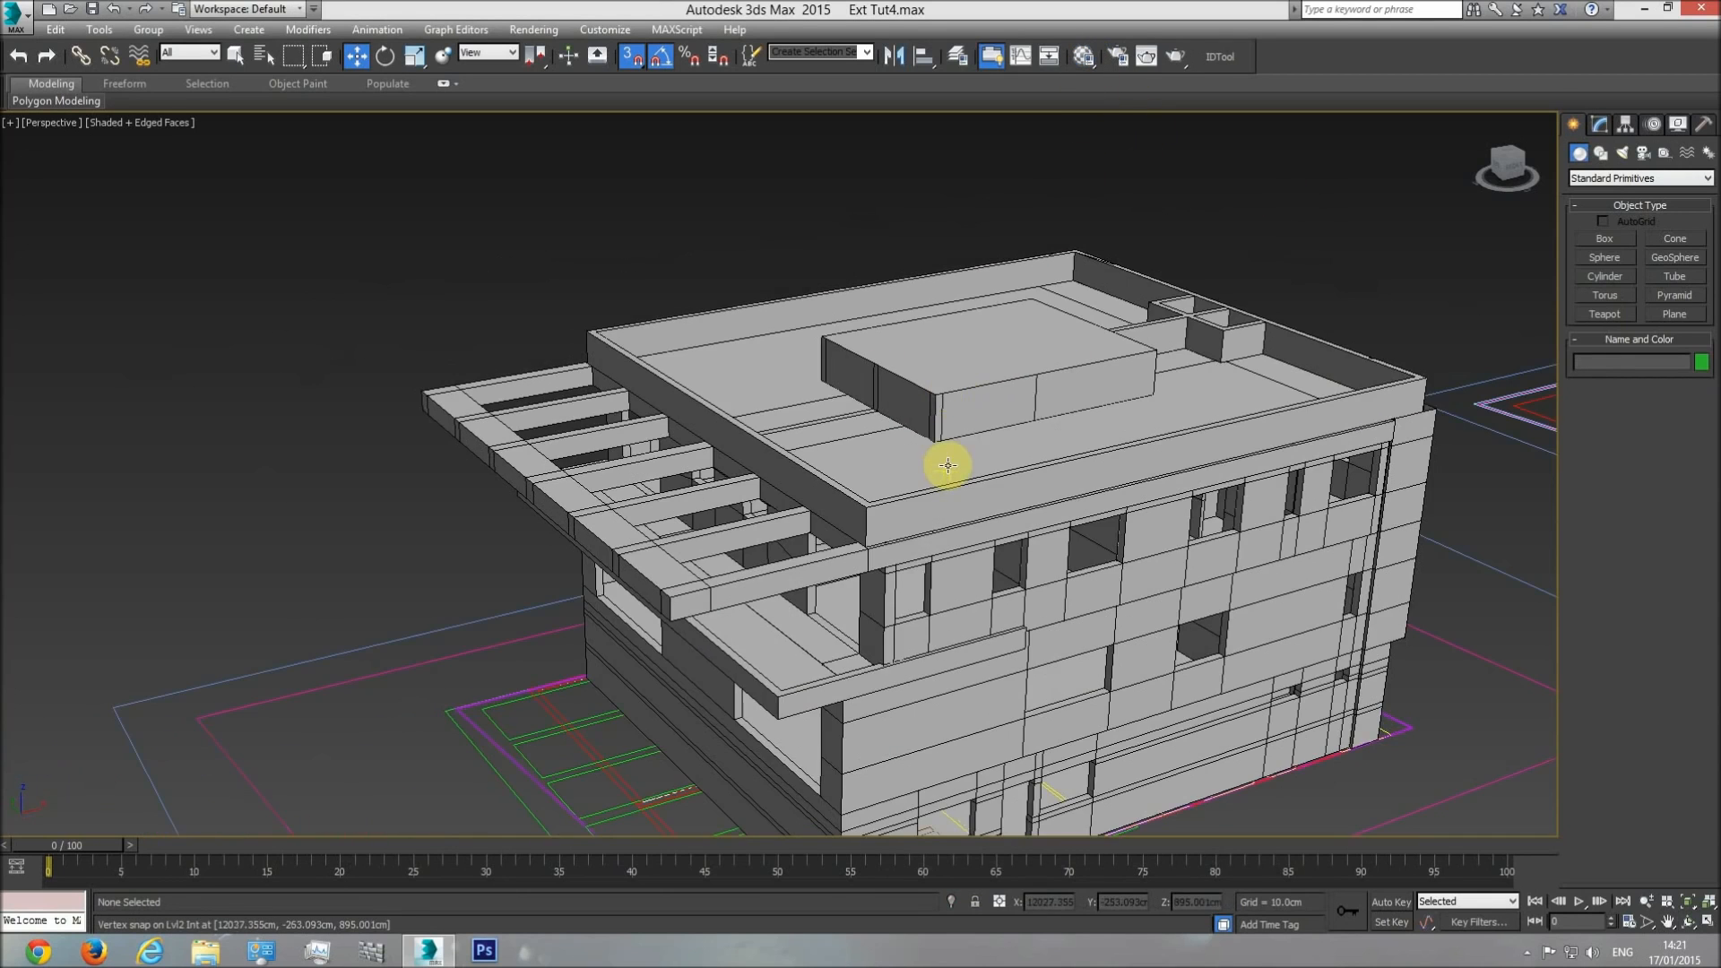
{"action": "scroll", "coordinate": [890, 549], "scroll_direction": "up", "scroll_amount": 3}
{"action": "scroll", "coordinate": [890, 549], "scroll_direction": "up", "scroll_amount": 2}
{"action": "scroll", "coordinate": [902, 549], "scroll_direction": "down", "scroll_amount": 6}
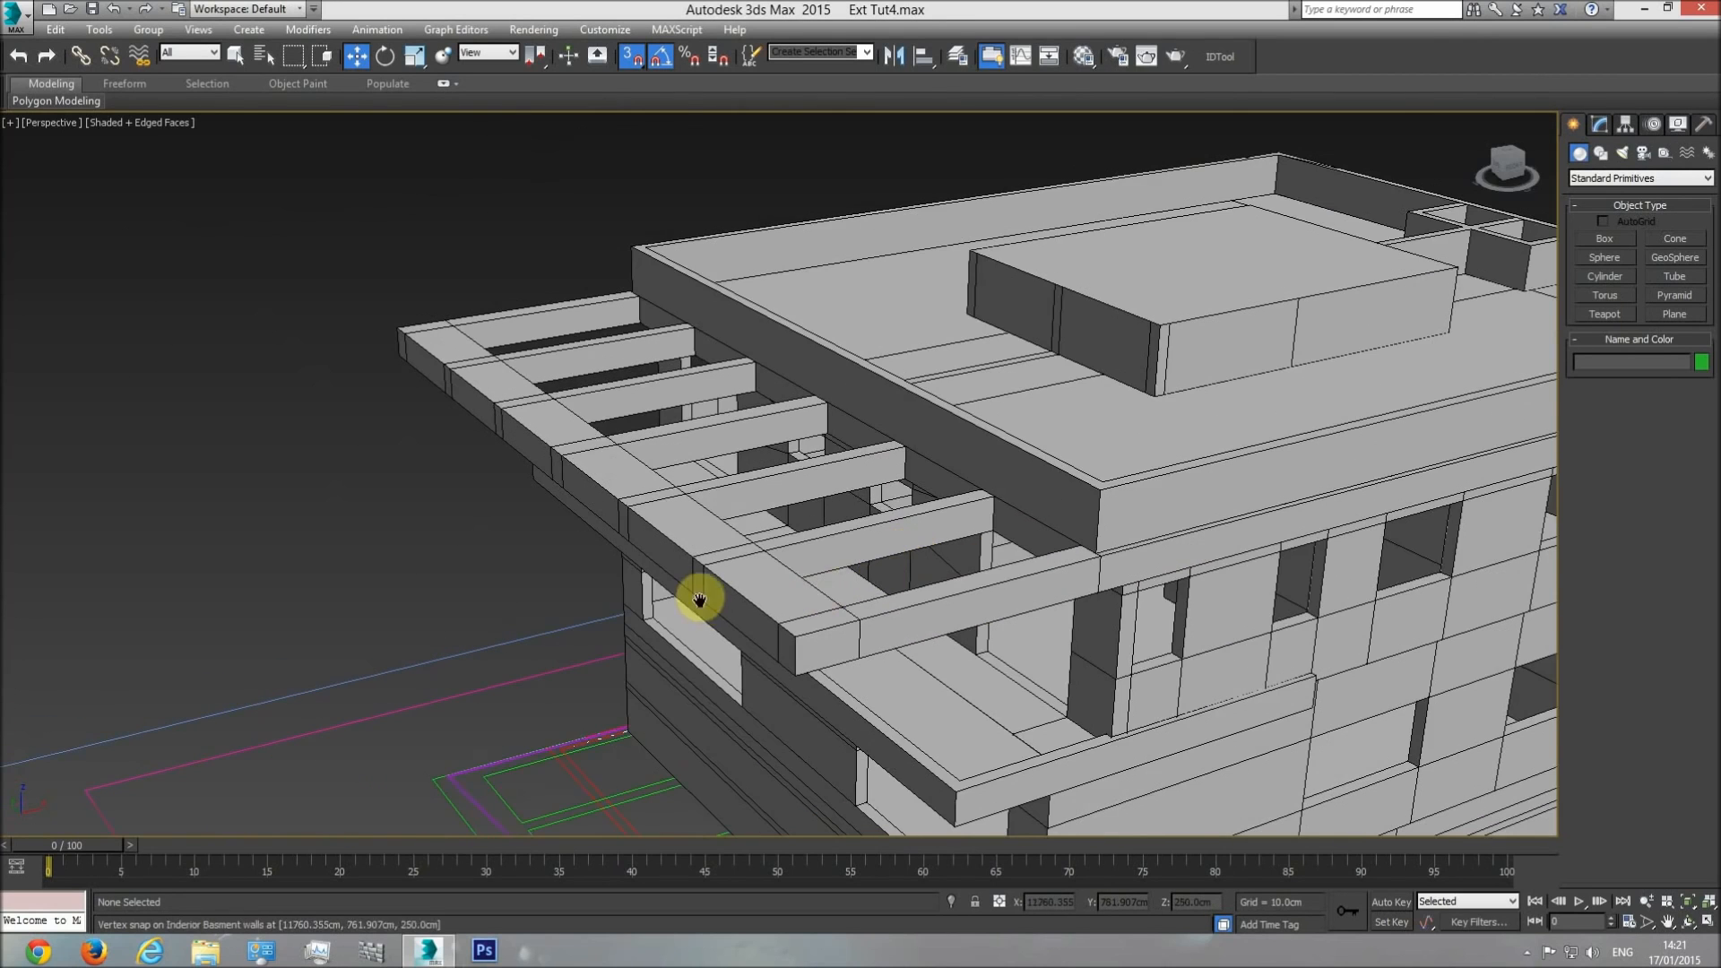
{"action": "key", "text": "t"}
{"action": "scroll", "coordinate": [892, 618], "scroll_direction": "down", "scroll_amount": 4}
{"action": "scroll", "coordinate": [817, 528], "scroll_direction": "up", "scroll_amount": 5}
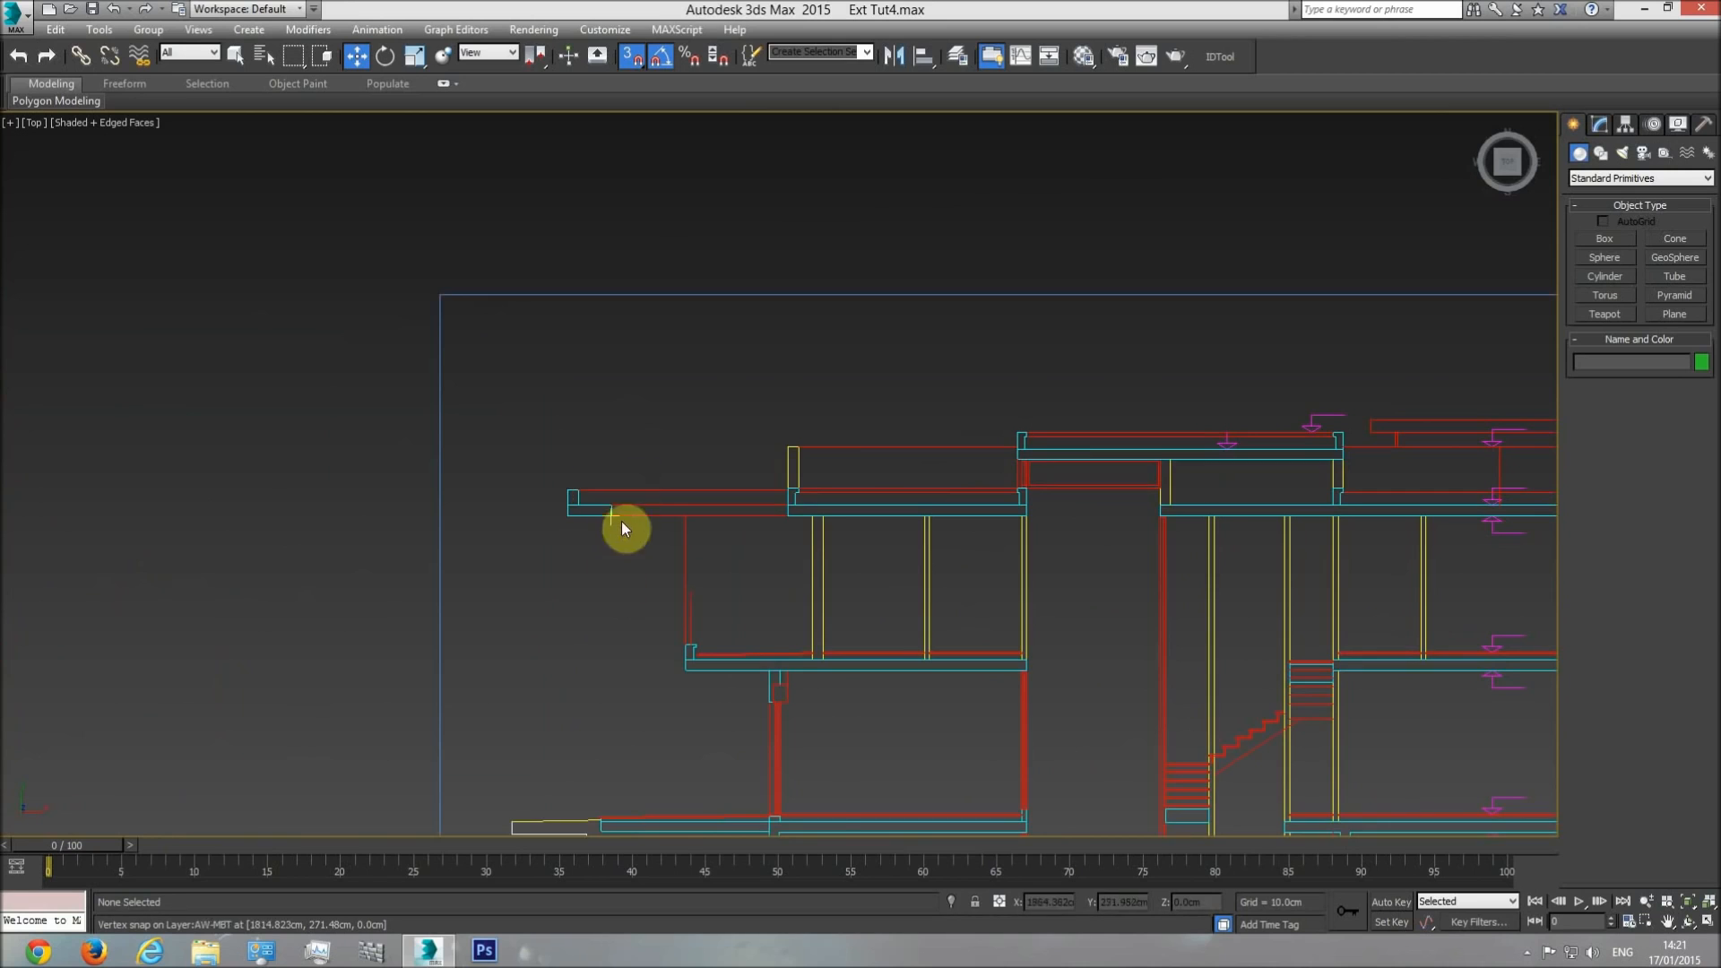
{"action": "middle_click_drag", "start_coordinate": [632, 523], "coordinate": [707, 530]}
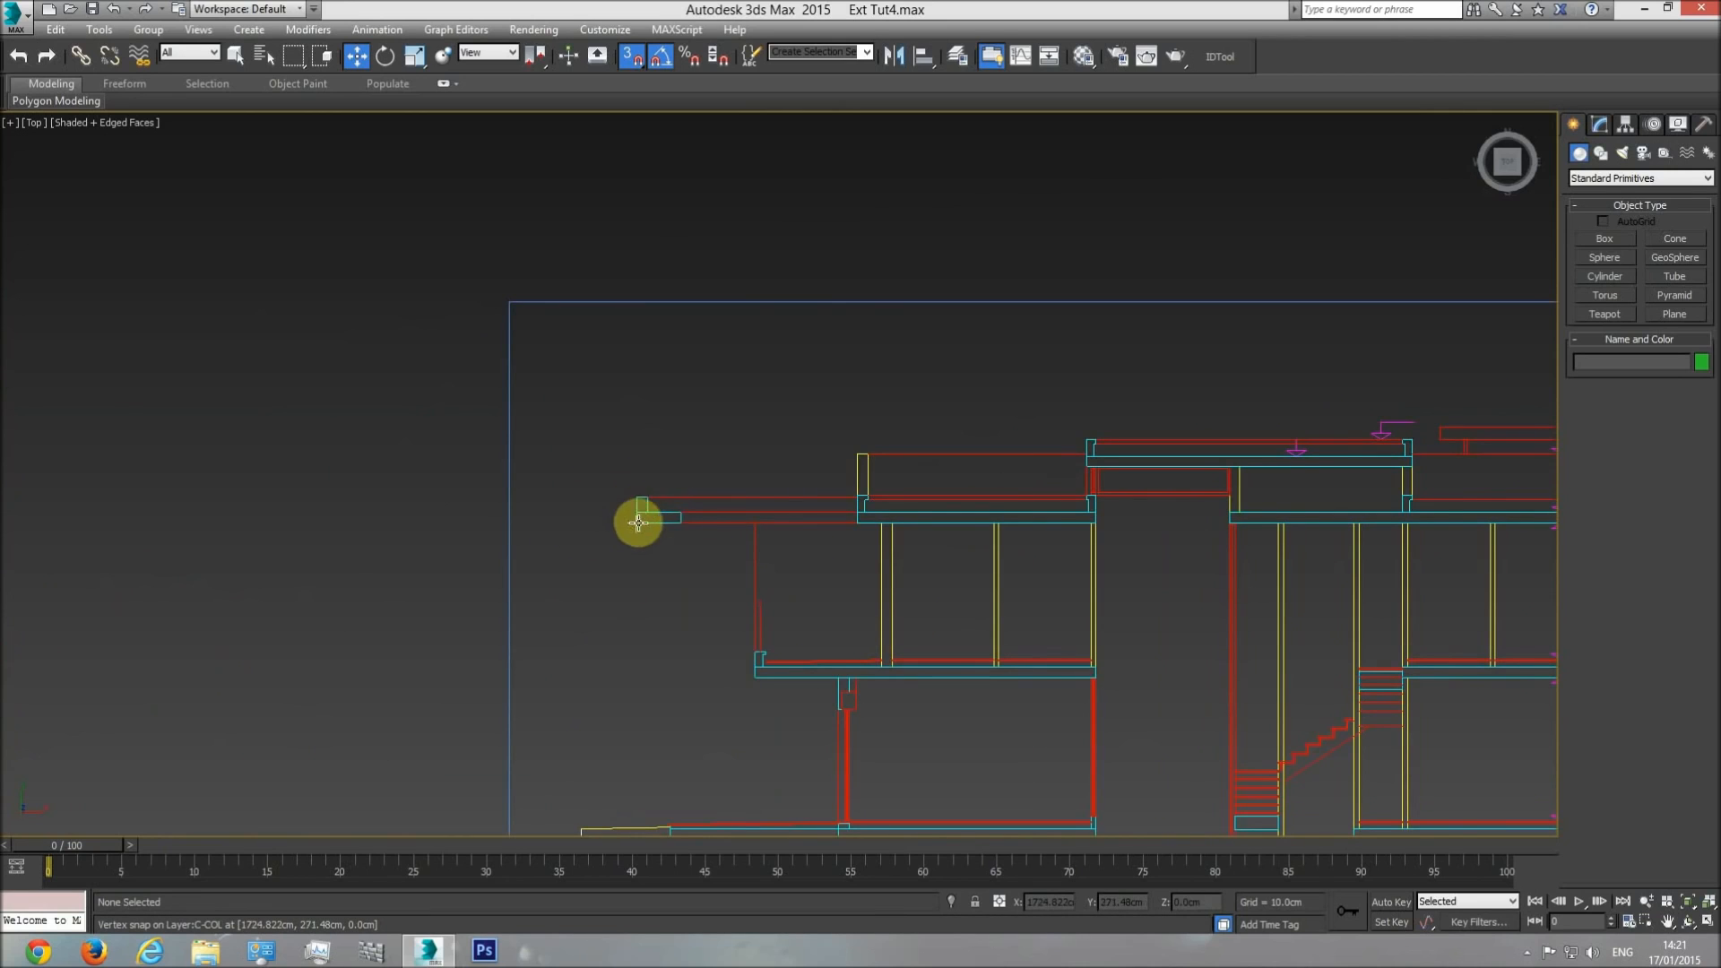
{"action": "mouse_move", "coordinate": [866, 492]}
{"action": "middle_mouse_down"}
{"action": "mouse_move", "coordinate": [882, 455]}
{"action": "mouse_move", "coordinate": [864, 517]}
{"action": "middle_mouse_up"}
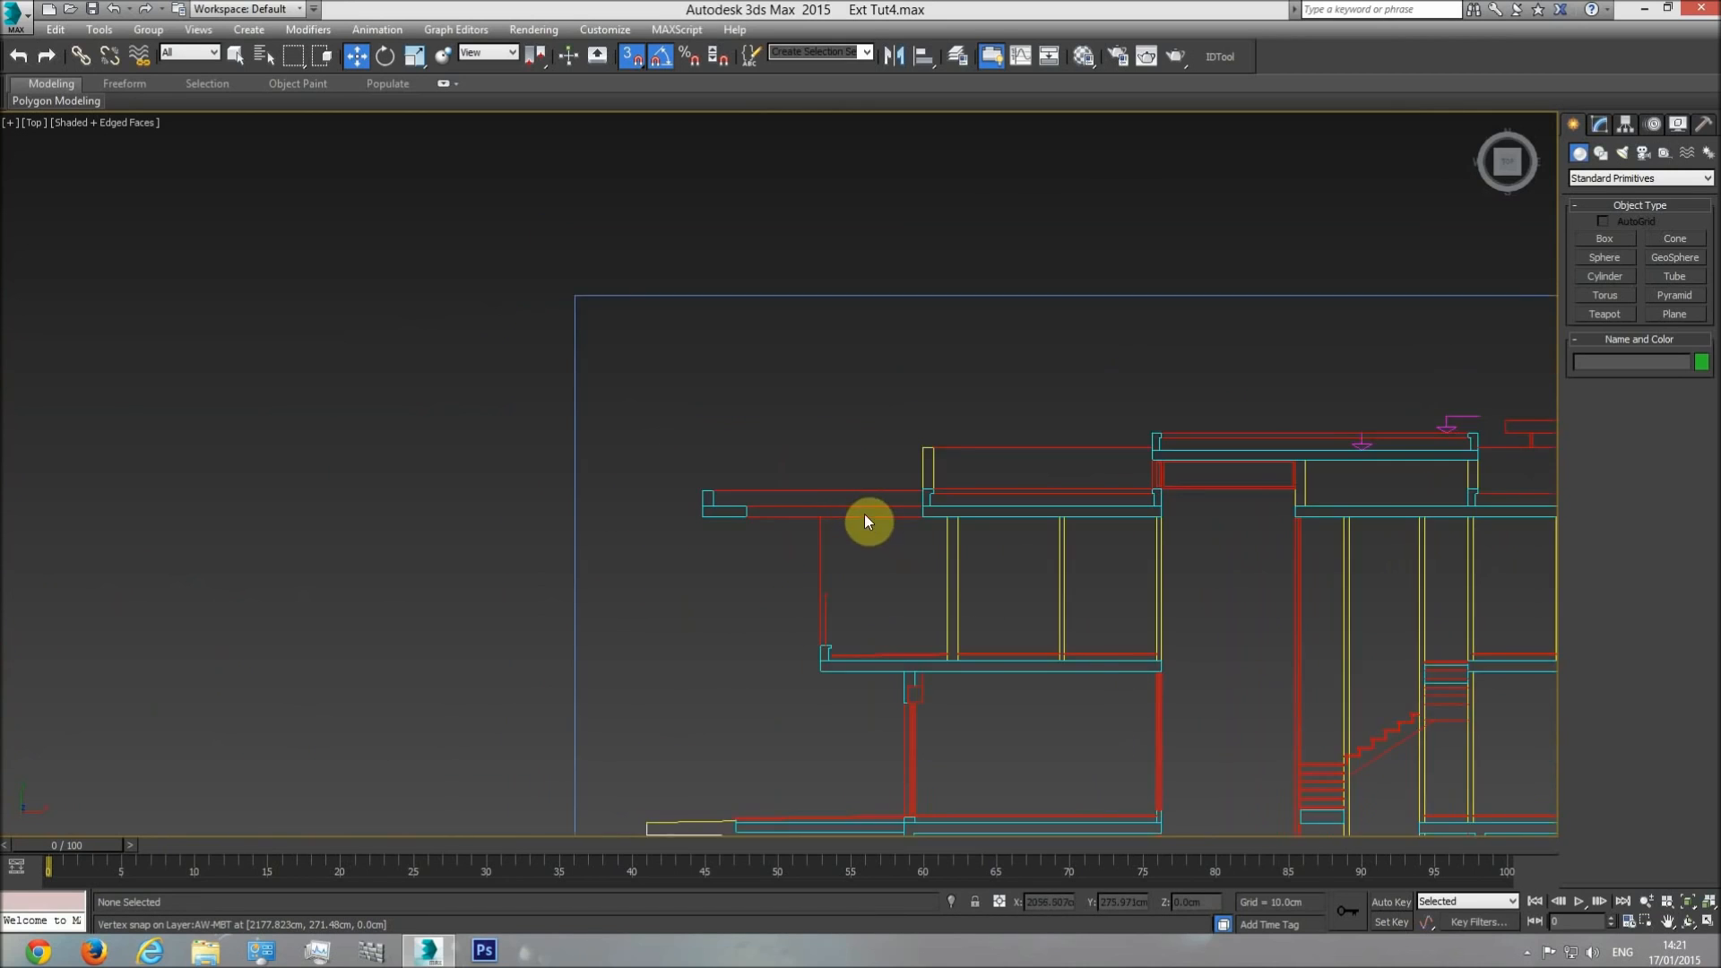
{"action": "scroll", "coordinate": [864, 515], "scroll_direction": "up", "scroll_amount": 2}
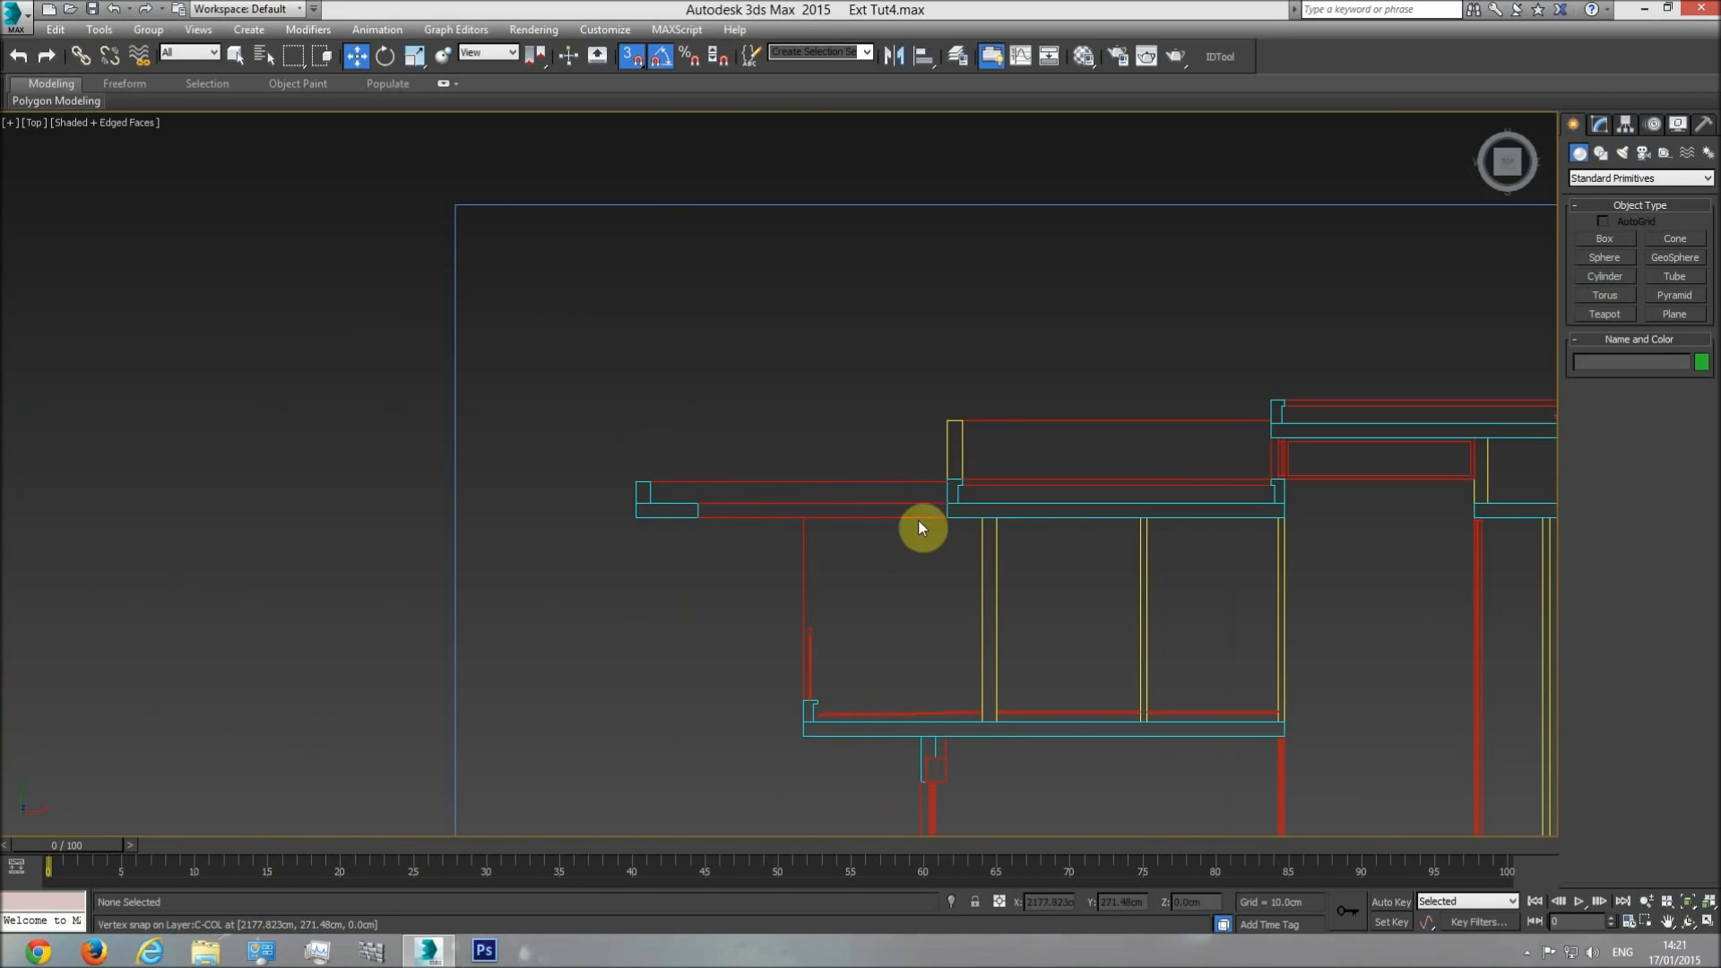
{"action": "scroll", "coordinate": [645, 489], "scroll_direction": "up", "scroll_amount": 4}
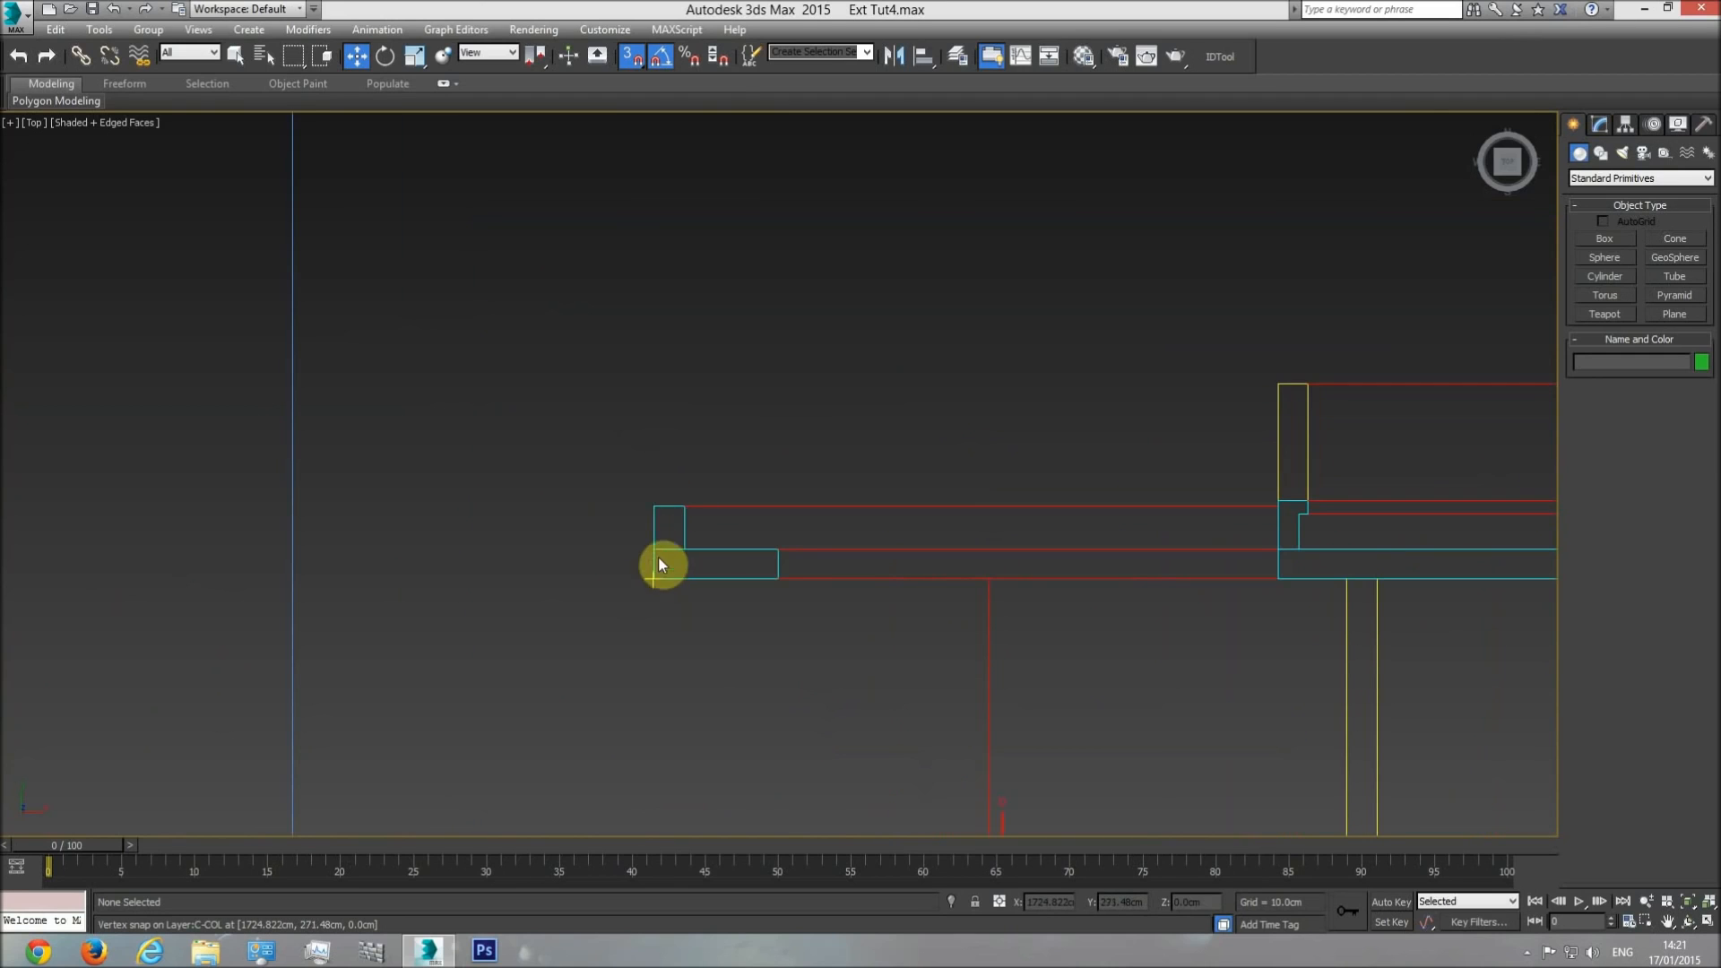
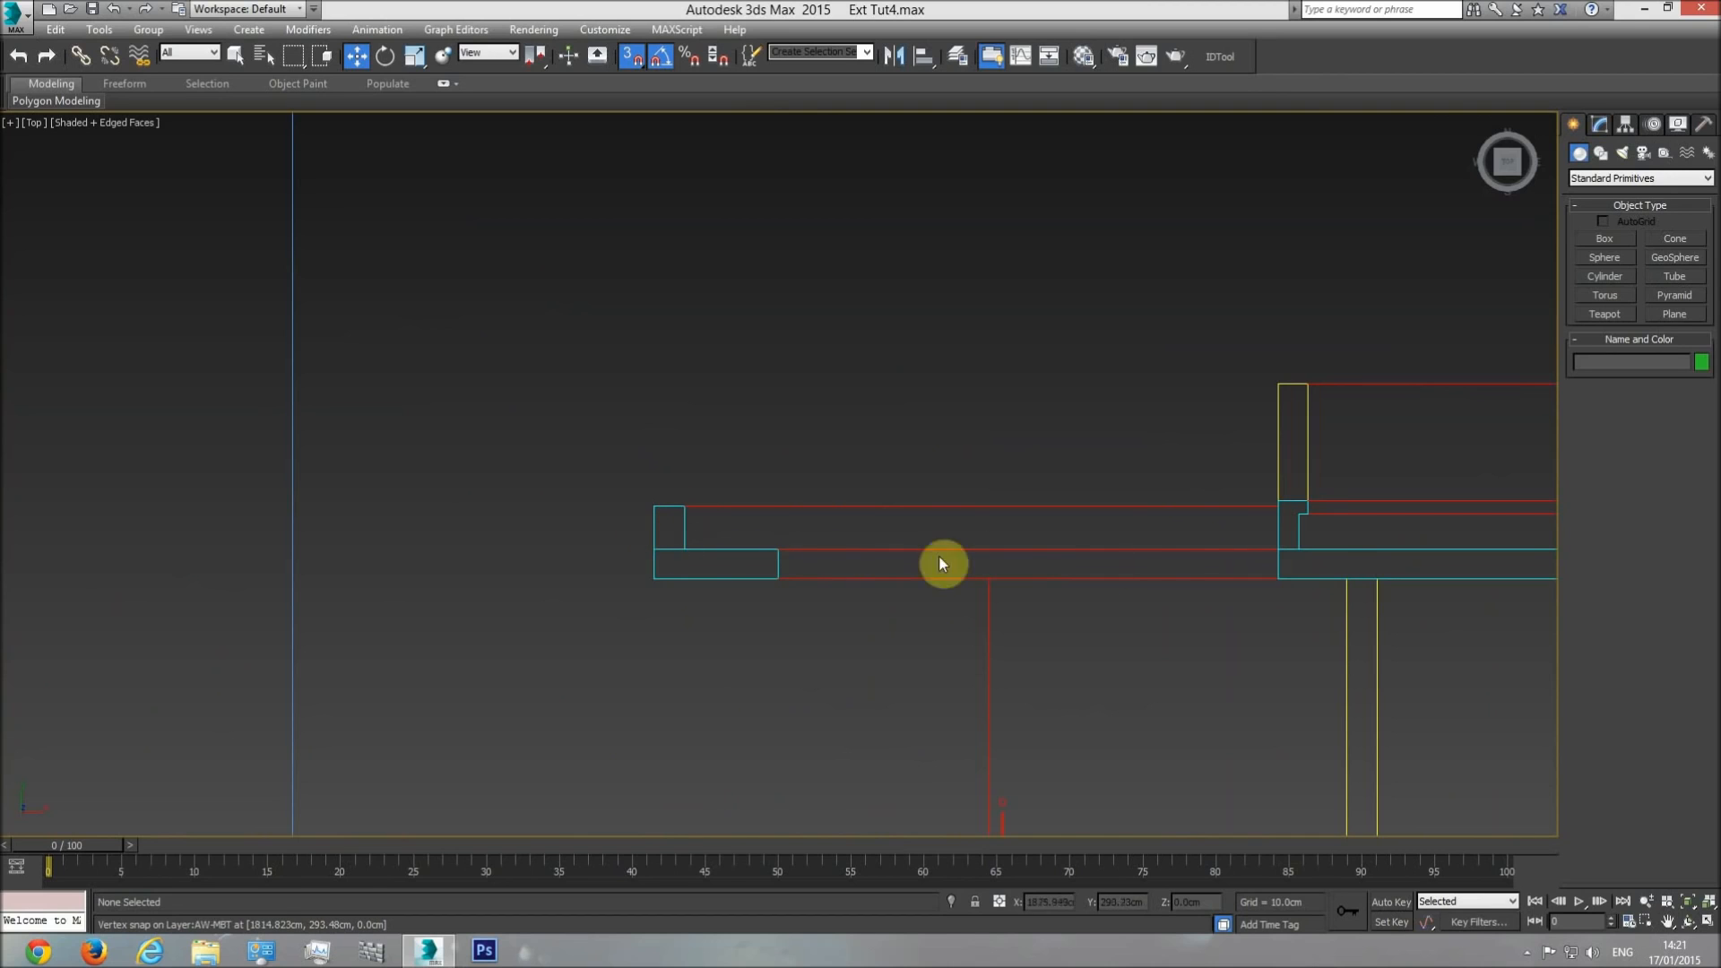
Inspect the pergola overhang at the building's corner in the perspective view and select the shading element.
{"action": "key", "text": "p"}
{"action": "scroll", "coordinate": [924, 692], "scroll_direction": "down", "scroll_amount": 6}
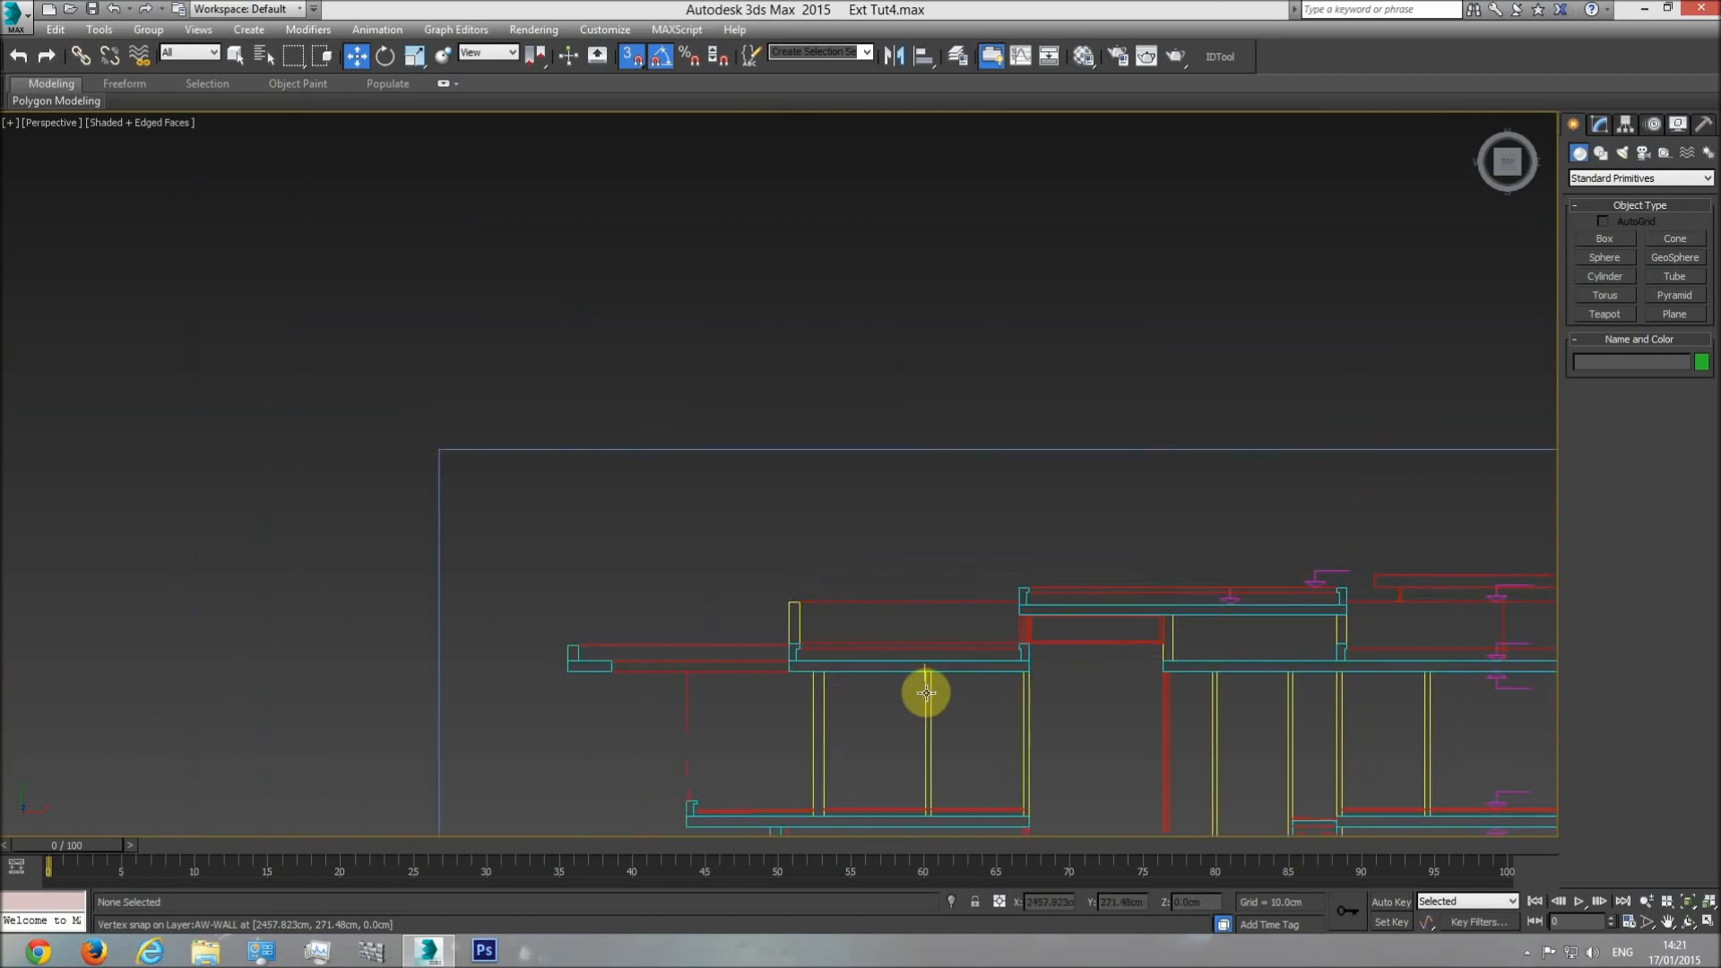
{"action": "left_click", "coordinate": [1688, 921]}
{"action": "left_click_drag", "start_coordinate": [1106, 660], "coordinate": [375, 644]}
{"action": "scroll", "coordinate": [376, 643], "scroll_direction": "down", "scroll_amount": 5}
{"action": "middle_click_drag", "start_coordinate": [744, 528], "coordinate": [565, 595]}
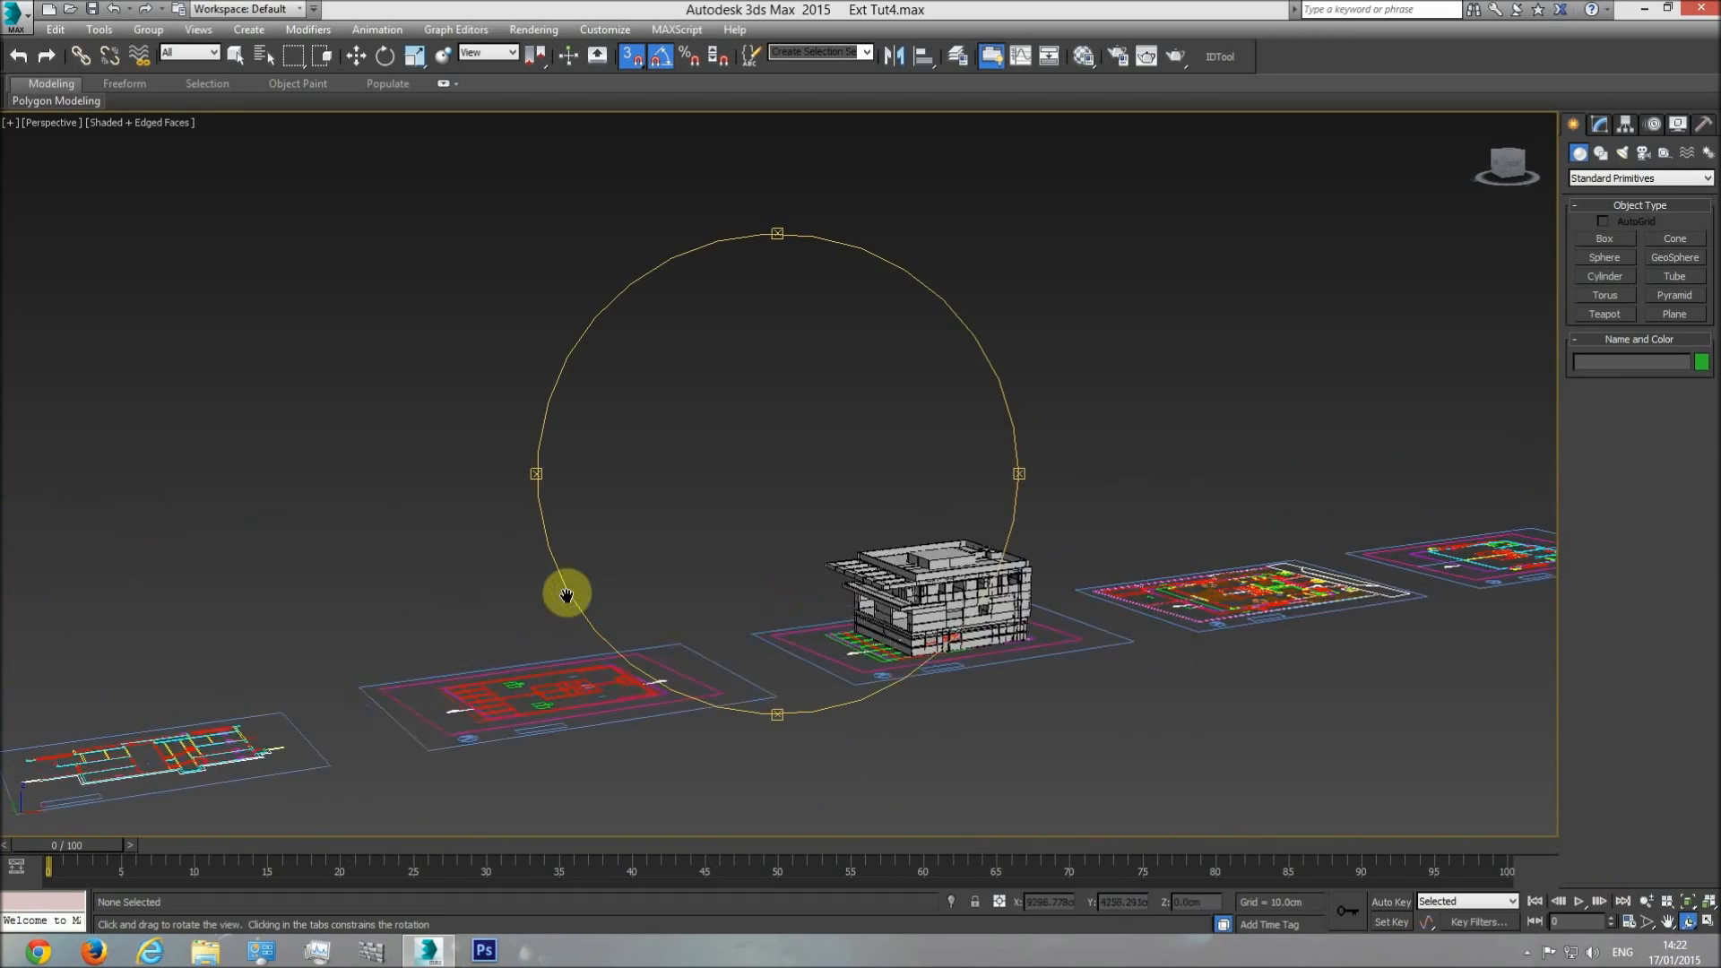
{"action": "scroll", "coordinate": [883, 602], "scroll_direction": "up", "scroll_amount": 5}
{"action": "middle_click_drag", "start_coordinate": [887, 603], "coordinate": [735, 632]}
{"action": "scroll", "coordinate": [806, 584], "scroll_direction": "up", "scroll_amount": 4}
{"action": "middle_click_drag", "start_coordinate": [785, 504], "coordinate": [751, 456]}
{"action": "mouse_move", "coordinate": [751, 456]}
{"action": "left_mouse_down"}
{"action": "mouse_move", "coordinate": [768, 277]}
{"action": "mouse_move", "coordinate": [768, 653]}
{"action": "left_mouse_up"}
{"action": "key", "text": "w"}
{"action": "left_click", "coordinate": [671, 264]}
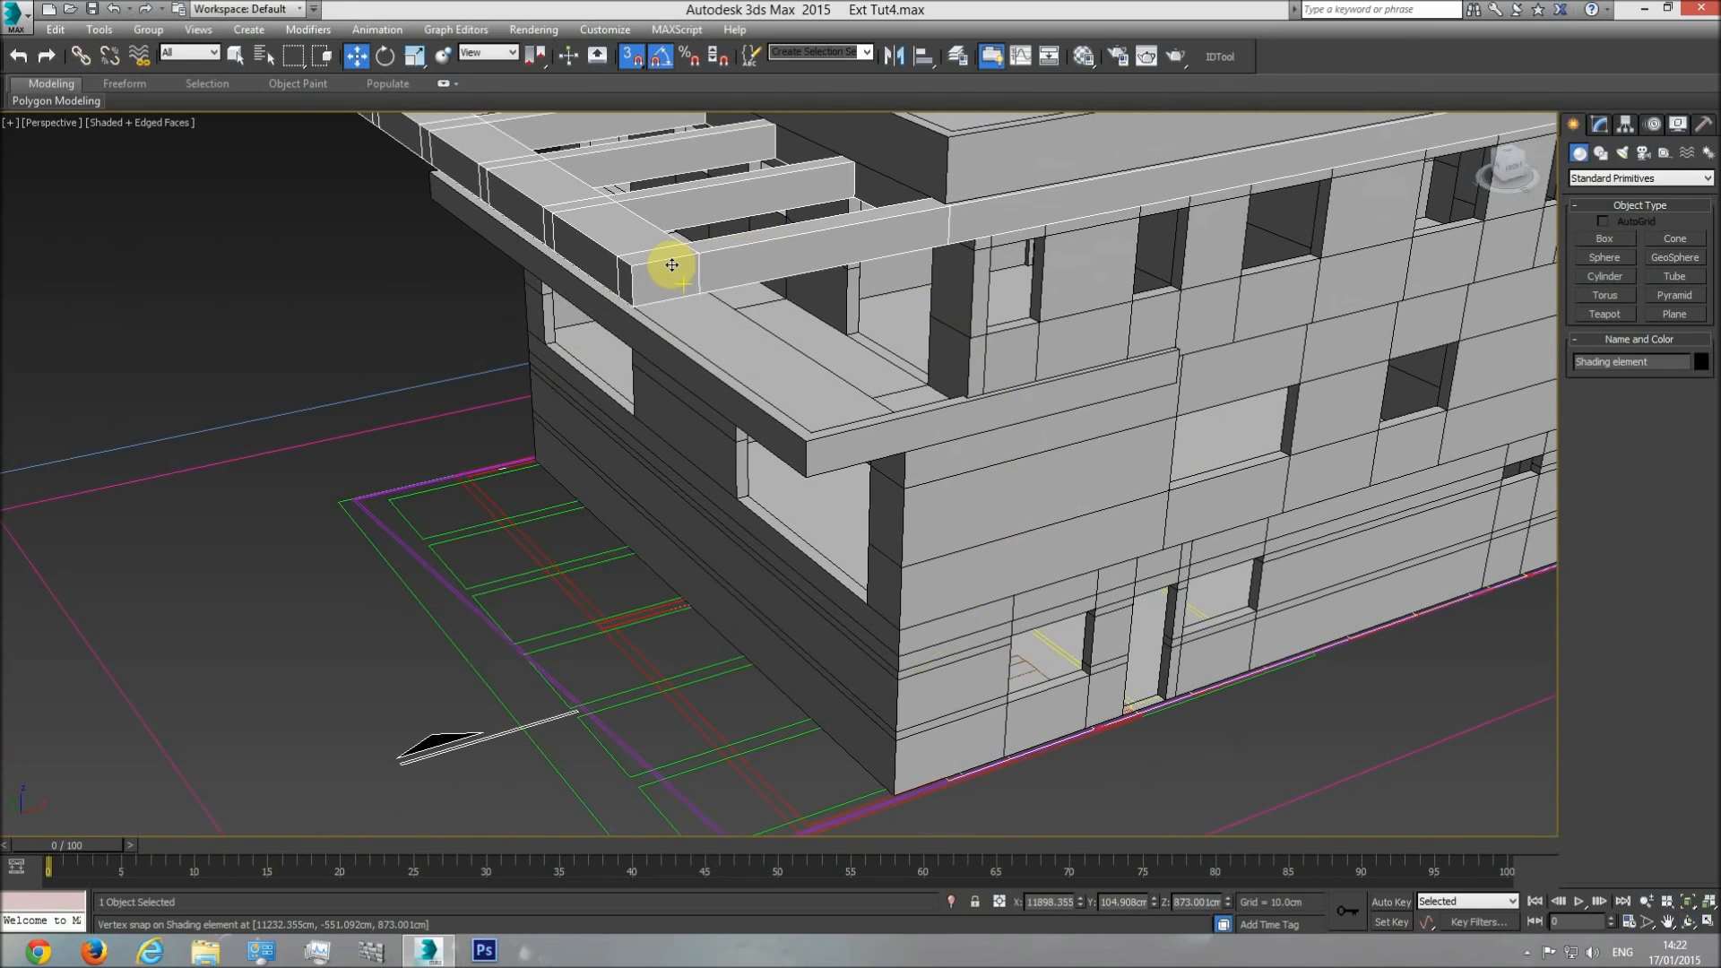
Measure the width of the pergola's edge upstand in the section using a temporary box, and delete the box.
{"action": "key", "text": "t"}
{"action": "middle_click_drag", "start_coordinate": [960, 546], "coordinate": [837, 487]}
{"action": "scroll", "coordinate": [837, 488], "scroll_direction": "down", "scroll_amount": 2}
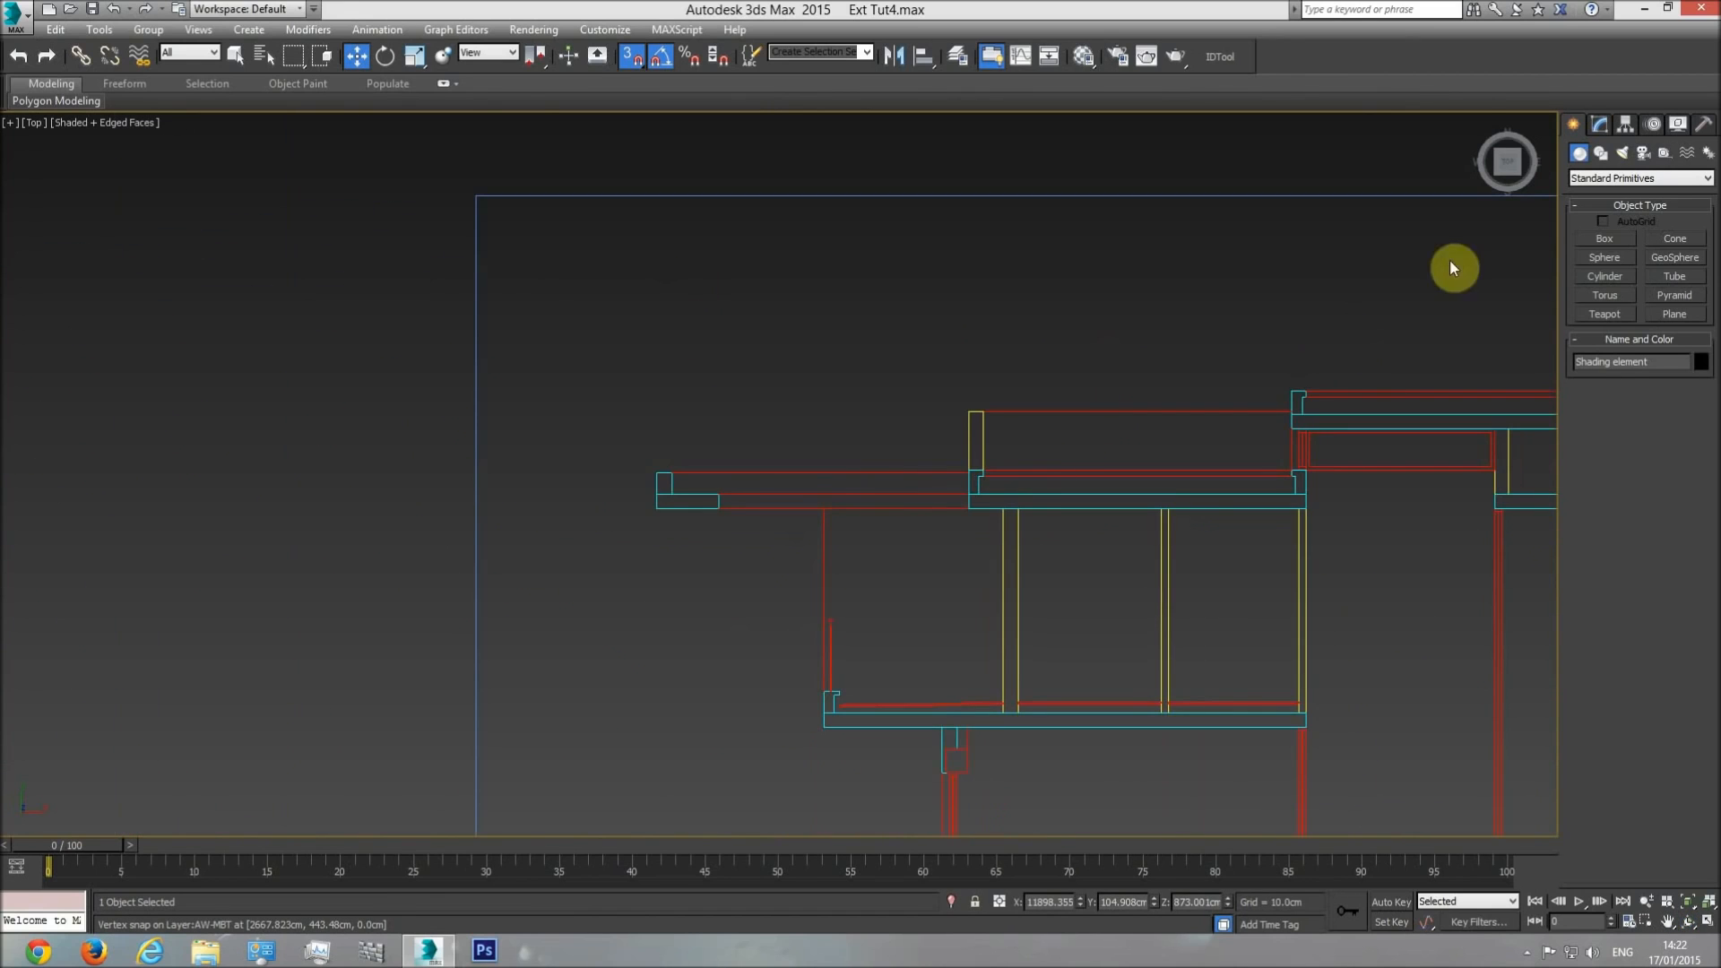
{"action": "left_click", "coordinate": [1600, 238]}
{"action": "scroll", "coordinate": [672, 427], "scroll_direction": "up", "scroll_amount": 4}
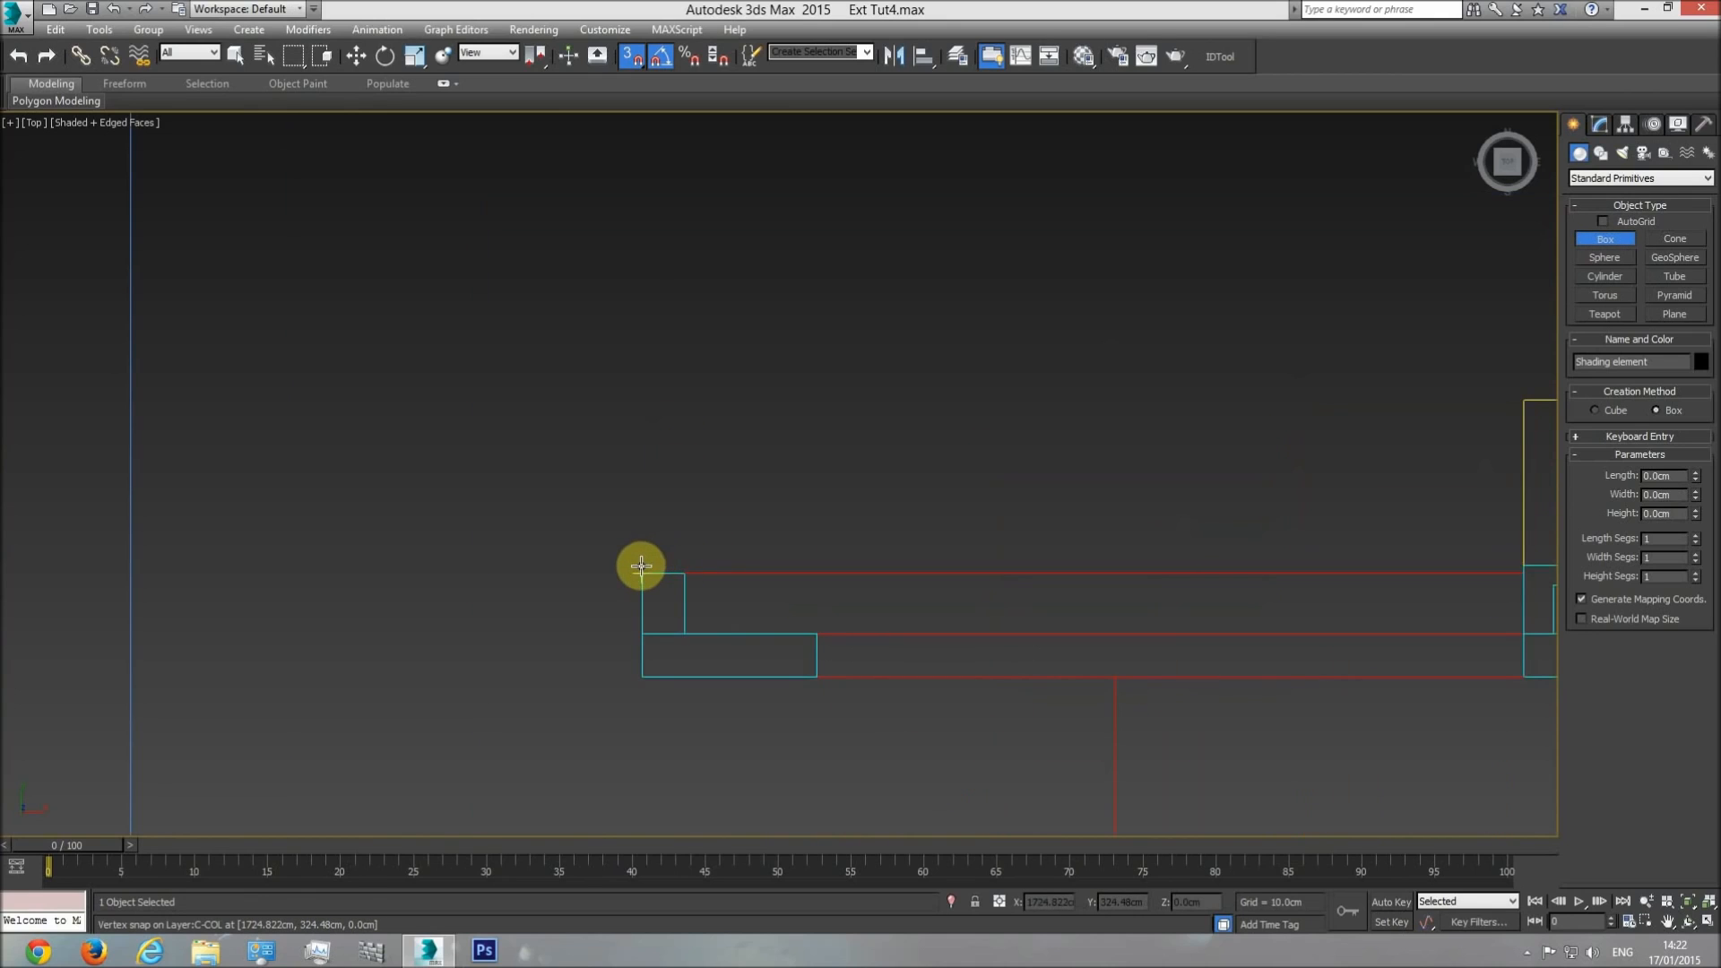
{"action": "left_click_drag", "start_coordinate": [642, 569], "coordinate": [684, 567]}
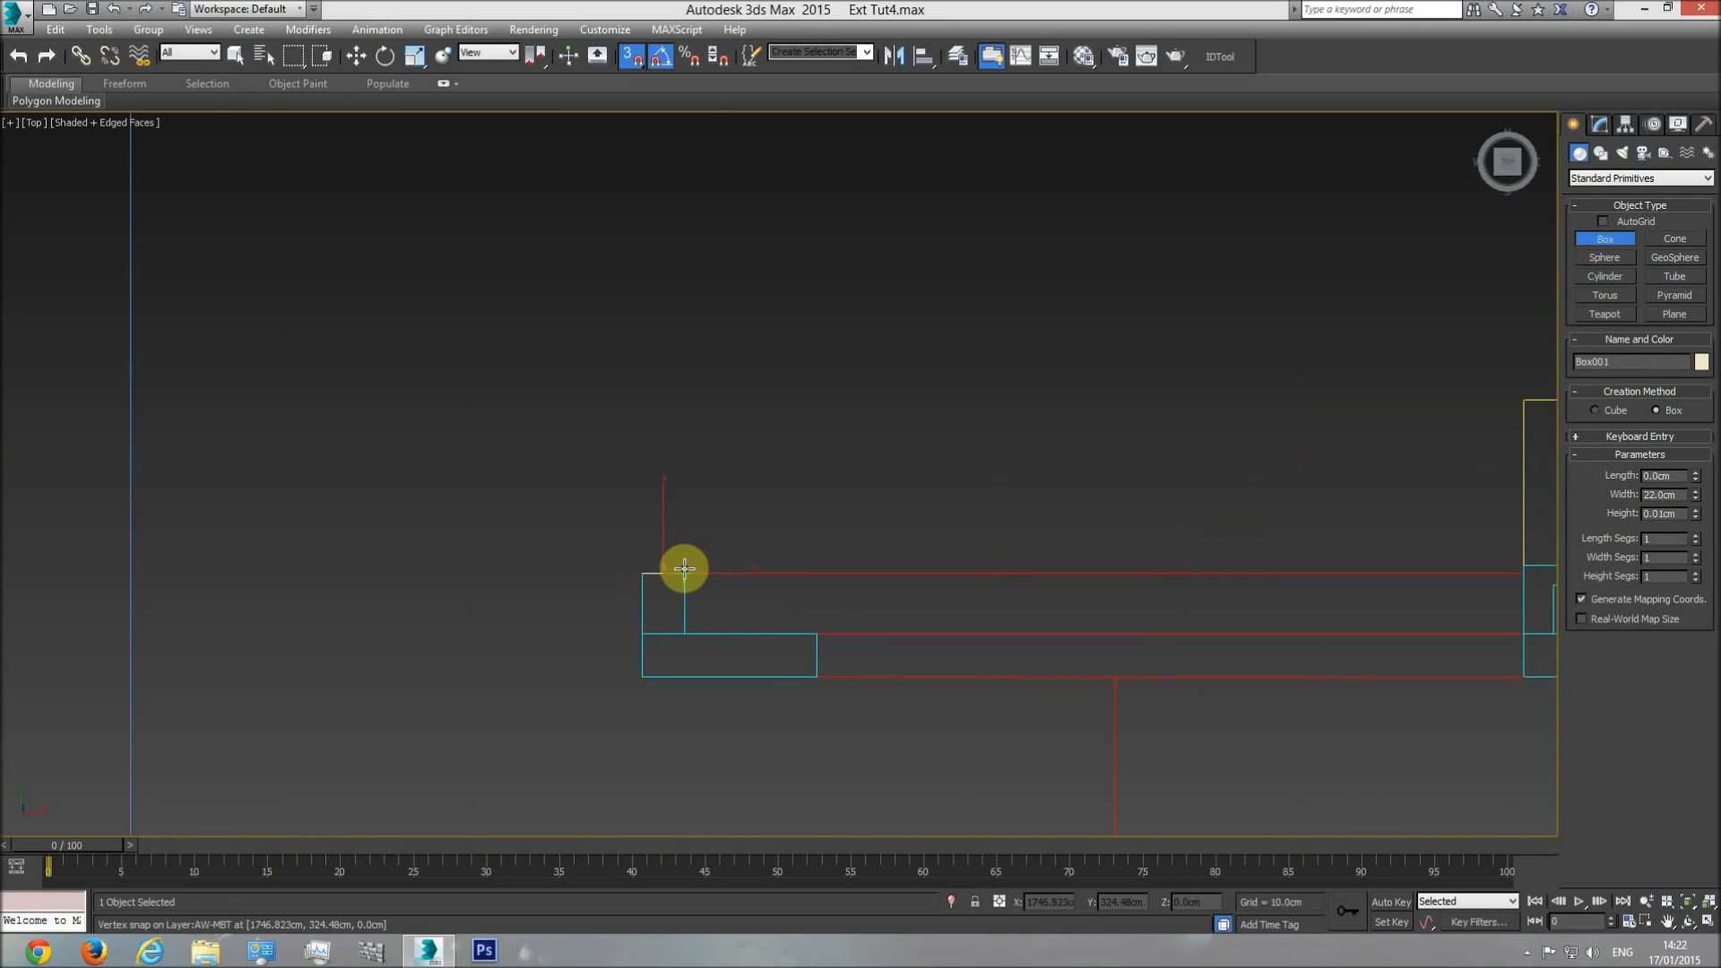
{"action": "left_click", "coordinate": [676, 377]}
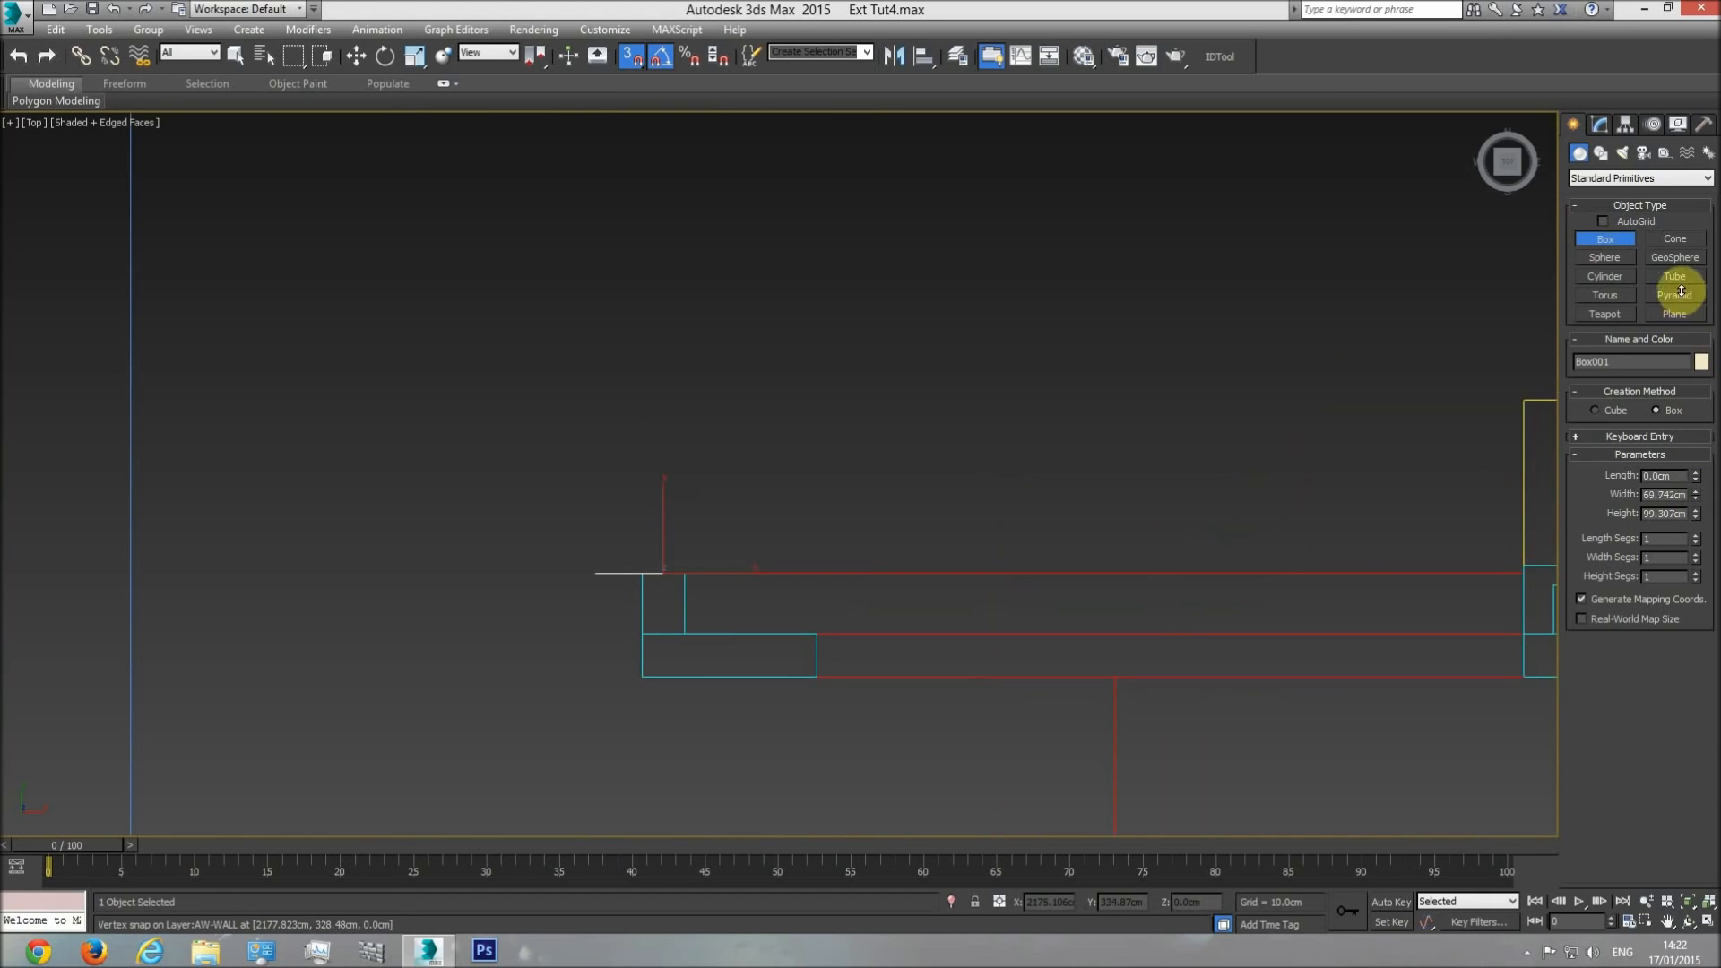
{"action": "right_click", "coordinate": [735, 539]}
{"action": "key", "text": "Delete"}
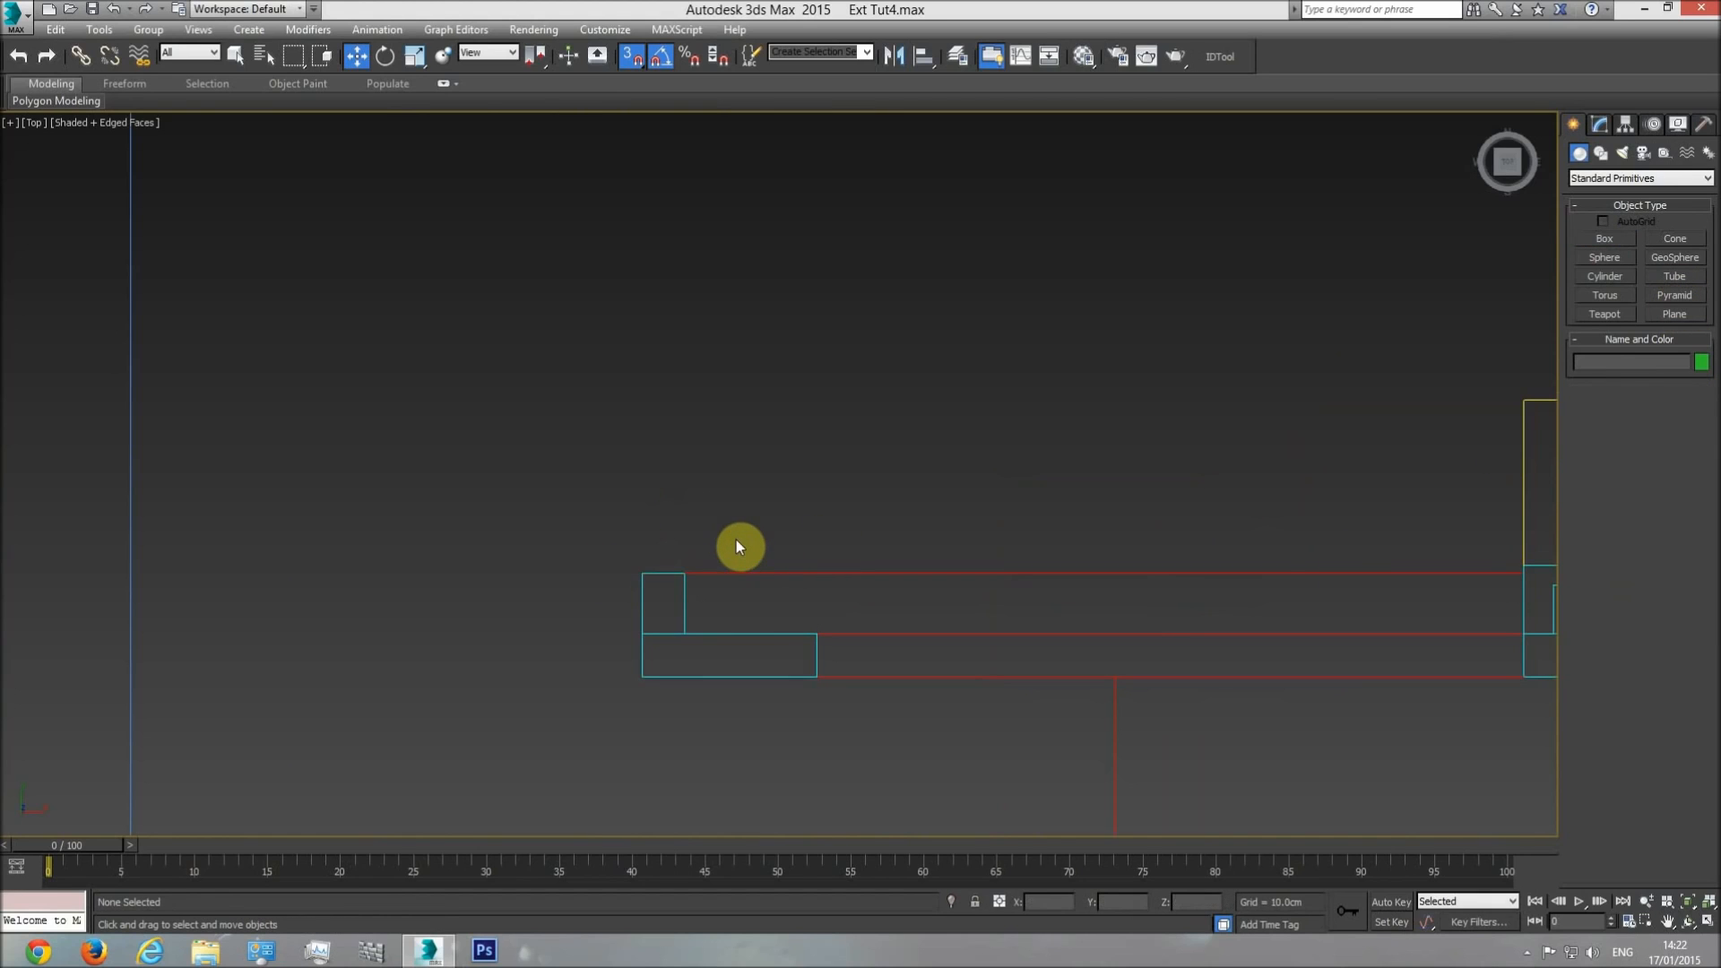
Select the shading element on the modelled building in the top view and isolate it.
{"action": "scroll", "coordinate": [986, 535], "scroll_direction": "down", "scroll_amount": 8}
{"action": "mouse_move", "coordinate": [1143, 556]}
{"action": "middle_mouse_down"}
{"action": "mouse_move", "coordinate": [615, 499]}
{"action": "mouse_move", "coordinate": [395, 519]}
{"action": "middle_mouse_up"}
{"action": "scroll", "coordinate": [729, 541], "scroll_direction": "down", "scroll_amount": 3}
{"action": "scroll", "coordinate": [842, 528], "scroll_direction": "up", "scroll_amount": 6}
{"action": "left_click", "coordinate": [831, 465]}
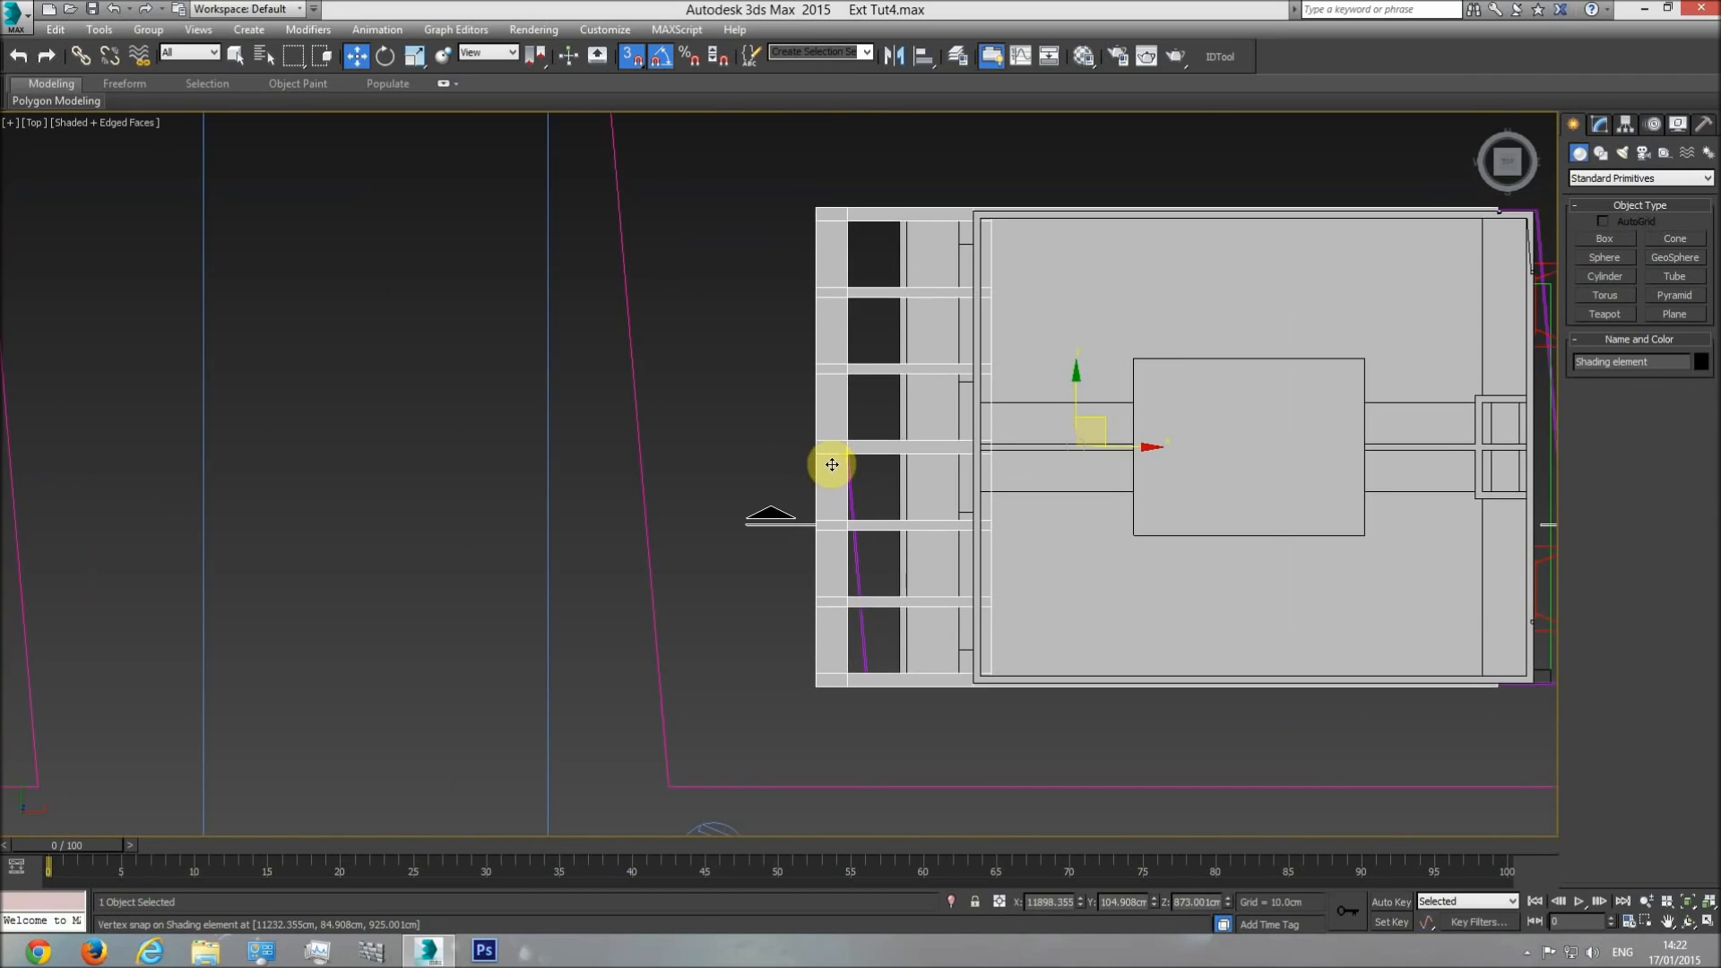
{"action": "right_click", "coordinate": [831, 465]}
{"action": "left_click", "coordinate": [910, 392]}
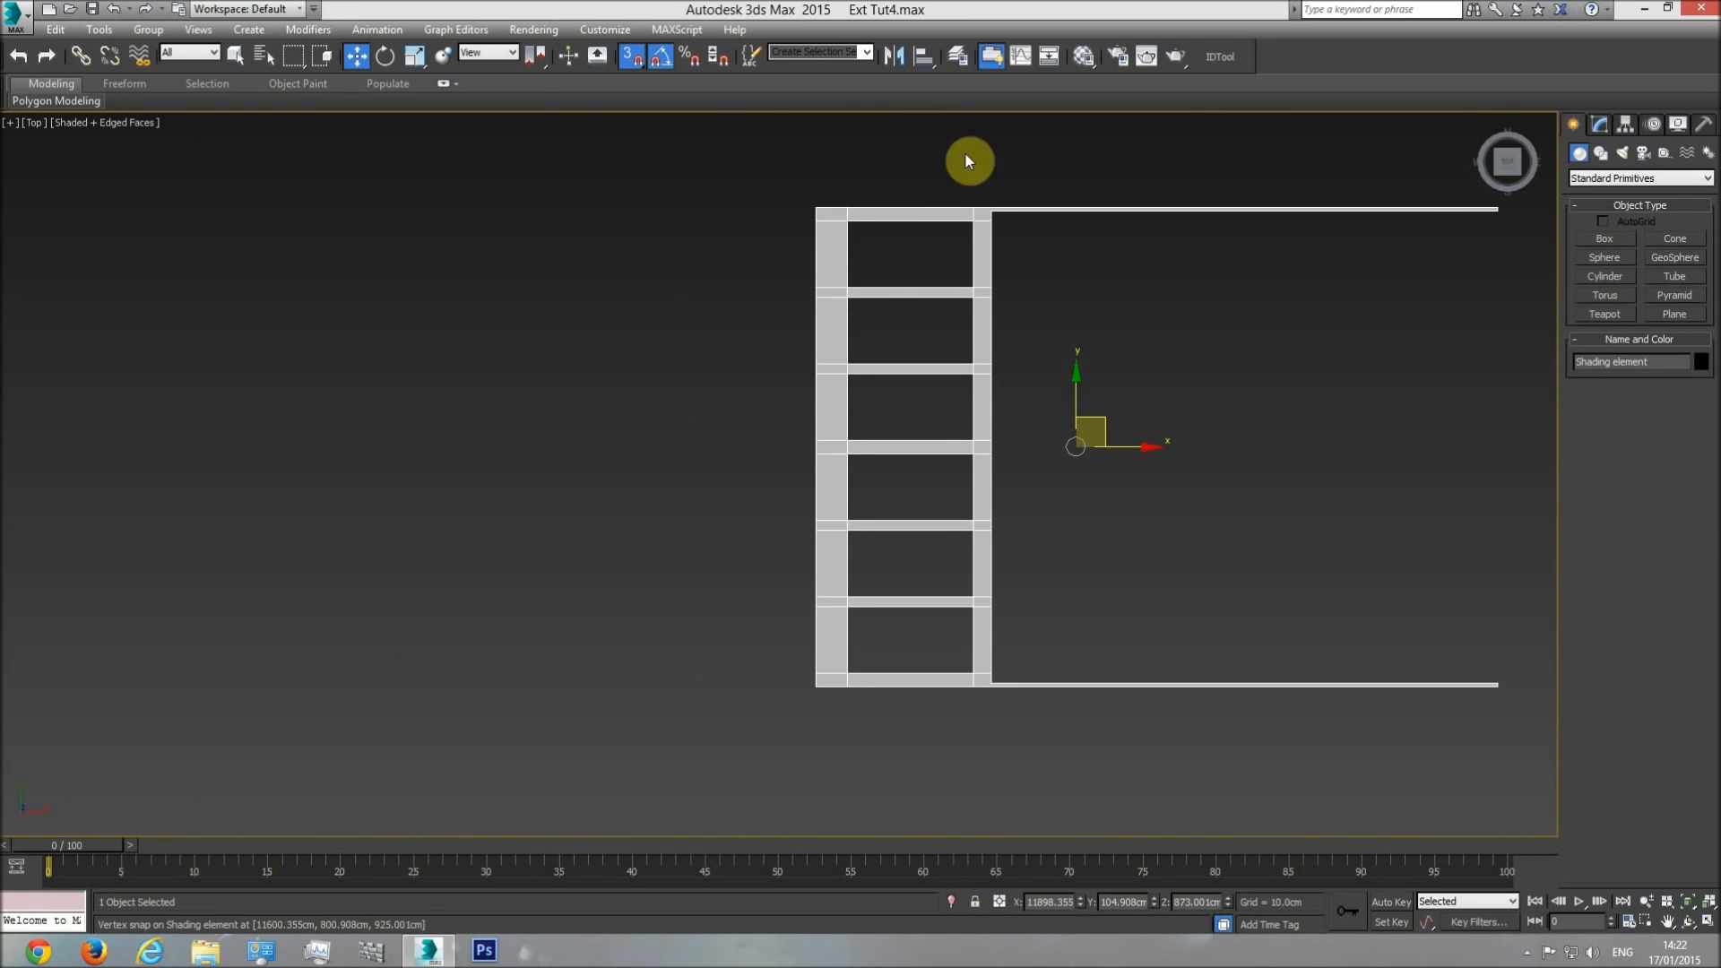
Create a reference box 22 cm long and 22 cm wide just above the isolated shading element.
{"action": "left_click", "coordinate": [1581, 239]}
{"action": "left_click_drag", "start_coordinate": [839, 142], "coordinate": [865, 150]}
{"action": "left_click", "coordinate": [887, 117]}
{"action": "type", "text": "22"}
{"action": "key", "text": "Return"}
{"action": "left_click", "coordinate": [1653, 494]}
{"action": "type", "text": "2"}
Snap the reference box to the shading element's upper outer corner in plan and raise it clear in the front view.
{"action": "left_click", "coordinate": [355, 56]}
{"action": "scroll", "coordinate": [903, 158], "scroll_direction": "up", "scroll_amount": 5}
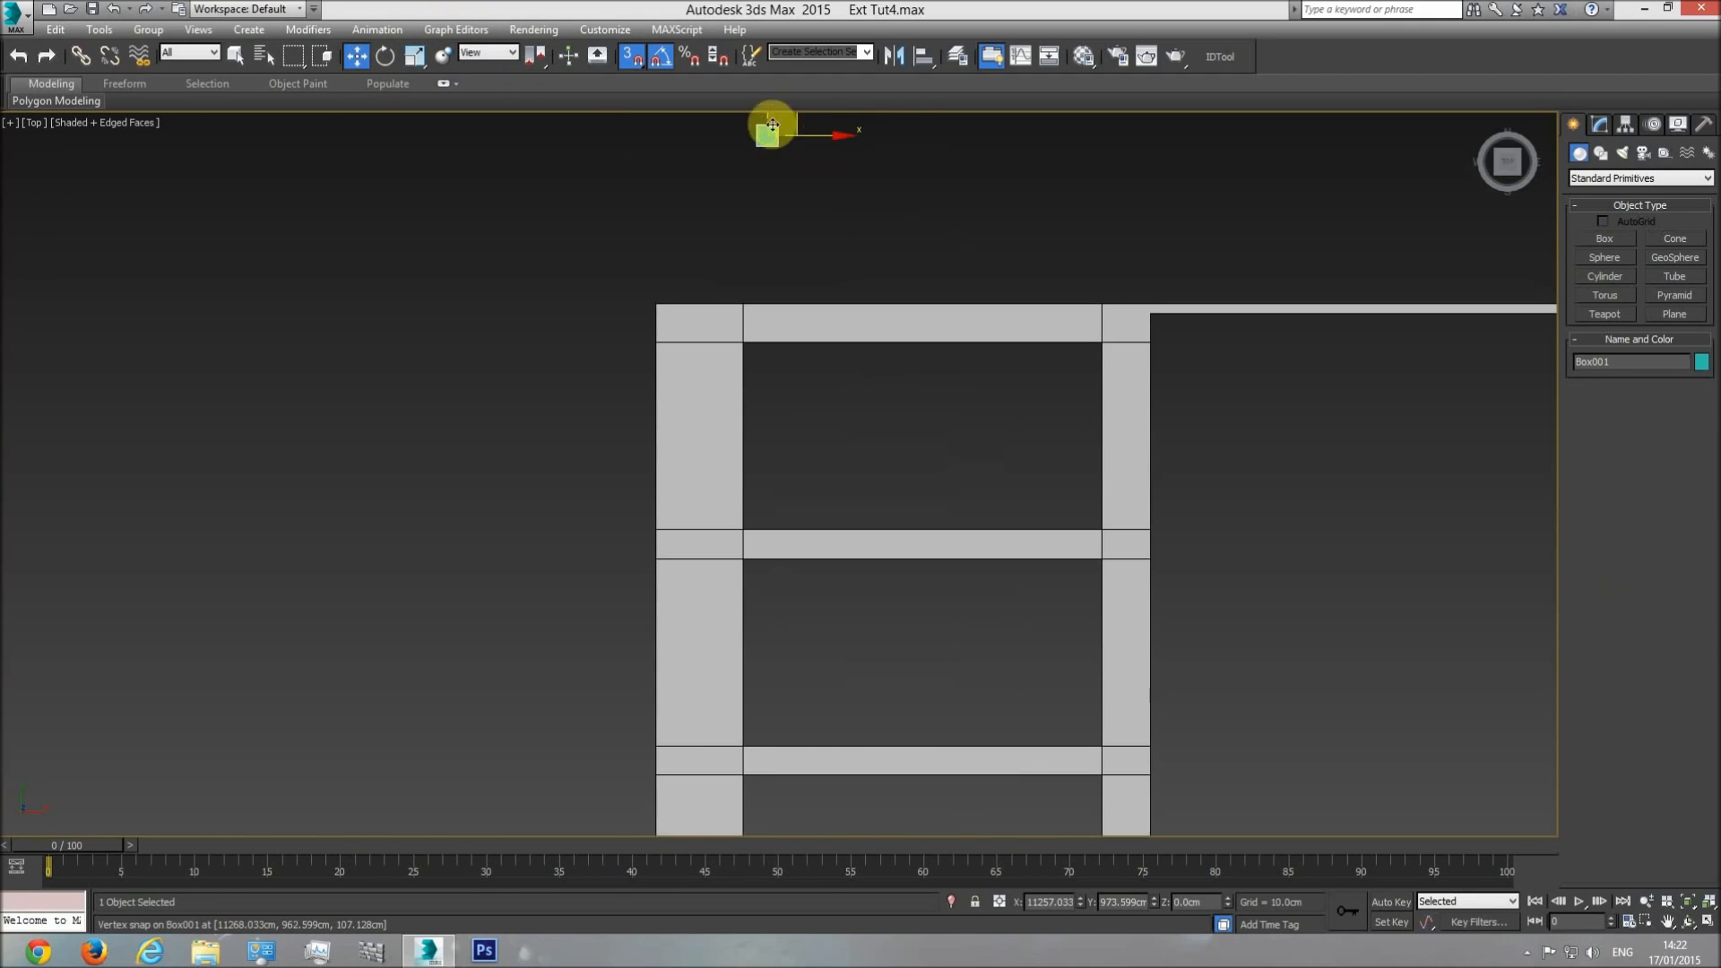
{"action": "left_click_drag", "start_coordinate": [772, 125], "coordinate": [603, 346]}
{"action": "scroll", "coordinate": [703, 258], "scroll_direction": "up", "scroll_amount": 3}
{"action": "key", "text": "f"}
{"action": "scroll", "coordinate": [948, 562], "scroll_direction": "down", "scroll_amount": 10}
{"action": "left_click_drag", "start_coordinate": [602, 682], "coordinate": [603, 578]}
{"action": "key", "text": "t"}
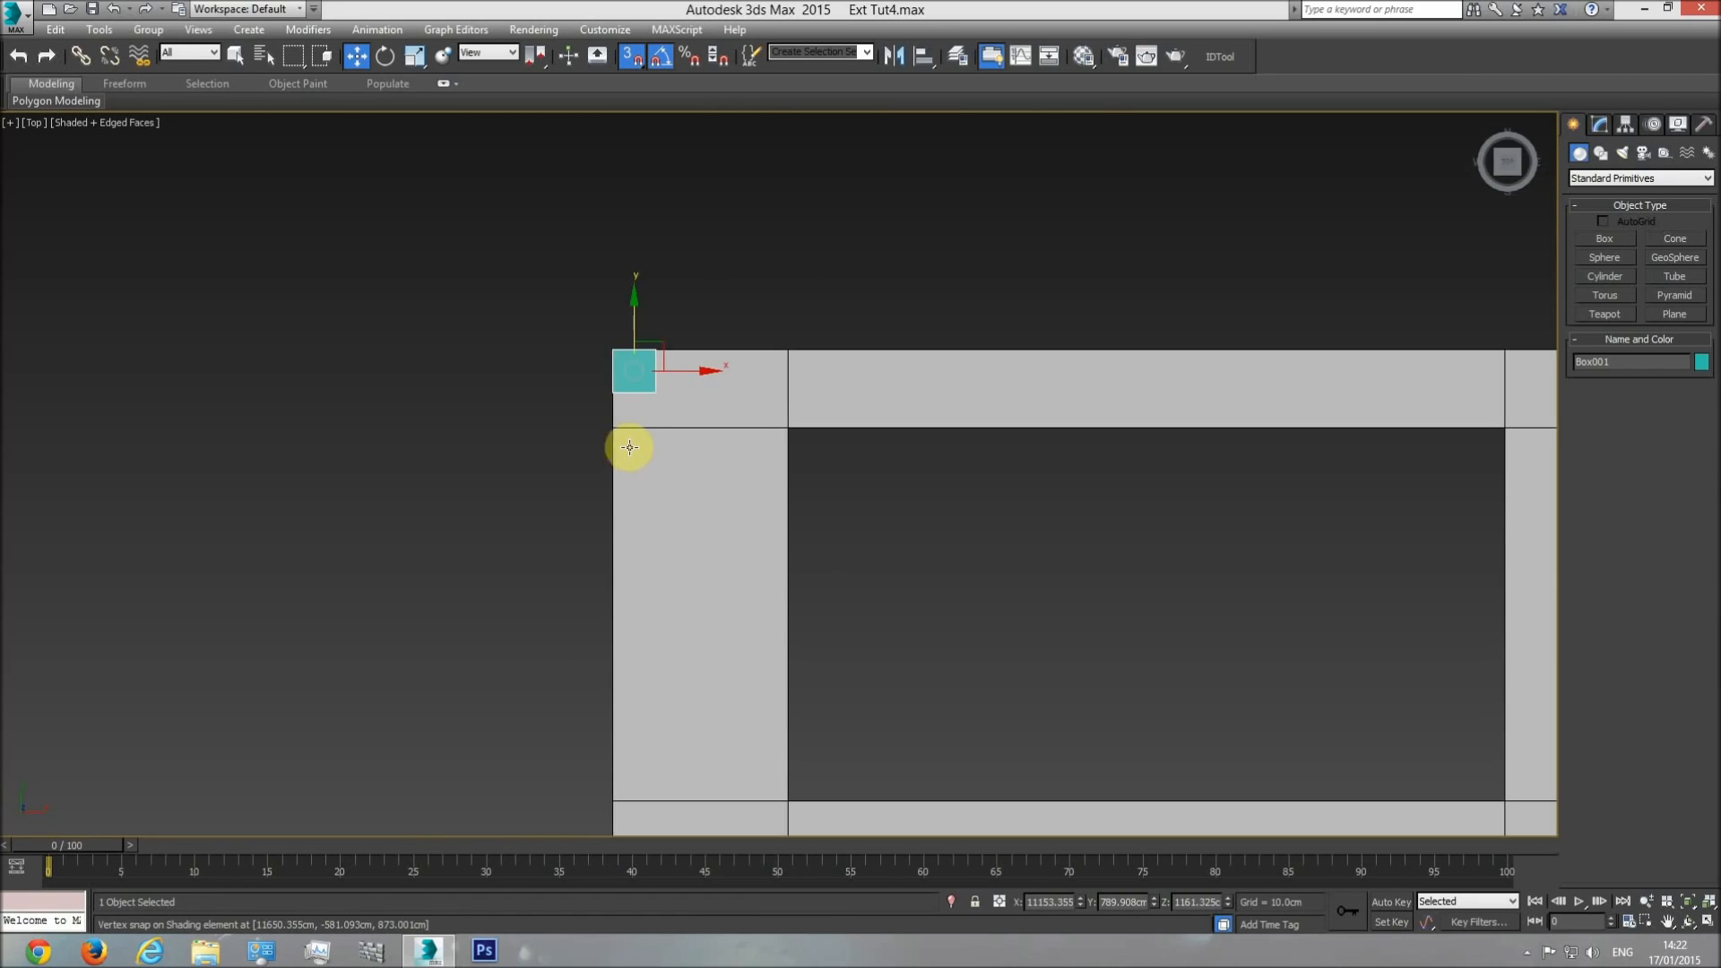
Start a vertex-level slice plane on the shading element's Editable Poly and rotate it 90 degrees to run along the outer beam.
{"action": "left_click", "coordinate": [679, 419]}
{"action": "scroll", "coordinate": [924, 457], "scroll_direction": "down", "scroll_amount": 5}
{"action": "middle_click_drag", "start_coordinate": [932, 594], "coordinate": [918, 408]}
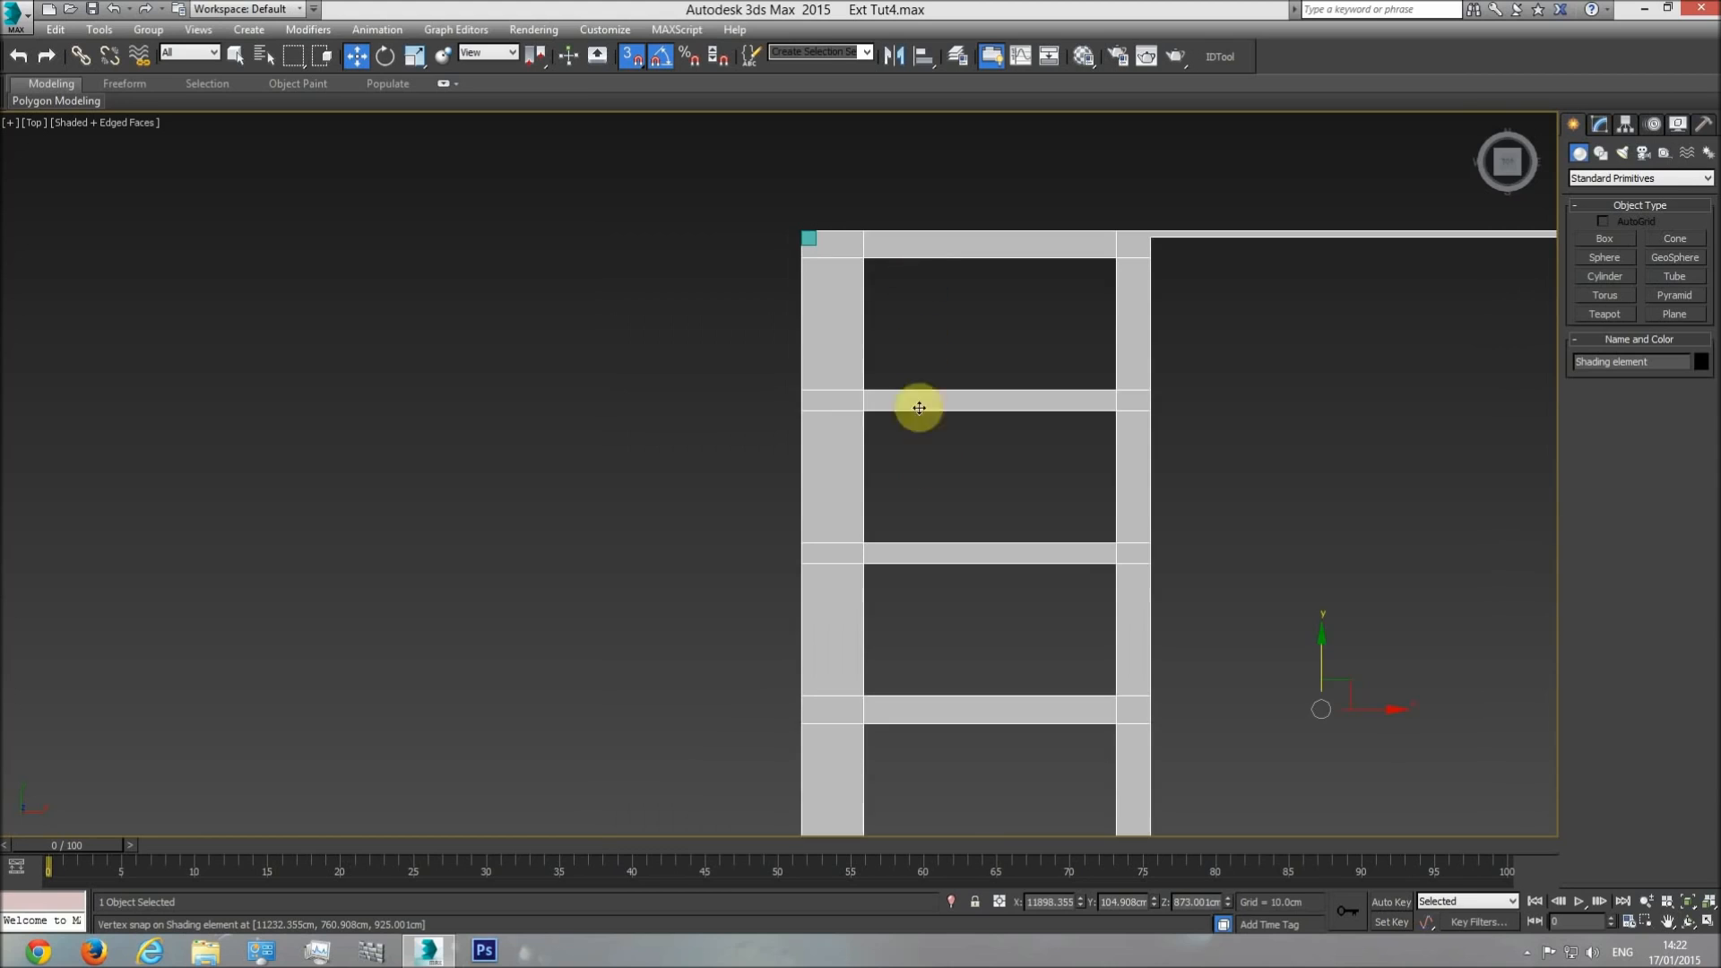
{"action": "left_click", "coordinate": [1600, 123]}
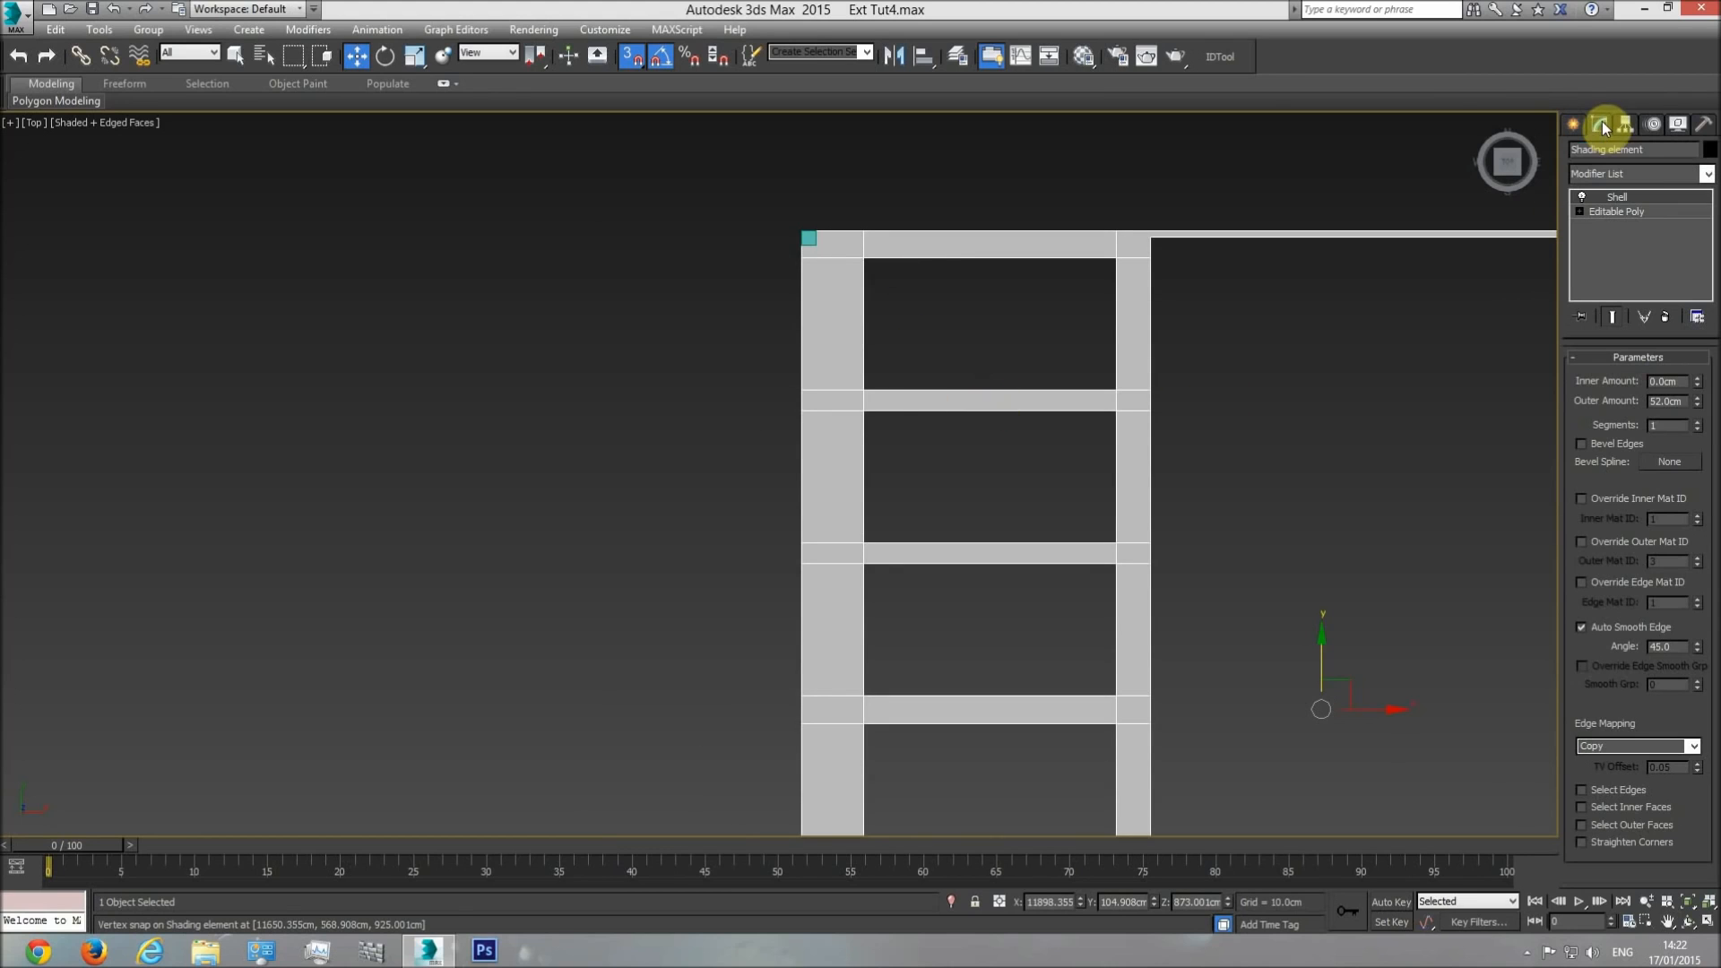
{"action": "left_click", "coordinate": [1631, 211]}
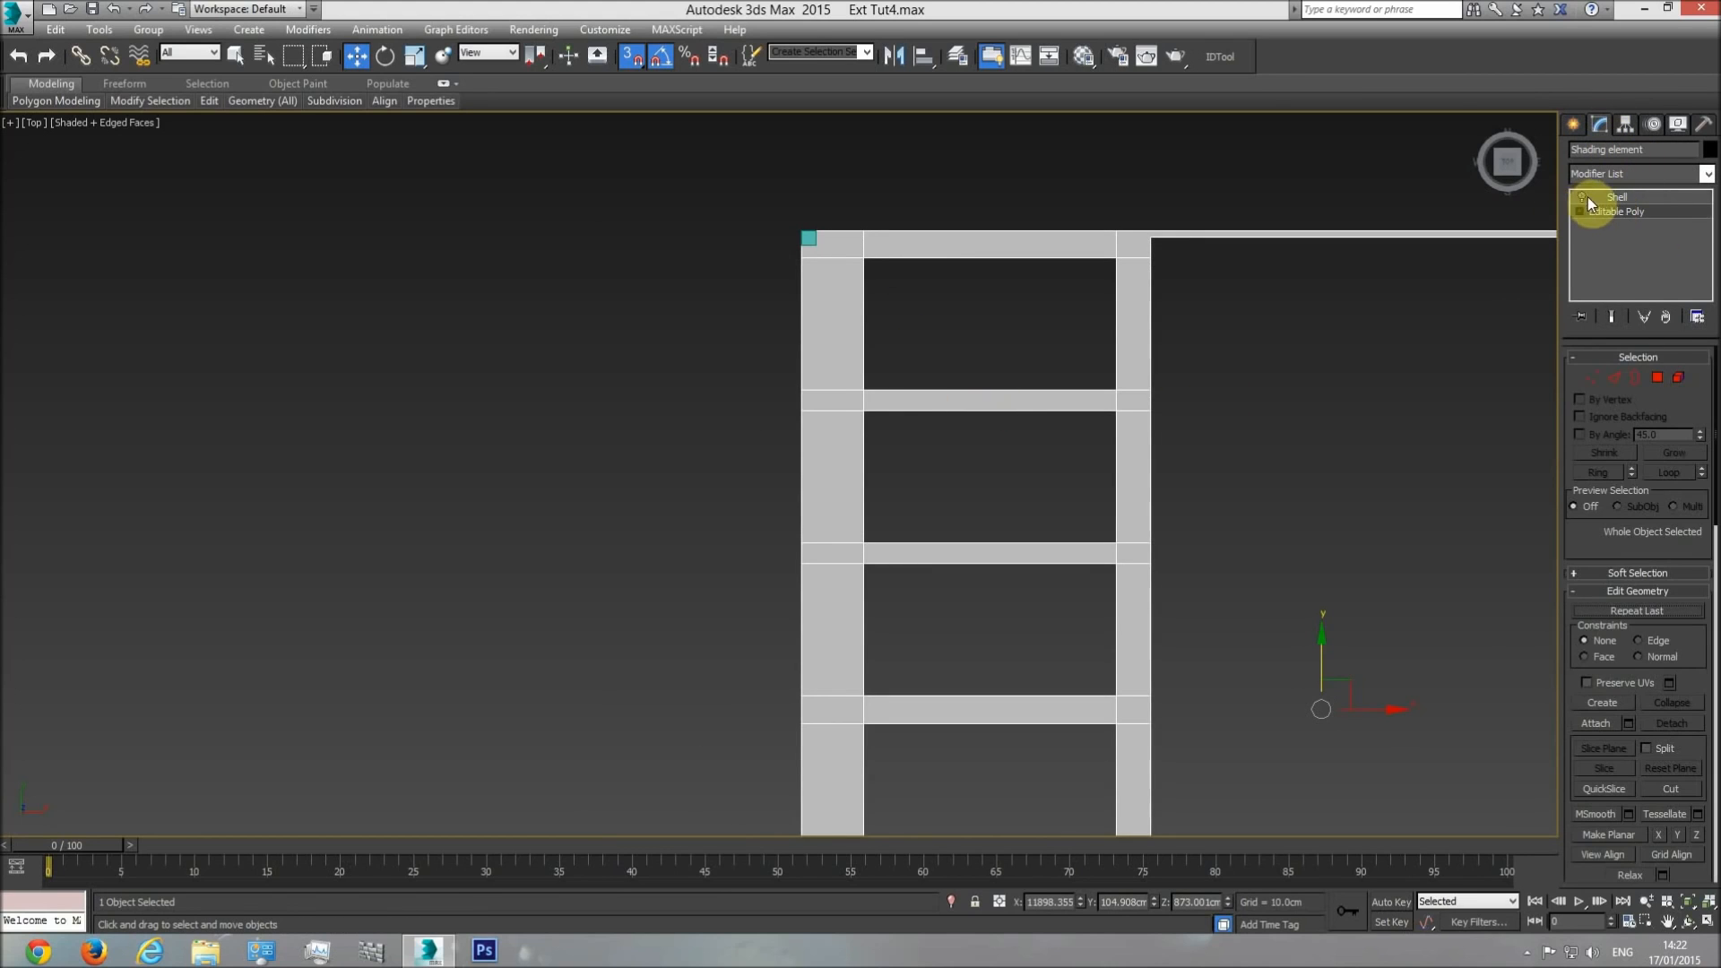
{"action": "left_click", "coordinate": [1595, 376]}
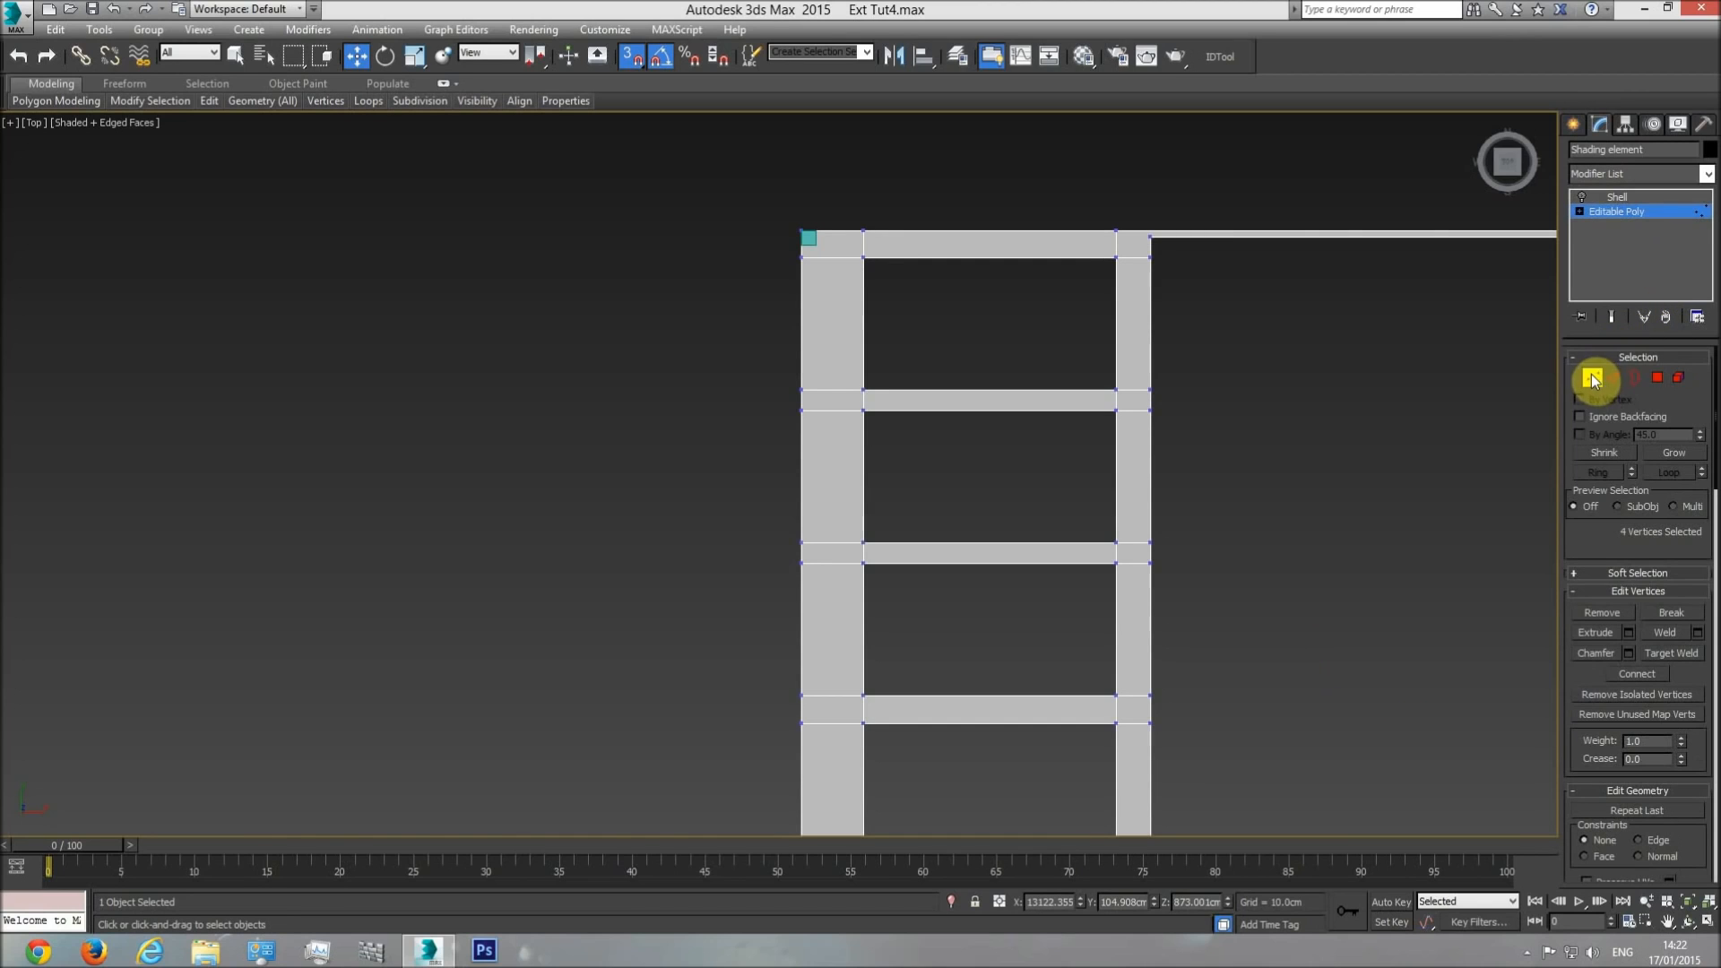
{"action": "left_click_drag", "start_coordinate": [1587, 541], "coordinate": [1577, 387]}
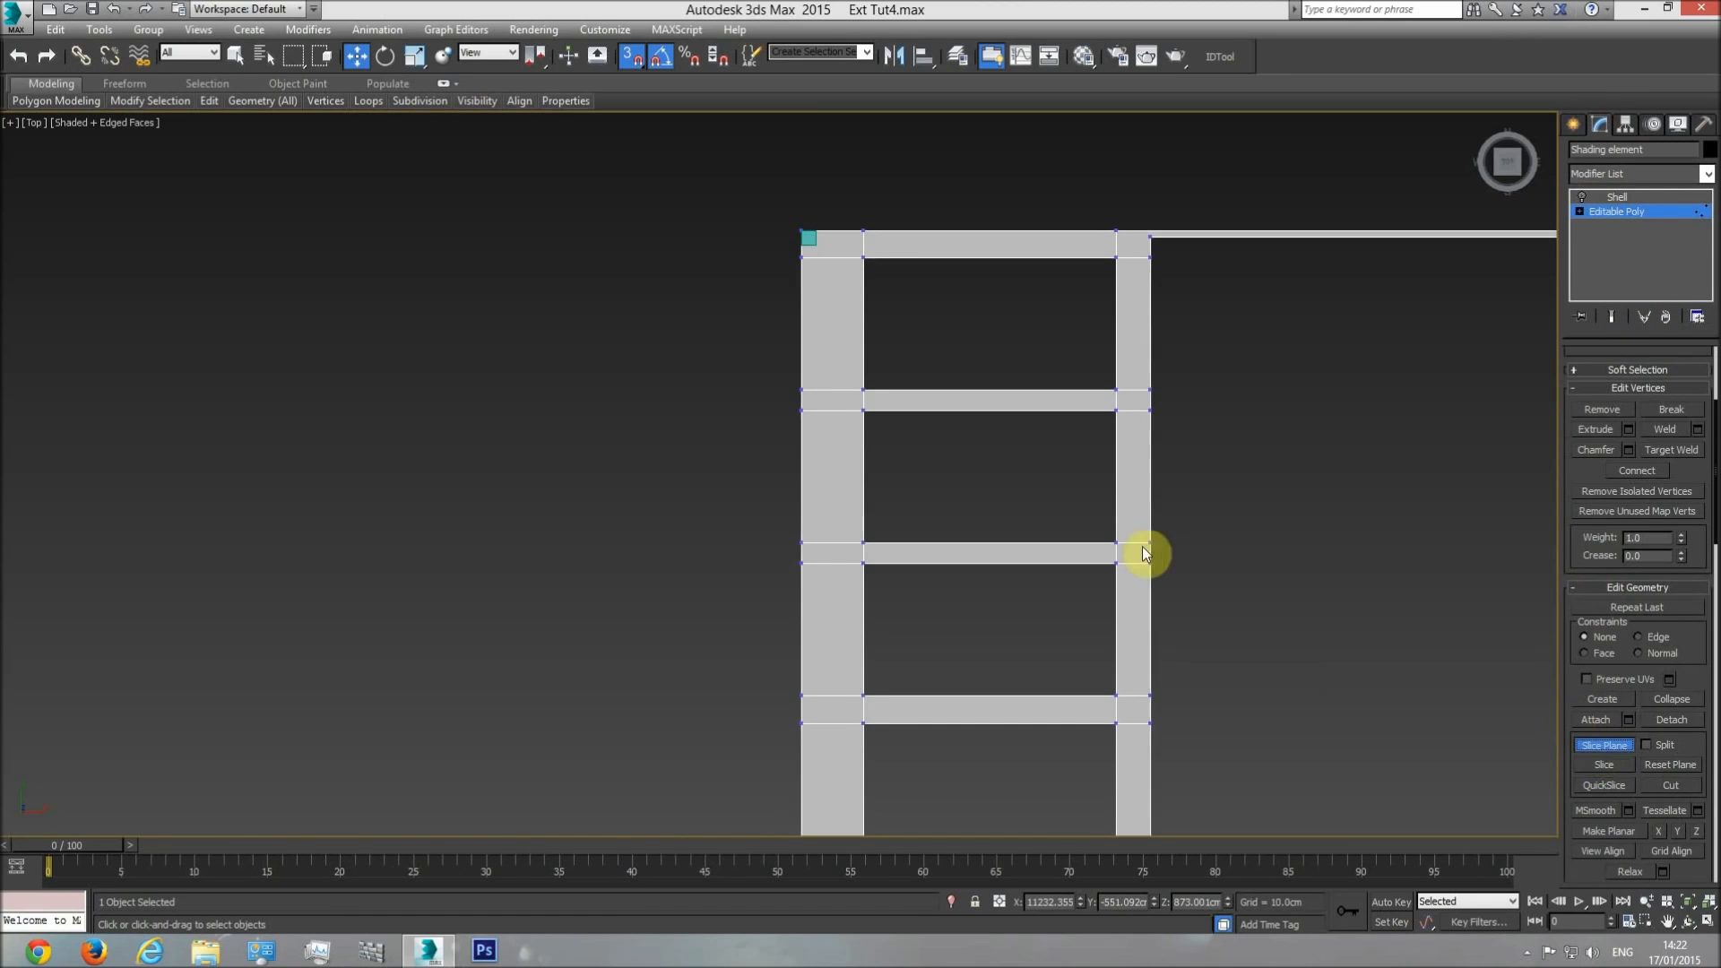
{"action": "scroll", "coordinate": [1016, 320], "scroll_direction": "down", "scroll_amount": 5}
{"action": "left_click", "coordinate": [384, 58]}
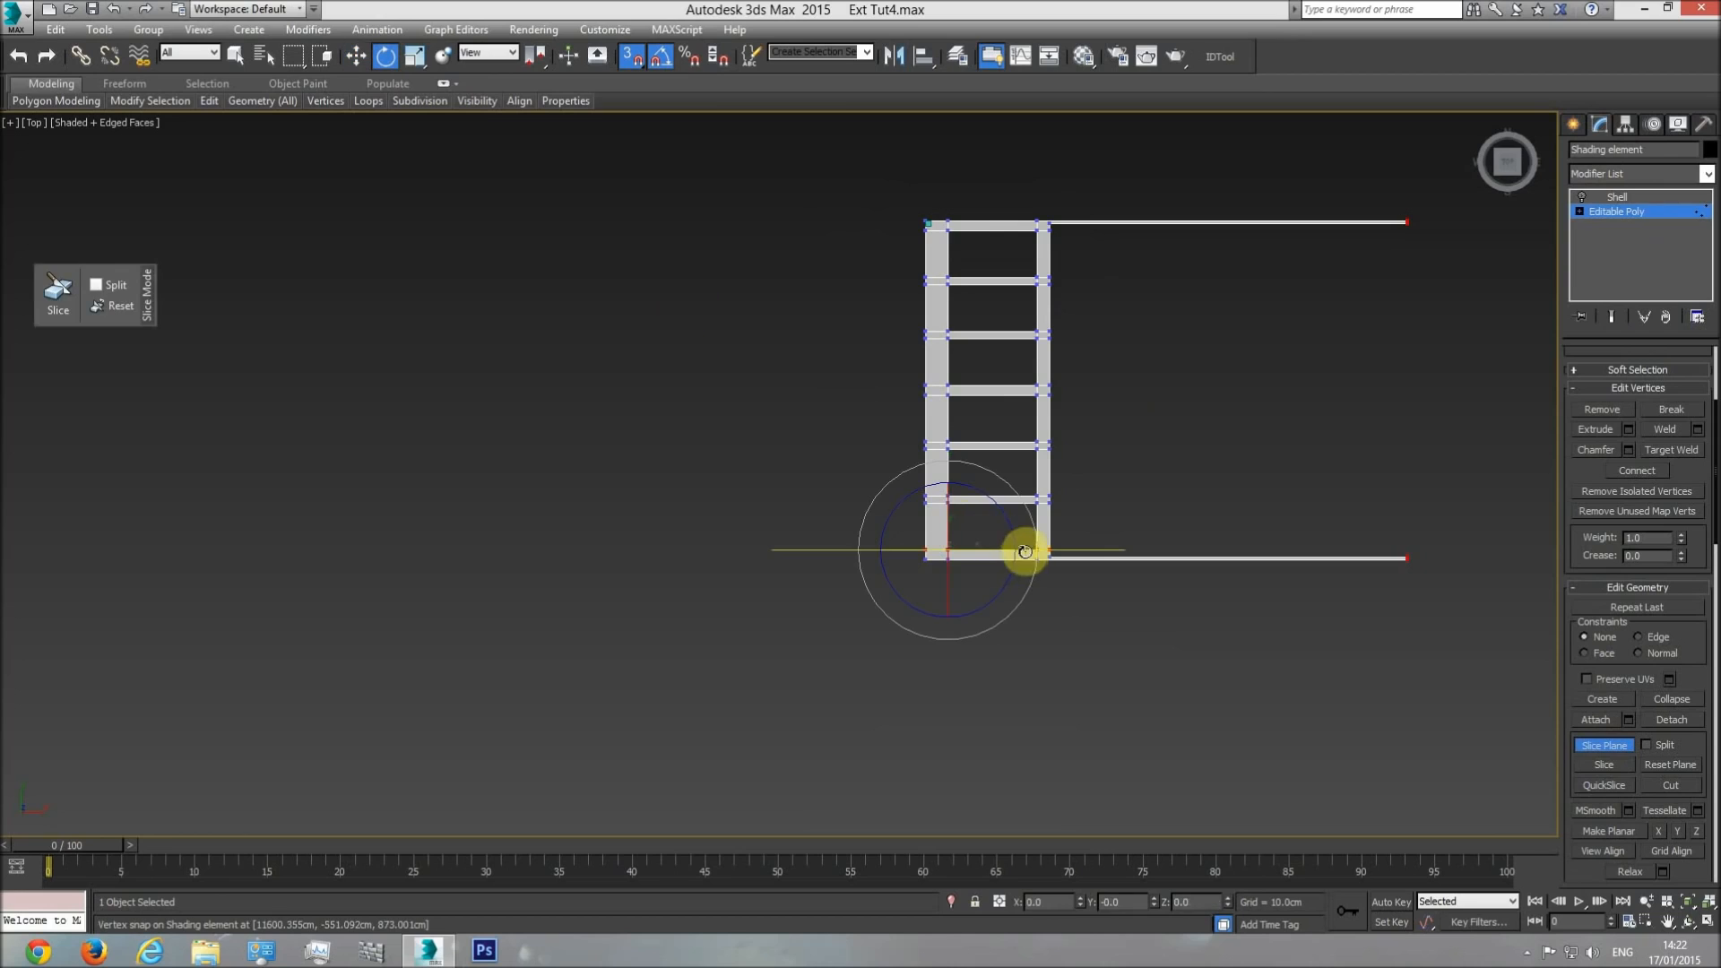
{"action": "left_click_drag", "start_coordinate": [1031, 541], "coordinate": [1029, 606]}
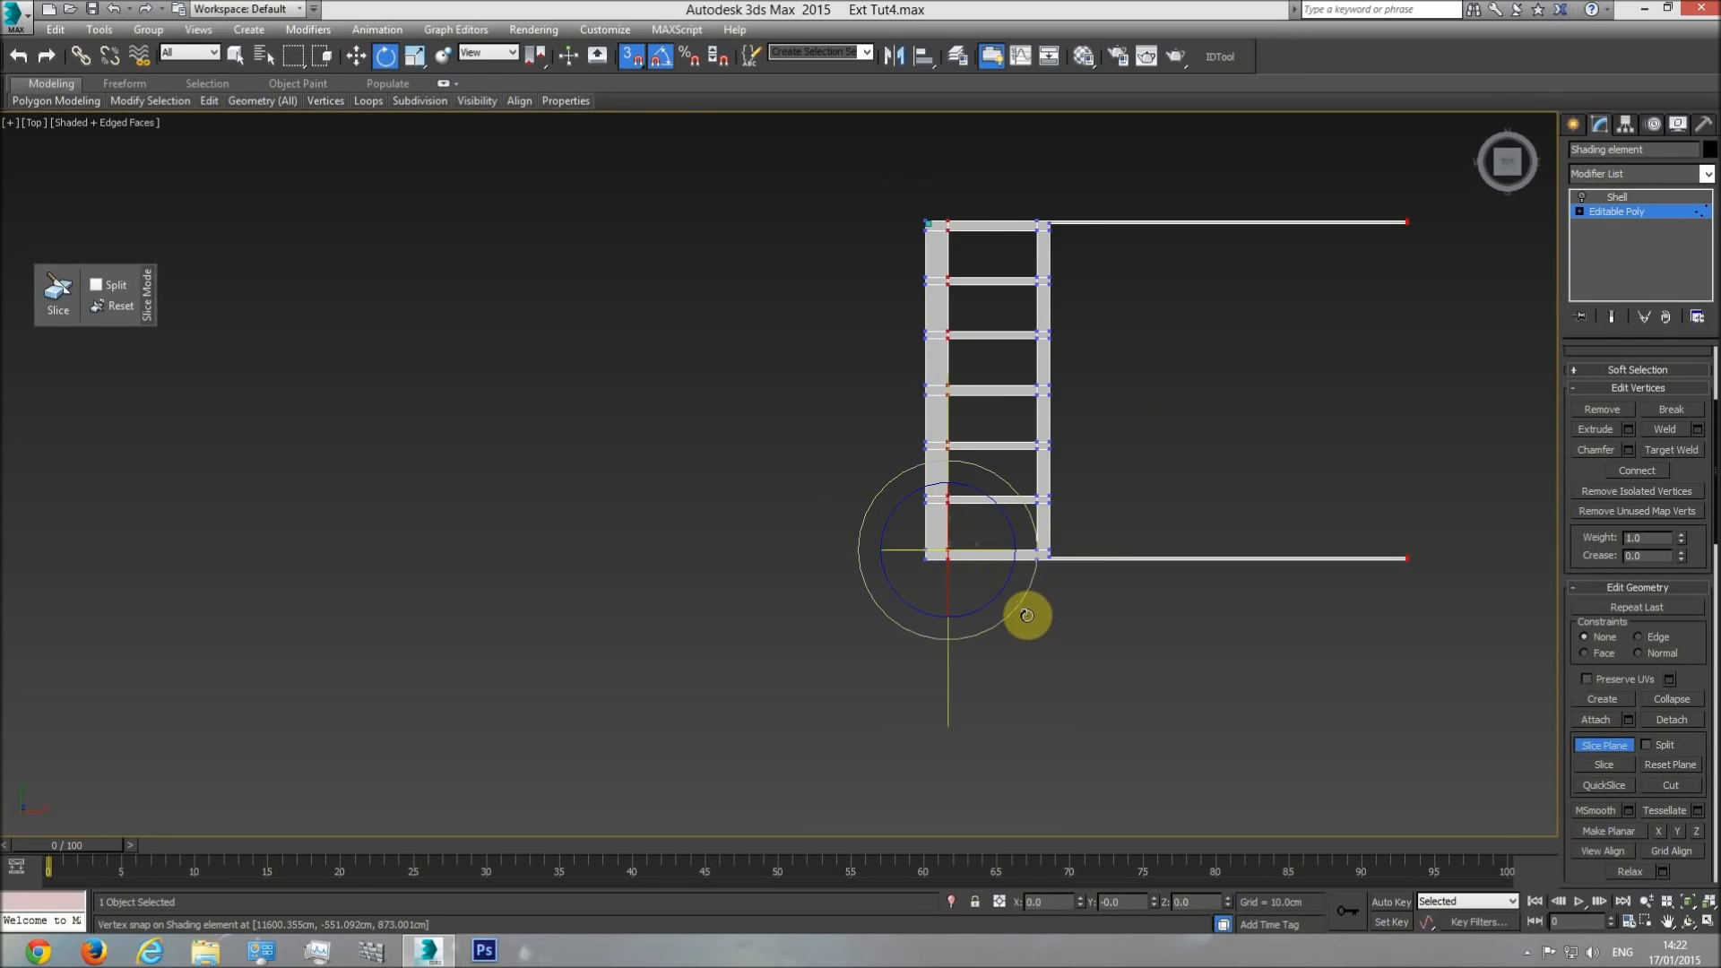
Snap the slice plane to the reference box's inner edge, slice the outer beam lengthwise and leave slicing.
{"action": "left_click", "coordinate": [356, 57]}
{"action": "left_click_drag", "start_coordinate": [989, 534], "coordinate": [933, 219]}
{"action": "scroll", "coordinate": [933, 206], "scroll_direction": "up", "scroll_amount": 2}
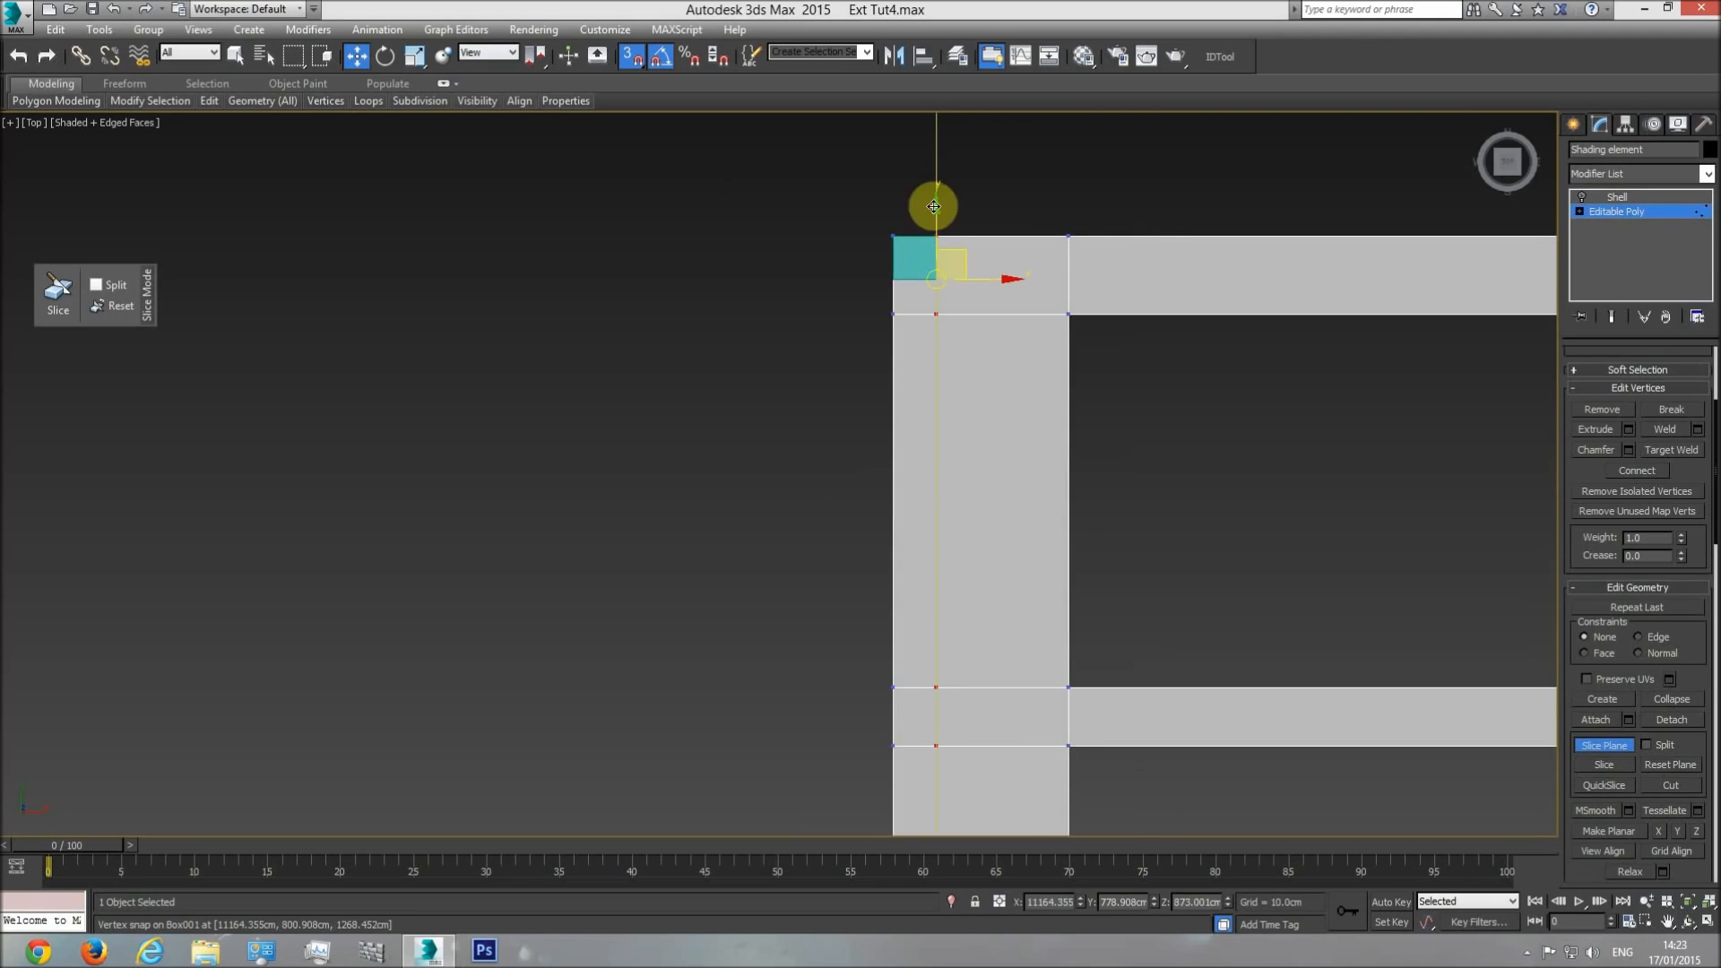
{"action": "left_click", "coordinate": [1615, 749]}
{"action": "middle_click_drag", "start_coordinate": [1171, 515], "coordinate": [1127, 389]}
{"action": "scroll", "coordinate": [1116, 422], "scroll_direction": "down", "scroll_amount": 2}
{"action": "scroll", "coordinate": [1127, 389], "scroll_direction": "down", "scroll_amount": 1}
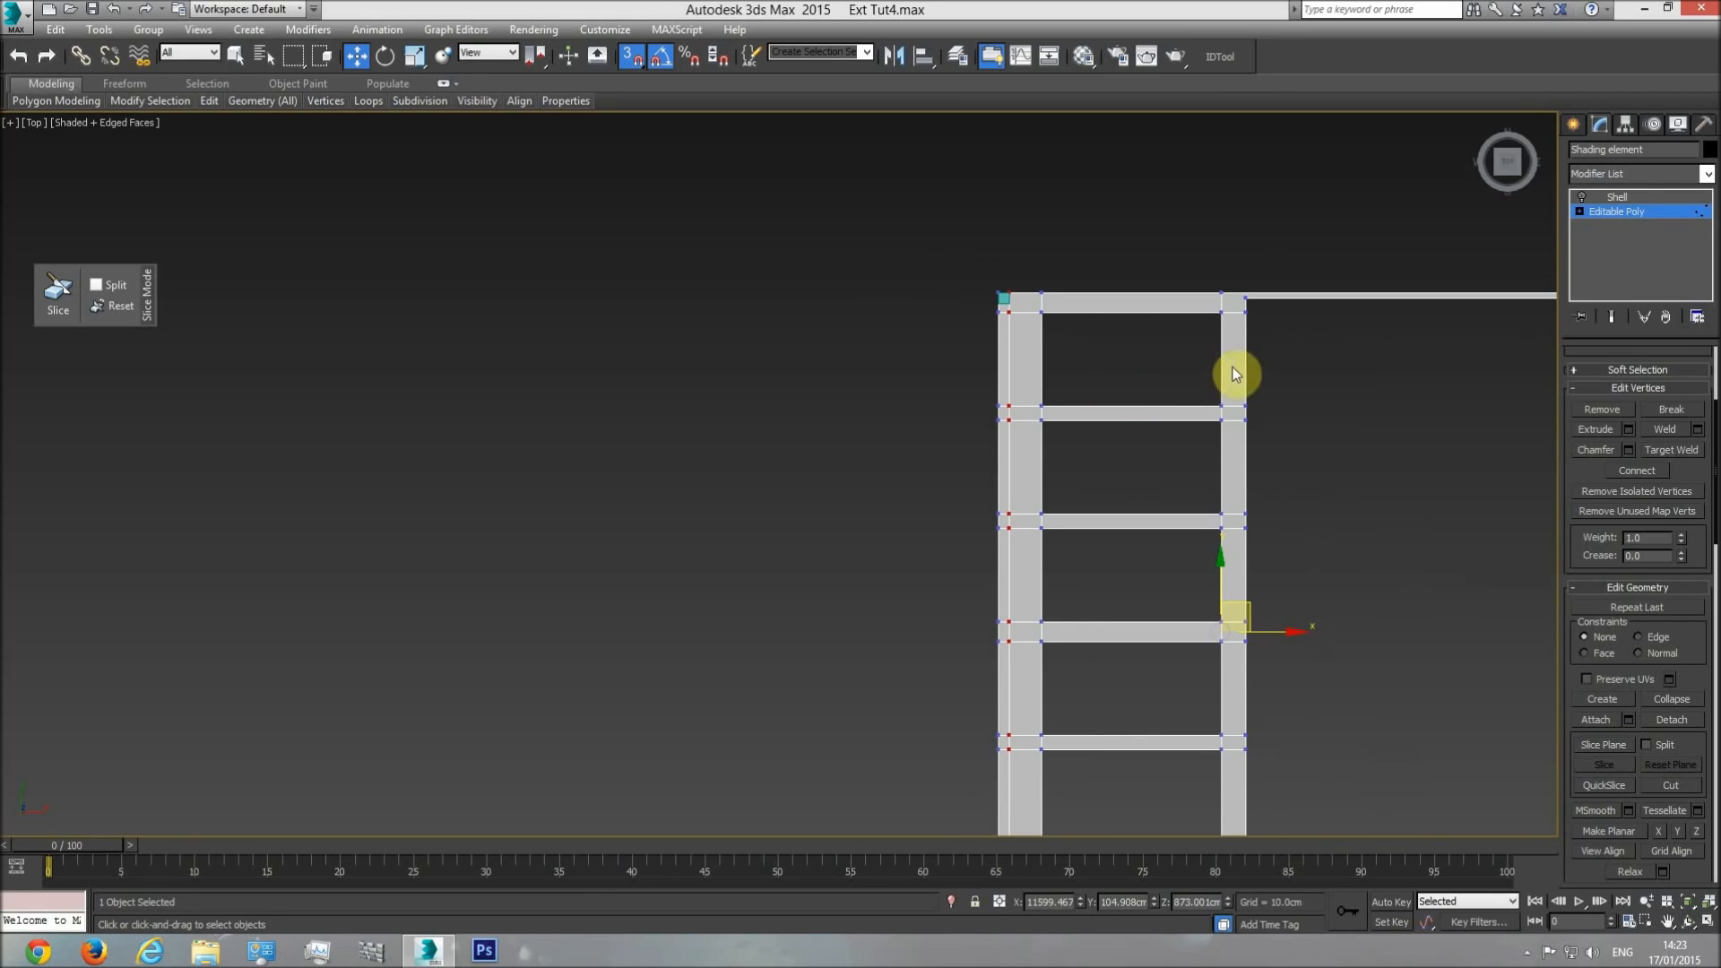
Leave vertex editing on the shading element and delete the reference box.
{"action": "left_click", "coordinate": [1619, 218]}
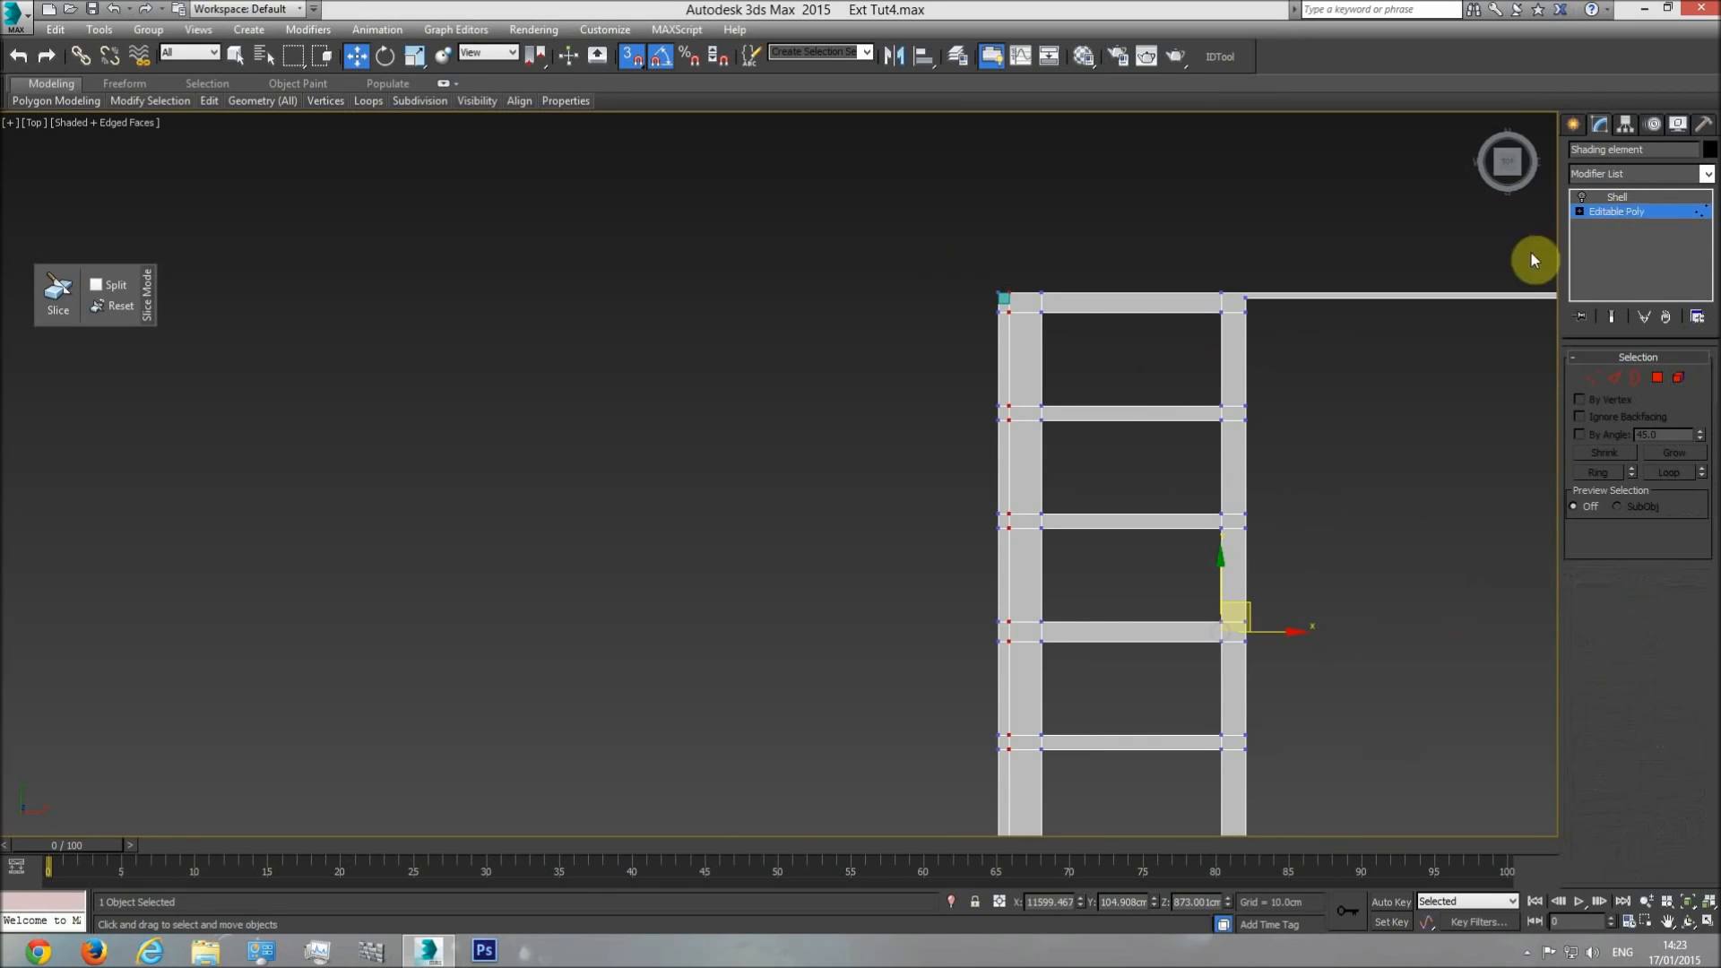
{"action": "left_click", "coordinate": [1003, 299]}
{"action": "key", "text": "Delete"}
{"action": "scroll", "coordinate": [1005, 304], "scroll_direction": "down", "scroll_amount": 2}
{"action": "middle_click_drag", "start_coordinate": [1018, 595], "coordinate": [990, 499]}
{"action": "scroll", "coordinate": [986, 506], "scroll_direction": "up", "scroll_amount": 3}
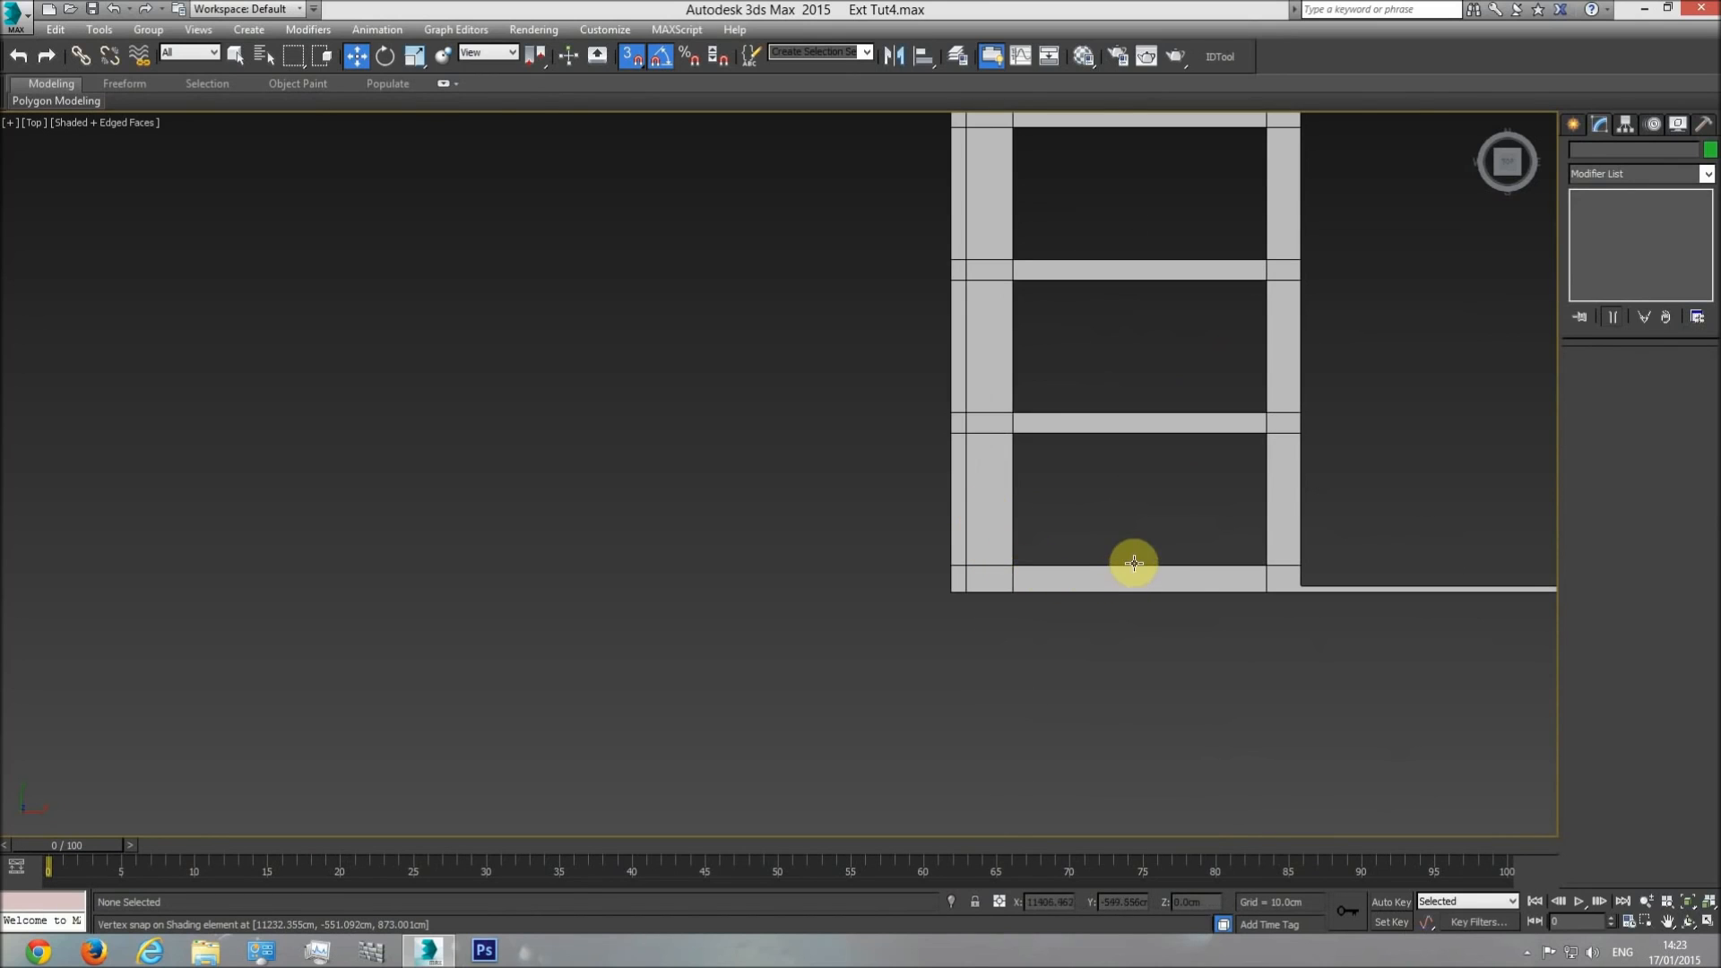
Show the shading element in an orbited perspective view and end isolation to restore the whole building.
{"action": "key", "text": "p"}
{"action": "left_click", "coordinate": [1688, 921]}
{"action": "left_click_drag", "start_coordinate": [829, 546], "coordinate": [772, 464]}
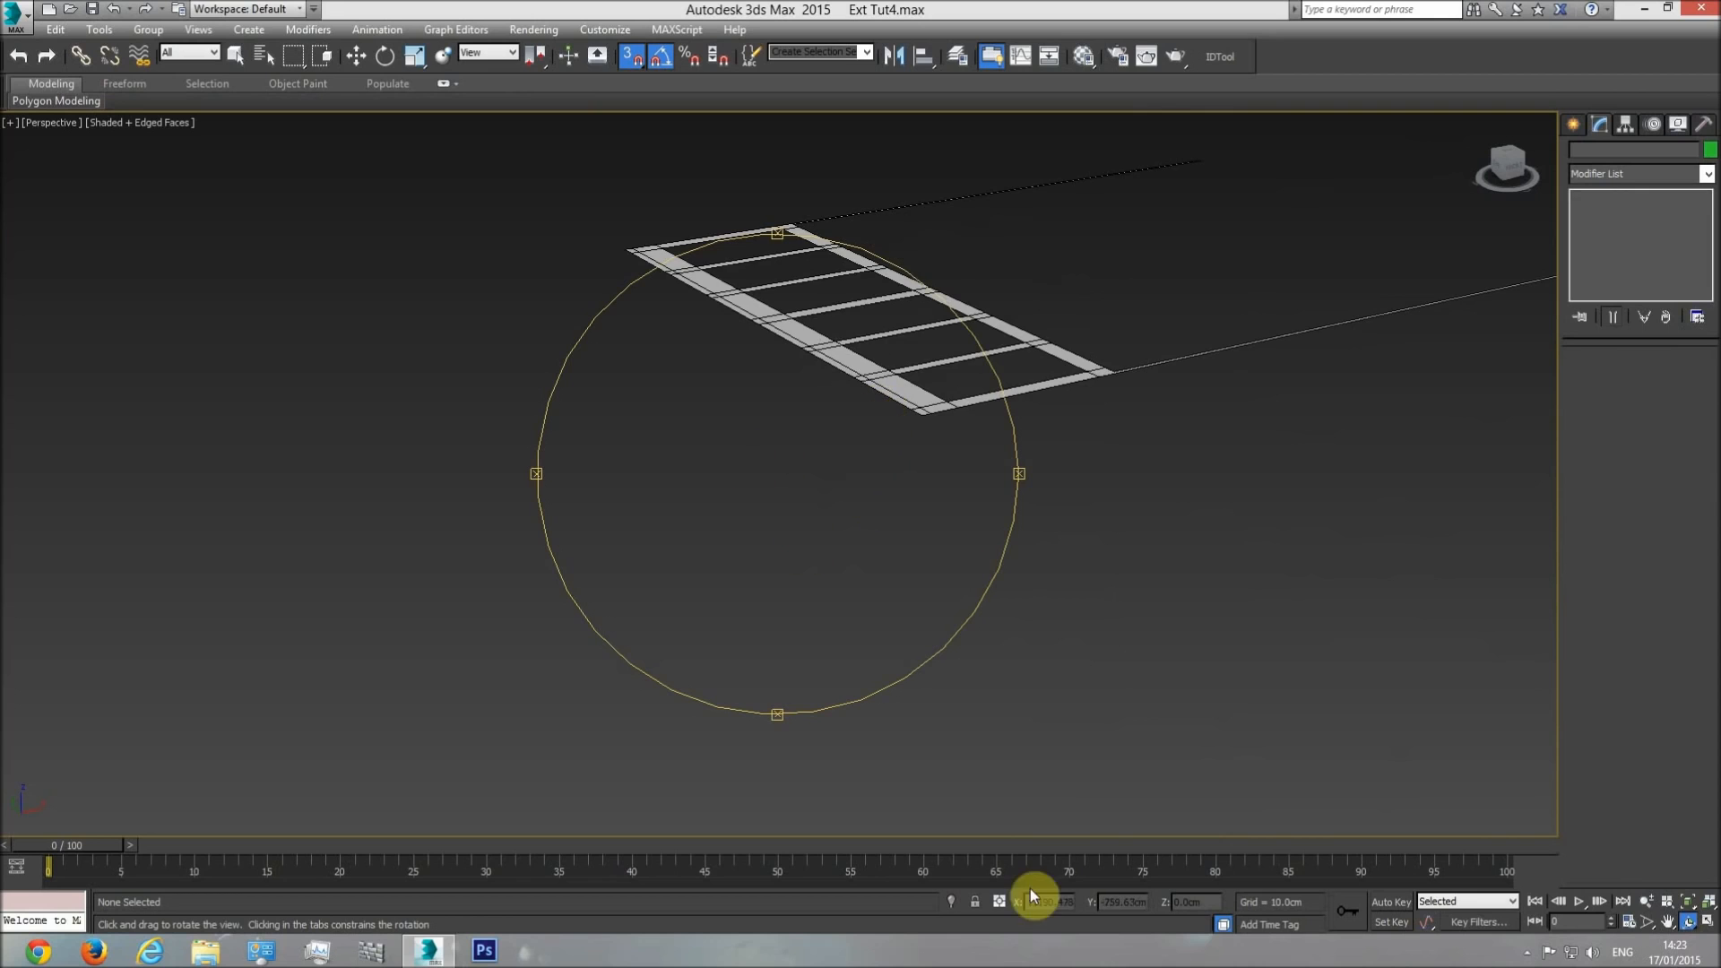
{"action": "right_click", "coordinate": [794, 665]}
{"action": "right_click", "coordinate": [834, 448]}
{"action": "left_click", "coordinate": [866, 371]}
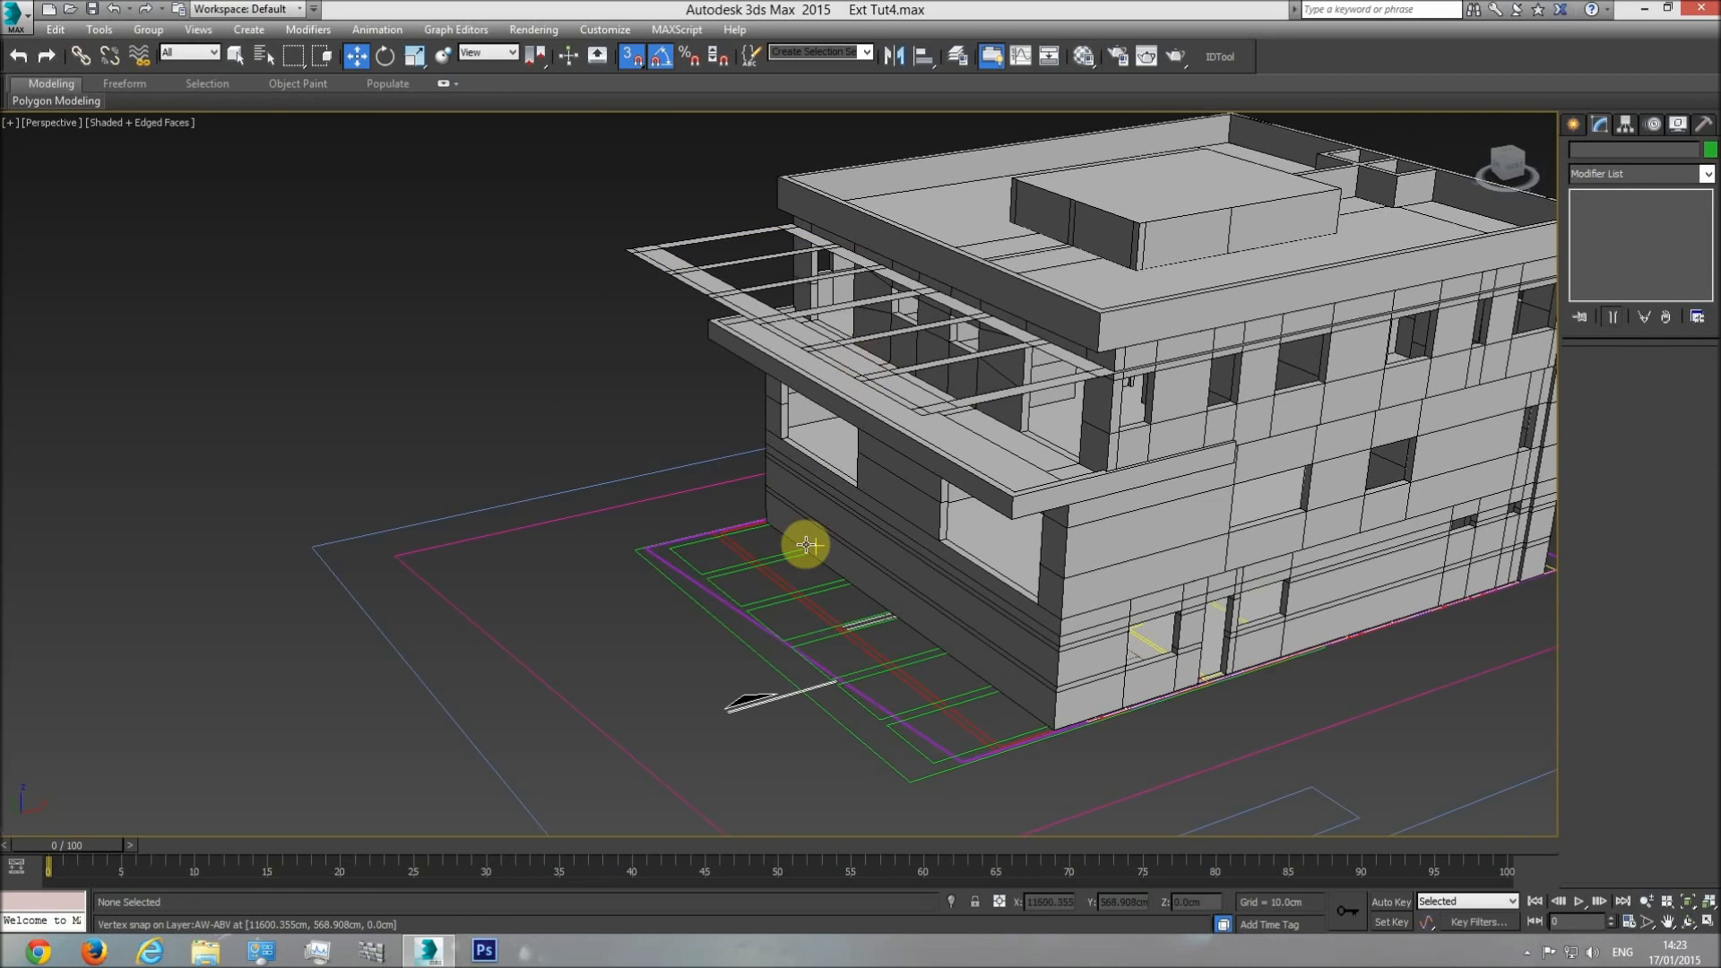
Examine the pergola's edge upstand and its adjoining side beam in the section drawing from the top view.
{"action": "key", "text": "t"}
{"action": "scroll", "coordinate": [784, 548], "scroll_direction": "down", "scroll_amount": 9}
{"action": "middle_click_drag", "start_coordinate": [534, 526], "coordinate": [695, 511]}
{"action": "scroll", "coordinate": [642, 494], "scroll_direction": "up", "scroll_amount": 6}
{"action": "scroll", "coordinate": [524, 441], "scroll_direction": "up", "scroll_amount": 4}
{"action": "scroll", "coordinate": [657, 454], "scroll_direction": "down", "scroll_amount": 8}
{"action": "scroll", "coordinate": [706, 475], "scroll_direction": "up", "scroll_amount": 1}
{"action": "middle_click_drag", "start_coordinate": [706, 473], "coordinate": [269, 458]}
{"action": "scroll", "coordinate": [270, 459], "scroll_direction": "down", "scroll_amount": 2}
{"action": "scroll", "coordinate": [413, 508], "scroll_direction": "down", "scroll_amount": 1}
{"action": "mouse_move", "coordinate": [372, 500]}
{"action": "middle_mouse_down"}
{"action": "mouse_move", "coordinate": [1671, 472]}
{"action": "mouse_move", "coordinate": [326, 481]}
{"action": "mouse_move", "coordinate": [671, 500]}
{"action": "mouse_move", "coordinate": [564, 476]}
{"action": "middle_mouse_up"}
{"action": "scroll", "coordinate": [565, 476], "scroll_direction": "up", "scroll_amount": 2}
{"action": "scroll", "coordinate": [615, 448], "scroll_direction": "up", "scroll_amount": 5}
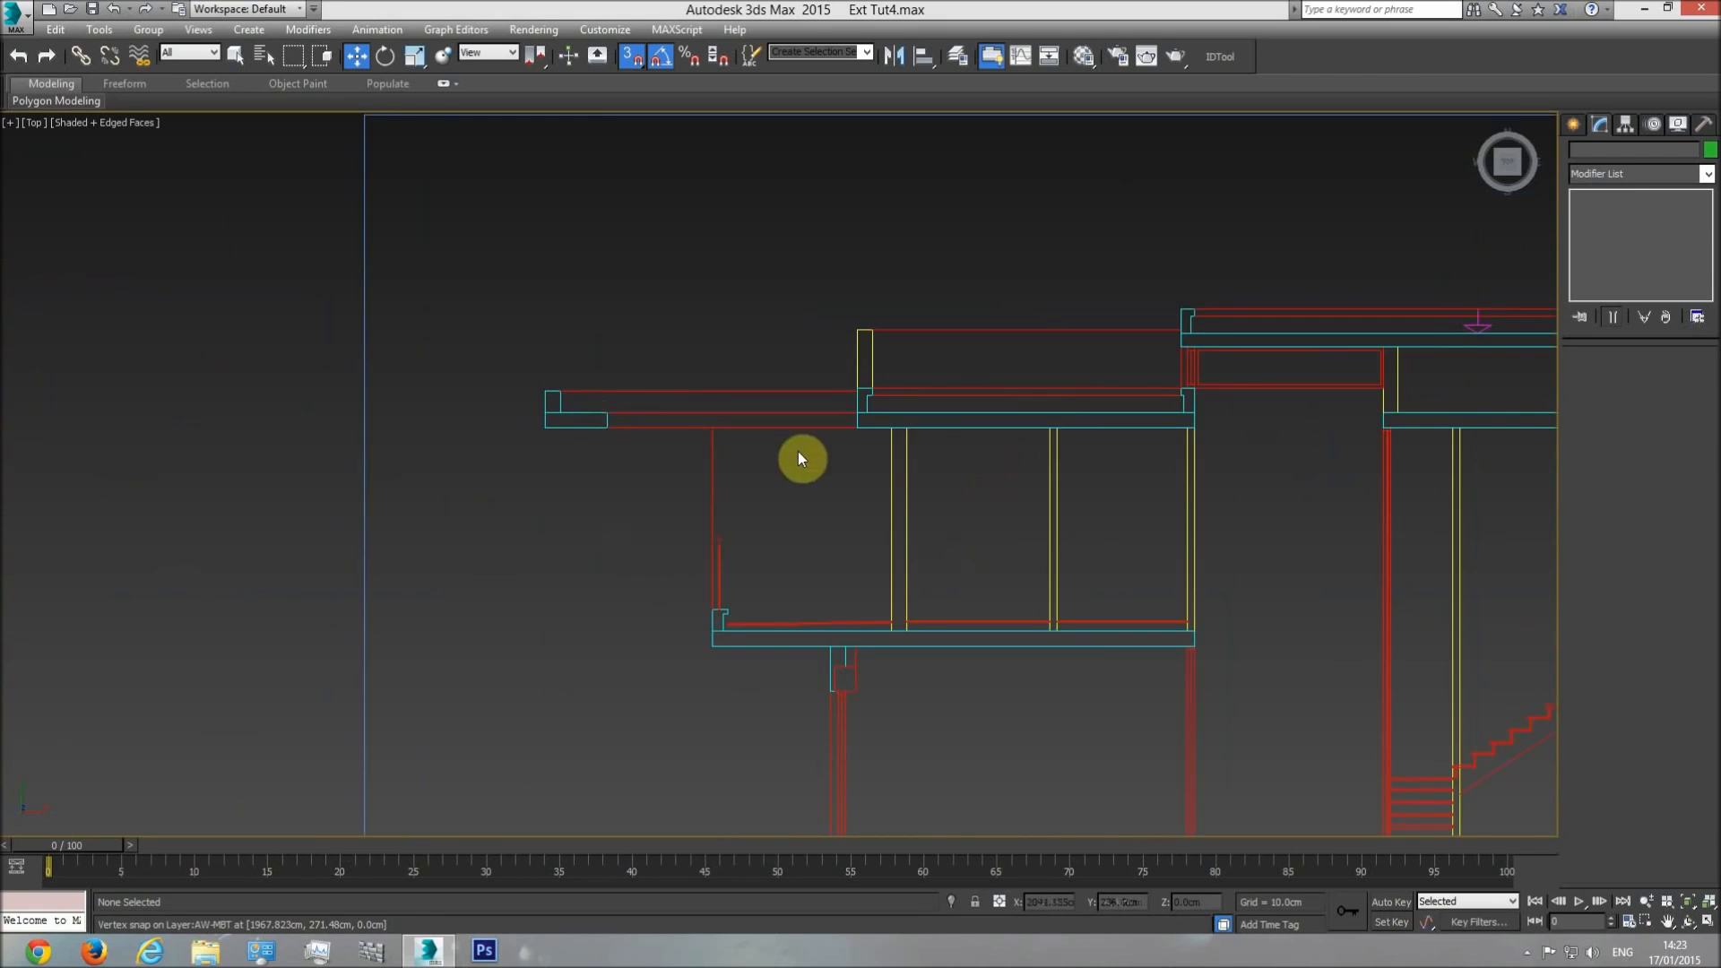
{"action": "scroll", "coordinate": [652, 518], "scroll_direction": "down", "scroll_amount": 3}
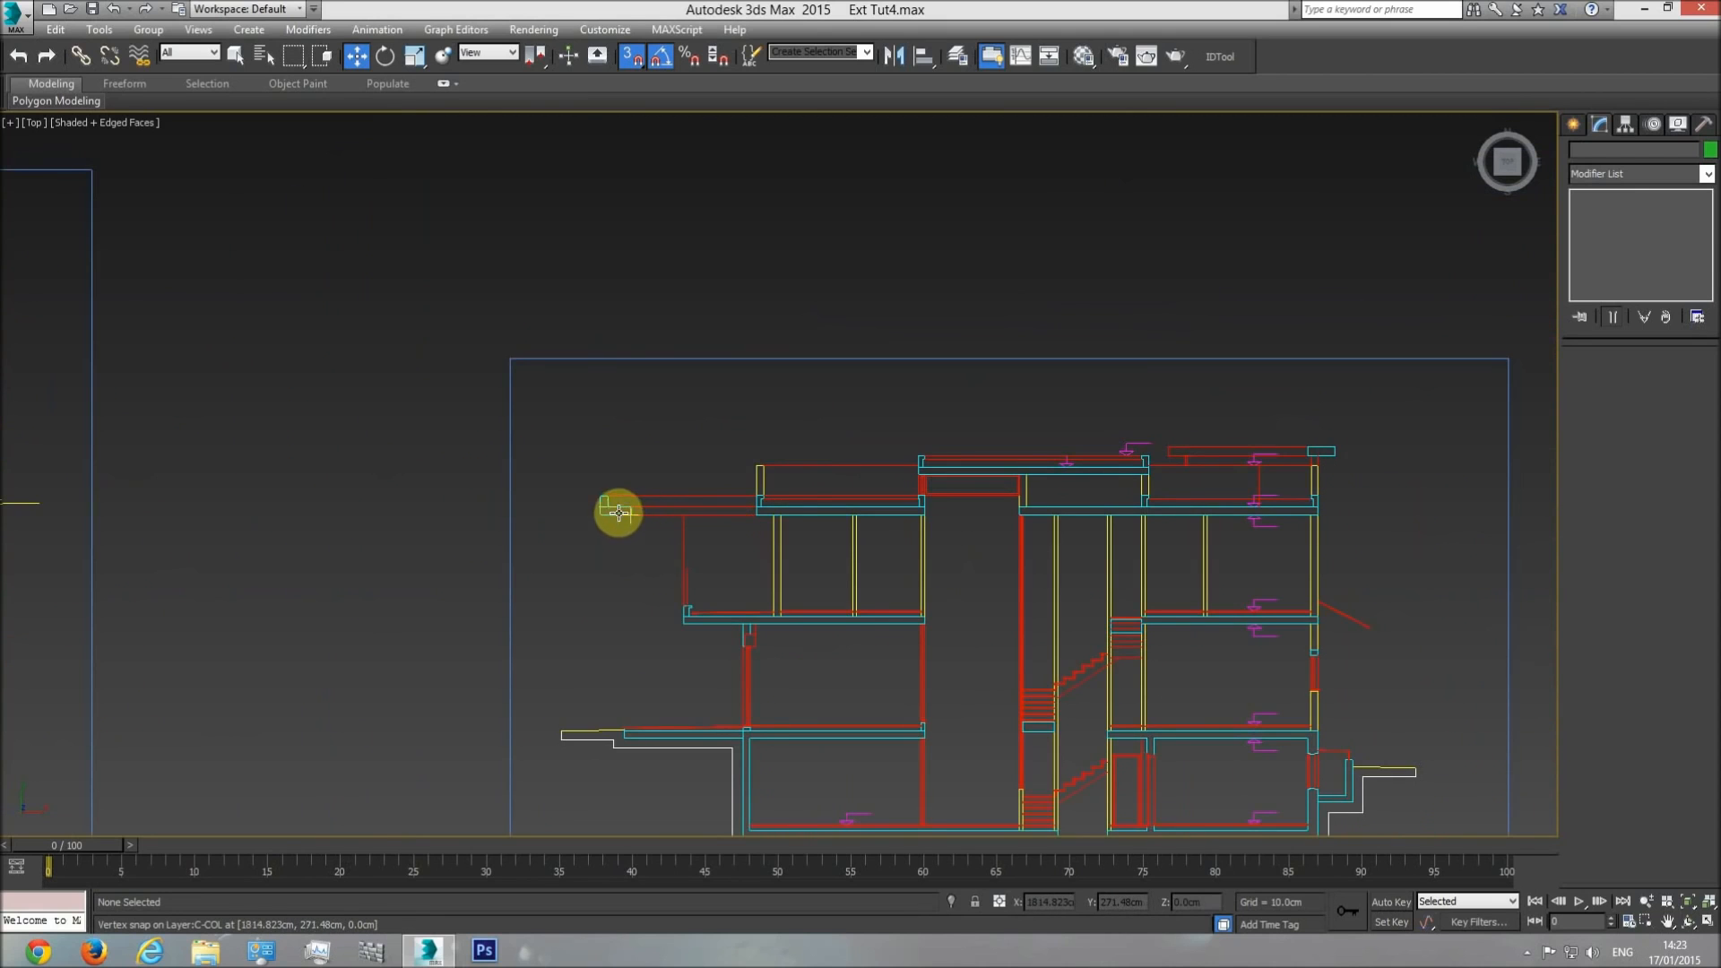
{"action": "scroll", "coordinate": [628, 516], "scroll_direction": "up", "scroll_amount": 4}
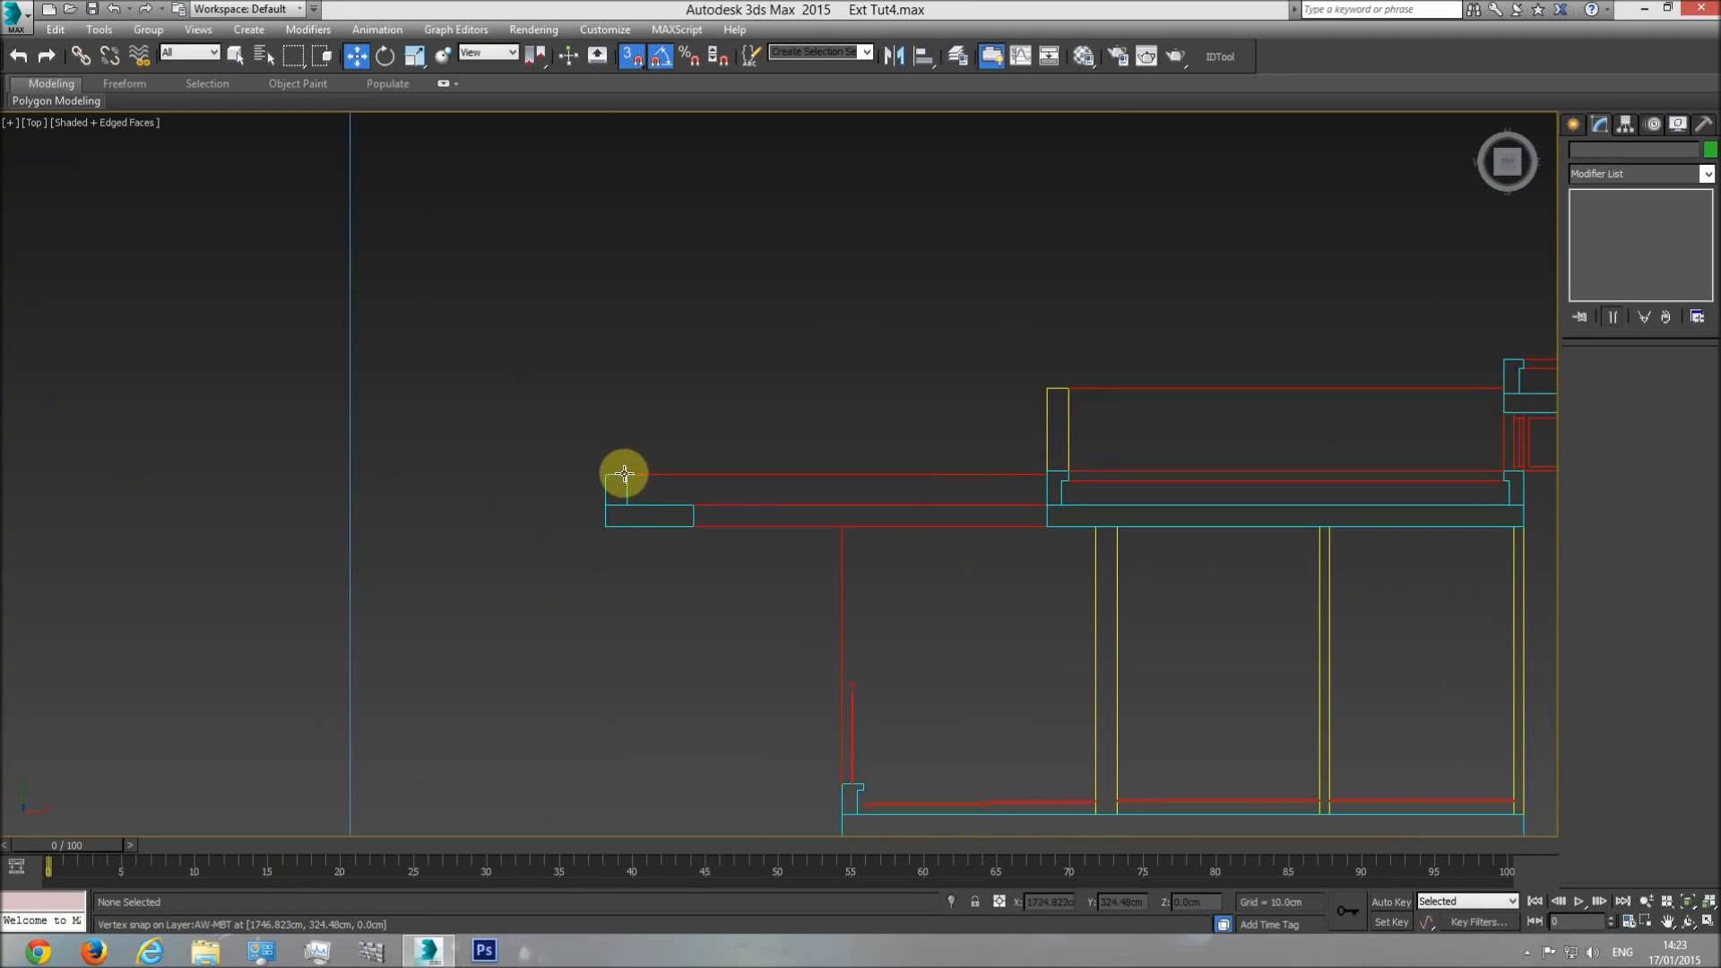
Create a reference box at the pergola's lower outer corner in plan and set its length to 22 cm.
{"action": "middle_click_drag", "start_coordinate": [1197, 561], "coordinate": [939, 579]}
{"action": "scroll", "coordinate": [939, 579], "scroll_direction": "down", "scroll_amount": 5}
{"action": "scroll", "coordinate": [977, 582], "scroll_direction": "down", "scroll_amount": 3}
{"action": "scroll", "coordinate": [600, 589], "scroll_direction": "down", "scroll_amount": 3}
{"action": "middle_click_drag", "start_coordinate": [1203, 608], "coordinate": [982, 604]}
{"action": "scroll", "coordinate": [986, 609], "scroll_direction": "up", "scroll_amount": 10}
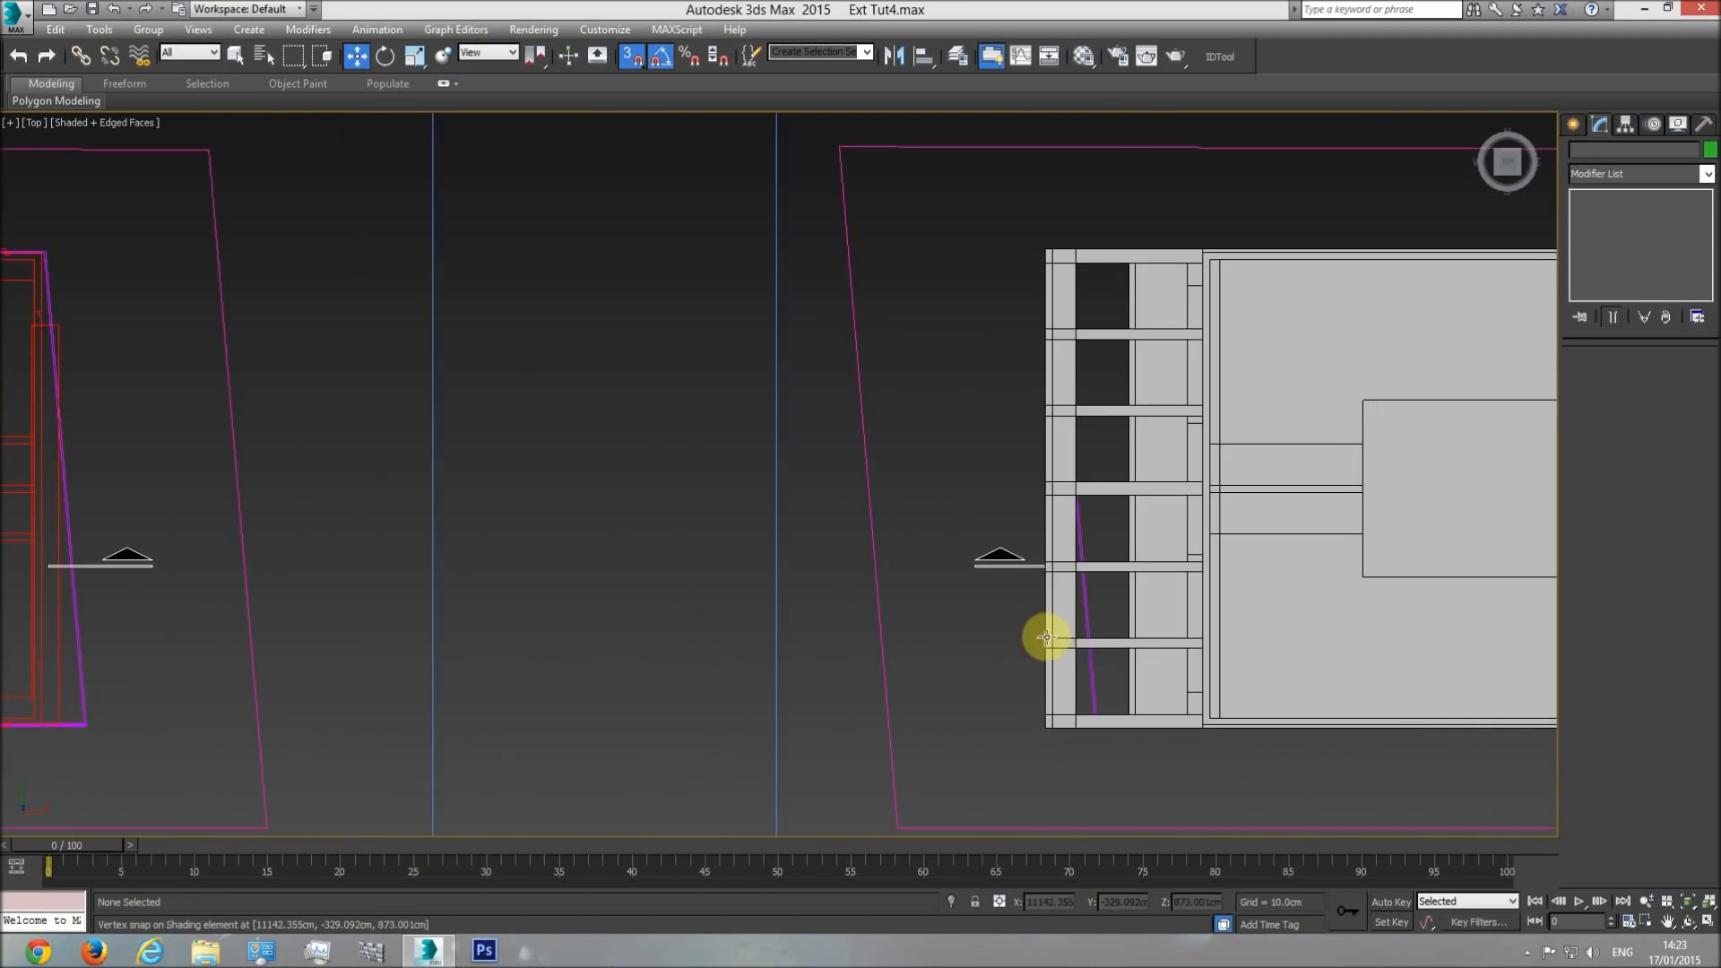
{"action": "middle_click_drag", "start_coordinate": [1041, 675], "coordinate": [992, 634]}
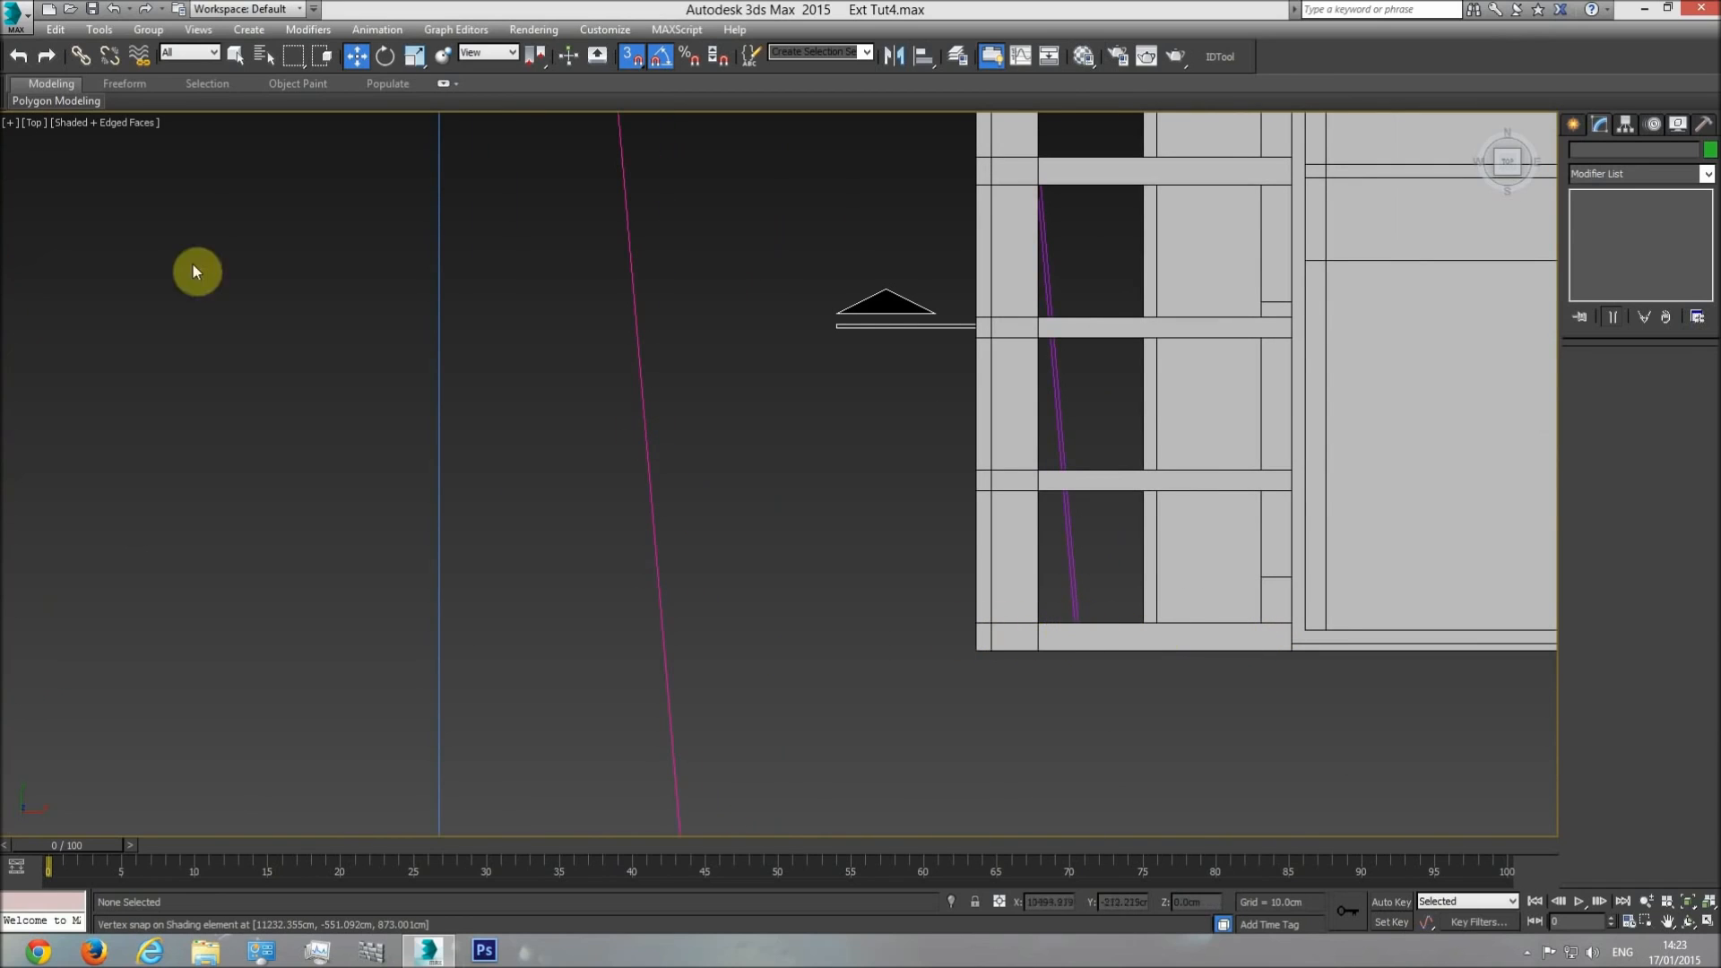
{"action": "left_click", "coordinate": [234, 56]}
{"action": "left_click", "coordinate": [1574, 125]}
{"action": "left_click", "coordinate": [1605, 239]}
{"action": "scroll", "coordinate": [995, 660], "scroll_direction": "up", "scroll_amount": 5}
{"action": "left_click_drag", "start_coordinate": [959, 707], "coordinate": [991, 663]}
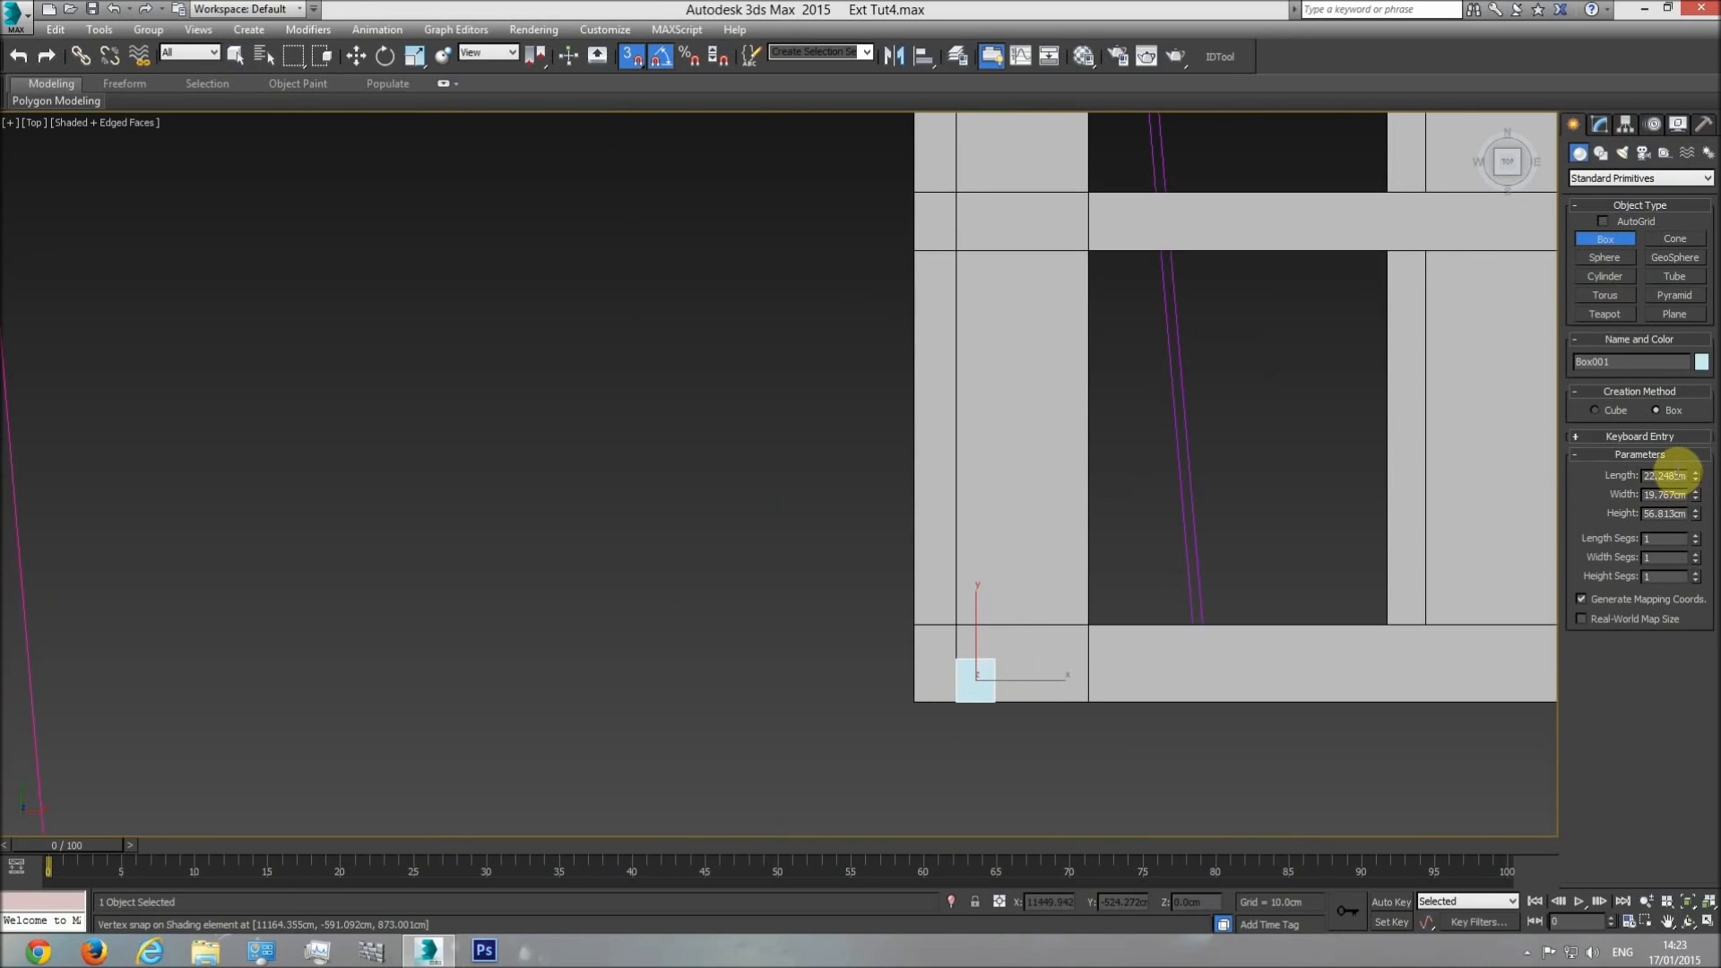
{"action": "key", "text": "Return"}
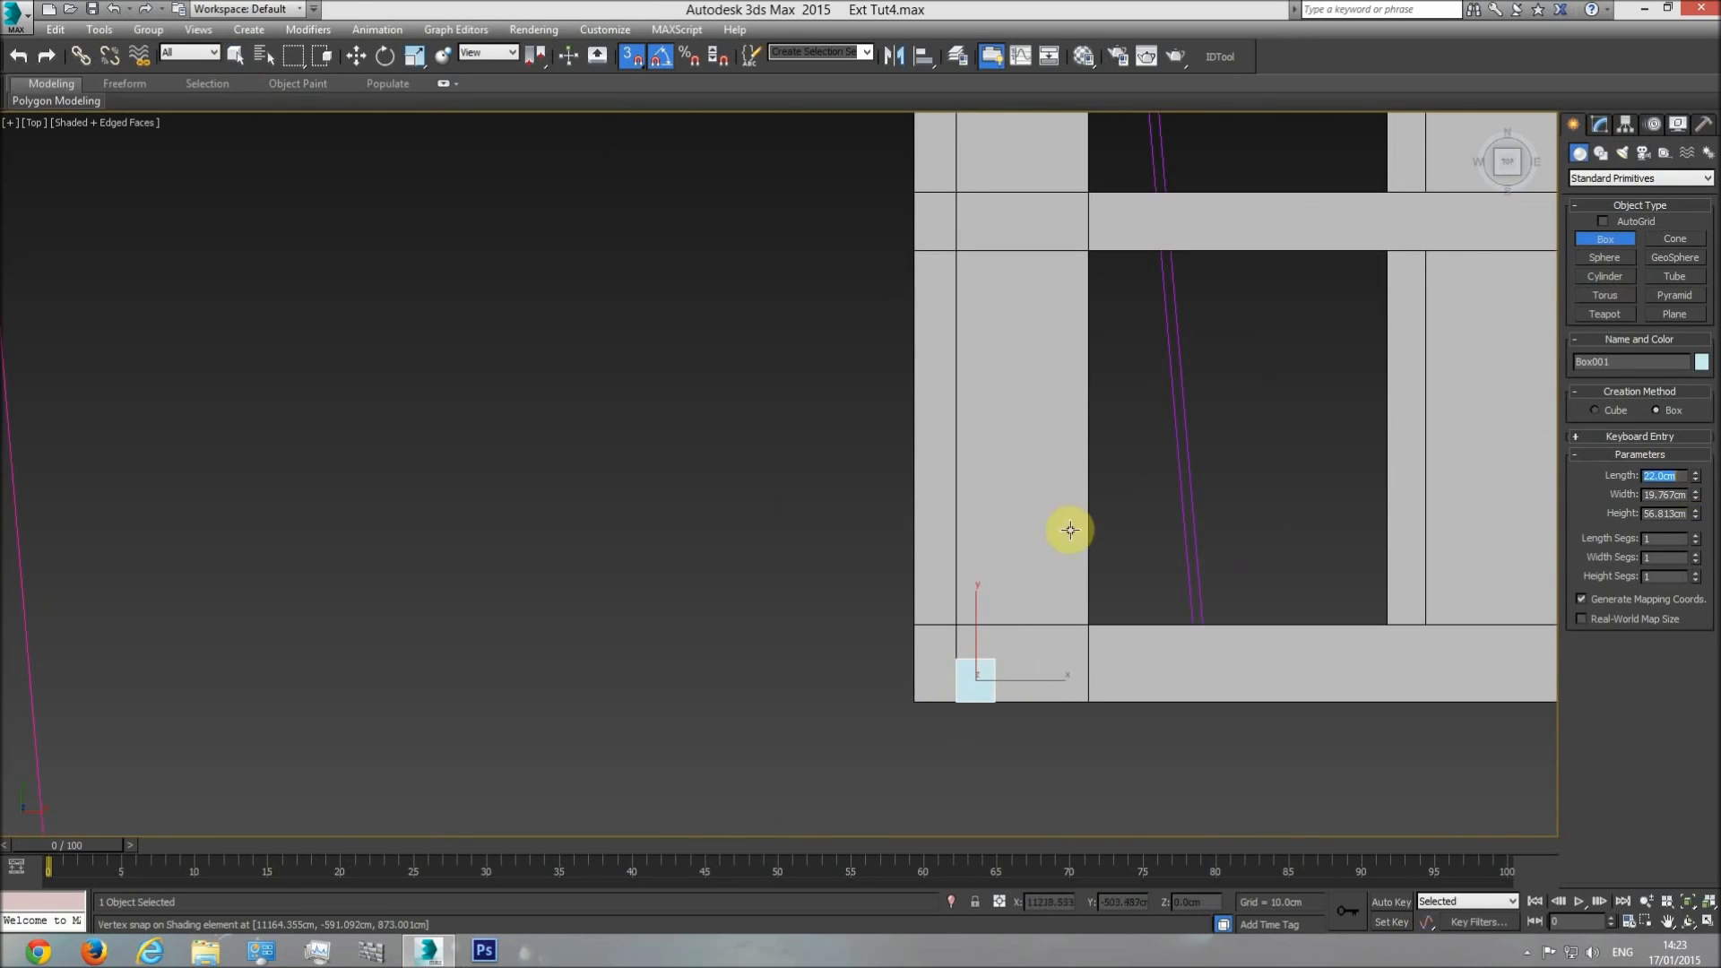
Snap the reference box to the point where the new slice line meets the pergola's lower edge.
{"action": "left_click", "coordinate": [356, 56]}
{"action": "scroll", "coordinate": [944, 618], "scroll_direction": "up", "scroll_amount": 5}
{"action": "mouse_move", "coordinate": [1002, 639]}
{"action": "left_mouse_down"}
{"action": "mouse_move", "coordinate": [1010, 542]}
{"action": "mouse_move", "coordinate": [1065, 561]}
{"action": "mouse_move", "coordinate": [980, 654]}
{"action": "left_mouse_up"}
Start a slice plane on the shading element's base Editable Poly vertices and rotate it to run horizontally in plan.
{"action": "left_click", "coordinate": [1025, 519]}
{"action": "scroll", "coordinate": [1063, 561], "scroll_direction": "down", "scroll_amount": 3}
{"action": "scroll", "coordinate": [1063, 561], "scroll_direction": "down", "scroll_amount": 3}
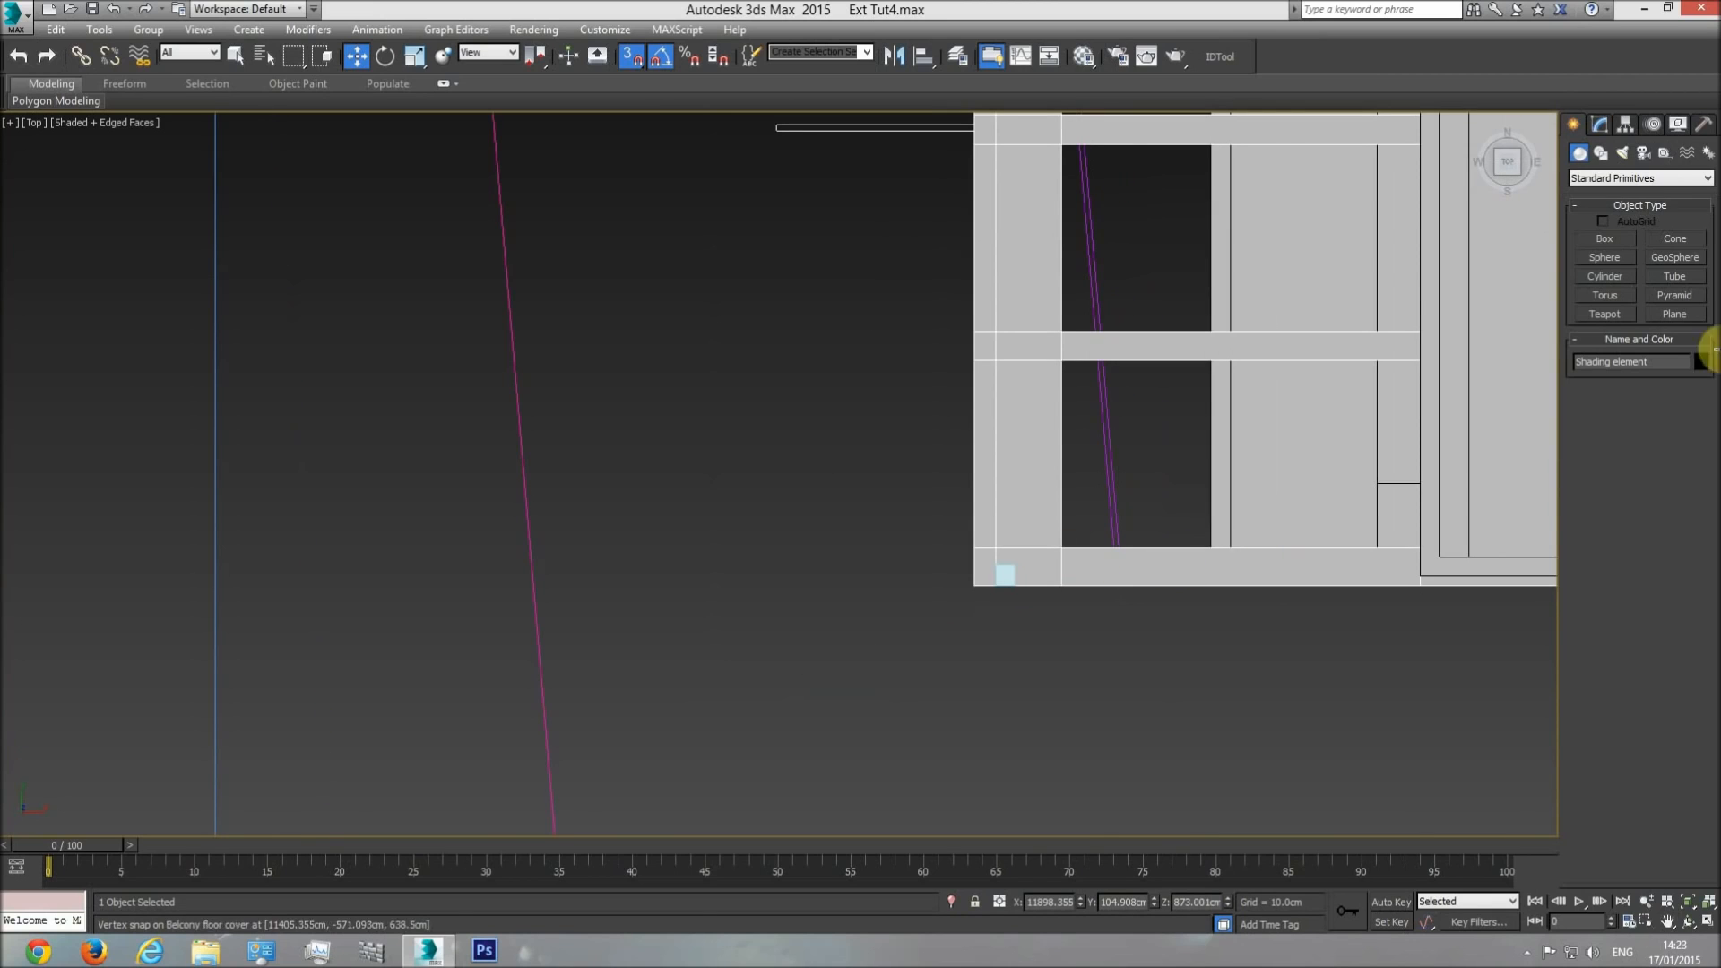
{"action": "left_click", "coordinate": [1601, 124]}
{"action": "left_click", "coordinate": [1617, 215]}
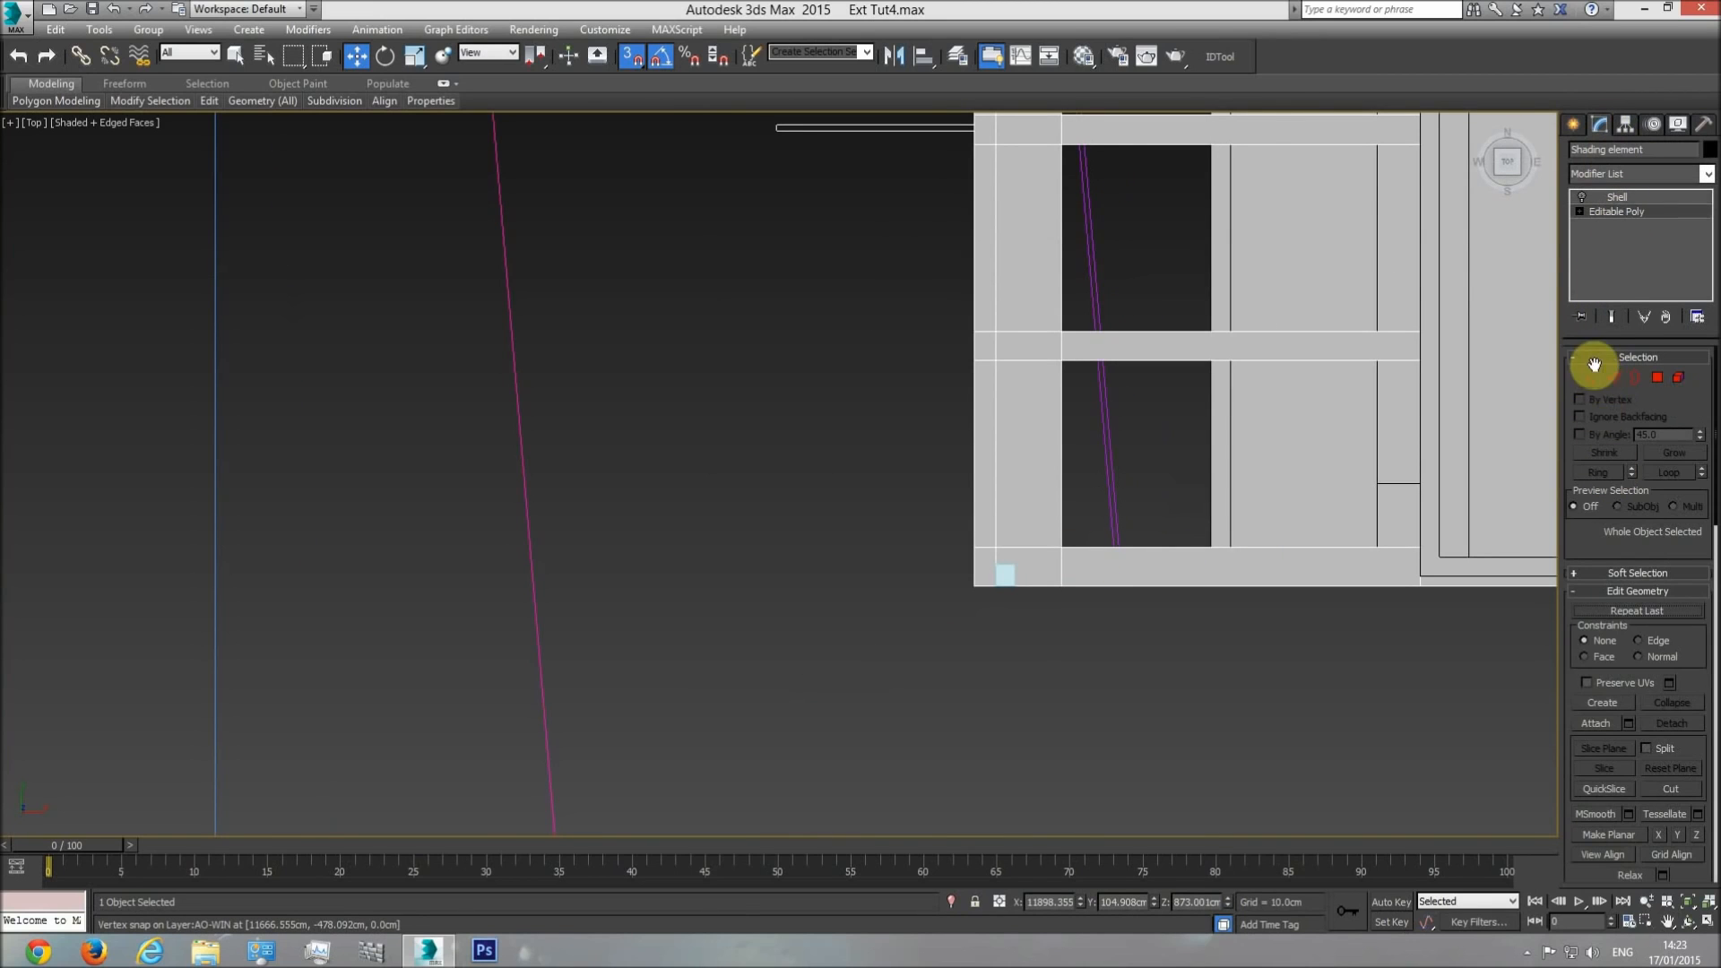
{"action": "left_click", "coordinate": [1594, 376]}
{"action": "scroll", "coordinate": [1589, 510], "scroll_direction": "down", "scroll_amount": 5}
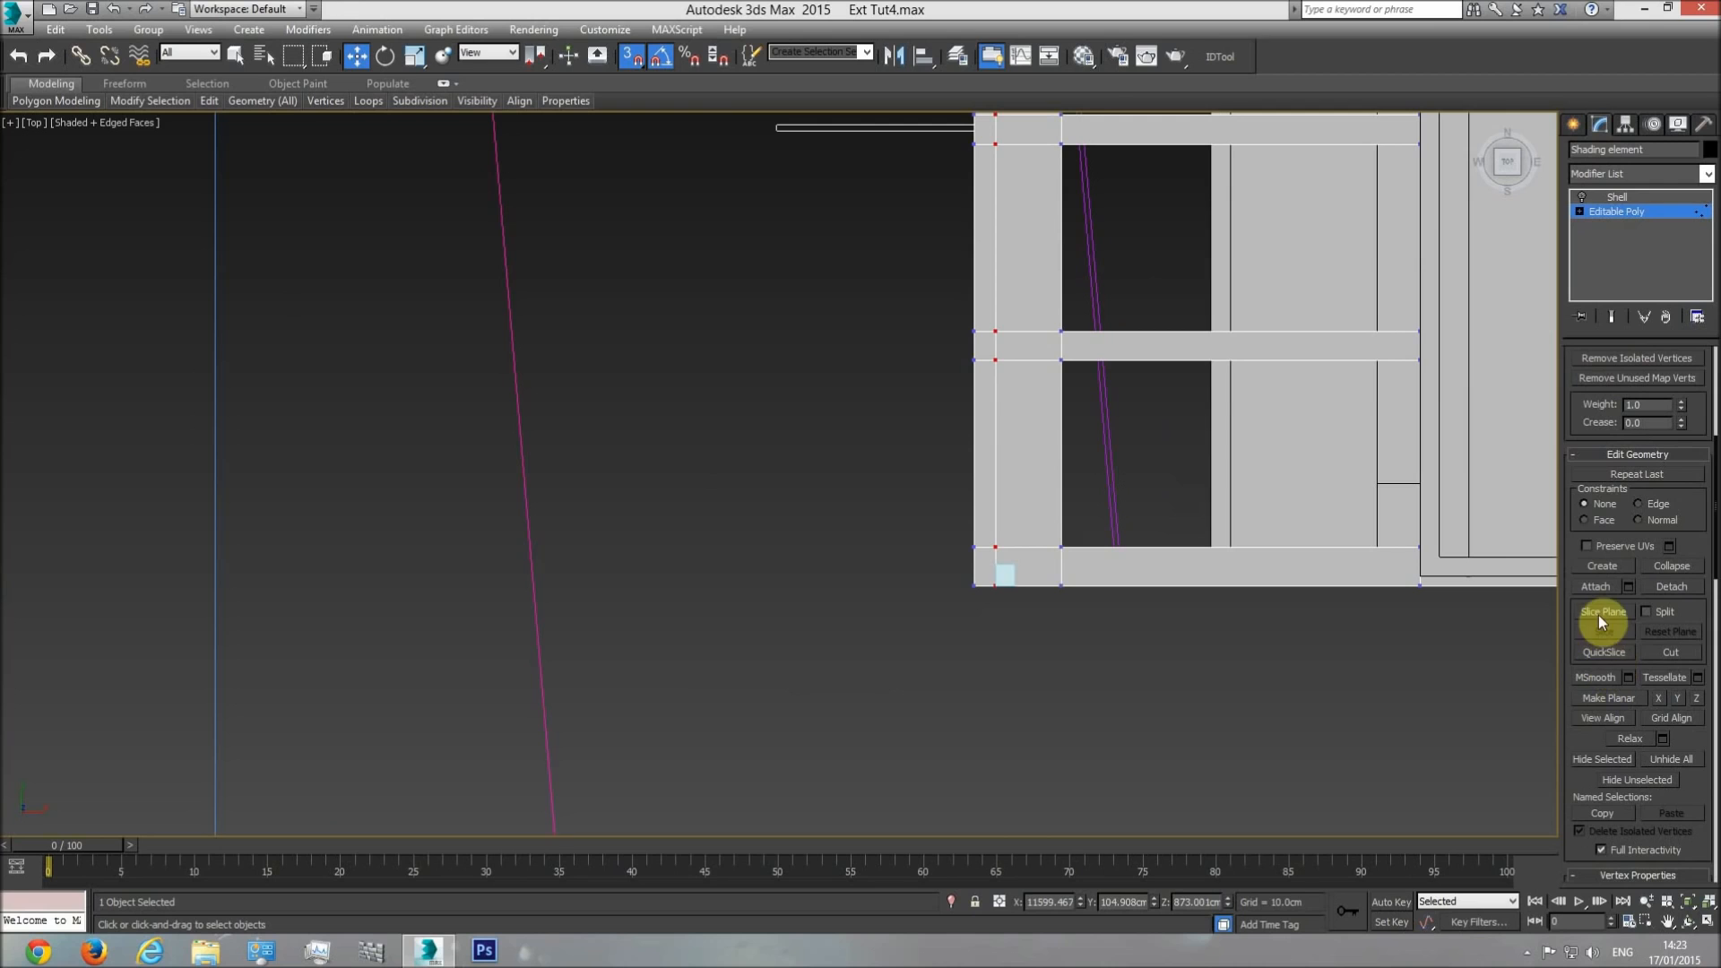
{"action": "scroll", "coordinate": [657, 488], "scroll_direction": "down", "scroll_amount": 7}
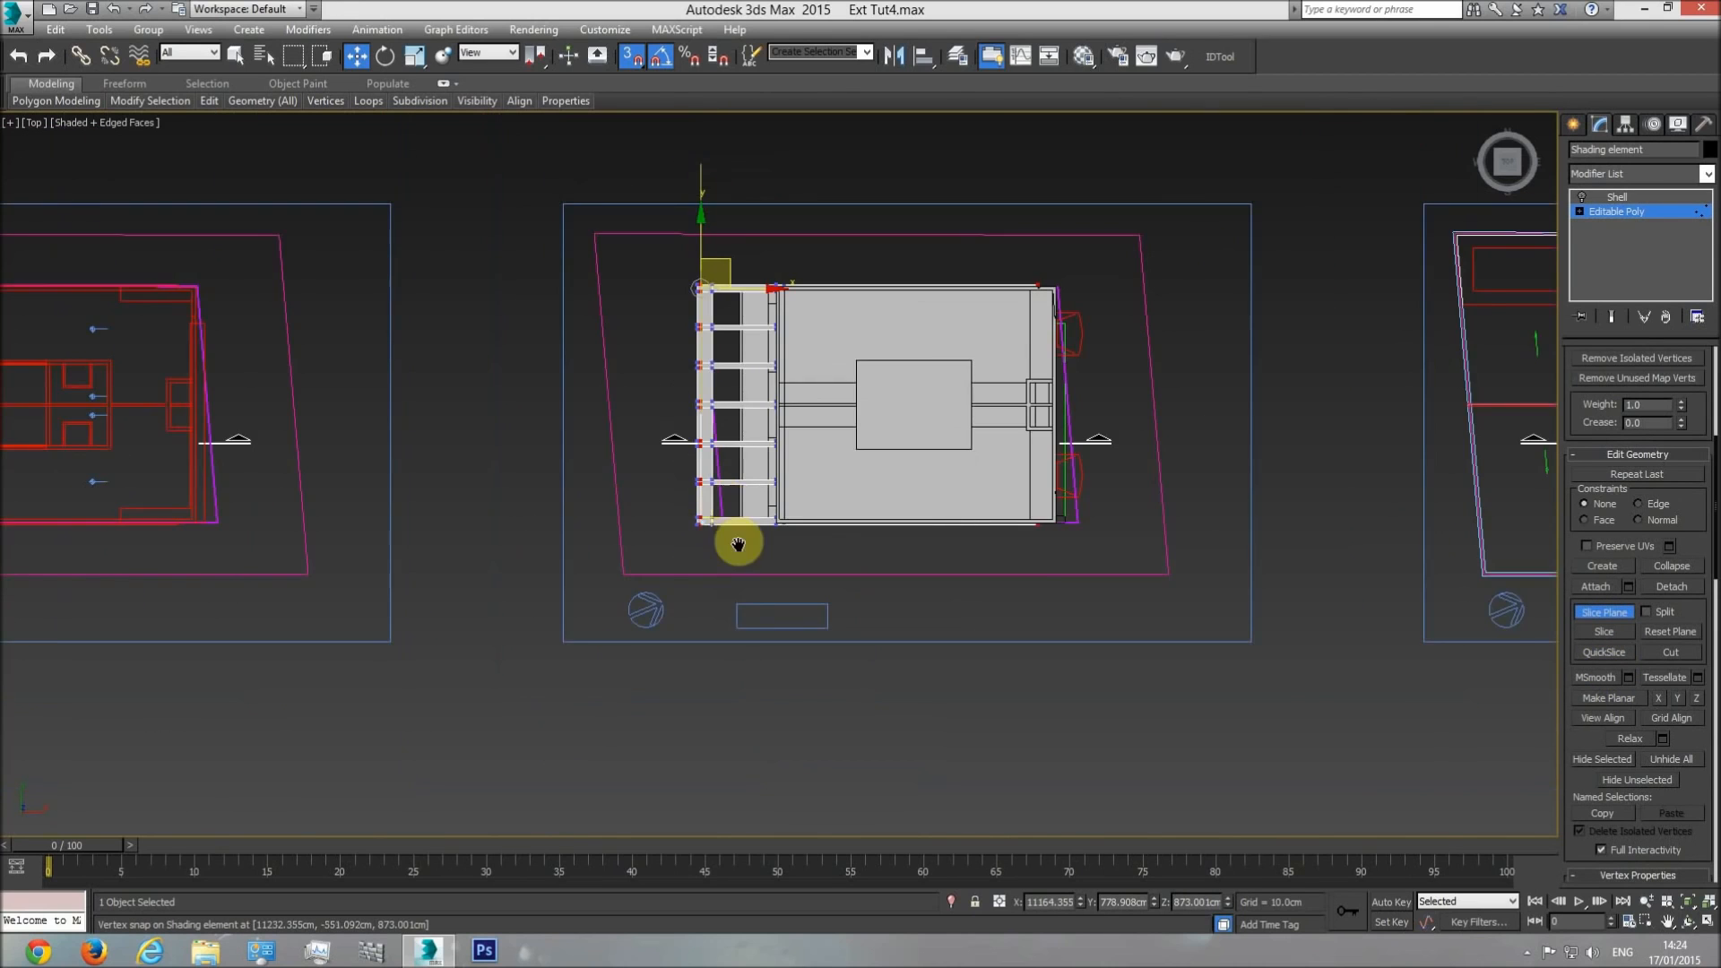
{"action": "left_click", "coordinate": [386, 56]}
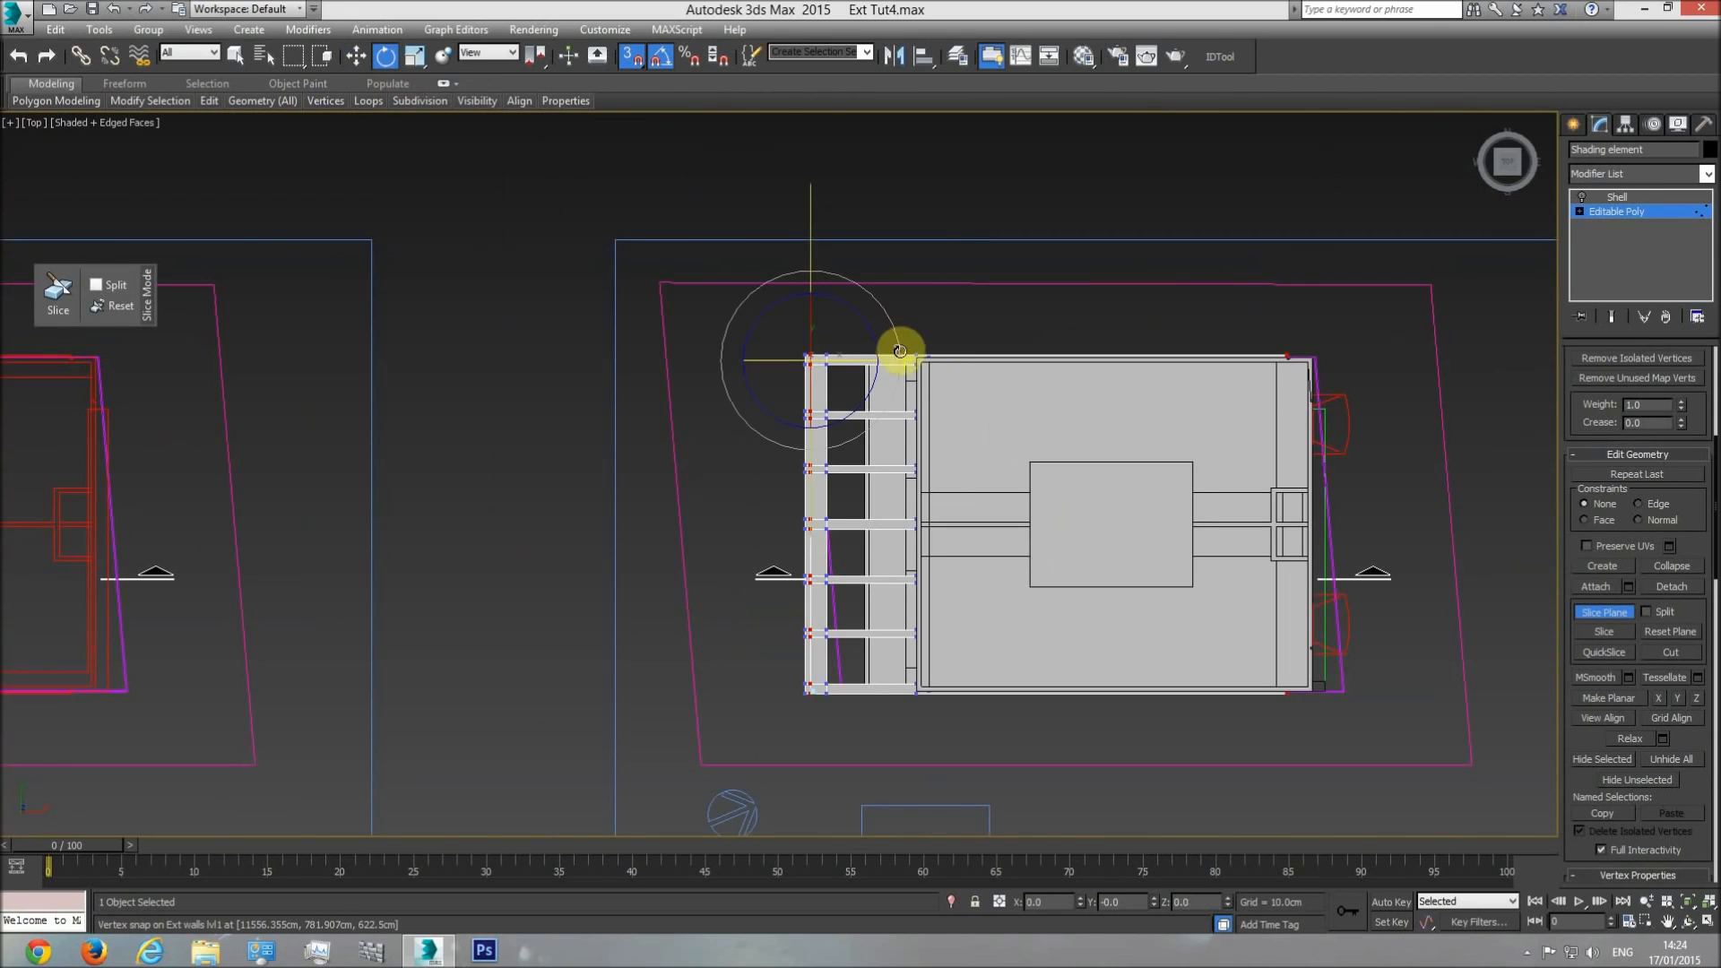
{"action": "left_click_drag", "start_coordinate": [896, 396], "coordinate": [898, 429]}
Snap the slice plane to the reference box's upper edge and slice the pergola's lower side beam along it.
{"action": "left_click", "coordinate": [357, 55]}
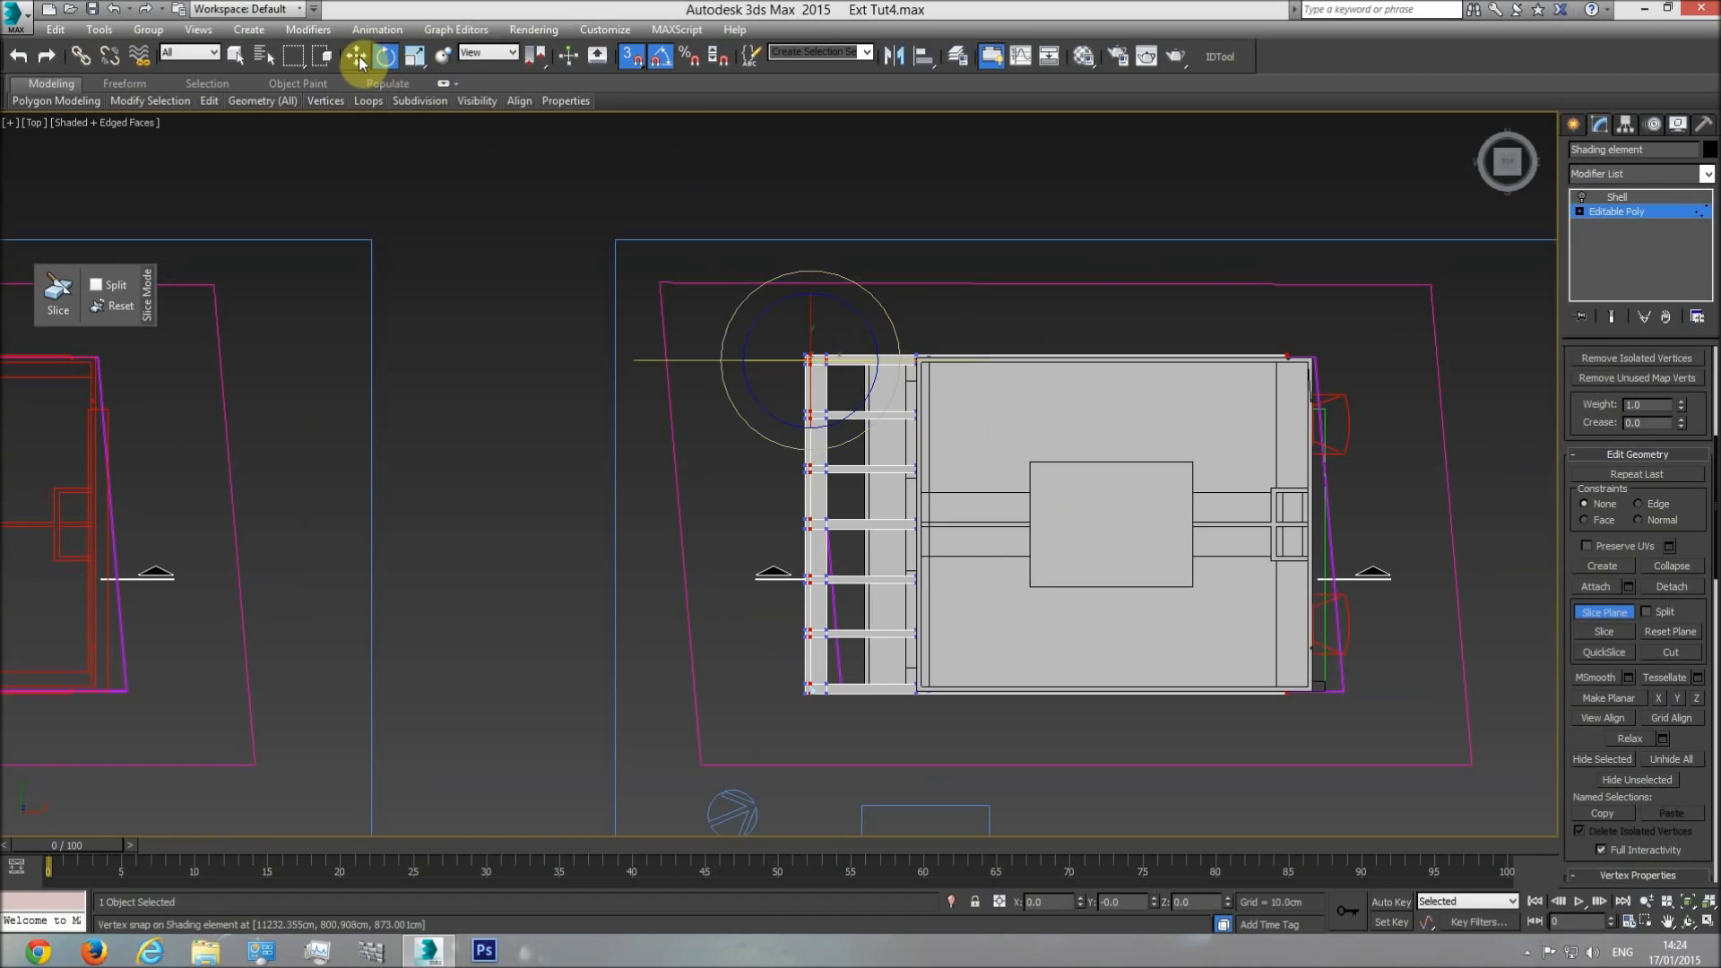
{"action": "left_click_drag", "start_coordinate": [822, 323], "coordinate": [890, 786]}
{"action": "scroll", "coordinate": [798, 664], "scroll_direction": "up", "scroll_amount": 8}
{"action": "middle_click_drag", "start_coordinate": [1014, 787], "coordinate": [925, 610]}
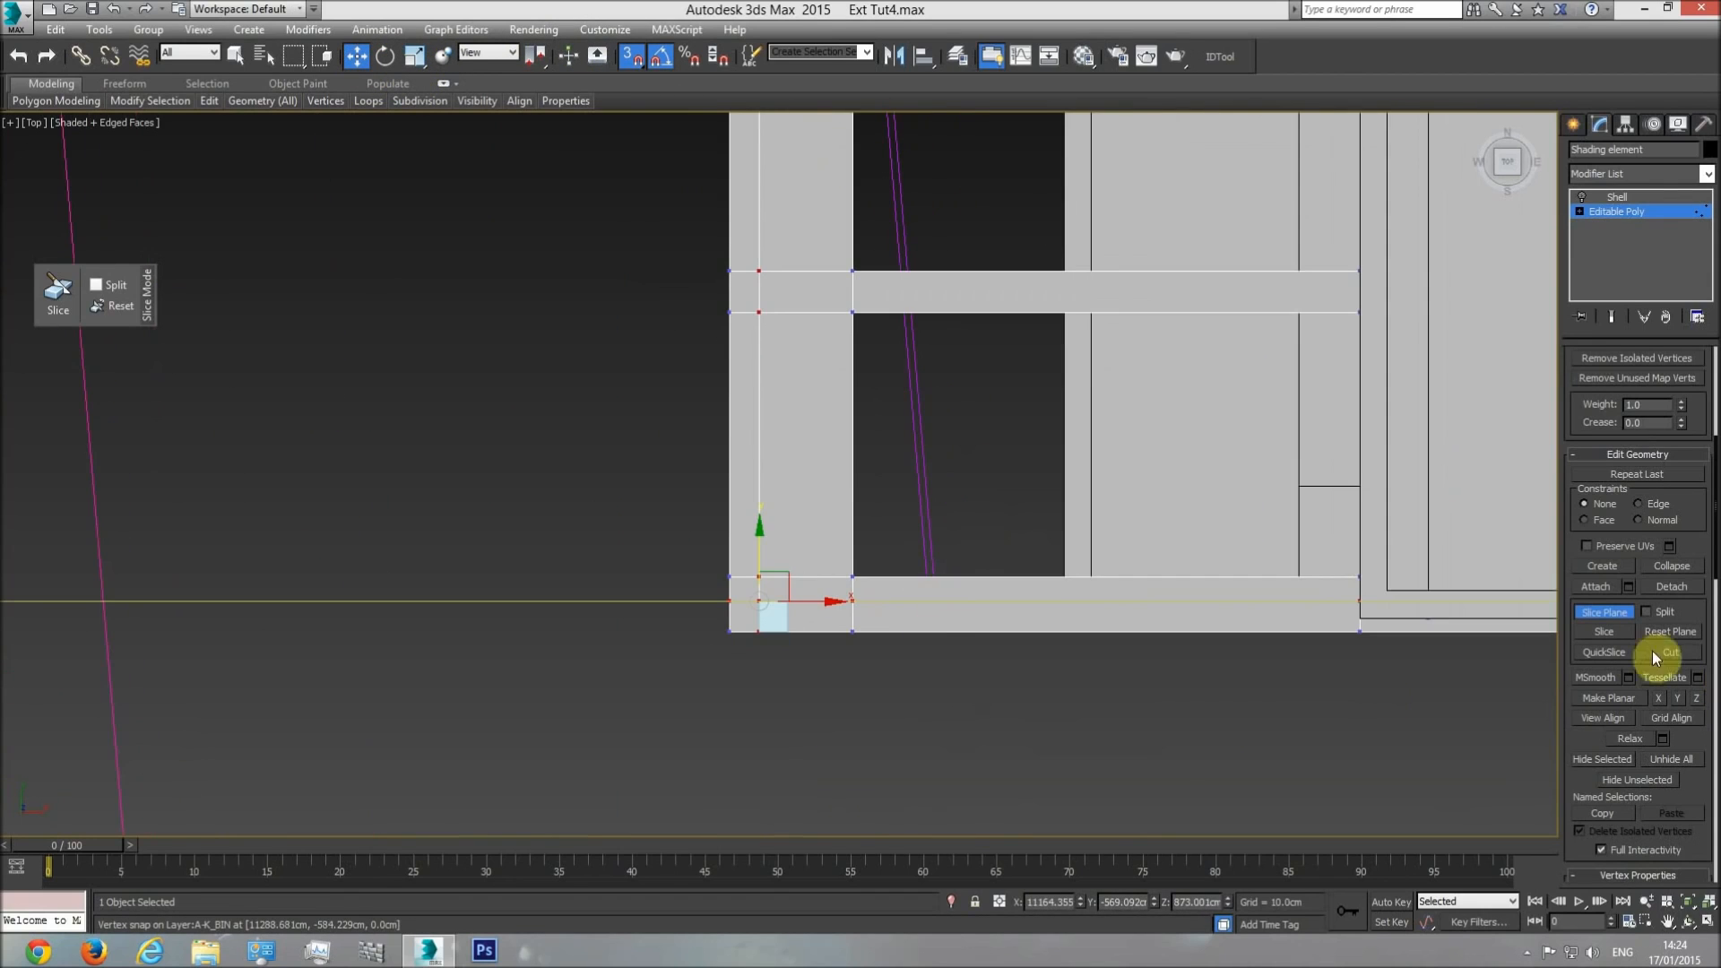
{"action": "left_click", "coordinate": [1631, 218]}
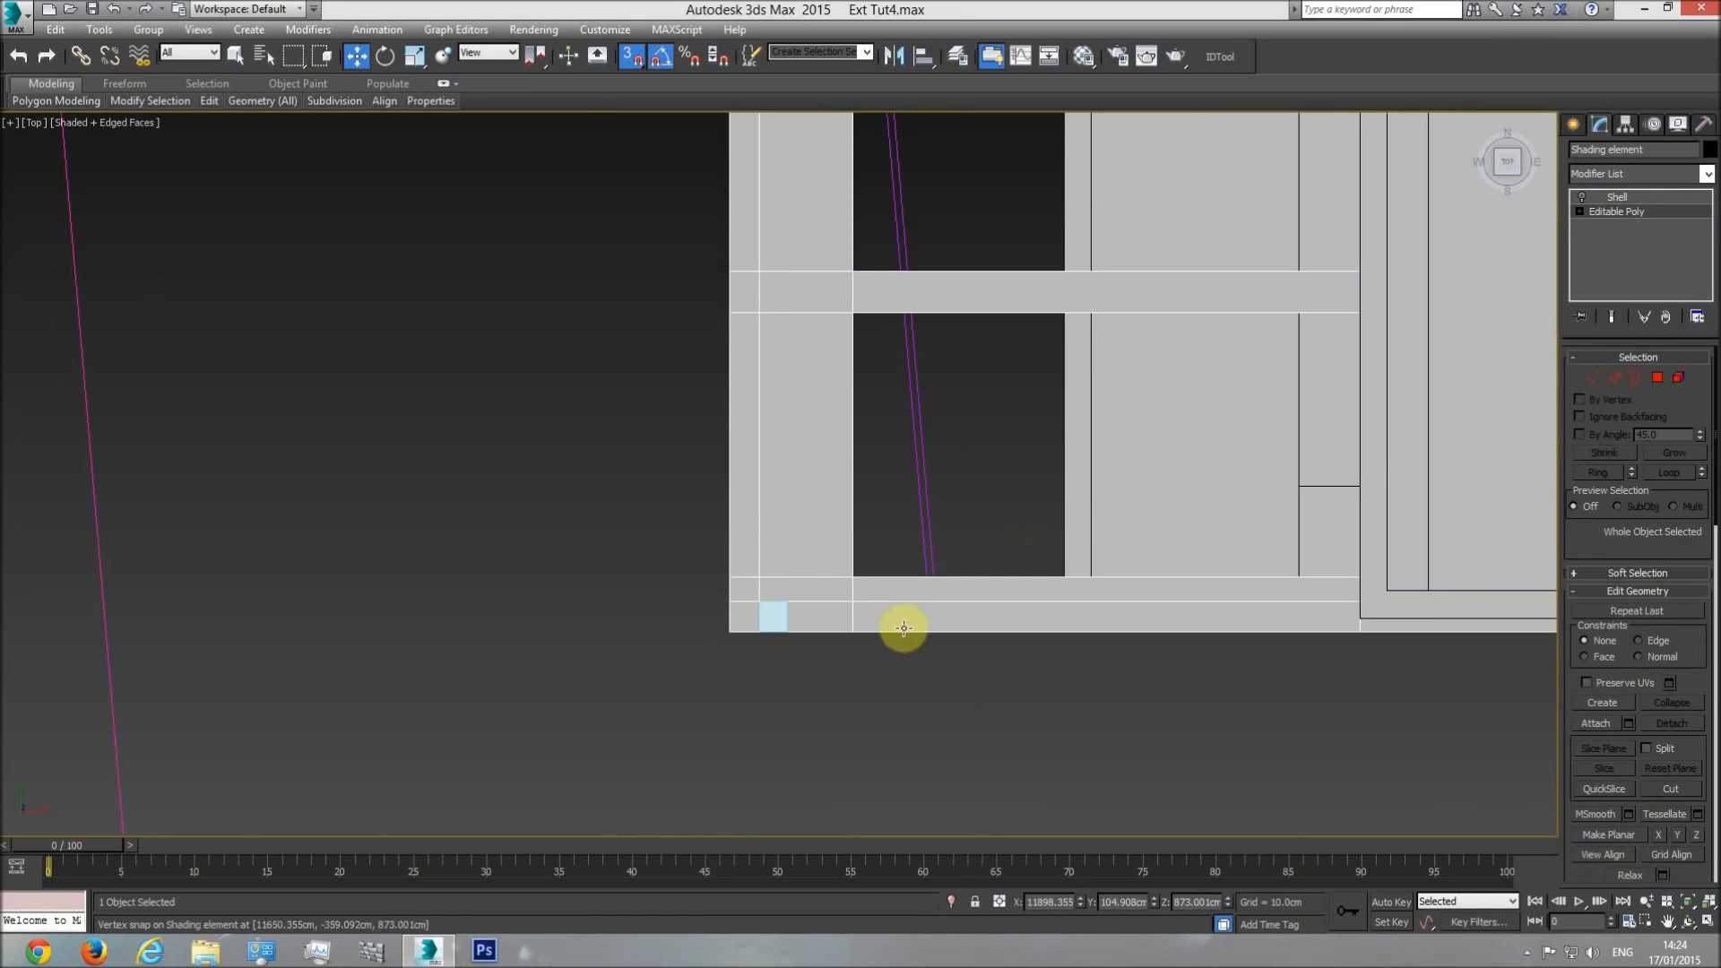
Move the reference box to the pergola's upper outer corner, snapping it to the beam's outer edge.
{"action": "left_click", "coordinate": [768, 615]}
{"action": "scroll", "coordinate": [798, 634], "scroll_direction": "down", "scroll_amount": 4}
{"action": "left_click_drag", "start_coordinate": [795, 615], "coordinate": [787, 173]}
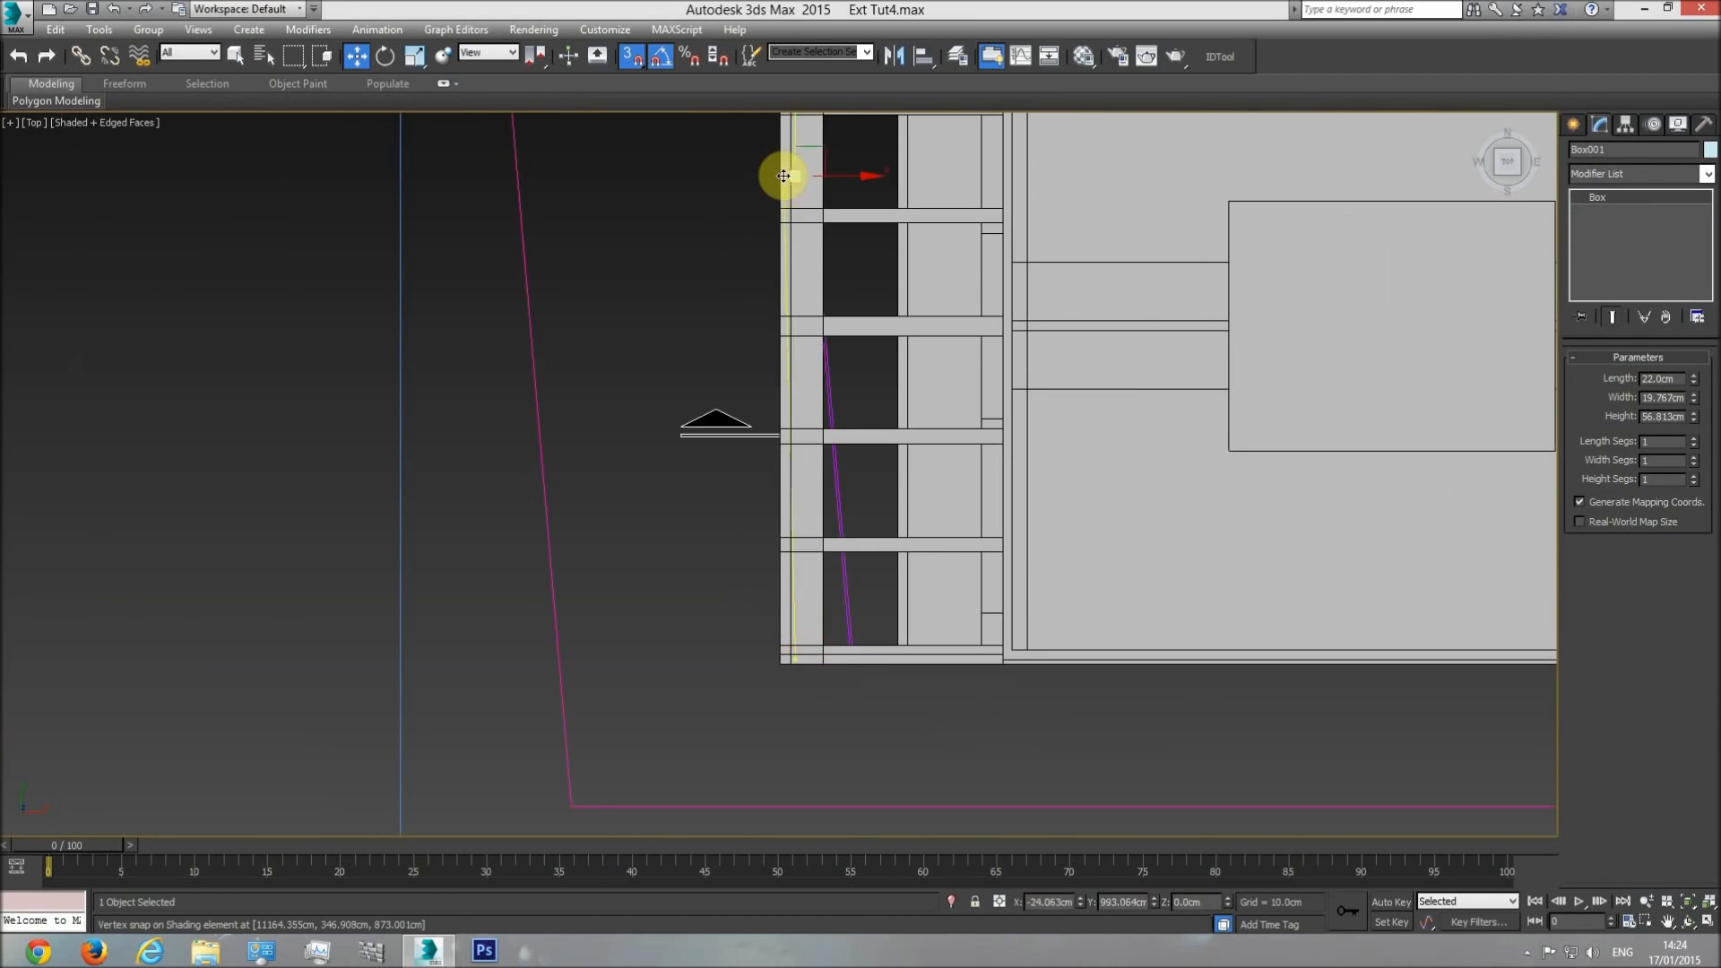
{"action": "middle_click_drag", "start_coordinate": [787, 173], "coordinate": [848, 668]}
{"action": "left_click_drag", "start_coordinate": [836, 647], "coordinate": [806, 619]}
Slice the shading element's base Editable Poly along the reference box's inner edge at the upper side beam.
{"action": "left_click", "coordinate": [1067, 653]}
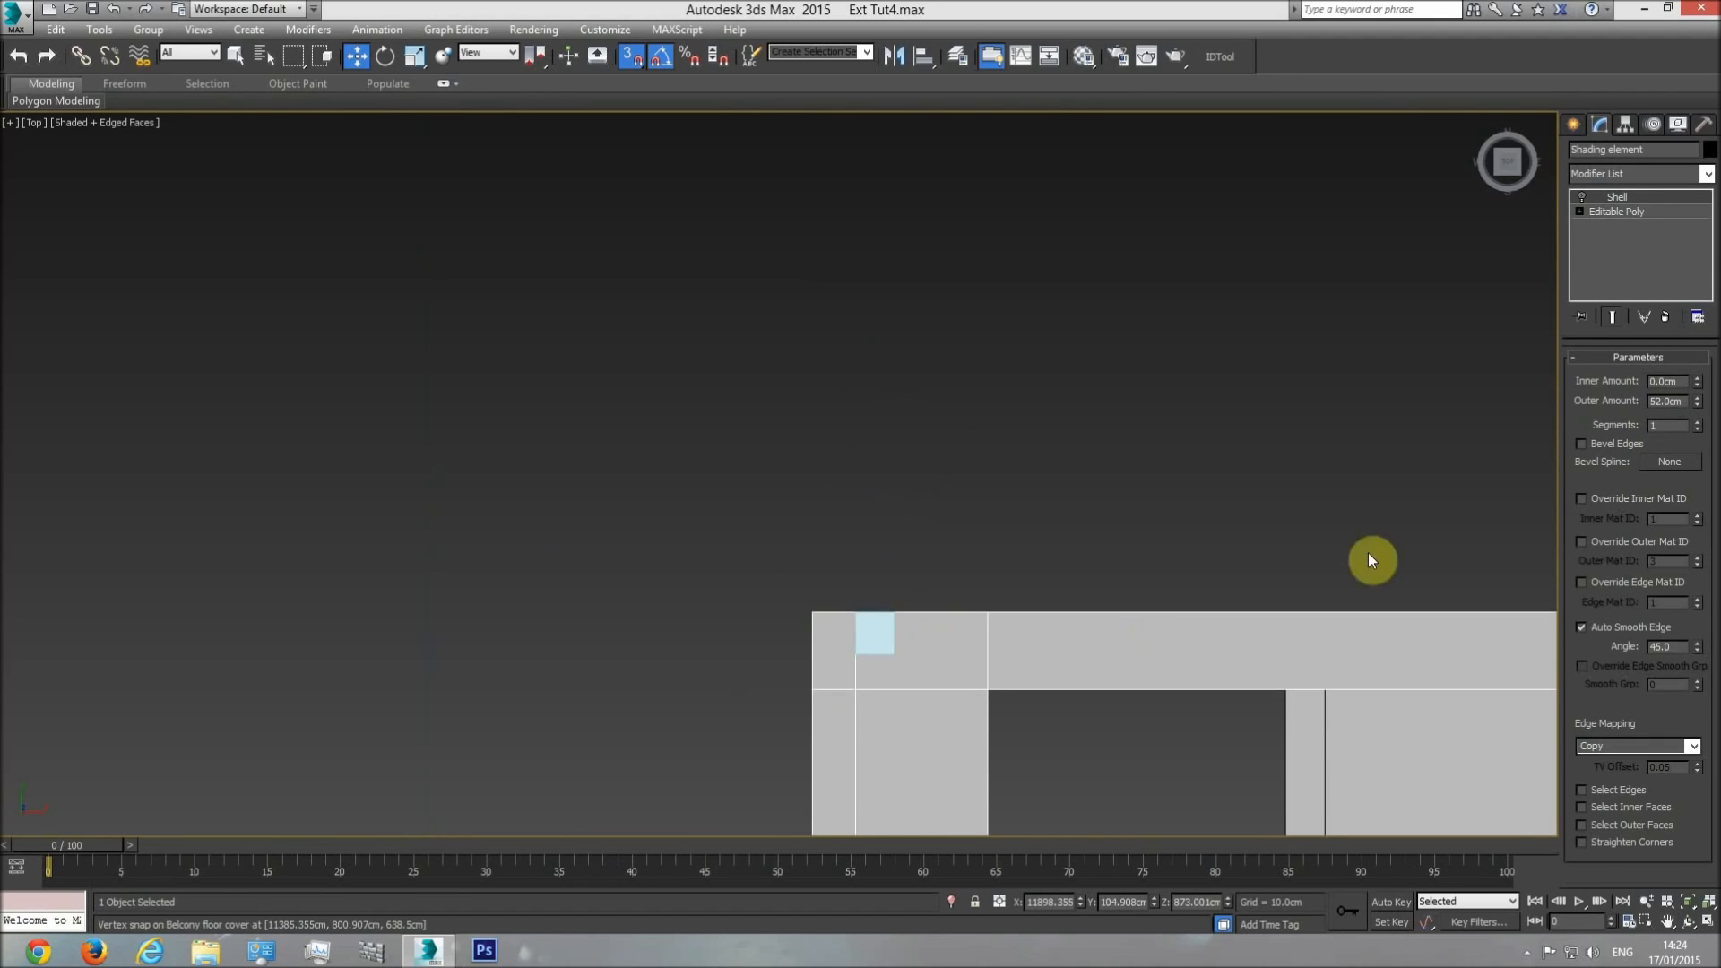
{"action": "left_click", "coordinate": [1637, 213]}
{"action": "scroll", "coordinate": [1593, 484], "scroll_direction": "down", "scroll_amount": 10}
{"action": "scroll", "coordinate": [1102, 531], "scroll_direction": "down", "scroll_amount": 6}
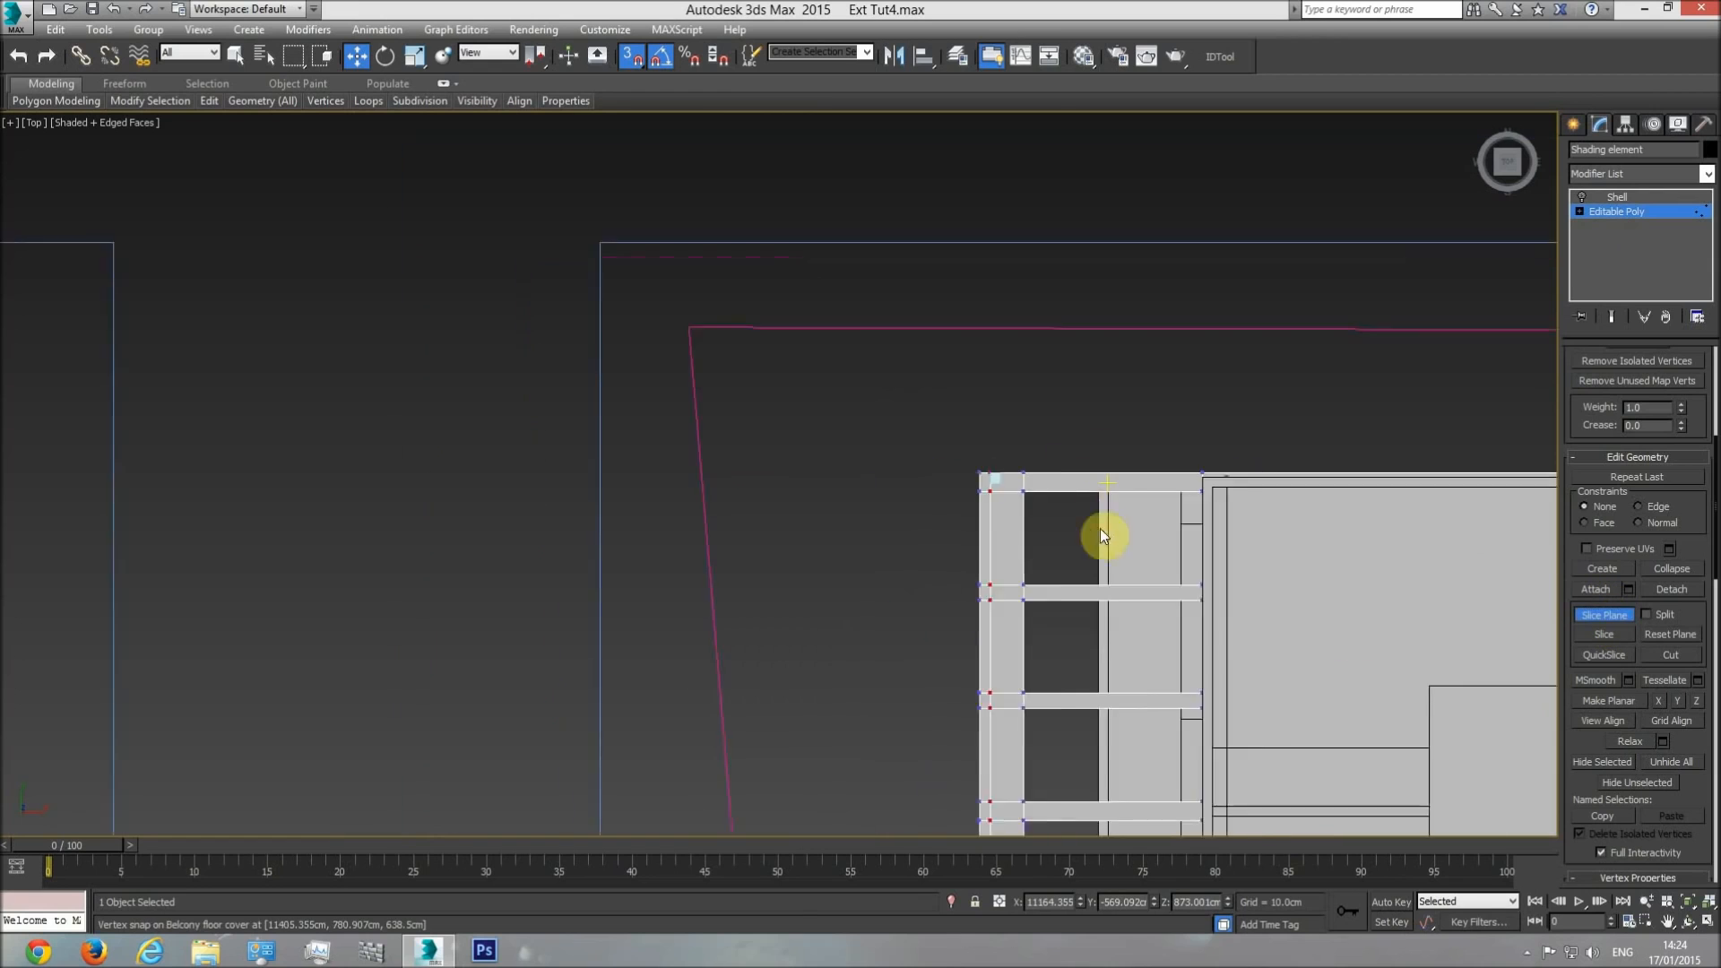
{"action": "left_click_drag", "start_coordinate": [1029, 502], "coordinate": [996, 325]}
{"action": "scroll", "coordinate": [1013, 363], "scroll_direction": "up", "scroll_amount": 6}
{"action": "left_click", "coordinate": [1598, 636]}
{"action": "left_click", "coordinate": [1600, 616]}
{"action": "left_click", "coordinate": [1617, 212]}
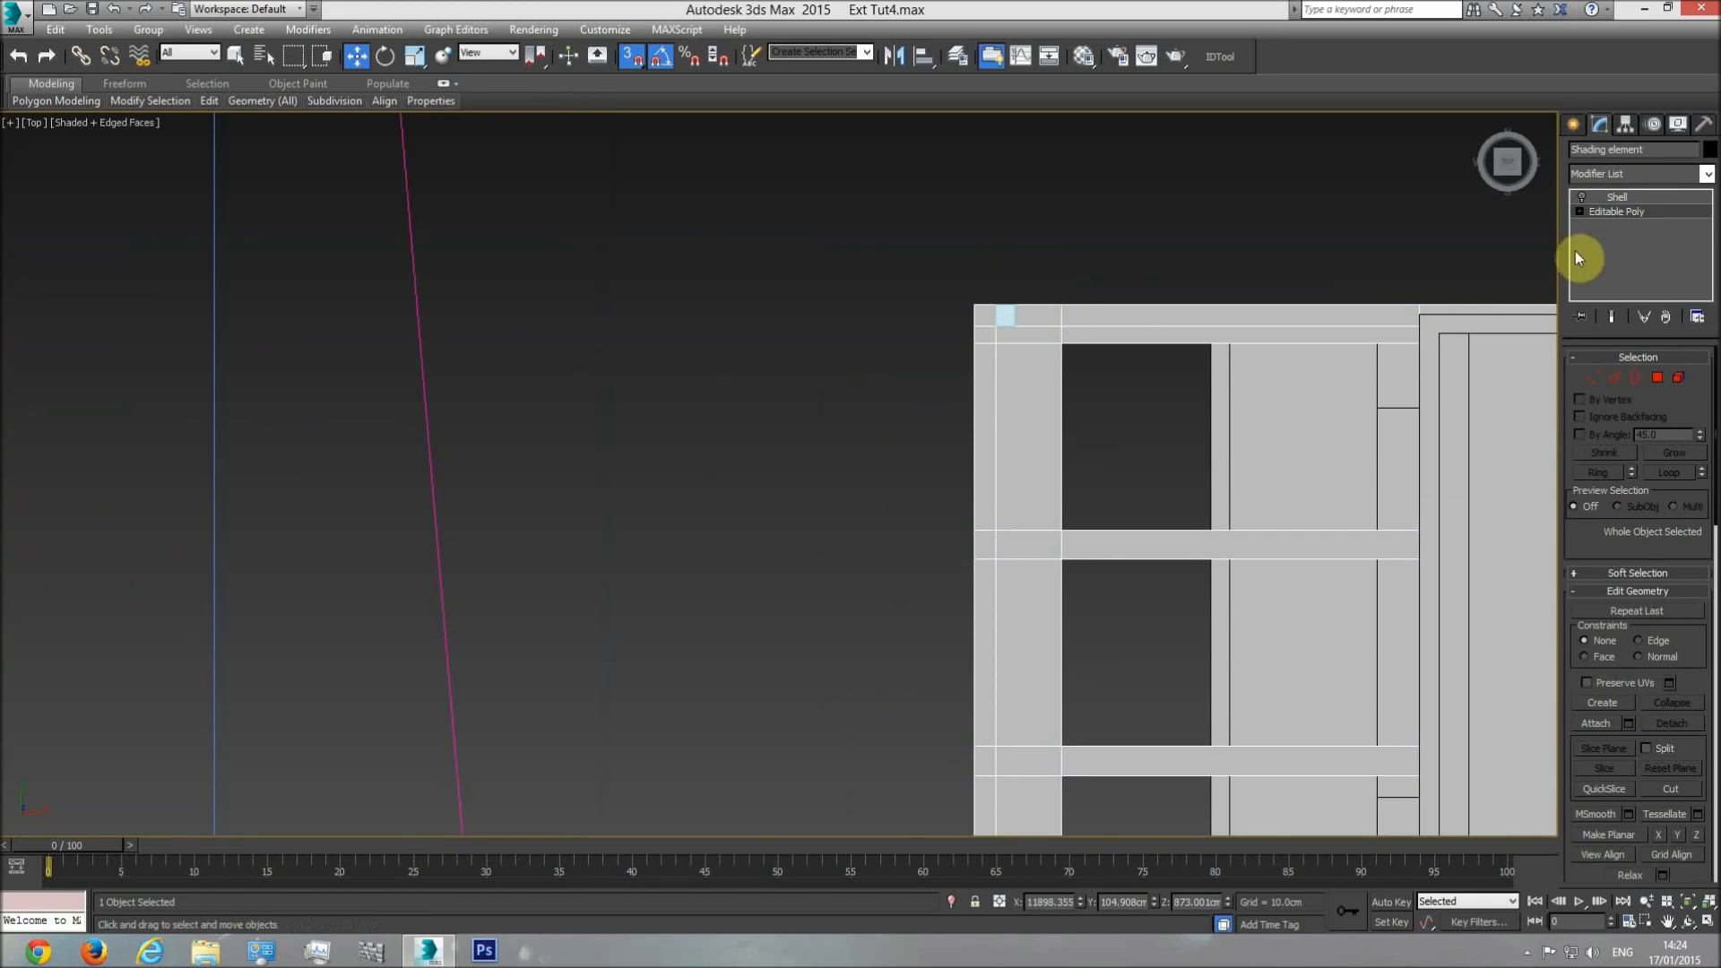
Delete the reference box and show the selected shading element in an orbited perspective view.
{"action": "left_click", "coordinate": [1008, 317]}
{"action": "left_click", "coordinate": [1024, 328]}
{"action": "key", "text": "p"}
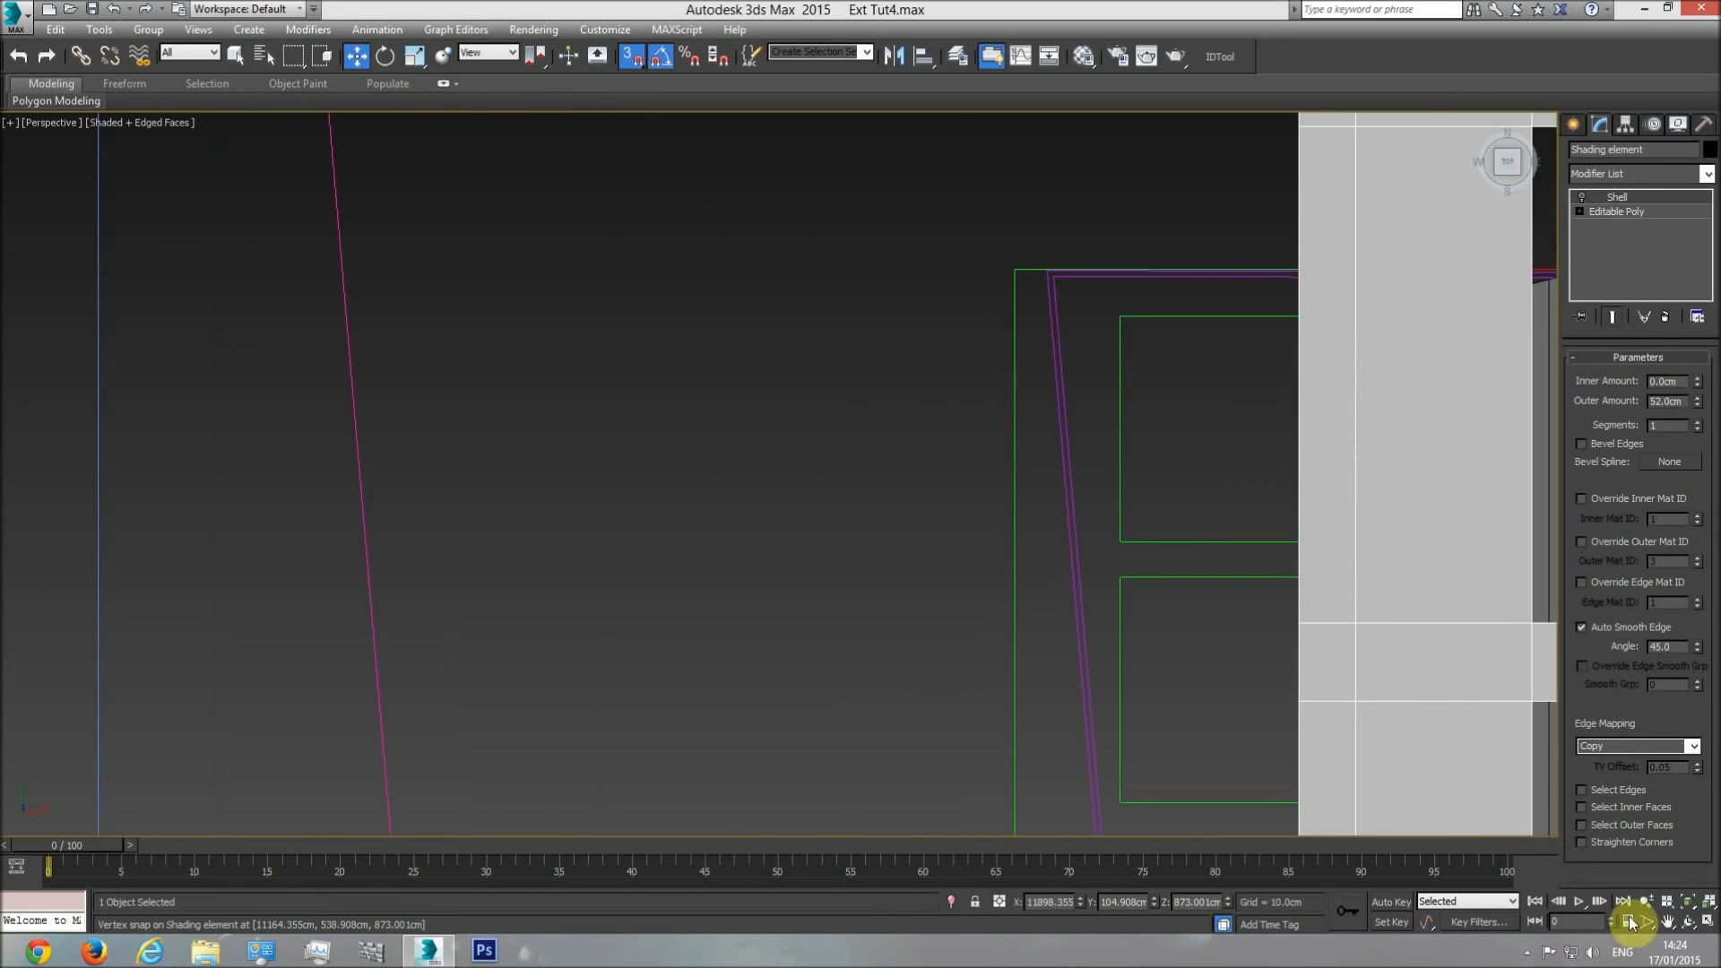
{"action": "left_click", "coordinate": [1686, 906]}
{"action": "mouse_move", "coordinate": [638, 456]}
{"action": "middle_mouse_down", "text": "alt"}
{"action": "mouse_move", "coordinate": [665, 384]}
{"action": "mouse_move", "coordinate": [789, 476]}
{"action": "mouse_move", "coordinate": [858, 365]}
{"action": "middle_mouse_up", "text": "alt"}
{"action": "middle_click_drag", "start_coordinate": [783, 548], "coordinate": [852, 481]}
{"action": "scroll", "coordinate": [747, 538], "scroll_direction": "up", "scroll_amount": 3}
{"action": "mouse_move", "coordinate": [784, 562]}
{"action": "left_mouse_down"}
{"action": "mouse_move", "coordinate": [788, 583]}
{"action": "mouse_move", "coordinate": [784, 549]}
{"action": "left_mouse_up"}
Measure the pergola slab's thickness in the section drawing with a temporary box, and delete the box.
{"action": "key", "text": "t"}
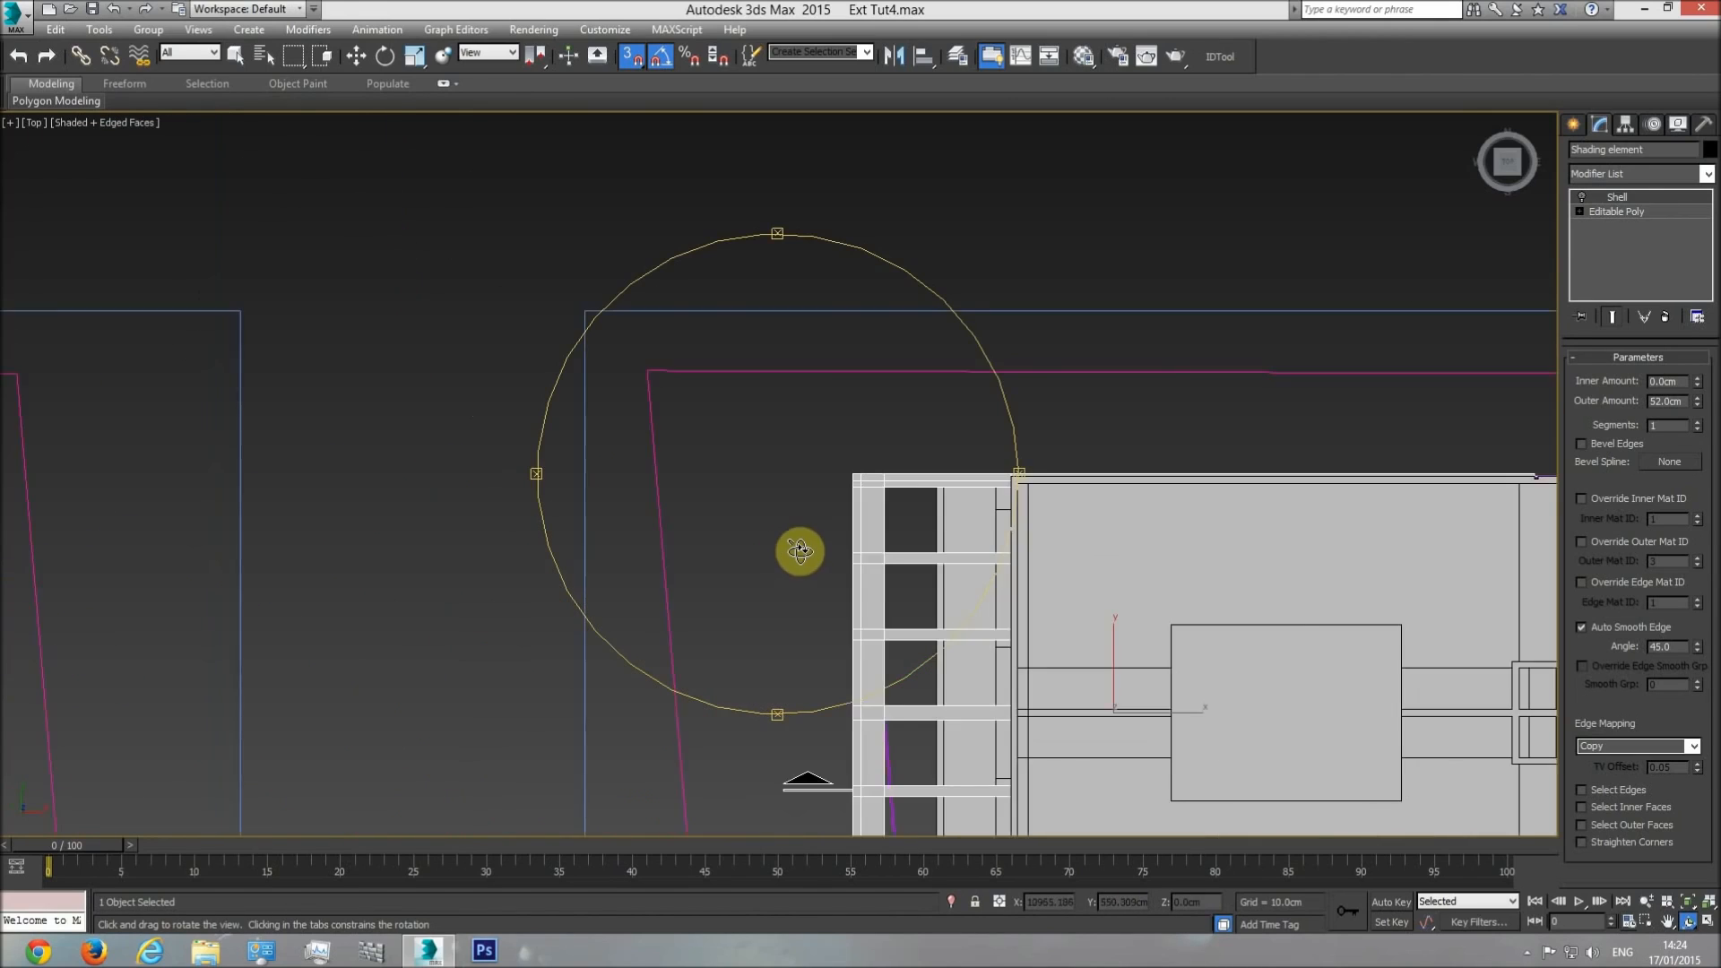
{"action": "scroll", "coordinate": [792, 556], "scroll_direction": "down", "scroll_amount": 5}
{"action": "middle_click_drag", "start_coordinate": [795, 550], "coordinate": [1201, 542]}
{"action": "scroll", "coordinate": [659, 559], "scroll_direction": "up", "scroll_amount": 7}
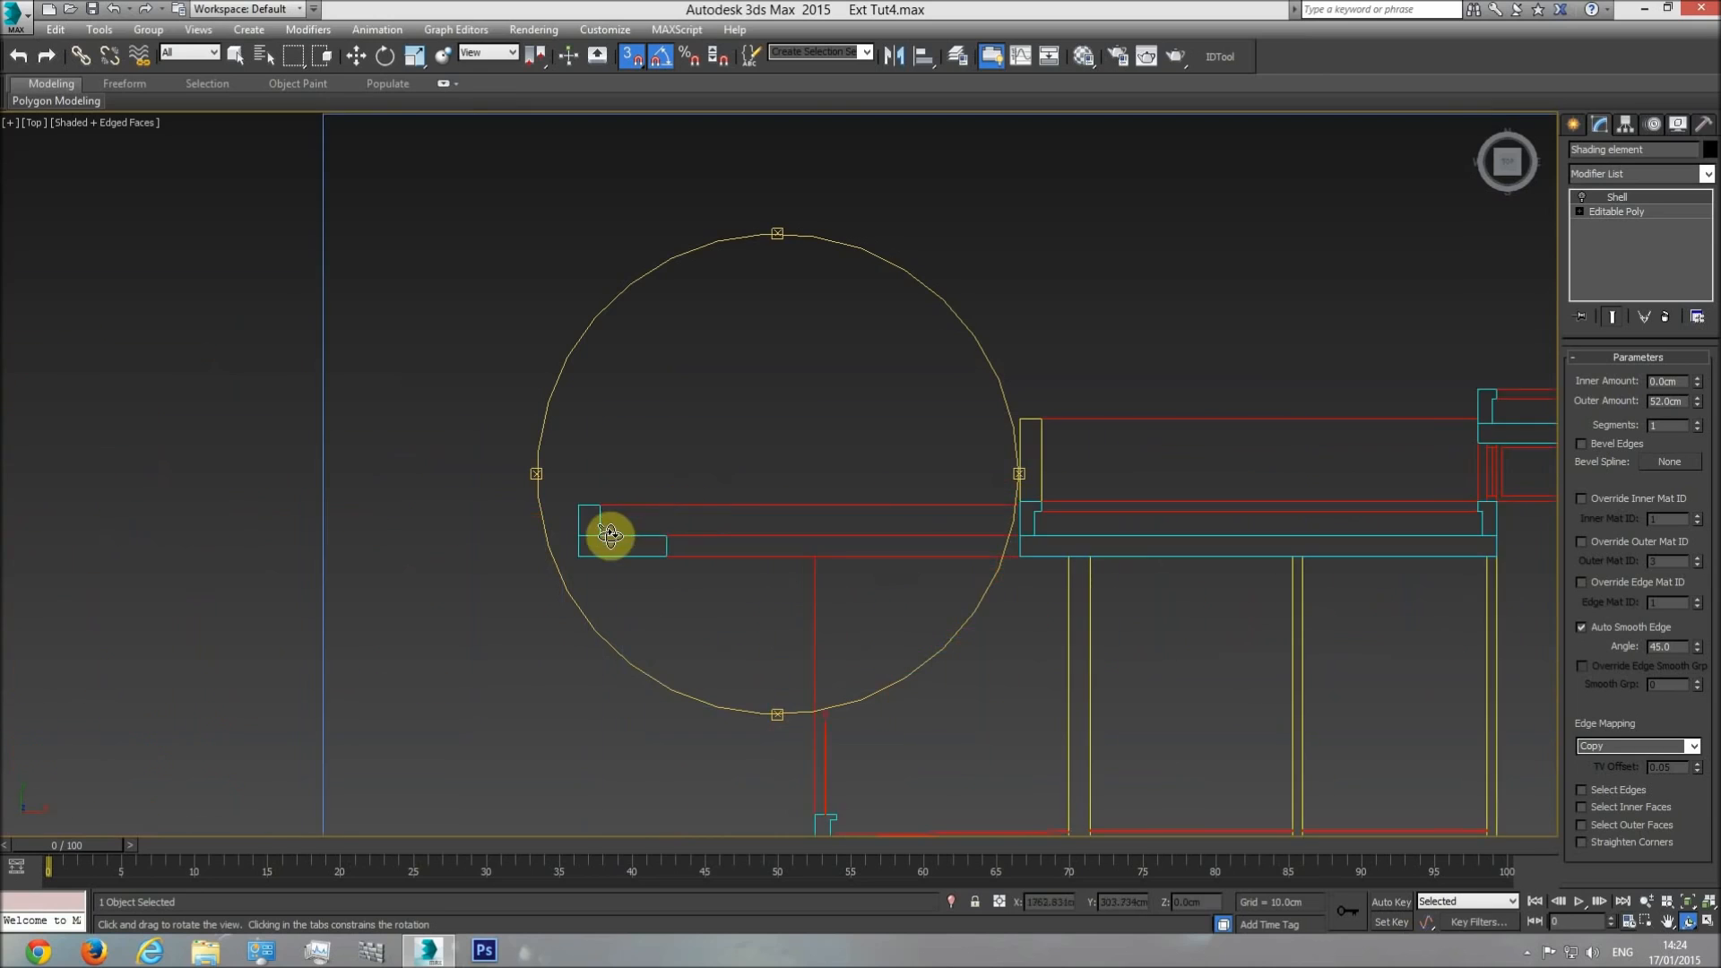
{"action": "scroll", "coordinate": [613, 525], "scroll_direction": "up", "scroll_amount": 4}
{"action": "key", "text": "w"}
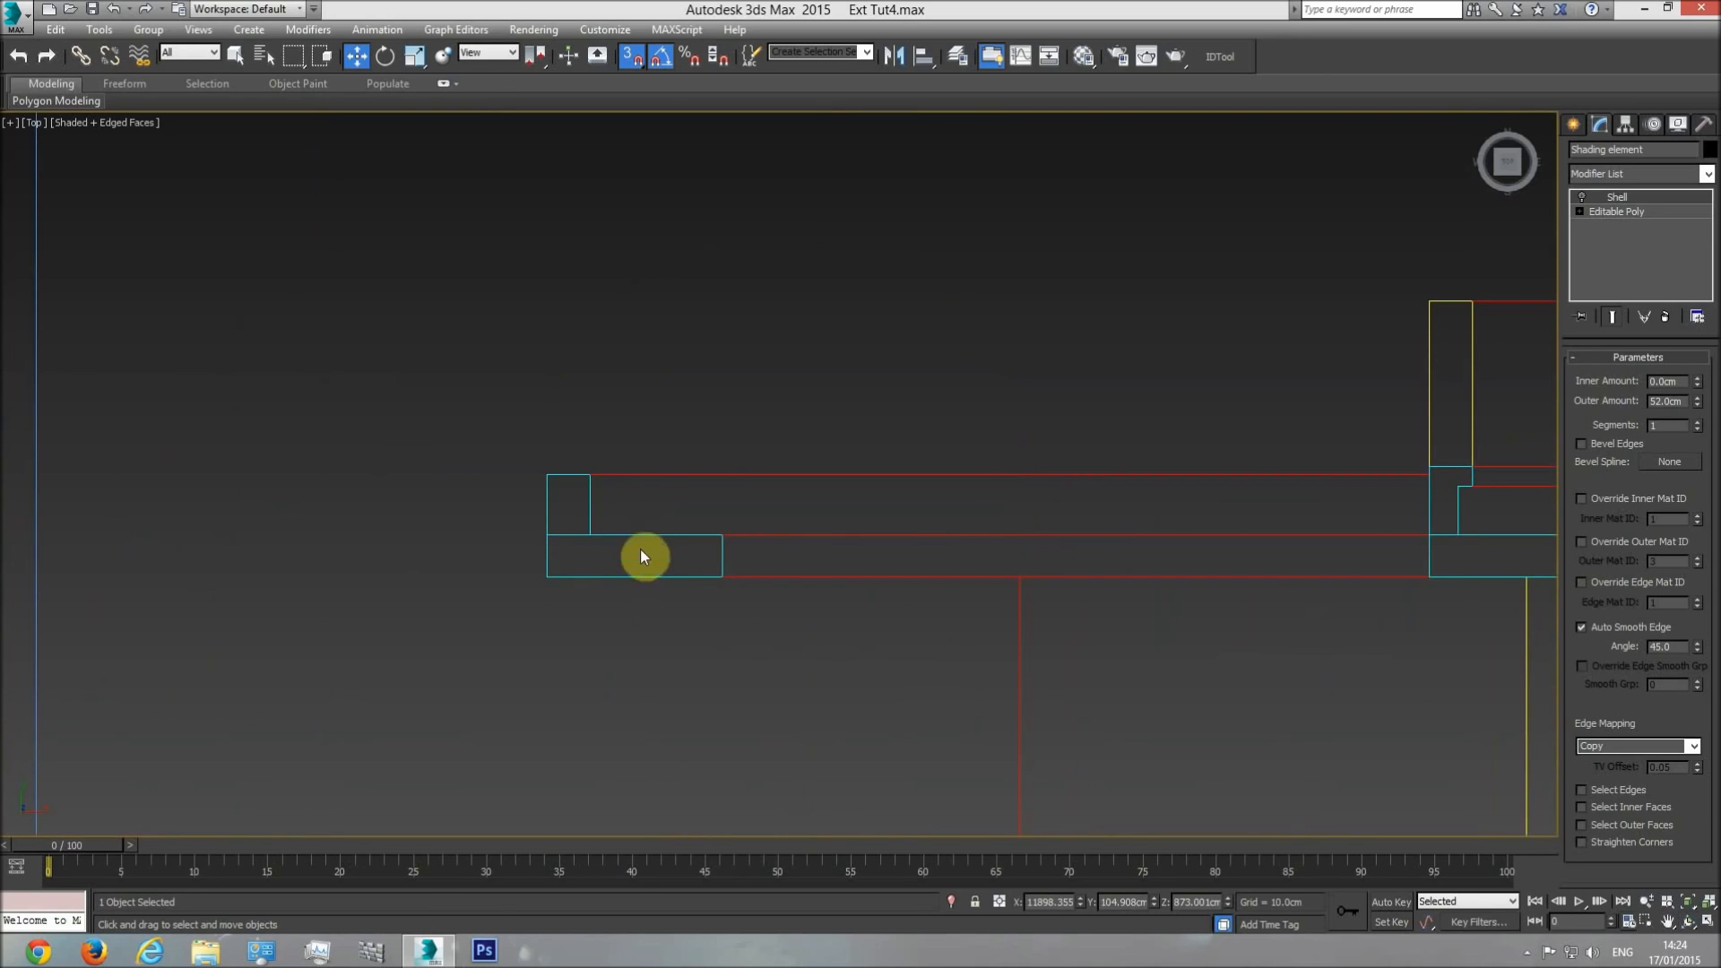
{"action": "left_click", "coordinate": [1573, 124]}
{"action": "left_click", "coordinate": [1606, 238]}
{"action": "left_click_drag", "start_coordinate": [591, 540], "coordinate": [720, 575]}
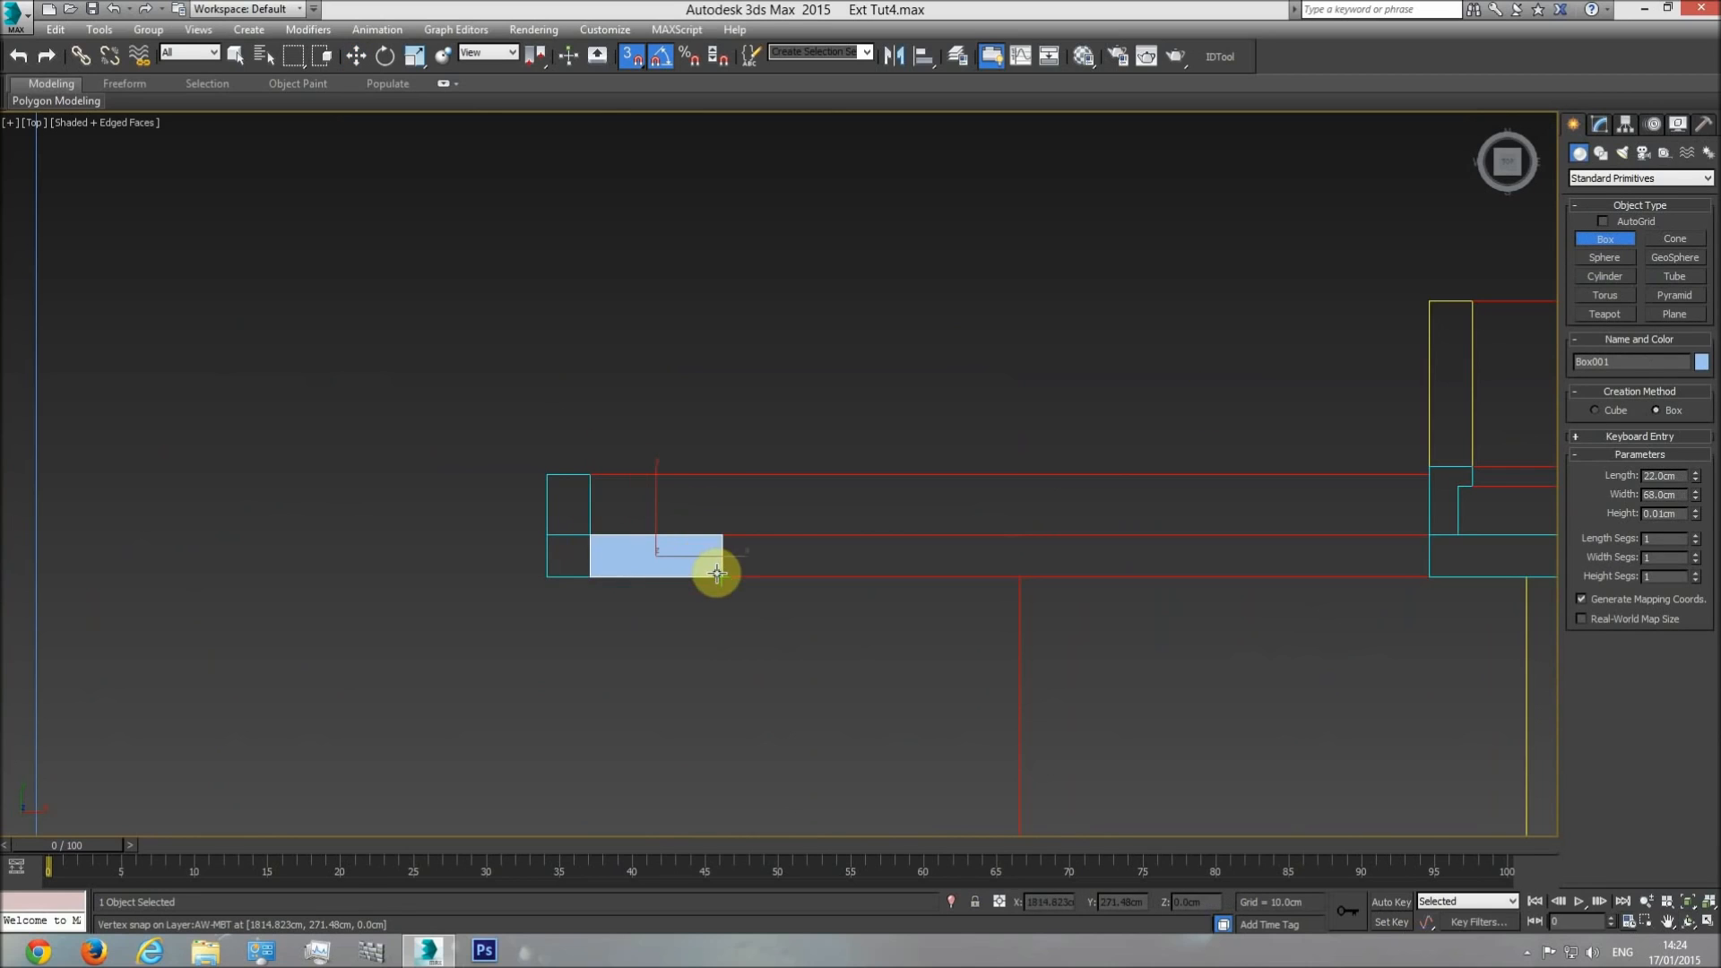
{"action": "left_click", "coordinate": [729, 407]}
{"action": "left_click_drag", "start_coordinate": [1695, 477], "coordinate": [1664, 445]}
{"action": "key", "text": "w"}
{"action": "key", "text": "Delete"}
Switch the shading element's Shell modifier back on in perspective and set its outer amount to 22 cm.
{"action": "scroll", "coordinate": [987, 579], "scroll_direction": "down", "scroll_amount": 3}
{"action": "key", "text": "p"}
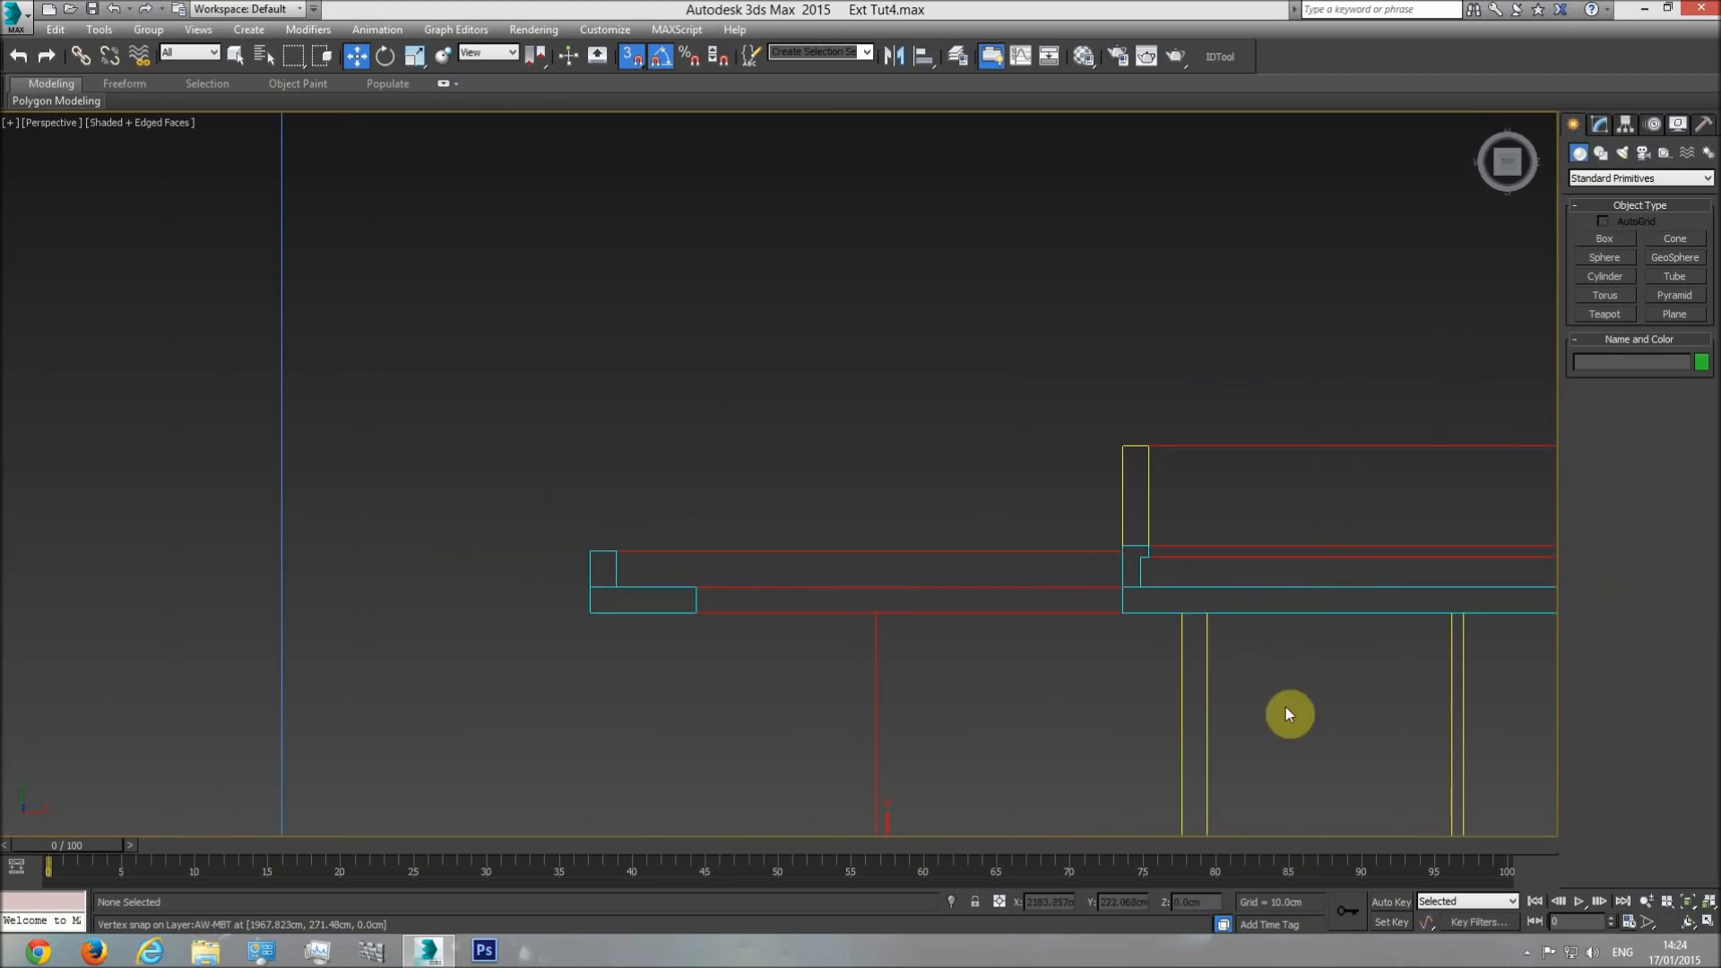
{"action": "left_click", "coordinate": [1690, 899]}
{"action": "left_click", "coordinate": [1688, 922]}
{"action": "left_click_drag", "start_coordinate": [802, 587], "coordinate": [555, 569]}
{"action": "middle_click_drag", "start_coordinate": [255, 681], "coordinate": [530, 573]}
{"action": "scroll", "coordinate": [530, 573], "scroll_direction": "up", "scroll_amount": 6}
{"action": "key", "text": "w"}
{"action": "left_click", "coordinate": [630, 458]}
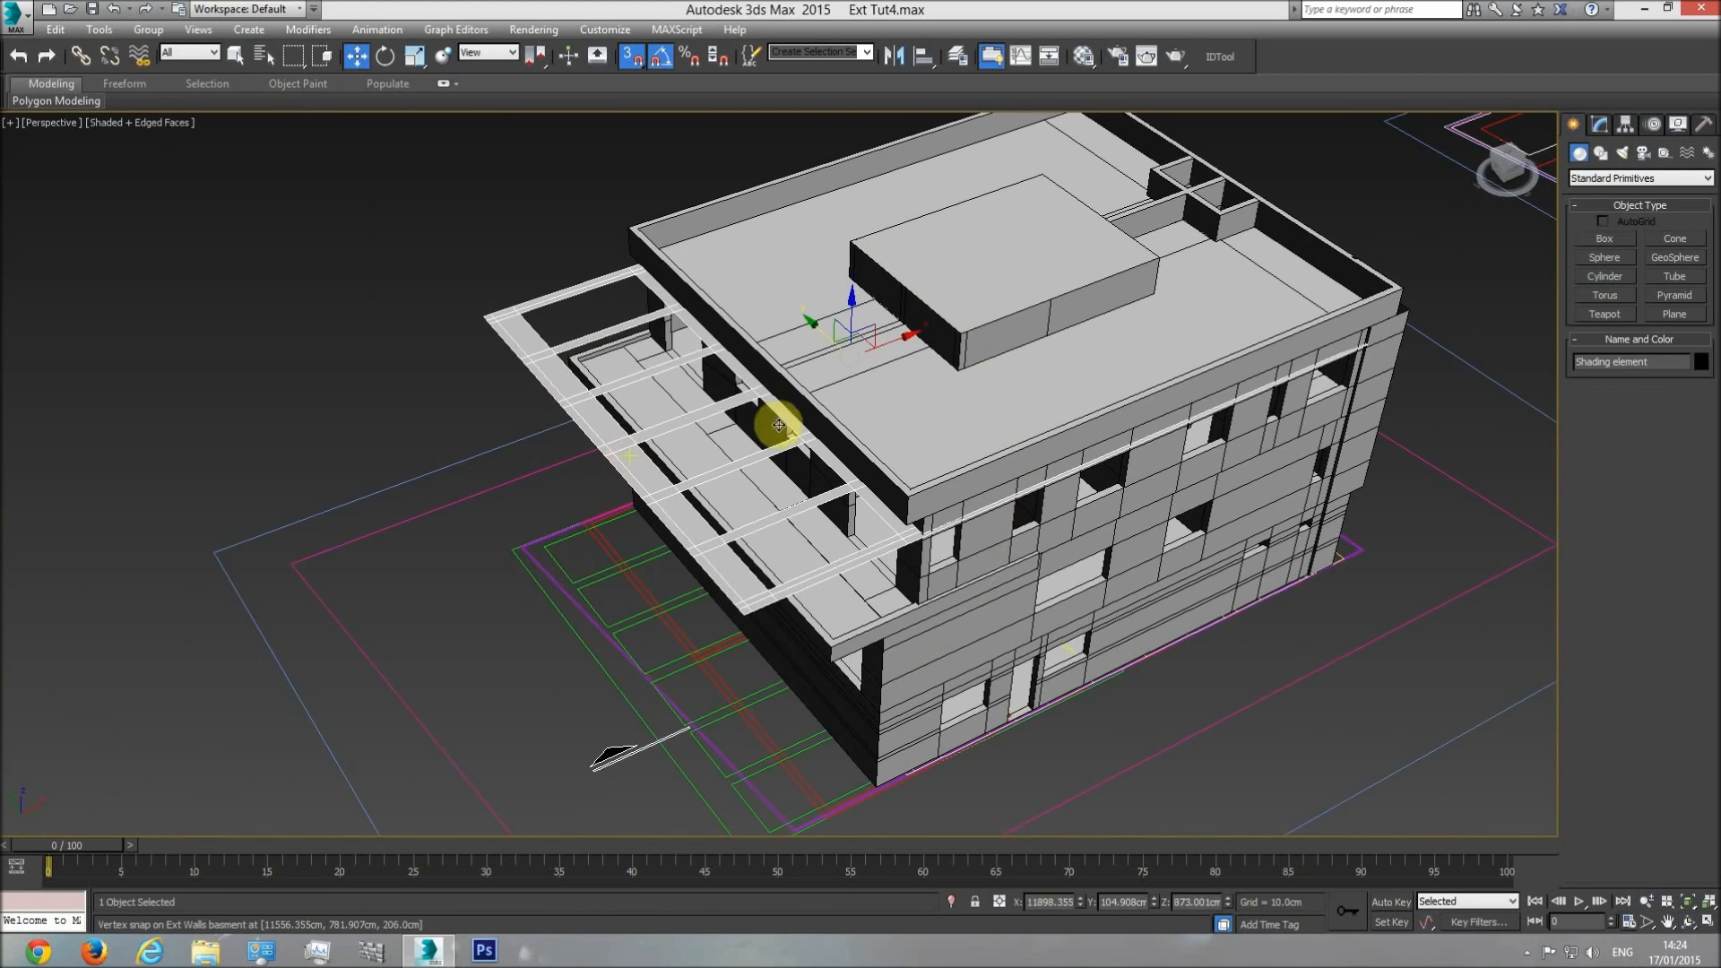
{"action": "left_click", "coordinate": [1601, 123]}
{"action": "left_click", "coordinate": [1581, 197]}
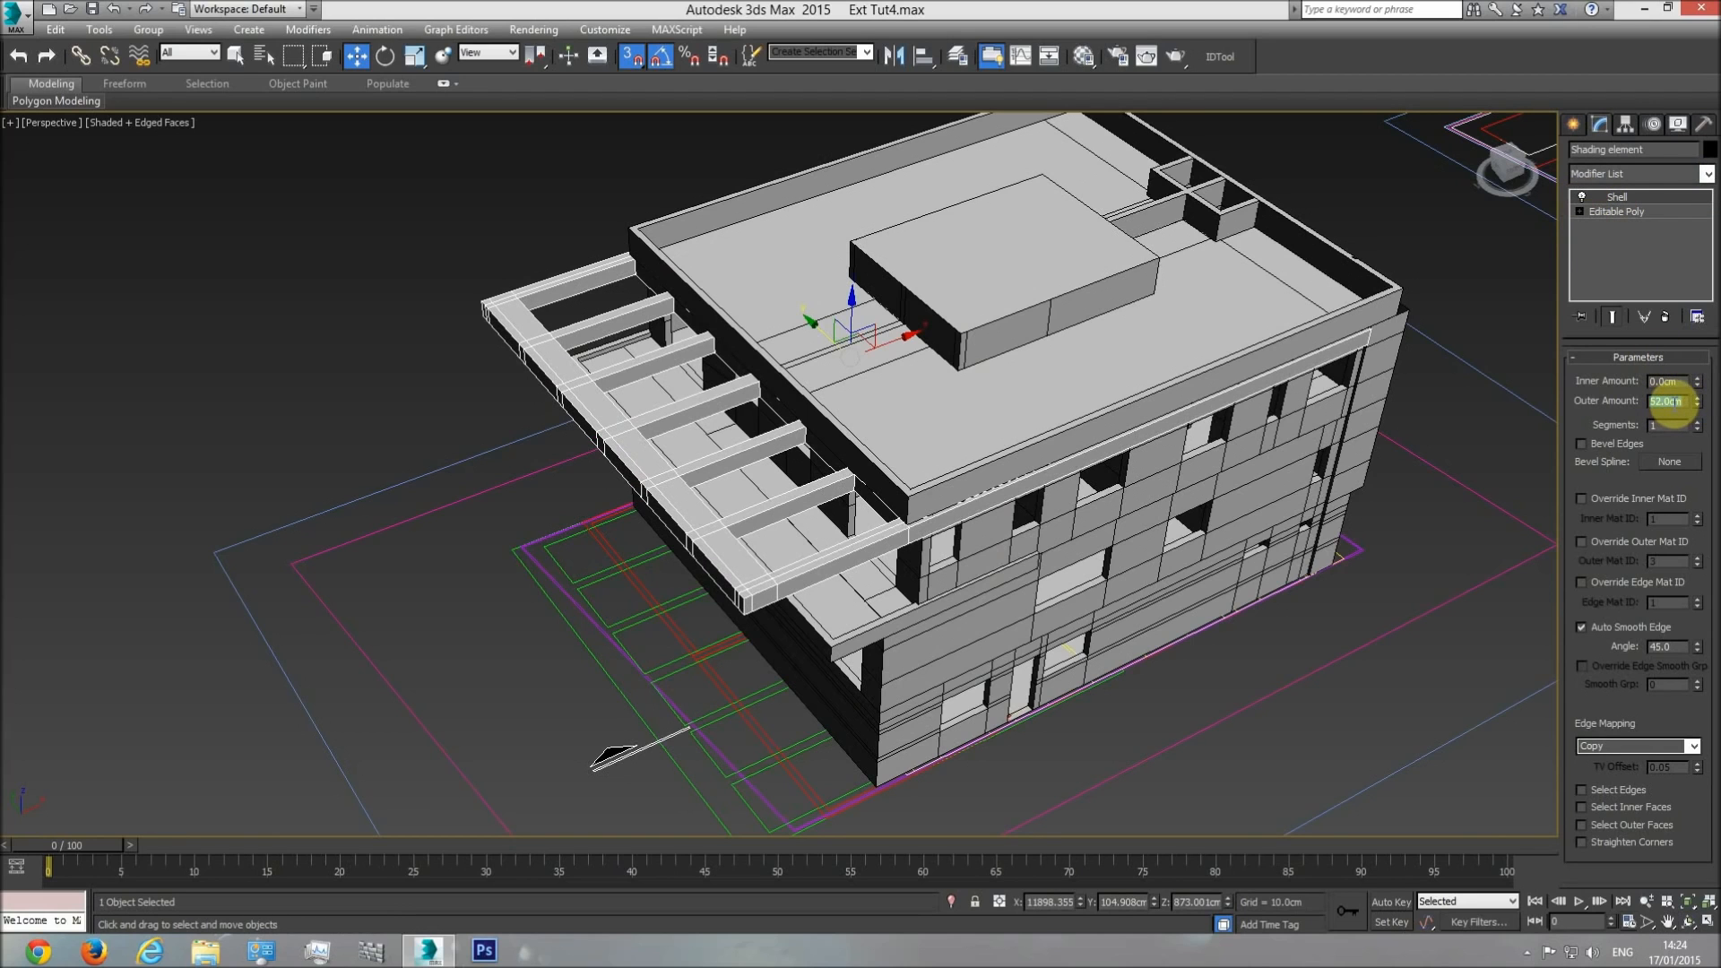
{"action": "type", "text": "22"}
{"action": "key", "text": "Return"}
Add an Edit Poly modifier to the shading element and select the top outer-strip polygons along the near side beam.
{"action": "scroll", "coordinate": [1006, 542], "scroll_direction": "up", "scroll_amount": 4}
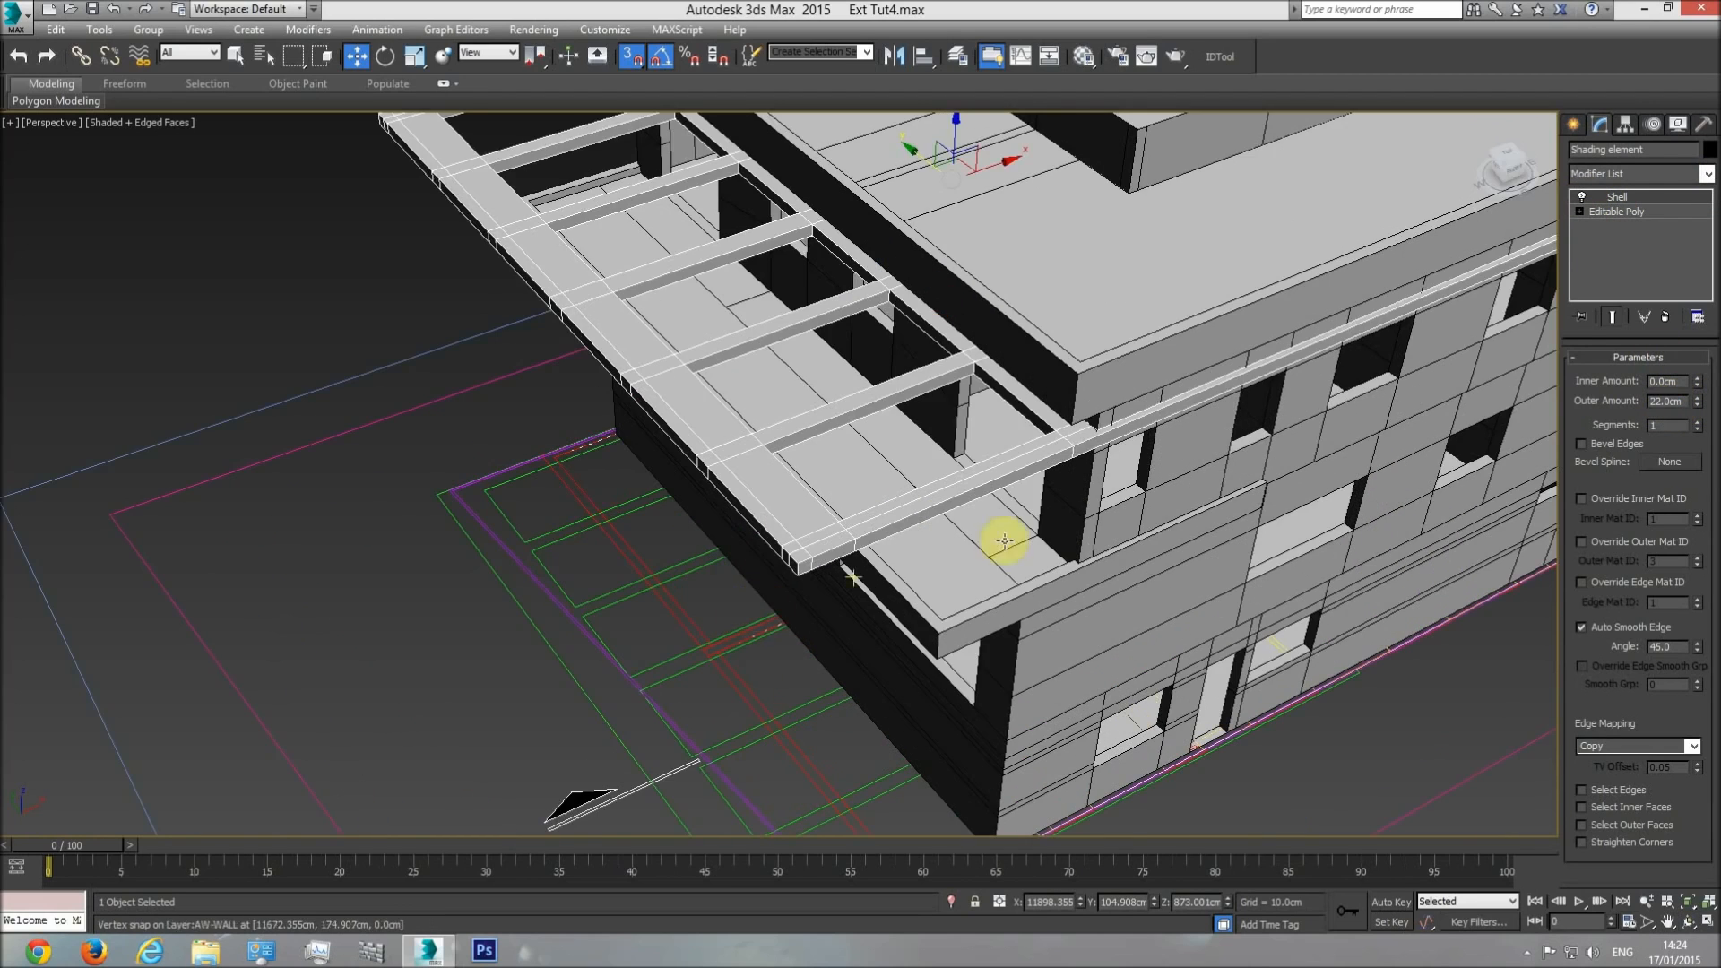
{"action": "left_click", "coordinate": [1706, 174]}
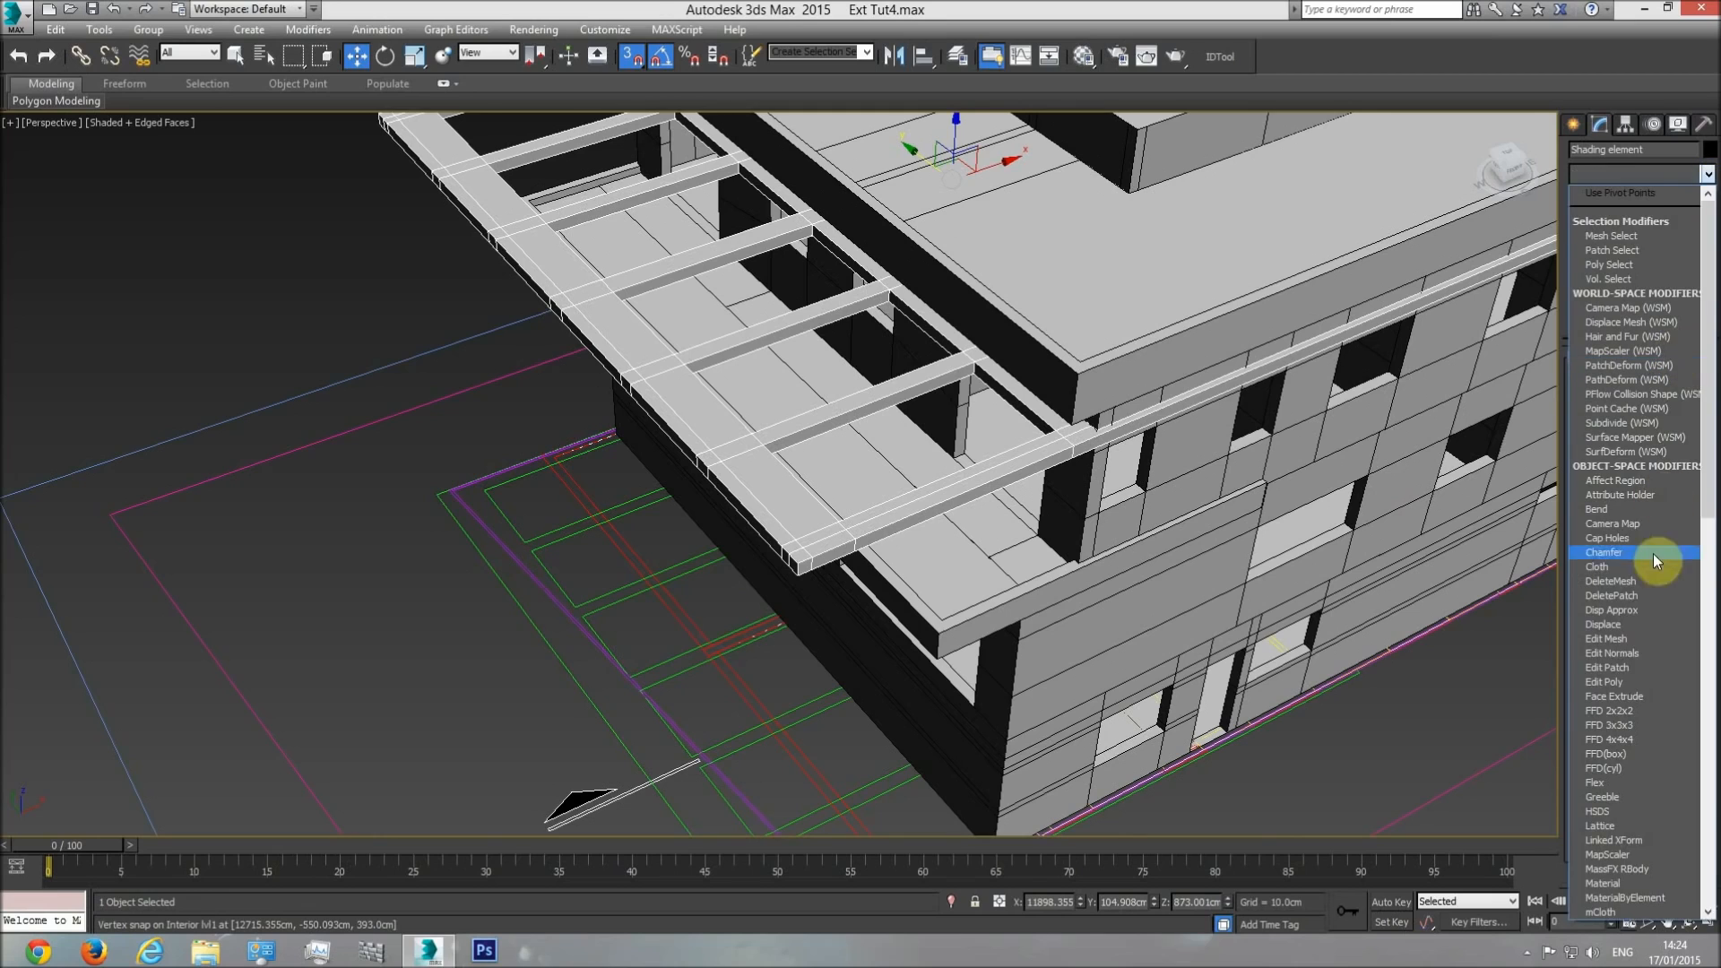
{"action": "left_click", "coordinate": [1629, 681]}
{"action": "left_click", "coordinate": [1657, 497]}
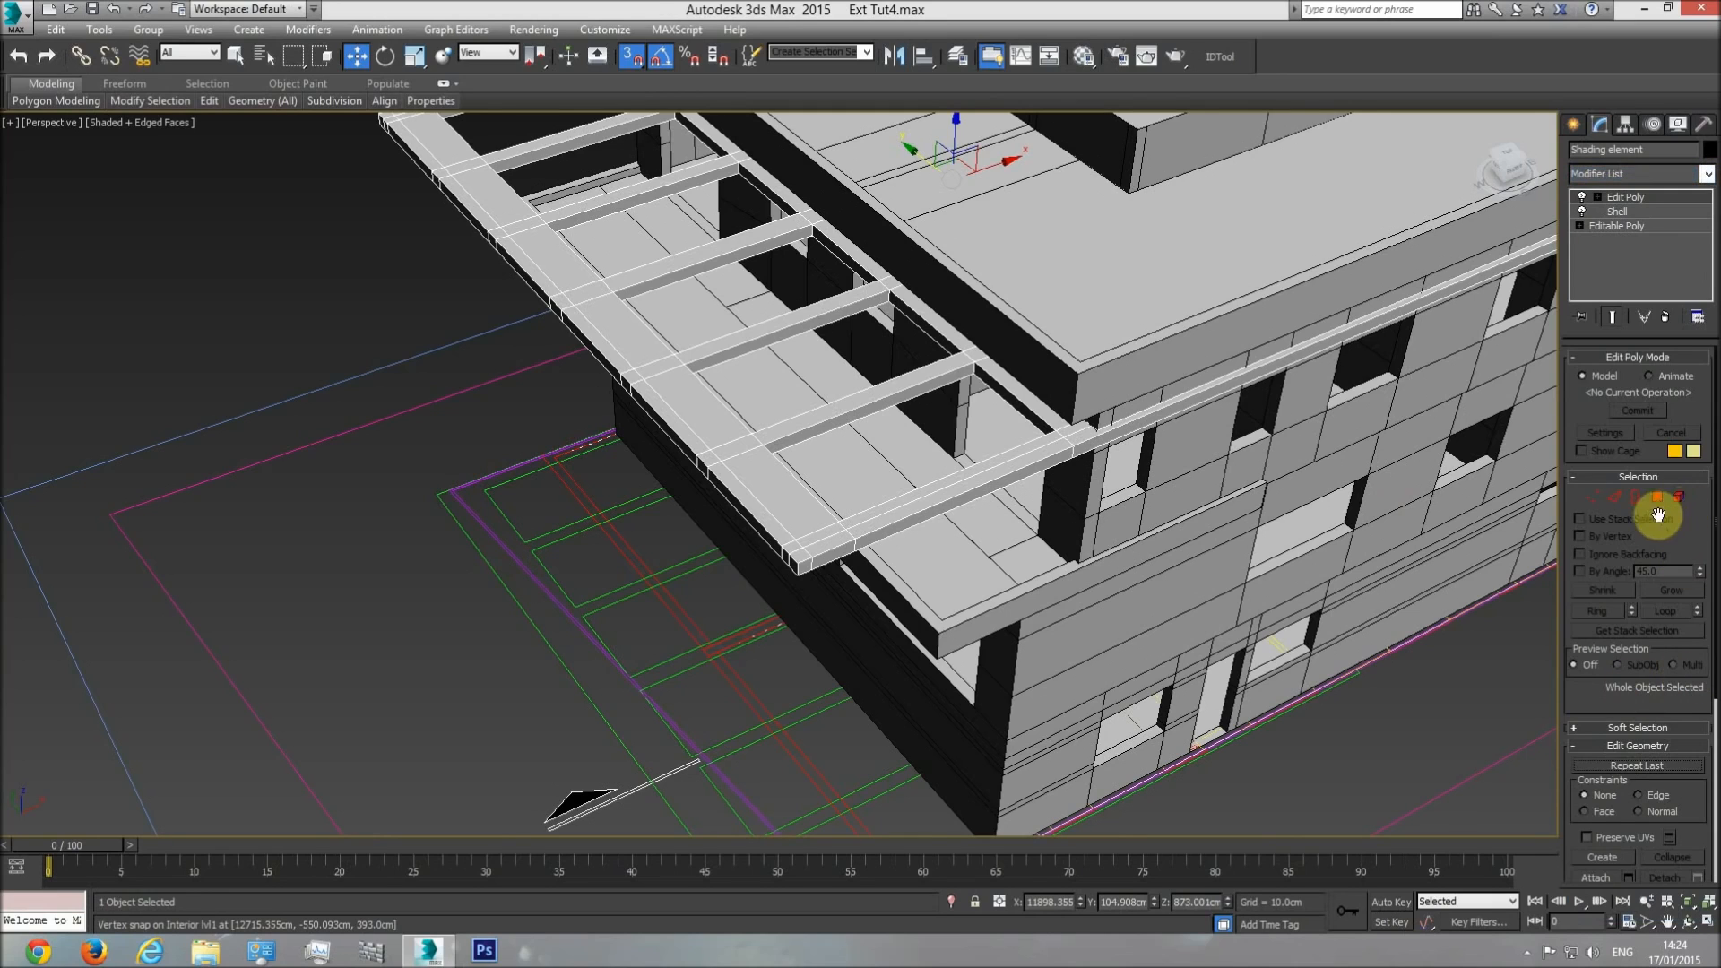
{"action": "left_click", "coordinate": [1085, 434]}
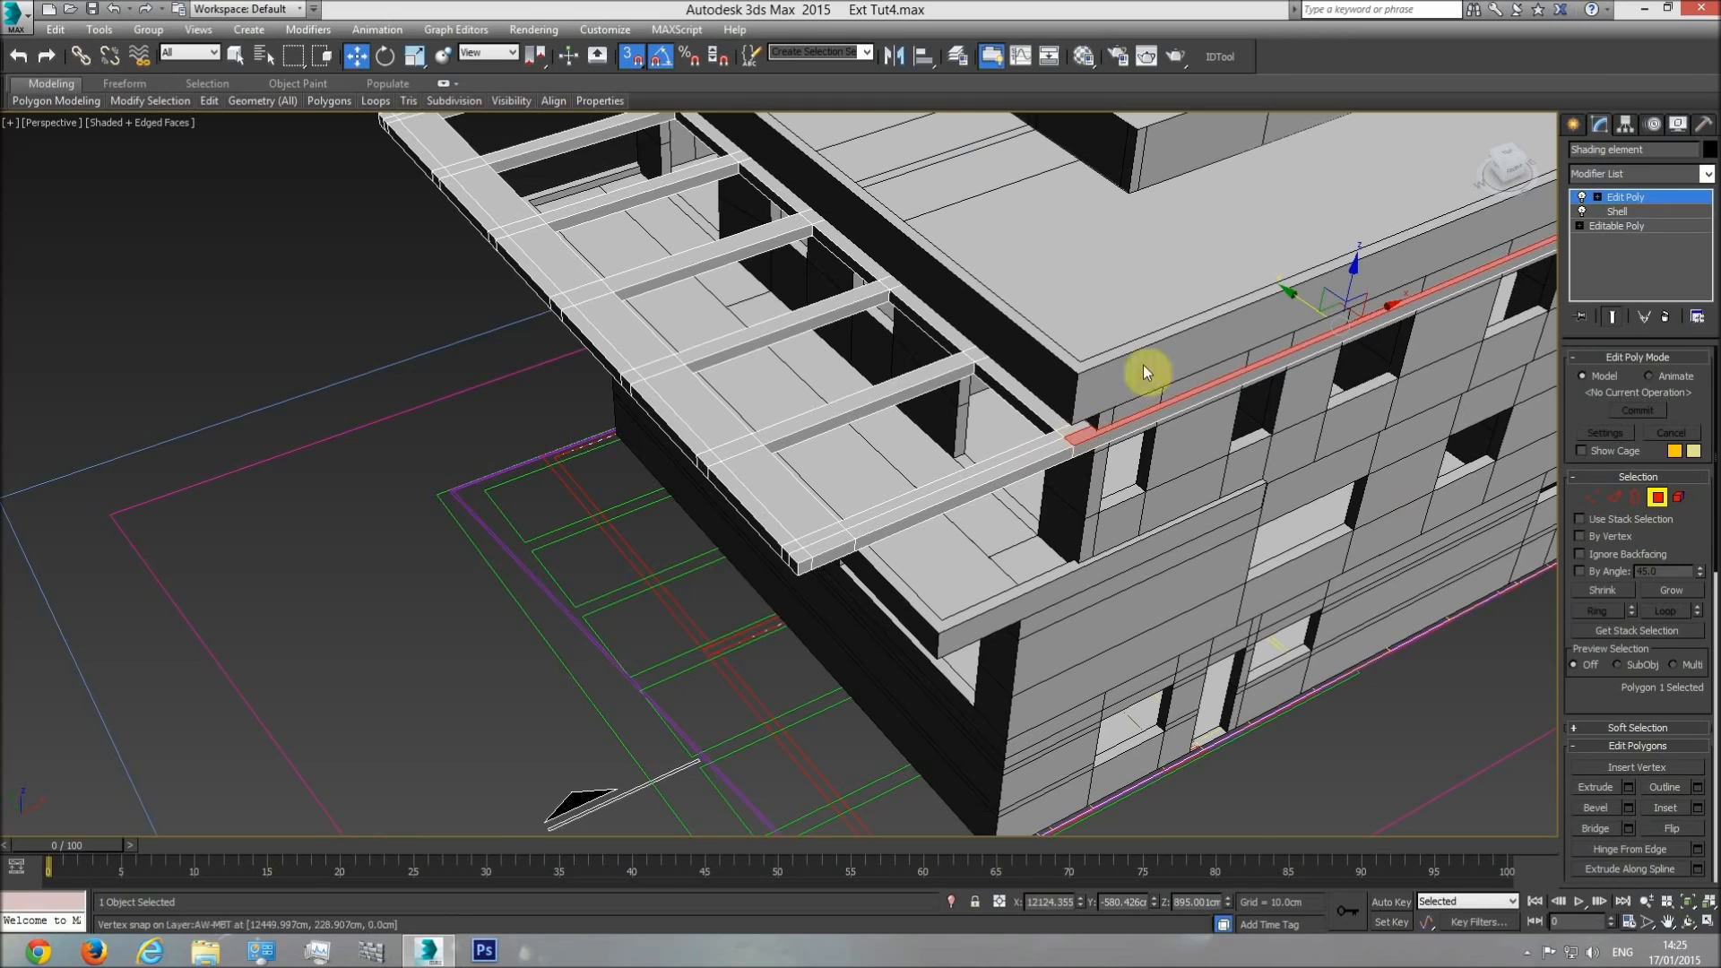
{"action": "left_click", "coordinate": [236, 55]}
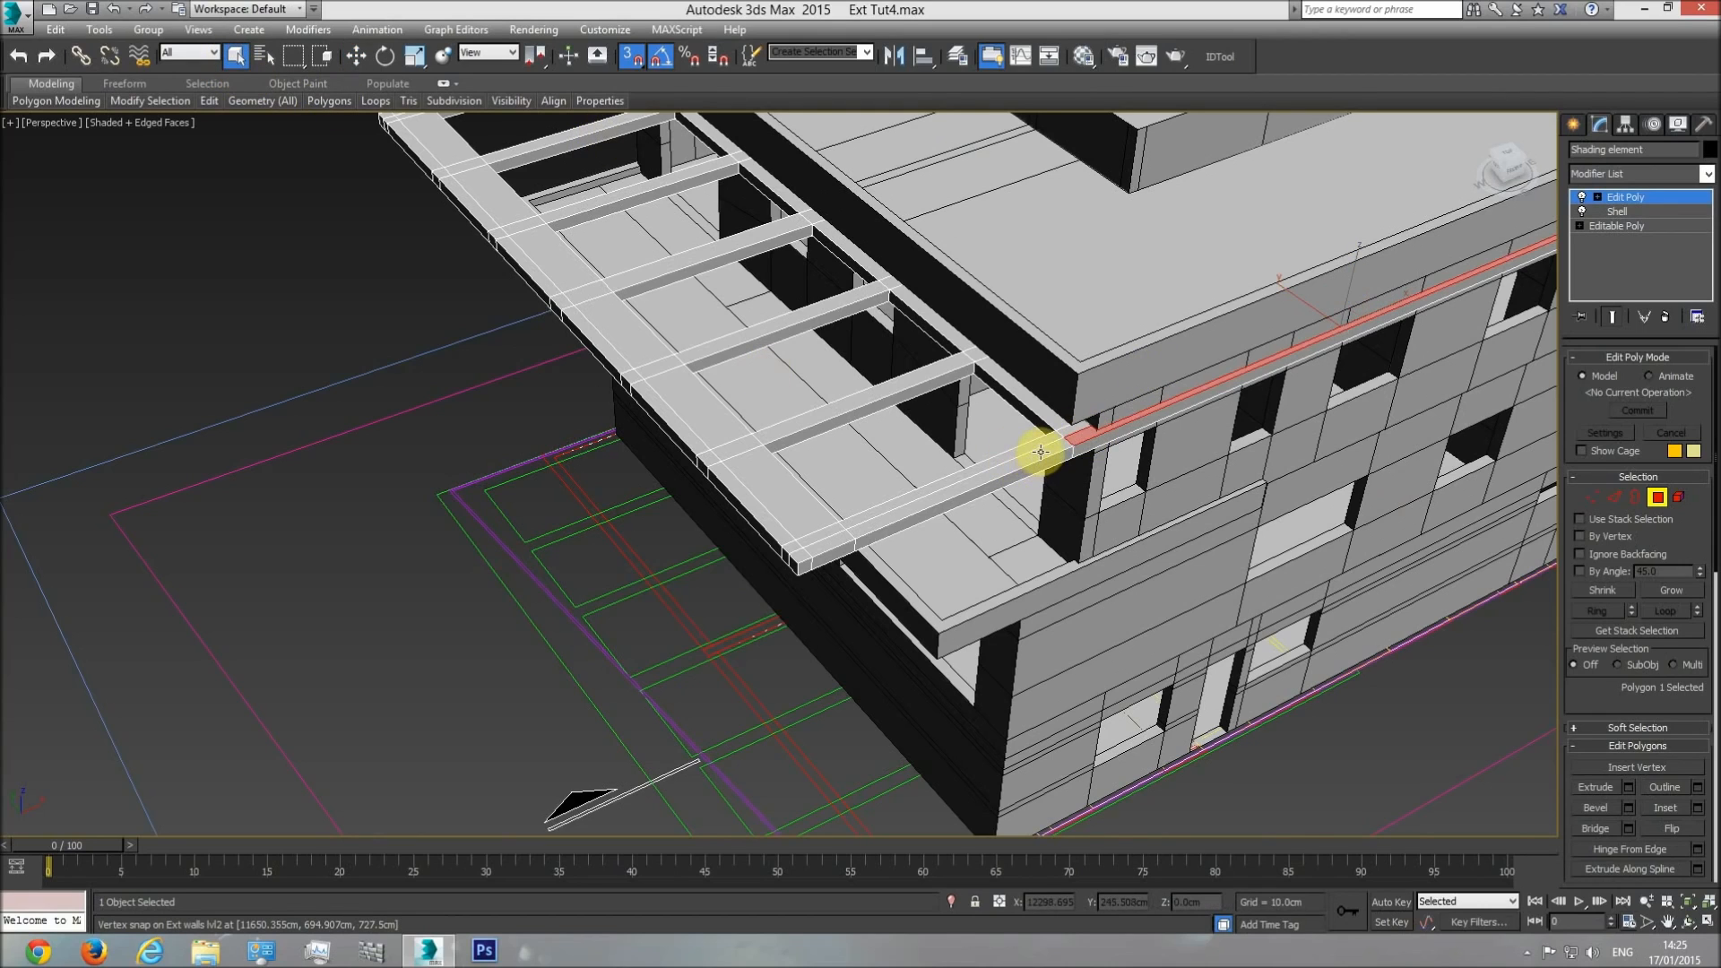
{"action": "left_click", "coordinate": [869, 511], "text": "ctrl"}
{"action": "left_click", "coordinate": [800, 555], "text": "ctrl"}
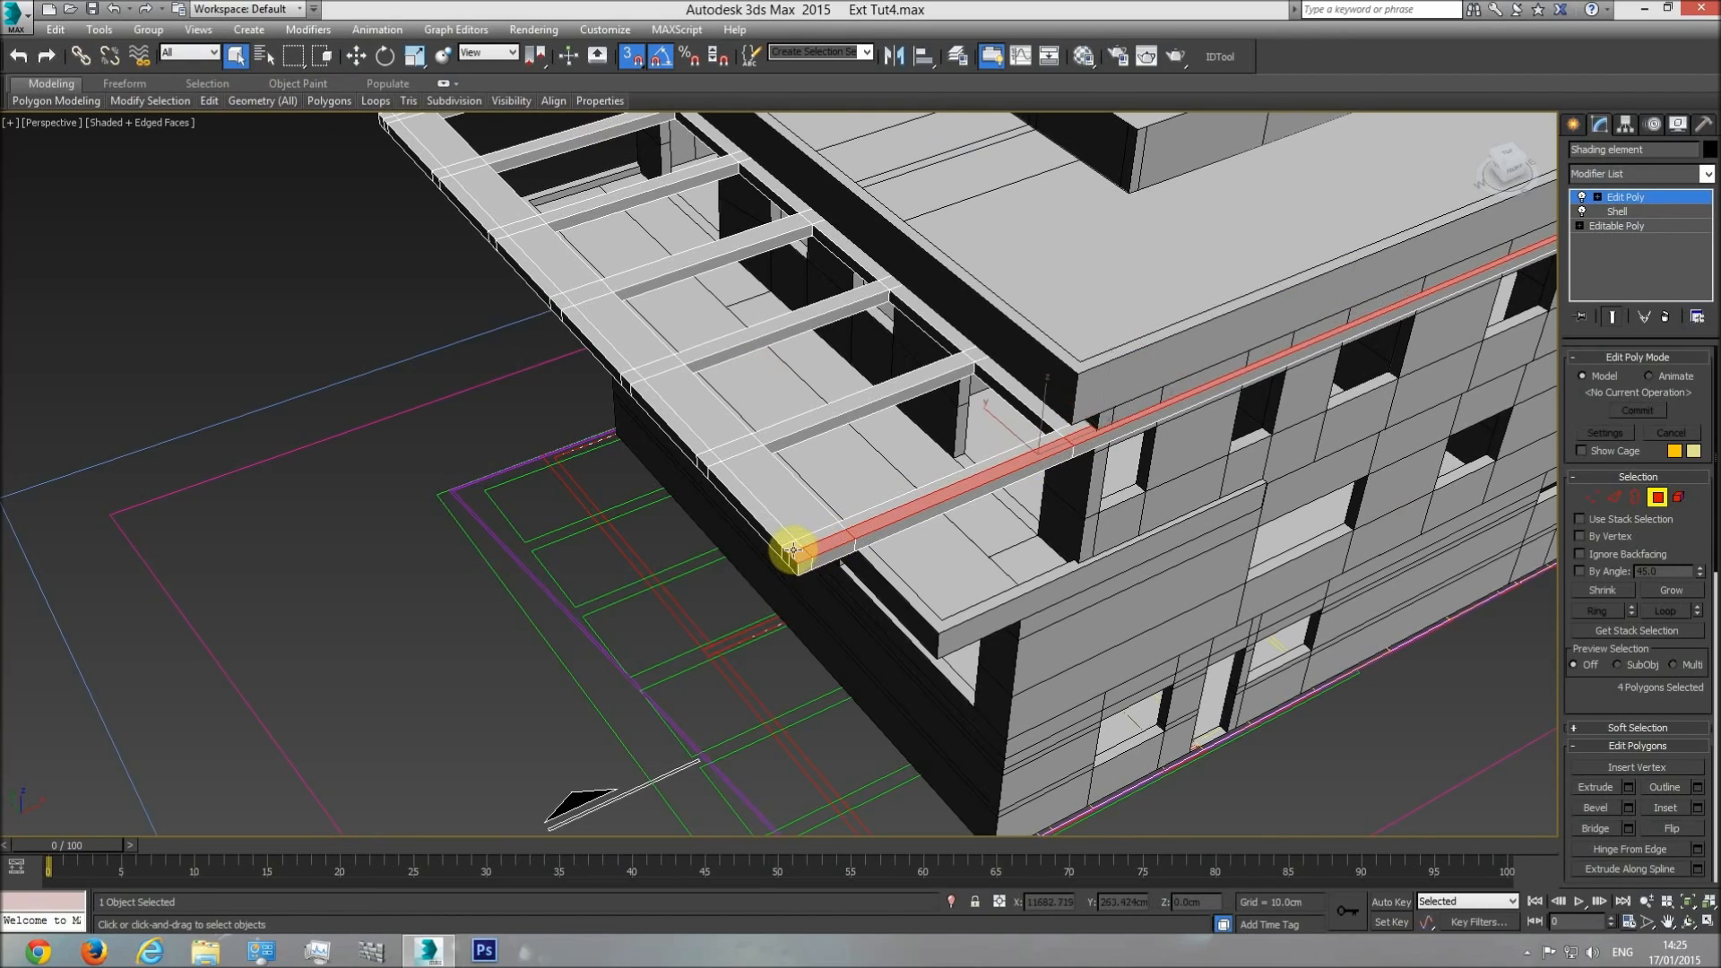
Extend the polygon selection along the pergola's outer front strip and the far side beam's outer strip.
{"action": "left_click", "coordinate": [711, 450], "text": "ctrl"}
{"action": "left_click", "coordinate": [618, 387], "text": "ctrl"}
{"action": "scroll", "coordinate": [703, 442], "scroll_direction": "up", "scroll_amount": 3}
{"action": "left_click", "coordinate": [680, 423], "text": "ctrl"}
{"action": "left_click", "coordinate": [606, 334], "text": "ctrl"}
{"action": "left_click", "coordinate": [572, 310], "text": "ctrl"}
{"action": "left_click", "coordinate": [499, 233], "text": "ctrl"}
{"action": "left_click", "coordinate": [485, 219], "text": "ctrl"}
{"action": "middle_click_drag", "start_coordinate": [411, 154], "coordinate": [598, 396]}
{"action": "left_click", "coordinate": [597, 396], "text": "ctrl"}
{"action": "left_click", "coordinate": [576, 376], "text": "ctrl"}
{"action": "middle_click_drag", "start_coordinate": [489, 282], "coordinate": [711, 493]}
{"action": "scroll", "coordinate": [729, 502], "scroll_direction": "up", "scroll_amount": 3}
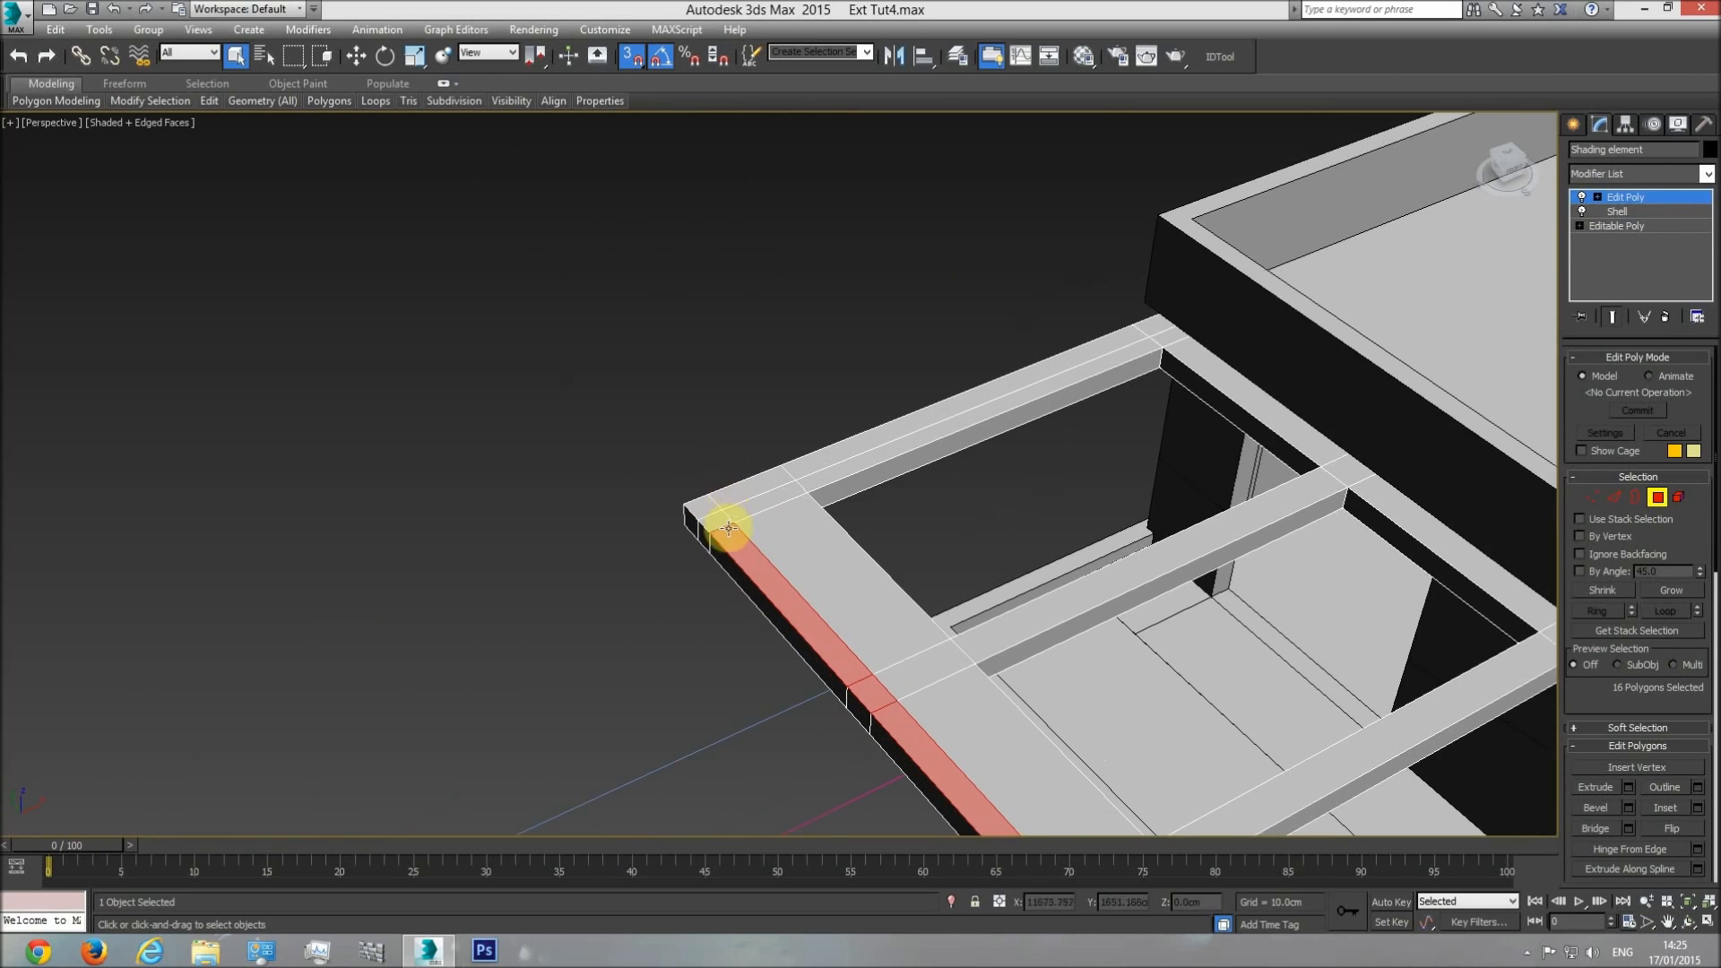
{"action": "left_click", "coordinate": [852, 449], "text": "ctrl"}
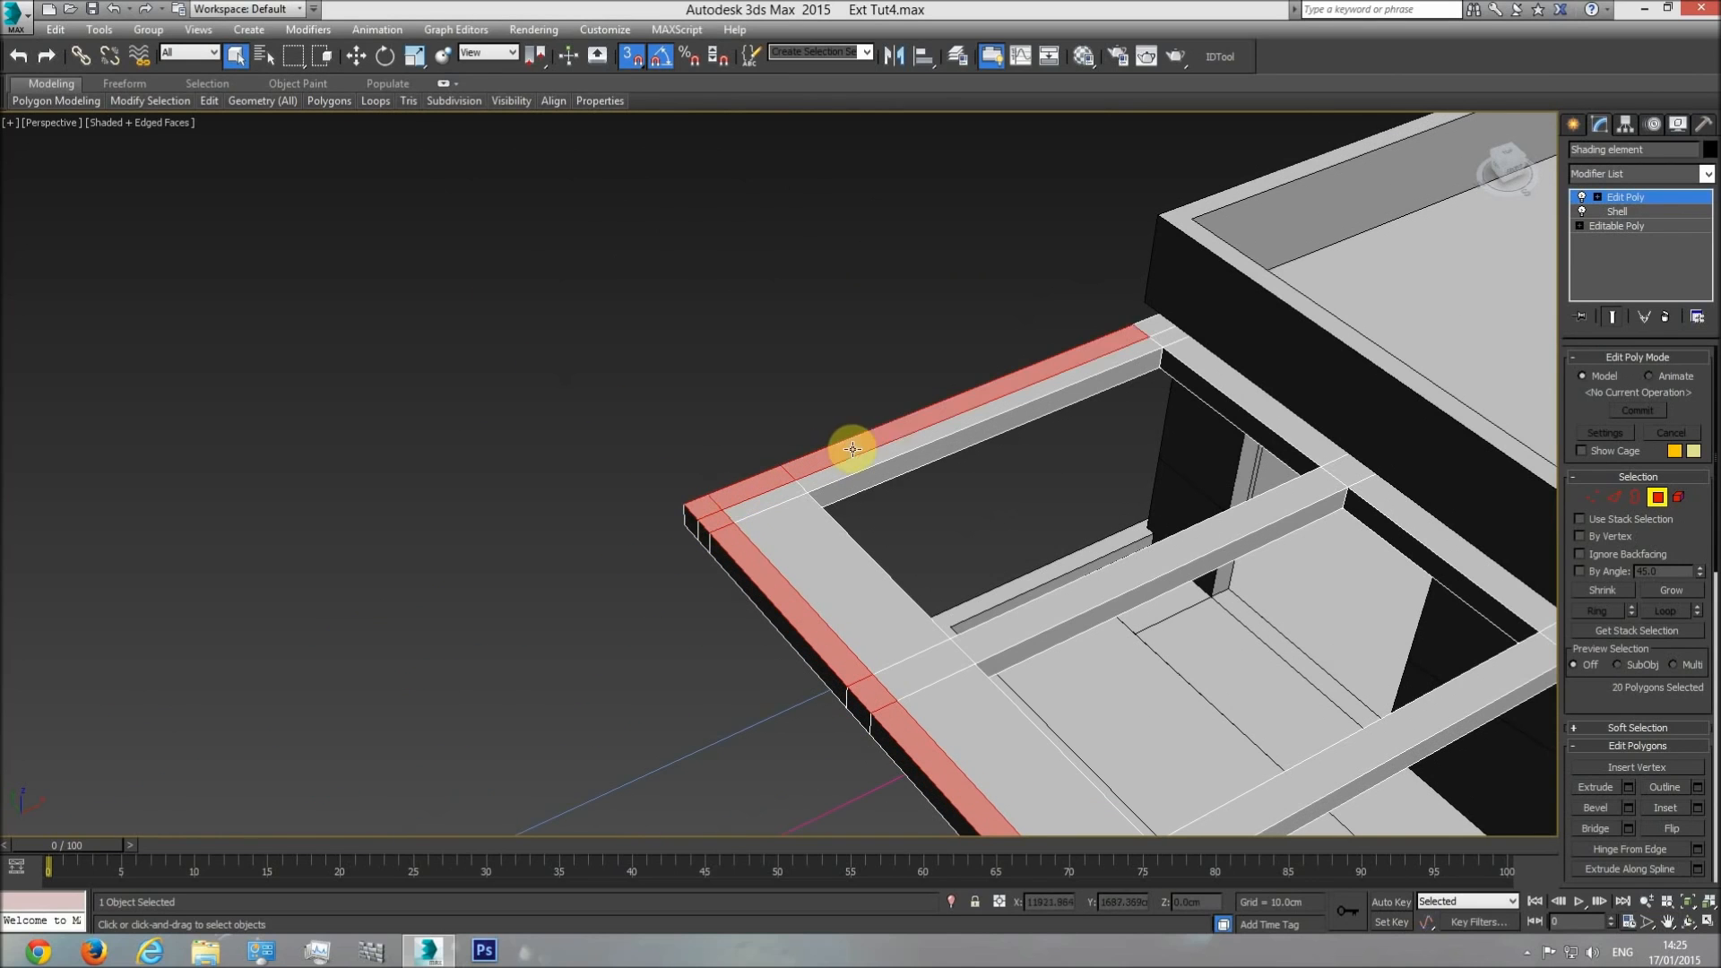
{"action": "left_click", "coordinate": [1687, 921]}
{"action": "left_click_drag", "start_coordinate": [711, 557], "coordinate": [762, 593]}
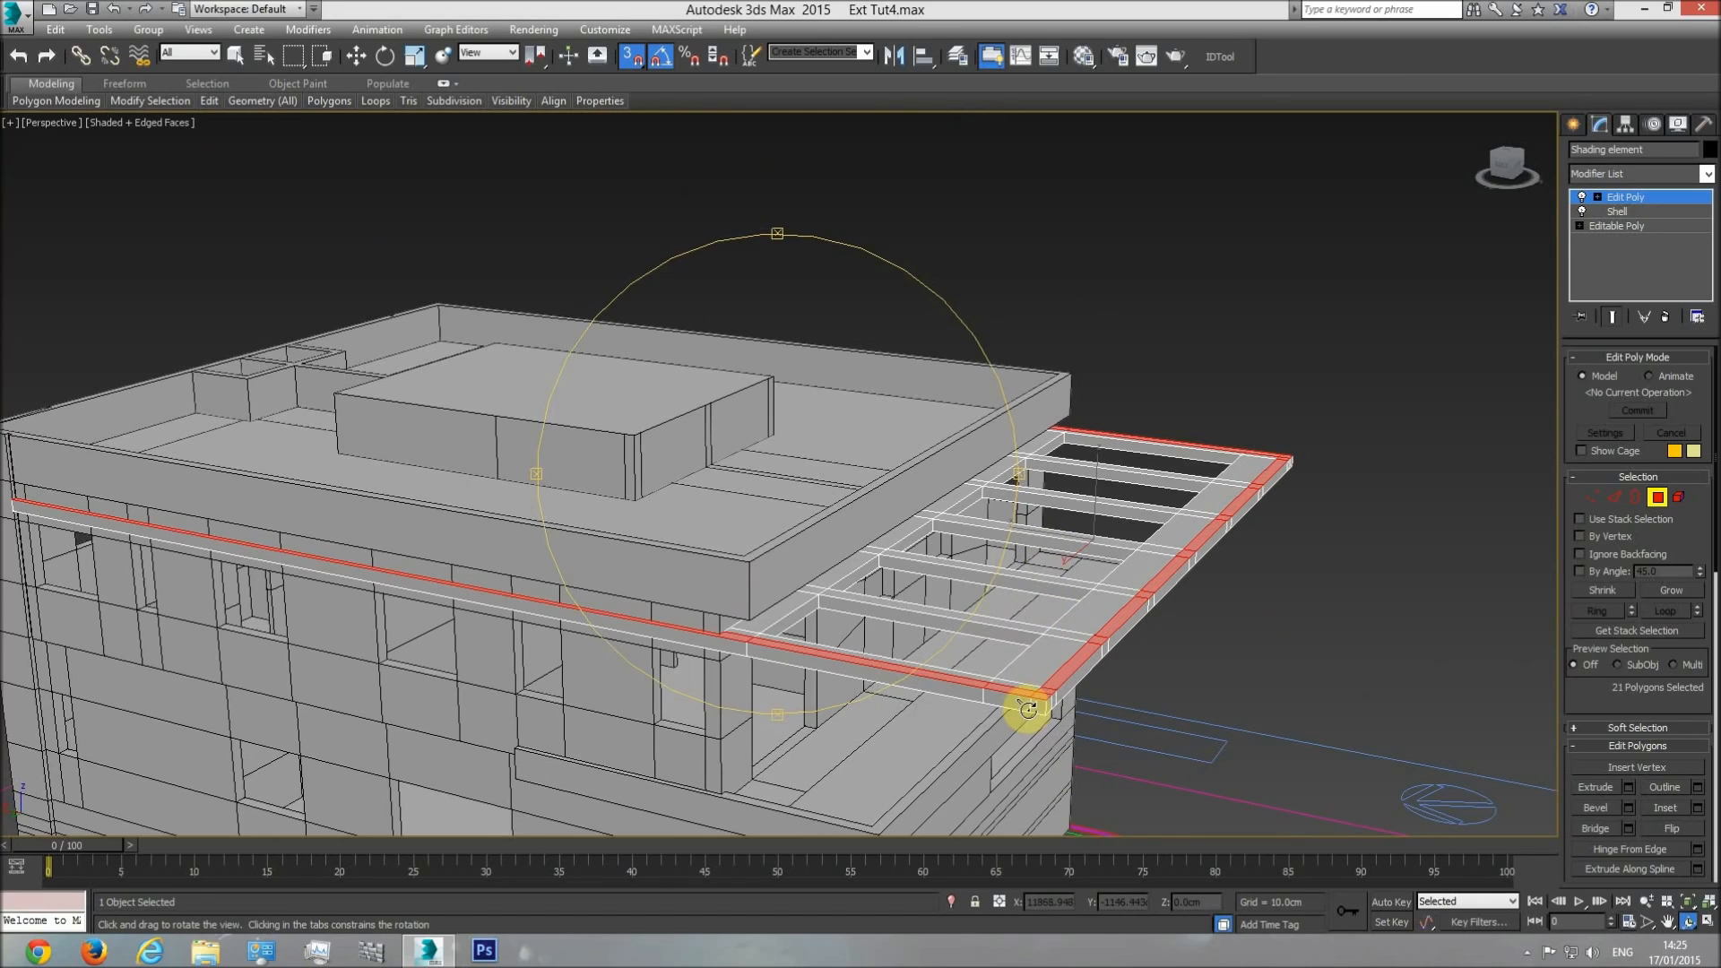
Work out the upstand height with the calculator and extrude the selected edge-strip polygons by 31 cm.
{"action": "key", "text": "XF86Calculator"}
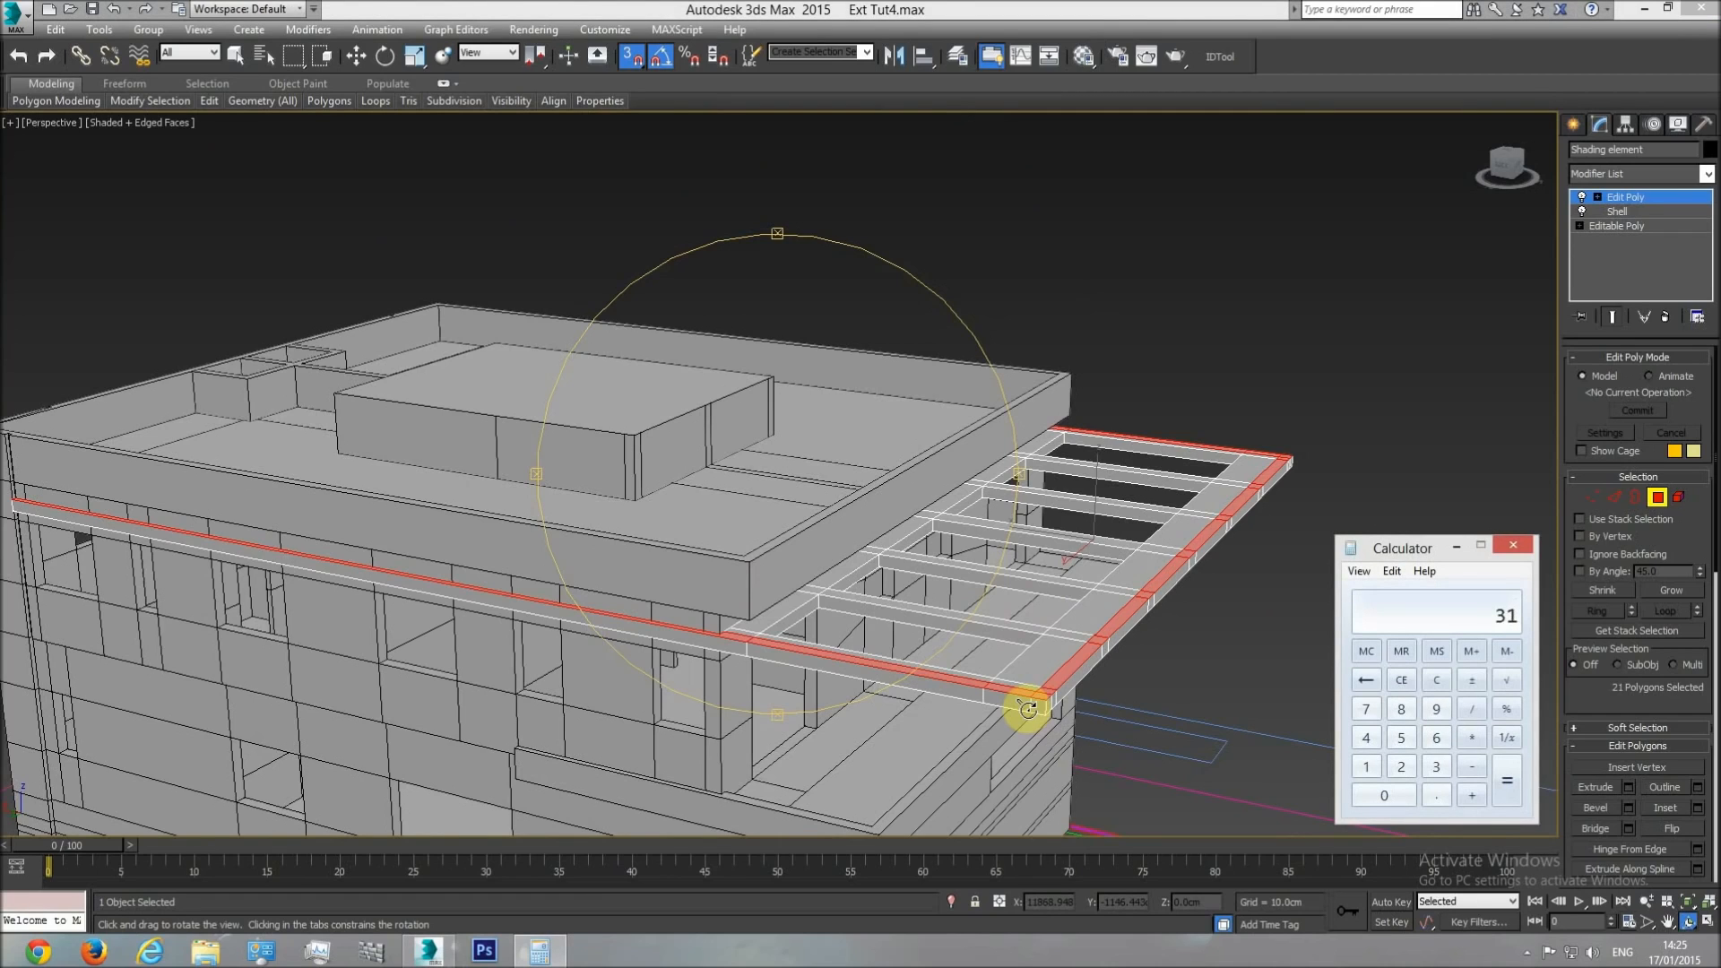
{"action": "left_click", "coordinate": [1512, 547]}
{"action": "left_click", "coordinate": [1628, 787]}
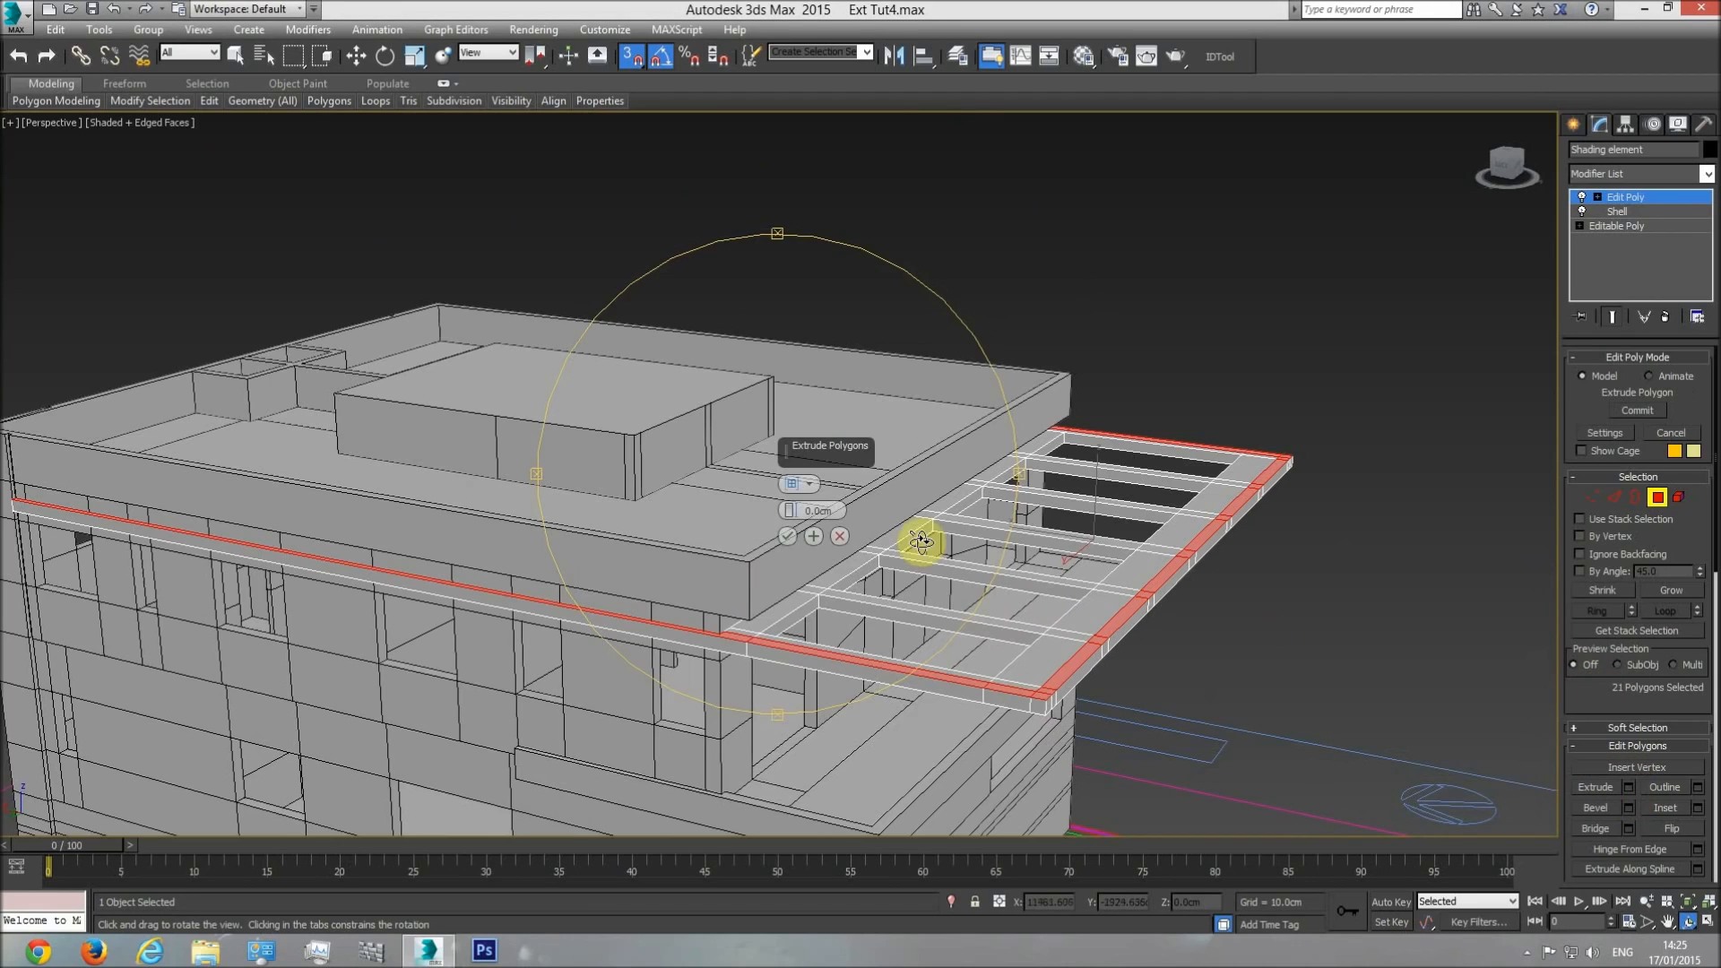
{"action": "type", "text": "31"}
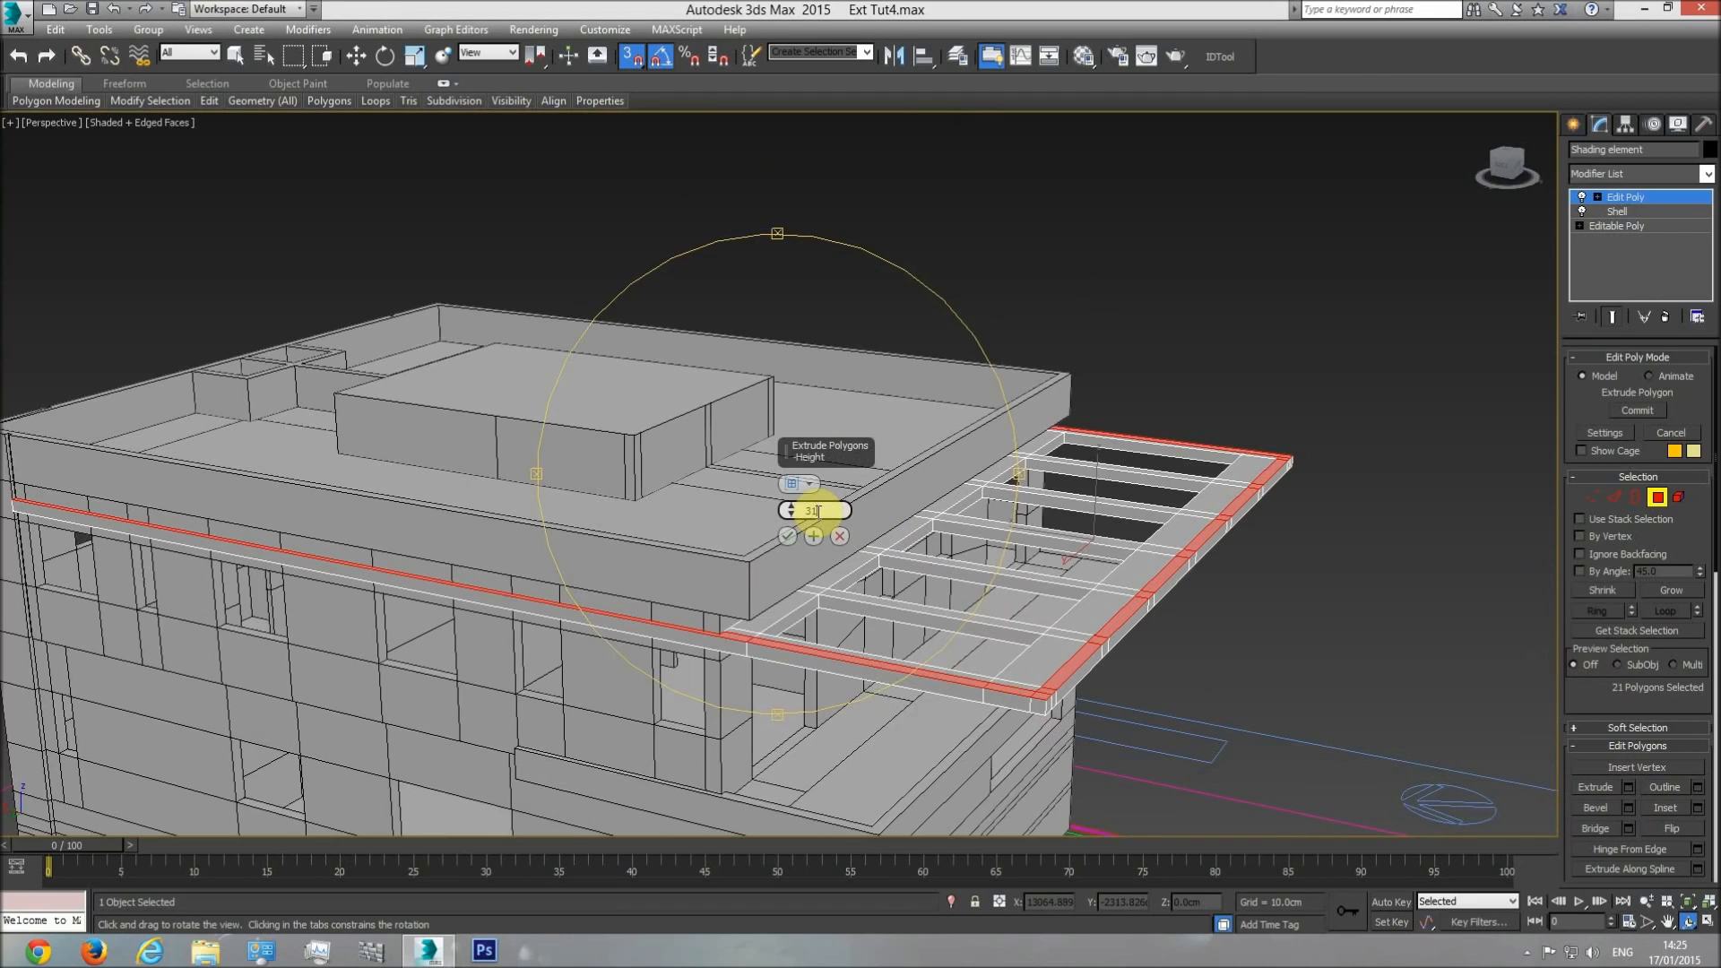
{"action": "type", "text": "0"}
{"action": "key", "text": "Return"}
{"action": "left_click", "coordinate": [785, 536]}
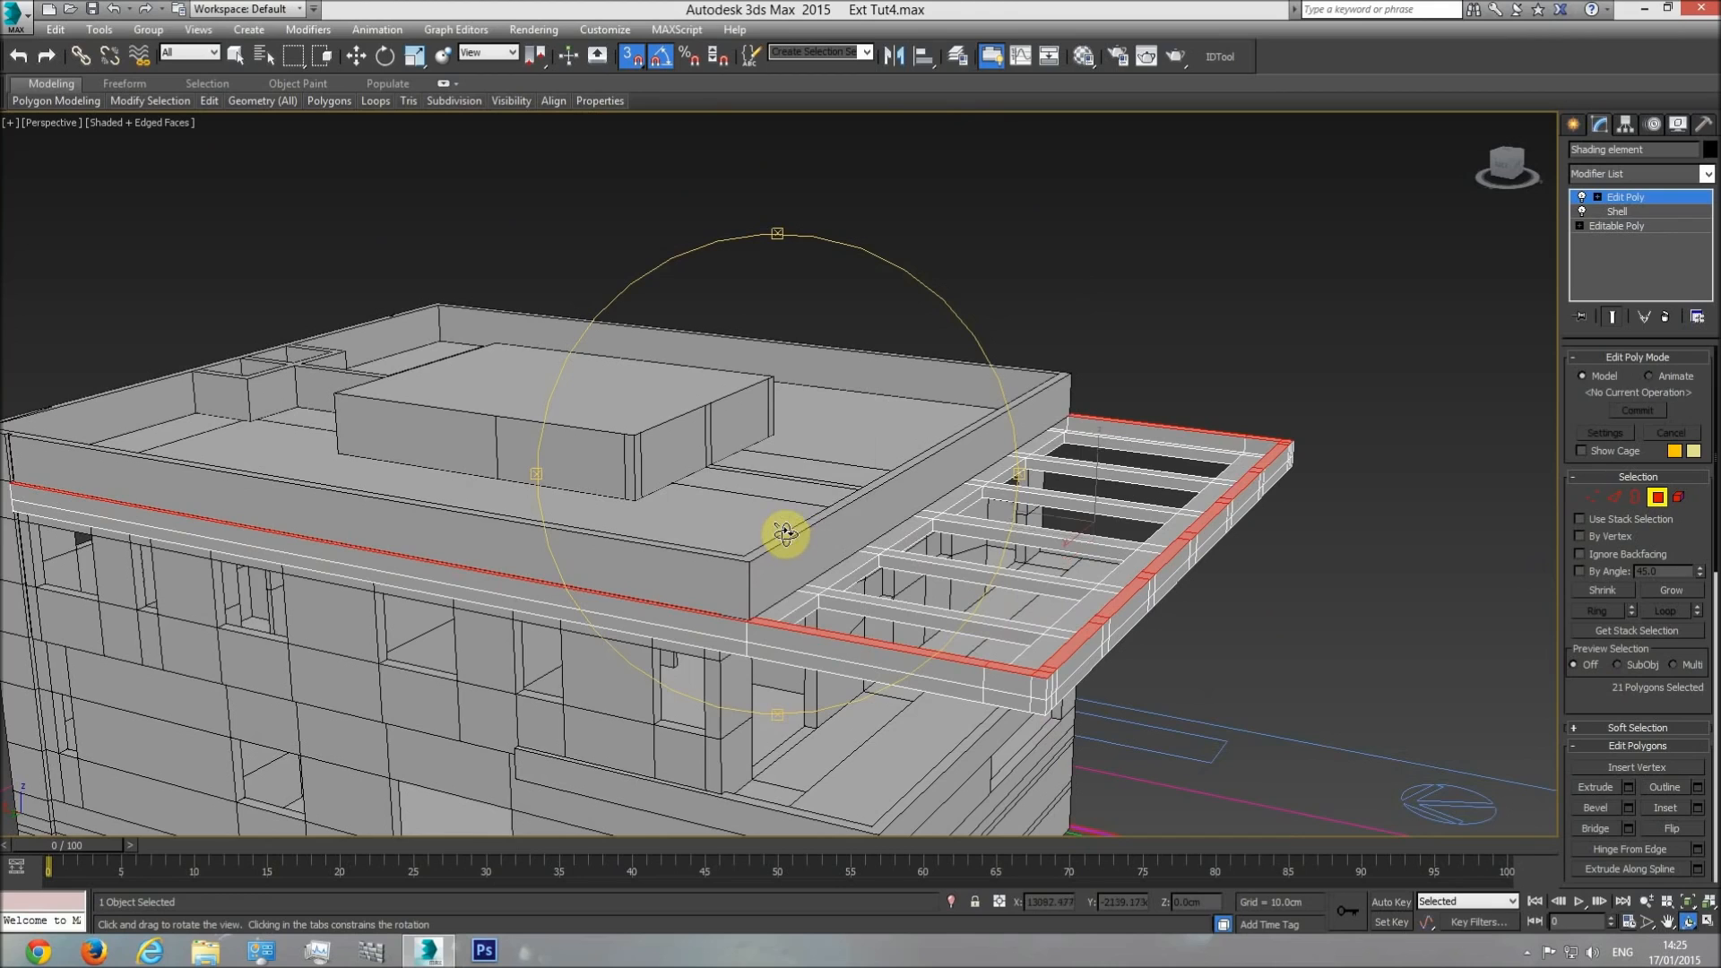
Compare the extruded upstand's top with the adjoining building edges in a zoomed front wireframe view.
{"action": "key", "text": "f"}
{"action": "middle_click_drag", "start_coordinate": [788, 530], "coordinate": [758, 625]}
{"action": "scroll", "coordinate": [584, 641], "scroll_direction": "up", "scroll_amount": 10}
{"action": "key", "text": "F3"}
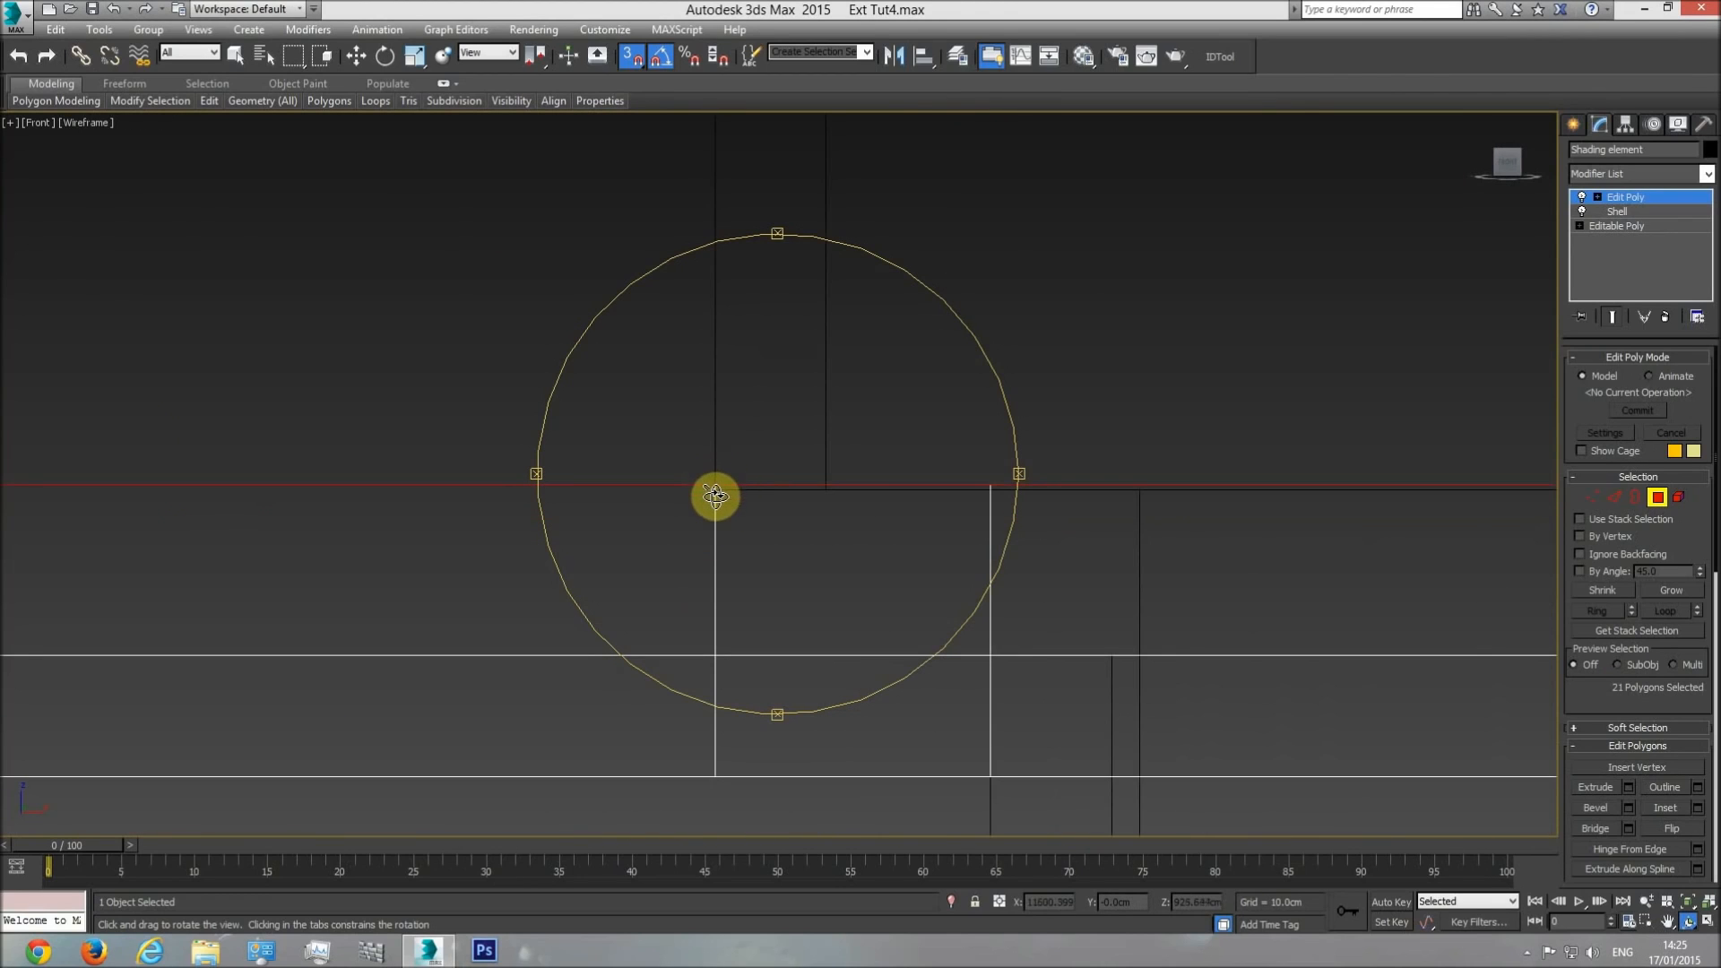
{"action": "left_click_drag", "start_coordinate": [711, 490], "coordinate": [837, 442]}
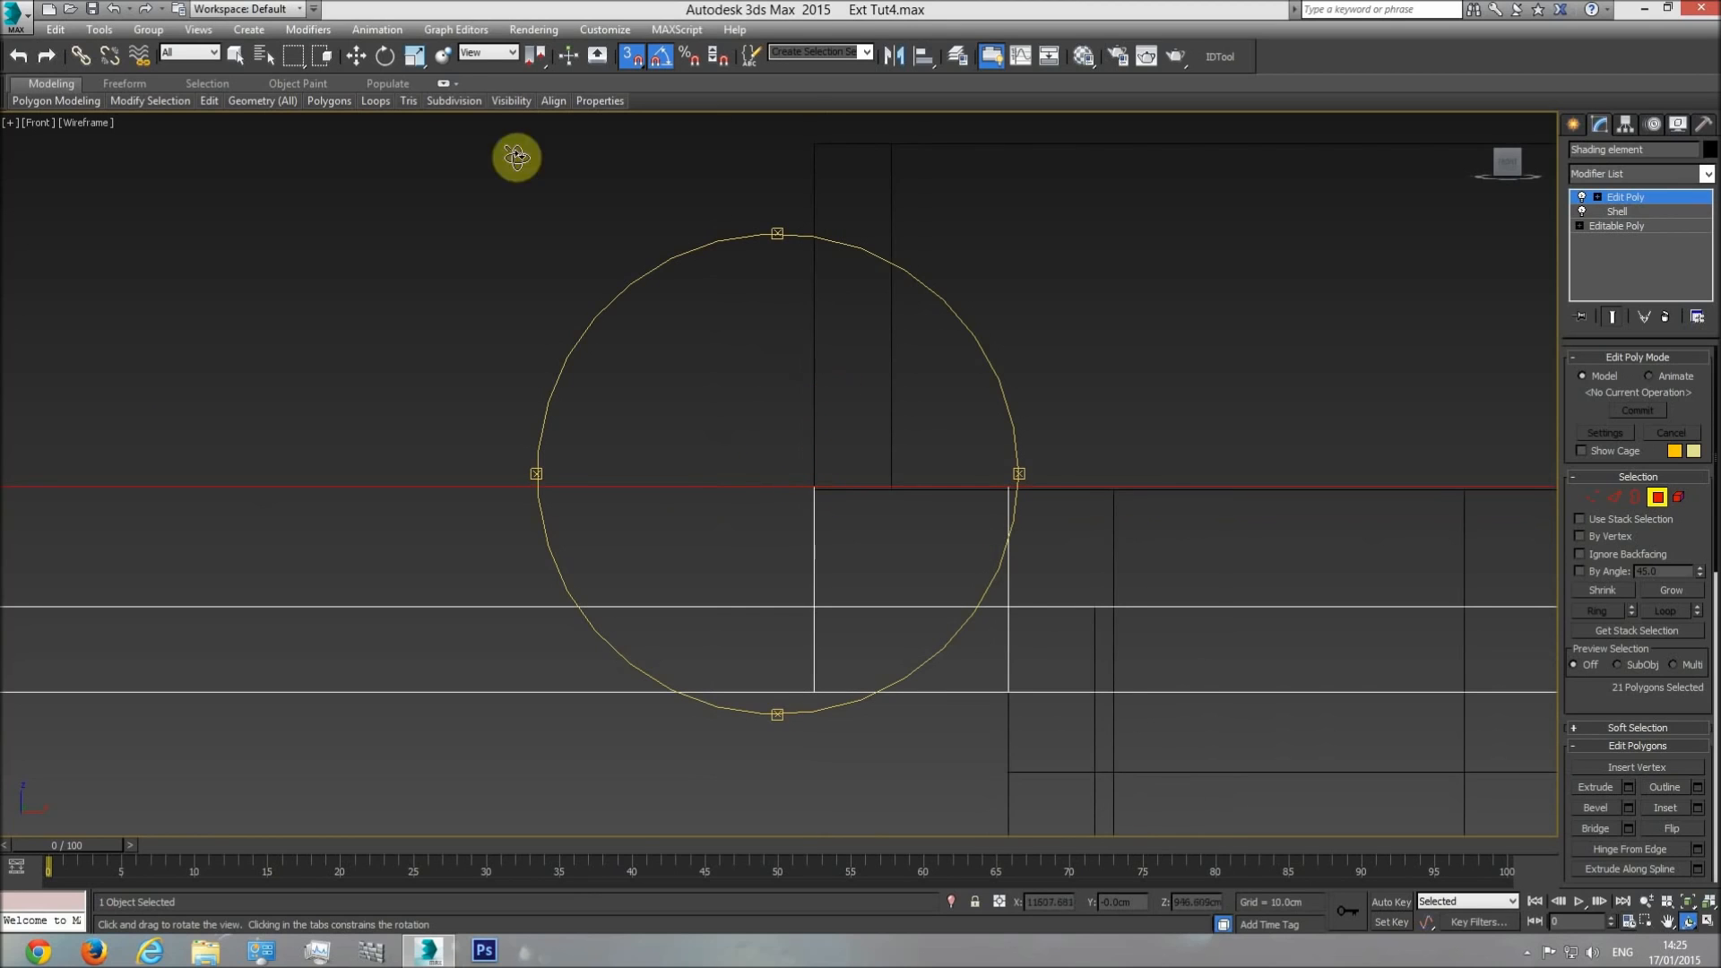
Snap the selected upstand polygons vertically to the adjoining building edge, end the polygon editing and deselect the shading element in shaded perspective.
{"action": "left_click", "coordinate": [357, 57]}
{"action": "left_click_drag", "start_coordinate": [322, 399], "coordinate": [1109, 463]}
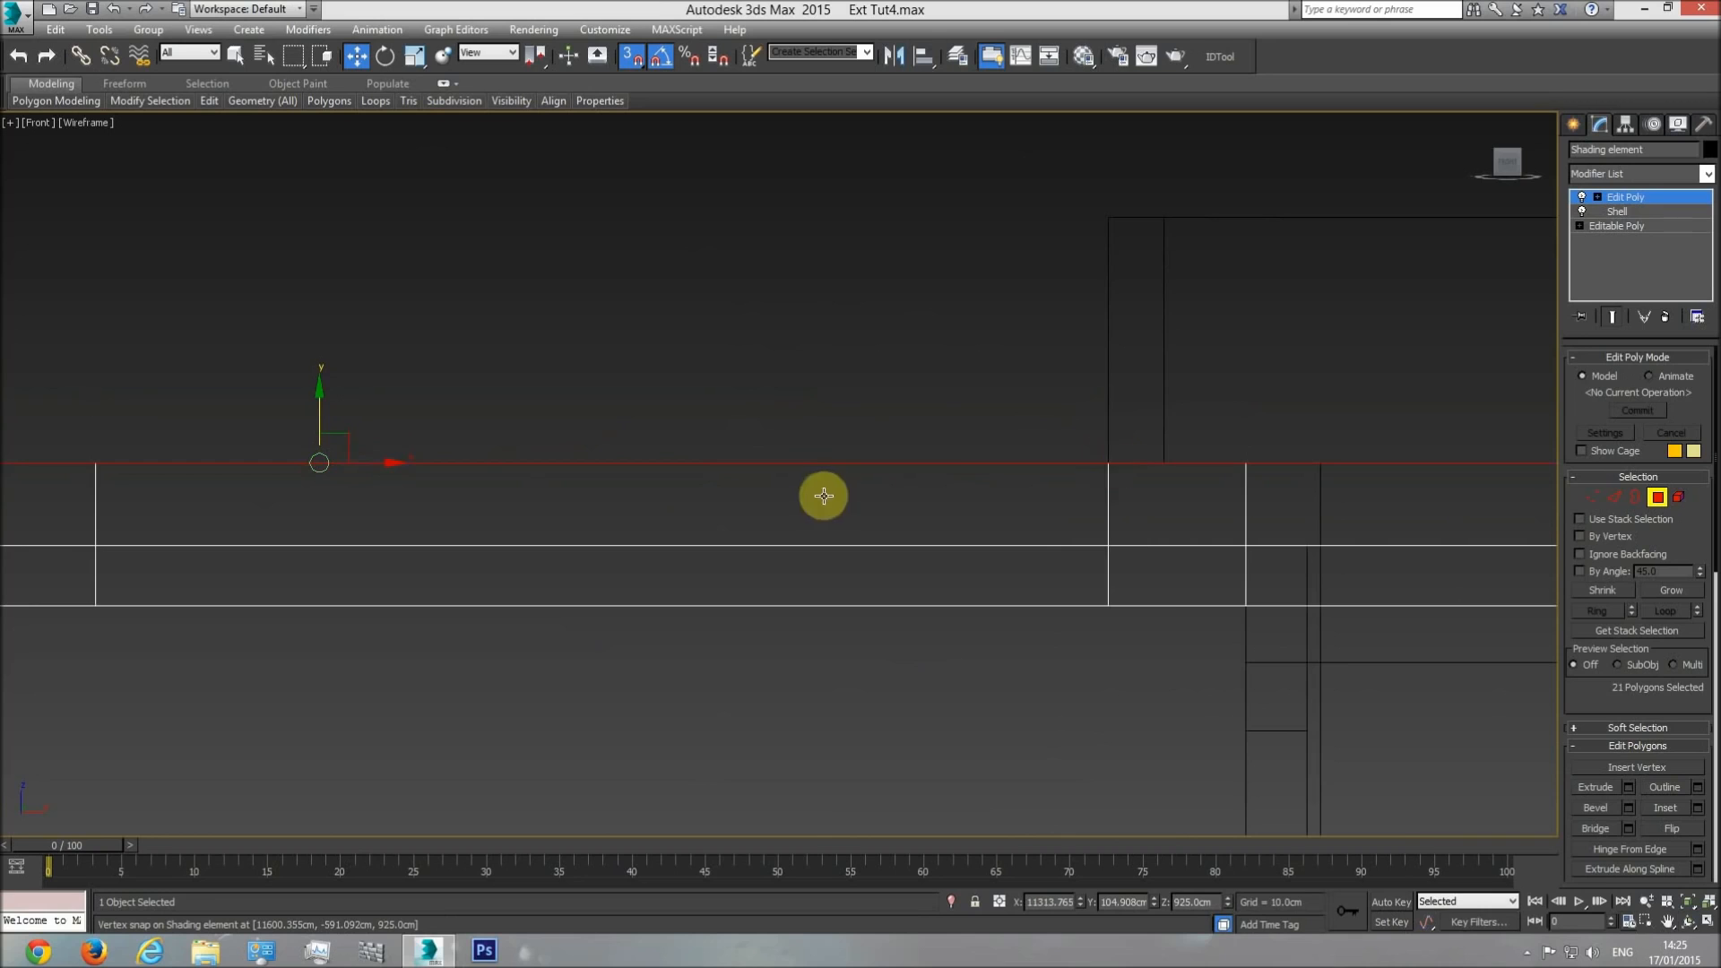
{"action": "key", "text": "p"}
{"action": "left_click", "coordinate": [1690, 916]}
{"action": "mouse_move", "coordinate": [941, 537]}
{"action": "left_mouse_down"}
{"action": "mouse_move", "coordinate": [952, 576]}
{"action": "mouse_move", "coordinate": [748, 573]}
{"action": "left_mouse_up"}
{"action": "key", "text": "F3"}
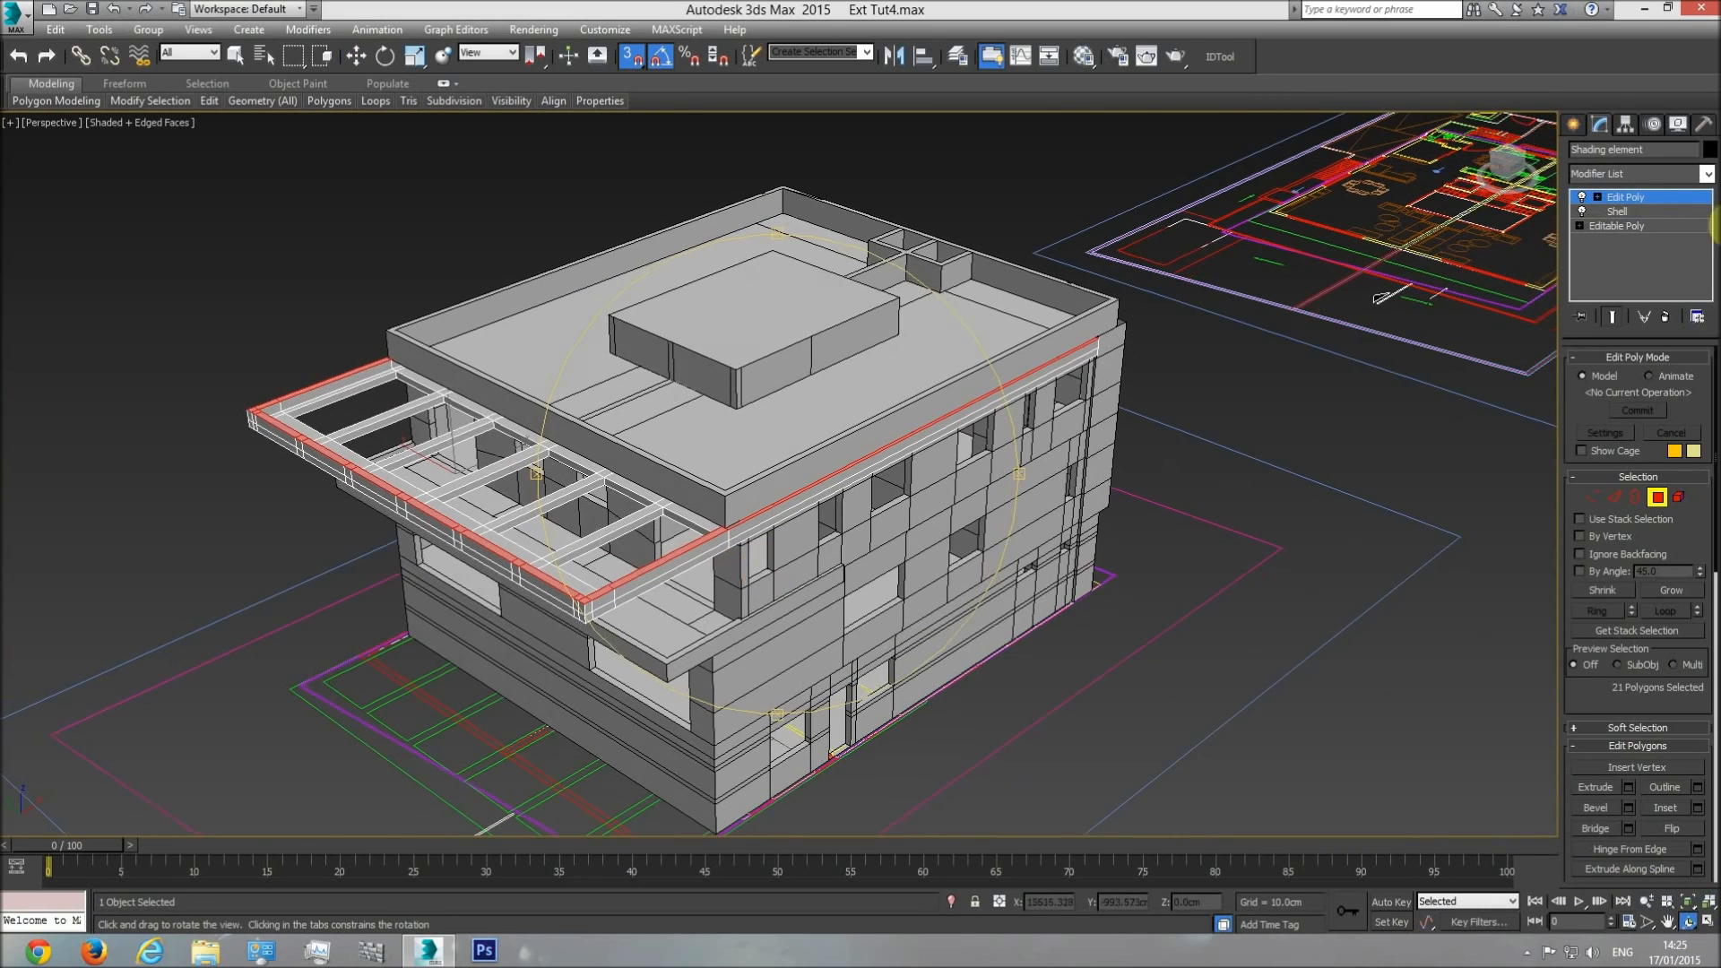
{"action": "left_click", "coordinate": [1660, 201]}
{"action": "left_click", "coordinate": [1237, 388]}
Examine the pergola's edge upstand and beams in shaded perspective, and compare them with the pergola's edge profile in the section drawing.
{"action": "key", "text": "F4"}
{"action": "scroll", "coordinate": [619, 549], "scroll_direction": "up", "scroll_amount": 5}
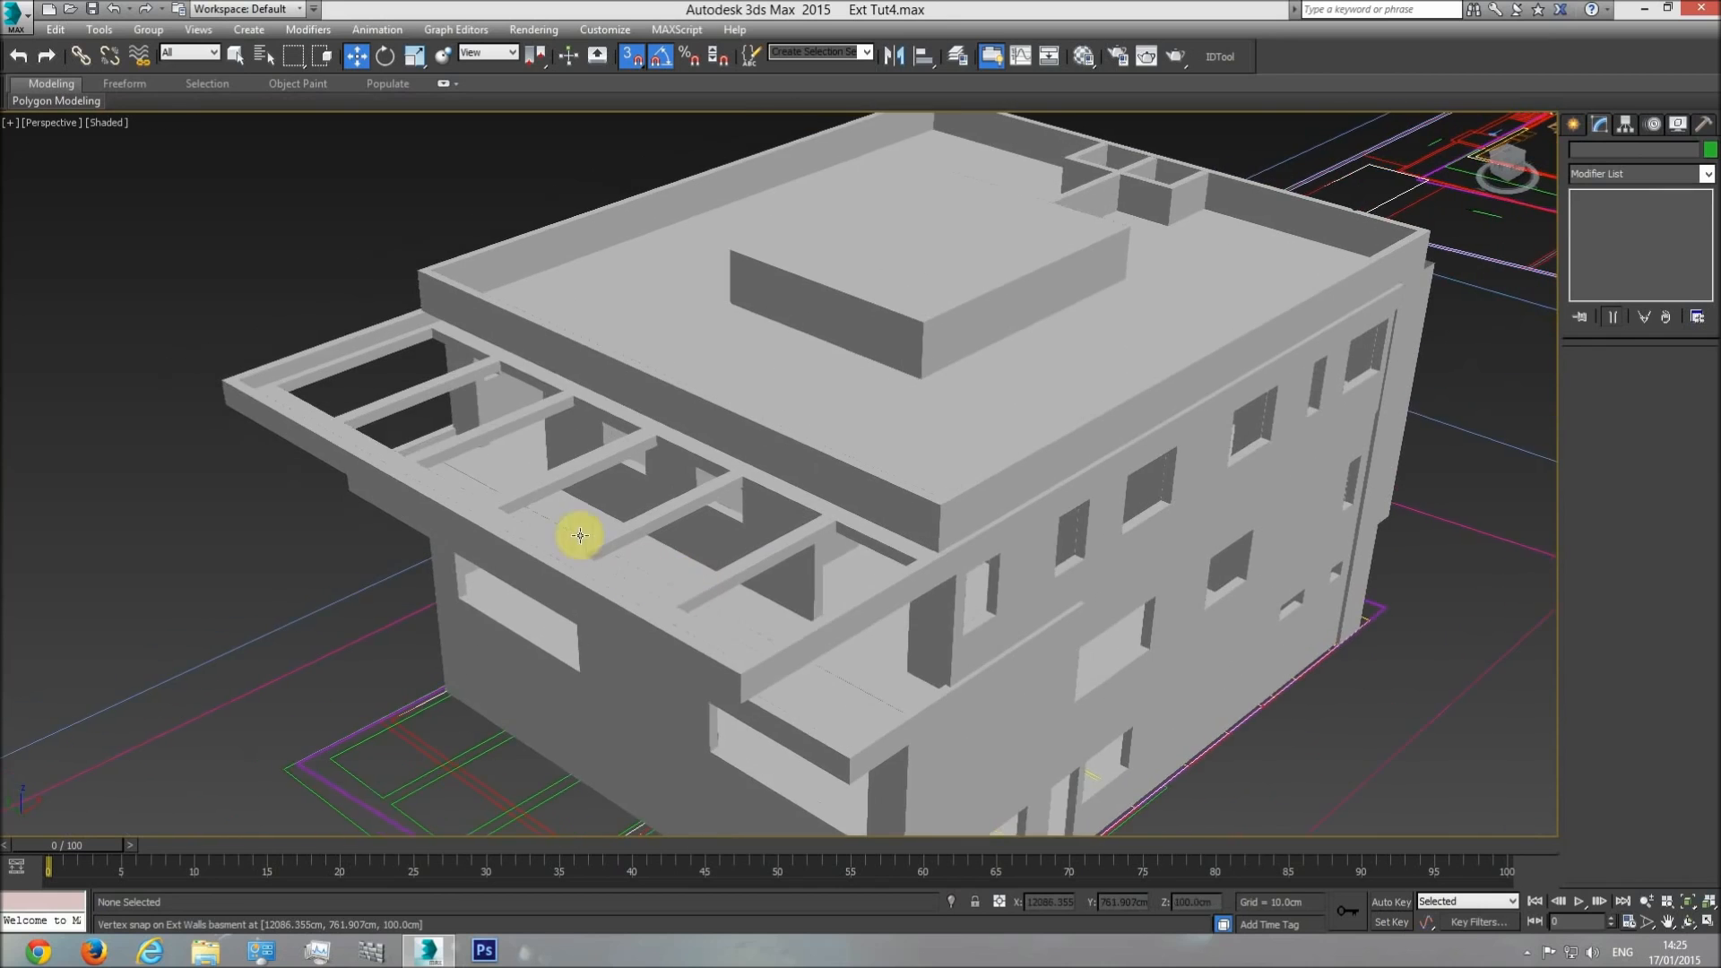
{"action": "key", "text": "F4"}
{"action": "scroll", "coordinate": [309, 404], "scroll_direction": "up", "scroll_amount": 8}
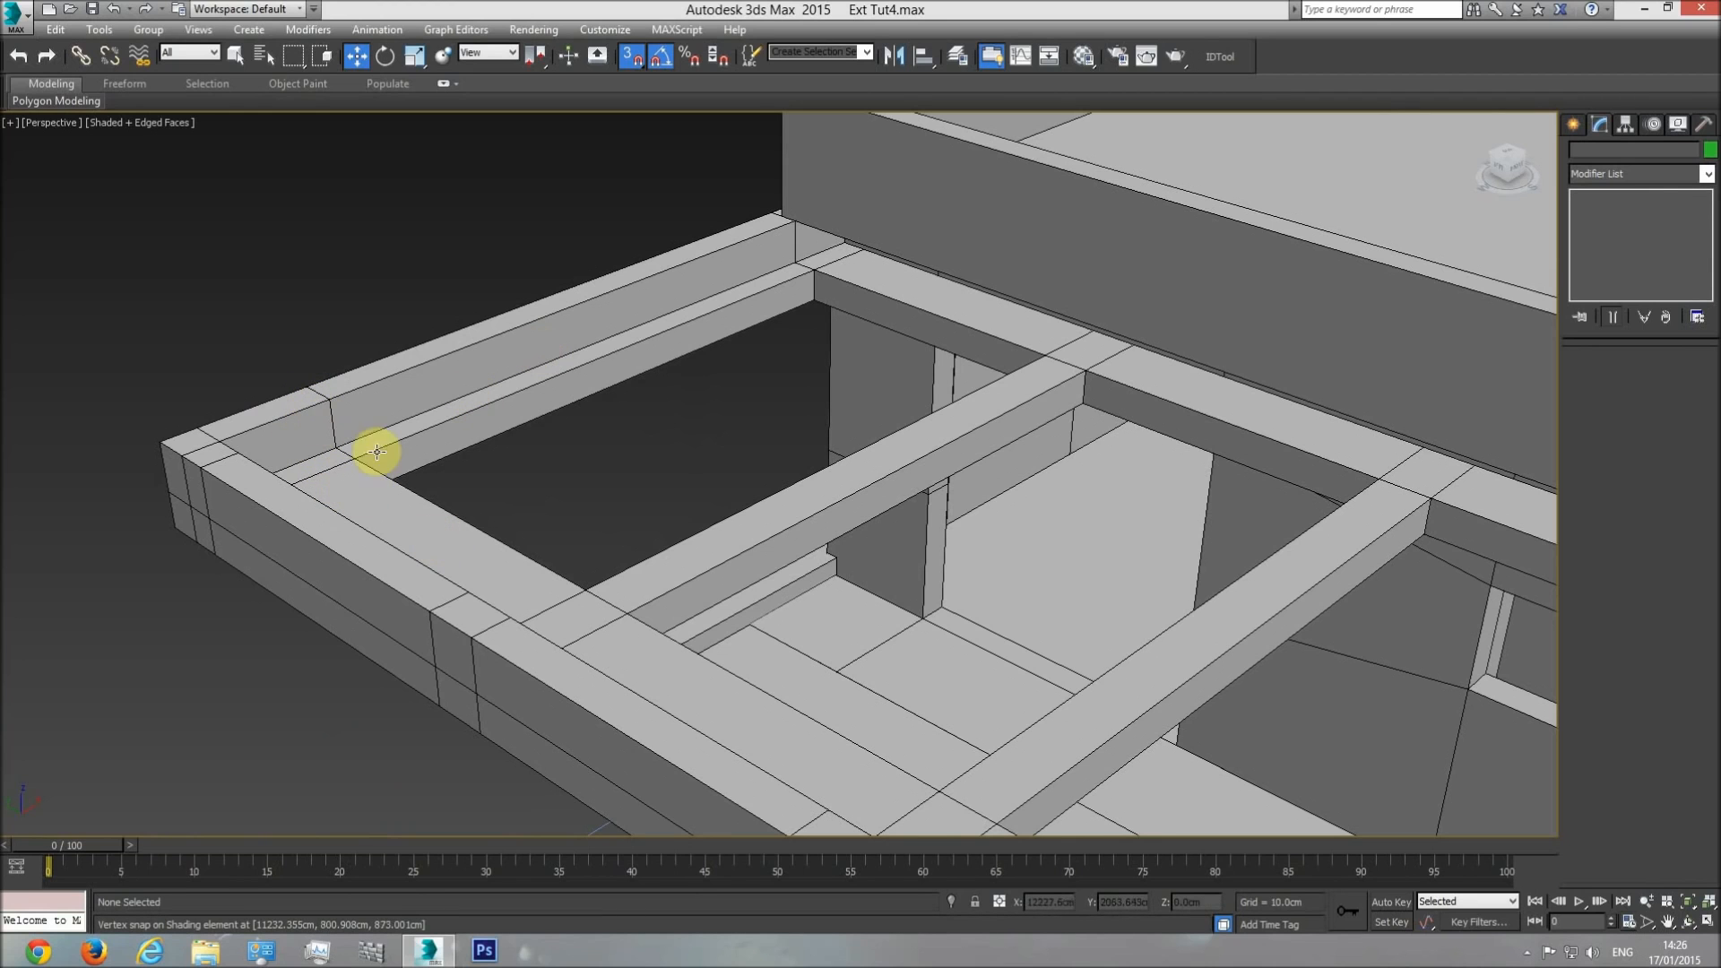
{"action": "scroll", "coordinate": [412, 513], "scroll_direction": "down", "scroll_amount": 6}
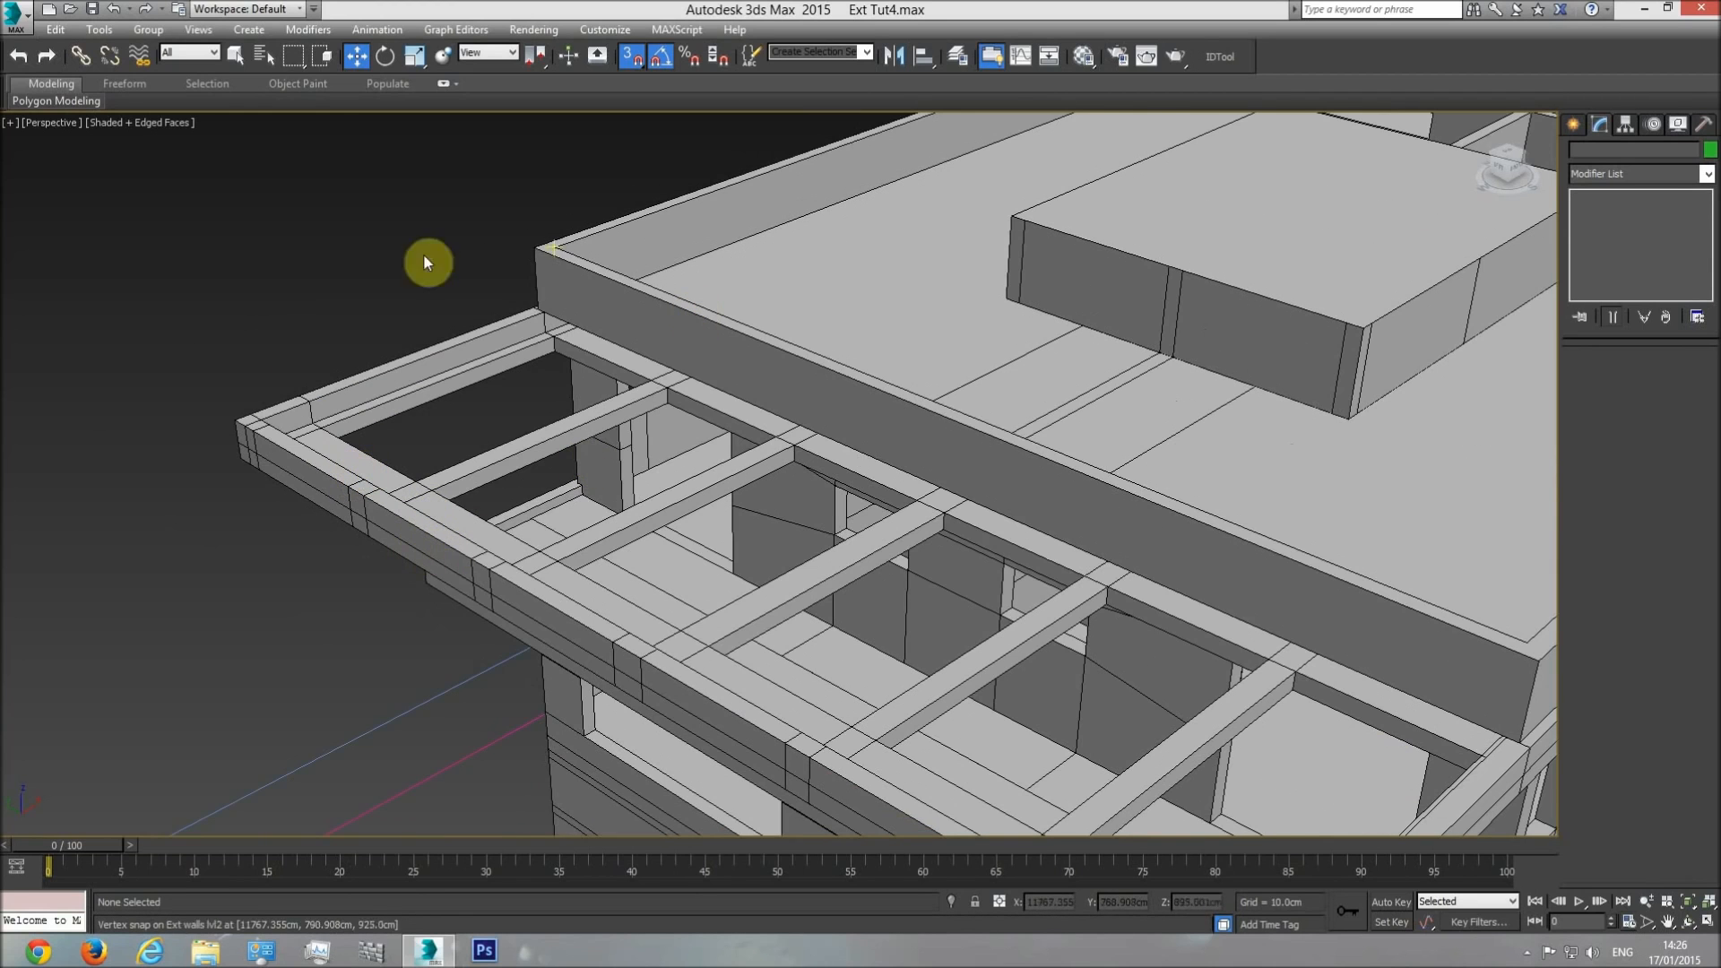
{"action": "scroll", "coordinate": [673, 574], "scroll_direction": "down", "scroll_amount": 5}
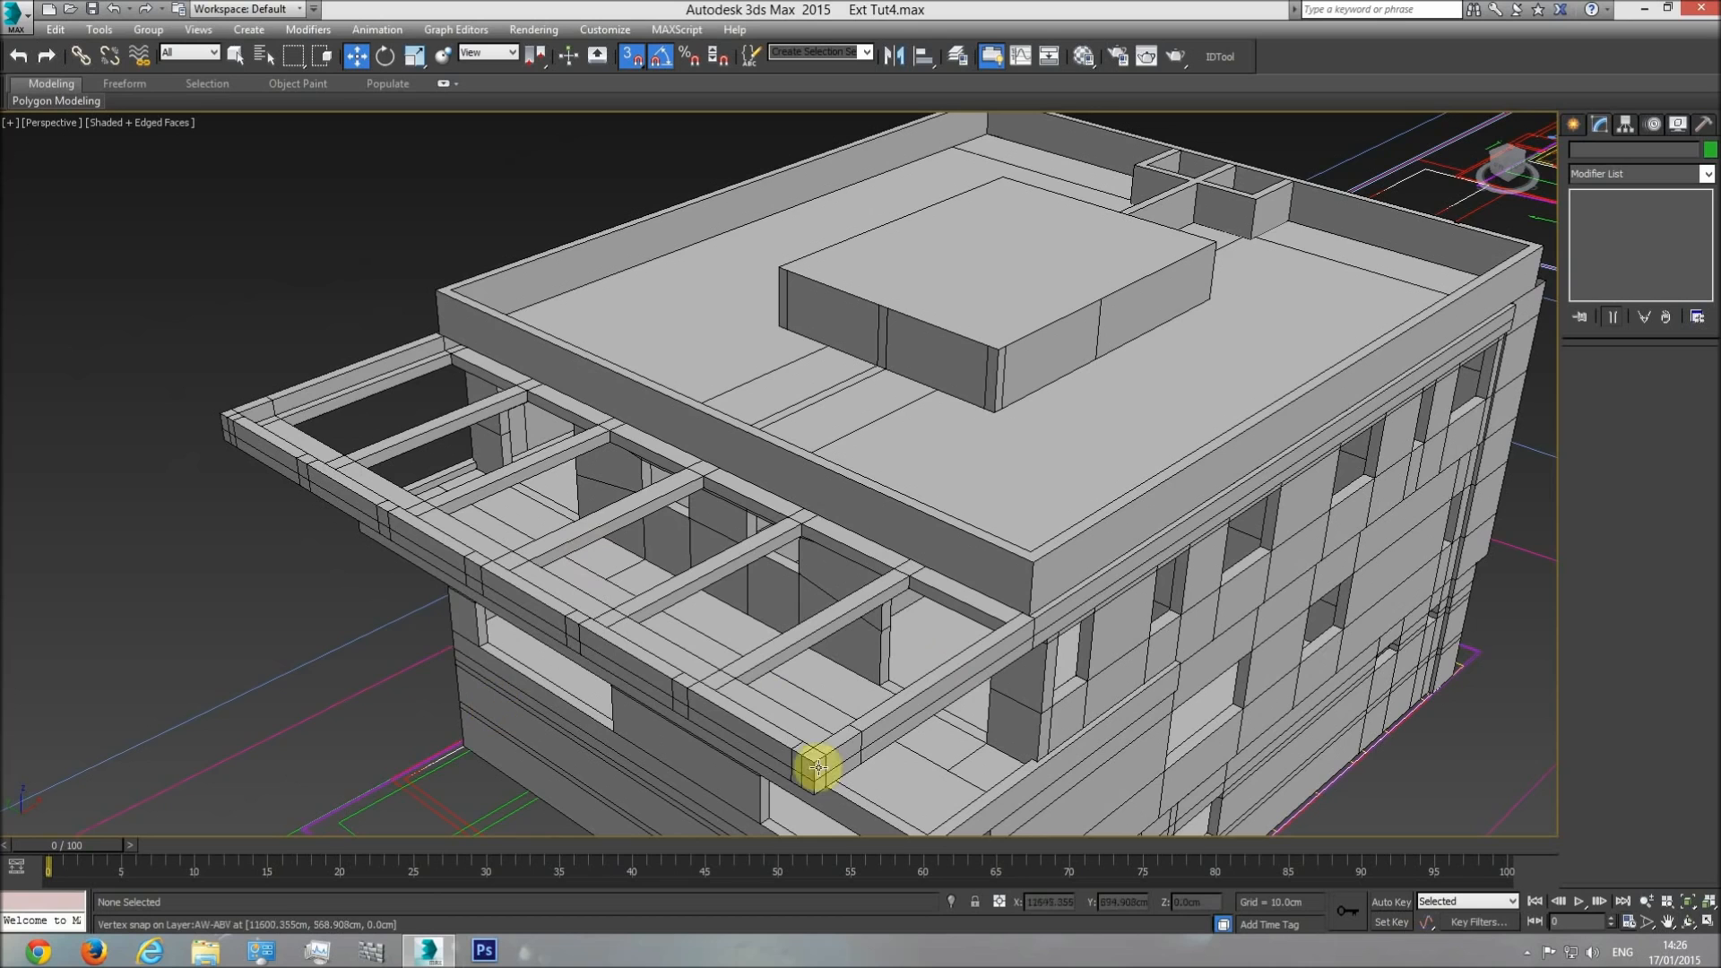
{"action": "scroll", "coordinate": [404, 469], "scroll_direction": "up", "scroll_amount": 5}
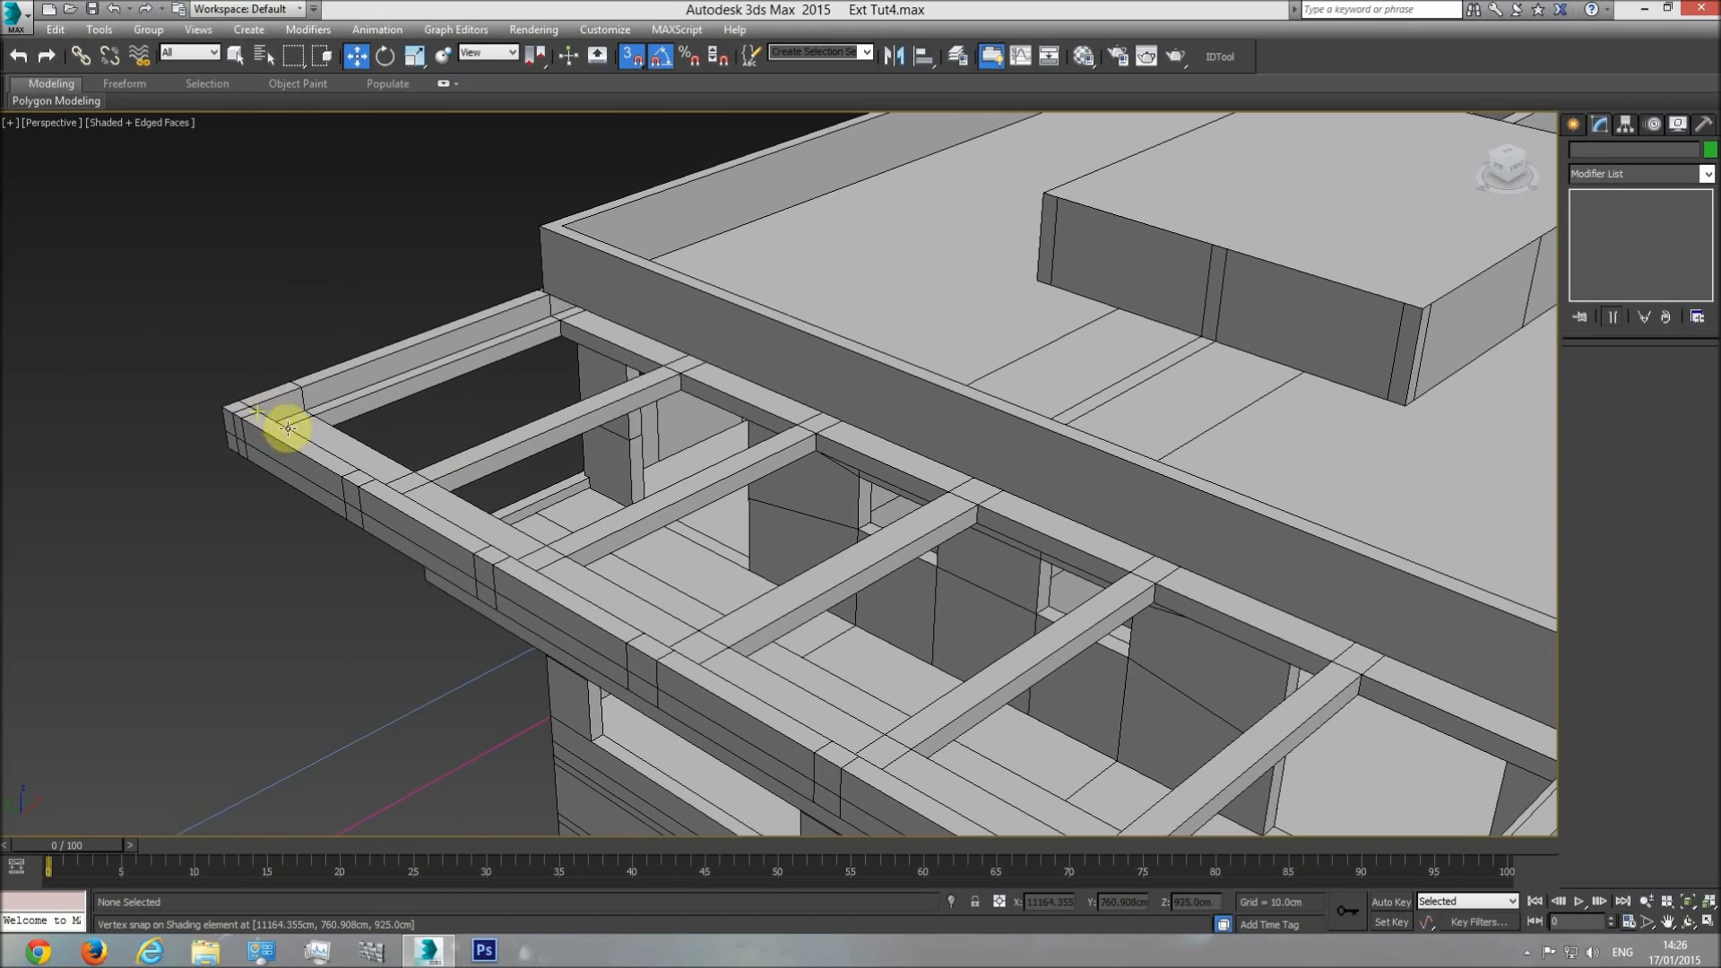
{"action": "scroll", "coordinate": [301, 445], "scroll_direction": "down", "scroll_amount": 2}
{"action": "key", "text": "t"}
{"action": "scroll", "coordinate": [691, 549], "scroll_direction": "up", "scroll_amount": 6}
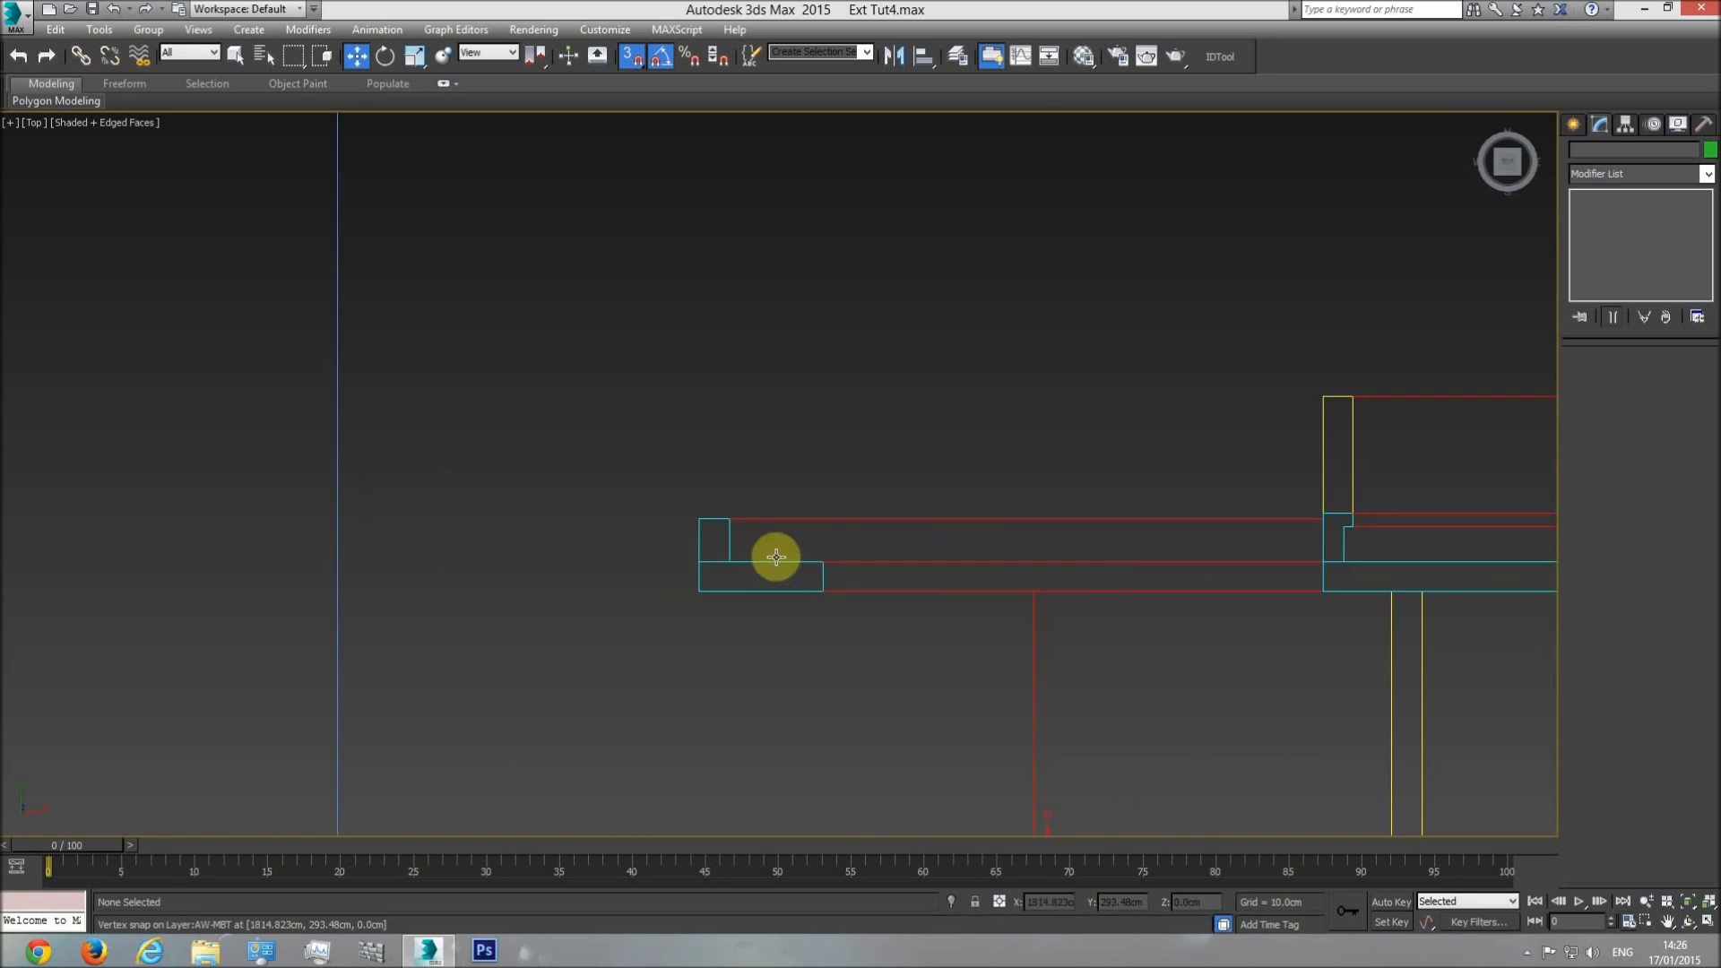
Inspect the pergola, roof parapets and raised roof block from several sides of the building in perspective.
{"action": "key", "text": "p"}
{"action": "left_click", "coordinate": [1692, 901]}
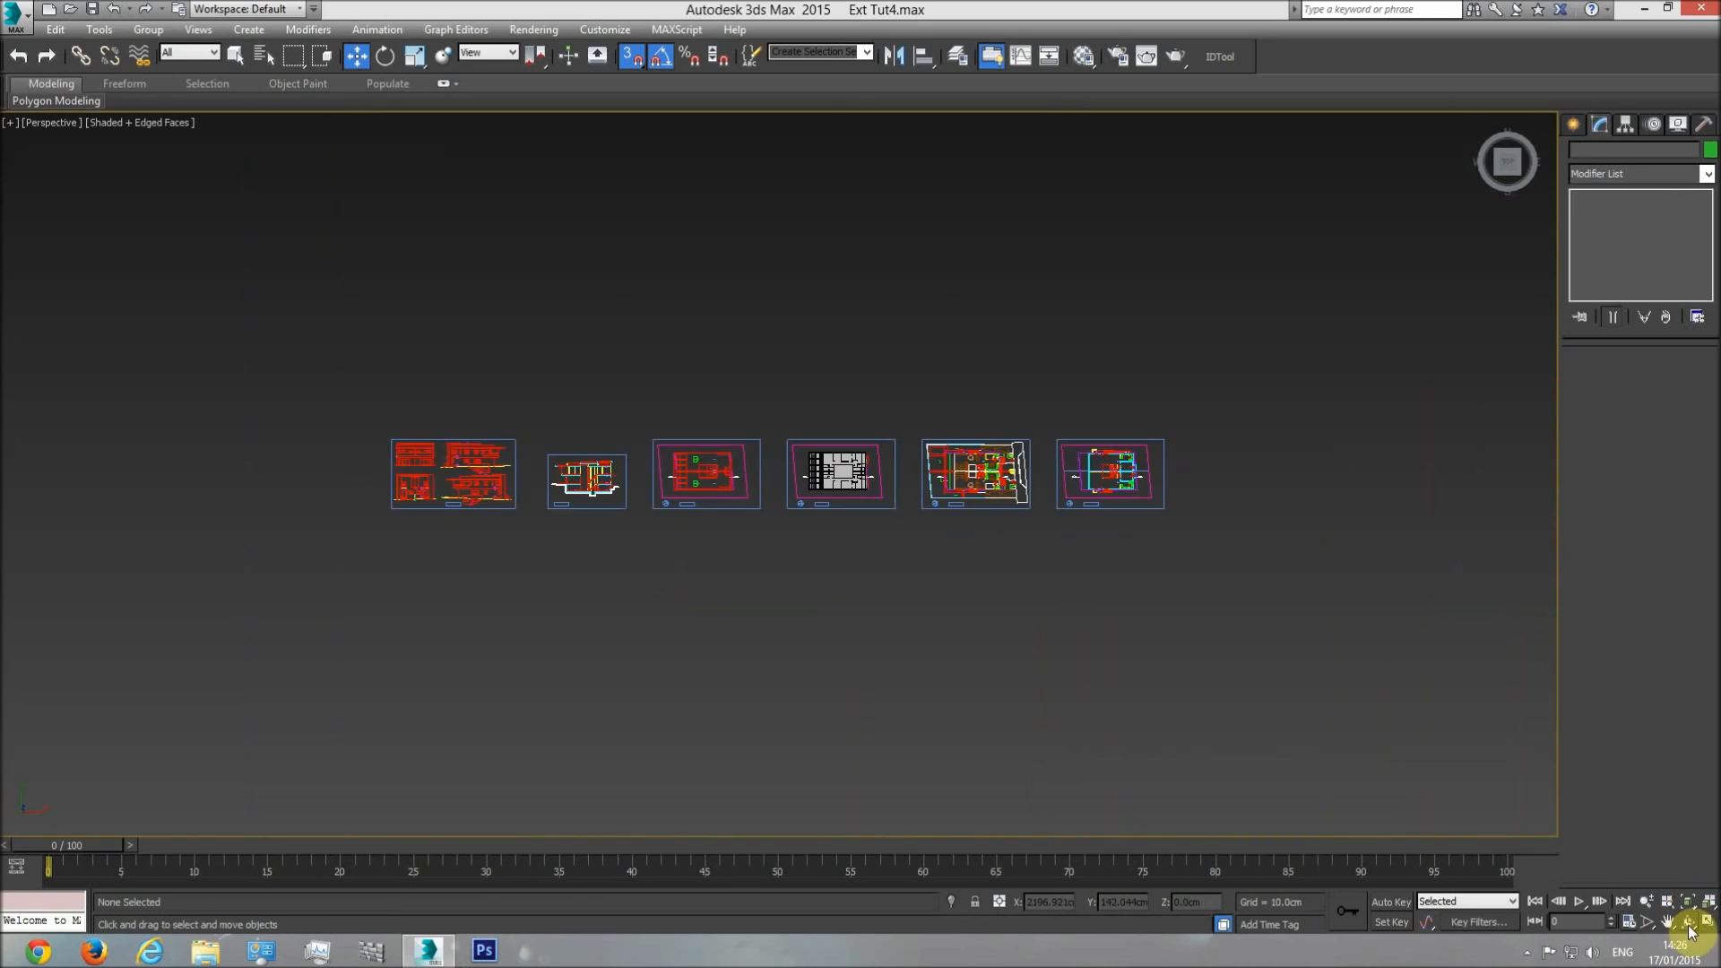
{"action": "left_click", "coordinate": [1689, 921]}
{"action": "left_click_drag", "start_coordinate": [848, 569], "coordinate": [820, 455]}
{"action": "scroll", "coordinate": [793, 447], "scroll_direction": "up", "scroll_amount": 8}
{"action": "scroll", "coordinate": [666, 387], "scroll_direction": "up", "scroll_amount": 6}
{"action": "key", "text": "w"}
{"action": "scroll", "coordinate": [583, 362], "scroll_direction": "down", "scroll_amount": 10}
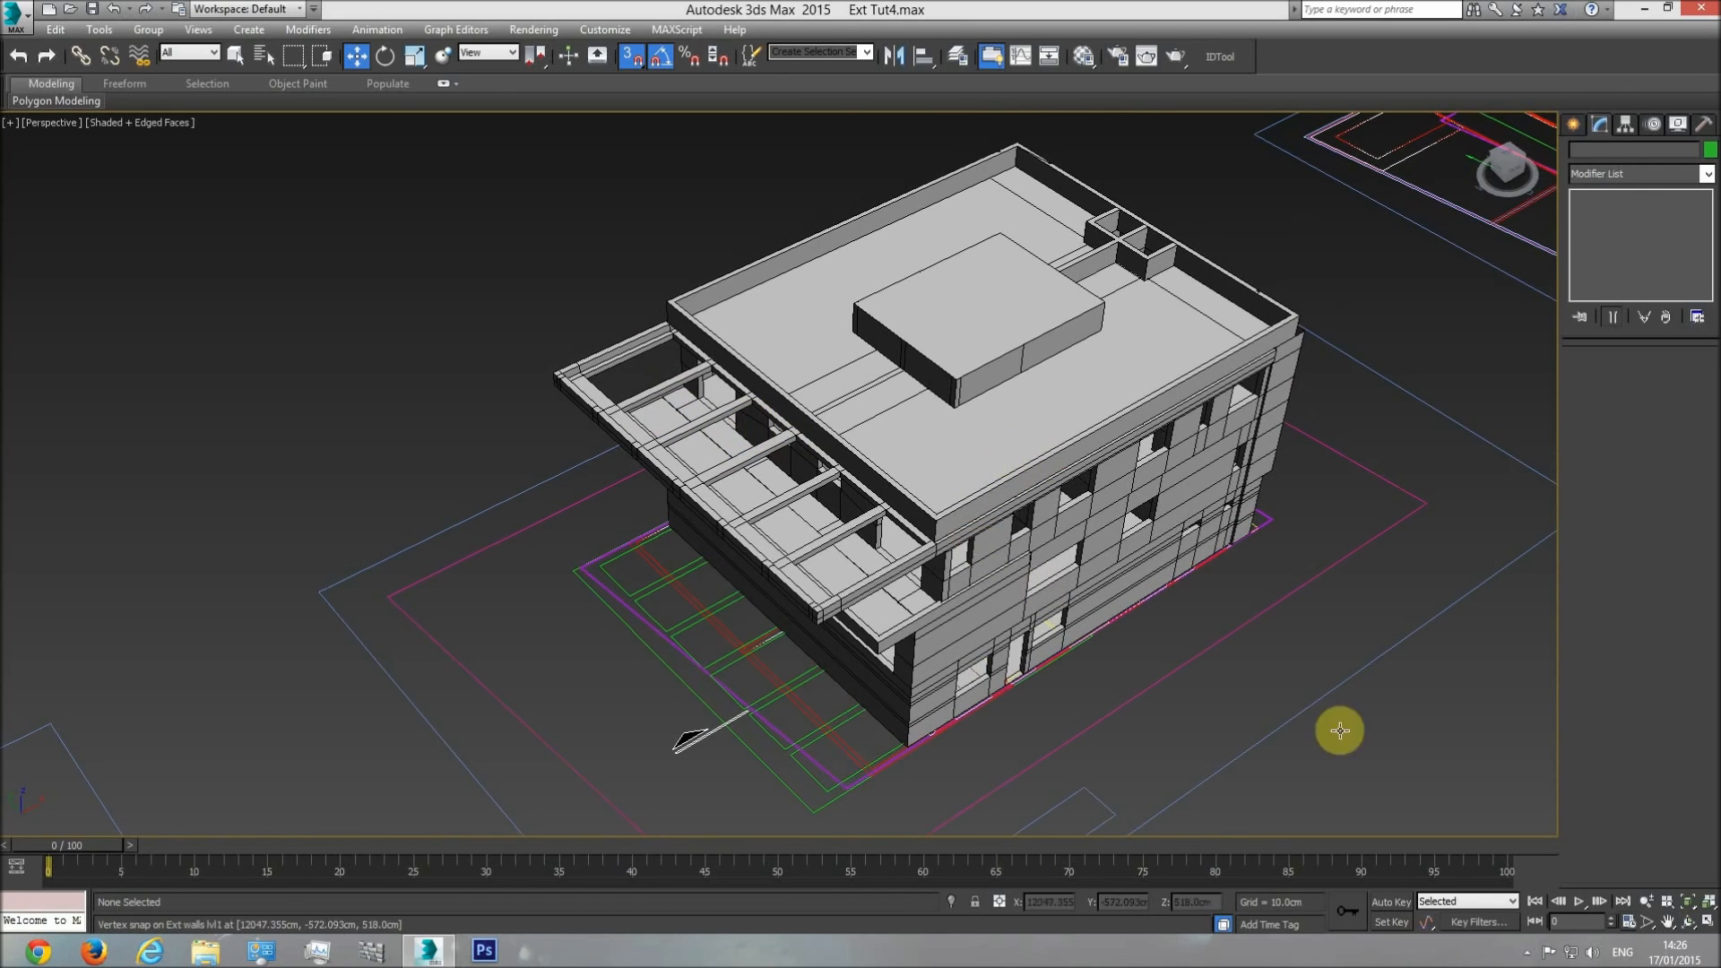
{"action": "left_click", "coordinate": [1685, 923]}
{"action": "left_click_drag", "start_coordinate": [833, 577], "coordinate": [947, 237]}
{"action": "scroll", "coordinate": [822, 541], "scroll_direction": "up", "scroll_amount": 3}
{"action": "scroll", "coordinate": [773, 498], "scroll_direction": "up", "scroll_amount": 4}
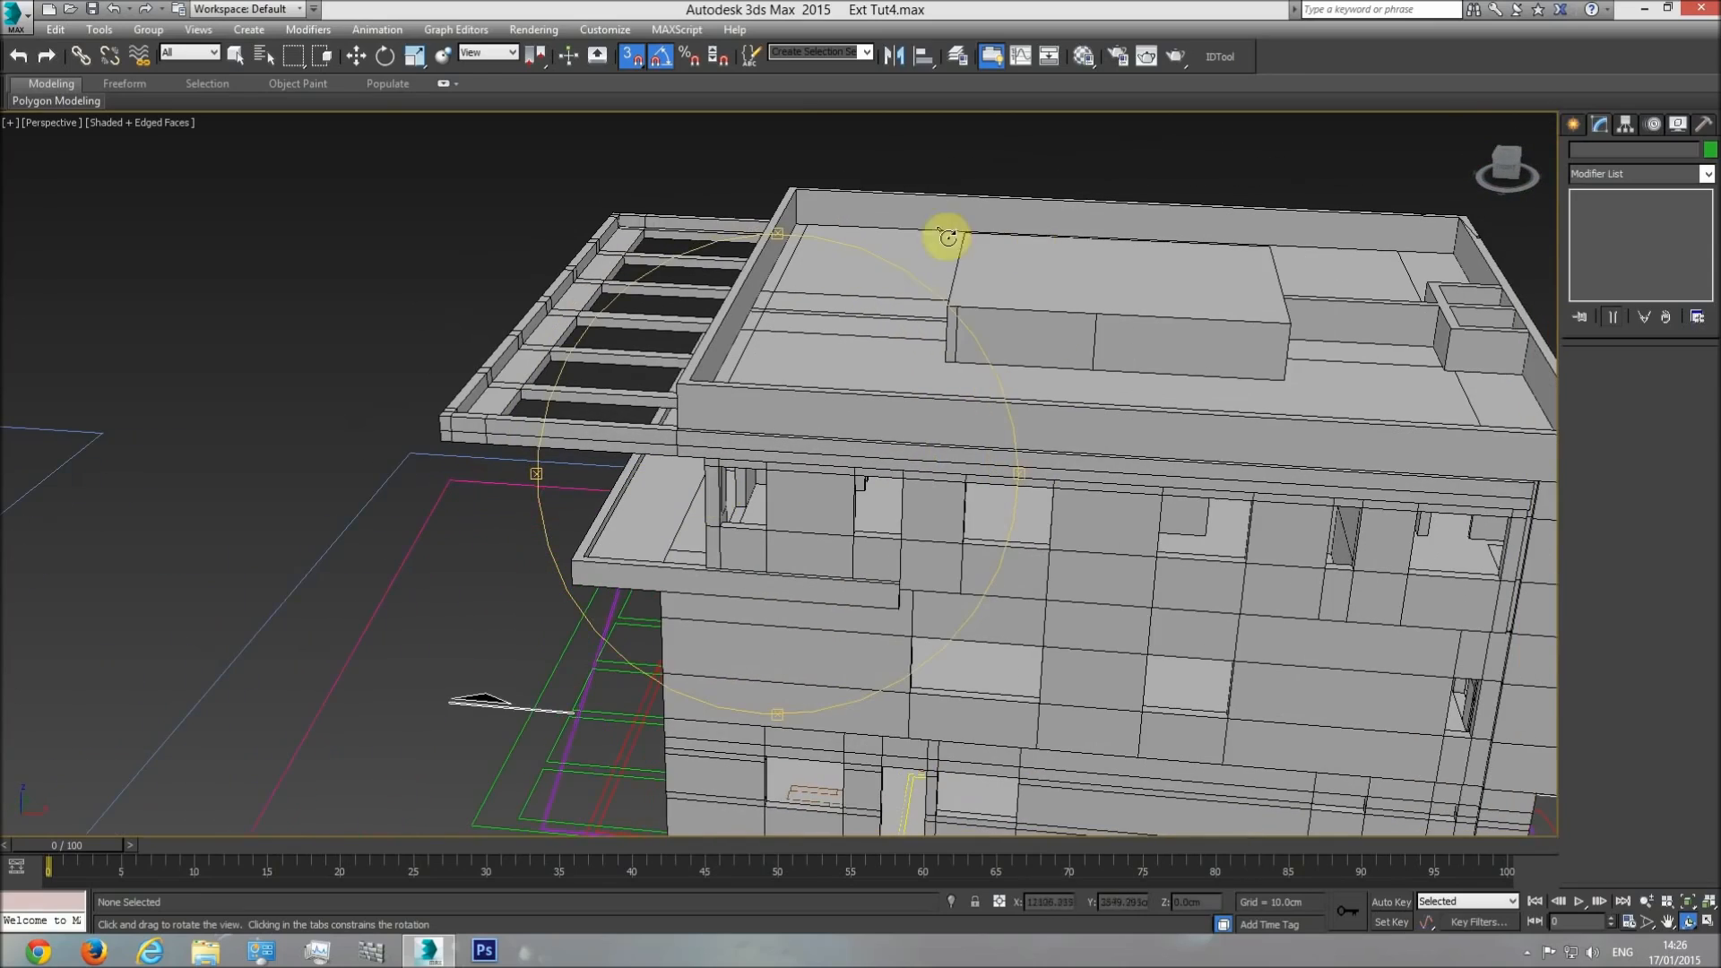
{"action": "left_click_drag", "start_coordinate": [881, 437], "coordinate": [1097, 338]}
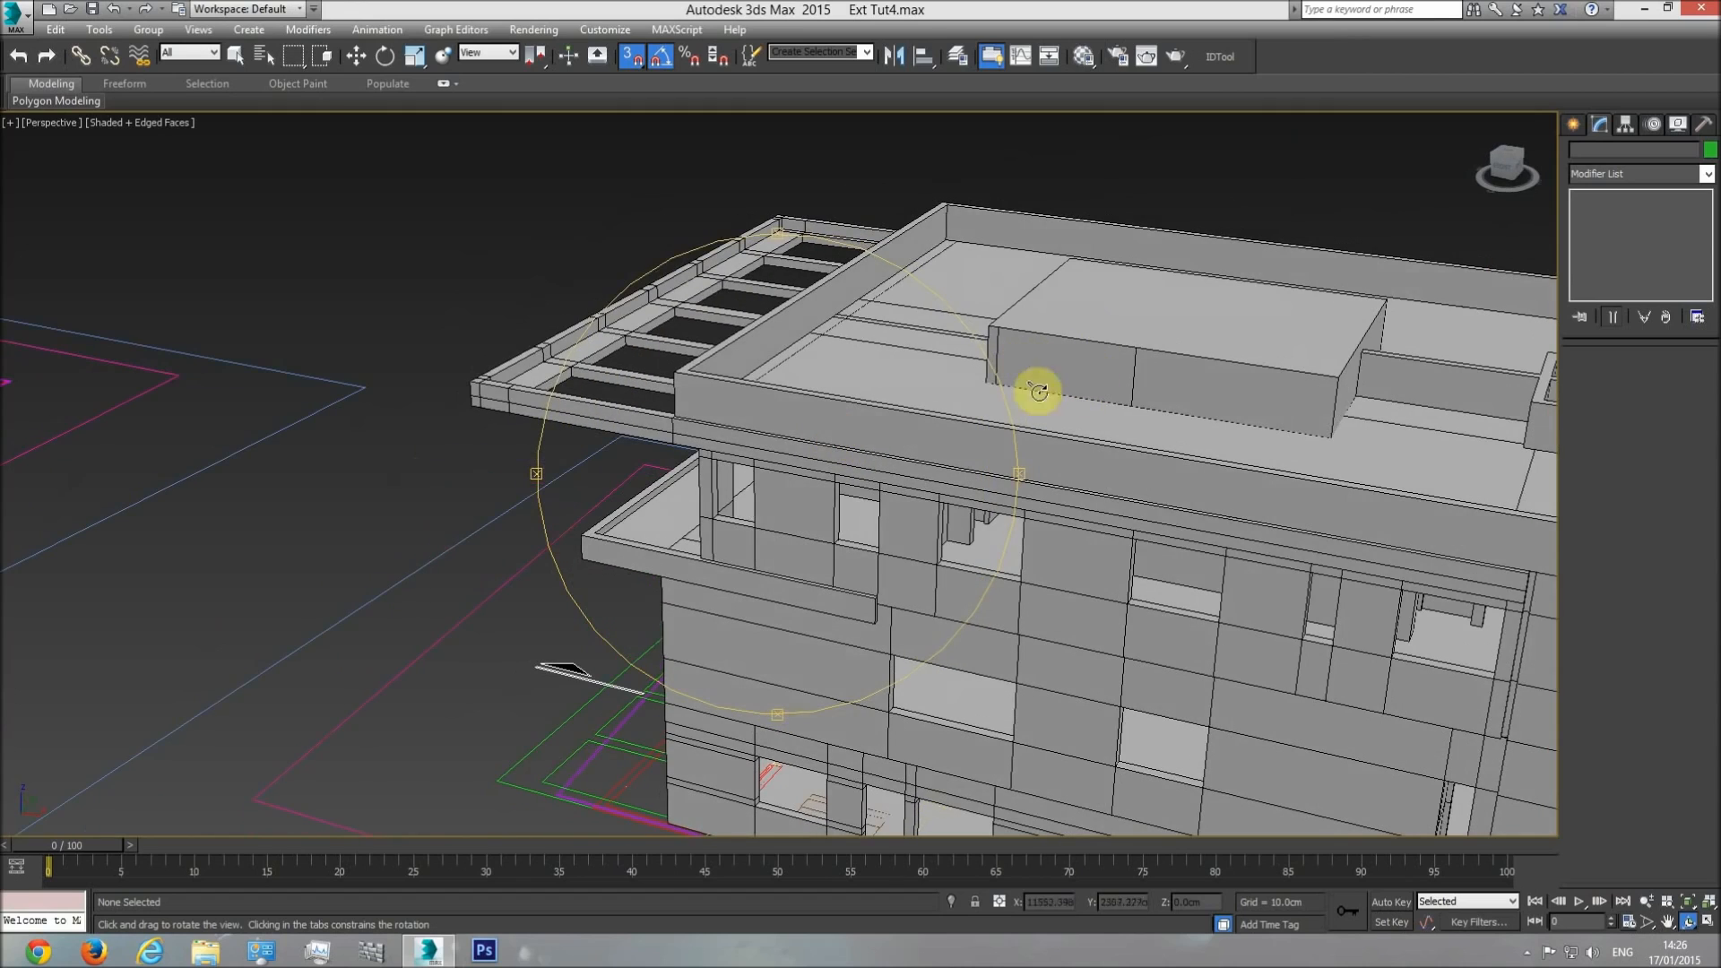
{"action": "left_click_drag", "start_coordinate": [931, 410], "coordinate": [631, 240]}
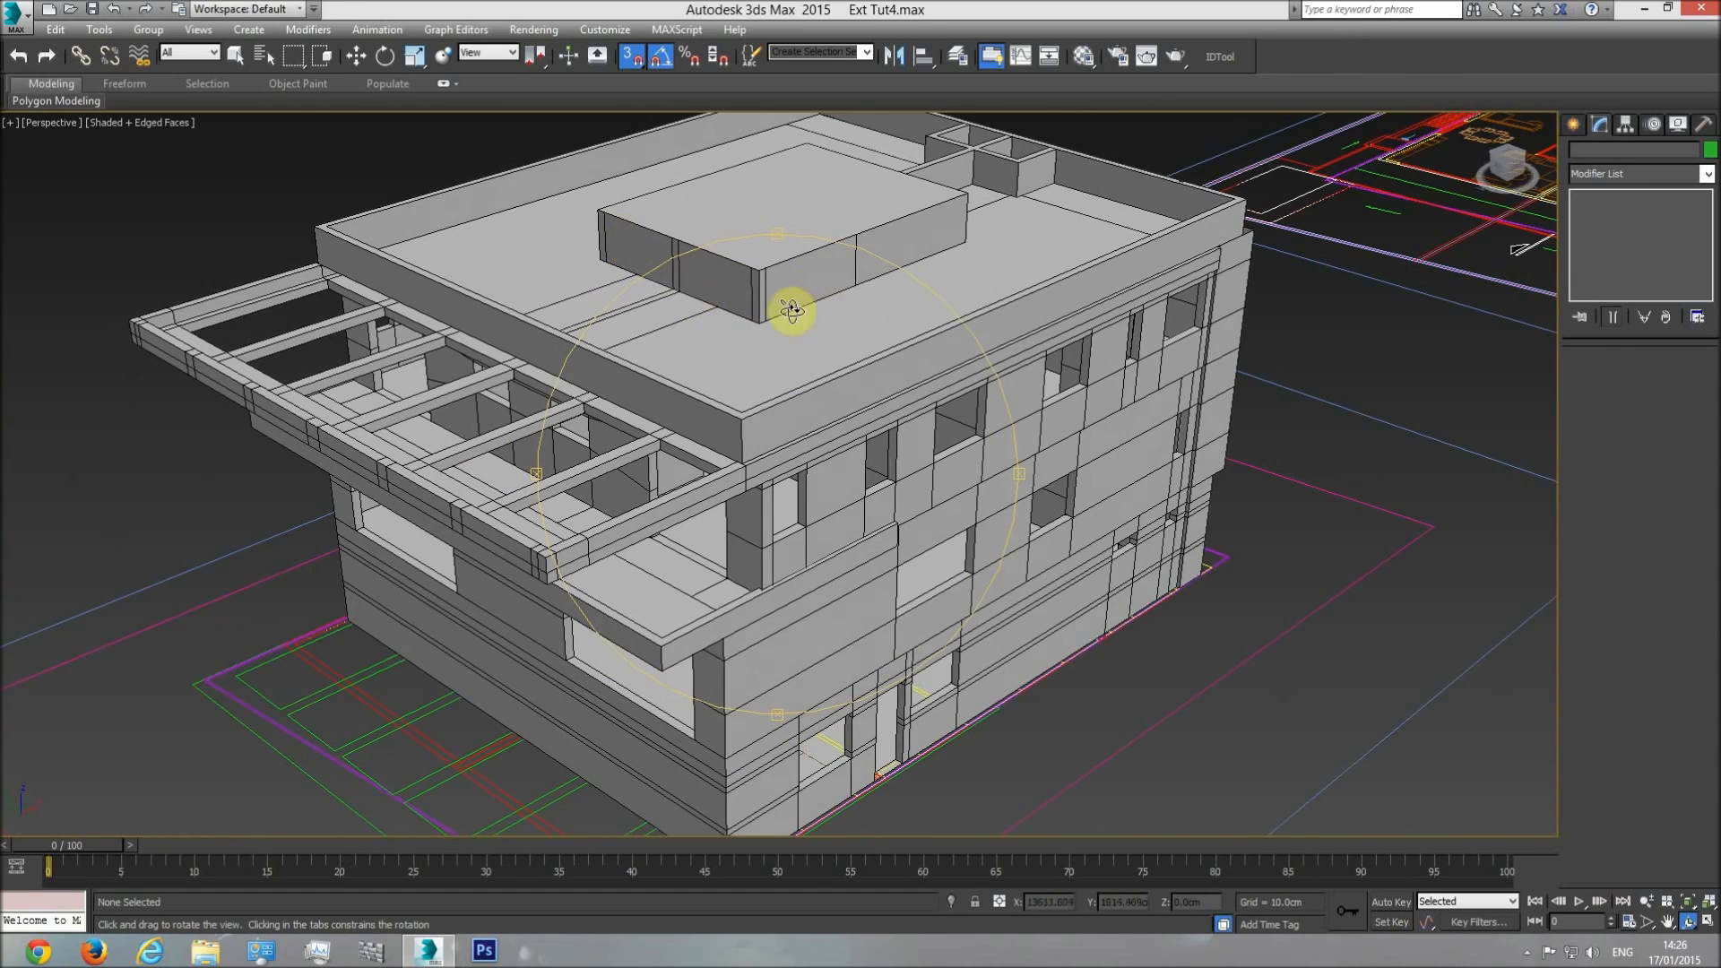
{"action": "mouse_move", "coordinate": [843, 431]}
{"action": "left_mouse_down"}
{"action": "mouse_move", "coordinate": [847, 473]}
{"action": "mouse_move", "coordinate": [874, 441]}
{"action": "left_mouse_up"}
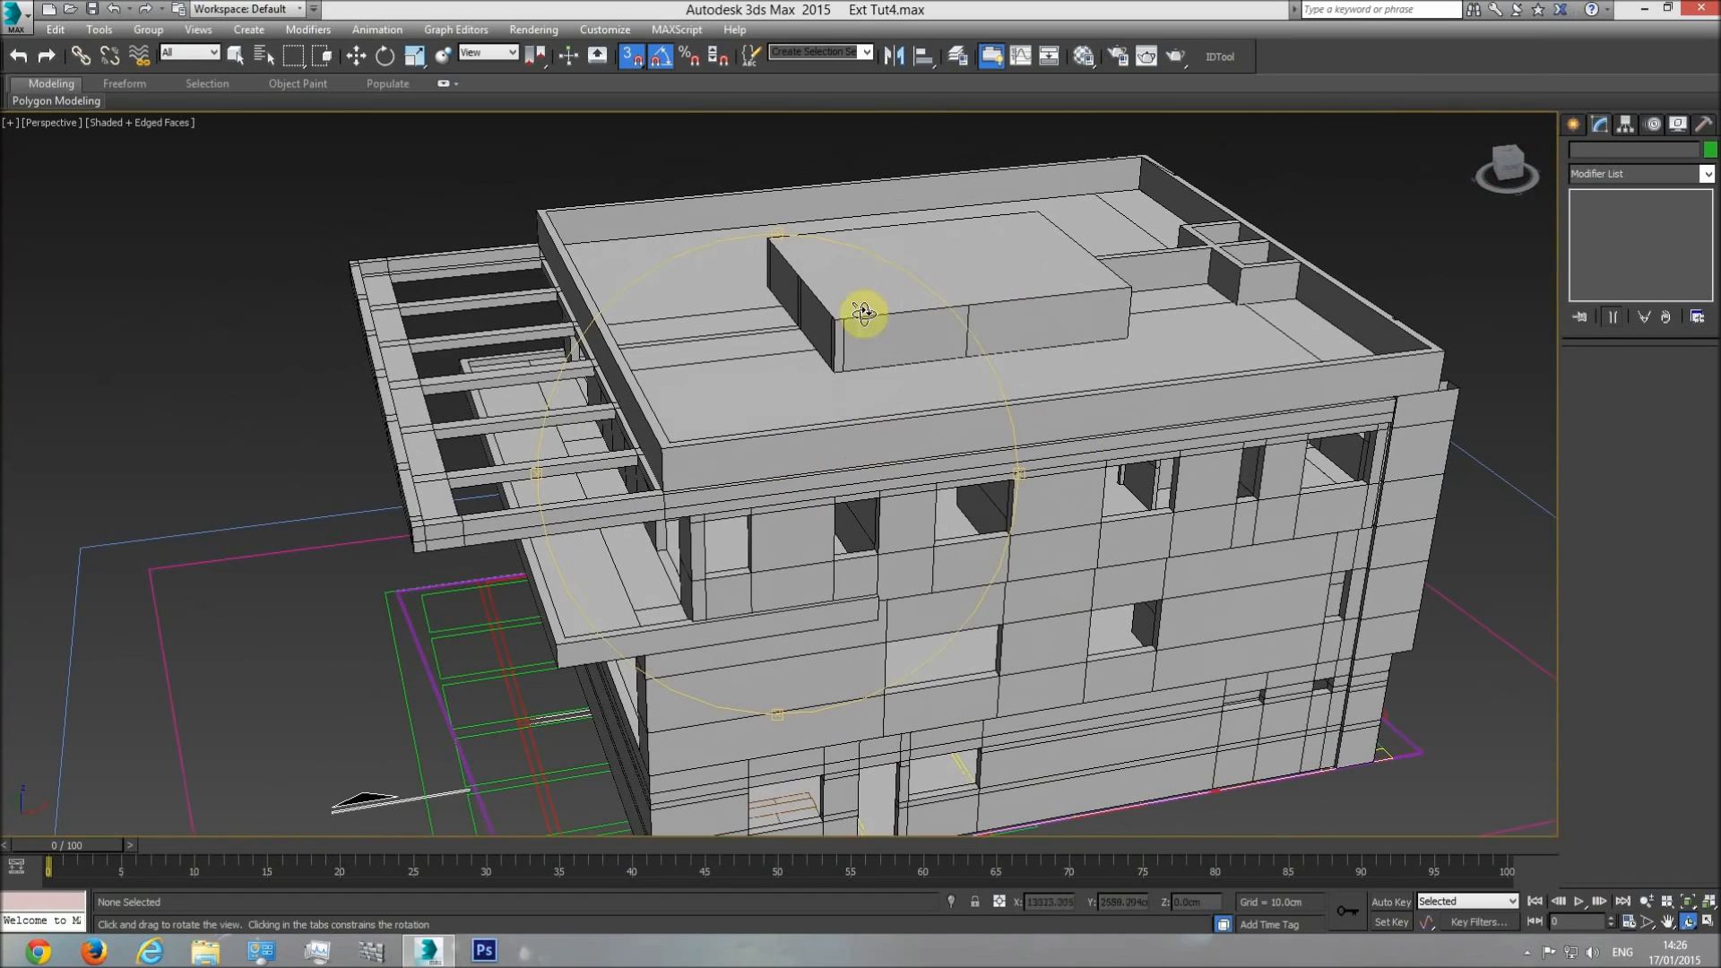
Examine the roof slabs, parapets and upper overhang in the section drawing, and return to a perspective view of the whole building.
{"action": "key", "text": "t"}
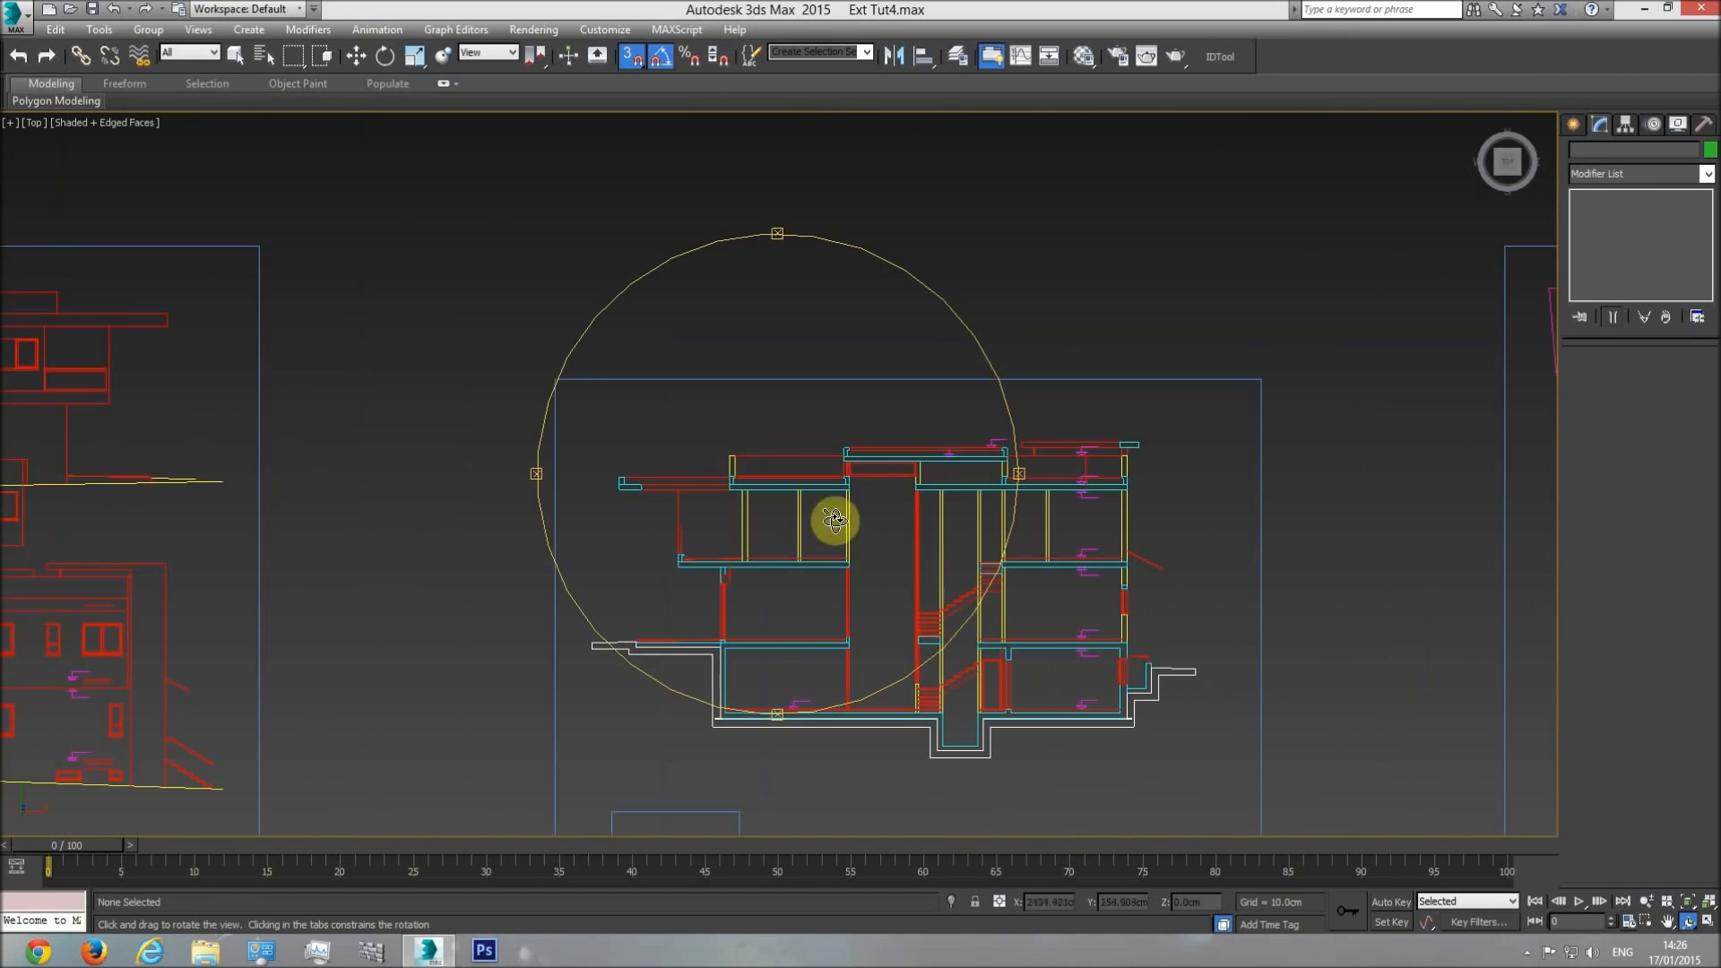
{"action": "scroll", "coordinate": [846, 475], "scroll_direction": "up", "scroll_amount": 5}
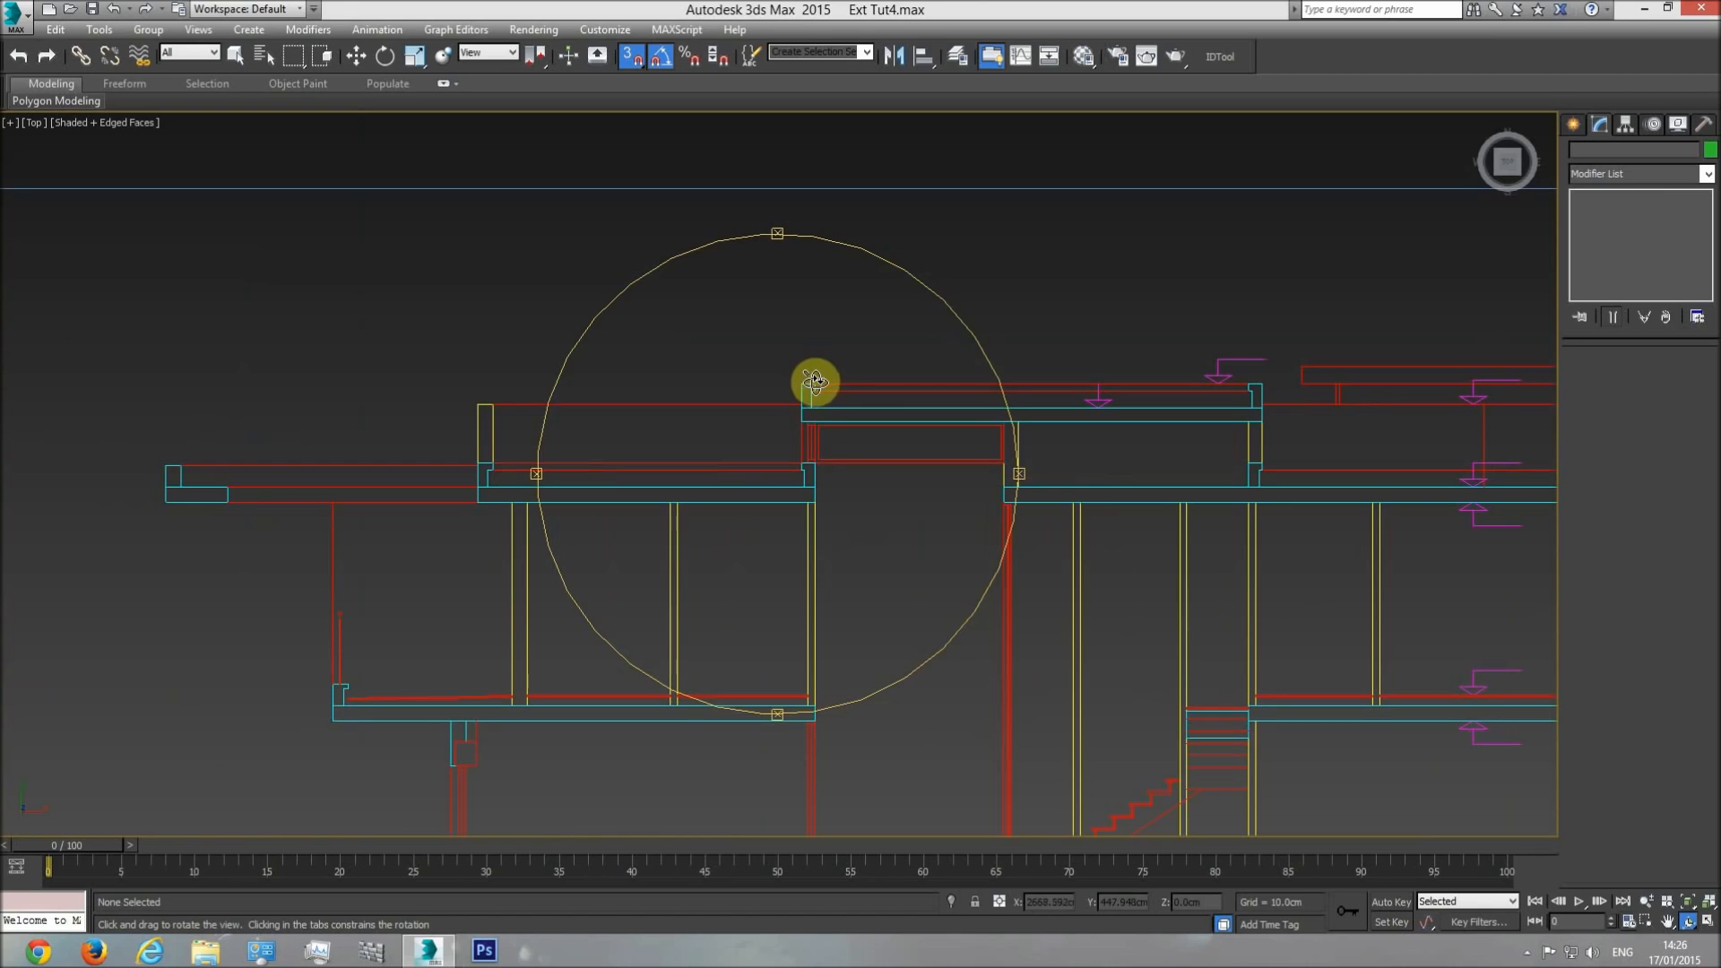
{"action": "middle_click_drag", "start_coordinate": [968, 466], "coordinate": [708, 455]}
{"action": "right_click", "coordinate": [1318, 366]}
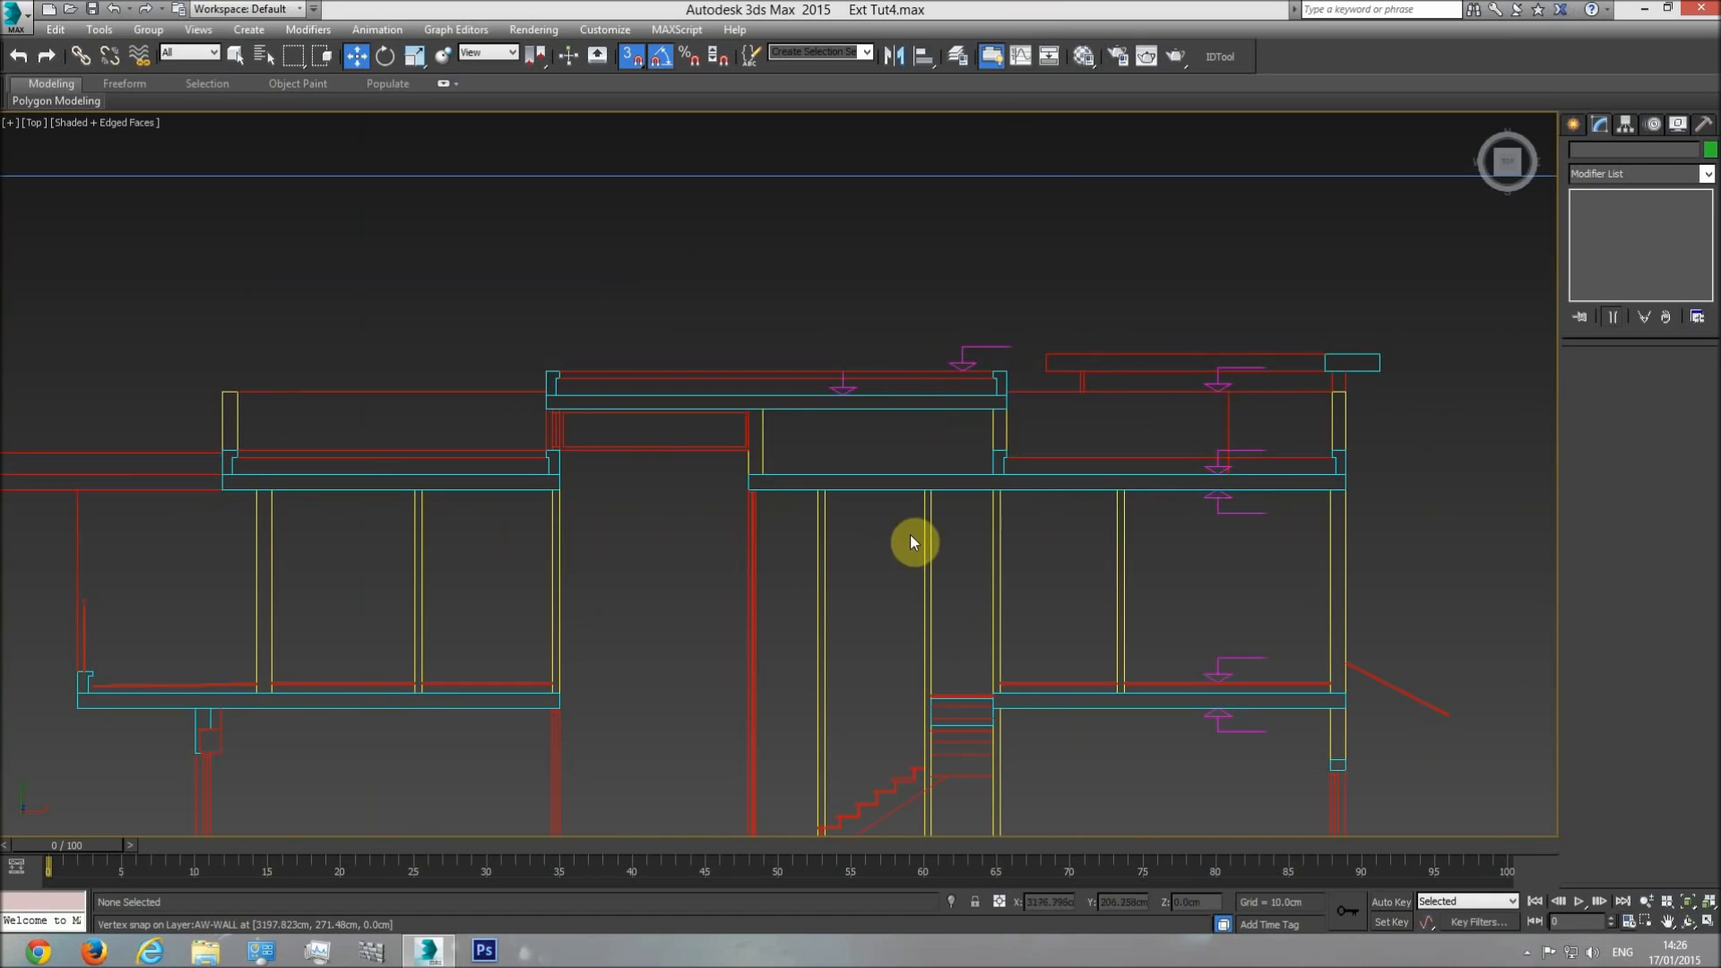
{"action": "scroll", "coordinate": [775, 556], "scroll_direction": "down", "scroll_amount": 3}
{"action": "key", "text": "p"}
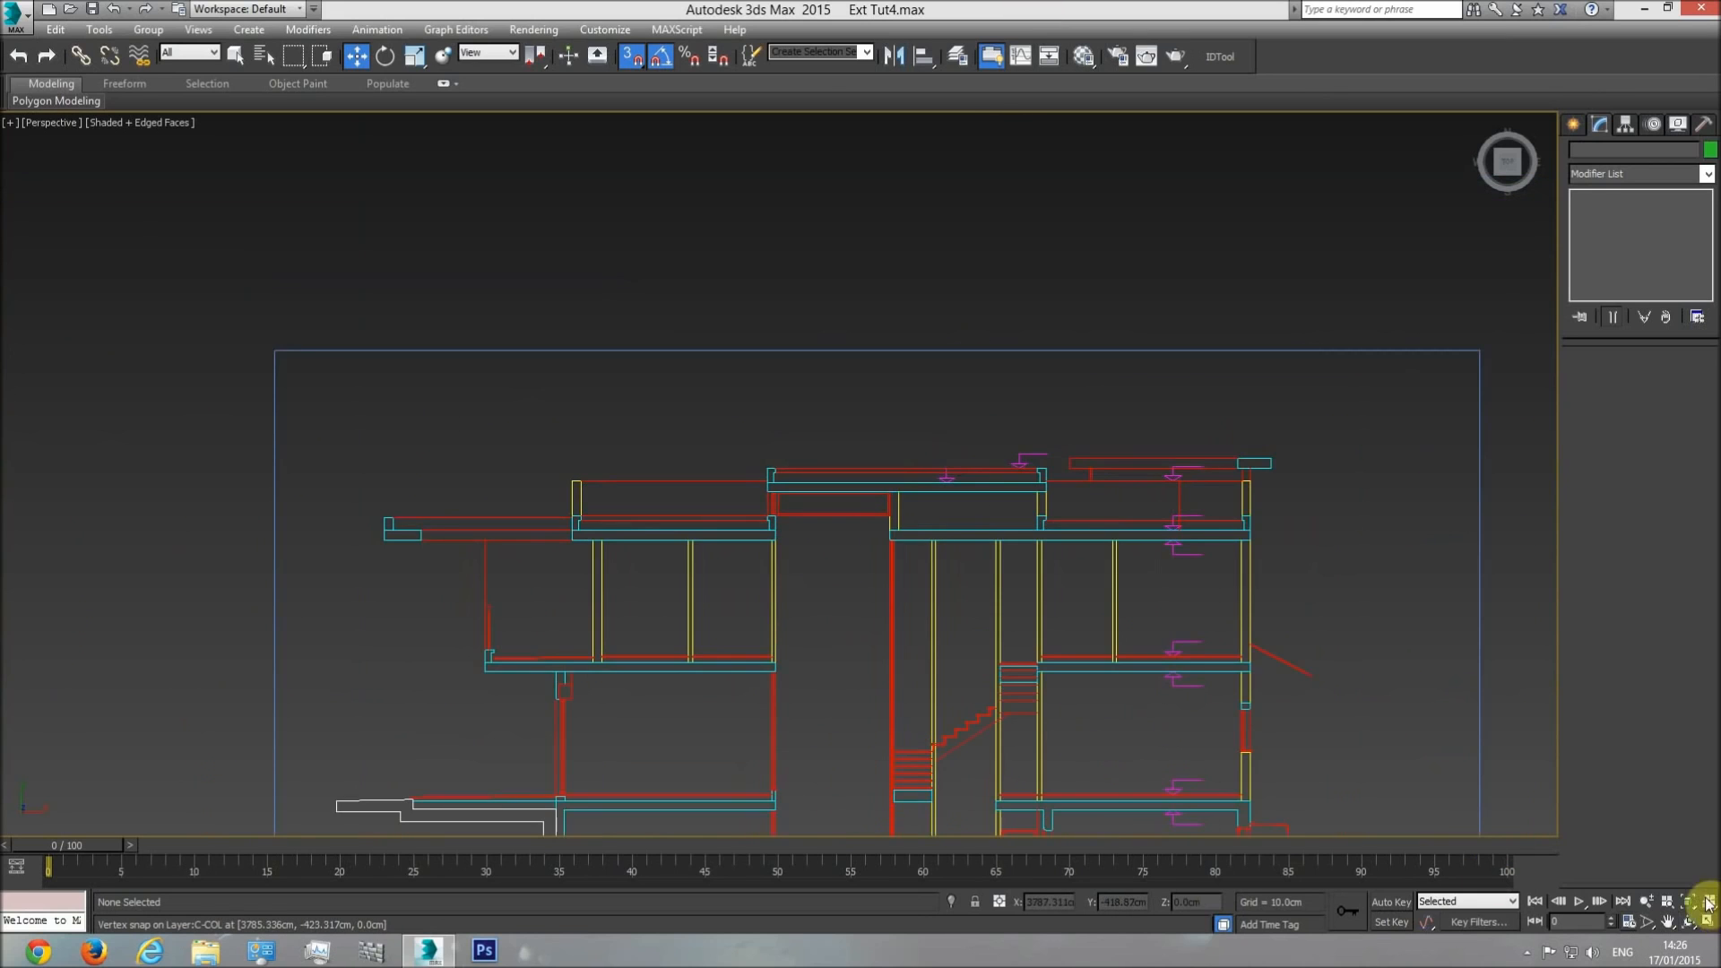
{"action": "left_click", "coordinate": [1686, 905]}
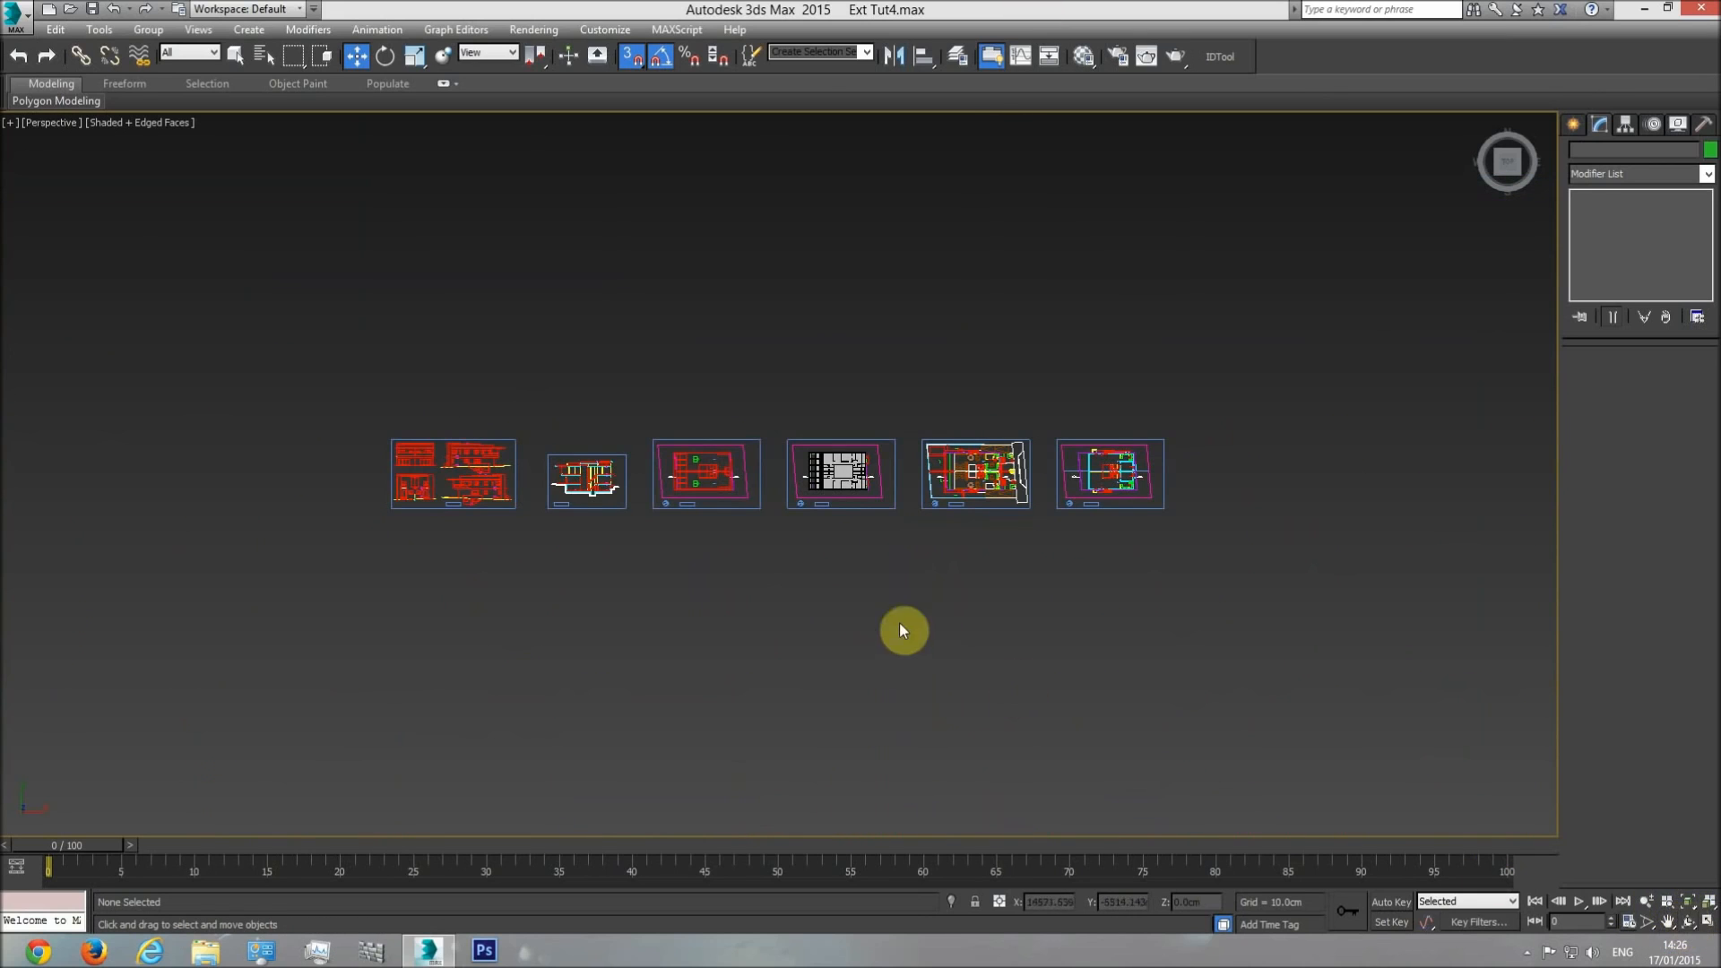
{"action": "left_click", "coordinate": [1688, 921]}
{"action": "left_click_drag", "start_coordinate": [804, 568], "coordinate": [837, 472]}
{"action": "scroll", "coordinate": [836, 473], "scroll_direction": "up", "scroll_amount": 10}
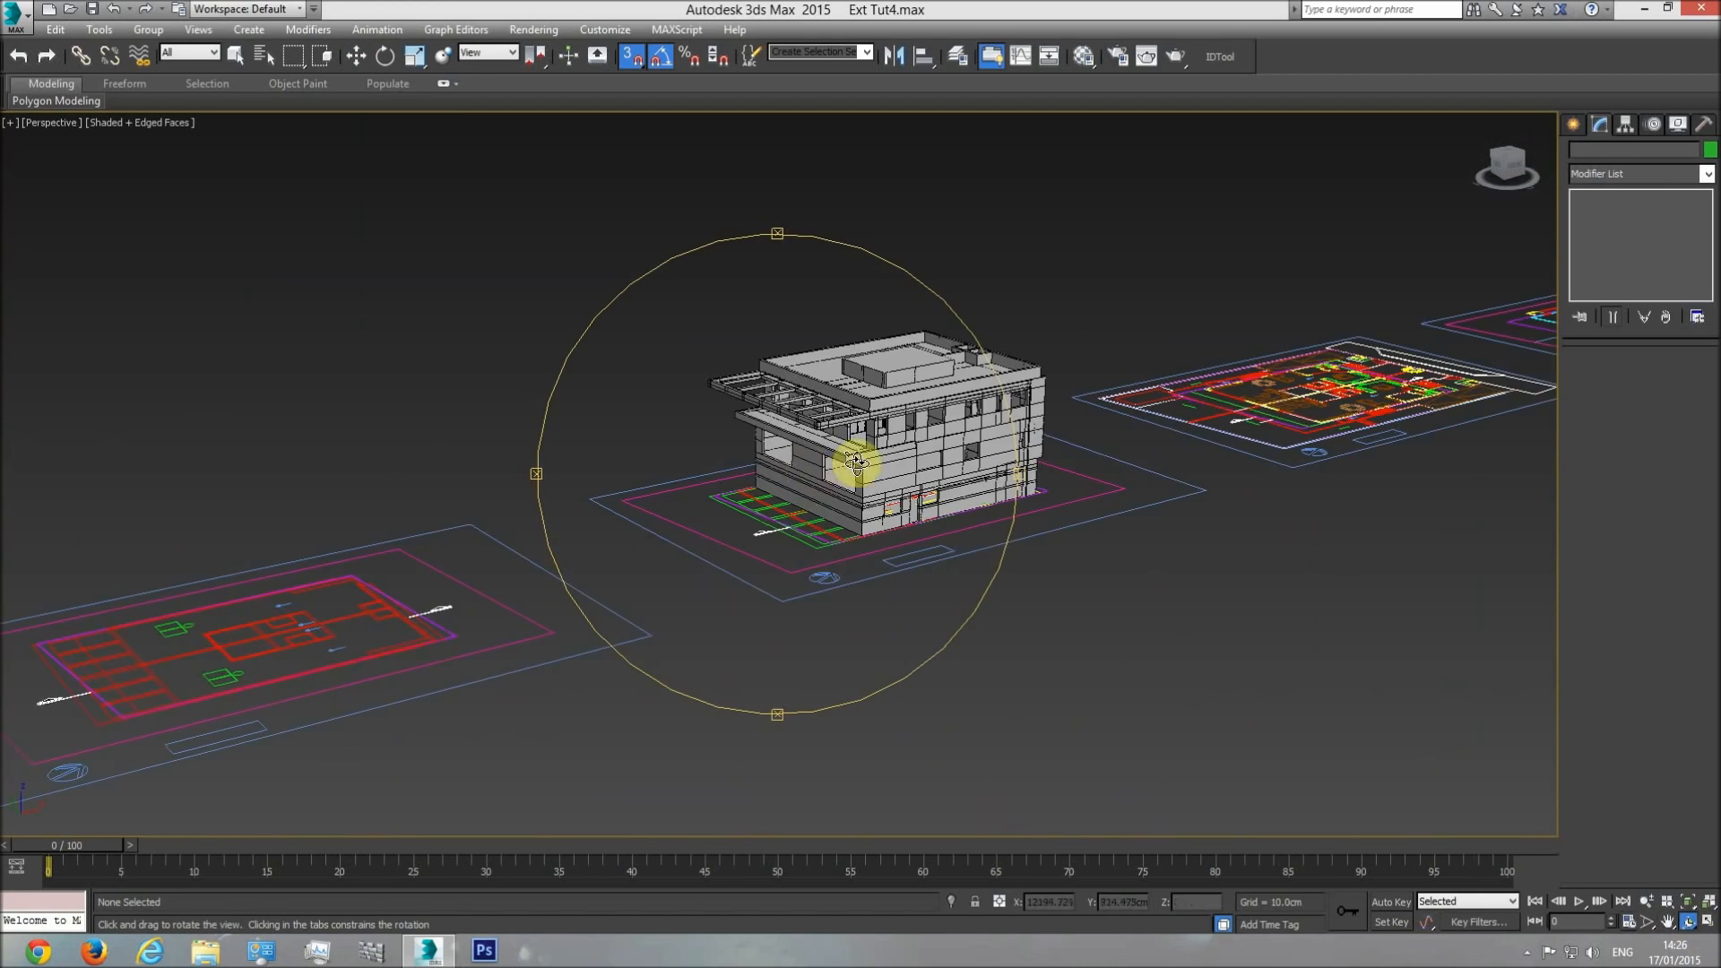
{"action": "middle_click_drag", "start_coordinate": [819, 532], "coordinate": [817, 552]}
{"action": "key", "text": "w"}
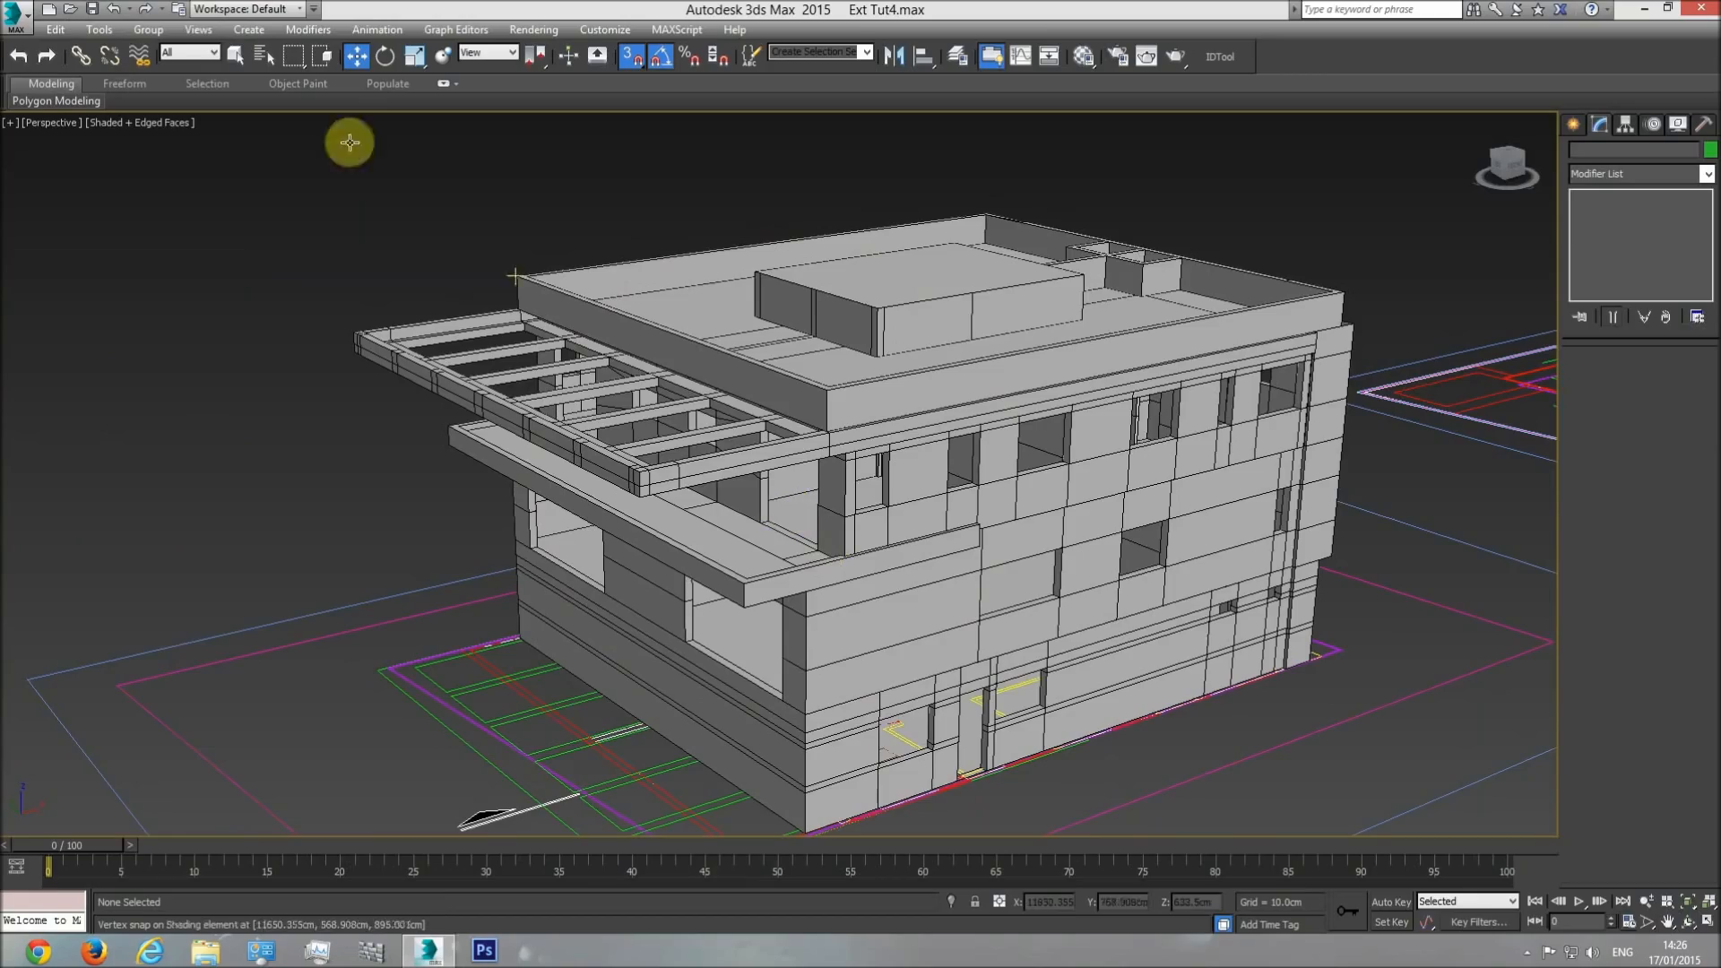